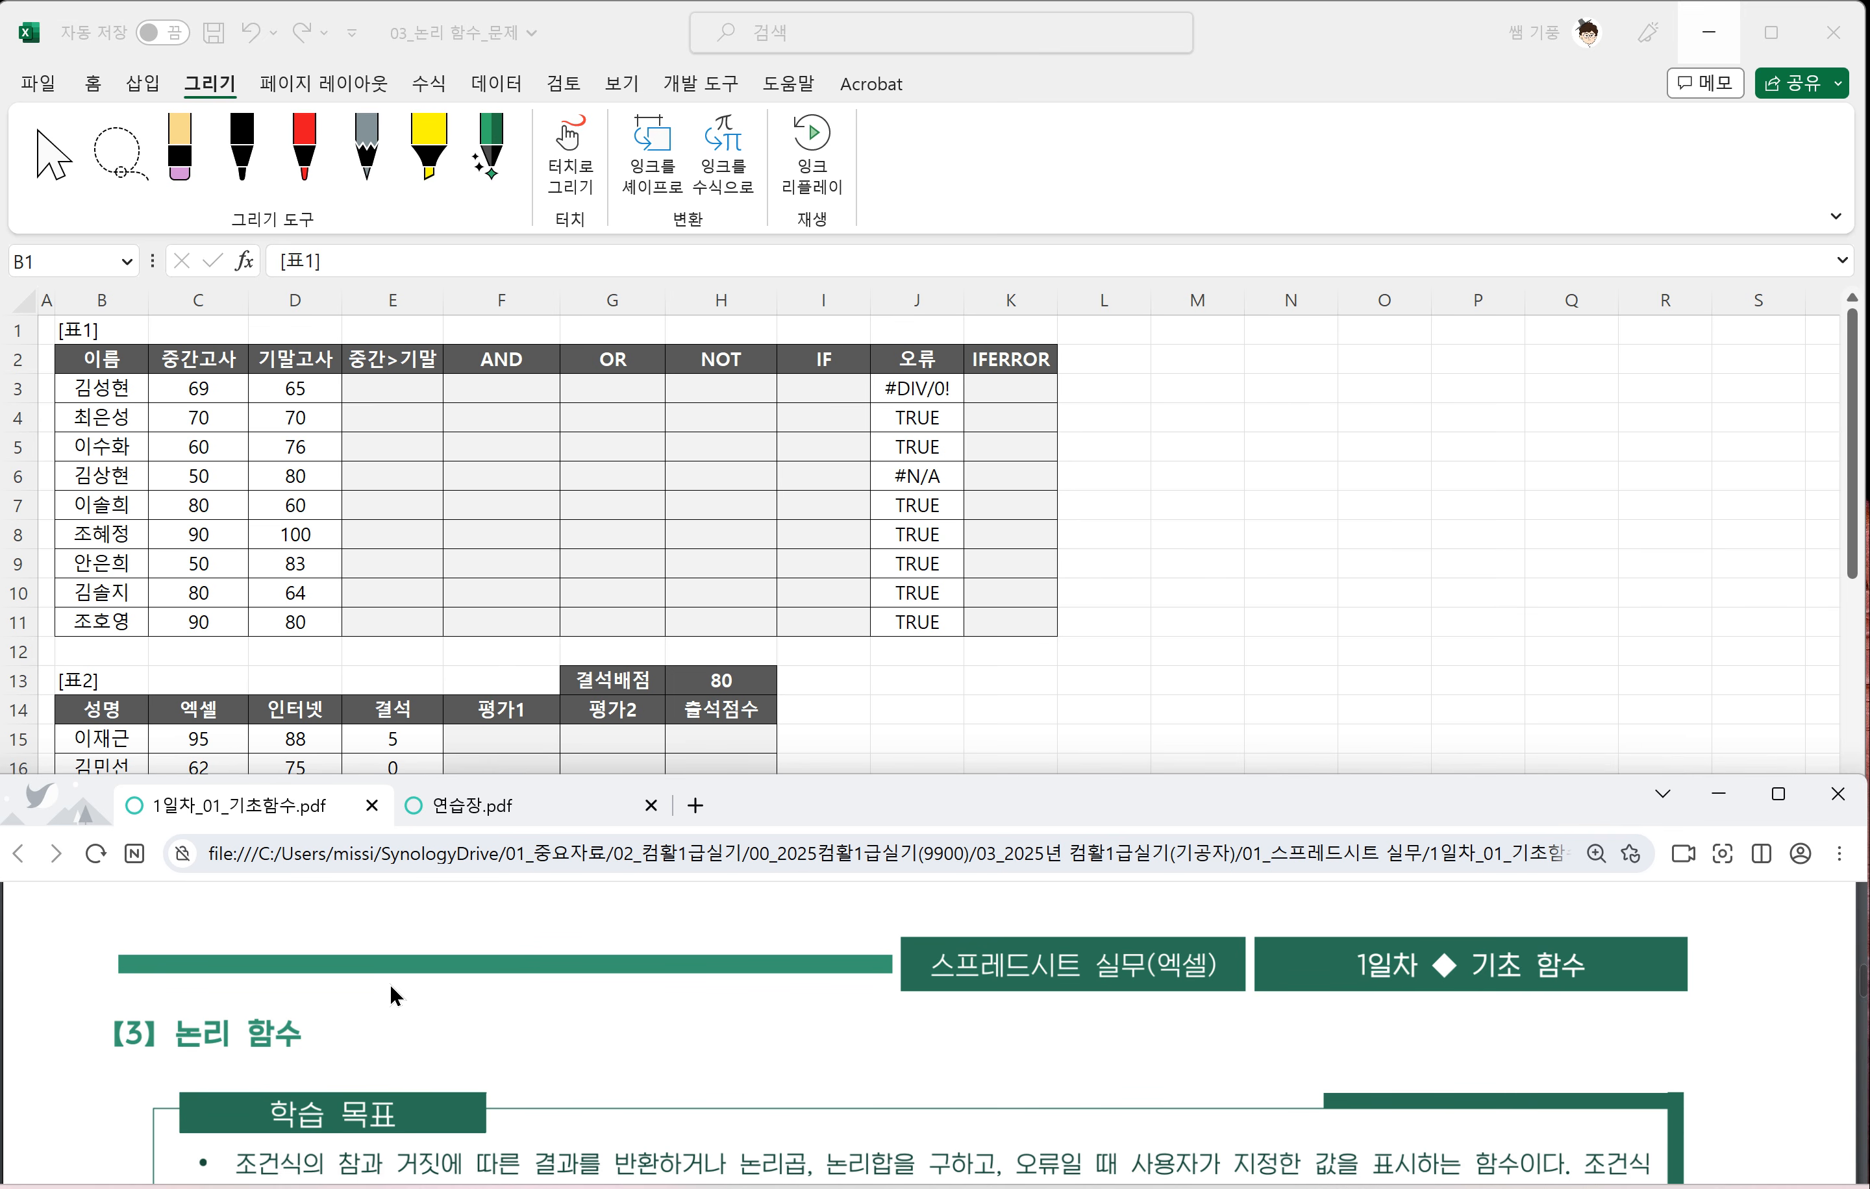
- Handwrite a > sign in red above 크면 in question 1 of the logical functions section of the PDF
{"action": "scroll", "coordinate": [362, 1043], "scroll_direction": "down", "scroll_amount": 3}
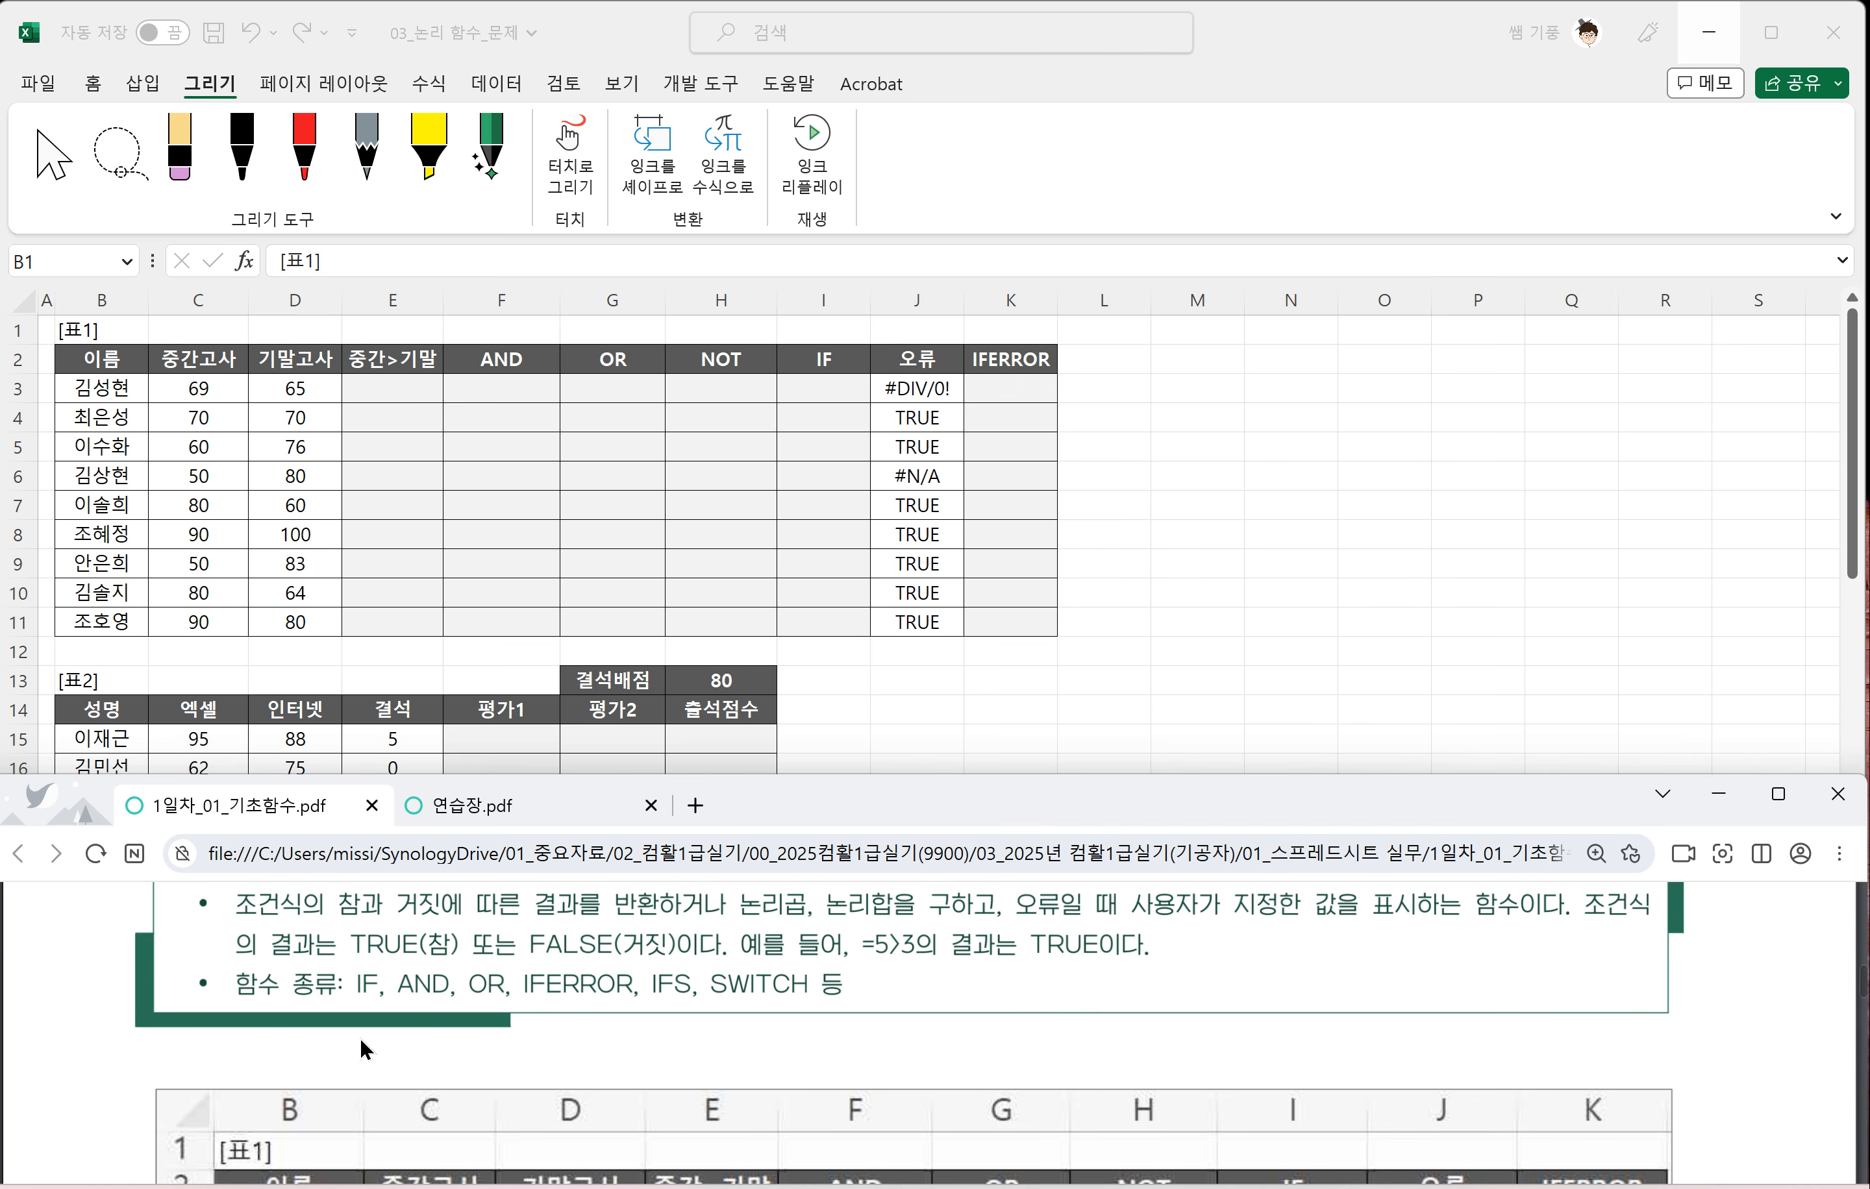
{"action": "scroll", "coordinate": [324, 946], "scroll_direction": "up", "scroll_amount": 2}
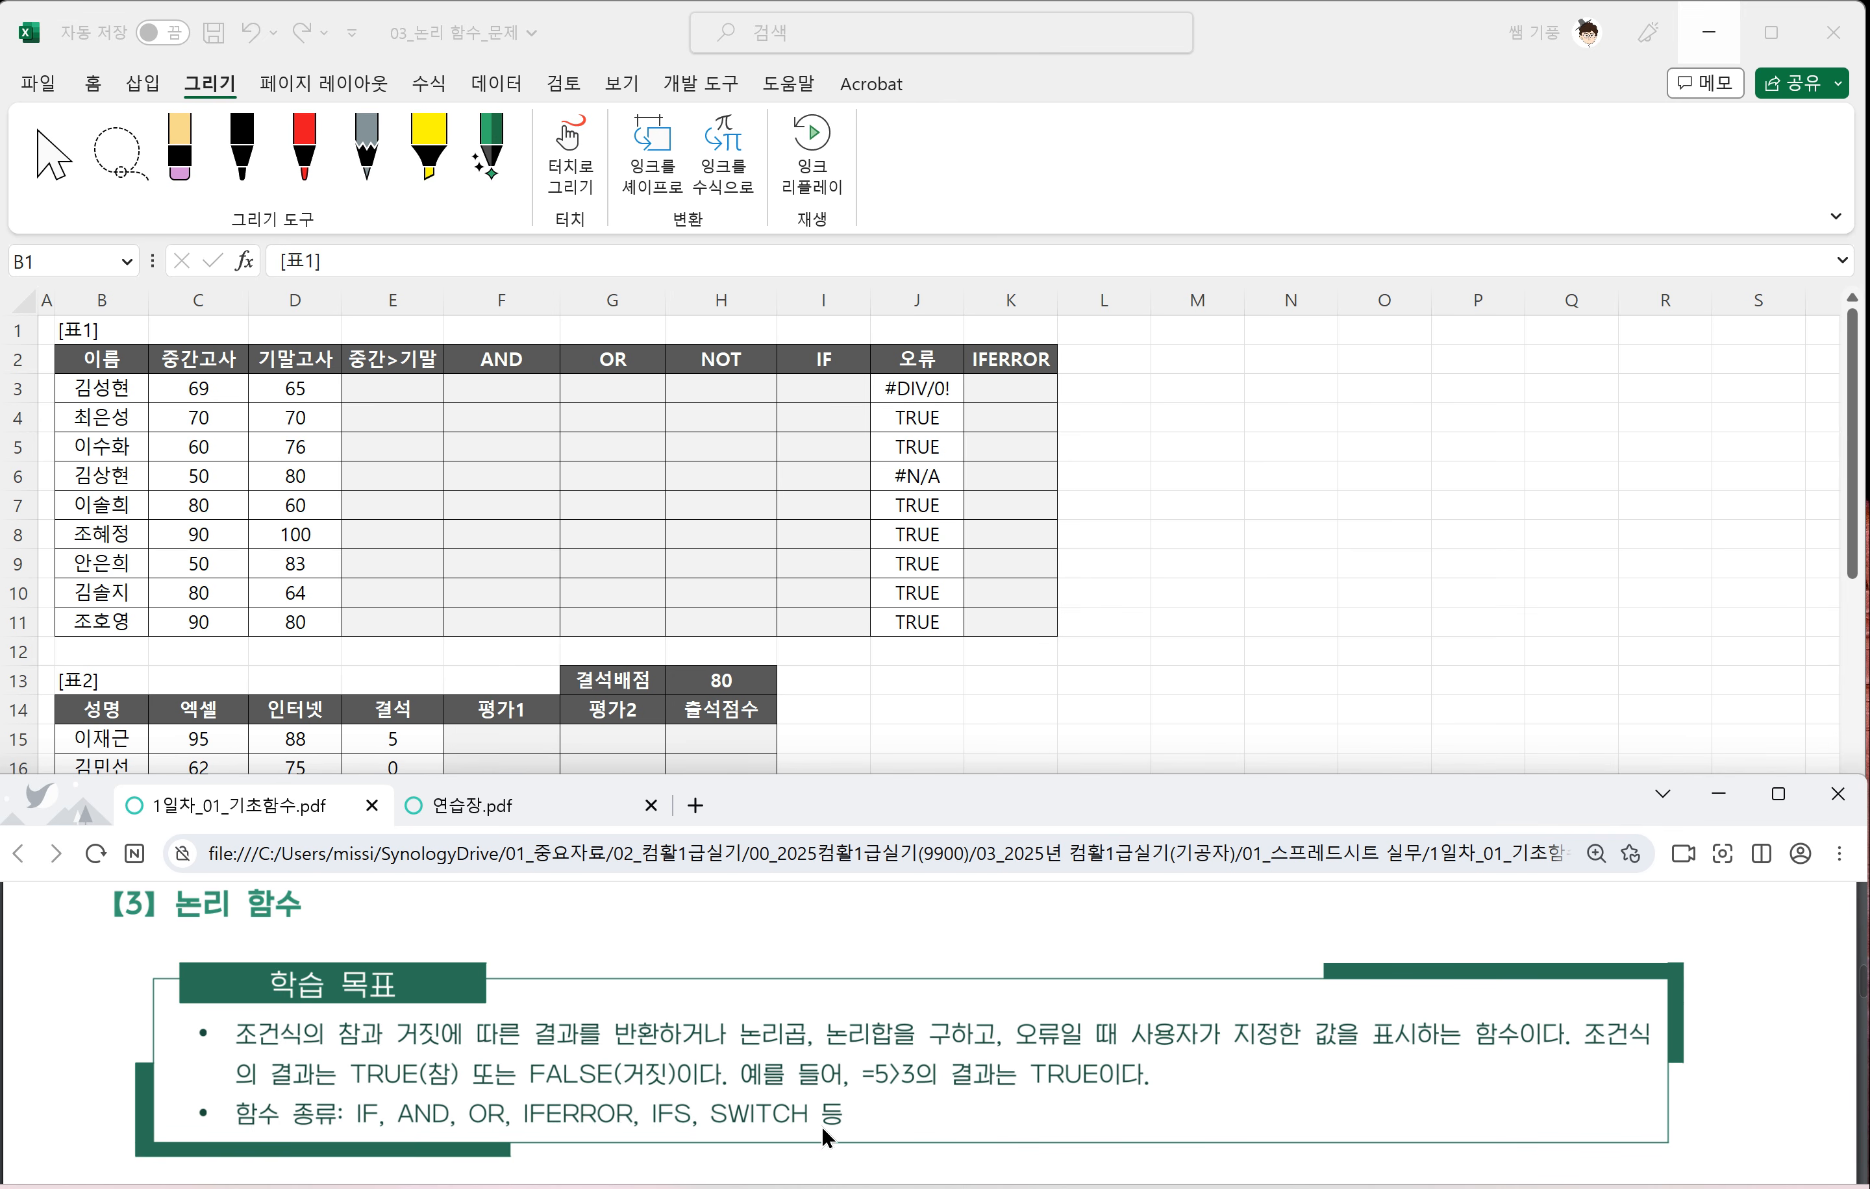
{"action": "scroll", "coordinate": [594, 1118], "scroll_direction": "down", "scroll_amount": 5}
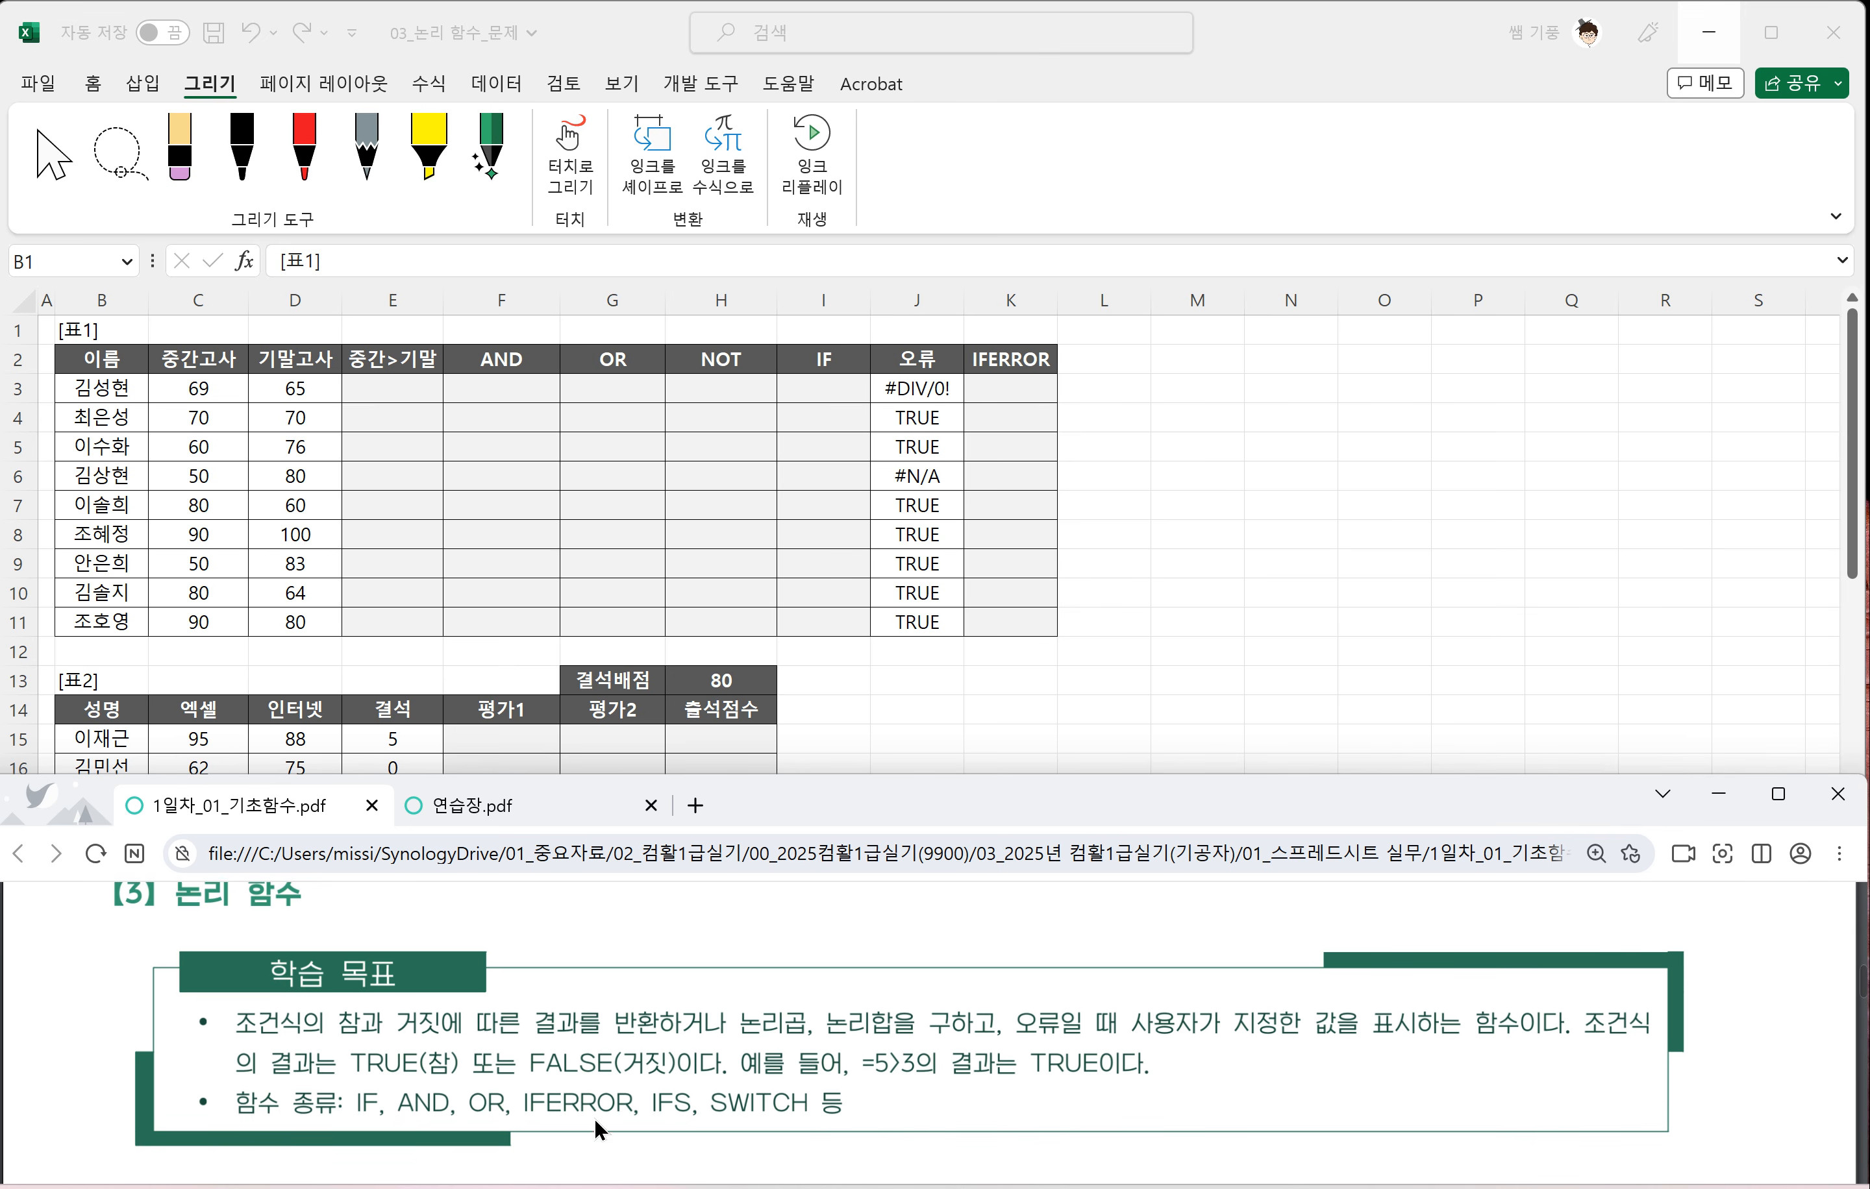
{"action": "scroll", "coordinate": [441, 1104], "scroll_direction": "down", "scroll_amount": 3}
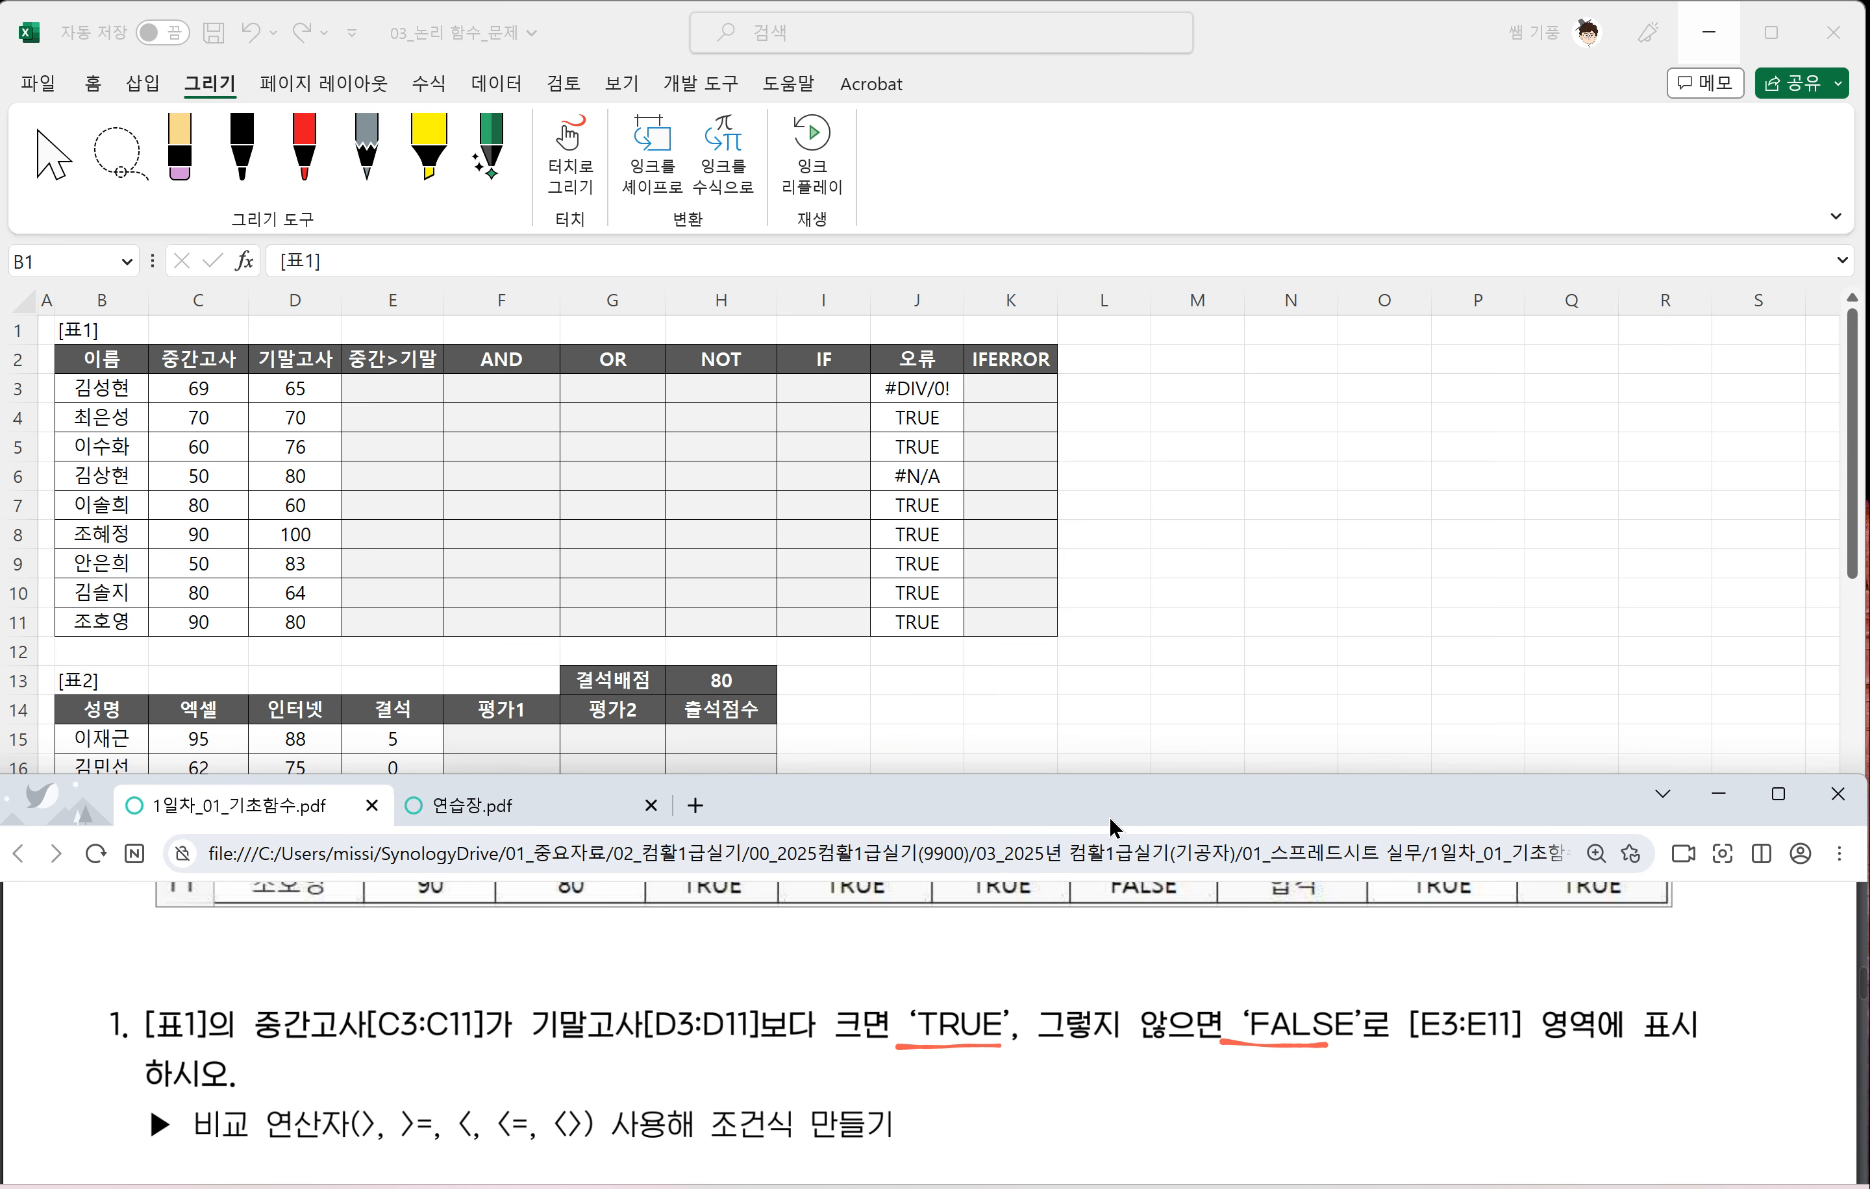
{"action": "mouse_move", "coordinate": [839, 966]}
{"action": "left_mouse_down"}
{"action": "mouse_move", "coordinate": [871, 974]}
{"action": "mouse_move", "coordinate": [831, 1003]}
{"action": "left_mouse_up"}
- Handwrite the note "> 크다(초과)" in red beneath question 1
{"action": "mouse_move", "coordinate": [989, 1074]}
{"action": "left_mouse_down"}
{"action": "mouse_move", "coordinate": [1015, 1081]}
{"action": "mouse_move", "coordinate": [990, 1106]}
{"action": "mouse_move", "coordinate": [1065, 1063]}
{"action": "mouse_move", "coordinate": [1059, 1093]}
{"action": "left_mouse_up"}
{"action": "left_click_drag", "start_coordinate": [1035, 1082], "coordinate": [1075, 1089]}
{"action": "mouse_move", "coordinate": [1089, 1063]}
{"action": "left_mouse_down"}
{"action": "mouse_move", "coordinate": [1070, 1086]}
{"action": "mouse_move", "coordinate": [1104, 1092]}
{"action": "left_mouse_up"}
{"action": "left_click_drag", "start_coordinate": [1100, 1058], "coordinate": [1097, 1101]}
{"action": "mouse_move", "coordinate": [1098, 1080]}
{"action": "left_mouse_down"}
{"action": "mouse_move", "coordinate": [1141, 1097]}
{"action": "mouse_move", "coordinate": [1164, 1067]}
{"action": "left_mouse_up"}
{"action": "left_click_drag", "start_coordinate": [1146, 1070], "coordinate": [1178, 1080]}
{"action": "mouse_move", "coordinate": [1163, 1079]}
{"action": "left_mouse_down"}
{"action": "mouse_move", "coordinate": [1166, 1103]}
{"action": "mouse_move", "coordinate": [1183, 1093]}
{"action": "left_mouse_up"}
{"action": "mouse_move", "coordinate": [1178, 1062]}
{"action": "left_mouse_down"}
{"action": "mouse_move", "coordinate": [1210, 1061]}
{"action": "mouse_move", "coordinate": [1202, 1092]}
{"action": "left_mouse_up"}
{"action": "mouse_move", "coordinate": [1185, 1094]}
{"action": "left_mouse_down"}
{"action": "mouse_move", "coordinate": [1204, 1078]}
{"action": "mouse_move", "coordinate": [1224, 1098]}
{"action": "left_mouse_up"}
{"action": "left_click_drag", "start_coordinate": [1216, 1078], "coordinate": [1241, 1092]}
- Handwrite the note "< 작다(미만)" beside the "> 크다(초과)" note
{"action": "mouse_move", "coordinate": [1342, 1053]}
{"action": "left_mouse_down"}
{"action": "mouse_move", "coordinate": [1317, 1085]}
{"action": "mouse_move", "coordinate": [1350, 1095]}
{"action": "mouse_move", "coordinate": [1406, 1054]}
{"action": "left_mouse_up"}
{"action": "mouse_move", "coordinate": [1401, 1058]}
{"action": "left_mouse_down"}
{"action": "mouse_move", "coordinate": [1375, 1085]}
{"action": "mouse_move", "coordinate": [1411, 1076]}
{"action": "left_mouse_up"}
{"action": "left_click_drag", "start_coordinate": [1405, 1065], "coordinate": [1411, 1078]}
{"action": "left_click_drag", "start_coordinate": [1414, 1082], "coordinate": [1506, 1078]}
{"action": "mouse_move", "coordinate": [1508, 1080]}
{"action": "left_mouse_down"}
{"action": "mouse_move", "coordinate": [1486, 1084]}
{"action": "mouse_move", "coordinate": [1510, 1084]}
{"action": "left_mouse_up"}
{"action": "mouse_move", "coordinate": [1516, 1055]}
{"action": "left_mouse_down"}
{"action": "mouse_move", "coordinate": [1521, 1081]}
{"action": "mouse_move", "coordinate": [1538, 1062]}
{"action": "left_mouse_up"}
{"action": "left_click_drag", "start_coordinate": [1525, 1077], "coordinate": [1546, 1081]}
{"action": "left_click_drag", "start_coordinate": [1545, 1066], "coordinate": [1551, 1085]}
{"action": "left_click_drag", "start_coordinate": [1558, 1039], "coordinate": [1560, 1089]}
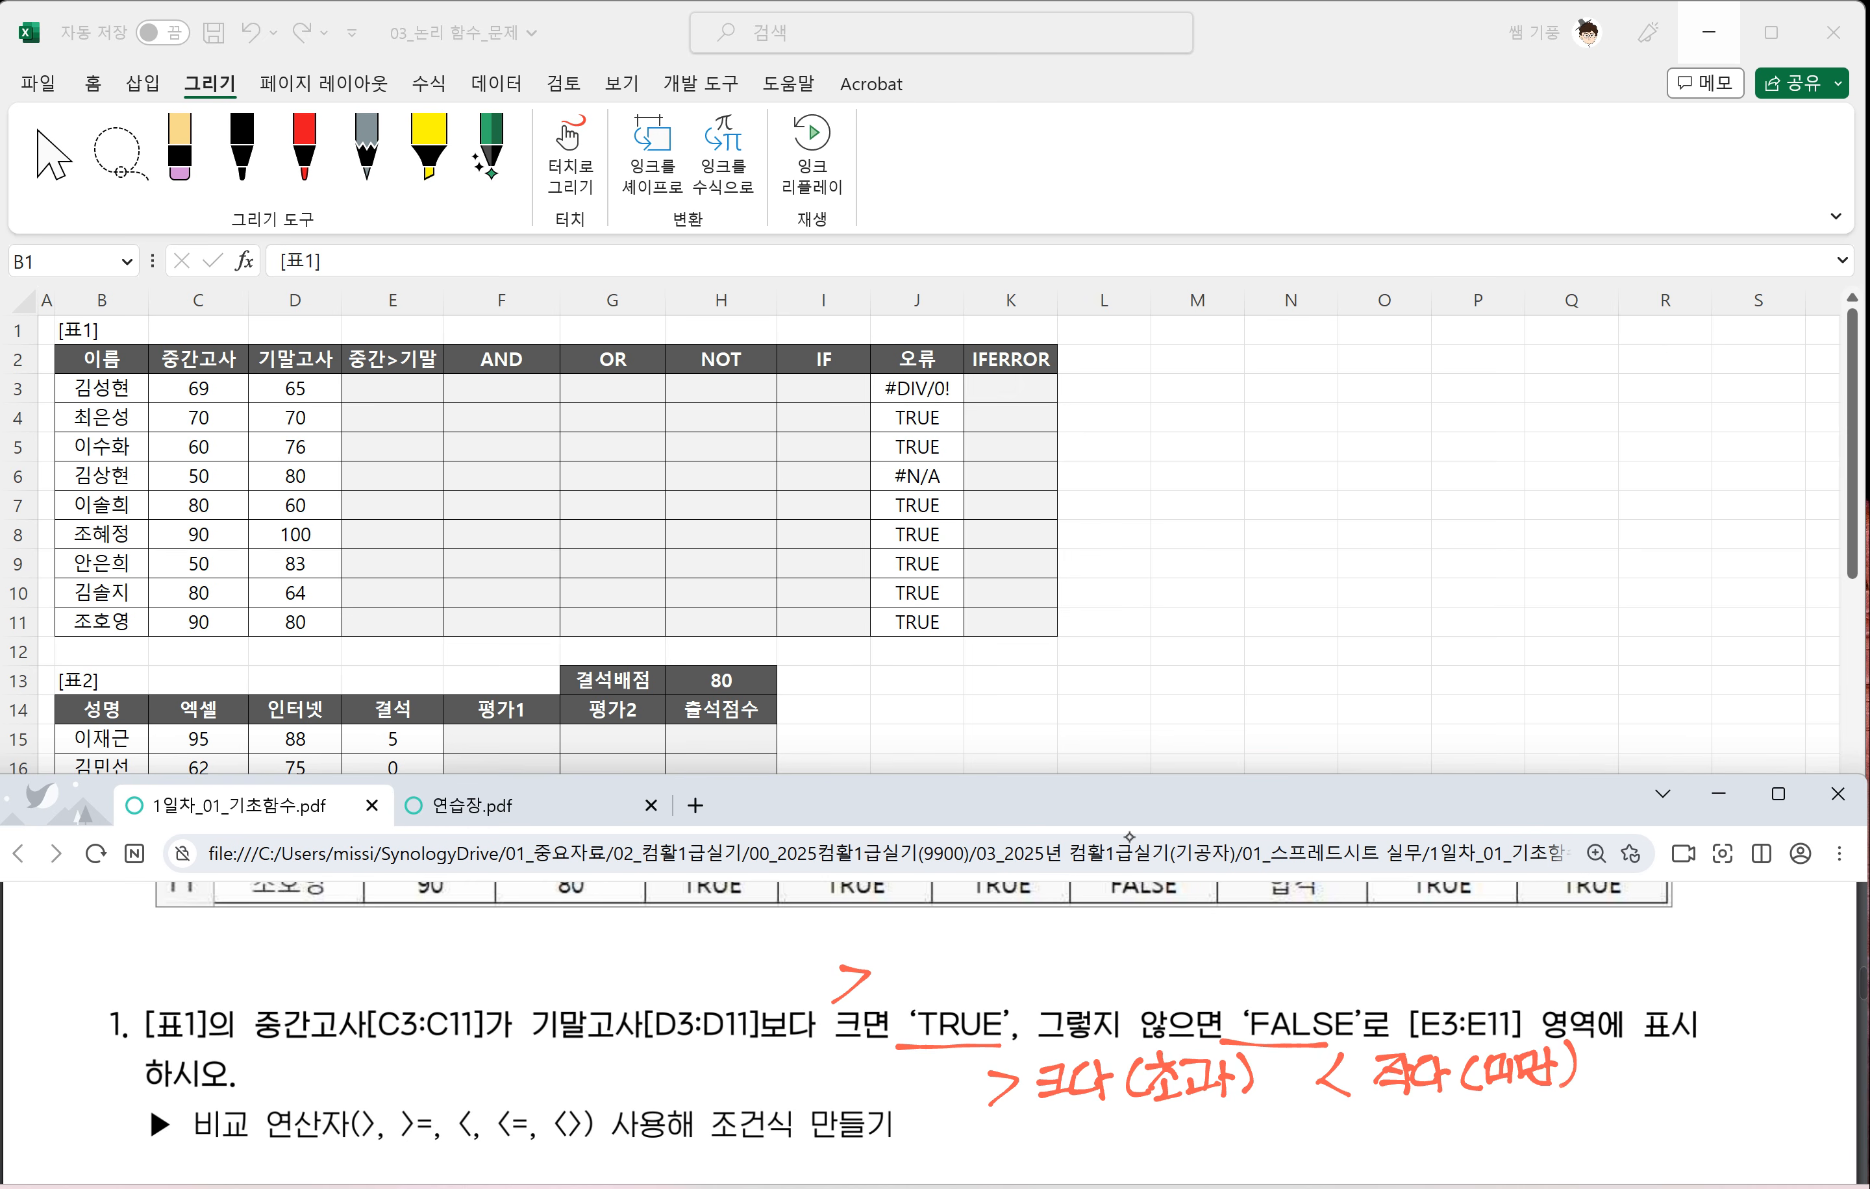
- Handwrite the note ">= 크거나 같다(이상)" below the "> 크다(초과)" note
{"action": "mouse_move", "coordinate": [977, 1124]}
{"action": "left_mouse_down"}
{"action": "mouse_move", "coordinate": [1002, 1128]}
{"action": "mouse_move", "coordinate": [968, 1158]}
{"action": "mouse_move", "coordinate": [1021, 1130]}
{"action": "left_mouse_up"}
{"action": "left_click_drag", "start_coordinate": [1004, 1148], "coordinate": [1071, 1137]}
{"action": "left_click_drag", "start_coordinate": [1051, 1153], "coordinate": [1110, 1131]}
{"action": "left_click_drag", "start_coordinate": [1109, 1118], "coordinate": [1112, 1139]}
{"action": "mouse_move", "coordinate": [1122, 1116]}
{"action": "left_mouse_down"}
{"action": "mouse_move", "coordinate": [1122, 1150]}
{"action": "mouse_move", "coordinate": [1144, 1134]}
{"action": "left_mouse_up"}
{"action": "mouse_move", "coordinate": [1140, 1114]}
{"action": "left_mouse_down"}
{"action": "mouse_move", "coordinate": [1137, 1157]}
{"action": "mouse_move", "coordinate": [1188, 1086]}
{"action": "left_mouse_up"}
{"action": "scroll", "coordinate": [982, 1021], "scroll_direction": "down", "scroll_amount": 1}
{"action": "mouse_move", "coordinate": [1183, 1080]}
{"action": "left_mouse_down"}
{"action": "mouse_move", "coordinate": [1200, 1077]}
{"action": "mouse_move", "coordinate": [1181, 1086]}
{"action": "left_mouse_up"}
{"action": "left_click_drag", "start_coordinate": [1164, 1097], "coordinate": [1190, 1104]}
{"action": "mouse_move", "coordinate": [1201, 1100]}
{"action": "left_mouse_down"}
{"action": "mouse_move", "coordinate": [1216, 1072]}
{"action": "mouse_move", "coordinate": [1226, 1094]}
{"action": "left_mouse_up"}
{"action": "mouse_move", "coordinate": [1226, 1067]}
{"action": "left_mouse_down"}
{"action": "mouse_move", "coordinate": [1222, 1106]}
{"action": "mouse_move", "coordinate": [1243, 1084]}
{"action": "left_mouse_up"}
{"action": "mouse_move", "coordinate": [1274, 1063]}
{"action": "left_mouse_down"}
{"action": "mouse_move", "coordinate": [1272, 1106]}
{"action": "mouse_move", "coordinate": [1305, 1100]}
{"action": "left_mouse_up"}
{"action": "mouse_move", "coordinate": [1327, 1062]}
{"action": "left_mouse_down"}
{"action": "mouse_move", "coordinate": [1310, 1085]}
{"action": "mouse_move", "coordinate": [1335, 1084]}
{"action": "left_mouse_up"}
{"action": "mouse_move", "coordinate": [1339, 1059]}
{"action": "left_mouse_down"}
{"action": "mouse_move", "coordinate": [1339, 1095]}
{"action": "mouse_move", "coordinate": [1353, 1074]}
{"action": "left_mouse_up"}
{"action": "mouse_move", "coordinate": [1334, 1084]}
{"action": "left_mouse_down"}
{"action": "mouse_move", "coordinate": [1328, 1100]}
{"action": "mouse_move", "coordinate": [1357, 1103]}
{"action": "mouse_move", "coordinate": [1406, 1080]}
{"action": "mouse_move", "coordinate": [1427, 1103]}
{"action": "left_mouse_up"}
- Handwrite the note "<= 작거나 같다(이하)" below the "< 작다(미만)" note
{"action": "left_click_drag", "start_coordinate": [1428, 1070], "coordinate": [1449, 1072]}
{"action": "left_click_drag", "start_coordinate": [1429, 1085], "coordinate": [1469, 1081]}
{"action": "left_click_drag", "start_coordinate": [1482, 1069], "coordinate": [1508, 1097]}
{"action": "left_click_drag", "start_coordinate": [1514, 1055], "coordinate": [1516, 1086]}
{"action": "mouse_move", "coordinate": [1544, 1070]}
{"action": "left_mouse_down"}
{"action": "mouse_move", "coordinate": [1522, 1077]}
{"action": "mouse_move", "coordinate": [1538, 1090]}
{"action": "left_mouse_up"}
{"action": "left_click_drag", "start_coordinate": [1546, 1052], "coordinate": [1574, 1092]}
{"action": "left_click_drag", "start_coordinate": [1576, 1071], "coordinate": [1613, 1077]}
{"action": "mouse_move", "coordinate": [1632, 1044]}
{"action": "left_mouse_down"}
{"action": "mouse_move", "coordinate": [1634, 1075]}
{"action": "mouse_move", "coordinate": [1648, 1059]}
{"action": "left_mouse_up"}
{"action": "mouse_move", "coordinate": [1616, 1073]}
{"action": "left_mouse_down"}
{"action": "mouse_move", "coordinate": [1635, 1093]}
{"action": "mouse_move", "coordinate": [1665, 1082]}
{"action": "left_mouse_up"}
{"action": "mouse_move", "coordinate": [1672, 1048]}
{"action": "left_mouse_down"}
{"action": "mouse_move", "coordinate": [1675, 1081]}
{"action": "mouse_move", "coordinate": [1684, 1066]}
{"action": "mouse_move", "coordinate": [1706, 1088]}
{"action": "mouse_move", "coordinate": [1729, 1058]}
{"action": "mouse_move", "coordinate": [1746, 1082]}
{"action": "mouse_move", "coordinate": [1768, 1047]}
{"action": "left_mouse_up"}
{"action": "left_click_drag", "start_coordinate": [1751, 1055], "coordinate": [1772, 1054]}
{"action": "left_click_drag", "start_coordinate": [1765, 1062], "coordinate": [1780, 1083]}
{"action": "left_click_drag", "start_coordinate": [1781, 1066], "coordinate": [1799, 1084]}
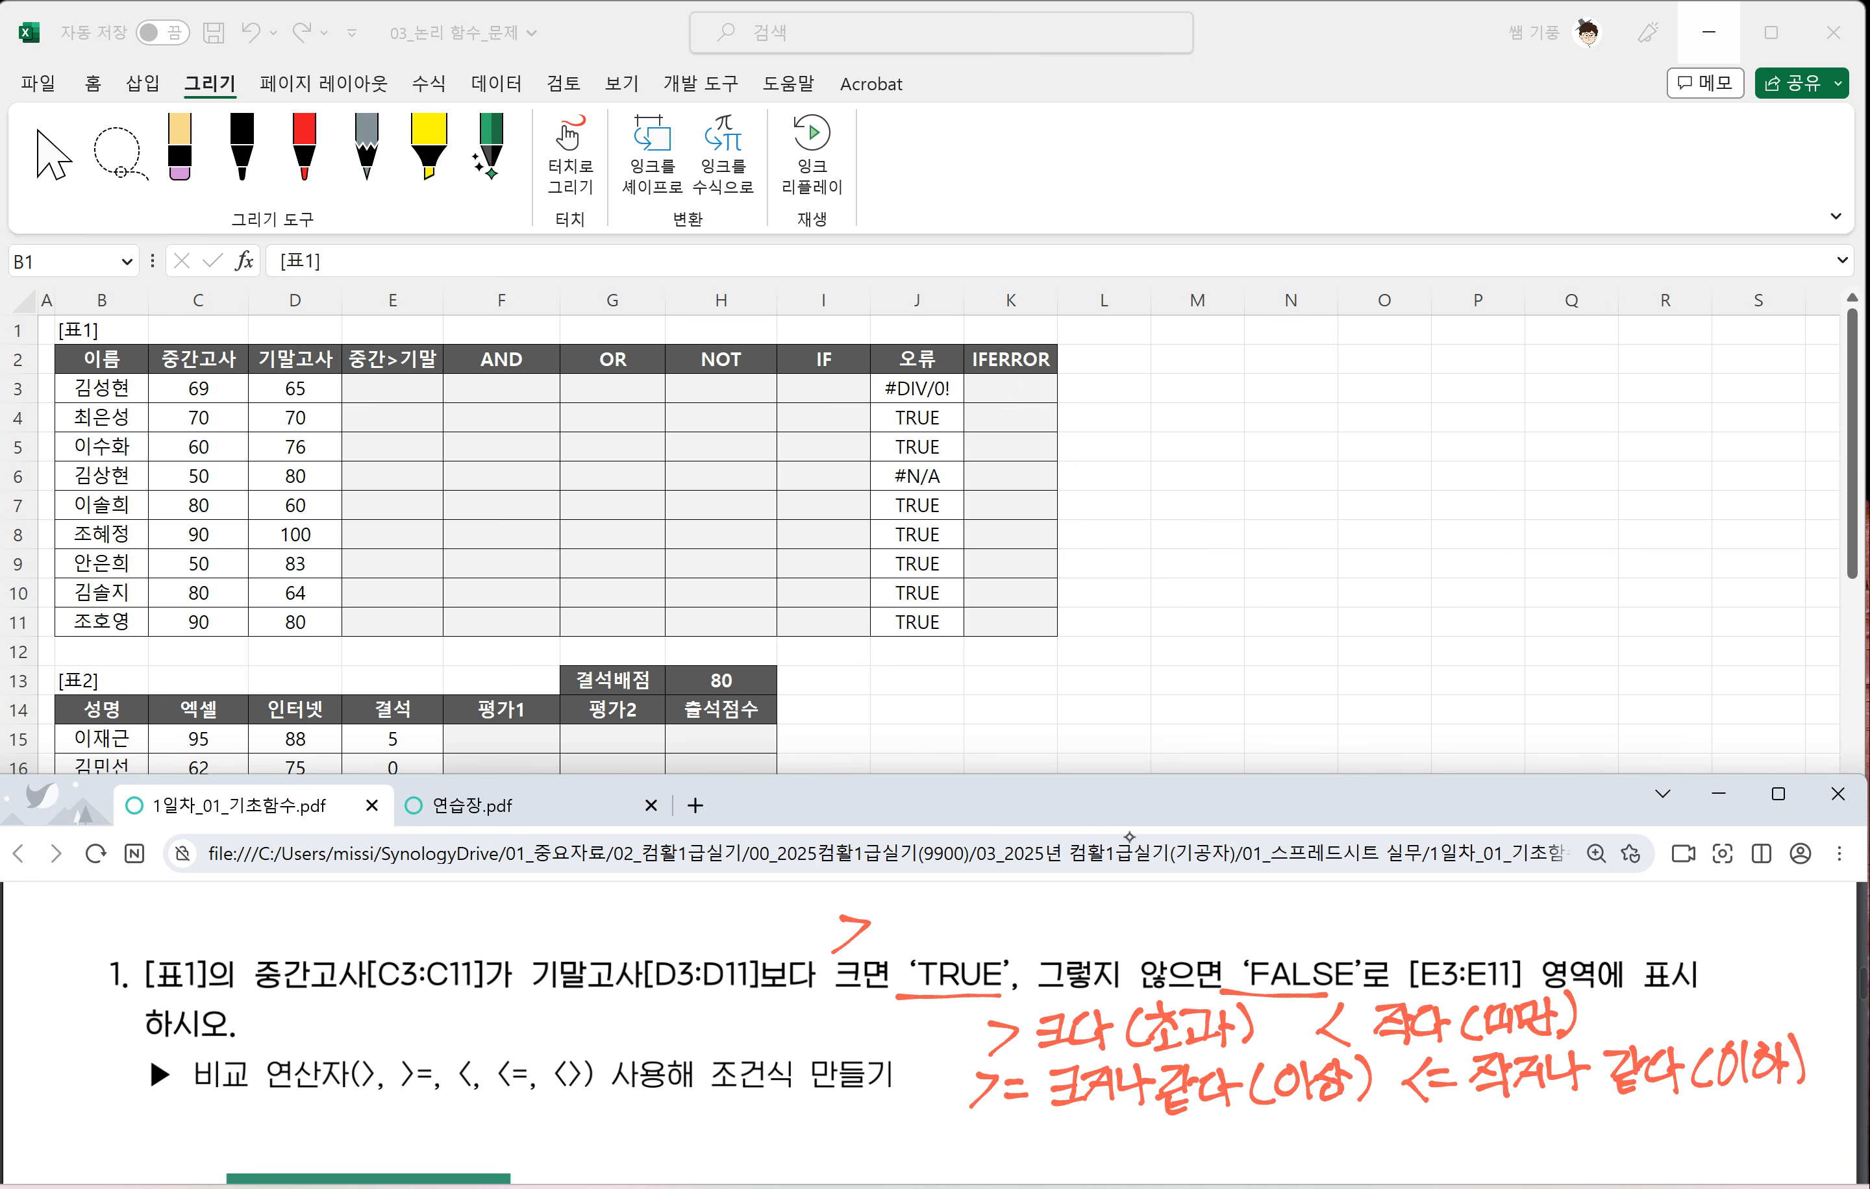
- Handwrite the note "<> 아니다 Not." beneath the other comparison operator notes
{"action": "mouse_move", "coordinate": [1152, 1118]}
{"action": "left_mouse_down"}
{"action": "mouse_move", "coordinate": [1129, 1143]}
{"action": "mouse_move", "coordinate": [1150, 1168]}
{"action": "mouse_move", "coordinate": [1234, 1127]}
{"action": "left_mouse_up"}
{"action": "mouse_move", "coordinate": [1252, 1121]}
{"action": "left_mouse_down"}
{"action": "mouse_move", "coordinate": [1255, 1167]}
{"action": "mouse_move", "coordinate": [1295, 1149]}
{"action": "left_mouse_up"}
{"action": "mouse_move", "coordinate": [1298, 1124]}
{"action": "left_mouse_down"}
{"action": "mouse_move", "coordinate": [1298, 1160]}
{"action": "mouse_move", "coordinate": [1338, 1161]}
{"action": "left_mouse_up"}
{"action": "mouse_move", "coordinate": [1340, 1138]}
{"action": "left_mouse_down"}
{"action": "mouse_move", "coordinate": [1407, 1129]}
{"action": "mouse_move", "coordinate": [1406, 1155]}
{"action": "left_mouse_up"}
{"action": "left_click_drag", "start_coordinate": [1424, 1131], "coordinate": [1437, 1164]}
{"action": "left_click_drag", "start_coordinate": [1432, 1144], "coordinate": [1463, 1134]}
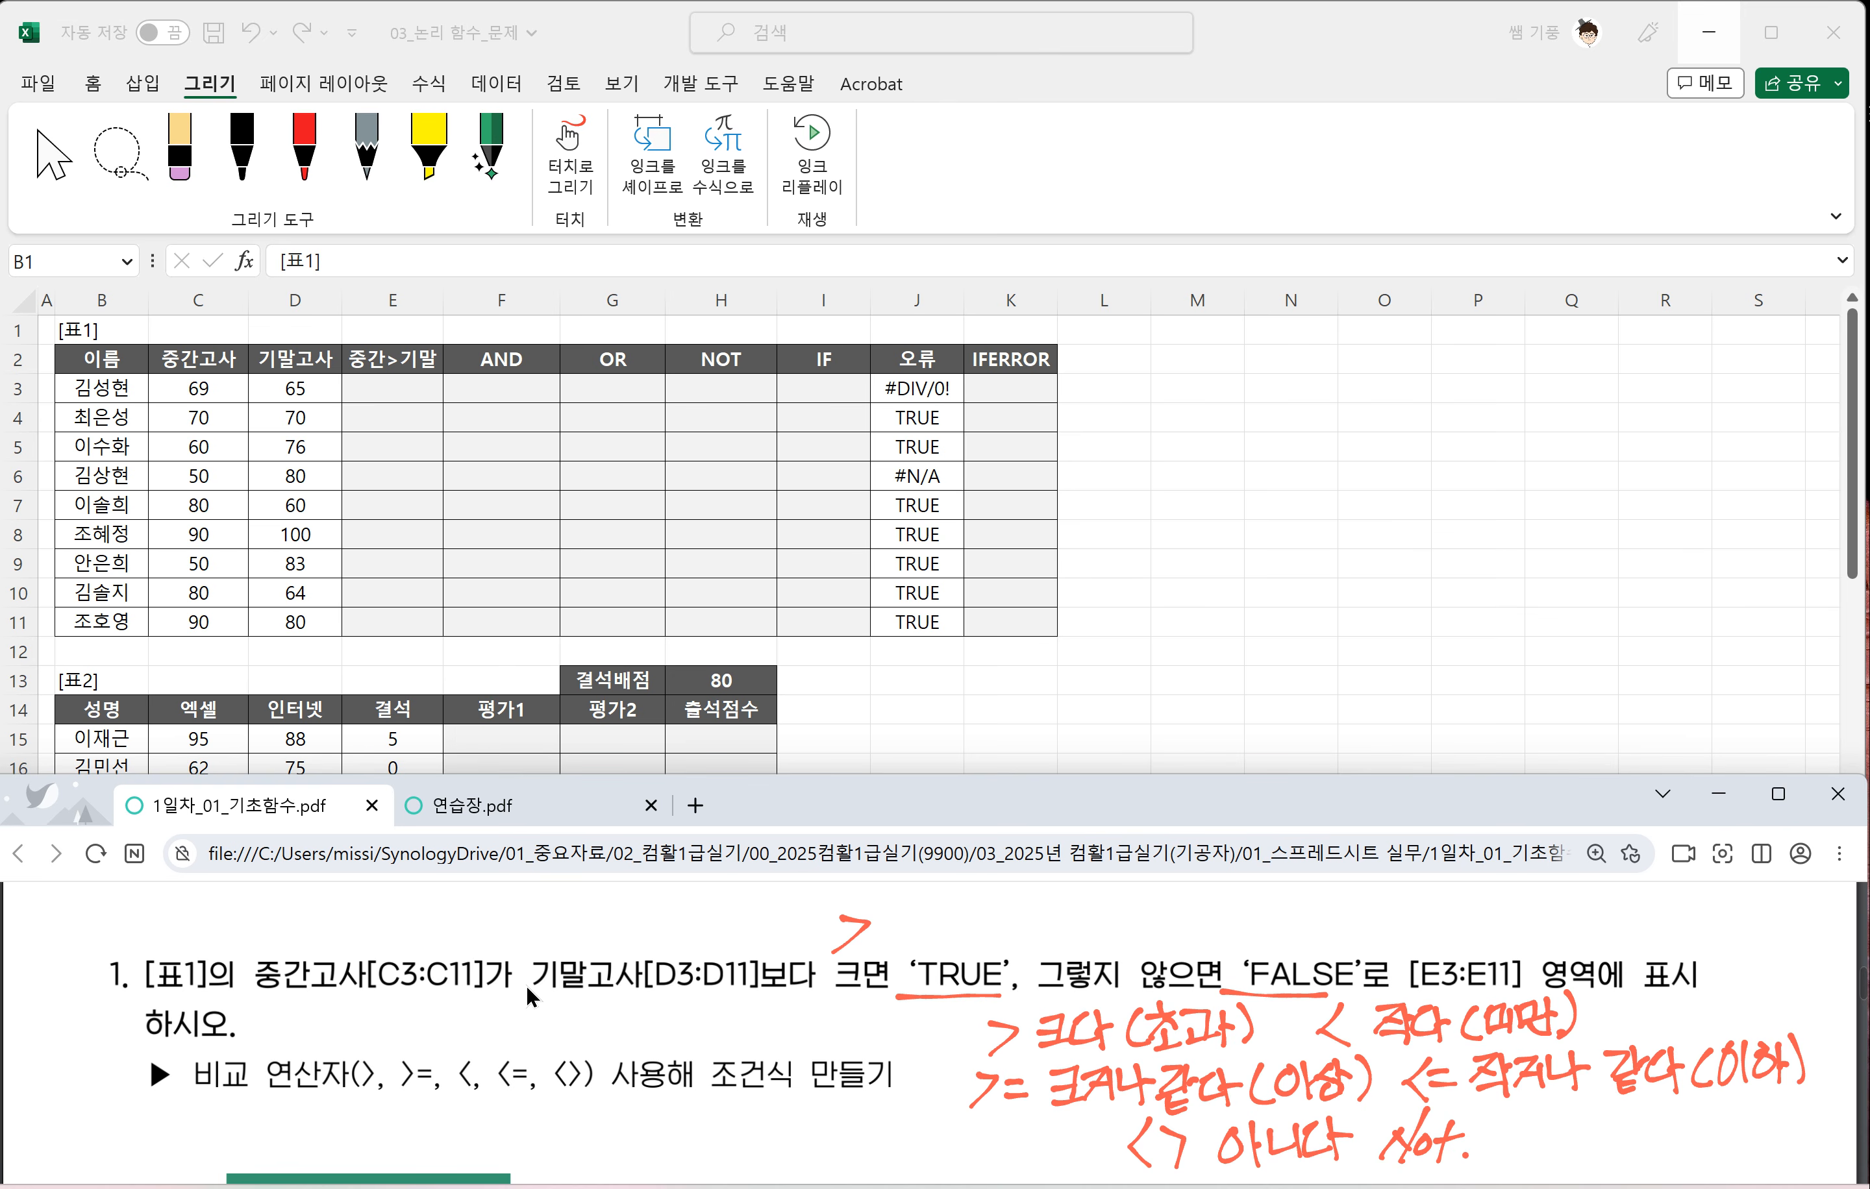
- Underline 중간고사[C3:C11] and 기말고사[D3:D11] in question 1 and handwrite a > sign between them
{"action": "left_click_drag", "start_coordinate": [253, 1003], "coordinate": [346, 998]}
{"action": "left_click", "coordinate": [545, 999]}
{"action": "left_click_drag", "start_coordinate": [545, 999], "coordinate": [692, 998]}
{"action": "mouse_move", "coordinate": [482, 1007]}
{"action": "left_mouse_down"}
{"action": "mouse_move", "coordinate": [521, 1012]}
{"action": "mouse_move", "coordinate": [490, 1048]}
{"action": "left_mouse_up"}
- Enter the comparison formula =C3>D3 in cell E3 of the Excel worksheet
{"action": "left_click", "coordinate": [401, 385]}
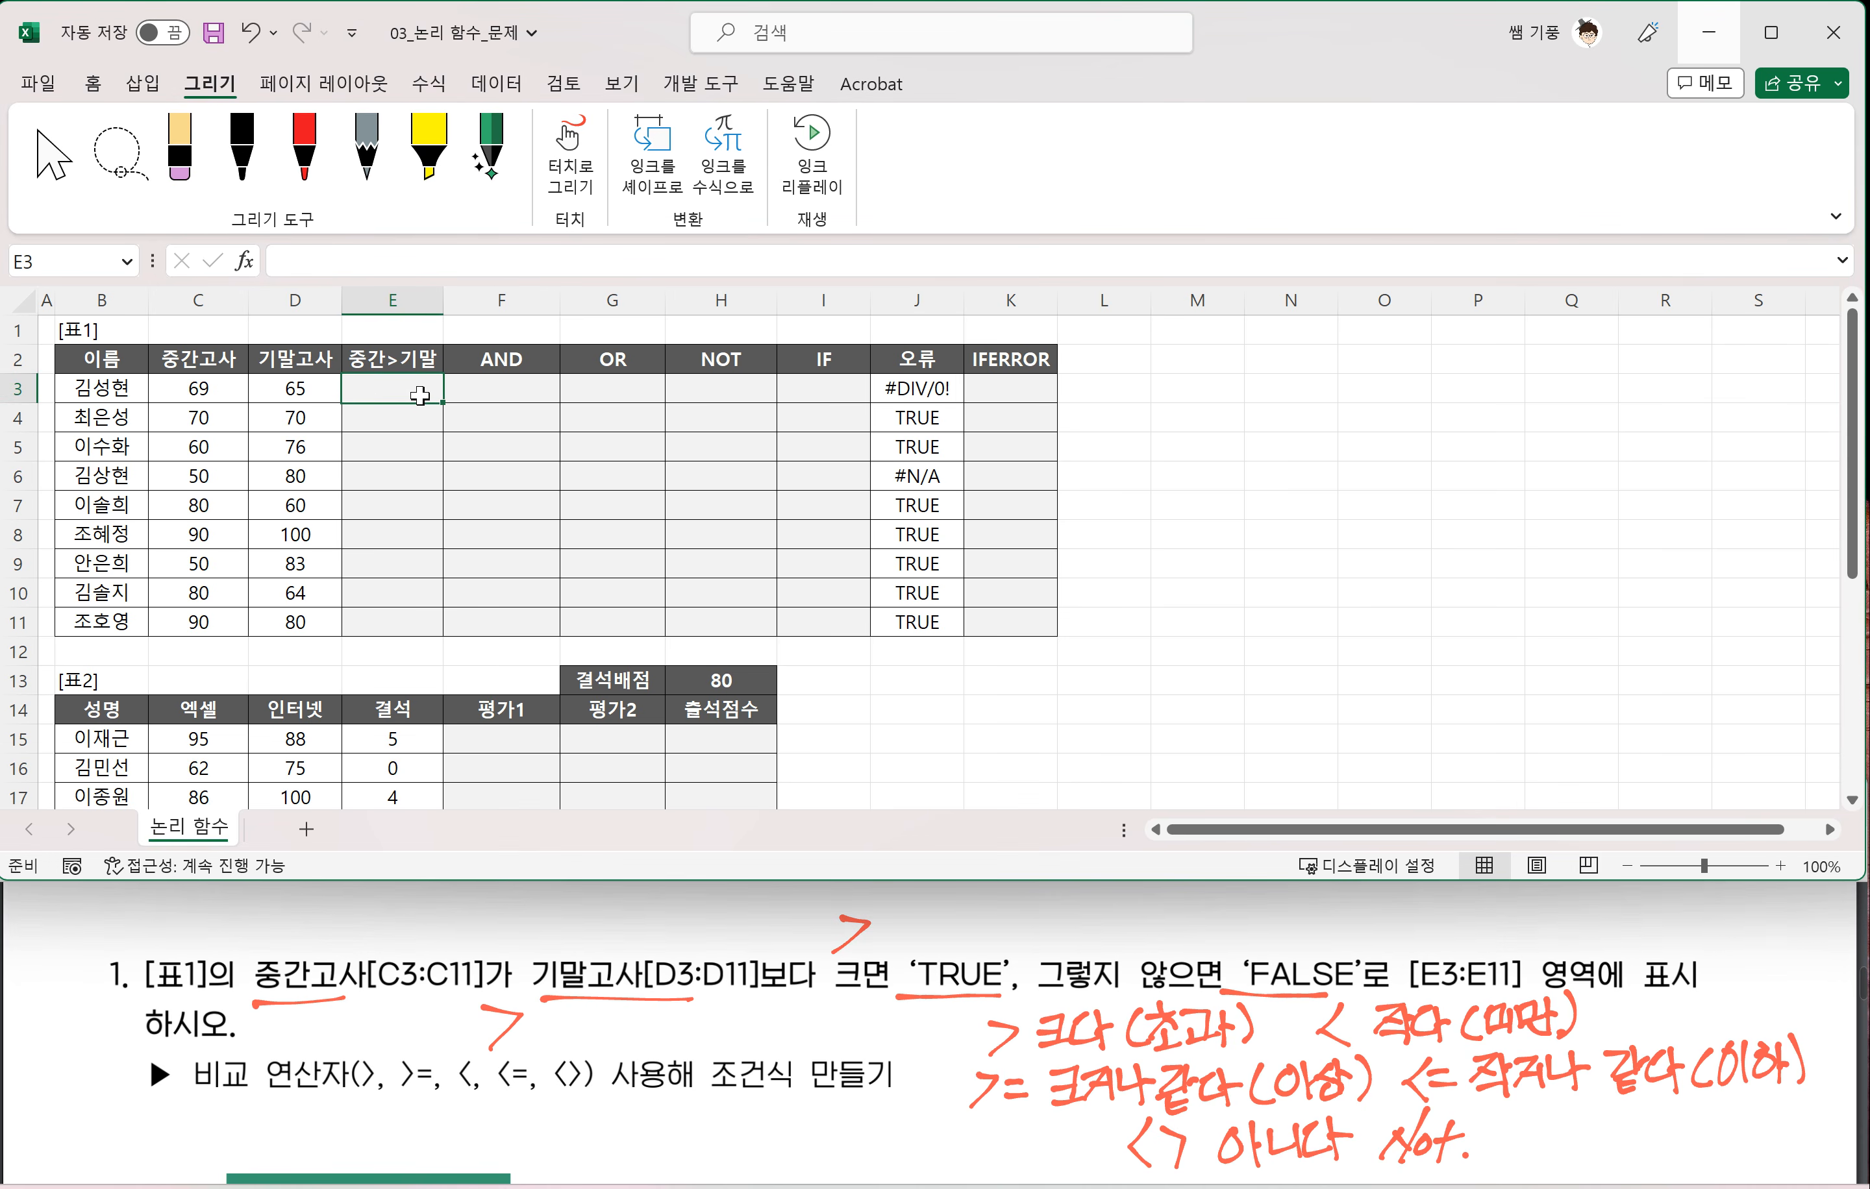
{"action": "type", "text": "="}
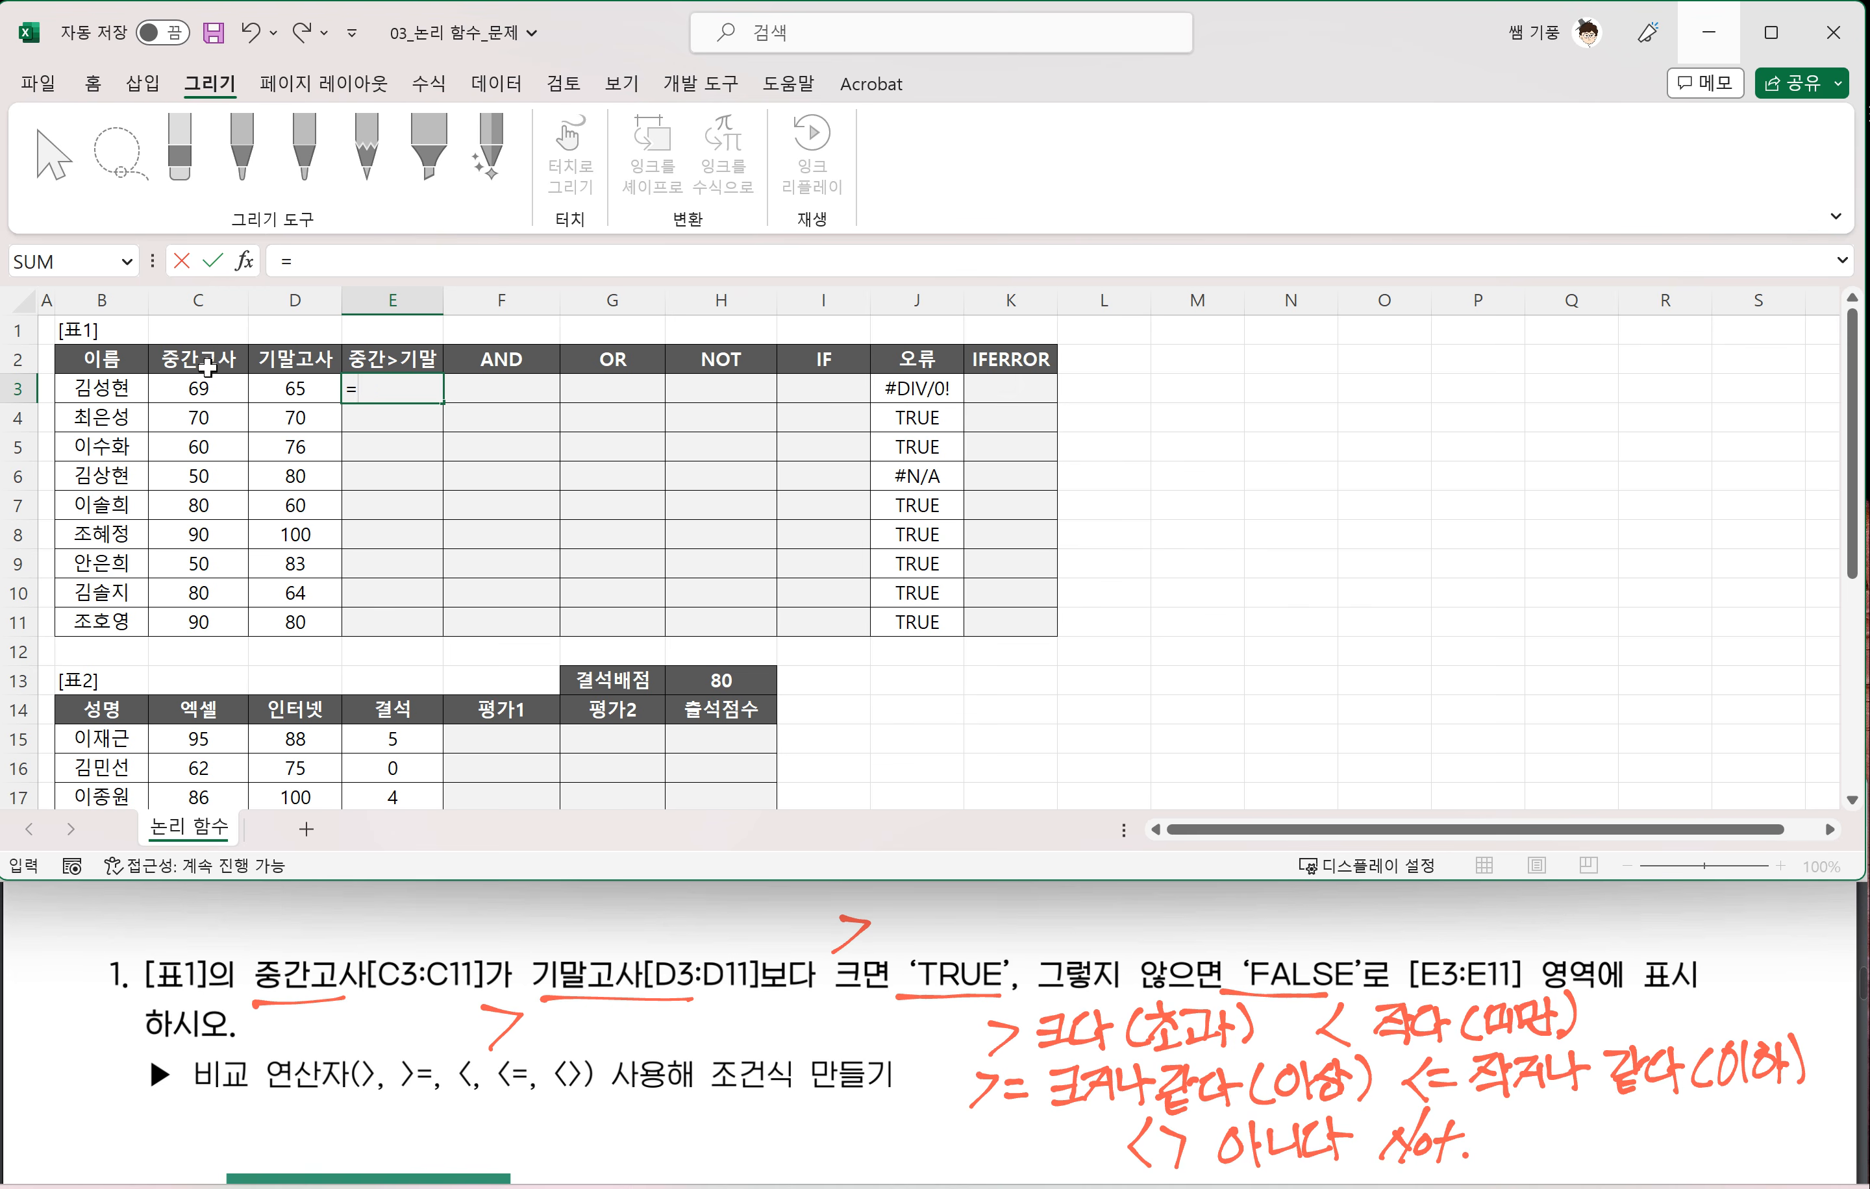
{"action": "left_click", "coordinate": [180, 393]}
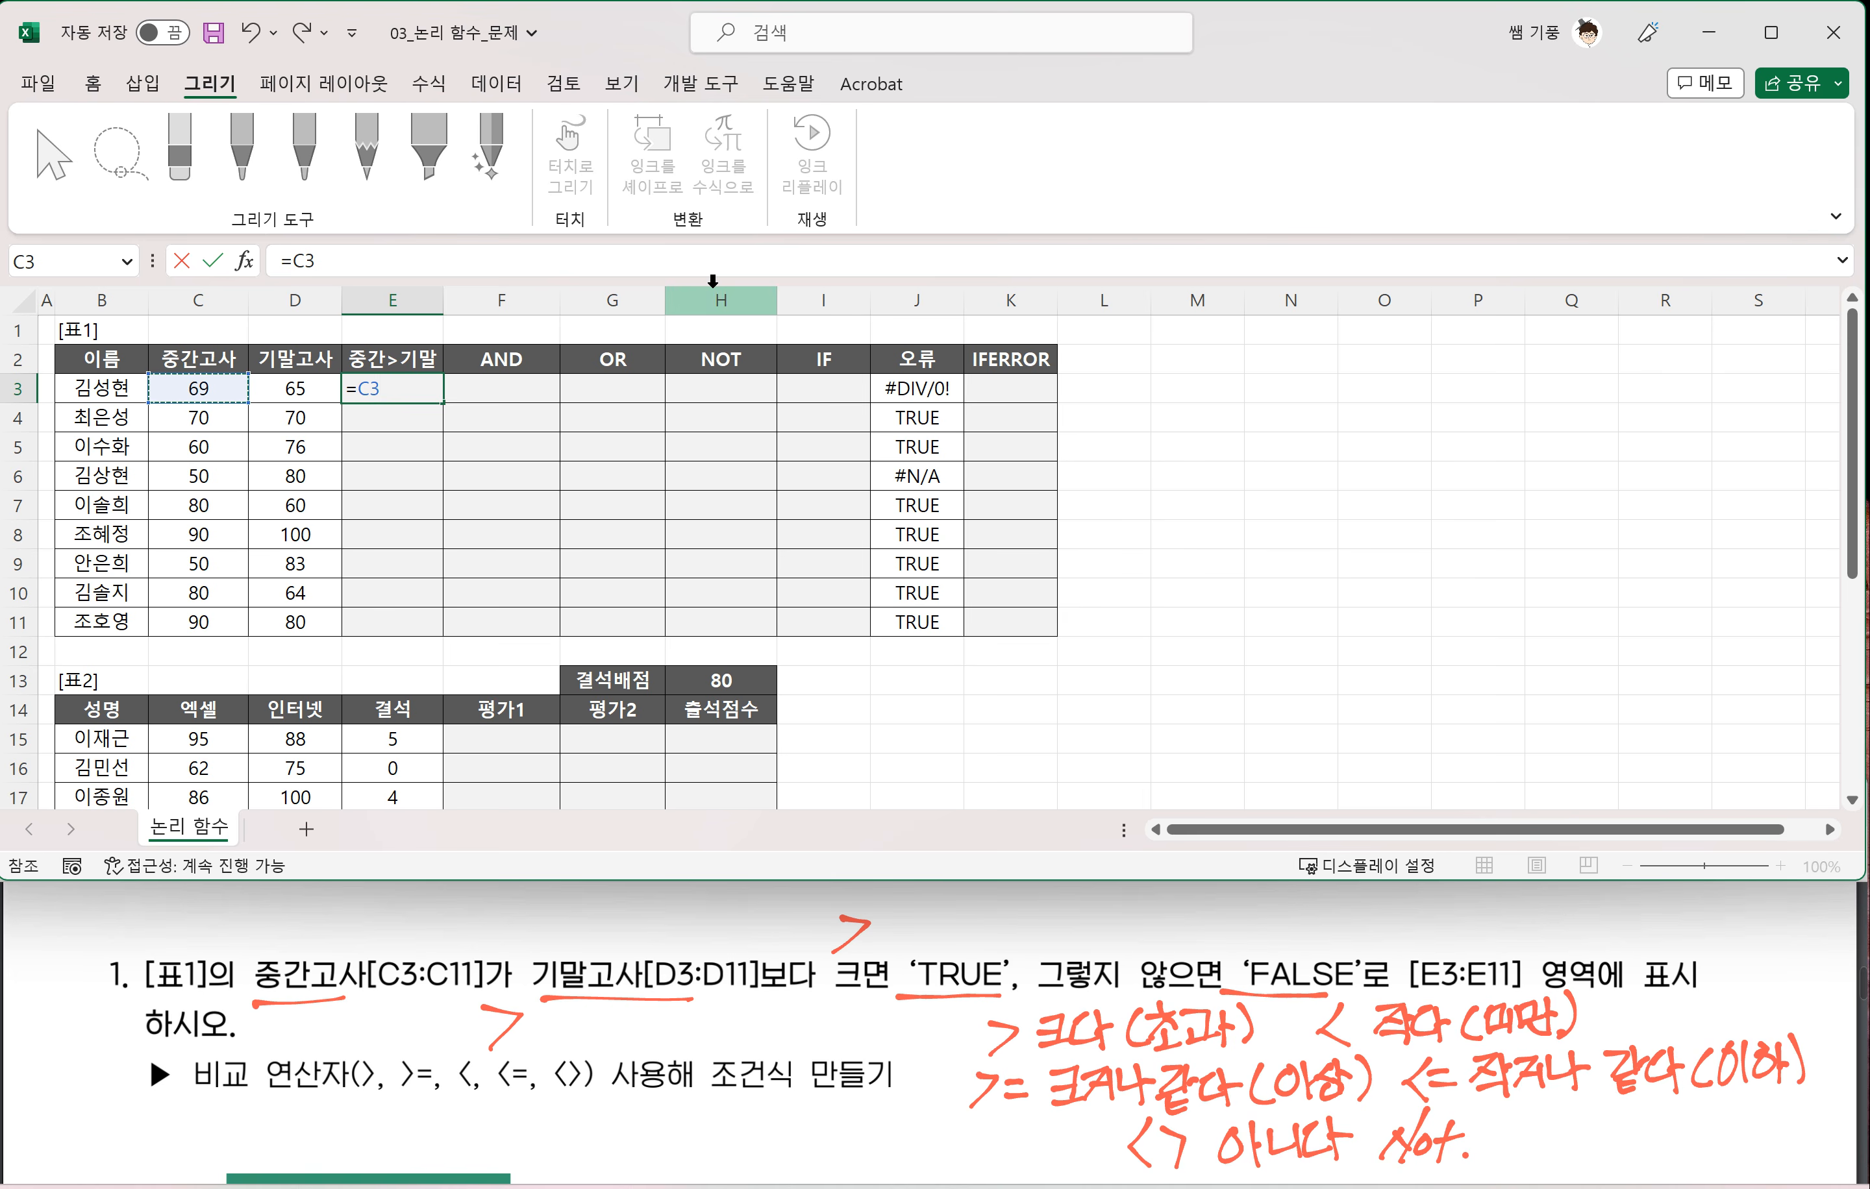
{"action": "type", "text": ">"}
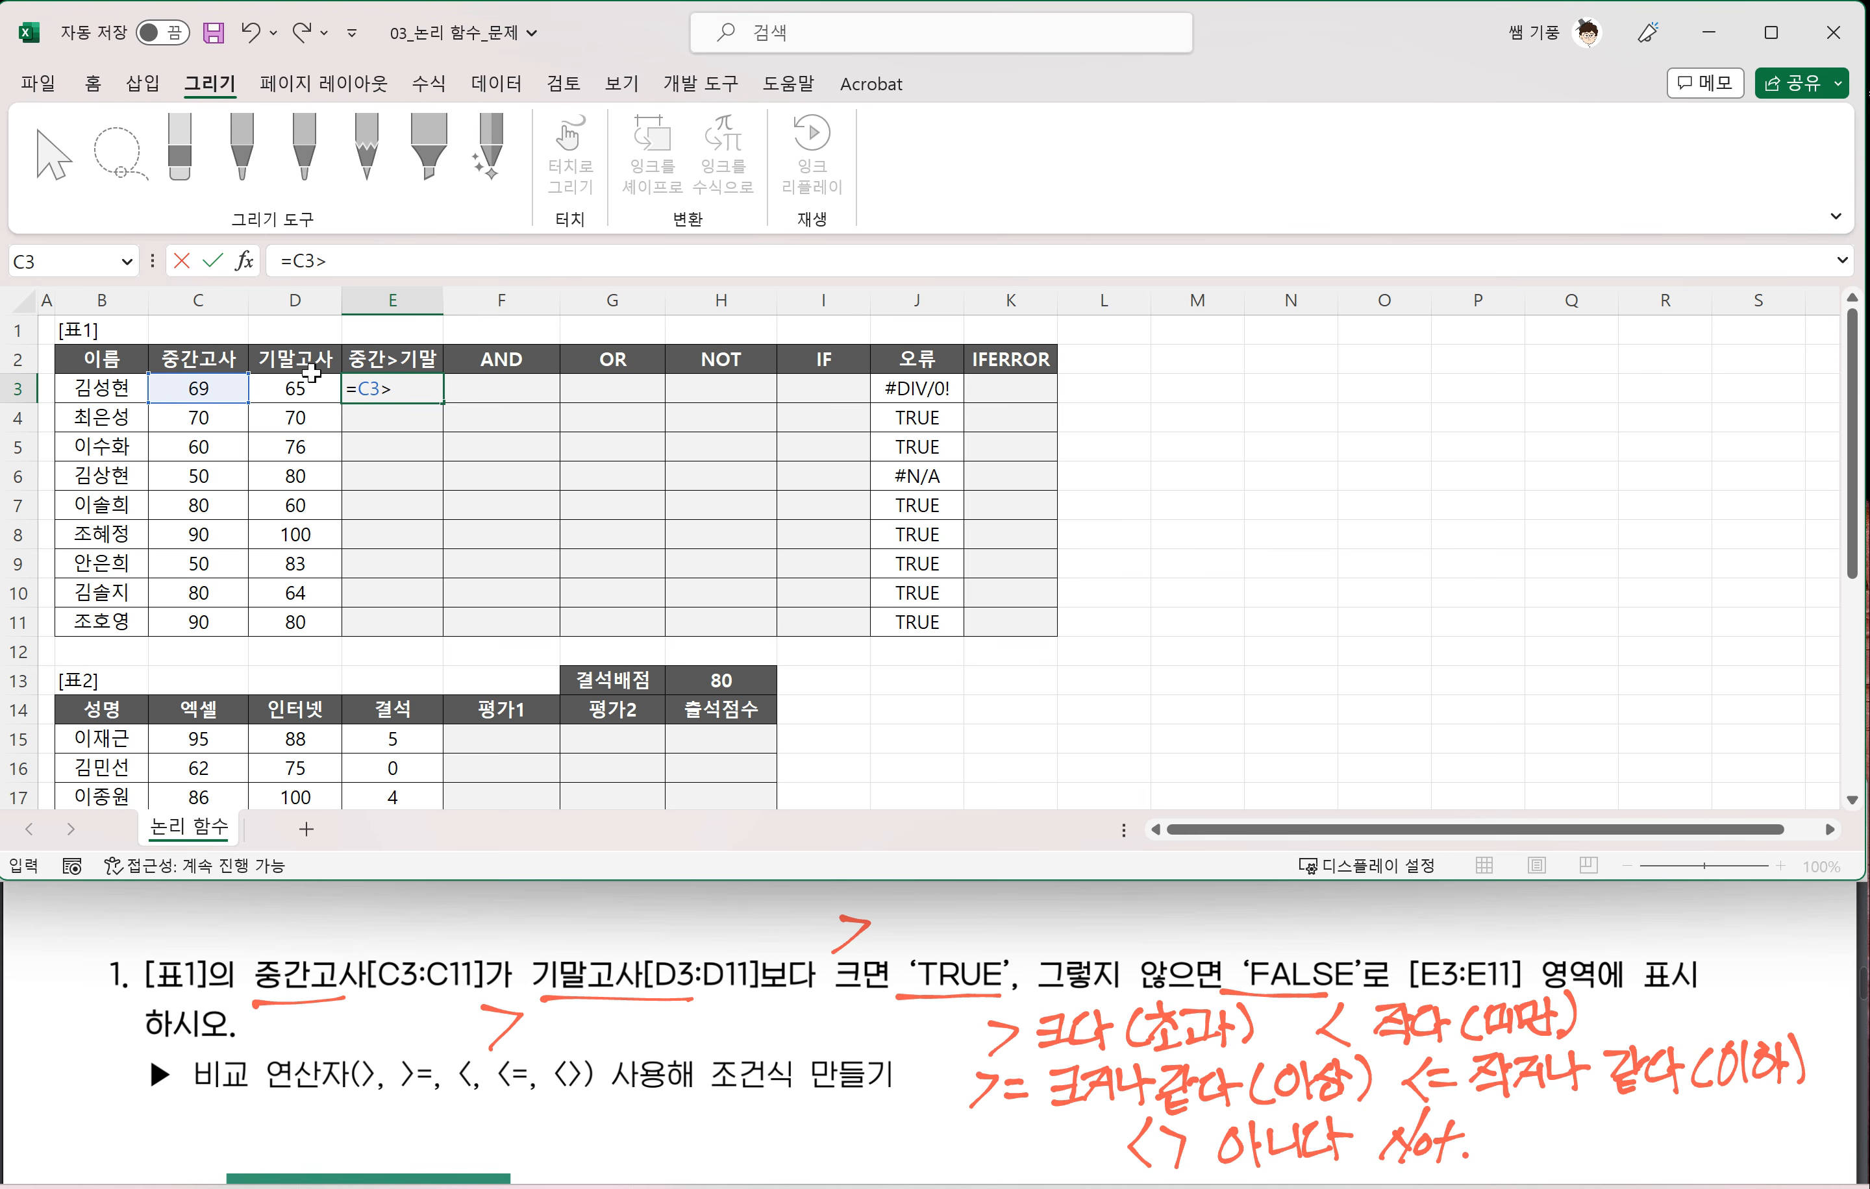
{"action": "left_click", "coordinate": [295, 385]}
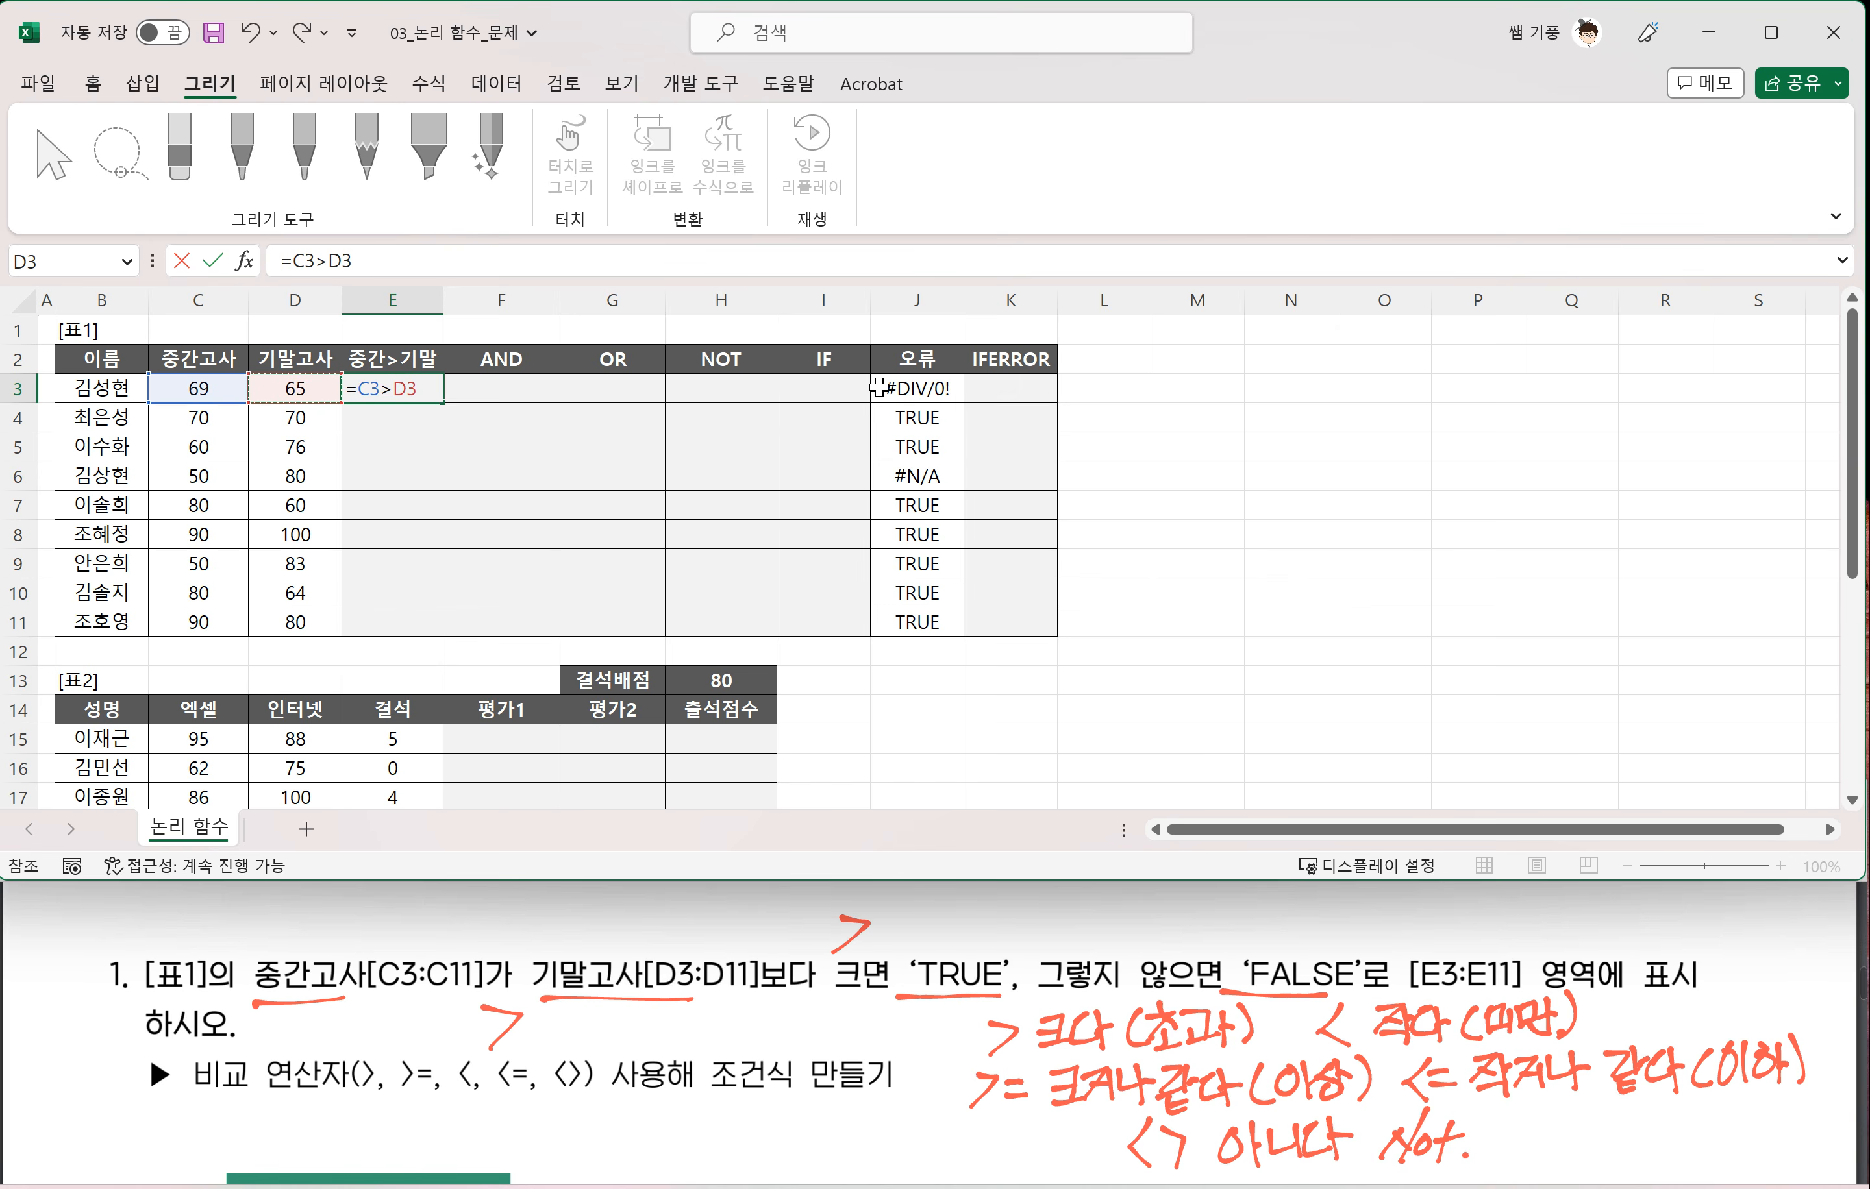
{"action": "key", "text": "Return"}
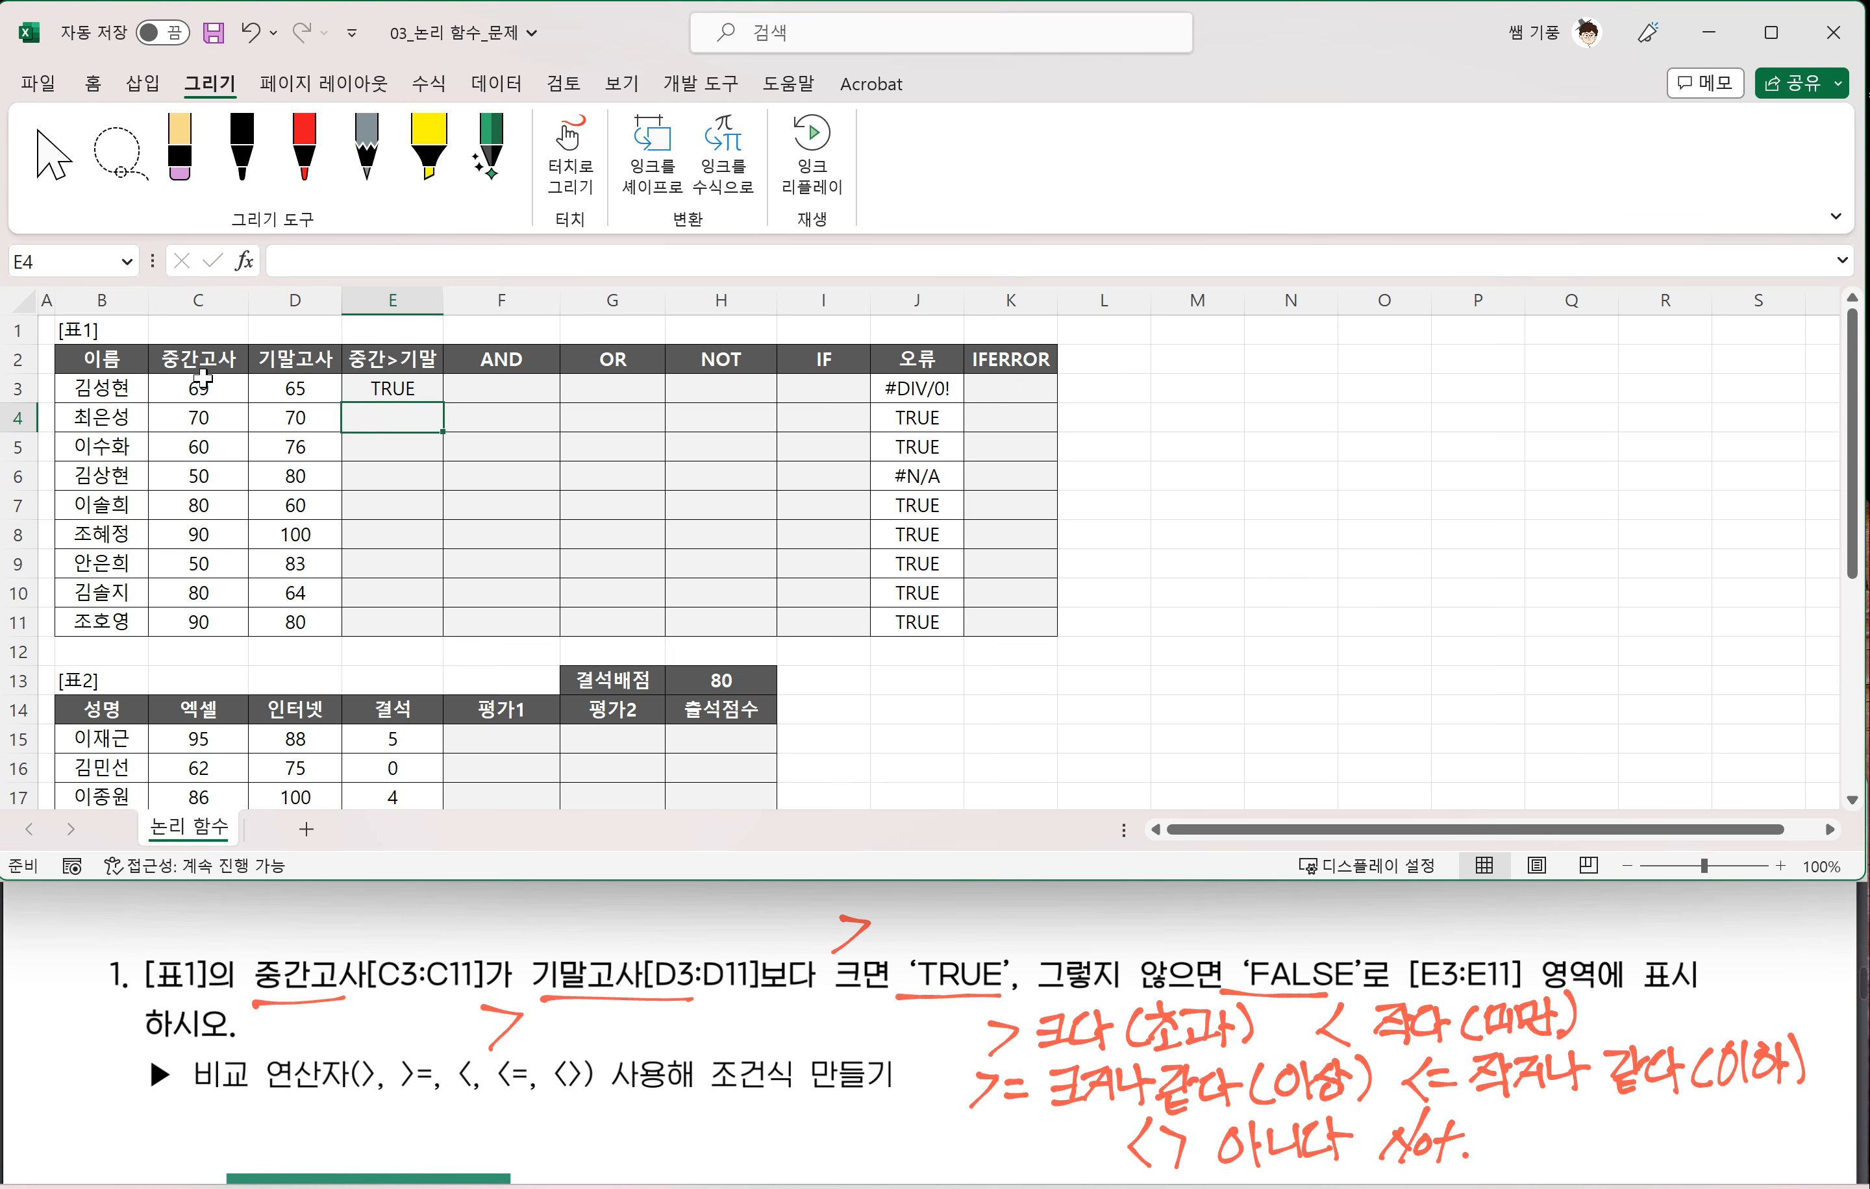
- Copy the E3 formula down to E11 and check the copied formulas in E4 and E5
{"action": "left_click", "coordinate": [376, 387]}
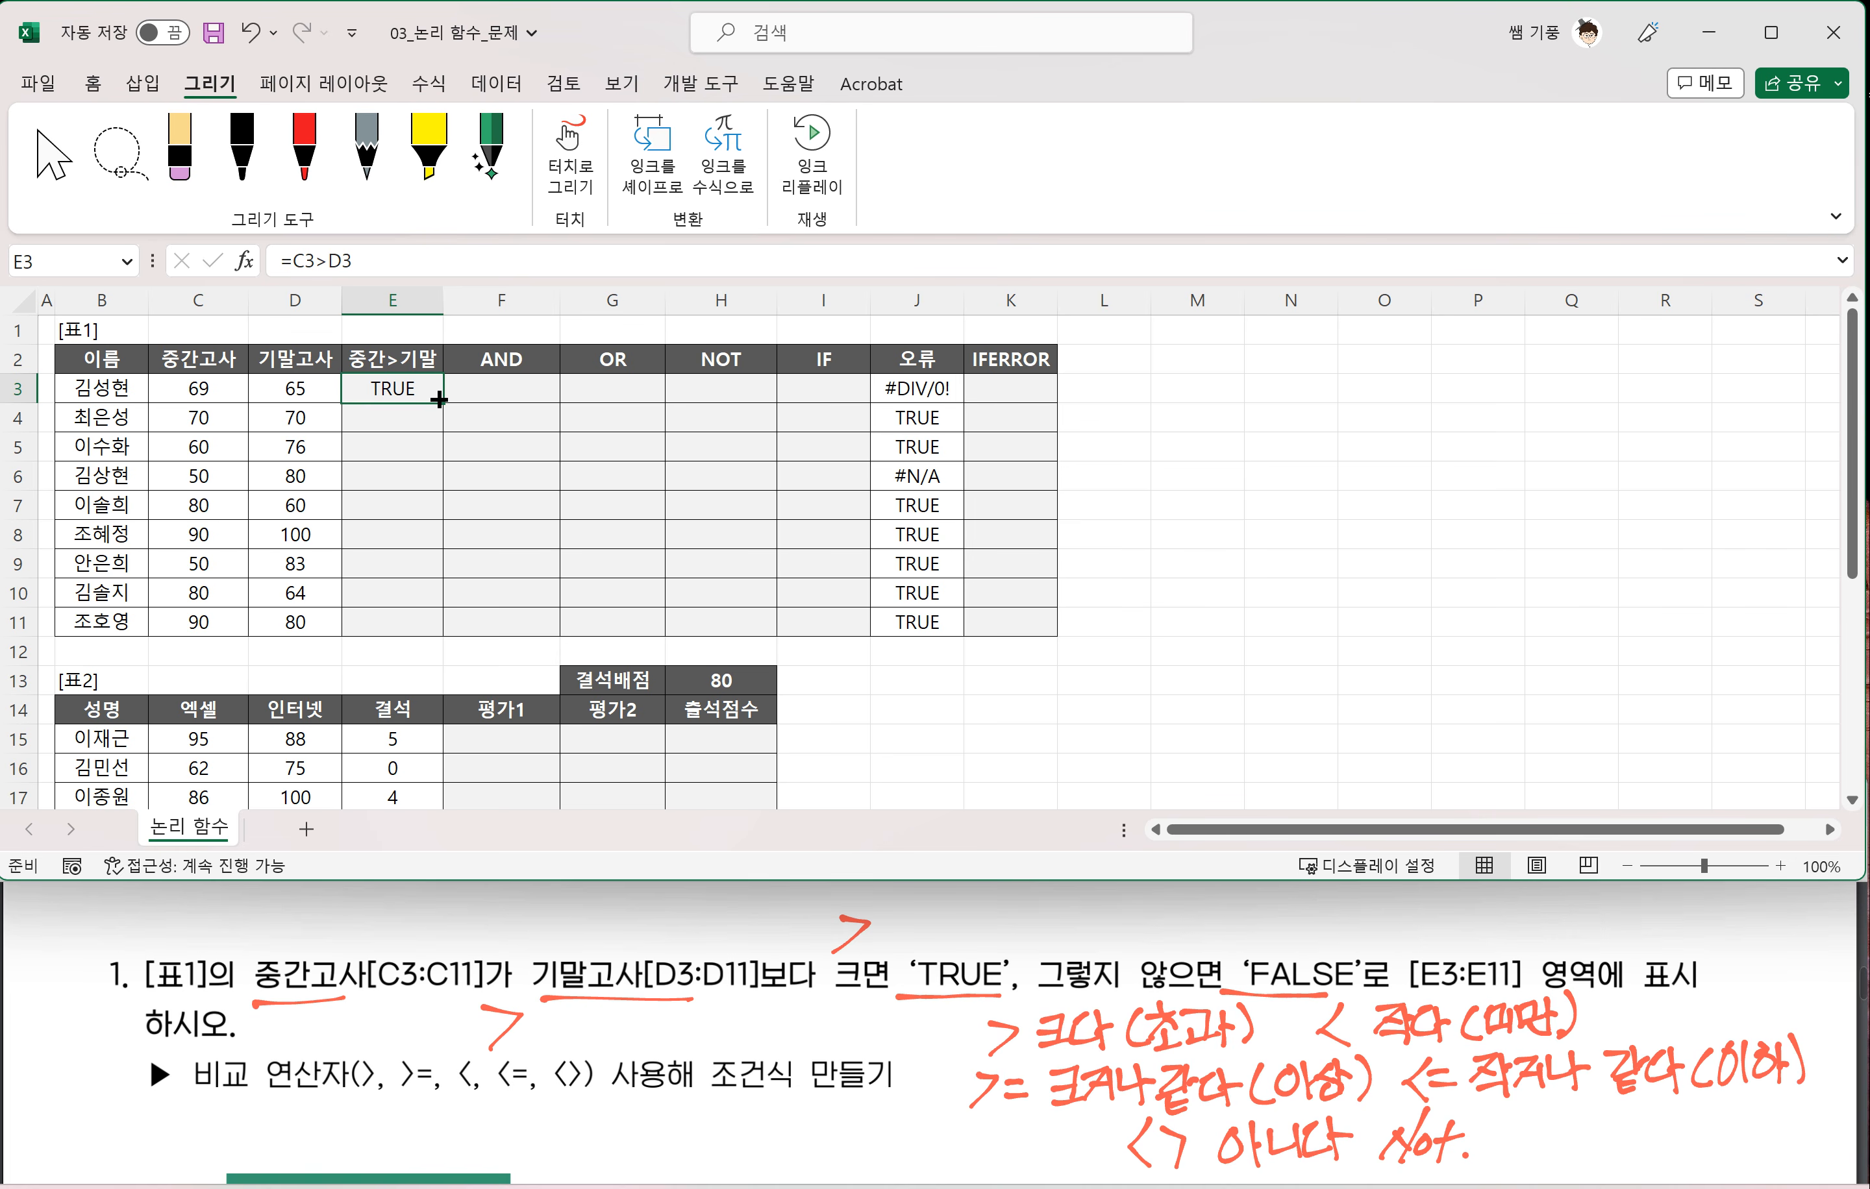
{"action": "mouse_move", "coordinate": [439, 400]}
{"action": "left_mouse_down"}
{"action": "mouse_move", "coordinate": [446, 631]}
{"action": "mouse_move", "coordinate": [458, 448]}
{"action": "mouse_move", "coordinate": [441, 400]}
{"action": "left_mouse_up"}
{"action": "double_click", "coordinate": [443, 403]}
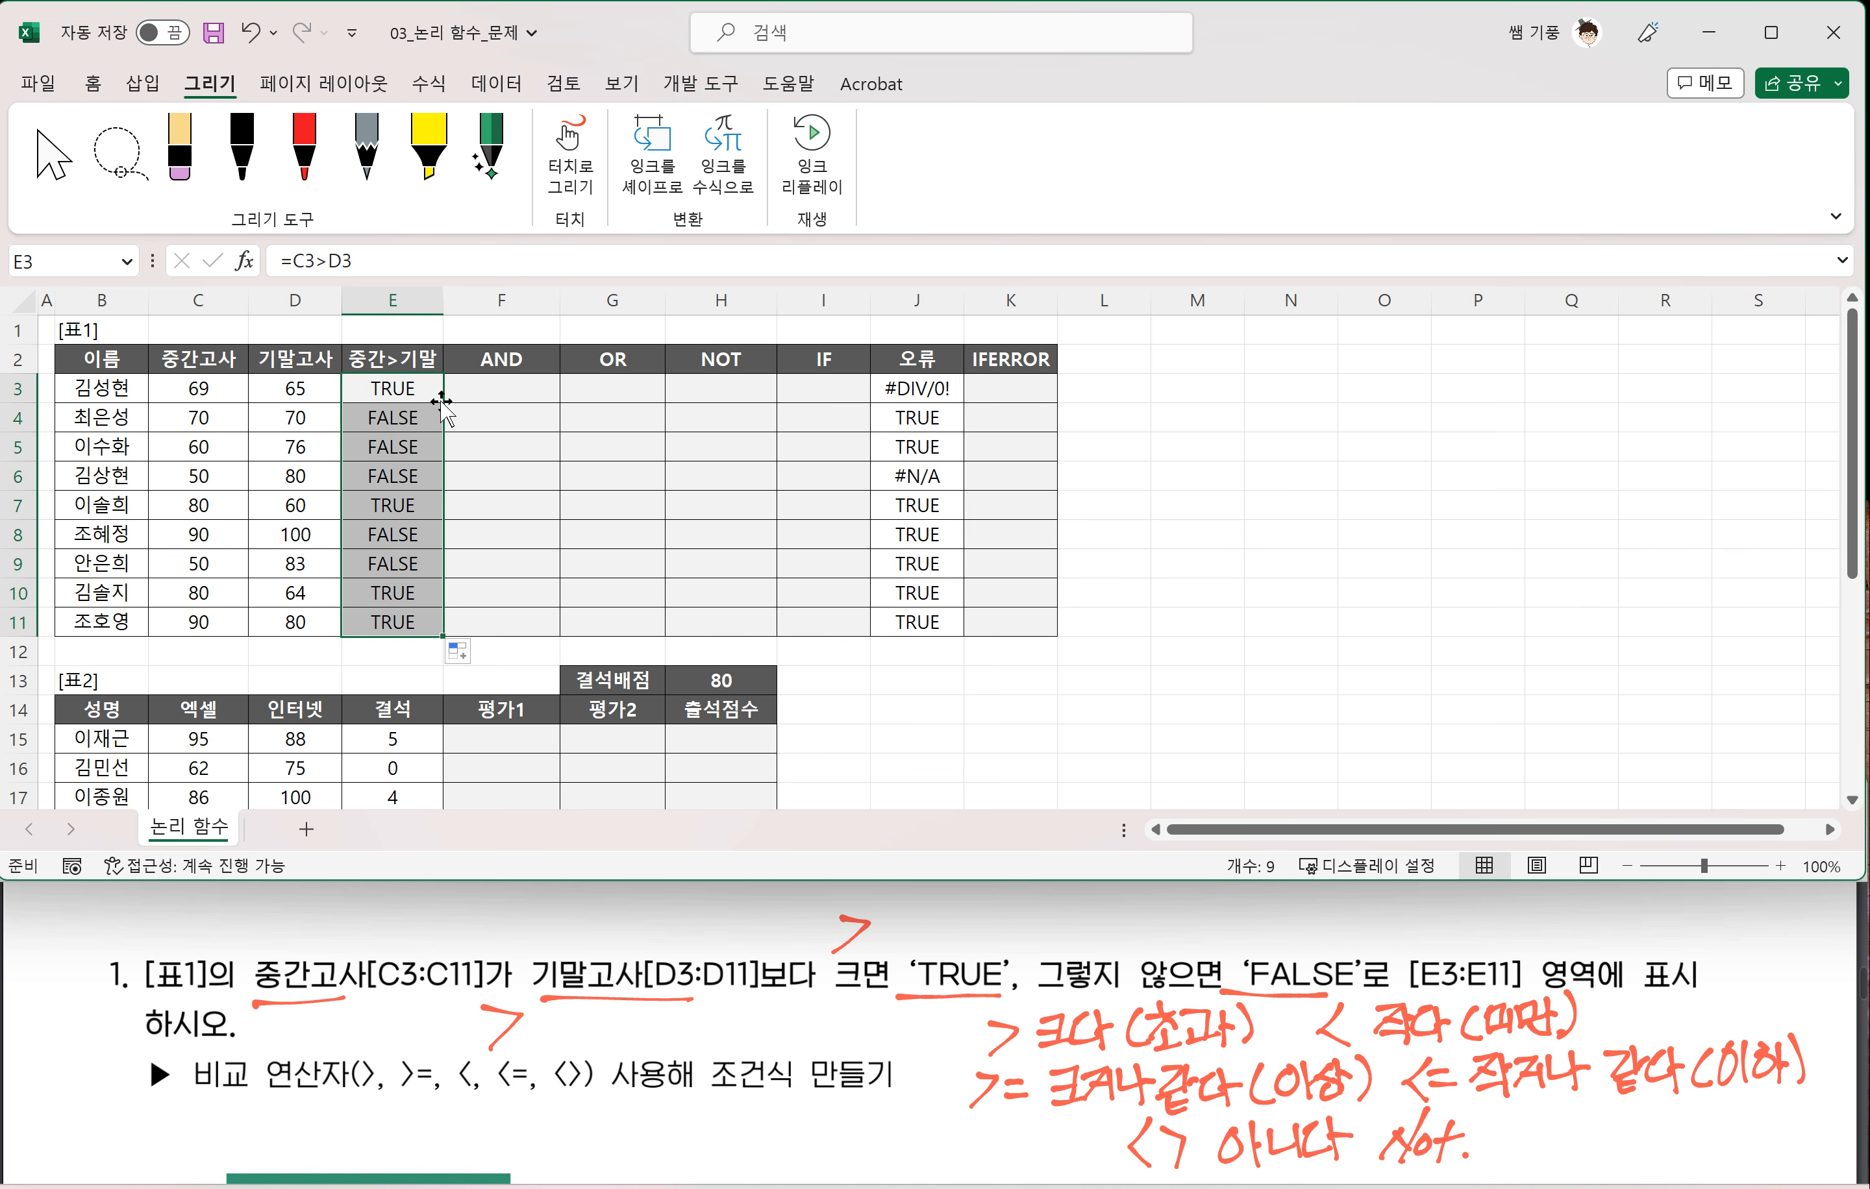
{"action": "left_click", "coordinate": [375, 413]}
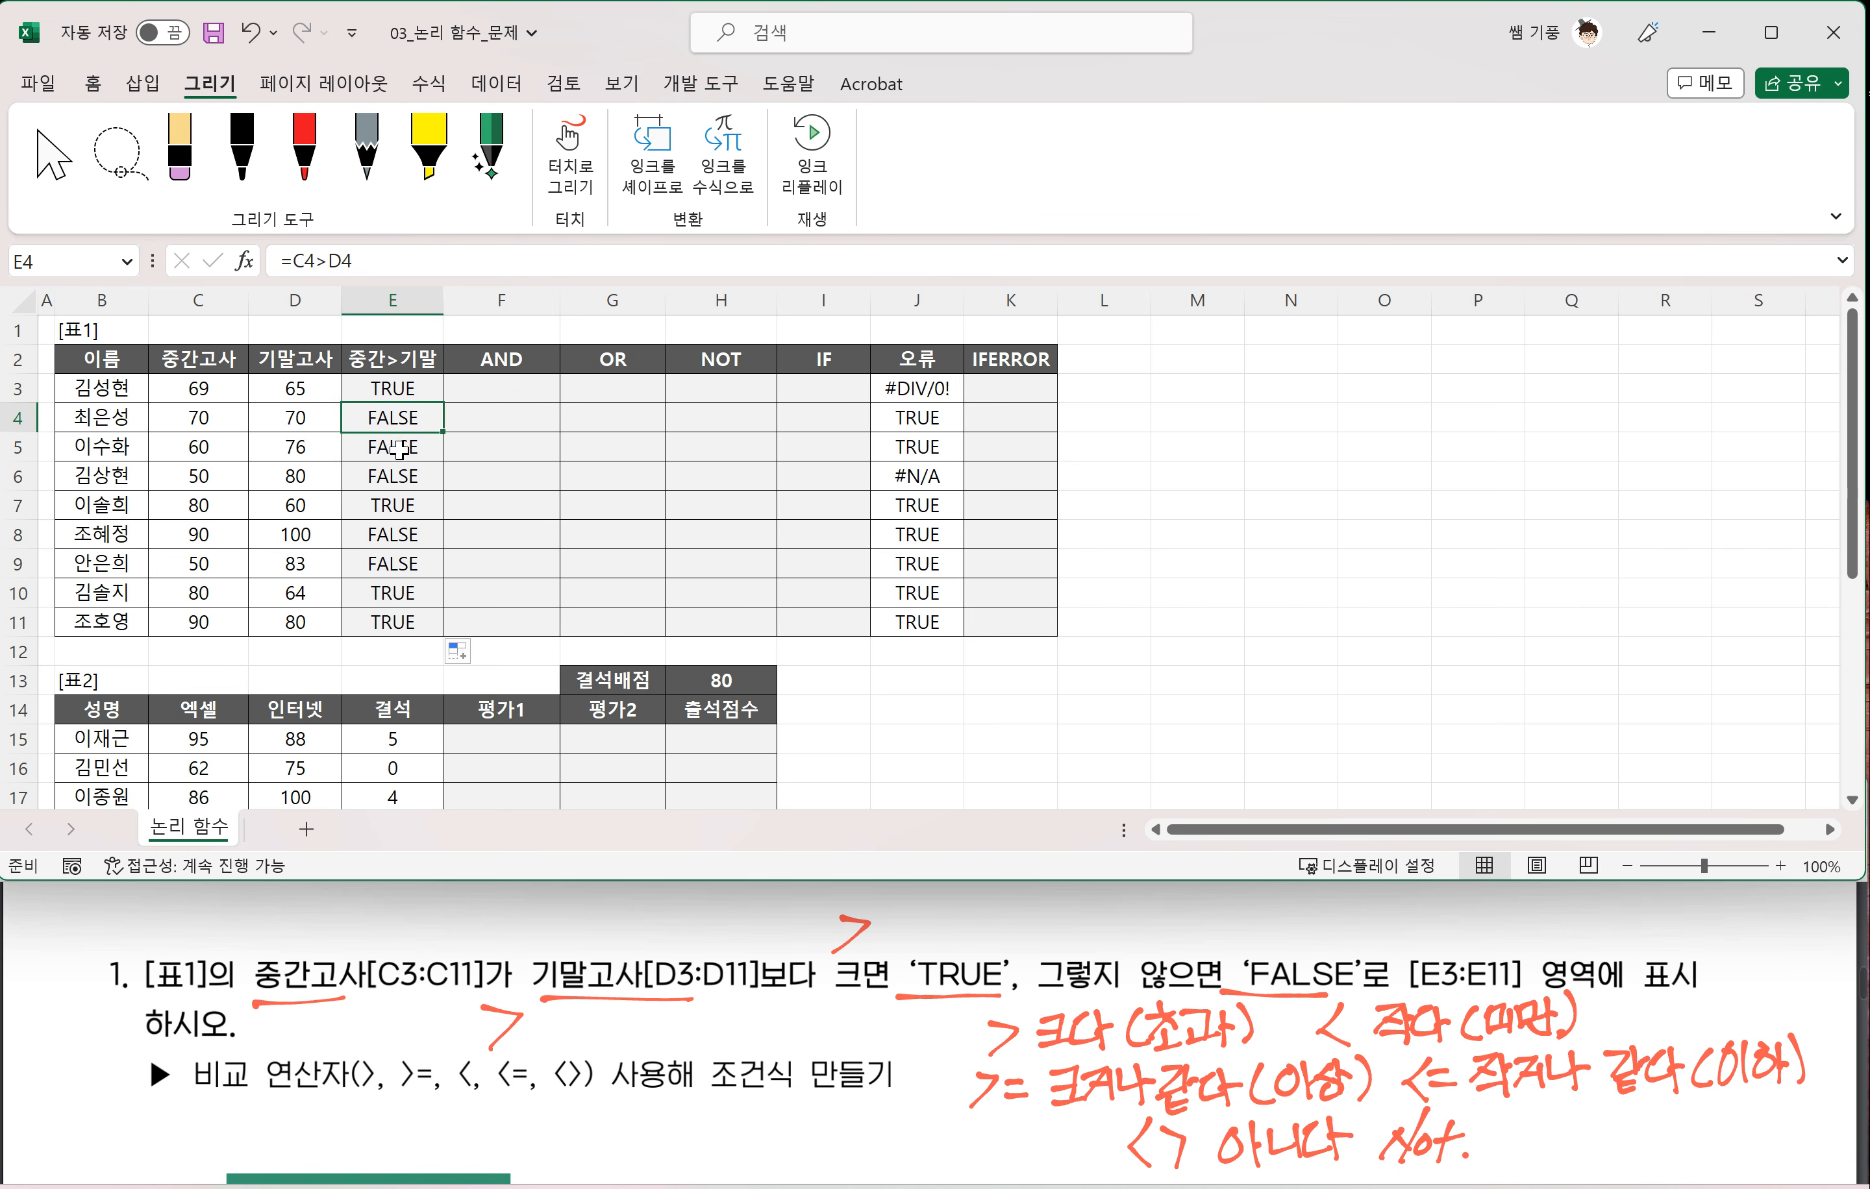
{"action": "left_click", "coordinate": [369, 450]}
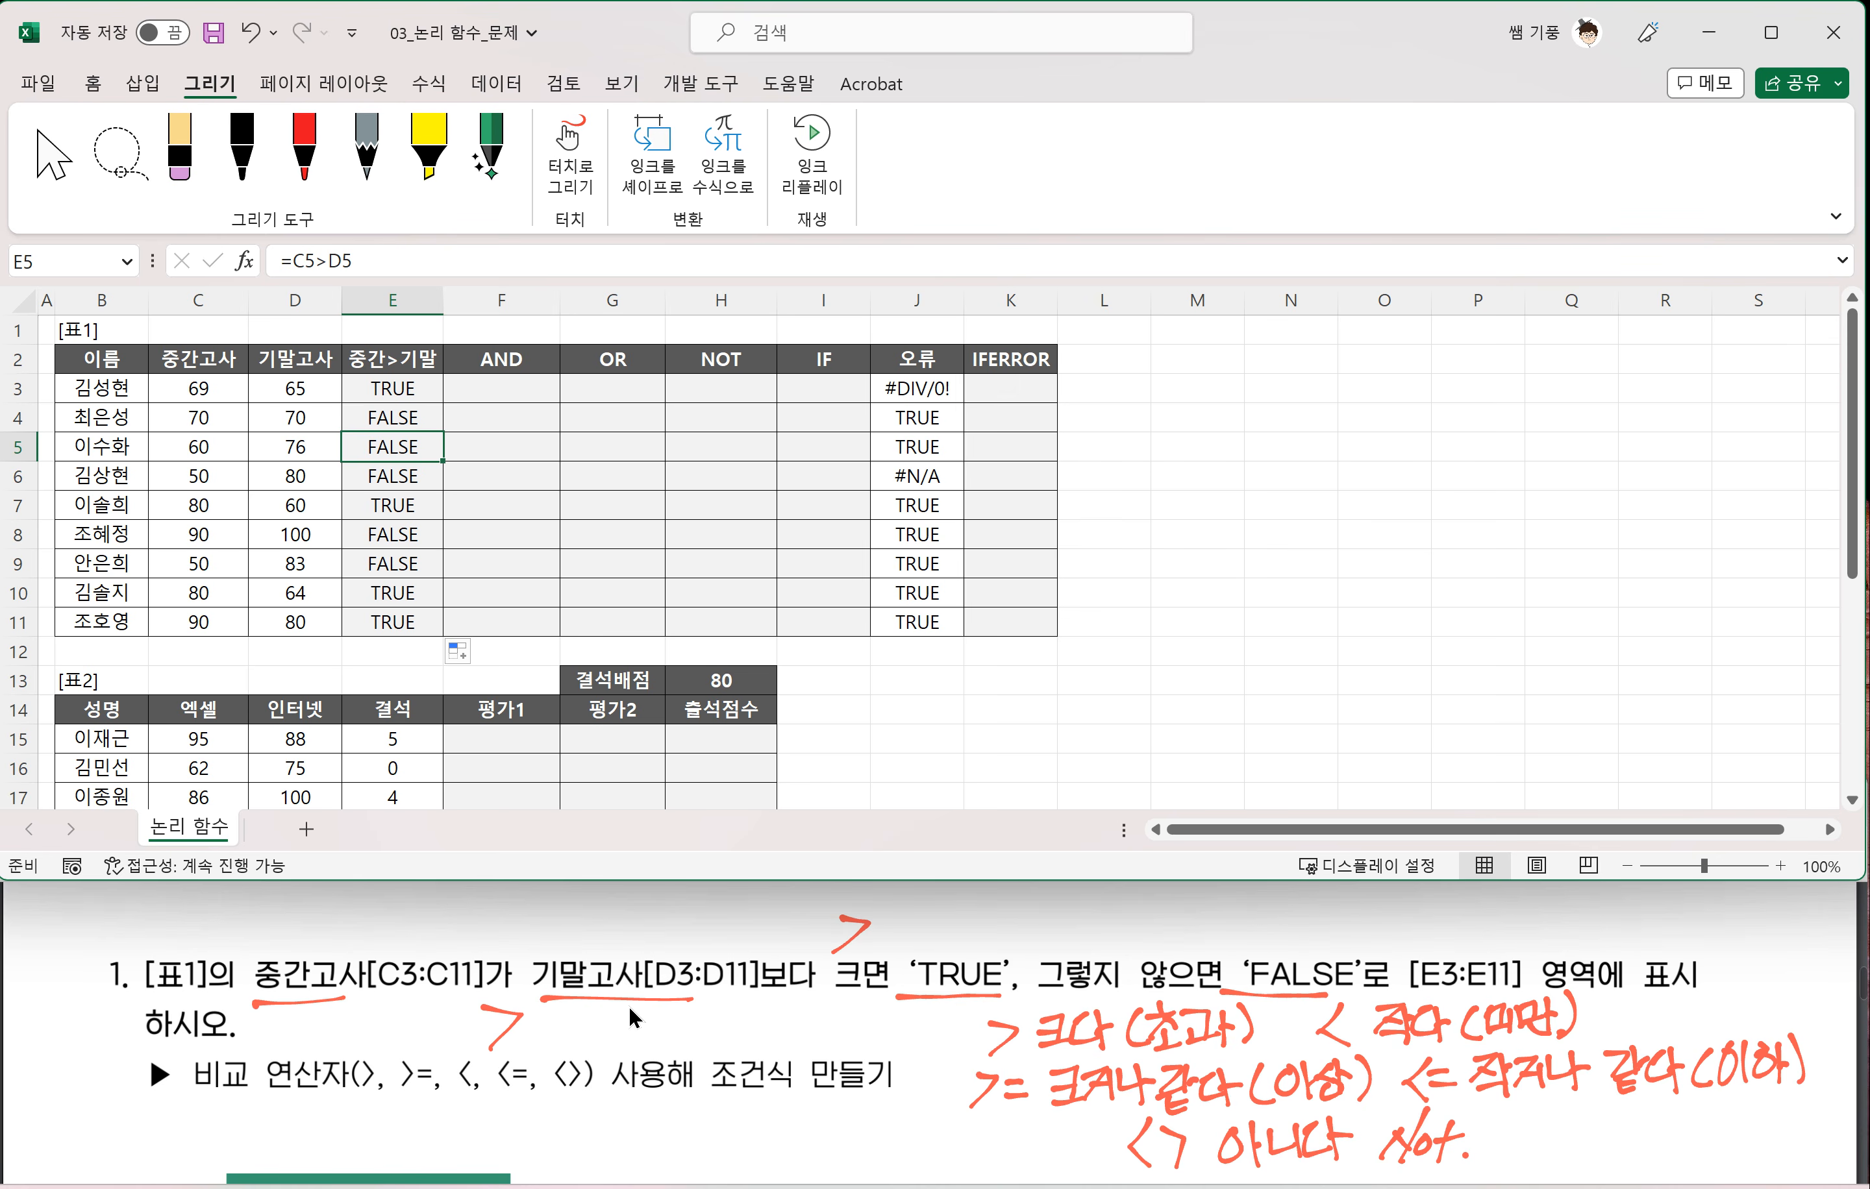
- Underline 중간고사[C3:C11], 기말고사[D3:D11], 'TRUE' and 'FALSE' in question 2 of the PDF
{"action": "scroll", "coordinate": [630, 1009], "scroll_direction": "down", "scroll_amount": 5}
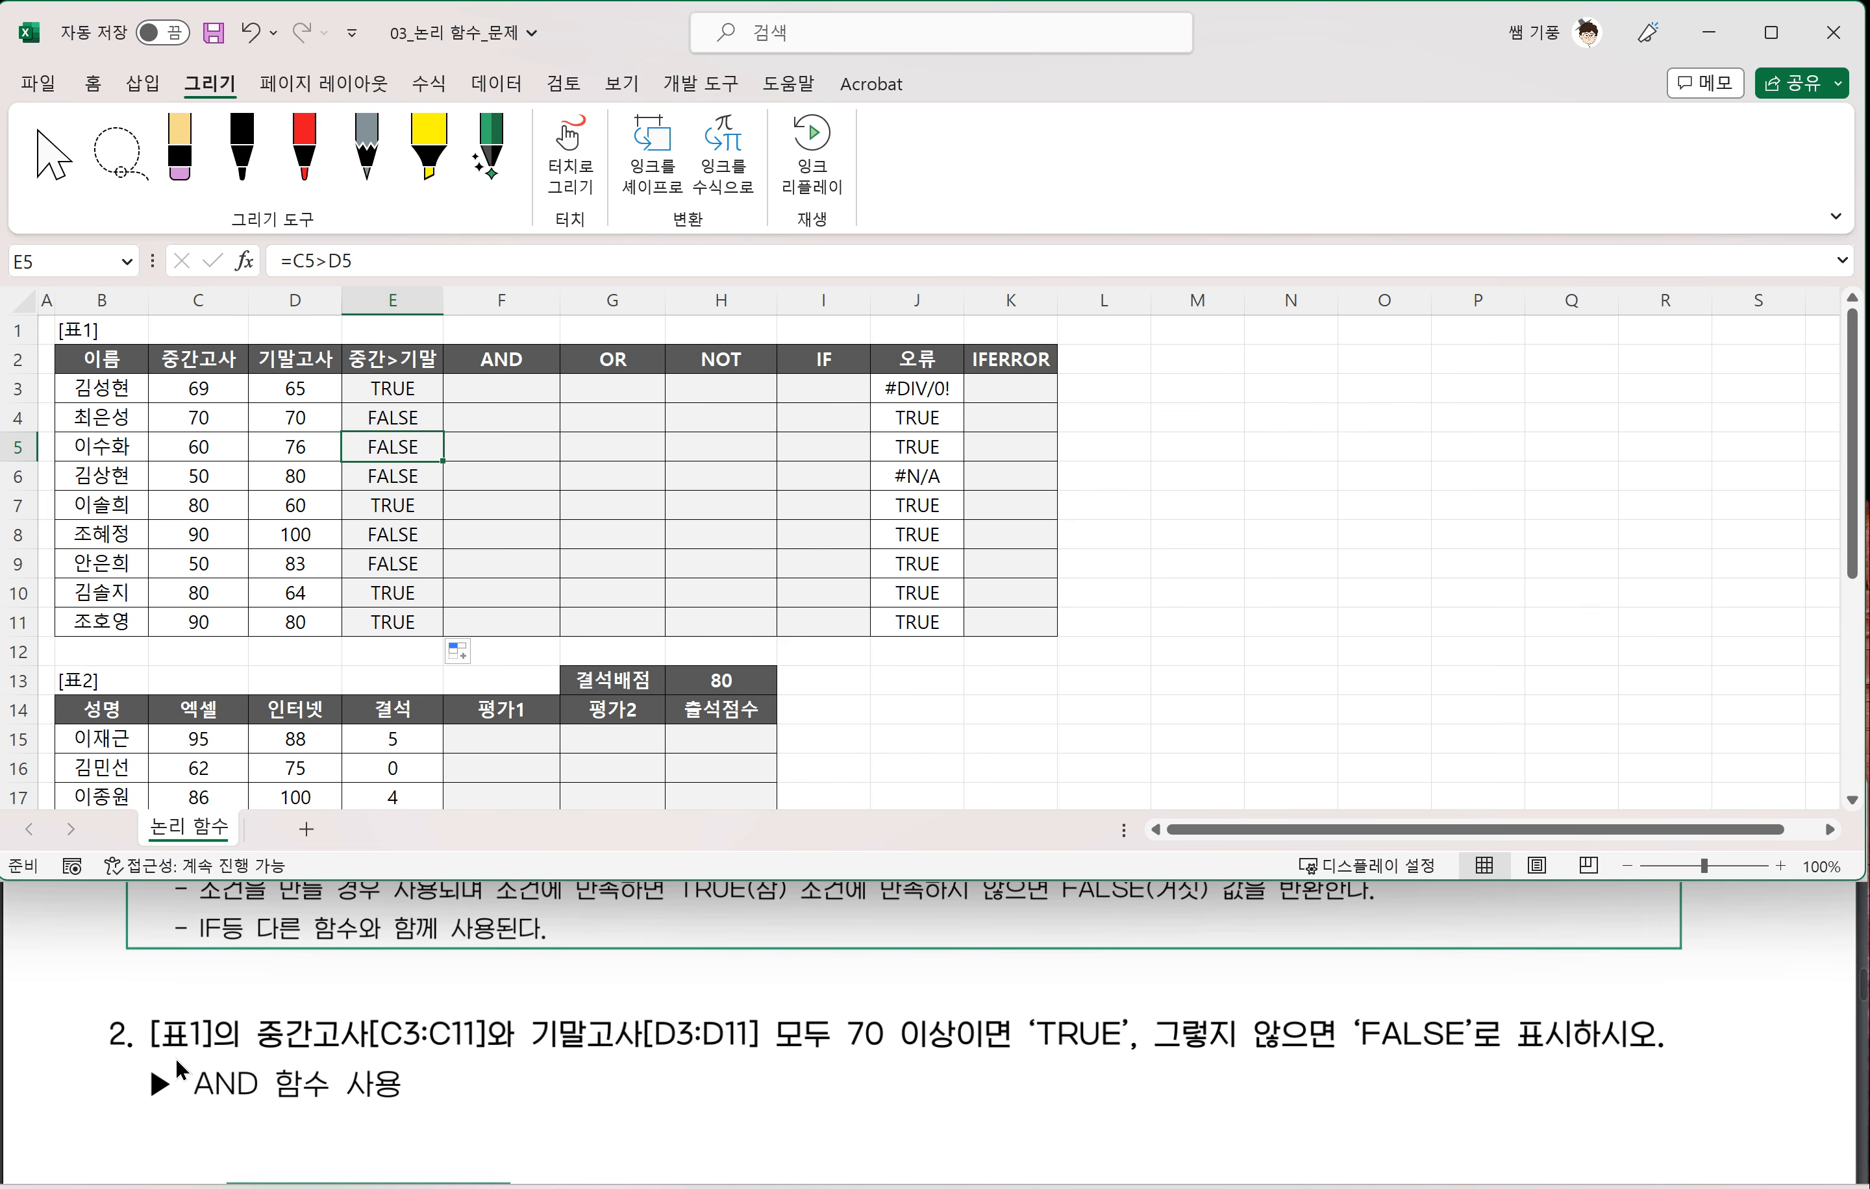
{"action": "left_click", "coordinate": [250, 1047]}
{"action": "left_click_drag", "start_coordinate": [250, 1048], "coordinate": [408, 1044]}
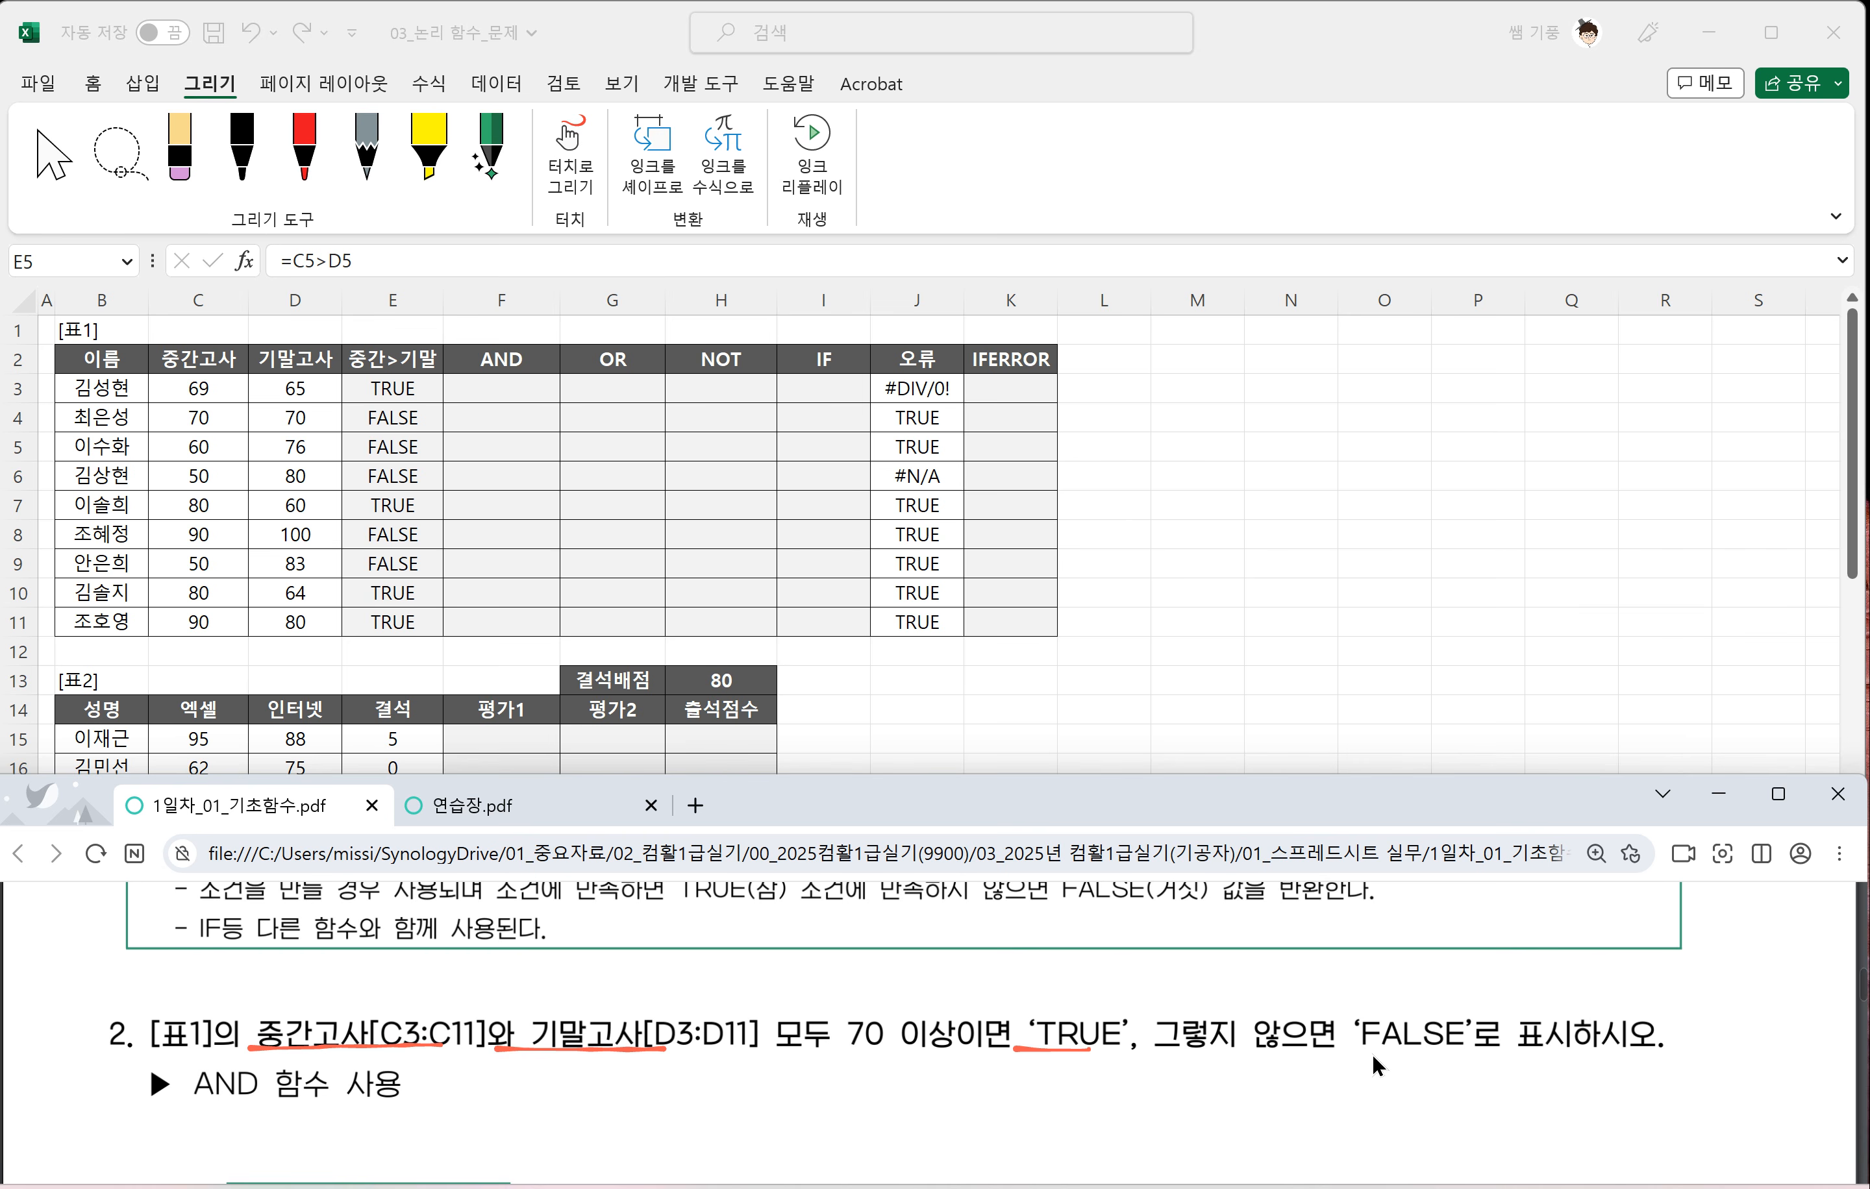
{"action": "left_click_drag", "start_coordinate": [1342, 1052], "coordinate": [1476, 1048]}
- Handwrite the note "True:참" in red above 'TRUE' in question 2
{"action": "mouse_move", "coordinate": [1047, 952]}
{"action": "left_mouse_down"}
{"action": "mouse_move", "coordinate": [1114, 941]}
{"action": "mouse_move", "coordinate": [1077, 994]}
{"action": "mouse_move", "coordinate": [1130, 970]}
{"action": "mouse_move", "coordinate": [1133, 996]}
{"action": "left_mouse_up"}
{"action": "left_click_drag", "start_coordinate": [1136, 980], "coordinate": [1183, 985]}
{"action": "left_click_drag", "start_coordinate": [1194, 943], "coordinate": [1222, 954]}
{"action": "mouse_move", "coordinate": [1202, 960]}
{"action": "left_mouse_down"}
{"action": "mouse_move", "coordinate": [1179, 992]}
{"action": "mouse_move", "coordinate": [1238, 973]}
{"action": "left_mouse_up"}
{"action": "left_click_drag", "start_coordinate": [1237, 960], "coordinate": [1234, 995]}
- Handwrite "False:거짓" above 'FALSE' in question 2 and underline both 참 and 거짓
{"action": "left_click", "coordinate": [1295, 964]}
{"action": "mouse_move", "coordinate": [1312, 992]}
{"action": "left_mouse_down"}
{"action": "mouse_move", "coordinate": [1346, 946]}
{"action": "mouse_move", "coordinate": [1334, 958]}
{"action": "mouse_move", "coordinate": [1370, 972]}
{"action": "left_mouse_up"}
{"action": "mouse_move", "coordinate": [1387, 952]}
{"action": "left_mouse_down"}
{"action": "mouse_move", "coordinate": [1367, 984]}
{"action": "mouse_move", "coordinate": [1450, 973]}
{"action": "left_mouse_up"}
{"action": "mouse_move", "coordinate": [1456, 950]}
{"action": "left_mouse_down"}
{"action": "mouse_move", "coordinate": [1455, 983]}
{"action": "mouse_move", "coordinate": [1491, 942]}
{"action": "left_mouse_up"}
{"action": "mouse_move", "coordinate": [1479, 946]}
{"action": "left_mouse_down"}
{"action": "mouse_move", "coordinate": [1460, 976]}
{"action": "mouse_move", "coordinate": [1496, 963]}
{"action": "left_mouse_up"}
{"action": "mouse_move", "coordinate": [1502, 931]}
{"action": "left_mouse_down"}
{"action": "mouse_move", "coordinate": [1503, 966]}
{"action": "mouse_move", "coordinate": [1466, 993]}
{"action": "left_mouse_up"}
{"action": "left_click_drag", "start_coordinate": [1479, 973], "coordinate": [1495, 986]}
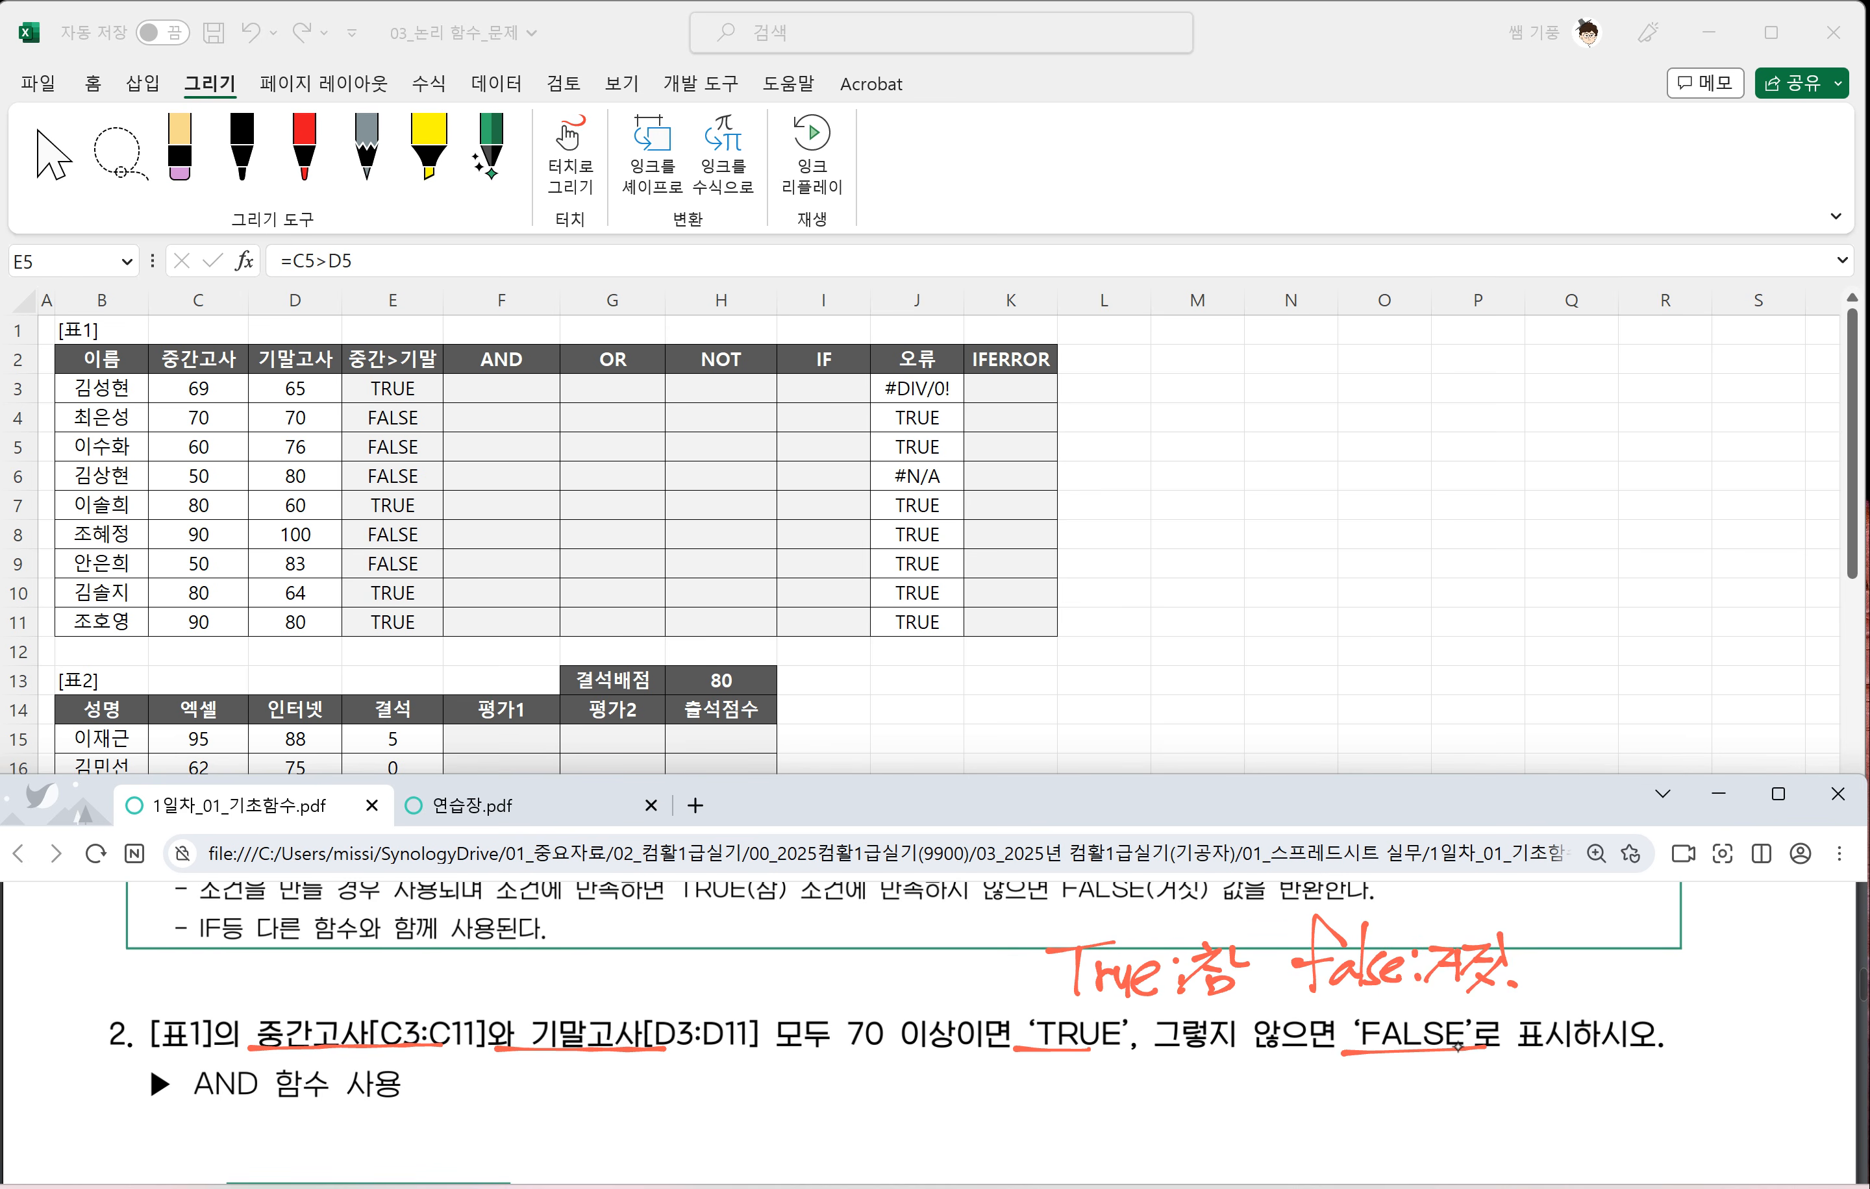
{"action": "left_click_drag", "start_coordinate": [1183, 1004], "coordinate": [1248, 1003]}
{"action": "left_click_drag", "start_coordinate": [1414, 1005], "coordinate": [1522, 1003]}
- Handwrite the syntax "=And(조건1, 조건2 ...)" beside the AND 함수 사용 hint of question 2
{"action": "key", "text": "alt+Tab"}
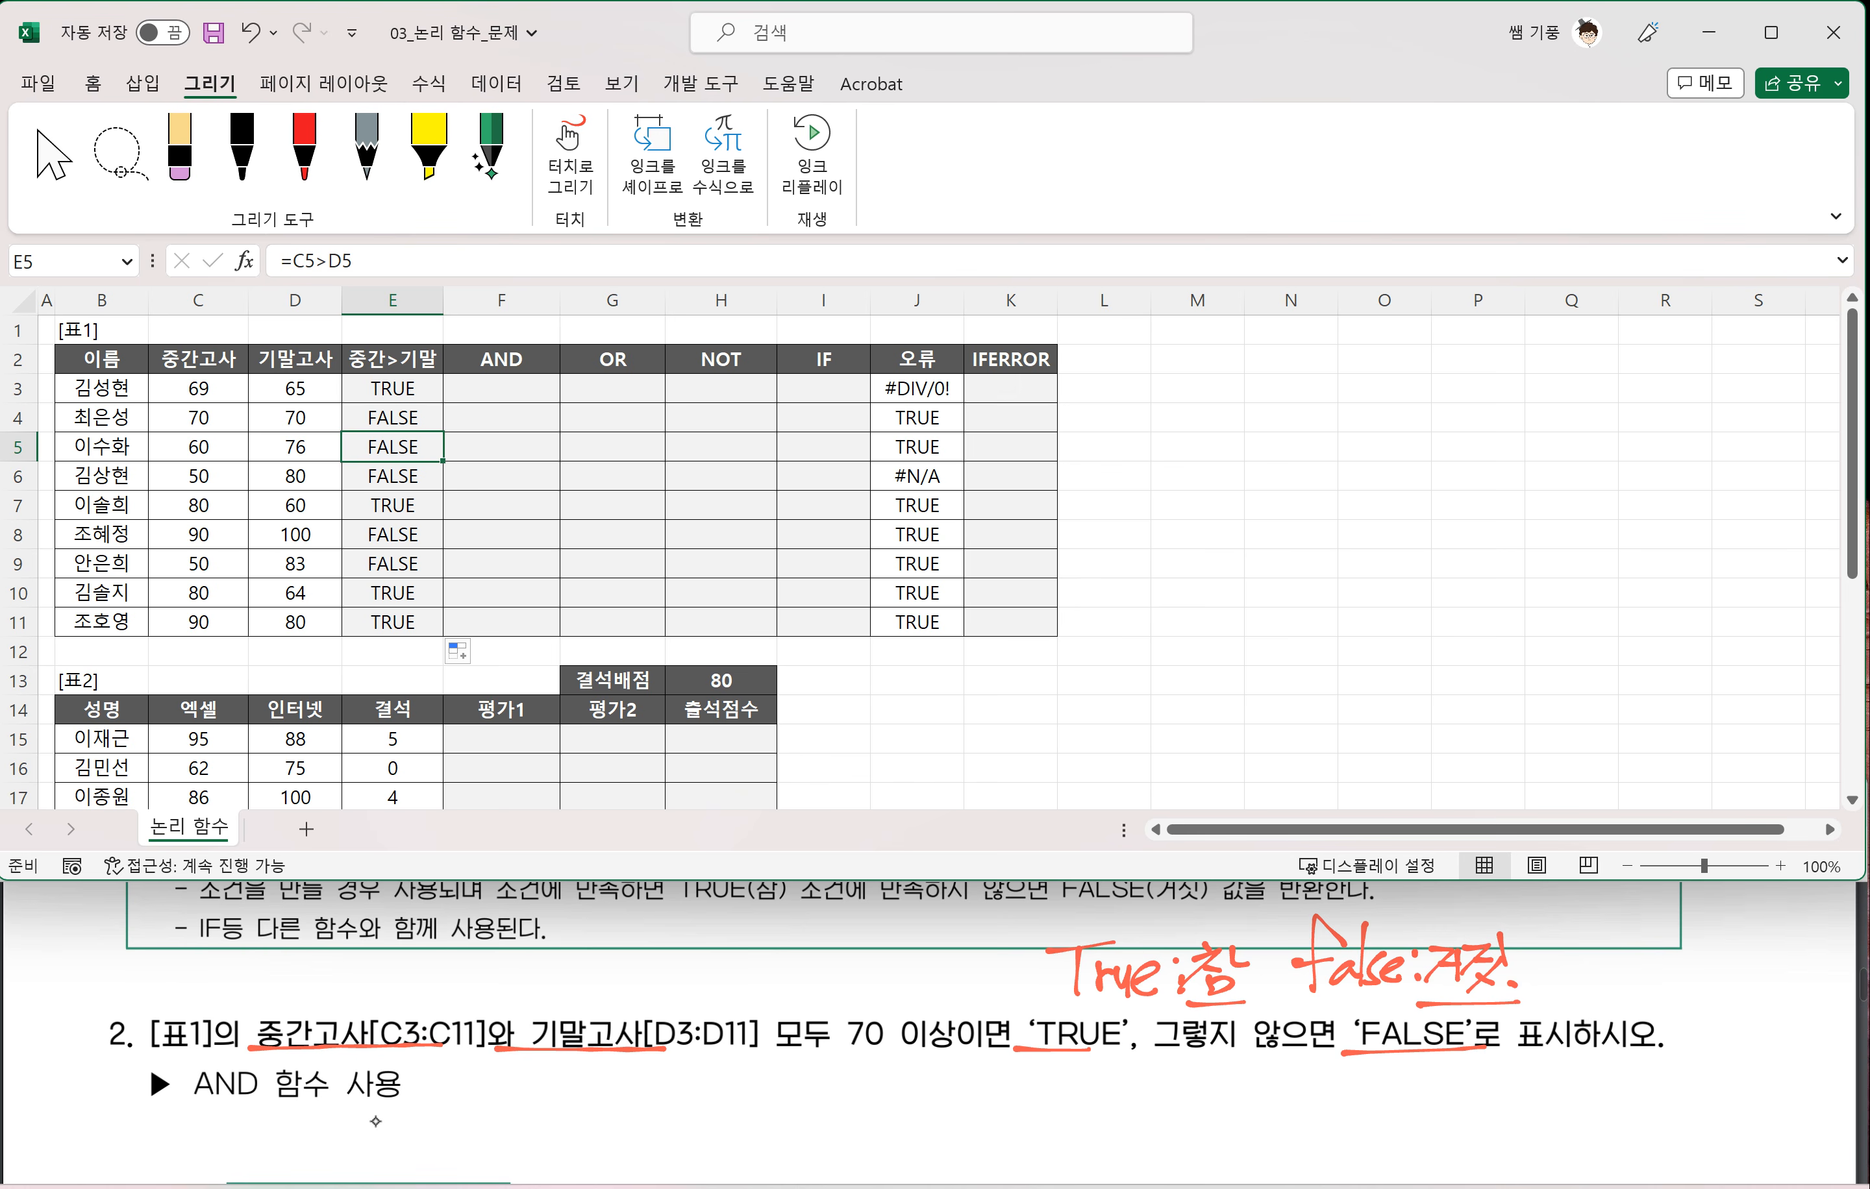
{"action": "left_click", "coordinate": [355, 1099]}
{"action": "left_click_drag", "start_coordinate": [620, 1099], "coordinate": [642, 1092]}
{"action": "mouse_move", "coordinate": [617, 1115]}
{"action": "left_mouse_down"}
{"action": "mouse_move", "coordinate": [677, 1119]}
{"action": "mouse_move", "coordinate": [671, 1103]}
{"action": "left_mouse_up"}
{"action": "mouse_move", "coordinate": [676, 1122]}
{"action": "left_mouse_down"}
{"action": "mouse_move", "coordinate": [694, 1104]}
{"action": "mouse_move", "coordinate": [707, 1123]}
{"action": "left_mouse_up"}
{"action": "left_click_drag", "start_coordinate": [733, 1067], "coordinate": [731, 1123]}
{"action": "mouse_move", "coordinate": [766, 1080]}
{"action": "left_mouse_down"}
{"action": "mouse_move", "coordinate": [747, 1117]}
{"action": "mouse_move", "coordinate": [770, 1125]}
{"action": "left_mouse_up"}
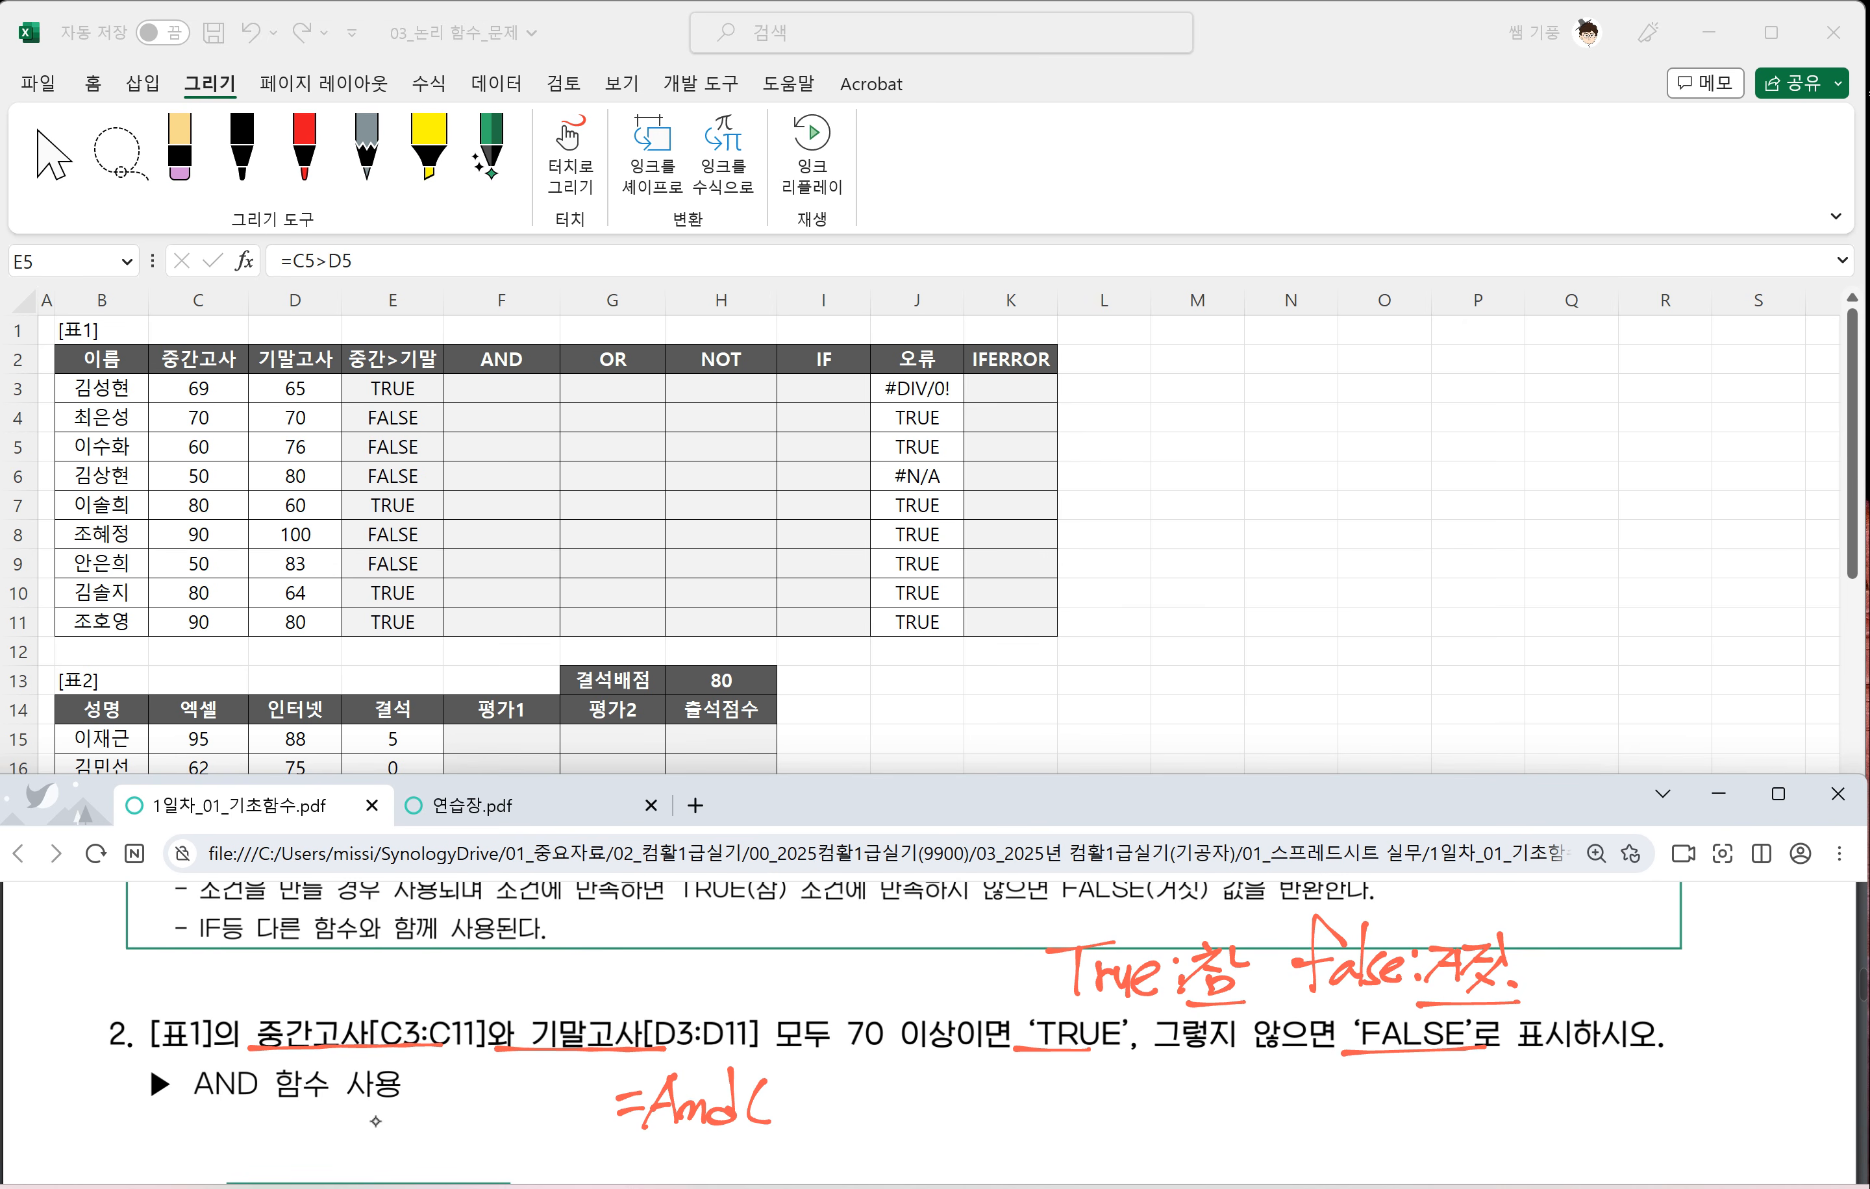
{"action": "mouse_move", "coordinate": [773, 1092]}
{"action": "left_mouse_down"}
{"action": "mouse_move", "coordinate": [797, 1086]}
{"action": "mouse_move", "coordinate": [763, 1115]}
{"action": "left_mouse_up"}
{"action": "left_click_drag", "start_coordinate": [779, 1100], "coordinate": [803, 1111]}
{"action": "mouse_move", "coordinate": [798, 1091]}
{"action": "left_mouse_down"}
{"action": "mouse_move", "coordinate": [826, 1086]}
{"action": "mouse_move", "coordinate": [797, 1112]}
{"action": "left_mouse_up"}
{"action": "left_click_drag", "start_coordinate": [833, 1081], "coordinate": [825, 1118]}
{"action": "mouse_move", "coordinate": [849, 1083]}
{"action": "left_mouse_down"}
{"action": "mouse_move", "coordinate": [842, 1117]}
{"action": "mouse_move", "coordinate": [861, 1123]}
{"action": "mouse_move", "coordinate": [904, 1084]}
{"action": "left_mouse_up"}
{"action": "left_click_drag", "start_coordinate": [895, 1089], "coordinate": [879, 1114]}
{"action": "left_click_drag", "start_coordinate": [896, 1096], "coordinate": [918, 1116]}
{"action": "mouse_move", "coordinate": [908, 1092]}
{"action": "left_mouse_down"}
{"action": "mouse_move", "coordinate": [935, 1085]}
{"action": "mouse_move", "coordinate": [943, 1123]}
{"action": "left_mouse_up"}
{"action": "mouse_move", "coordinate": [954, 1086]}
{"action": "left_mouse_down"}
{"action": "mouse_move", "coordinate": [952, 1122]}
{"action": "mouse_move", "coordinate": [1051, 1123]}
{"action": "left_mouse_up"}
{"action": "left_click", "coordinate": [986, 1108]}
{"action": "left_click", "coordinate": [1008, 1106]}
{"action": "left_click", "coordinate": [1016, 1104]}
{"action": "left_click", "coordinate": [1024, 1104]}
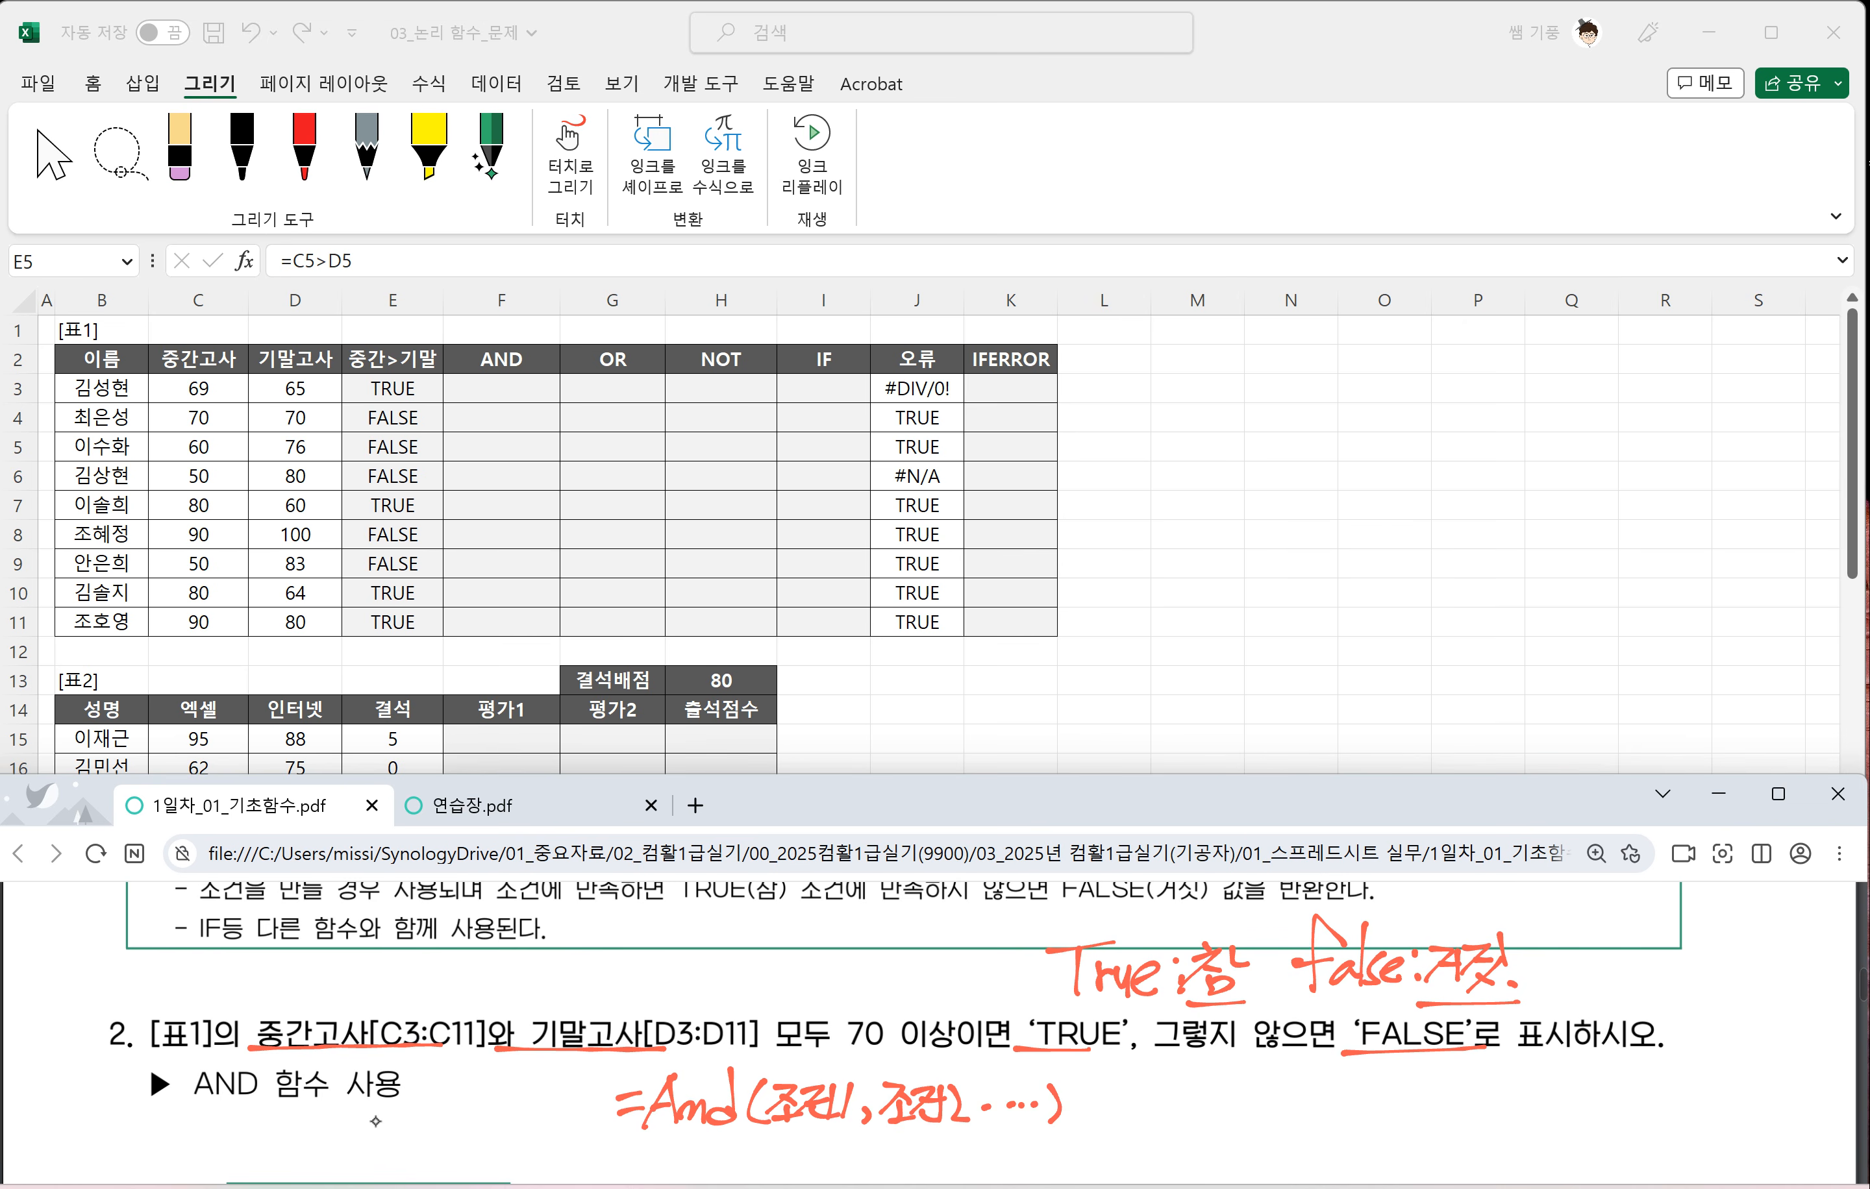
- Underline 조건1 and 조건2 in the handwritten AND syntax and write 참 beneath each one
{"action": "mouse_move", "coordinate": [761, 1137]}
{"action": "left_mouse_down"}
{"action": "mouse_move", "coordinate": [845, 1129]}
{"action": "mouse_move", "coordinate": [814, 1148]}
{"action": "left_mouse_up"}
{"action": "mouse_move", "coordinate": [798, 1155]}
{"action": "left_mouse_down"}
{"action": "mouse_move", "coordinate": [826, 1147]}
{"action": "mouse_move", "coordinate": [792, 1176]}
{"action": "left_mouse_up"}
{"action": "left_click_drag", "start_coordinate": [810, 1155], "coordinate": [827, 1163]}
{"action": "mouse_move", "coordinate": [837, 1136]}
{"action": "left_mouse_down"}
{"action": "mouse_move", "coordinate": [840, 1158]}
{"action": "mouse_move", "coordinate": [857, 1150]}
{"action": "left_mouse_up"}
{"action": "mouse_move", "coordinate": [822, 1164]}
{"action": "left_mouse_down"}
{"action": "mouse_move", "coordinate": [847, 1173]}
{"action": "mouse_move", "coordinate": [946, 1129]}
{"action": "mouse_move", "coordinate": [904, 1148]}
{"action": "left_mouse_up"}
{"action": "mouse_move", "coordinate": [884, 1155]}
{"action": "left_mouse_down"}
{"action": "mouse_move", "coordinate": [921, 1148]}
{"action": "mouse_move", "coordinate": [889, 1173]}
{"action": "left_mouse_up"}
{"action": "left_click_drag", "start_coordinate": [902, 1155], "coordinate": [923, 1163]}
{"action": "left_click_drag", "start_coordinate": [929, 1137], "coordinate": [946, 1144]}
{"action": "left_click_drag", "start_coordinate": [908, 1166], "coordinate": [931, 1177]}
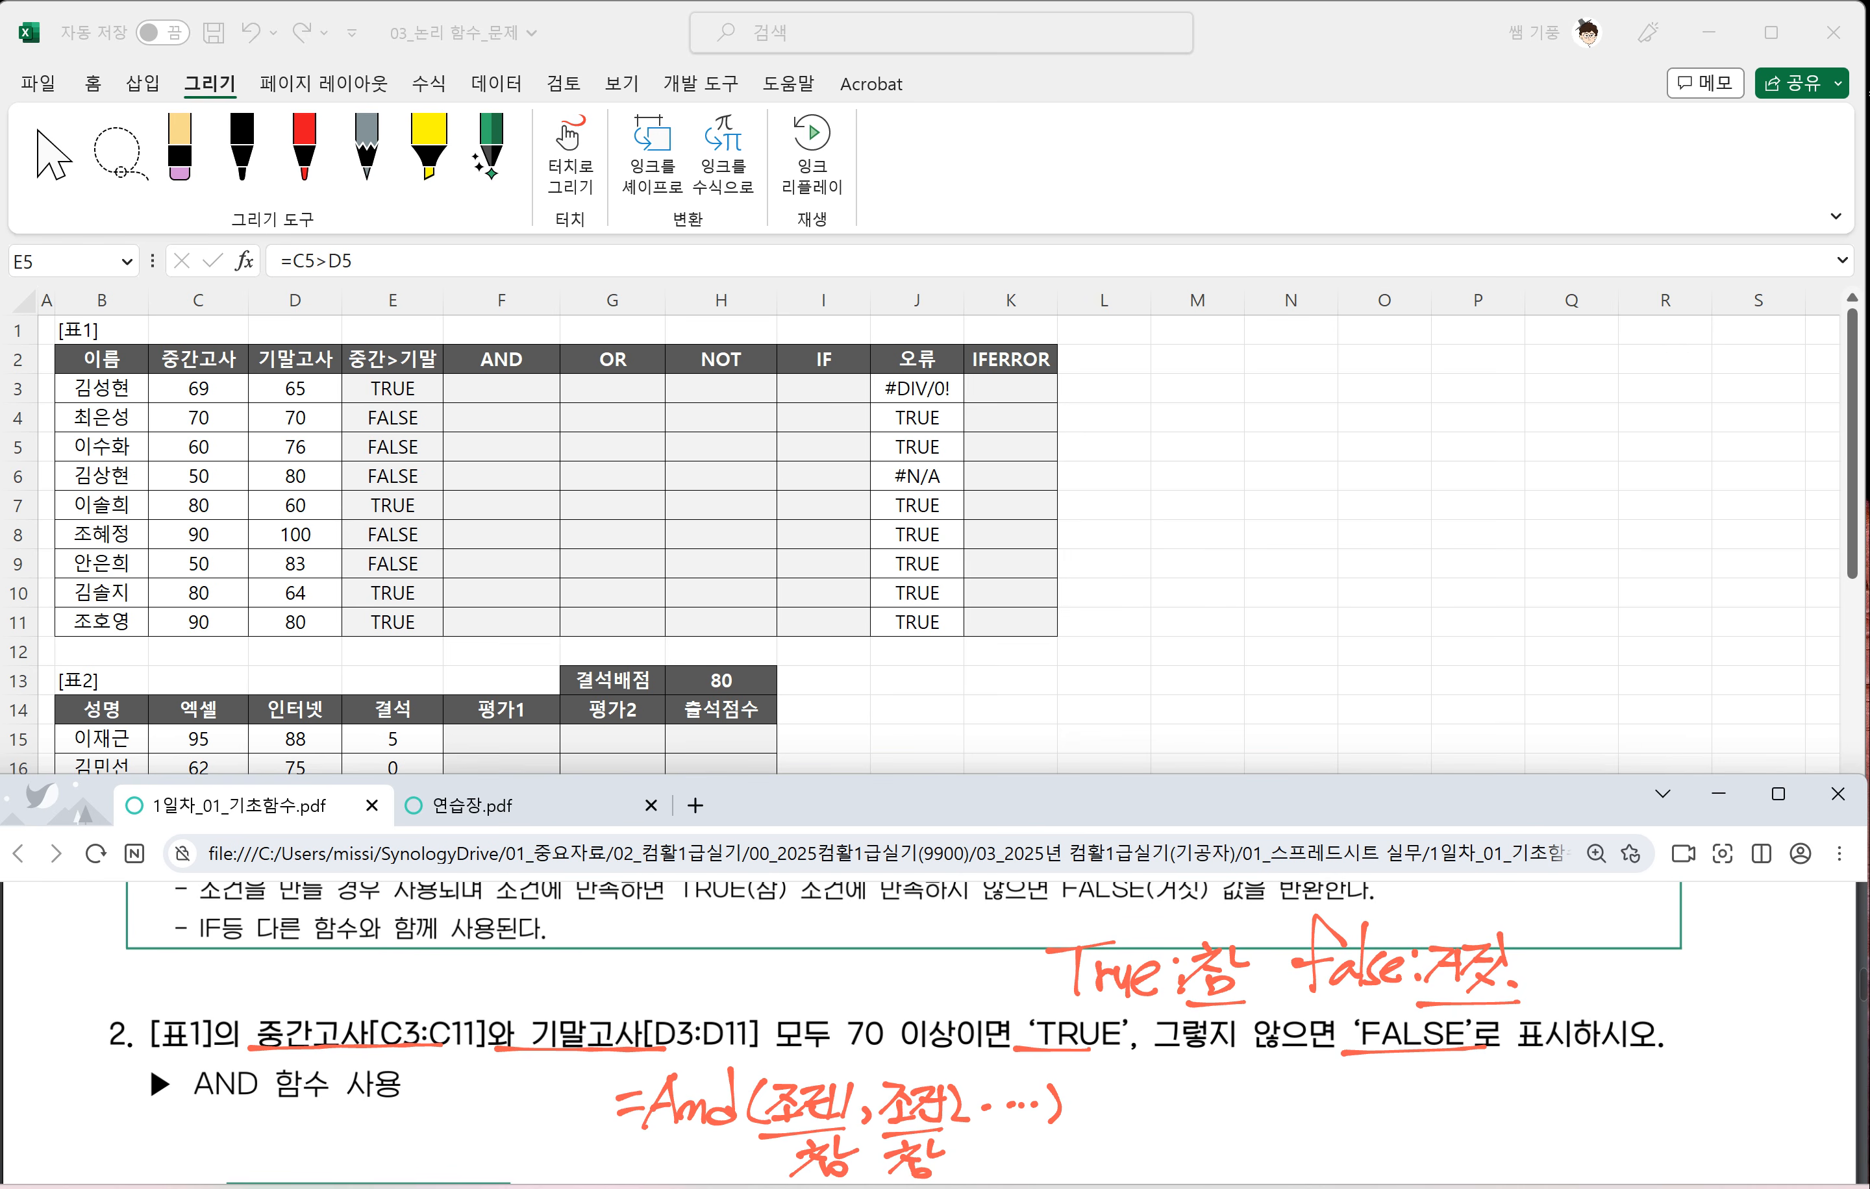
- Handwrite an arrow and "참(True)" after the AND syntax
{"action": "left_click_drag", "start_coordinate": [1081, 1110], "coordinate": [1117, 1104]}
{"action": "mouse_move", "coordinate": [1102, 1088]}
{"action": "left_mouse_down"}
{"action": "mouse_move", "coordinate": [1106, 1121]}
{"action": "mouse_move", "coordinate": [1147, 1094]}
{"action": "mouse_move", "coordinate": [1125, 1126]}
{"action": "left_mouse_up"}
{"action": "left_click_drag", "start_coordinate": [1143, 1106], "coordinate": [1171, 1104]}
{"action": "left_click_drag", "start_coordinate": [1171, 1099], "coordinate": [1183, 1093]}
{"action": "left_click_drag", "start_coordinate": [1146, 1116], "coordinate": [1164, 1129]}
{"action": "mouse_move", "coordinate": [1202, 1083]}
{"action": "left_mouse_down"}
{"action": "mouse_move", "coordinate": [1183, 1125]}
{"action": "mouse_move", "coordinate": [1244, 1083]}
{"action": "left_mouse_up"}
{"action": "mouse_move", "coordinate": [1226, 1091]}
{"action": "left_mouse_down"}
{"action": "mouse_move", "coordinate": [1219, 1127]}
{"action": "mouse_move", "coordinate": [1267, 1096]}
{"action": "left_mouse_up"}
{"action": "left_click_drag", "start_coordinate": [1251, 1100], "coordinate": [1284, 1121]}
{"action": "mouse_move", "coordinate": [1273, 1111]}
{"action": "left_mouse_down"}
{"action": "mouse_move", "coordinate": [1299, 1096]}
{"action": "mouse_move", "coordinate": [1296, 1123]}
{"action": "left_mouse_up"}
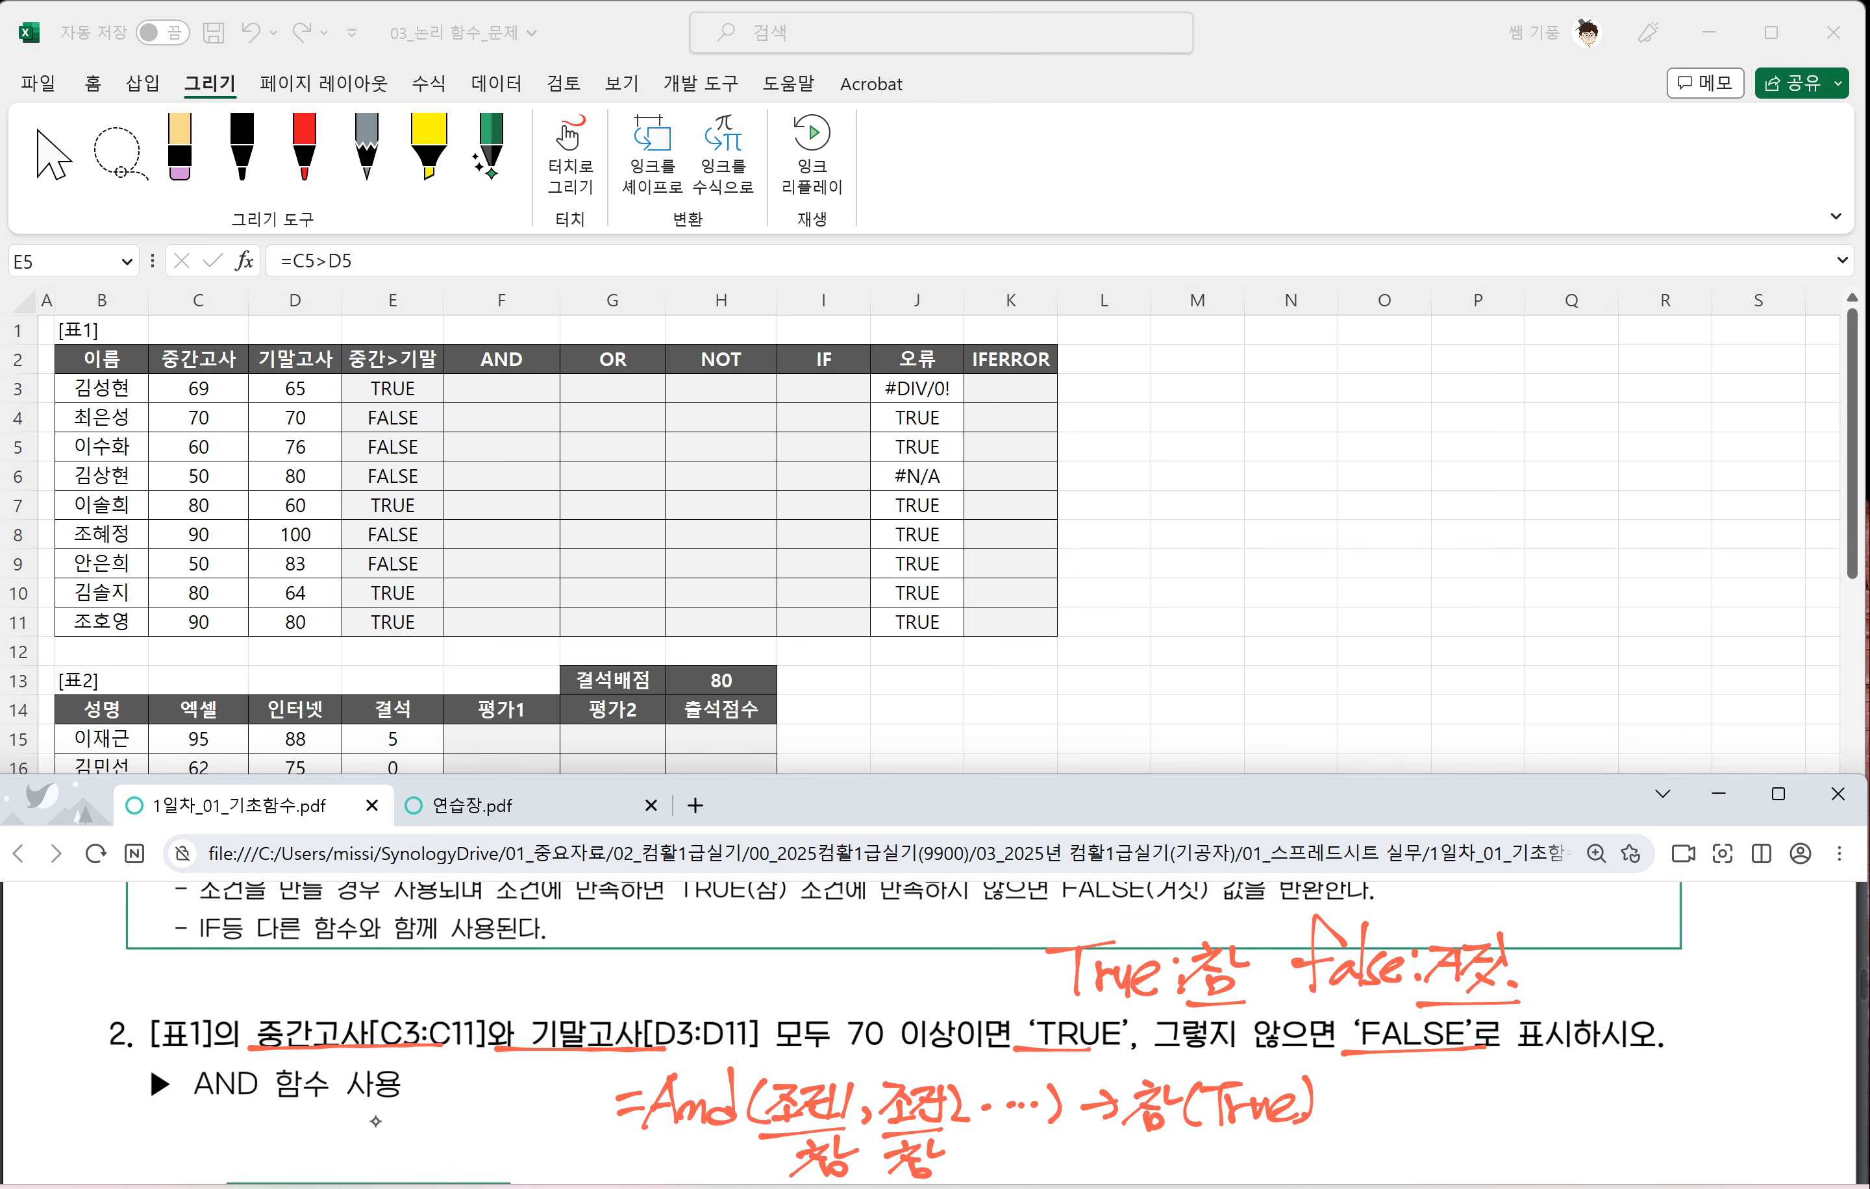
- Handwrite "False" after "참(True)" and underline it
{"action": "left_click_drag", "start_coordinate": [1403, 1088], "coordinate": [1447, 1078]}
{"action": "mouse_move", "coordinate": [1418, 1088]}
{"action": "left_mouse_down"}
{"action": "mouse_move", "coordinate": [1407, 1136]}
{"action": "mouse_move", "coordinate": [1446, 1129]}
{"action": "left_mouse_up"}
{"action": "mouse_move", "coordinate": [1476, 1076]}
{"action": "left_mouse_down"}
{"action": "mouse_move", "coordinate": [1467, 1131]}
{"action": "mouse_move", "coordinate": [1523, 1116]}
{"action": "left_mouse_up"}
{"action": "left_click_drag", "start_coordinate": [1389, 1156], "coordinate": [1514, 1150]}
- Start an =AND( formula in cell F3 of the Excel worksheet
{"action": "scroll", "coordinate": [267, 1092], "scroll_direction": "up", "scroll_amount": 2}
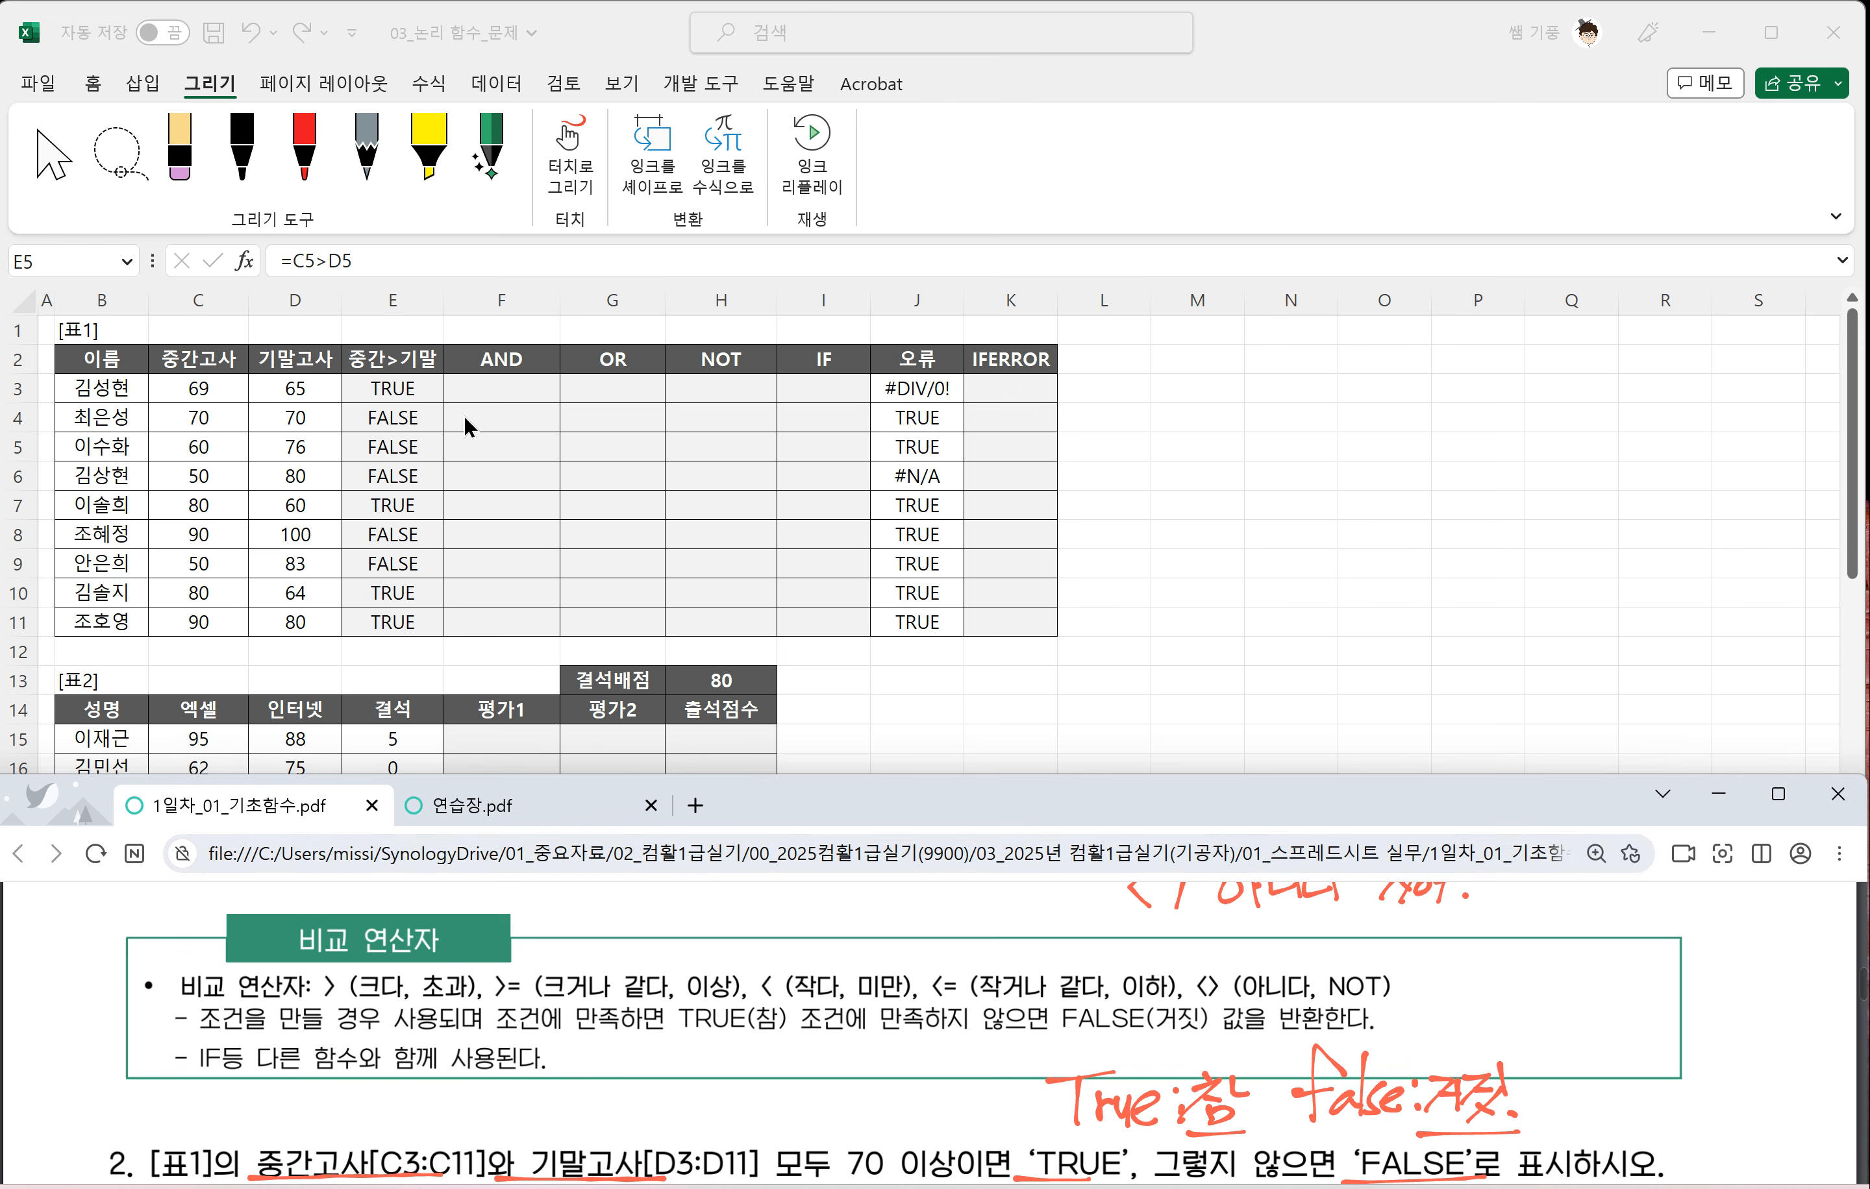
{"action": "left_click", "coordinate": [467, 385]}
{"action": "scroll", "coordinate": [499, 951], "scroll_direction": "down", "scroll_amount": 2}
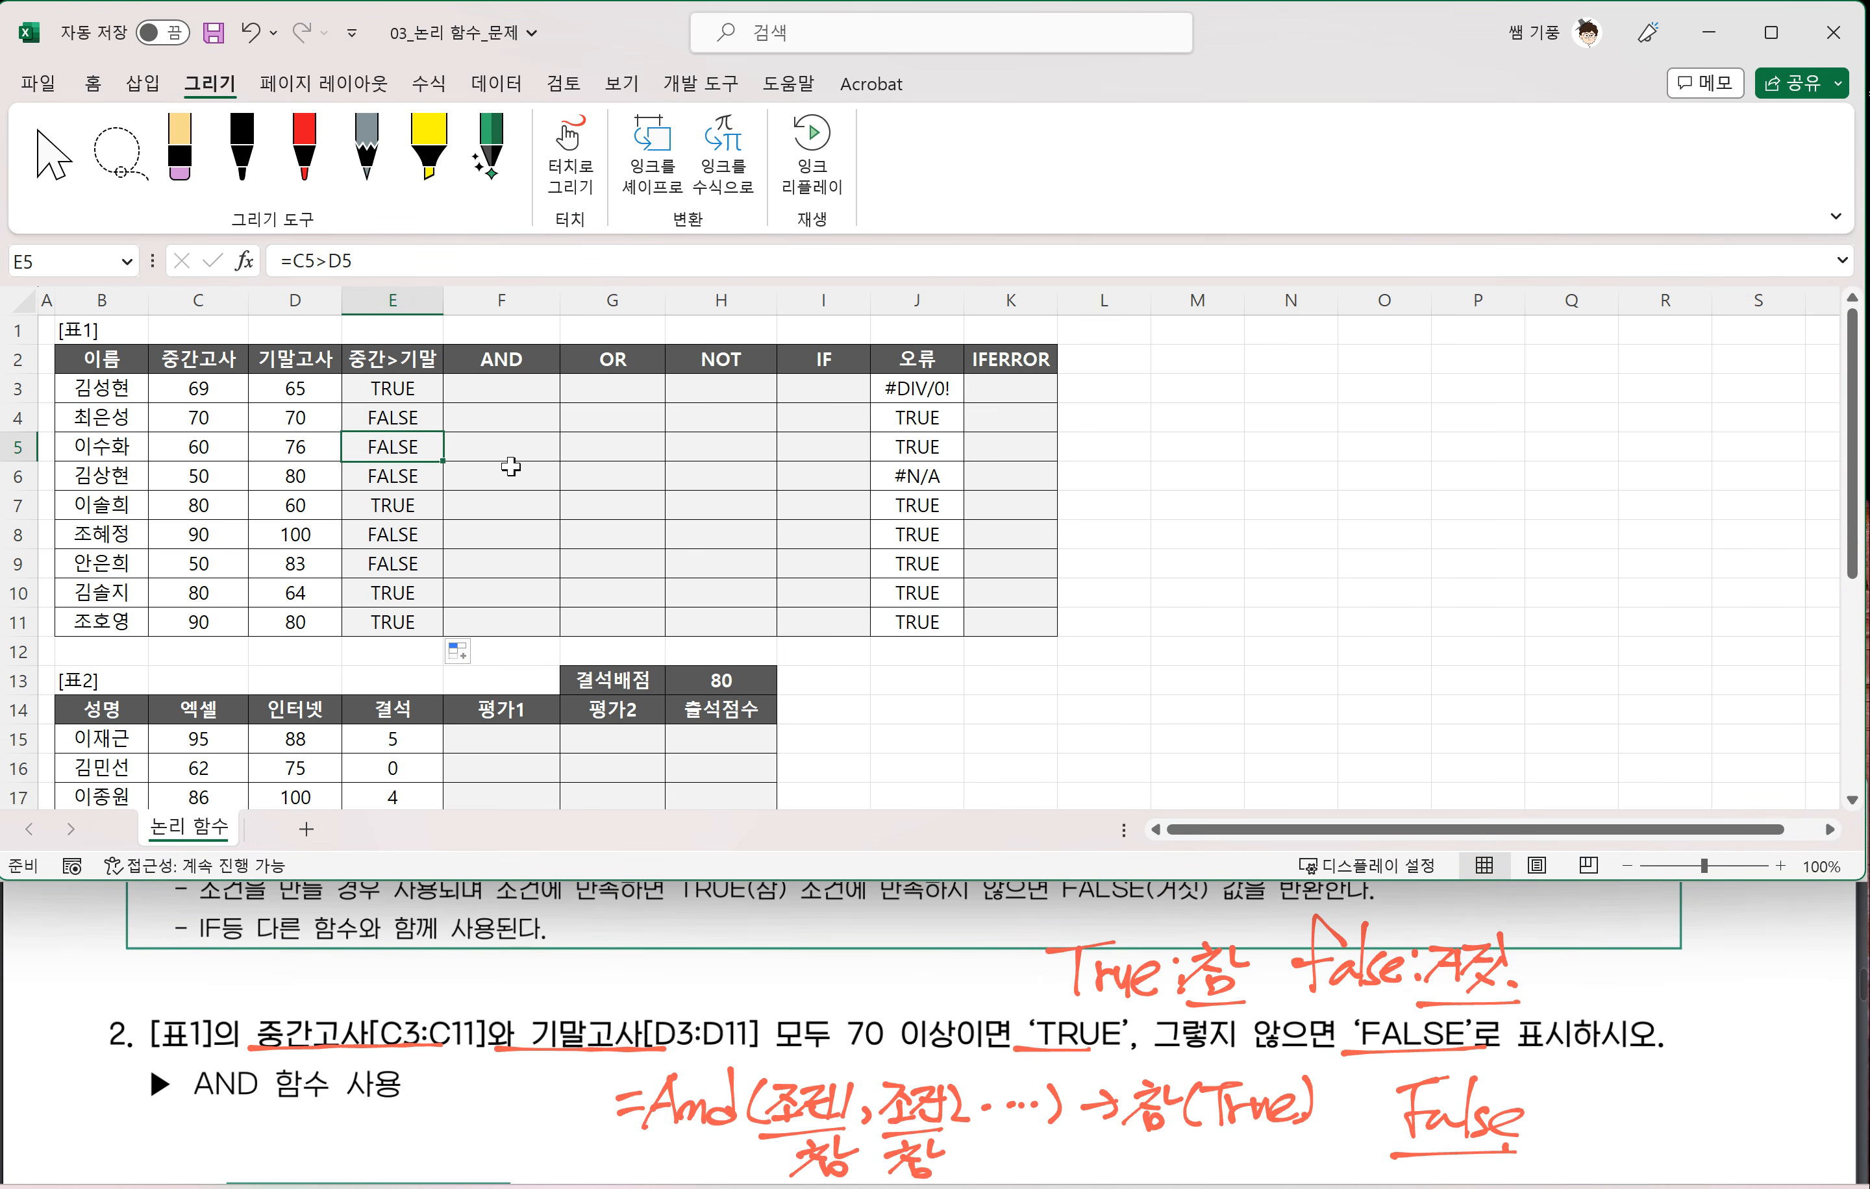
{"action": "left_click", "coordinate": [506, 396]}
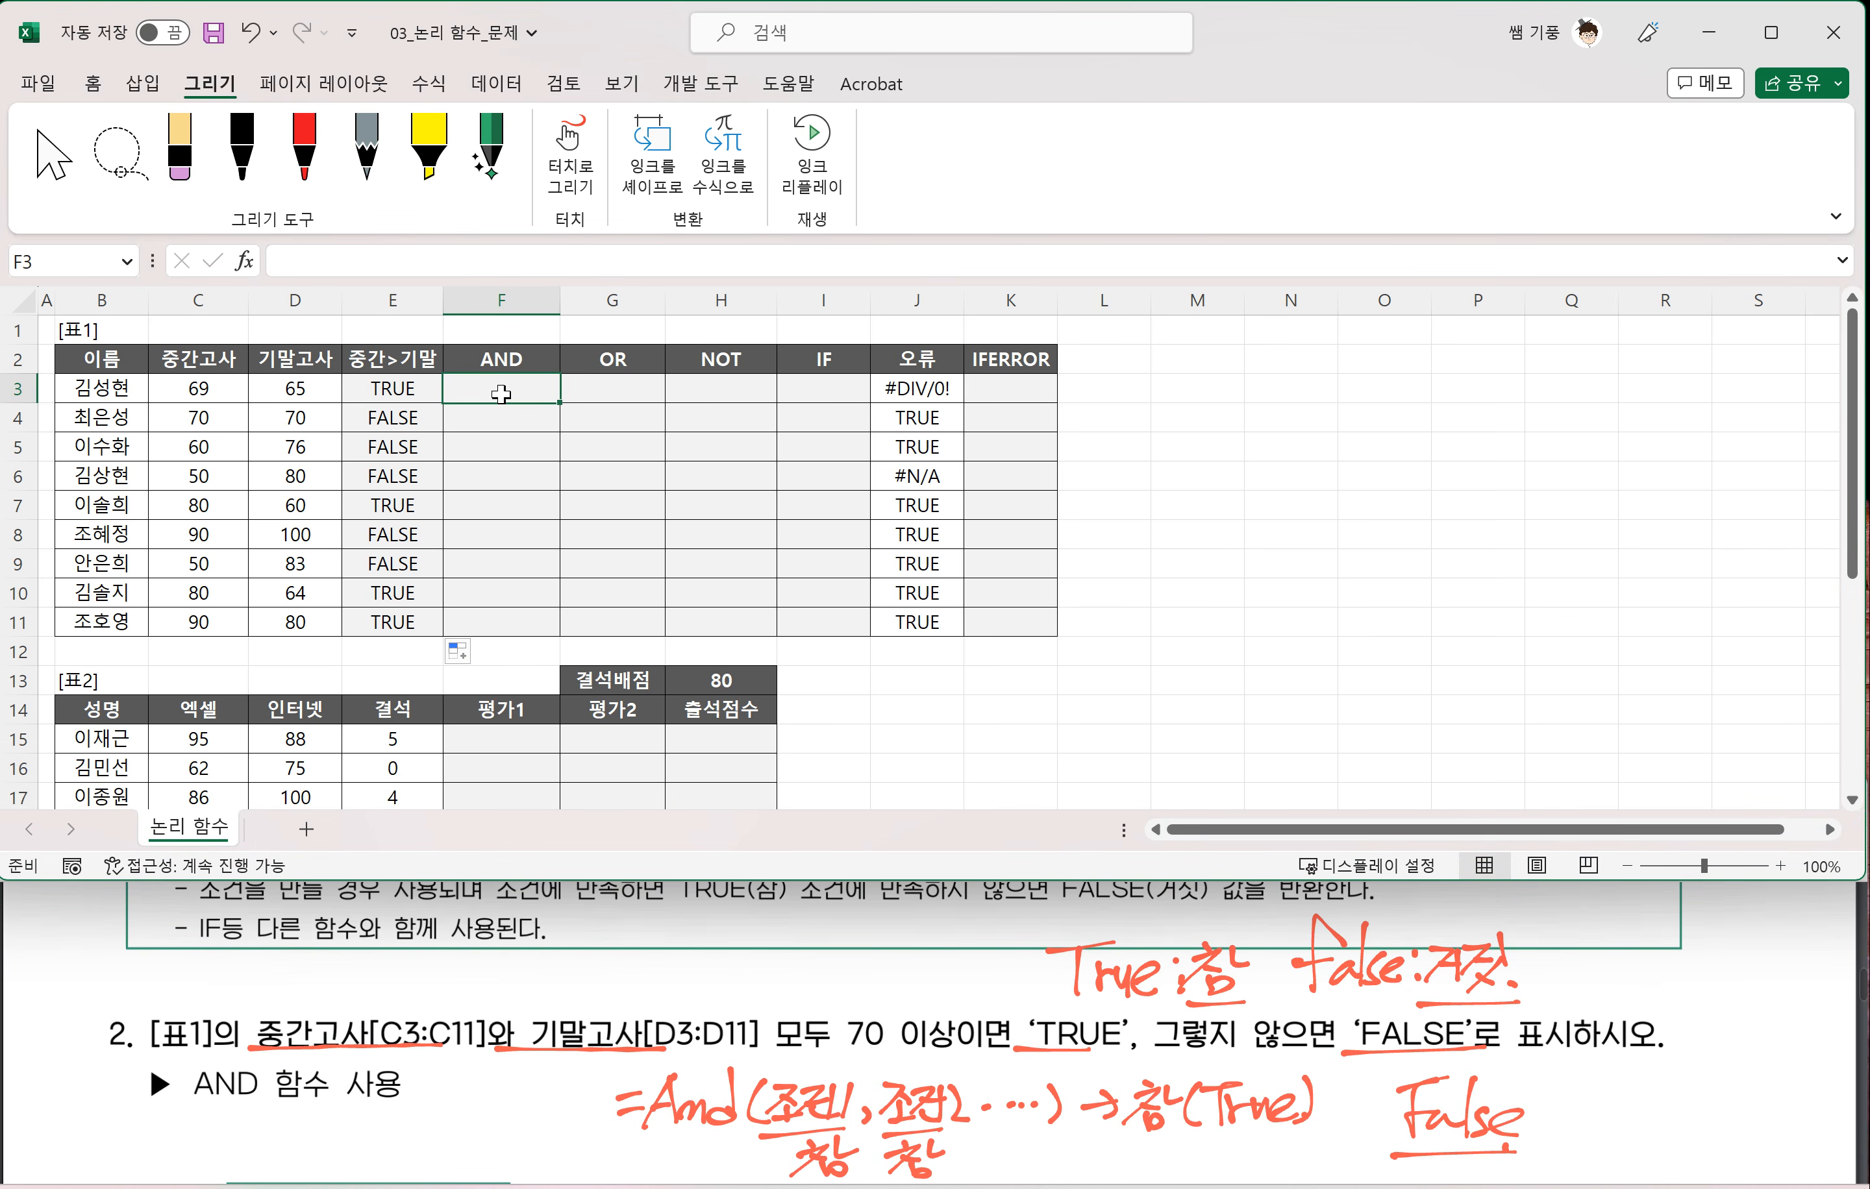
{"action": "type", "text": "=A"}
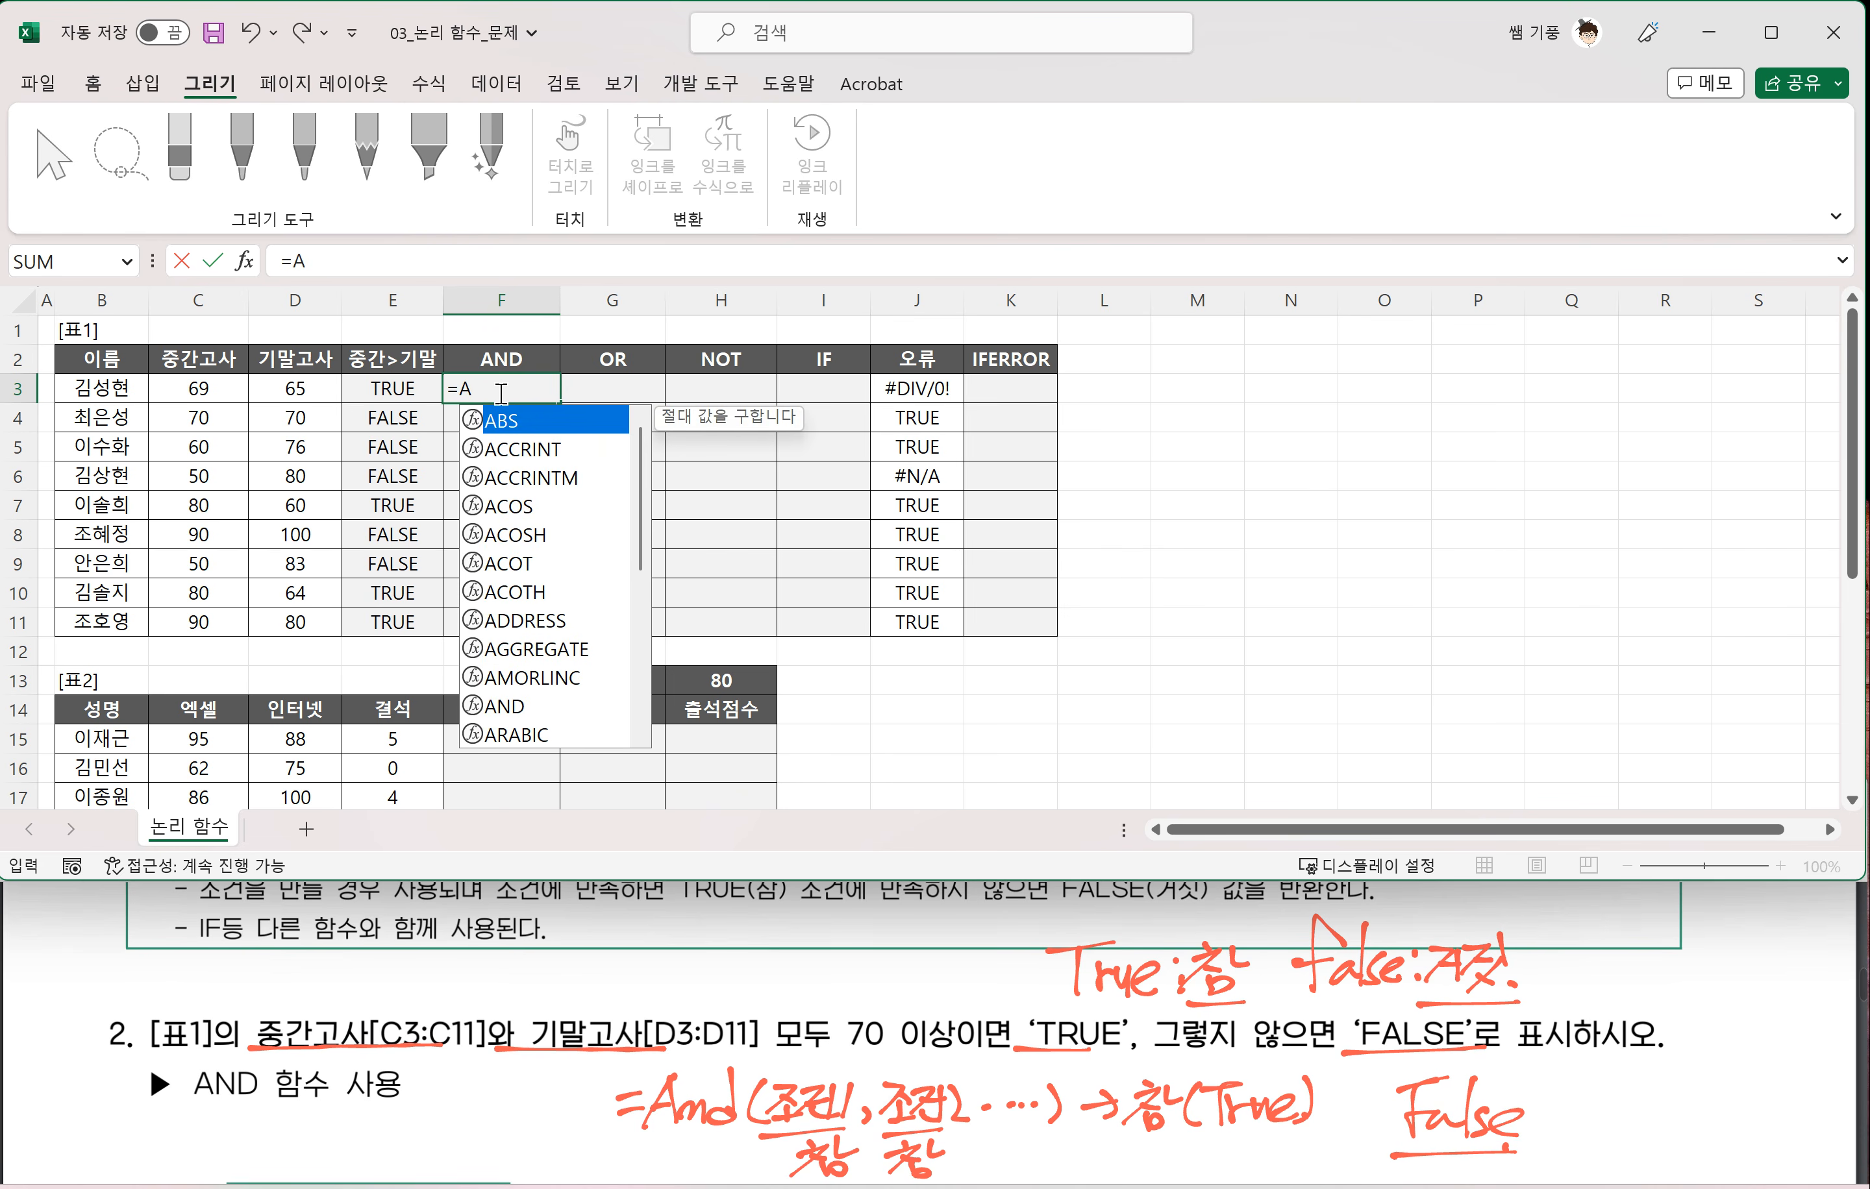
{"action": "type", "text": "ND("}
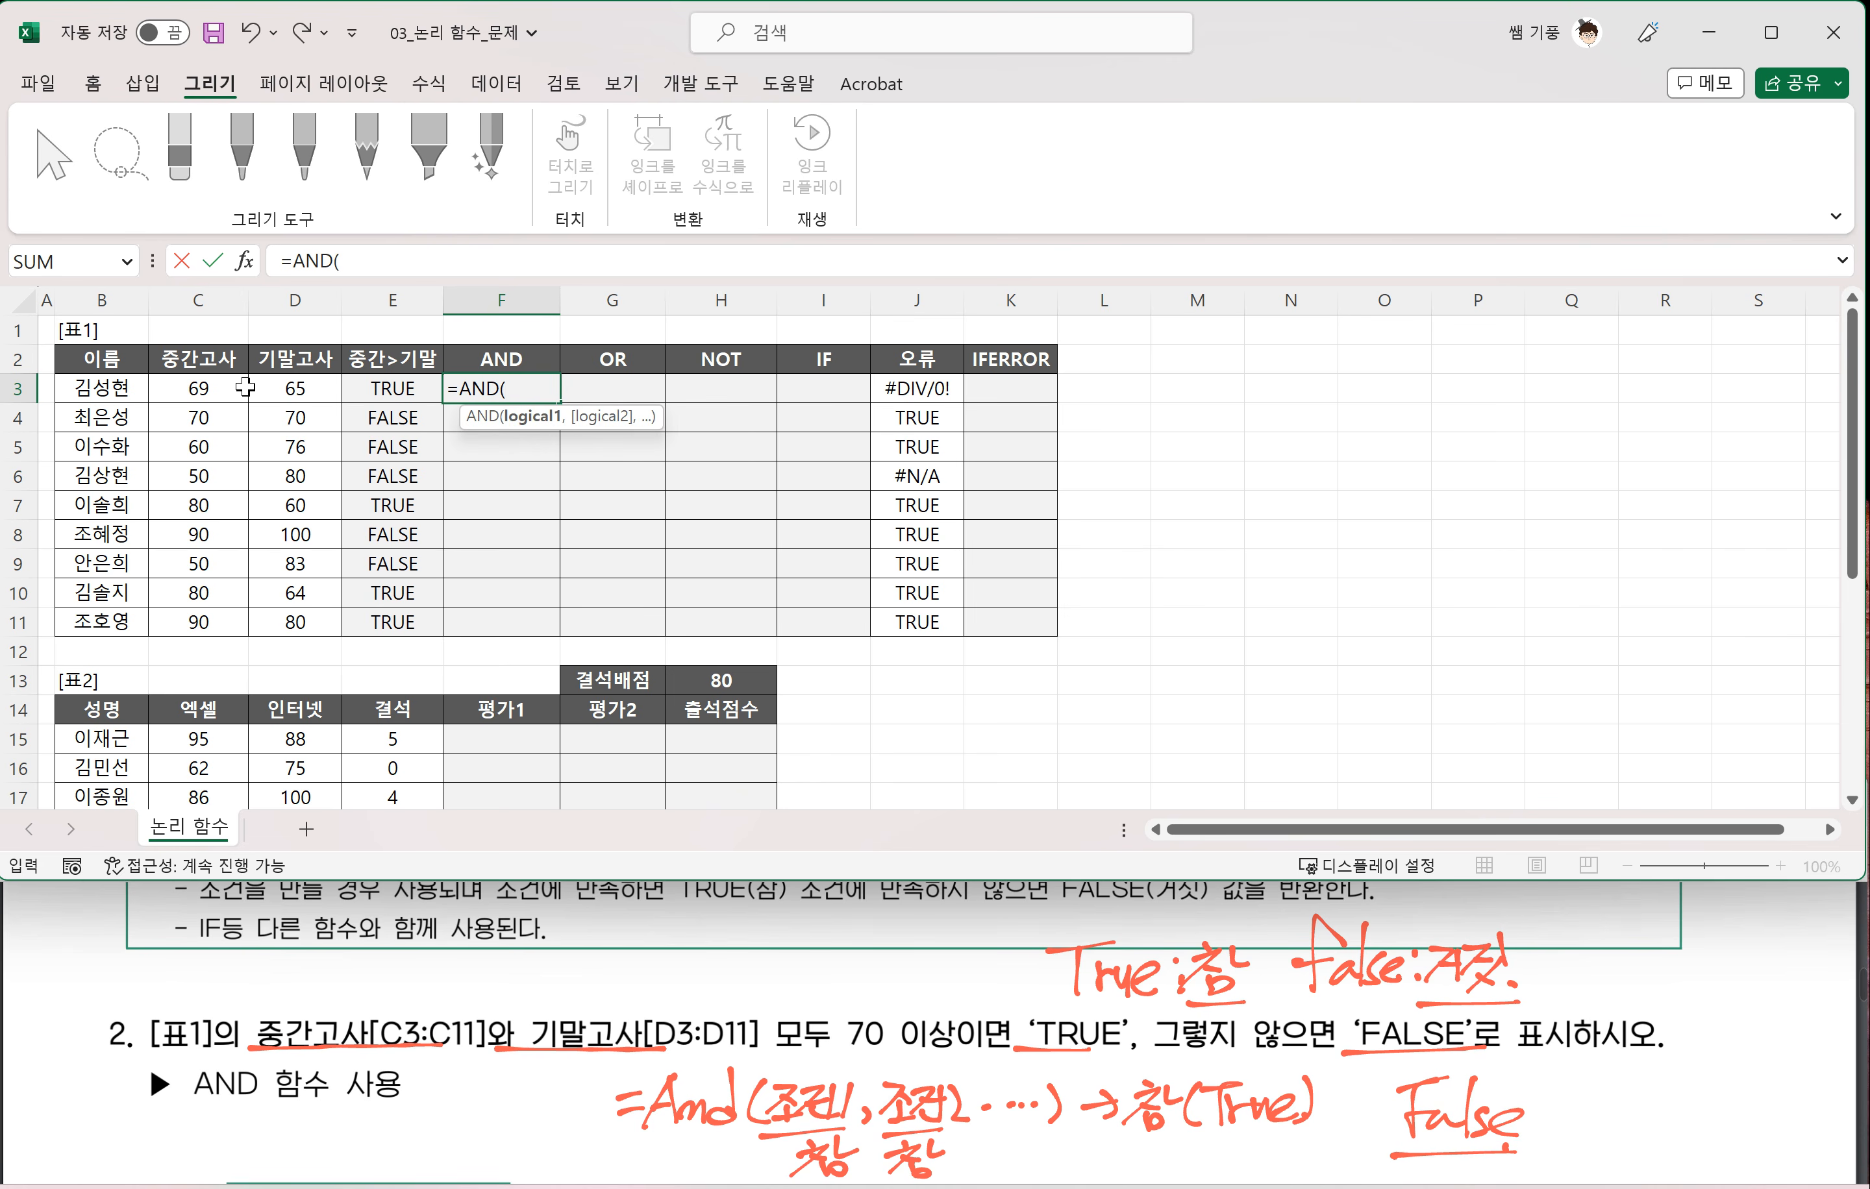
{"action": "left_click", "coordinate": [203, 388]}
{"action": "type", "text": ">"}
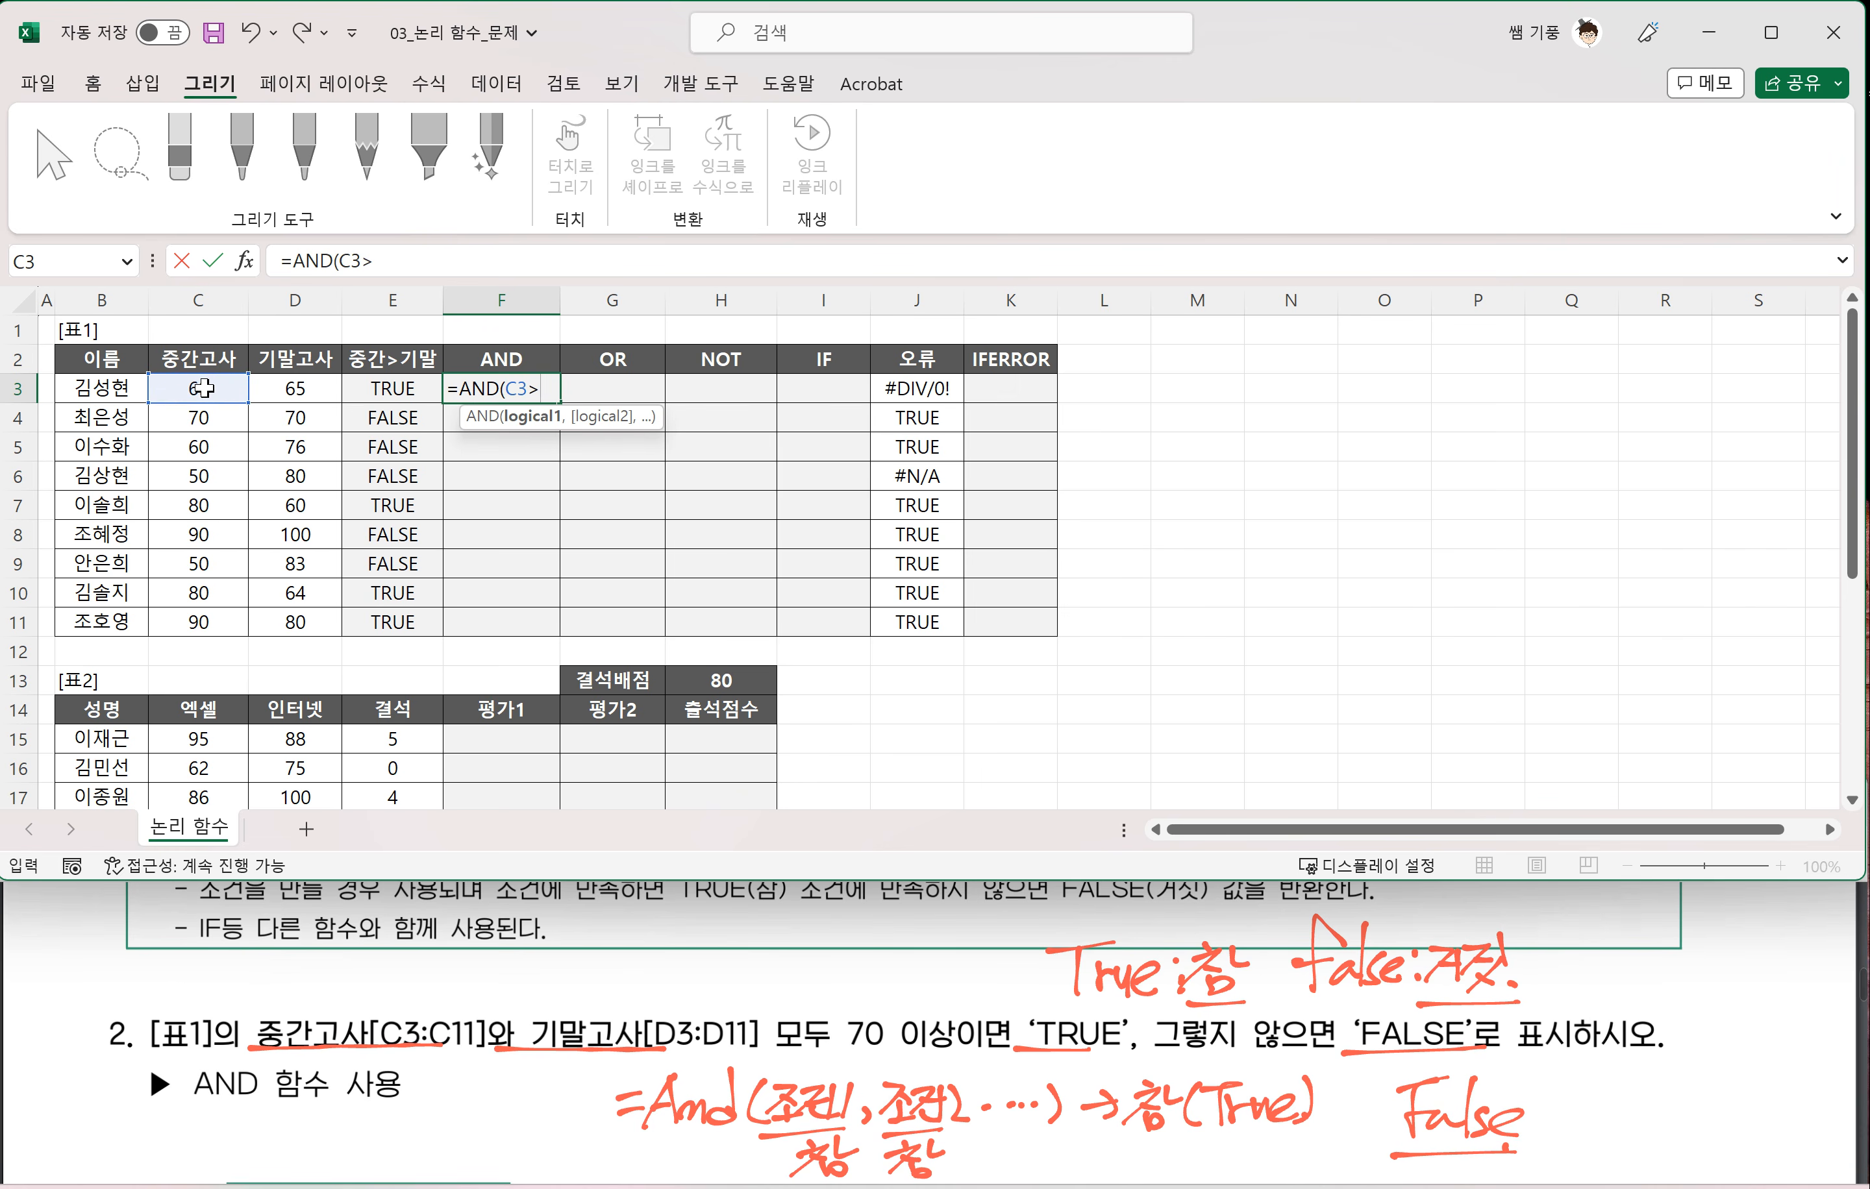
{"action": "left_click", "coordinate": [263, 393]}
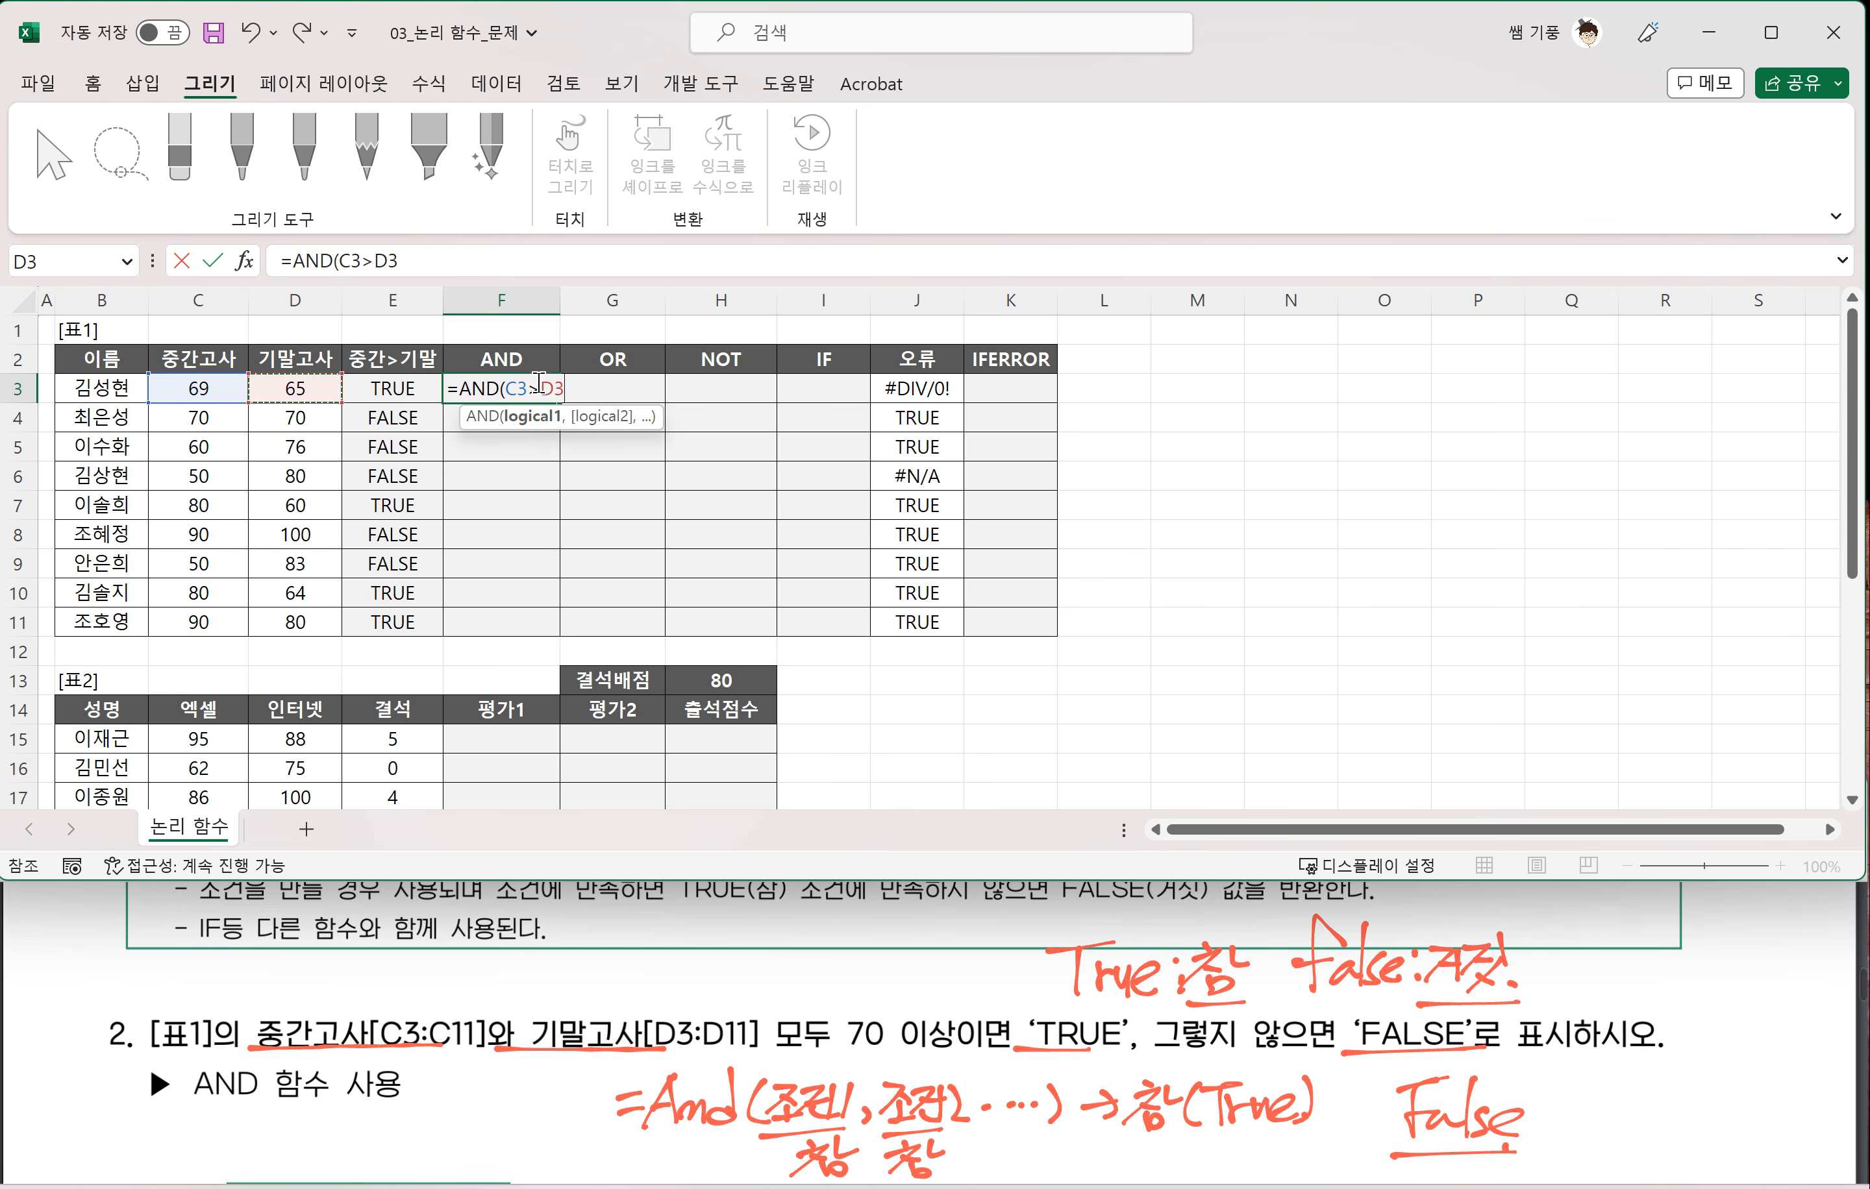
{"action": "key", "text": "BackSpace"}
{"action": "key", "text": "BackSpace"}
{"action": "key", "text": "BackSpace"}
{"action": "key", "text": "BackSpace"}
{"action": "key", "text": "BackSpace"}
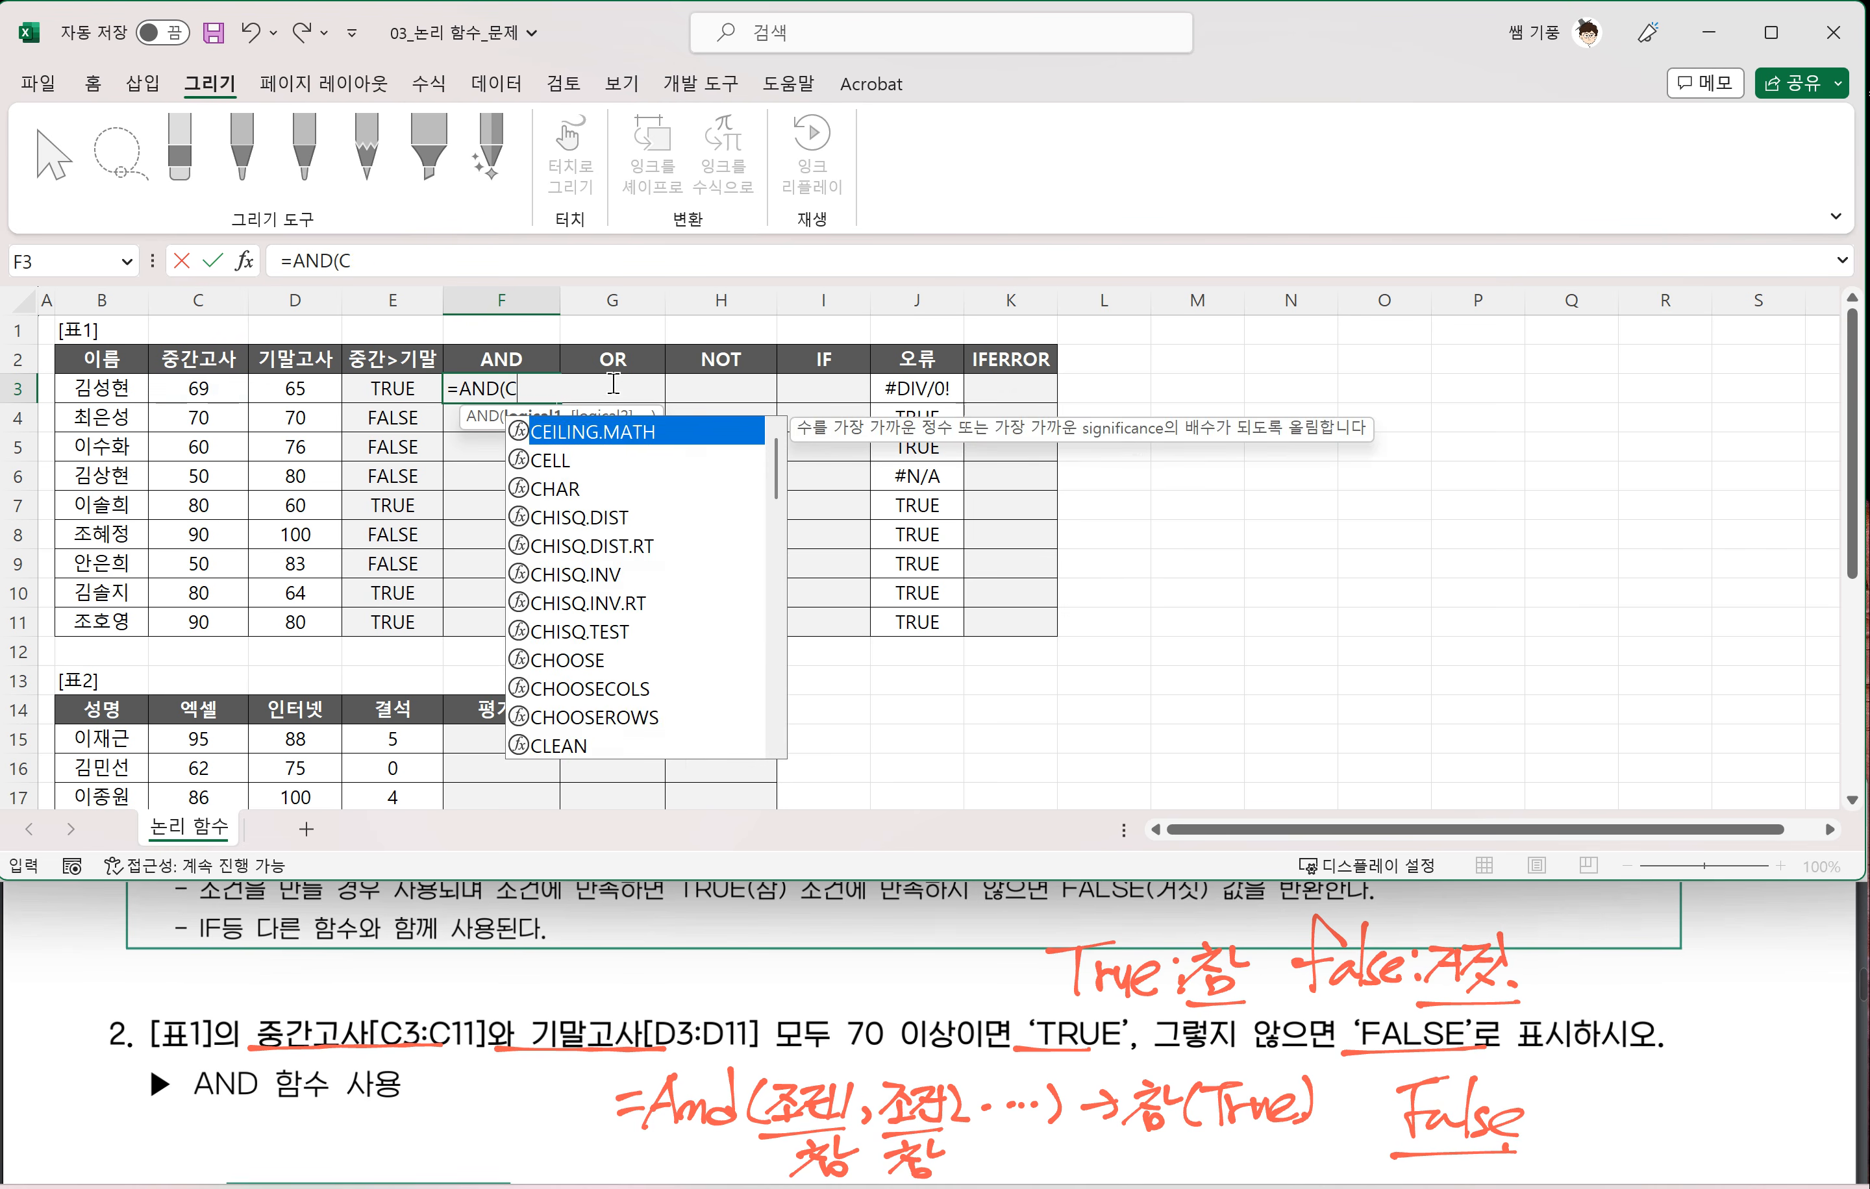
- Start the AND formula's first condition with C3>=, and circle 이상 in question 2 with >= written above it
{"action": "left_click", "coordinate": [198, 389]}
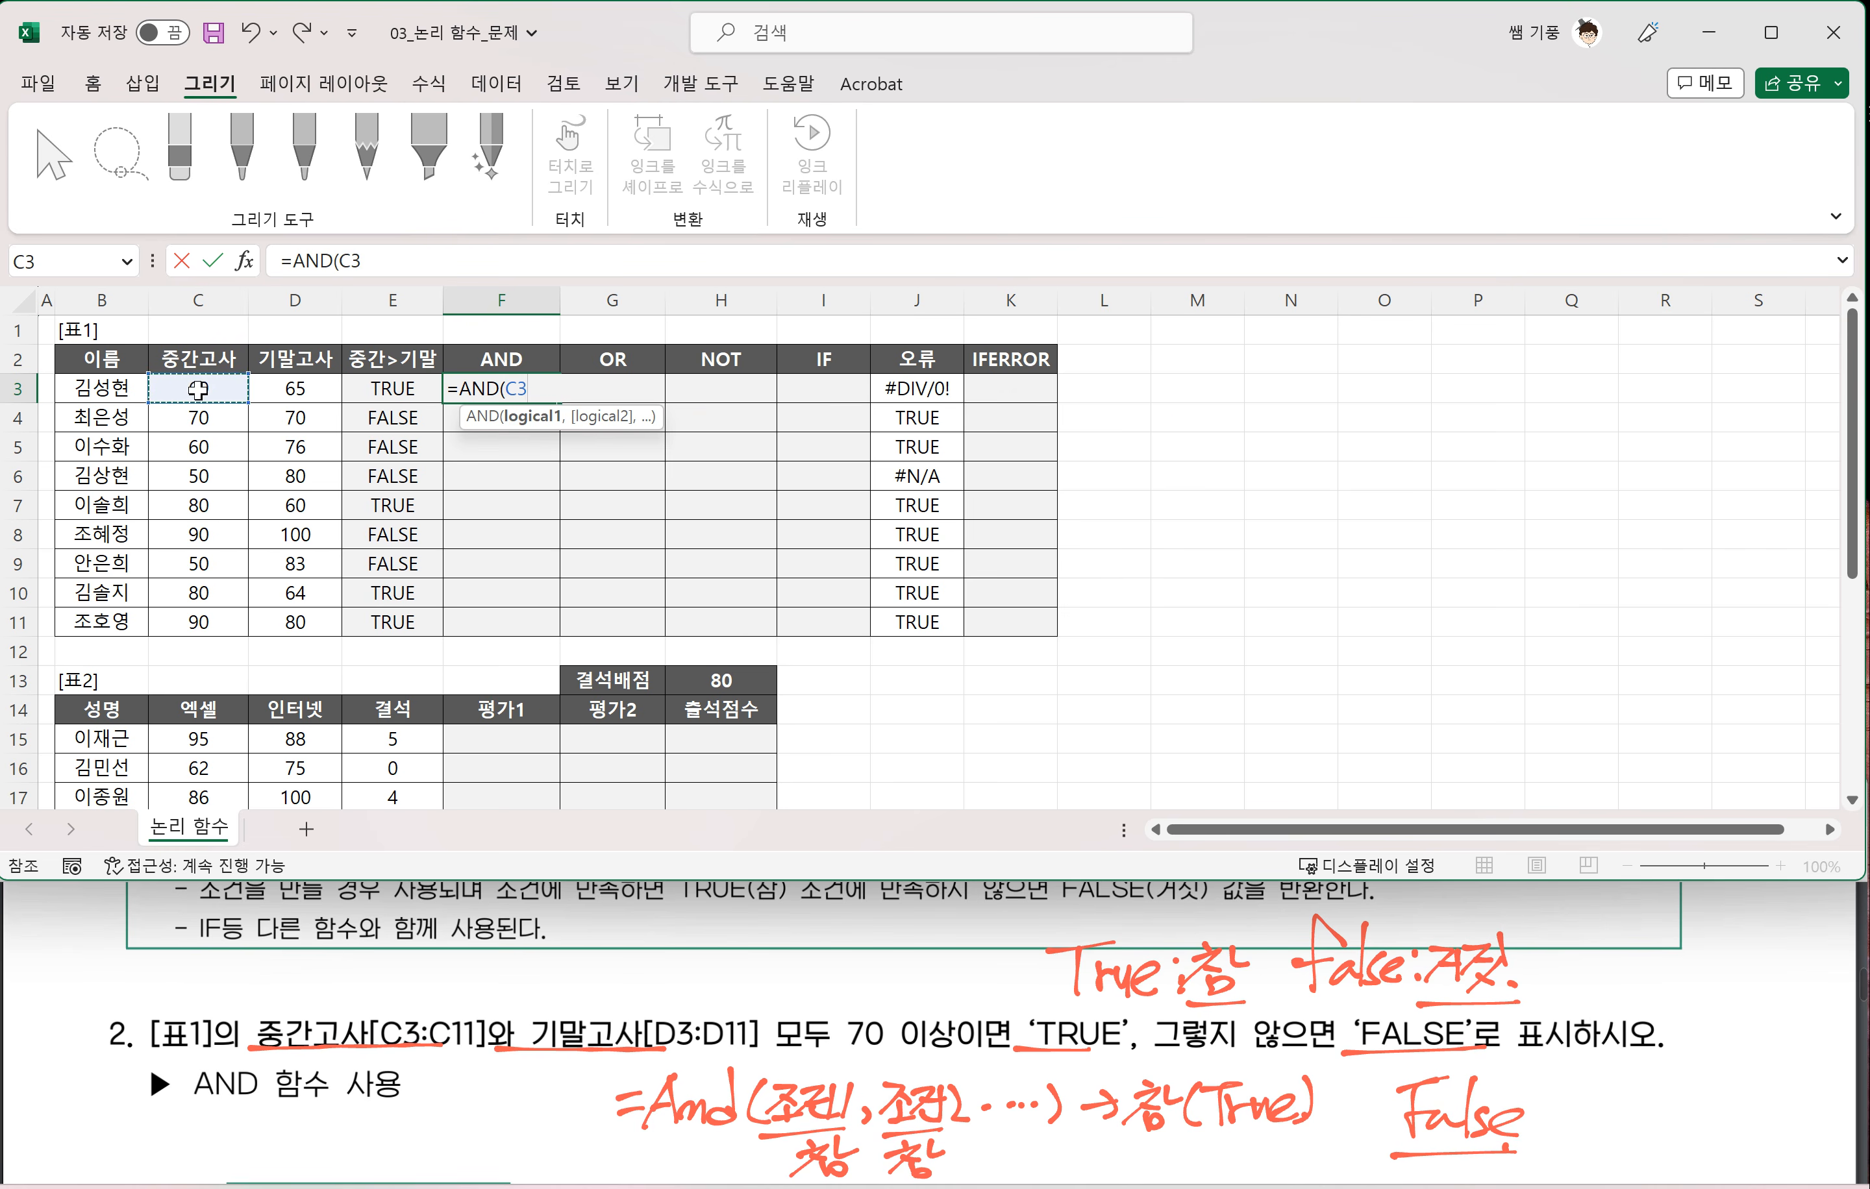
{"action": "type", "text": ">="}
{"action": "mouse_move", "coordinate": [924, 1003]}
{"action": "left_mouse_down"}
{"action": "mouse_move", "coordinate": [885, 1007]}
{"action": "mouse_move", "coordinate": [939, 977]}
{"action": "left_mouse_up"}
{"action": "left_click_drag", "start_coordinate": [921, 994], "coordinate": [957, 987]}
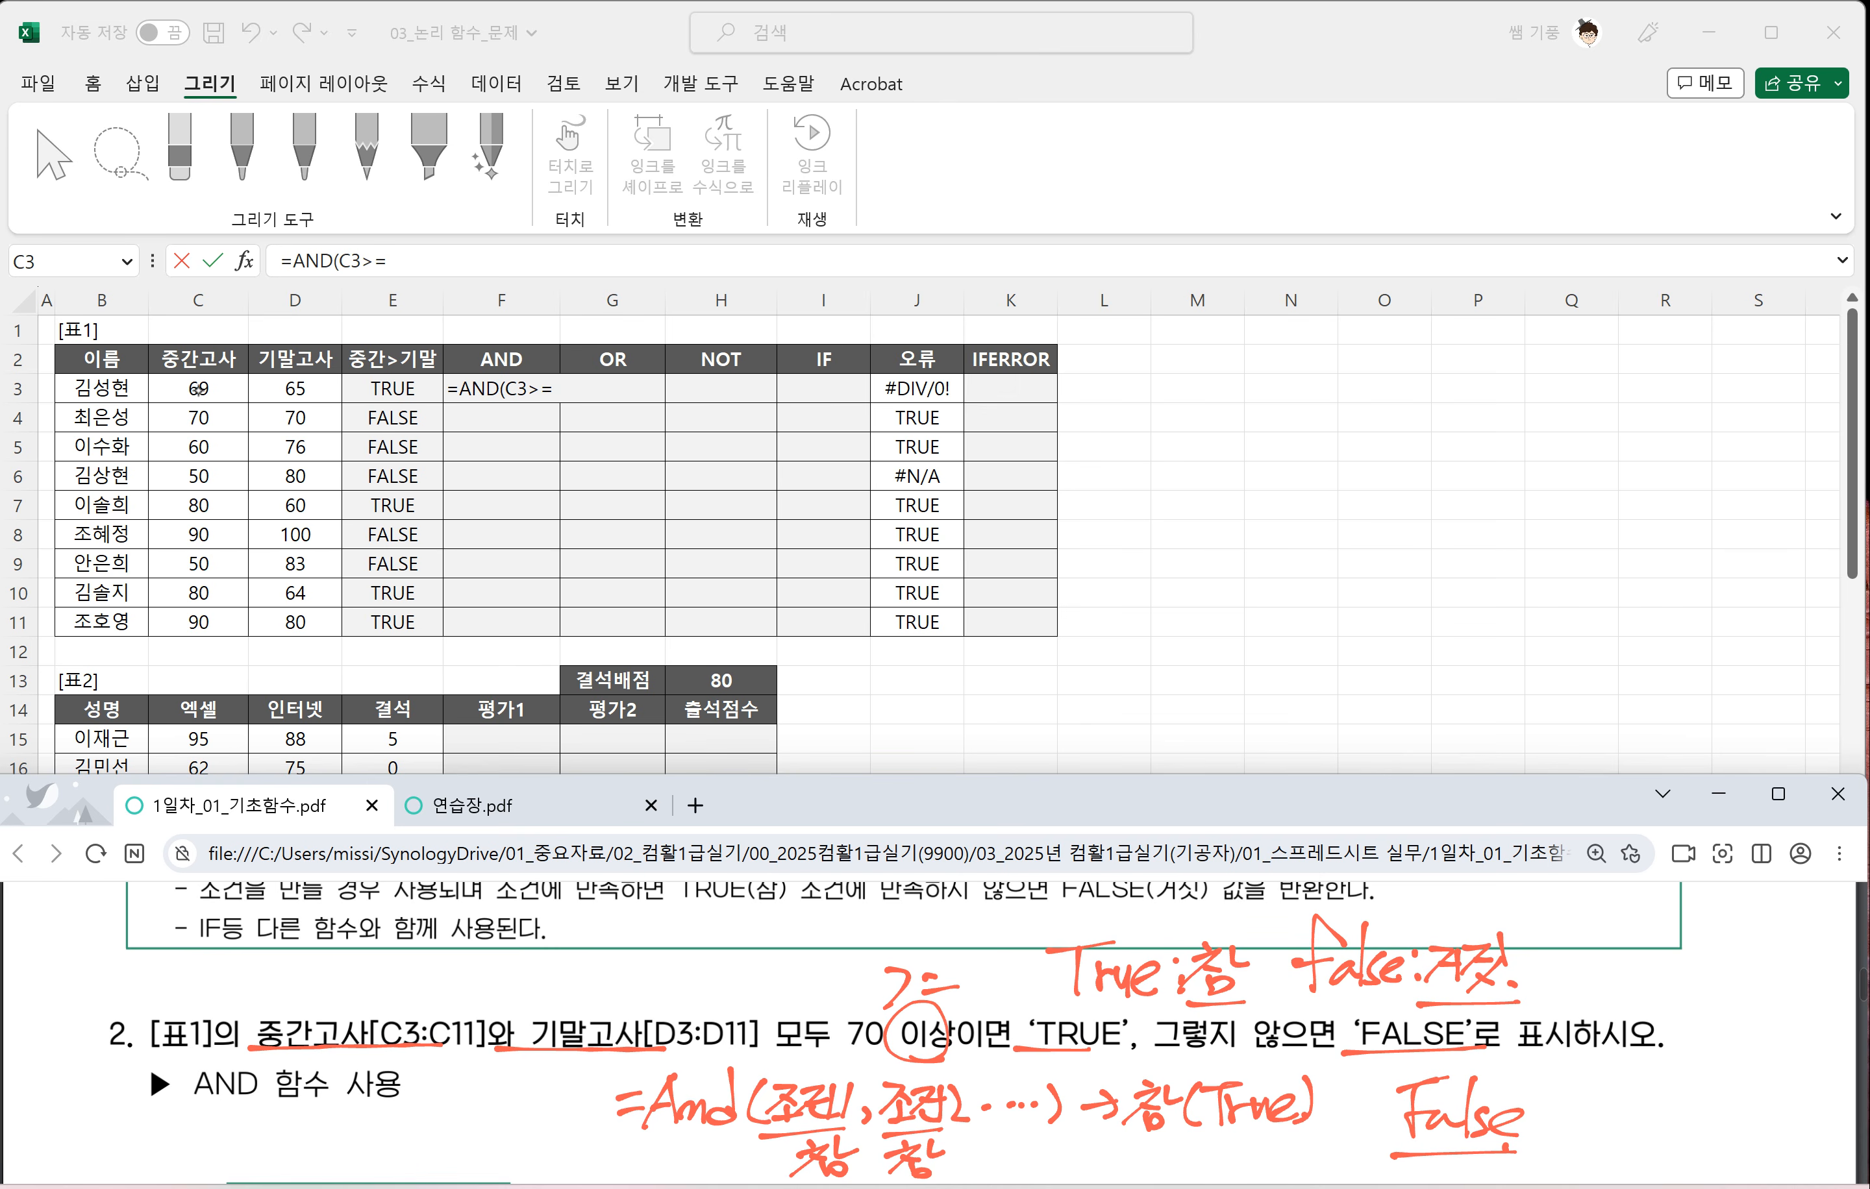
- Complete the formula in F3 as =AND(C3>=70,D3>=70) and copy it down to F11
{"action": "left_click", "coordinate": [576, 385]}
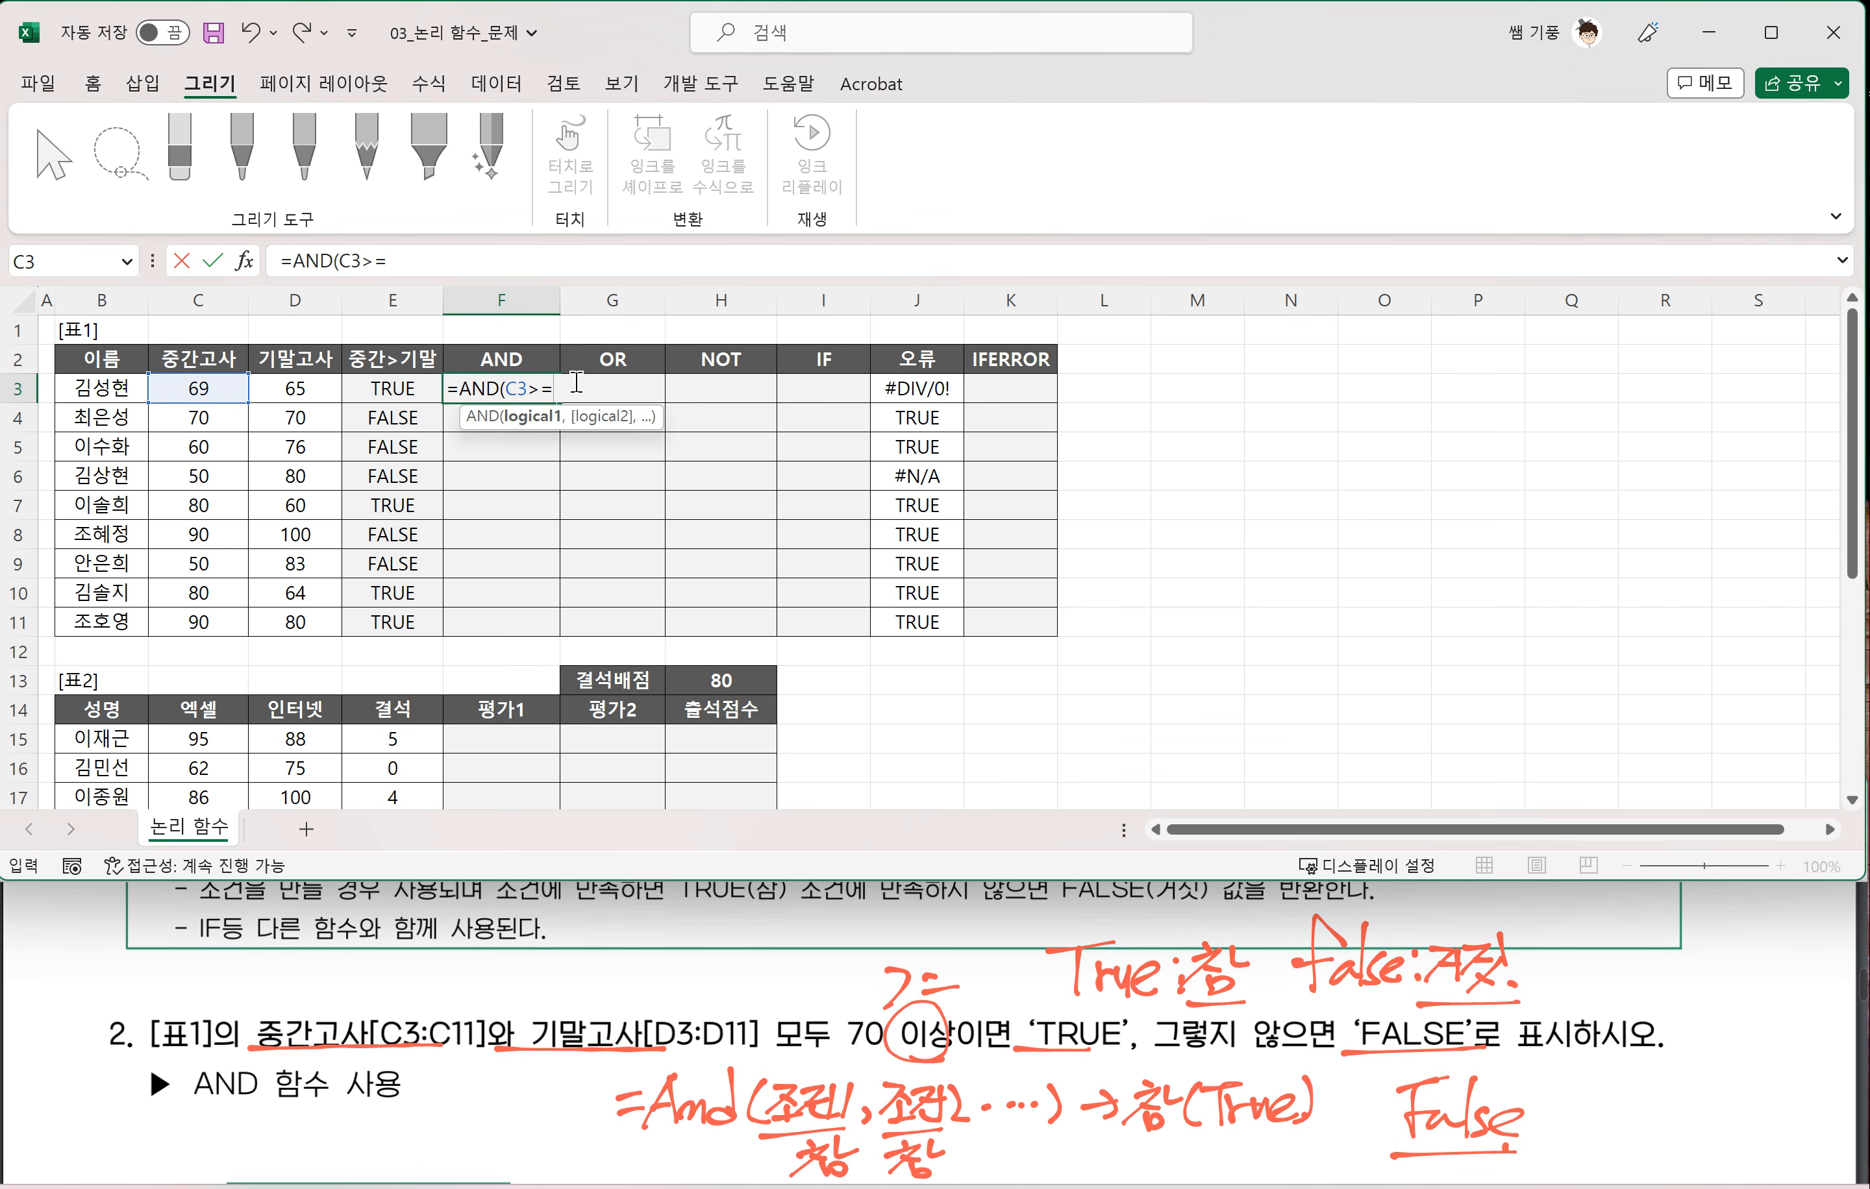
{"action": "type", "text": "=70,"}
{"action": "left_click", "coordinate": [295, 386]}
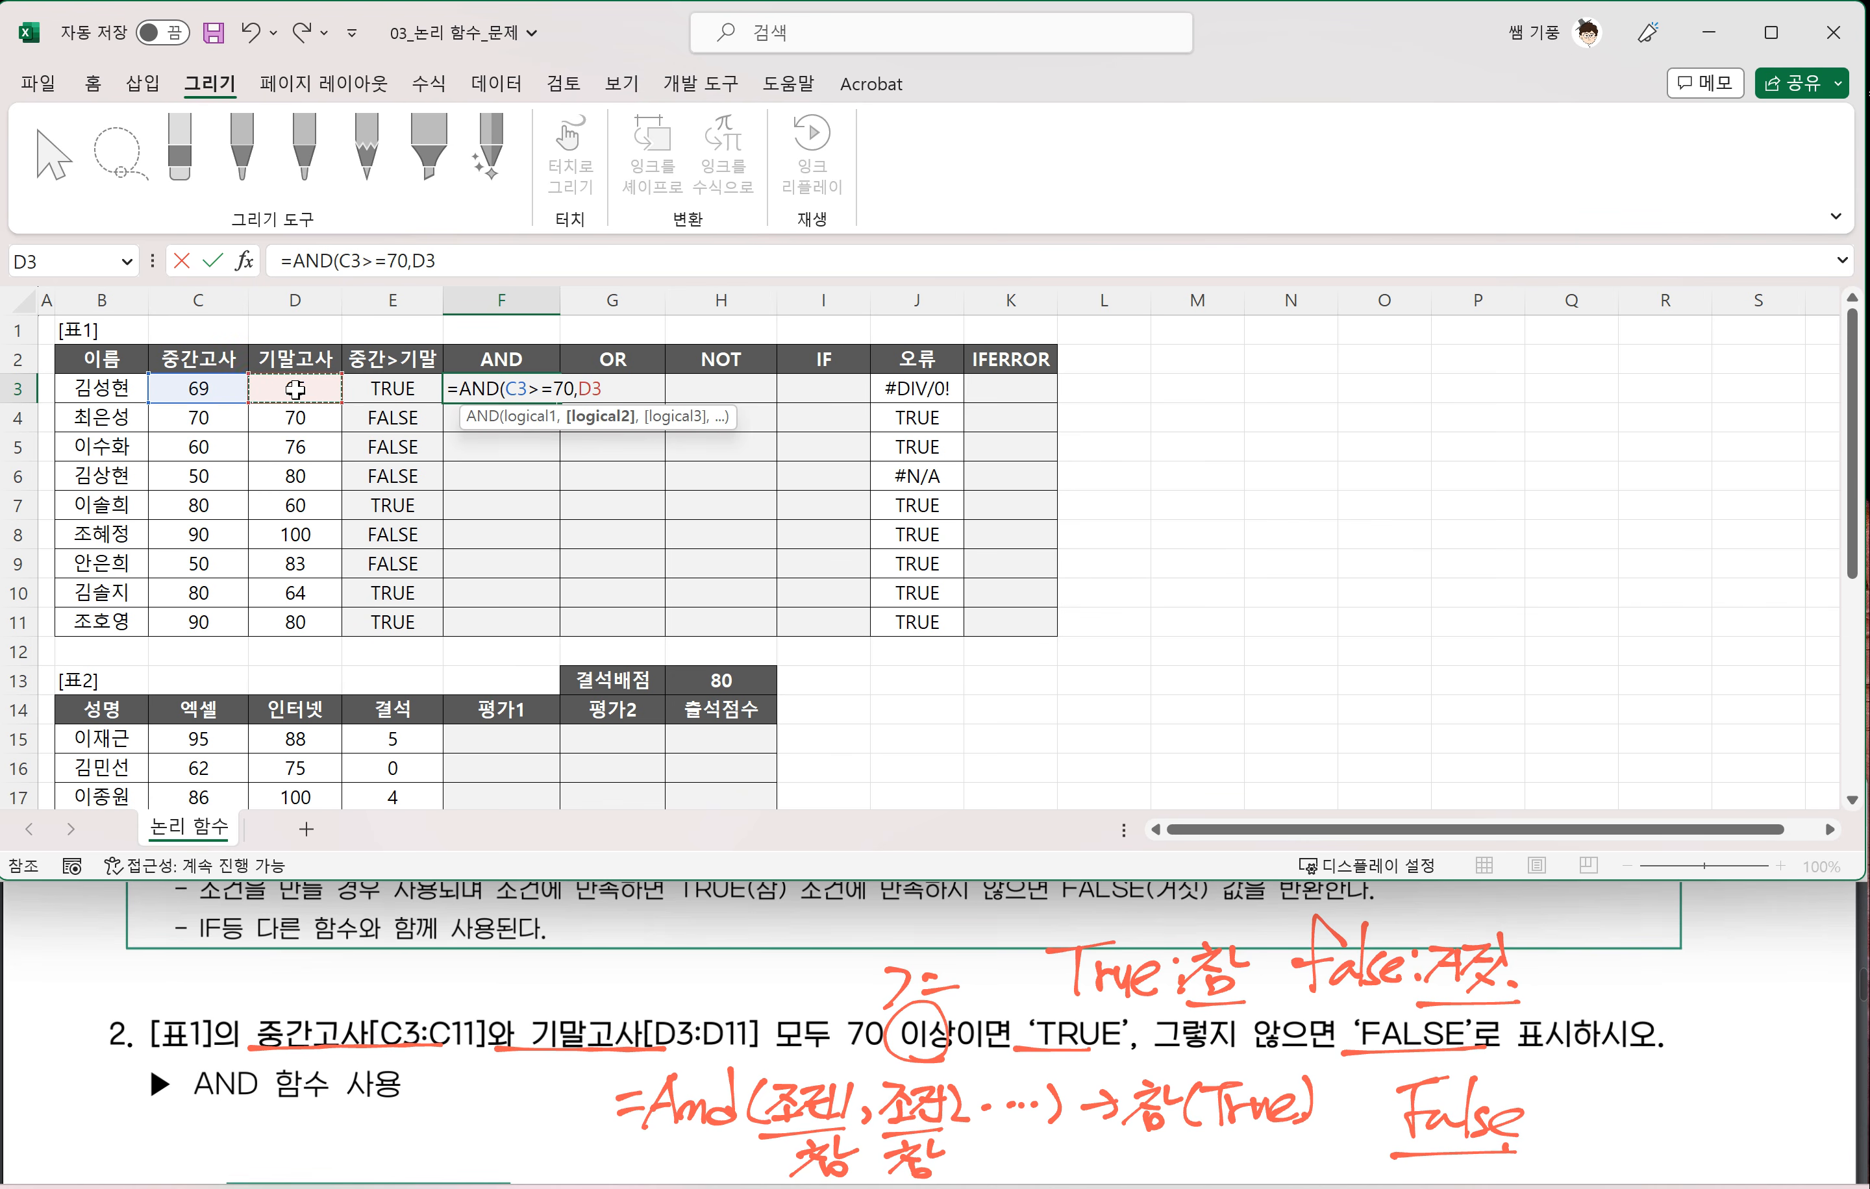
{"action": "type", "text": ">=70"}
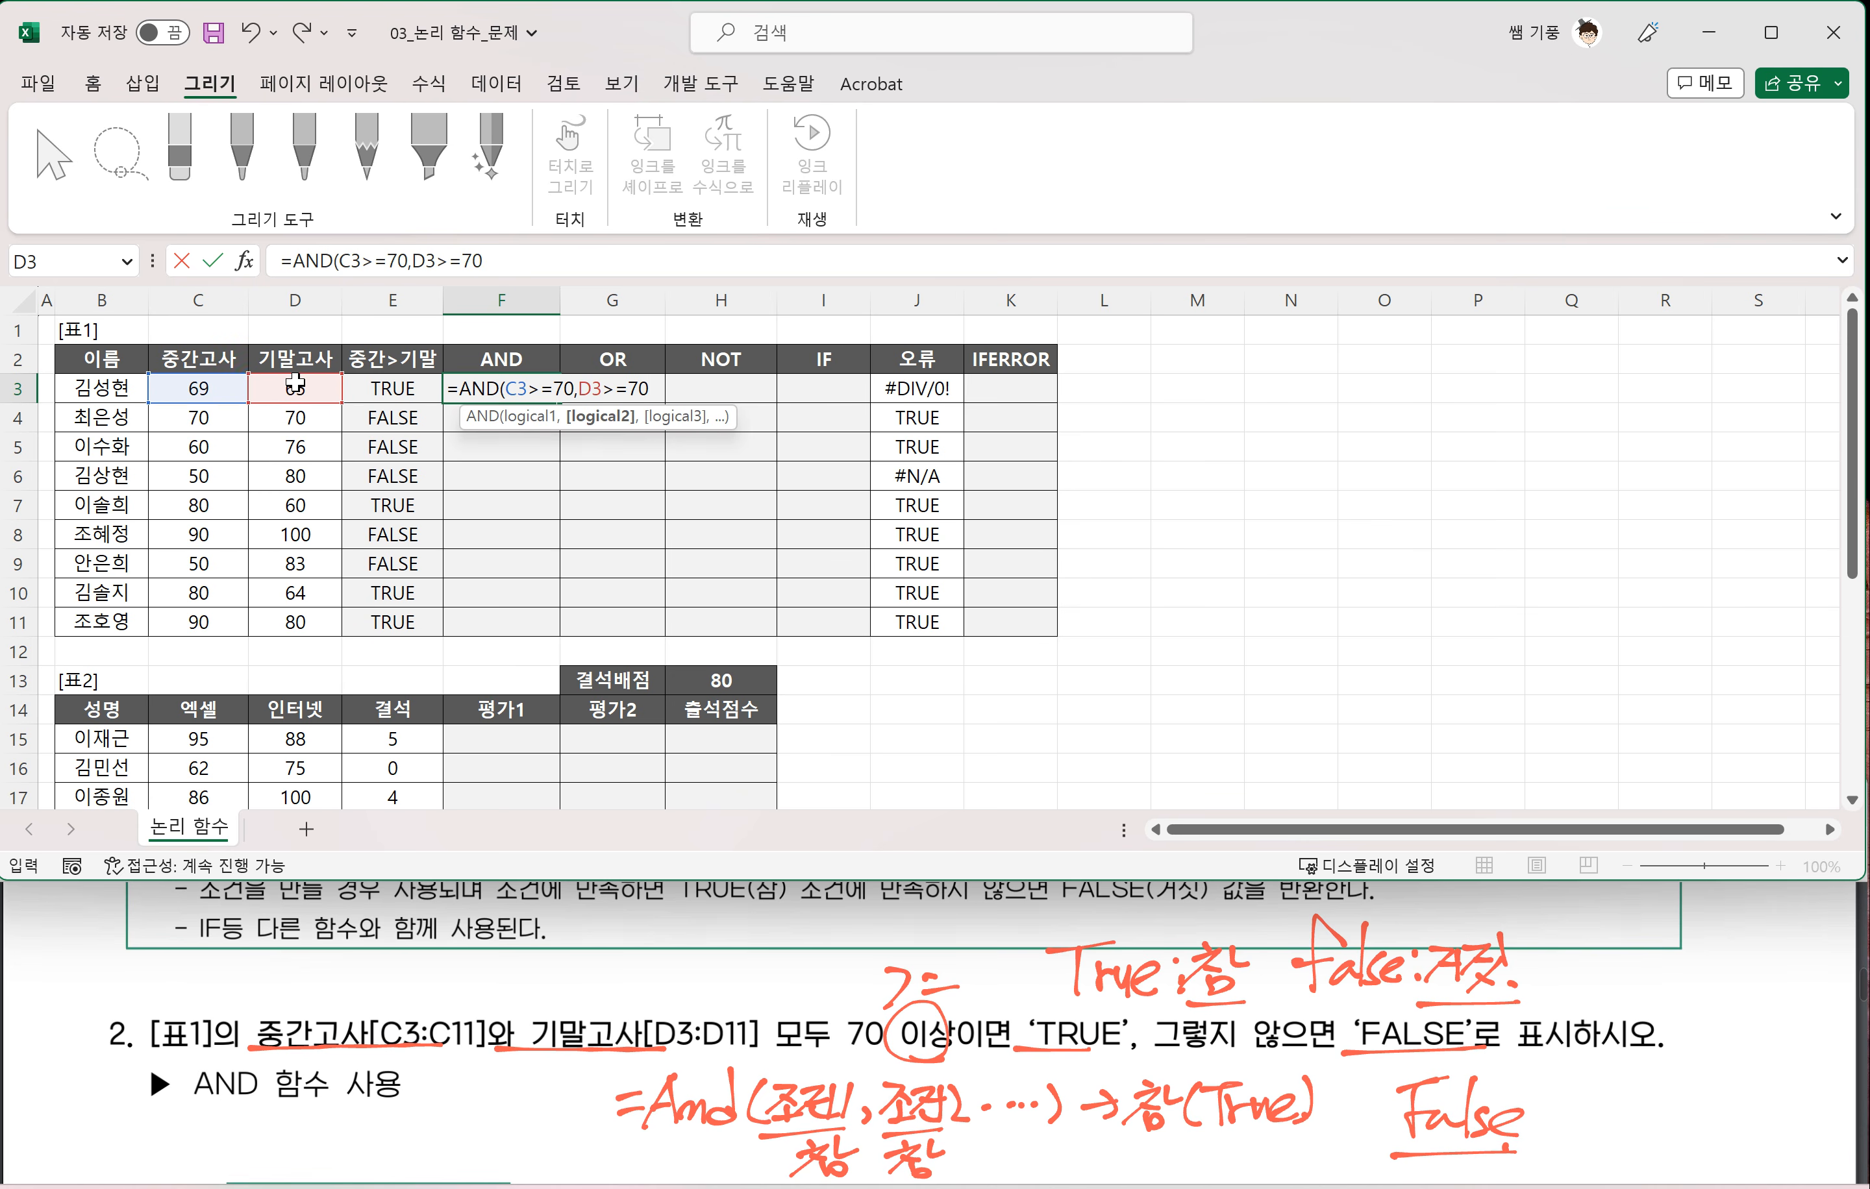
{"action": "type", "text": ")"}
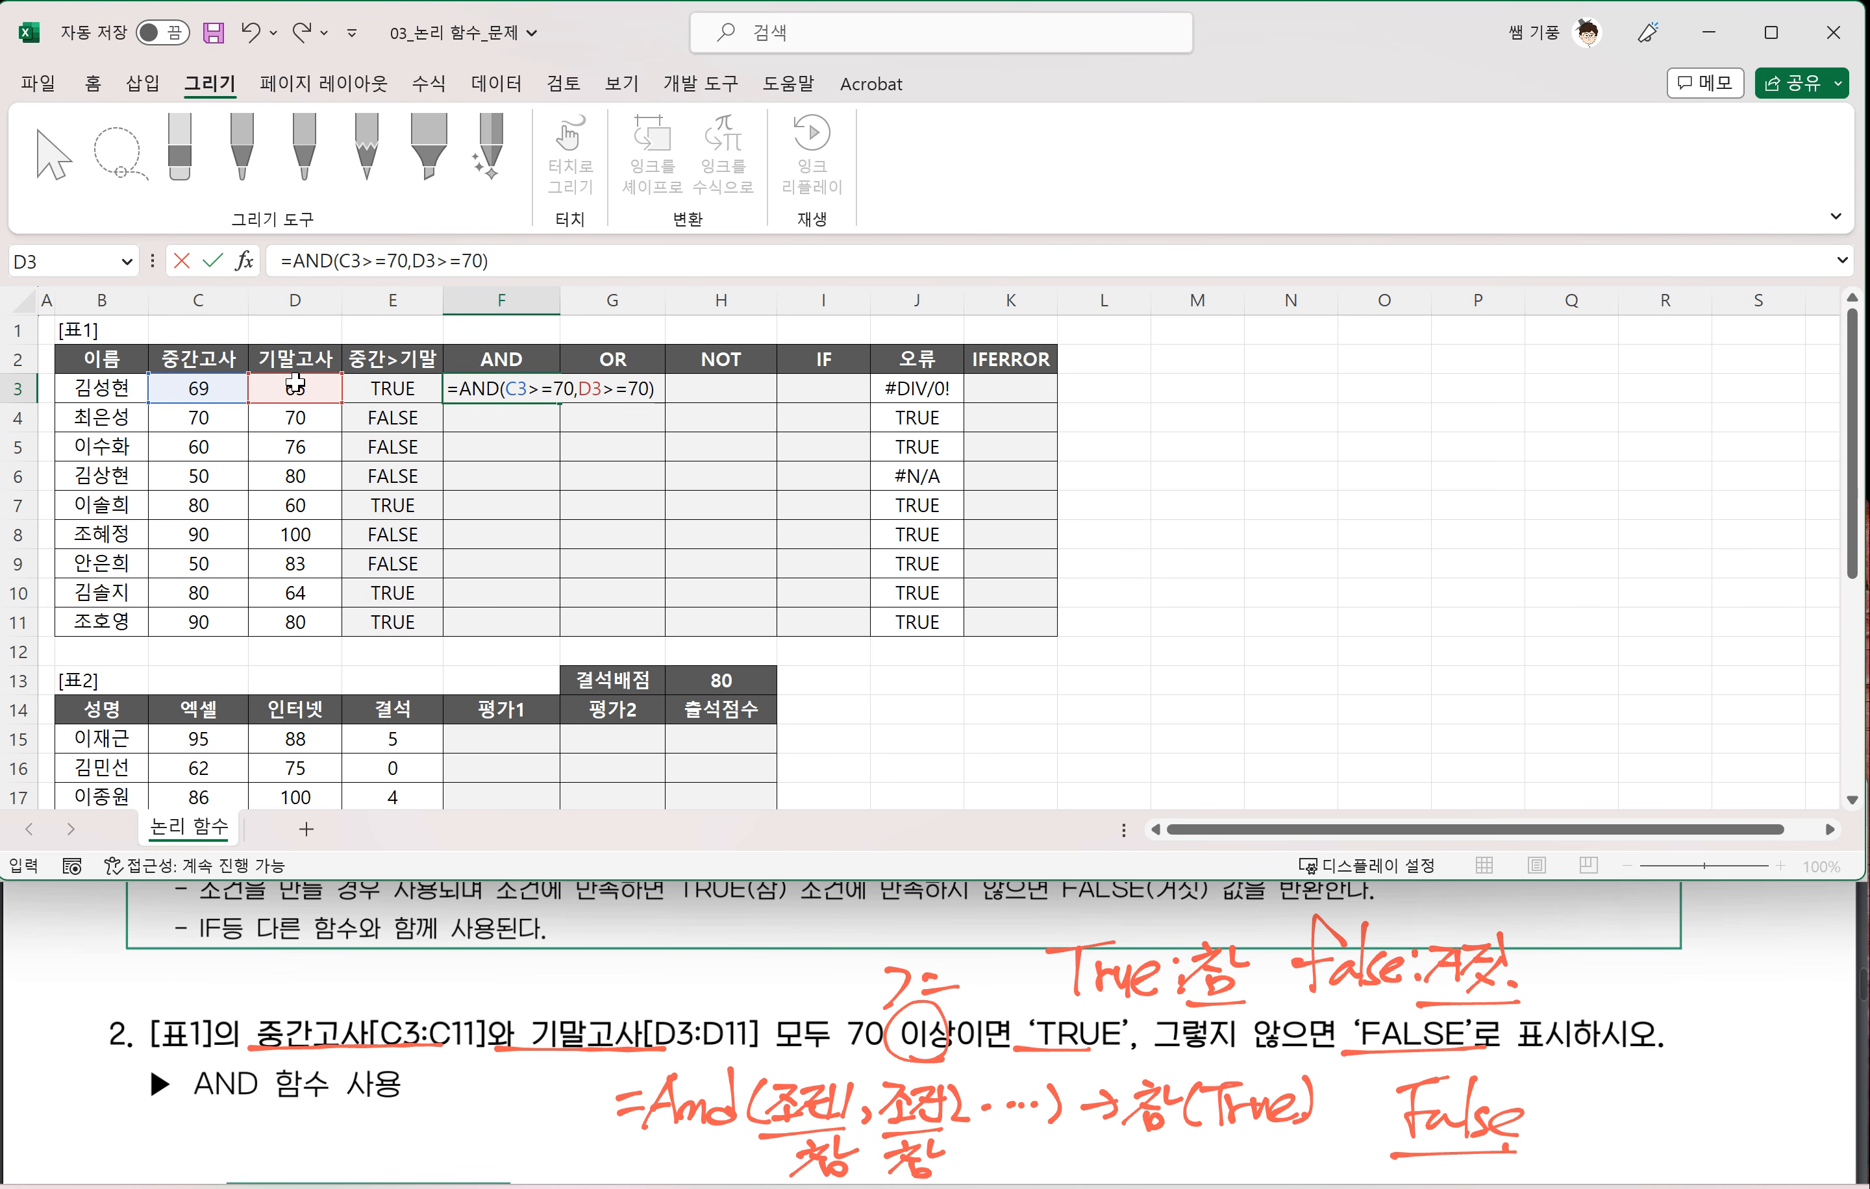
{"action": "key", "text": "Return"}
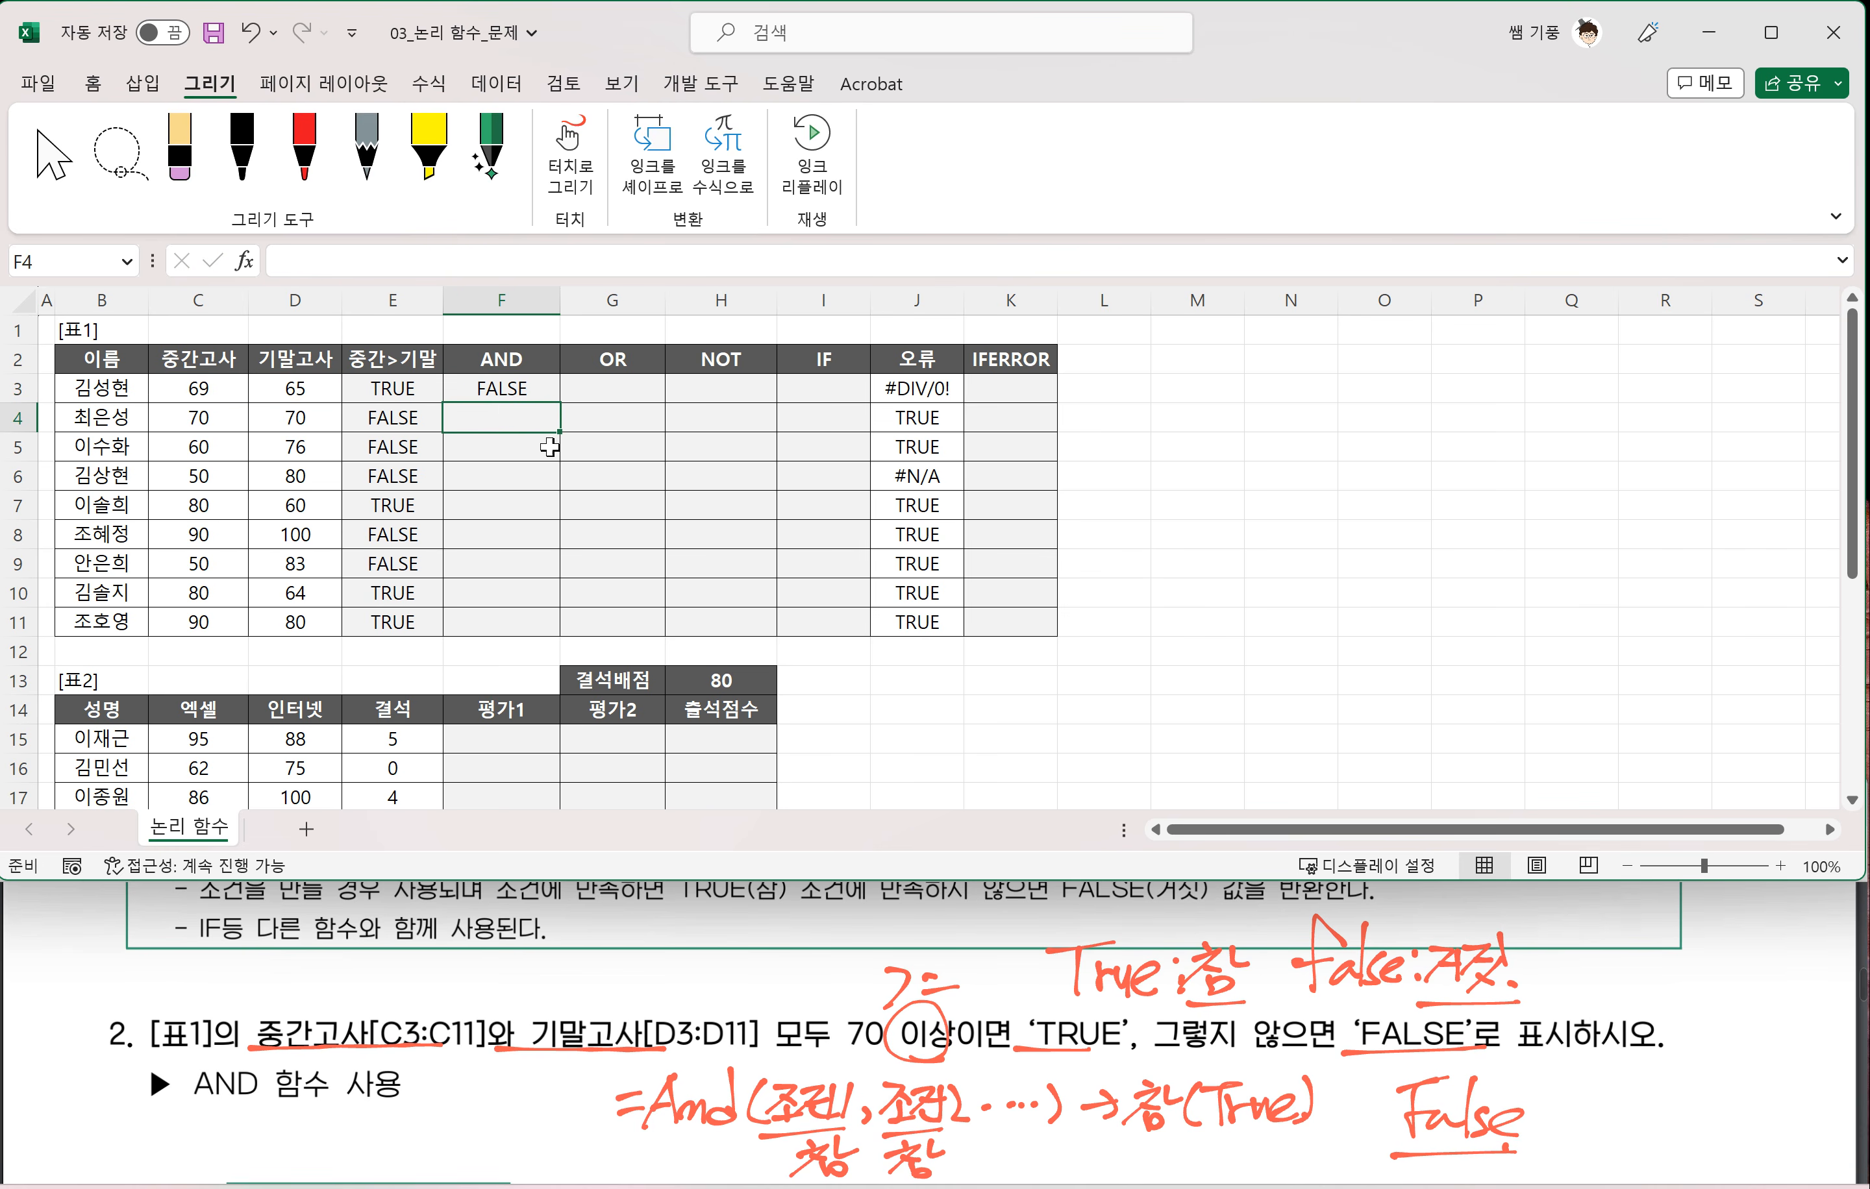
{"action": "left_click", "coordinate": [542, 390]}
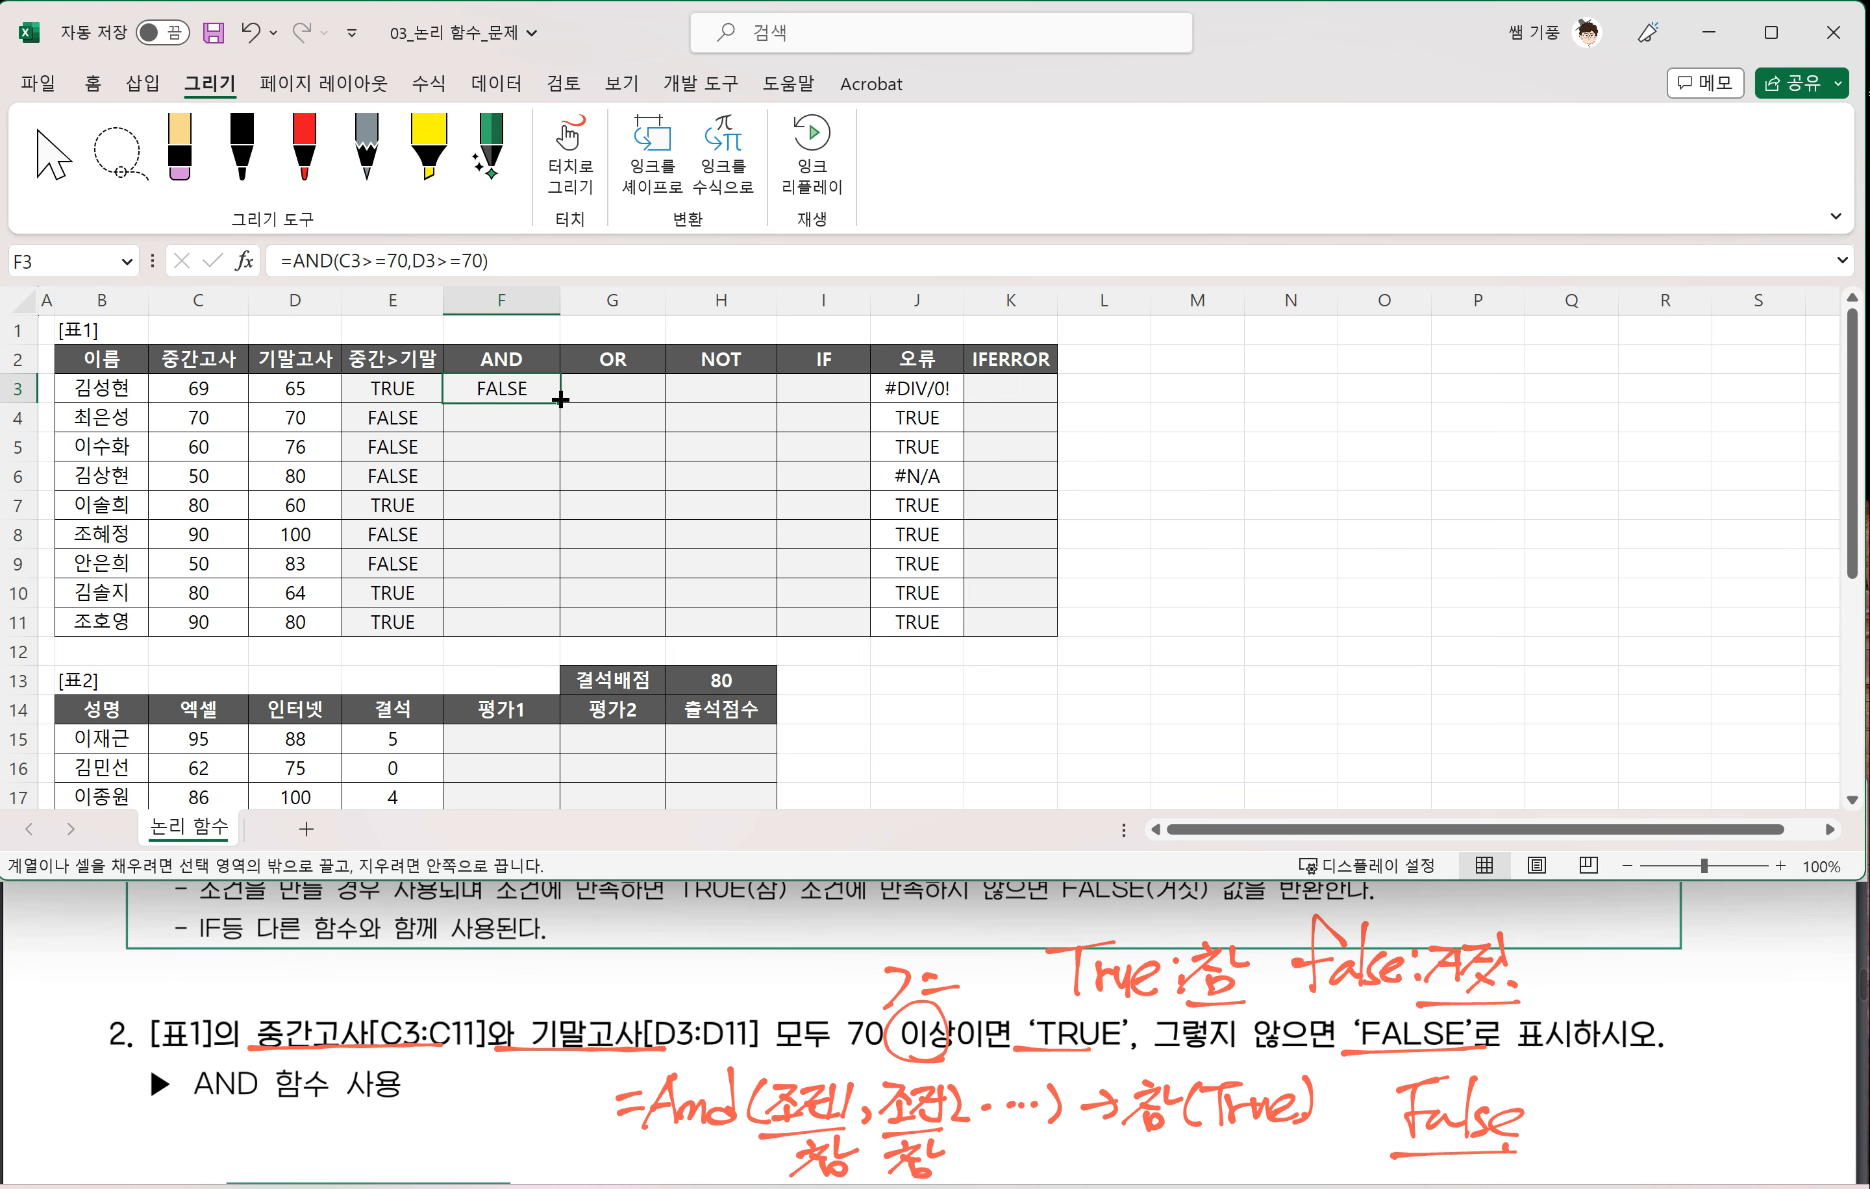
{"action": "left_click_drag", "start_coordinate": [560, 400], "coordinate": [560, 637]}
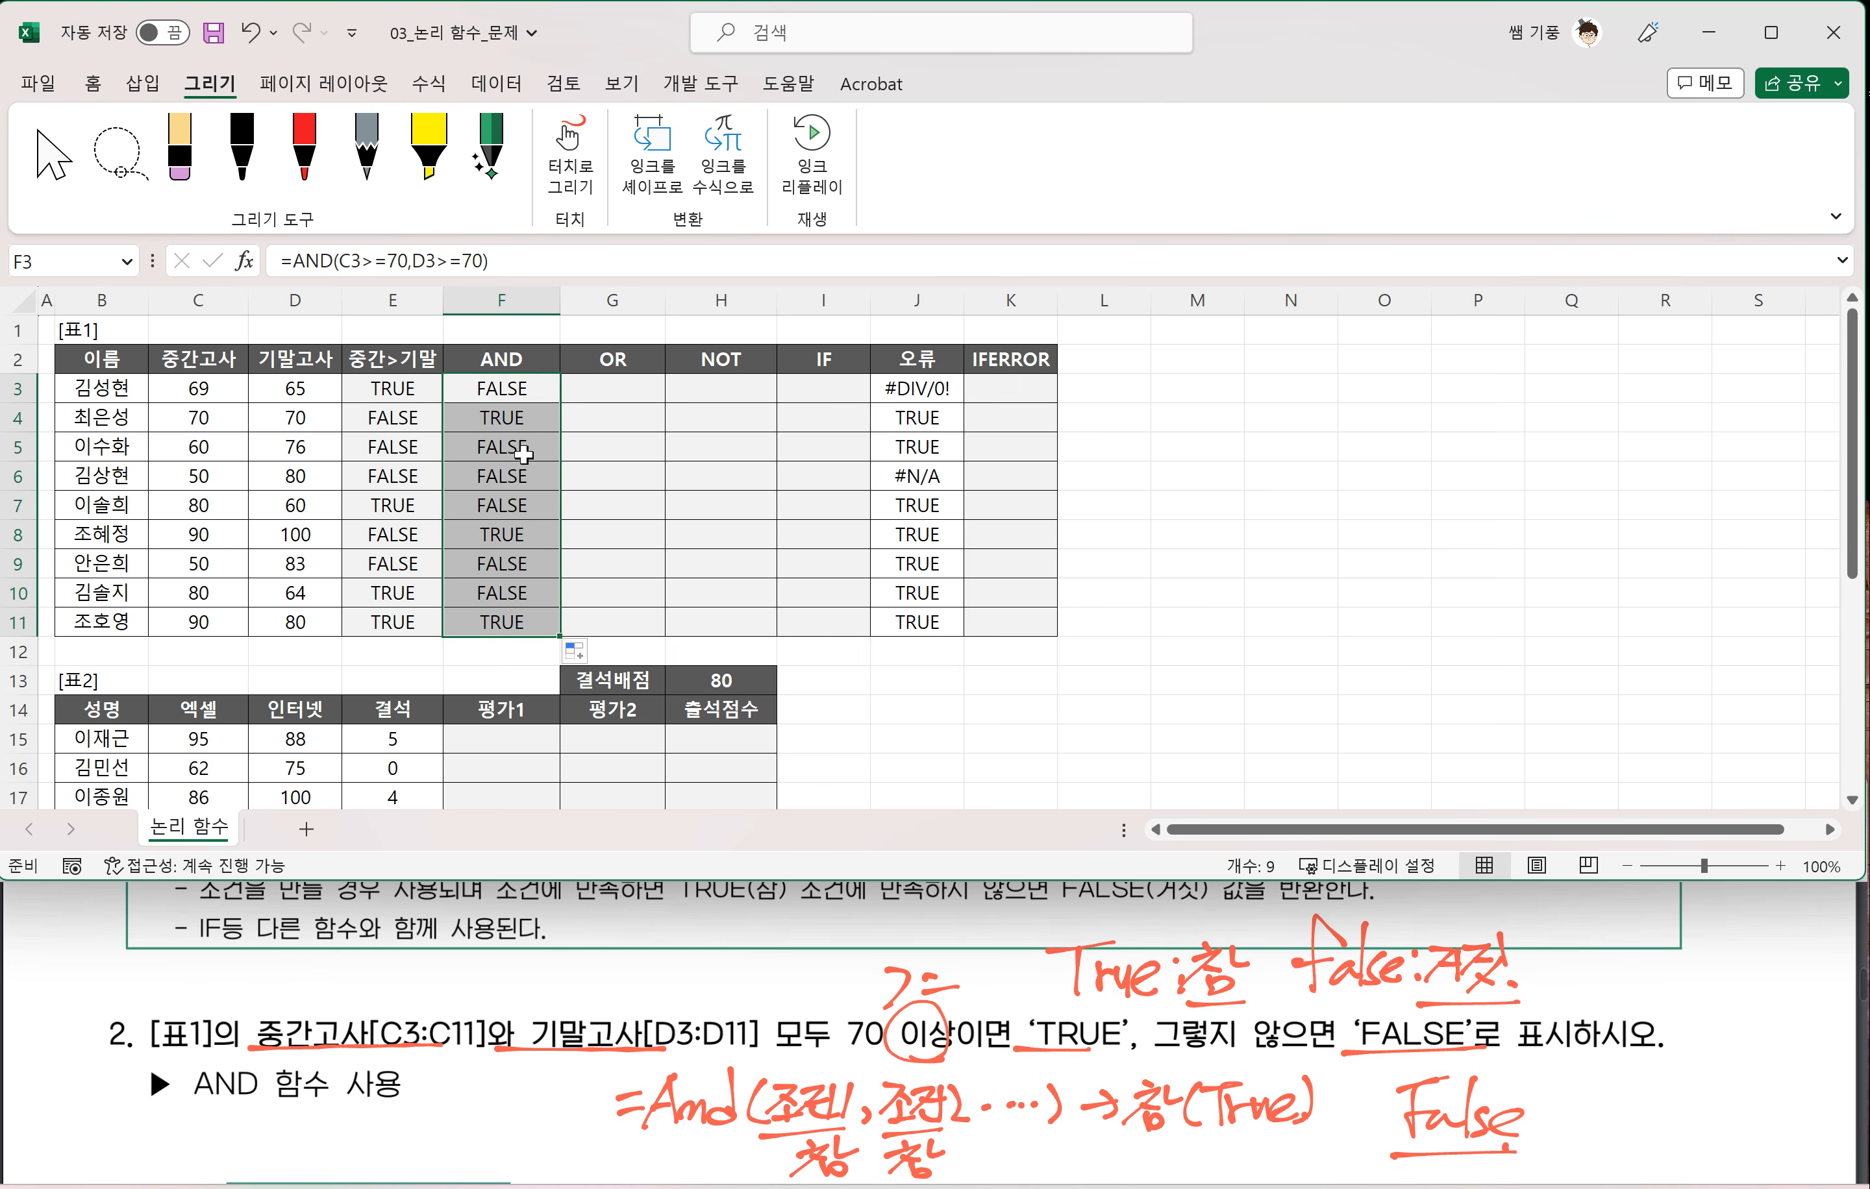
- Check the AND results in F4, F8 and F11 against the 중간고사 and 기말고사 scores in the same rows
{"action": "left_click", "coordinate": [517, 534]}
{"action": "left_click", "coordinate": [508, 415]}
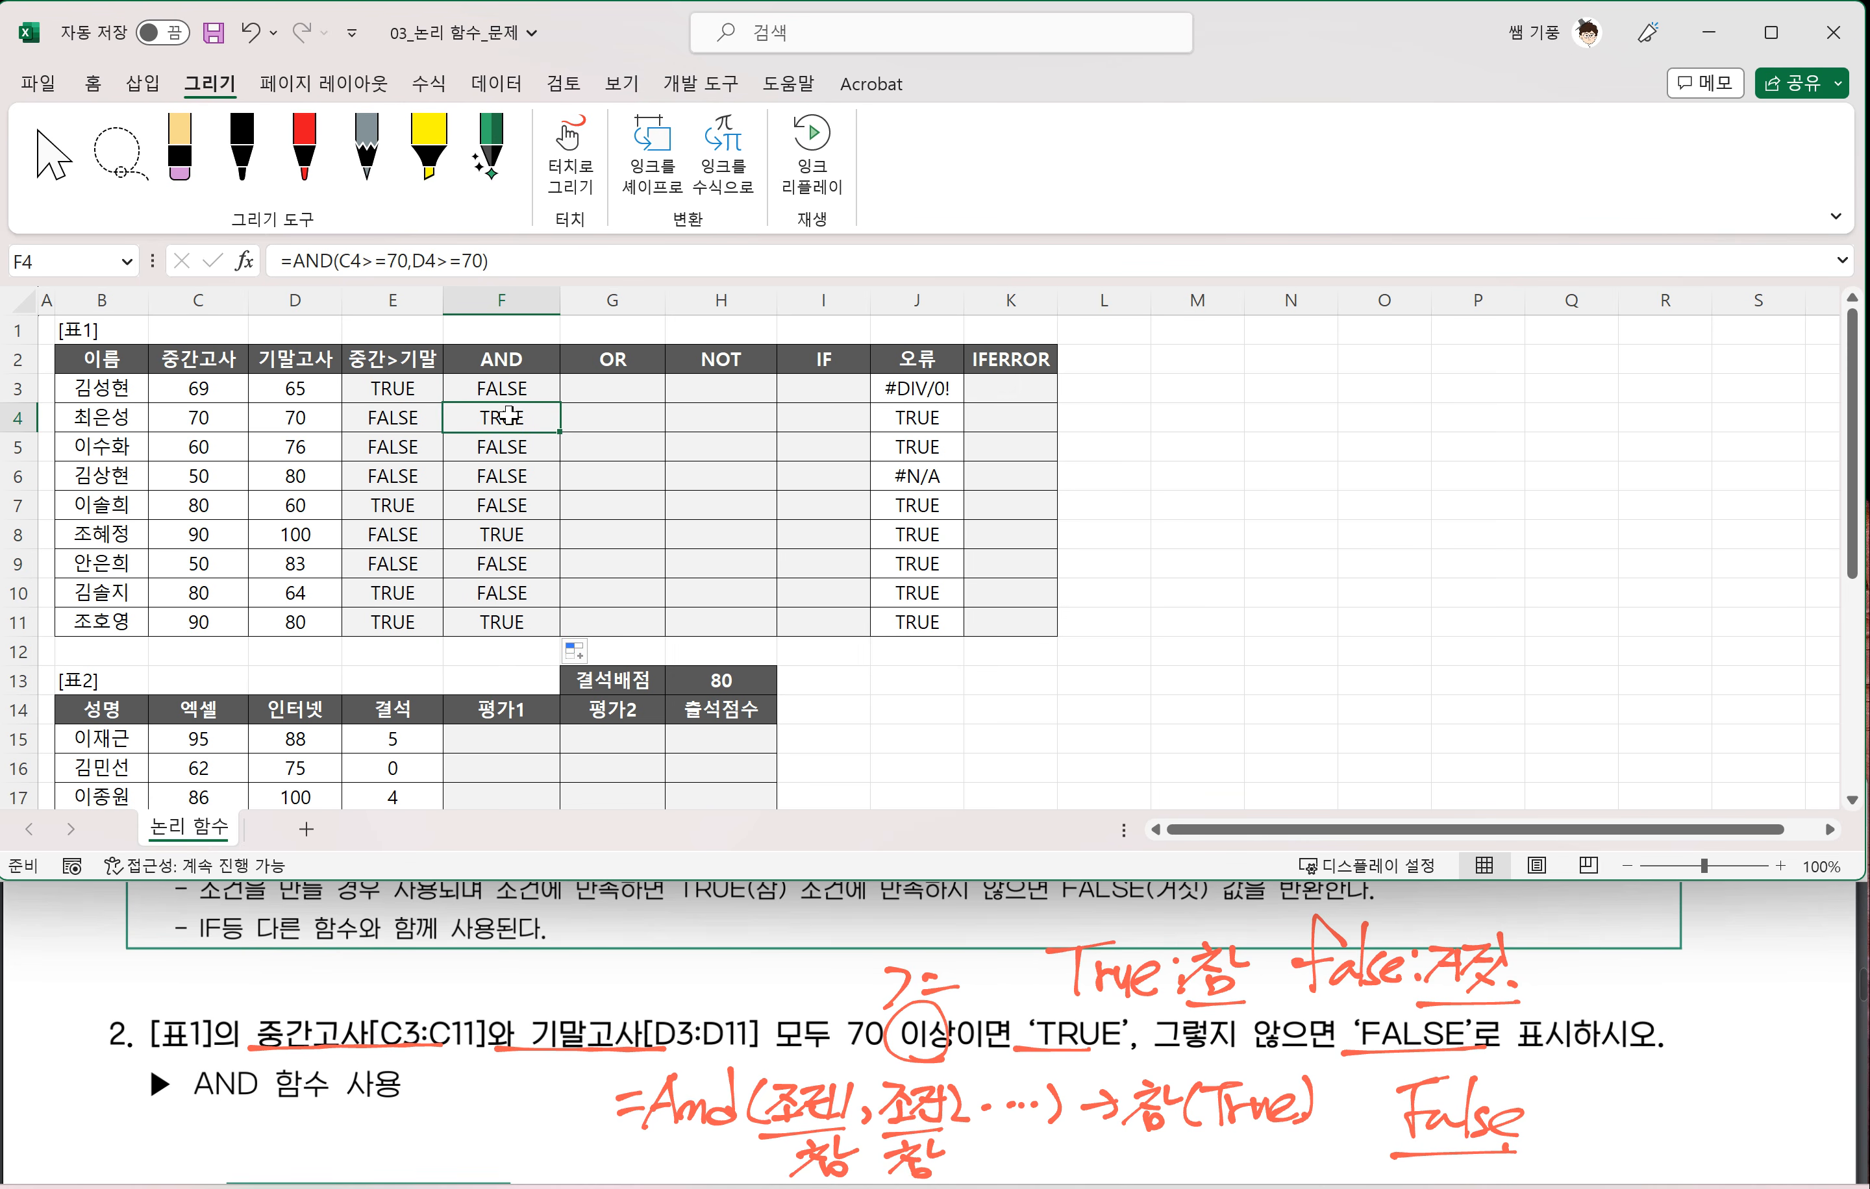
{"action": "left_click", "coordinate": [198, 414]}
{"action": "left_click", "coordinate": [285, 416]}
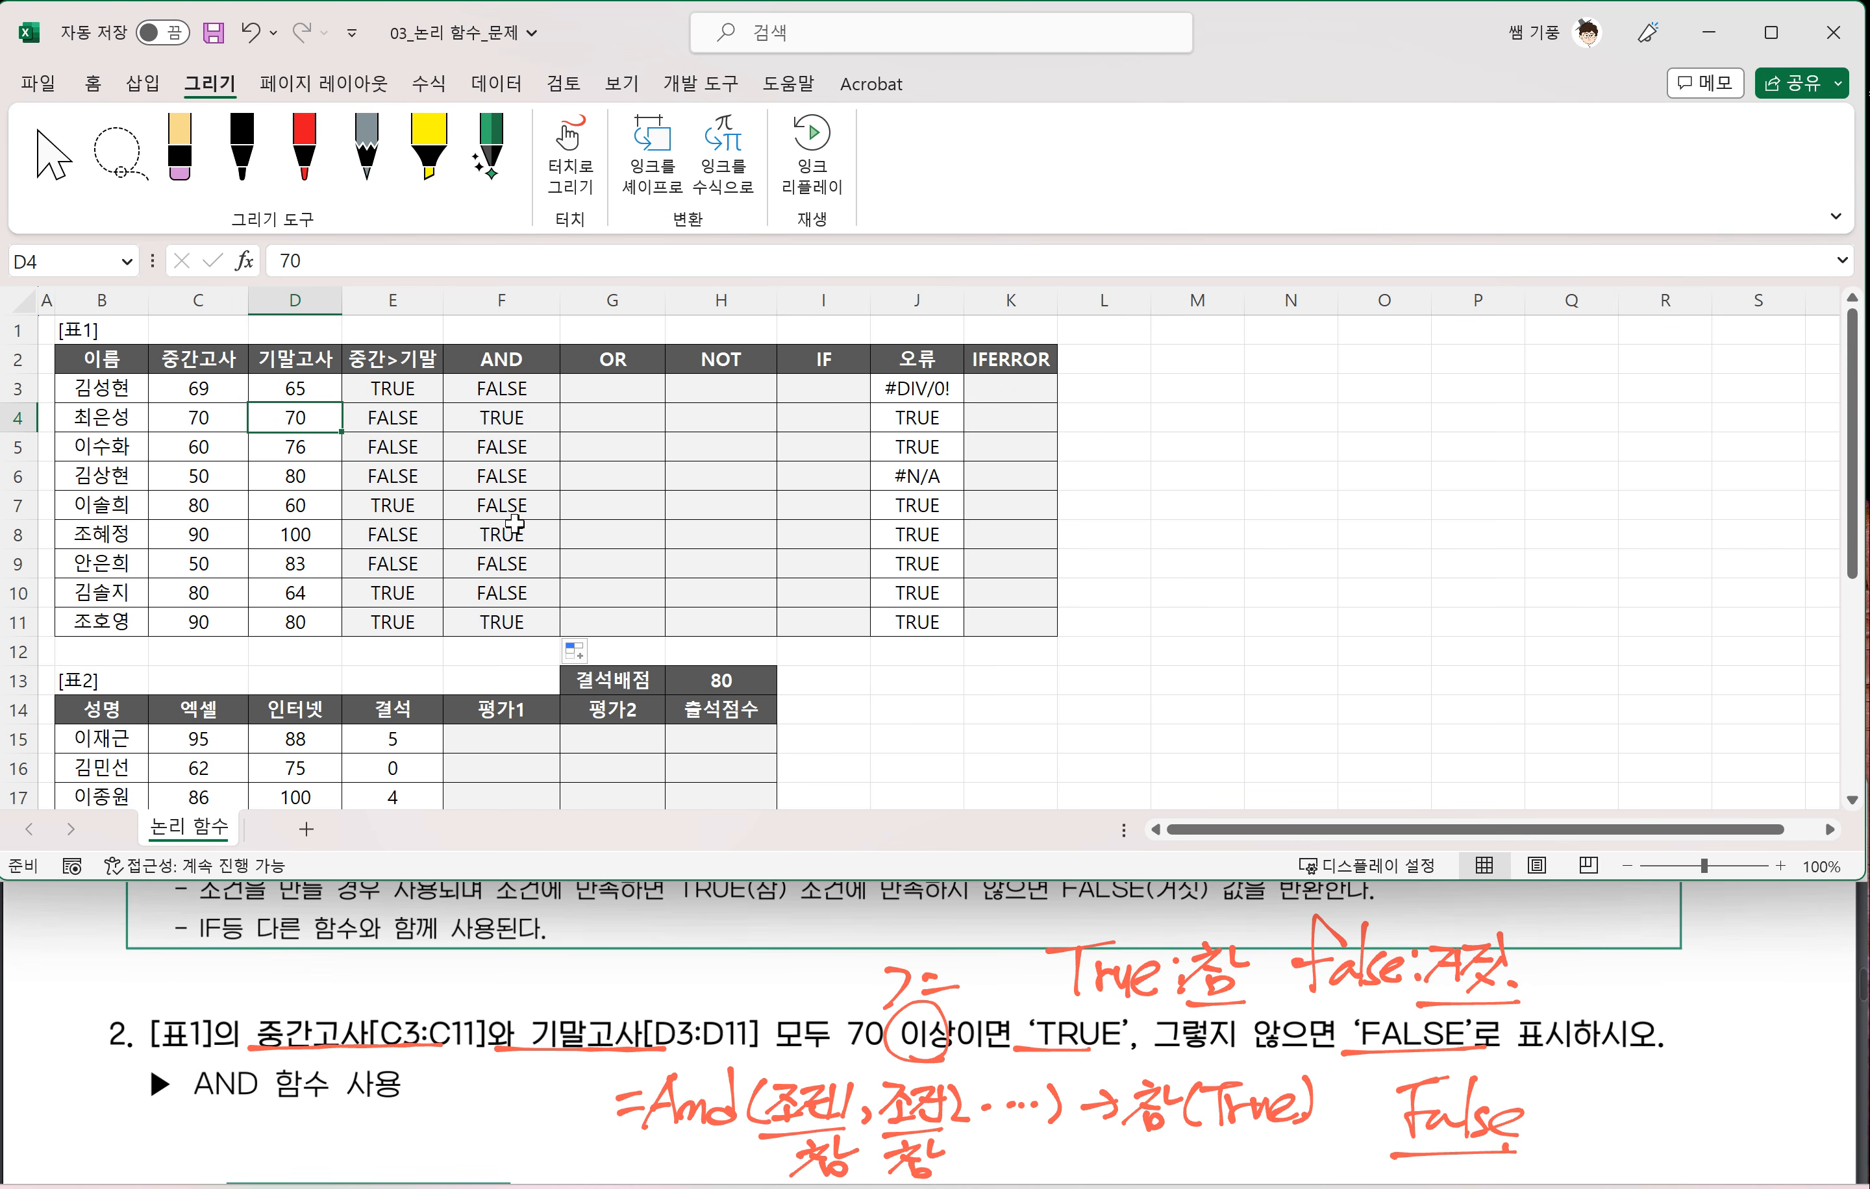
{"action": "left_click", "coordinate": [511, 536]}
{"action": "left_click", "coordinate": [189, 533]}
{"action": "left_click", "coordinate": [295, 541]}
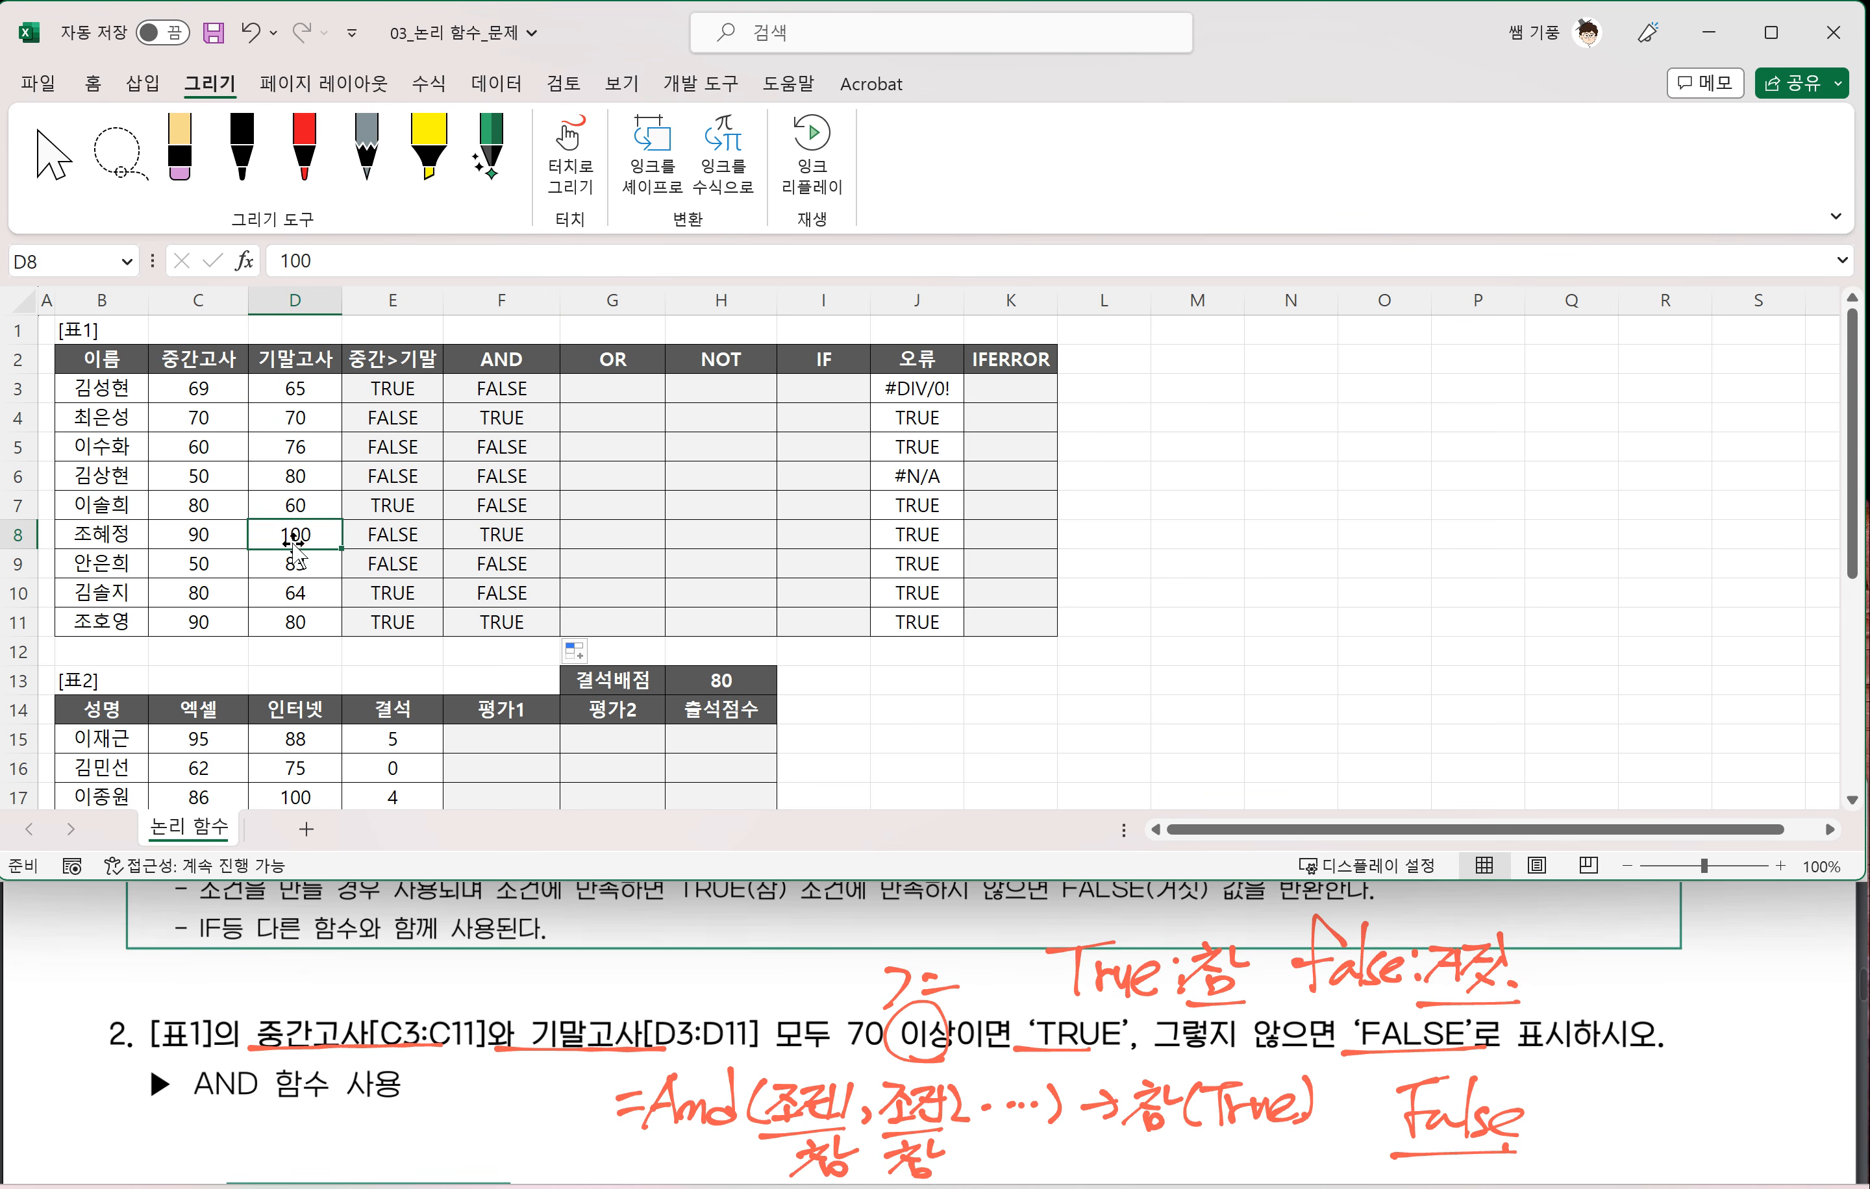
{"action": "left_click", "coordinate": [503, 625]}
{"action": "left_click", "coordinate": [210, 620]}
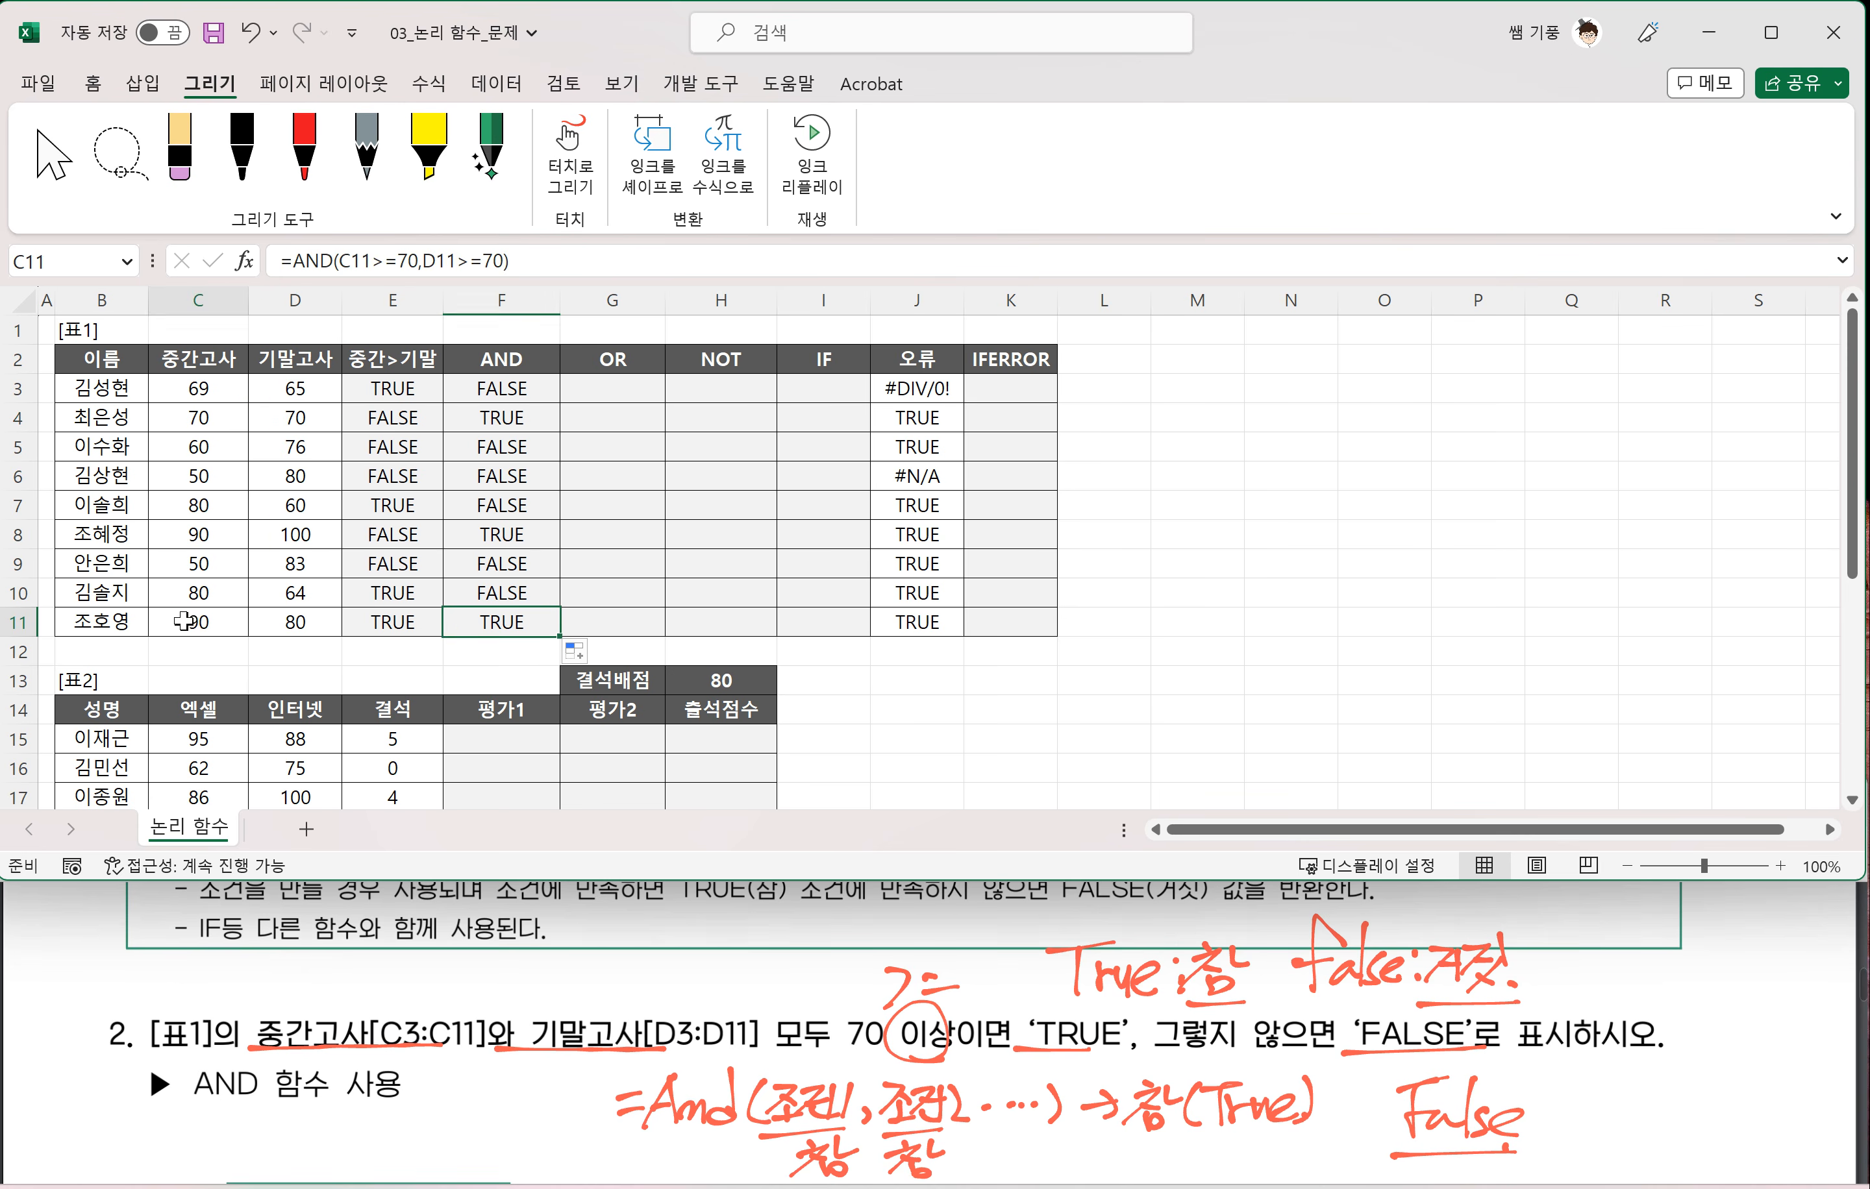
{"action": "left_click", "coordinate": [295, 621]}
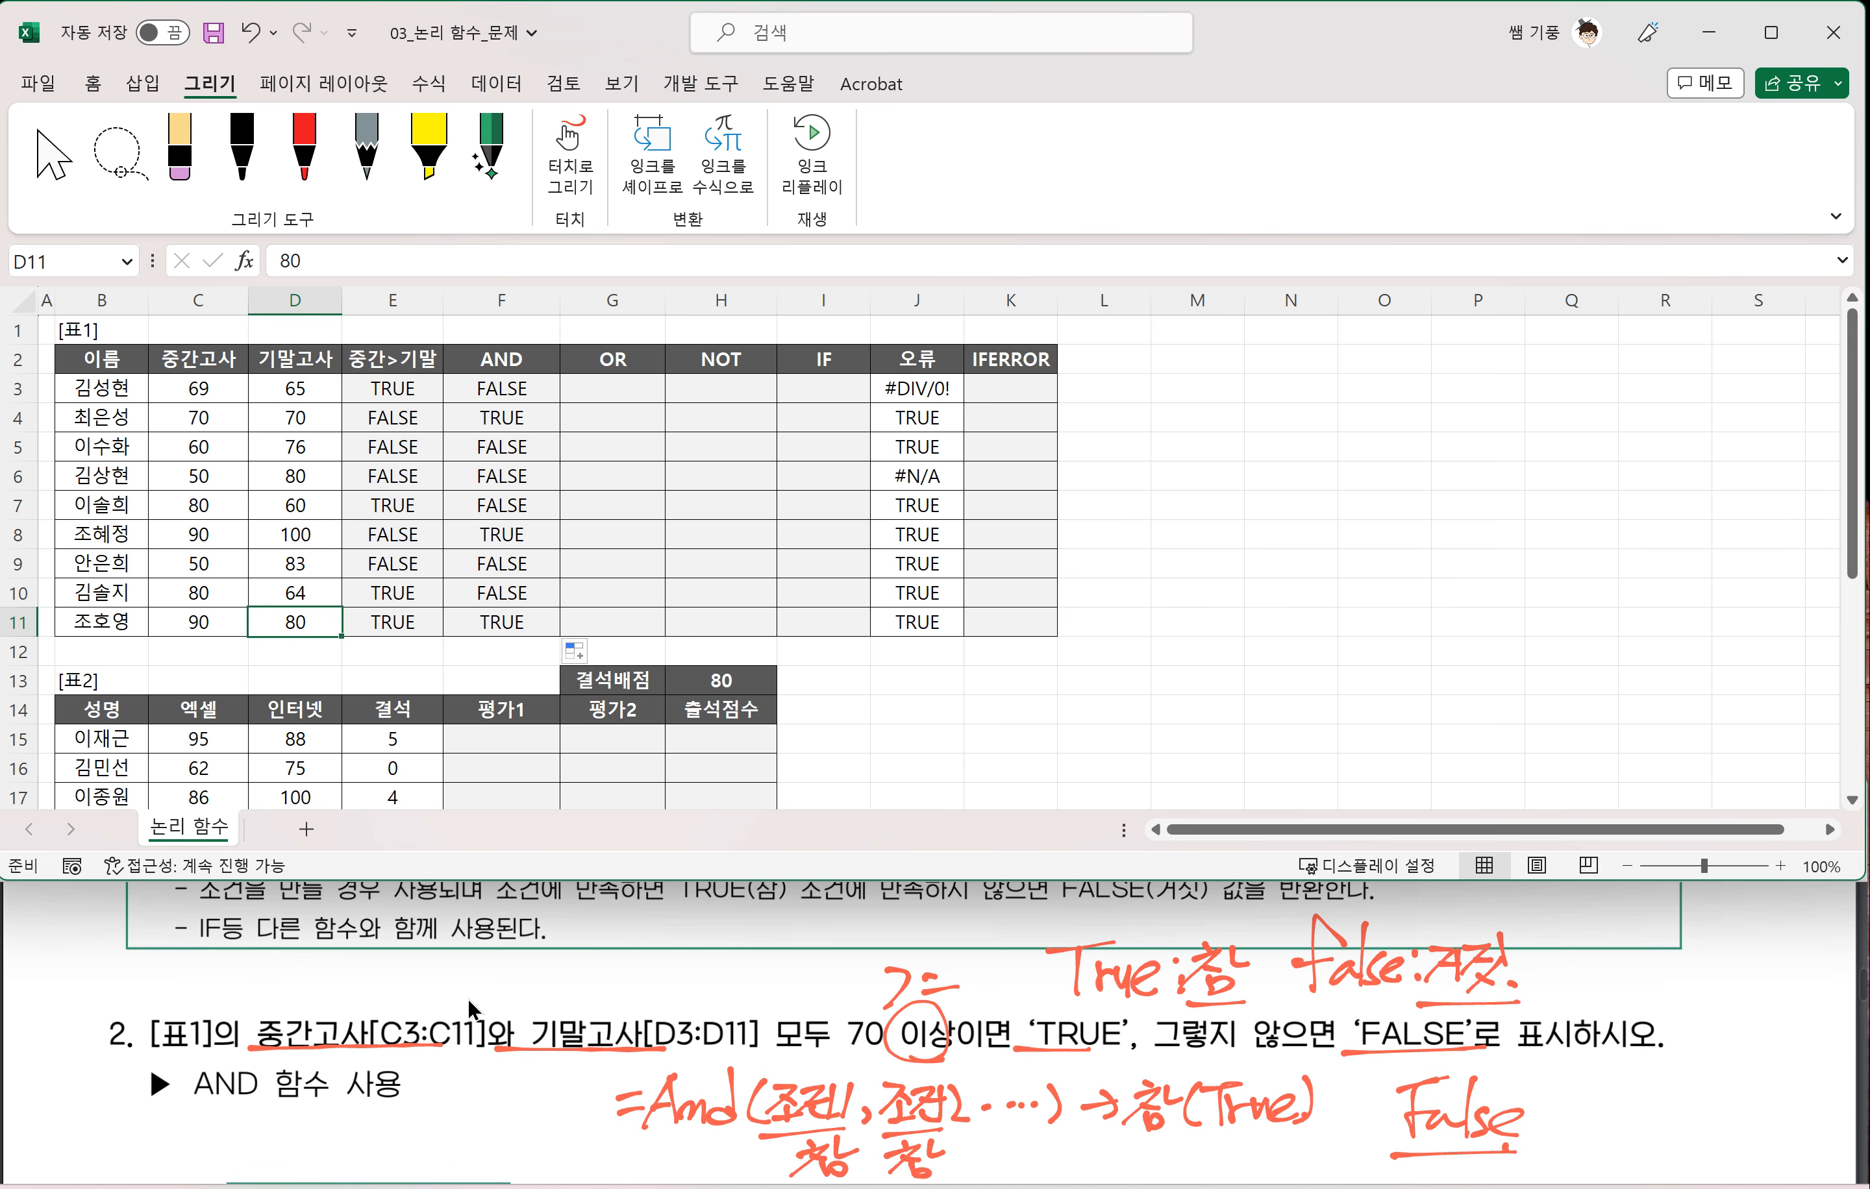
- Underline TRUE(참) and 'TRUE'로 표시 in question 3 of the PDF
{"action": "scroll", "coordinate": [469, 1003], "scroll_direction": "down", "scroll_amount": 3}
{"action": "scroll", "coordinate": [472, 1013], "scroll_direction": "down", "scroll_amount": 6}
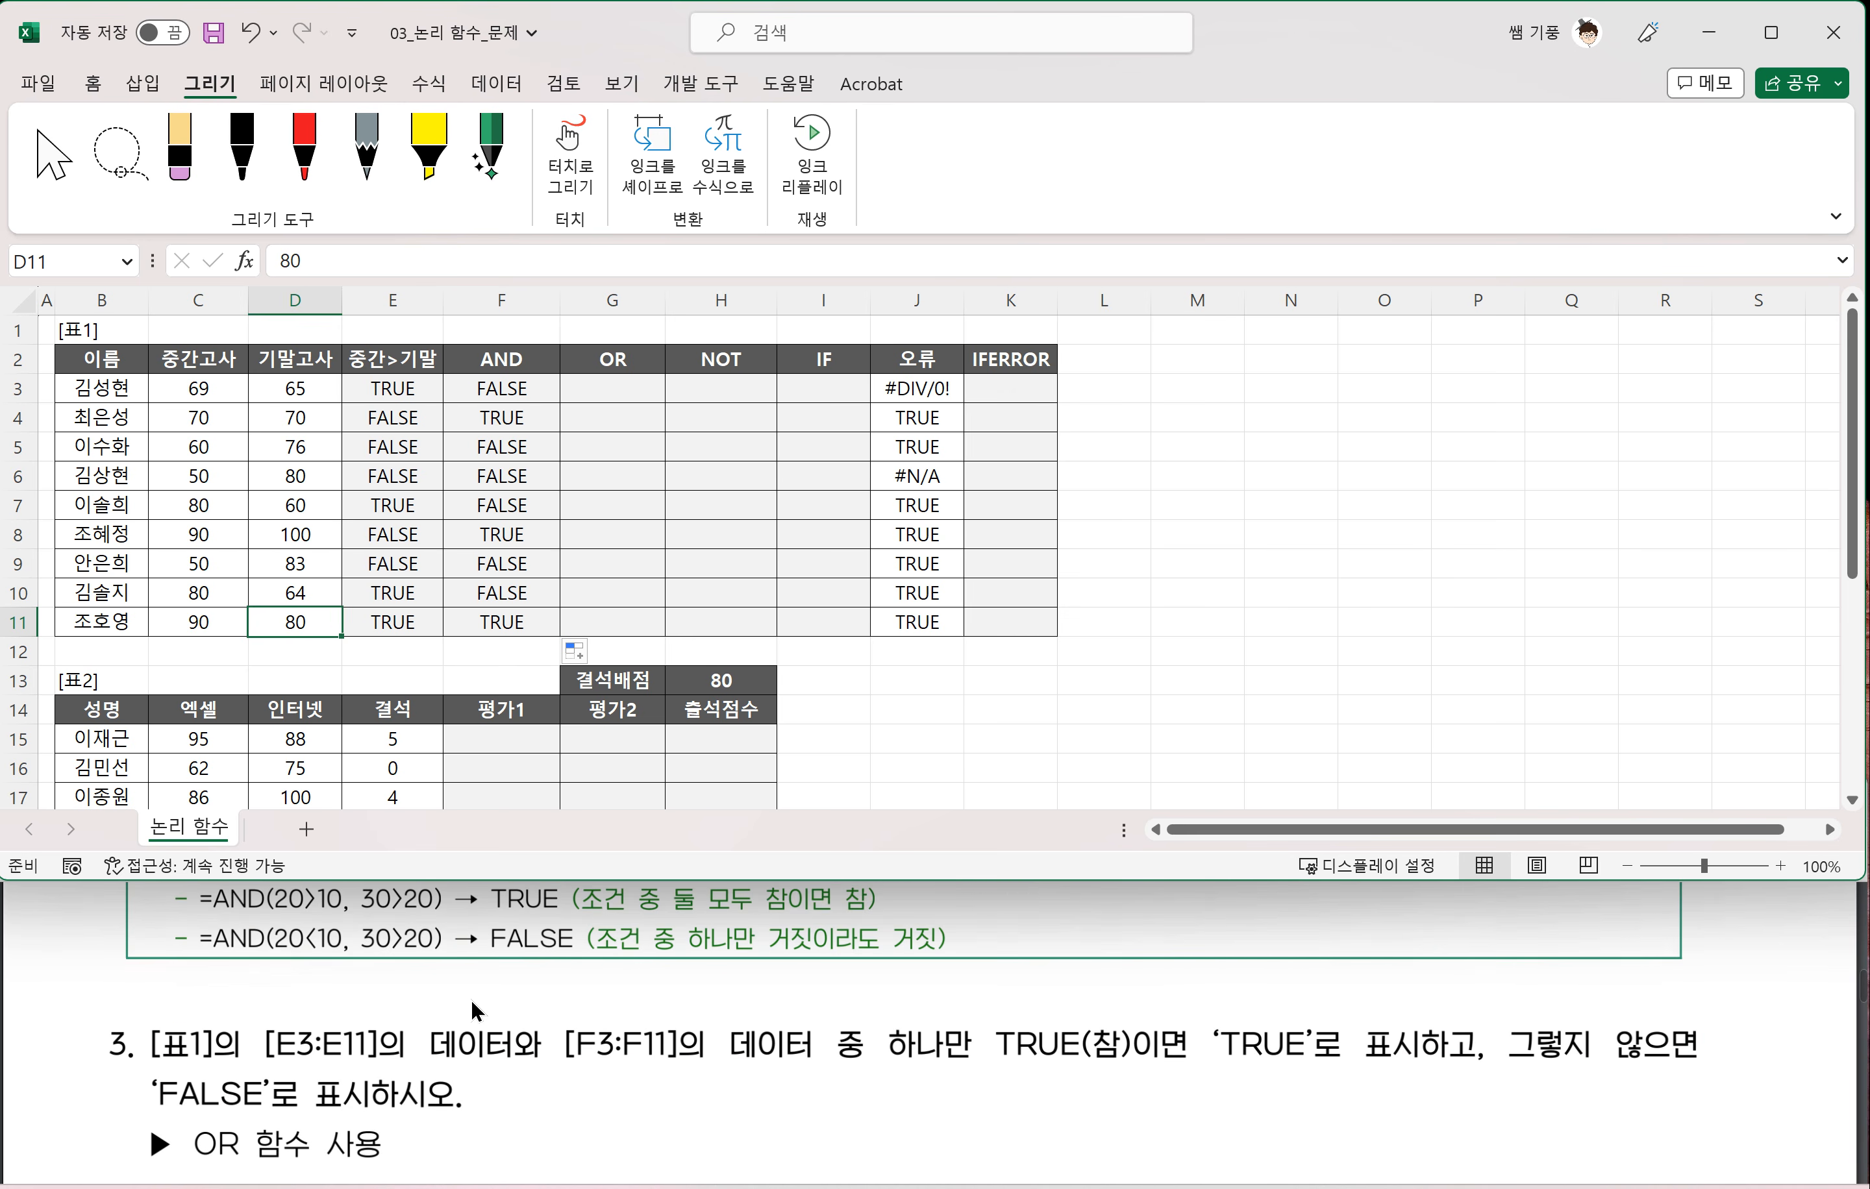
{"action": "scroll", "coordinate": [375, 1047], "scroll_direction": "down", "scroll_amount": 3}
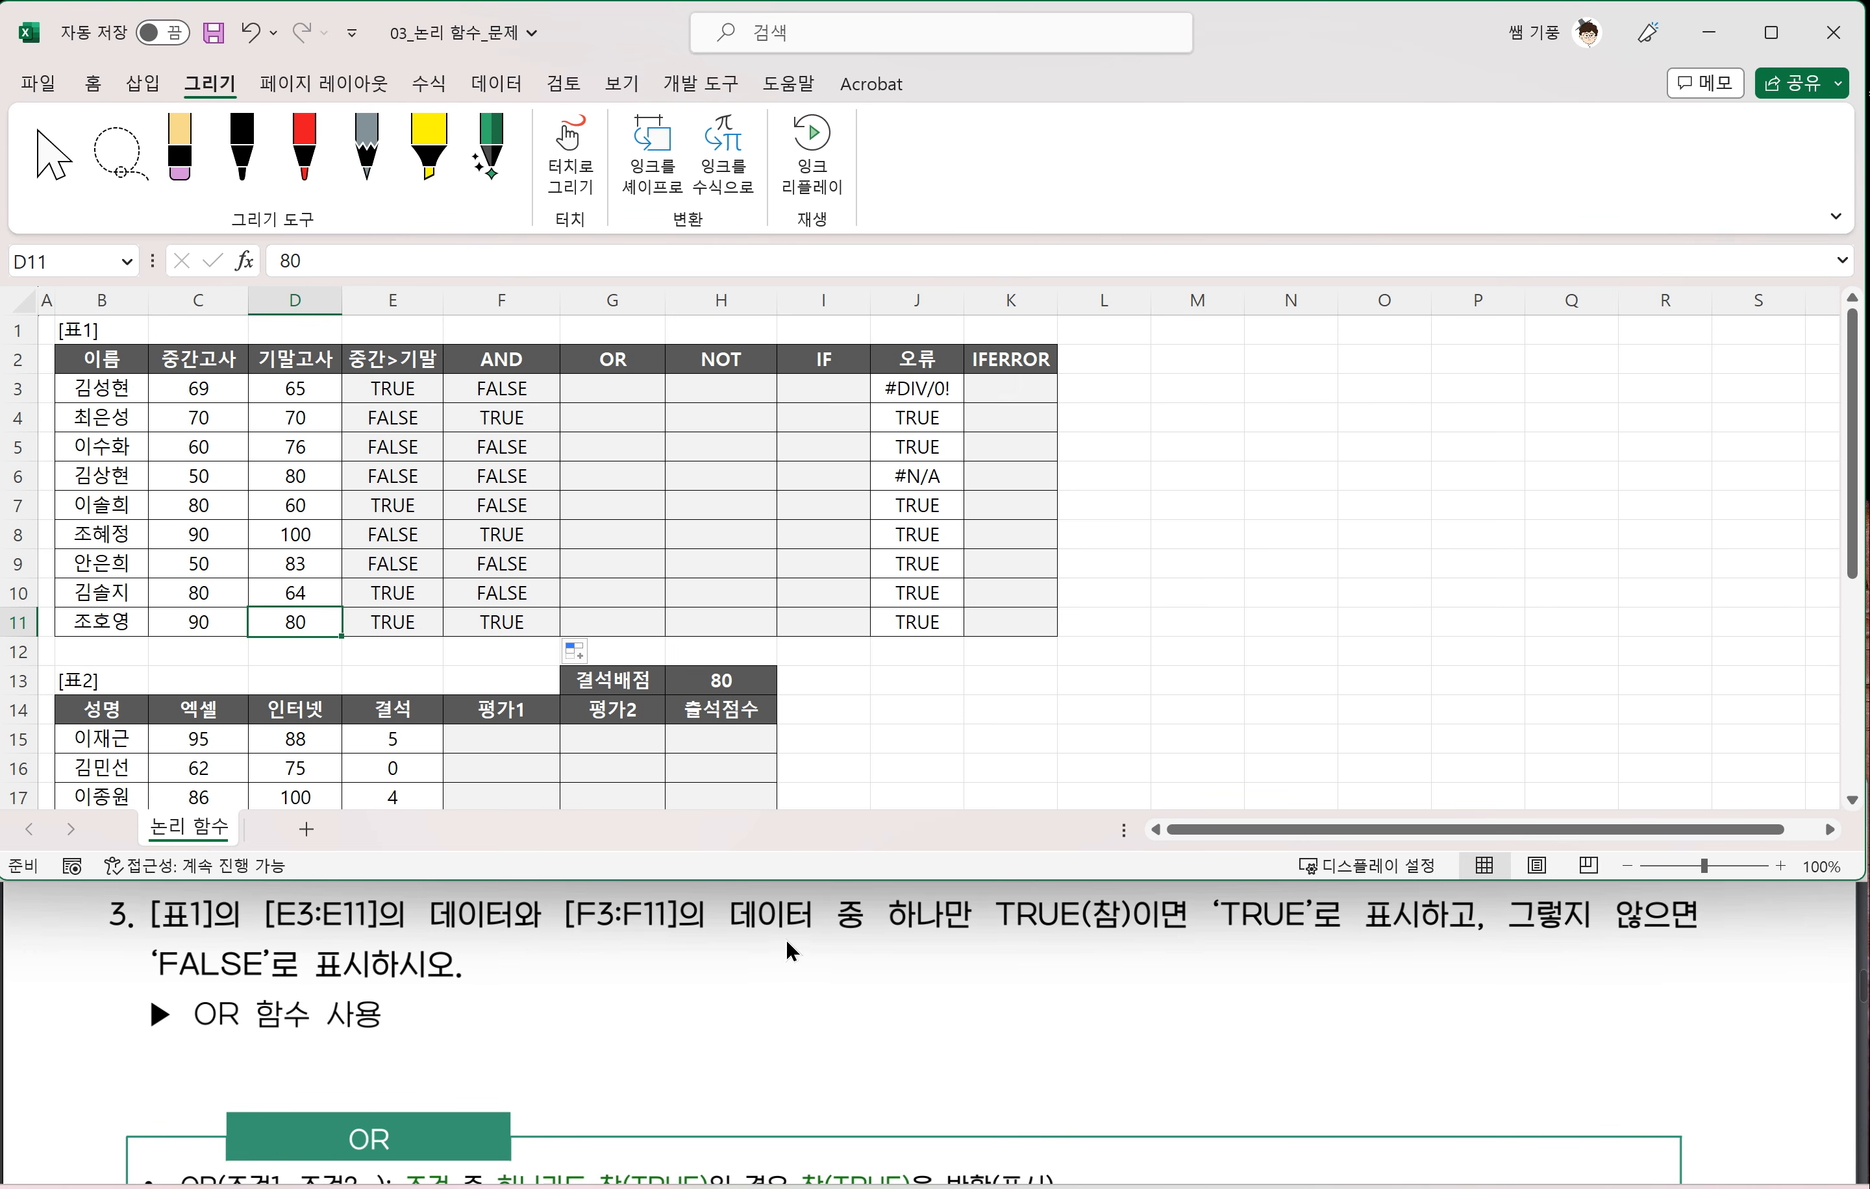
{"action": "left_click", "coordinate": [976, 934]}
{"action": "left_click_drag", "start_coordinate": [976, 934], "coordinate": [1329, 940]}
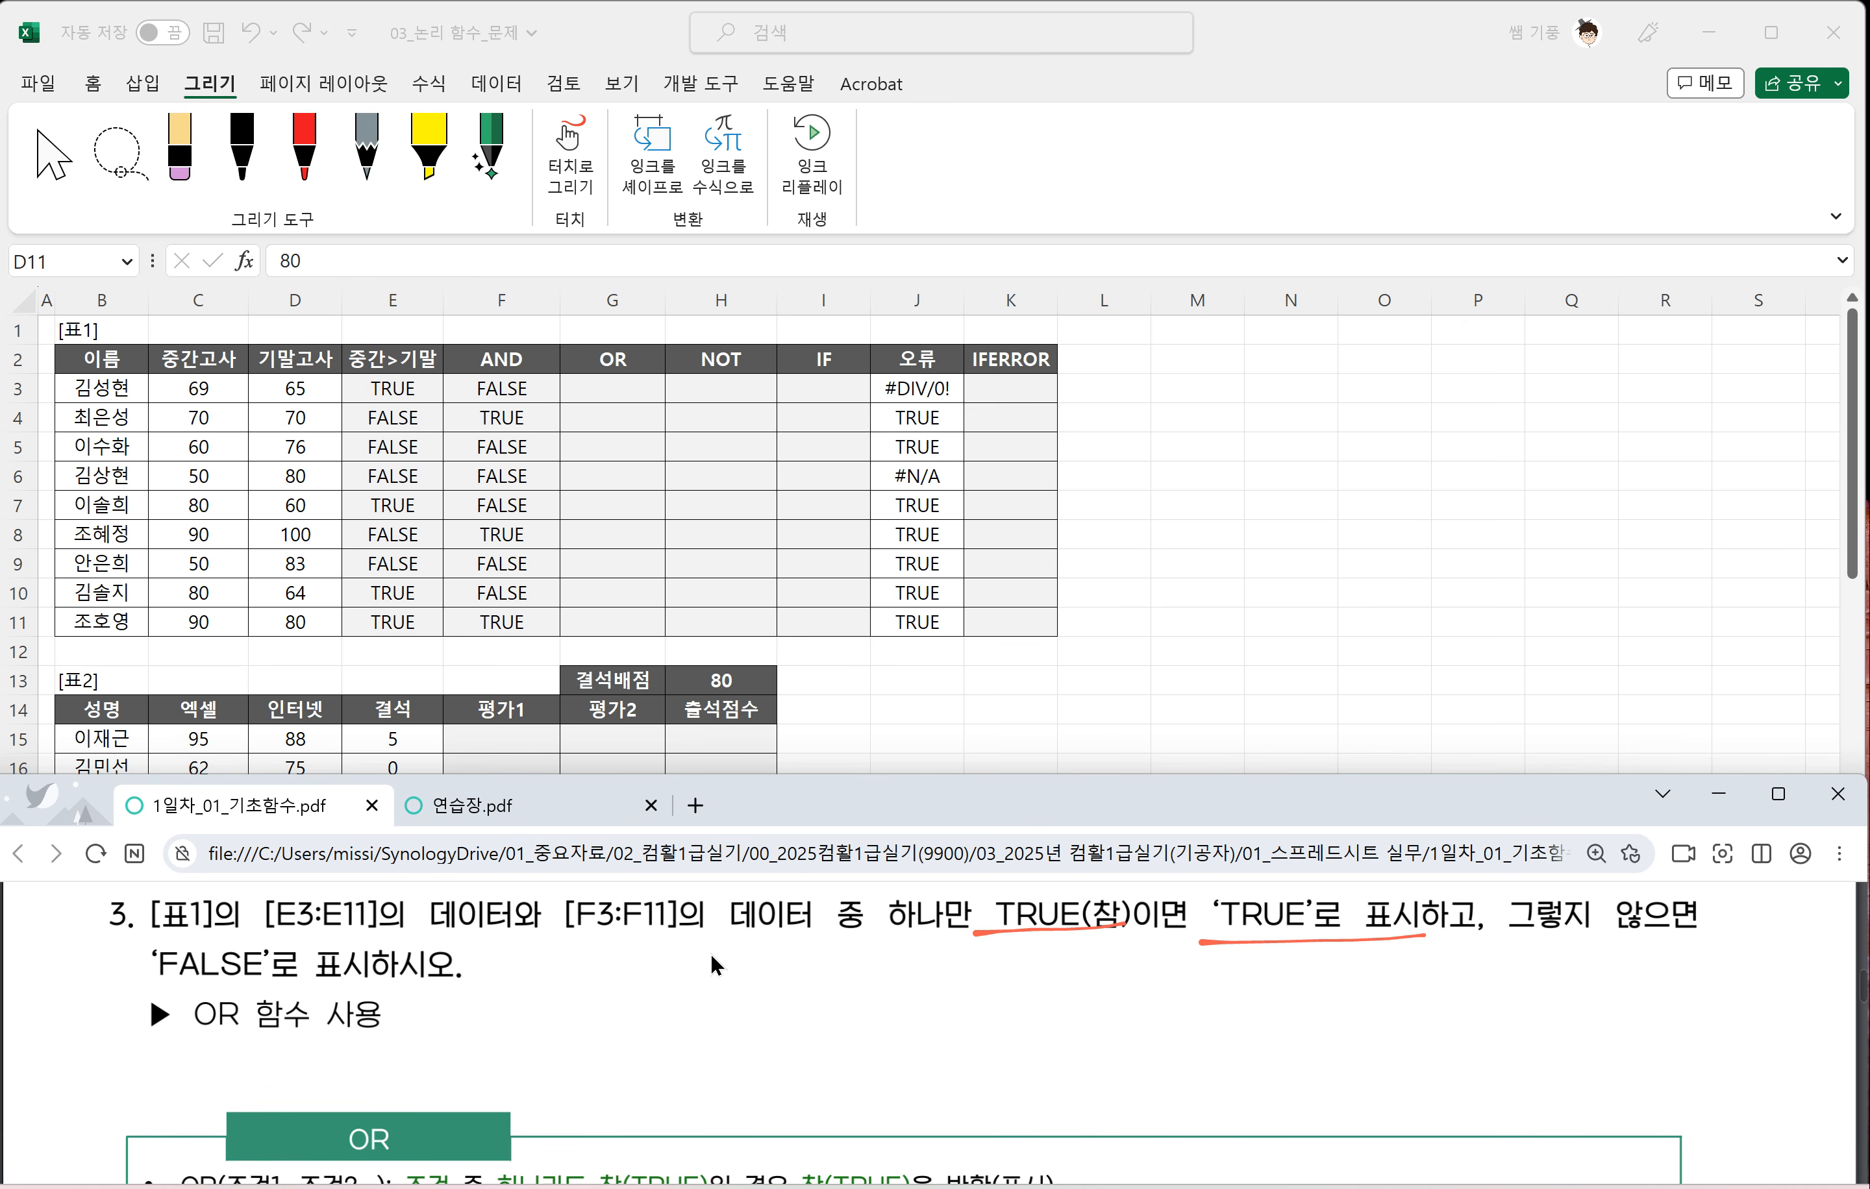
- Handwrite the OR syntax =or(조건1, 조건2 ....) below question 3 and underline 조건1
{"action": "left_click_drag", "start_coordinate": [790, 993], "coordinate": [817, 988]}
{"action": "mouse_move", "coordinate": [797, 1009]}
{"action": "left_mouse_down"}
{"action": "mouse_move", "coordinate": [842, 990]}
{"action": "mouse_move", "coordinate": [928, 1015]}
{"action": "left_mouse_up"}
{"action": "mouse_move", "coordinate": [916, 974]}
{"action": "left_mouse_down"}
{"action": "mouse_move", "coordinate": [954, 991]}
{"action": "mouse_move", "coordinate": [928, 1015]}
{"action": "left_mouse_up"}
{"action": "left_click_drag", "start_coordinate": [957, 973], "coordinate": [987, 1010]}
{"action": "mouse_move", "coordinate": [1003, 969]}
{"action": "left_mouse_down"}
{"action": "mouse_move", "coordinate": [996, 1007]}
{"action": "mouse_move", "coordinate": [1015, 1013]}
{"action": "mouse_move", "coordinate": [1064, 968]}
{"action": "left_mouse_up"}
{"action": "left_click_drag", "start_coordinate": [1061, 973], "coordinate": [1037, 1001]}
{"action": "left_click_drag", "start_coordinate": [1055, 983], "coordinate": [1084, 998]}
{"action": "mouse_move", "coordinate": [1071, 974]}
{"action": "left_mouse_down"}
{"action": "mouse_move", "coordinate": [1076, 998]}
{"action": "mouse_move", "coordinate": [1096, 982]}
{"action": "left_mouse_up"}
{"action": "left_click_drag", "start_coordinate": [1103, 970], "coordinate": [1104, 1010]}
{"action": "left_click_drag", "start_coordinate": [1107, 971], "coordinate": [1124, 1009]}
{"action": "left_click_drag", "start_coordinate": [1225, 961], "coordinate": [1228, 1018]}
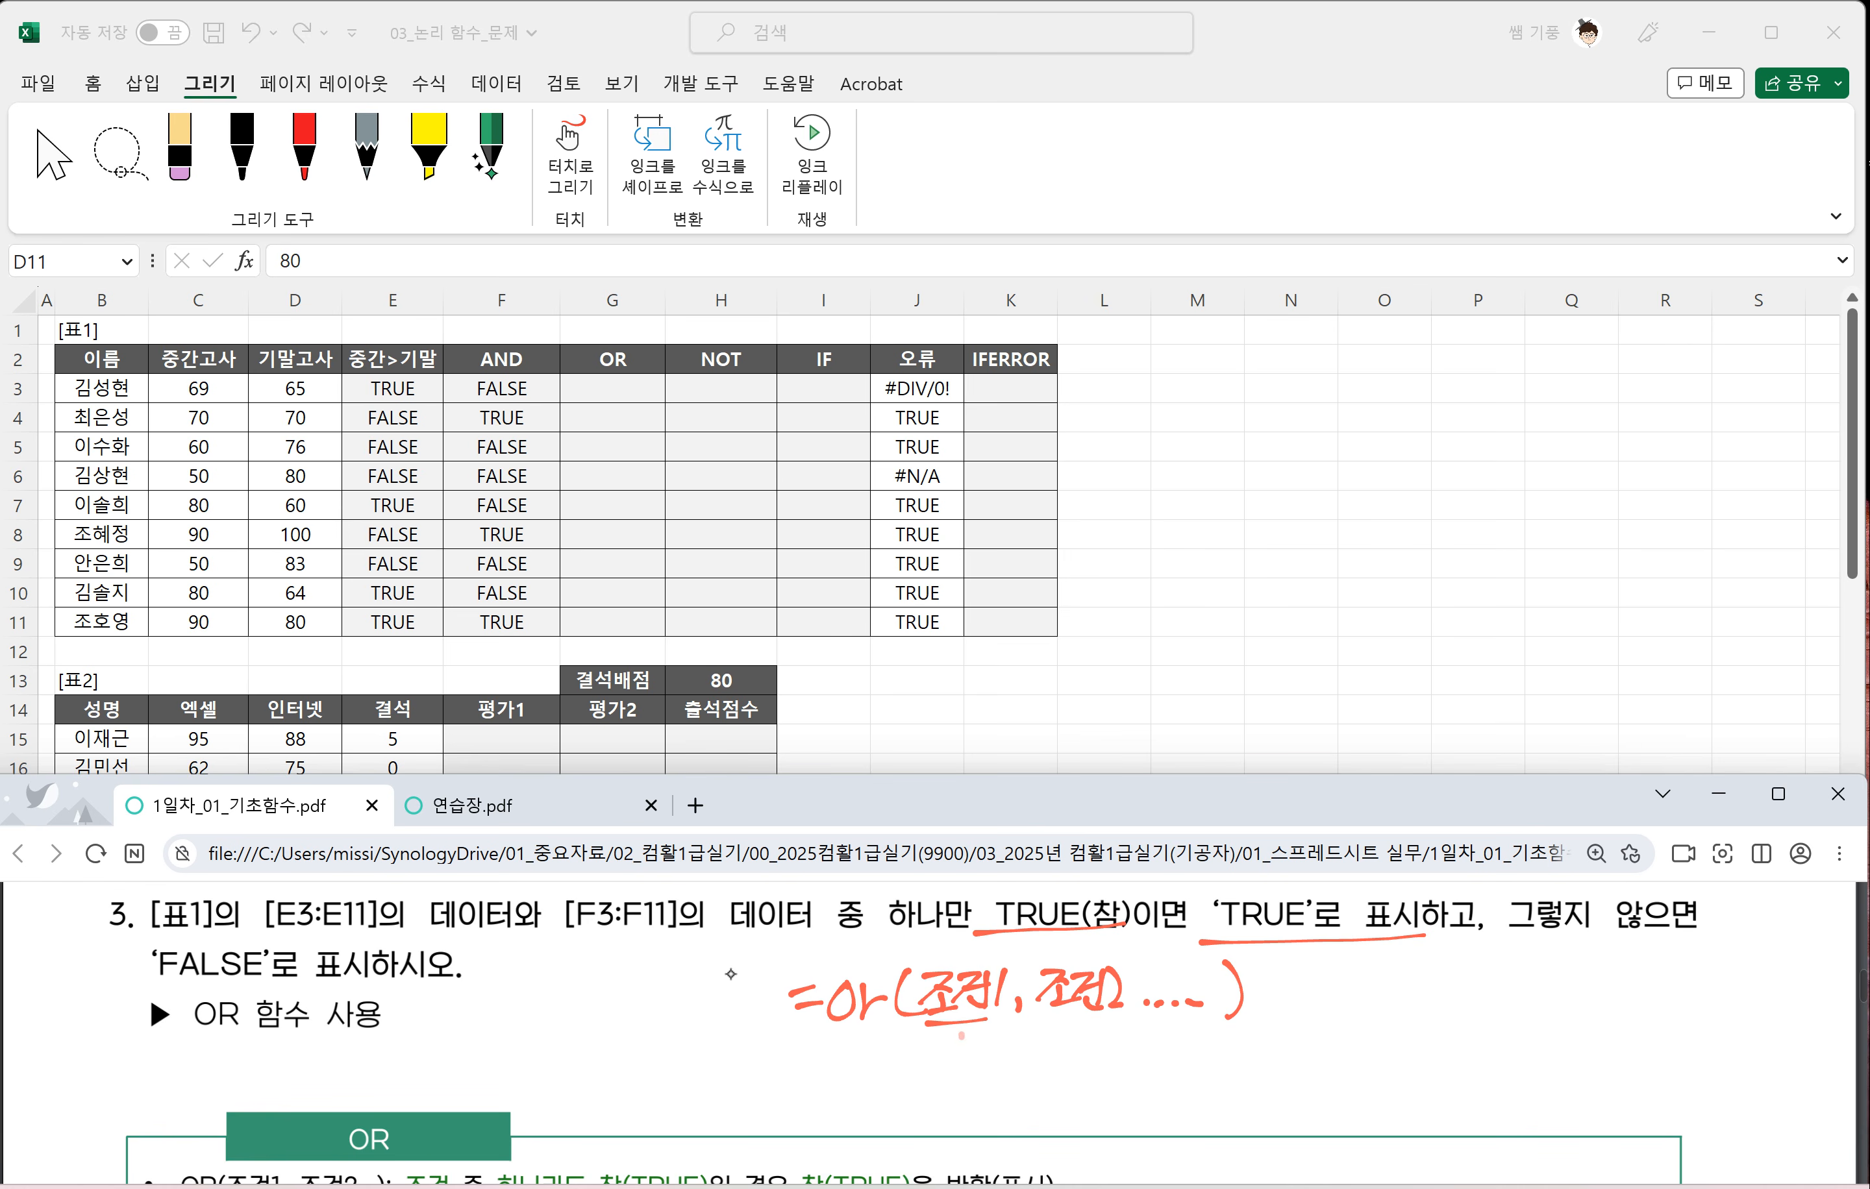
- Handwrite 참 beneath 조건1 in the OR syntax
{"action": "left_click_drag", "start_coordinate": [961, 1034], "coordinate": [976, 1036]}
{"action": "mouse_move", "coordinate": [973, 1039]}
{"action": "left_mouse_down"}
{"action": "mouse_move", "coordinate": [931, 1078]}
{"action": "mouse_move", "coordinate": [971, 1061]}
{"action": "left_mouse_up"}
{"action": "left_click_drag", "start_coordinate": [983, 1036], "coordinate": [987, 1061]}
{"action": "left_click_drag", "start_coordinate": [987, 1049], "coordinate": [965, 1085]}
{"action": "left_click_drag", "start_coordinate": [965, 1070], "coordinate": [982, 1088]}
- Handwrite an arrow and "참(True)" after the OR syntax
{"action": "mouse_move", "coordinate": [1261, 984]}
{"action": "left_mouse_down"}
{"action": "mouse_move", "coordinate": [1297, 991]}
{"action": "mouse_move", "coordinate": [1335, 966]}
{"action": "left_mouse_up"}
{"action": "mouse_move", "coordinate": [1327, 970]}
{"action": "left_mouse_down"}
{"action": "mouse_move", "coordinate": [1297, 999]}
{"action": "mouse_move", "coordinate": [1334, 988]}
{"action": "left_mouse_up"}
{"action": "left_click_drag", "start_coordinate": [1345, 969], "coordinate": [1335, 1015]}
{"action": "left_click_drag", "start_coordinate": [1335, 1009], "coordinate": [1349, 1021]}
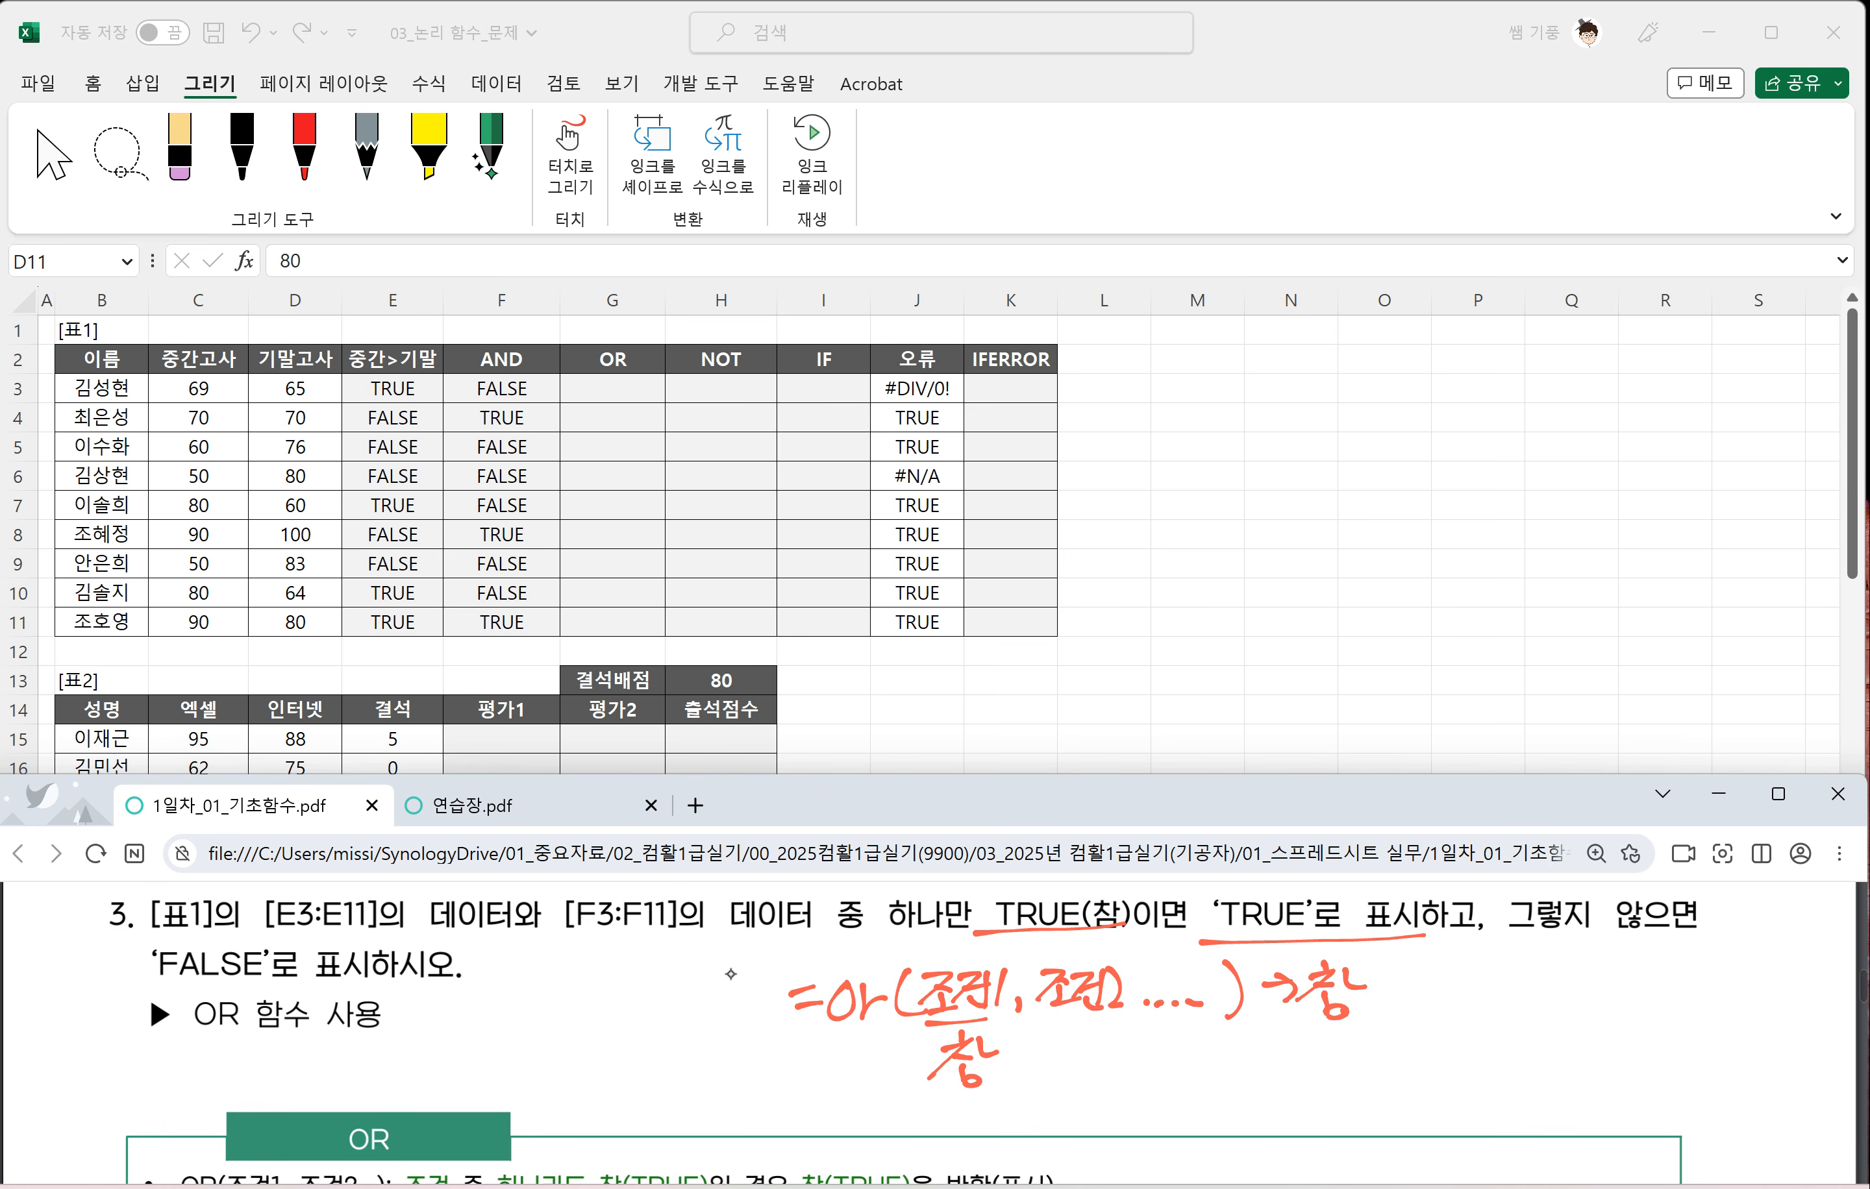
{"action": "mouse_move", "coordinate": [1389, 962]}
{"action": "left_mouse_down"}
{"action": "mouse_move", "coordinate": [1405, 1018]}
{"action": "mouse_move", "coordinate": [1434, 961]}
{"action": "left_mouse_up"}
{"action": "mouse_move", "coordinate": [1406, 960]}
{"action": "left_mouse_down"}
{"action": "mouse_move", "coordinate": [1410, 1032]}
{"action": "mouse_move", "coordinate": [1447, 1004]}
{"action": "left_mouse_up"}
{"action": "mouse_move", "coordinate": [1444, 991]}
{"action": "left_mouse_down"}
{"action": "mouse_move", "coordinate": [1466, 991]}
{"action": "mouse_move", "coordinate": [1466, 1023]}
{"action": "left_mouse_up"}
{"action": "left_click_drag", "start_coordinate": [1475, 1013], "coordinate": [1497, 1028]}
{"action": "left_click_drag", "start_coordinate": [1493, 967], "coordinate": [1496, 1033]}
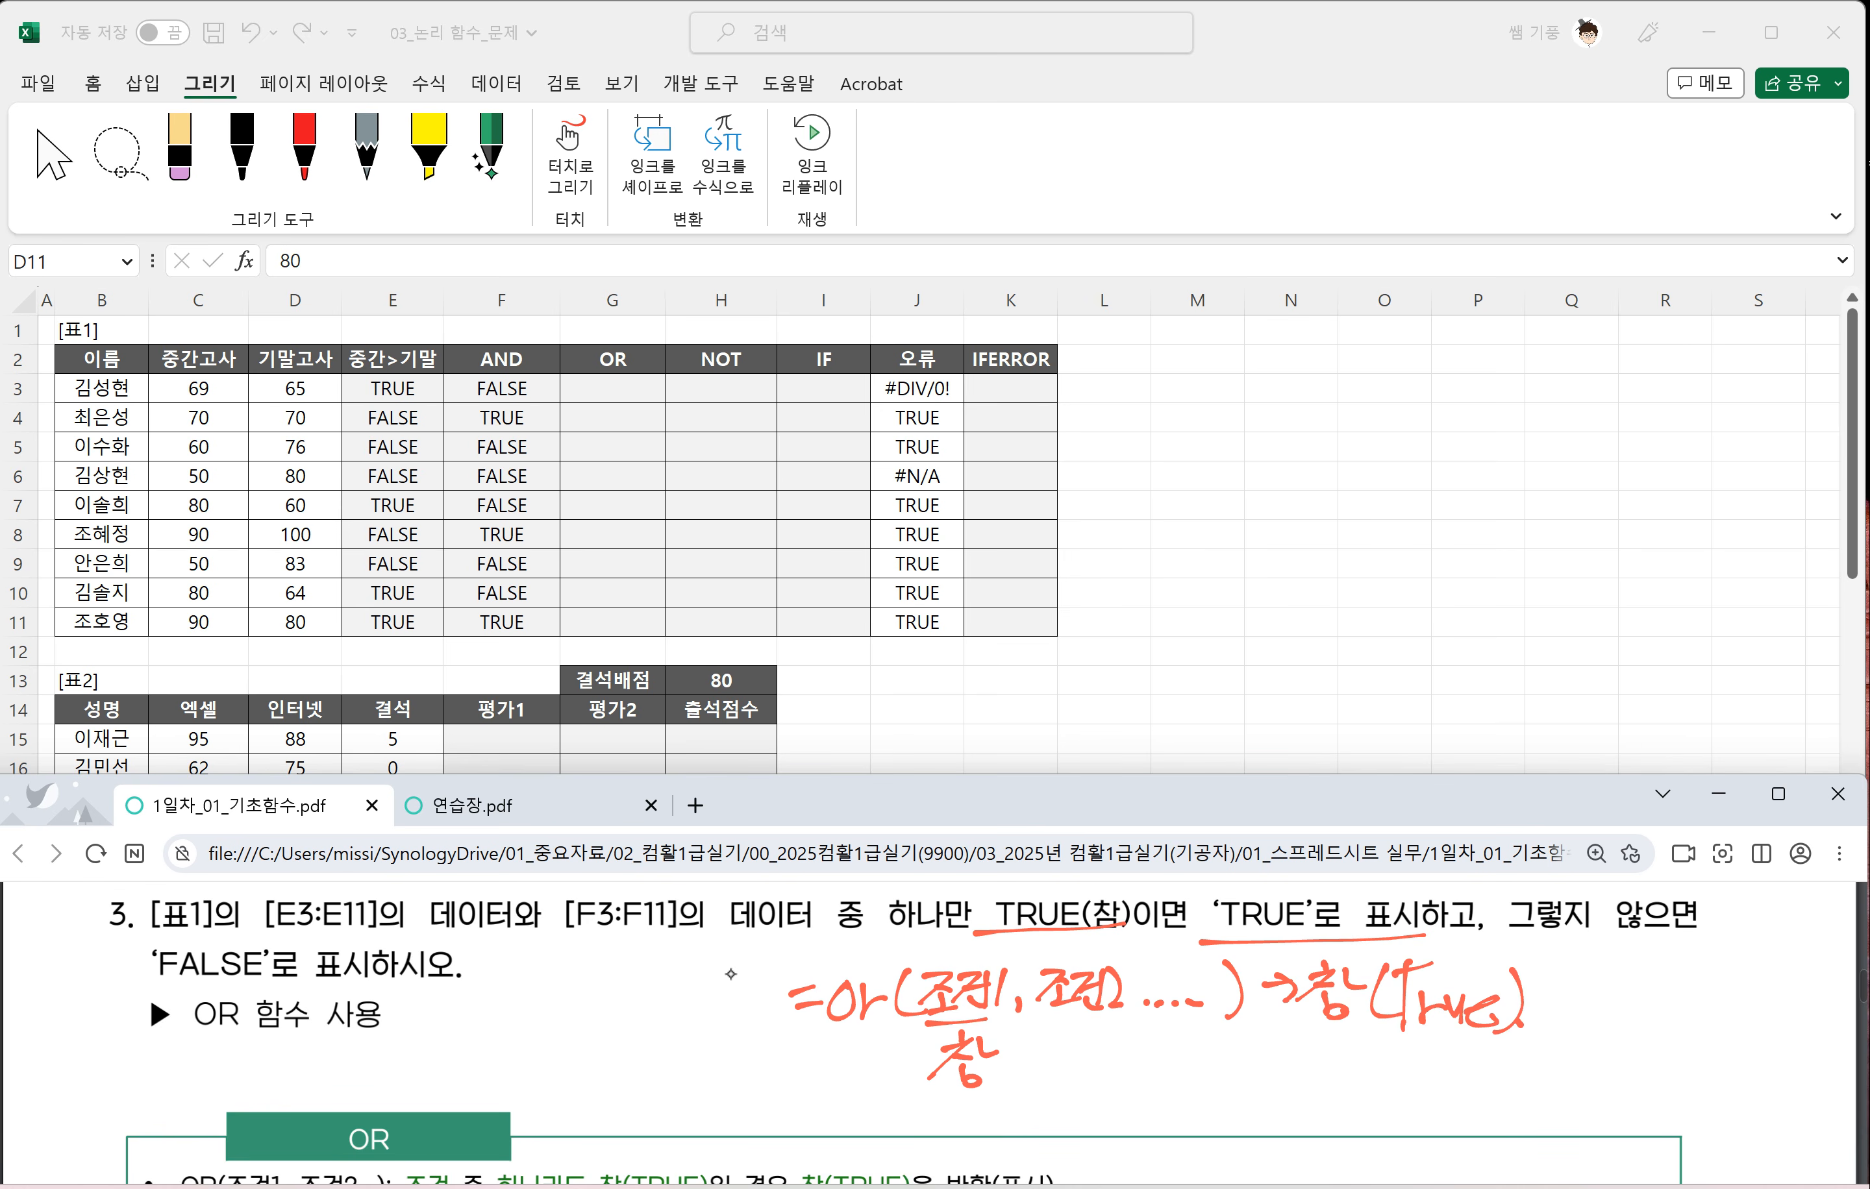
- Enter the formula =OR(E3,F3) in cell G3 of the Excel worksheet
{"action": "left_click", "coordinate": [613, 389]}
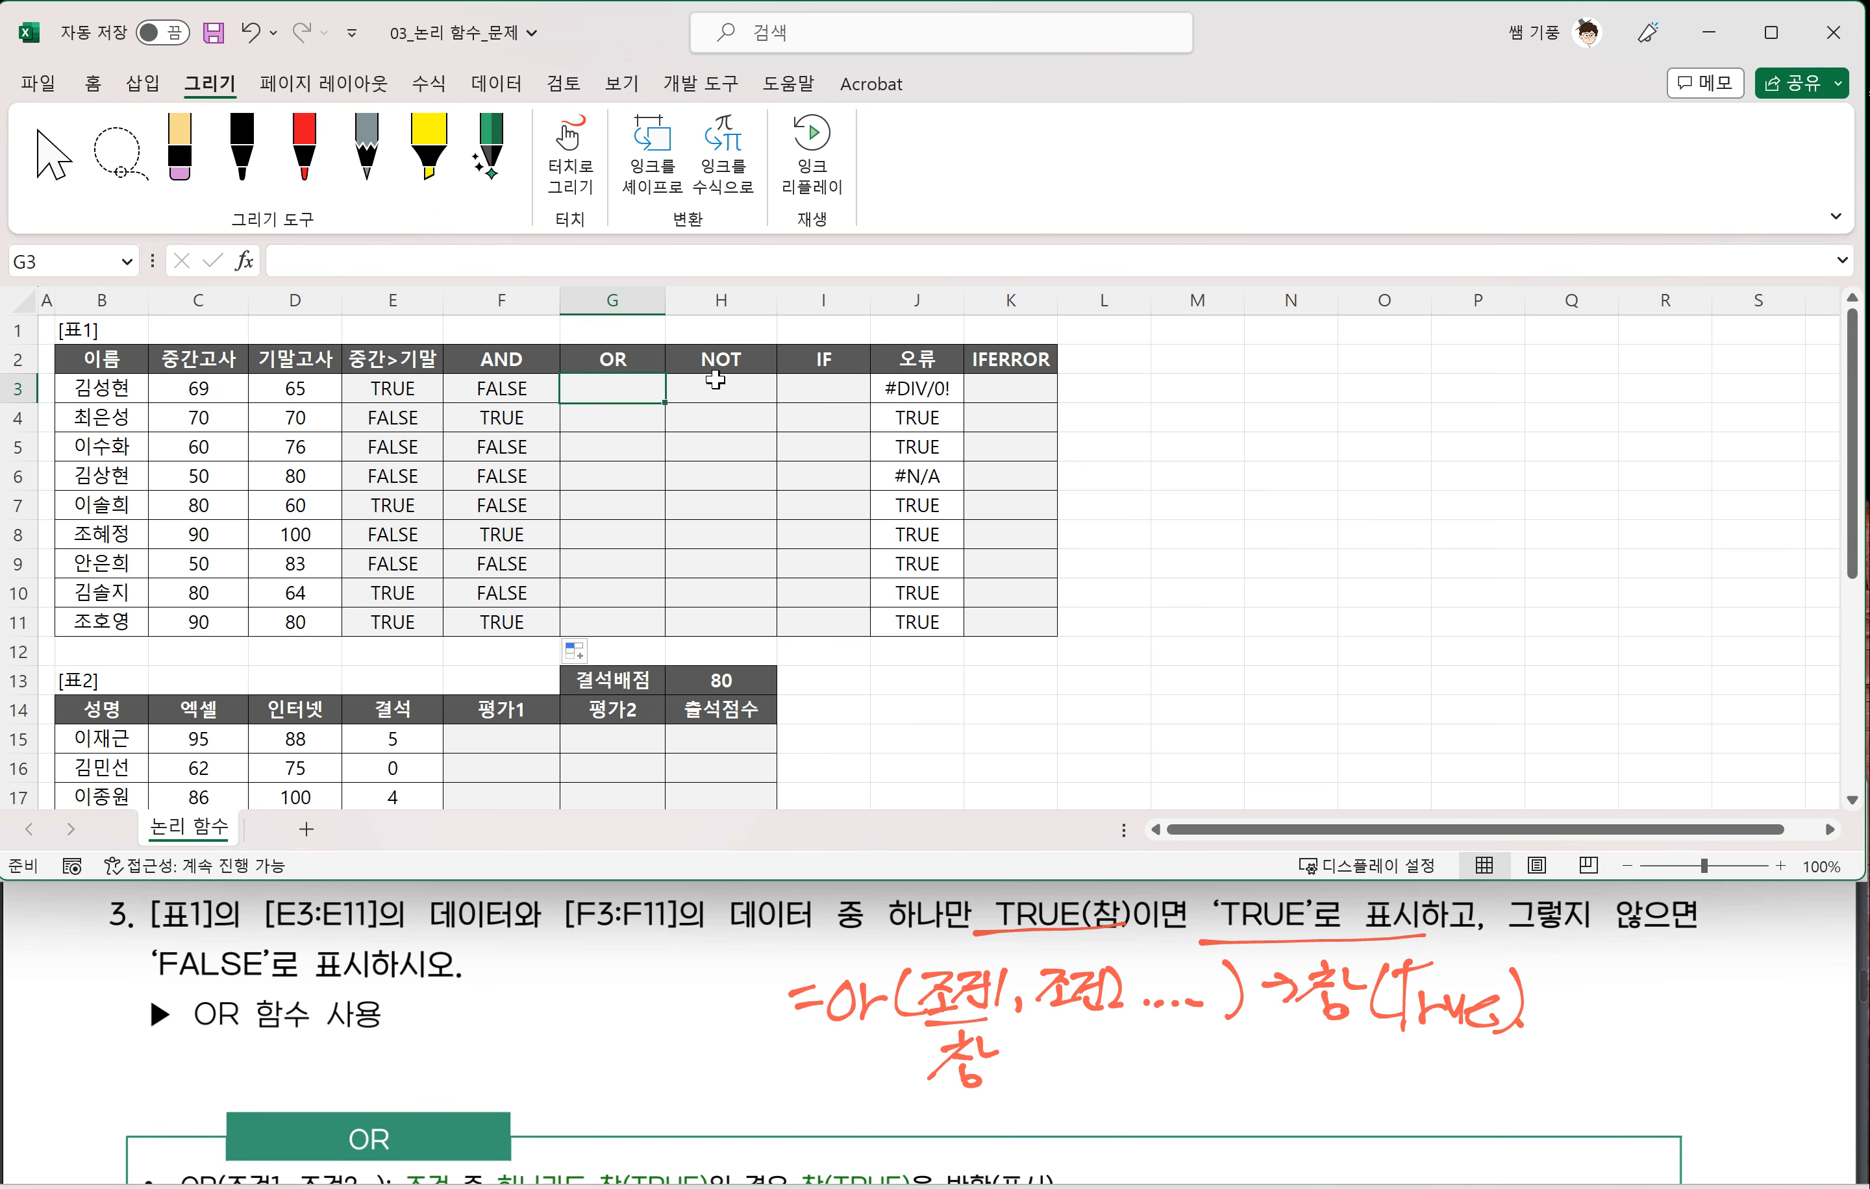
{"action": "type", "text": "="}
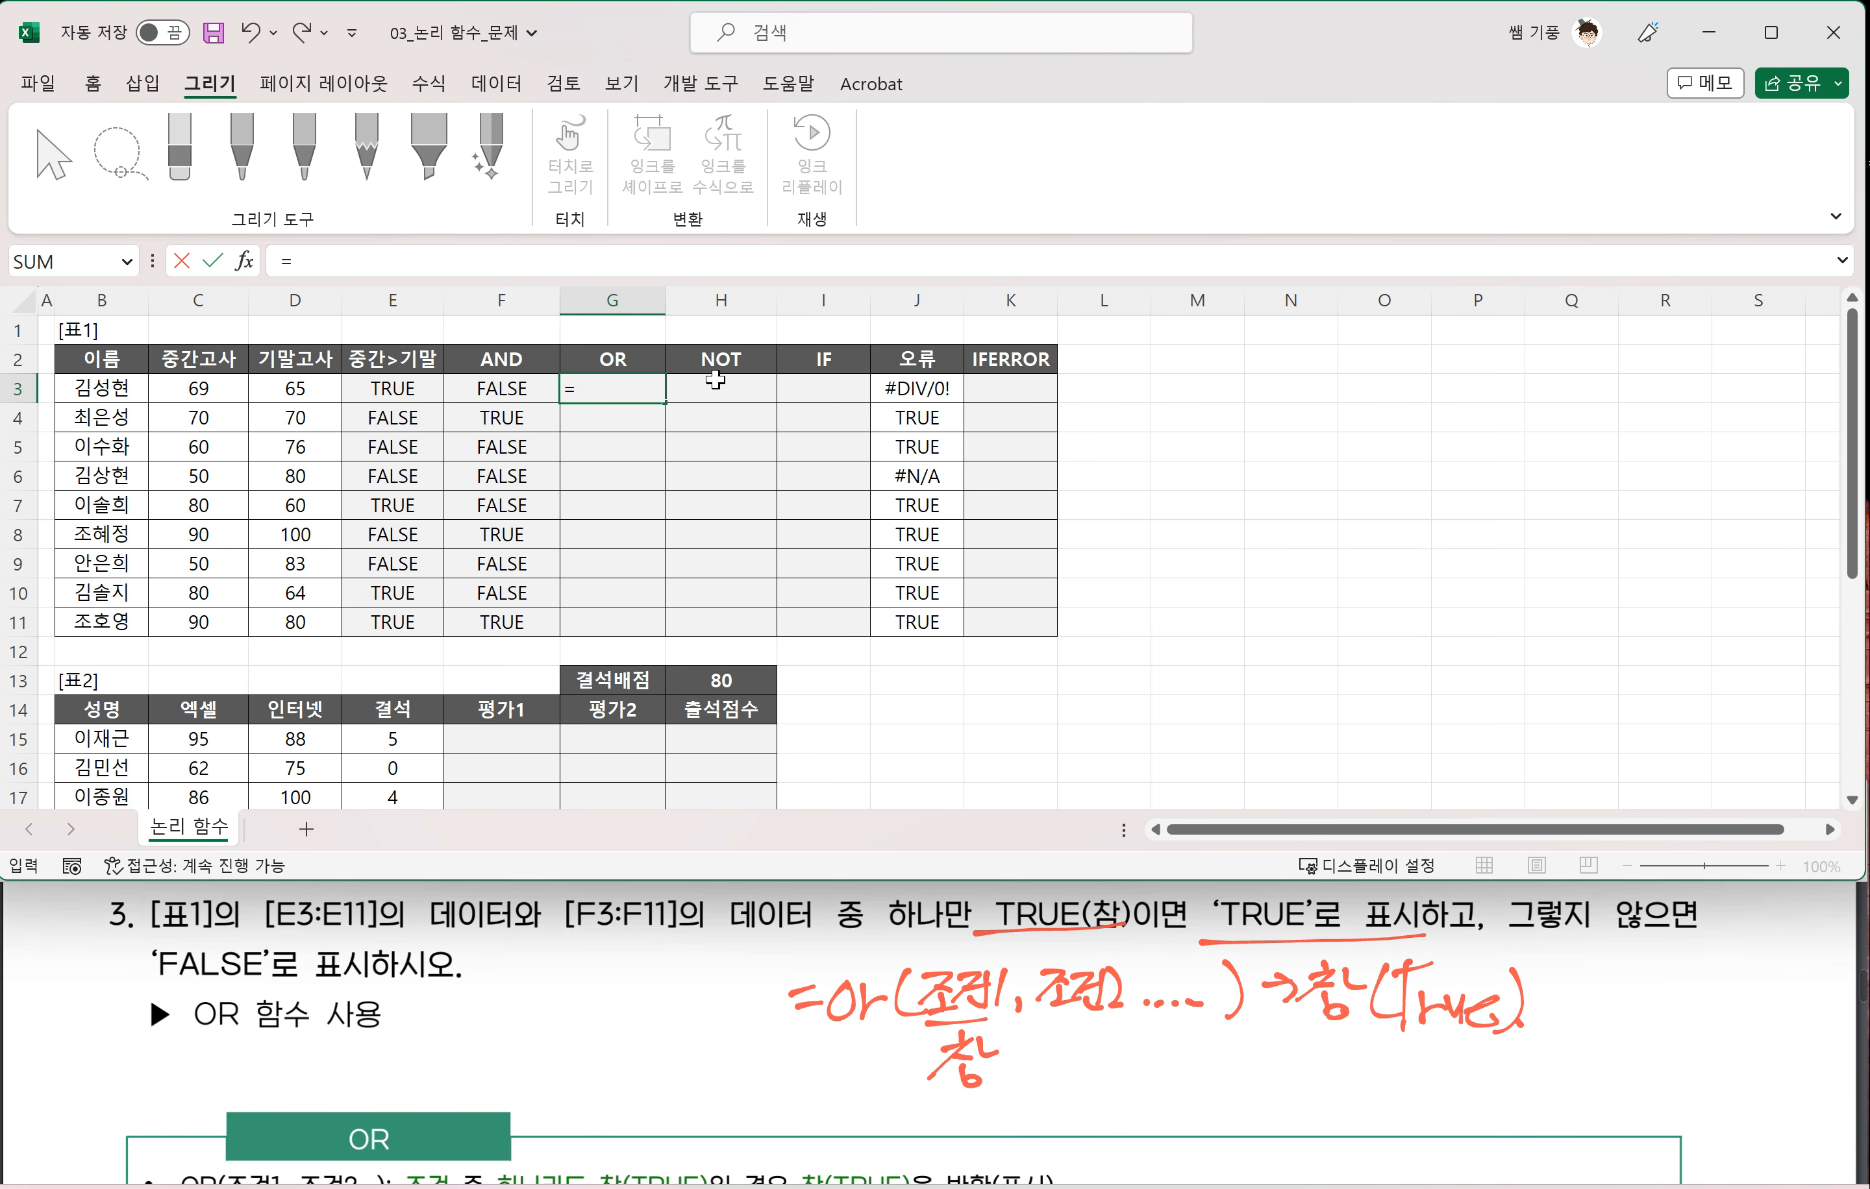
{"action": "type", "text": "OR("}
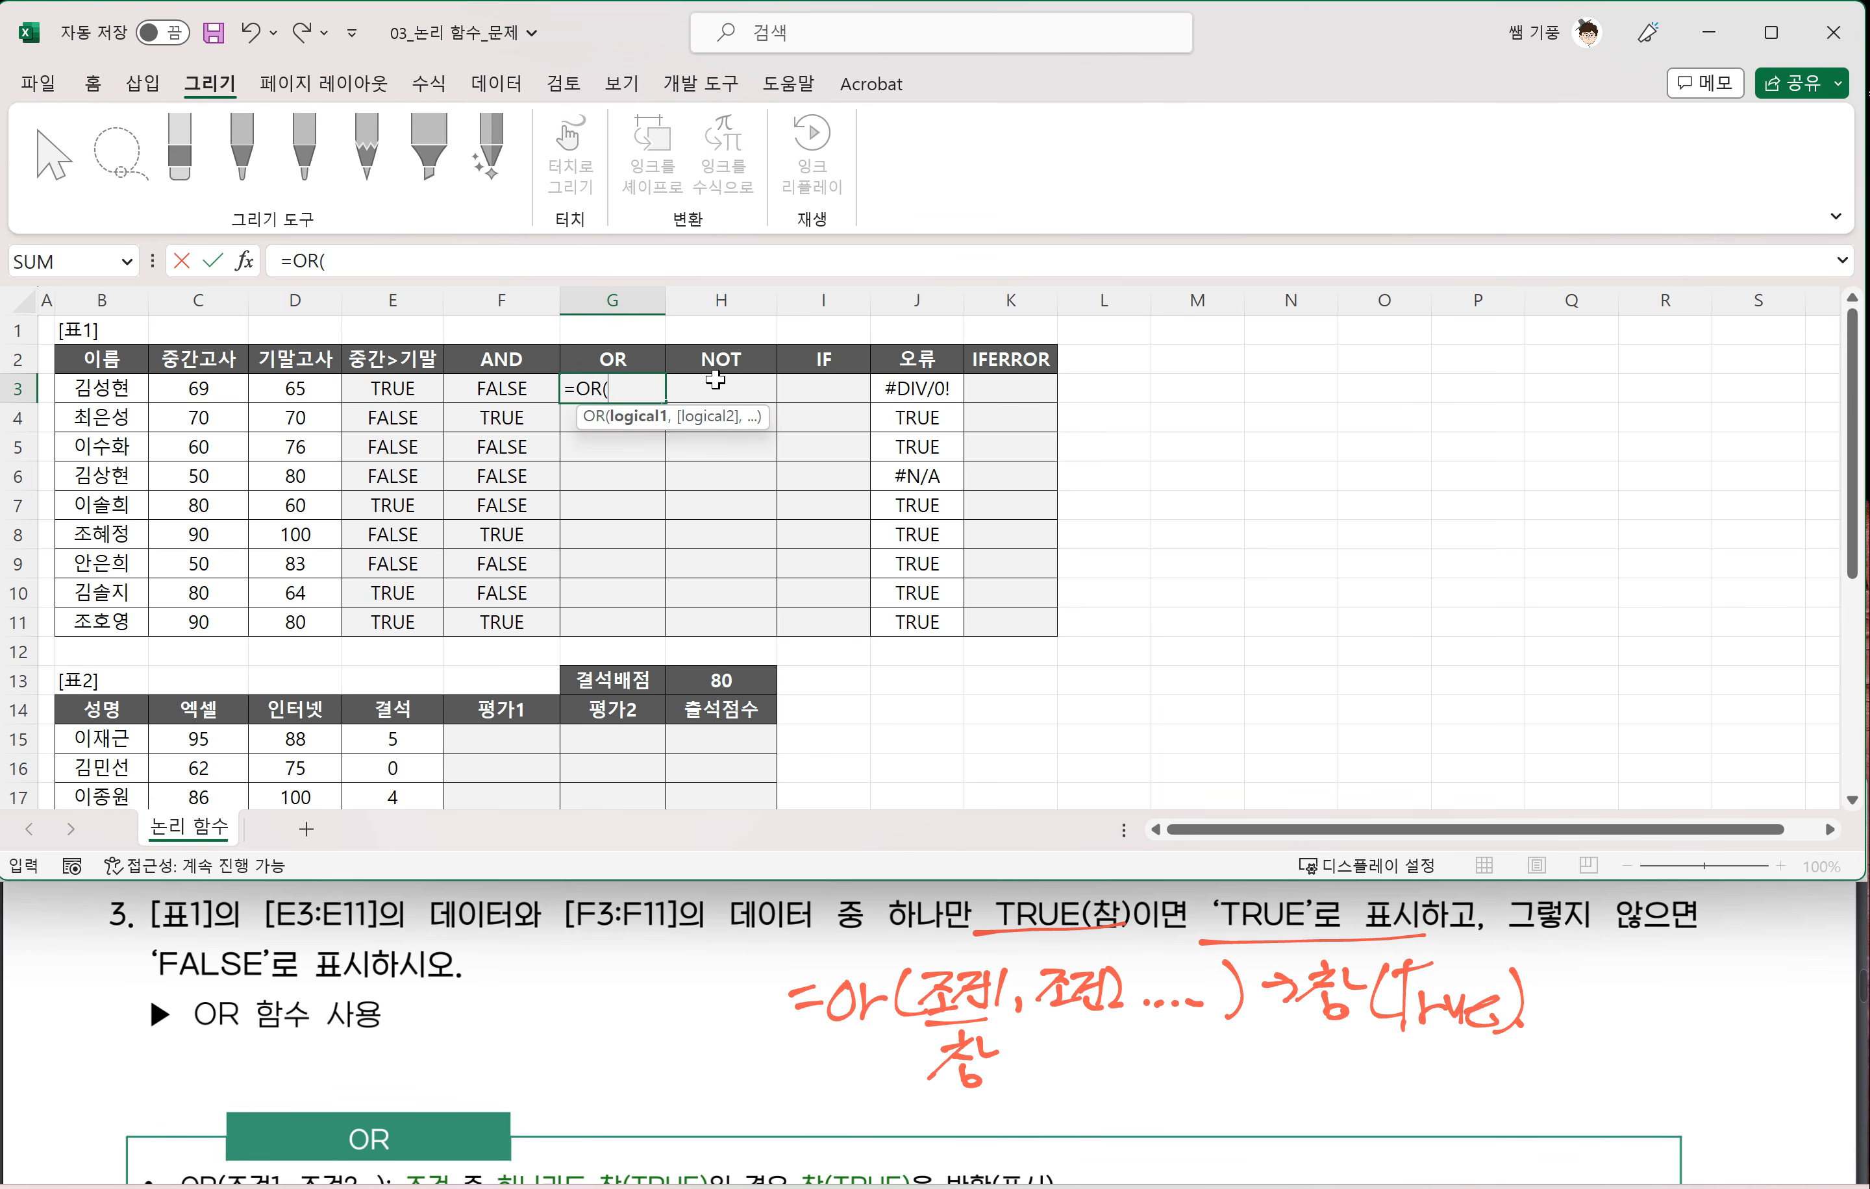
{"action": "left_click", "coordinate": [399, 390]}
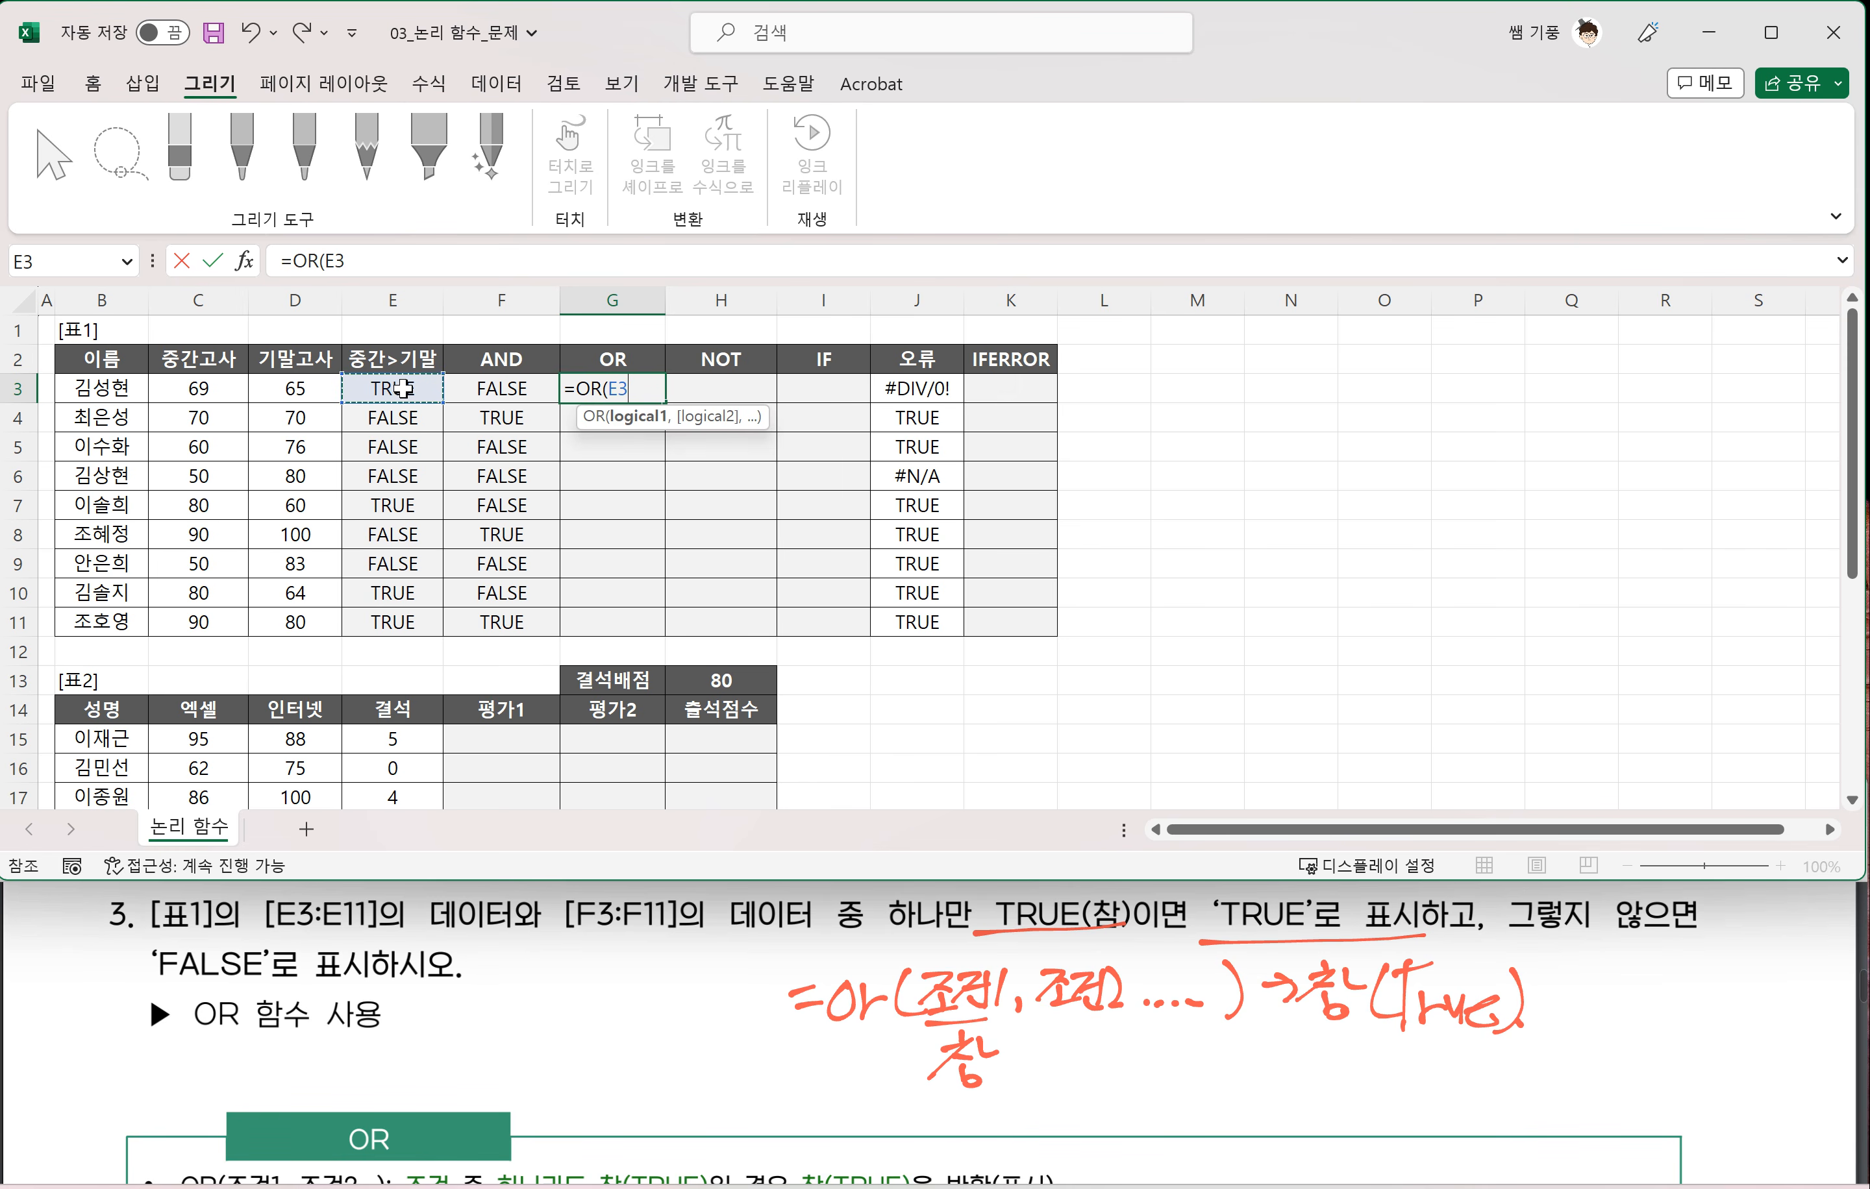
{"action": "type", "text": ","}
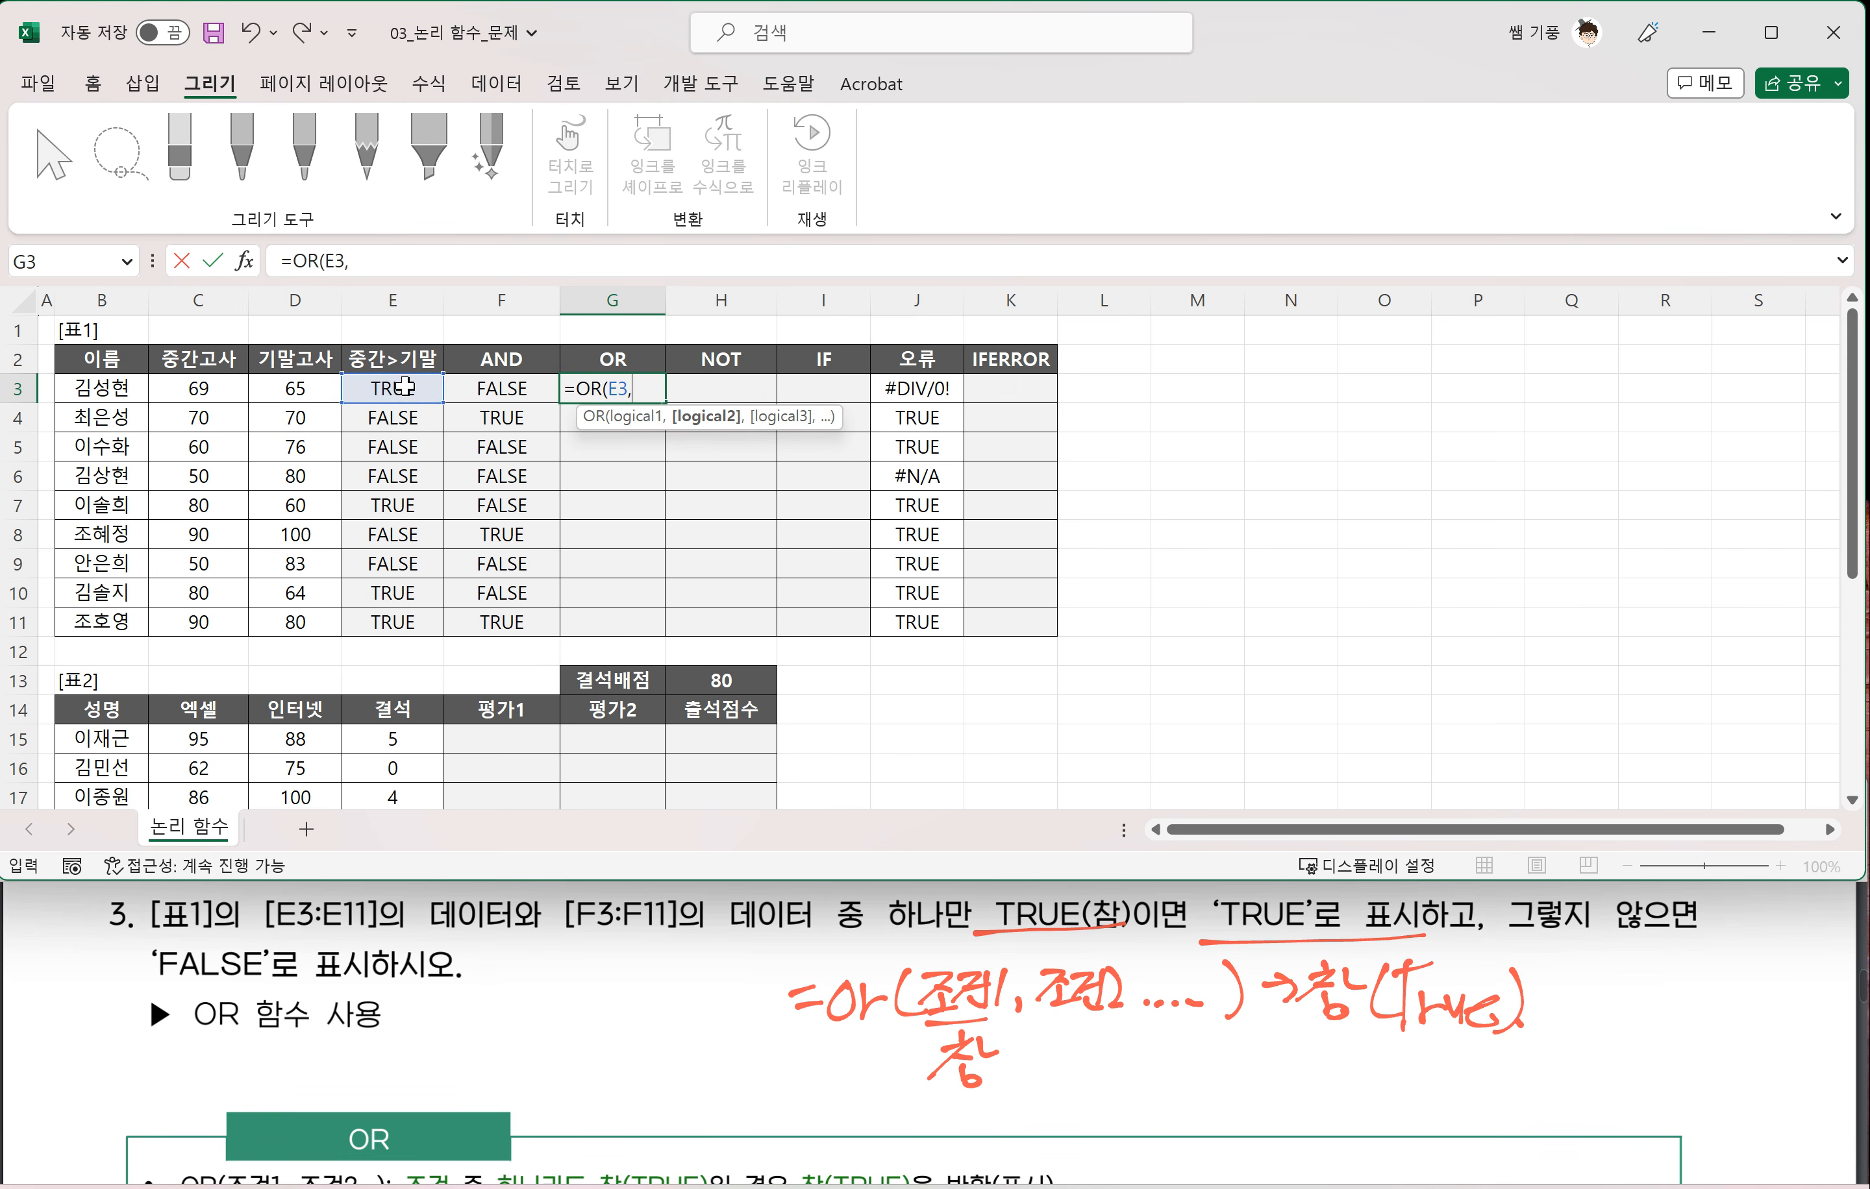
{"action": "left_click", "coordinate": [508, 390]}
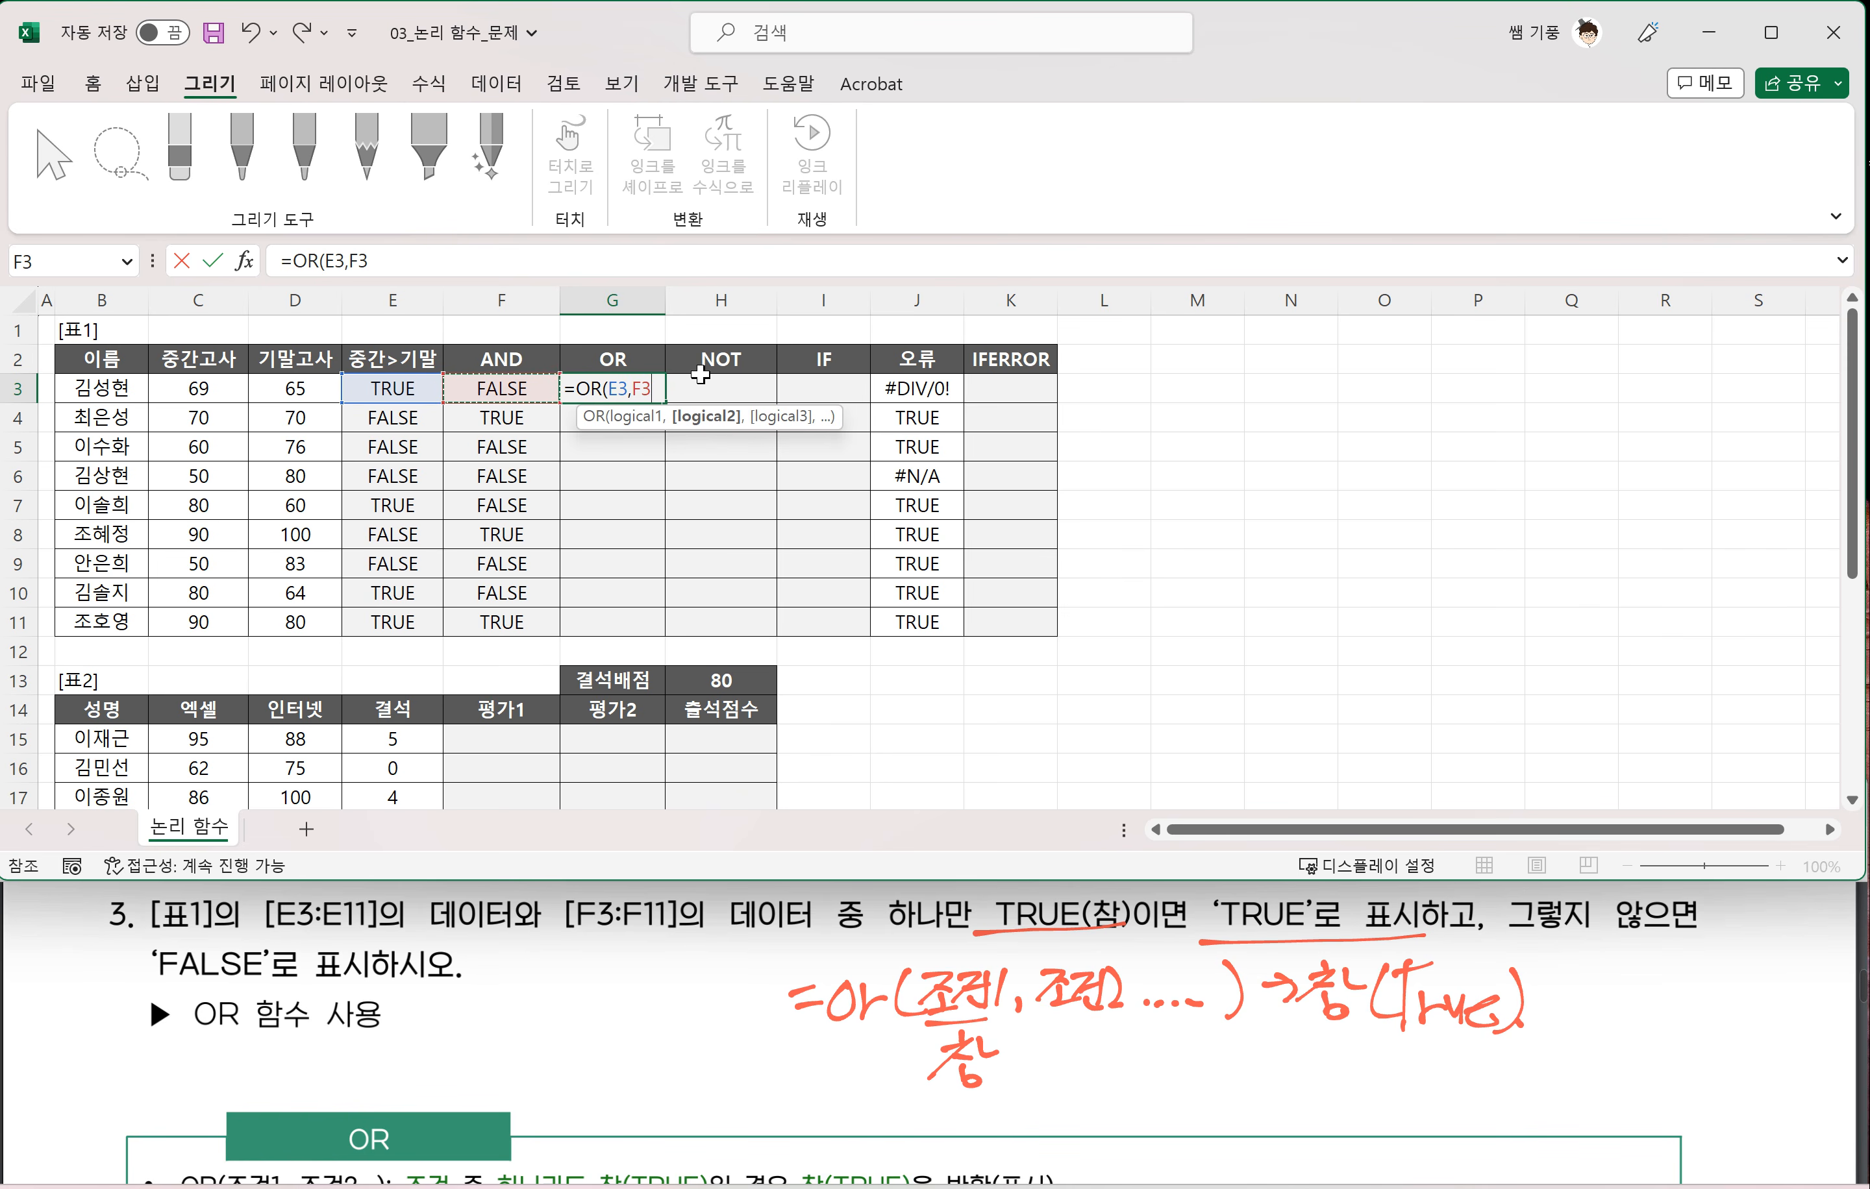
{"action": "type", "text": ")"}
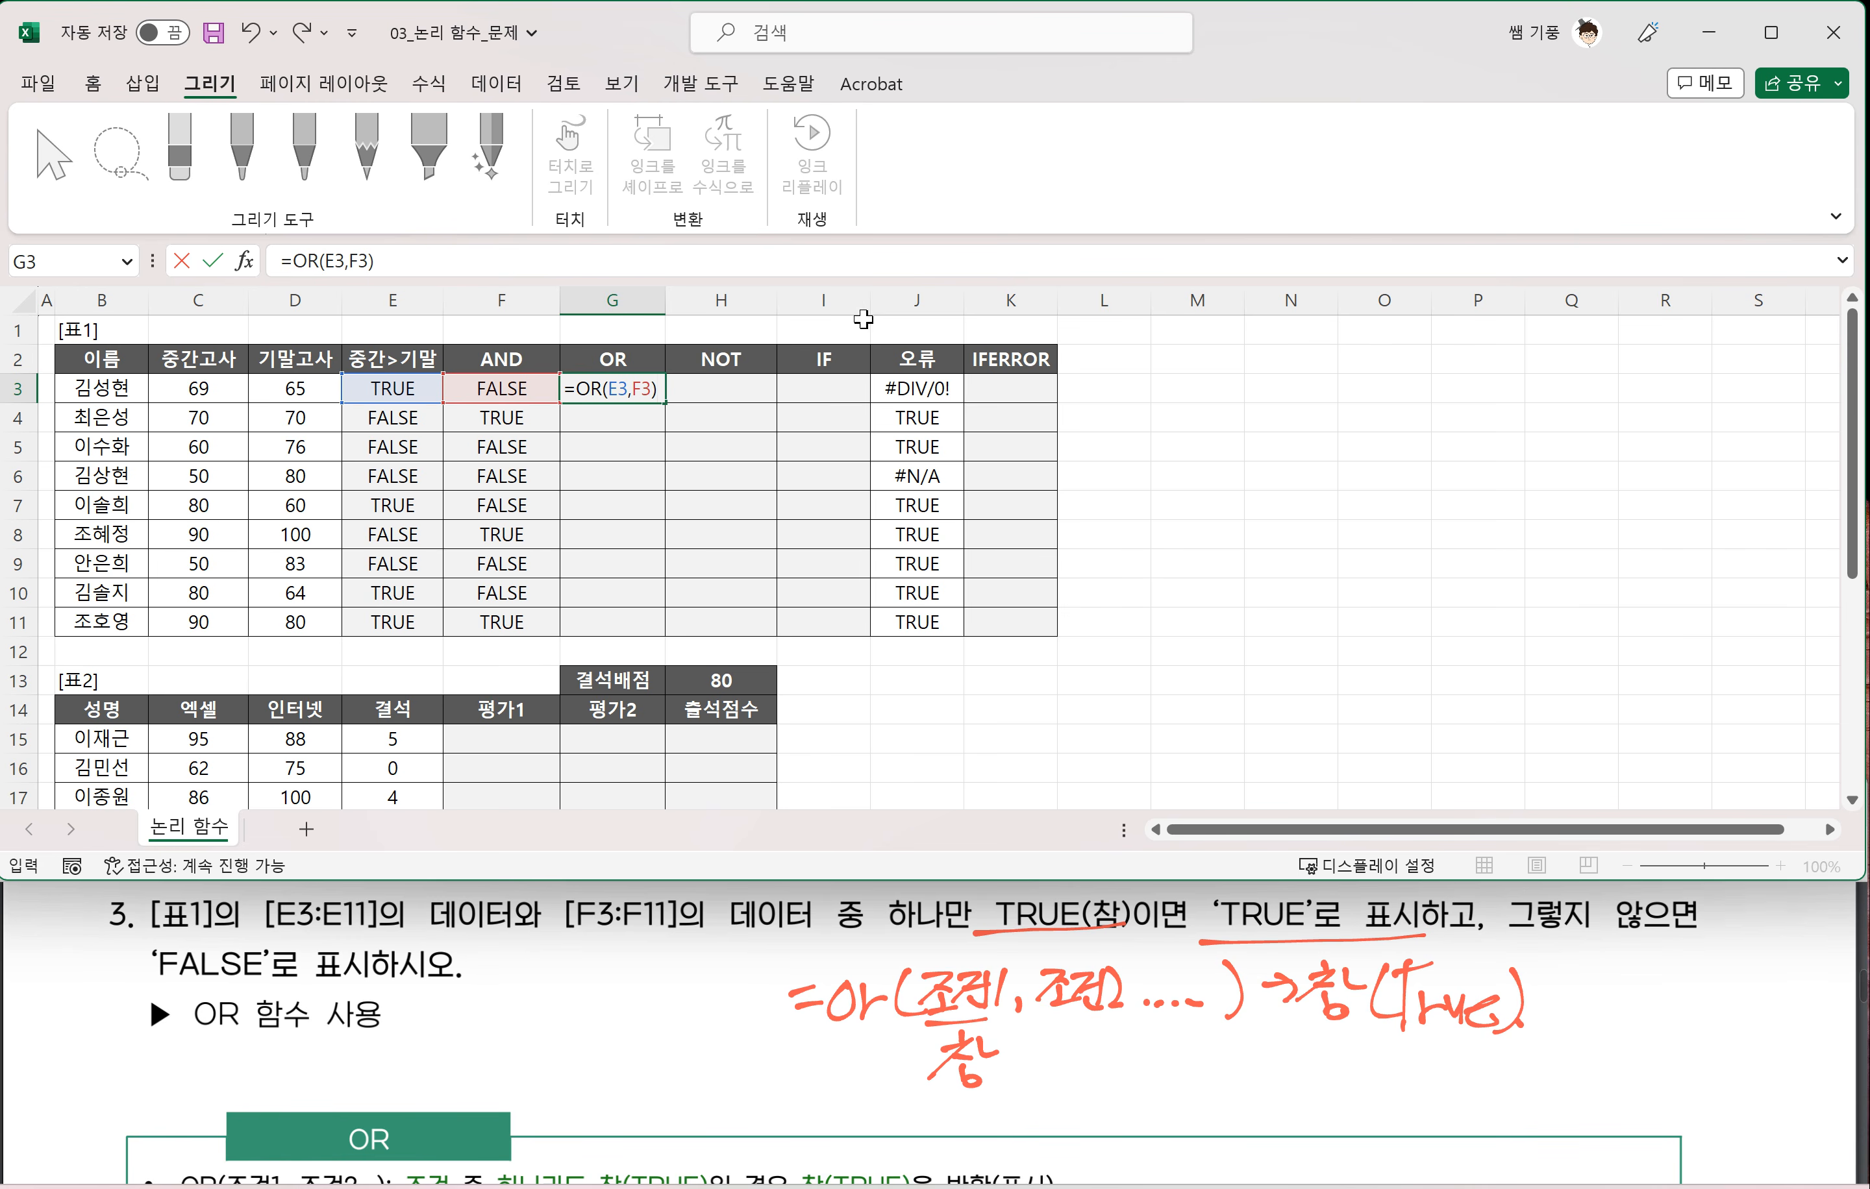
{"action": "key", "text": "Return"}
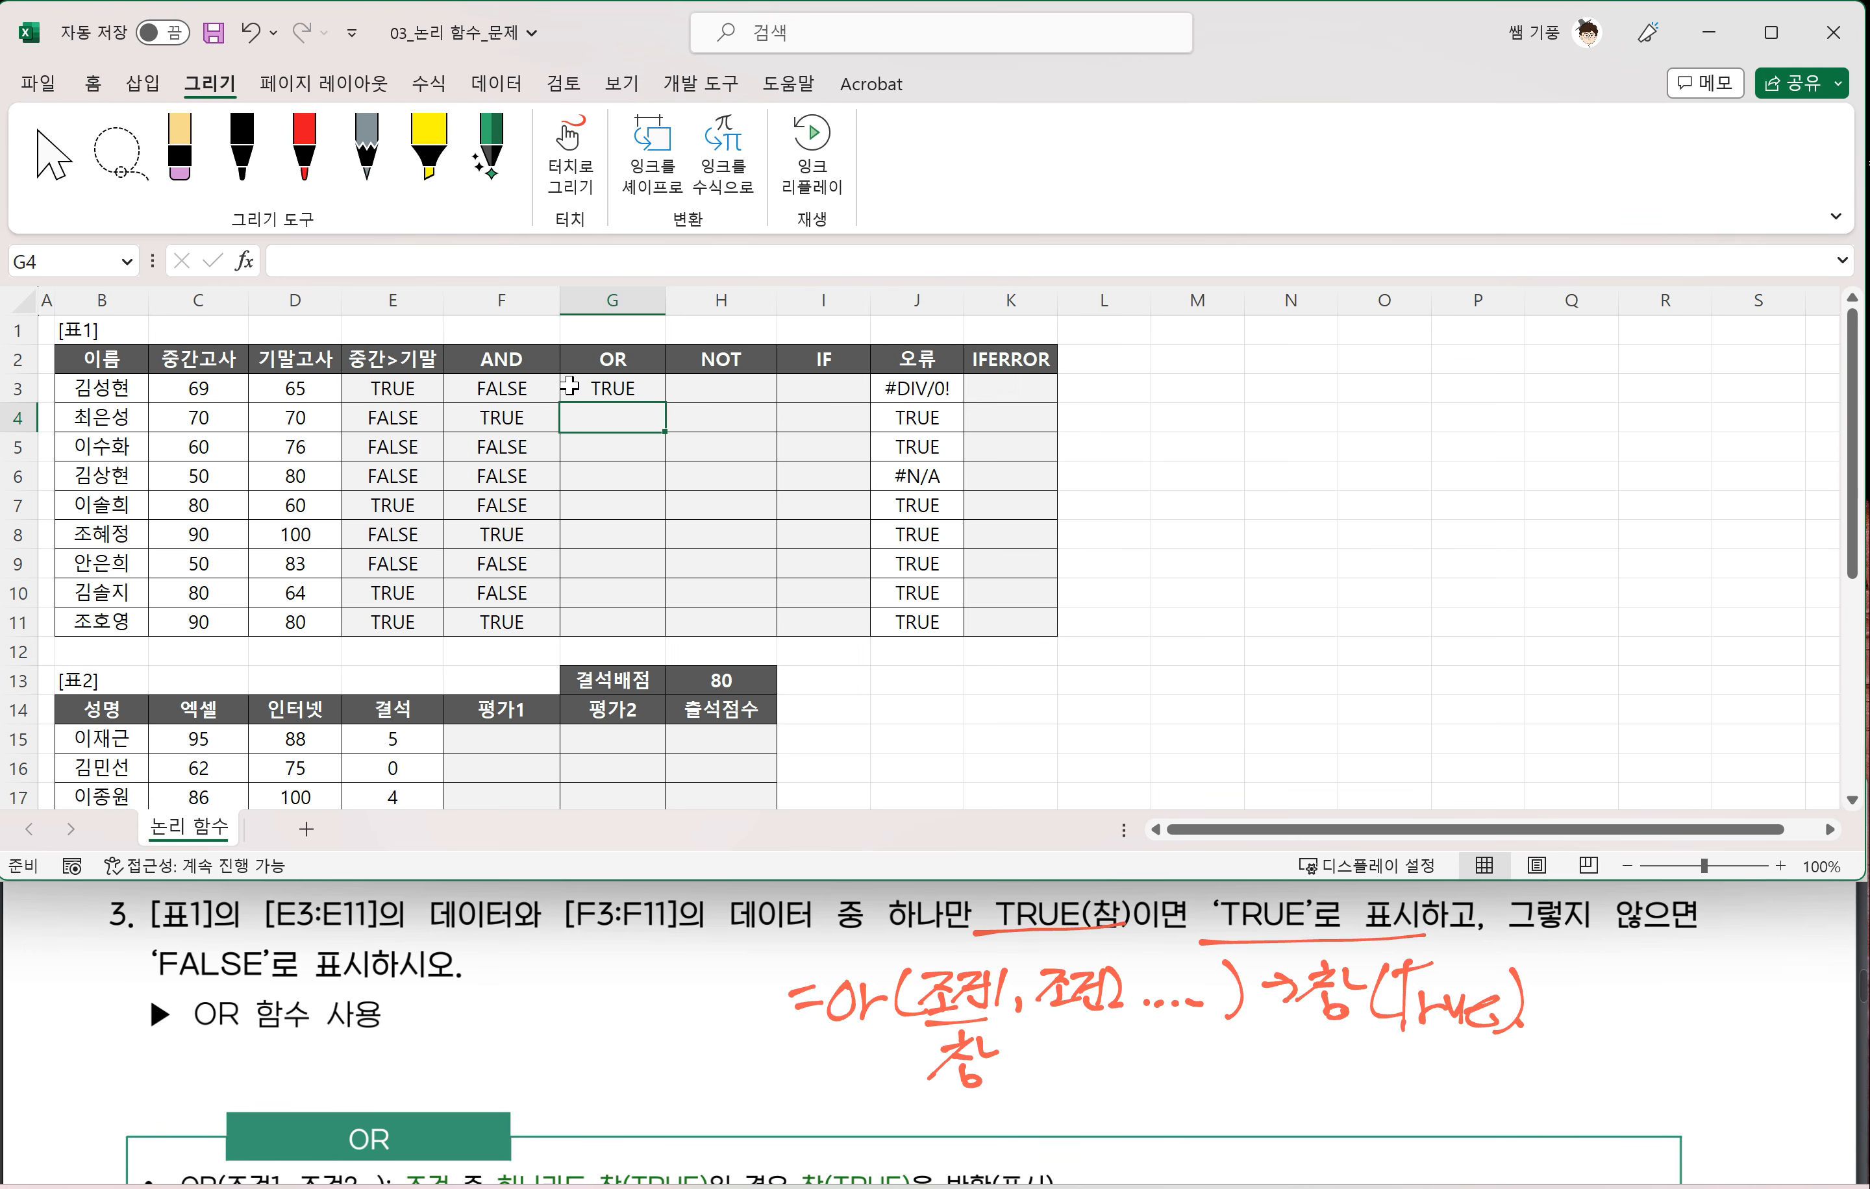
- Copy the OR formula from G3 down to G11
{"action": "left_click", "coordinate": [591, 385]}
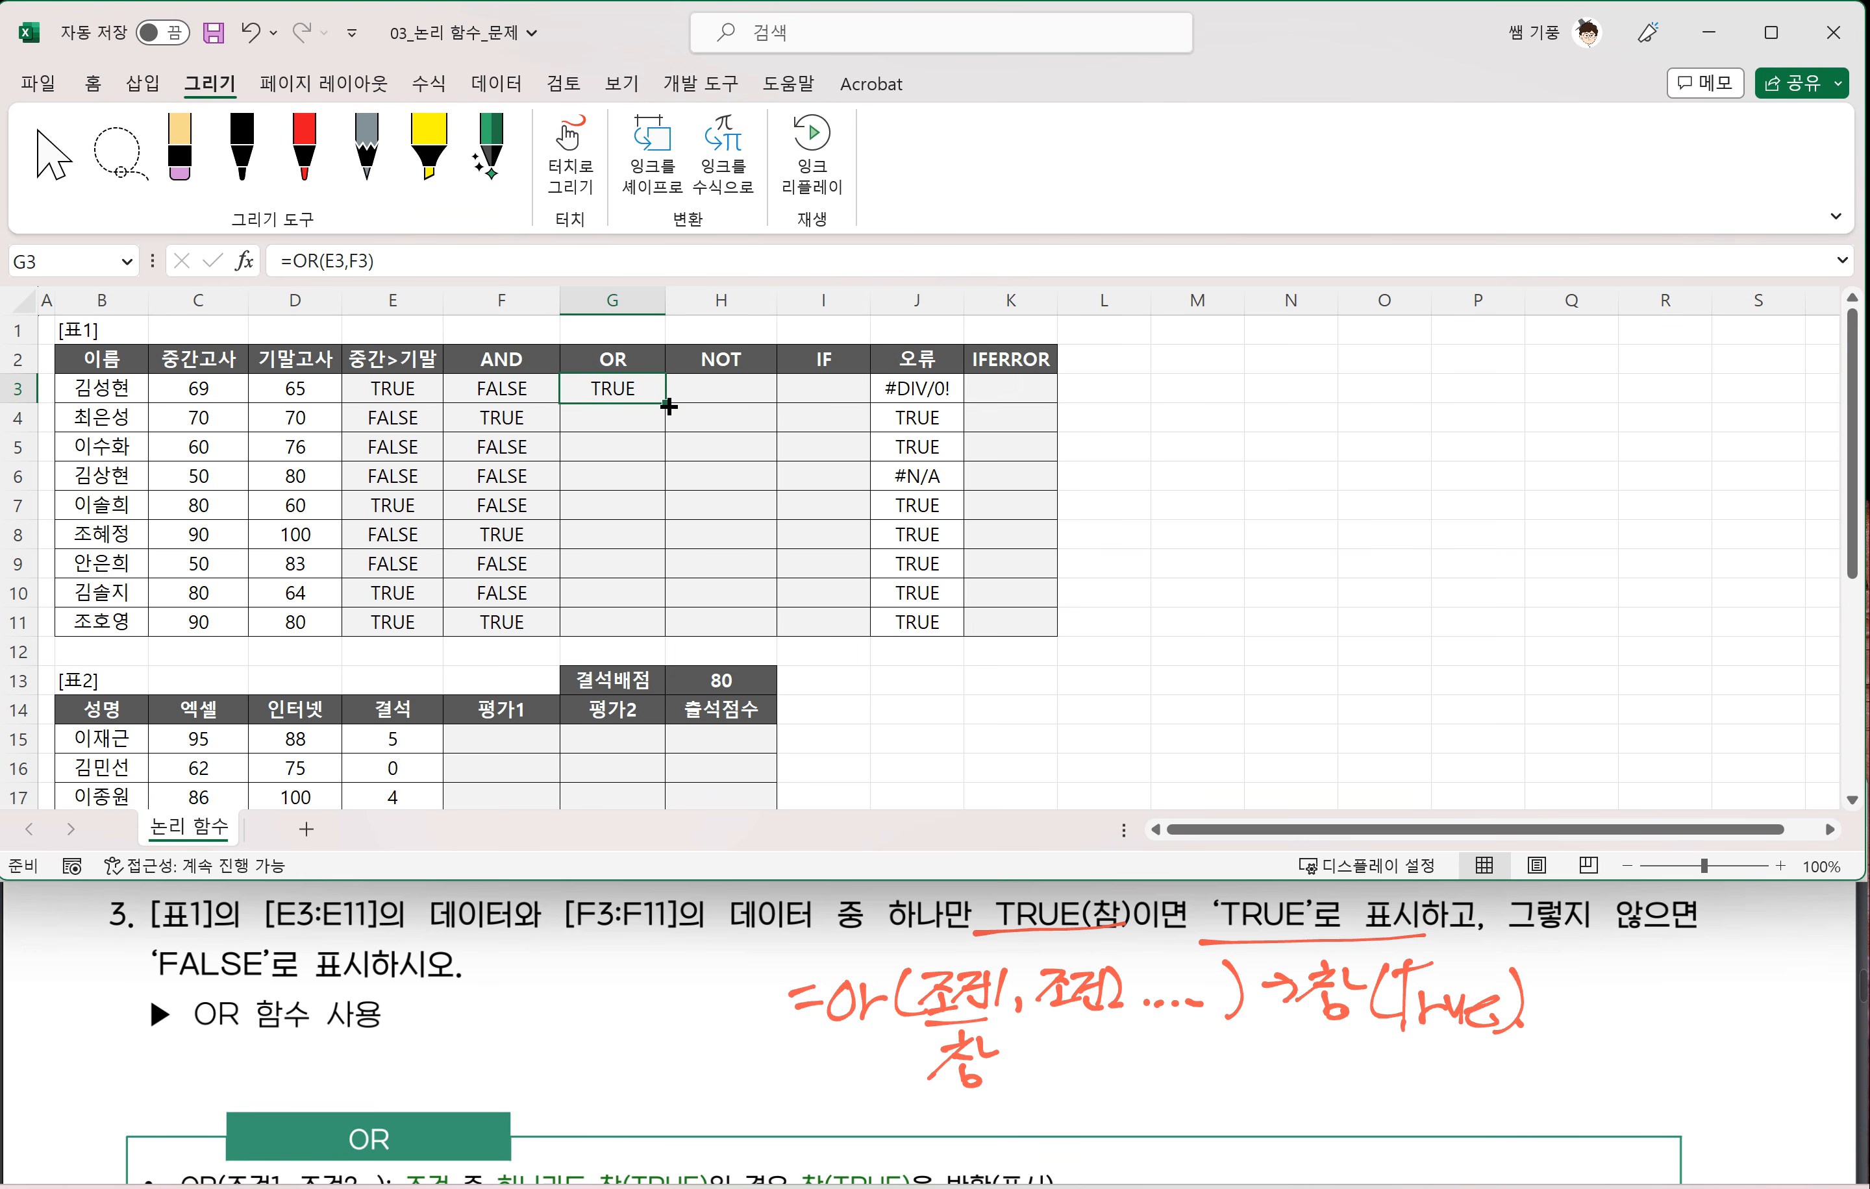
{"action": "left_click_drag", "start_coordinate": [664, 401], "coordinate": [665, 401]}
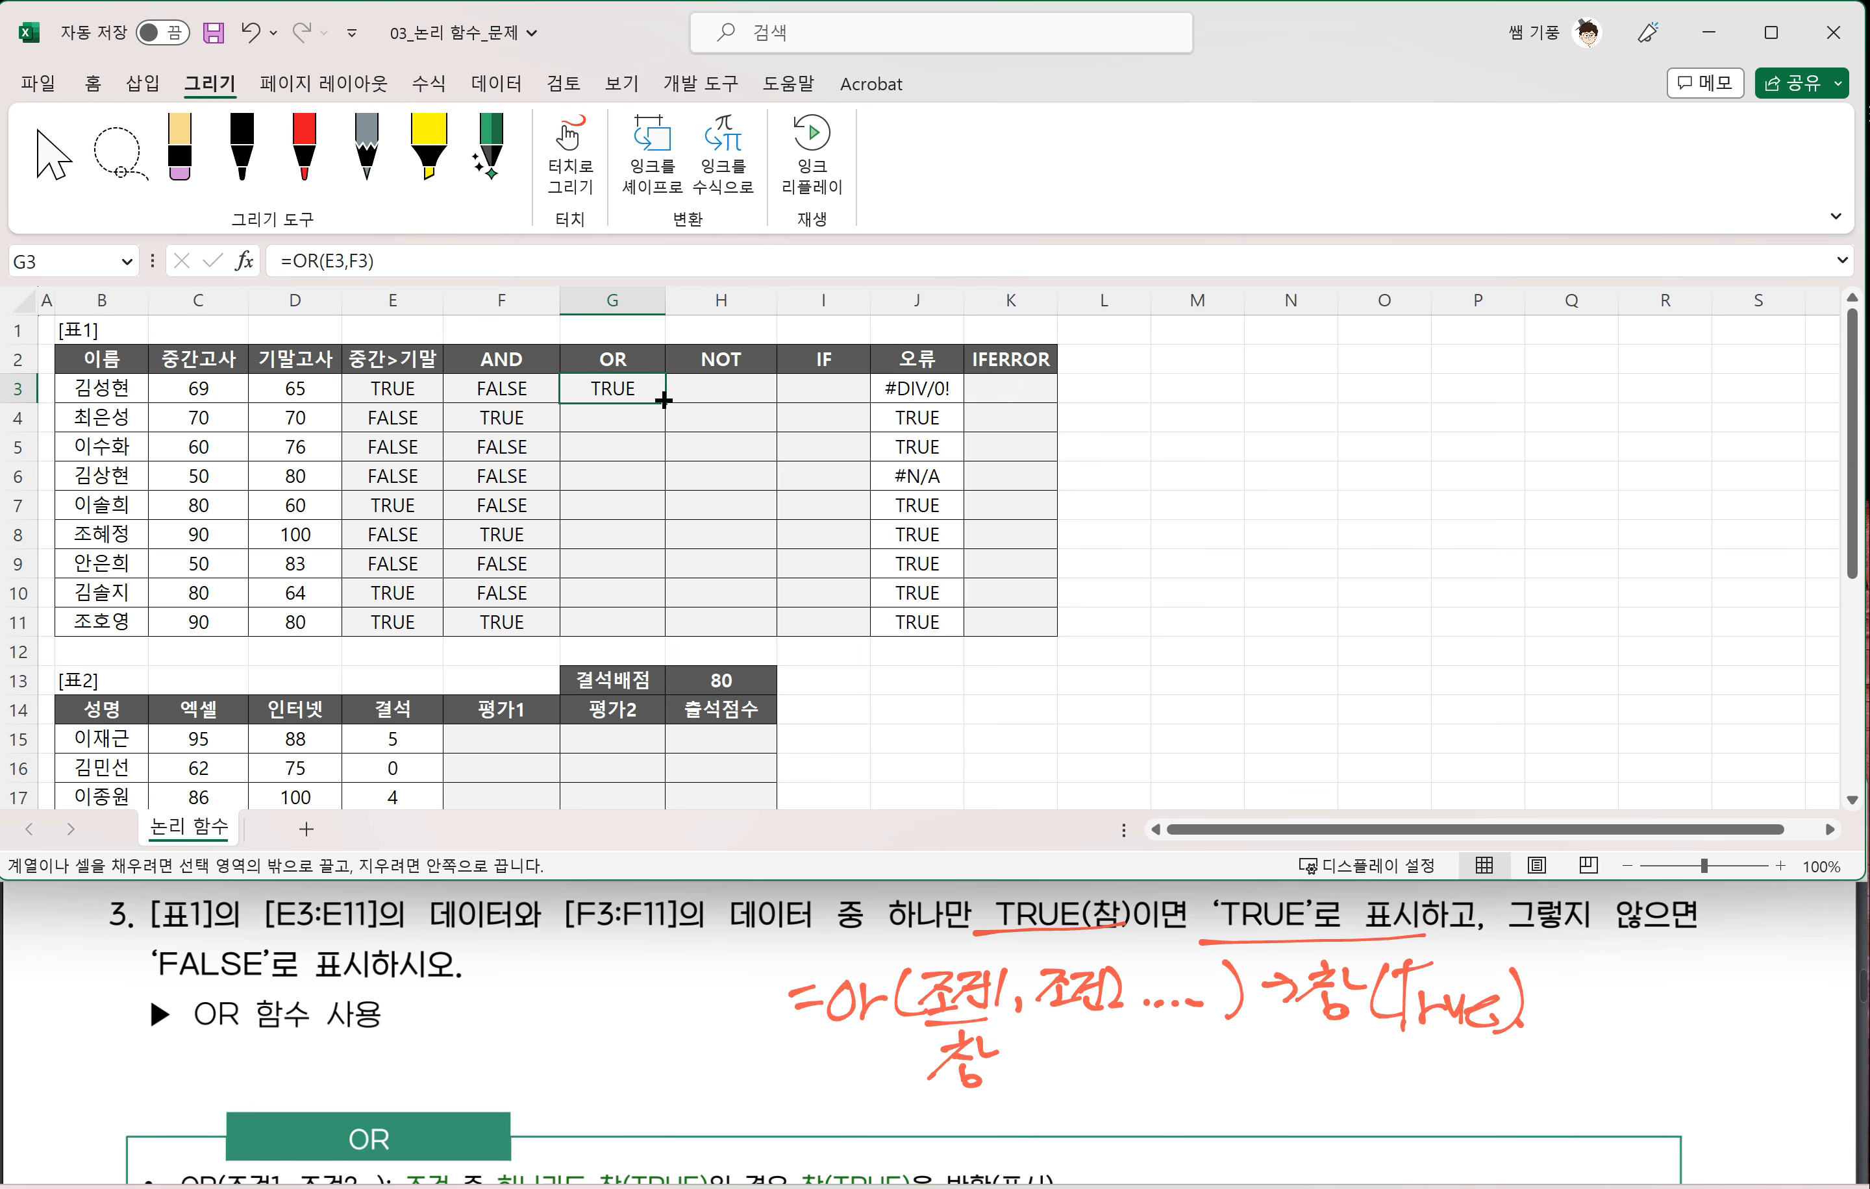
{"action": "left_click_drag", "start_coordinate": [664, 401], "coordinate": [657, 629]}
- Check the OR results in G4 to G6 against the 중간>기말 and AND values in the same rows
{"action": "left_click", "coordinate": [621, 415]}
{"action": "left_click", "coordinate": [469, 420]}
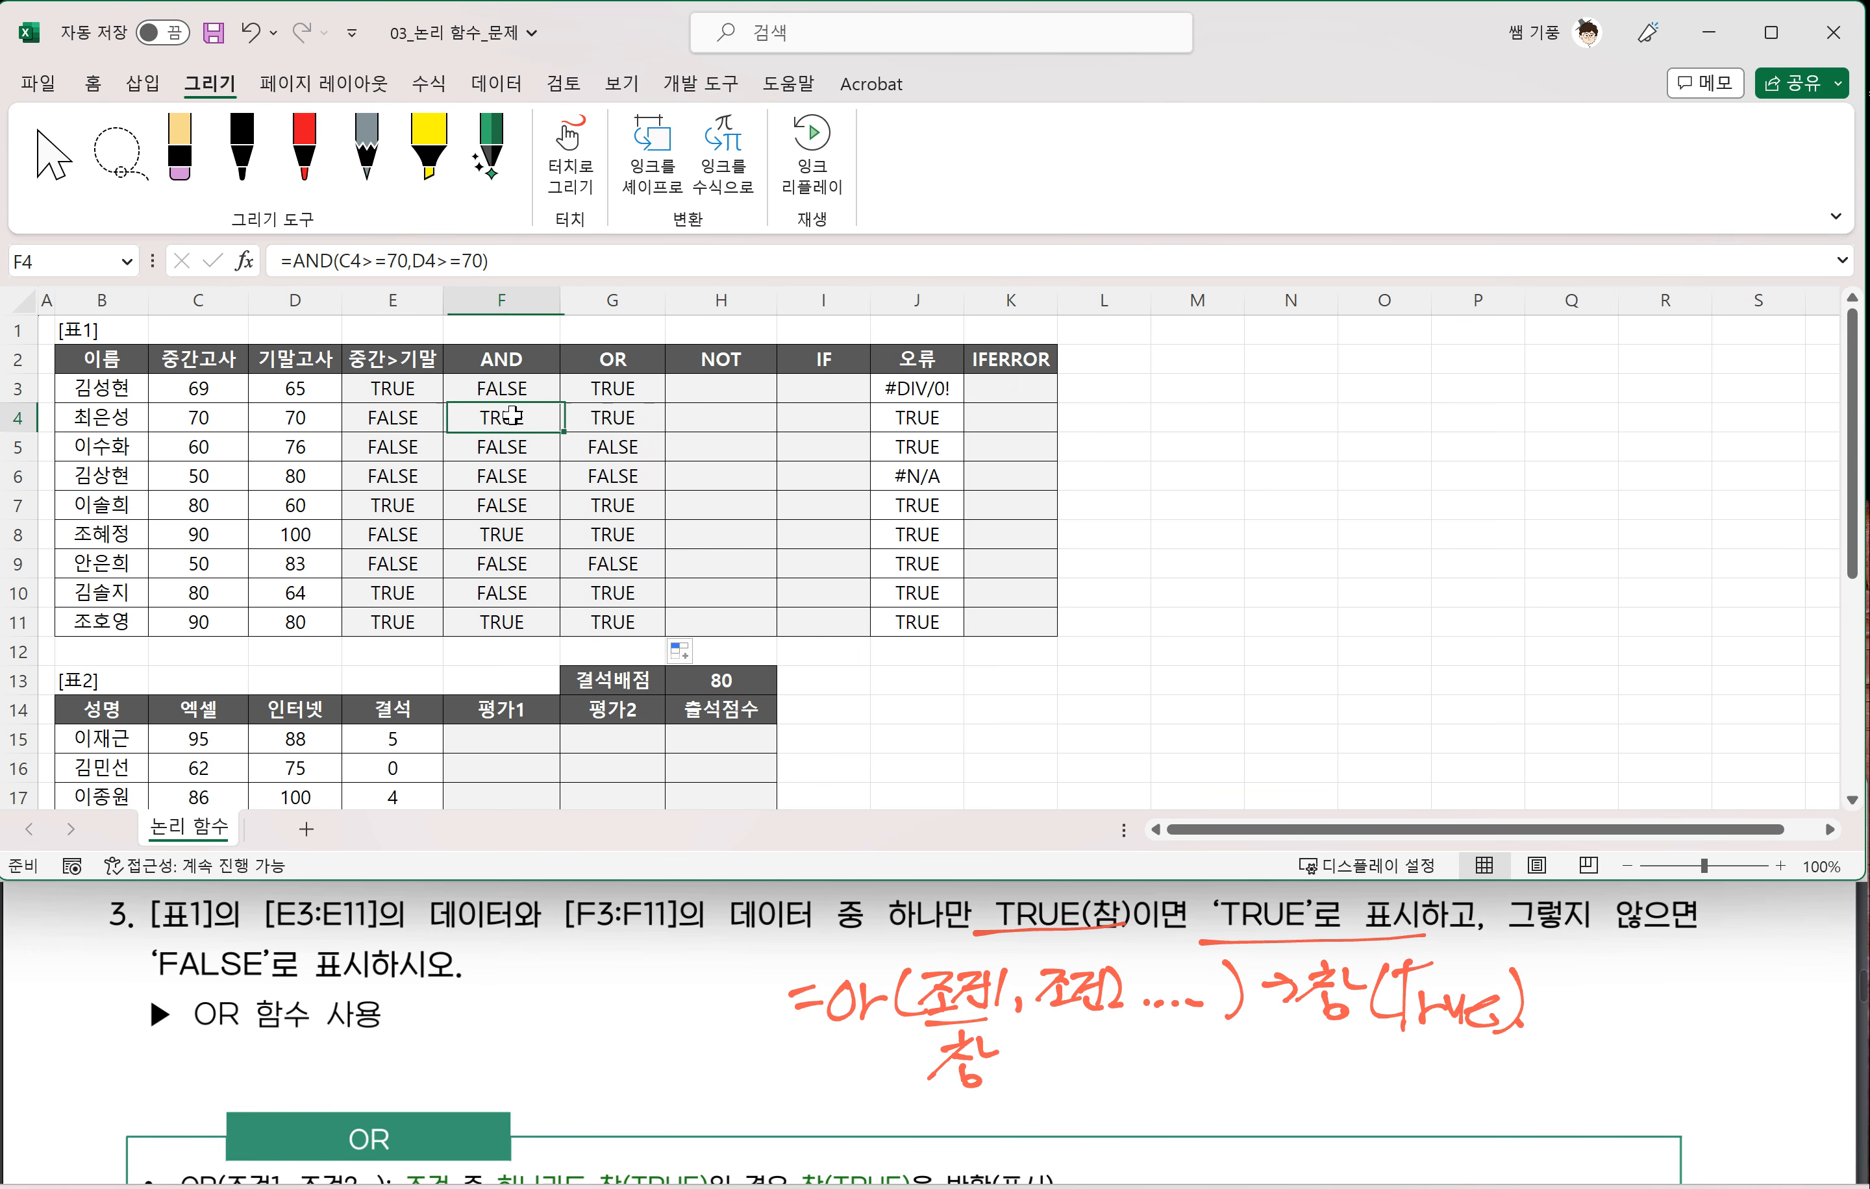
{"action": "left_click_drag", "start_coordinate": [366, 444], "coordinate": [542, 449]}
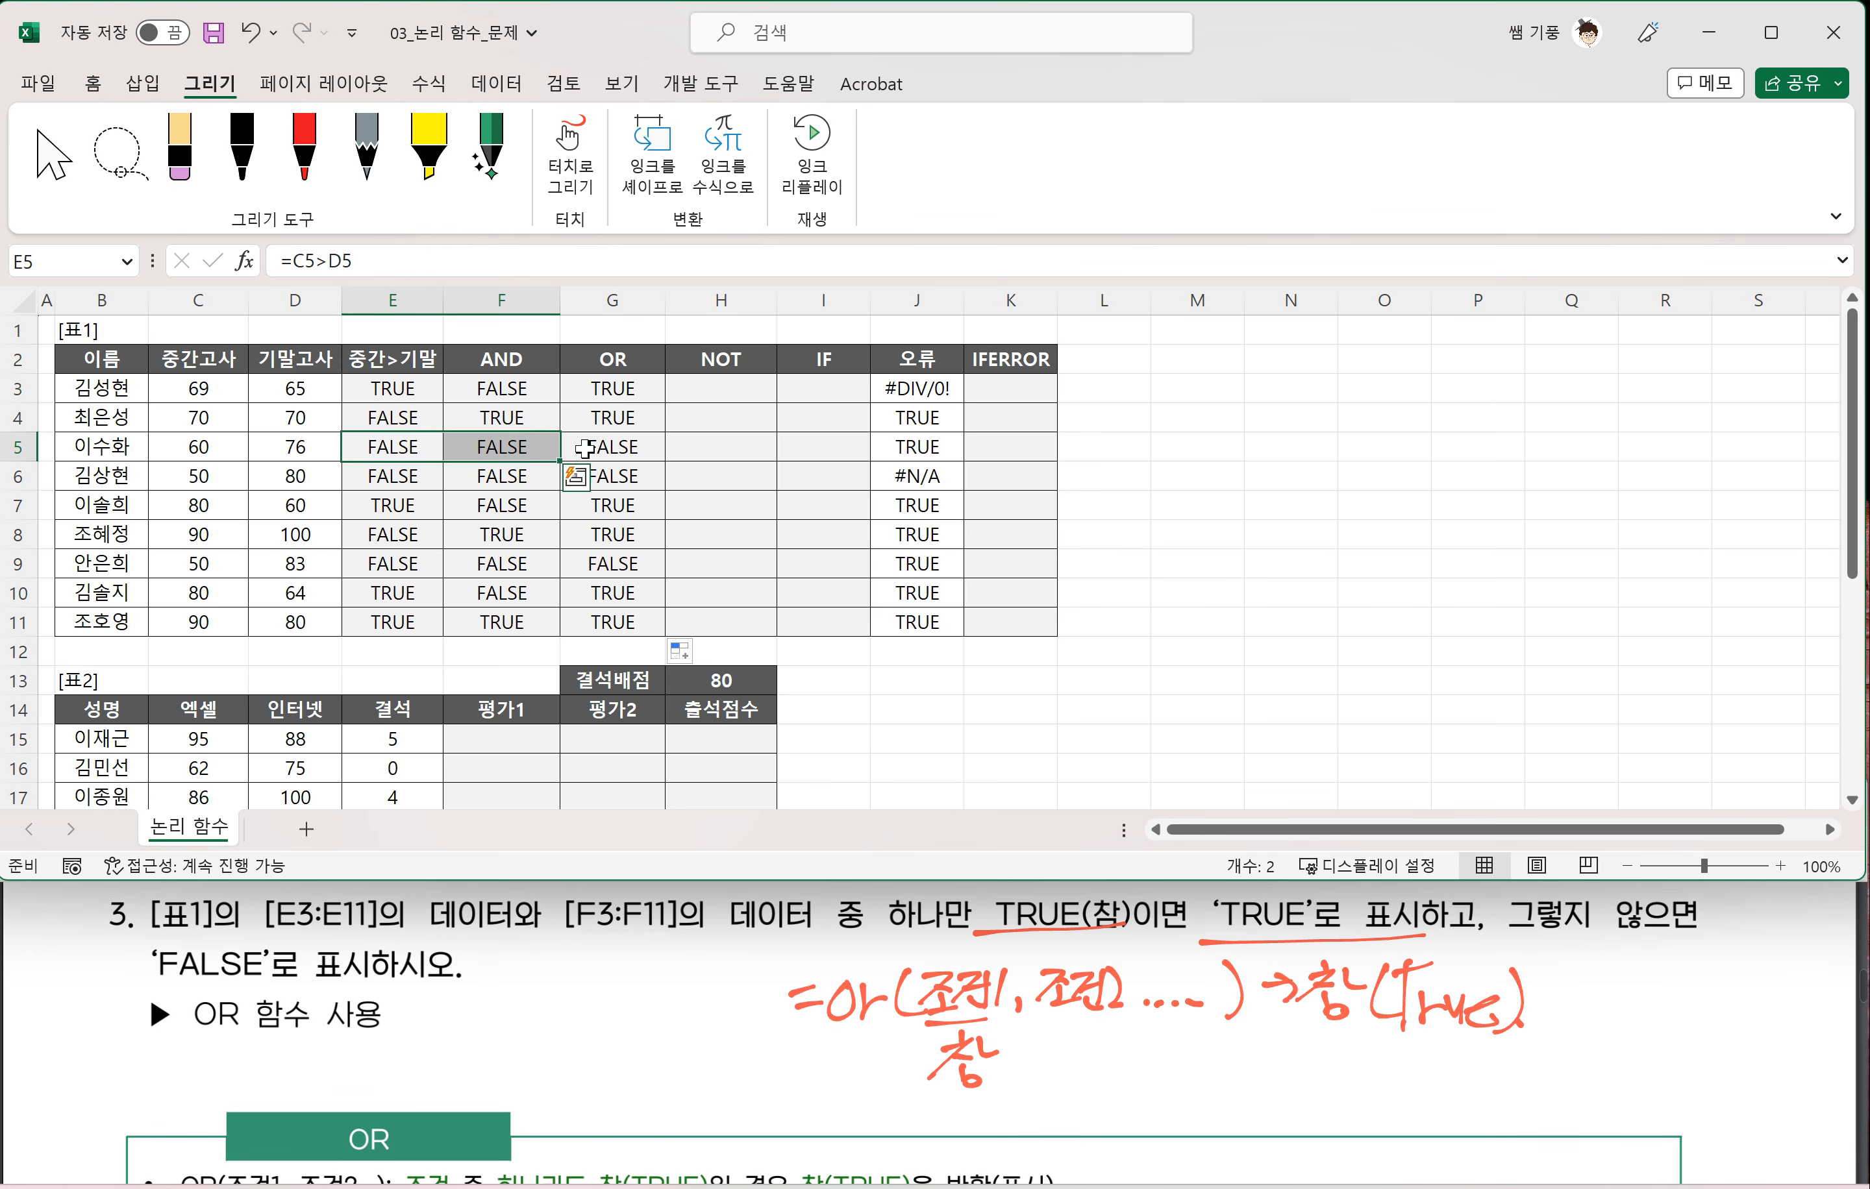
{"action": "left_click", "coordinate": [594, 450]}
{"action": "left_click_drag", "start_coordinate": [370, 476], "coordinate": [524, 478]}
{"action": "left_click", "coordinate": [610, 479]}
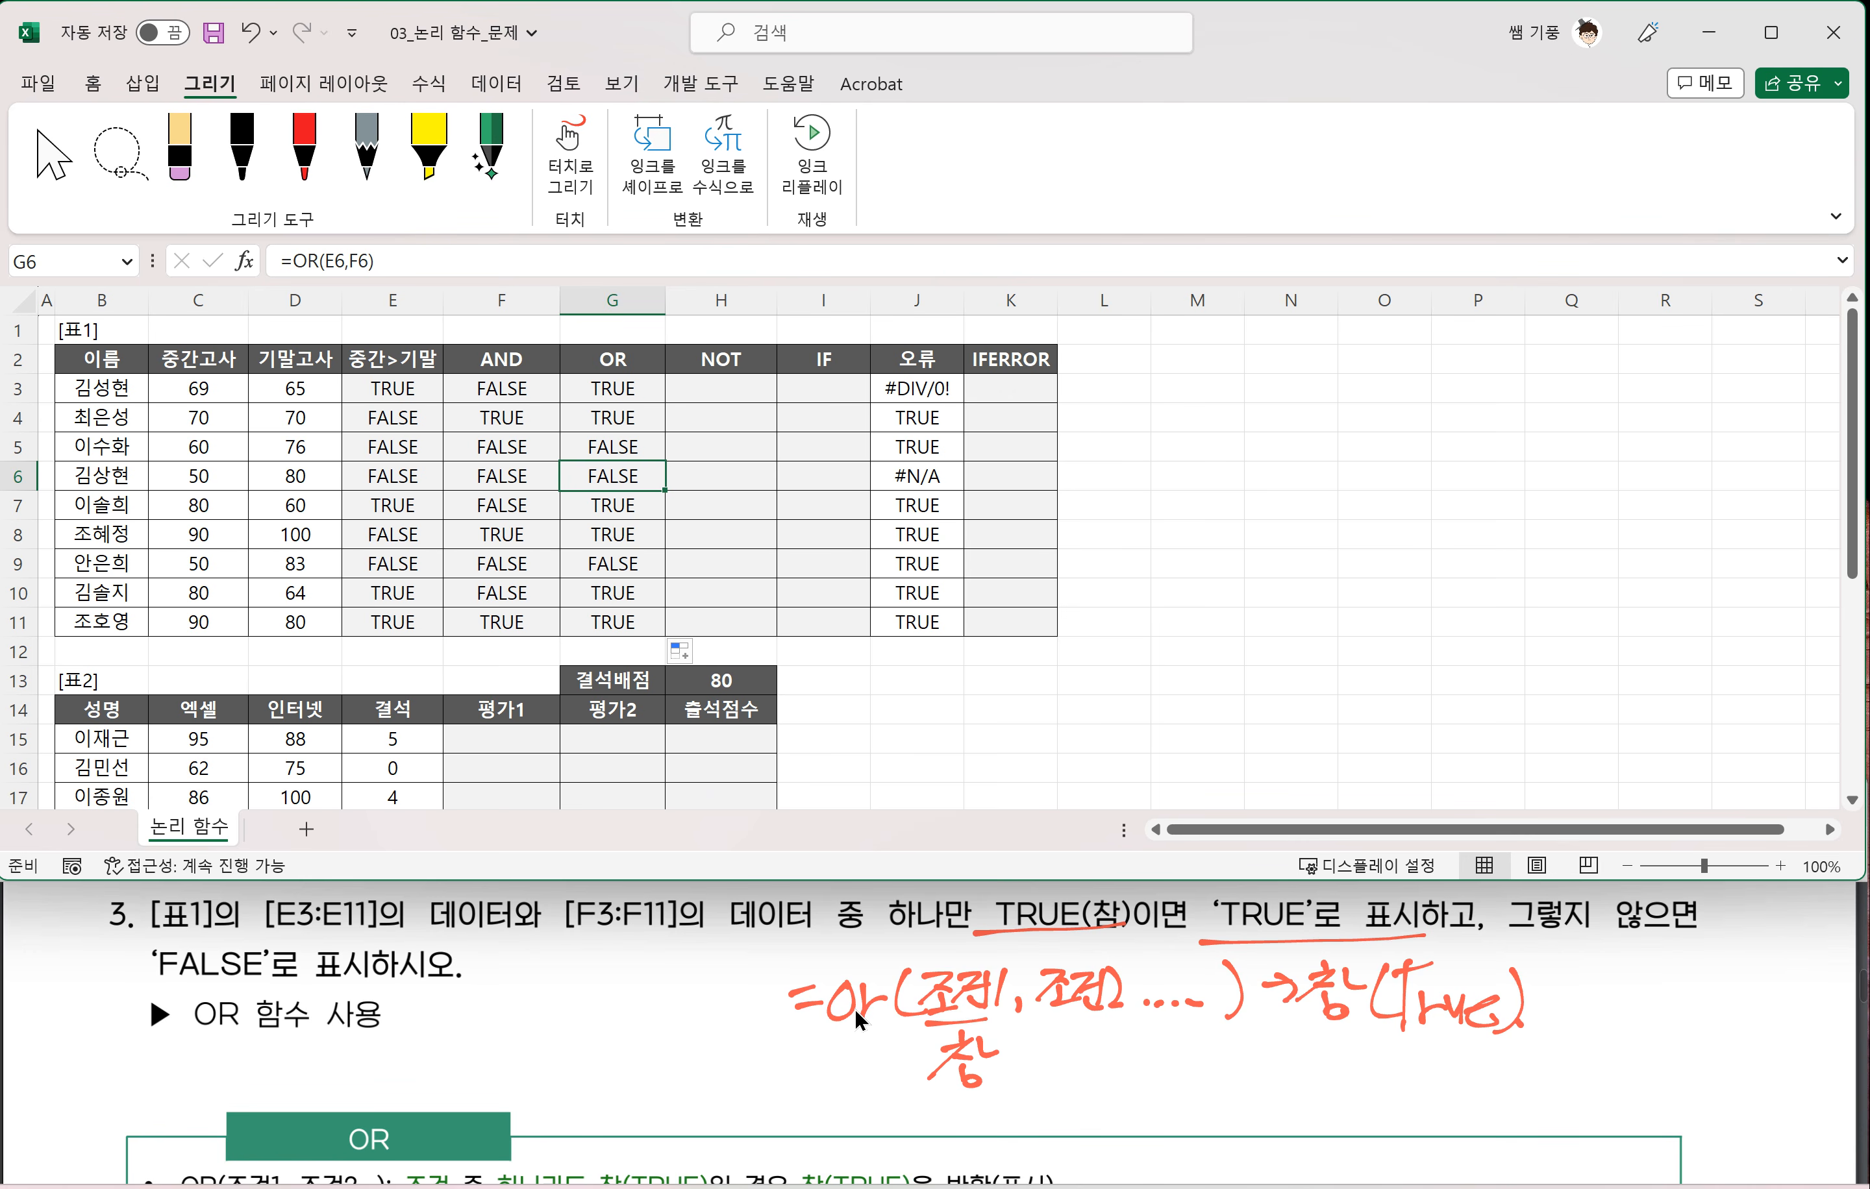
- Underline [G3:G11]의 데이터 in question 4 of the PDF
{"action": "scroll", "coordinate": [707, 1003], "scroll_direction": "down", "scroll_amount": 5}
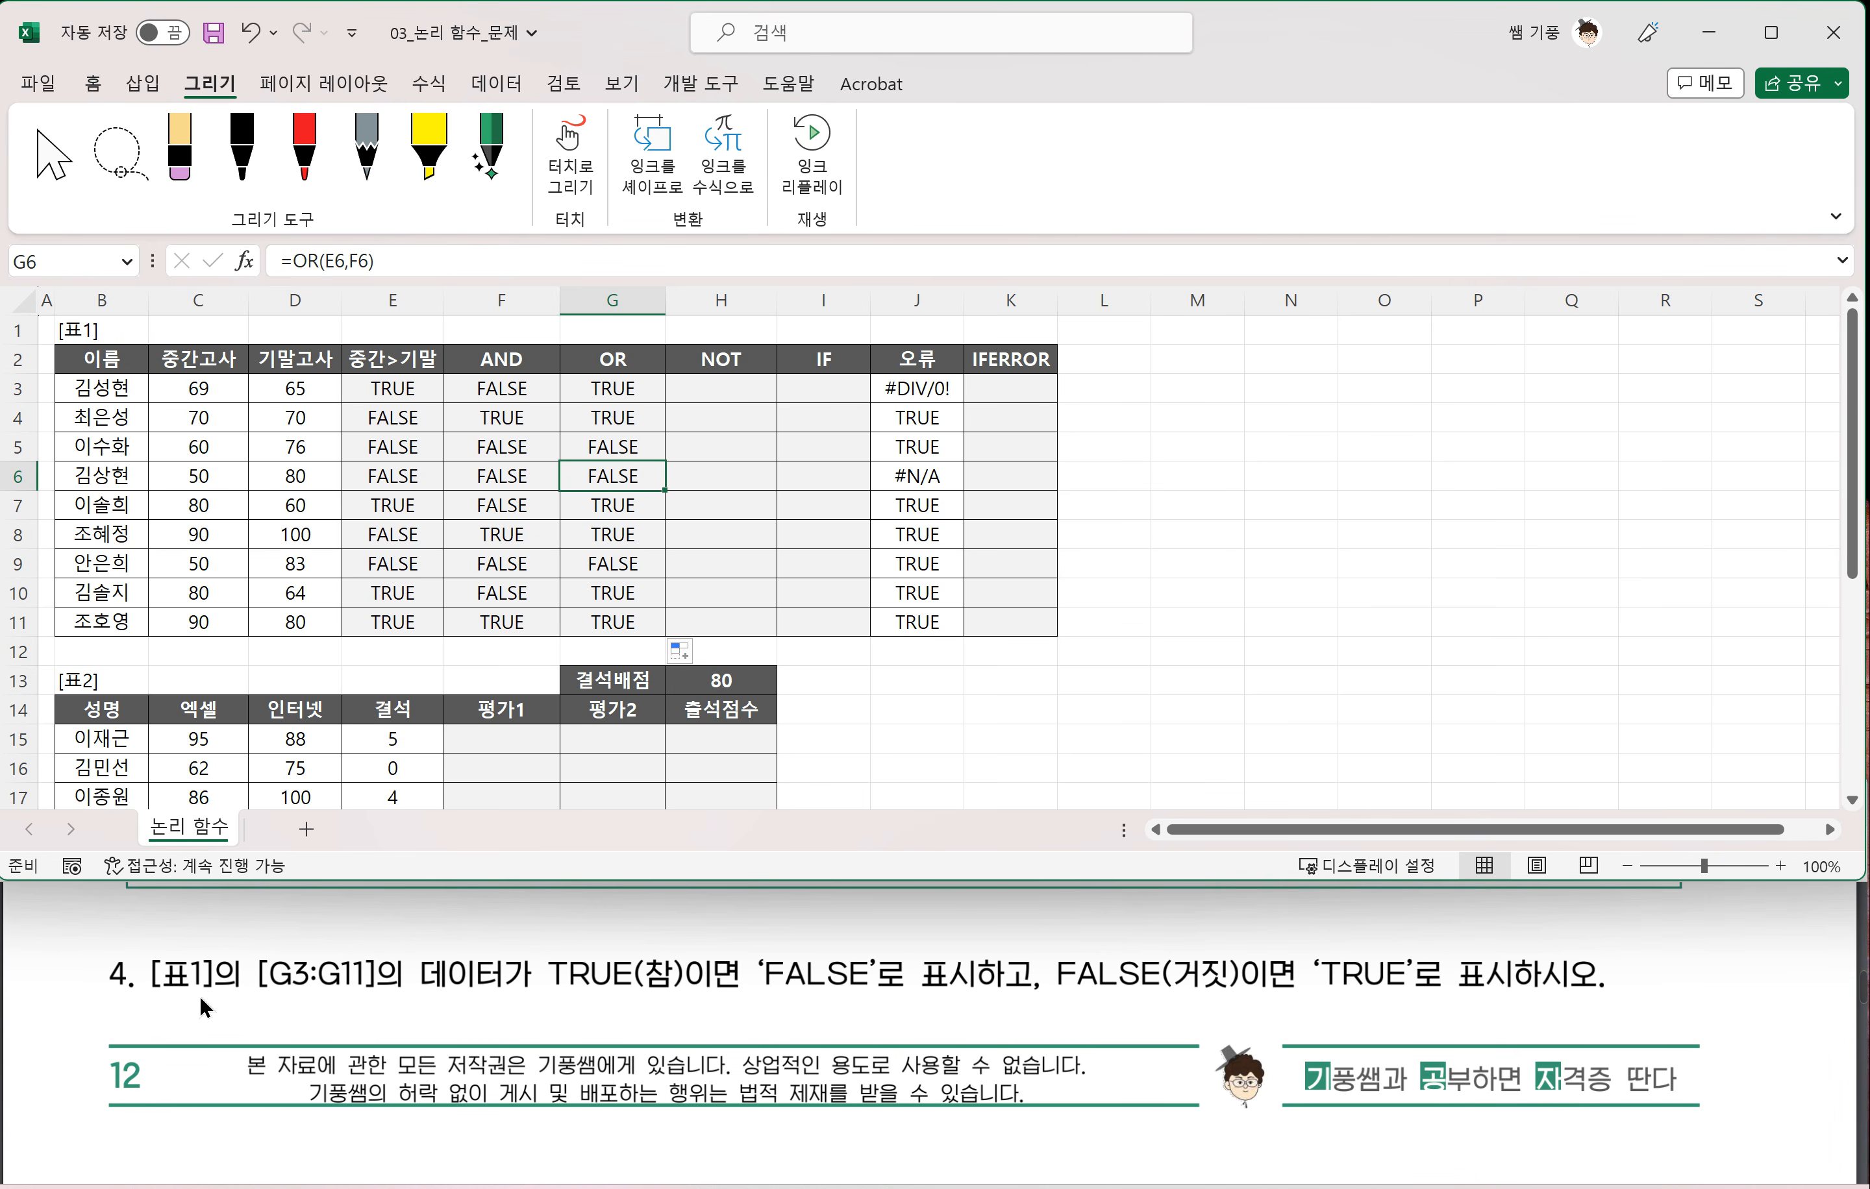
{"action": "left_click_drag", "start_coordinate": [253, 995], "coordinate": [358, 995]}
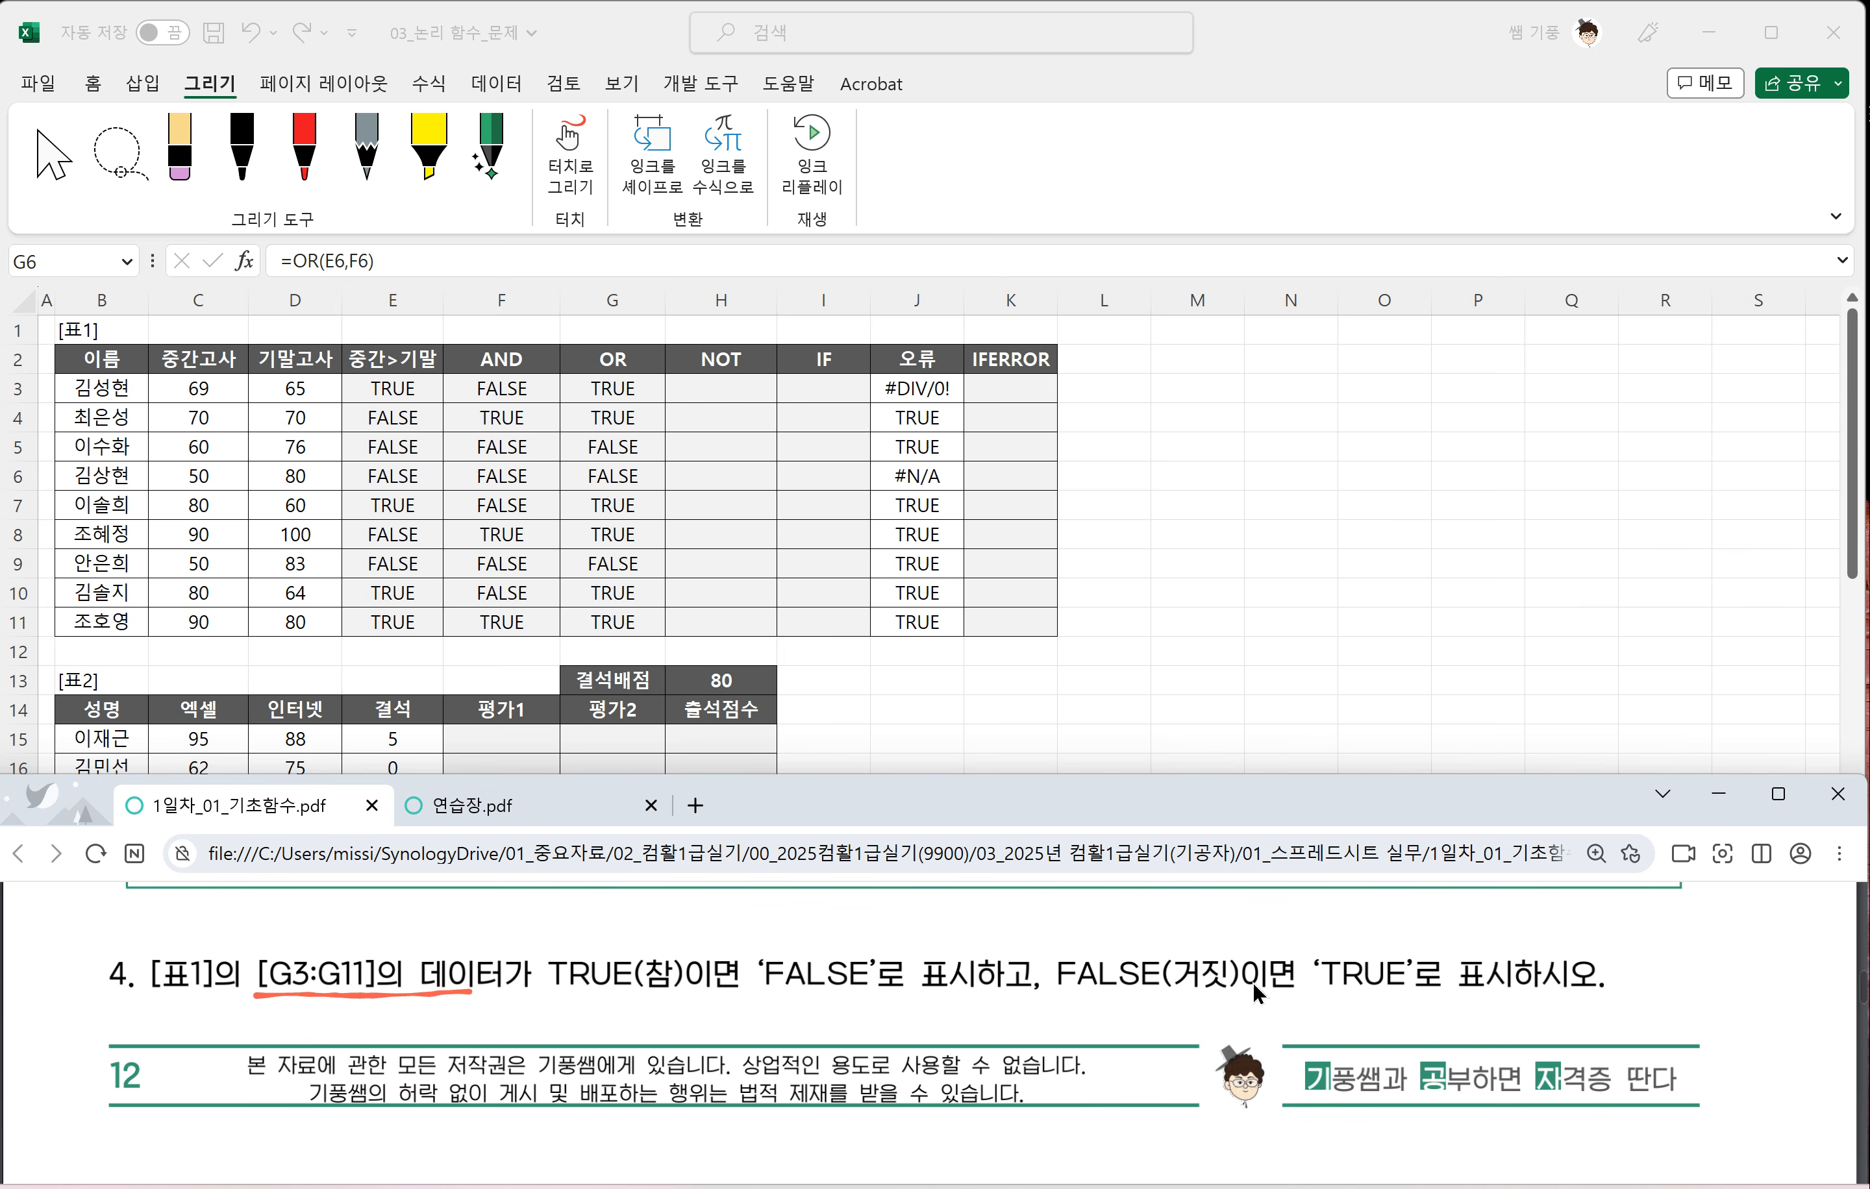
- Handwrite the example =Not(True) → False beside the NOT 함수 사용 line in the PDF
{"action": "scroll", "coordinate": [1320, 980], "scroll_direction": "down", "scroll_amount": 5}
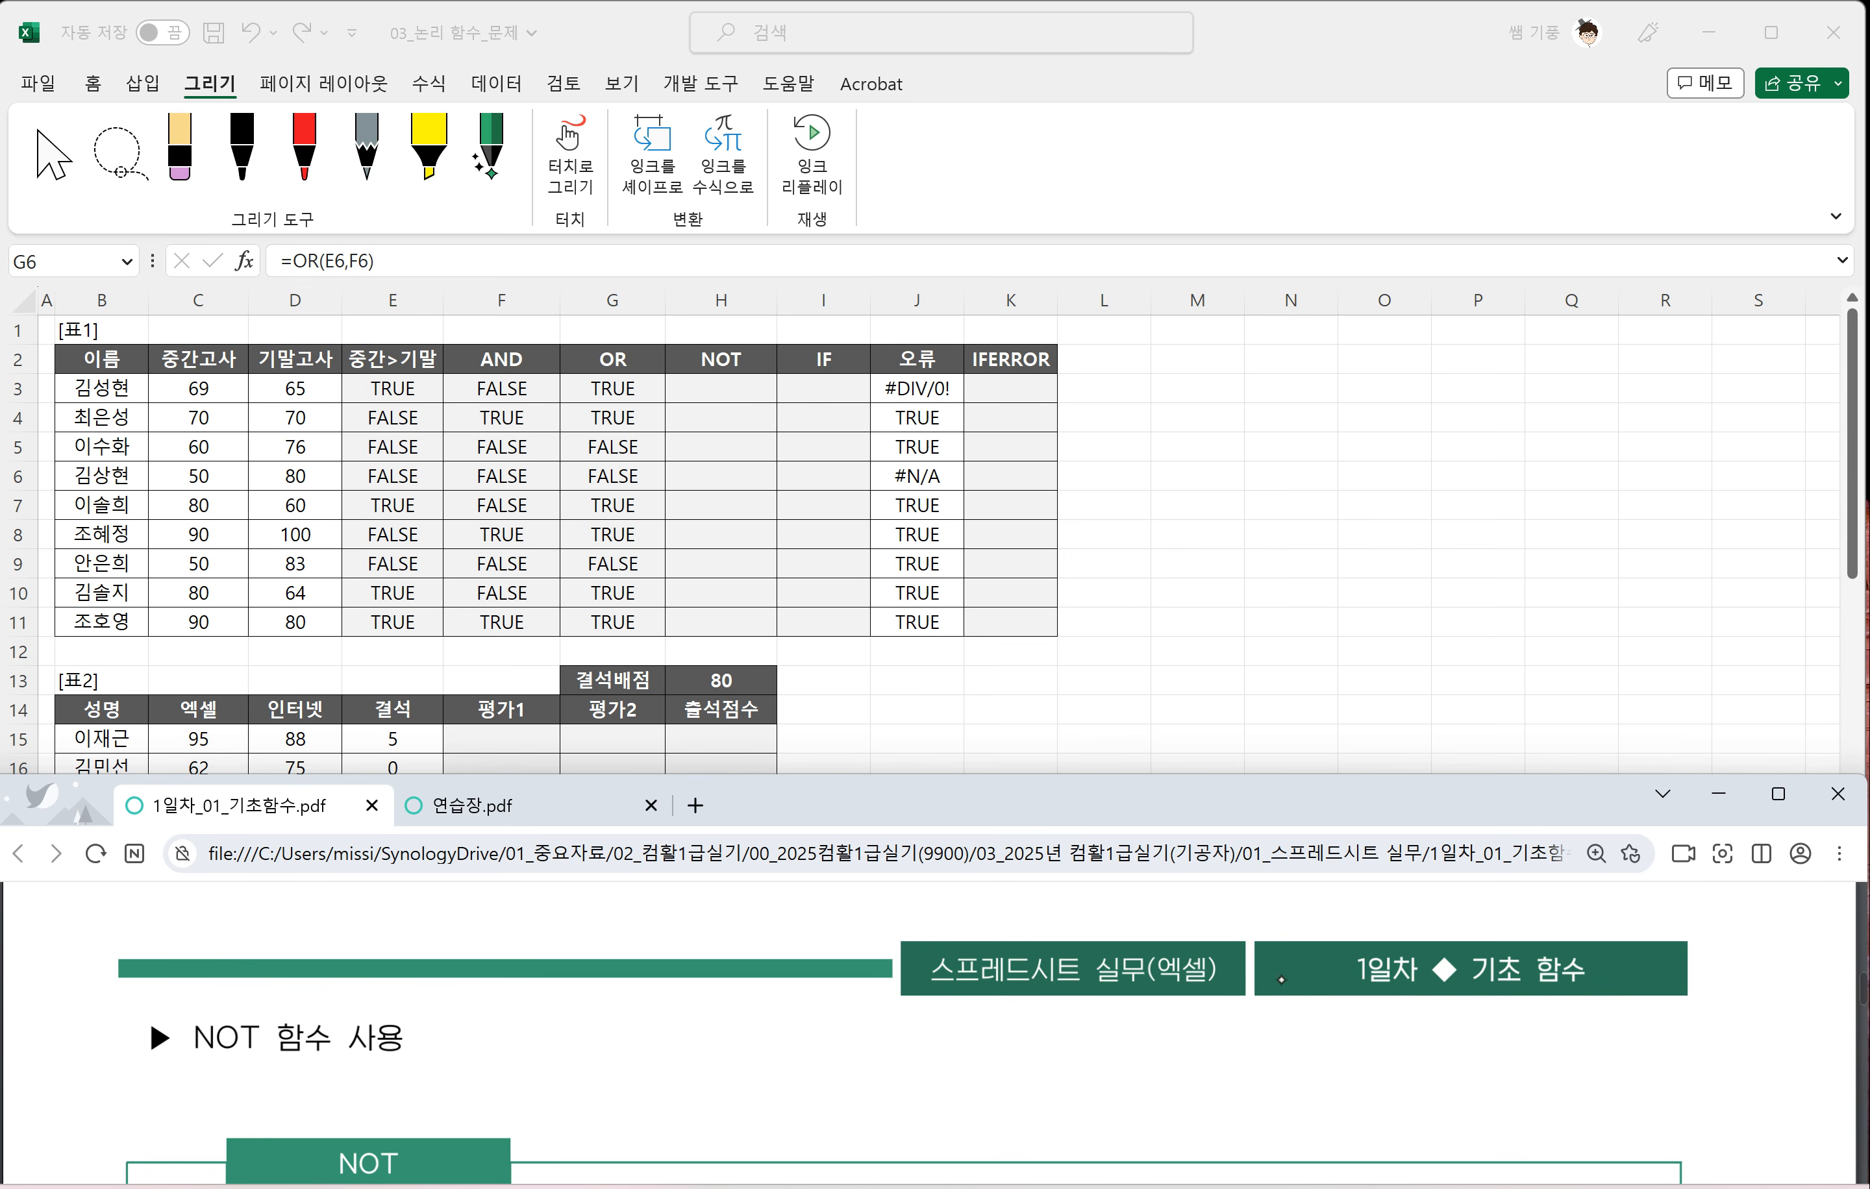
{"action": "left_click_drag", "start_coordinate": [586, 1029], "coordinate": [620, 1026]}
{"action": "left_click_drag", "start_coordinate": [596, 1045], "coordinate": [658, 1057]}
{"action": "left_click_drag", "start_coordinate": [685, 1023], "coordinate": [735, 1018]}
{"action": "mouse_move", "coordinate": [714, 1013]}
{"action": "left_mouse_down"}
{"action": "mouse_move", "coordinate": [710, 1047]}
{"action": "mouse_move", "coordinate": [763, 1048]}
{"action": "mouse_move", "coordinate": [806, 1010]}
{"action": "left_mouse_up"}
{"action": "left_click_drag", "start_coordinate": [789, 1002], "coordinate": [783, 1052]}
{"action": "left_click_drag", "start_coordinate": [808, 1020], "coordinate": [867, 1040]}
{"action": "mouse_move", "coordinate": [875, 1003]}
{"action": "left_mouse_down"}
{"action": "mouse_move", "coordinate": [872, 1043]}
{"action": "mouse_move", "coordinate": [947, 1021]}
{"action": "left_mouse_up"}
{"action": "mouse_move", "coordinate": [931, 1010]}
{"action": "left_mouse_down"}
{"action": "mouse_move", "coordinate": [934, 1042]}
{"action": "mouse_move", "coordinate": [998, 992]}
{"action": "mouse_move", "coordinate": [970, 1051]}
{"action": "left_mouse_up"}
{"action": "left_click_drag", "start_coordinate": [966, 1024], "coordinate": [1027, 1048]}
{"action": "mouse_move", "coordinate": [1048, 1012]}
{"action": "left_mouse_down"}
{"action": "mouse_move", "coordinate": [1035, 1042]}
{"action": "mouse_move", "coordinate": [1083, 1047]}
{"action": "left_mouse_up"}
- Handwrite a second example, =Not(False) → True, beneath the first one in the PDF
{"action": "left_click_drag", "start_coordinate": [591, 1088], "coordinate": [632, 1085]}
{"action": "left_click_drag", "start_coordinate": [603, 1105], "coordinate": [628, 1103]}
{"action": "mouse_move", "coordinate": [639, 1084]}
{"action": "left_mouse_down"}
{"action": "mouse_move", "coordinate": [665, 1110]}
{"action": "mouse_move", "coordinate": [636, 1117]}
{"action": "left_mouse_up"}
{"action": "mouse_move", "coordinate": [697, 1059]}
{"action": "left_mouse_down"}
{"action": "mouse_move", "coordinate": [661, 1120]}
{"action": "mouse_move", "coordinate": [734, 1088]}
{"action": "left_mouse_up"}
{"action": "mouse_move", "coordinate": [723, 1076]}
{"action": "left_mouse_down"}
{"action": "mouse_move", "coordinate": [715, 1118]}
{"action": "mouse_move", "coordinate": [761, 1118]}
{"action": "mouse_move", "coordinate": [817, 1059]}
{"action": "mouse_move", "coordinate": [787, 1115]}
{"action": "left_mouse_up"}
{"action": "mouse_move", "coordinate": [785, 1096]}
{"action": "left_mouse_down"}
{"action": "mouse_move", "coordinate": [834, 1112]}
{"action": "mouse_move", "coordinate": [848, 1089]}
{"action": "mouse_move", "coordinate": [852, 1114]}
{"action": "mouse_move", "coordinate": [888, 1115]}
{"action": "left_mouse_up"}
{"action": "mouse_move", "coordinate": [931, 1095]}
{"action": "left_mouse_down"}
{"action": "mouse_move", "coordinate": [946, 1110]}
{"action": "mouse_move", "coordinate": [1027, 1059]}
{"action": "mouse_move", "coordinate": [1002, 1112]}
{"action": "left_mouse_up"}
{"action": "mouse_move", "coordinate": [1014, 1112]}
{"action": "left_mouse_down"}
{"action": "mouse_move", "coordinate": [1032, 1082]}
{"action": "mouse_move", "coordinate": [1092, 1108]}
{"action": "left_mouse_up"}
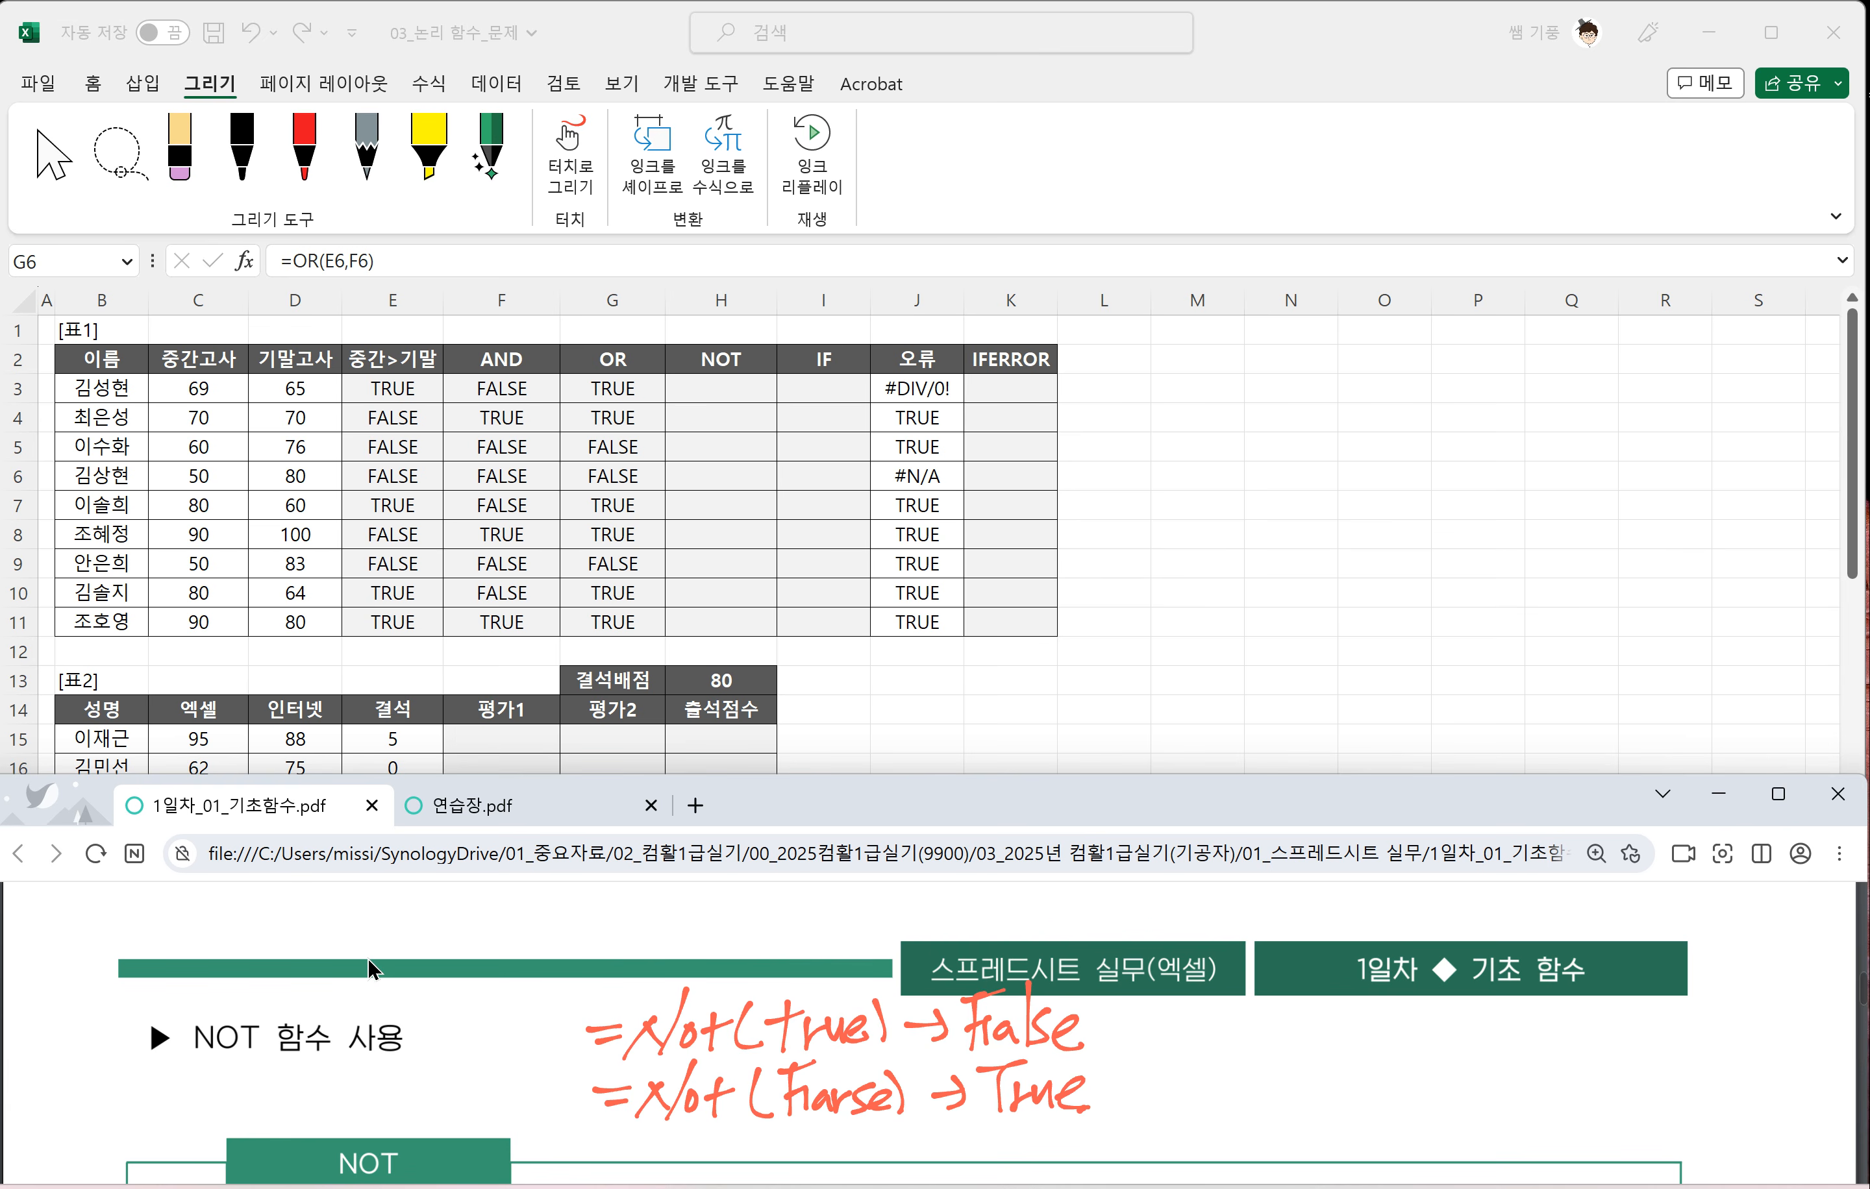
- Return to question 4 and enter the formula =NOT(G3) in cell H3 of the Excel worksheet
{"action": "scroll", "coordinate": [437, 972], "scroll_direction": "up", "scroll_amount": 2}
{"action": "scroll", "coordinate": [437, 973], "scroll_direction": "up", "scroll_amount": 3}
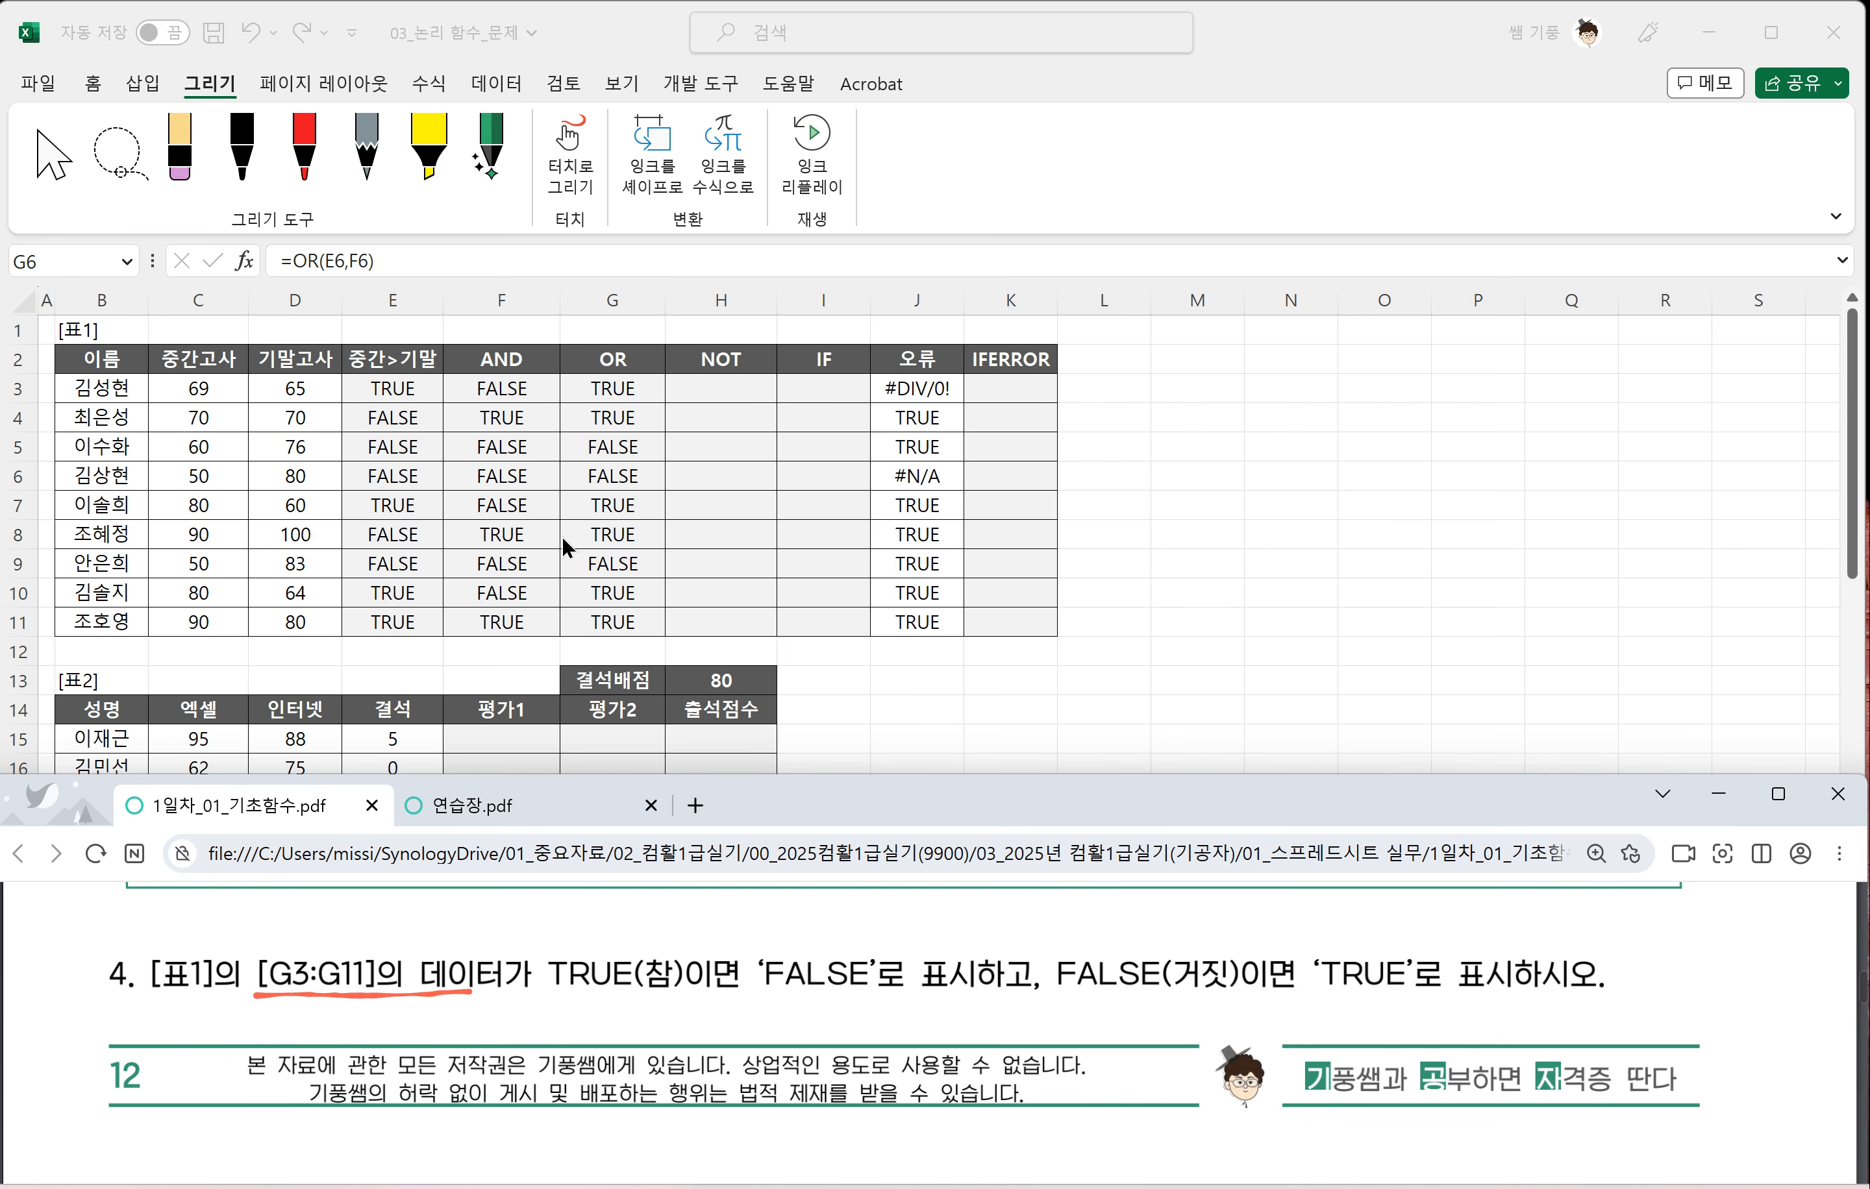
{"action": "left_click", "coordinate": [709, 385]}
{"action": "left_click", "coordinate": [719, 386]}
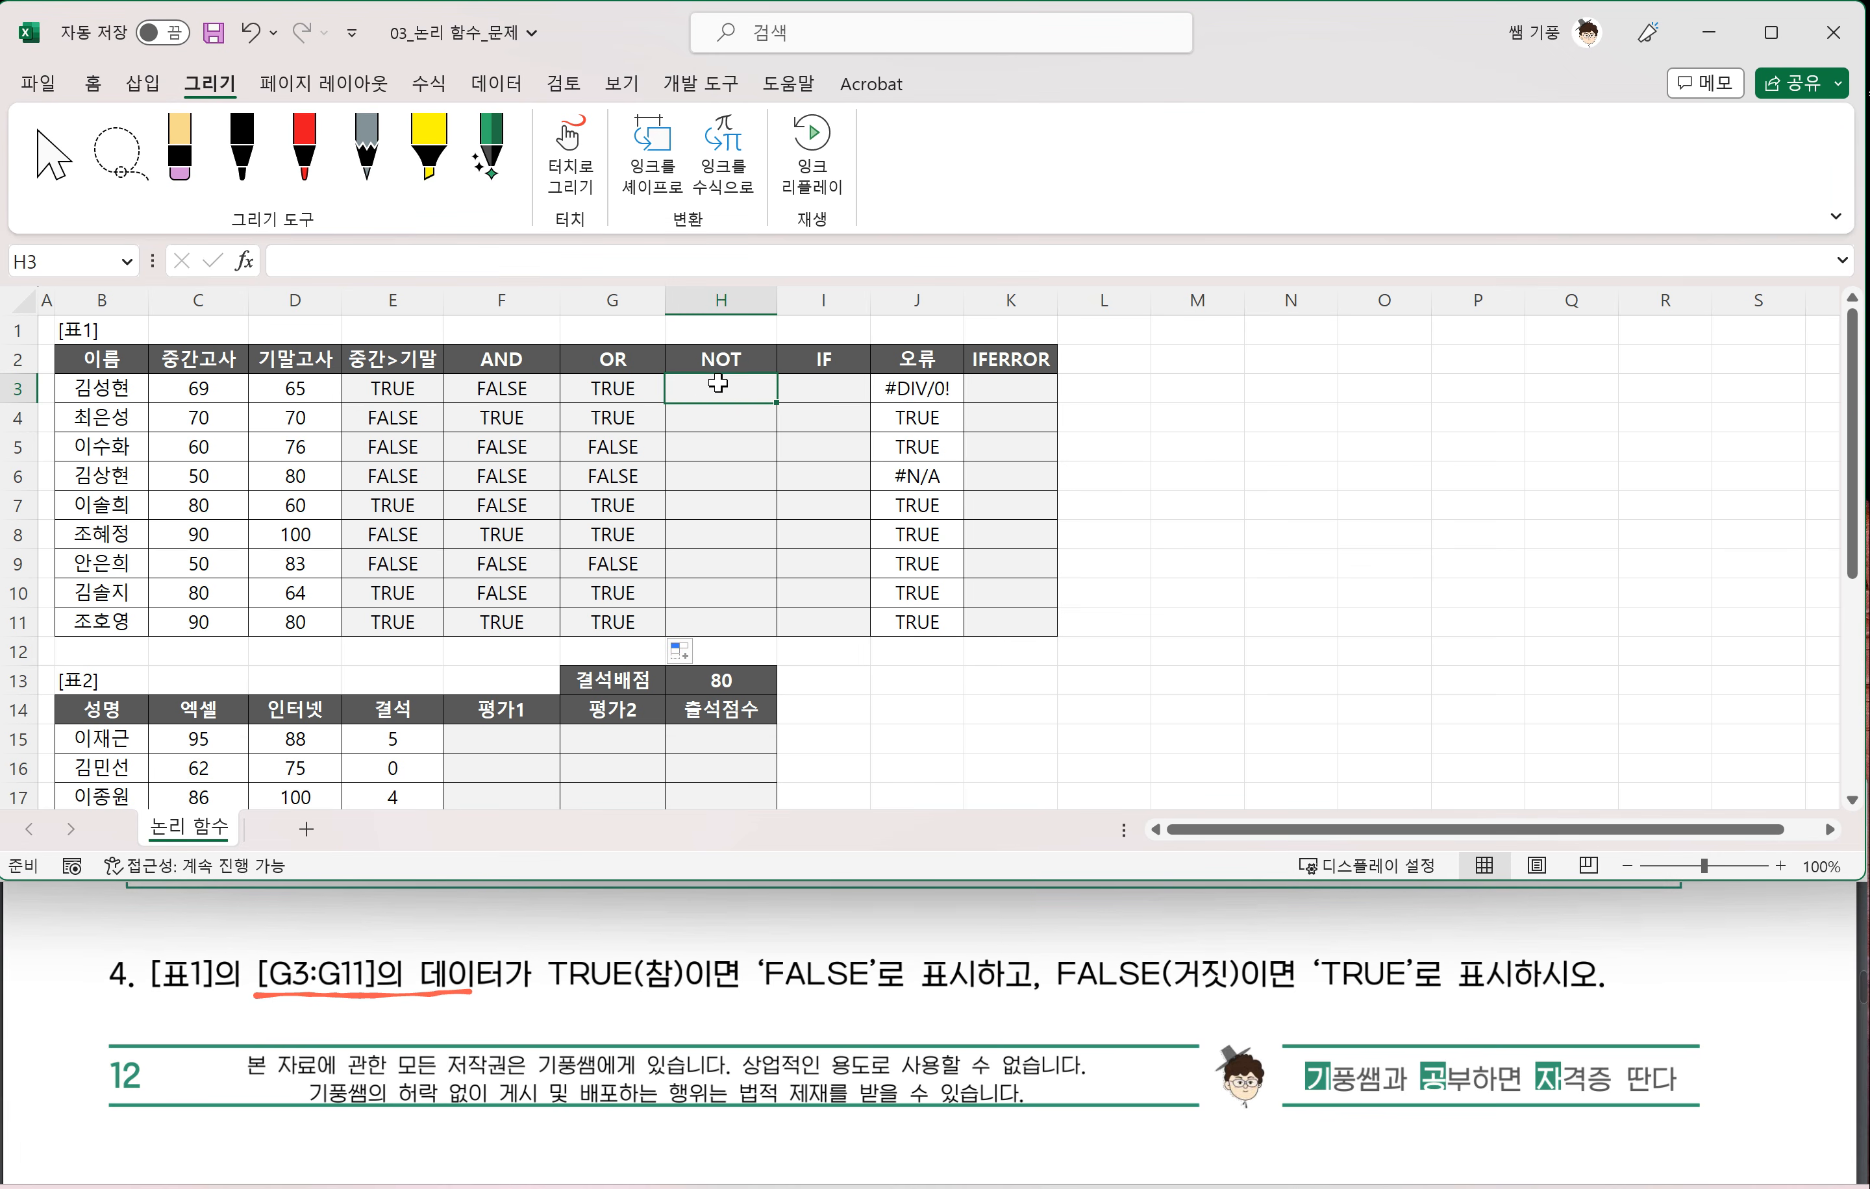
{"action": "type", "text": "=N"}
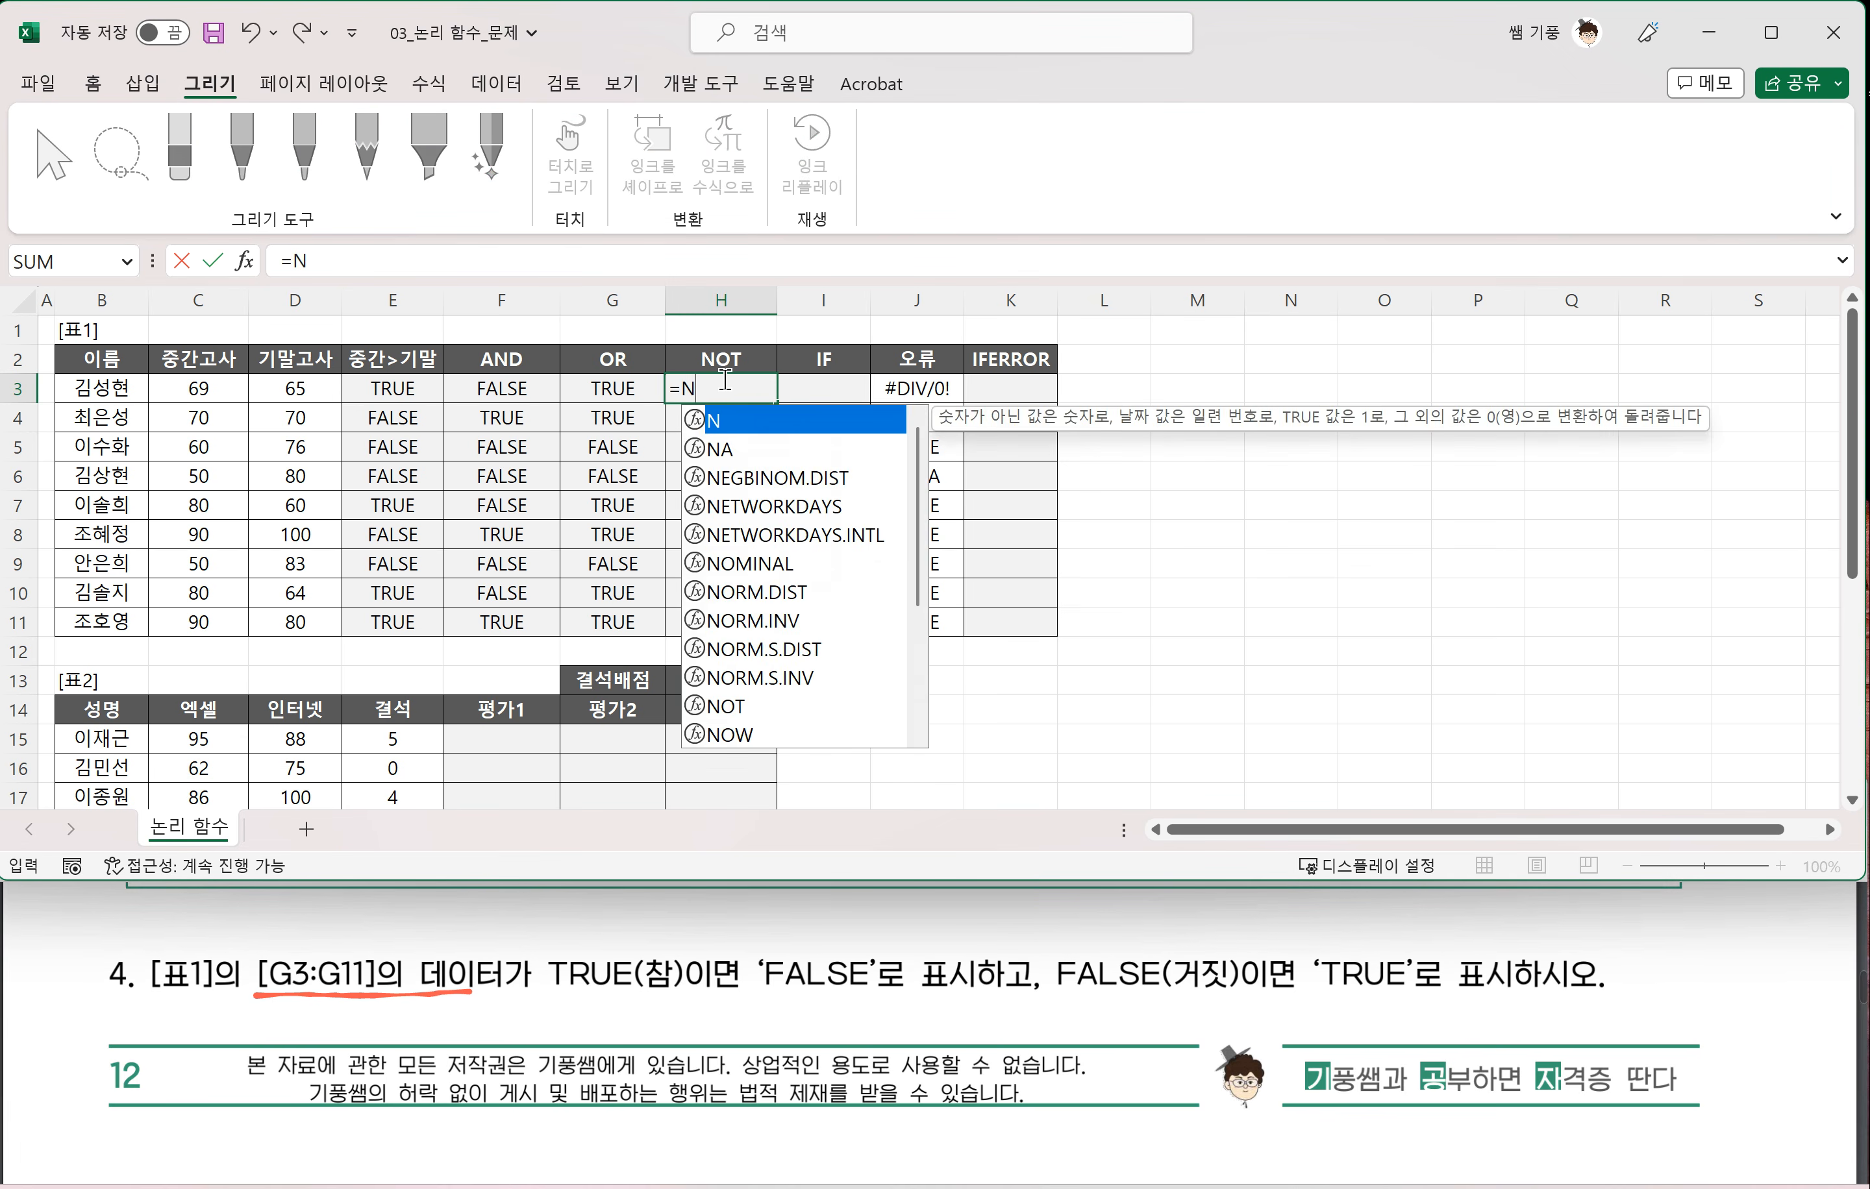
{"action": "type", "text": "OT("}
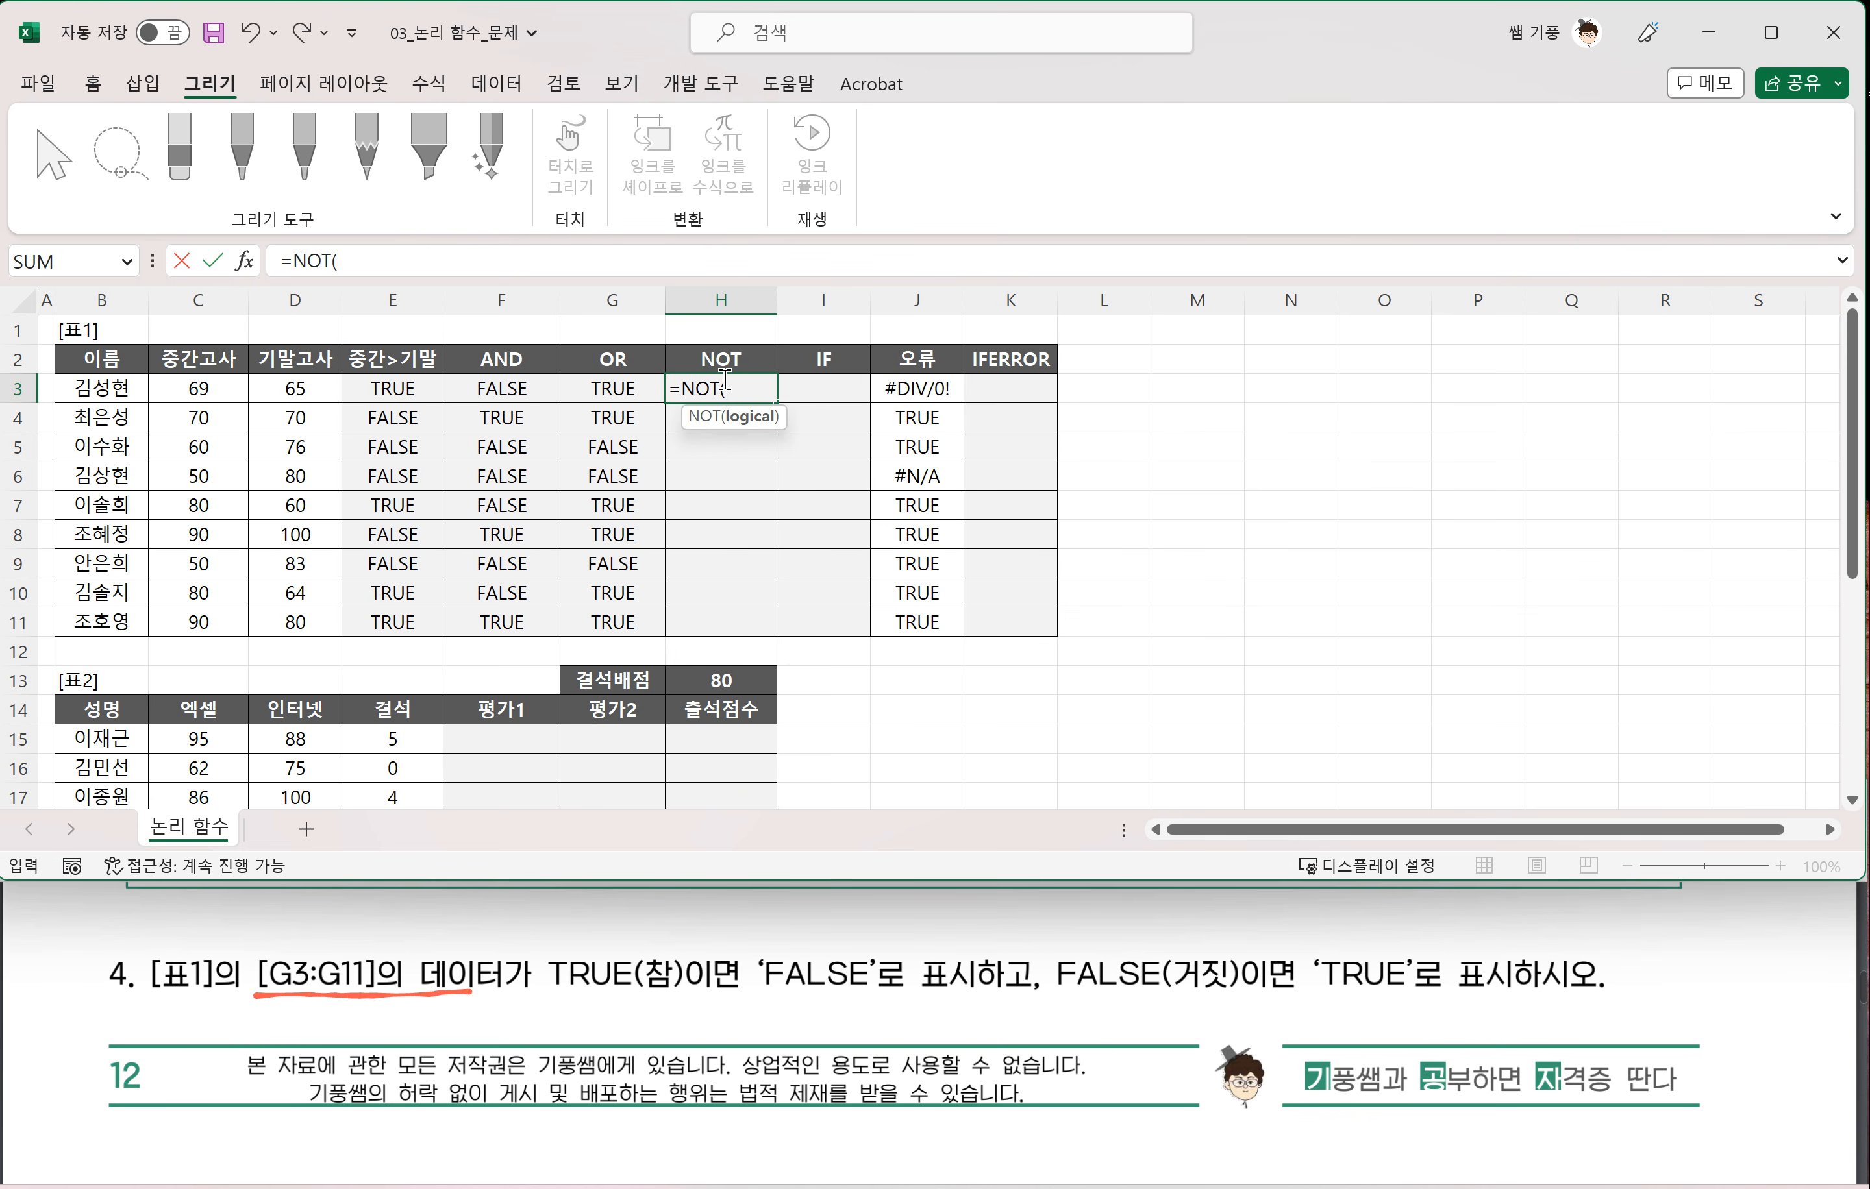
{"action": "left_click", "coordinate": [632, 393]}
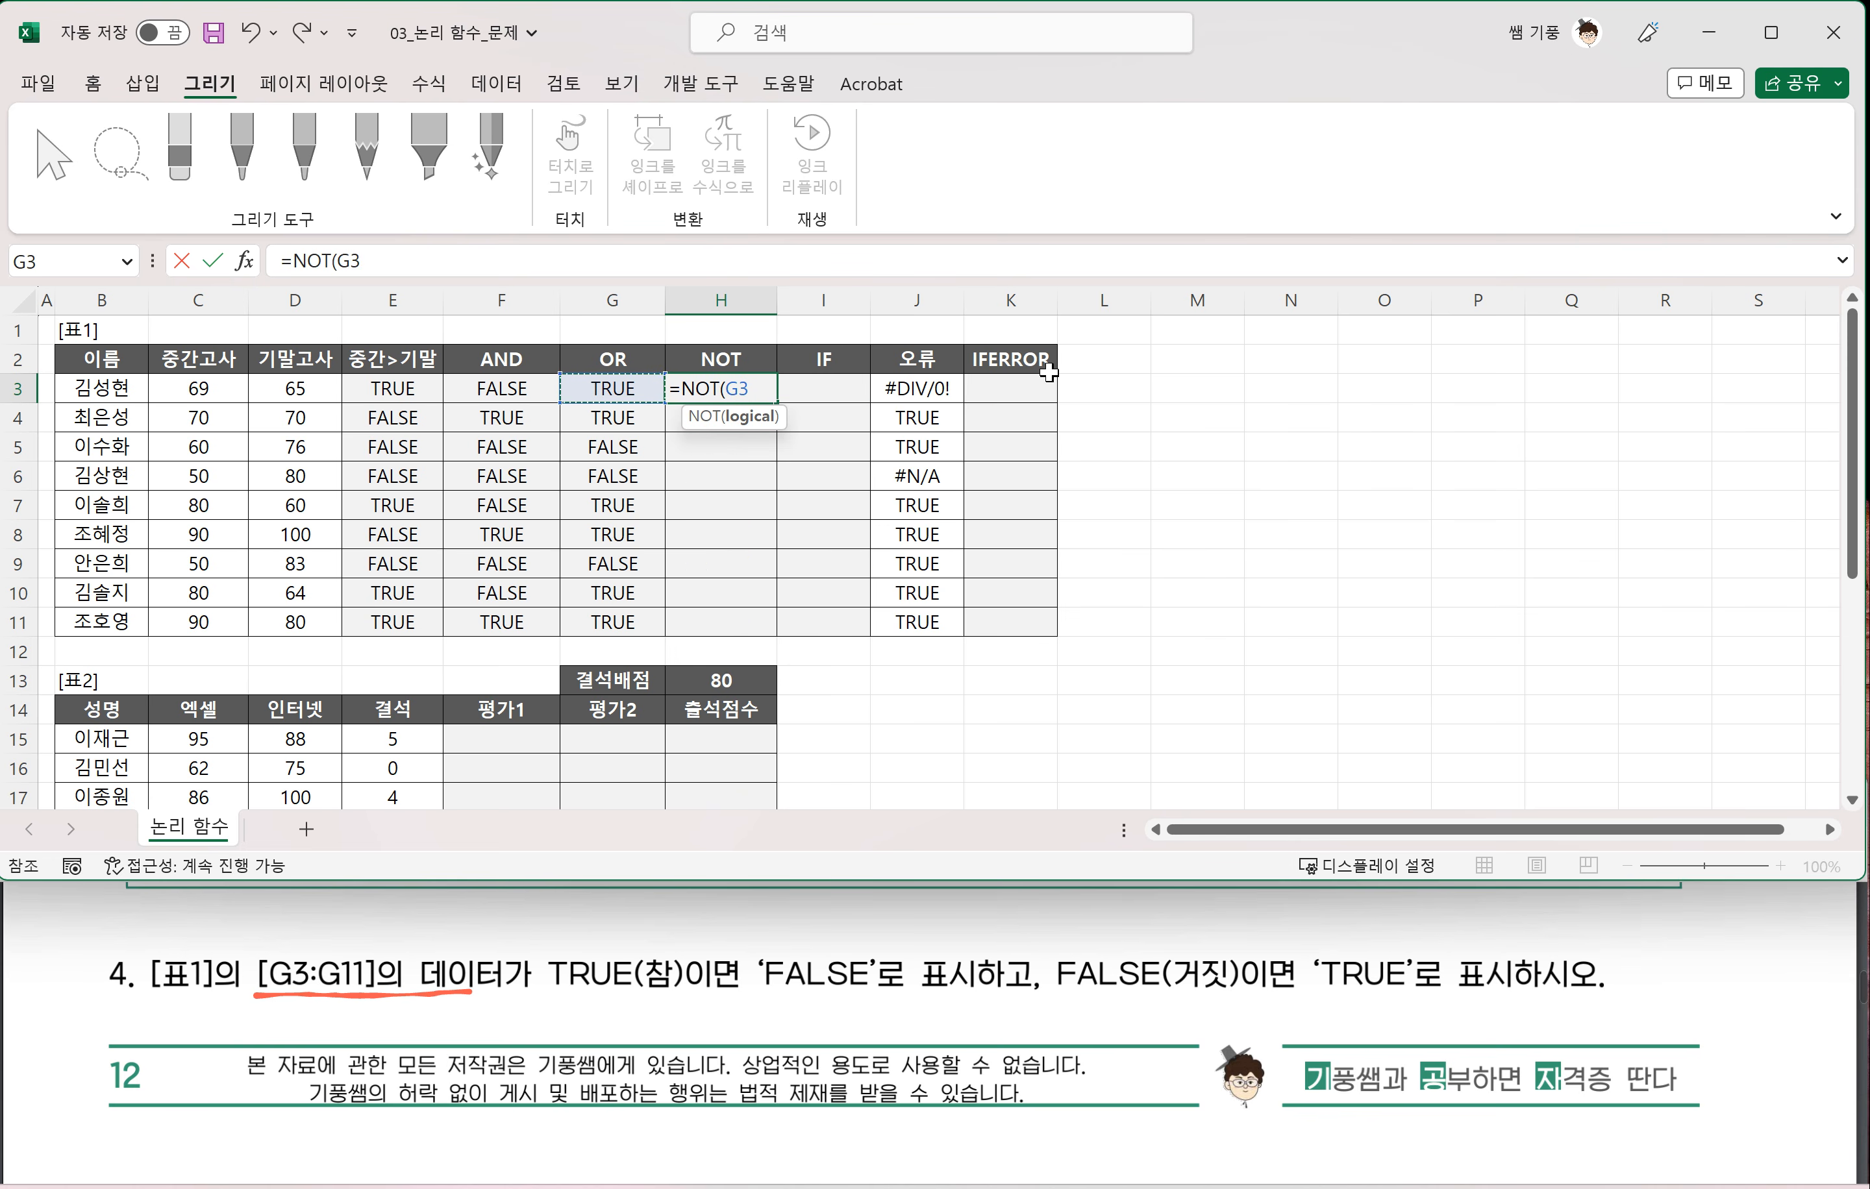
{"action": "type", "text": ")"}
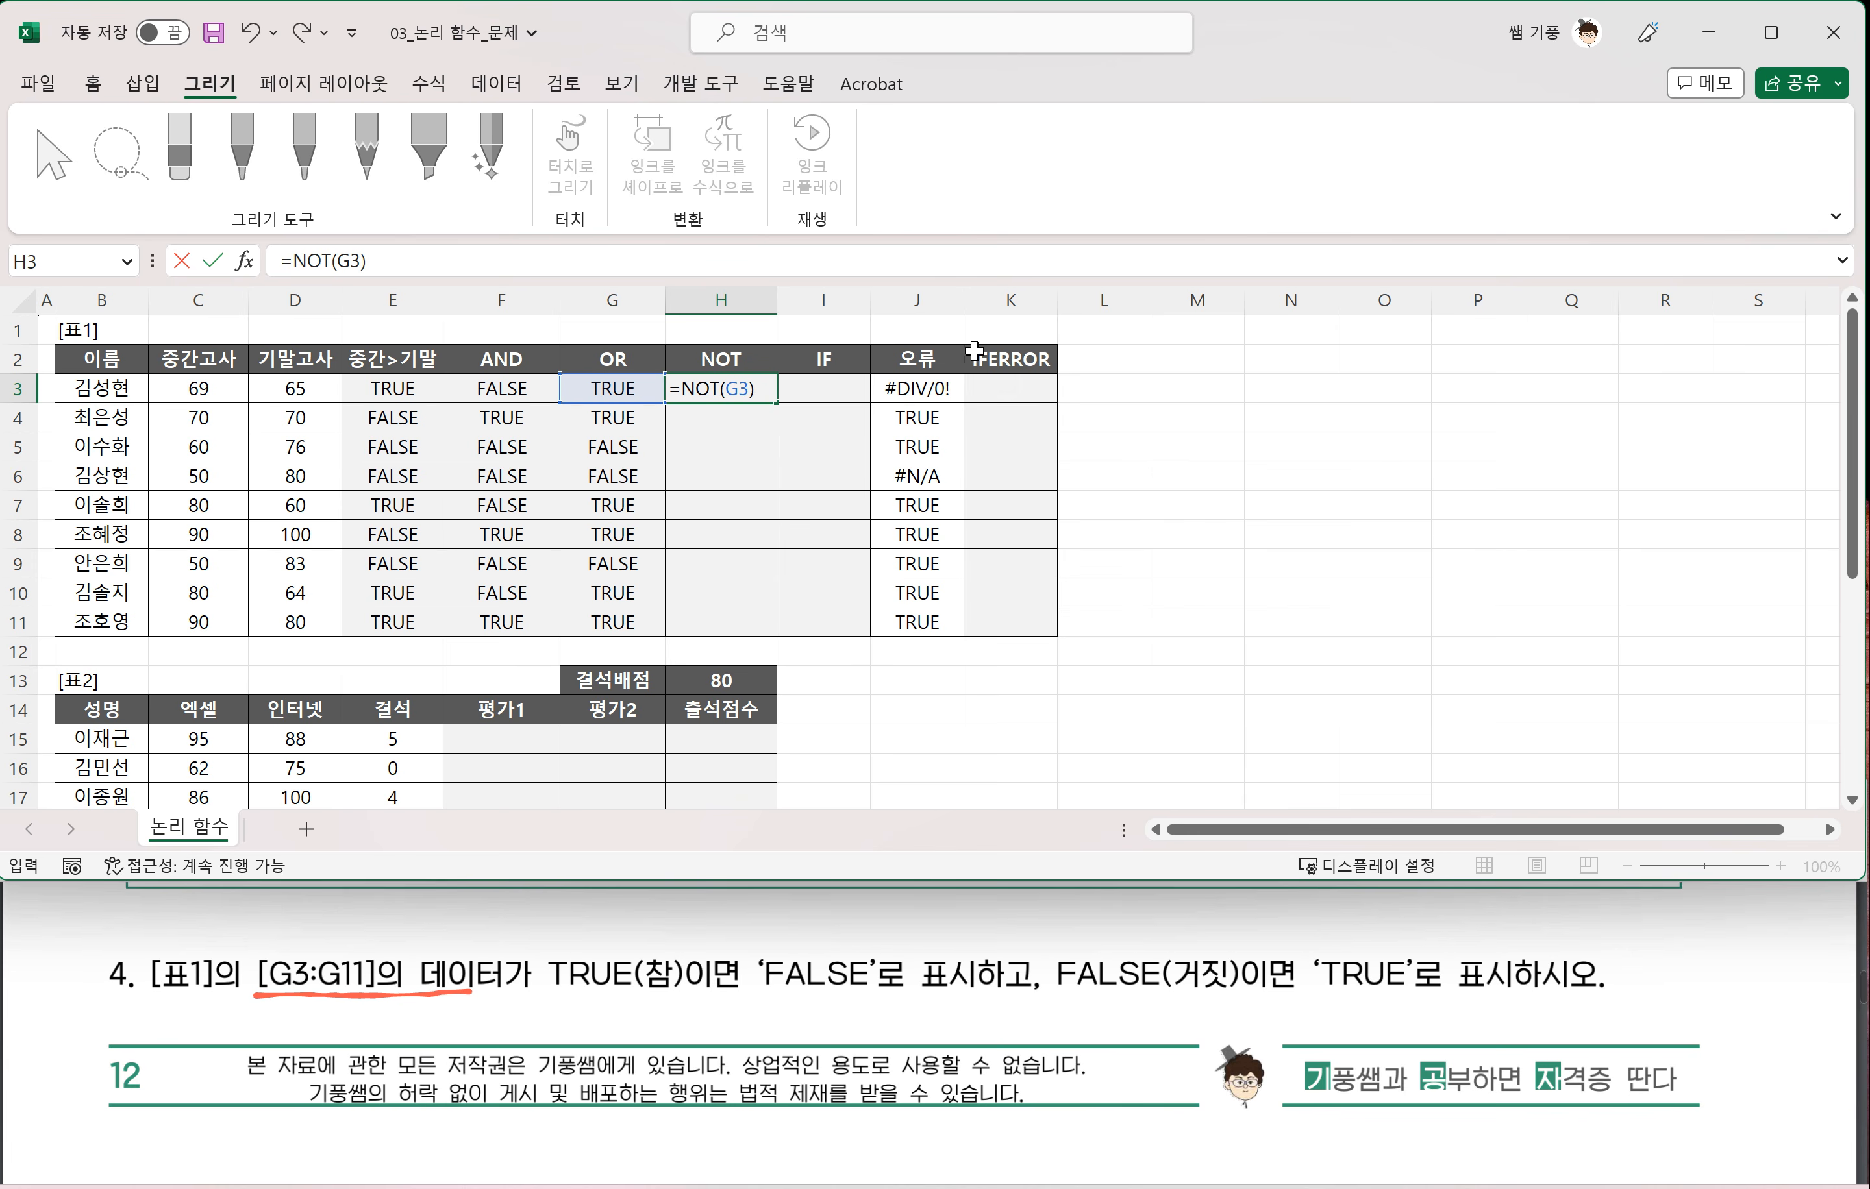
{"action": "key", "text": "Return"}
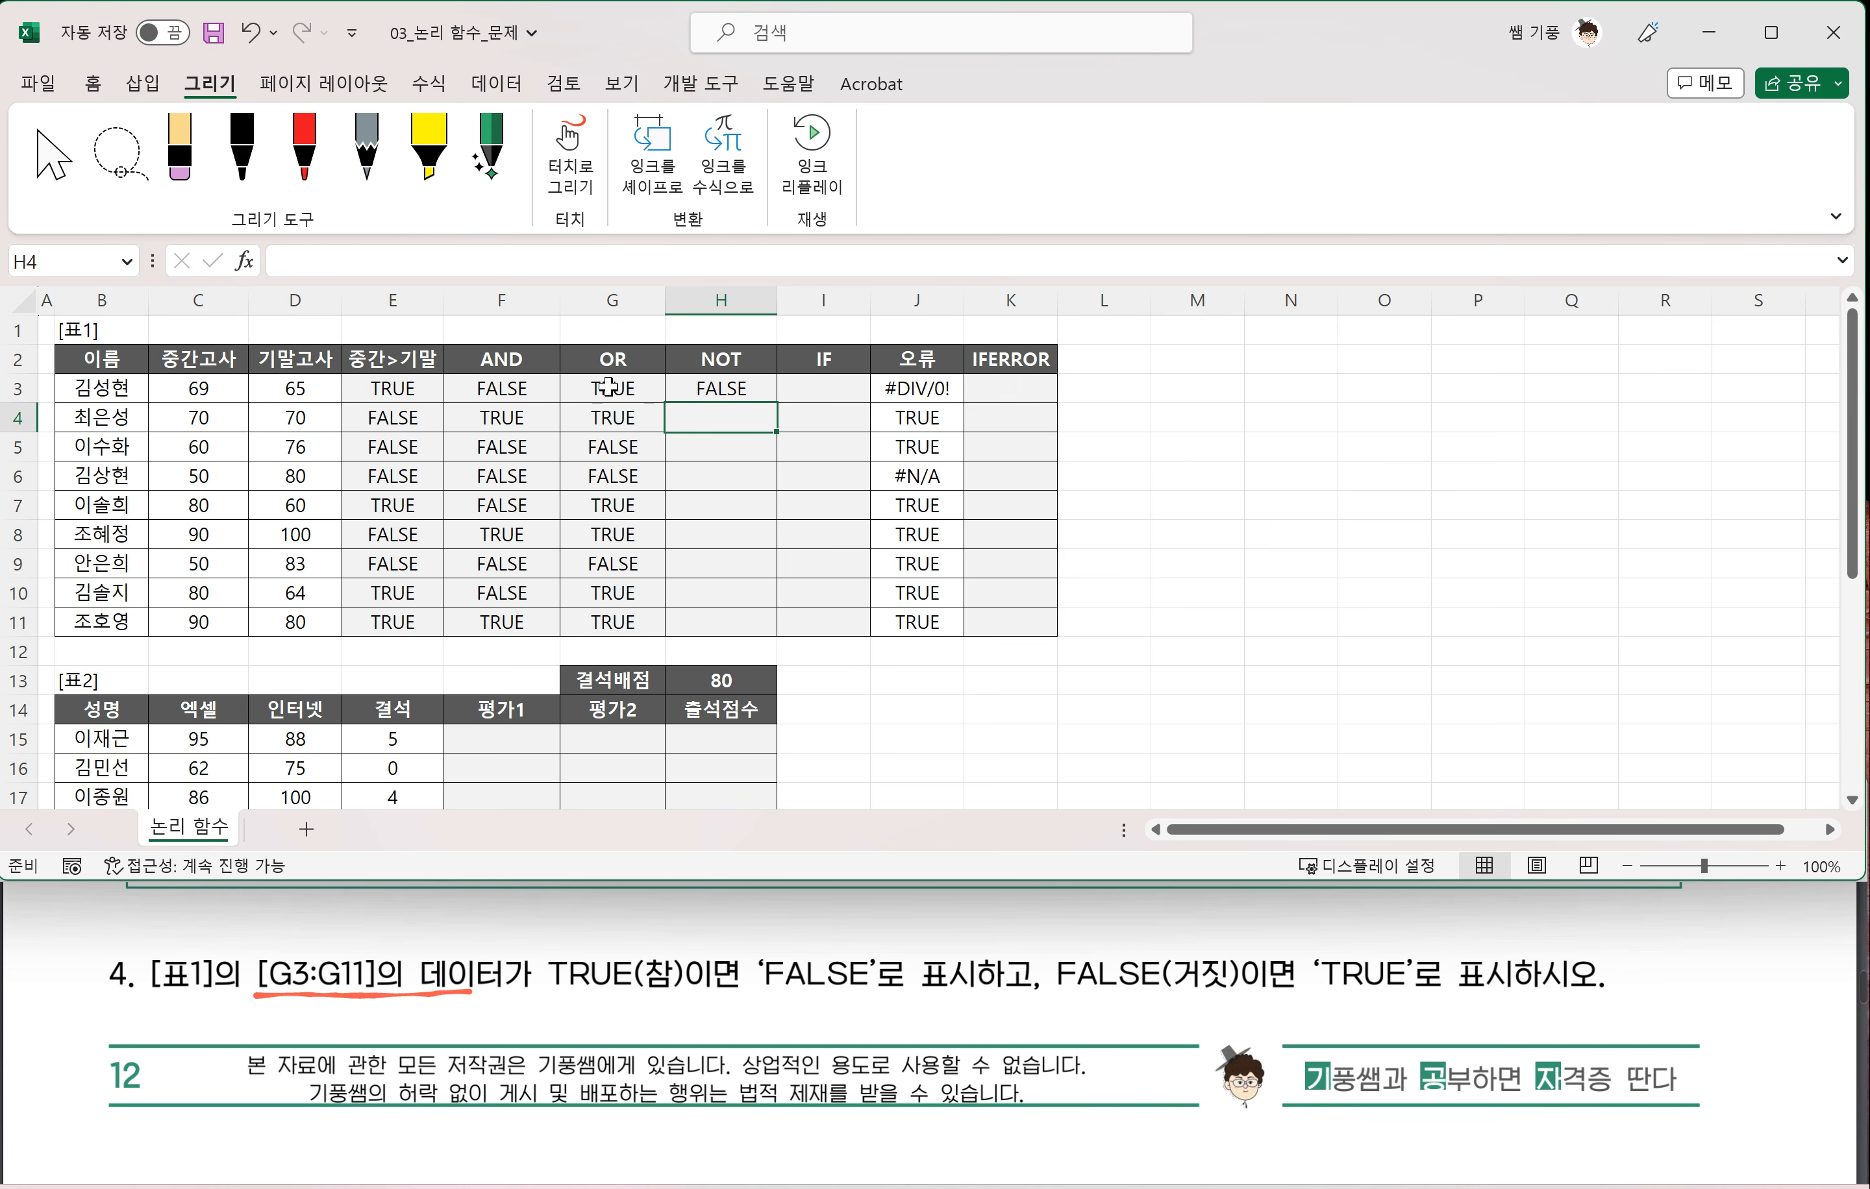
- Copy the NOT formula from H3 down to H11 and compare H4 and H5 with the OR values beside them
{"action": "left_click", "coordinate": [721, 389]}
{"action": "left_click_drag", "start_coordinate": [776, 404], "coordinate": [761, 635]}
{"action": "left_click", "coordinate": [613, 418]}
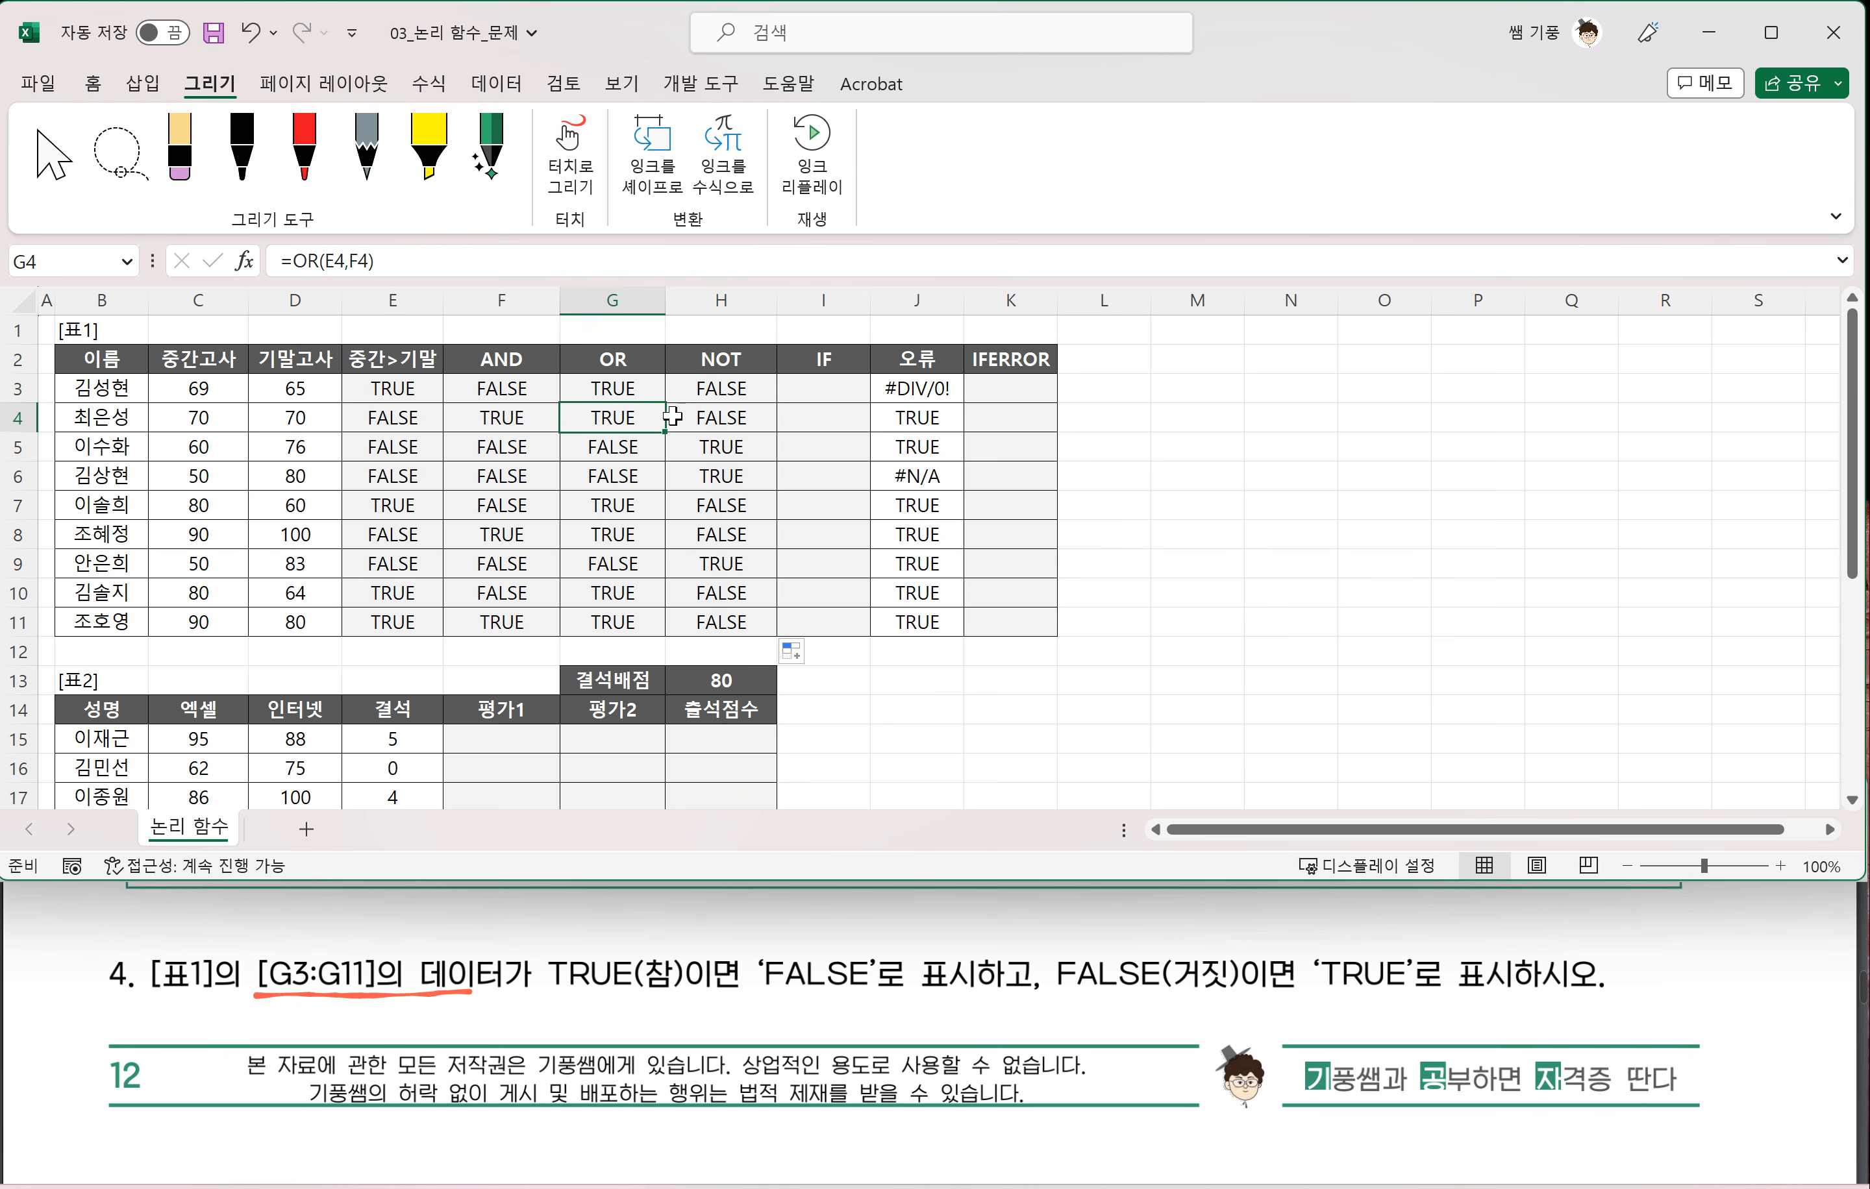
{"action": "left_click", "coordinate": [692, 415]}
{"action": "left_click", "coordinate": [624, 446]}
{"action": "left_click", "coordinate": [700, 446]}
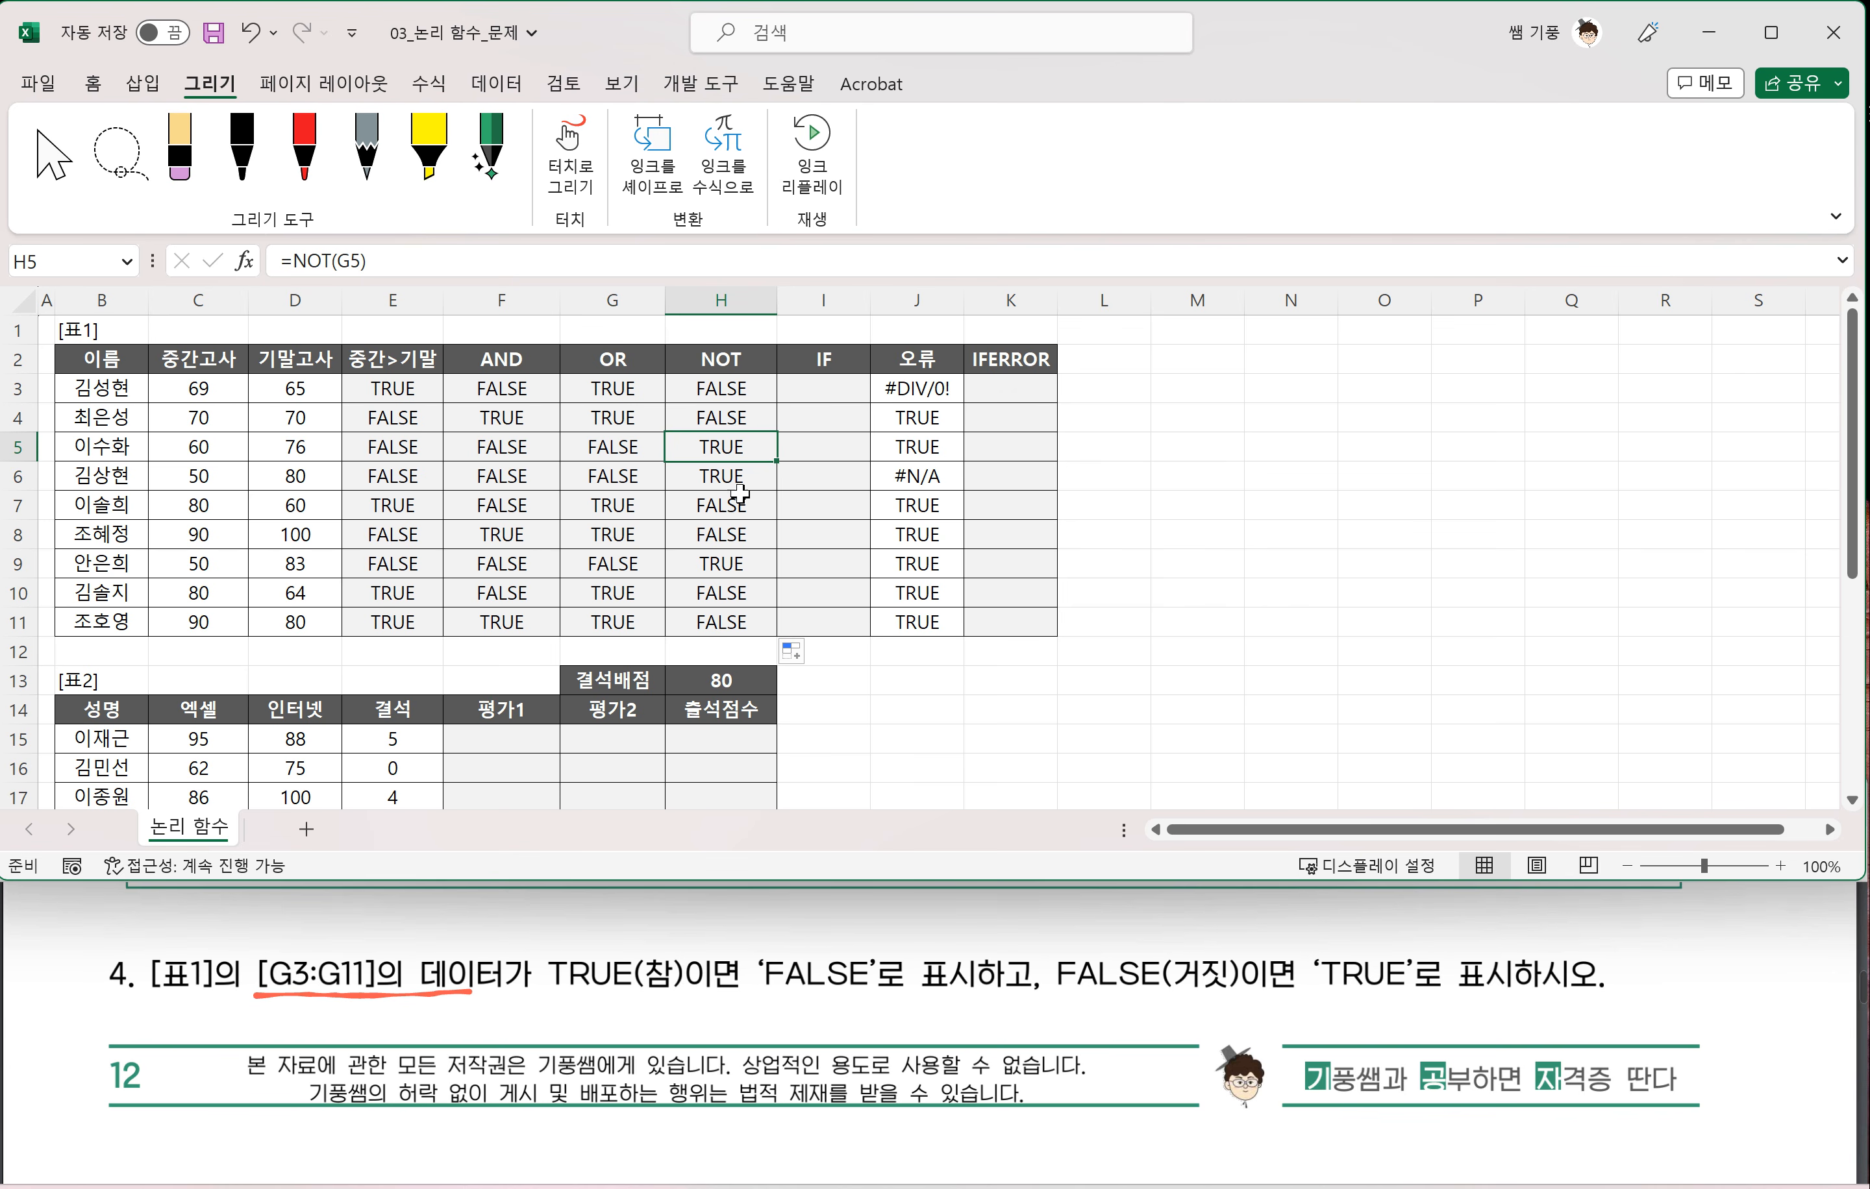
- Underline the 중간고사[C3:C11]와 기말고사[D3:D11]가 모두 70 condition in question 5 of the PDF
{"action": "scroll", "coordinate": [423, 1014], "scroll_direction": "down", "scroll_amount": 2}
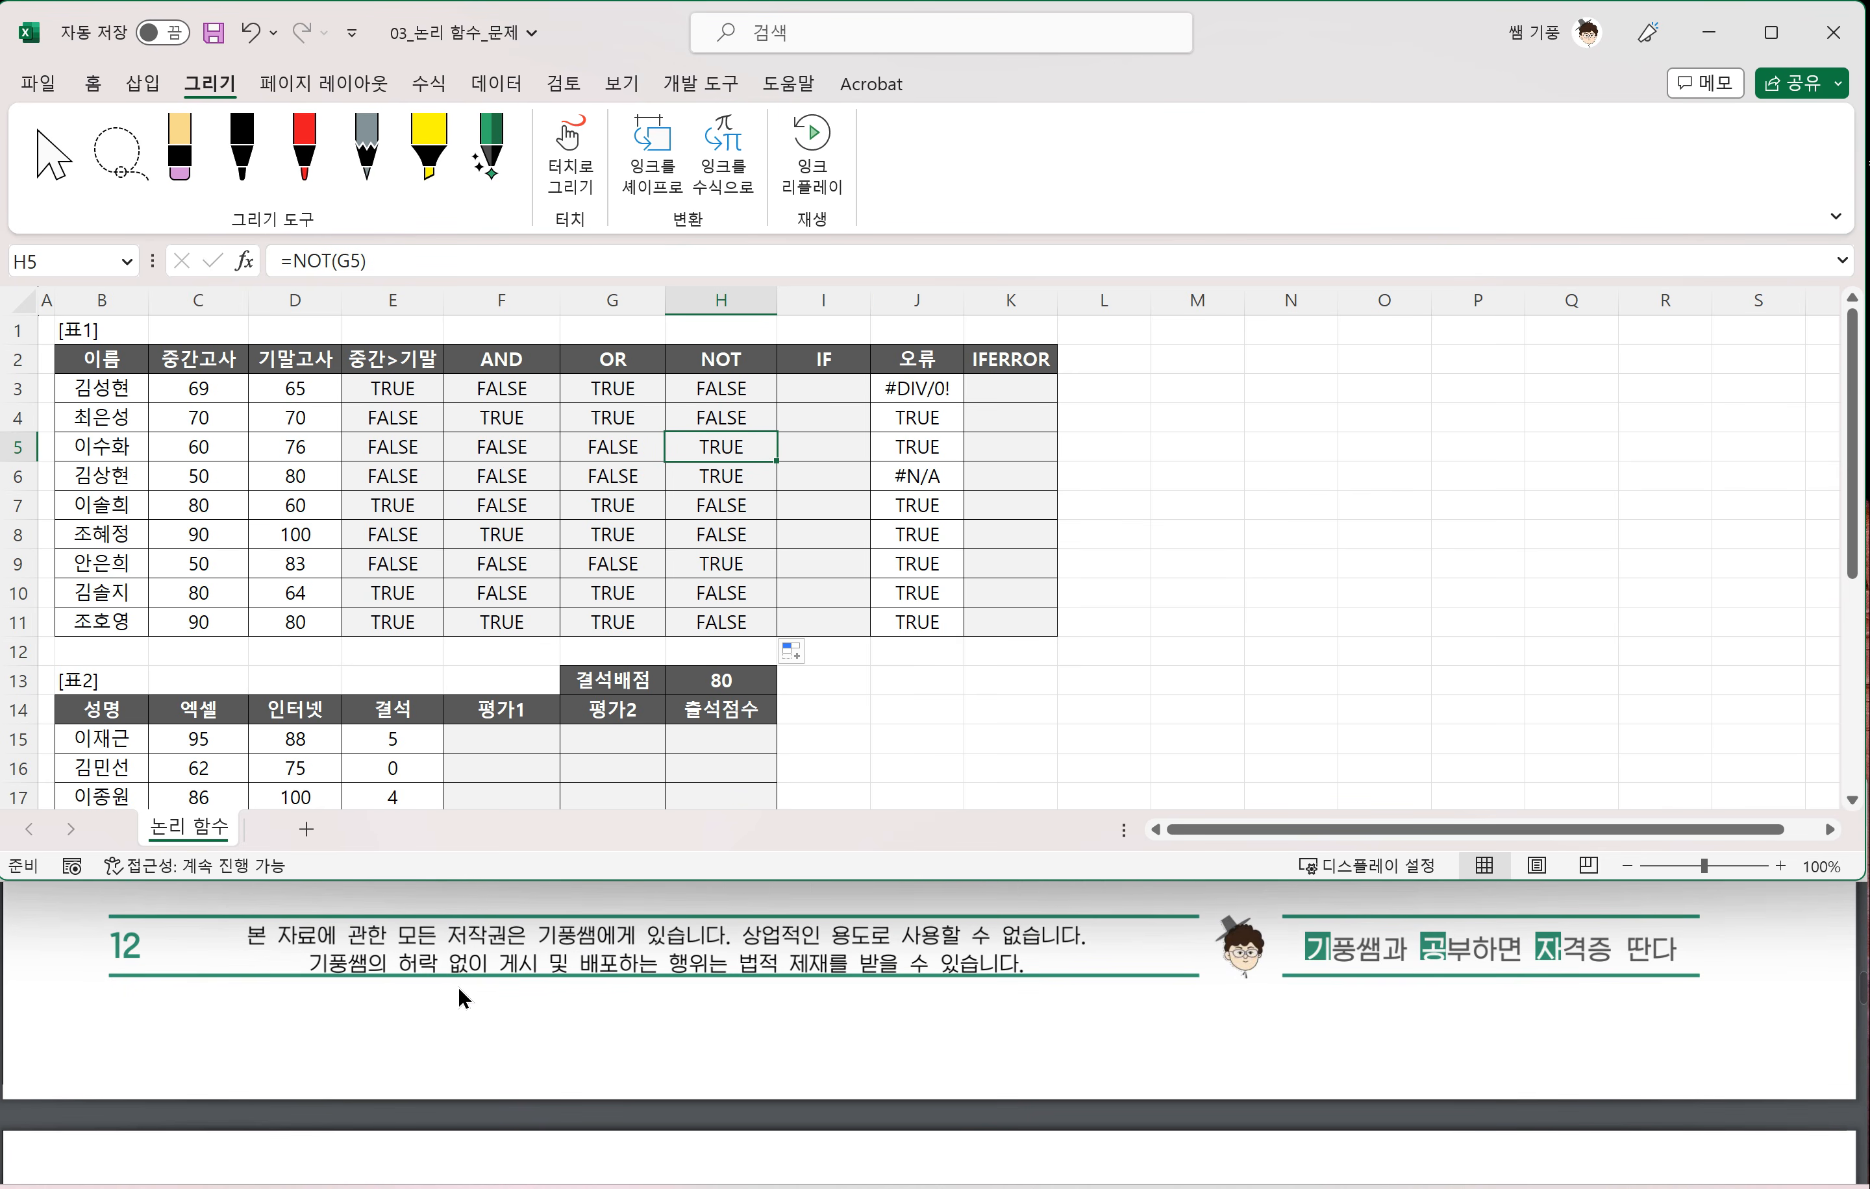
{"action": "scroll", "coordinate": [452, 986], "scroll_direction": "down", "scroll_amount": 5}
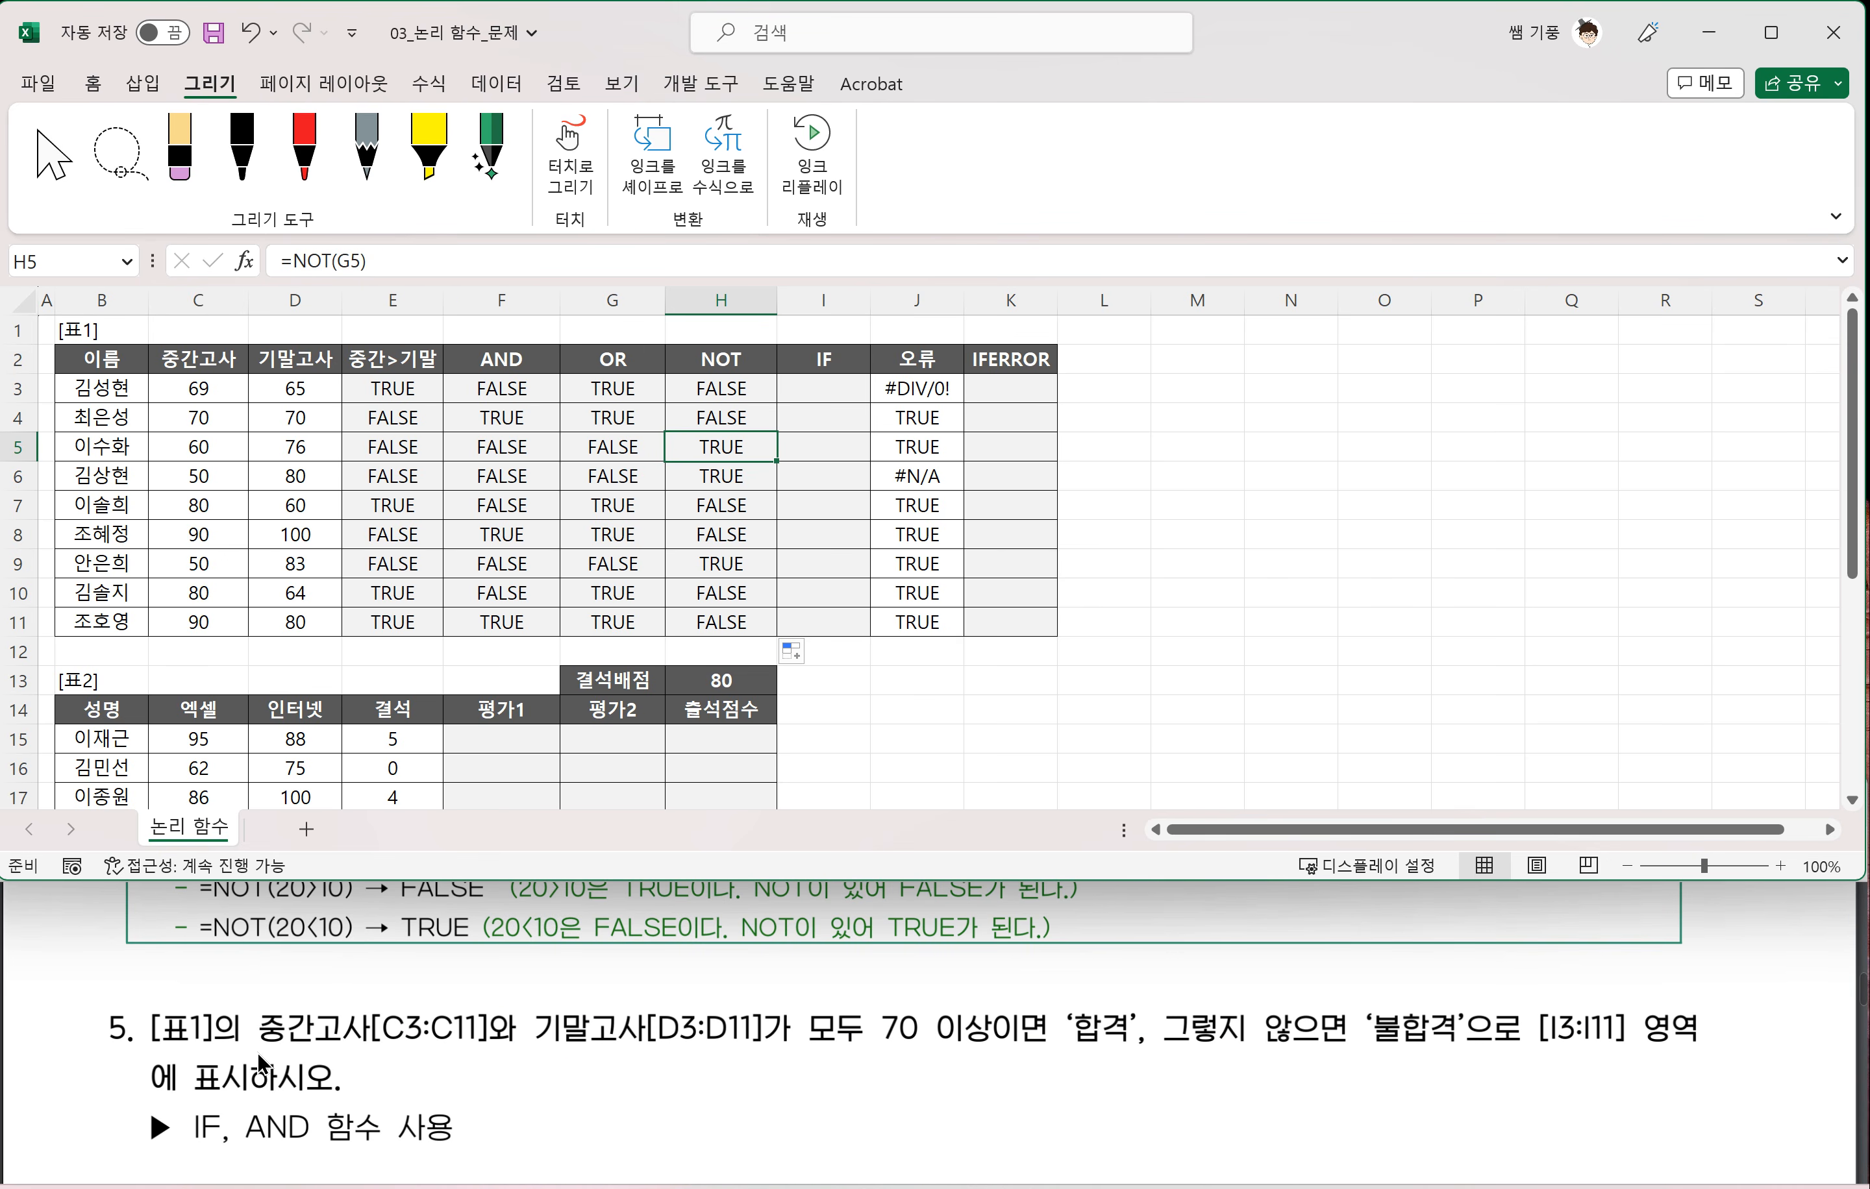
{"action": "left_click_drag", "start_coordinate": [258, 1051], "coordinate": [360, 1051]}
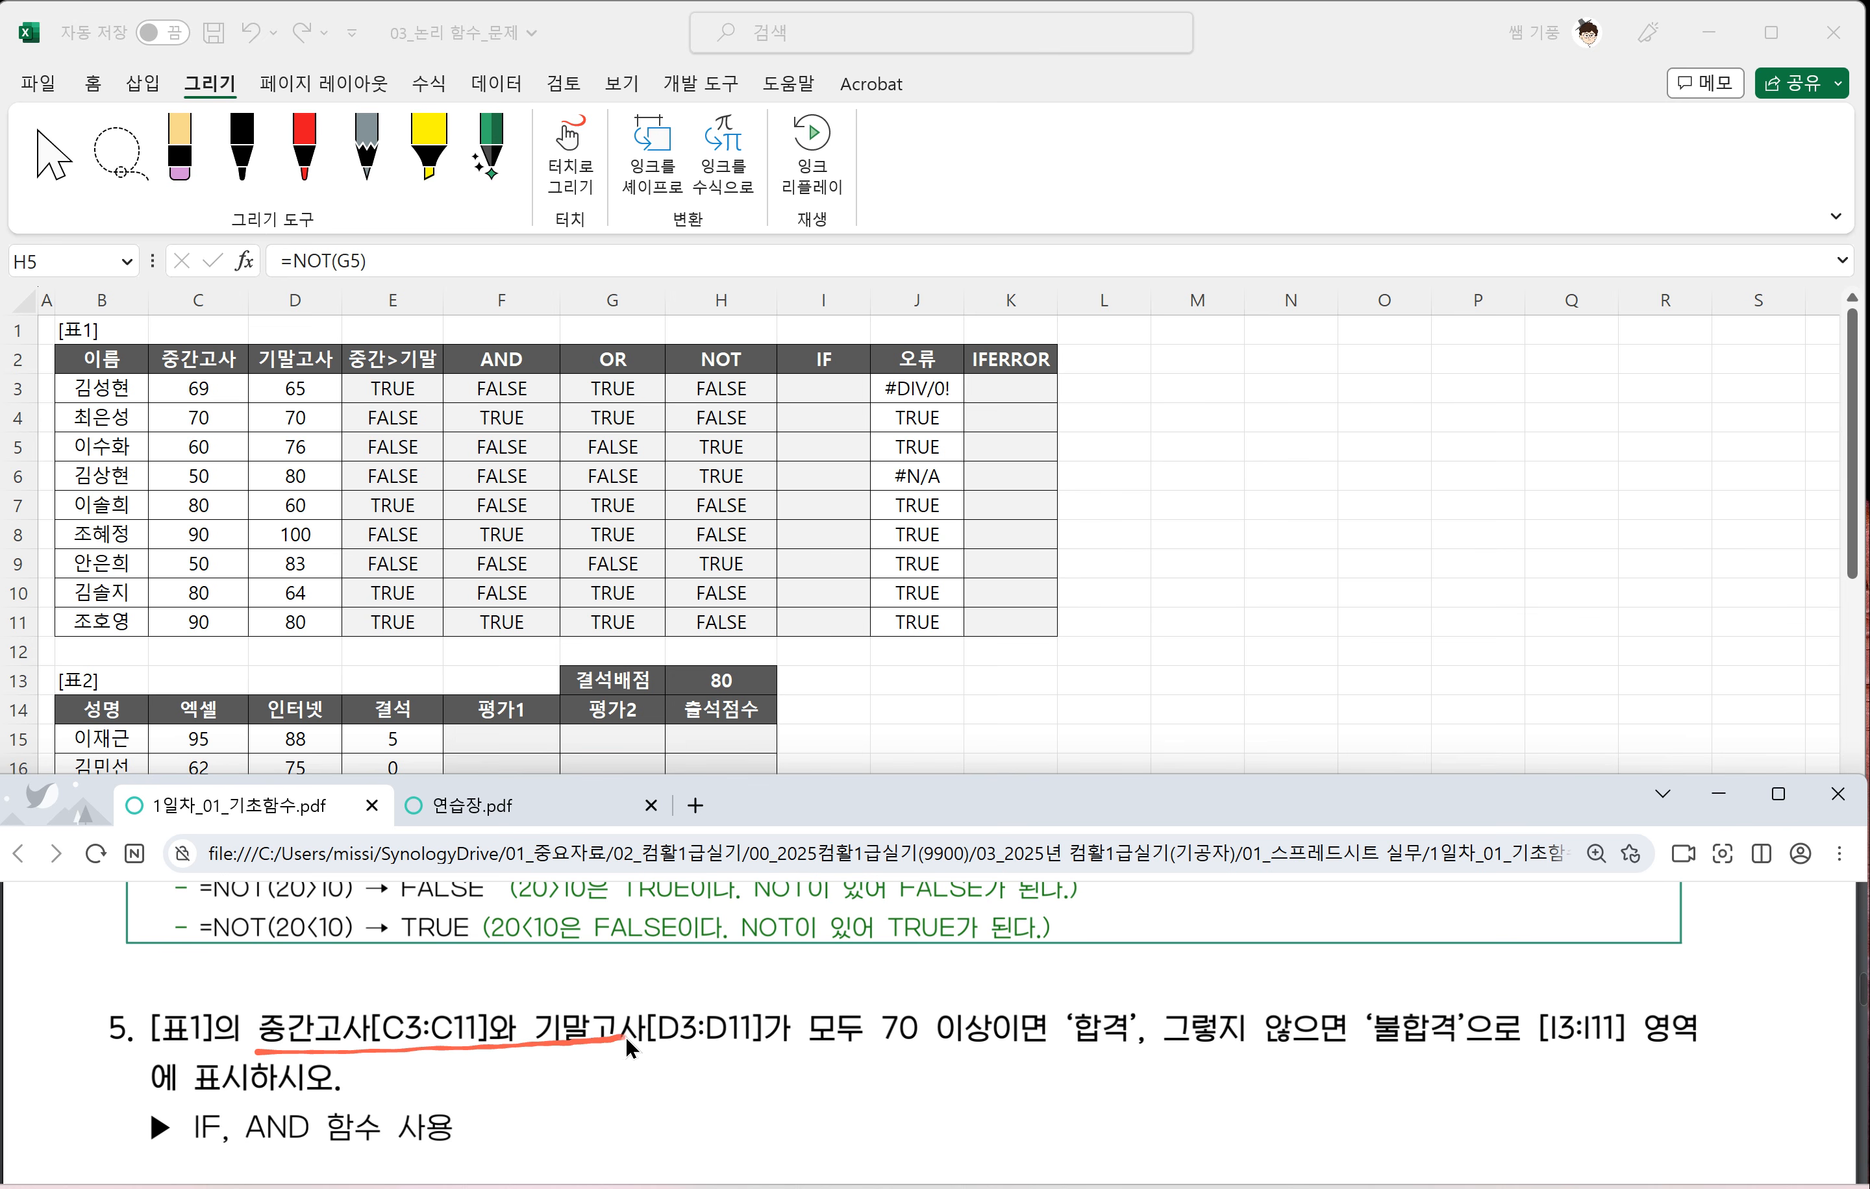
{"action": "left_click_drag", "start_coordinate": [625, 1036], "coordinate": [924, 1046]}
- Handwrite the IF syntax =IF(조건,참,거짓) below the text of question 5
{"action": "left_click_drag", "start_coordinate": [862, 1085], "coordinate": [883, 1081]}
{"action": "left_click_drag", "start_coordinate": [863, 1100], "coordinate": [894, 1110]}
{"action": "left_click_drag", "start_coordinate": [890, 1104], "coordinate": [949, 1088]}
{"action": "mouse_move", "coordinate": [927, 1070]}
{"action": "left_mouse_down"}
{"action": "mouse_move", "coordinate": [928, 1135]}
{"action": "mouse_move", "coordinate": [946, 1097]}
{"action": "mouse_move", "coordinate": [928, 1100]}
{"action": "mouse_move", "coordinate": [912, 1044]}
{"action": "mouse_move", "coordinate": [934, 1120]}
{"action": "left_mouse_up"}
{"action": "mouse_move", "coordinate": [940, 1099]}
{"action": "left_mouse_down"}
{"action": "mouse_move", "coordinate": [945, 1133]}
{"action": "mouse_move", "coordinate": [974, 1122]}
{"action": "left_mouse_up"}
{"action": "mouse_move", "coordinate": [975, 1115]}
{"action": "left_mouse_down"}
{"action": "mouse_move", "coordinate": [1002, 1109]}
{"action": "mouse_move", "coordinate": [982, 1148]}
{"action": "left_mouse_up"}
{"action": "left_click_drag", "start_coordinate": [962, 1122], "coordinate": [1039, 1126]}
{"action": "left_click_drag", "start_coordinate": [1058, 1100], "coordinate": [1066, 1136]}
{"action": "left_click_drag", "start_coordinate": [1047, 1133], "coordinate": [1096, 1123]}
{"action": "mouse_move", "coordinate": [1067, 1116]}
{"action": "left_mouse_down"}
{"action": "mouse_move", "coordinate": [1100, 1114]}
{"action": "mouse_move", "coordinate": [1105, 1136]}
{"action": "left_mouse_up"}
{"action": "mouse_move", "coordinate": [1077, 1121]}
{"action": "left_mouse_down"}
{"action": "mouse_move", "coordinate": [1122, 1141]}
{"action": "mouse_move", "coordinate": [1169, 1095]}
{"action": "left_mouse_up"}
{"action": "mouse_move", "coordinate": [1135, 1103]}
{"action": "left_mouse_down"}
{"action": "mouse_move", "coordinate": [1162, 1123]}
{"action": "mouse_move", "coordinate": [1171, 1107]}
{"action": "left_mouse_up"}
{"action": "mouse_move", "coordinate": [1178, 1086]}
{"action": "left_mouse_down"}
{"action": "mouse_move", "coordinate": [1182, 1118]}
{"action": "mouse_move", "coordinate": [1155, 1136]}
{"action": "left_mouse_up"}
{"action": "mouse_move", "coordinate": [1151, 1118]}
{"action": "left_mouse_down"}
{"action": "mouse_move", "coordinate": [1185, 1140]}
{"action": "mouse_move", "coordinate": [1231, 1107]}
{"action": "mouse_move", "coordinate": [1197, 1123]}
{"action": "left_mouse_up"}
{"action": "mouse_move", "coordinate": [1234, 1091]}
{"action": "left_mouse_down"}
{"action": "mouse_move", "coordinate": [1238, 1126]}
{"action": "mouse_move", "coordinate": [1272, 1088]}
{"action": "left_mouse_up"}
{"action": "mouse_move", "coordinate": [1271, 1090]}
{"action": "left_mouse_down"}
{"action": "mouse_move", "coordinate": [1239, 1121]}
{"action": "mouse_move", "coordinate": [1278, 1101]}
{"action": "left_mouse_up"}
{"action": "mouse_move", "coordinate": [1278, 1108]}
{"action": "left_mouse_down"}
{"action": "mouse_move", "coordinate": [1244, 1137]}
{"action": "mouse_move", "coordinate": [1276, 1126]}
{"action": "left_mouse_up"}
{"action": "left_click_drag", "start_coordinate": [1289, 1076], "coordinate": [1296, 1125]}
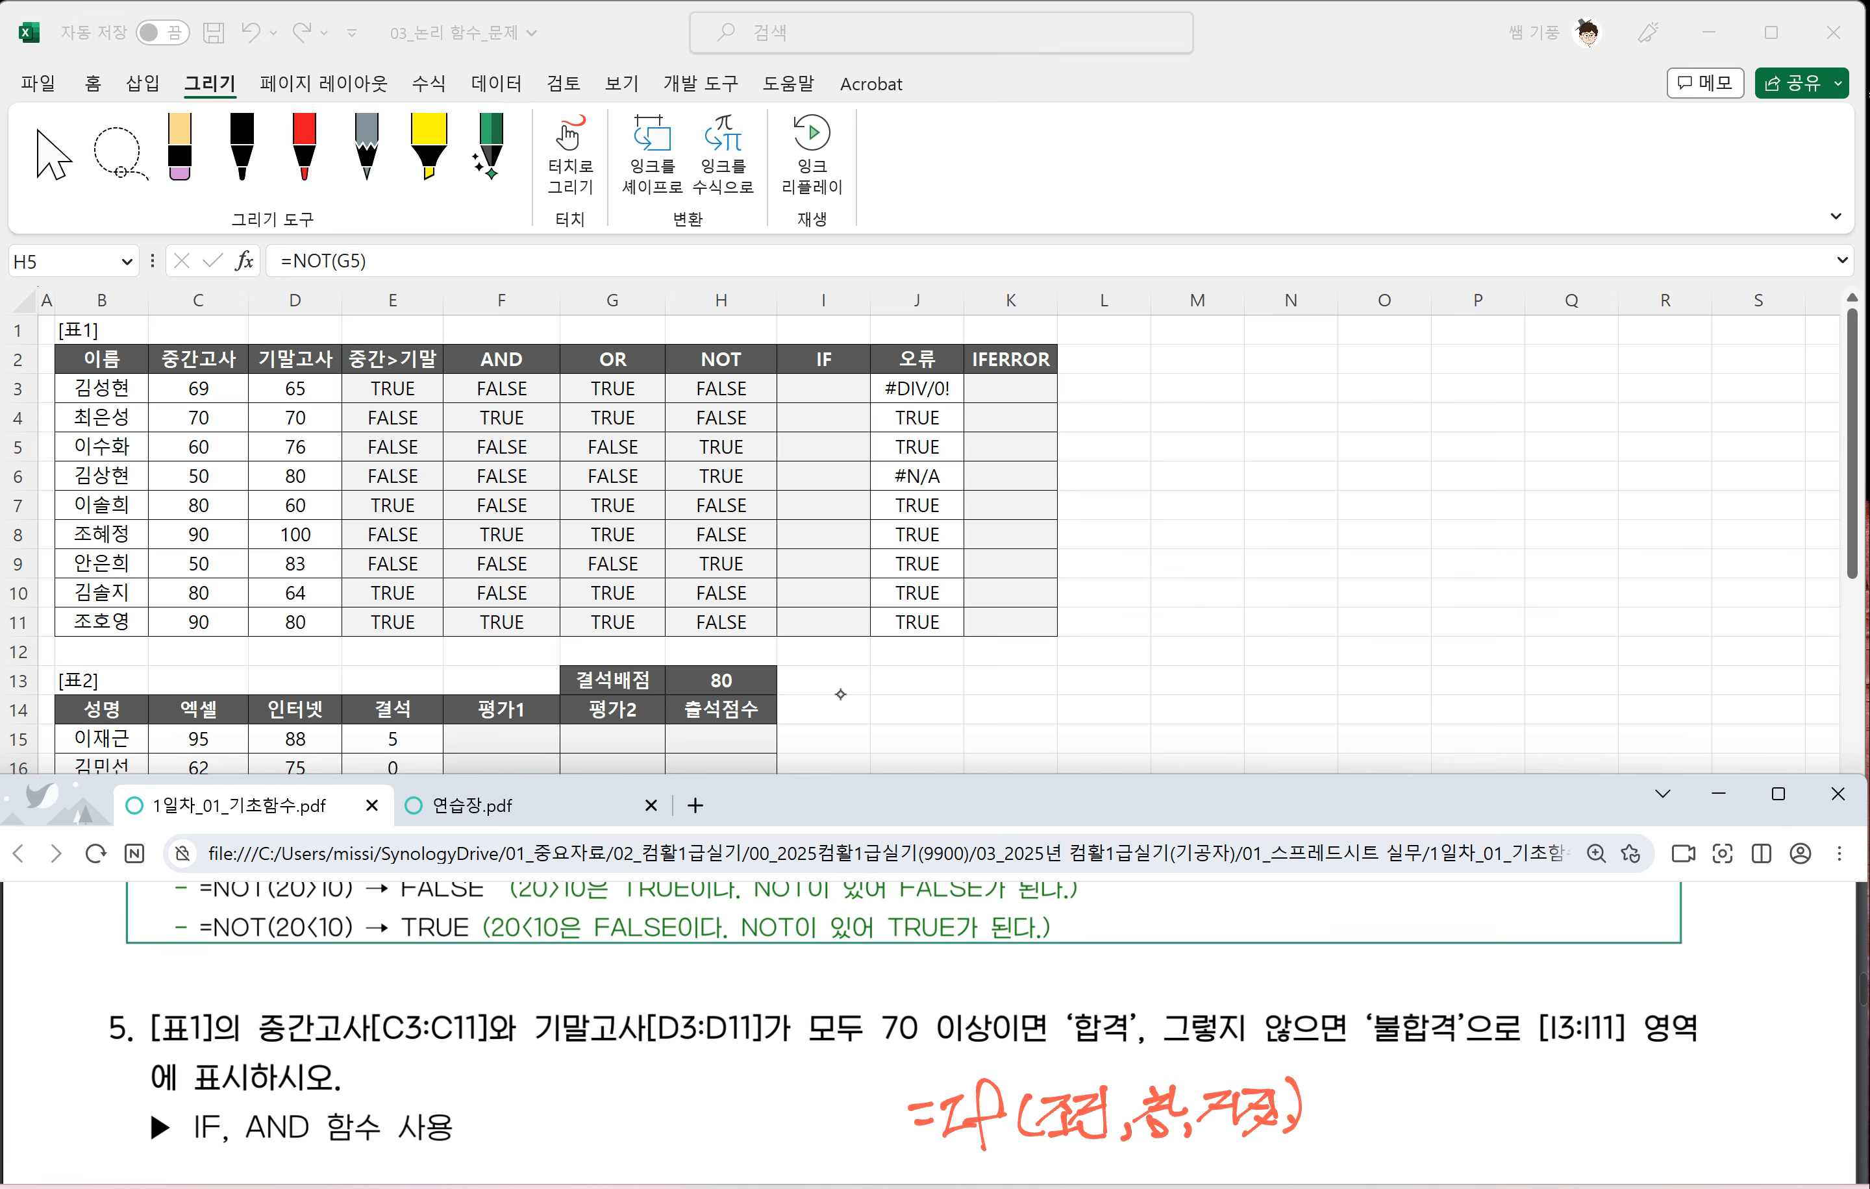
- Underline question 5's condition from 중간고사[C3:C11] through 70 이상이면 and label it 조건 underneath
{"action": "left_click_drag", "start_coordinate": [254, 1063], "coordinate": [1054, 1048]}
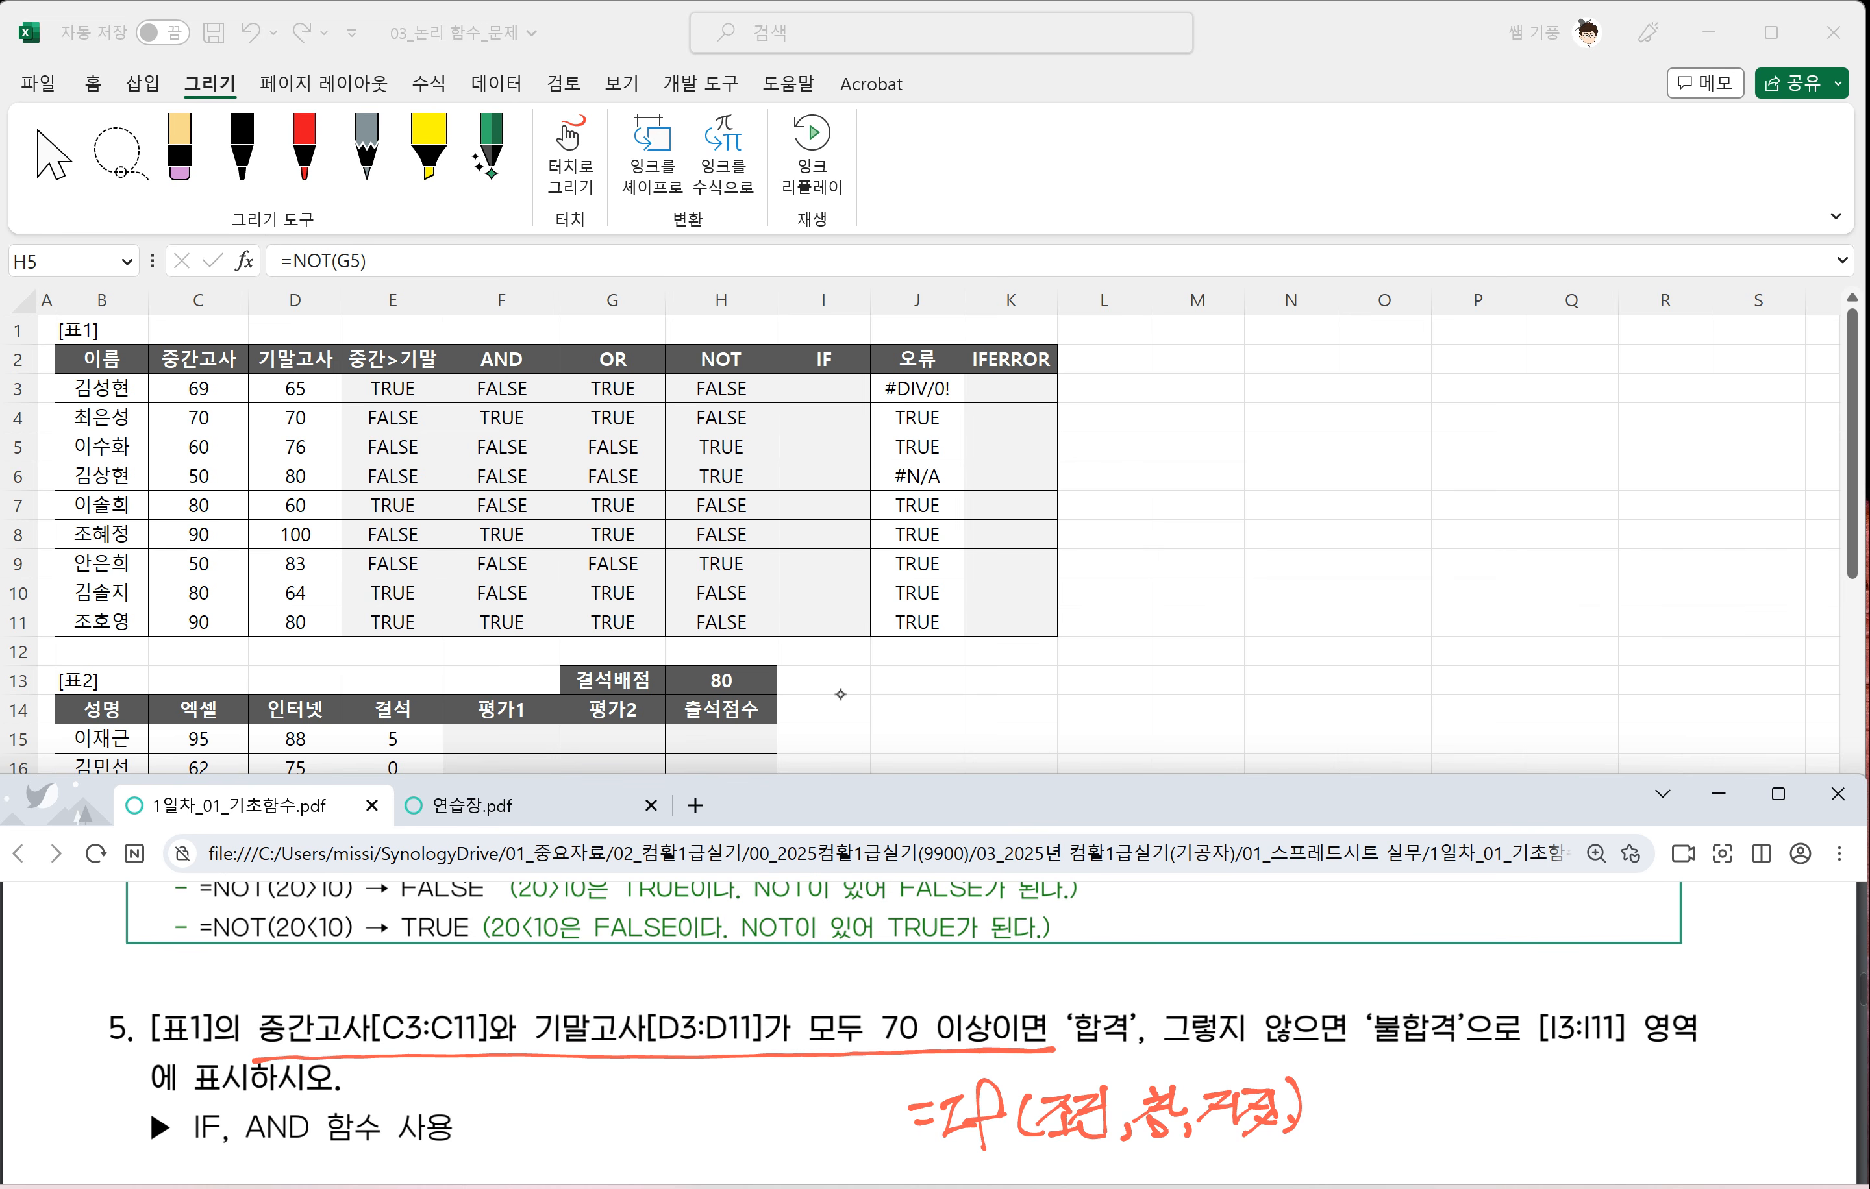
{"action": "left_click_drag", "start_coordinate": [568, 1079], "coordinate": [603, 1070]}
{"action": "mouse_move", "coordinate": [600, 1071]}
{"action": "left_mouse_down"}
{"action": "mouse_move", "coordinate": [562, 1111]}
{"action": "mouse_move", "coordinate": [614, 1097]}
{"action": "left_mouse_up"}
{"action": "mouse_move", "coordinate": [607, 1092]}
{"action": "left_mouse_down"}
{"action": "mouse_move", "coordinate": [605, 1115]}
{"action": "mouse_move", "coordinate": [630, 1106]}
{"action": "left_mouse_up"}
{"action": "mouse_move", "coordinate": [620, 1077]}
{"action": "left_mouse_down"}
{"action": "mouse_move", "coordinate": [638, 1104]}
{"action": "mouse_move", "coordinate": [658, 1090]}
{"action": "left_mouse_up"}
{"action": "mouse_move", "coordinate": [666, 1065]}
{"action": "left_mouse_down"}
{"action": "mouse_move", "coordinate": [665, 1112]}
{"action": "mouse_move", "coordinate": [685, 1120]}
{"action": "left_mouse_up"}
- Circle '합격' in question 5 and write 참 above it
{"action": "mouse_move", "coordinate": [1110, 1057]}
{"action": "left_mouse_down"}
{"action": "mouse_move", "coordinate": [1069, 1051]}
{"action": "mouse_move", "coordinate": [1100, 1059]}
{"action": "left_mouse_up"}
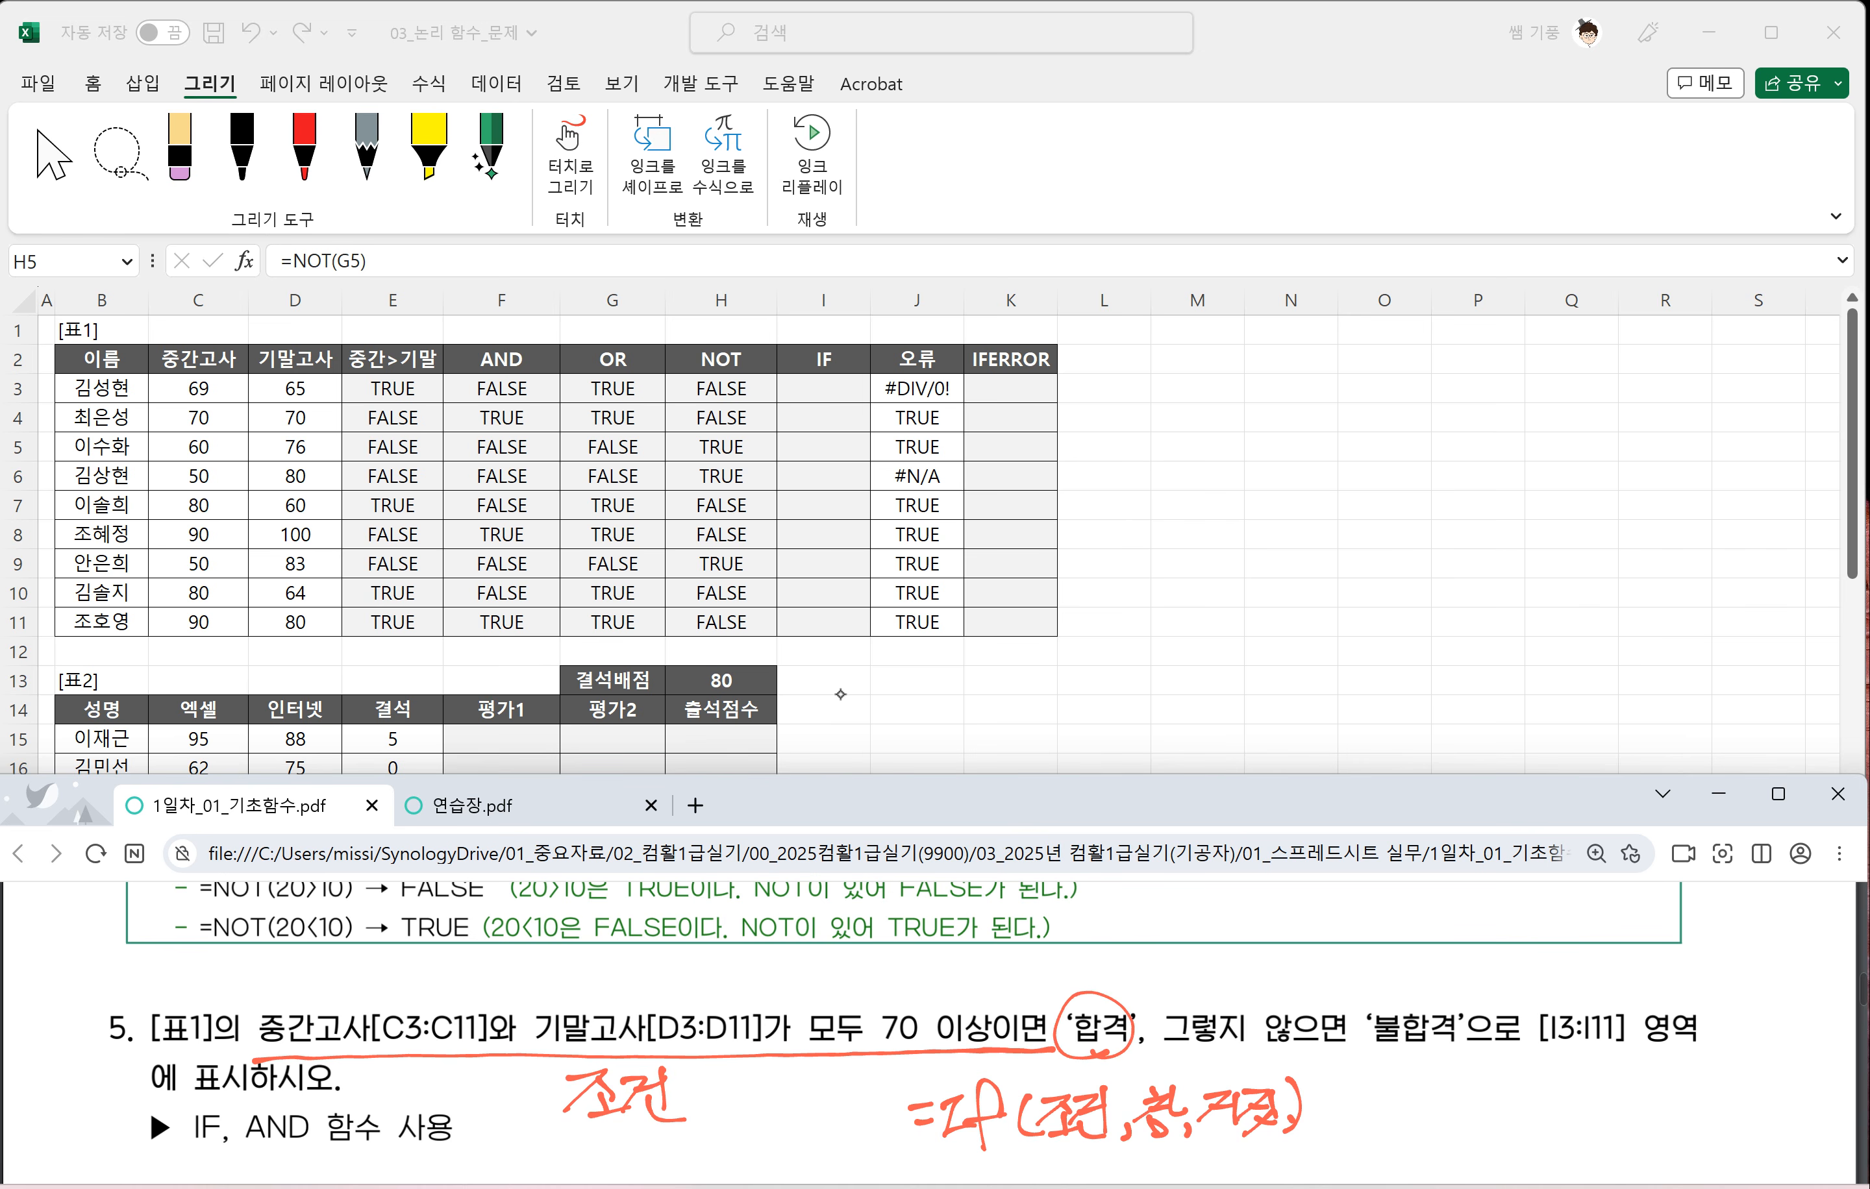
{"action": "left_click_drag", "start_coordinate": [1065, 945], "coordinate": [1081, 953]}
{"action": "mouse_move", "coordinate": [1091, 952]}
{"action": "left_mouse_down"}
{"action": "mouse_move", "coordinate": [1037, 996]}
{"action": "mouse_move", "coordinate": [1103, 971]}
{"action": "left_mouse_up"}
{"action": "left_click_drag", "start_coordinate": [1072, 980], "coordinate": [1097, 1007]}
- Circle '불합격' in question 5 and write 거짓 above it
{"action": "left_click_drag", "start_coordinate": [1410, 998], "coordinate": [1414, 1057]}
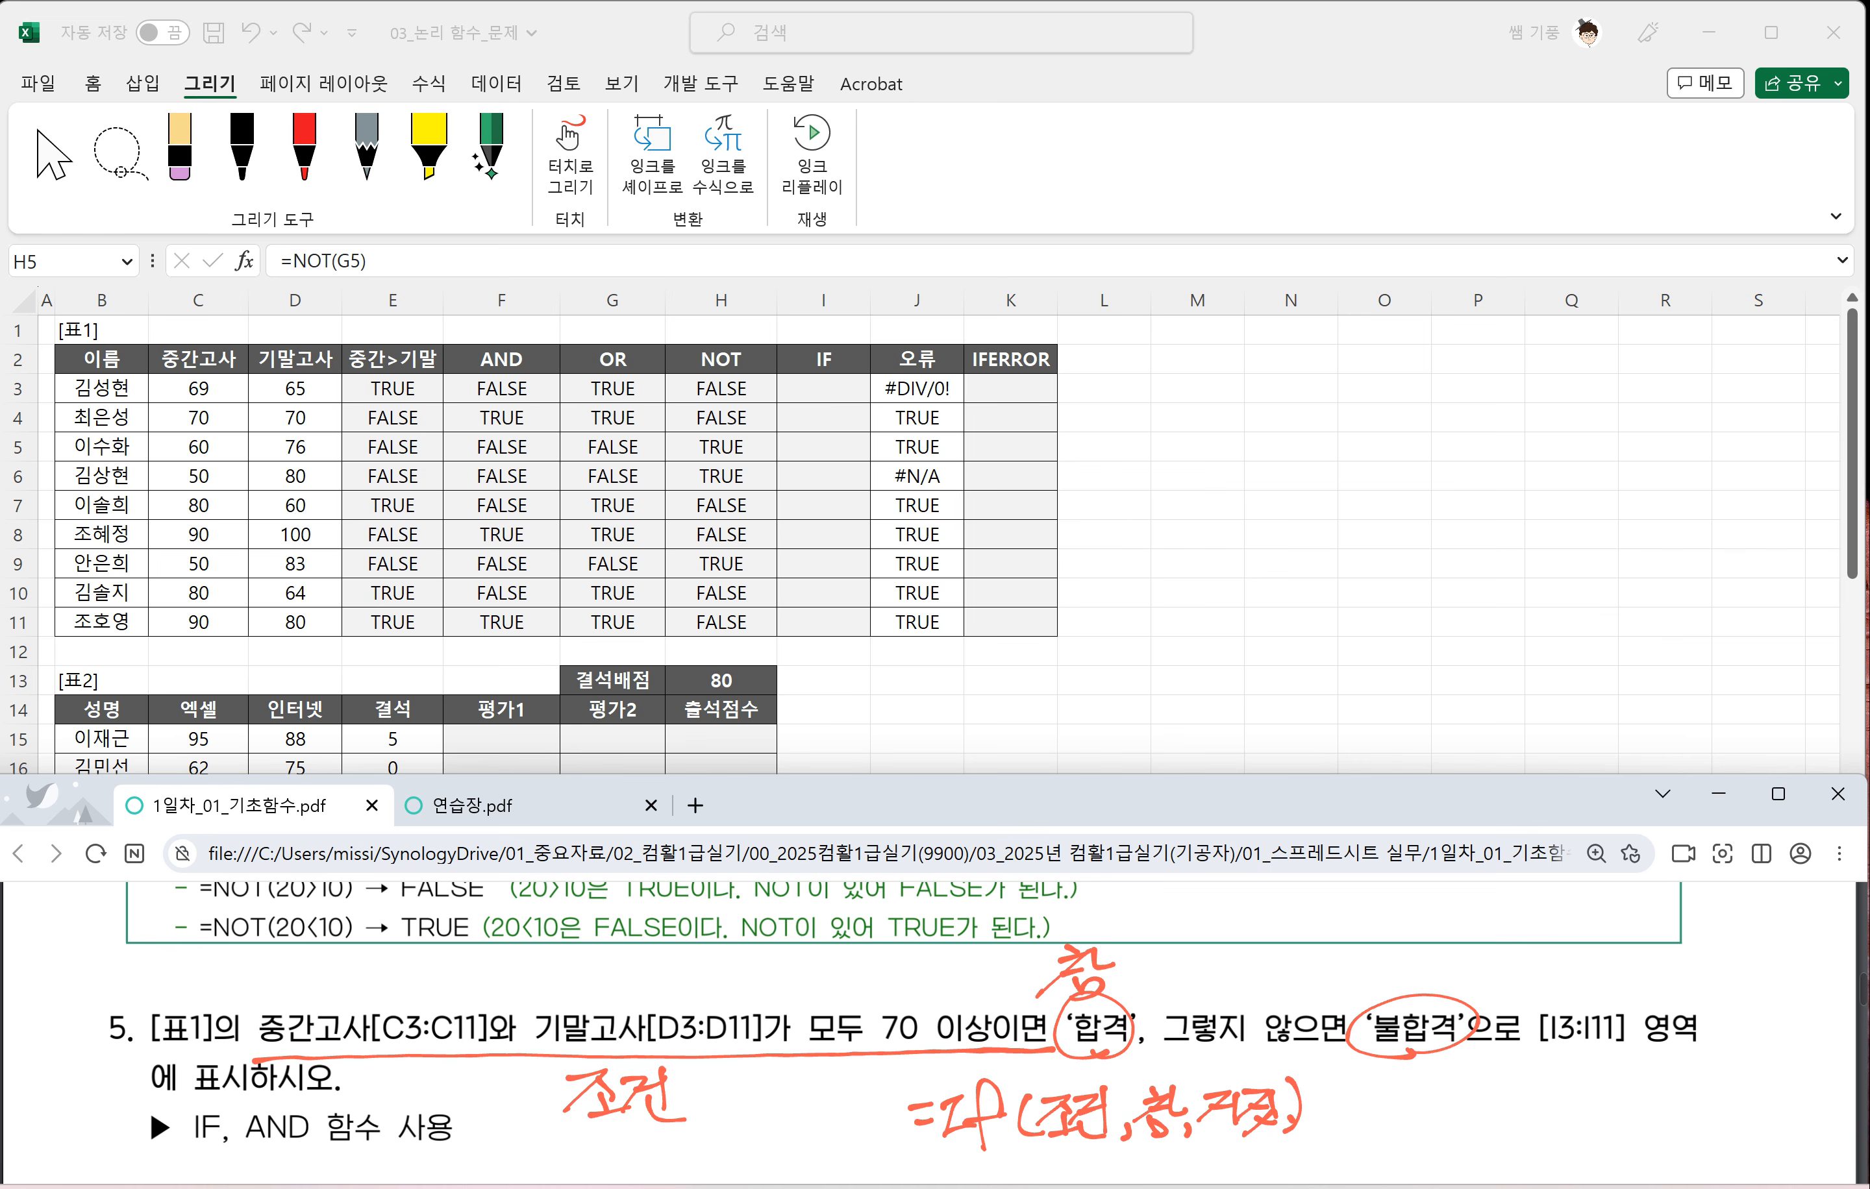
{"action": "left_click_drag", "start_coordinate": [1369, 953], "coordinate": [1360, 983]}
{"action": "mouse_move", "coordinate": [1380, 965]}
{"action": "left_mouse_down"}
{"action": "mouse_move", "coordinate": [1406, 954]}
{"action": "mouse_move", "coordinate": [1403, 979]}
{"action": "left_mouse_up"}
{"action": "left_click_drag", "start_coordinate": [1424, 960], "coordinate": [1446, 968]}
- Draw arrows linking '불합격', '합격' and the underlined condition to the 거짓, 참 and 조건 arguments of the handwritten IF syntax
{"action": "mouse_move", "coordinate": [1437, 960]}
{"action": "left_mouse_down"}
{"action": "mouse_move", "coordinate": [1416, 994]}
{"action": "mouse_move", "coordinate": [1412, 1089]}
{"action": "mouse_move", "coordinate": [1267, 1152]}
{"action": "left_mouse_up"}
{"action": "left_click_drag", "start_coordinate": [1257, 1141], "coordinate": [1283, 1132]}
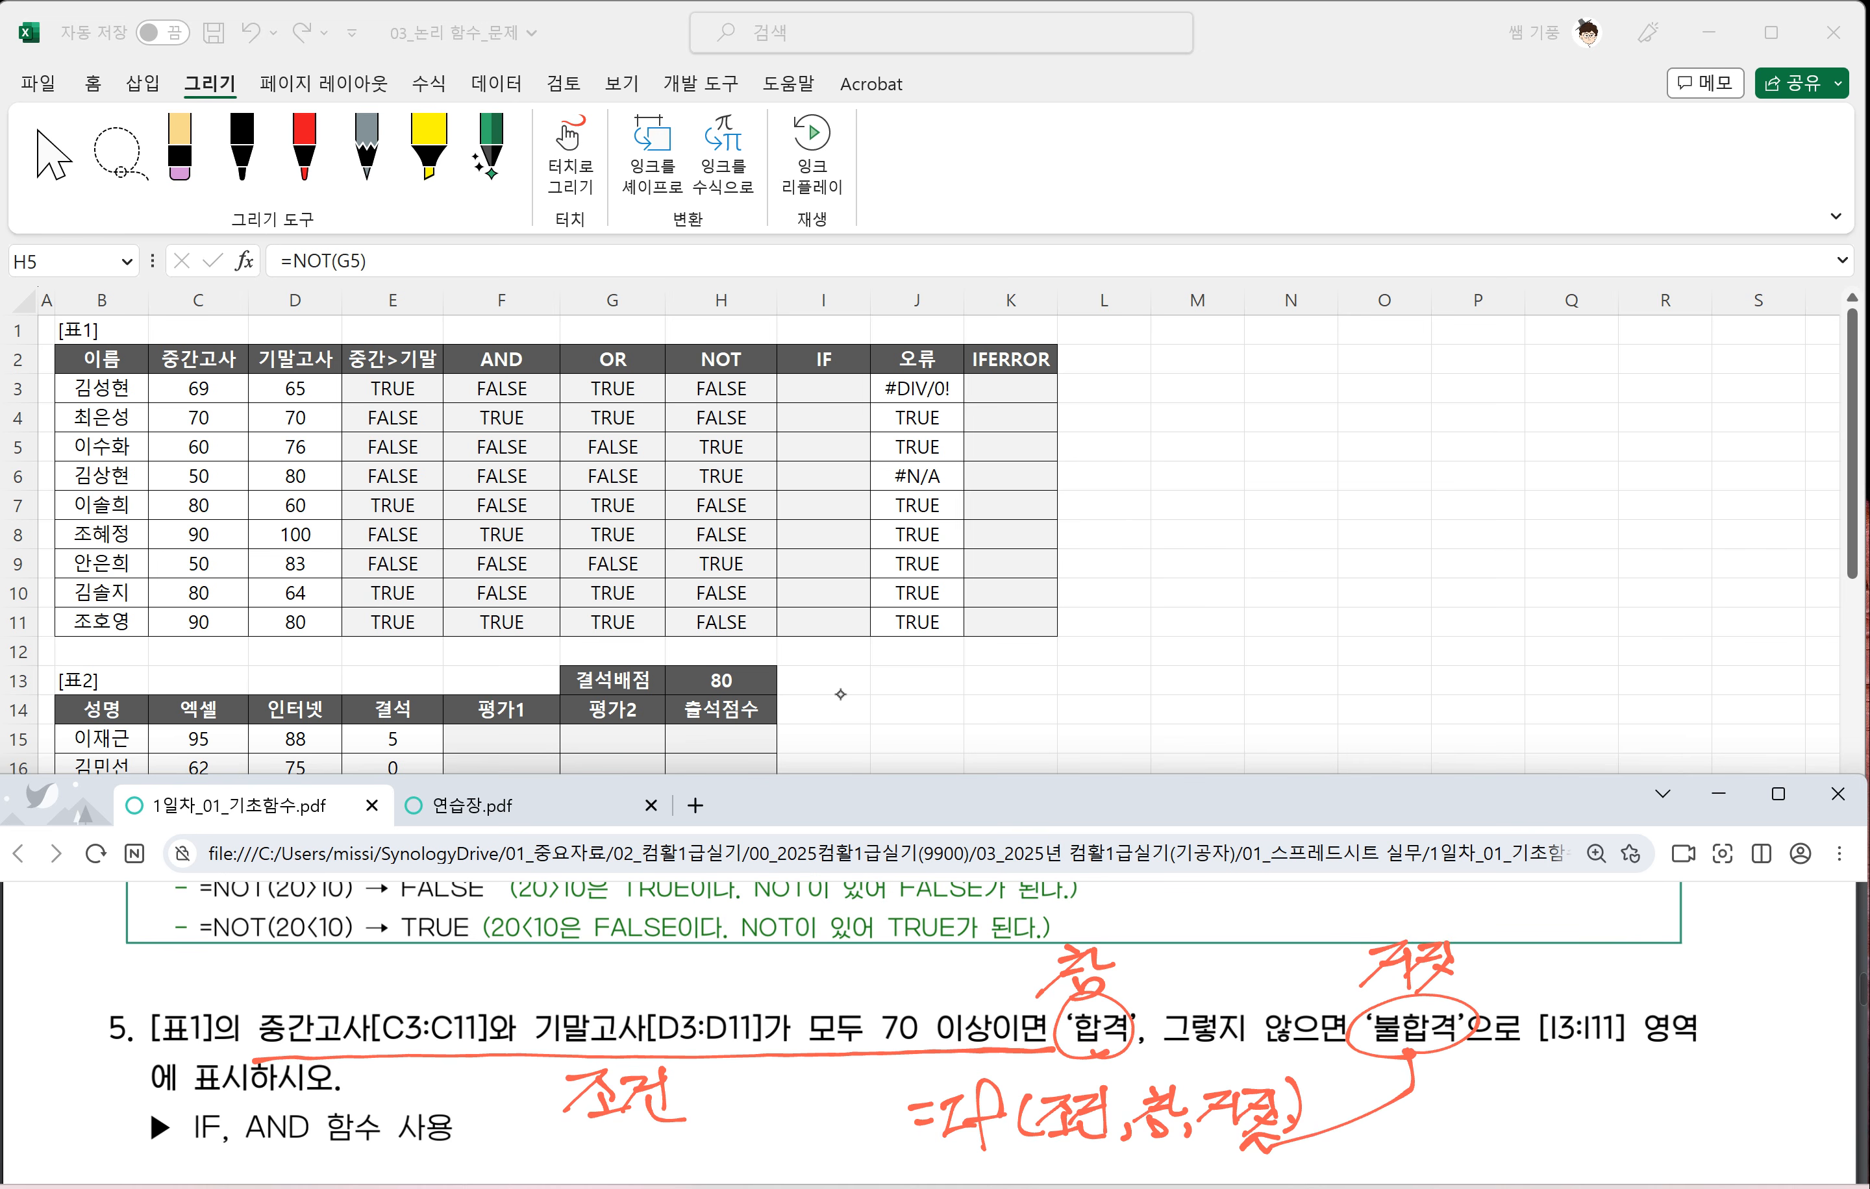
{"action": "left_click_drag", "start_coordinate": [1115, 1053], "coordinate": [1186, 1075]}
{"action": "mouse_move", "coordinate": [747, 1057]}
{"action": "left_mouse_down"}
{"action": "mouse_move", "coordinate": [809, 1106]}
{"action": "mouse_move", "coordinate": [1049, 1067]}
{"action": "mouse_move", "coordinate": [1053, 1088]}
{"action": "left_mouse_up"}
{"action": "left_click_drag", "start_coordinate": [1042, 1076], "coordinate": [1055, 1089]}
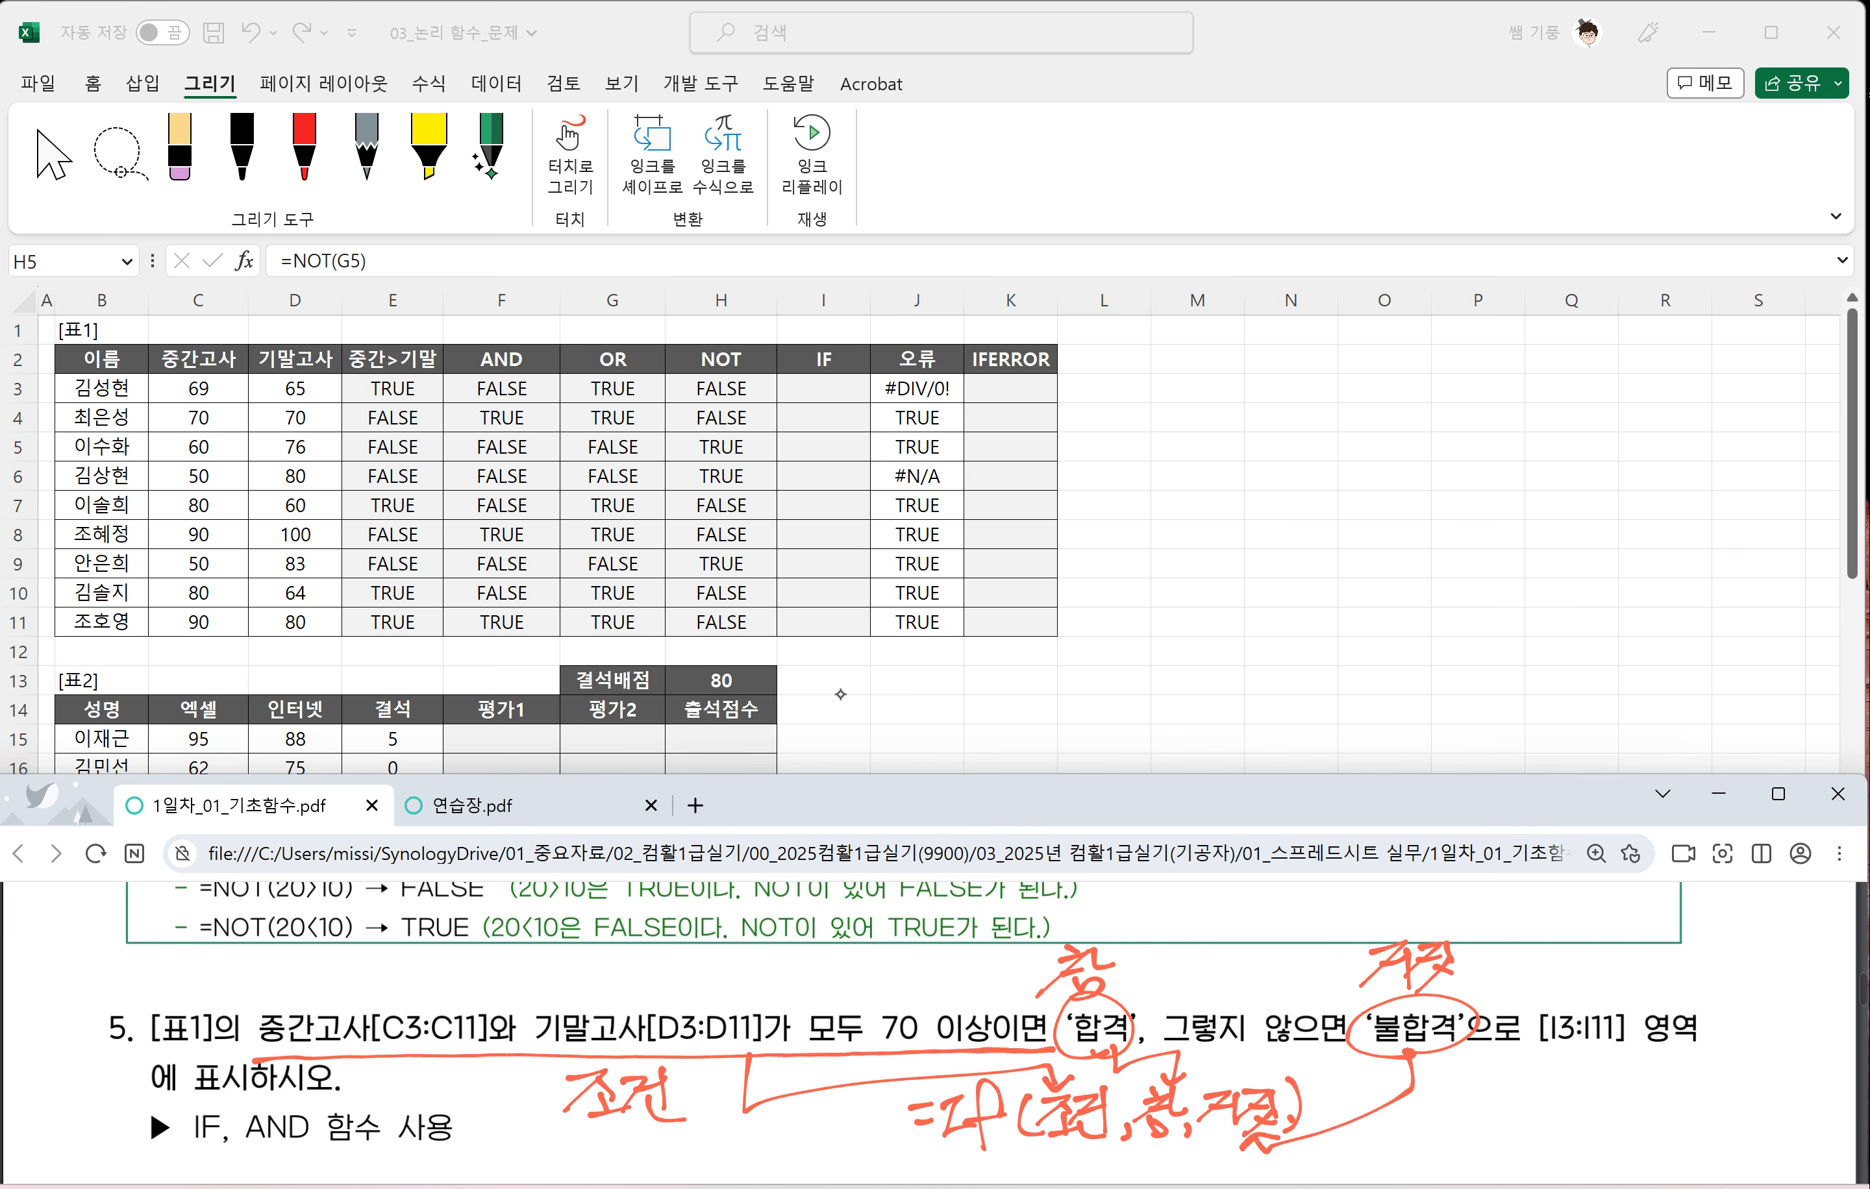
- Draw an arrow up to the IF syntax's 조건 argument and handwrite and(조건1,조건2) beneath it
{"action": "scroll", "coordinate": [982, 1029], "scroll_direction": "down", "scroll_amount": 1}
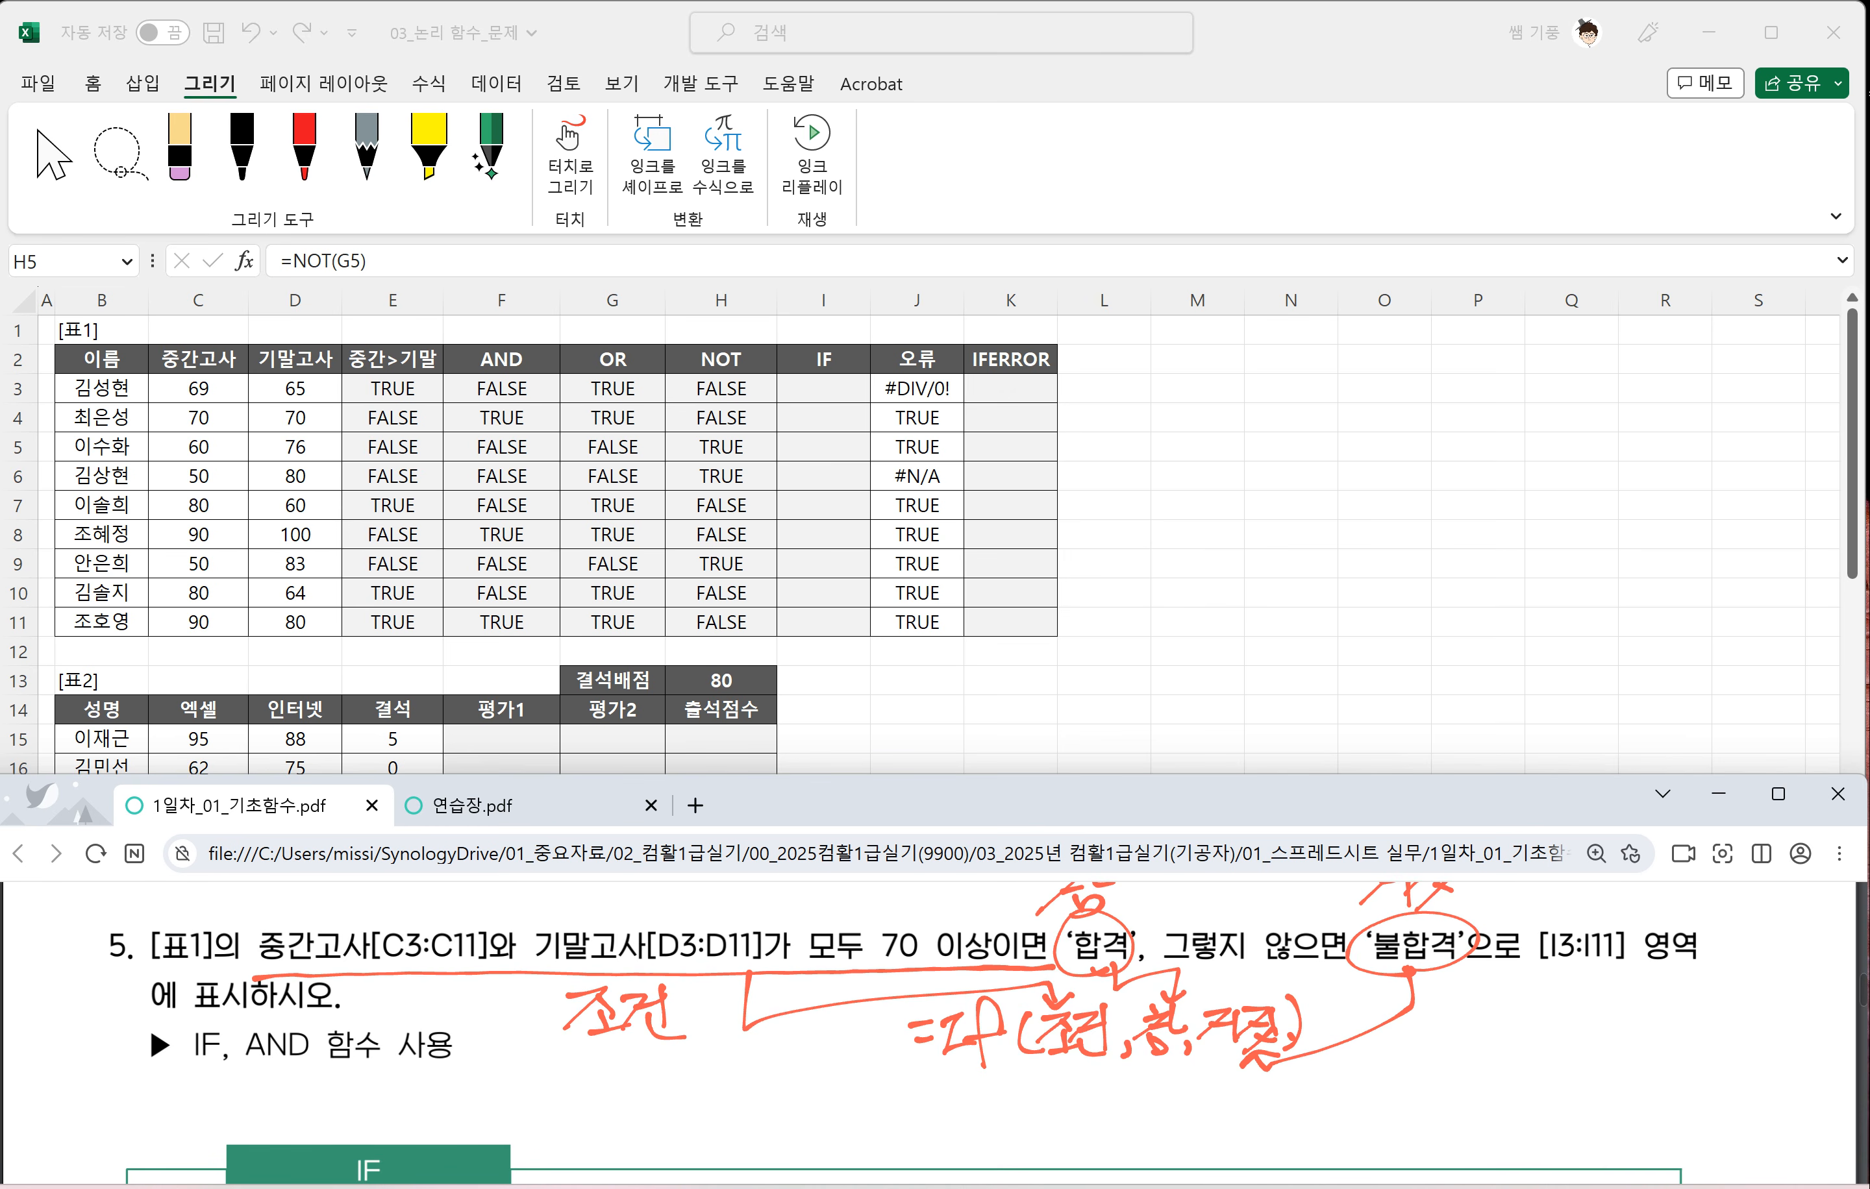
{"action": "left_click_drag", "start_coordinate": [1072, 1097], "coordinate": [1070, 1063]}
{"action": "mouse_move", "coordinate": [1042, 1089]}
{"action": "left_mouse_down"}
{"action": "mouse_move", "coordinate": [1070, 1062]}
{"action": "mouse_move", "coordinate": [1097, 1095]}
{"action": "left_mouse_up"}
{"action": "mouse_move", "coordinate": [981, 1137]}
{"action": "left_mouse_down"}
{"action": "mouse_move", "coordinate": [980, 1162]}
{"action": "mouse_move", "coordinate": [1033, 1144]}
{"action": "mouse_move", "coordinate": [1055, 1166]}
{"action": "mouse_move", "coordinate": [1138, 1134]}
{"action": "left_mouse_up"}
{"action": "left_click_drag", "start_coordinate": [1114, 1143], "coordinate": [1148, 1161]}
{"action": "mouse_move", "coordinate": [1169, 1149]}
{"action": "left_mouse_down"}
{"action": "mouse_move", "coordinate": [1162, 1169]}
{"action": "mouse_move", "coordinate": [1211, 1124]}
{"action": "mouse_move", "coordinate": [1177, 1161]}
{"action": "left_mouse_up"}
{"action": "left_click_drag", "start_coordinate": [1196, 1138], "coordinate": [1222, 1157]}
{"action": "left_click_drag", "start_coordinate": [1214, 1123], "coordinate": [1255, 1164]}
{"action": "left_click_drag", "start_coordinate": [1256, 1131], "coordinate": [1294, 1166]}
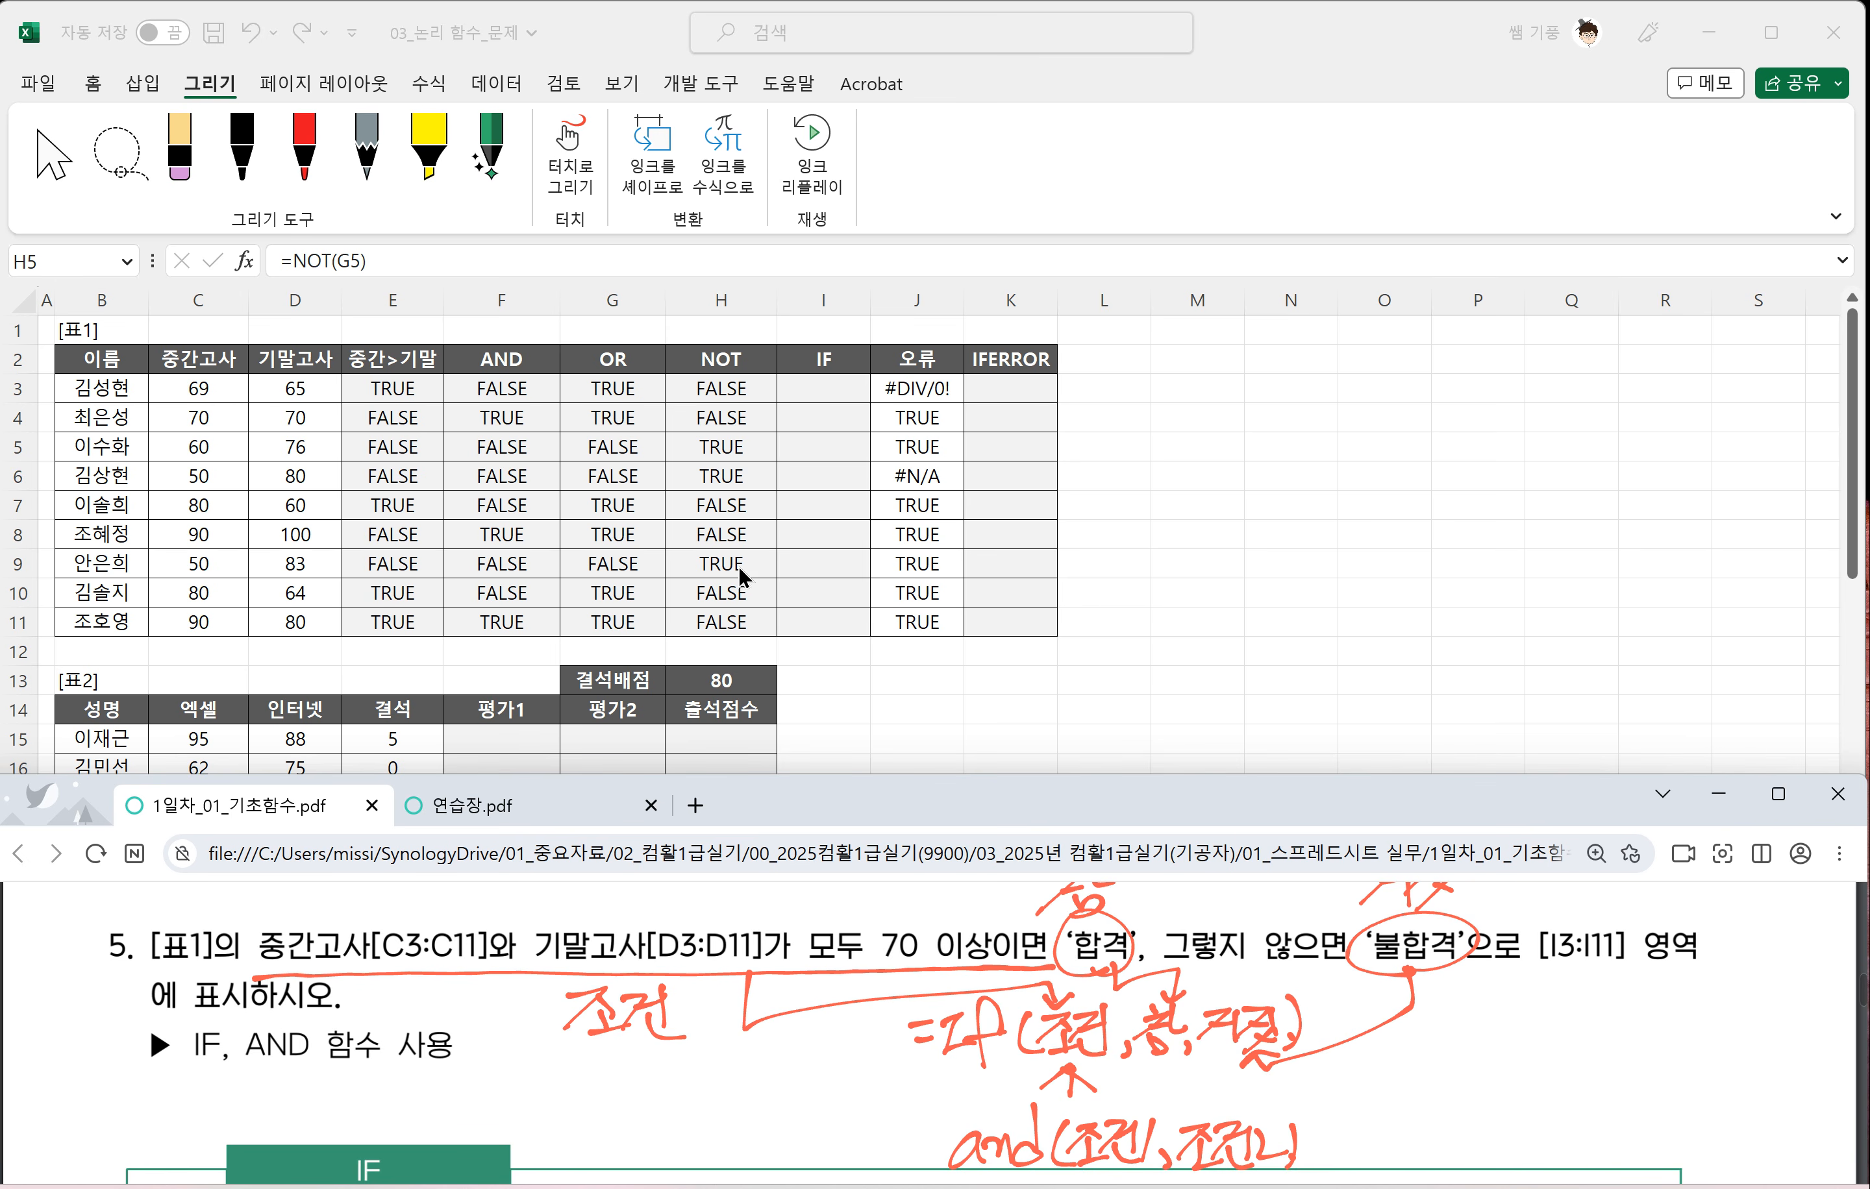
- Enter the formula =AND(C3>=70,D3>=70) in cell I3 of the Excel worksheet
{"action": "left_click", "coordinate": [821, 388]}
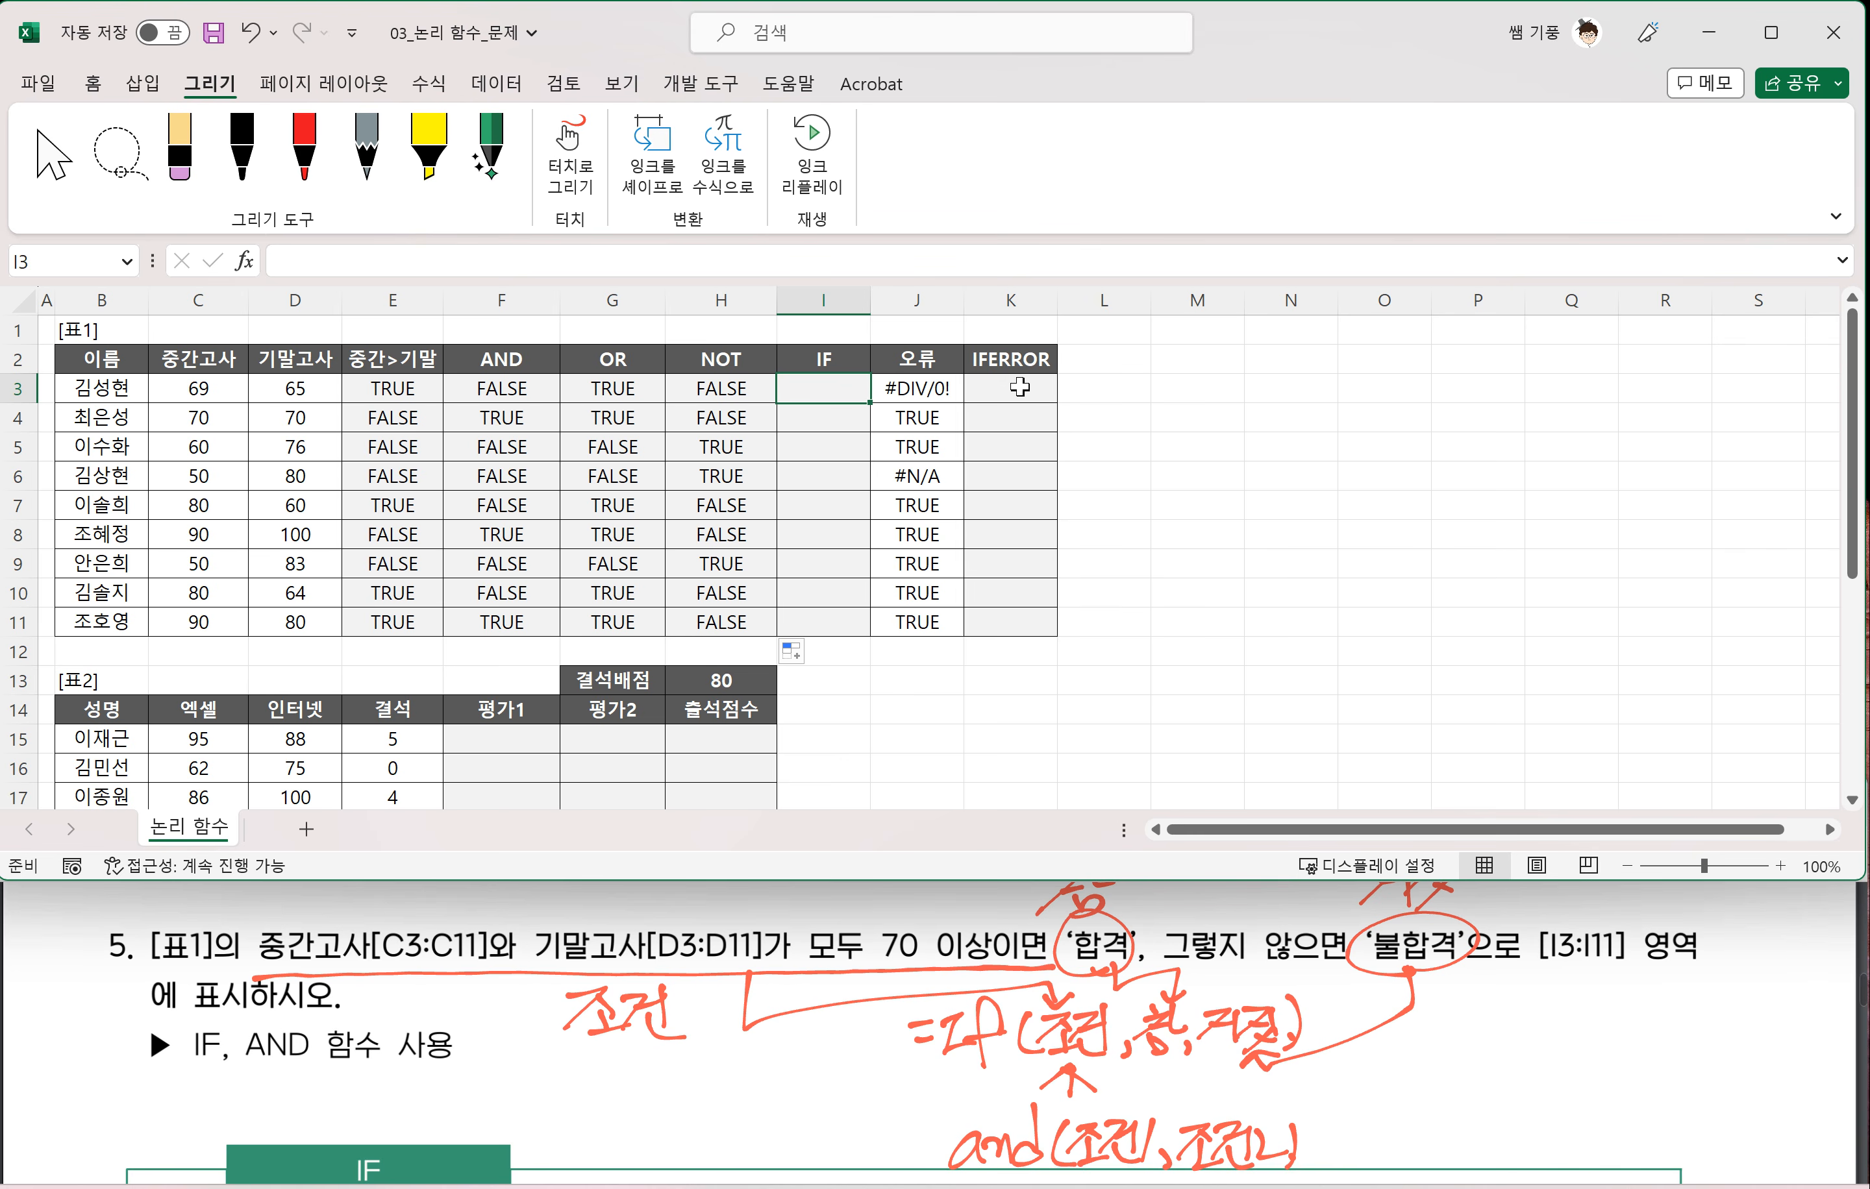
{"action": "type", "text": "="}
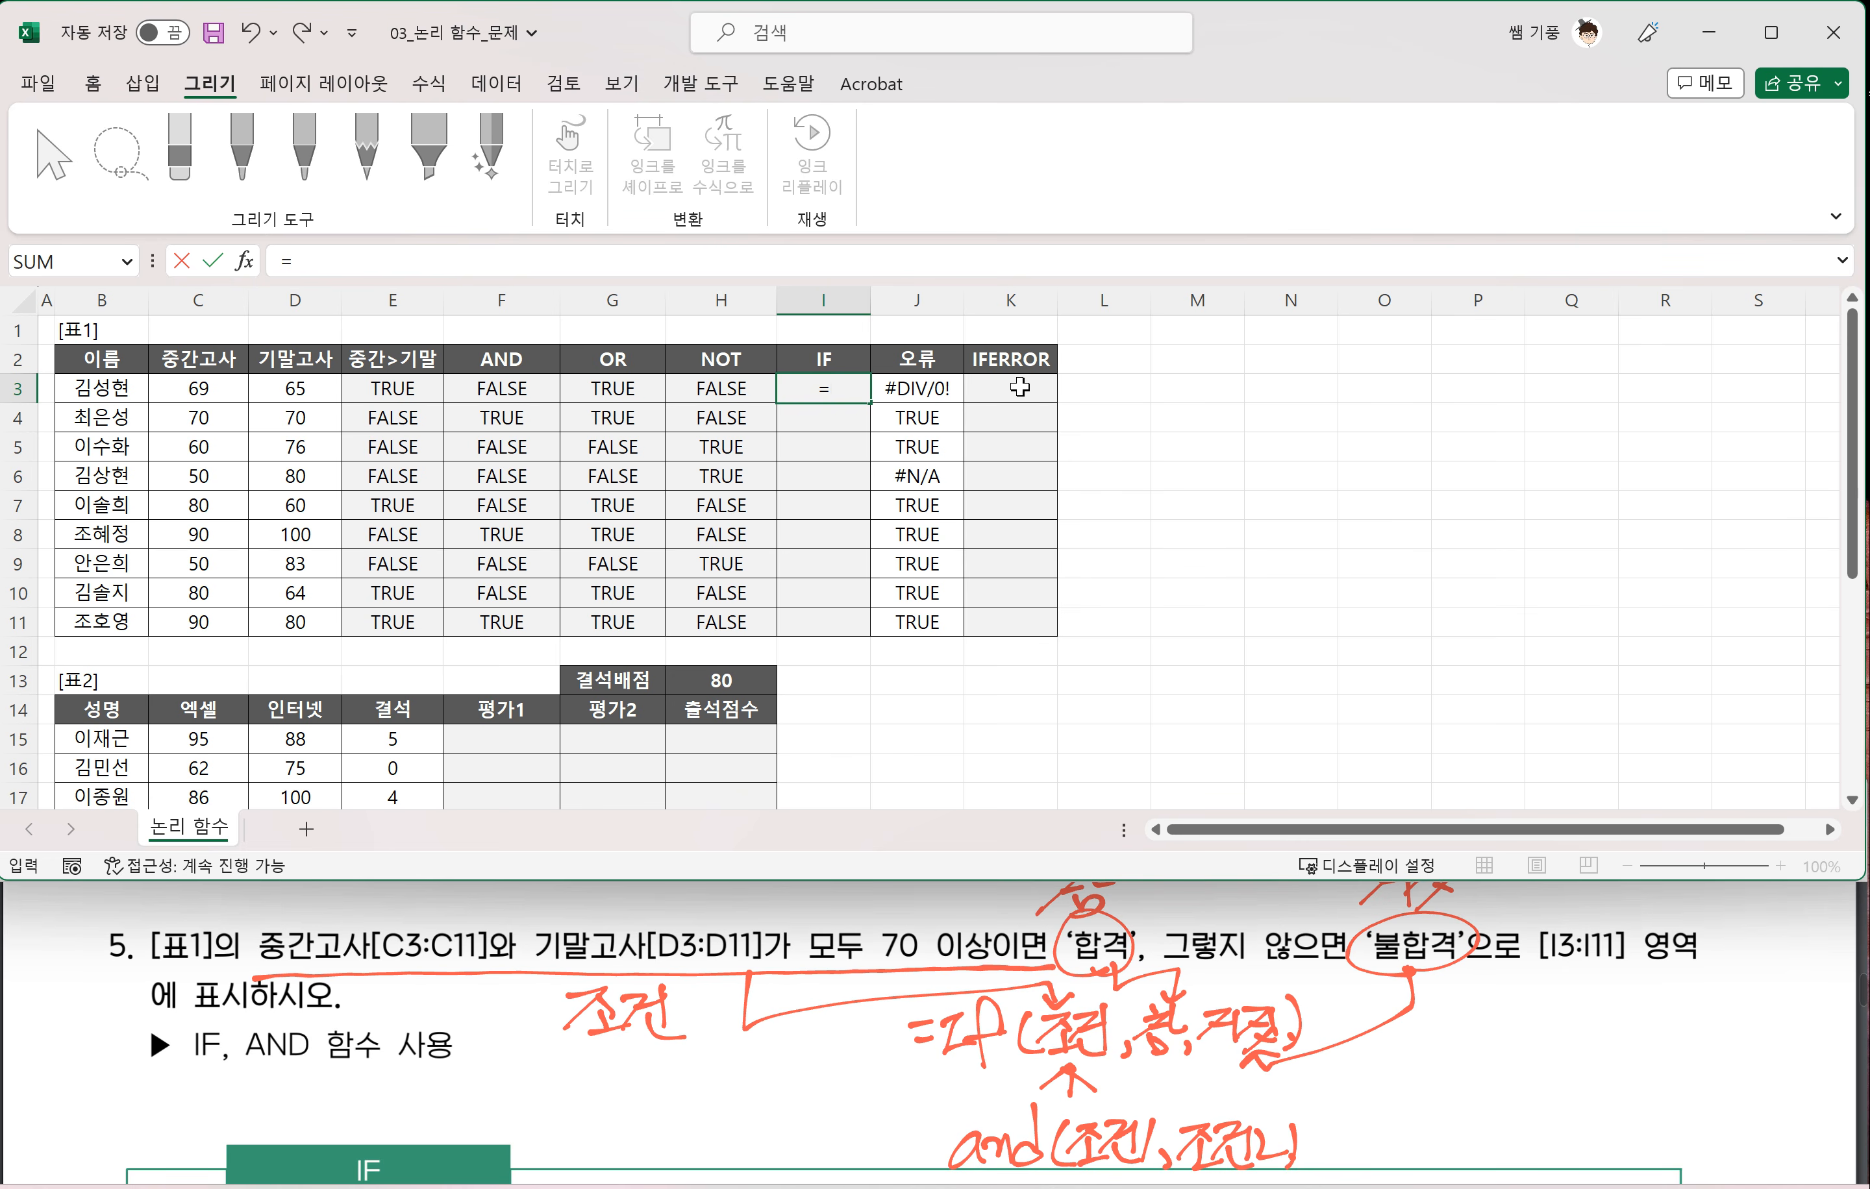
{"action": "type", "text": "AND"}
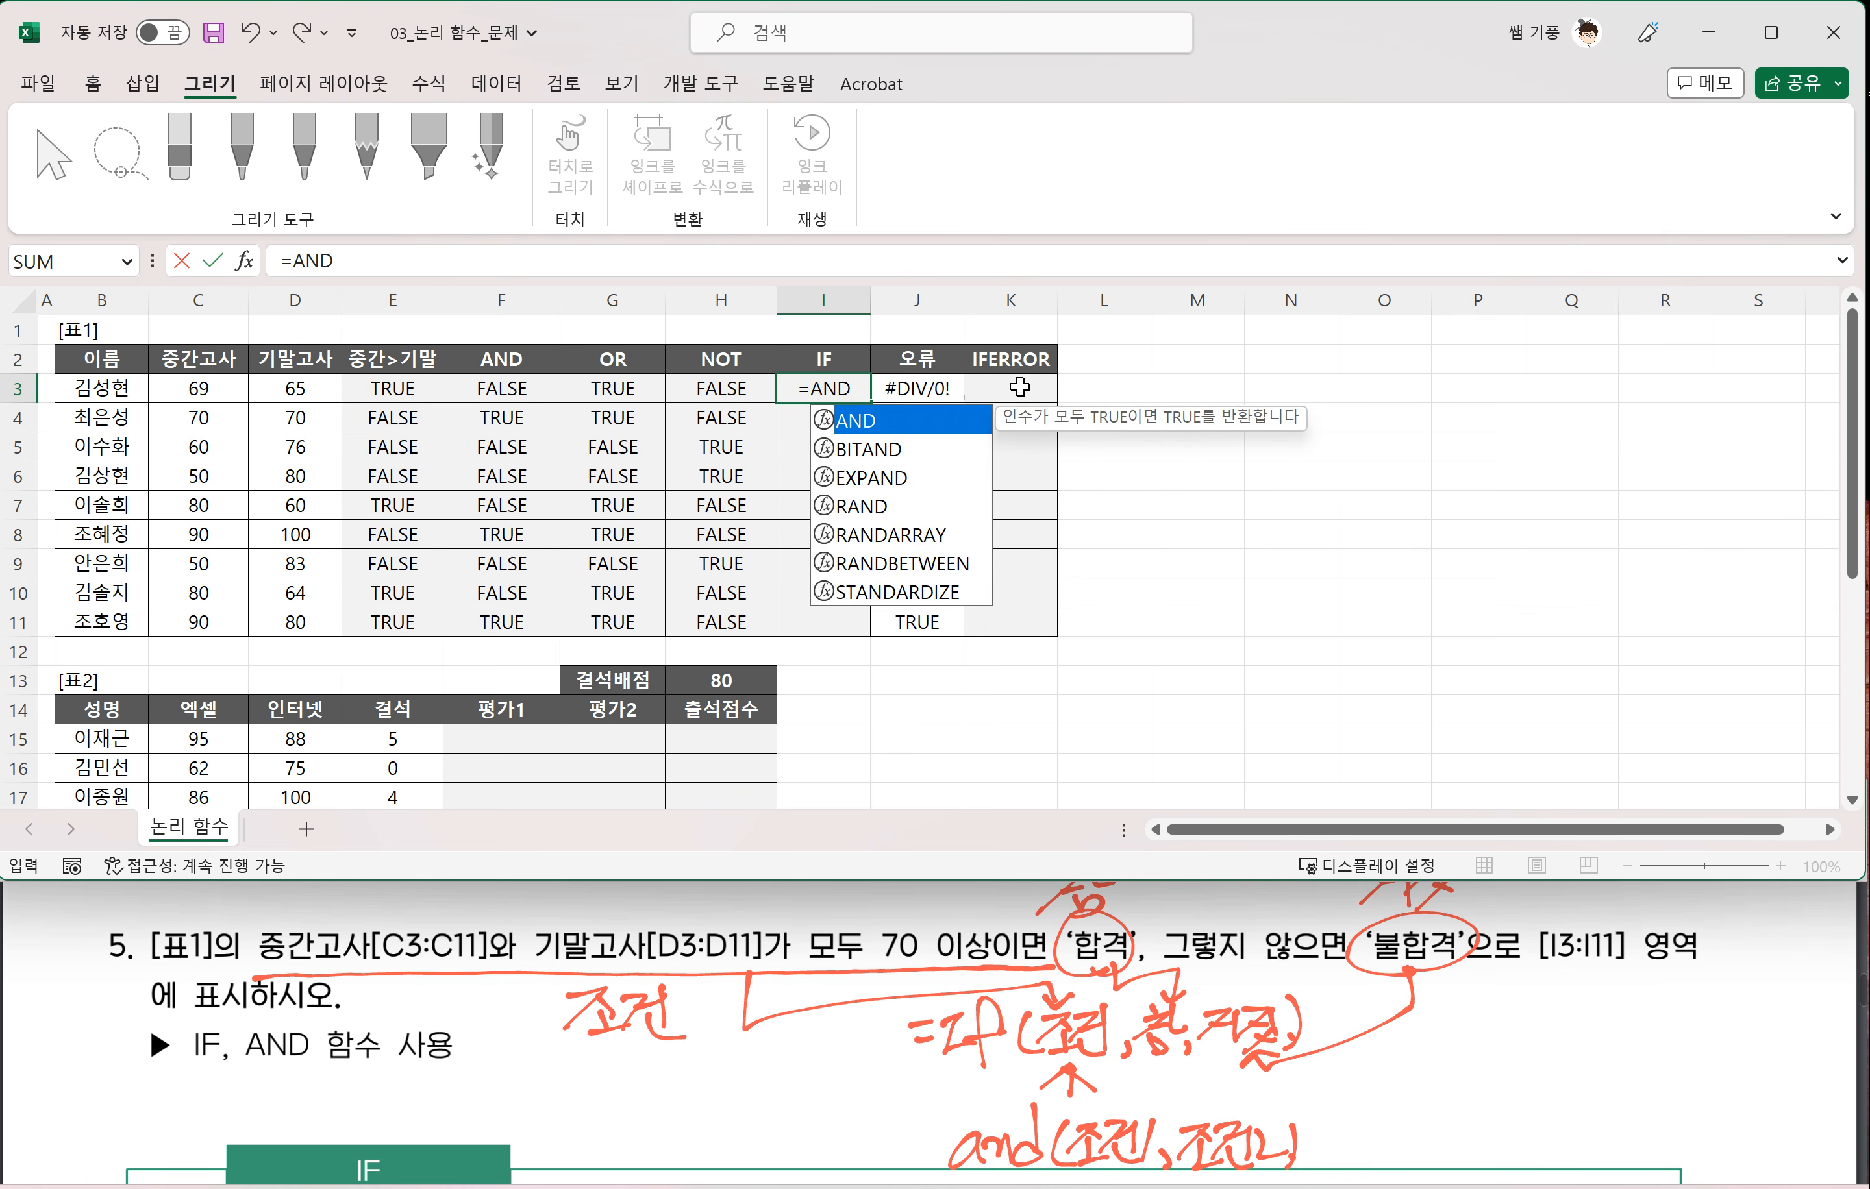
{"action": "type", "text": "("}
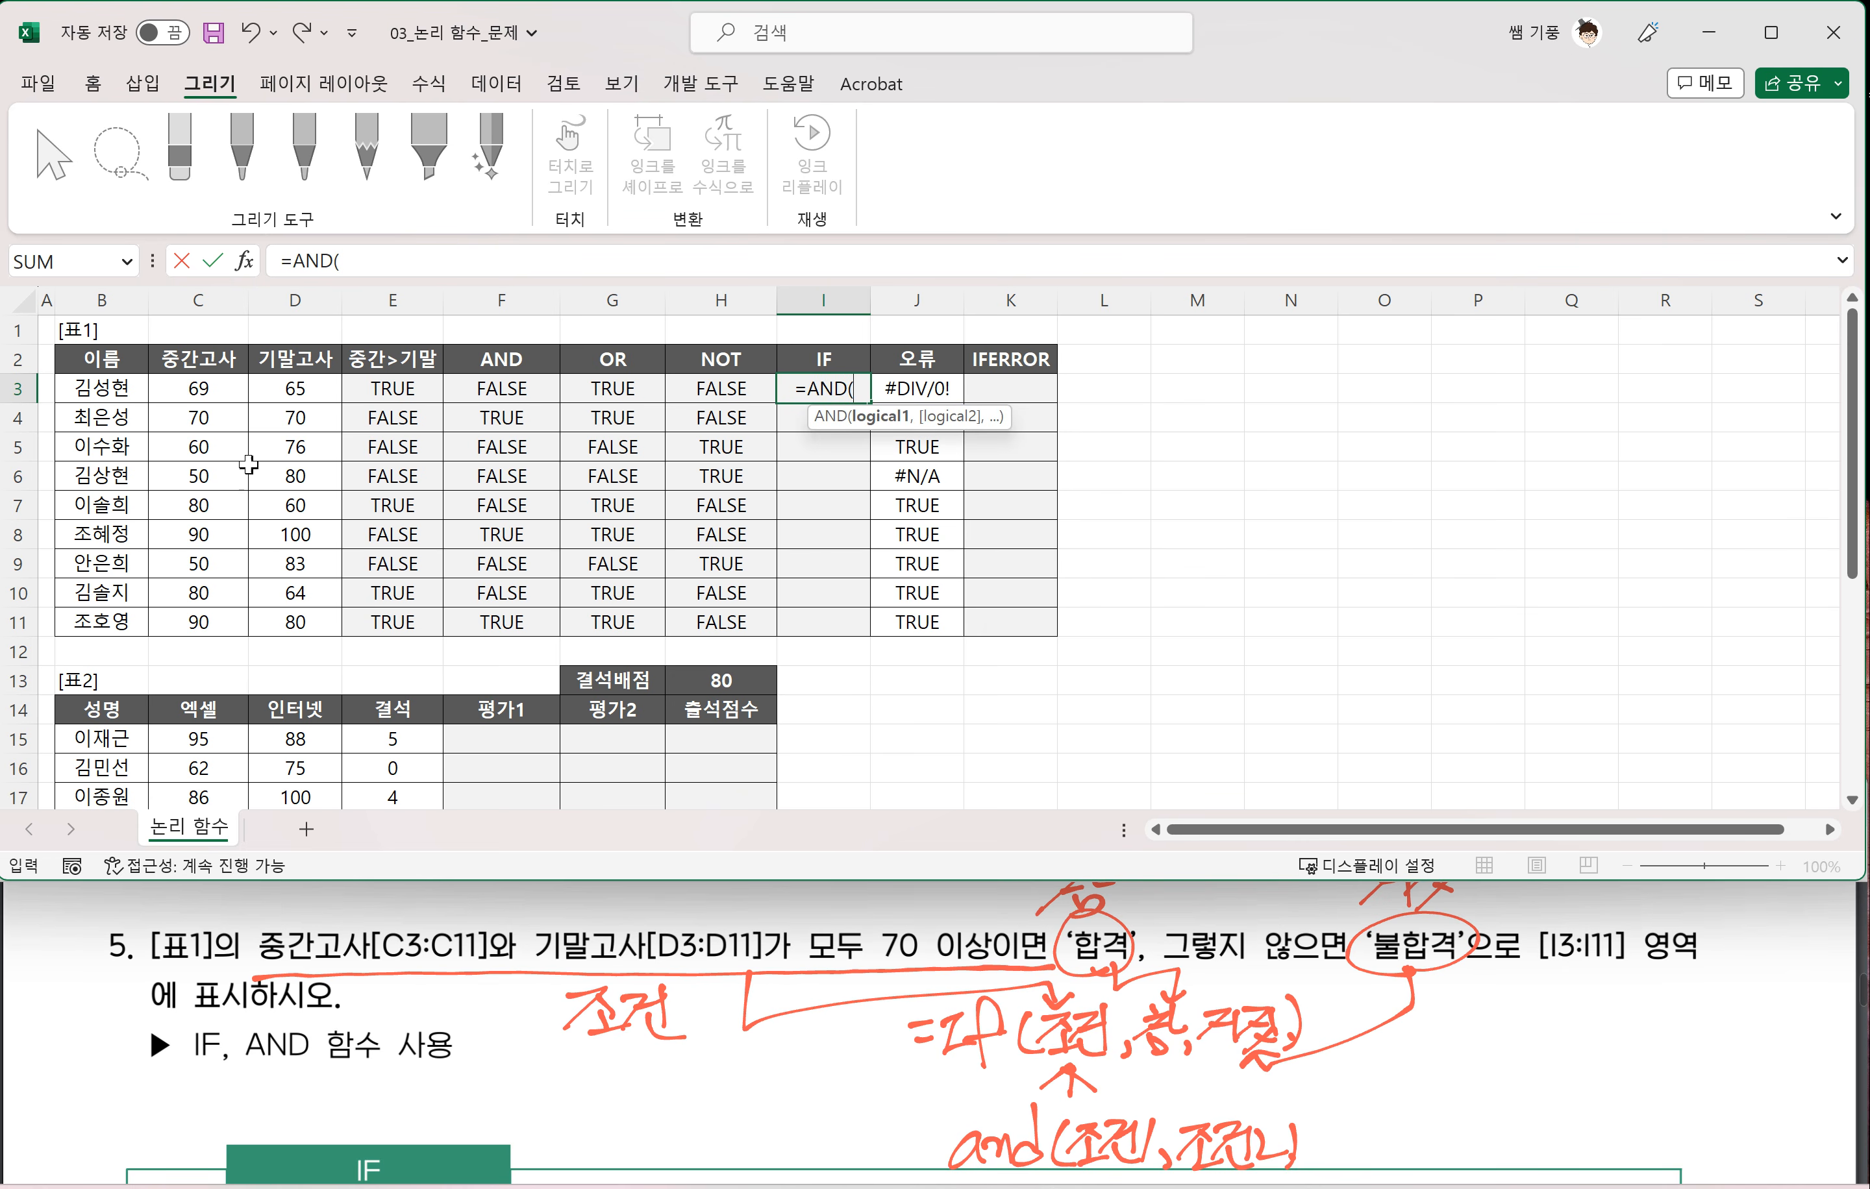
{"action": "left_click", "coordinate": [207, 389]}
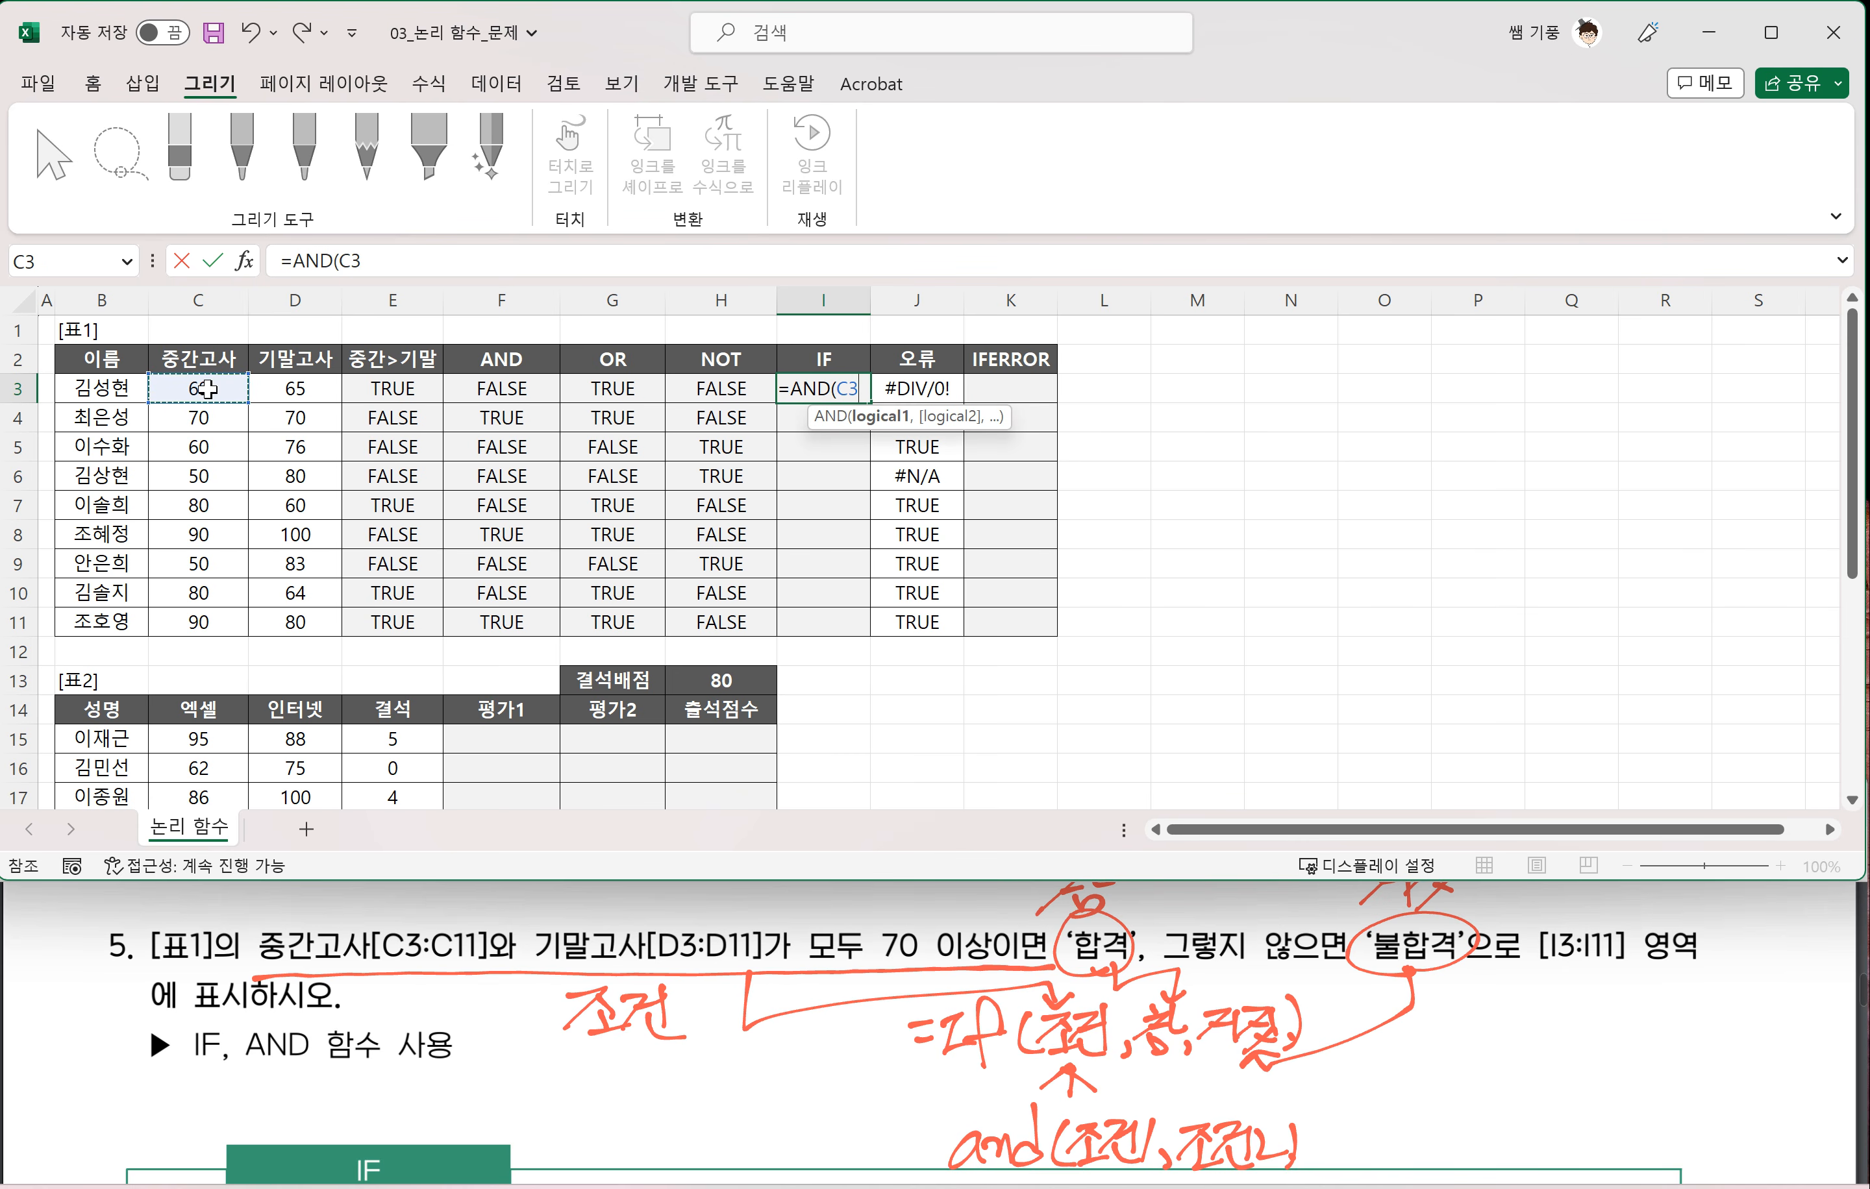
{"action": "type", "text": ">=70"}
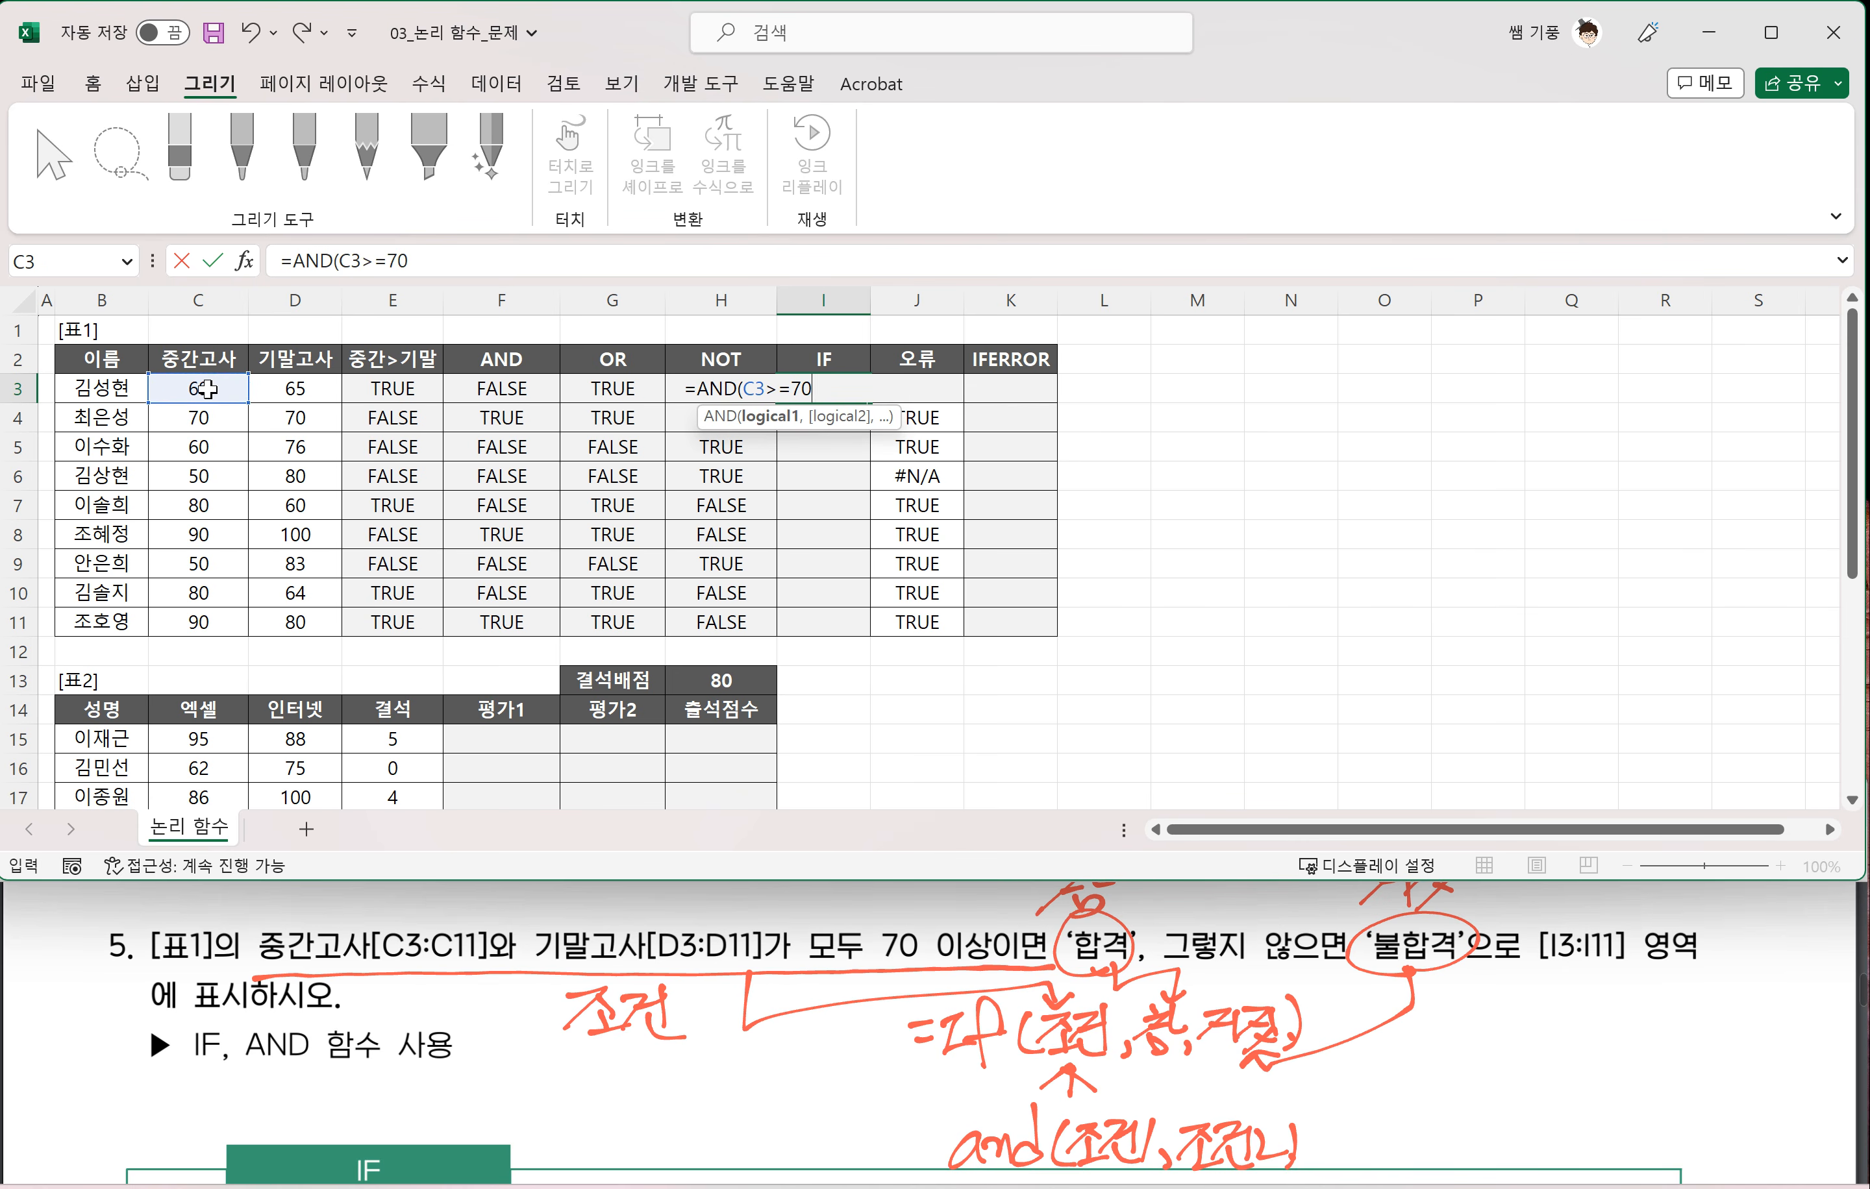
{"action": "type", "text": ","}
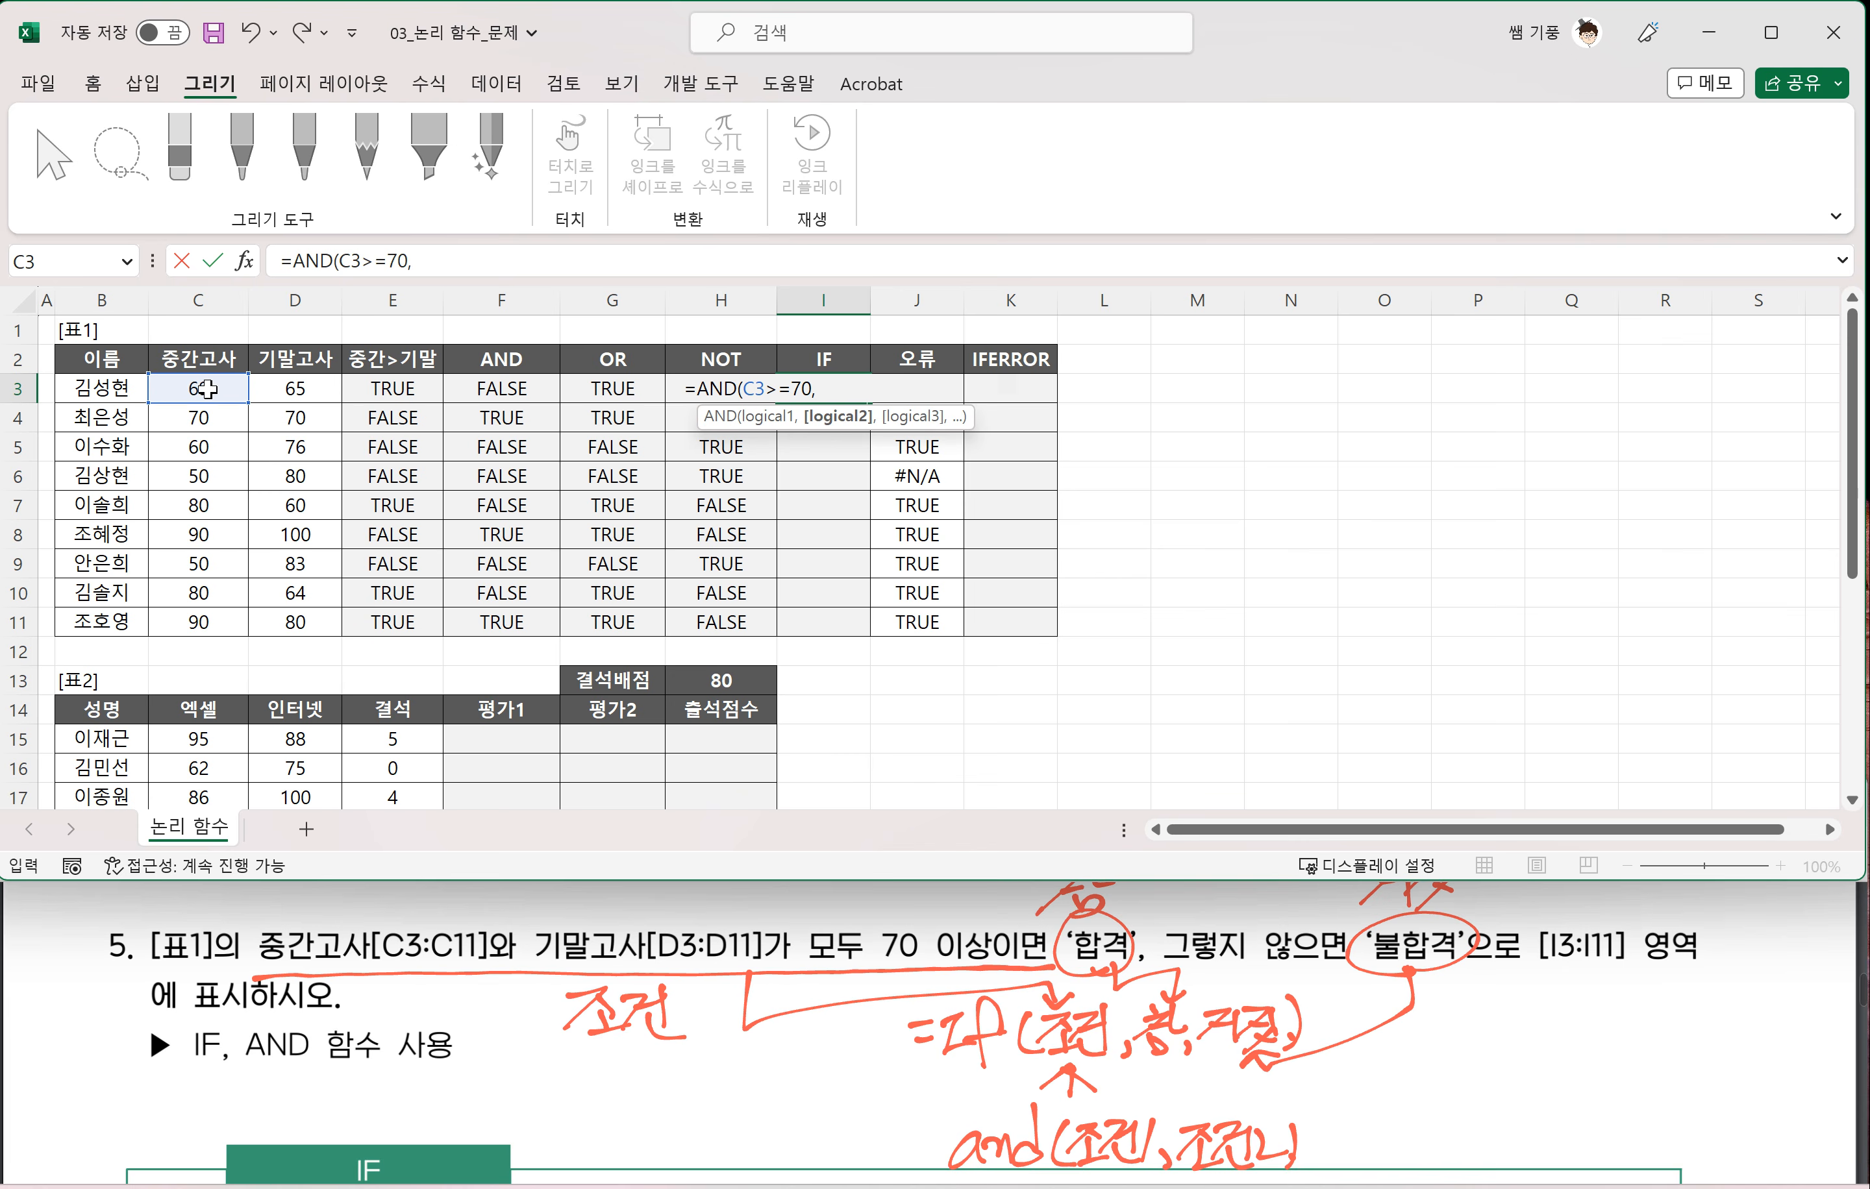
{"action": "left_click", "coordinate": [274, 386]}
{"action": "type", "text": ">=70"}
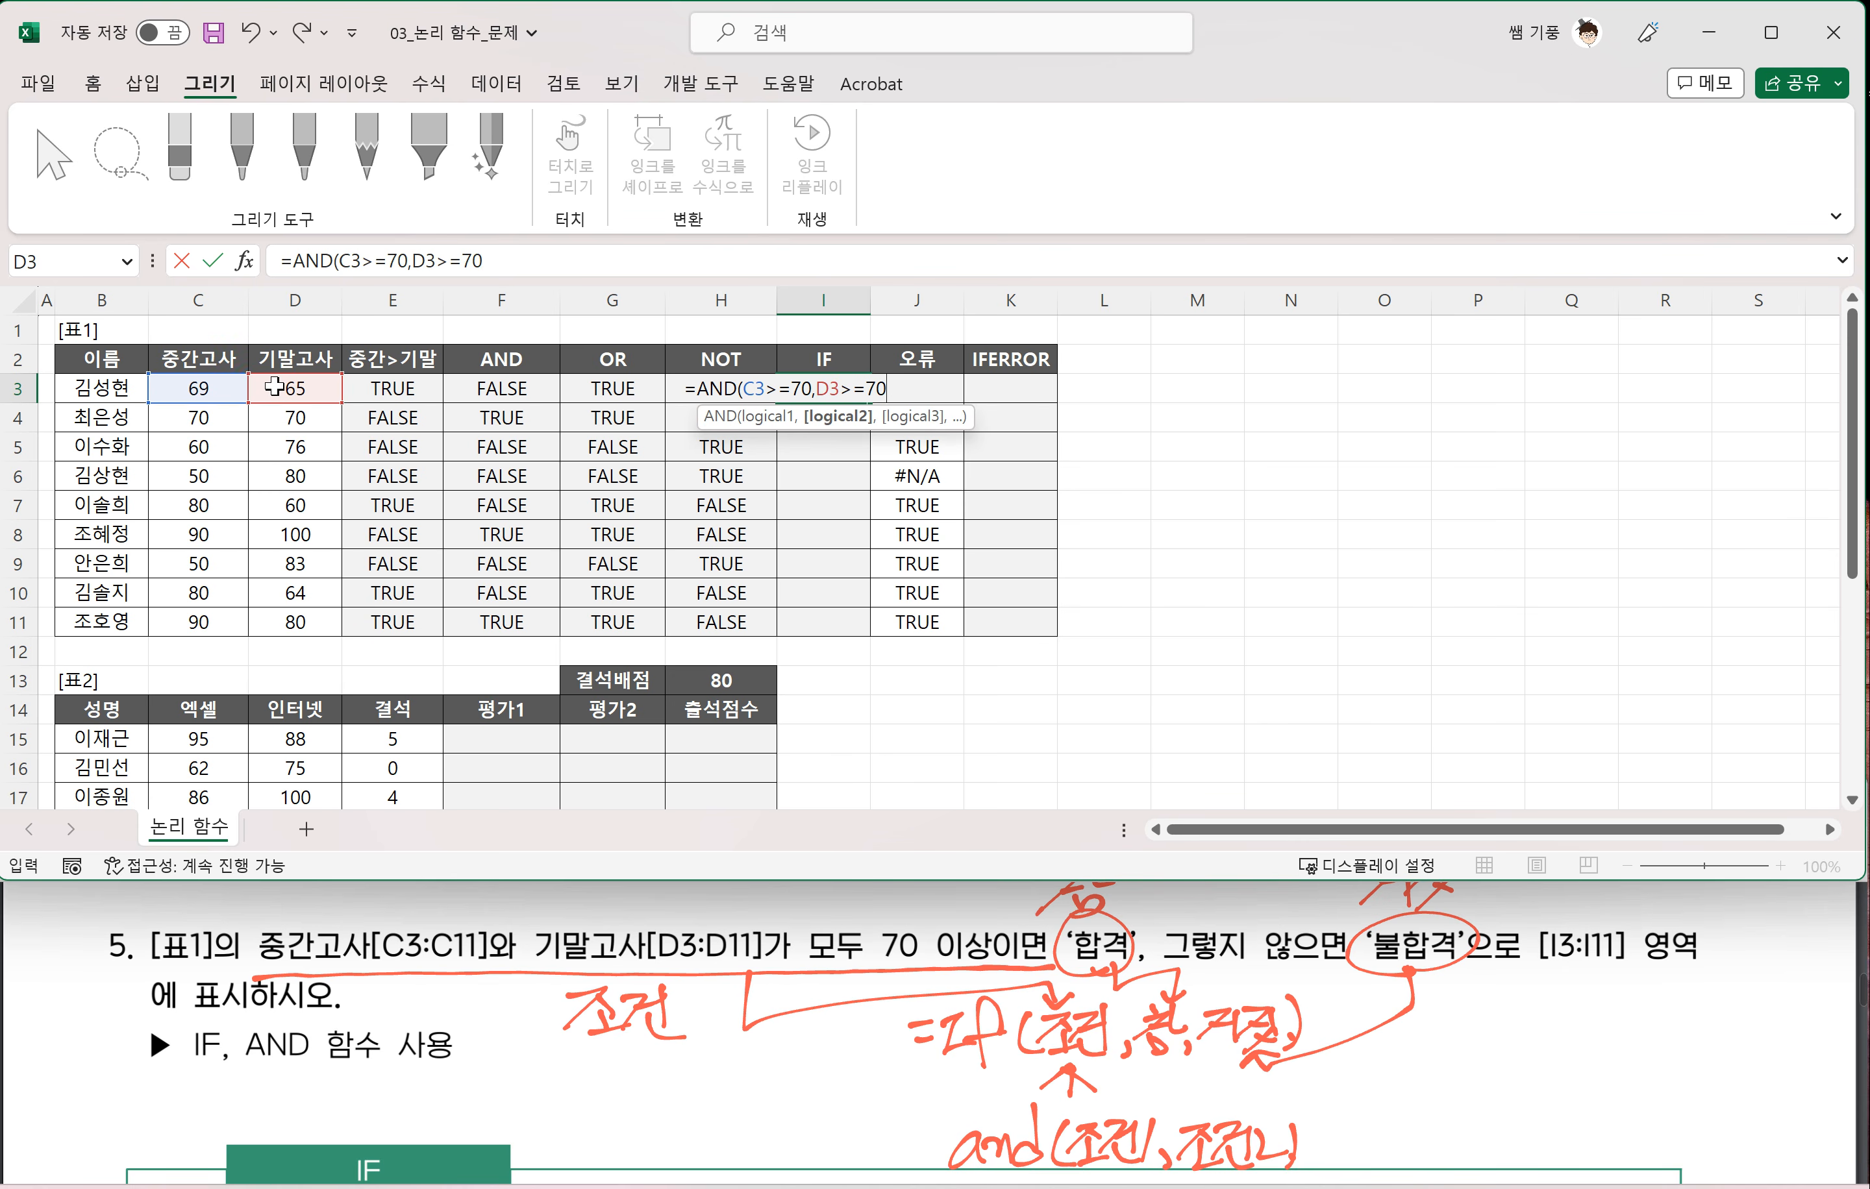
{"action": "type", "text": ")"}
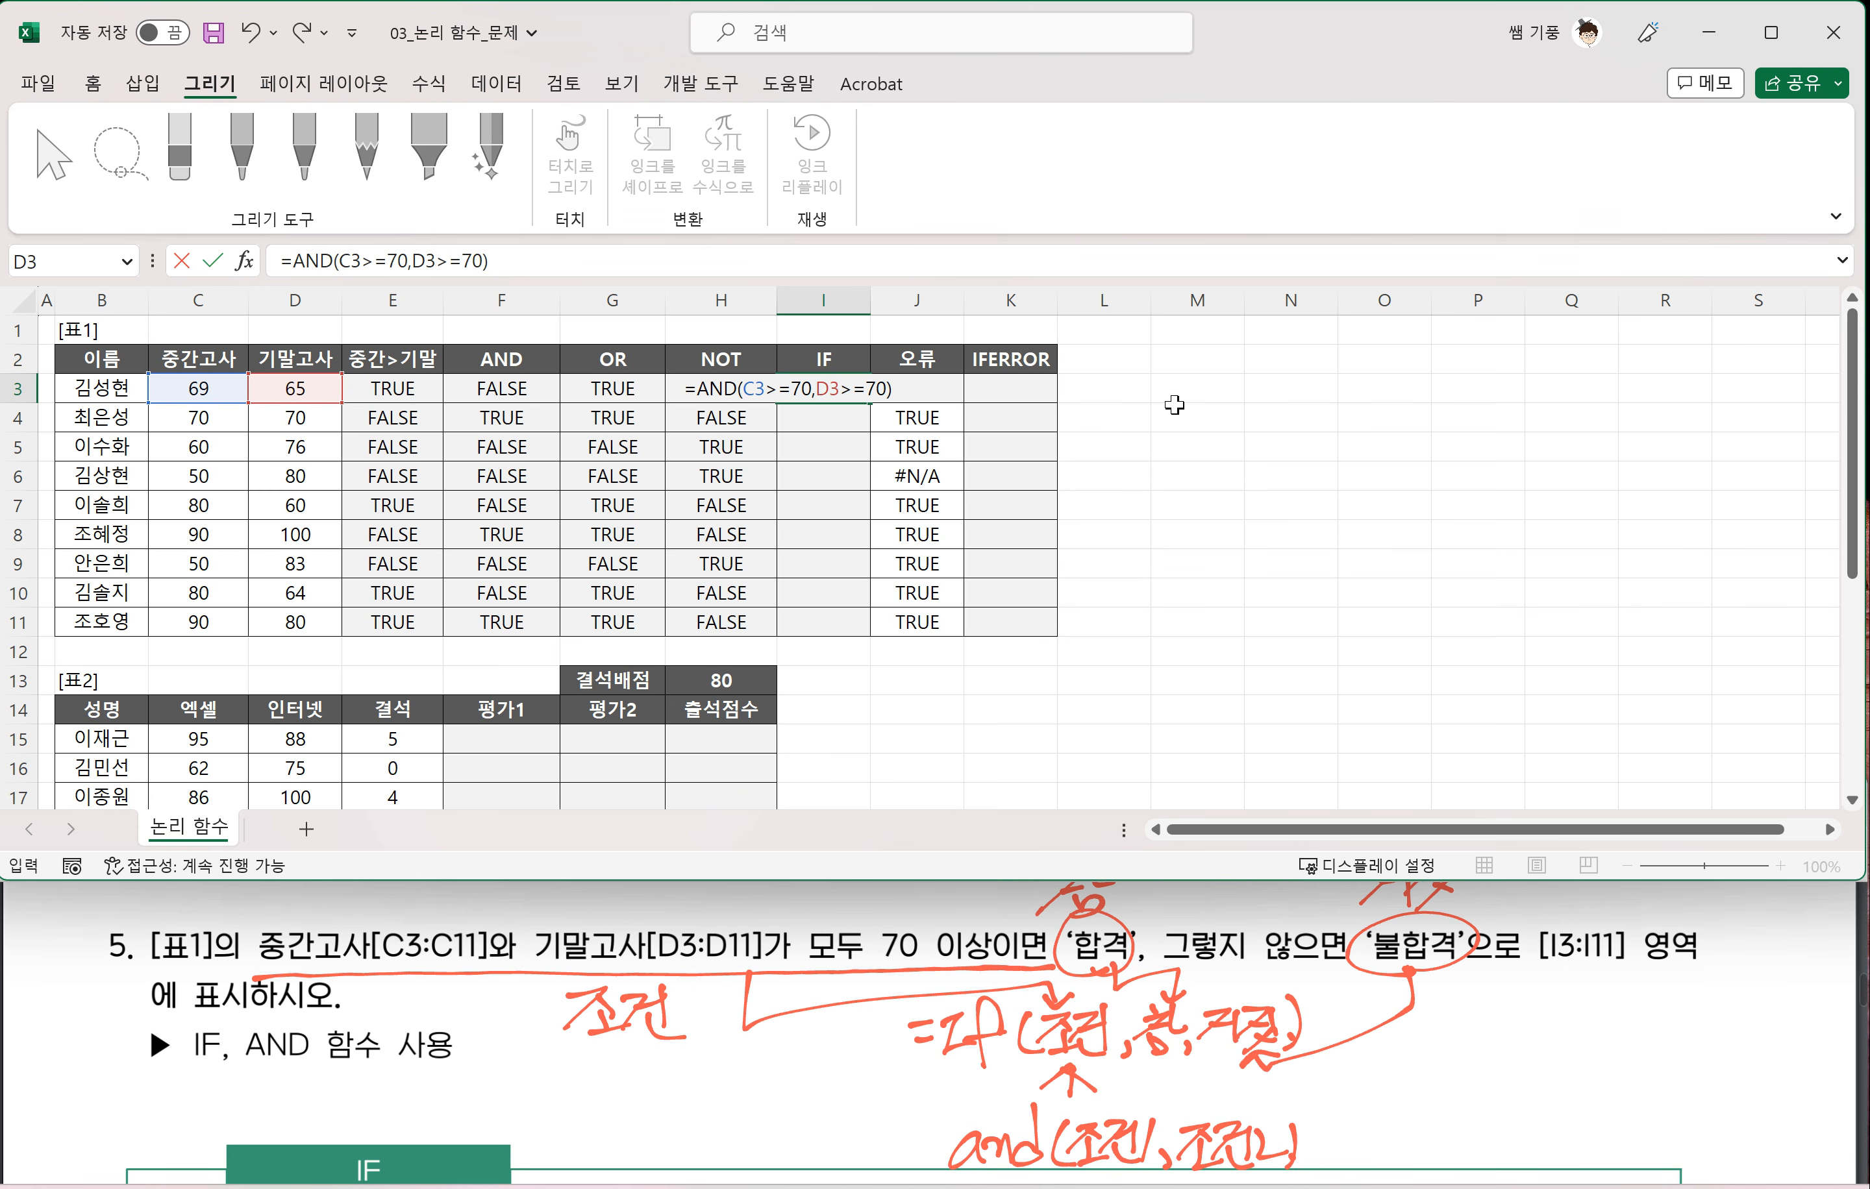
{"action": "key", "text": "Return"}
- Copy the AND formula from I3 down to I11 and check the results in I4 and I8
{"action": "left_click", "coordinate": [829, 388]}
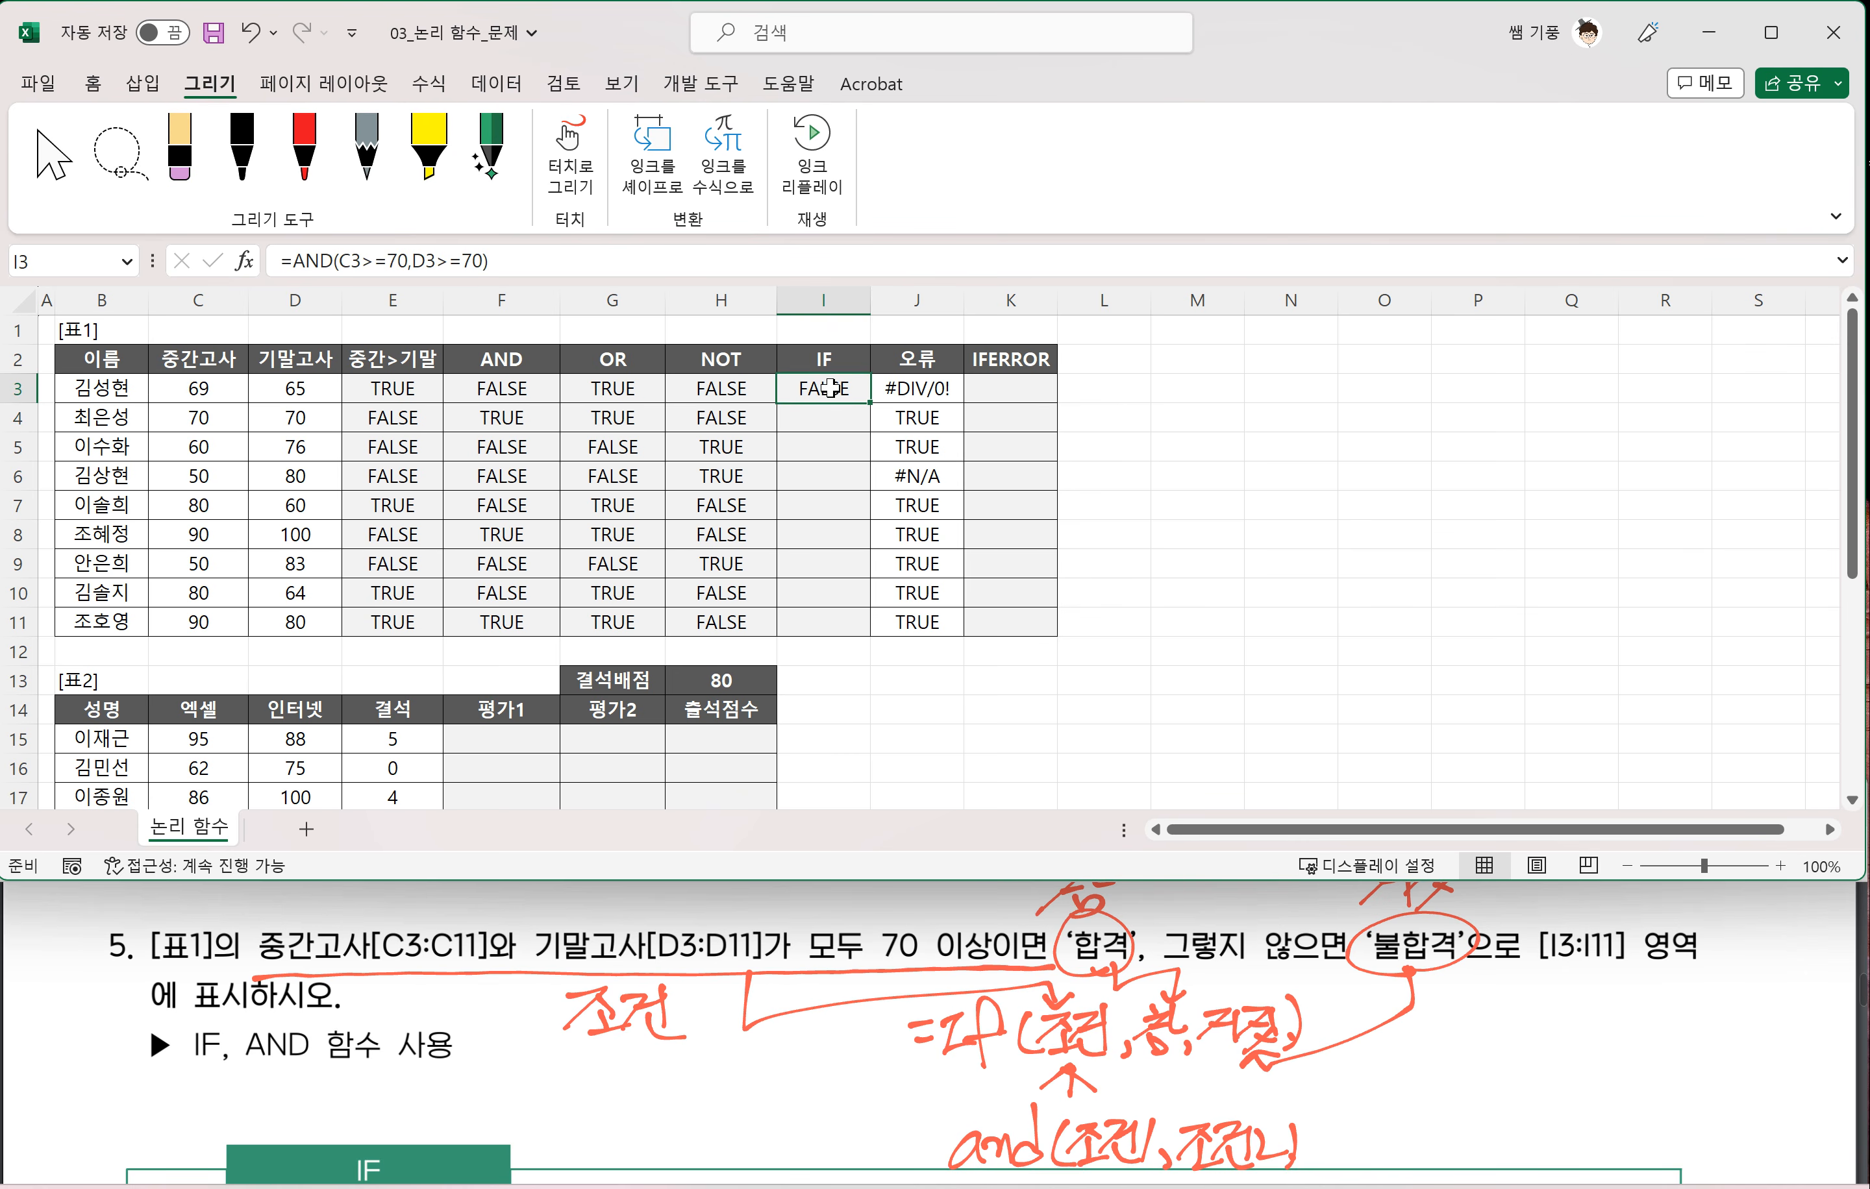
{"action": "left_click_drag", "start_coordinate": [871, 403], "coordinate": [849, 558]}
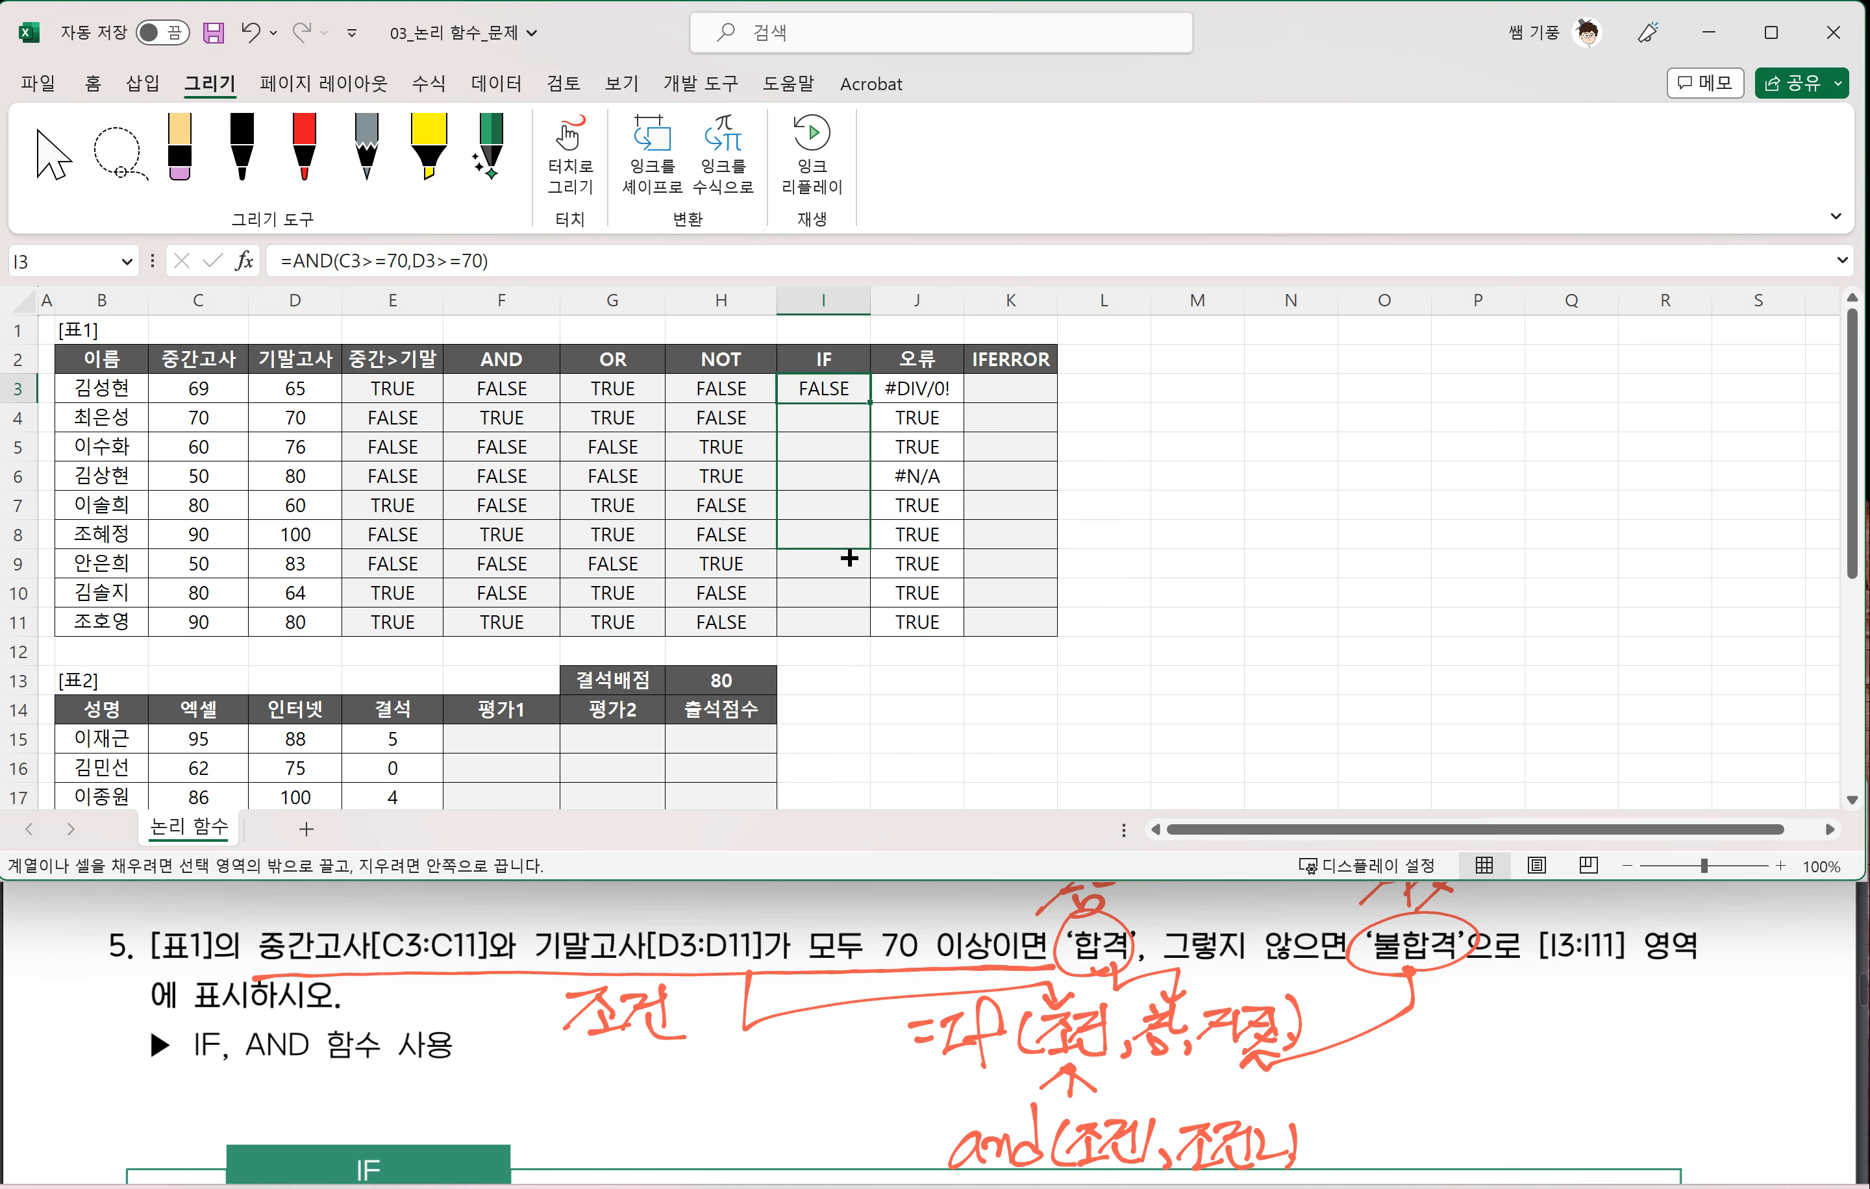
{"action": "left_click_drag", "start_coordinate": [849, 558], "coordinate": [834, 626]}
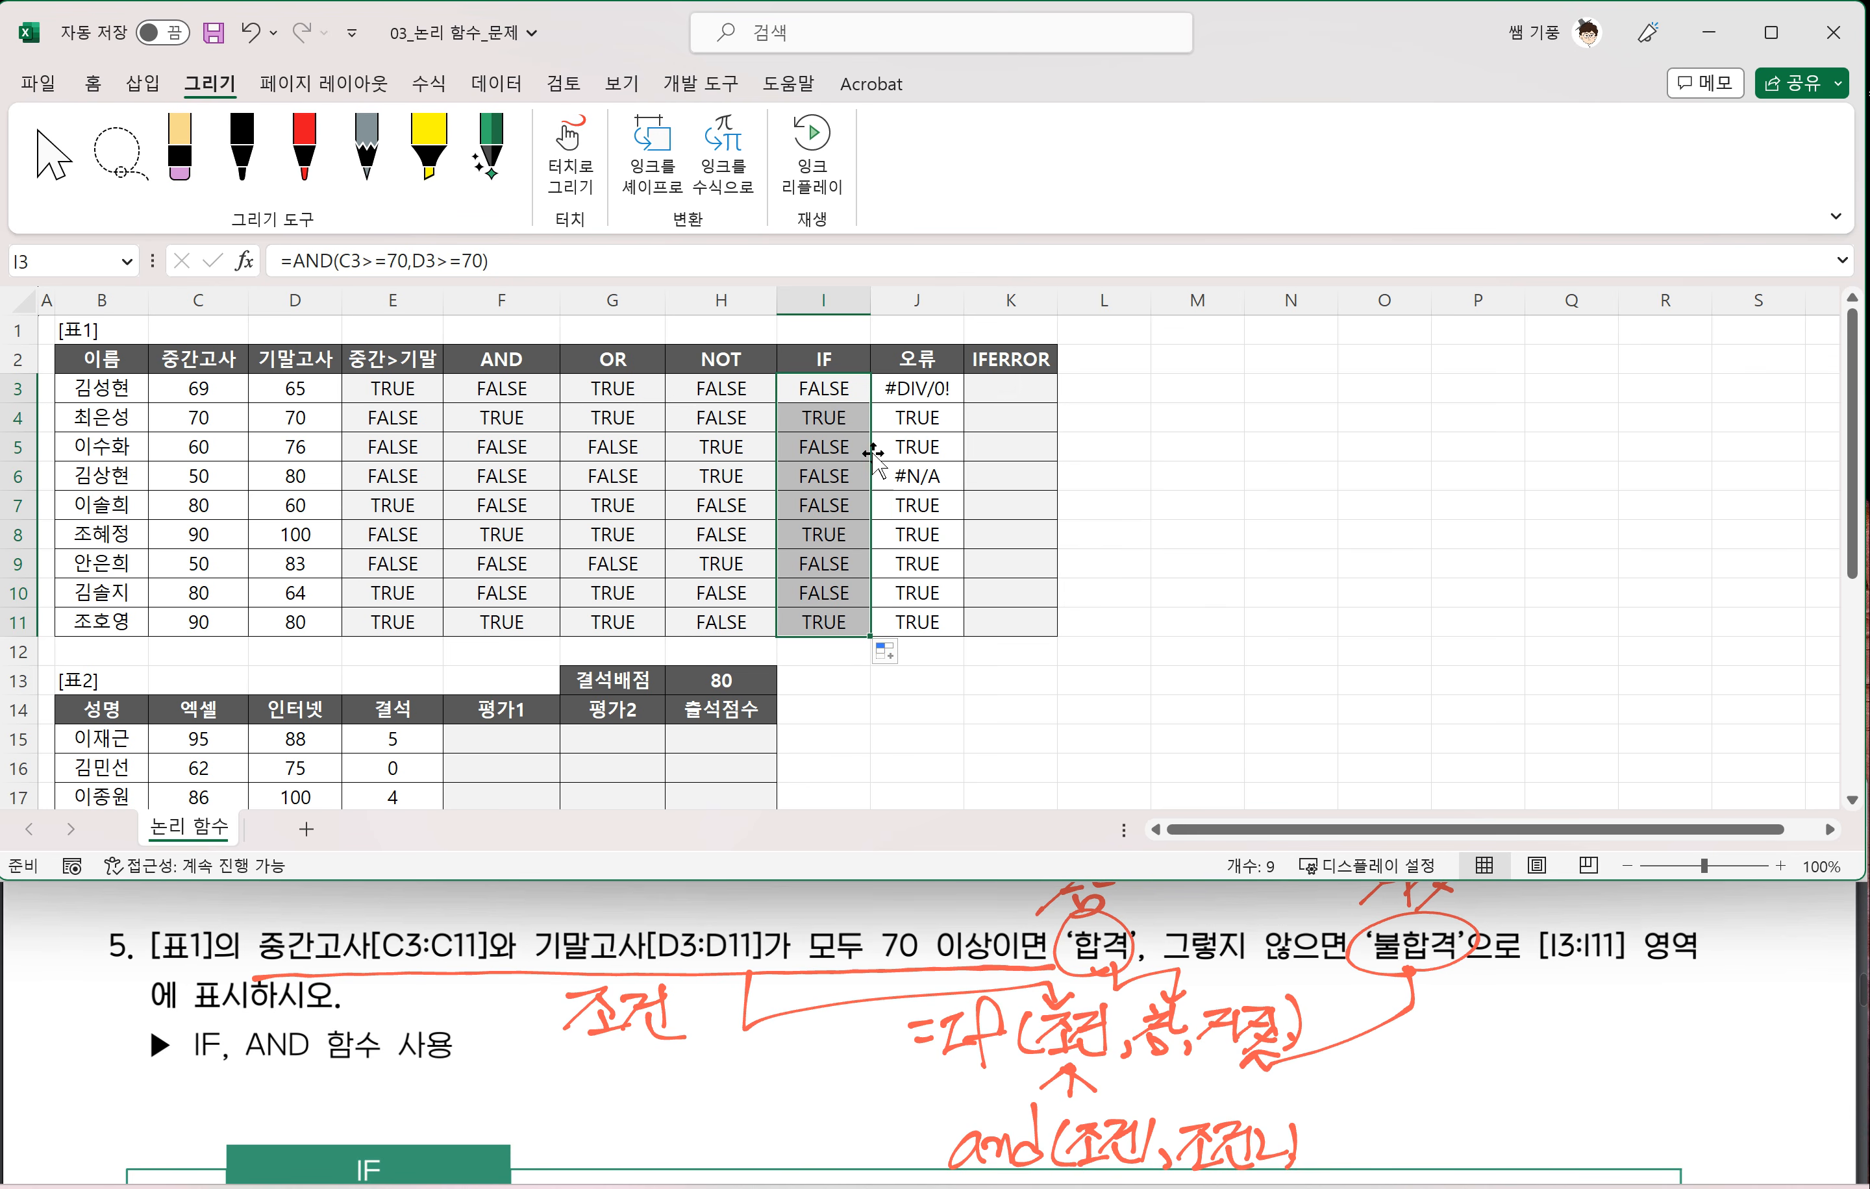
{"action": "left_click", "coordinate": [834, 418]}
{"action": "left_click", "coordinate": [837, 536]}
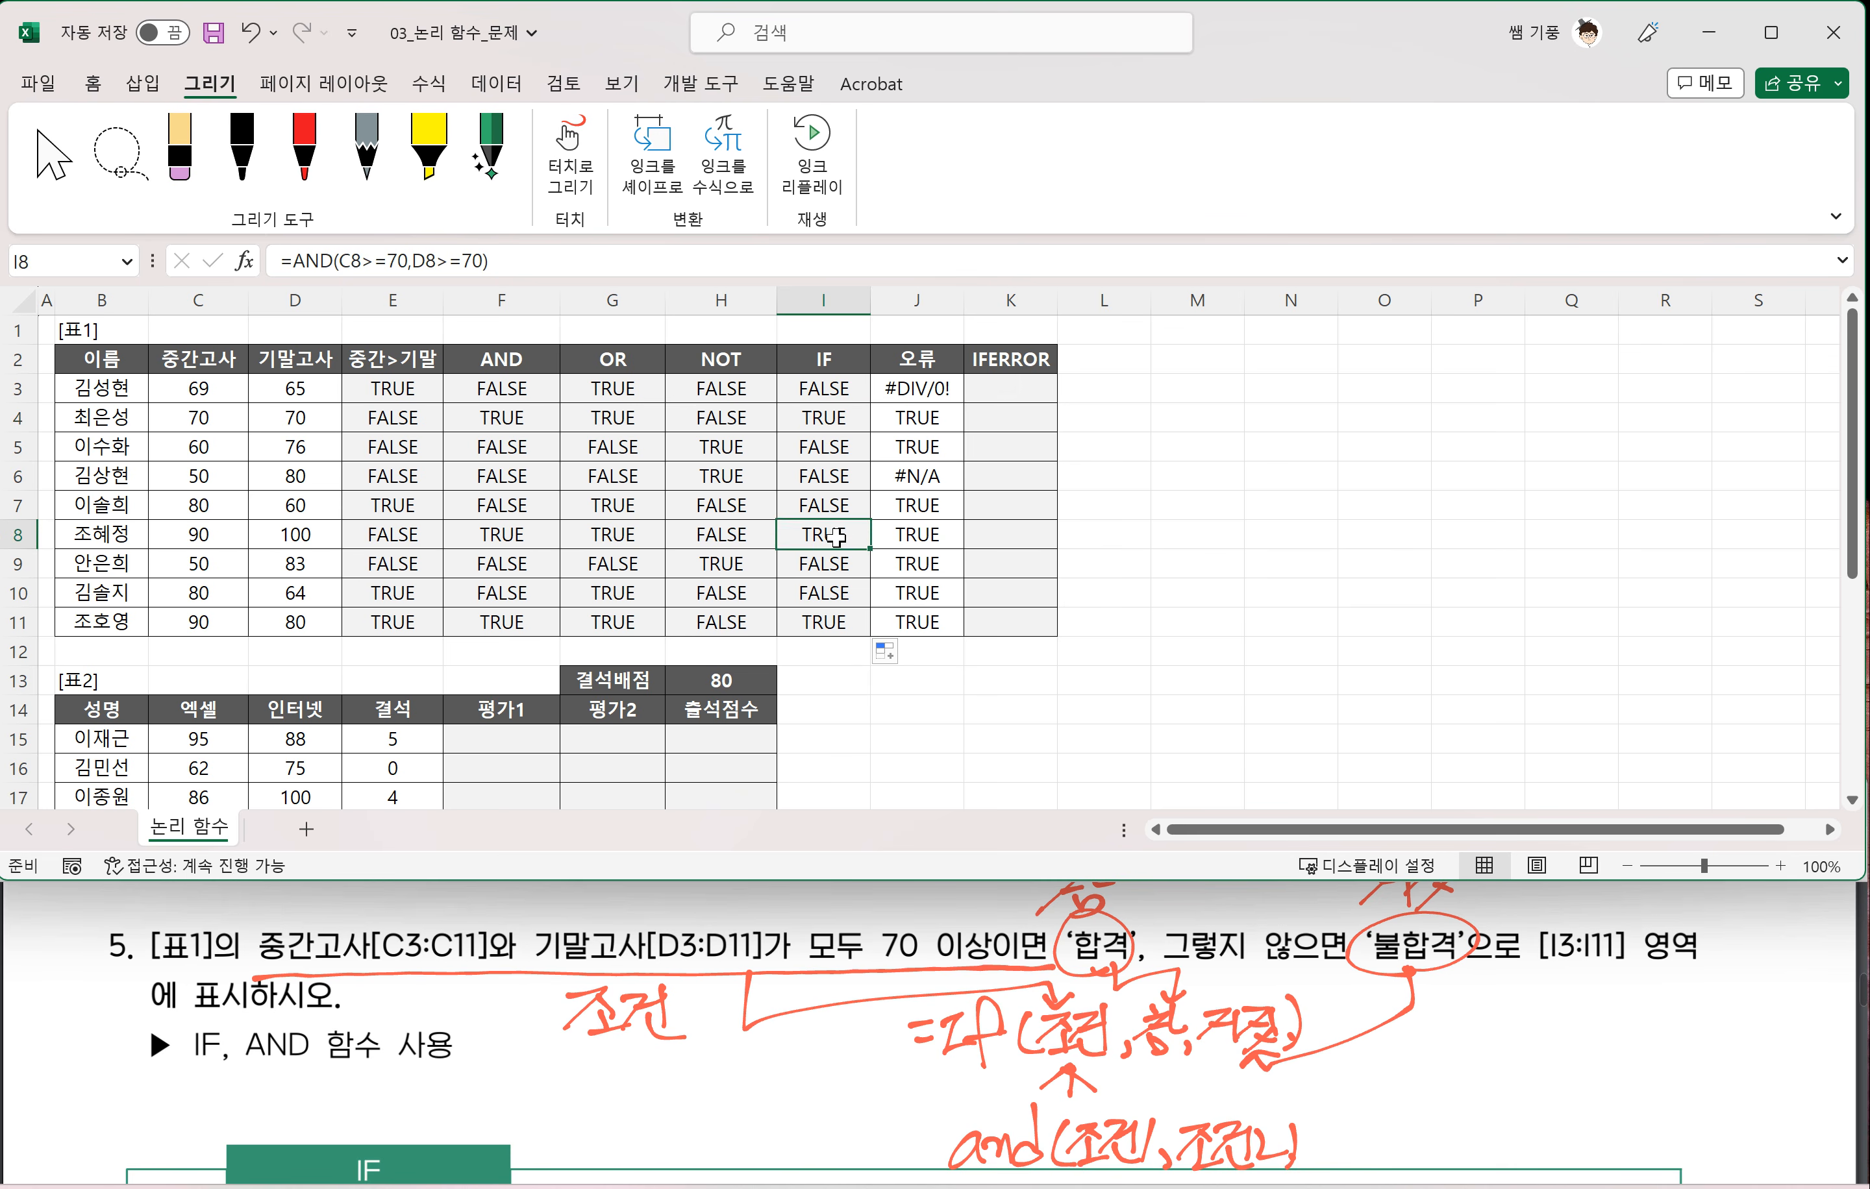
- Check the AND results in cells I11, I3 and I4
{"action": "left_click", "coordinate": [831, 618]}
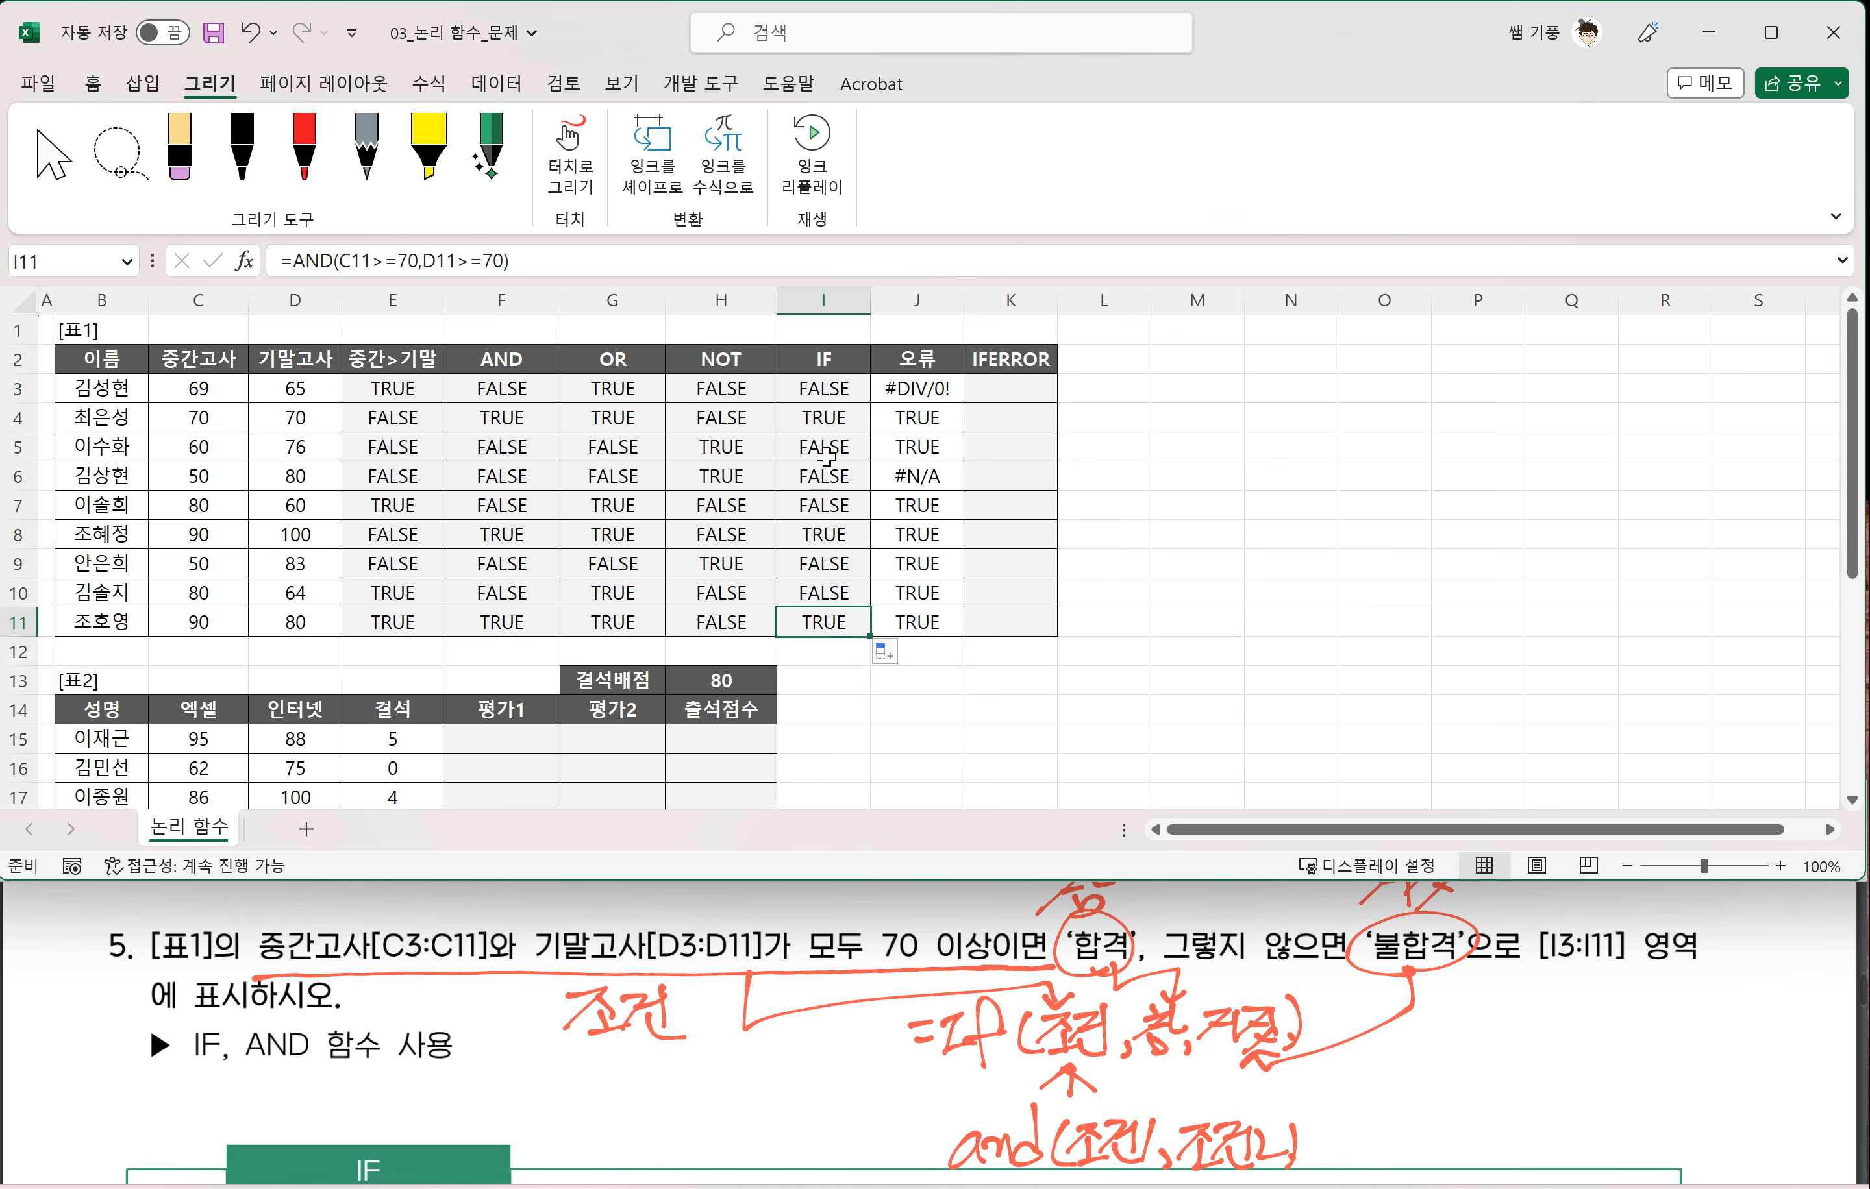
{"action": "left_click", "coordinate": [824, 391]}
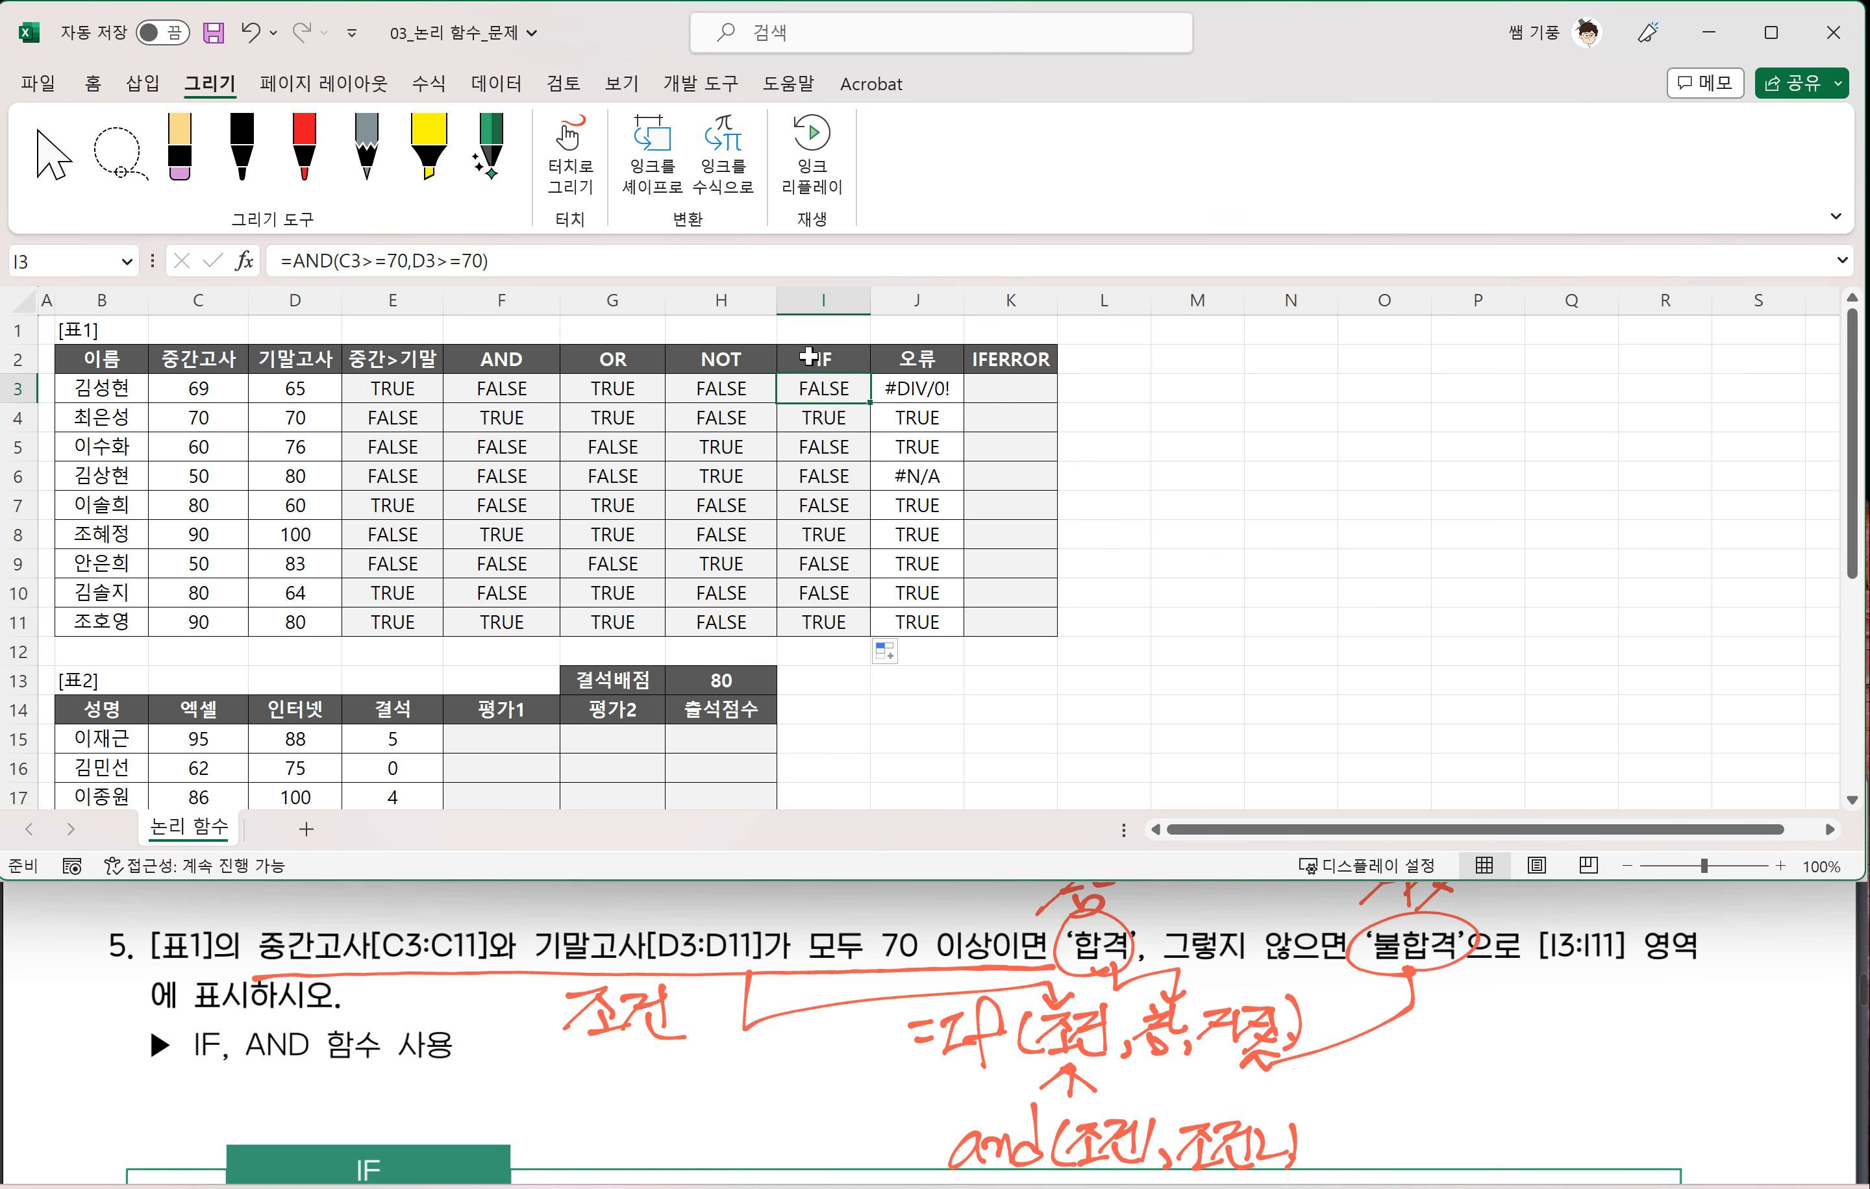
{"action": "left_click", "coordinate": [823, 422]}
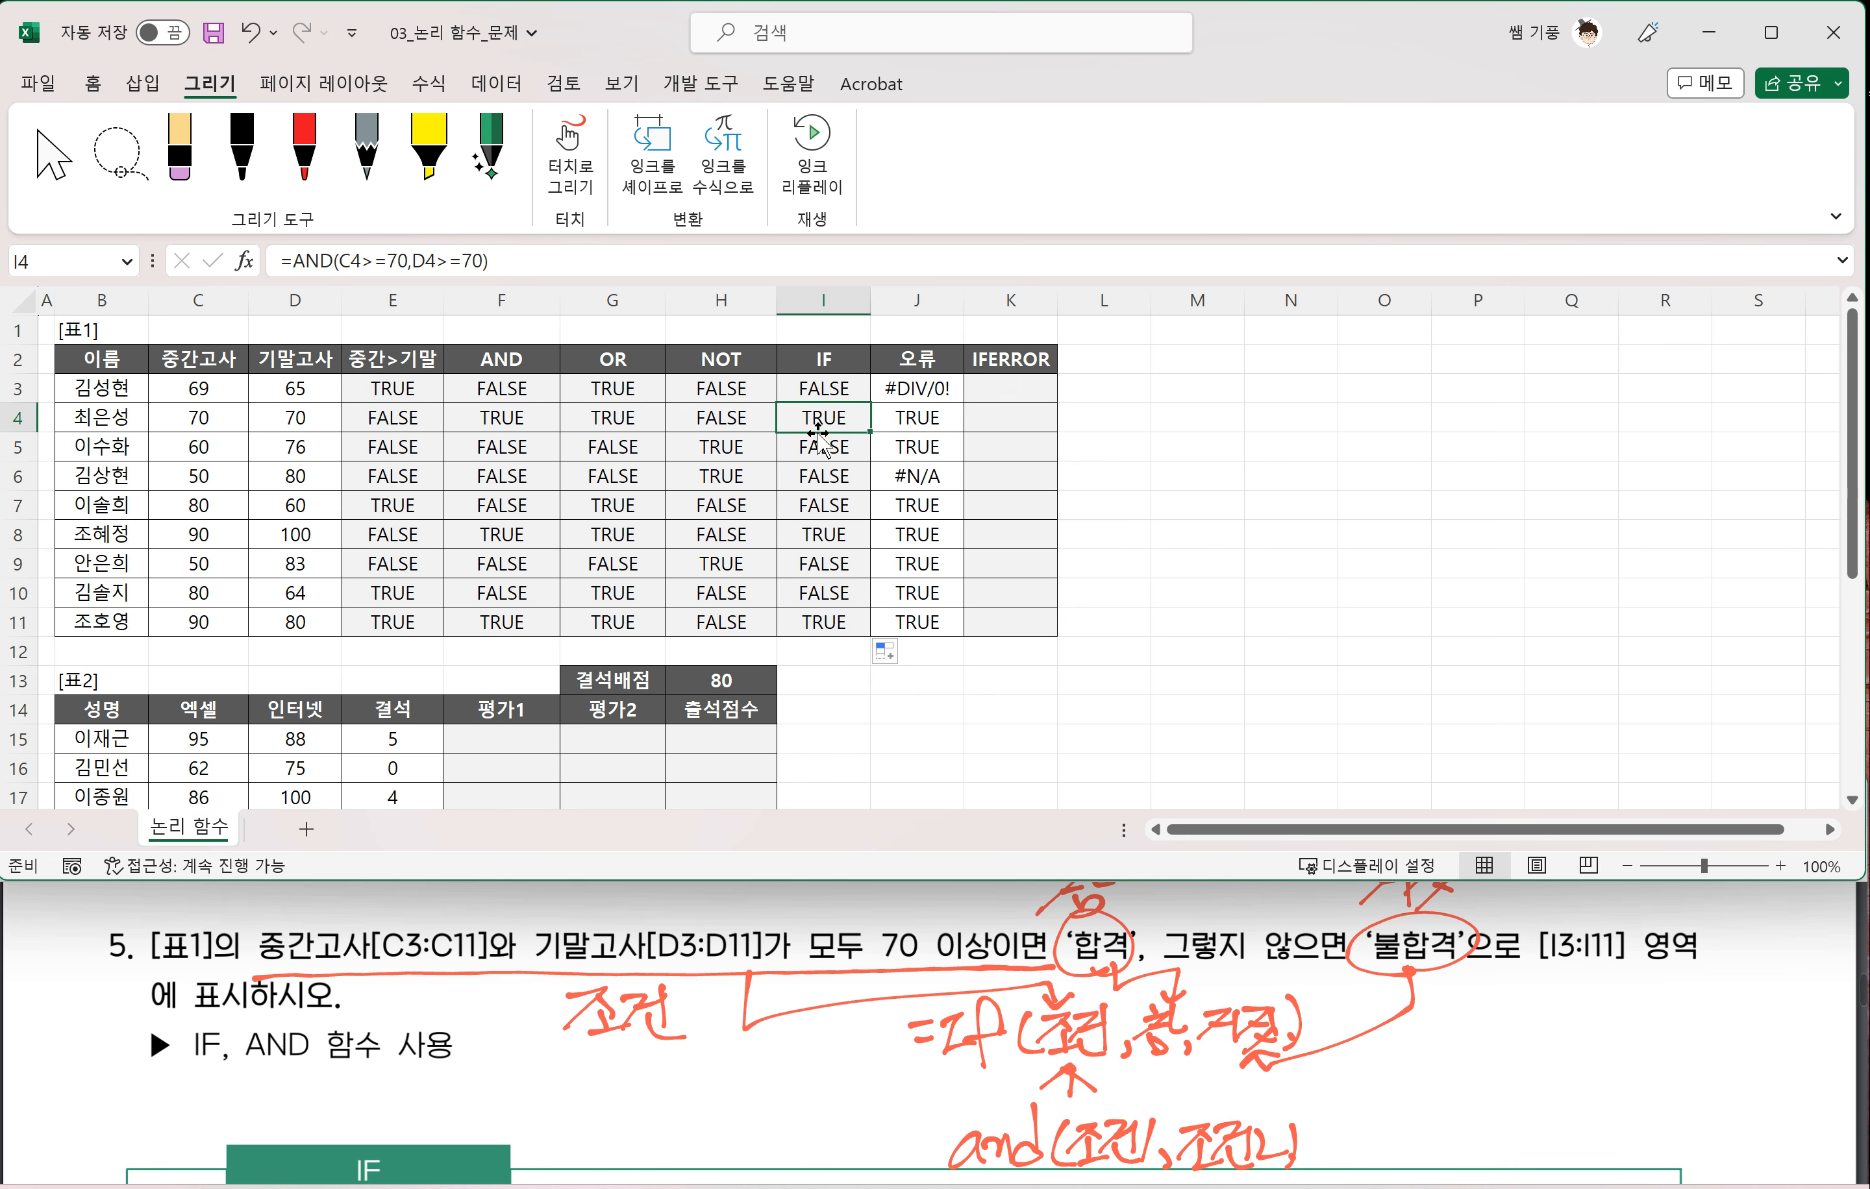
- Insert the IF function before the AND test in I3 so the formula begins =IF(AND(C3>=70,D3>=70)
{"action": "double_click", "coordinate": [825, 390]}
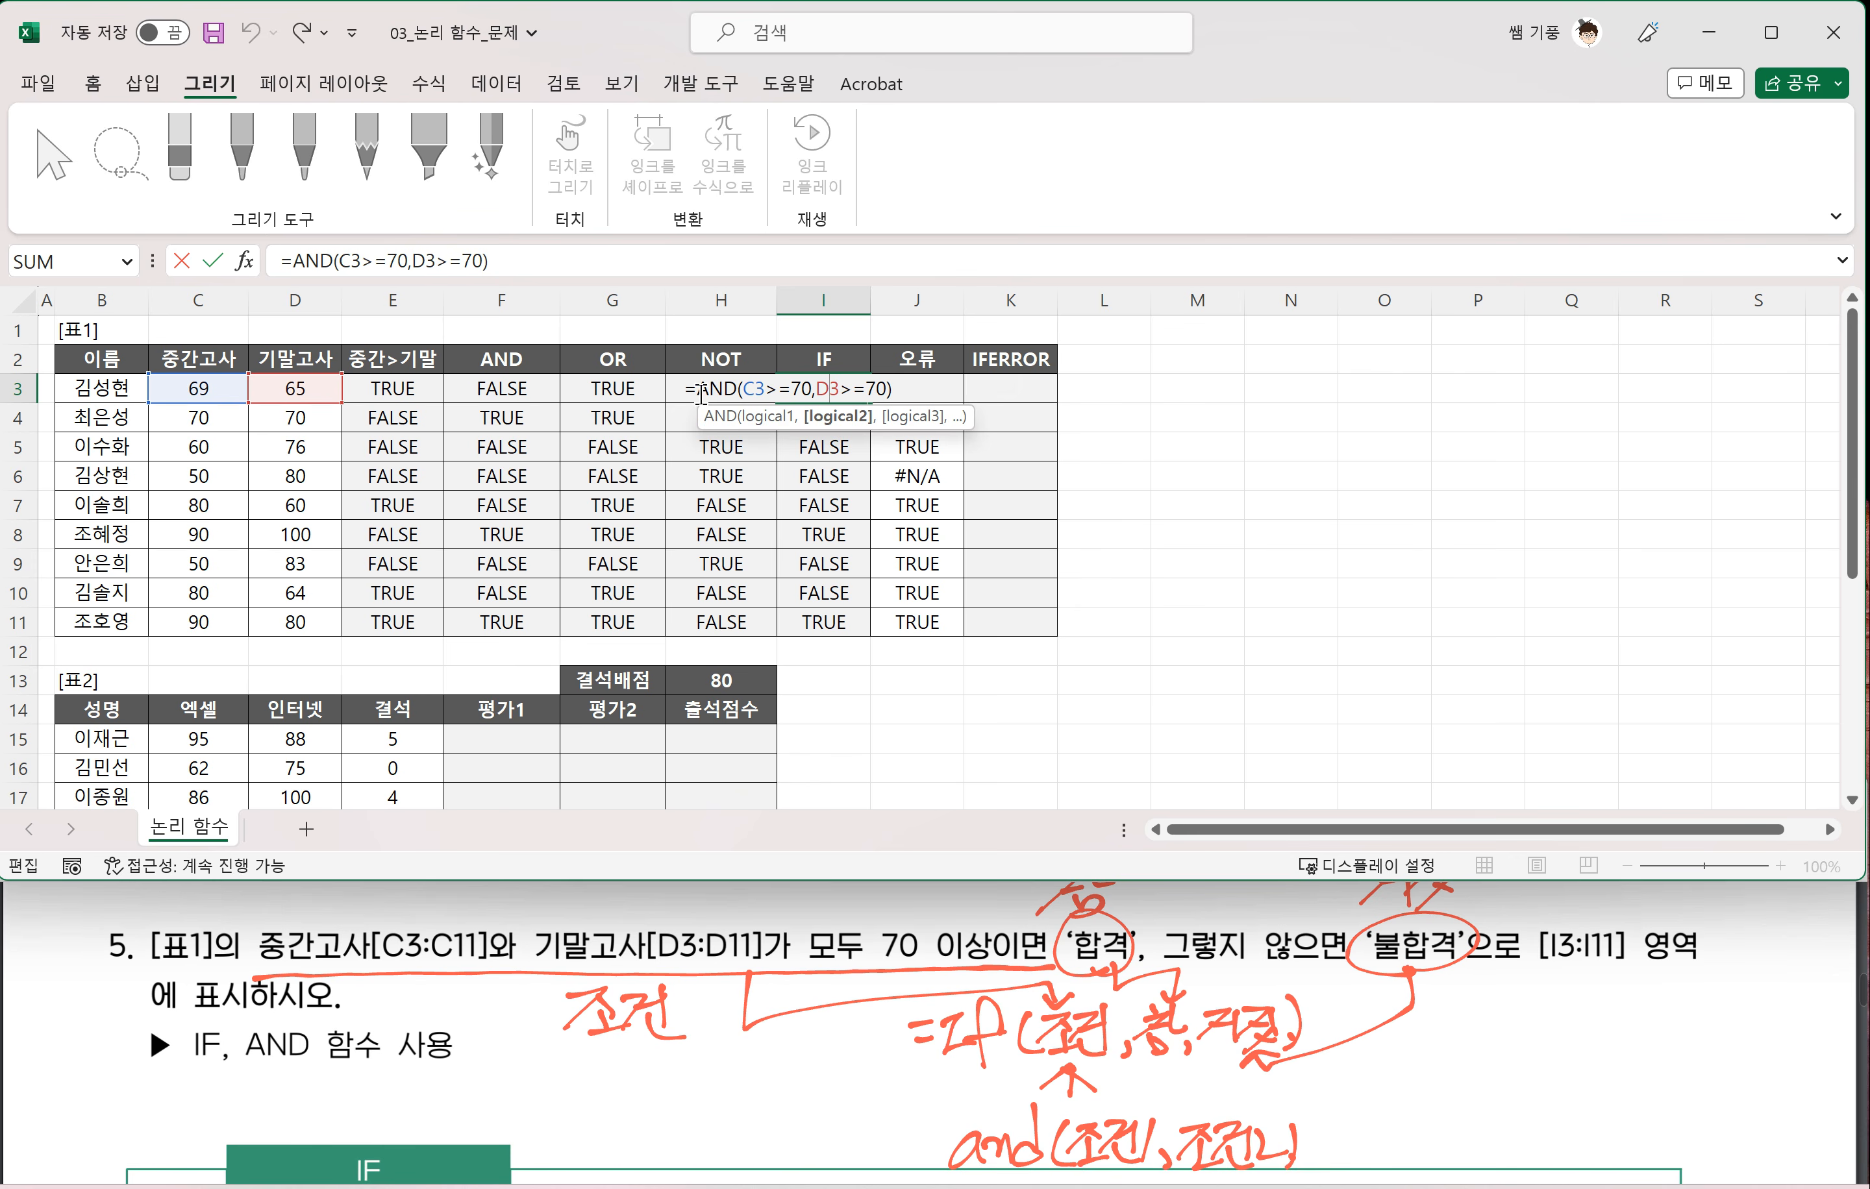
{"action": "type", "text": "ID("}
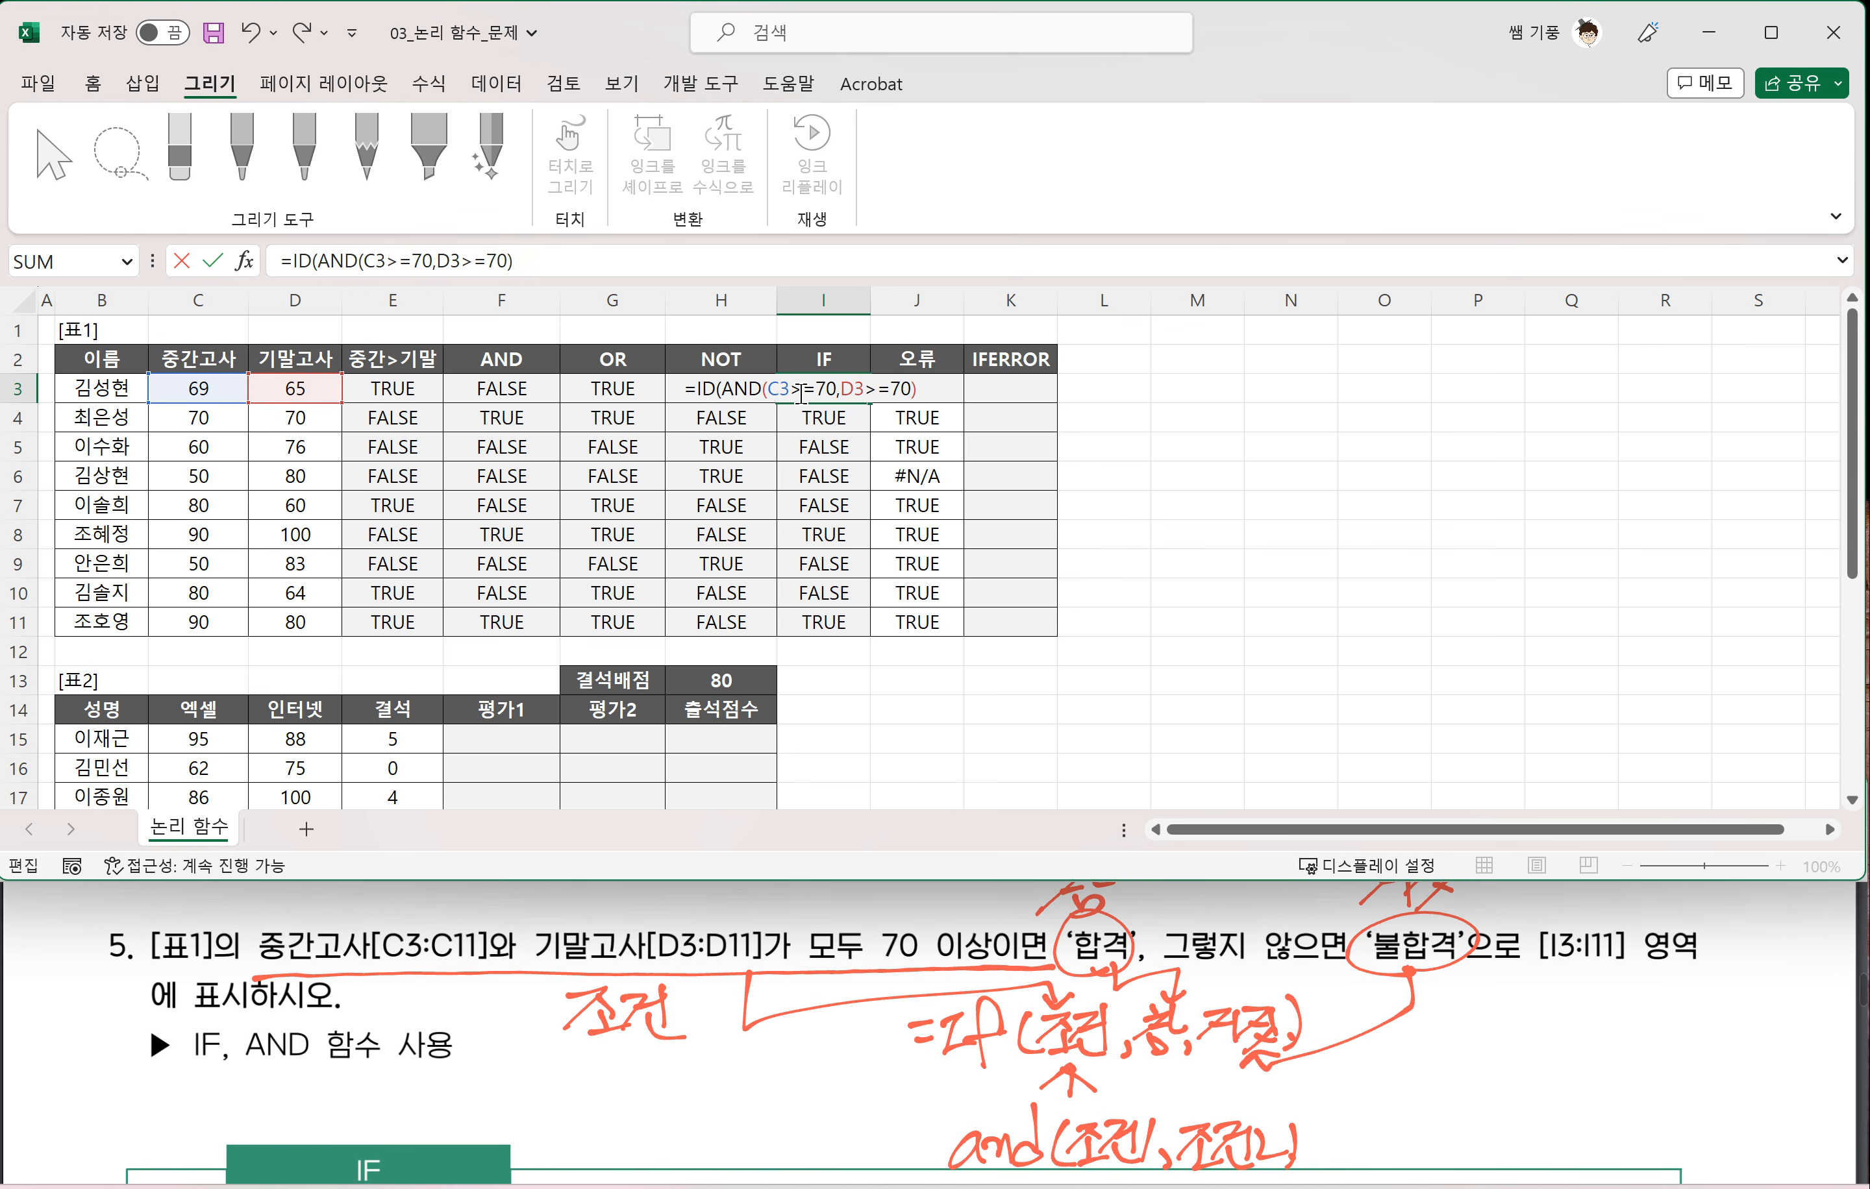
{"action": "key", "text": "BackSpace"}
{"action": "type", "text": "D"}
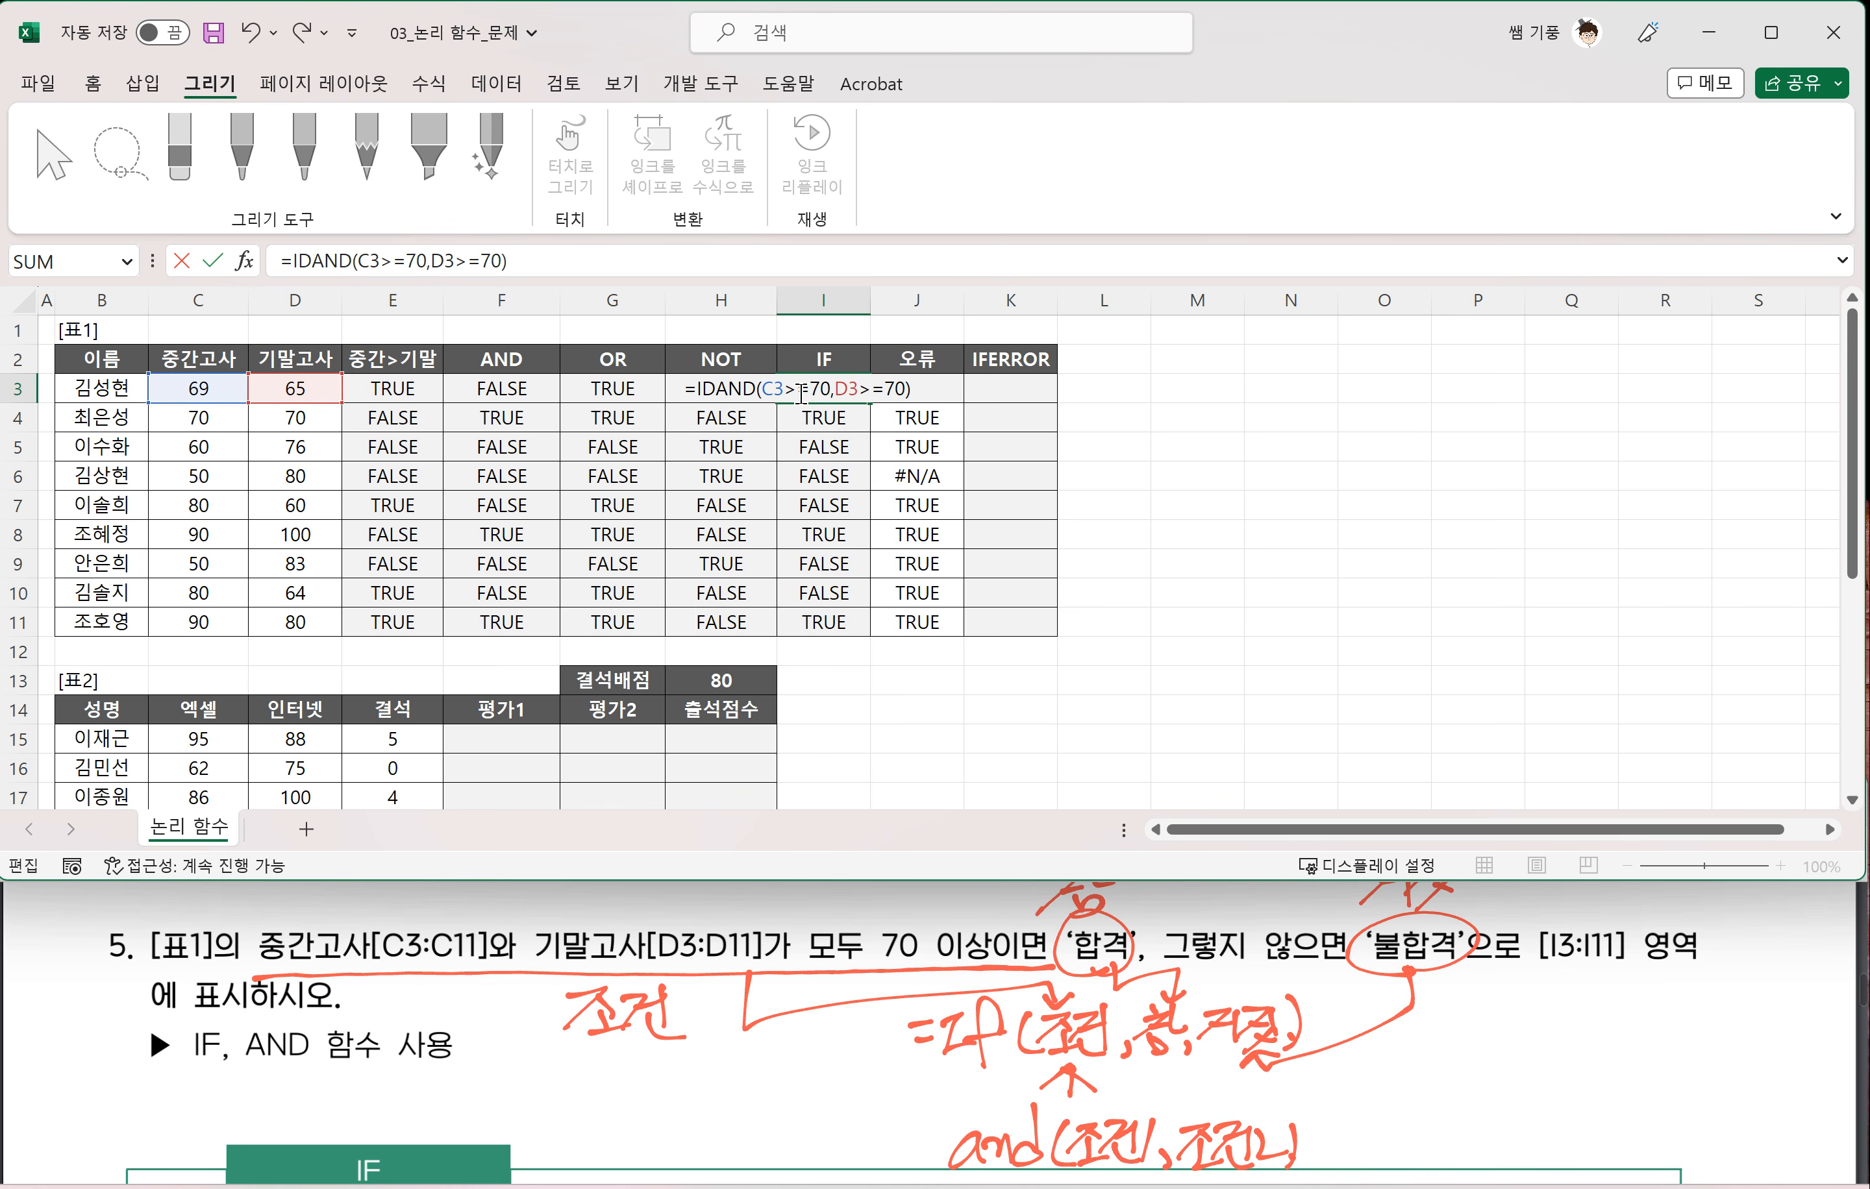
{"action": "key", "text": "BackSpace"}
{"action": "type", "text": "F"}
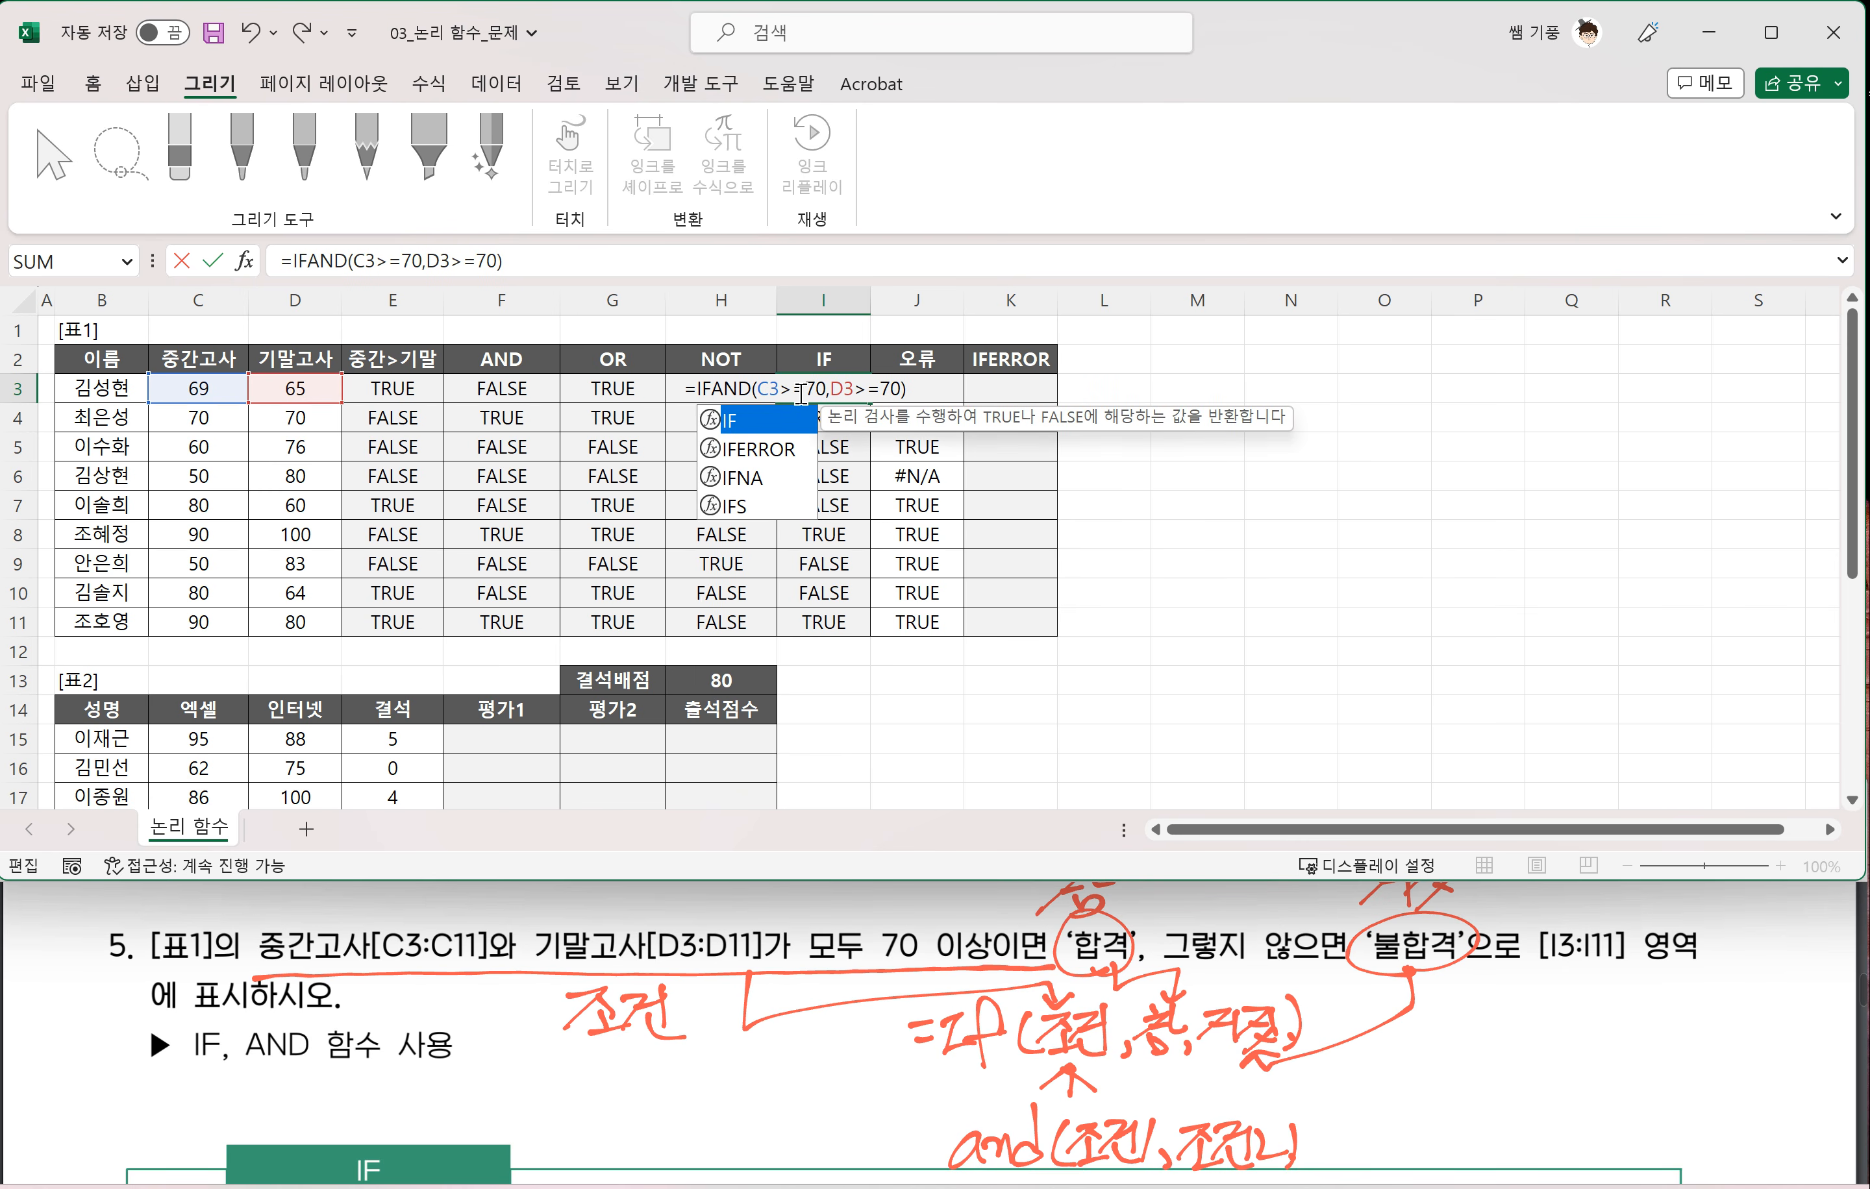
{"action": "type", "text": "("}
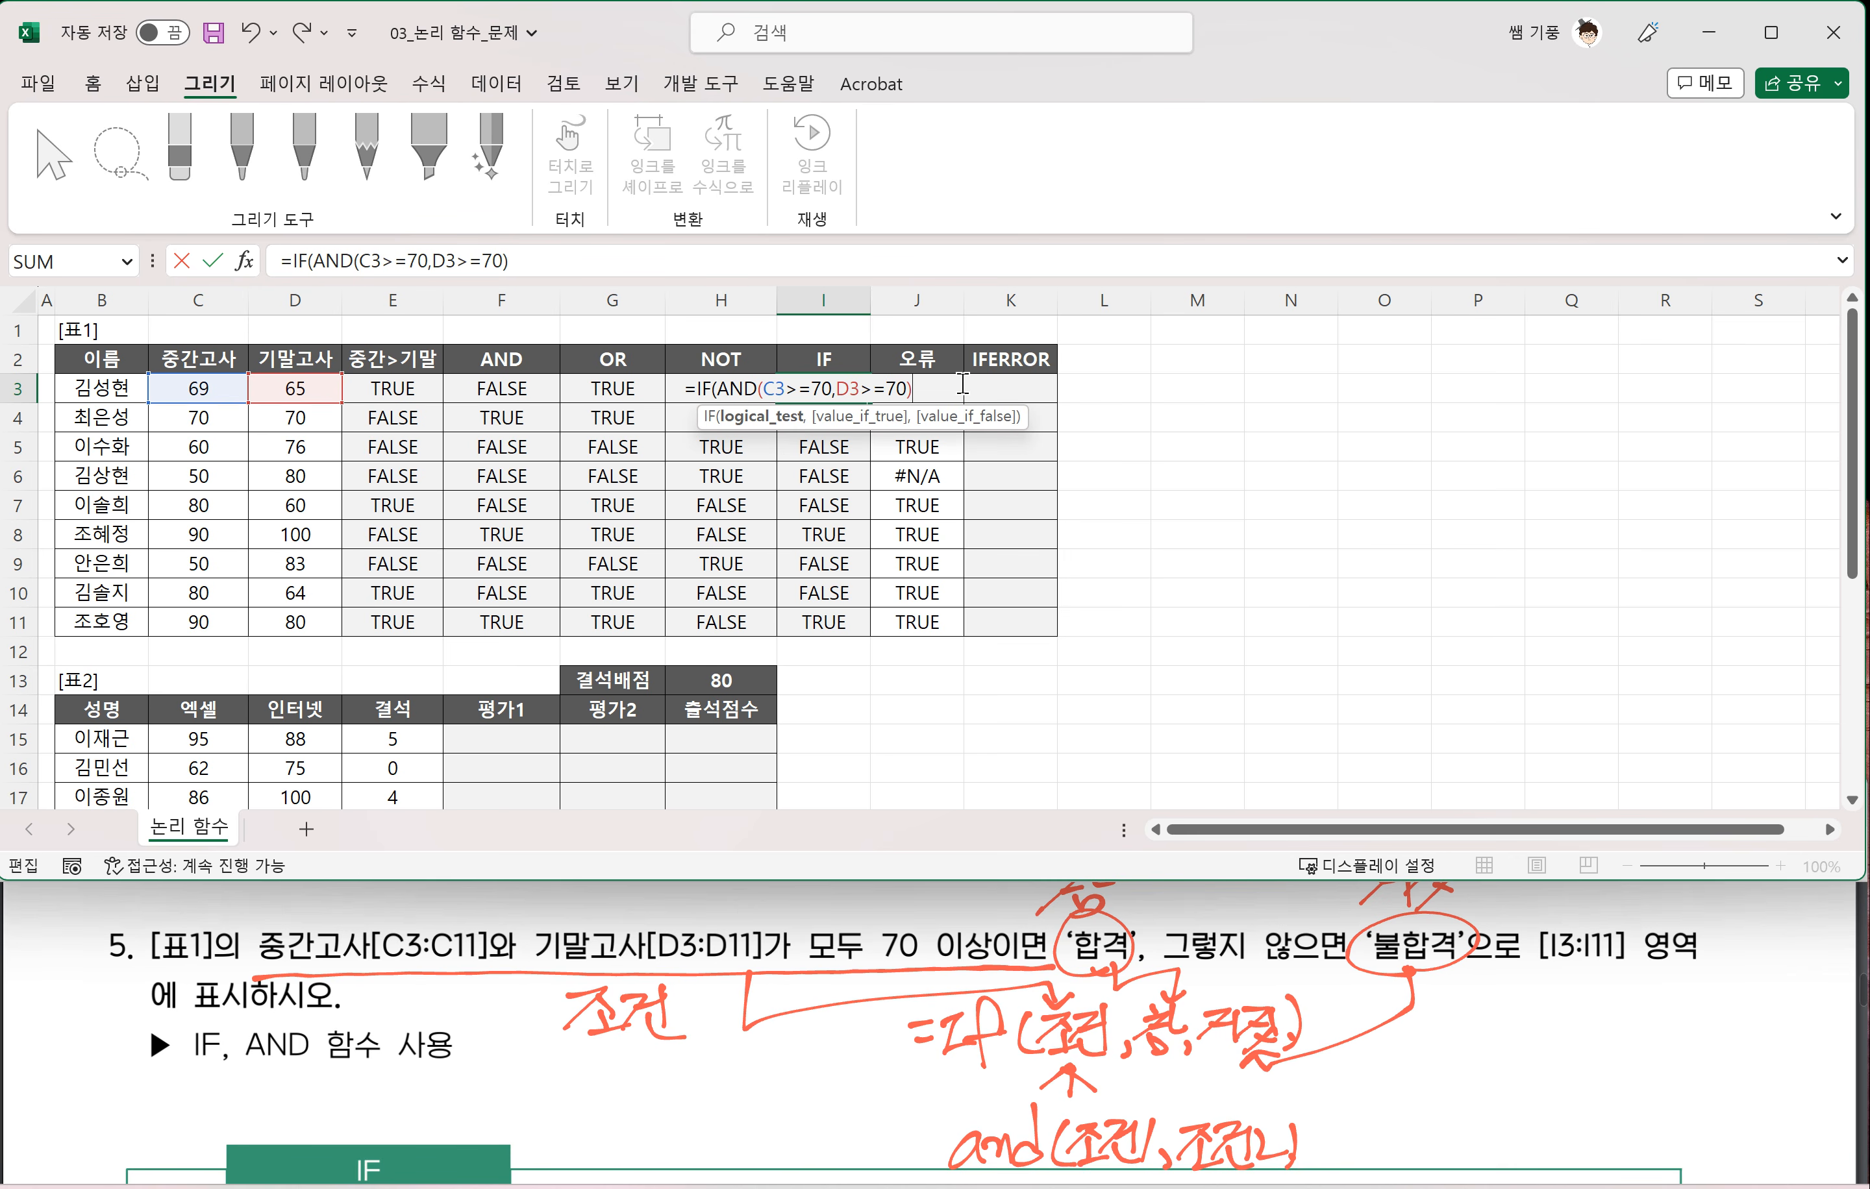
- Complete the IF formula in I3 with "합격" as the true value and "불합격" as the false value
{"action": "type", "text": ",\""}
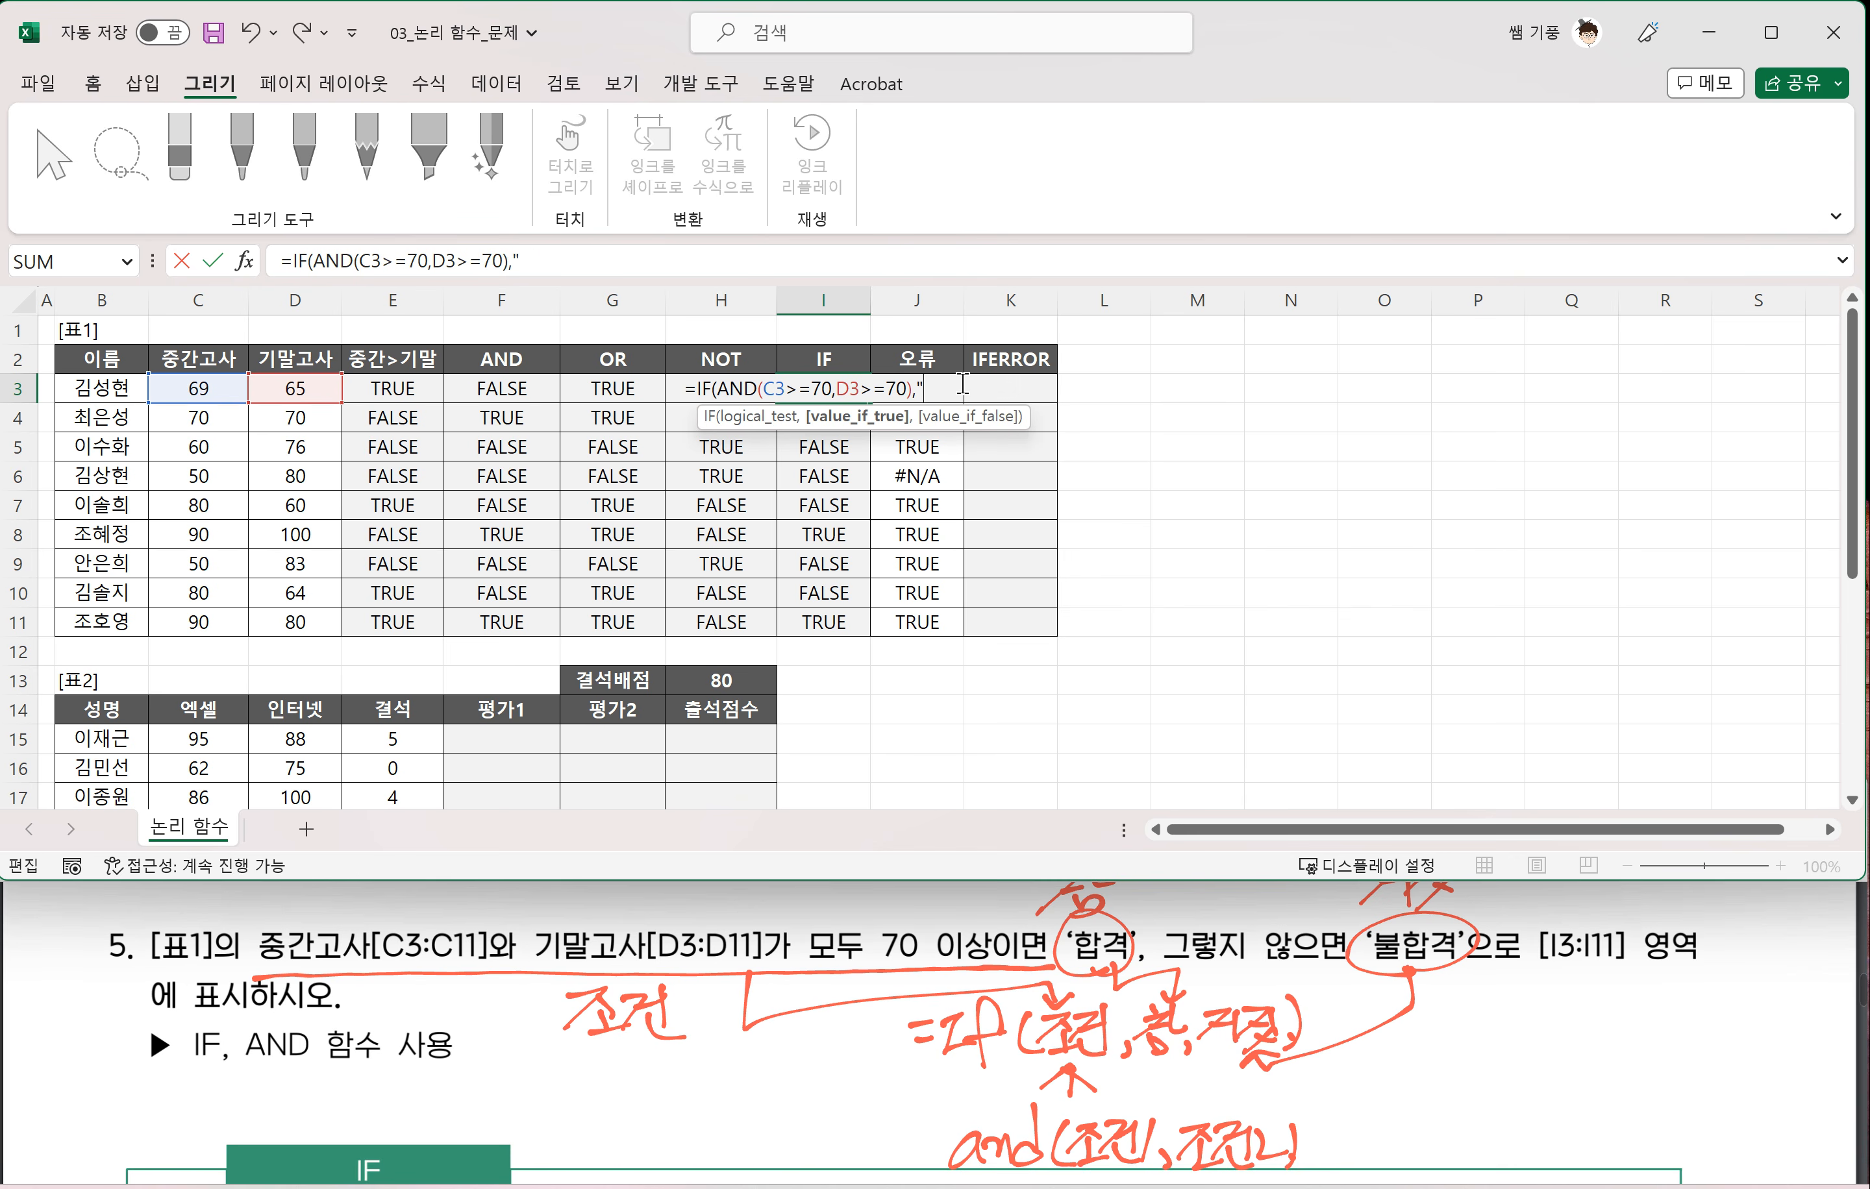
{"action": "type", "text": "합격\""}
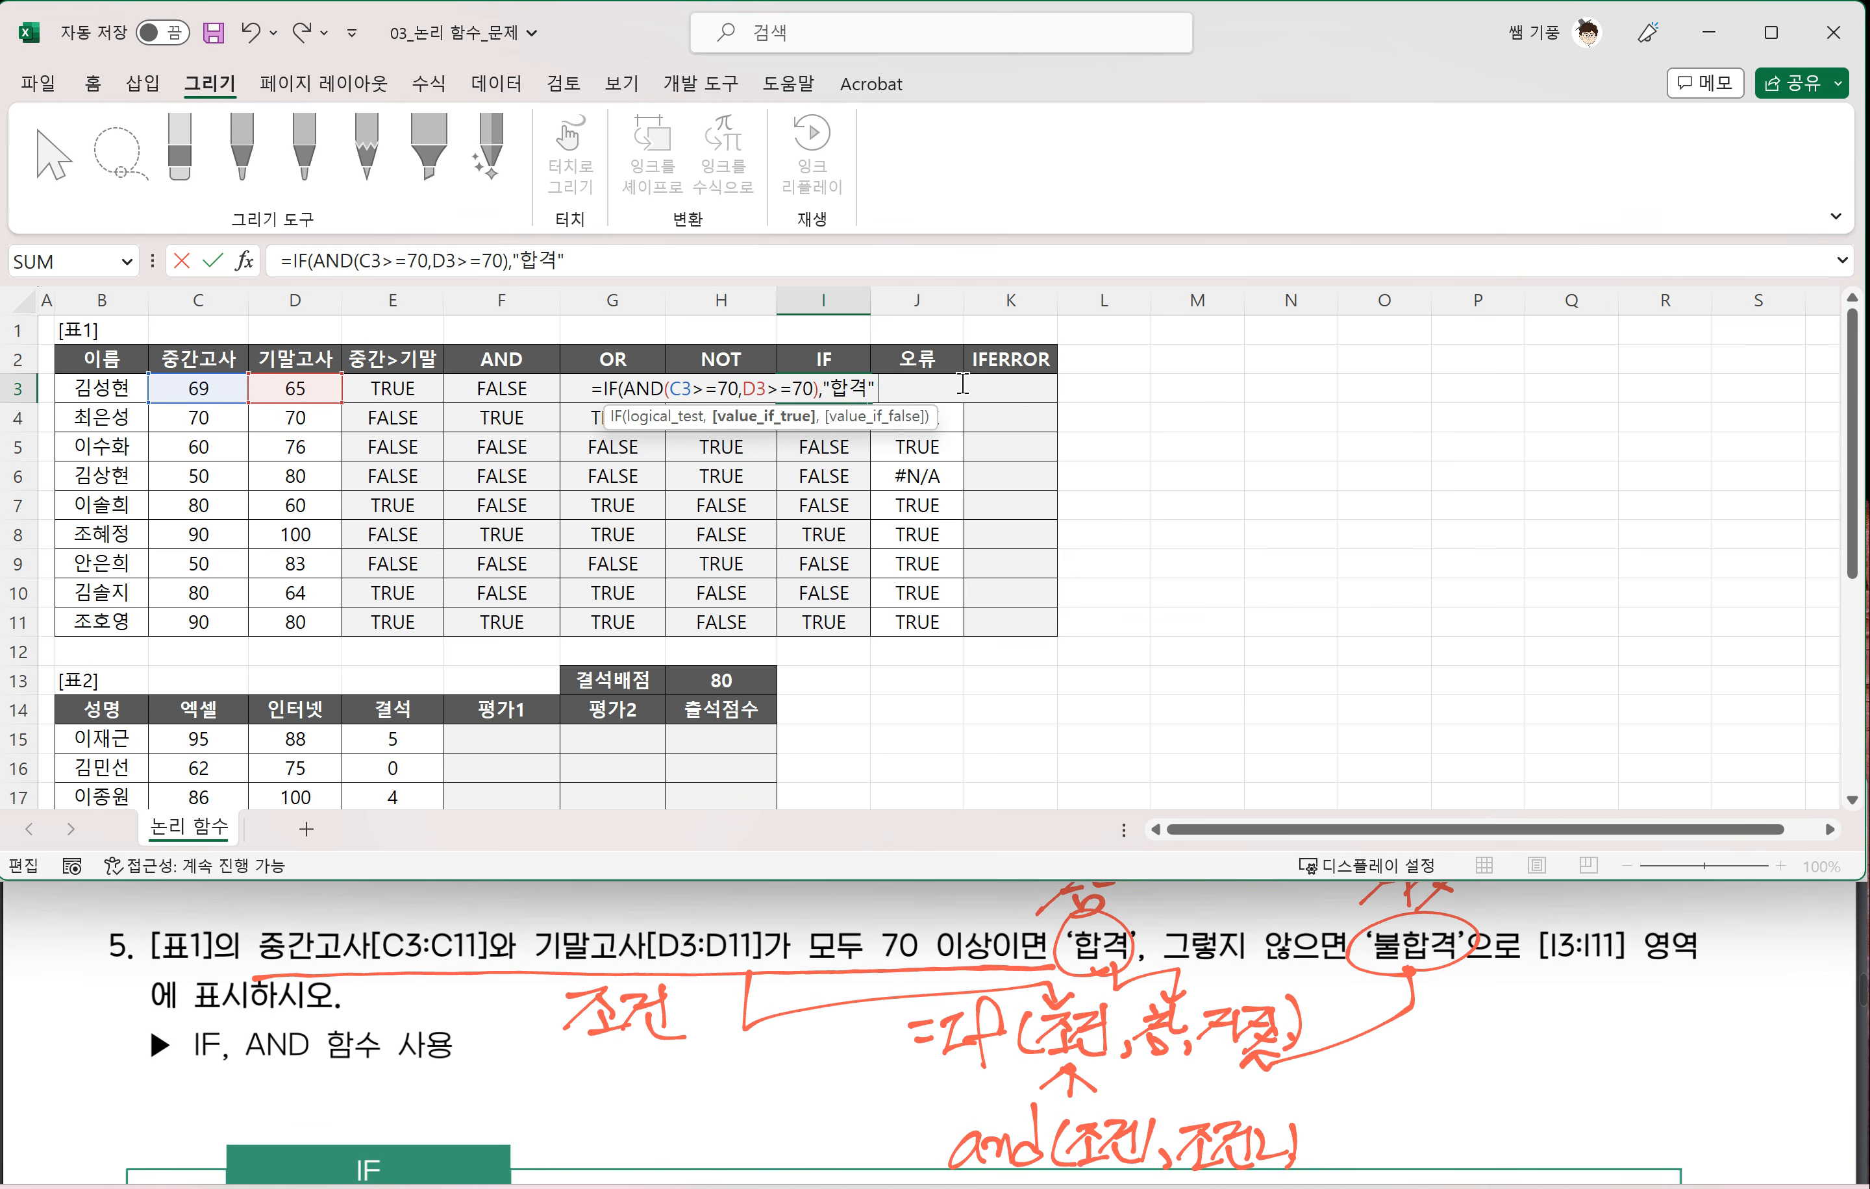
{"action": "type", "text": ",\""}
{"action": "type", "text": "불합"}
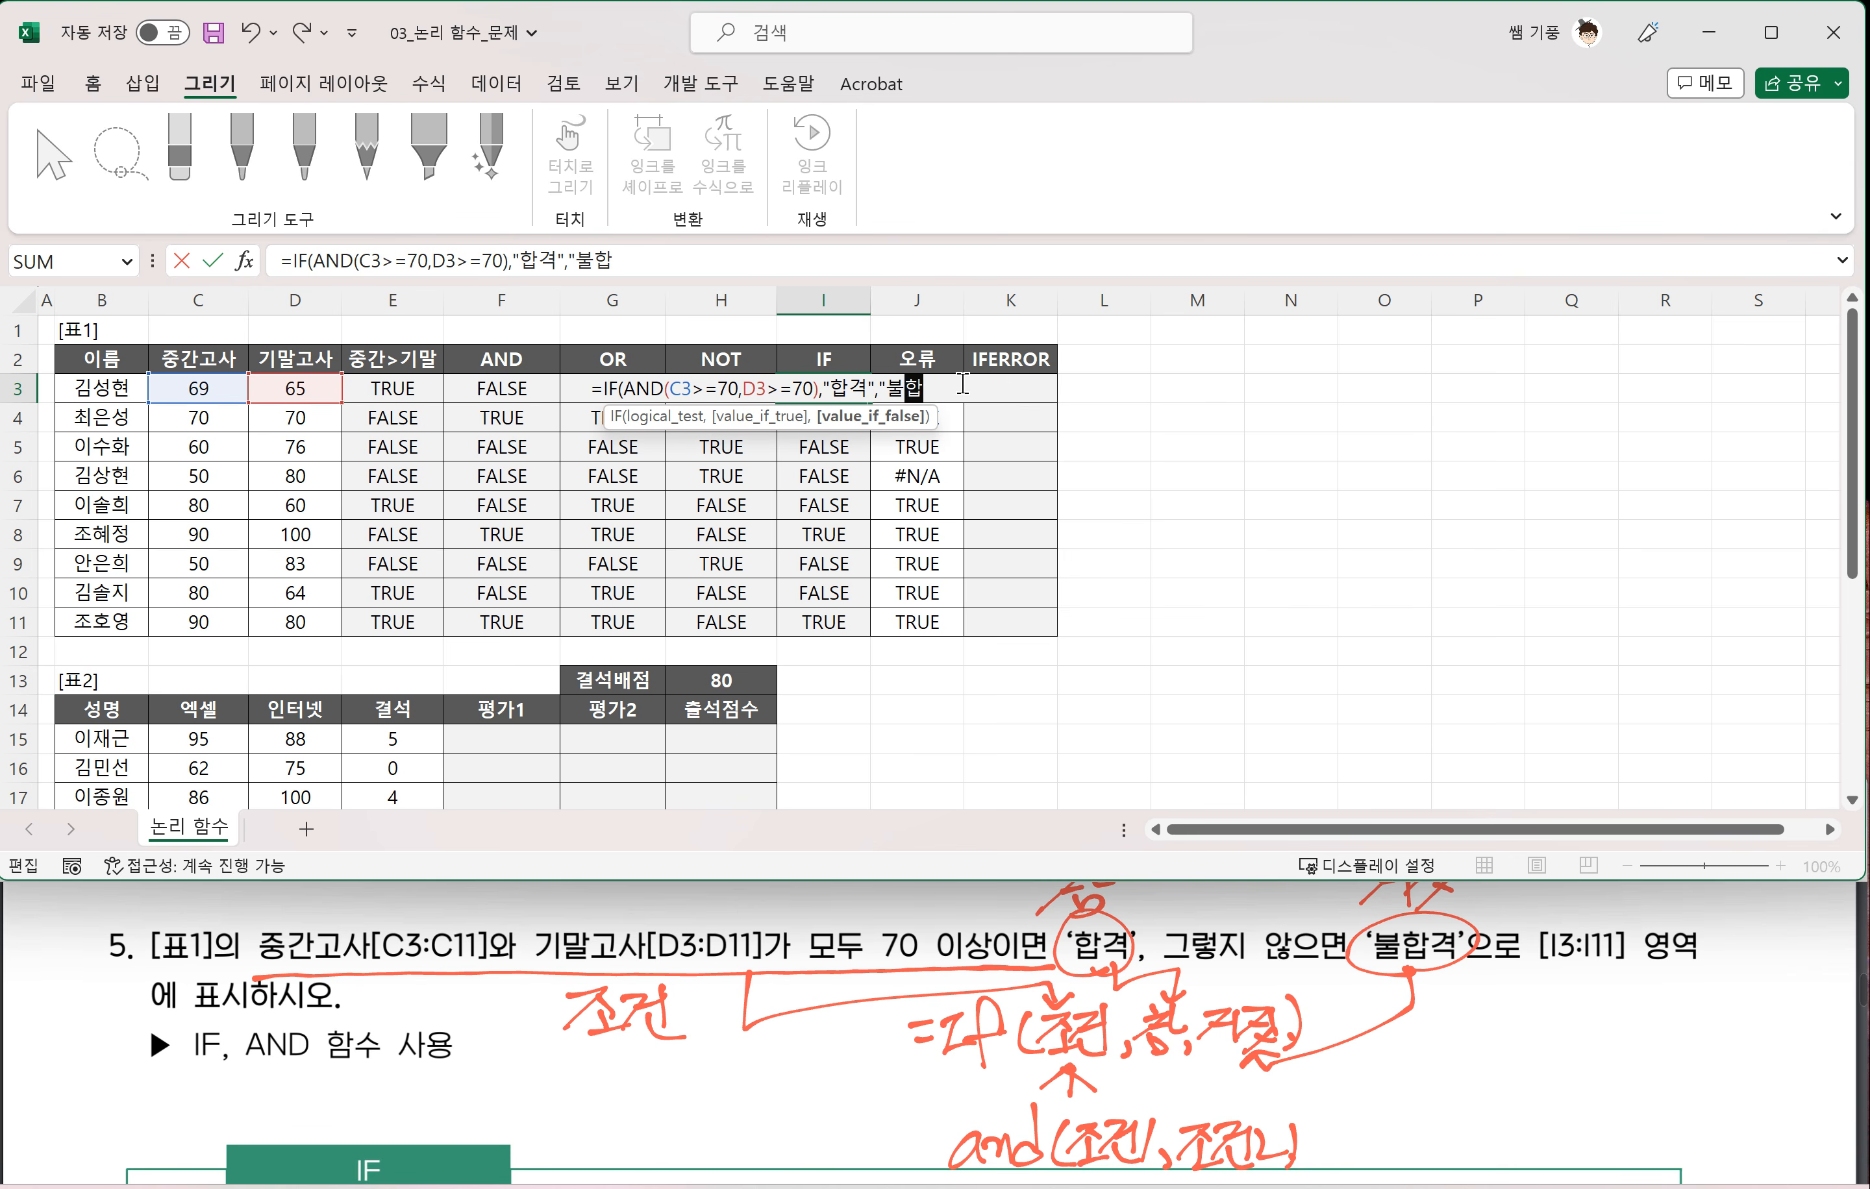
{"action": "type", "text": "격\")"}
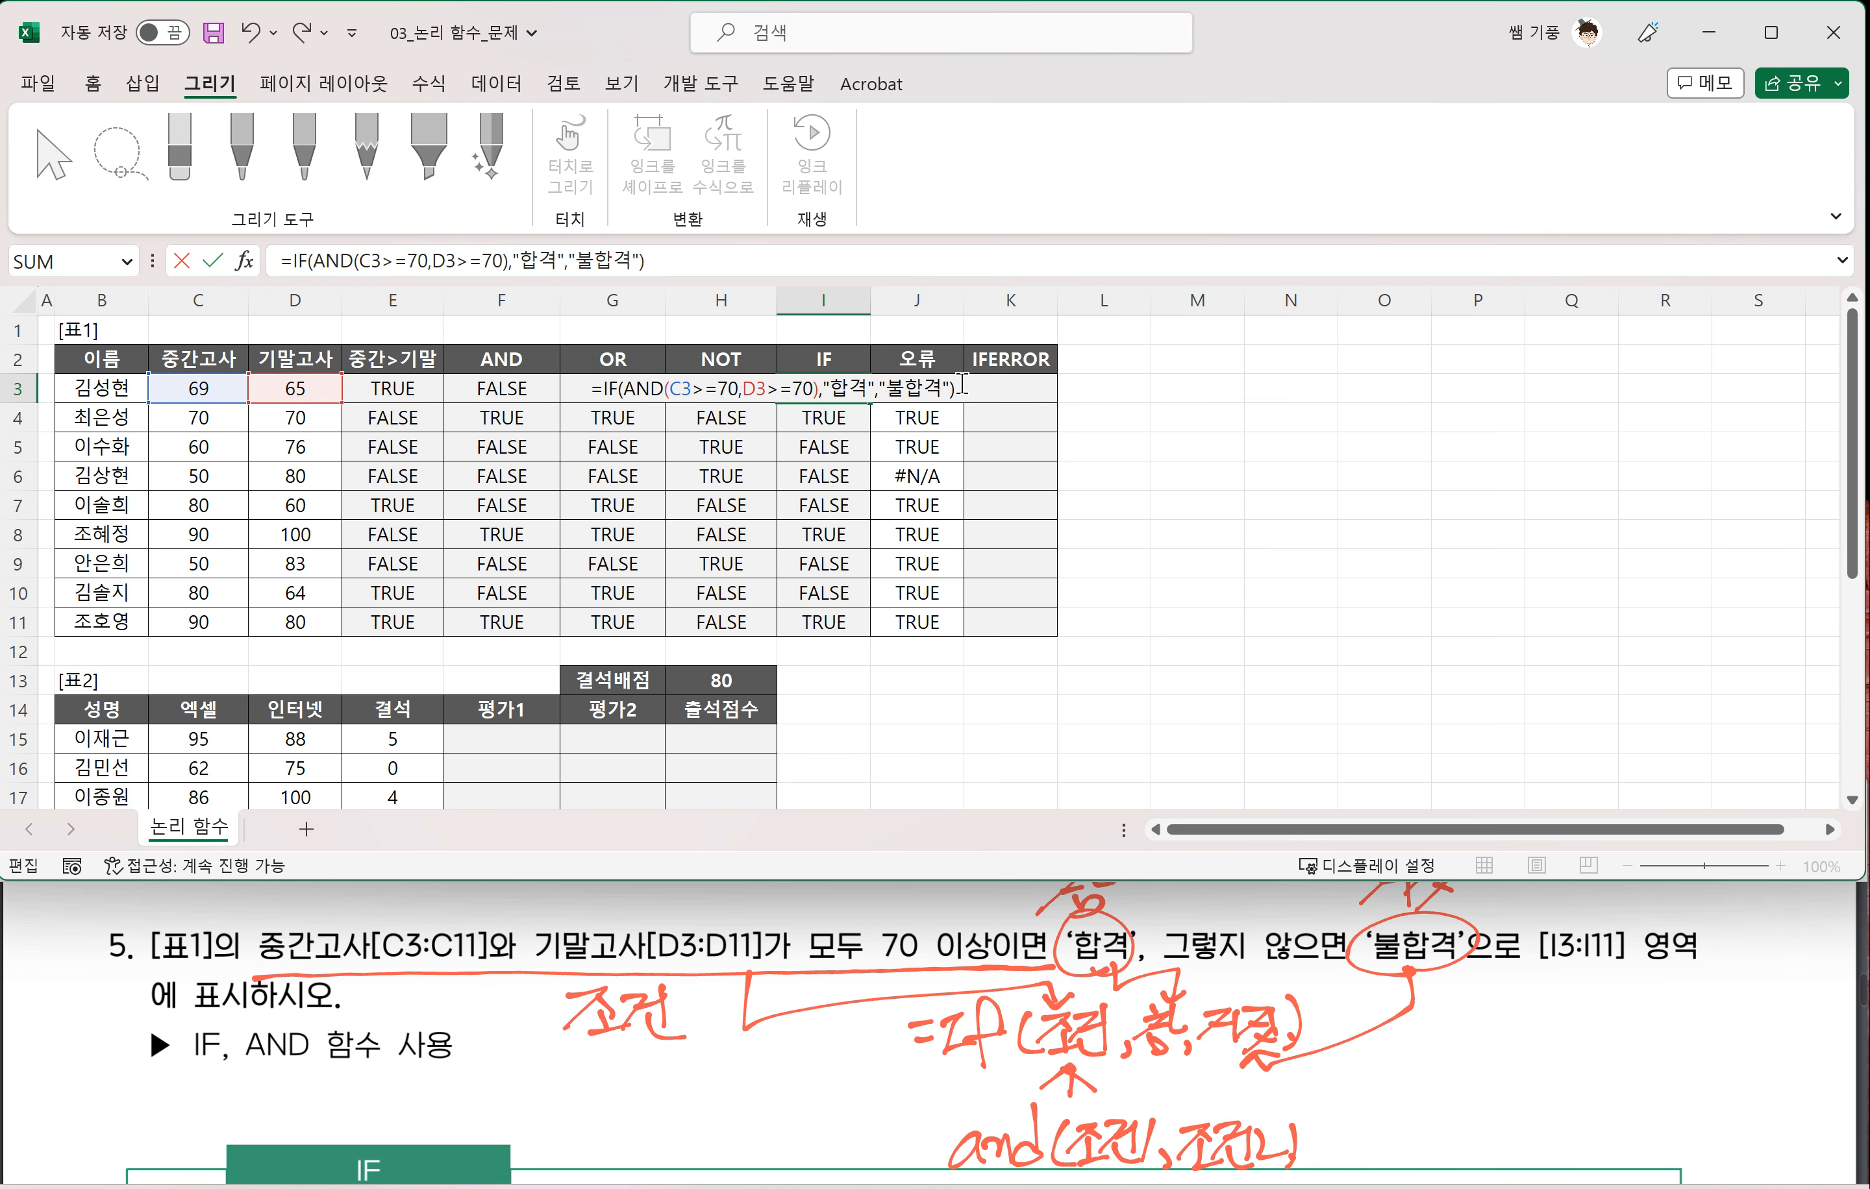
{"action": "key", "text": "Return"}
- Copy the IF formula from I3 down to I11 and check the results in I4, I8 and I11
{"action": "left_click", "coordinate": [847, 388]}
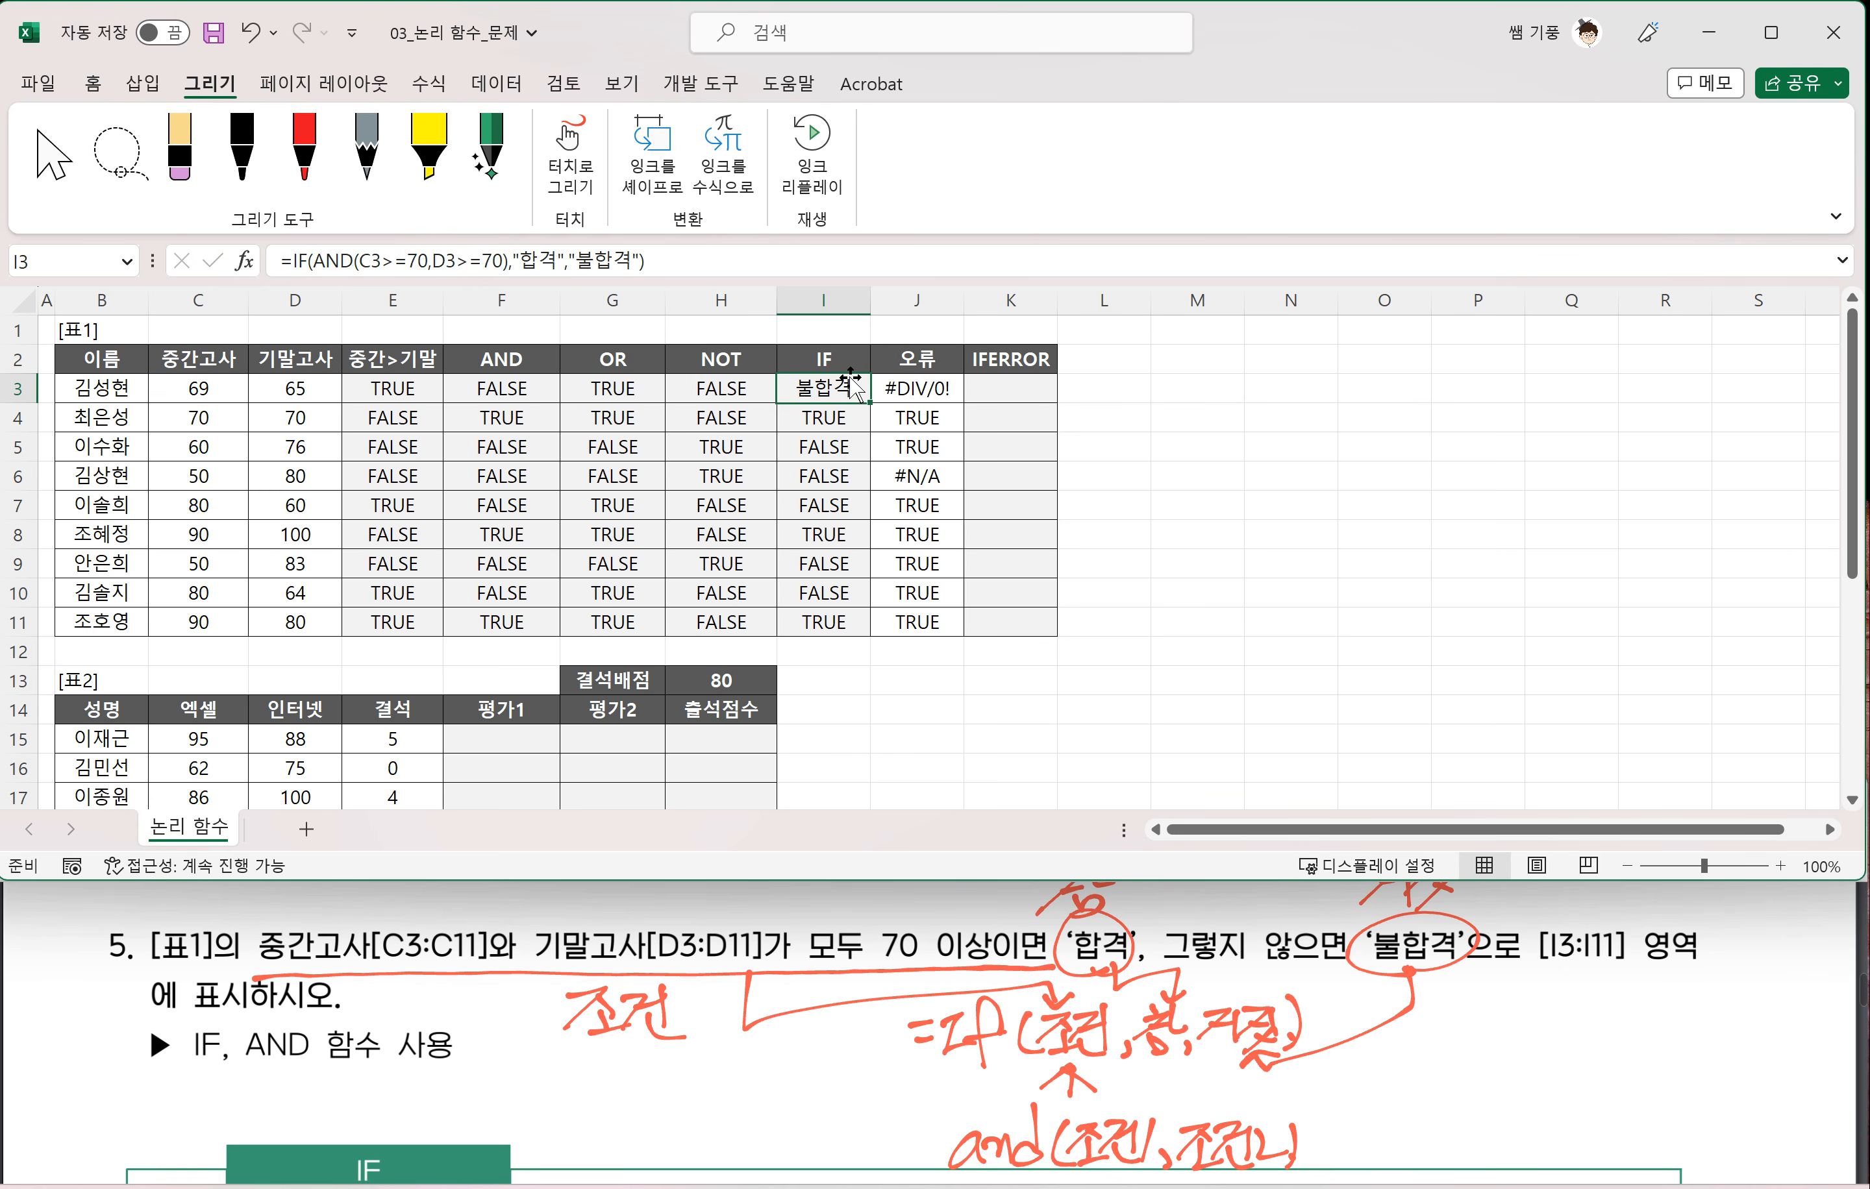
{"action": "left_click_drag", "start_coordinate": [872, 404], "coordinate": [874, 630]}
{"action": "left_click", "coordinate": [841, 431]}
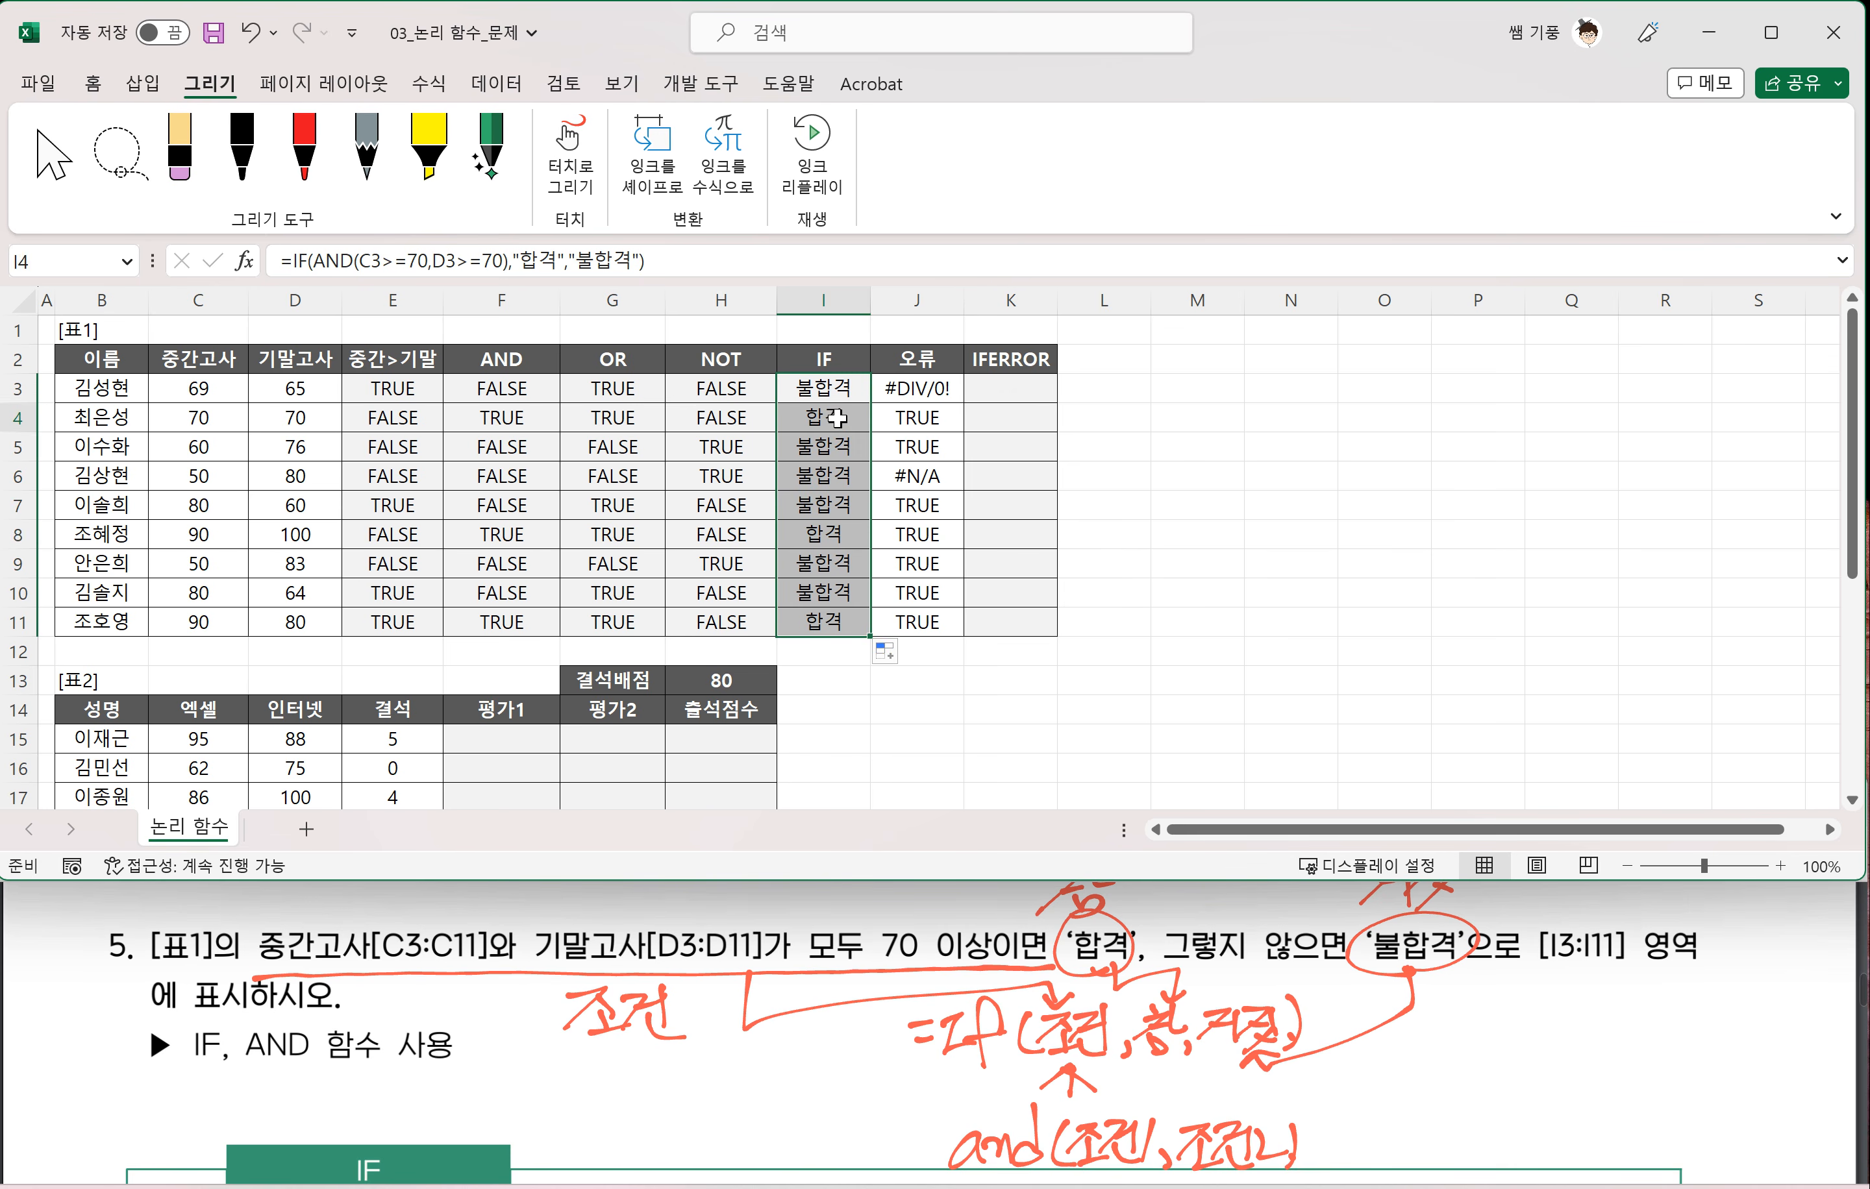
{"action": "left_click", "coordinate": [824, 524]}
{"action": "left_click", "coordinate": [830, 616]}
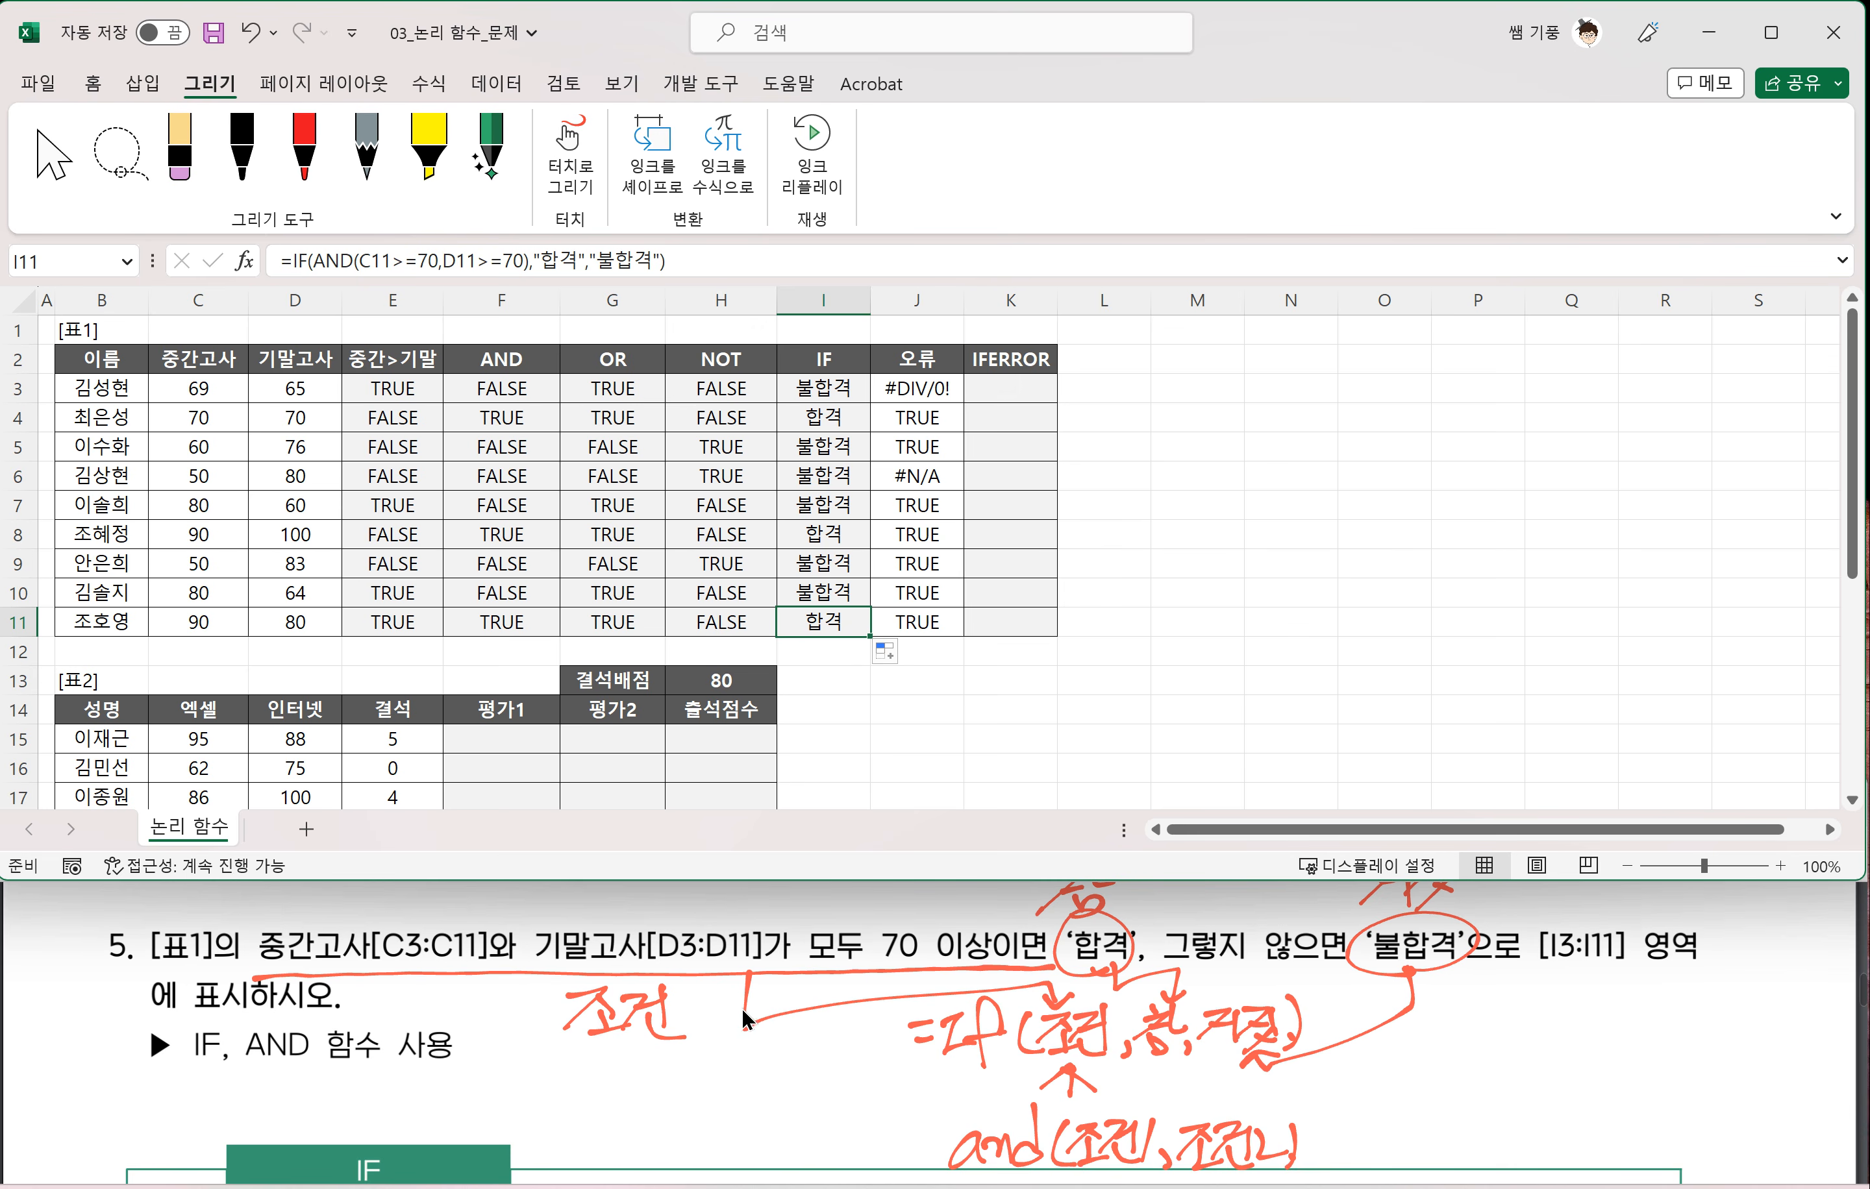
- In the browser PDF, underline '오류[J3:J11]의 데이터를 표시' in question 6 and handwrite =iferror beneath the question
{"action": "scroll", "coordinate": [811, 973], "scroll_direction": "down", "scroll_amount": 5}
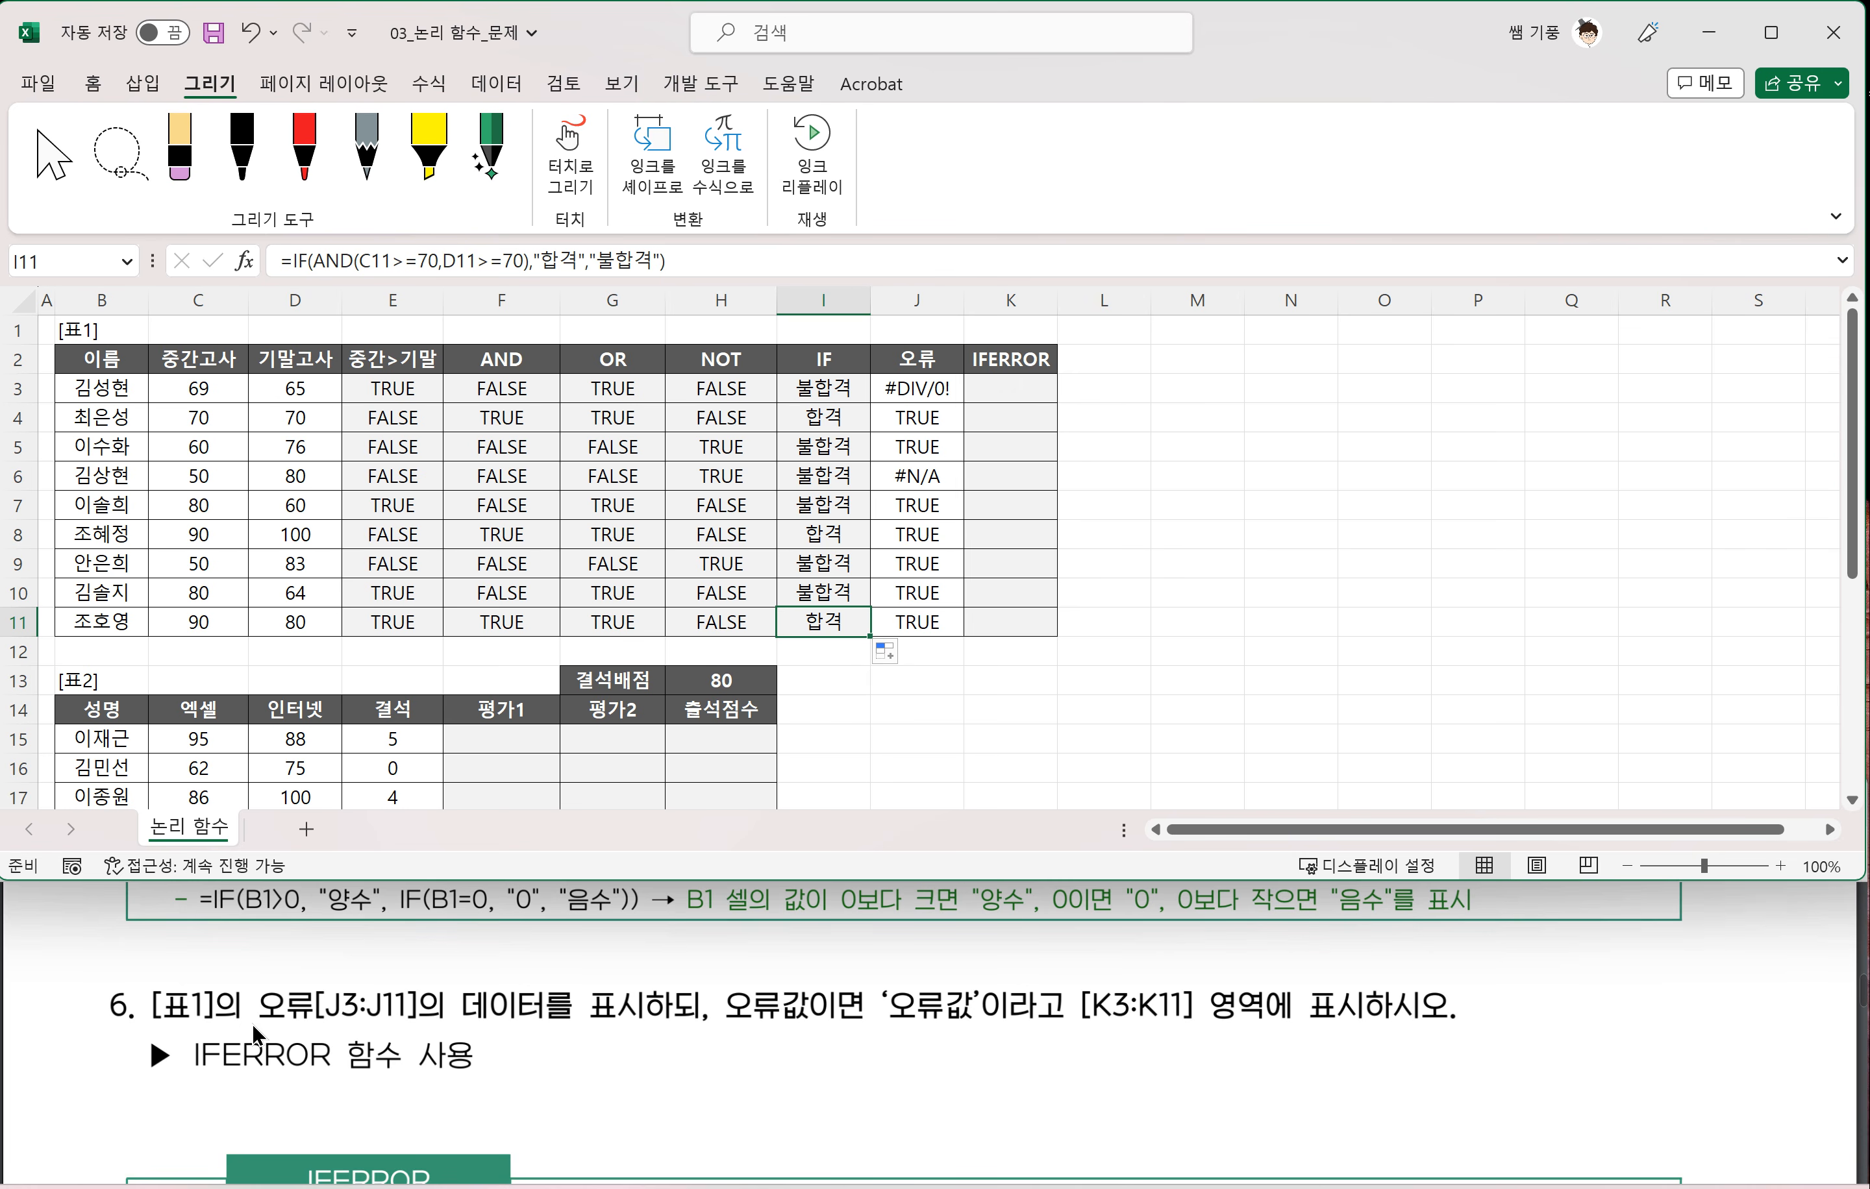
{"action": "left_click", "coordinate": [267, 1035]}
{"action": "left_click_drag", "start_coordinate": [333, 1023], "coordinate": [517, 1029]}
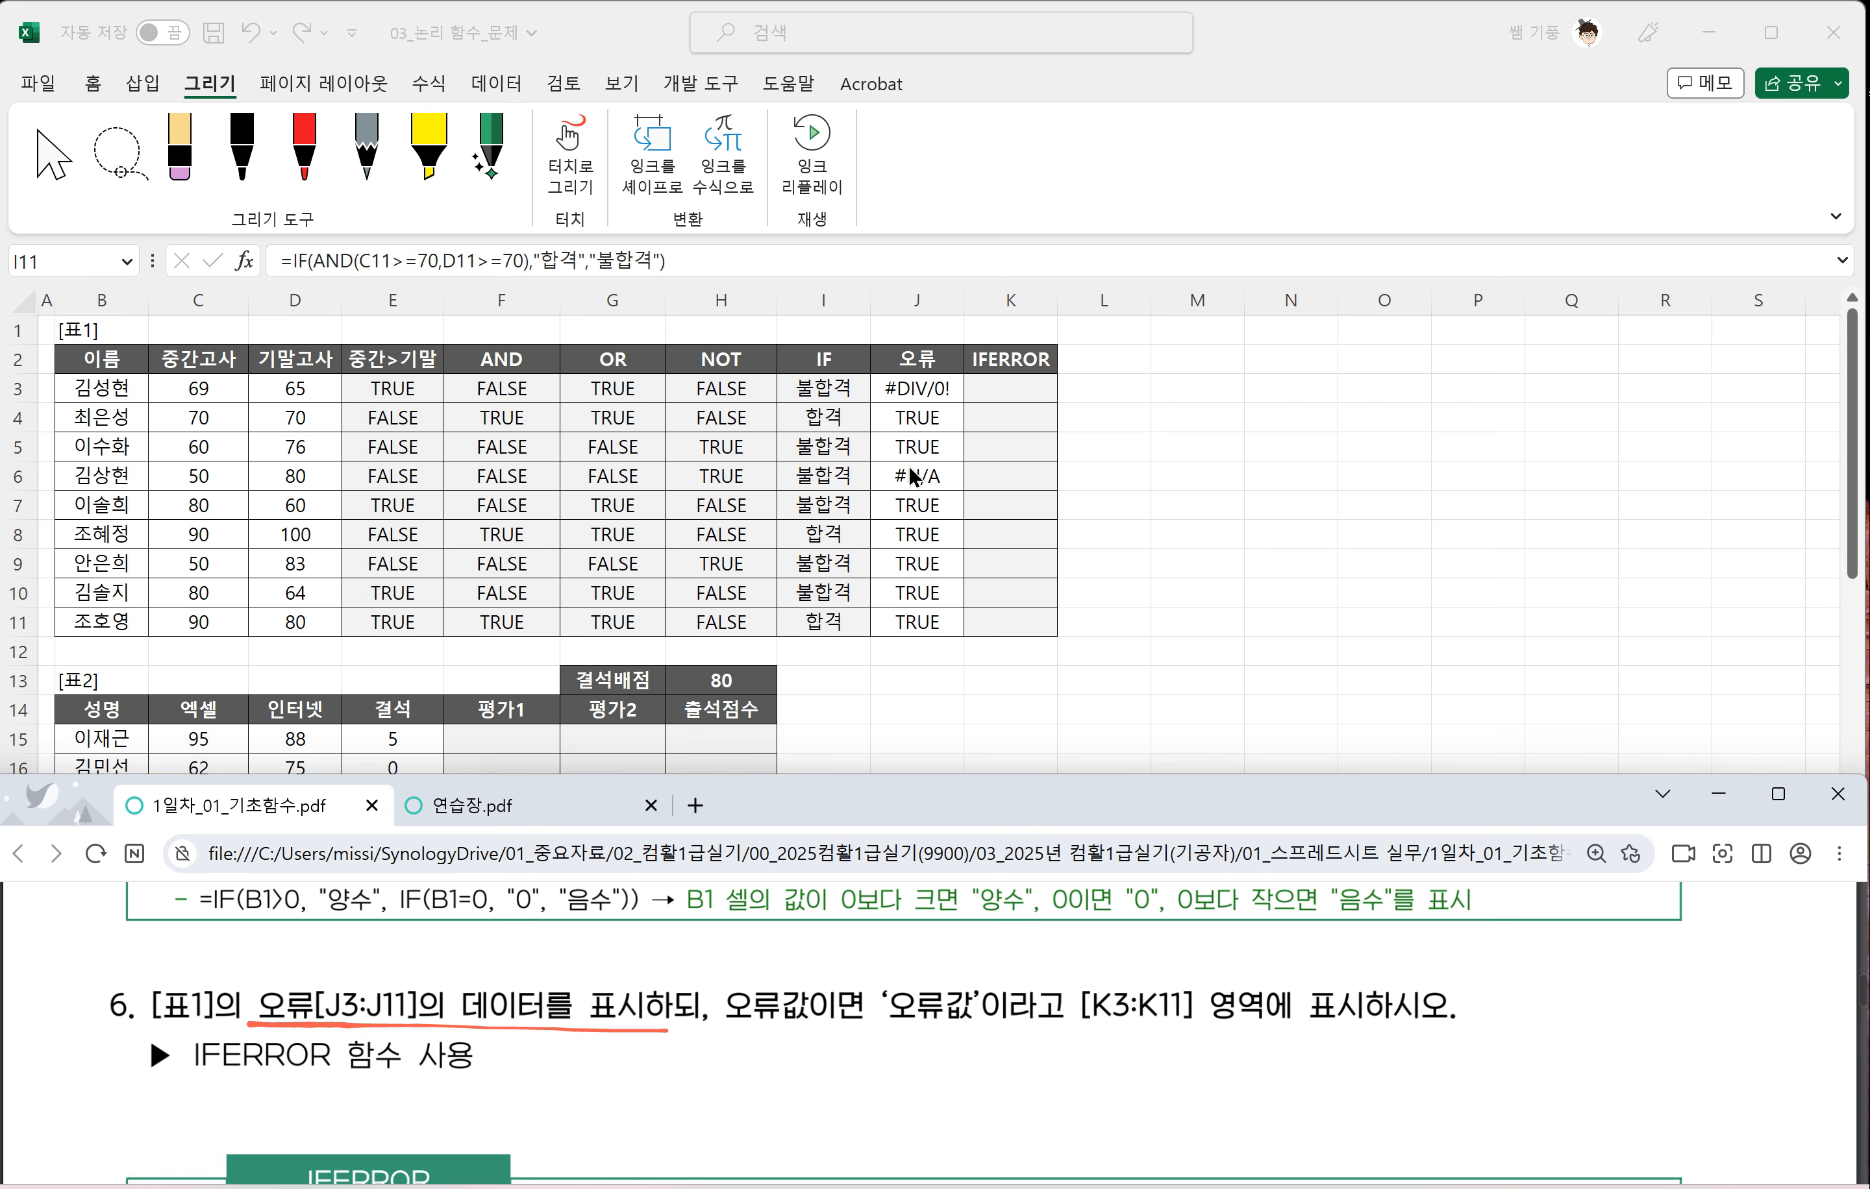
{"action": "left_click_drag", "start_coordinate": [625, 1068], "coordinate": [654, 1062]}
{"action": "mouse_move", "coordinate": [624, 1084]}
{"action": "left_mouse_down"}
{"action": "mouse_move", "coordinate": [685, 1081]}
{"action": "mouse_move", "coordinate": [684, 1109]}
{"action": "mouse_move", "coordinate": [711, 1070]}
{"action": "mouse_move", "coordinate": [795, 1063]}
{"action": "left_mouse_up"}
{"action": "left_click", "coordinate": [712, 1067]}
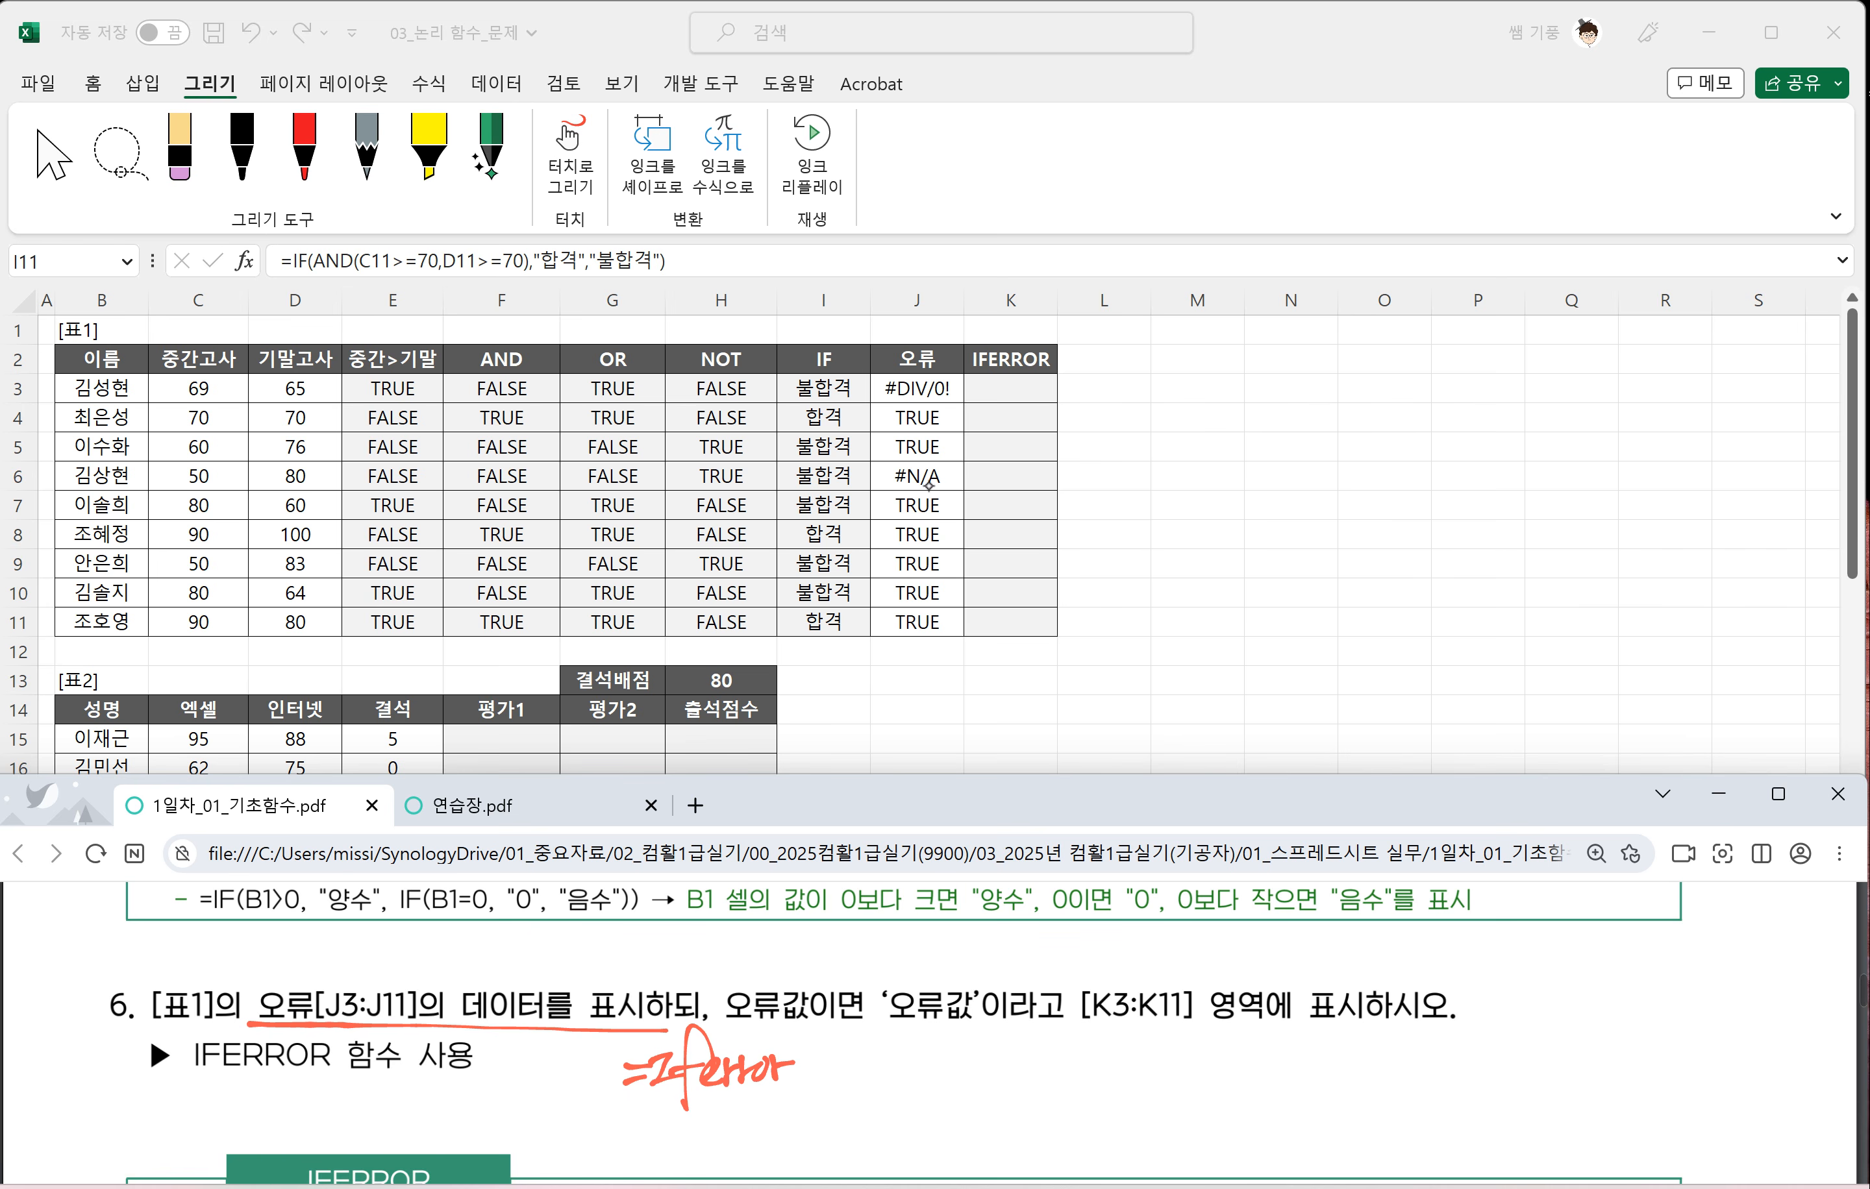
- Handwrite the arguments (값, 오류값) after the =iferror note under question 6
{"action": "mouse_move", "coordinate": [823, 1038]}
{"action": "left_mouse_down"}
{"action": "mouse_move", "coordinate": [803, 1083]}
{"action": "mouse_move", "coordinate": [853, 1044]}
{"action": "left_mouse_up"}
{"action": "mouse_move", "coordinate": [858, 1033]}
{"action": "left_mouse_down"}
{"action": "mouse_move", "coordinate": [825, 1074]}
{"action": "mouse_move", "coordinate": [876, 1051]}
{"action": "left_mouse_up"}
{"action": "mouse_move", "coordinate": [833, 1063]}
{"action": "left_mouse_down"}
{"action": "mouse_move", "coordinate": [835, 1093]}
{"action": "mouse_move", "coordinate": [868, 1088]}
{"action": "left_mouse_up"}
{"action": "mouse_move", "coordinate": [886, 1075]}
{"action": "left_mouse_down"}
{"action": "mouse_move", "coordinate": [876, 1097]}
{"action": "mouse_move", "coordinate": [912, 1064]}
{"action": "left_mouse_up"}
{"action": "left_click_drag", "start_coordinate": [904, 1078], "coordinate": [953, 1061]}
{"action": "mouse_move", "coordinate": [947, 1062]}
{"action": "left_mouse_down"}
{"action": "mouse_move", "coordinate": [955, 1081]}
{"action": "mouse_move", "coordinate": [979, 1065]}
{"action": "left_mouse_up"}
{"action": "mouse_move", "coordinate": [984, 1028]}
{"action": "left_mouse_down"}
{"action": "mouse_move", "coordinate": [1000, 1052]}
{"action": "mouse_move", "coordinate": [972, 1085]}
{"action": "left_mouse_up"}
{"action": "mouse_move", "coordinate": [966, 1070]}
{"action": "left_mouse_down"}
{"action": "mouse_move", "coordinate": [998, 1048]}
{"action": "mouse_move", "coordinate": [1001, 1082]}
{"action": "left_mouse_up"}
{"action": "left_click_drag", "start_coordinate": [984, 1074], "coordinate": [1013, 1081]}
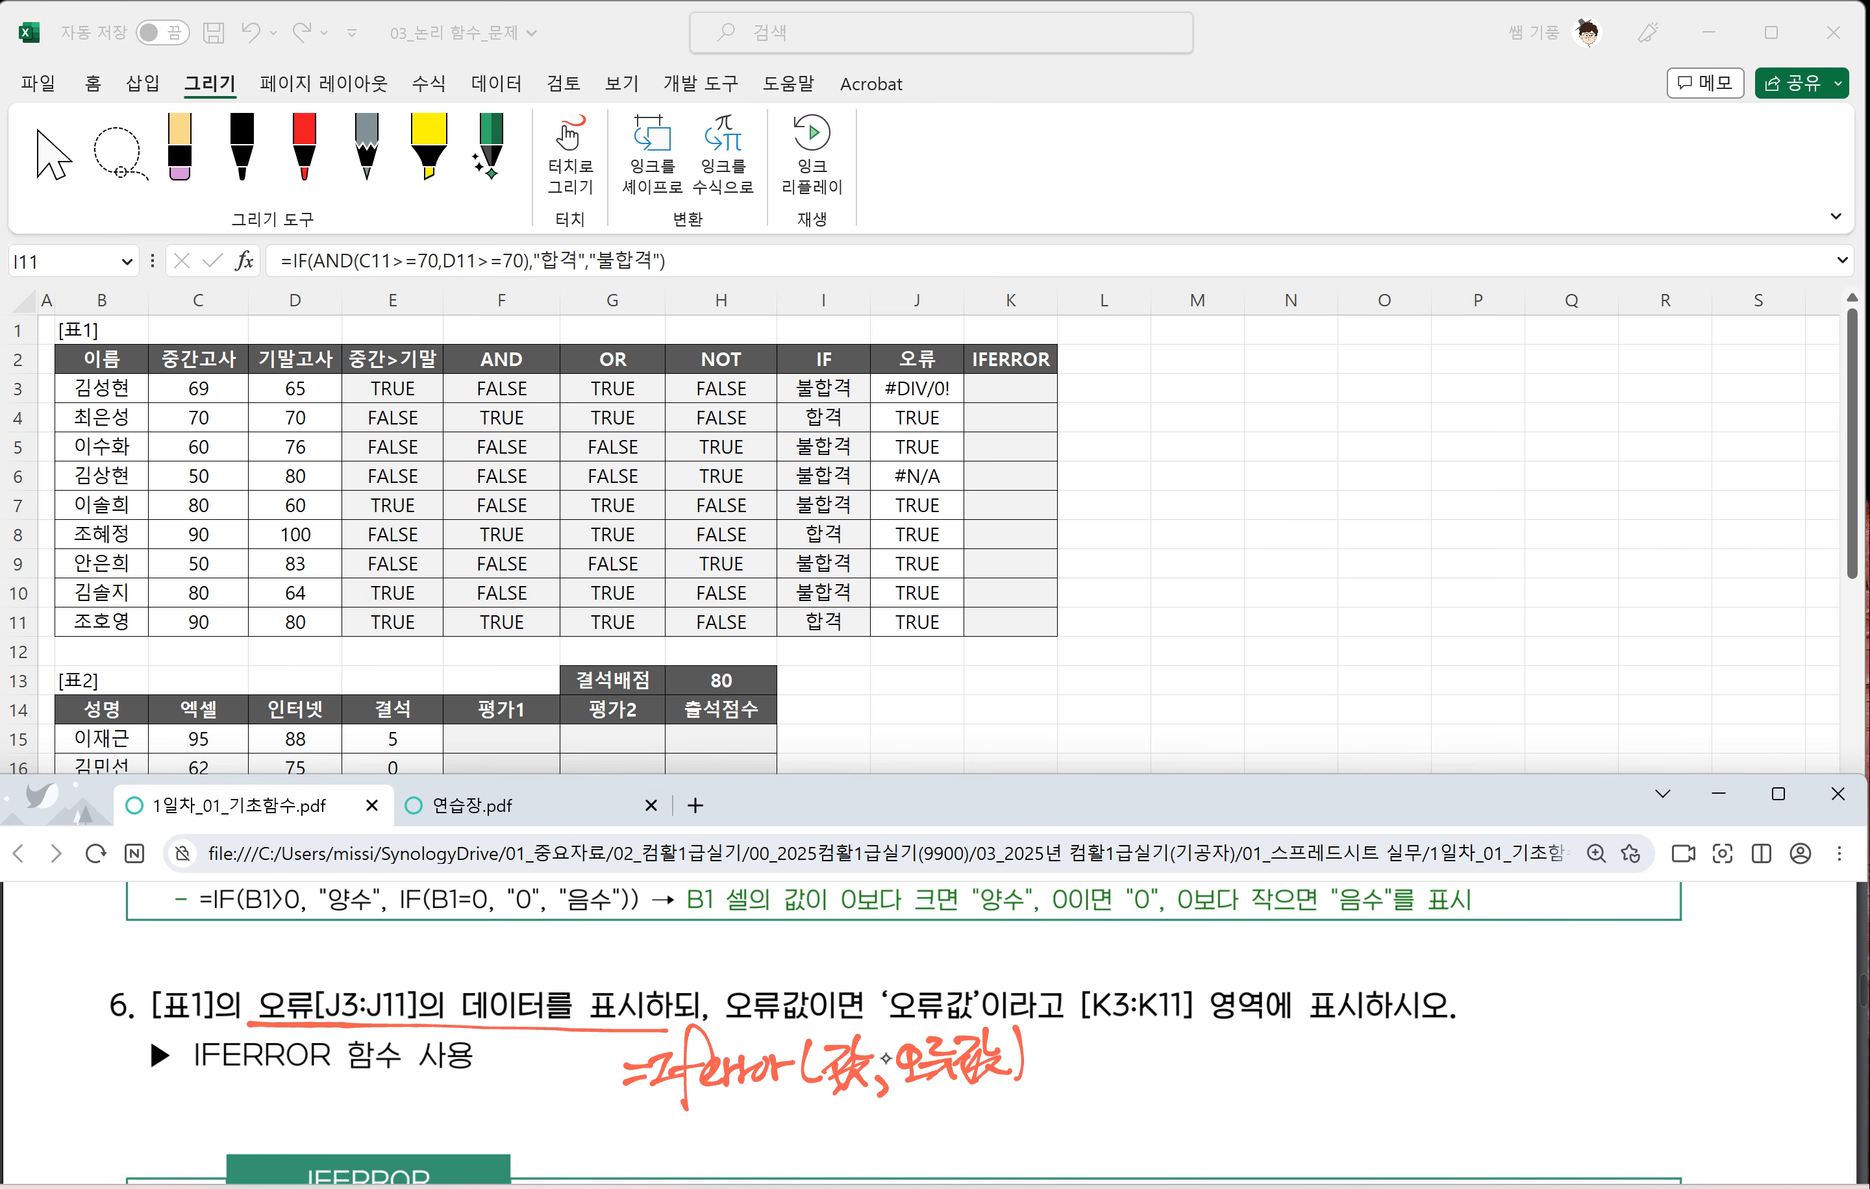
- Handwrite the example =iferror(3×4, 4×5) → 12 beside the IFERROR syntax note
{"action": "left_click_drag", "start_coordinate": [1100, 1066], "coordinate": [1127, 1062]}
{"action": "left_click_drag", "start_coordinate": [1103, 1077], "coordinate": [1160, 1047]}
{"action": "left_click_drag", "start_coordinate": [1149, 1051], "coordinate": [1144, 1083]}
{"action": "mouse_move", "coordinate": [1139, 1084]}
{"action": "left_mouse_down"}
{"action": "mouse_move", "coordinate": [1170, 1077]}
{"action": "mouse_move", "coordinate": [1169, 1101]}
{"action": "left_mouse_up"}
{"action": "left_click_drag", "start_coordinate": [1149, 1071], "coordinate": [1272, 1057]}
{"action": "mouse_move", "coordinate": [1297, 1042]}
{"action": "left_mouse_down"}
{"action": "mouse_move", "coordinate": [1289, 1085]}
{"action": "mouse_move", "coordinate": [1355, 1076]}
{"action": "left_mouse_up"}
{"action": "mouse_move", "coordinate": [1354, 1044]}
{"action": "left_mouse_down"}
{"action": "mouse_move", "coordinate": [1325, 1081]}
{"action": "mouse_move", "coordinate": [1353, 1070]}
{"action": "left_mouse_up"}
{"action": "mouse_move", "coordinate": [1354, 1069]}
{"action": "left_mouse_down"}
{"action": "mouse_move", "coordinate": [1407, 1054]}
{"action": "mouse_move", "coordinate": [1376, 1082]}
{"action": "left_mouse_up"}
{"action": "mouse_move", "coordinate": [1420, 1069]}
{"action": "left_mouse_down"}
{"action": "mouse_move", "coordinate": [1406, 1088]}
{"action": "mouse_move", "coordinate": [1471, 1054]}
{"action": "mouse_move", "coordinate": [1460, 1070]}
{"action": "left_mouse_up"}
{"action": "left_click_drag", "start_coordinate": [1499, 1042], "coordinate": [1477, 1064]}
{"action": "left_click_drag", "start_coordinate": [1505, 1036], "coordinate": [1493, 1074]}
{"action": "mouse_move", "coordinate": [1504, 1040]}
{"action": "left_mouse_down"}
{"action": "mouse_move", "coordinate": [1542, 1026]}
{"action": "mouse_move", "coordinate": [1534, 1072]}
{"action": "left_mouse_up"}
{"action": "mouse_move", "coordinate": [1559, 1050]}
{"action": "left_mouse_down"}
{"action": "mouse_move", "coordinate": [1600, 1036]}
{"action": "mouse_move", "coordinate": [1585, 1062]}
{"action": "mouse_move", "coordinate": [1623, 1062]}
{"action": "left_mouse_up"}
{"action": "left_click_drag", "start_coordinate": [1648, 1020], "coordinate": [1699, 1039]}
- Underline 3×4 in the handwritten example and draw a connecting arrow to the result 12
{"action": "left_click_drag", "start_coordinate": [1298, 1087], "coordinate": [1378, 1091]}
{"action": "mouse_move", "coordinate": [1336, 1089]}
{"action": "left_mouse_down"}
{"action": "mouse_move", "coordinate": [1335, 1123]}
{"action": "mouse_move", "coordinate": [1645, 1103]}
{"action": "mouse_move", "coordinate": [1642, 1053]}
{"action": "left_mouse_up"}
{"action": "mouse_move", "coordinate": [1639, 1056]}
{"action": "left_mouse_down"}
{"action": "mouse_move", "coordinate": [1615, 1080]}
{"action": "mouse_move", "coordinate": [1660, 1081]}
{"action": "left_mouse_up"}
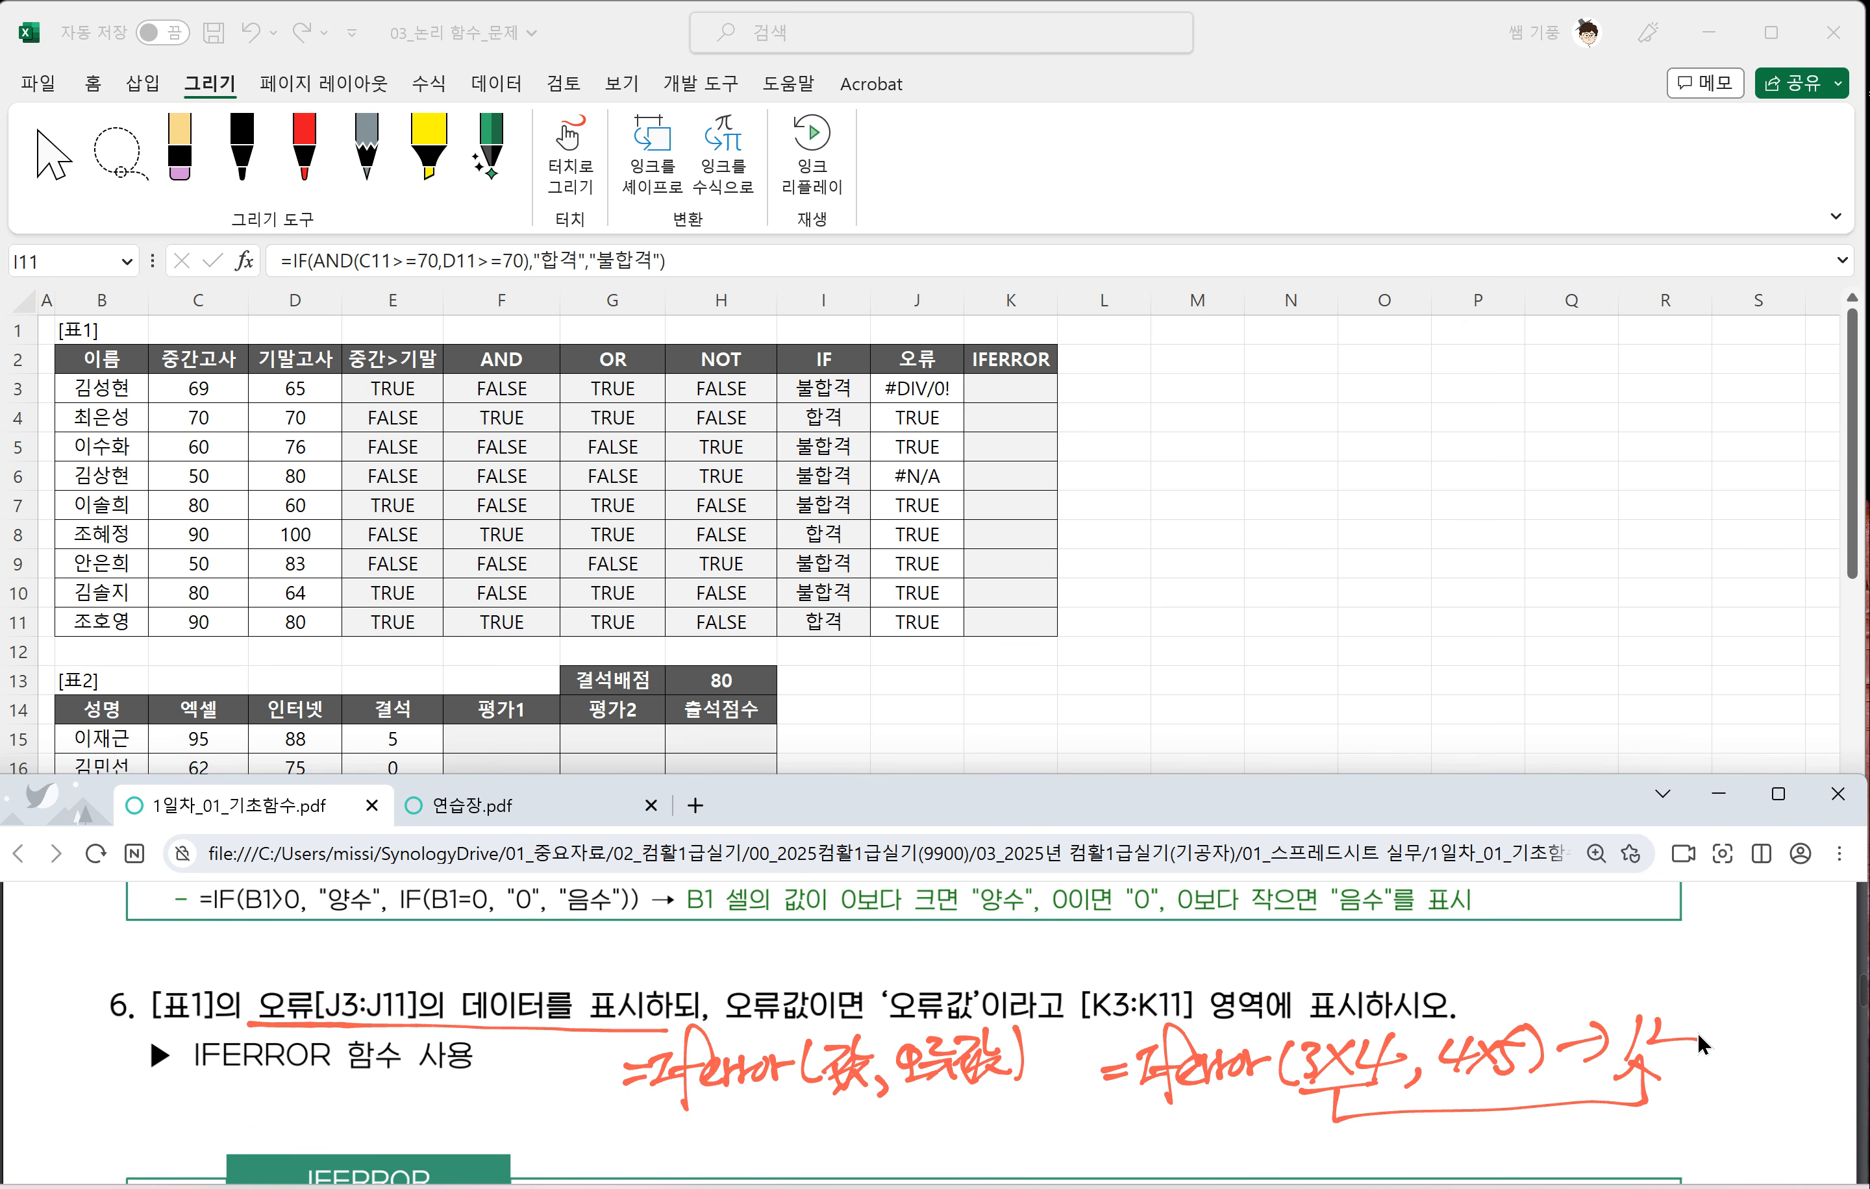
- Handwrite a second example, =iferror(3/0, 4×5) → 20, below the first one
{"action": "scroll", "coordinate": [1698, 1033], "scroll_direction": "down", "scroll_amount": 1}
{"action": "mouse_move", "coordinate": [1097, 1099]}
{"action": "left_mouse_down"}
{"action": "mouse_move", "coordinate": [1128, 1096]}
{"action": "mouse_move", "coordinate": [1127, 1112]}
{"action": "left_mouse_up"}
{"action": "mouse_move", "coordinate": [1138, 1089]}
{"action": "left_mouse_down"}
{"action": "mouse_move", "coordinate": [1162, 1152]}
{"action": "mouse_move", "coordinate": [1178, 1116]}
{"action": "left_mouse_up"}
{"action": "left_click_drag", "start_coordinate": [1176, 1116], "coordinate": [1270, 1109]}
{"action": "mouse_move", "coordinate": [1300, 1082]}
{"action": "left_mouse_down"}
{"action": "mouse_move", "coordinate": [1281, 1131]}
{"action": "mouse_move", "coordinate": [1327, 1140]}
{"action": "left_mouse_up"}
{"action": "mouse_move", "coordinate": [1372, 1096]}
{"action": "left_mouse_down"}
{"action": "mouse_move", "coordinate": [1354, 1110]}
{"action": "mouse_move", "coordinate": [1372, 1100]}
{"action": "left_mouse_up"}
{"action": "mouse_move", "coordinate": [1406, 1122]}
{"action": "left_mouse_down"}
{"action": "mouse_move", "coordinate": [1398, 1141]}
{"action": "mouse_move", "coordinate": [1471, 1111]}
{"action": "mouse_move", "coordinate": [1446, 1133]}
{"action": "left_mouse_up"}
{"action": "mouse_move", "coordinate": [1497, 1100]}
{"action": "left_mouse_down"}
{"action": "mouse_move", "coordinate": [1466, 1136]}
{"action": "mouse_move", "coordinate": [1491, 1125]}
{"action": "left_mouse_up"}
{"action": "mouse_move", "coordinate": [1504, 1108]}
{"action": "left_mouse_down"}
{"action": "mouse_move", "coordinate": [1522, 1128]}
{"action": "mouse_move", "coordinate": [1495, 1136]}
{"action": "left_mouse_up"}
{"action": "mouse_move", "coordinate": [1541, 1088]}
{"action": "left_mouse_down"}
{"action": "mouse_move", "coordinate": [1525, 1116]}
{"action": "mouse_move", "coordinate": [1541, 1137]}
{"action": "left_mouse_up"}
{"action": "mouse_move", "coordinate": [1565, 1111]}
{"action": "left_mouse_down"}
{"action": "mouse_move", "coordinate": [1599, 1108]}
{"action": "mouse_move", "coordinate": [1587, 1130]}
{"action": "mouse_move", "coordinate": [1654, 1114]}
{"action": "left_mouse_up"}
{"action": "mouse_move", "coordinate": [1665, 1085]}
{"action": "left_mouse_down"}
{"action": "mouse_move", "coordinate": [1643, 1104]}
{"action": "mouse_move", "coordinate": [1653, 1084]}
{"action": "left_mouse_up"}
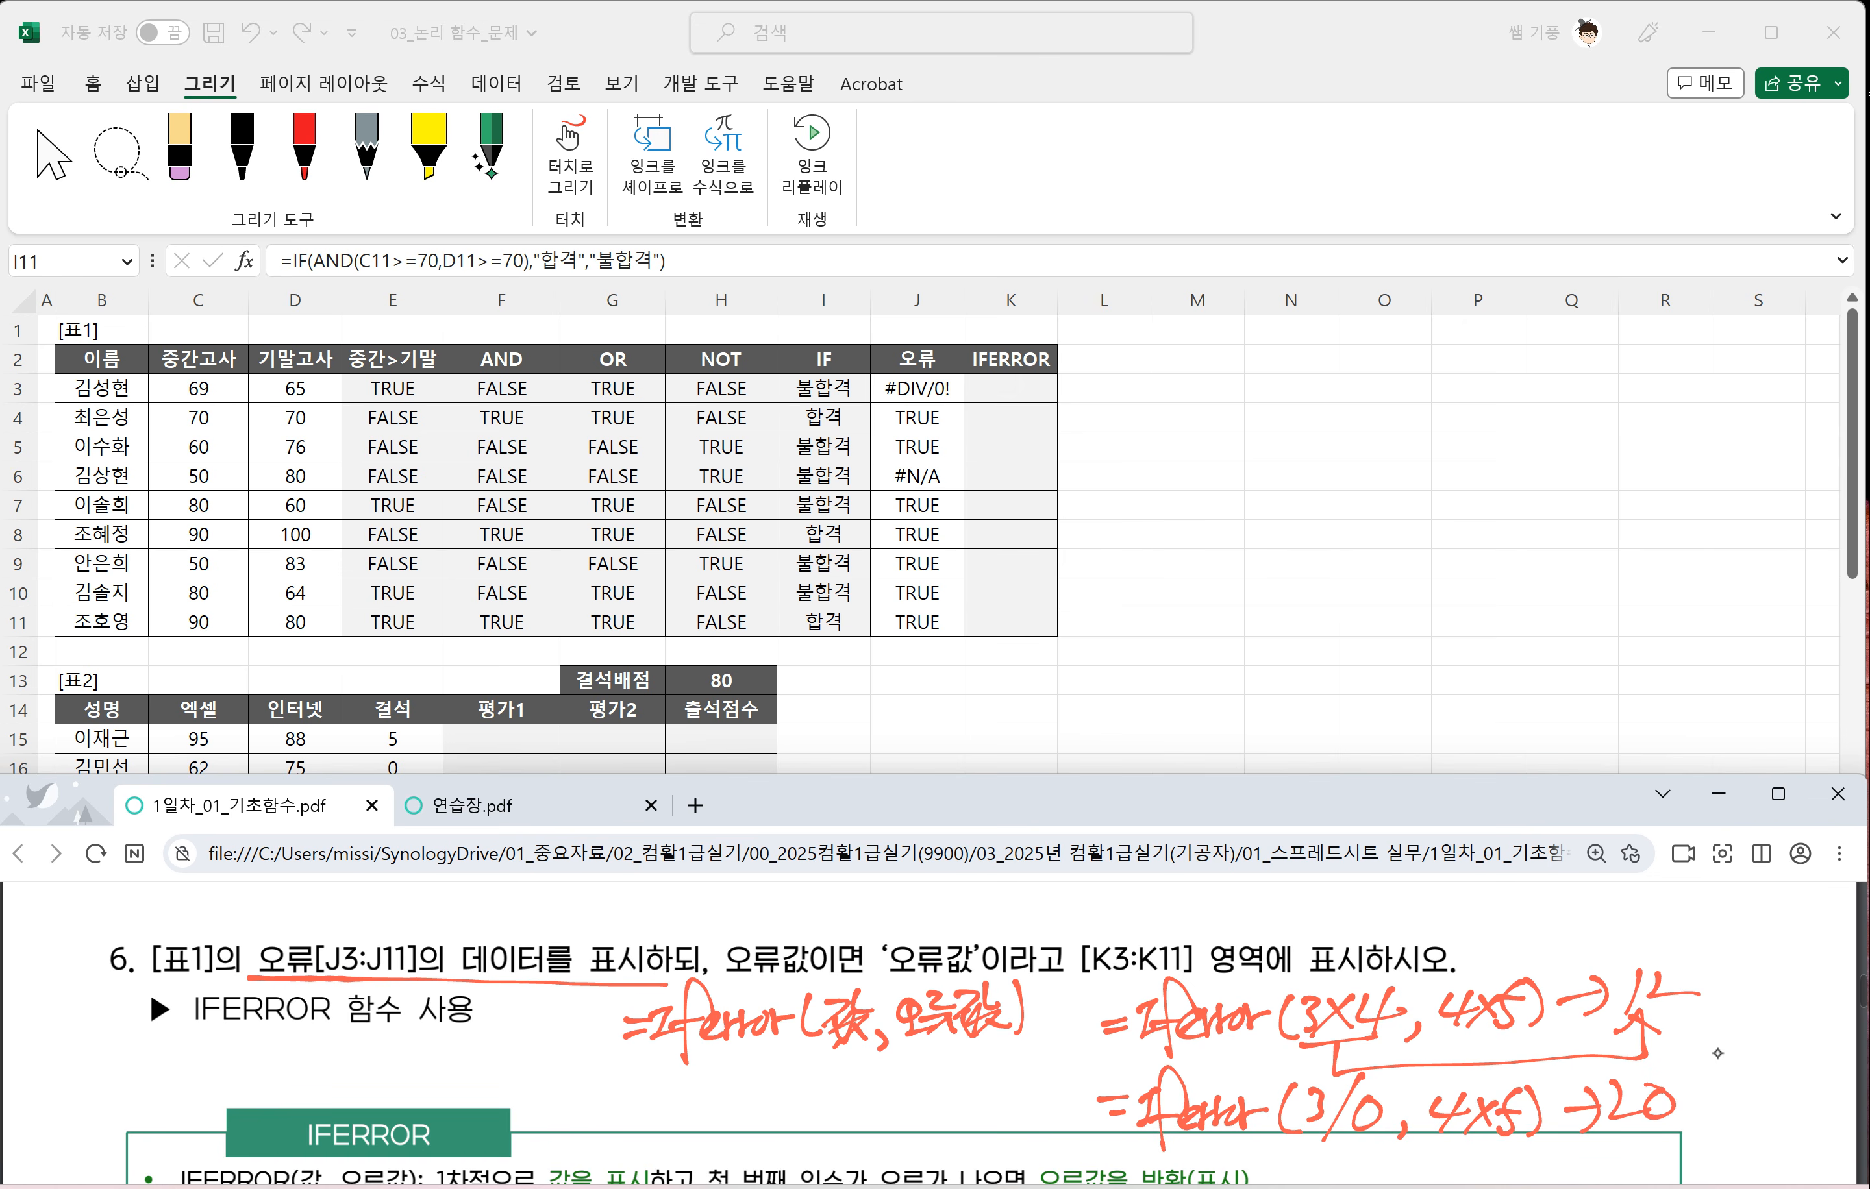
- Underline 4×5 in the second example and draw a connecting arrow to the result 20
{"action": "left_click_drag", "start_coordinate": [1435, 1140], "coordinate": [1500, 1145]}
{"action": "mouse_move", "coordinate": [1491, 1137]}
{"action": "left_mouse_down"}
{"action": "mouse_move", "coordinate": [1564, 1168]}
{"action": "mouse_move", "coordinate": [1634, 1145]}
{"action": "left_mouse_up"}
{"action": "mouse_move", "coordinate": [1611, 1130]}
{"action": "left_mouse_down"}
{"action": "mouse_move", "coordinate": [1603, 1151]}
{"action": "mouse_move", "coordinate": [1658, 1144]}
{"action": "left_mouse_up"}
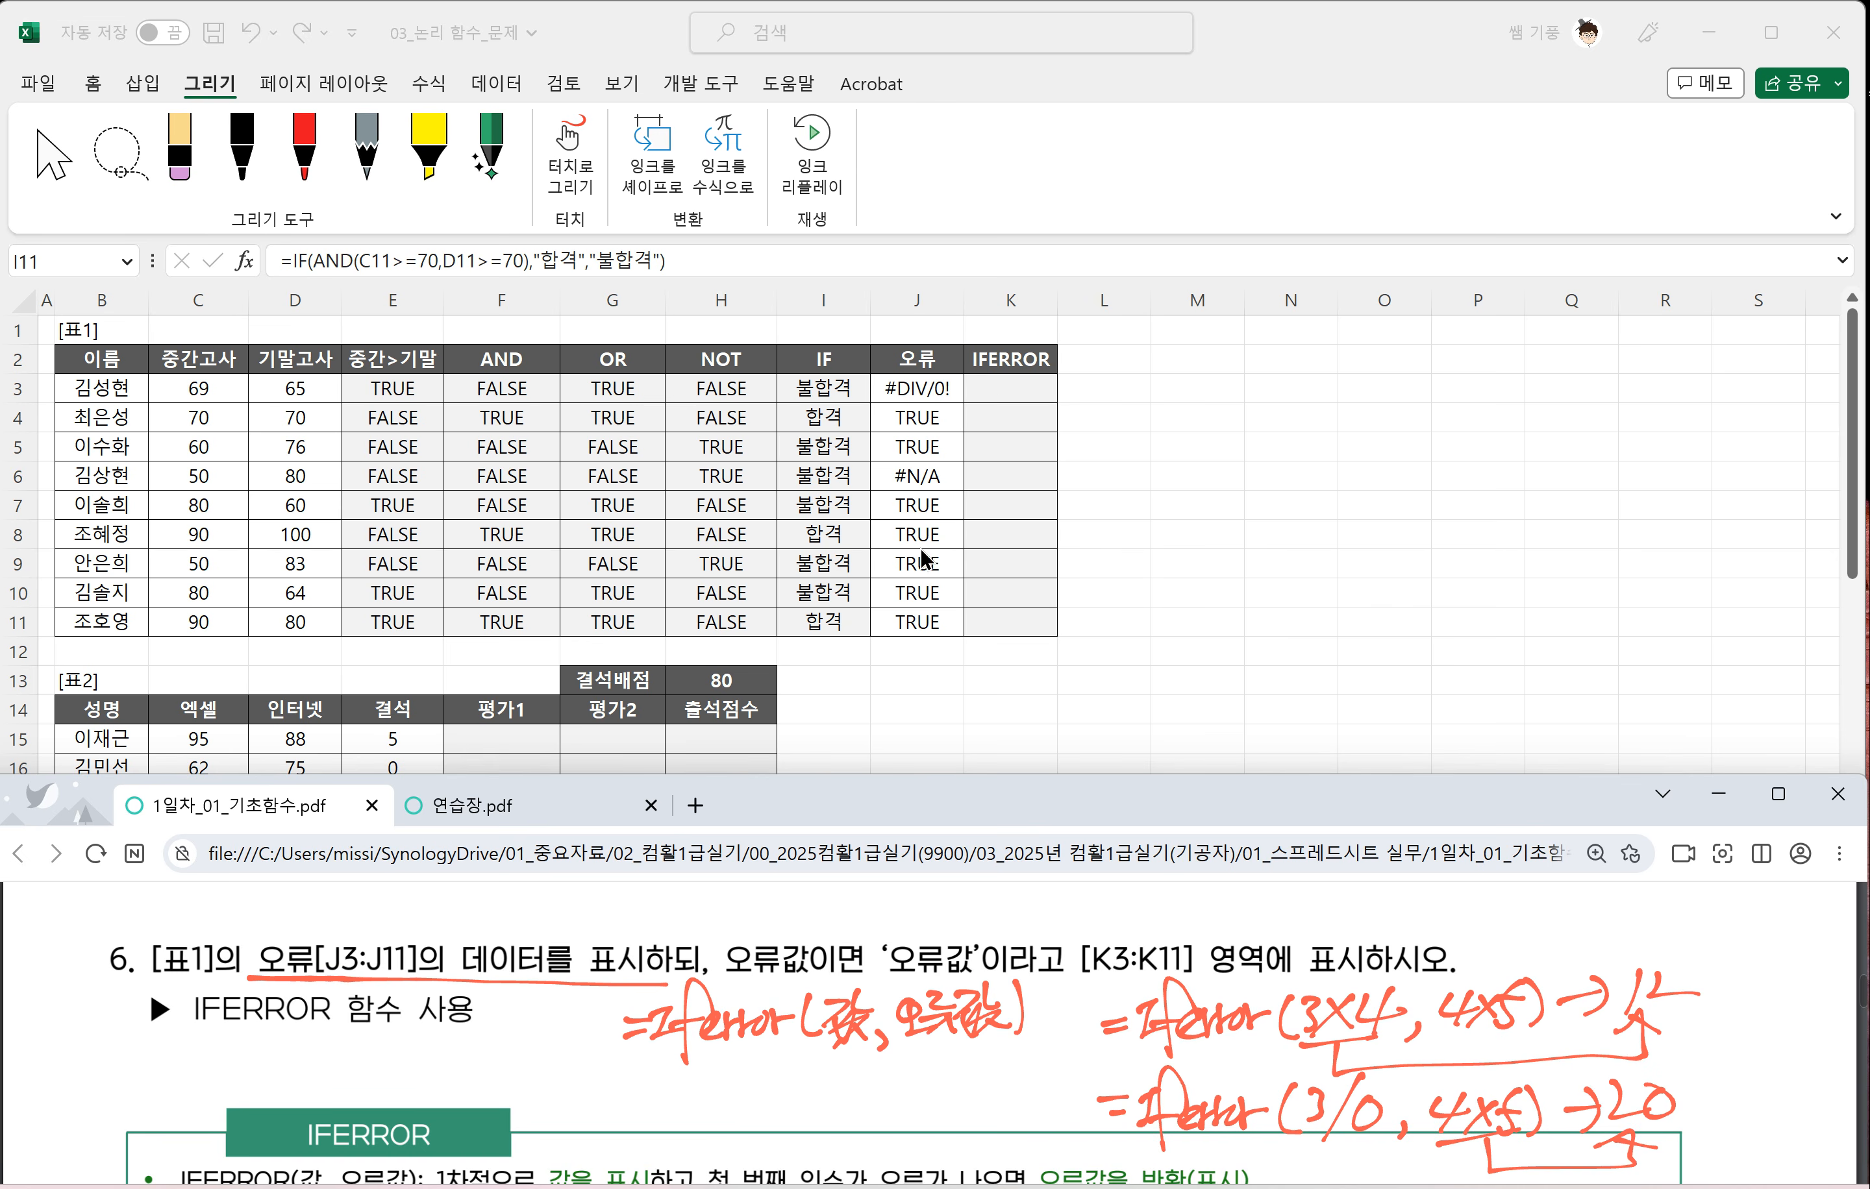
- Switch to the Excel worksheet, enter =IFERROR(J3,"오류값") in cell K3 and copy it down to K11
{"action": "left_click", "coordinate": [991, 388]}
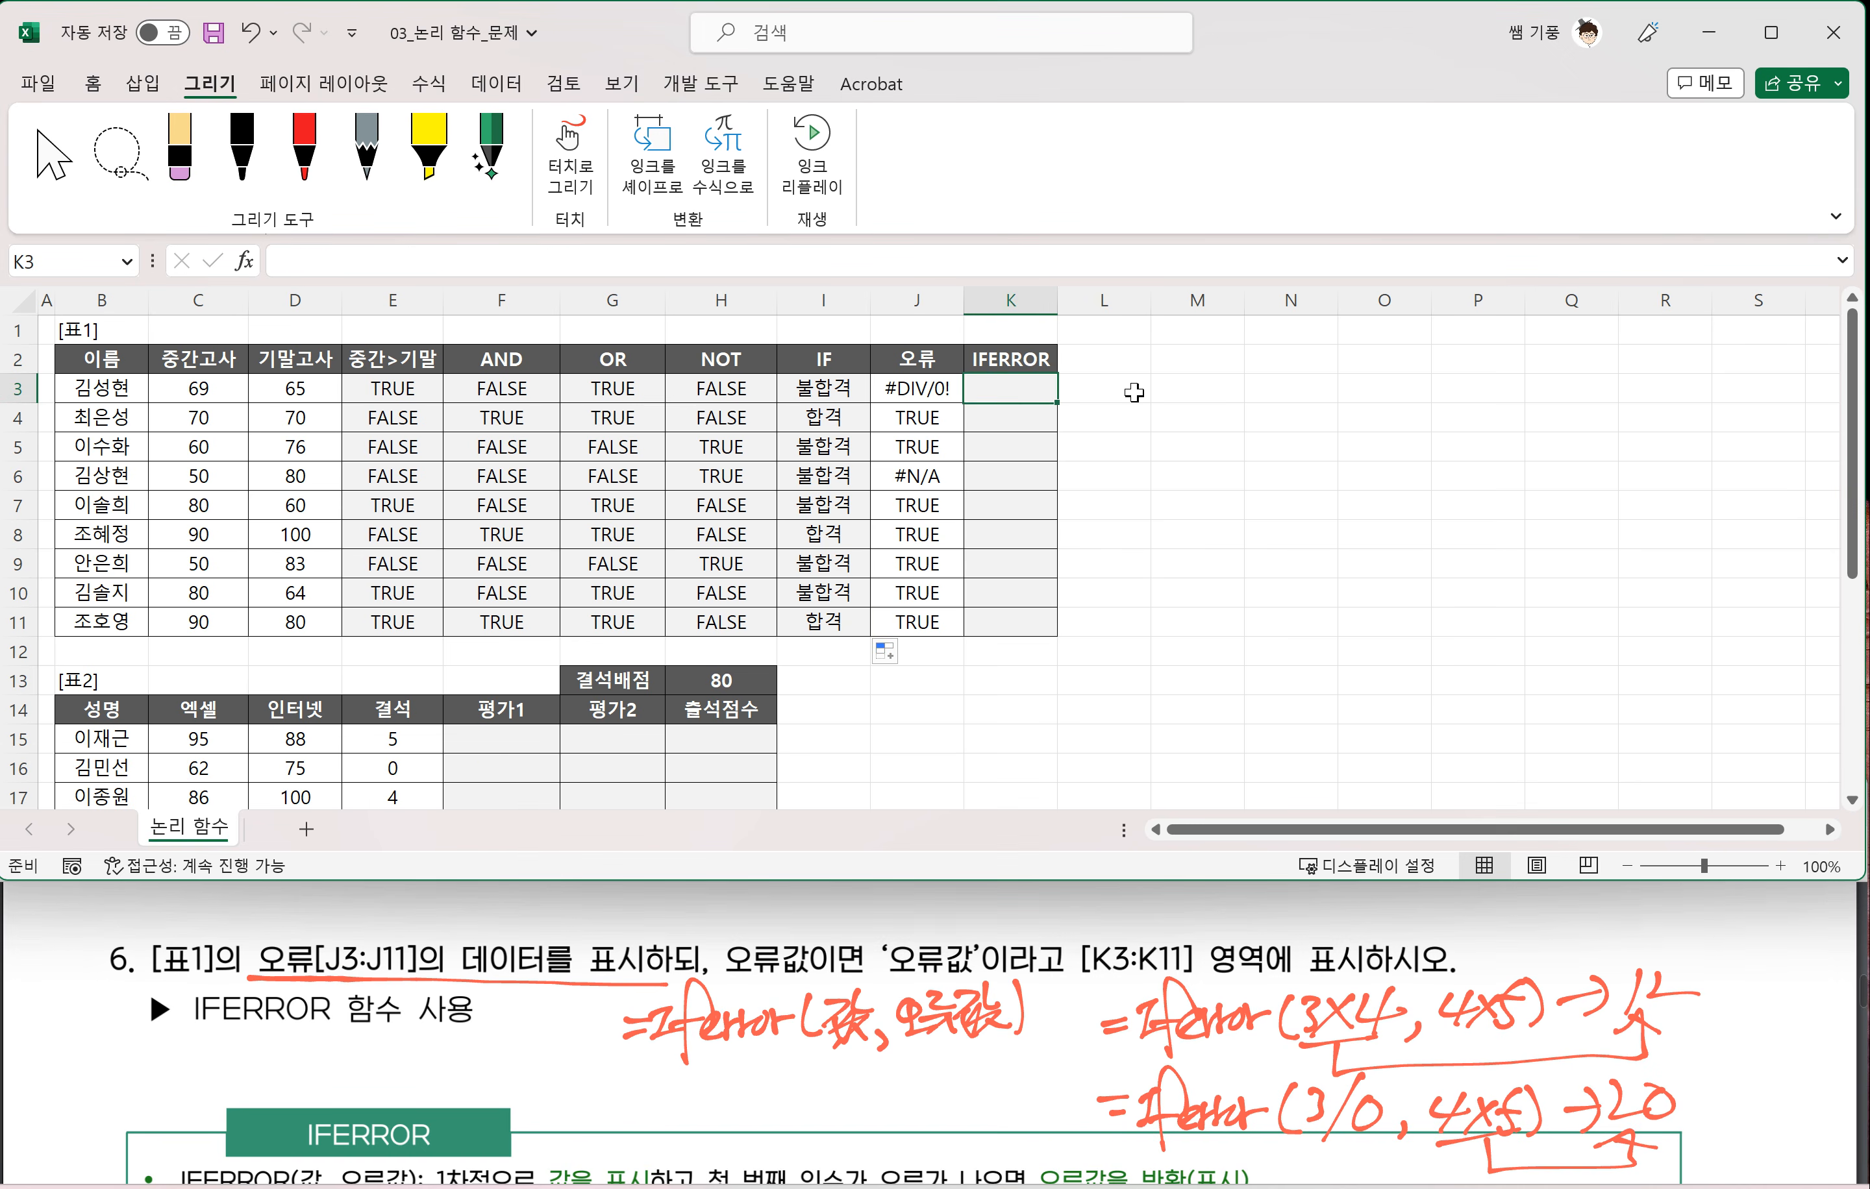
{"action": "type", "text": "="}
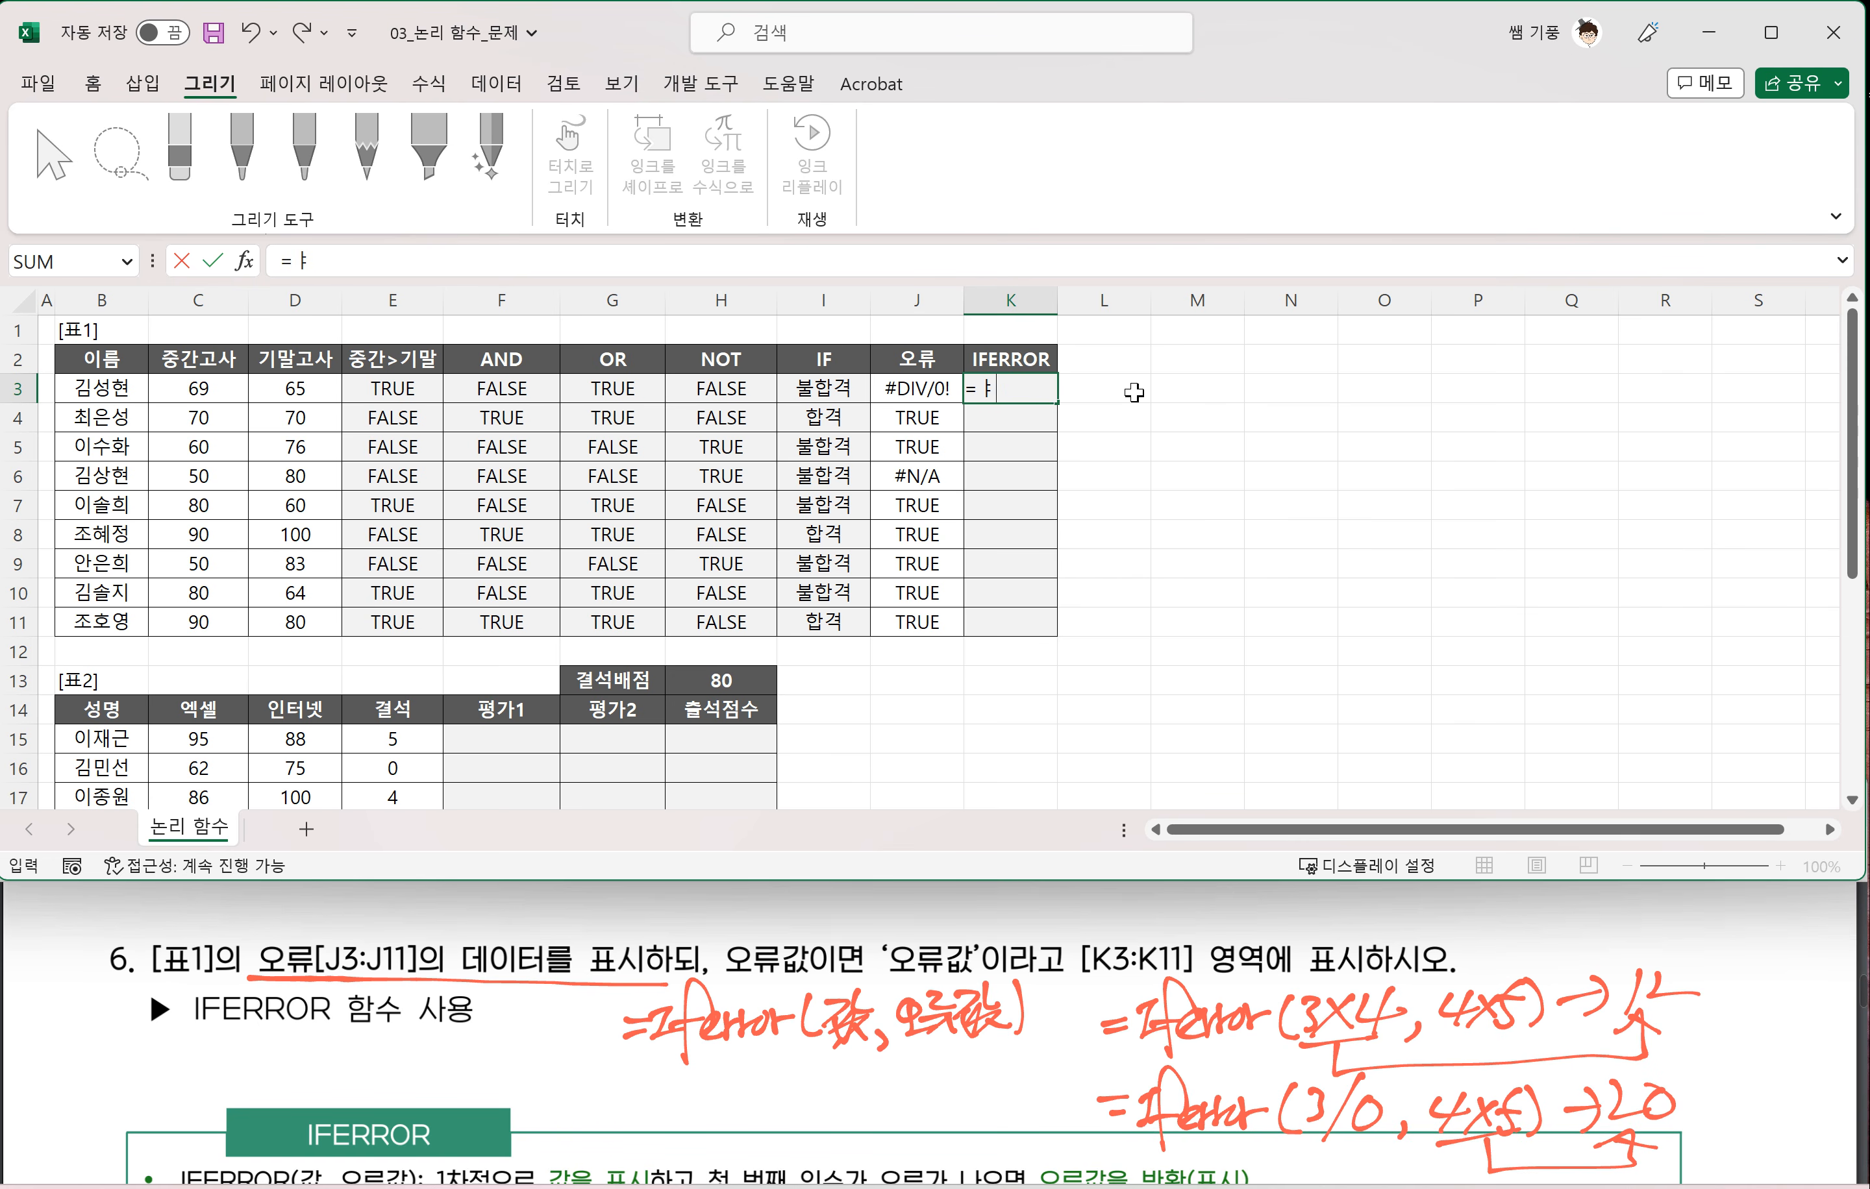
{"action": "type", "text": "IFE"}
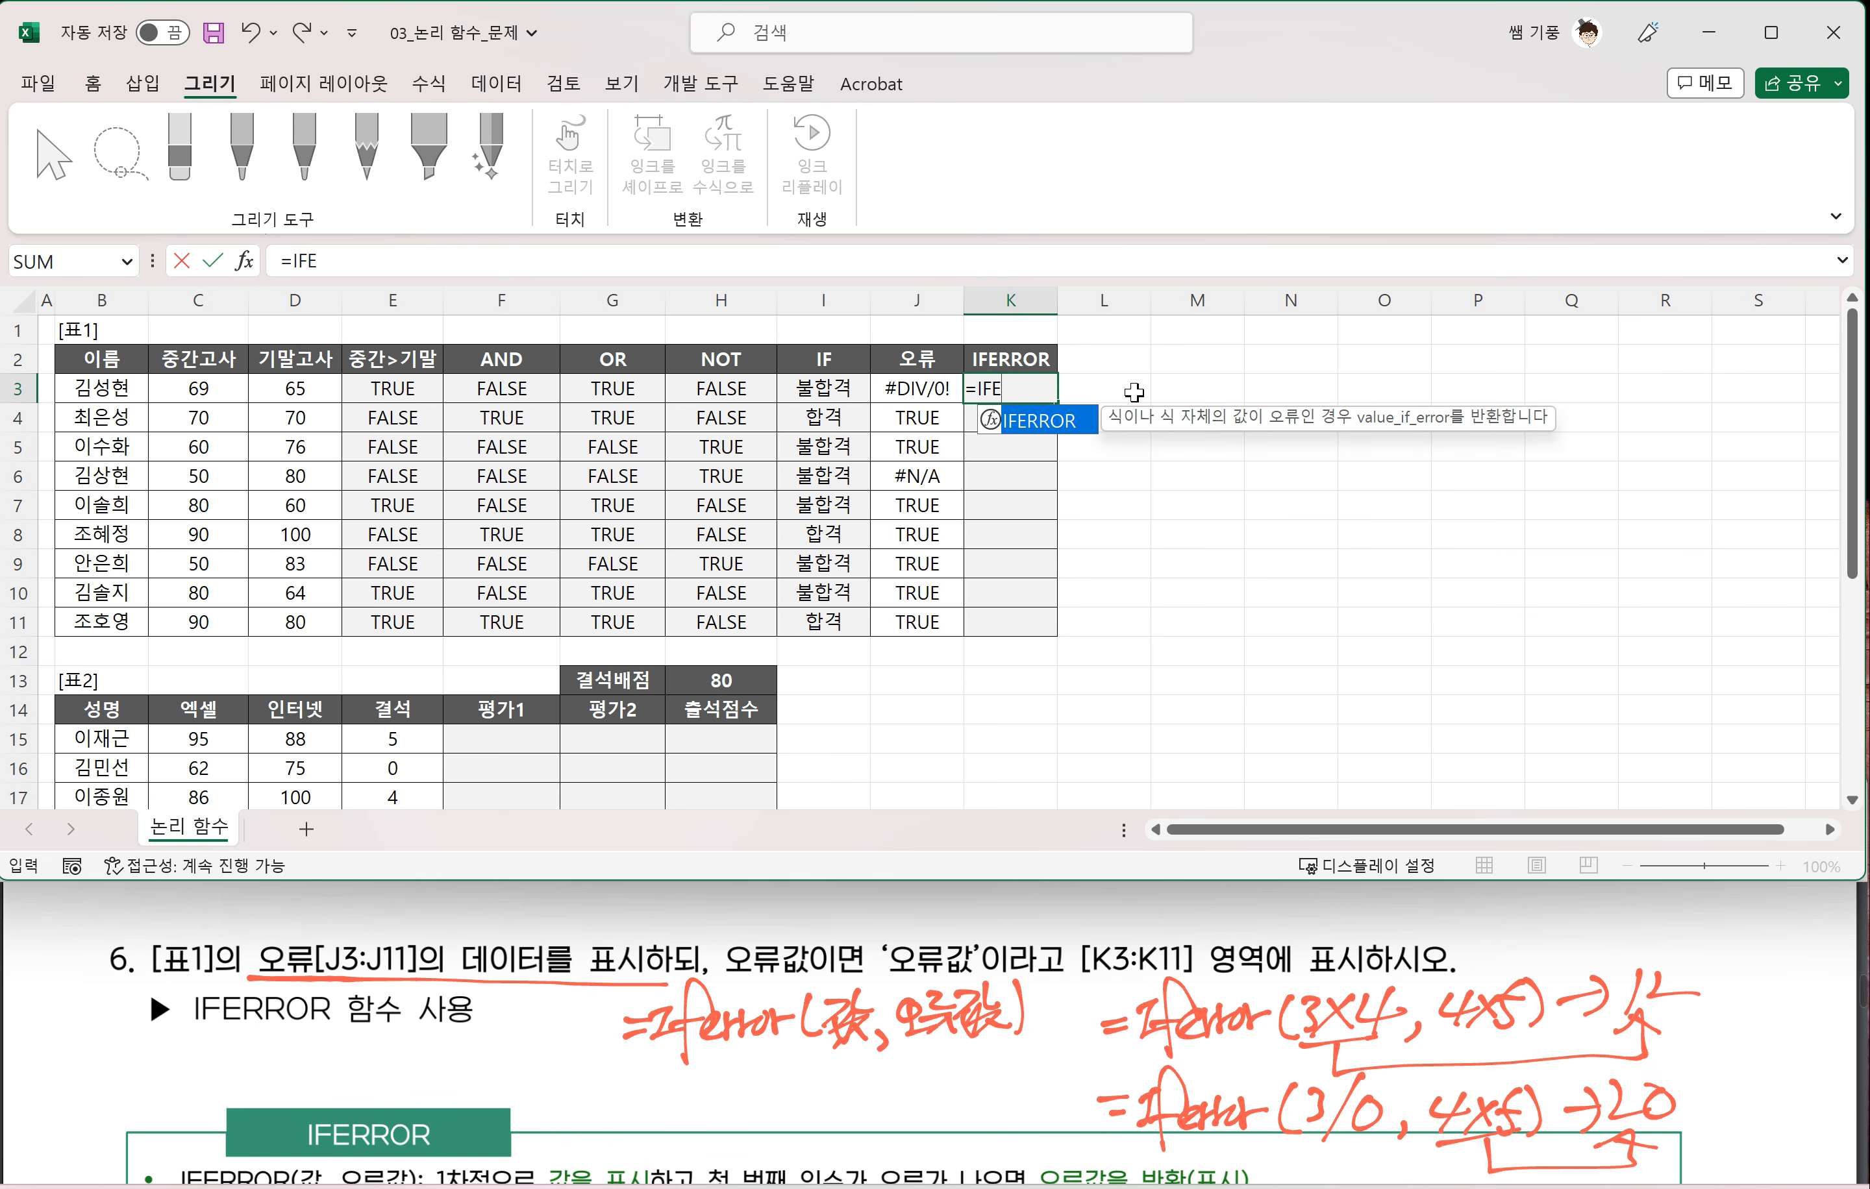
{"action": "key", "text": "Tab"}
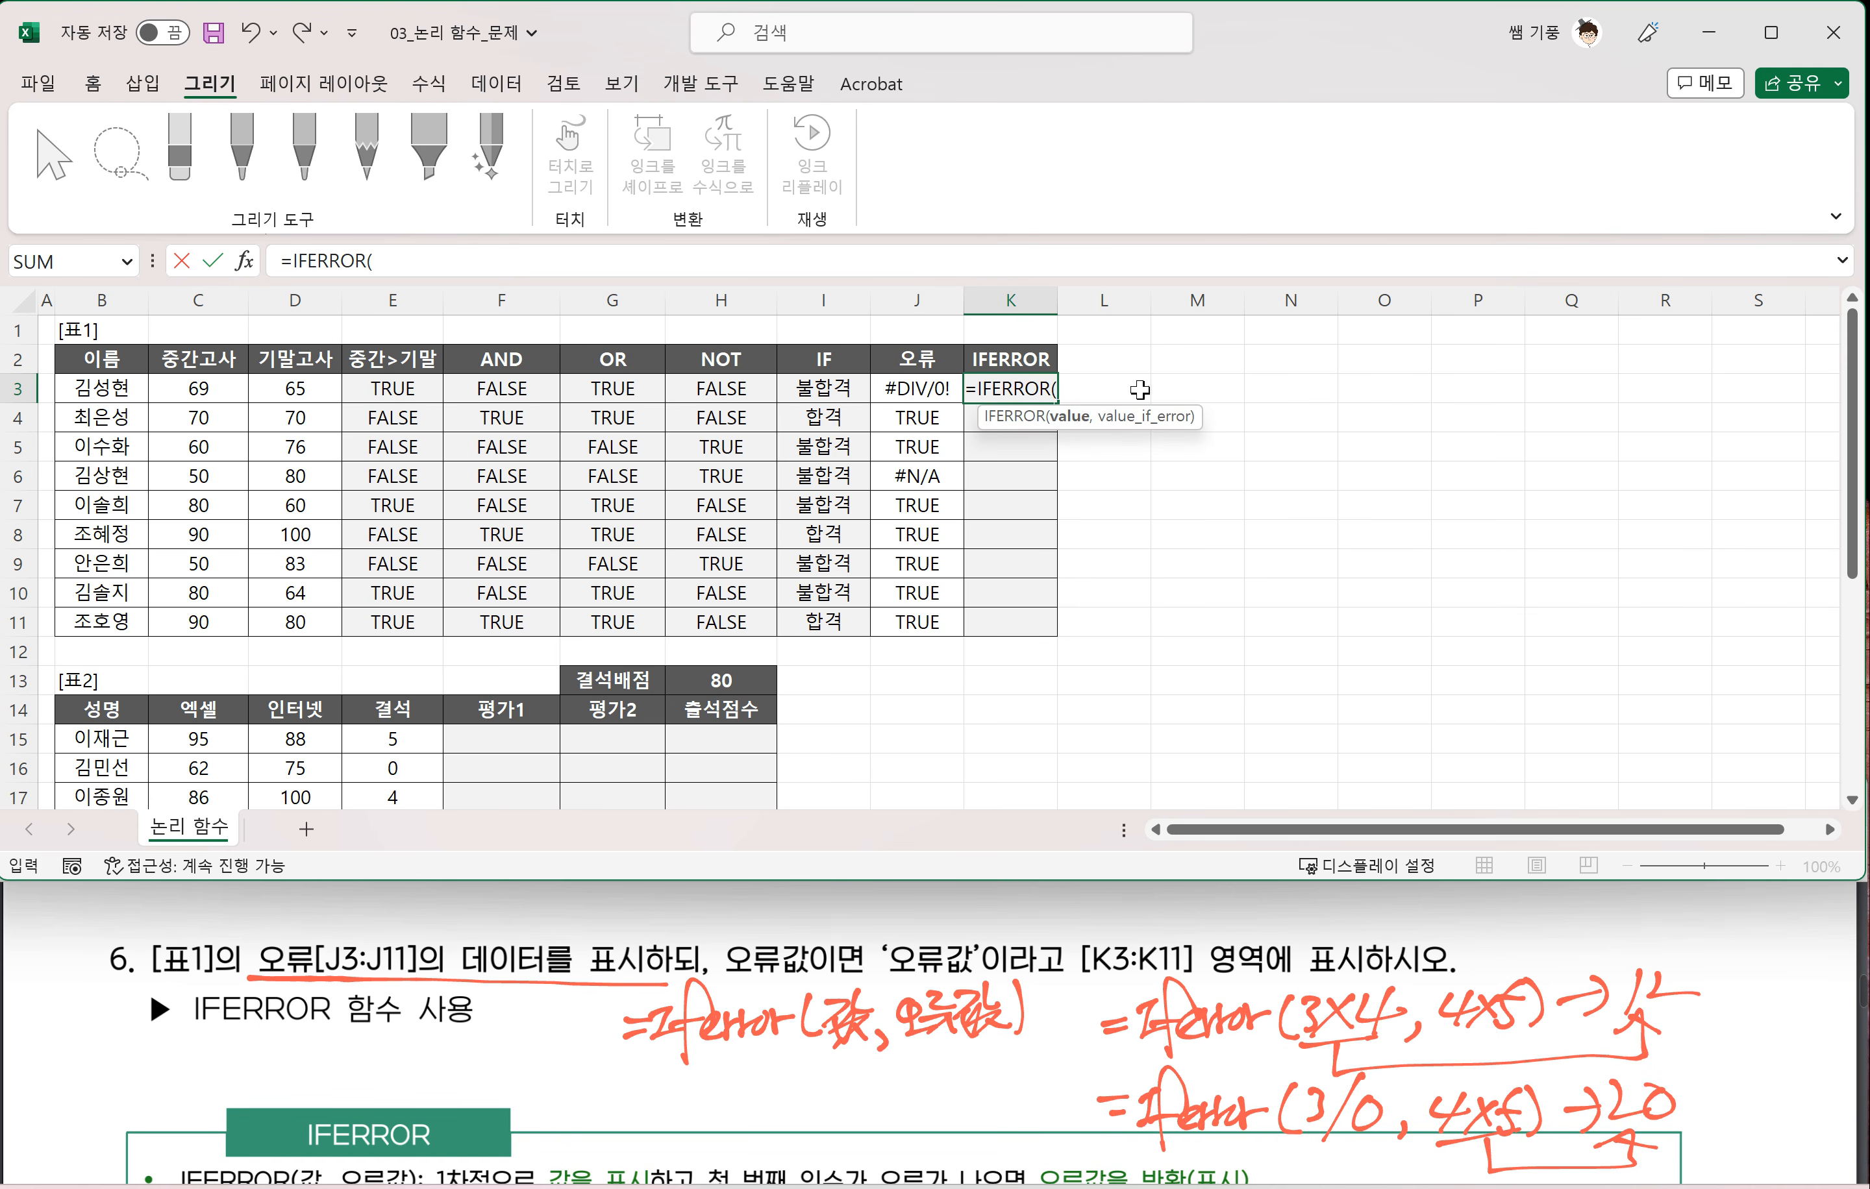
{"action": "left_click", "coordinate": [914, 389]}
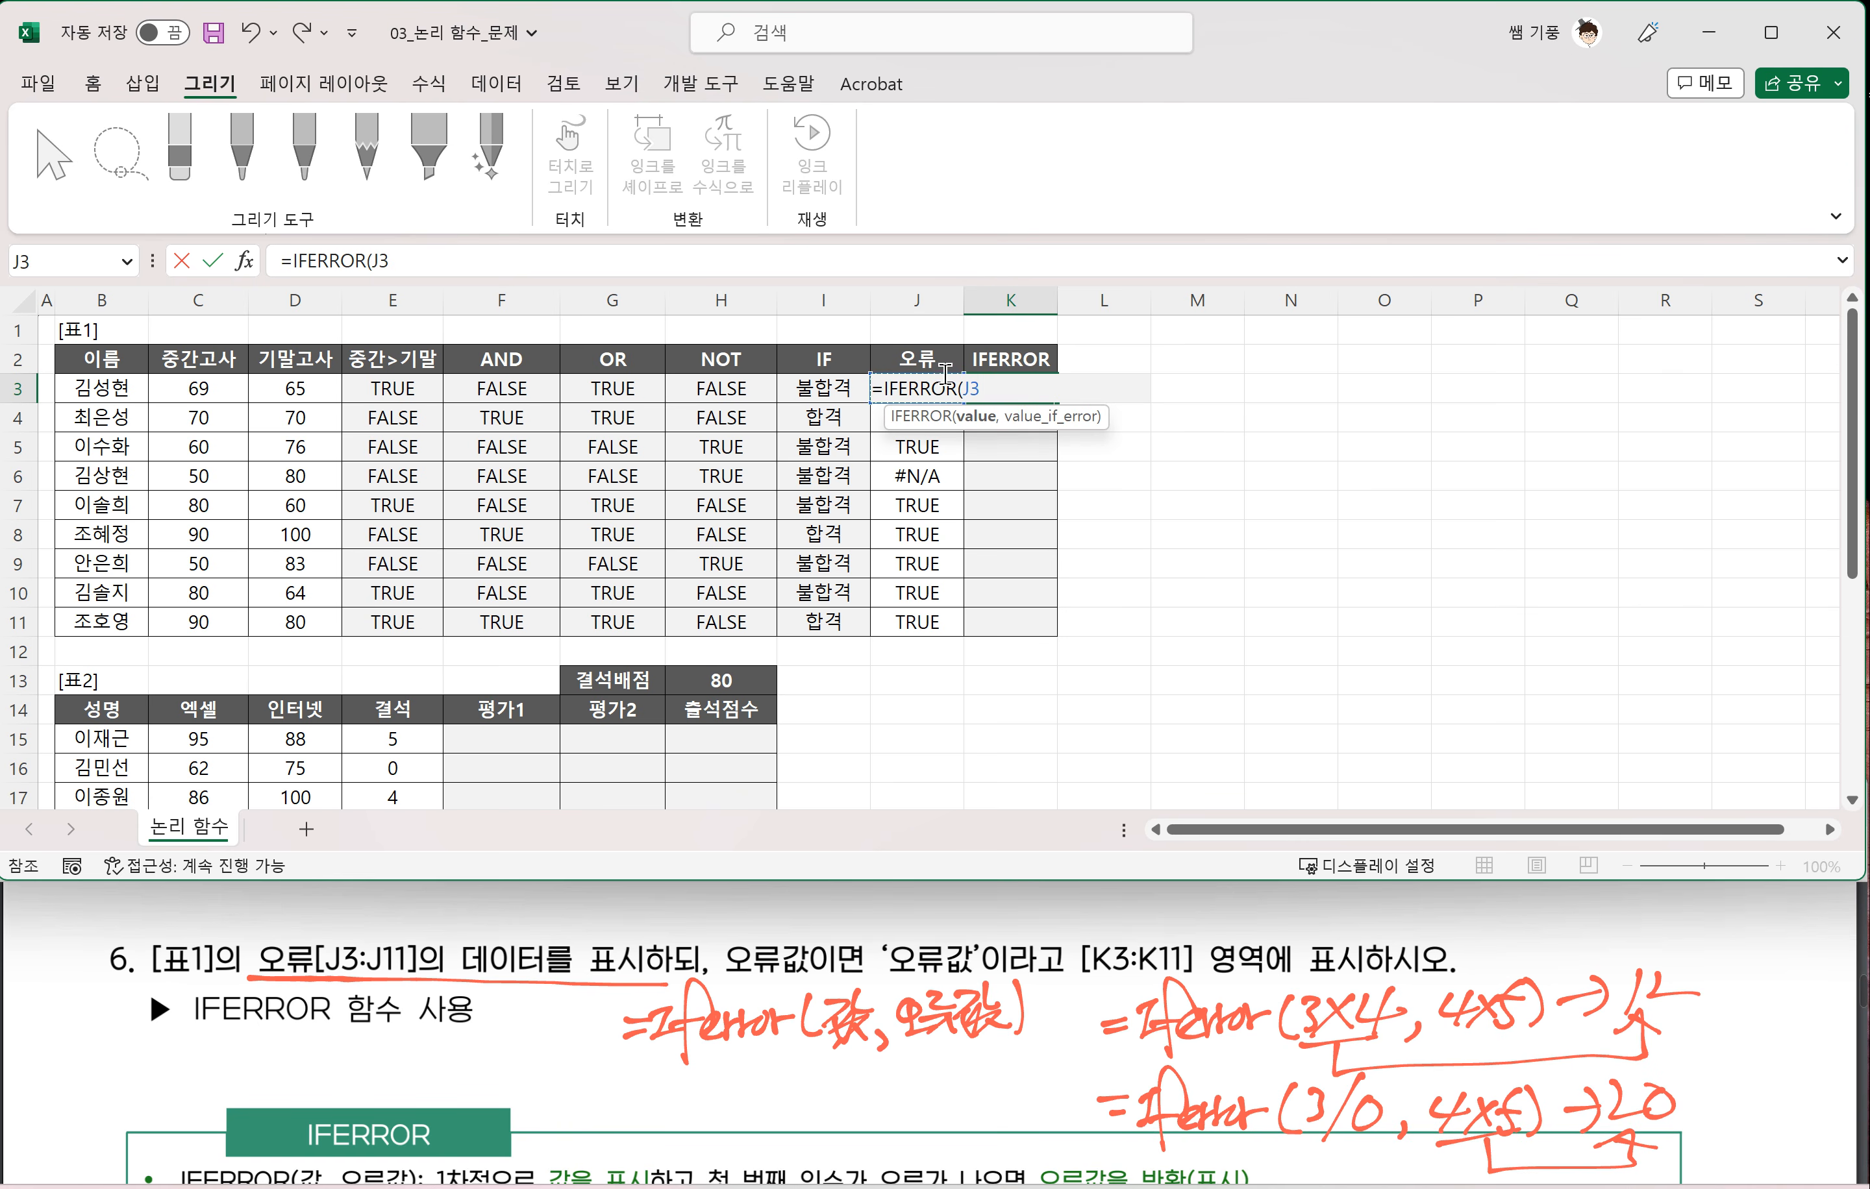
{"action": "key", "text": "F2"}
{"action": "type", "text": ","}
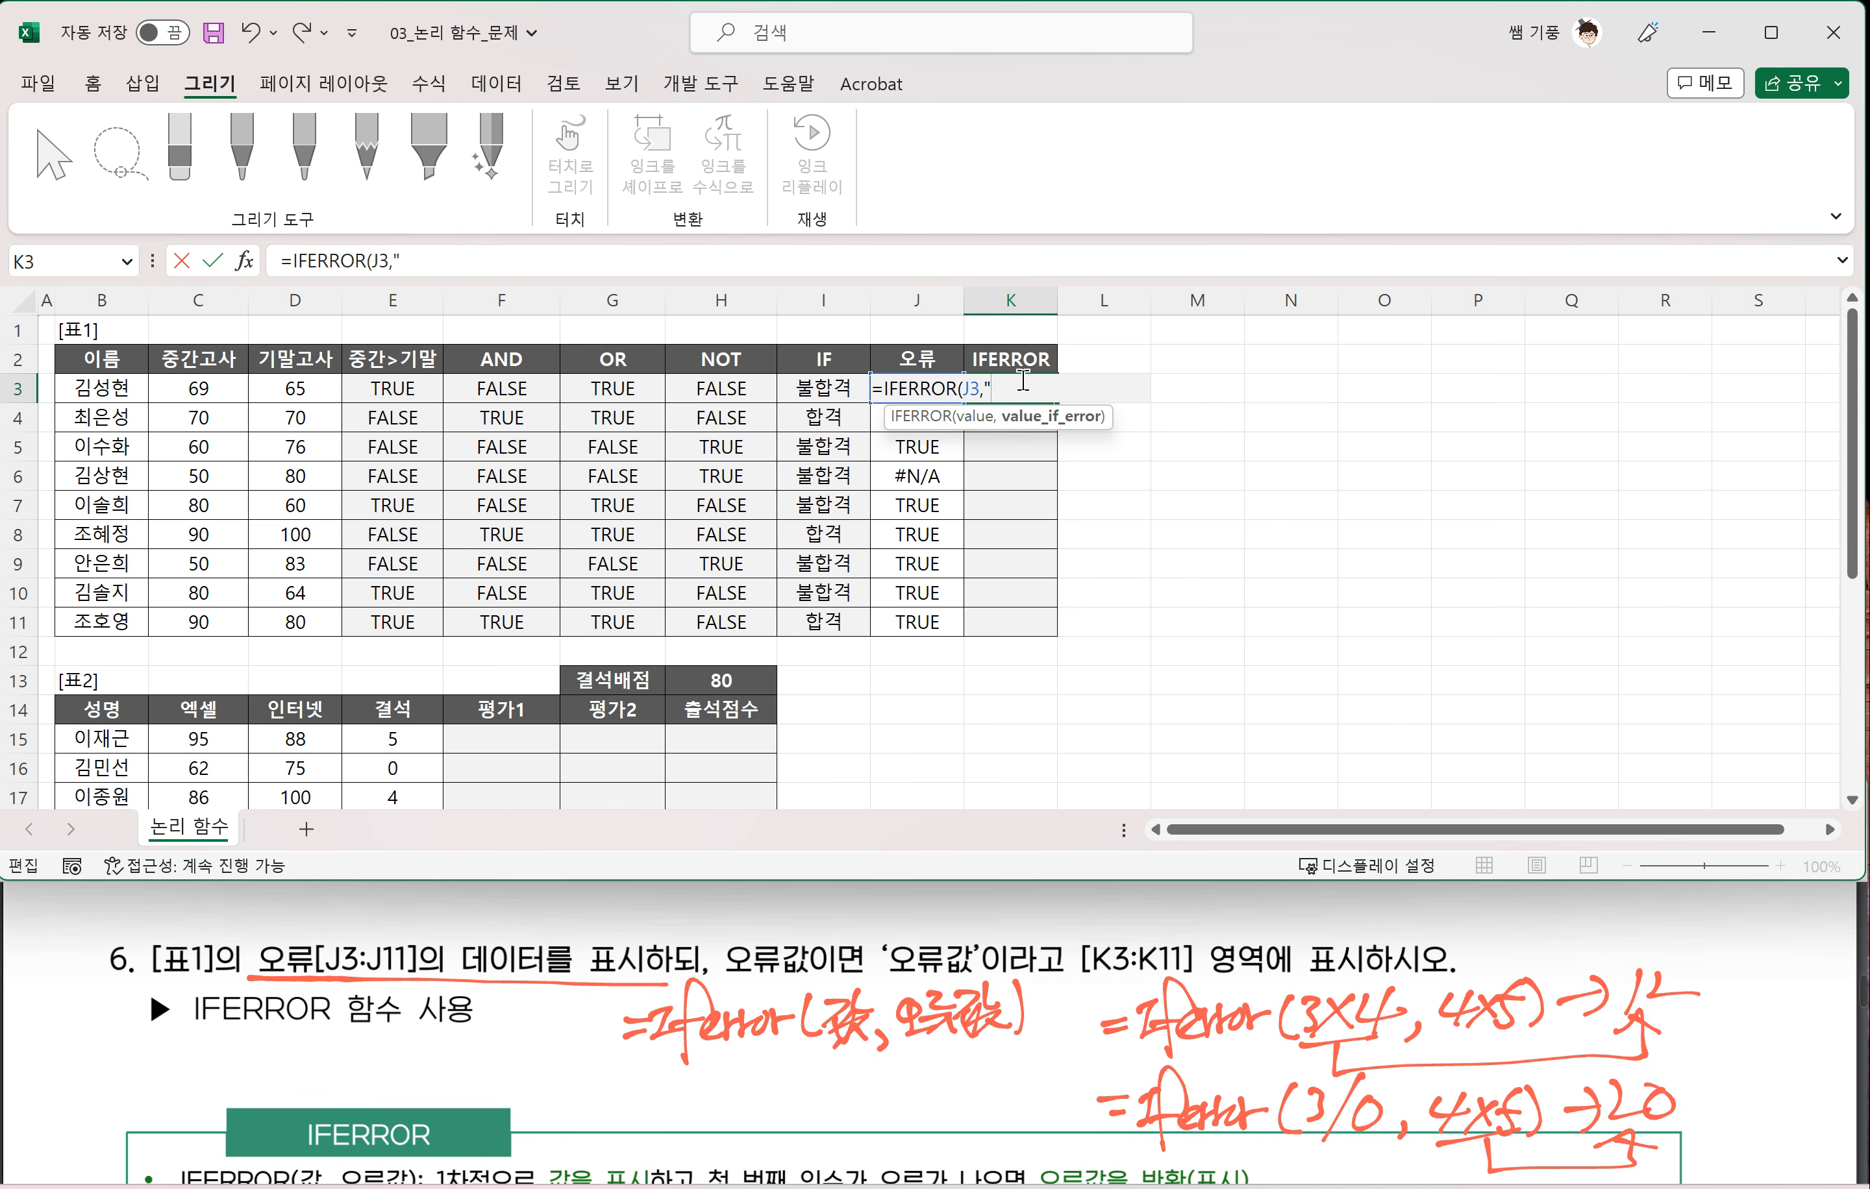
{"action": "type", "text": "\"오류값\")"}
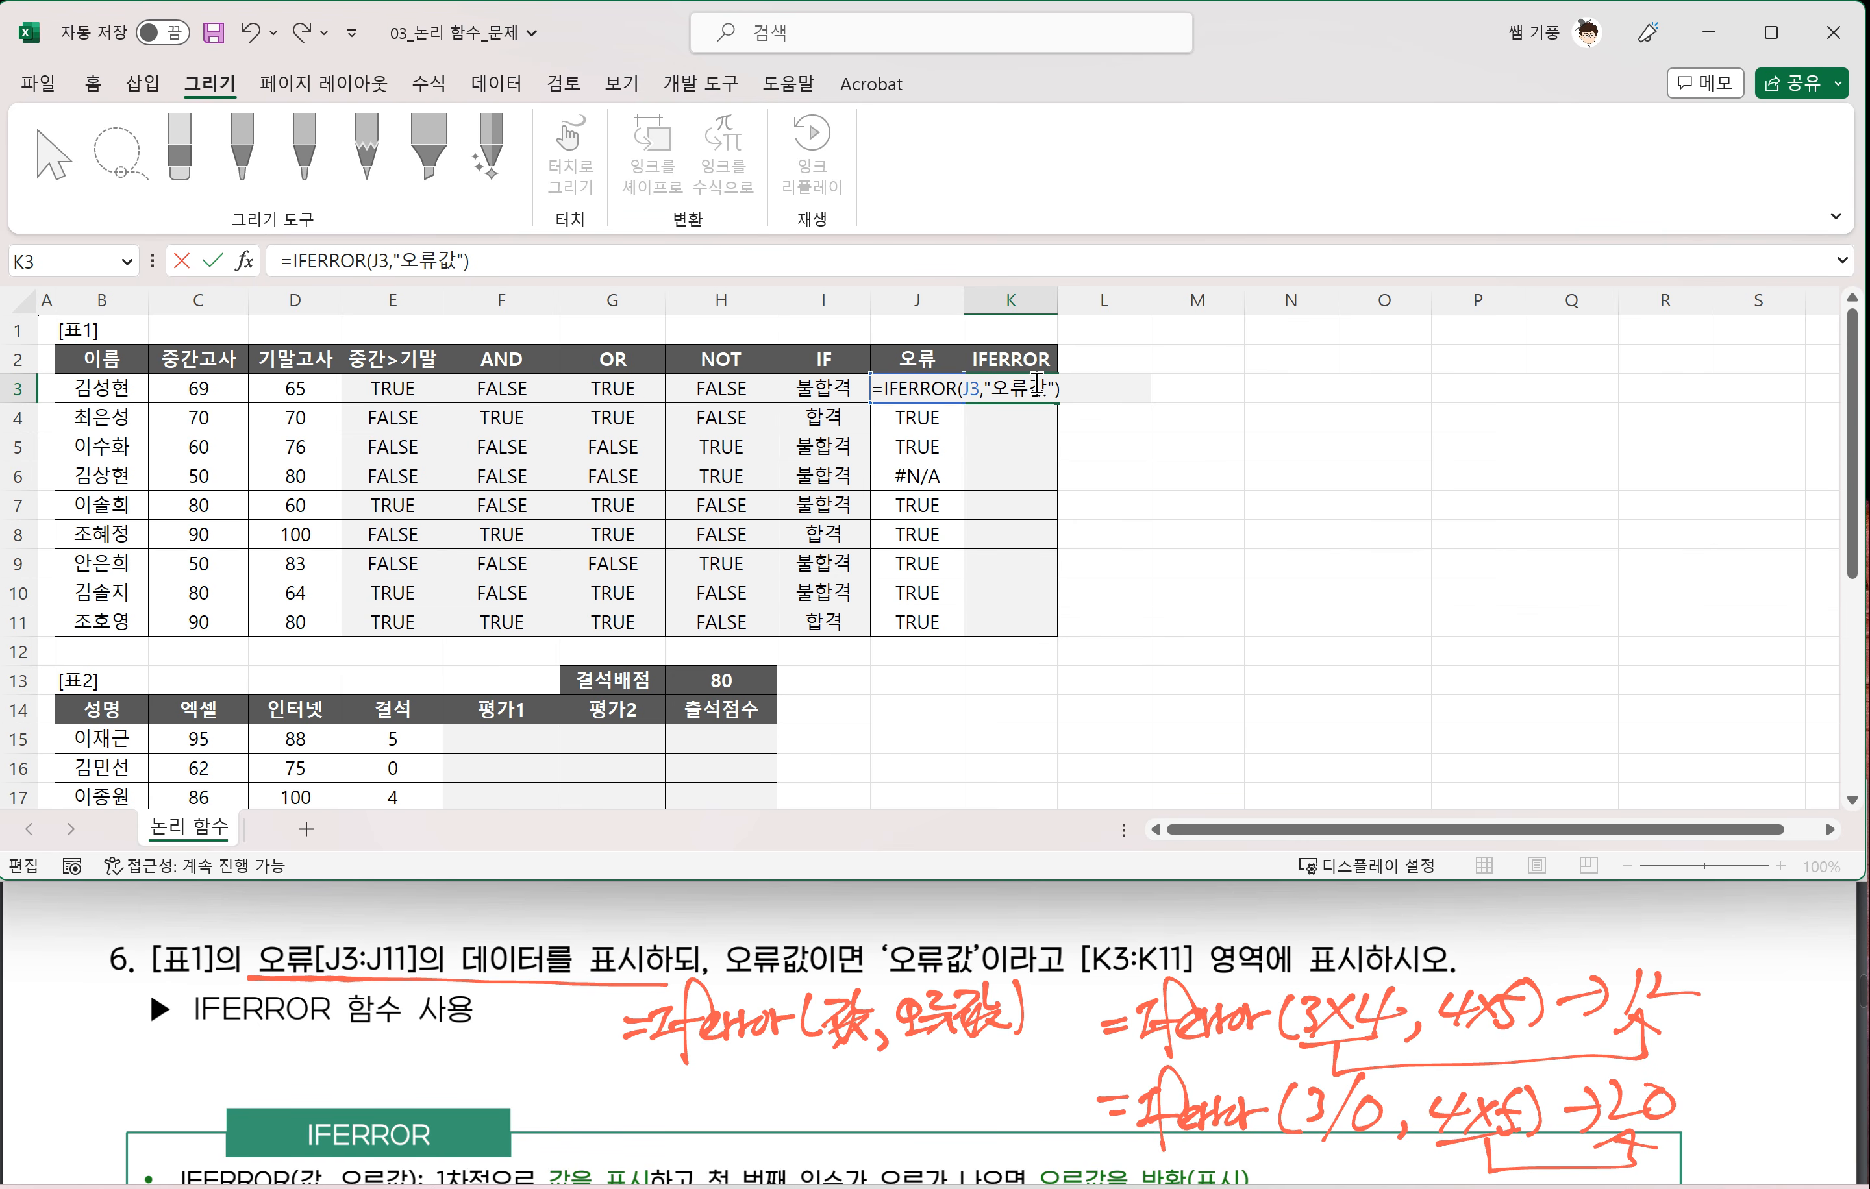
{"action": "key", "text": "Return"}
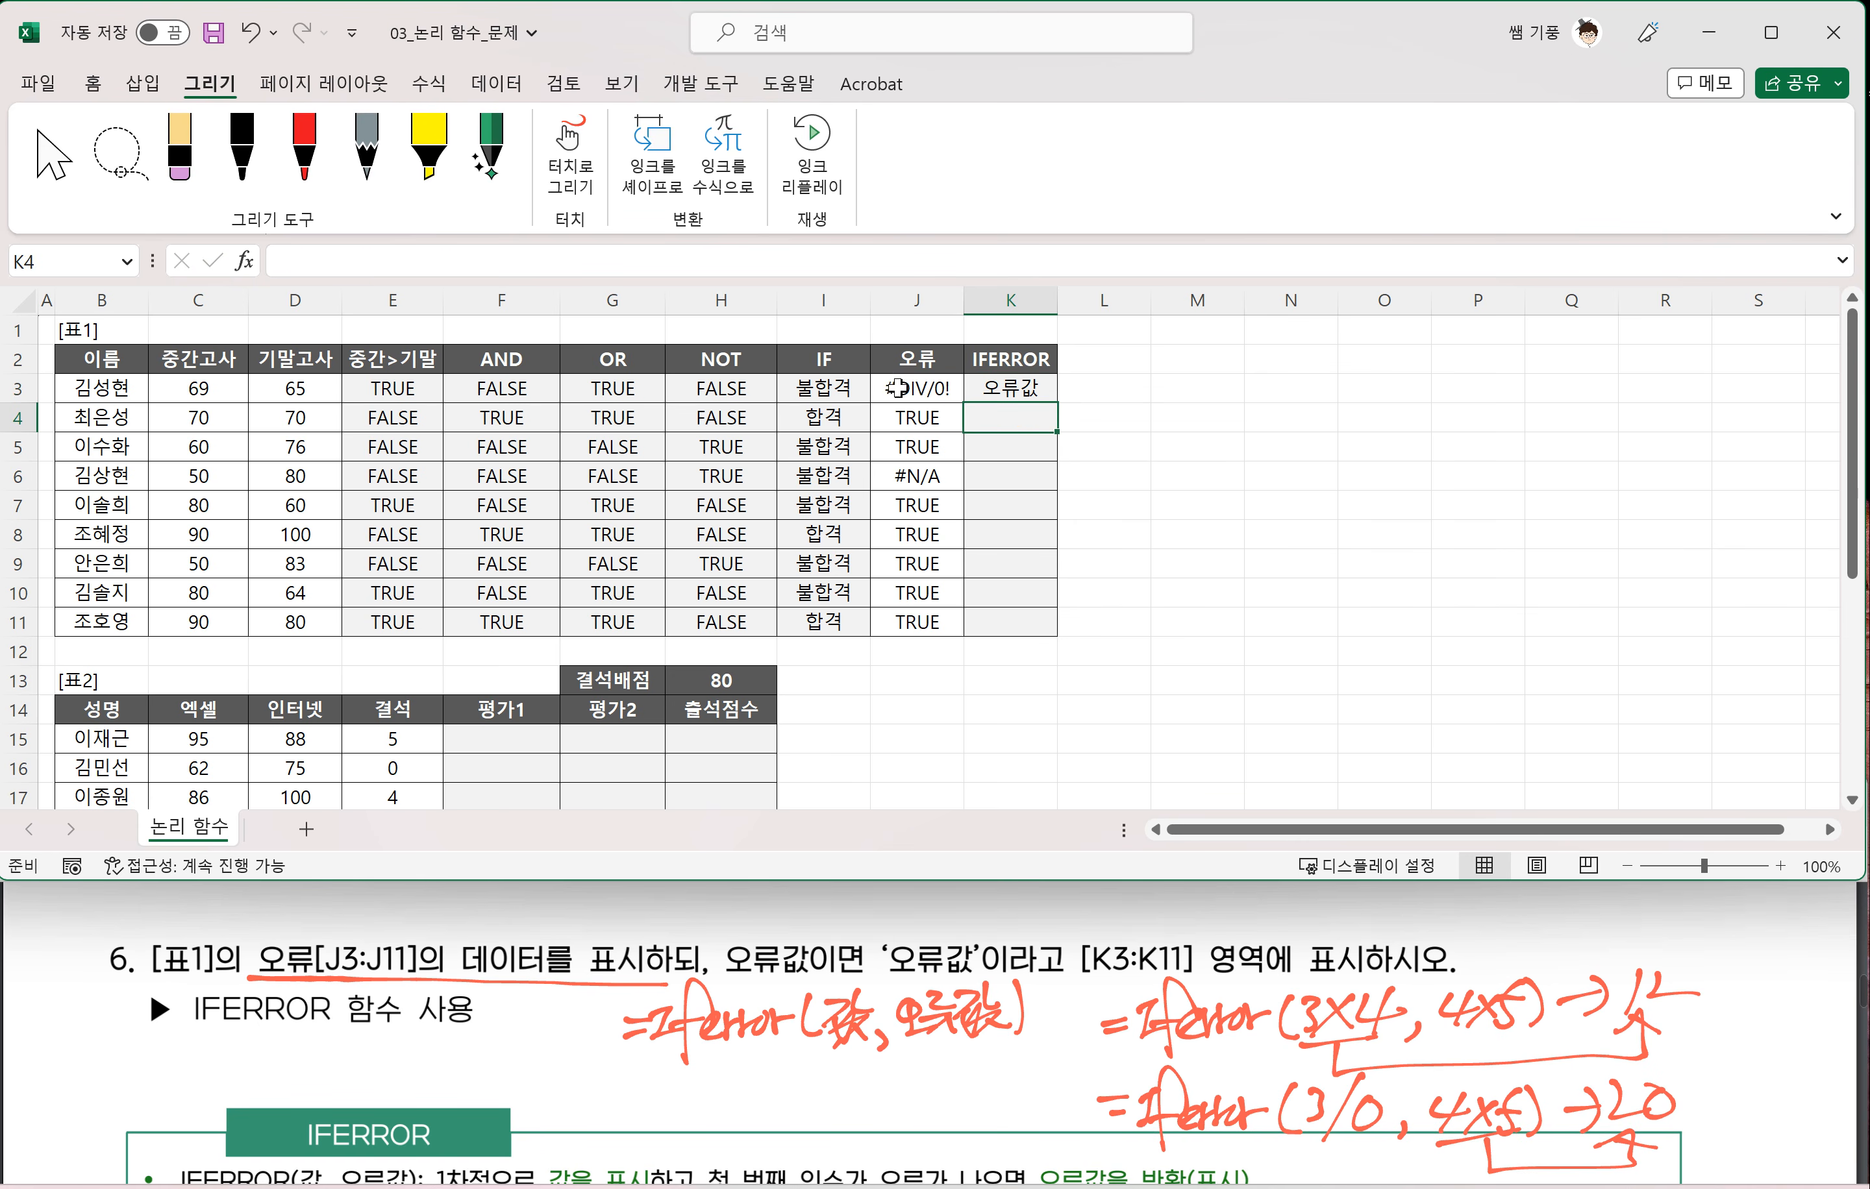
{"action": "left_click", "coordinate": [1047, 390]}
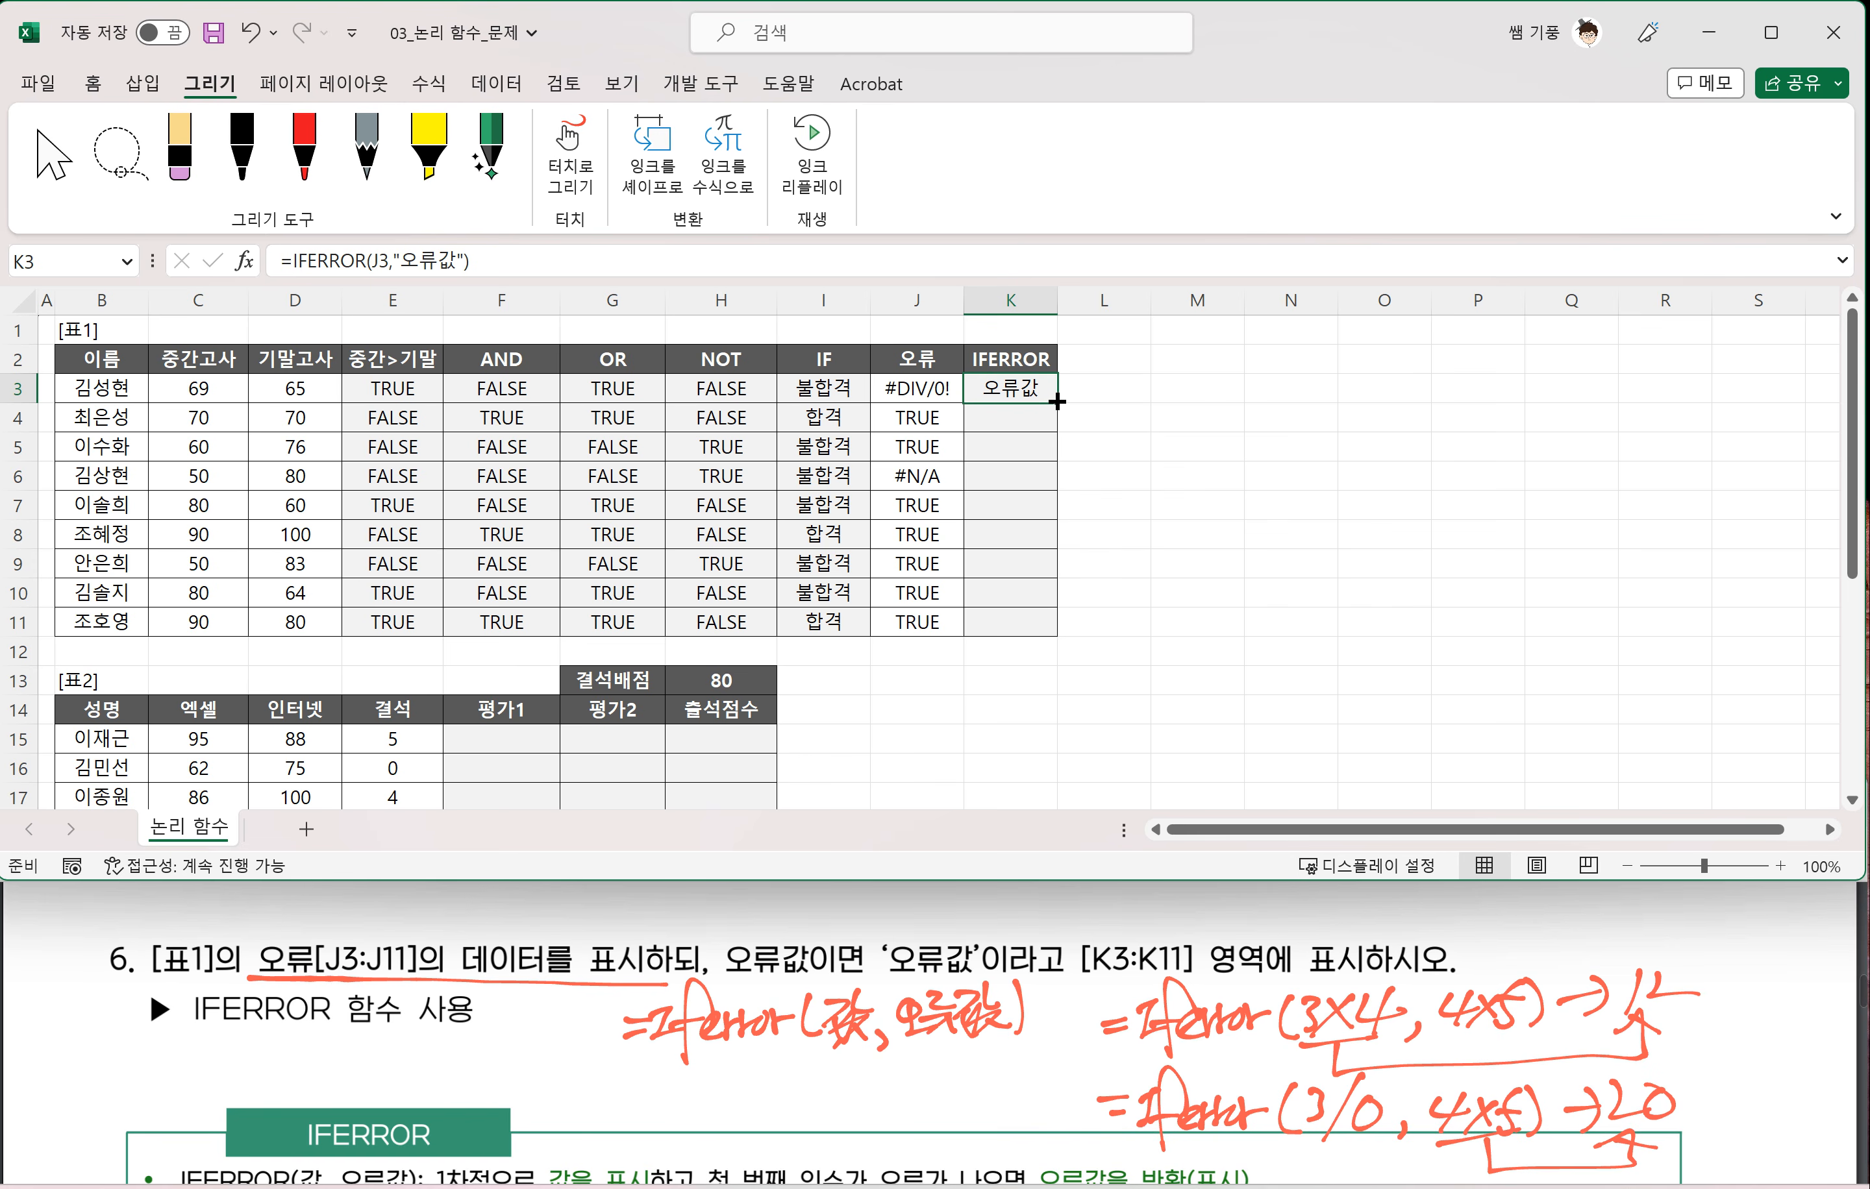
{"action": "left_click_drag", "start_coordinate": [1057, 403], "coordinate": [1053, 637]}
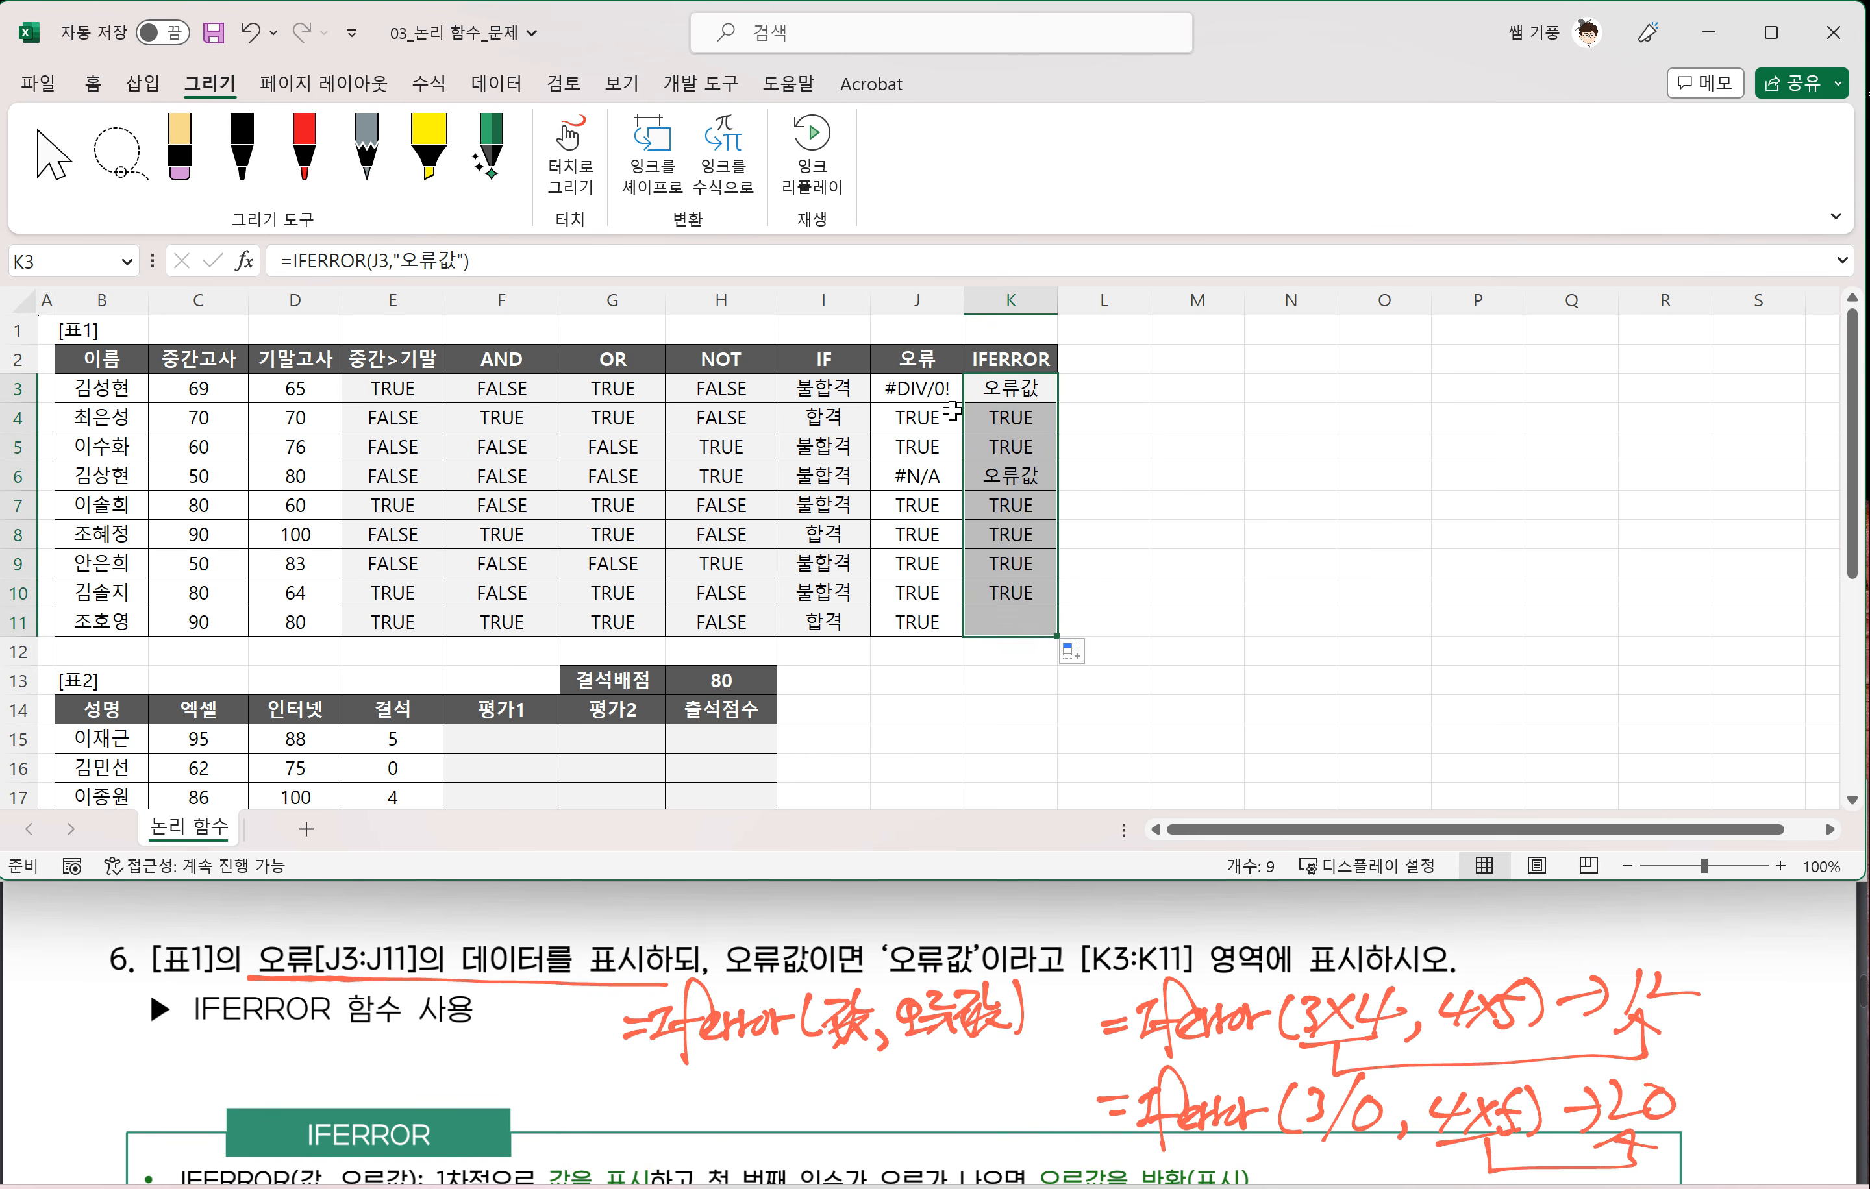
- Compare the 오류 and IFERROR columns across rows 4 to 6 and open the formula in K3 for review
{"action": "left_click", "coordinate": [953, 411]}
{"action": "left_click", "coordinate": [983, 411]}
{"action": "left_click", "coordinate": [917, 440]}
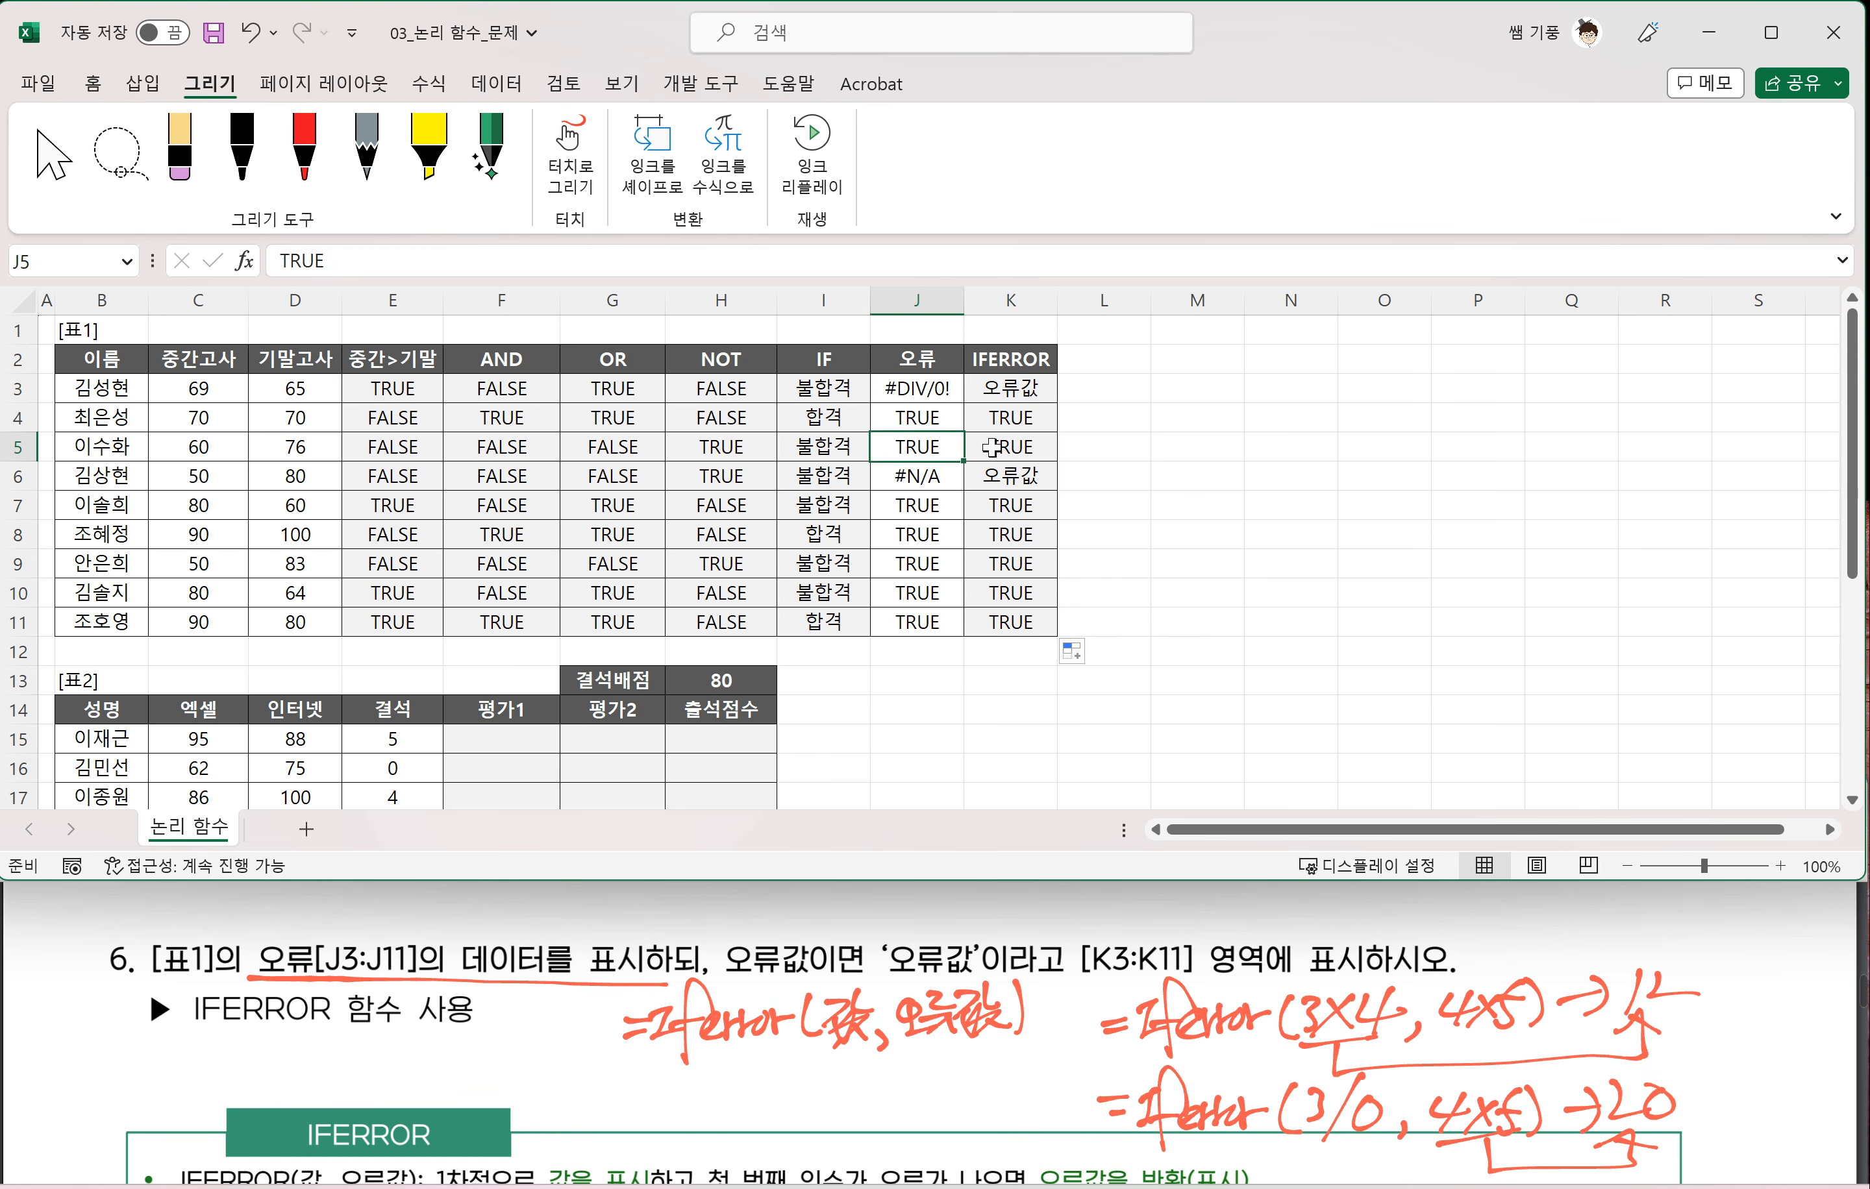
{"action": "left_click", "coordinate": [992, 447]}
{"action": "left_click", "coordinate": [916, 479]}
{"action": "left_click", "coordinate": [1010, 477]}
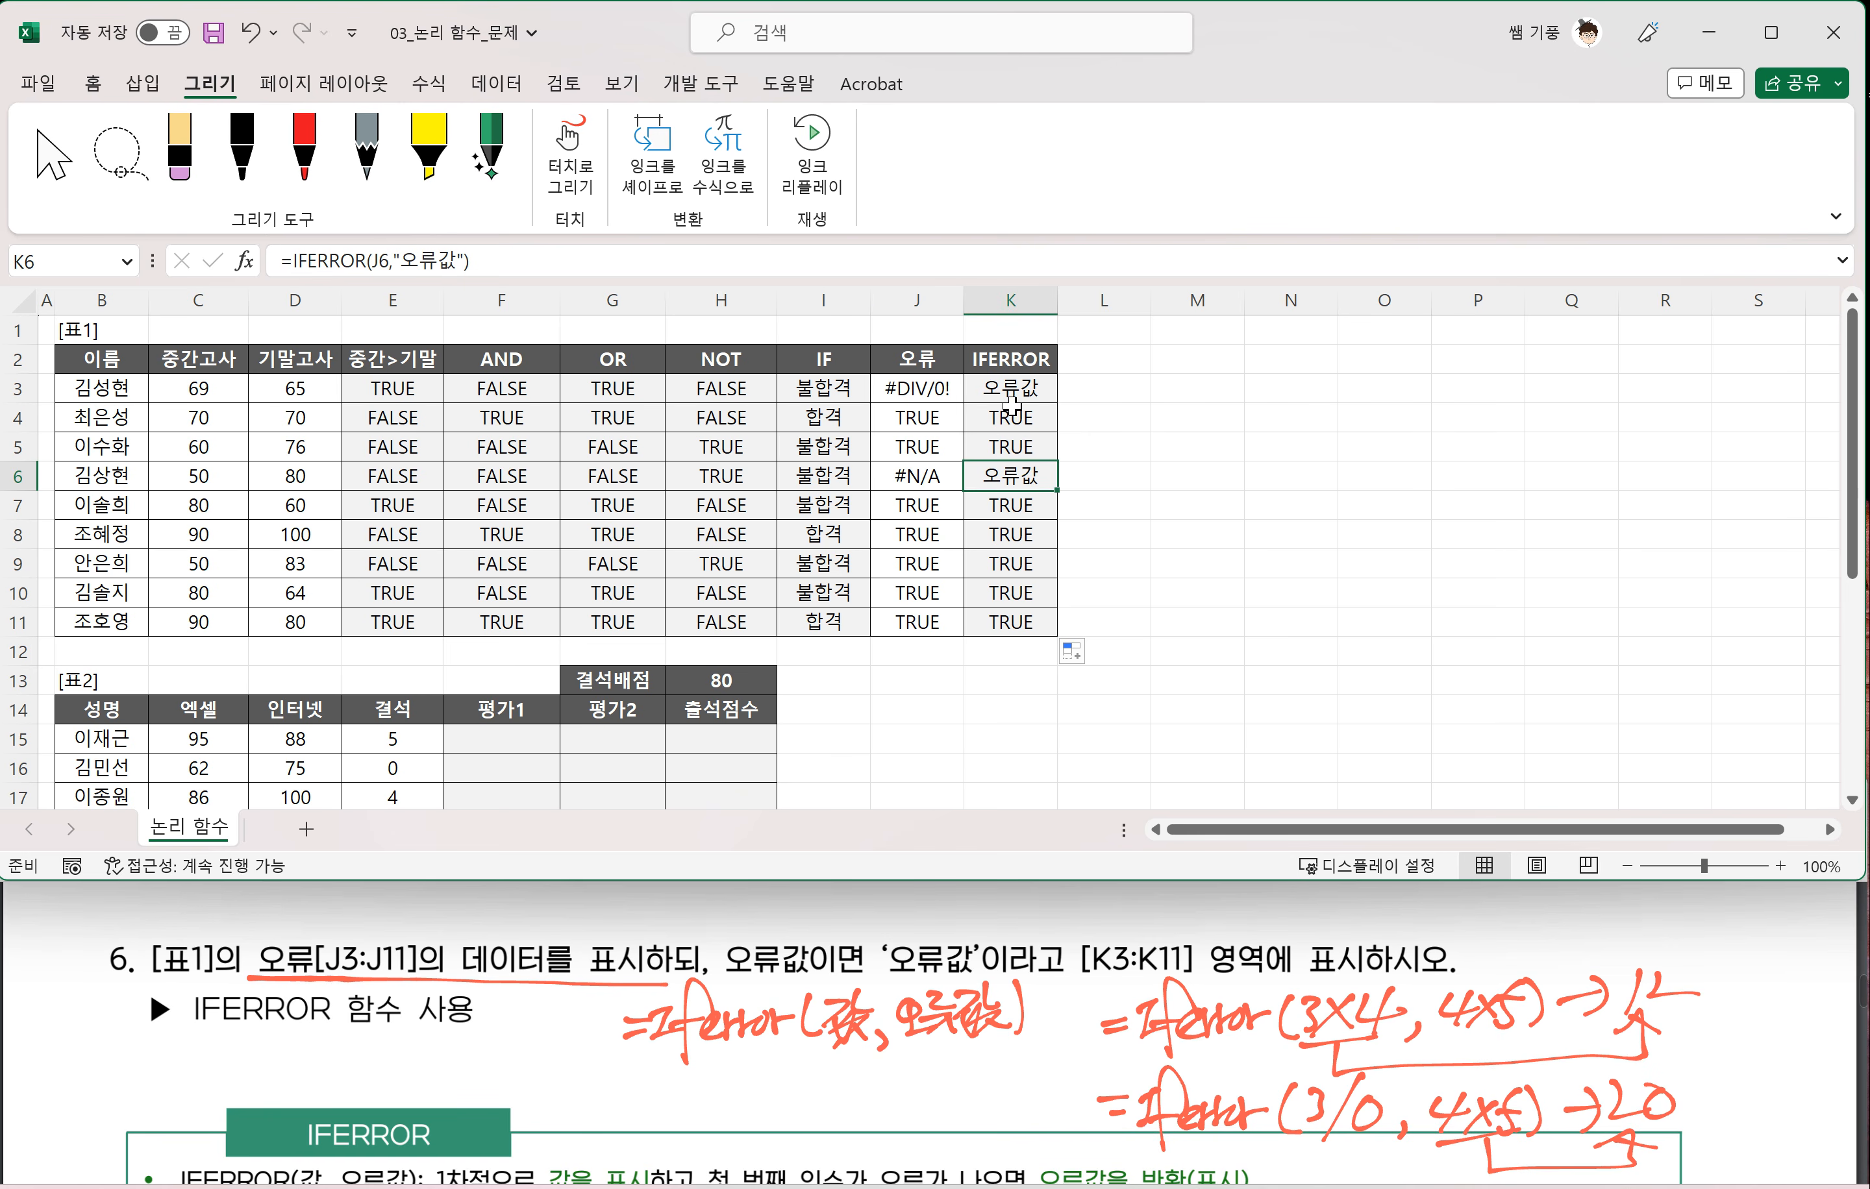
{"action": "double_click", "coordinate": [1009, 390]}
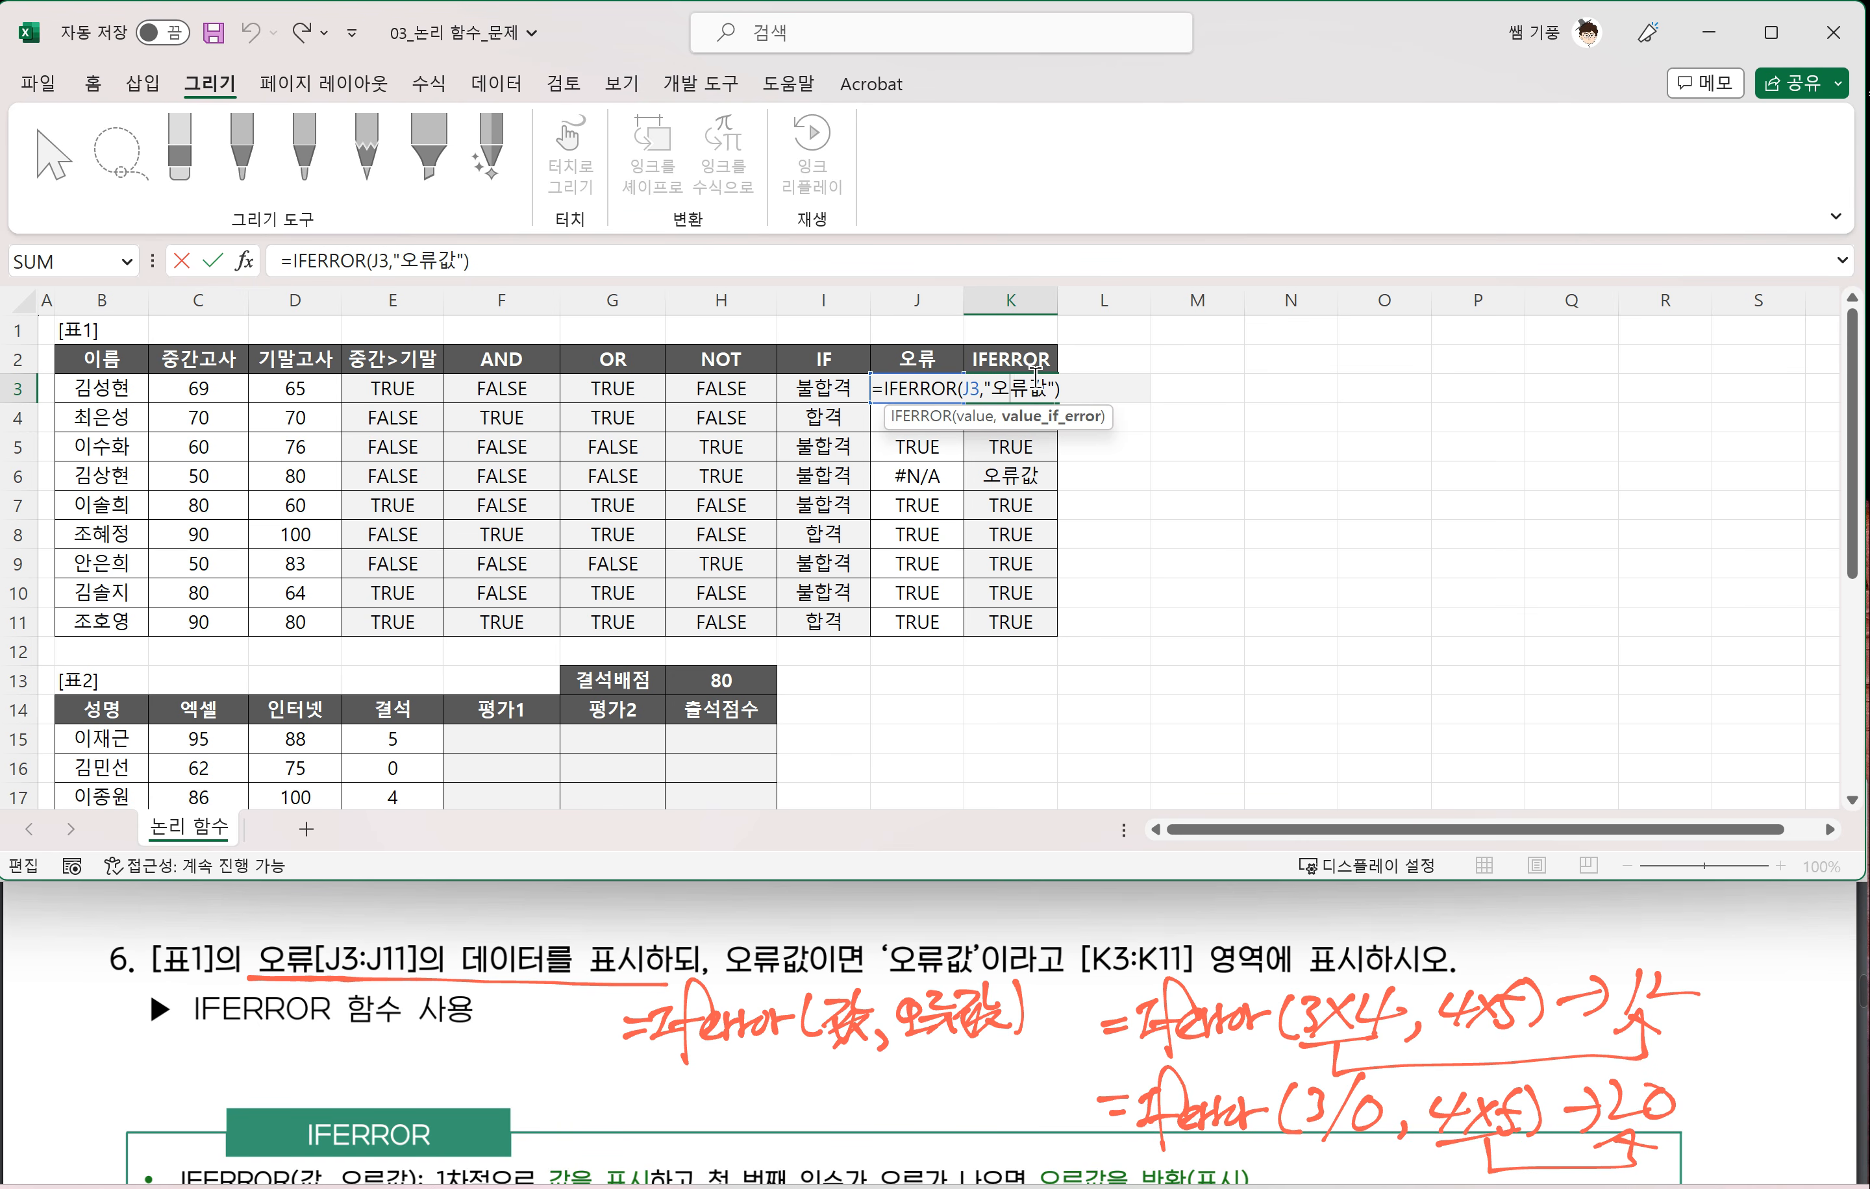
- Close the K3 formula, go to question 7 in the PDF and underline 엑셀[C15:C21] and 인터넷[D15:D21]
{"action": "key", "text": "Return"}
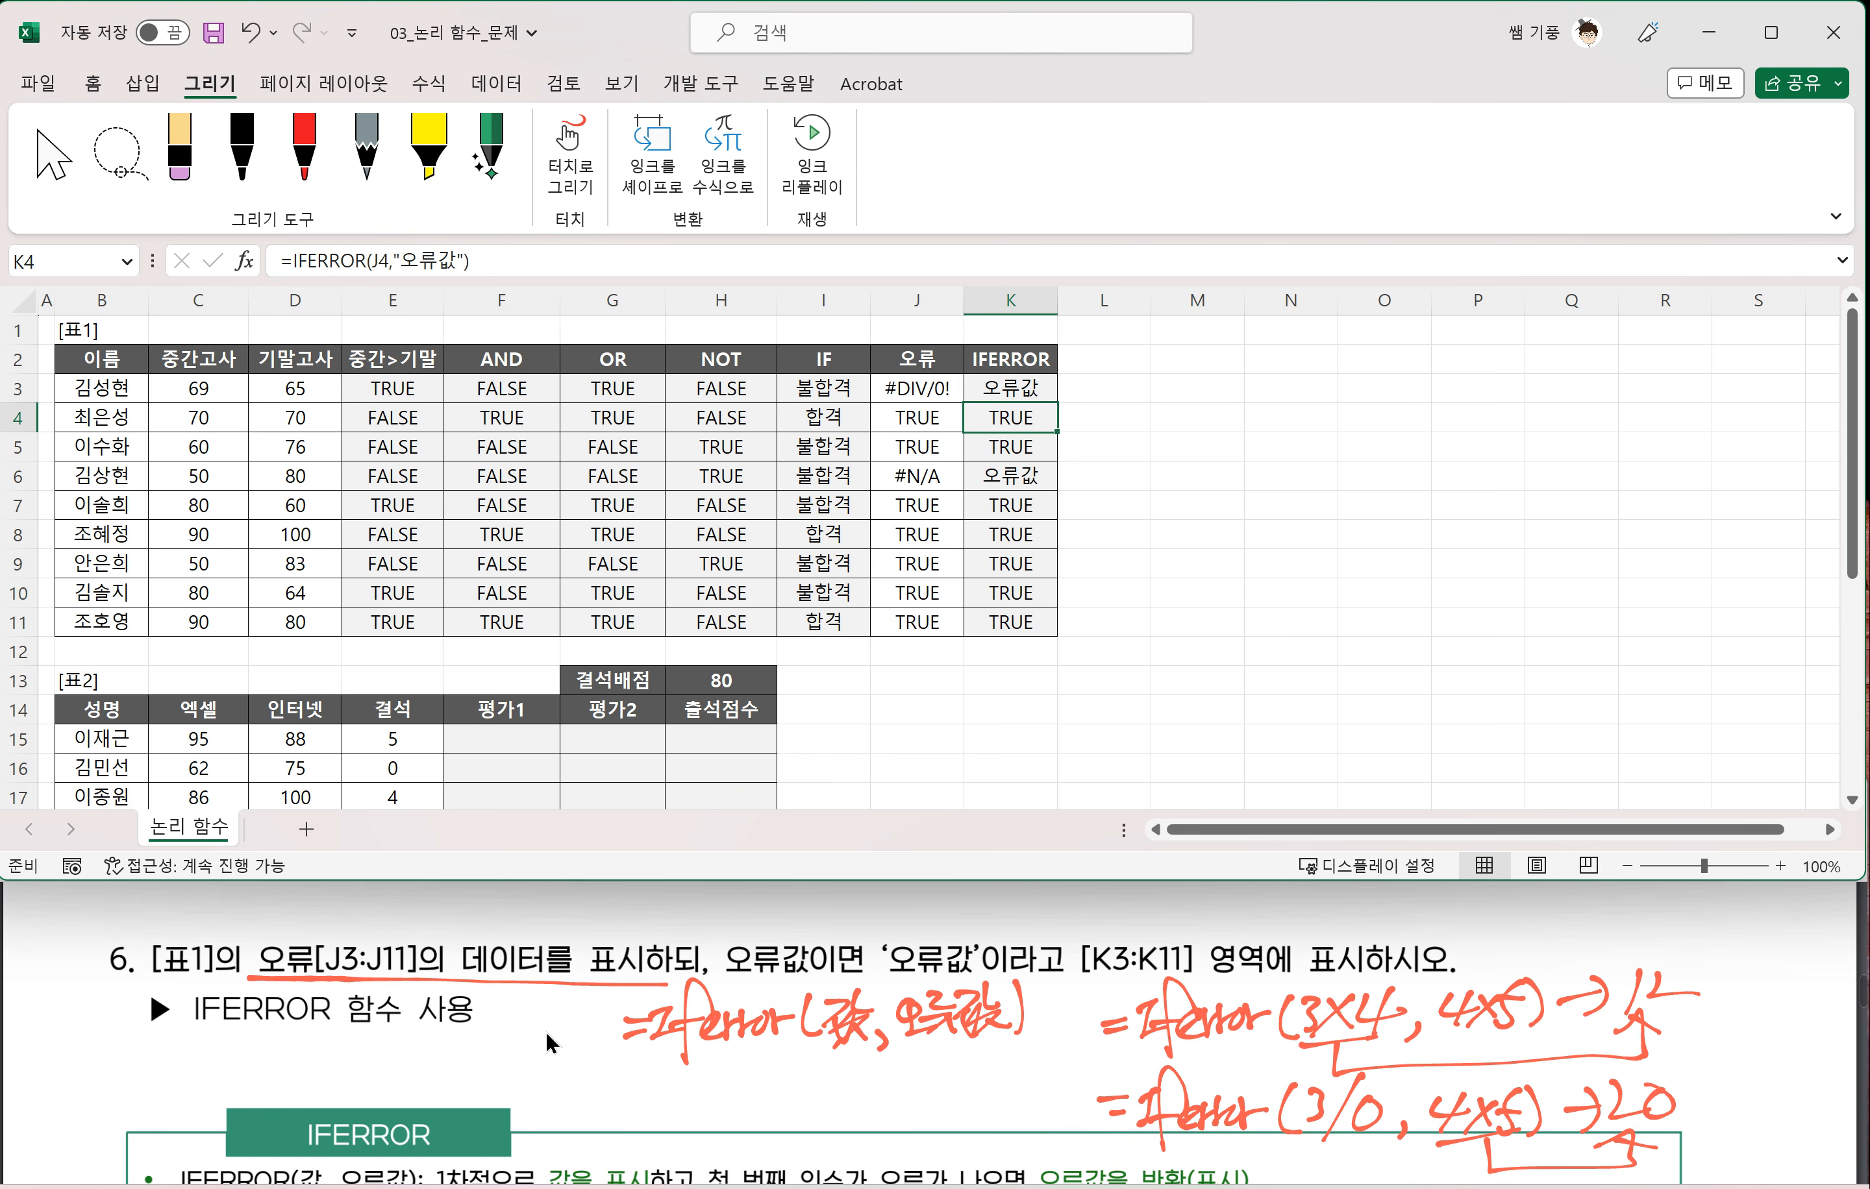
{"action": "scroll", "coordinate": [542, 1045], "scroll_direction": "down", "scroll_amount": 10}
{"action": "scroll", "coordinate": [532, 1042], "scroll_direction": "down", "scroll_amount": 3}
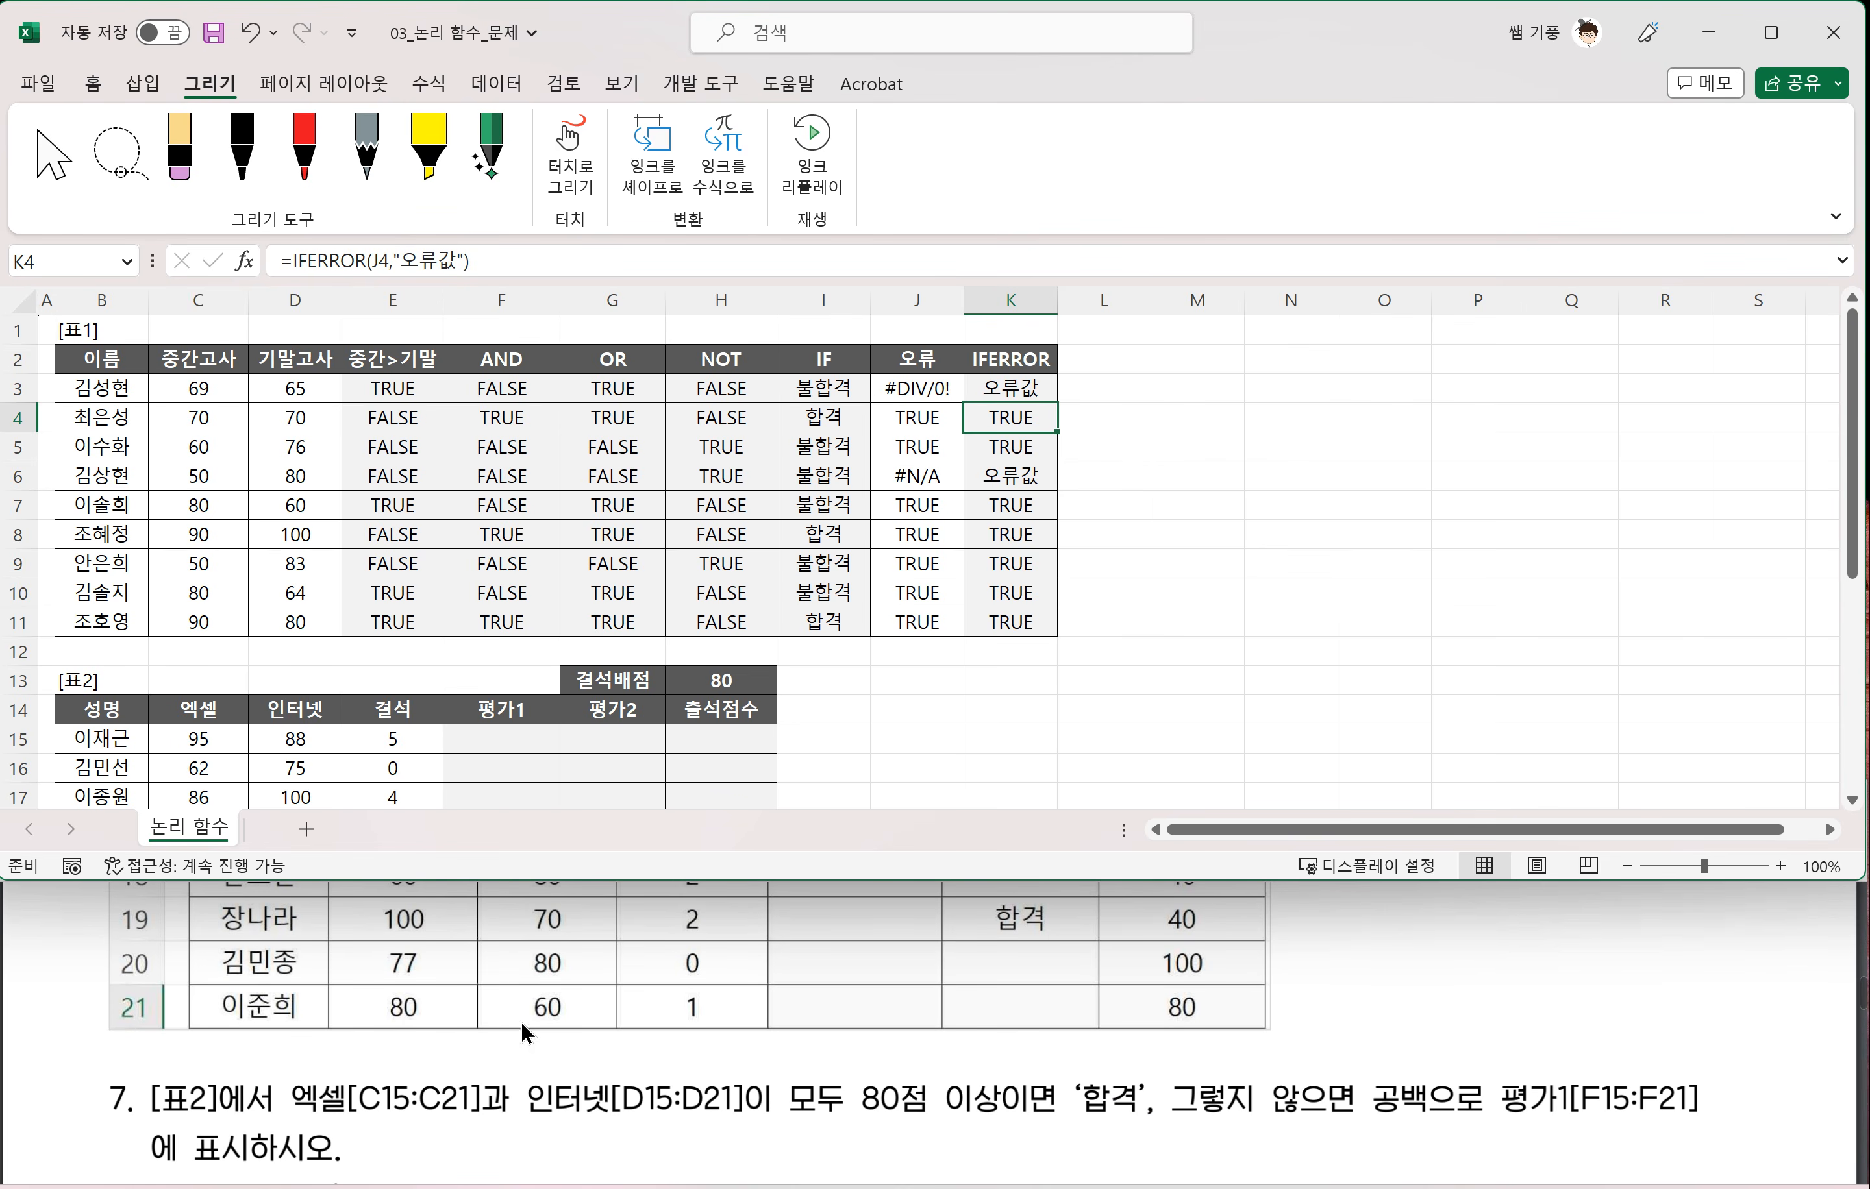
{"action": "left_click", "coordinate": [271, 711]}
{"action": "scroll", "coordinate": [276, 714], "scroll_direction": "down", "scroll_amount": 2}
{"action": "scroll", "coordinate": [275, 714], "scroll_direction": "down", "scroll_amount": 3}
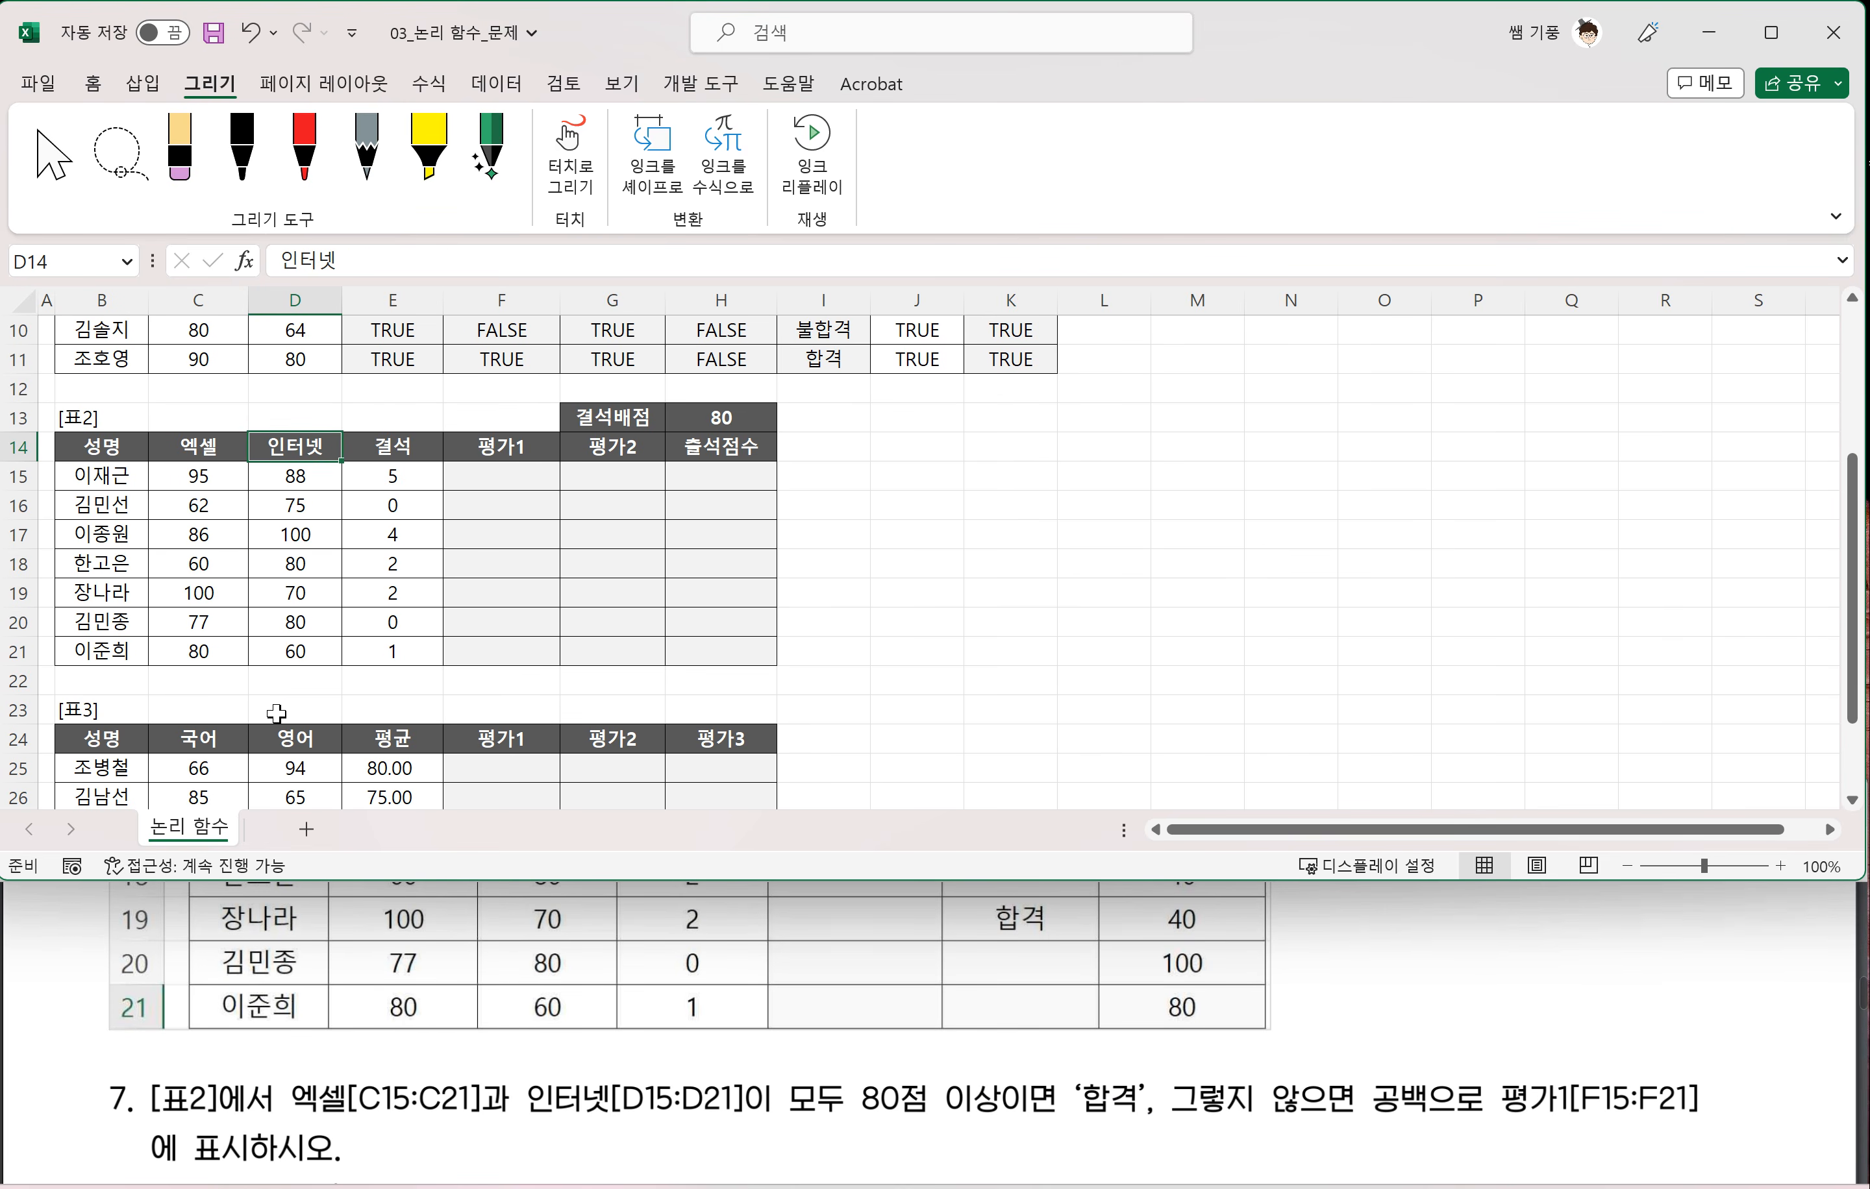
{"action": "scroll", "coordinate": [300, 943], "scroll_direction": "down", "scroll_amount": 2}
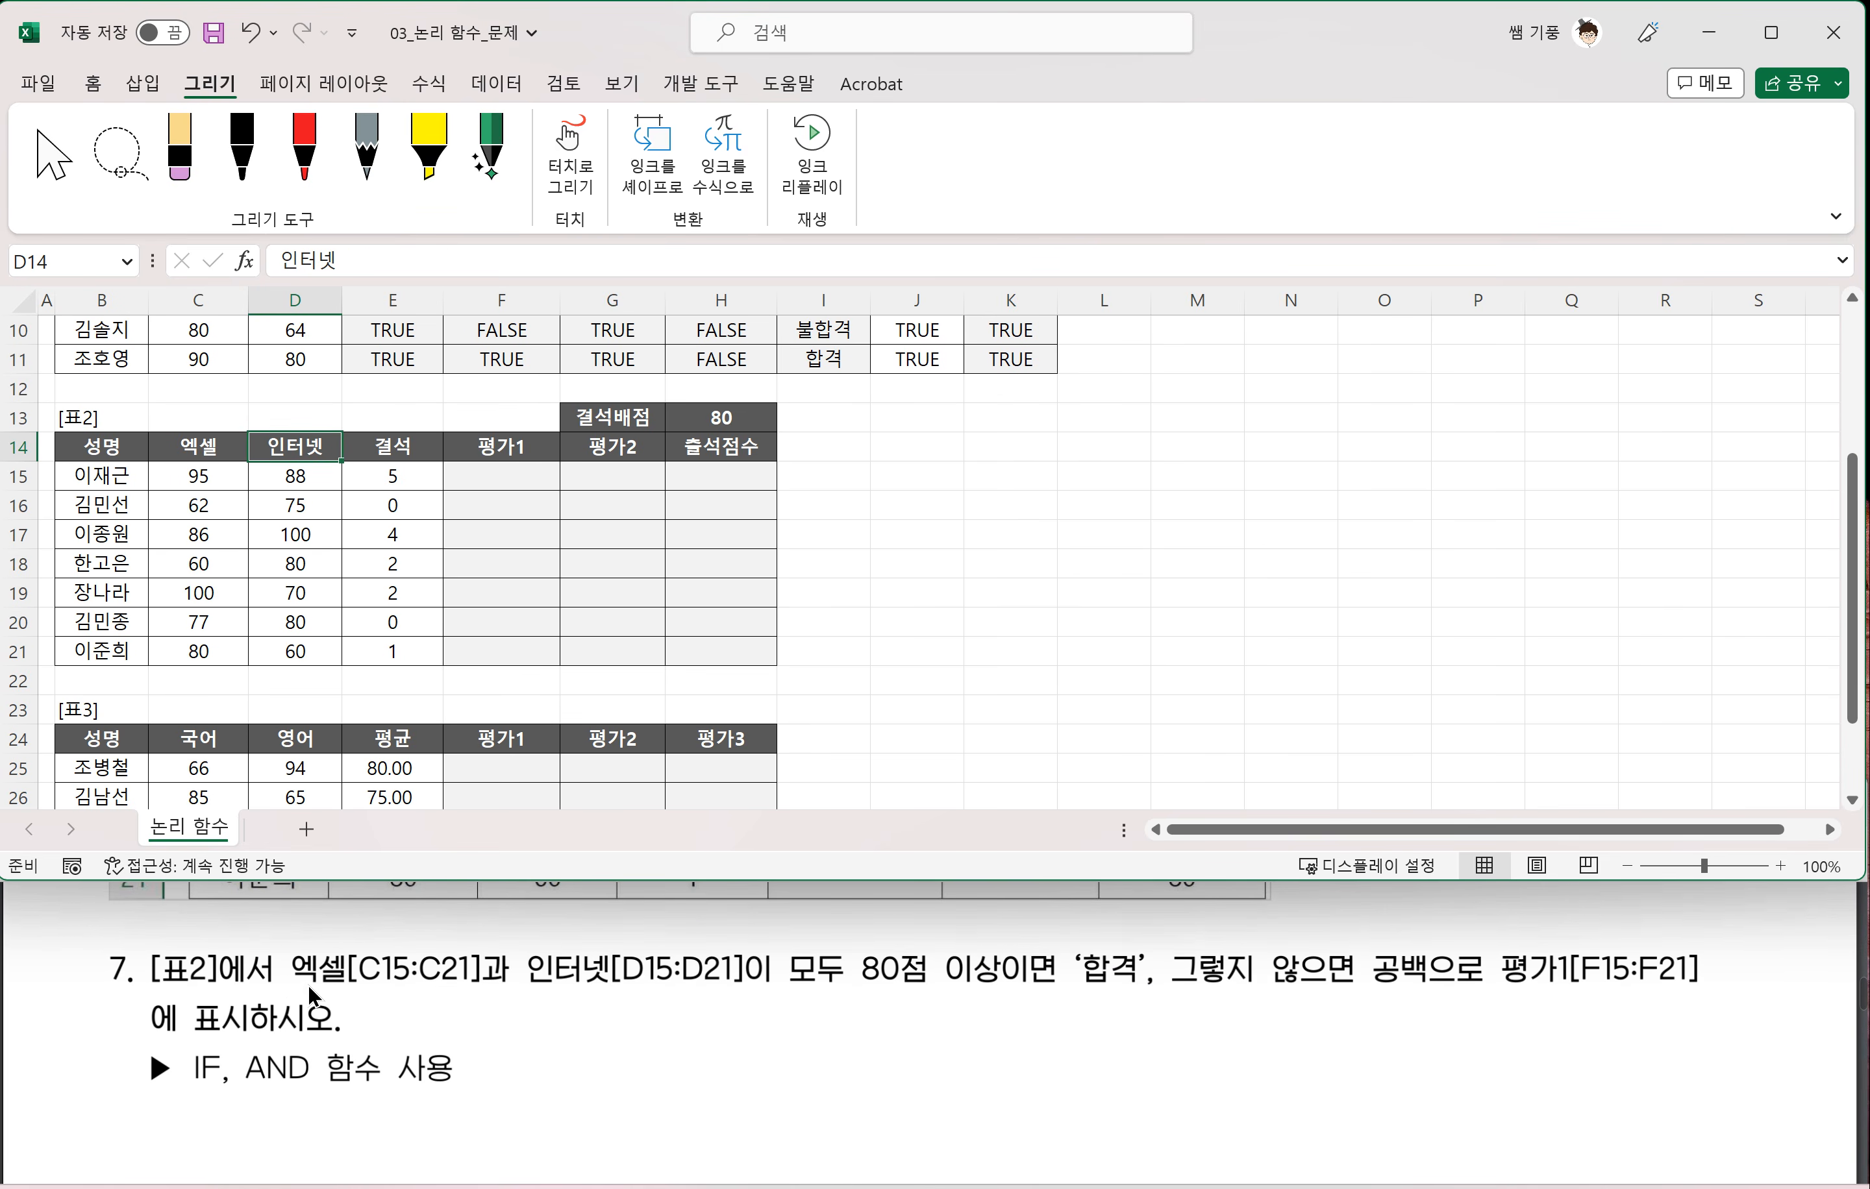
{"action": "left_click_drag", "start_coordinate": [277, 987], "coordinate": [463, 978]}
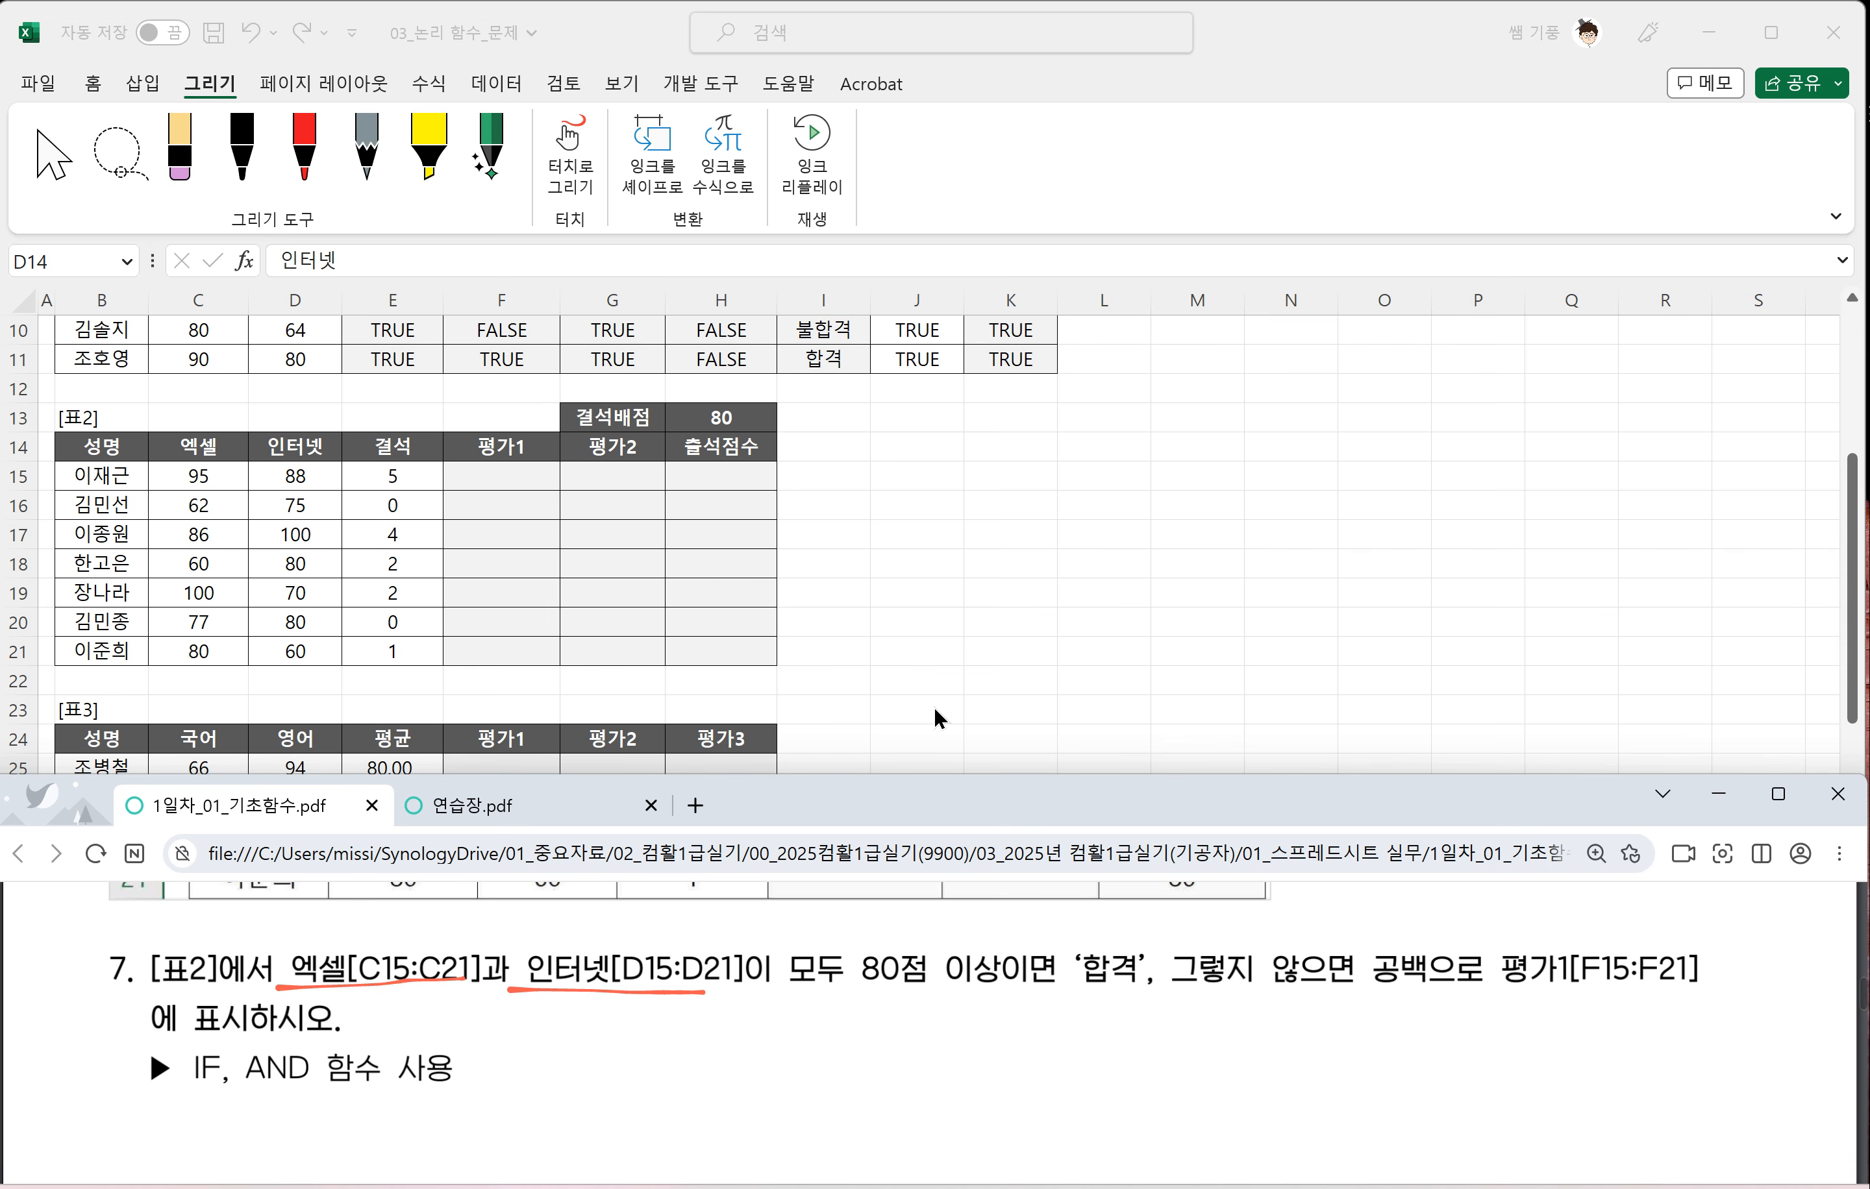
- Handwrite the AND syntax =And(조건1, 조건2 ....) in the blank space below question 7
{"action": "mouse_move", "coordinate": [816, 1048]}
{"action": "left_mouse_down"}
{"action": "mouse_move", "coordinate": [840, 1040]}
{"action": "mouse_move", "coordinate": [836, 1055]}
{"action": "left_mouse_up"}
{"action": "mouse_move", "coordinate": [874, 1029]}
{"action": "left_mouse_down"}
{"action": "mouse_move", "coordinate": [844, 1070]}
{"action": "mouse_move", "coordinate": [880, 1074]}
{"action": "left_mouse_up"}
{"action": "left_click_drag", "start_coordinate": [851, 1058], "coordinate": [928, 1069]}
{"action": "mouse_move", "coordinate": [932, 1052]}
{"action": "left_mouse_down"}
{"action": "mouse_move", "coordinate": [935, 1075]}
{"action": "mouse_move", "coordinate": [966, 1073]}
{"action": "left_mouse_up"}
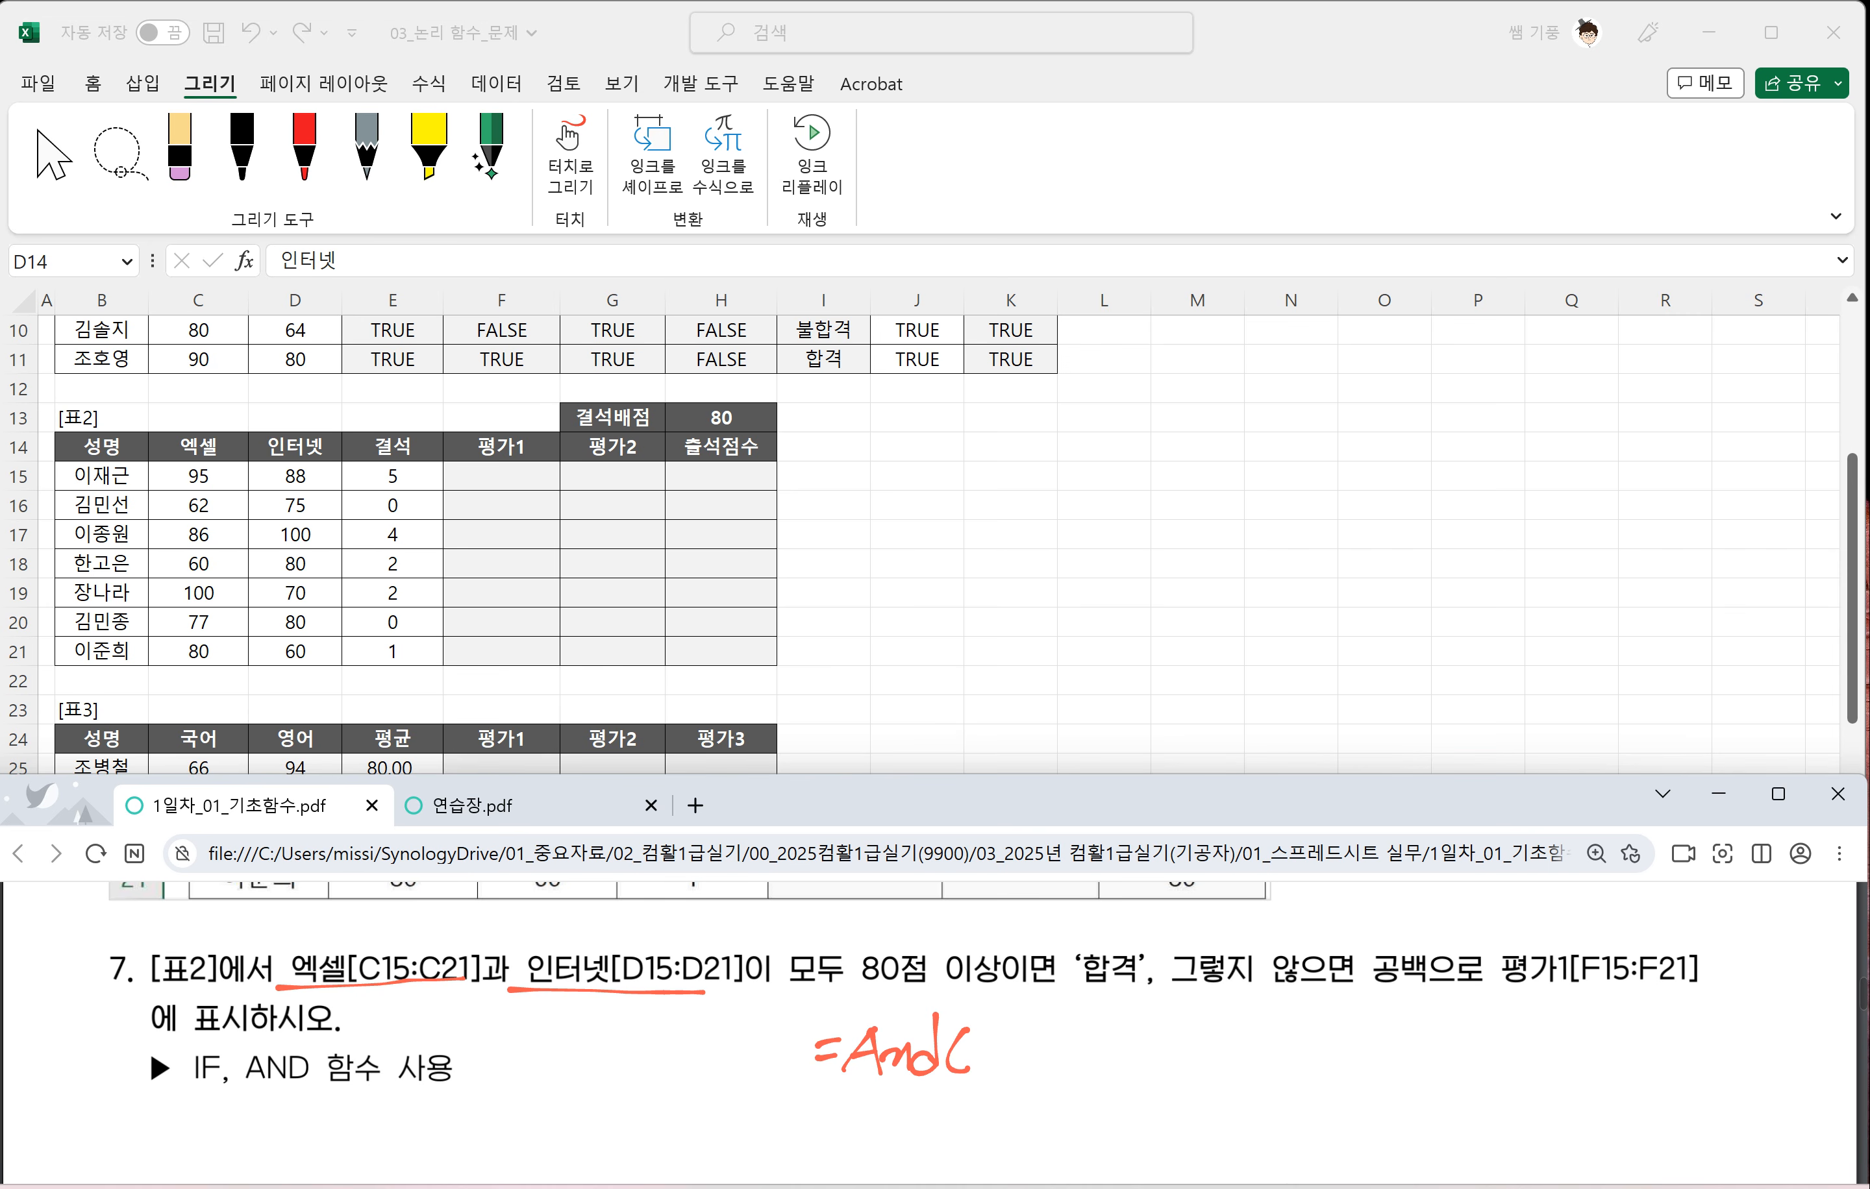
{"action": "left_click_drag", "start_coordinate": [978, 1029], "coordinate": [982, 1052]}
{"action": "left_click_drag", "start_coordinate": [982, 1045], "coordinate": [998, 1065]}
{"action": "left_click_drag", "start_coordinate": [980, 1073], "coordinate": [1033, 1038]}
{"action": "mouse_move", "coordinate": [1006, 1052]}
{"action": "left_mouse_down"}
{"action": "mouse_move", "coordinate": [1039, 1044]}
{"action": "mouse_move", "coordinate": [1038, 1060]}
{"action": "left_mouse_up"}
{"action": "mouse_move", "coordinate": [1015, 1051]}
{"action": "left_mouse_down"}
{"action": "mouse_move", "coordinate": [1076, 1077]}
{"action": "mouse_move", "coordinate": [1128, 1047]}
{"action": "left_mouse_up"}
{"action": "mouse_move", "coordinate": [1115, 1044]}
{"action": "left_mouse_down"}
{"action": "mouse_move", "coordinate": [1106, 1068]}
{"action": "mouse_move", "coordinate": [1127, 1062]}
{"action": "left_mouse_up"}
{"action": "mouse_move", "coordinate": [1121, 1031]}
{"action": "left_mouse_down"}
{"action": "mouse_move", "coordinate": [1133, 1063]}
{"action": "mouse_move", "coordinate": [1155, 1038]}
{"action": "left_mouse_up"}
{"action": "left_click_drag", "start_coordinate": [1153, 1026], "coordinate": [1160, 1067]}
{"action": "mouse_move", "coordinate": [1162, 1036]}
{"action": "left_mouse_down"}
{"action": "mouse_move", "coordinate": [1185, 1063]}
{"action": "mouse_move", "coordinate": [1268, 1063]}
{"action": "left_mouse_up"}
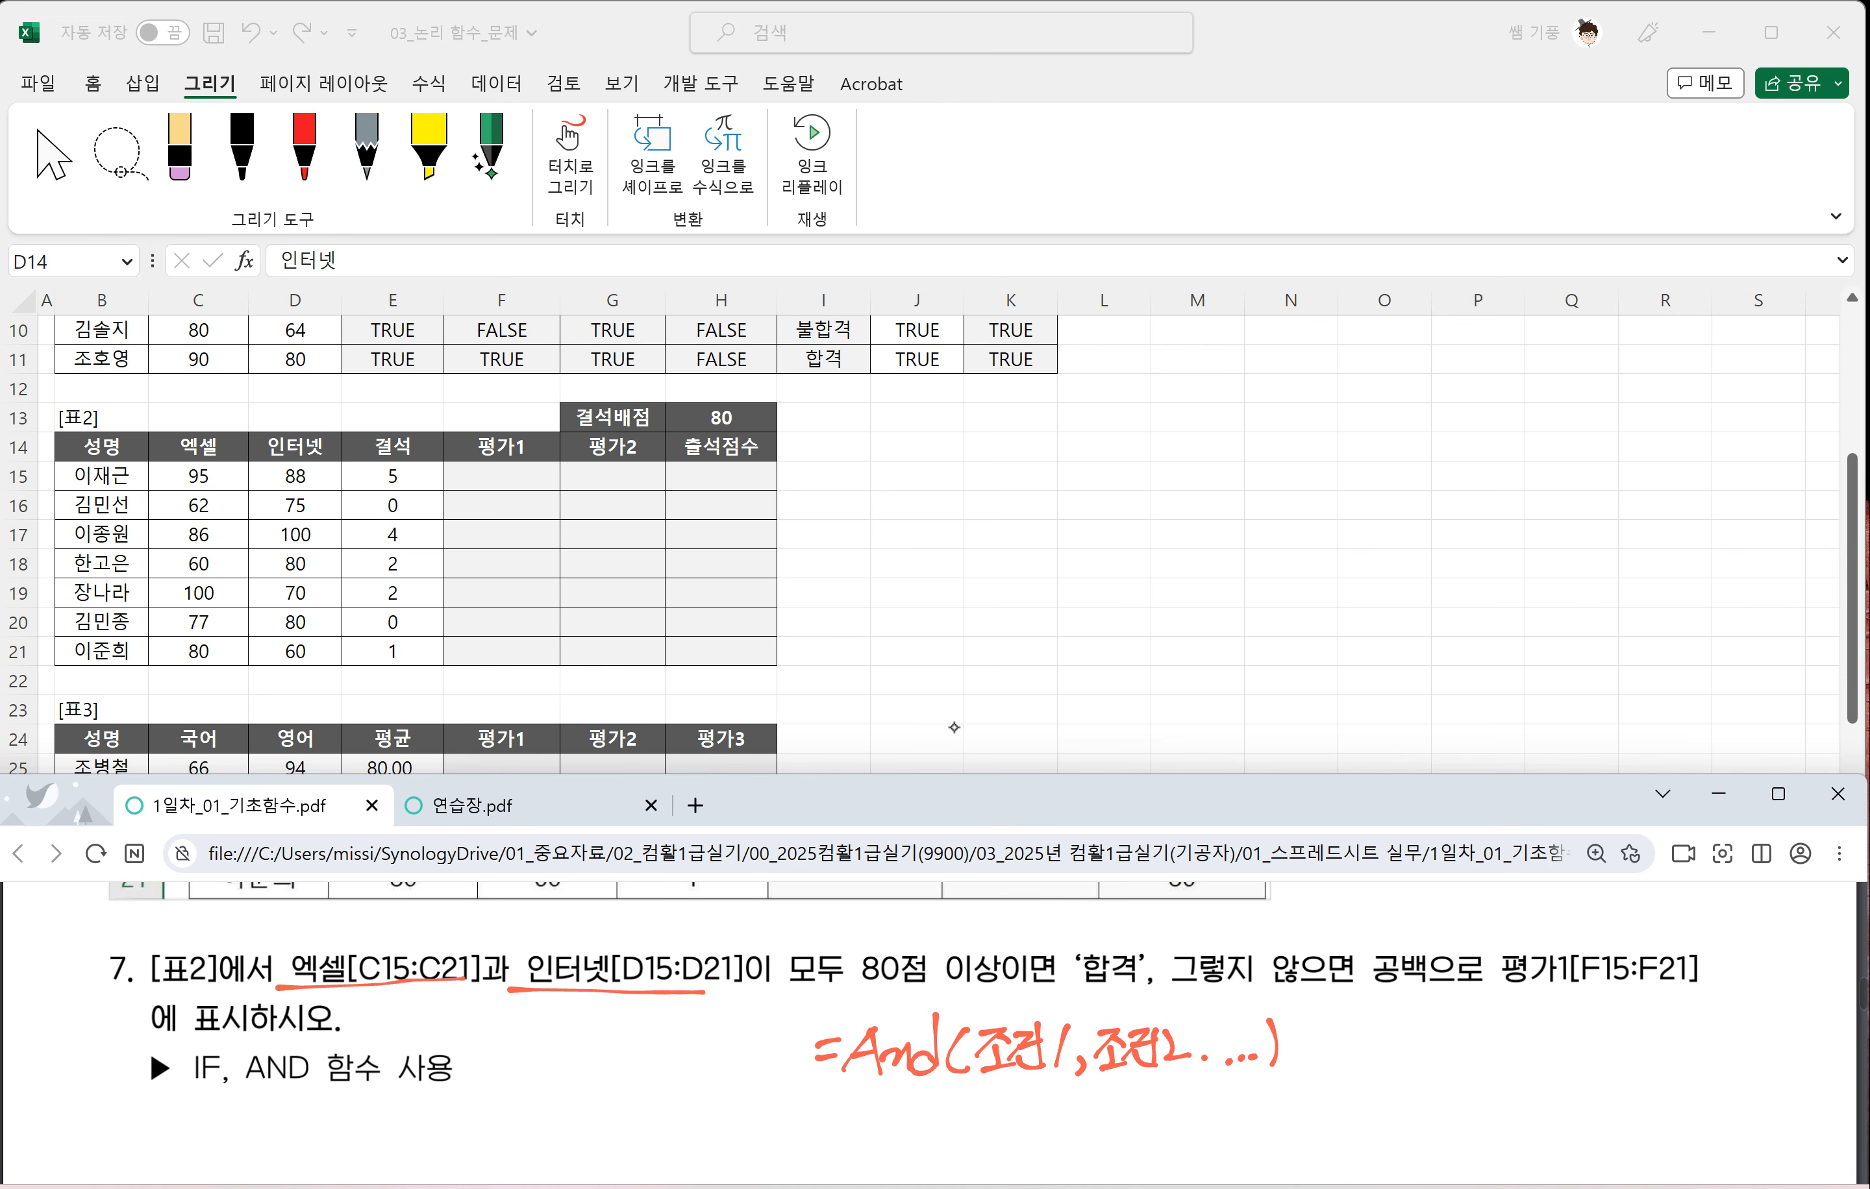
- Underline 조건1 and 조건2, write 참 beneath them and add ⇒ 참(True) after the And formula
{"action": "left_click_drag", "start_coordinate": [973, 1085], "coordinate": [1167, 1073]}
{"action": "left_click_drag", "start_coordinate": [1044, 1091], "coordinate": [1057, 1100]}
{"action": "mouse_move", "coordinate": [1033, 1103]}
{"action": "left_mouse_down"}
{"action": "mouse_move", "coordinate": [1024, 1135]}
{"action": "mouse_move", "coordinate": [1065, 1117]}
{"action": "left_mouse_up"}
{"action": "left_click_drag", "start_coordinate": [1078, 1091], "coordinate": [1066, 1138]}
{"action": "left_click_drag", "start_coordinate": [1059, 1127], "coordinate": [1080, 1144]}
{"action": "mouse_move", "coordinate": [1298, 1050]}
{"action": "left_mouse_down"}
{"action": "mouse_move", "coordinate": [1407, 1043]}
{"action": "mouse_move", "coordinate": [1397, 1067]}
{"action": "mouse_move", "coordinate": [1485, 1011]}
{"action": "left_mouse_up"}
{"action": "mouse_move", "coordinate": [1463, 1018]}
{"action": "left_mouse_down"}
{"action": "mouse_move", "coordinate": [1463, 1059]}
{"action": "mouse_move", "coordinate": [1501, 1031]}
{"action": "mouse_move", "coordinate": [1532, 1056]}
{"action": "left_mouse_up"}
{"action": "left_click_drag", "start_coordinate": [1537, 1010], "coordinate": [1545, 1065]}
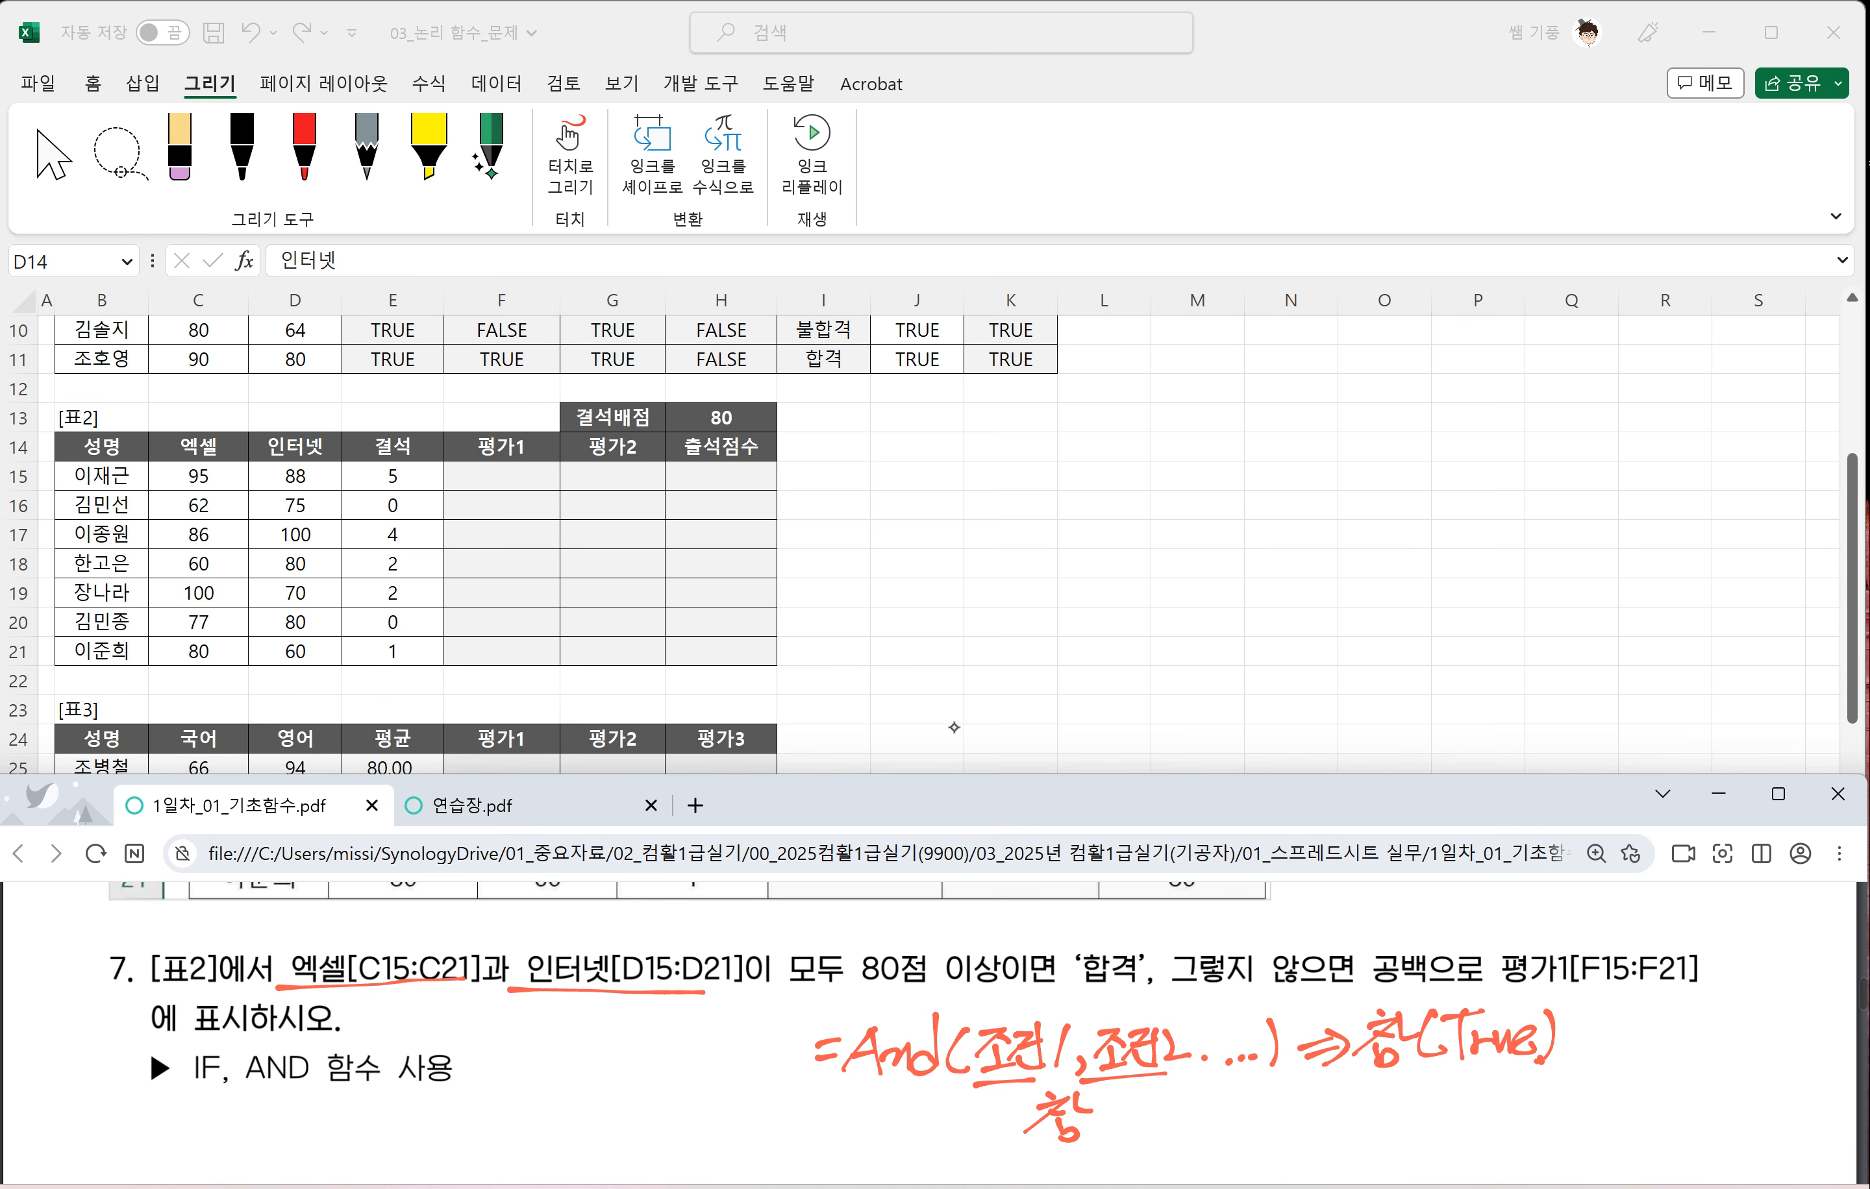
- Box 엑셀[C15:C21] in question 7 and handwrite 엑셀>=80 above it
{"action": "scroll", "coordinate": [935, 1029], "scroll_direction": "up", "scroll_amount": 1}
{"action": "mouse_move", "coordinate": [286, 1025]}
{"action": "left_mouse_down"}
{"action": "mouse_move", "coordinate": [282, 986]}
{"action": "mouse_move", "coordinate": [468, 1014]}
{"action": "mouse_move", "coordinate": [468, 1029]}
{"action": "left_mouse_up"}
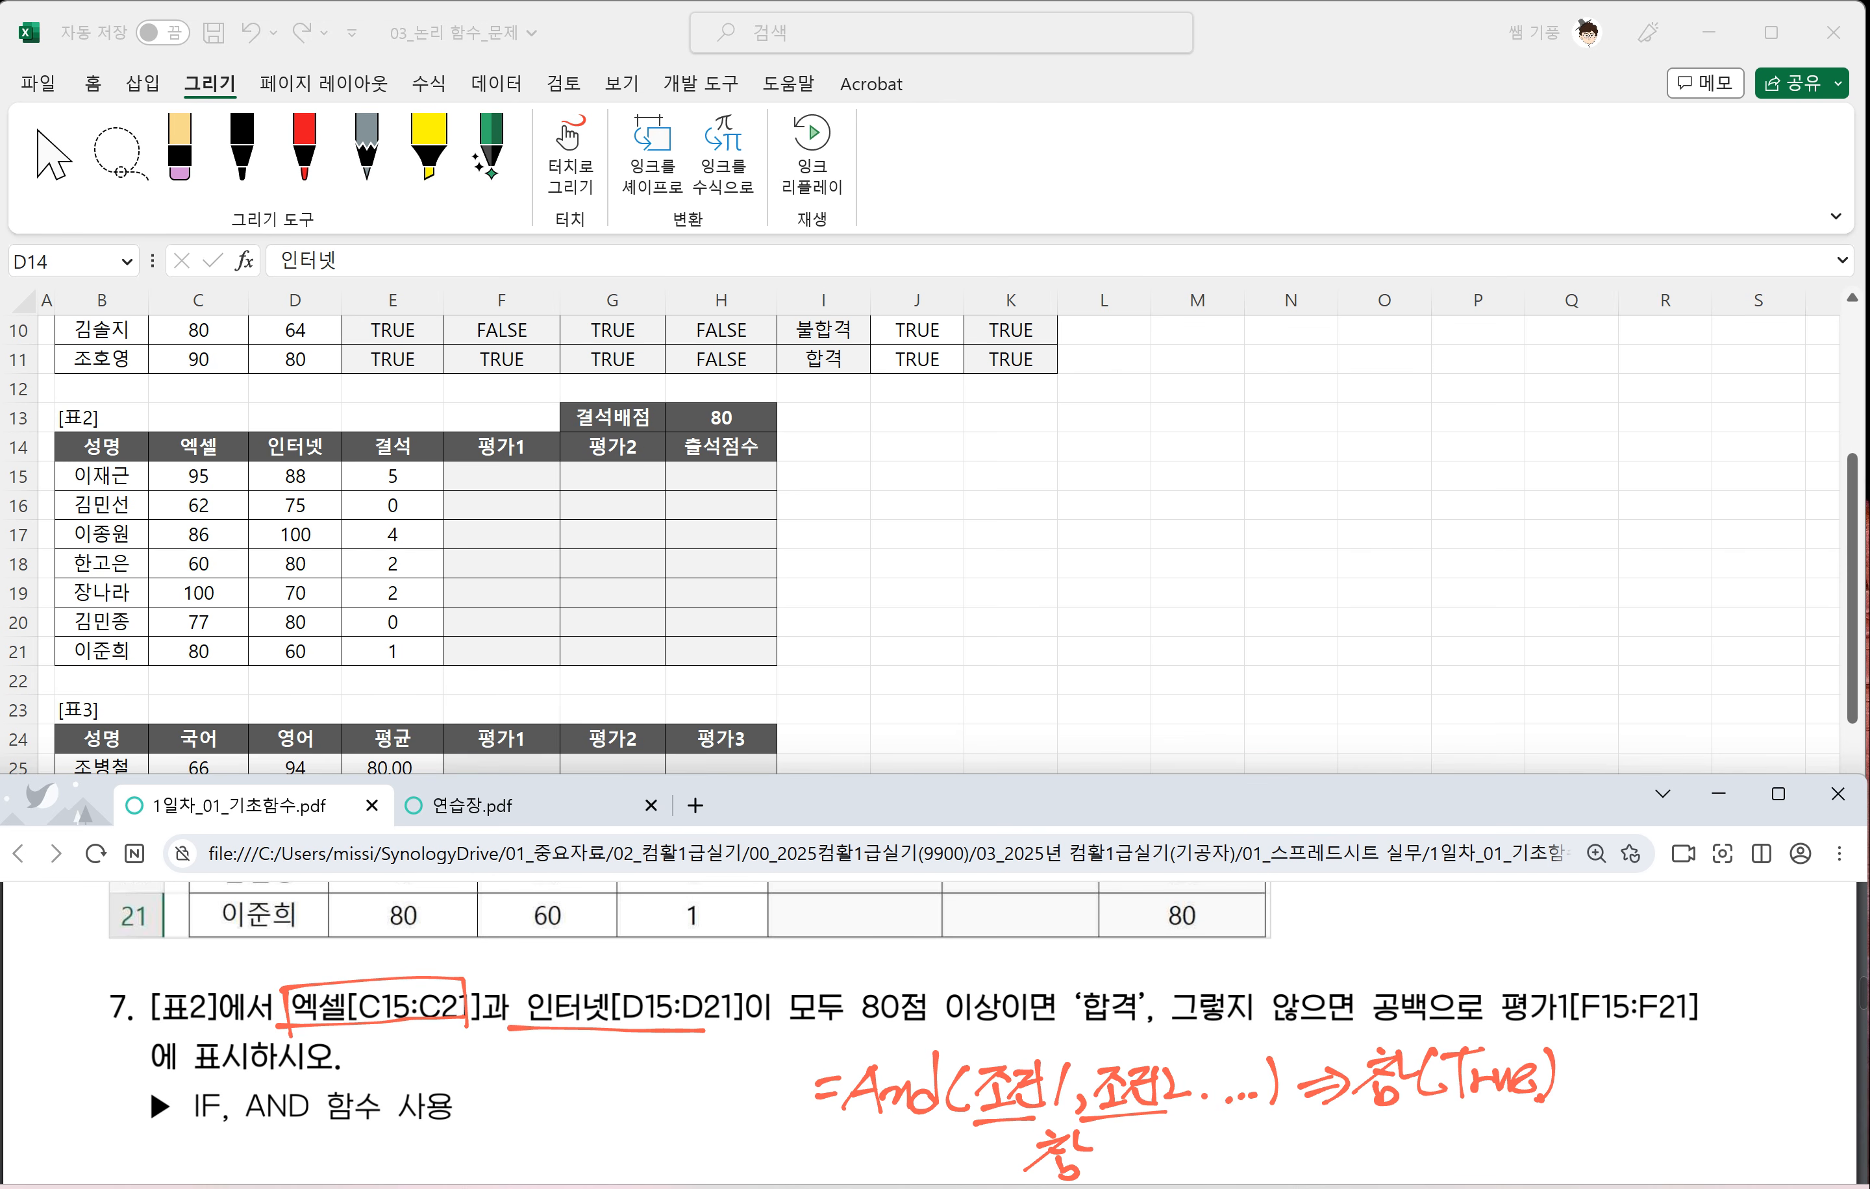
{"action": "left_click_drag", "start_coordinate": [300, 935], "coordinate": [295, 968]}
{"action": "mouse_move", "coordinate": [307, 946]}
{"action": "left_mouse_down"}
{"action": "mouse_move", "coordinate": [320, 935]}
{"action": "mouse_move", "coordinate": [324, 963]}
{"action": "left_mouse_up"}
{"action": "mouse_move", "coordinate": [294, 968]}
{"action": "left_mouse_down"}
{"action": "mouse_move", "coordinate": [325, 982]}
{"action": "mouse_move", "coordinate": [345, 934]}
{"action": "left_mouse_up"}
{"action": "left_click_drag", "start_coordinate": [336, 942], "coordinate": [355, 958]}
{"action": "mouse_move", "coordinate": [346, 927]}
{"action": "left_mouse_down"}
{"action": "mouse_move", "coordinate": [367, 984]}
{"action": "mouse_move", "coordinate": [430, 942]}
{"action": "left_mouse_up"}
{"action": "left_click_drag", "start_coordinate": [403, 966], "coordinate": [470, 965]}
{"action": "mouse_move", "coordinate": [486, 936]}
{"action": "left_mouse_down"}
{"action": "mouse_move", "coordinate": [476, 955]}
{"action": "mouse_move", "coordinate": [492, 938]}
{"action": "left_mouse_up"}
- Add 인터넷>=80 to the handwritten note and enclose both conditions in and( )
{"action": "mouse_move", "coordinate": [522, 962]}
{"action": "left_mouse_down"}
{"action": "mouse_move", "coordinate": [512, 978]}
{"action": "mouse_move", "coordinate": [550, 960]}
{"action": "left_mouse_up"}
{"action": "left_click_drag", "start_coordinate": [567, 932], "coordinate": [576, 978]}
{"action": "left_click_drag", "start_coordinate": [580, 935], "coordinate": [614, 972]}
{"action": "left_click_drag", "start_coordinate": [621, 943], "coordinate": [639, 966]}
{"action": "mouse_move", "coordinate": [652, 931]}
{"action": "left_mouse_down"}
{"action": "mouse_move", "coordinate": [660, 983]}
{"action": "mouse_move", "coordinate": [718, 942]}
{"action": "left_mouse_up"}
{"action": "left_click_drag", "start_coordinate": [699, 965], "coordinate": [748, 954]}
{"action": "left_click_drag", "start_coordinate": [782, 941], "coordinate": [779, 942]}
{"action": "left_click_drag", "start_coordinate": [270, 929], "coordinate": [259, 989]}
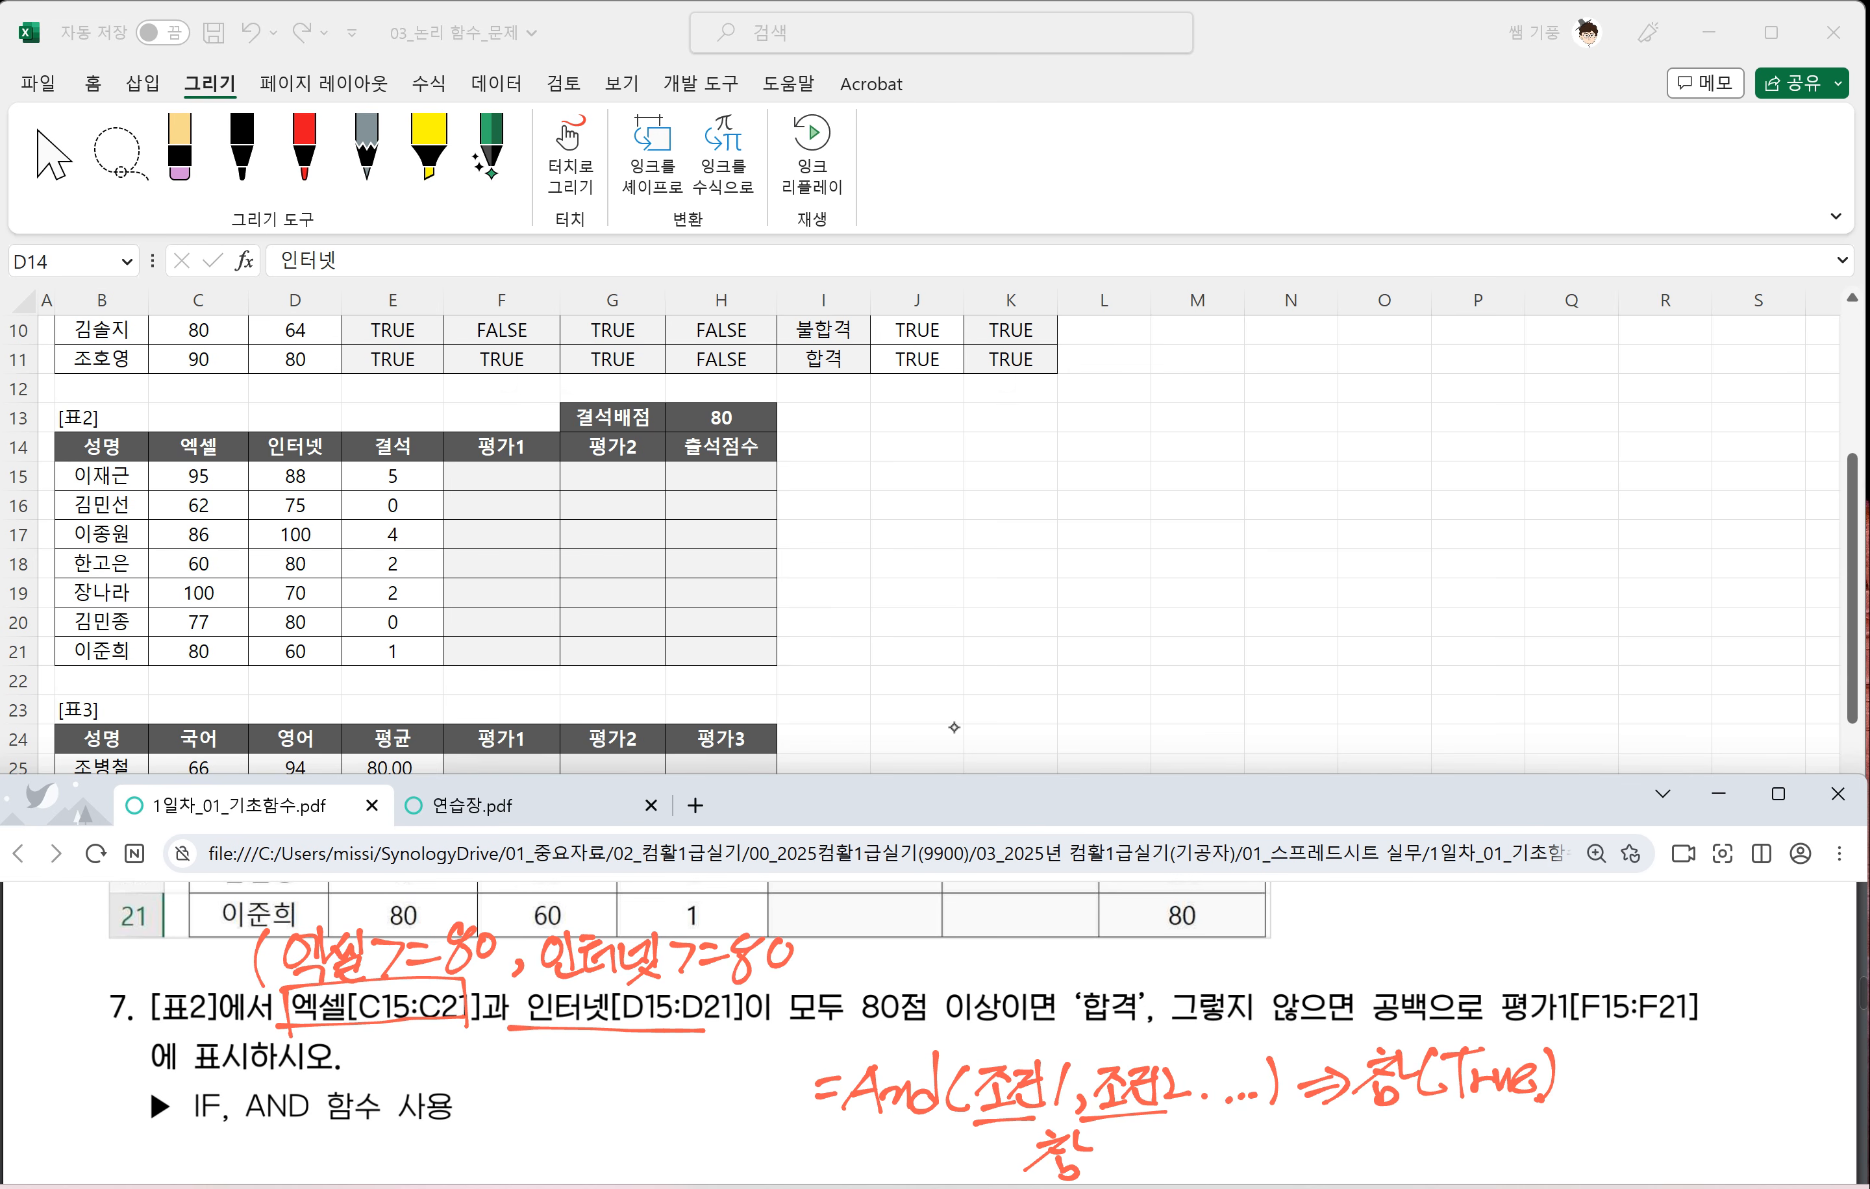
{"action": "left_click_drag", "start_coordinate": [803, 925], "coordinate": [805, 980]}
{"action": "mouse_move", "coordinate": [167, 951]}
{"action": "left_mouse_down"}
{"action": "mouse_move", "coordinate": [165, 980]}
{"action": "mouse_move", "coordinate": [240, 968]}
{"action": "left_mouse_up"}
{"action": "mouse_move", "coordinate": [241, 948]}
{"action": "left_mouse_down"}
{"action": "mouse_move", "coordinate": [248, 982]}
{"action": "mouse_move", "coordinate": [228, 985]}
{"action": "left_mouse_up"}
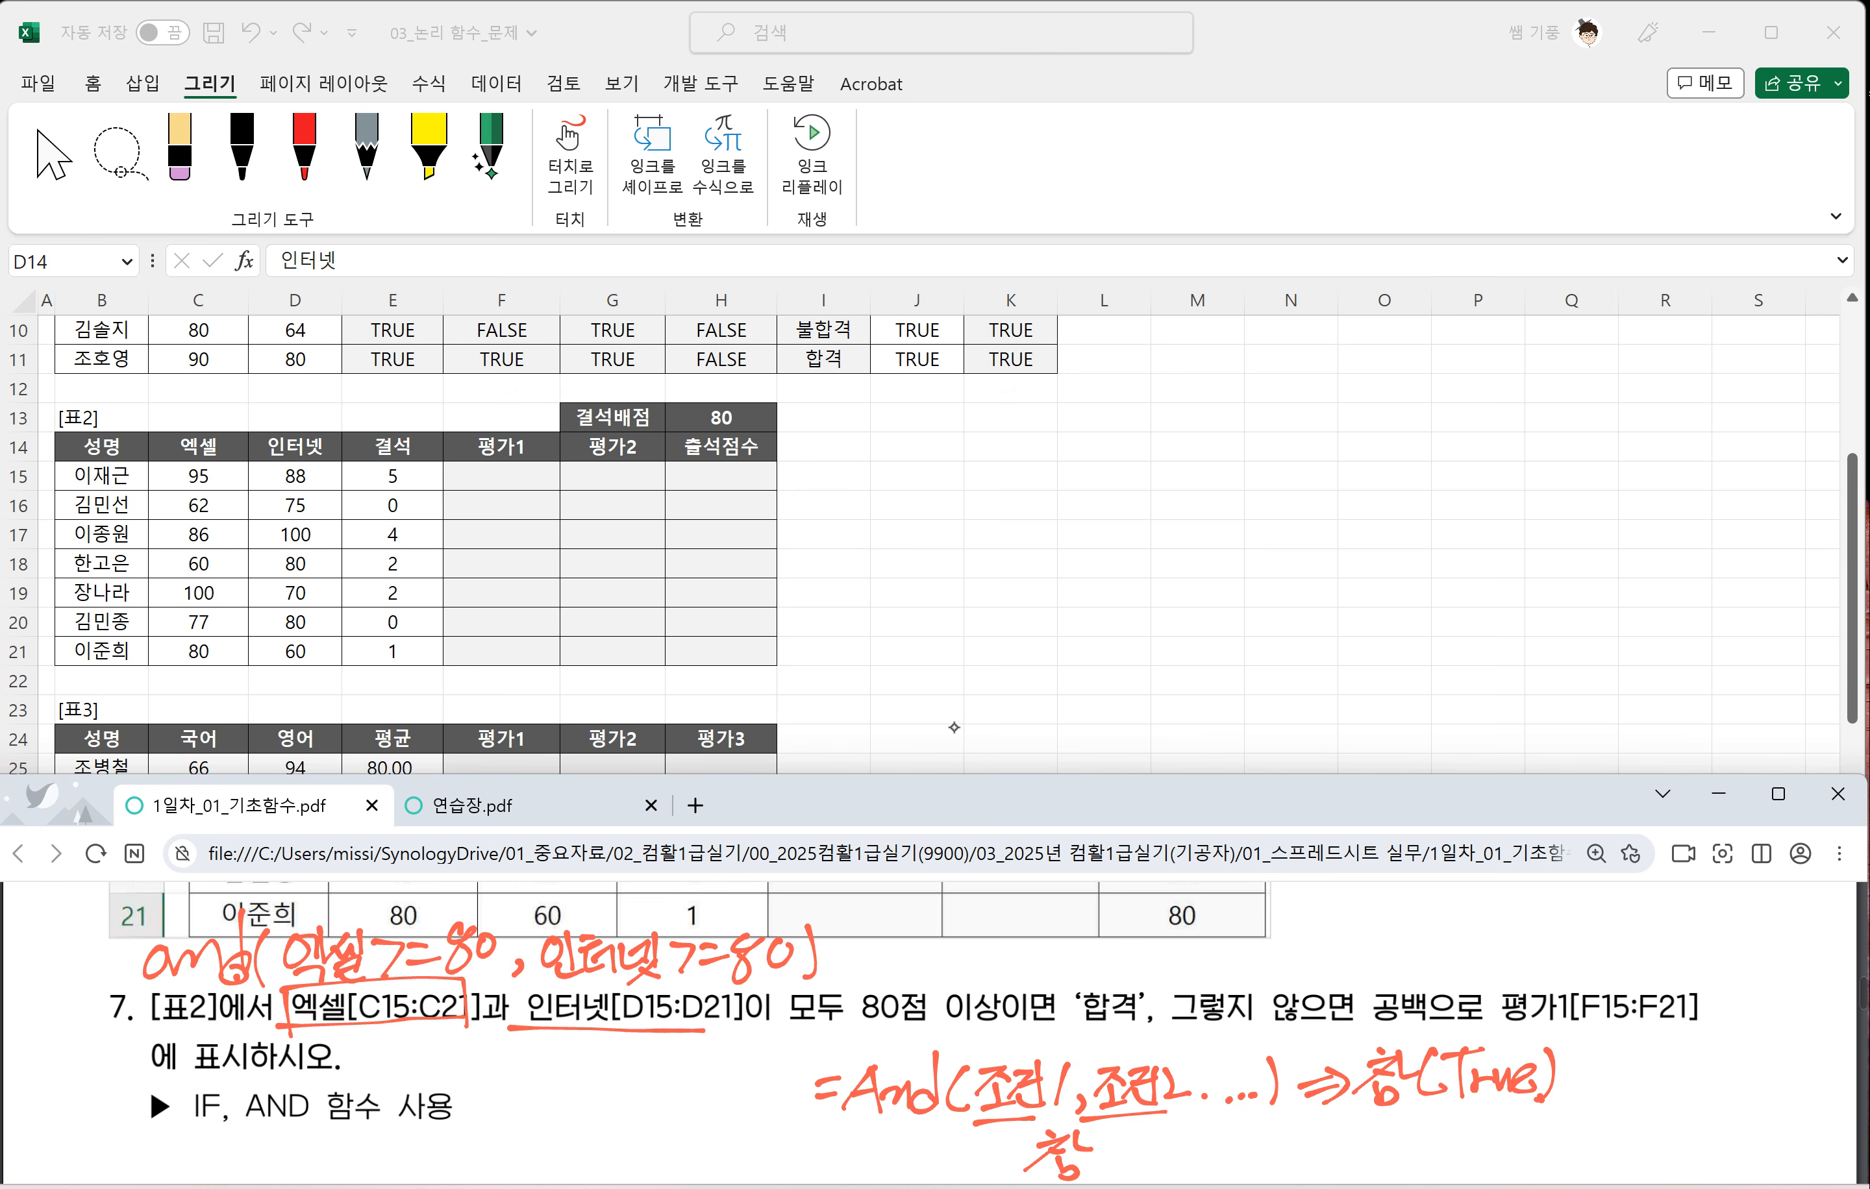
- Underline question 7 up to 80점 이상이면, label it 조건, and handwrite =If(조건,참,거짓) below the And formula
{"action": "left_click_drag", "start_coordinate": [293, 1031], "coordinate": [1059, 1021]}
{"action": "scroll", "coordinate": [904, 1021], "scroll_direction": "down", "scroll_amount": 1}
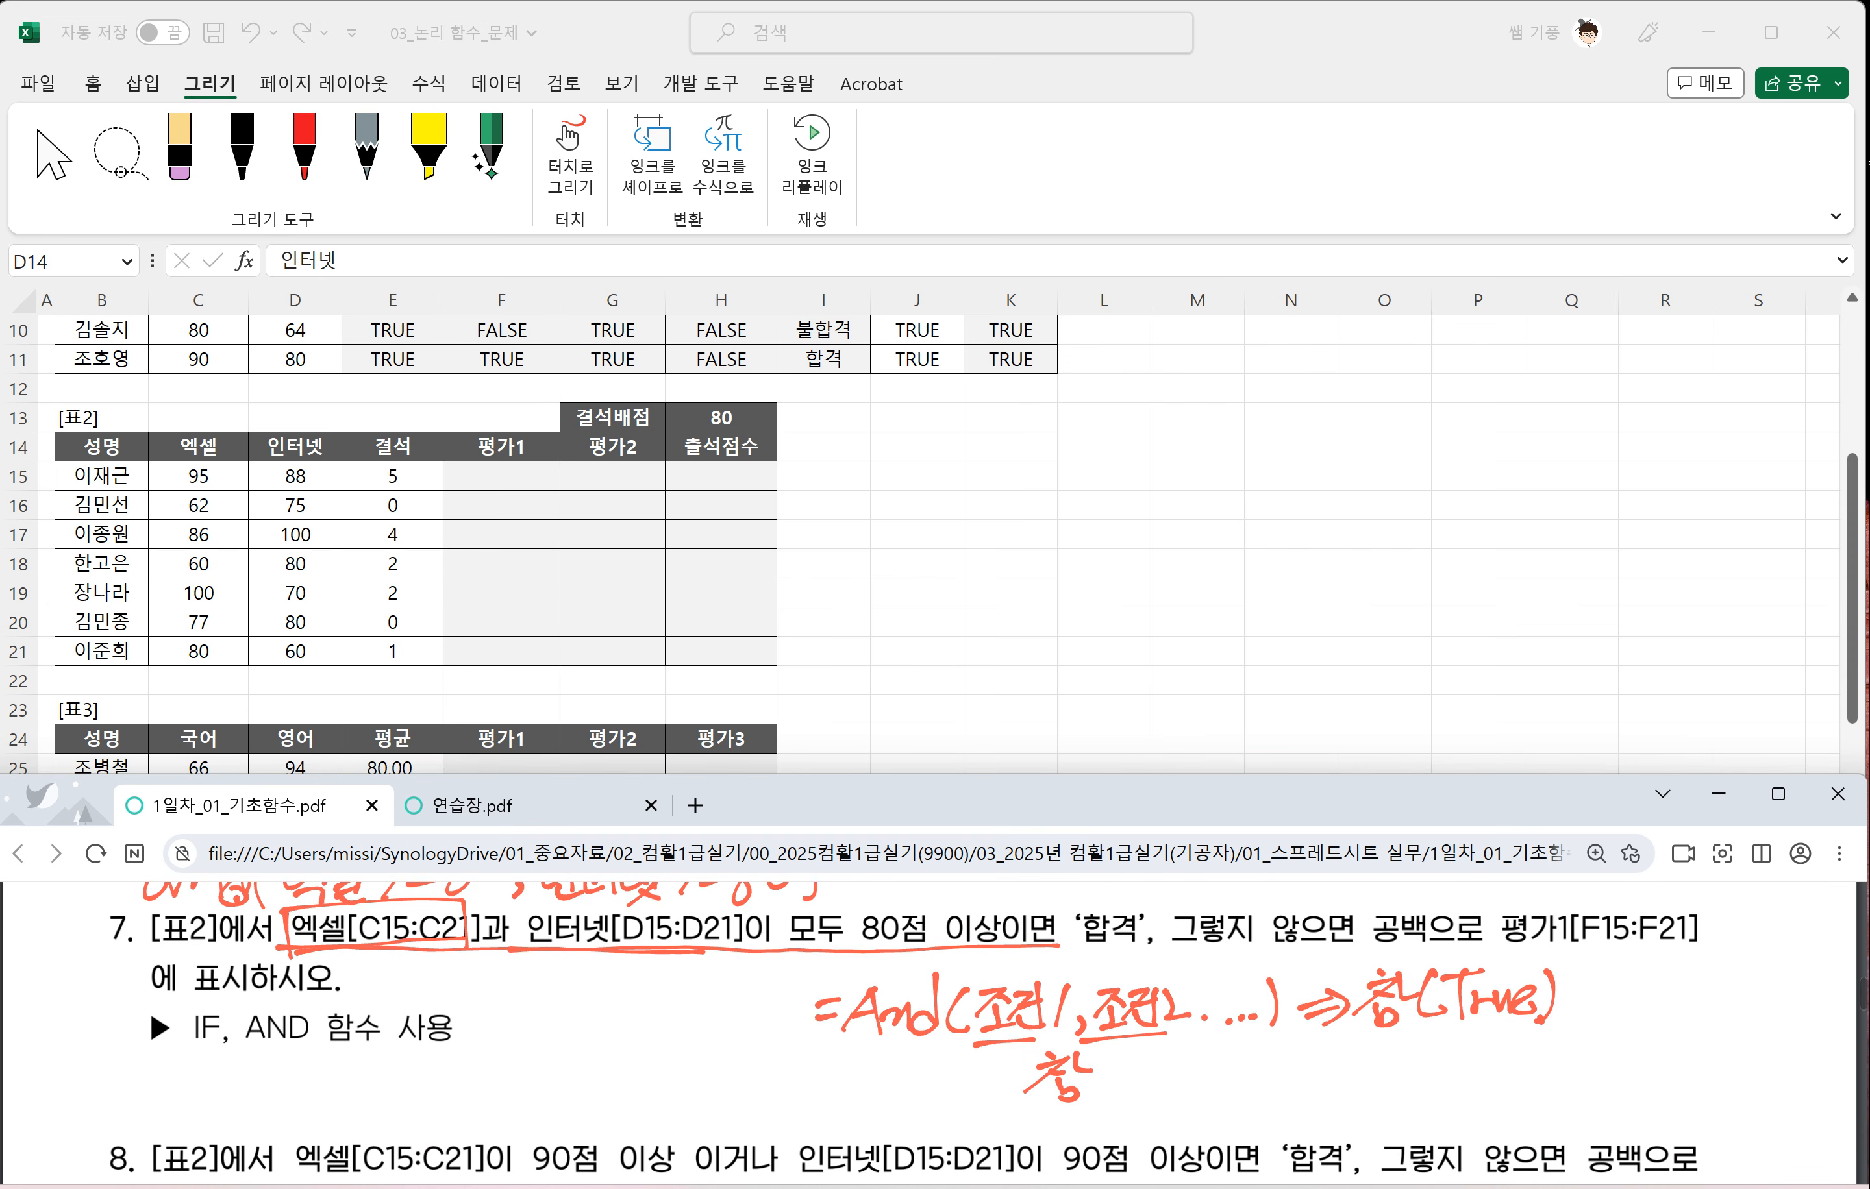
{"action": "mouse_move", "coordinate": [550, 961]}
{"action": "left_mouse_down"}
{"action": "mouse_move", "coordinate": [579, 1009]}
{"action": "mouse_move", "coordinate": [620, 963]}
{"action": "mouse_move", "coordinate": [627, 1014]}
{"action": "left_mouse_up"}
{"action": "mouse_move", "coordinate": [1223, 1078]}
{"action": "left_mouse_down"}
{"action": "mouse_move", "coordinate": [1308, 1131]}
{"action": "mouse_move", "coordinate": [1368, 1067]}
{"action": "mouse_move", "coordinate": [1365, 1115]}
{"action": "mouse_move", "coordinate": [1516, 1087]}
{"action": "mouse_move", "coordinate": [1494, 1114]}
{"action": "mouse_move", "coordinate": [1563, 1100]}
{"action": "mouse_move", "coordinate": [1597, 1061]}
{"action": "mouse_move", "coordinate": [1611, 1111]}
{"action": "left_mouse_up"}
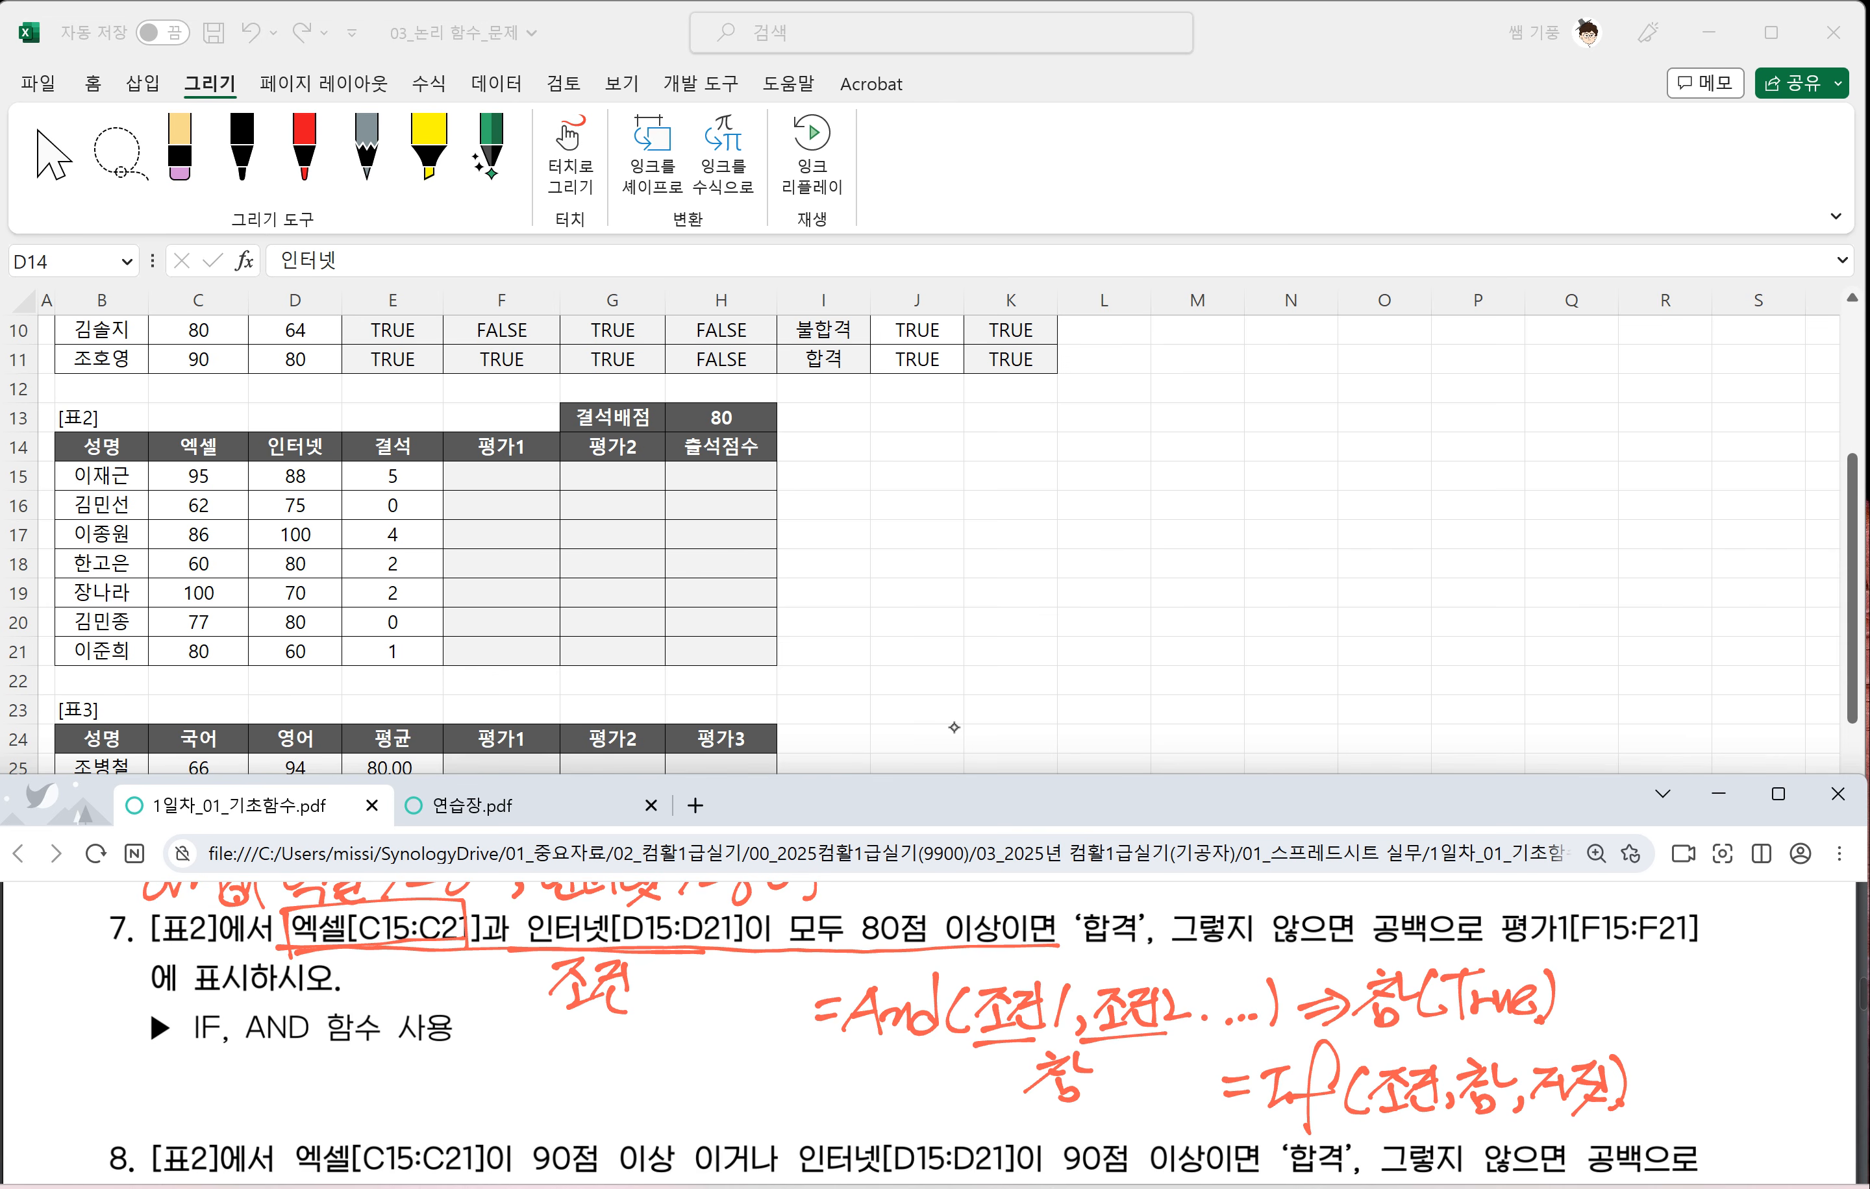
- Circle the handwritten And formula and link it to the 조건 argument of the If formula
{"action": "mouse_move", "coordinate": [867, 1049]}
{"action": "left_mouse_down"}
{"action": "mouse_move", "coordinate": [1175, 894]}
{"action": "mouse_move", "coordinate": [1496, 924]}
{"action": "mouse_move", "coordinate": [1489, 952]}
{"action": "left_mouse_up"}
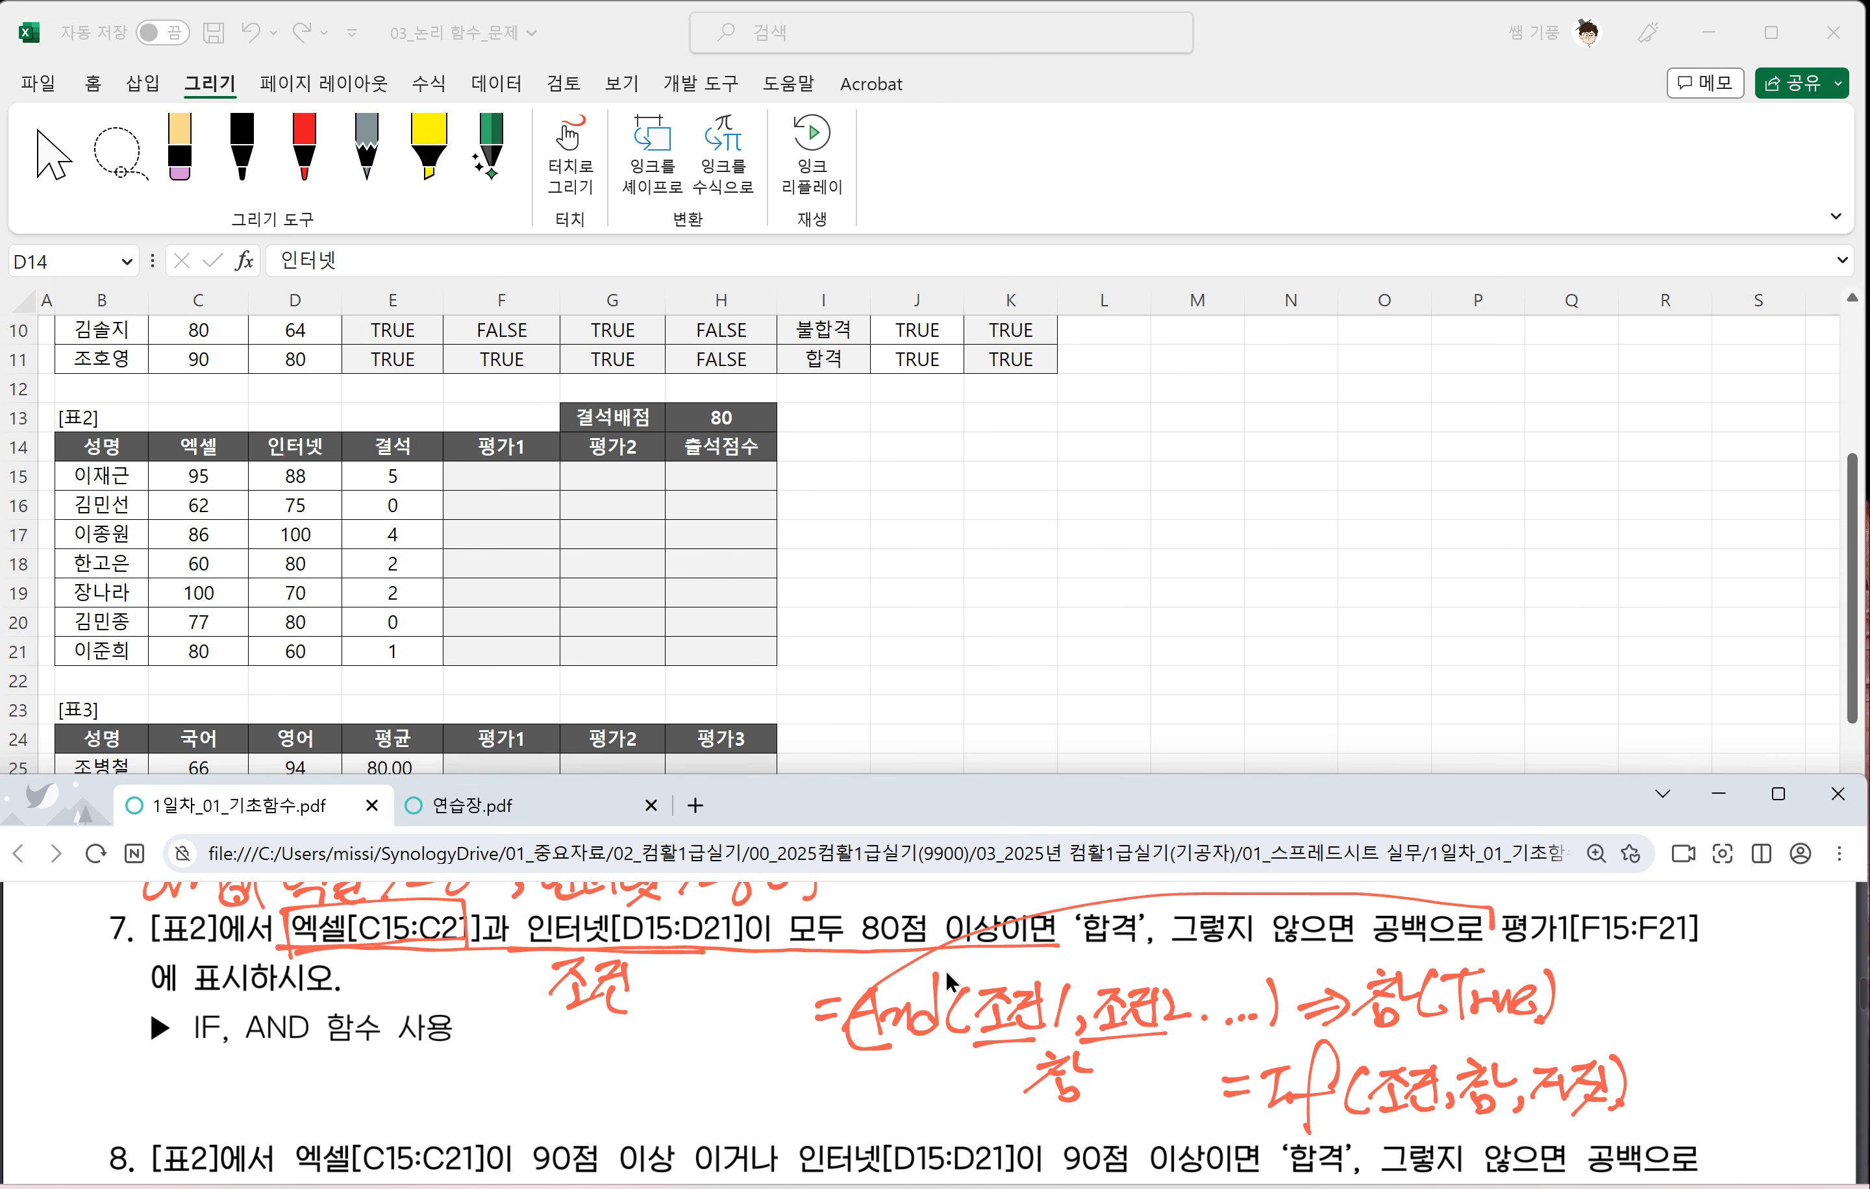
{"action": "left_click", "coordinate": [860, 1049]}
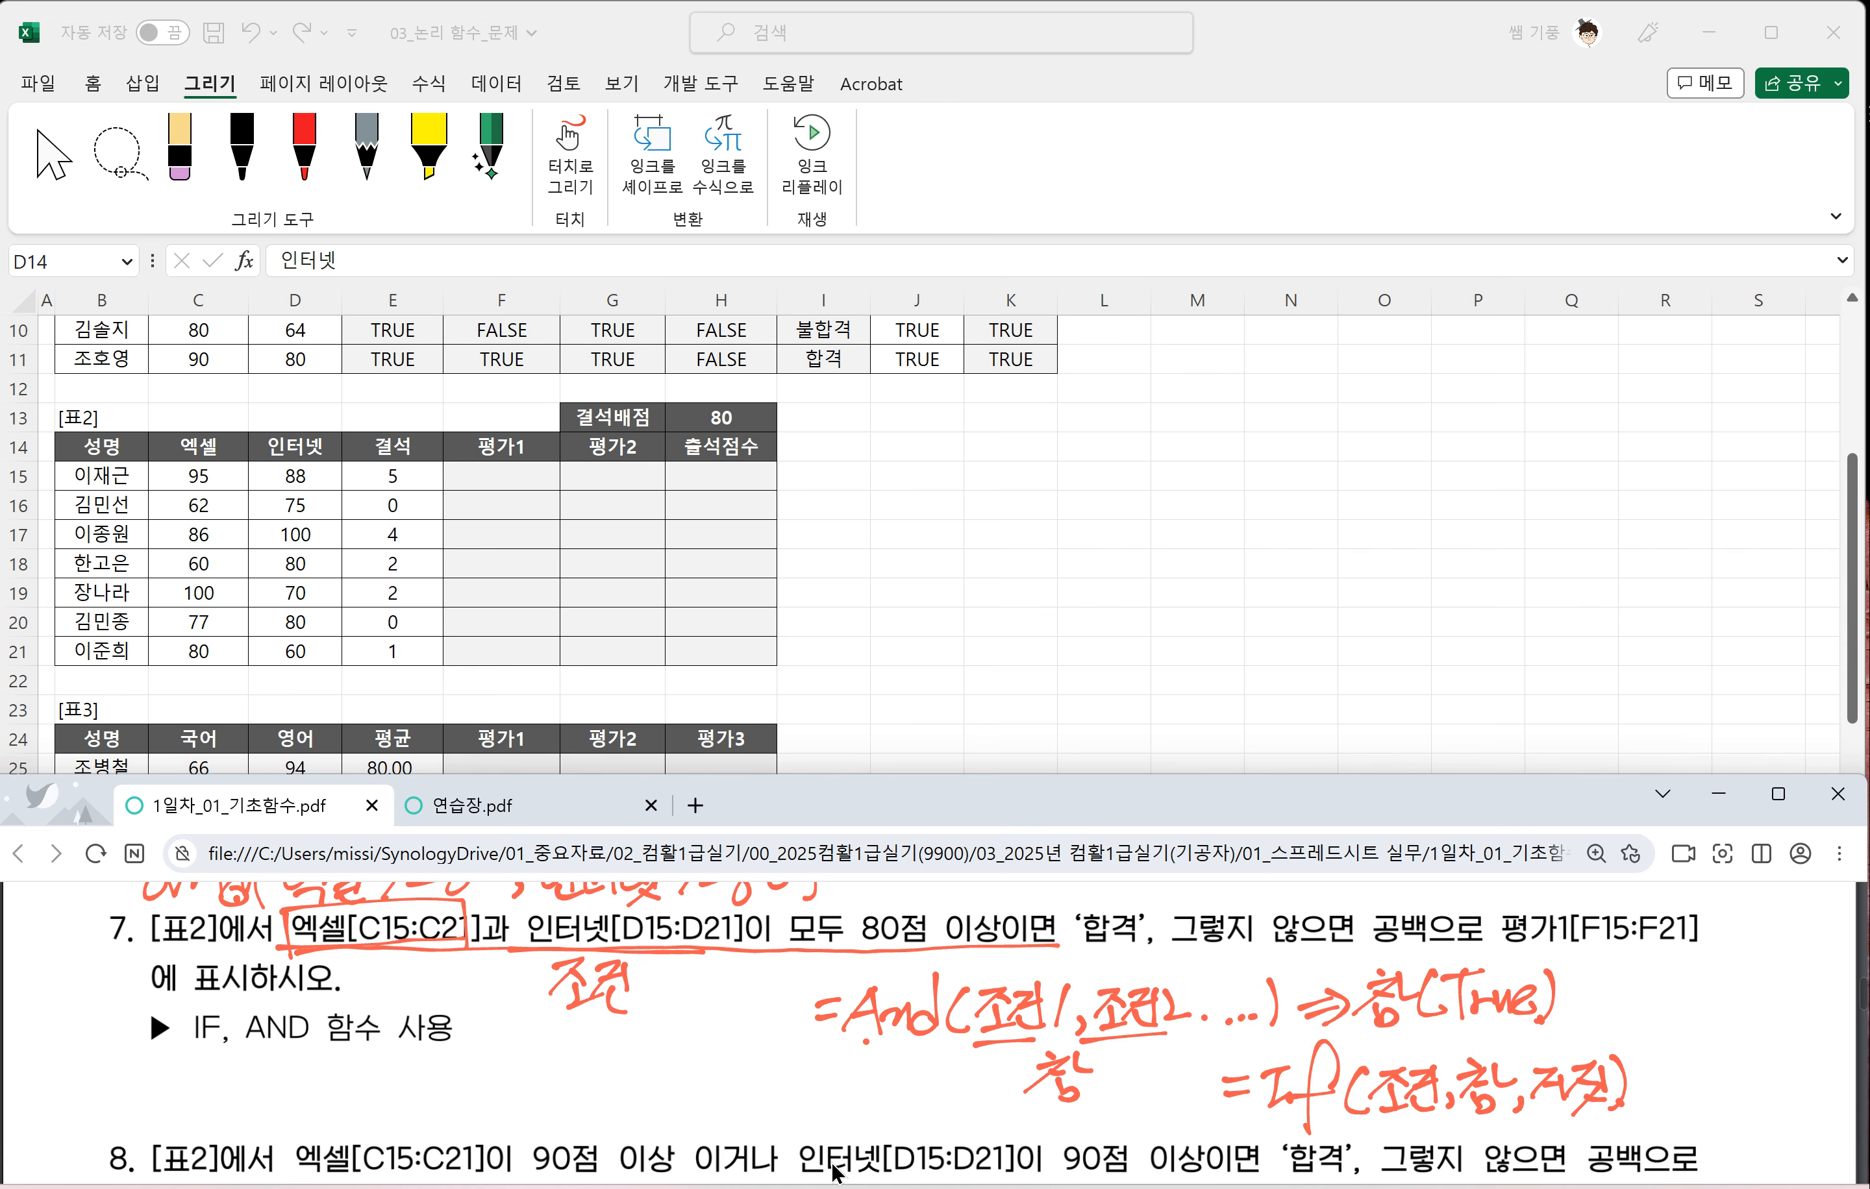
{"action": "mouse_move", "coordinate": [1129, 1098]}
{"action": "left_mouse_down"}
{"action": "mouse_move", "coordinate": [850, 1052]}
{"action": "mouse_move", "coordinate": [1239, 944]}
{"action": "mouse_move", "coordinate": [1112, 1130]}
{"action": "left_mouse_up"}
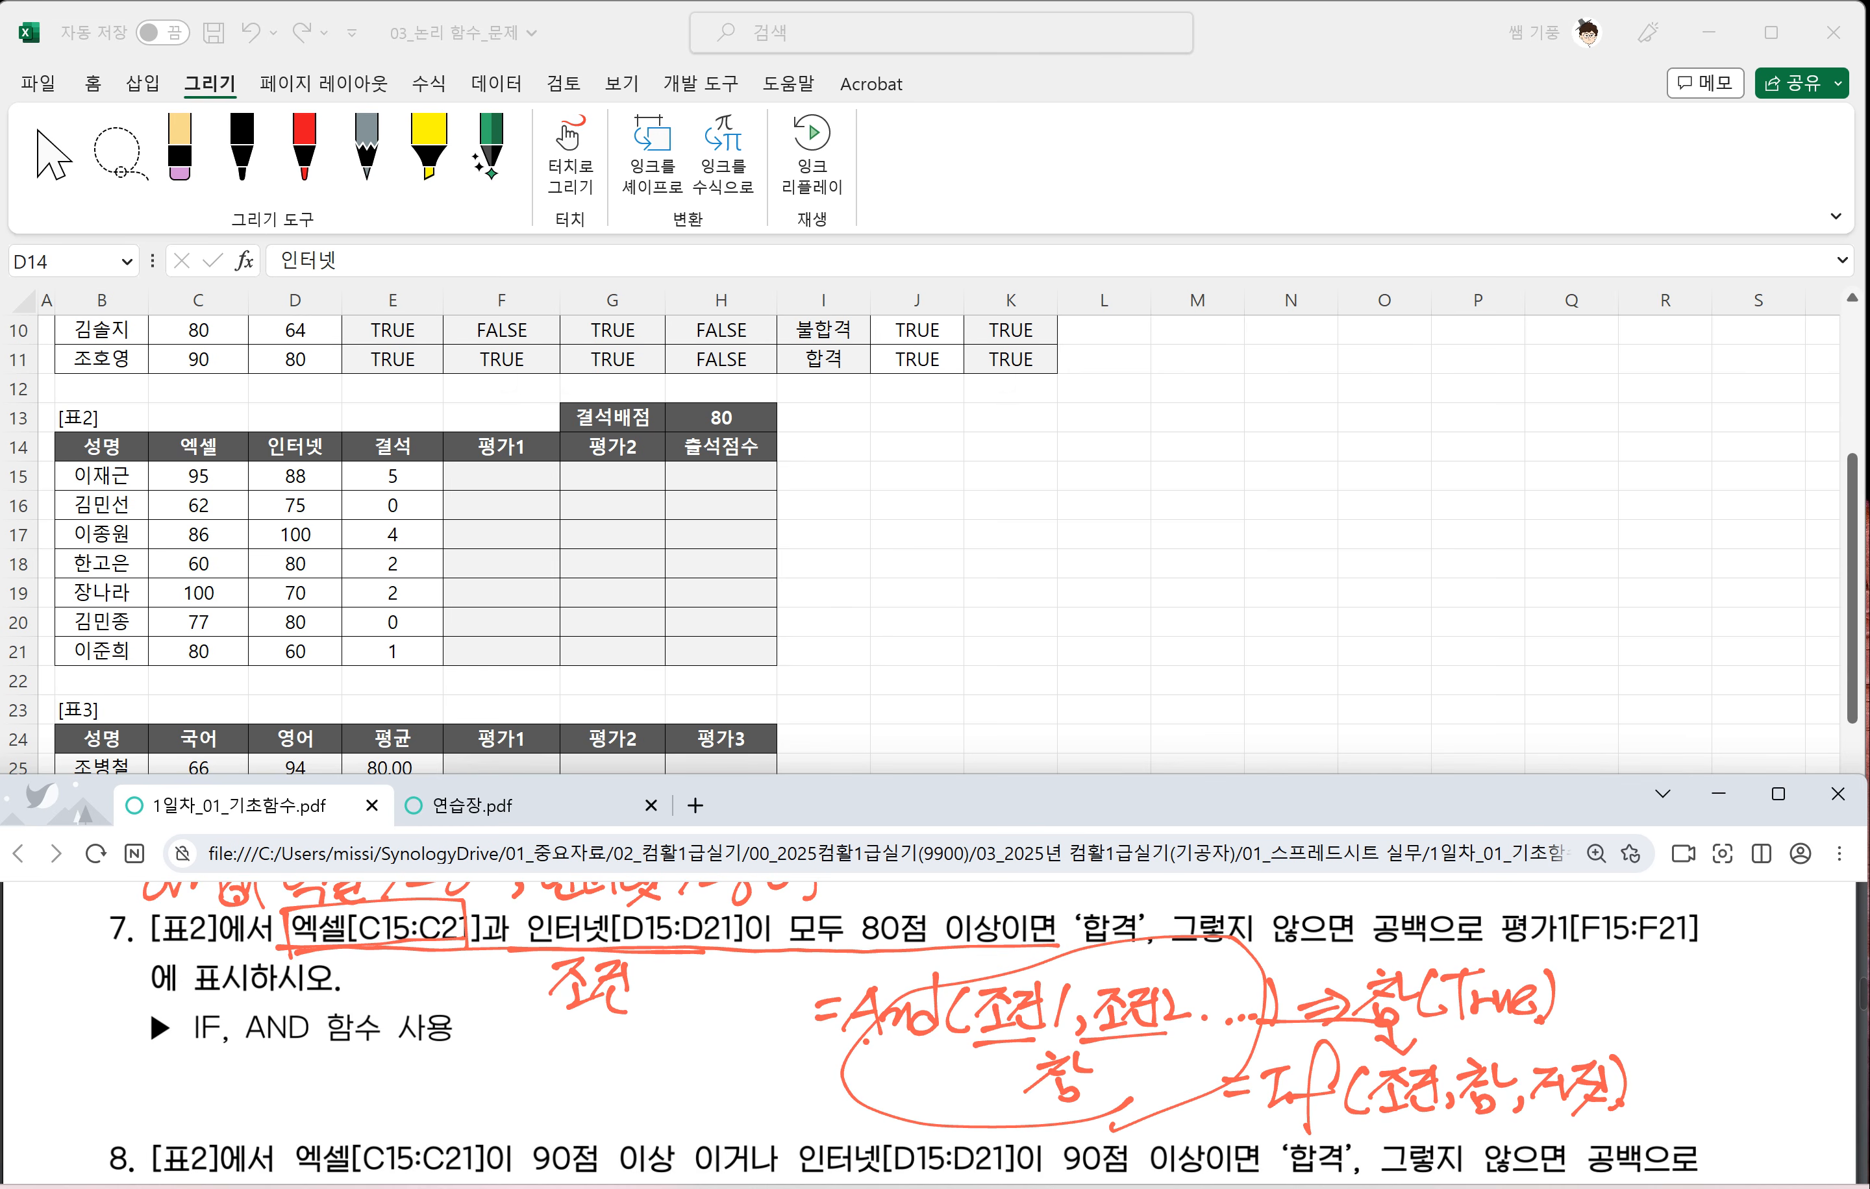
- Circle 합격 and 공백 in question 7, labelling them 참 and 거짓 respectively
{"action": "scroll", "coordinate": [1413, 1041], "scroll_direction": "up", "scroll_amount": 1}
{"action": "mouse_move", "coordinate": [1135, 1002]}
{"action": "left_mouse_down"}
{"action": "mouse_move", "coordinate": [1088, 1015]}
{"action": "mouse_move", "coordinate": [1137, 982]}
{"action": "left_mouse_up"}
{"action": "mouse_move", "coordinate": [1119, 904]}
{"action": "left_mouse_down"}
{"action": "mouse_move", "coordinate": [1057, 959]}
{"action": "mouse_move", "coordinate": [1141, 929]}
{"action": "left_mouse_up"}
{"action": "left_click_drag", "start_coordinate": [1103, 945], "coordinate": [1129, 962]}
{"action": "mouse_move", "coordinate": [1426, 991]}
{"action": "left_mouse_down"}
{"action": "mouse_move", "coordinate": [1355, 1004]}
{"action": "mouse_move", "coordinate": [1387, 910]}
{"action": "mouse_move", "coordinate": [1346, 949]}
{"action": "left_mouse_up"}
{"action": "mouse_move", "coordinate": [1383, 912]}
{"action": "left_mouse_down"}
{"action": "mouse_move", "coordinate": [1381, 953]}
{"action": "mouse_move", "coordinate": [1422, 926]}
{"action": "left_mouse_up"}
{"action": "mouse_move", "coordinate": [1426, 907]}
{"action": "left_mouse_down"}
{"action": "mouse_move", "coordinate": [1431, 968]}
{"action": "mouse_move", "coordinate": [1381, 971]}
{"action": "left_mouse_up"}
{"action": "left_click", "coordinate": [1459, 955]}
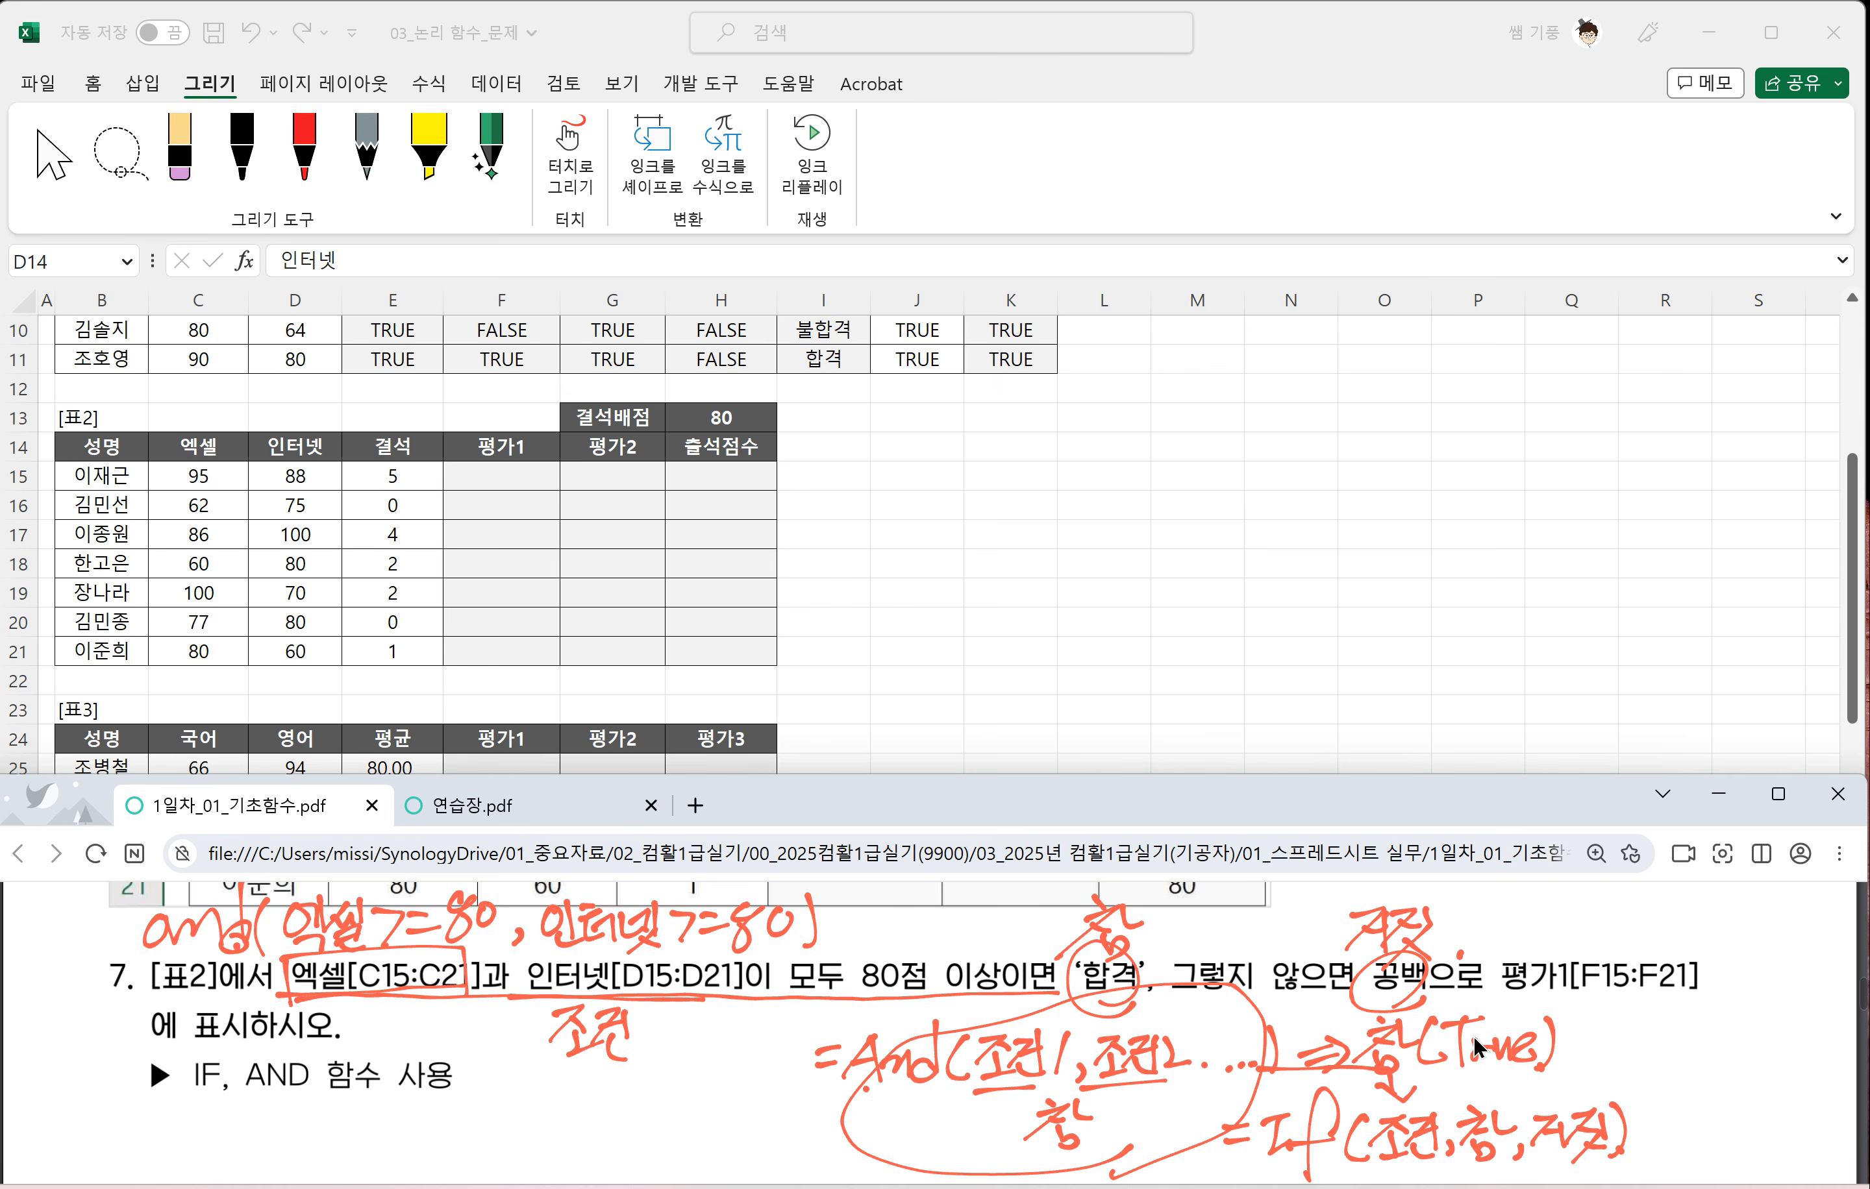
- In the Excel worksheet, enter =AND(C15>=80,D15>=80) in cell F15 and copy it down to F21
{"action": "left_click", "coordinate": [470, 479]}
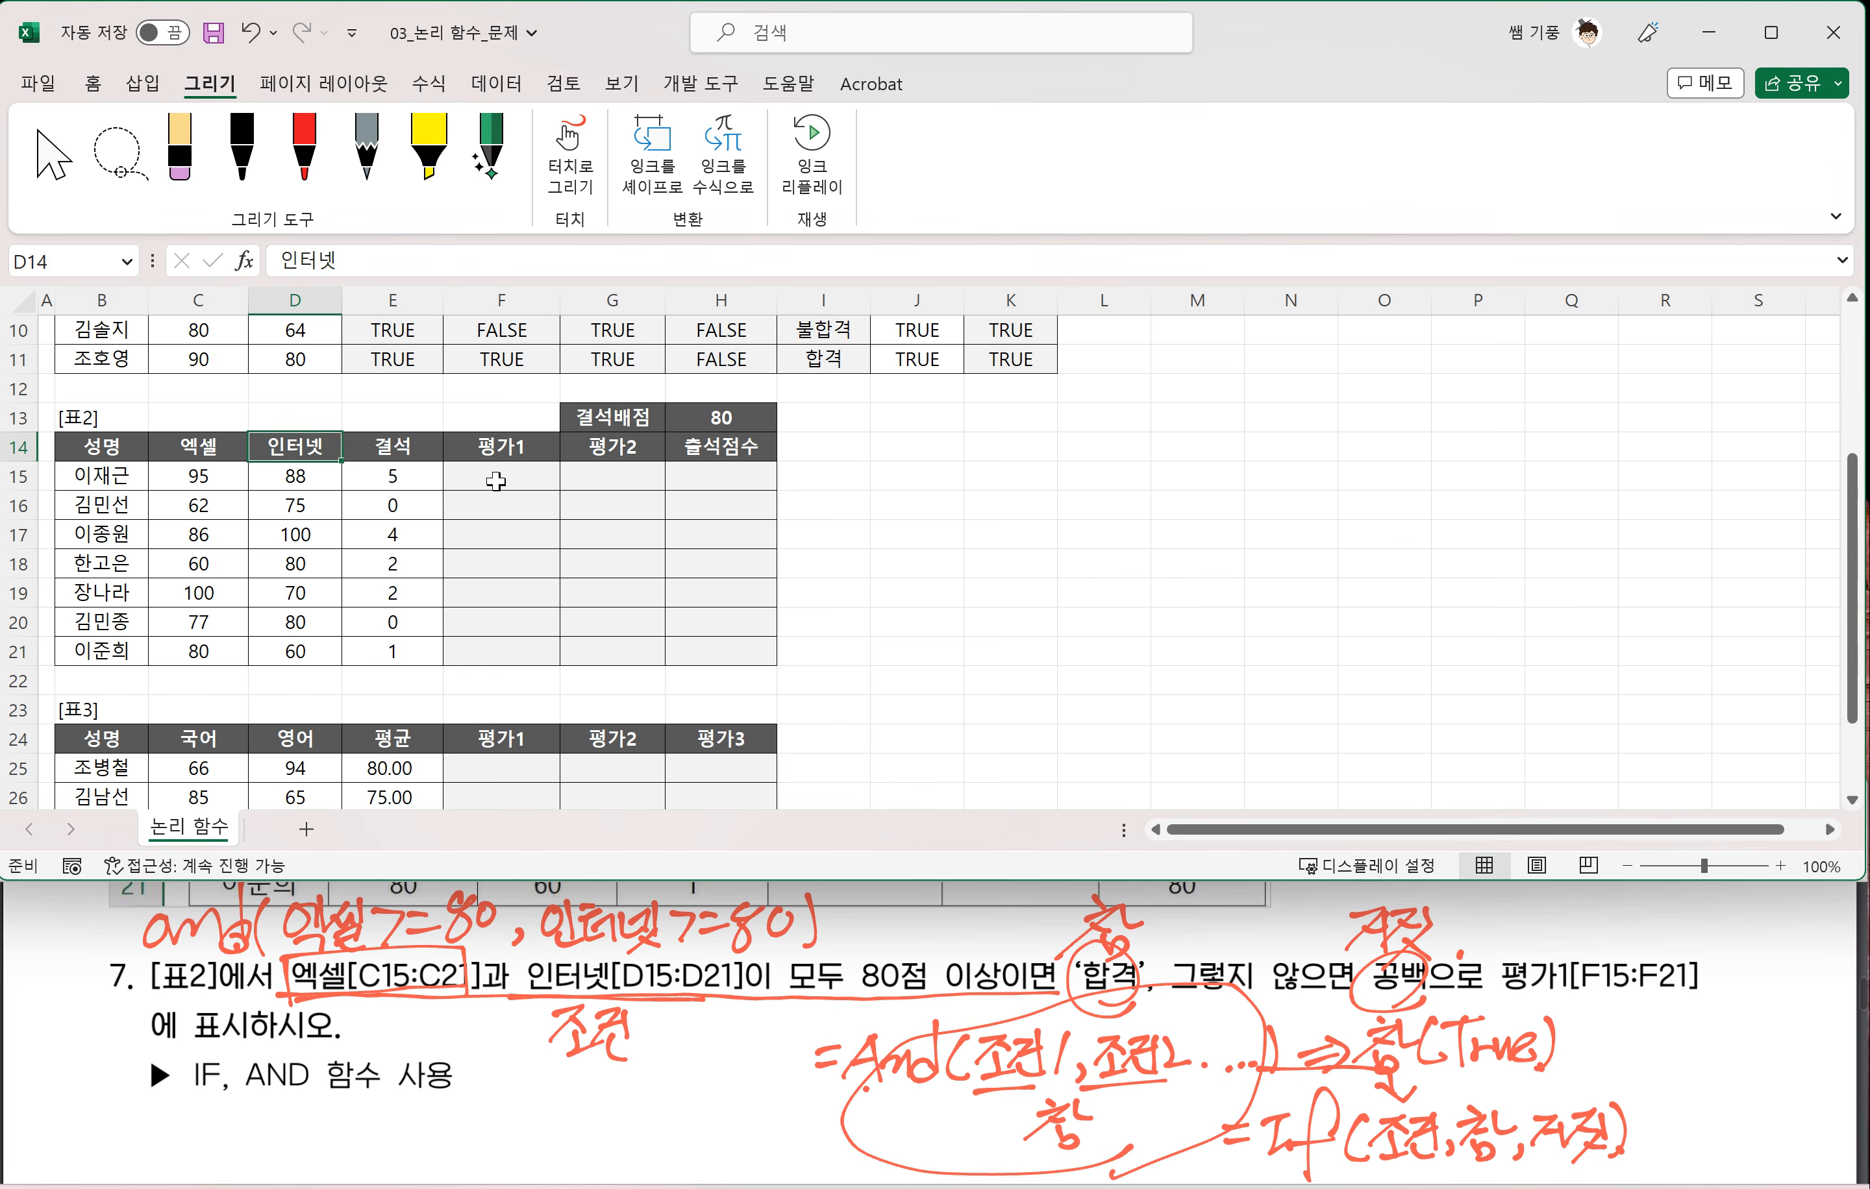
{"action": "type", "text": "="}
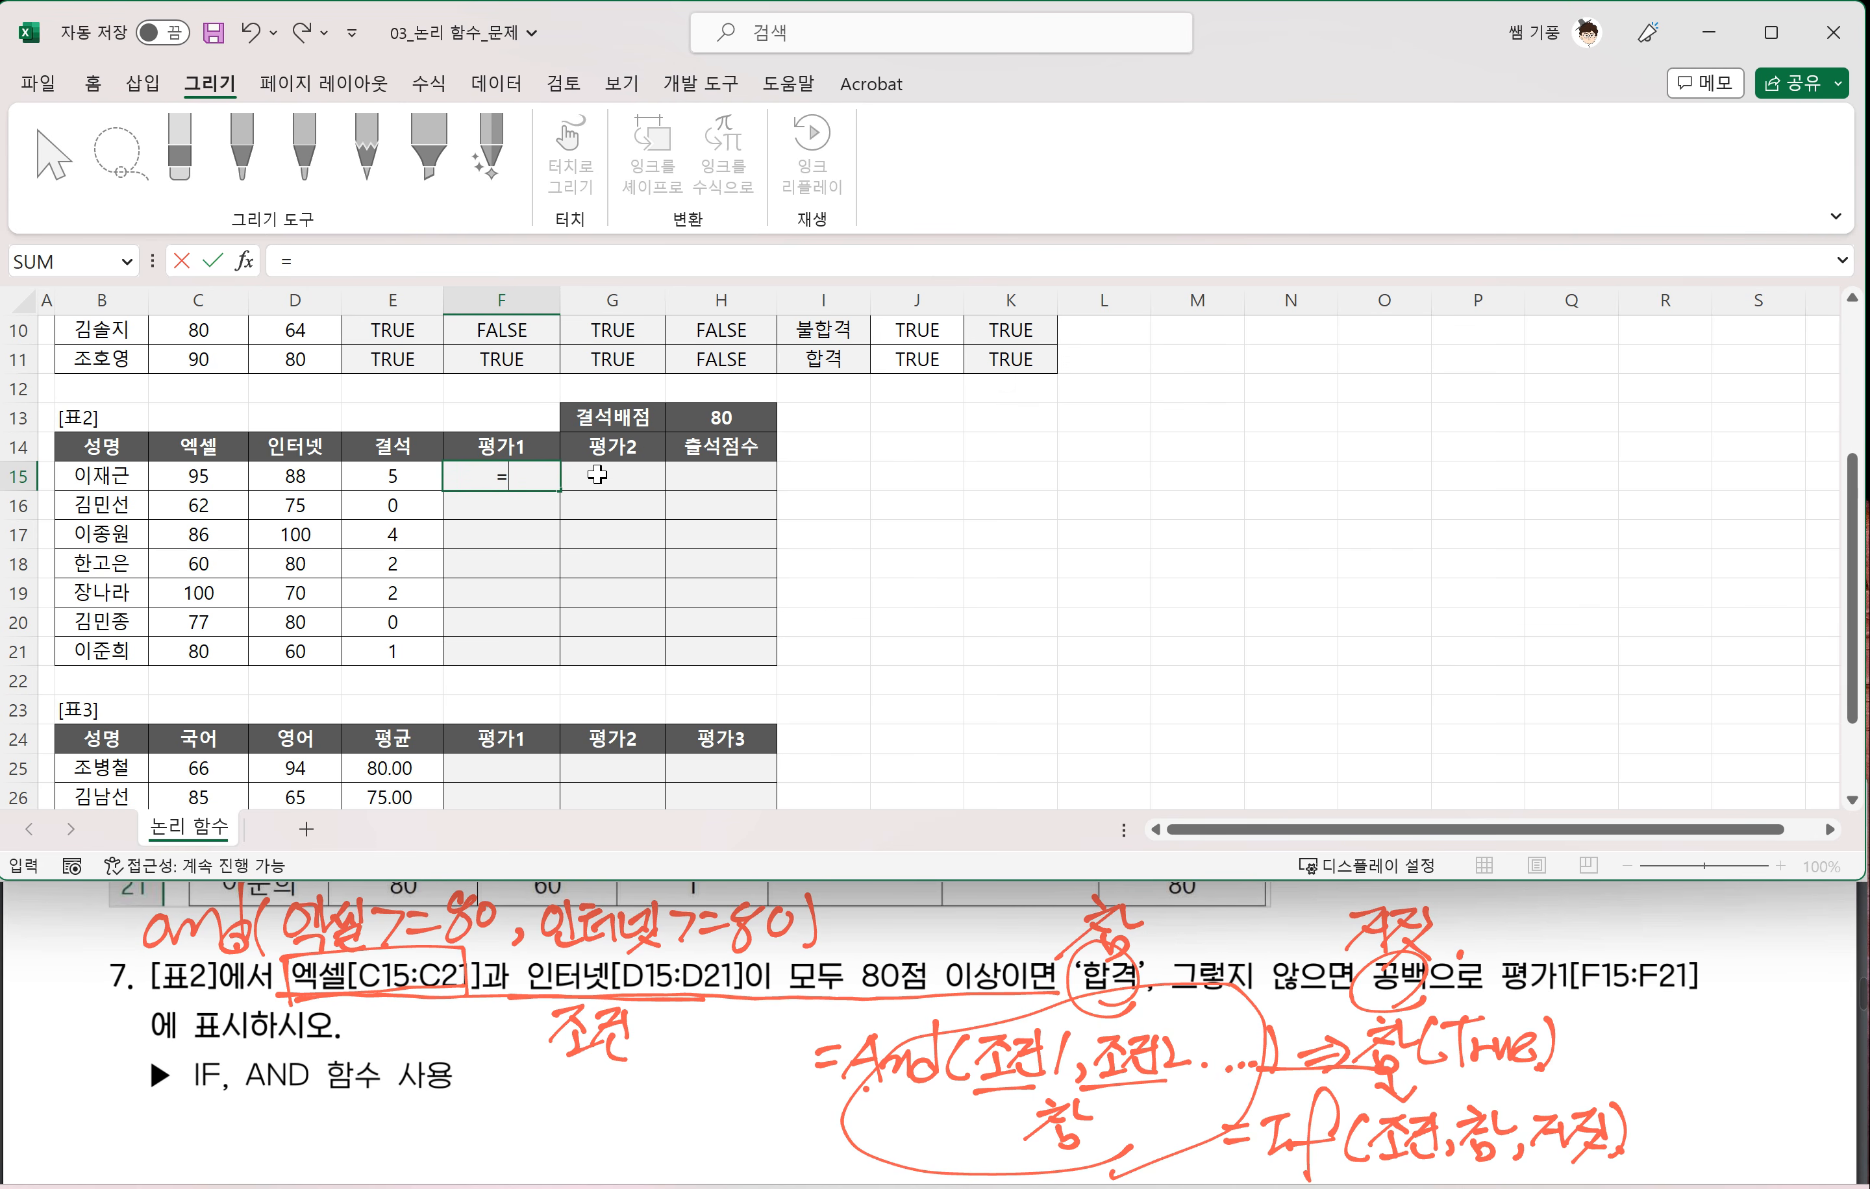
{"action": "type", "text": "AND("}
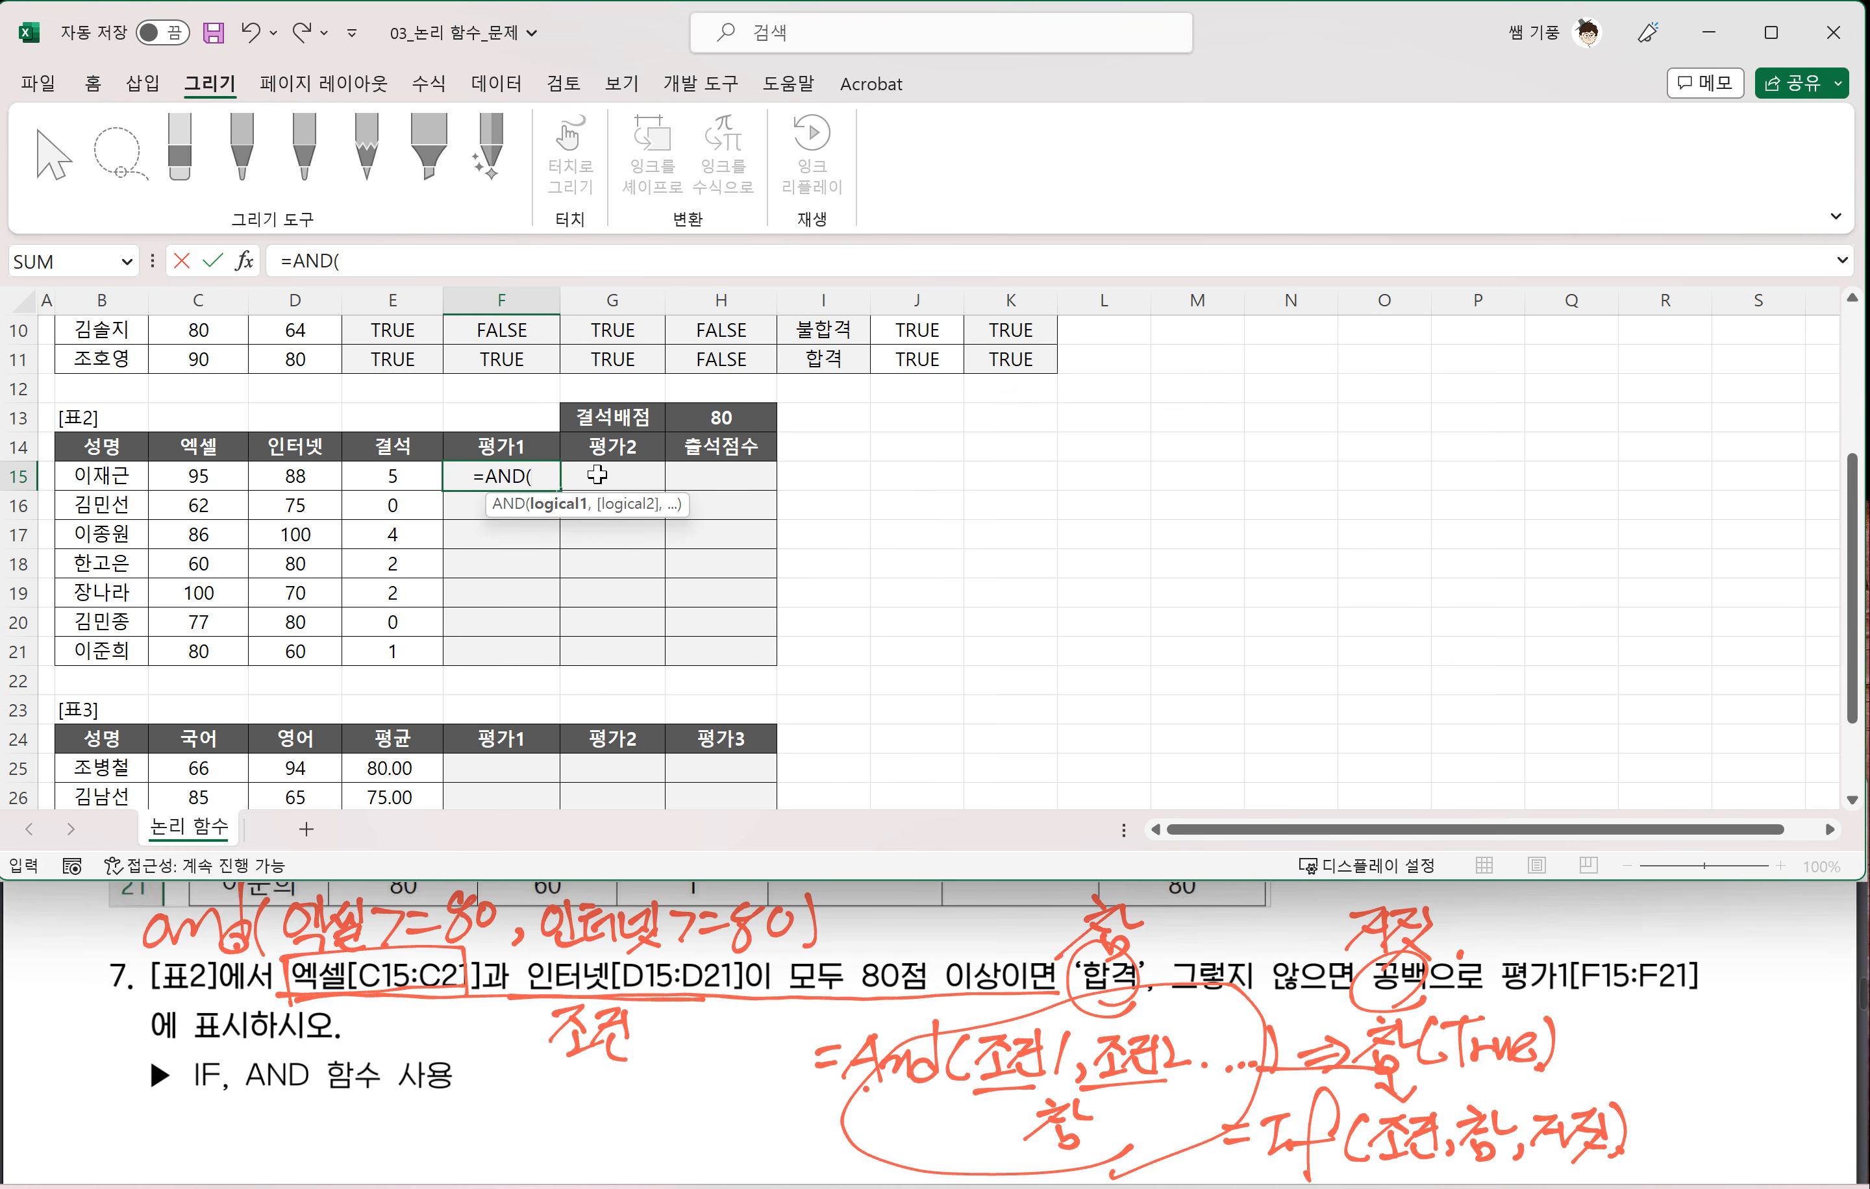
{"action": "left_click", "coordinate": [213, 475]}
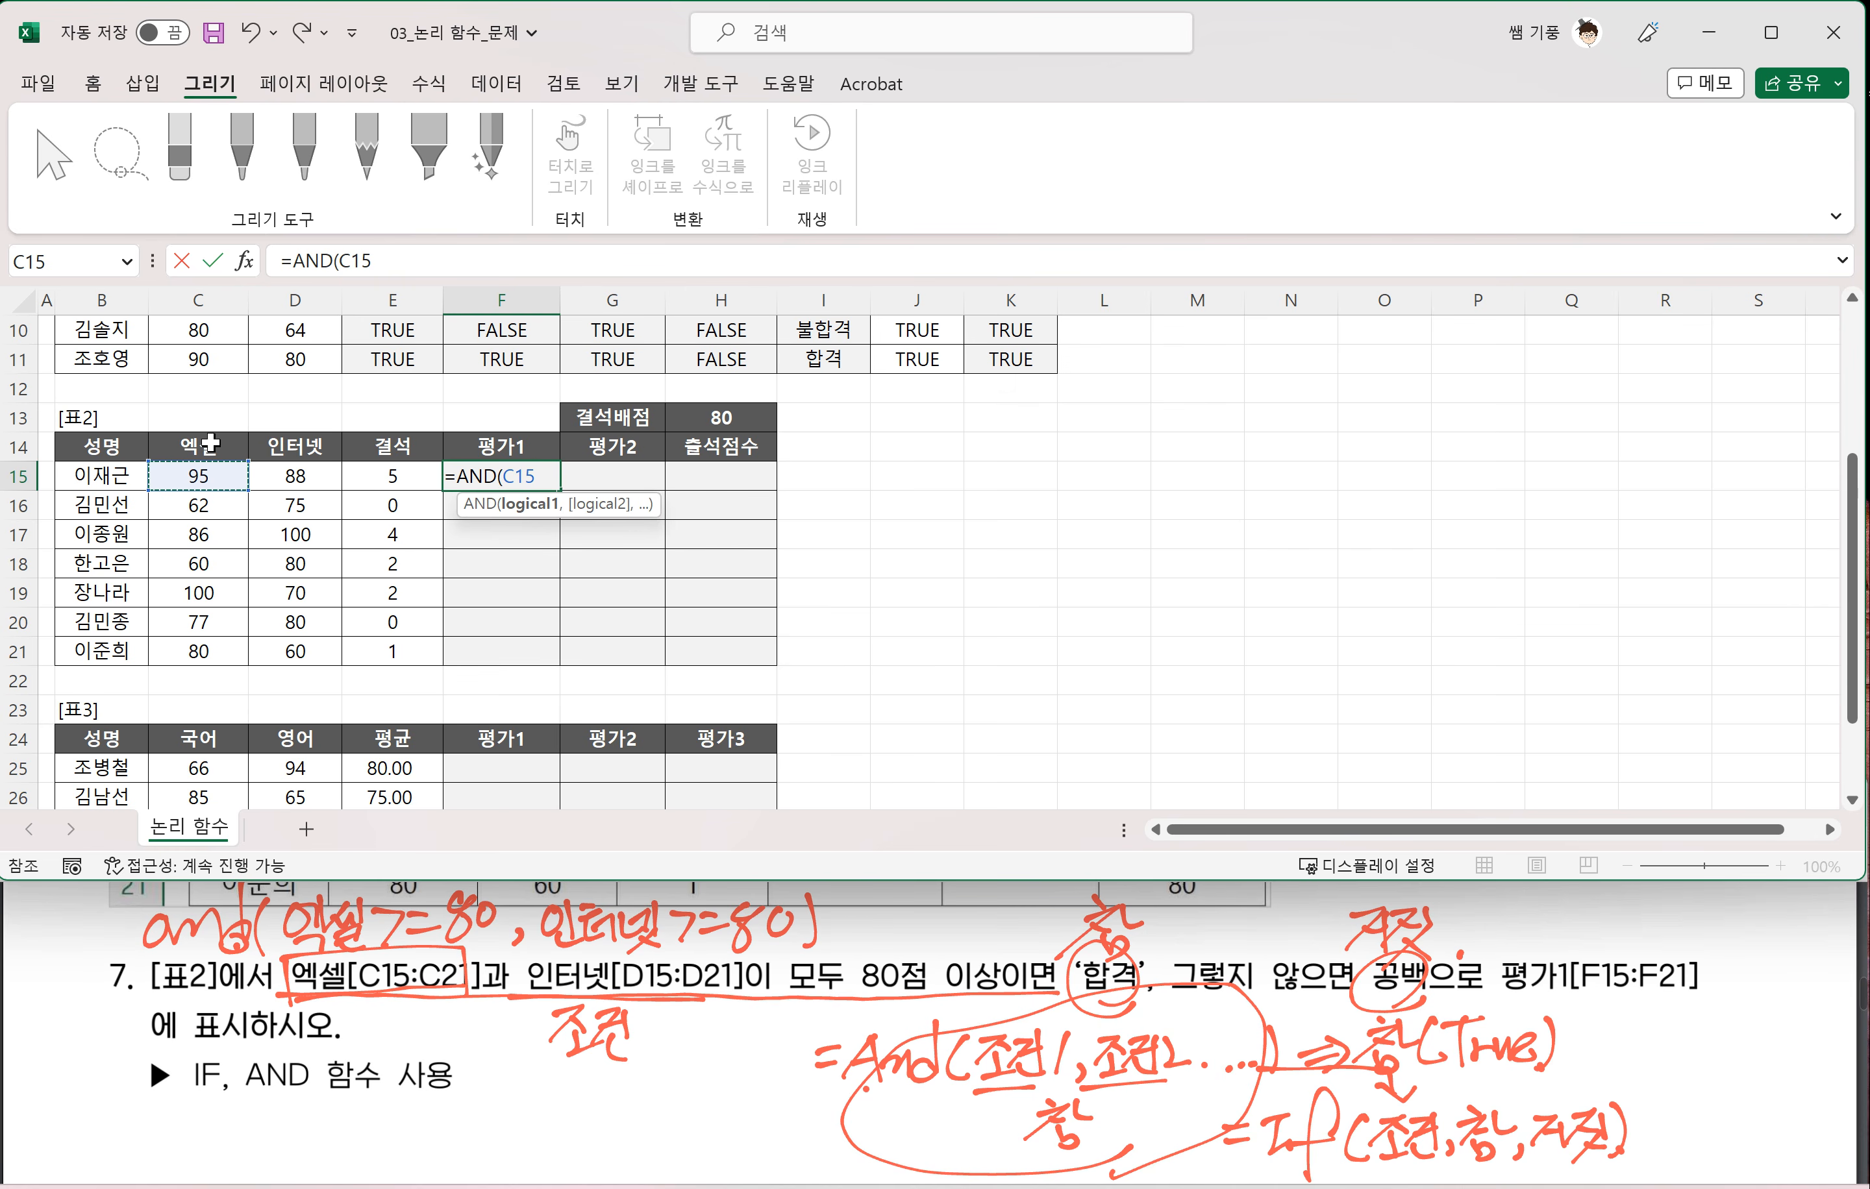
{"action": "type", "text": ">=80,"}
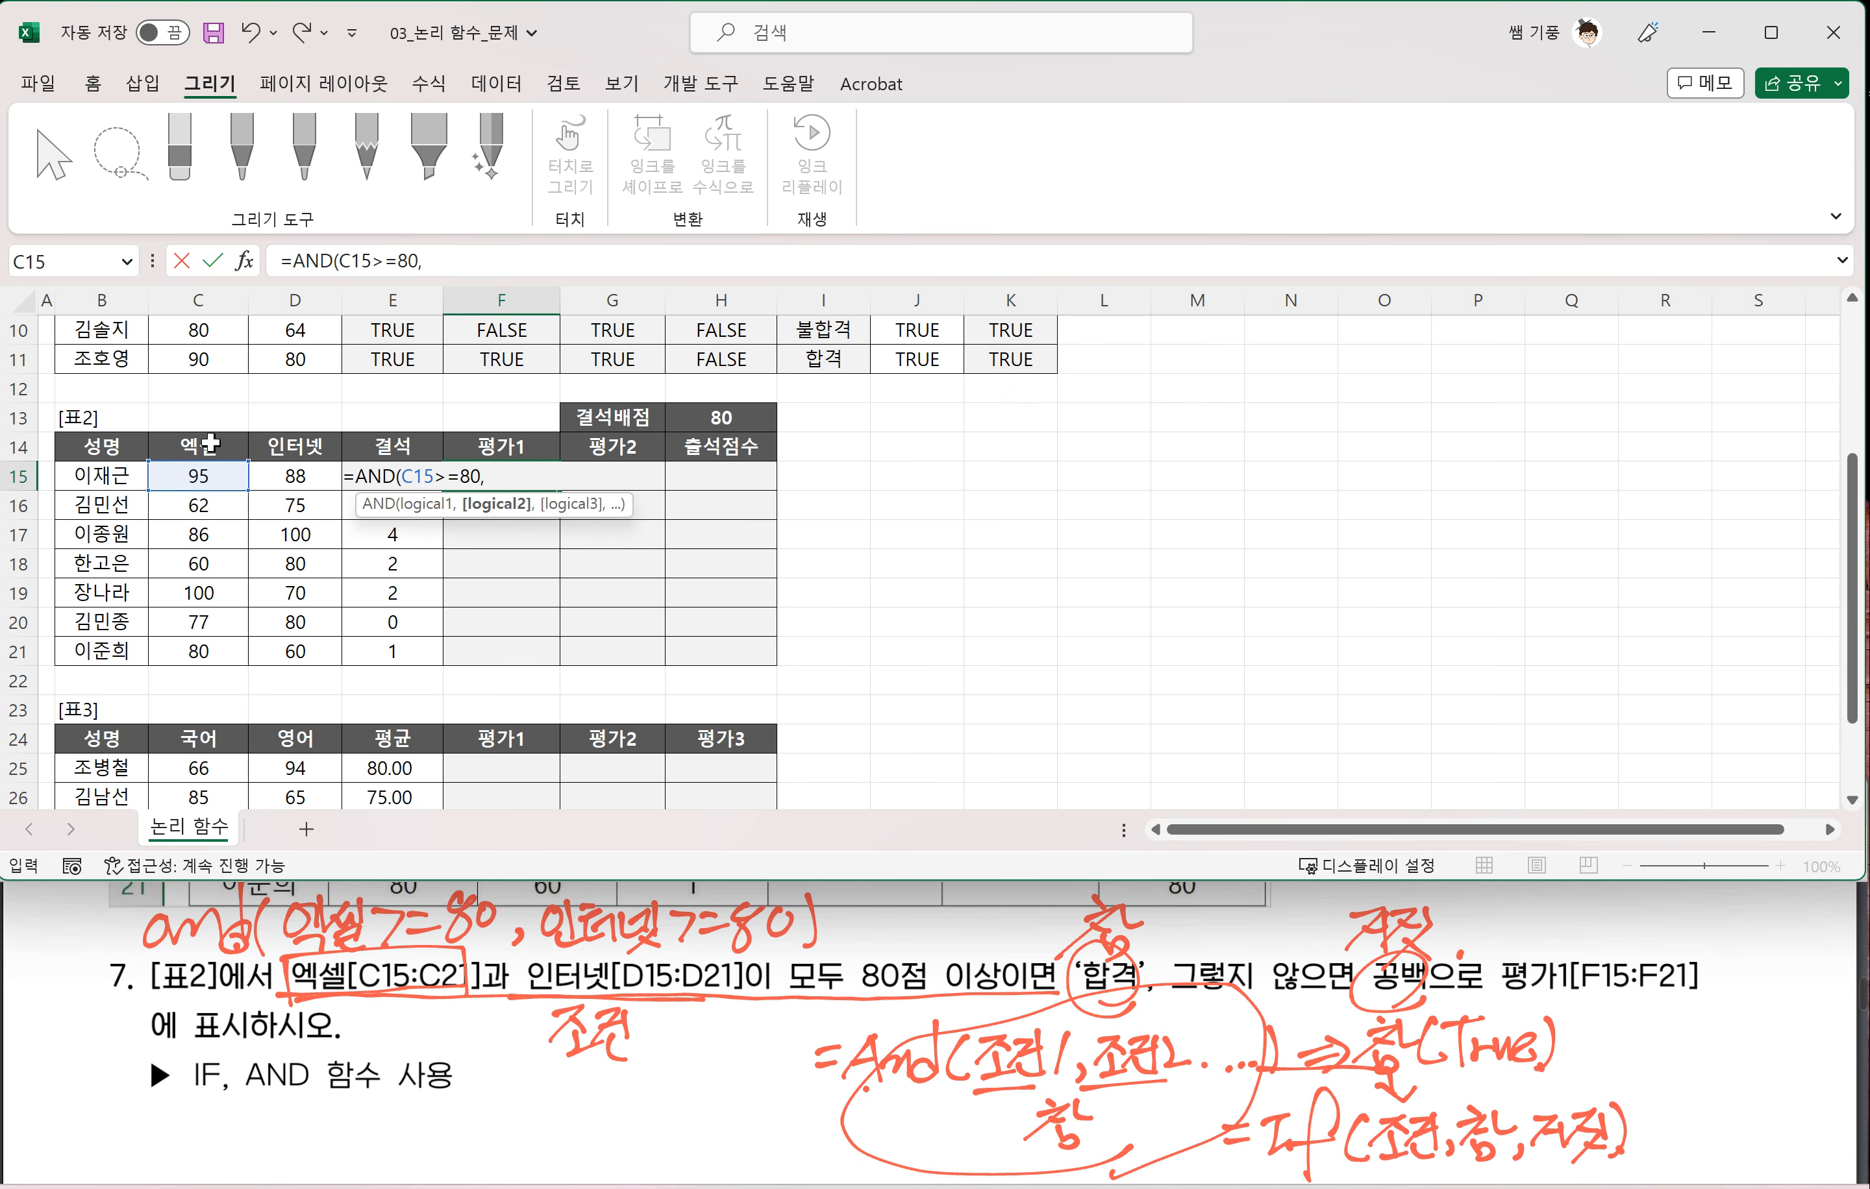
{"action": "left_click", "coordinate": [289, 474]}
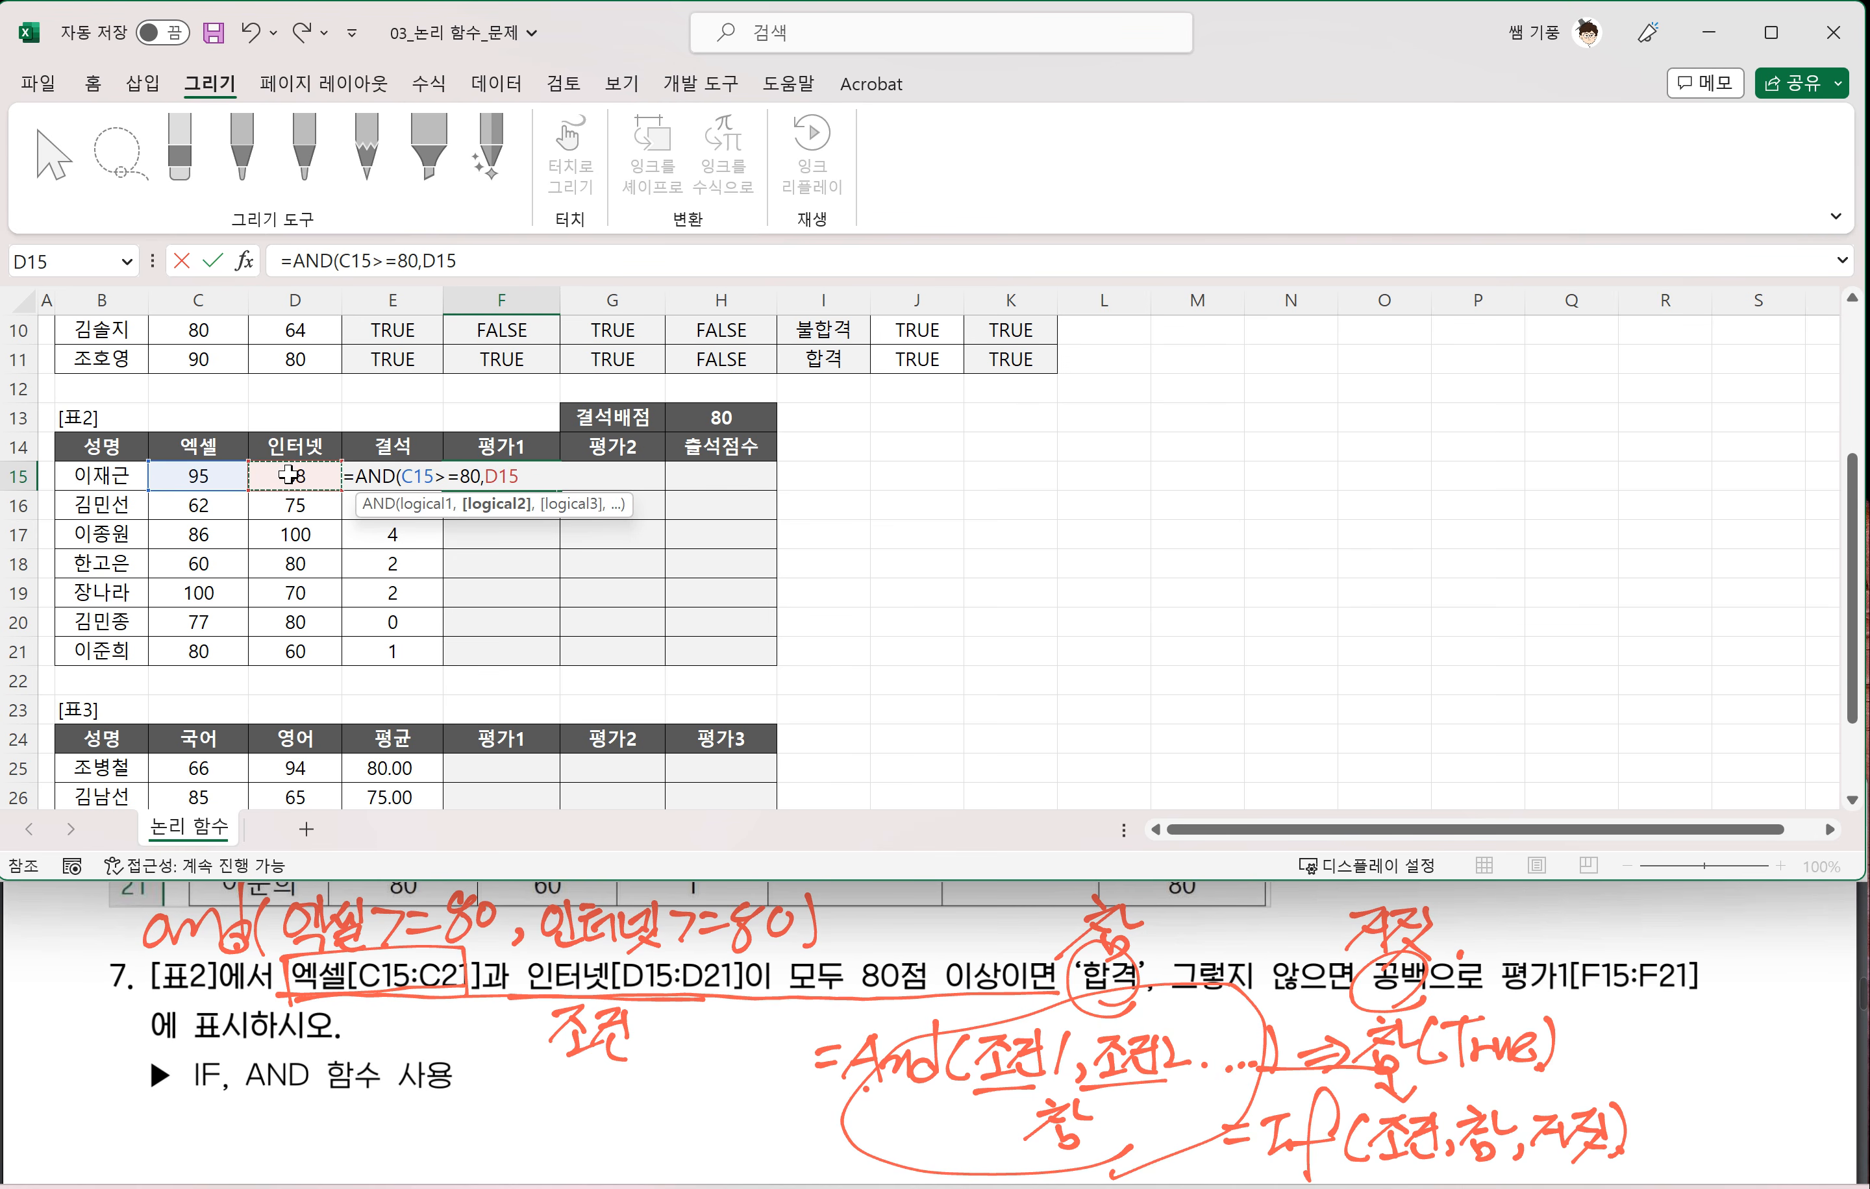
{"action": "type", "text": ">=80)"}
{"action": "key", "text": "Return"}
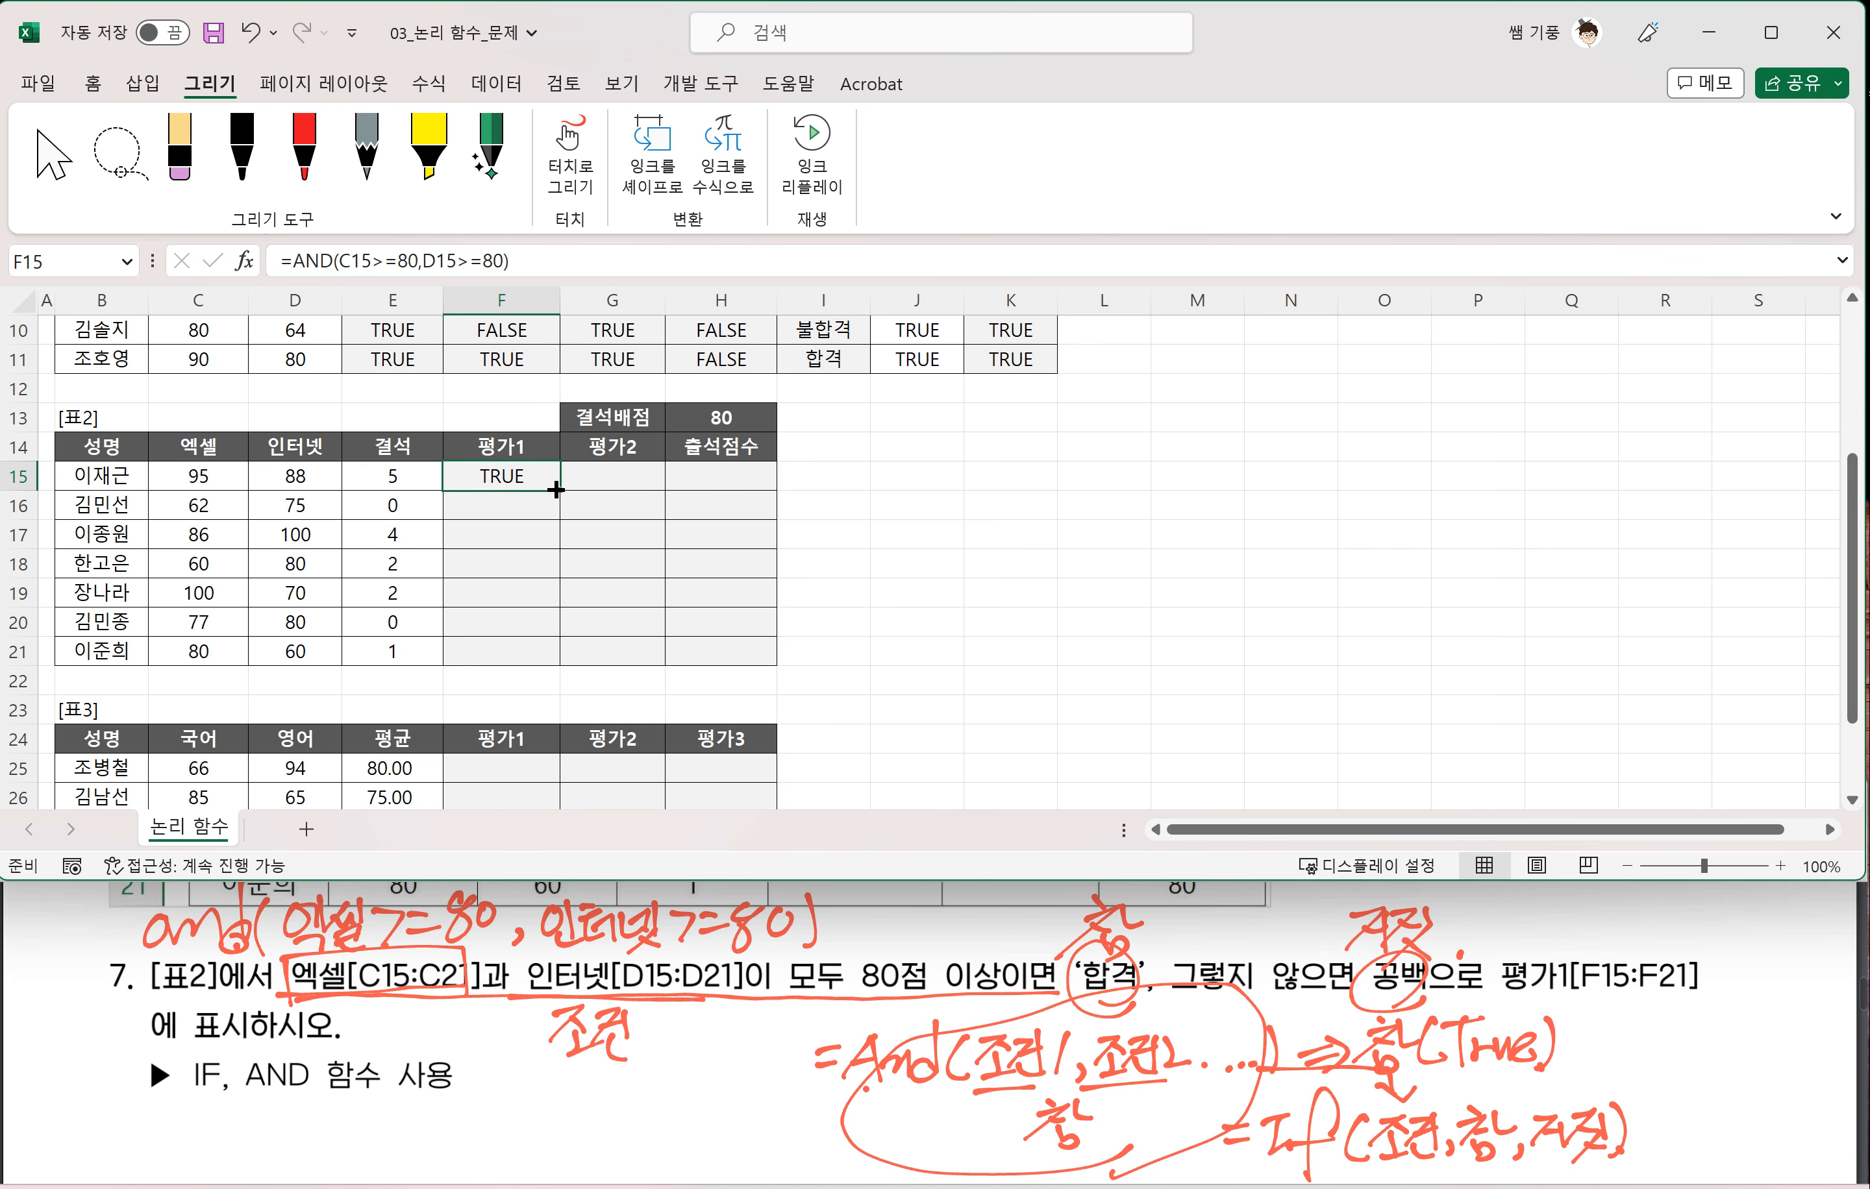
{"action": "left_click_drag", "start_coordinate": [559, 489], "coordinate": [557, 659]}
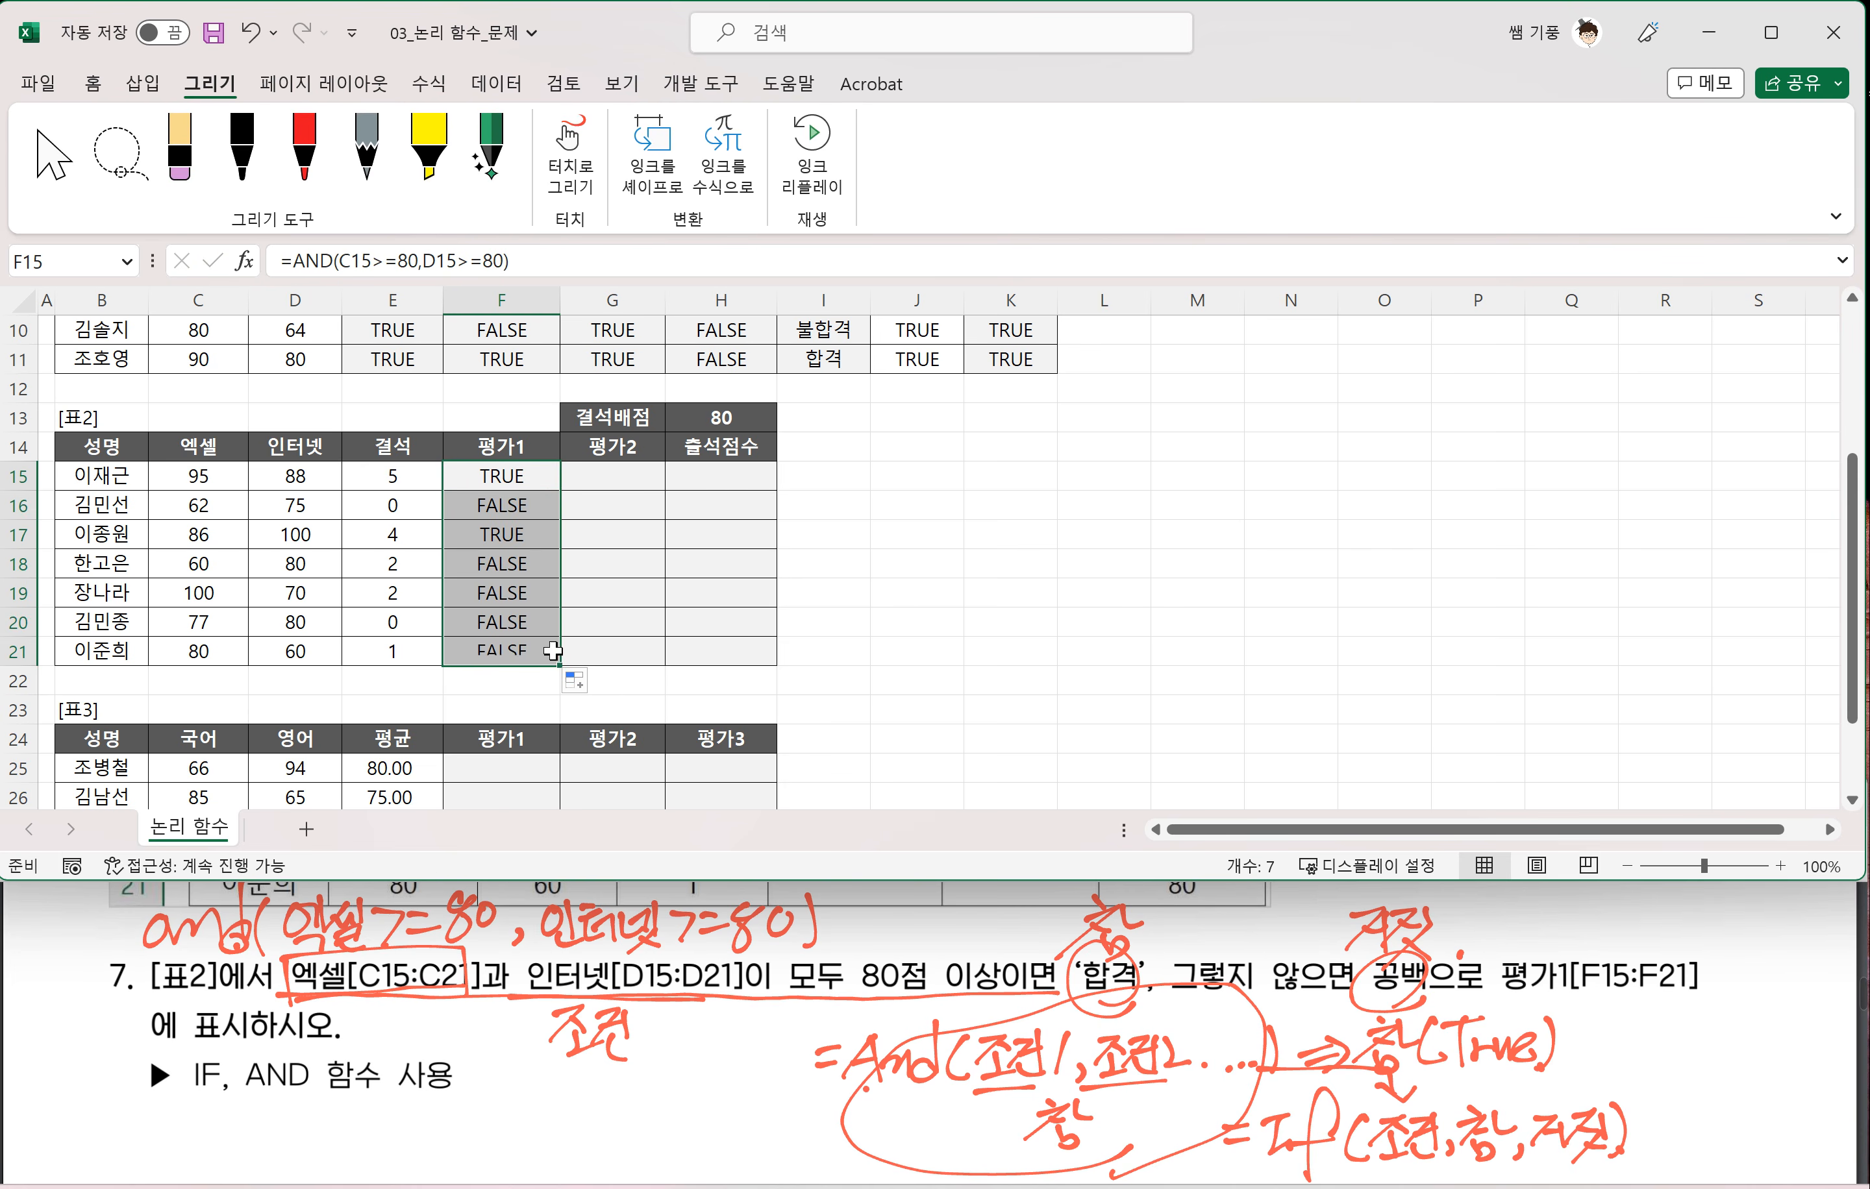
{"action": "left_click", "coordinate": [500, 475]}
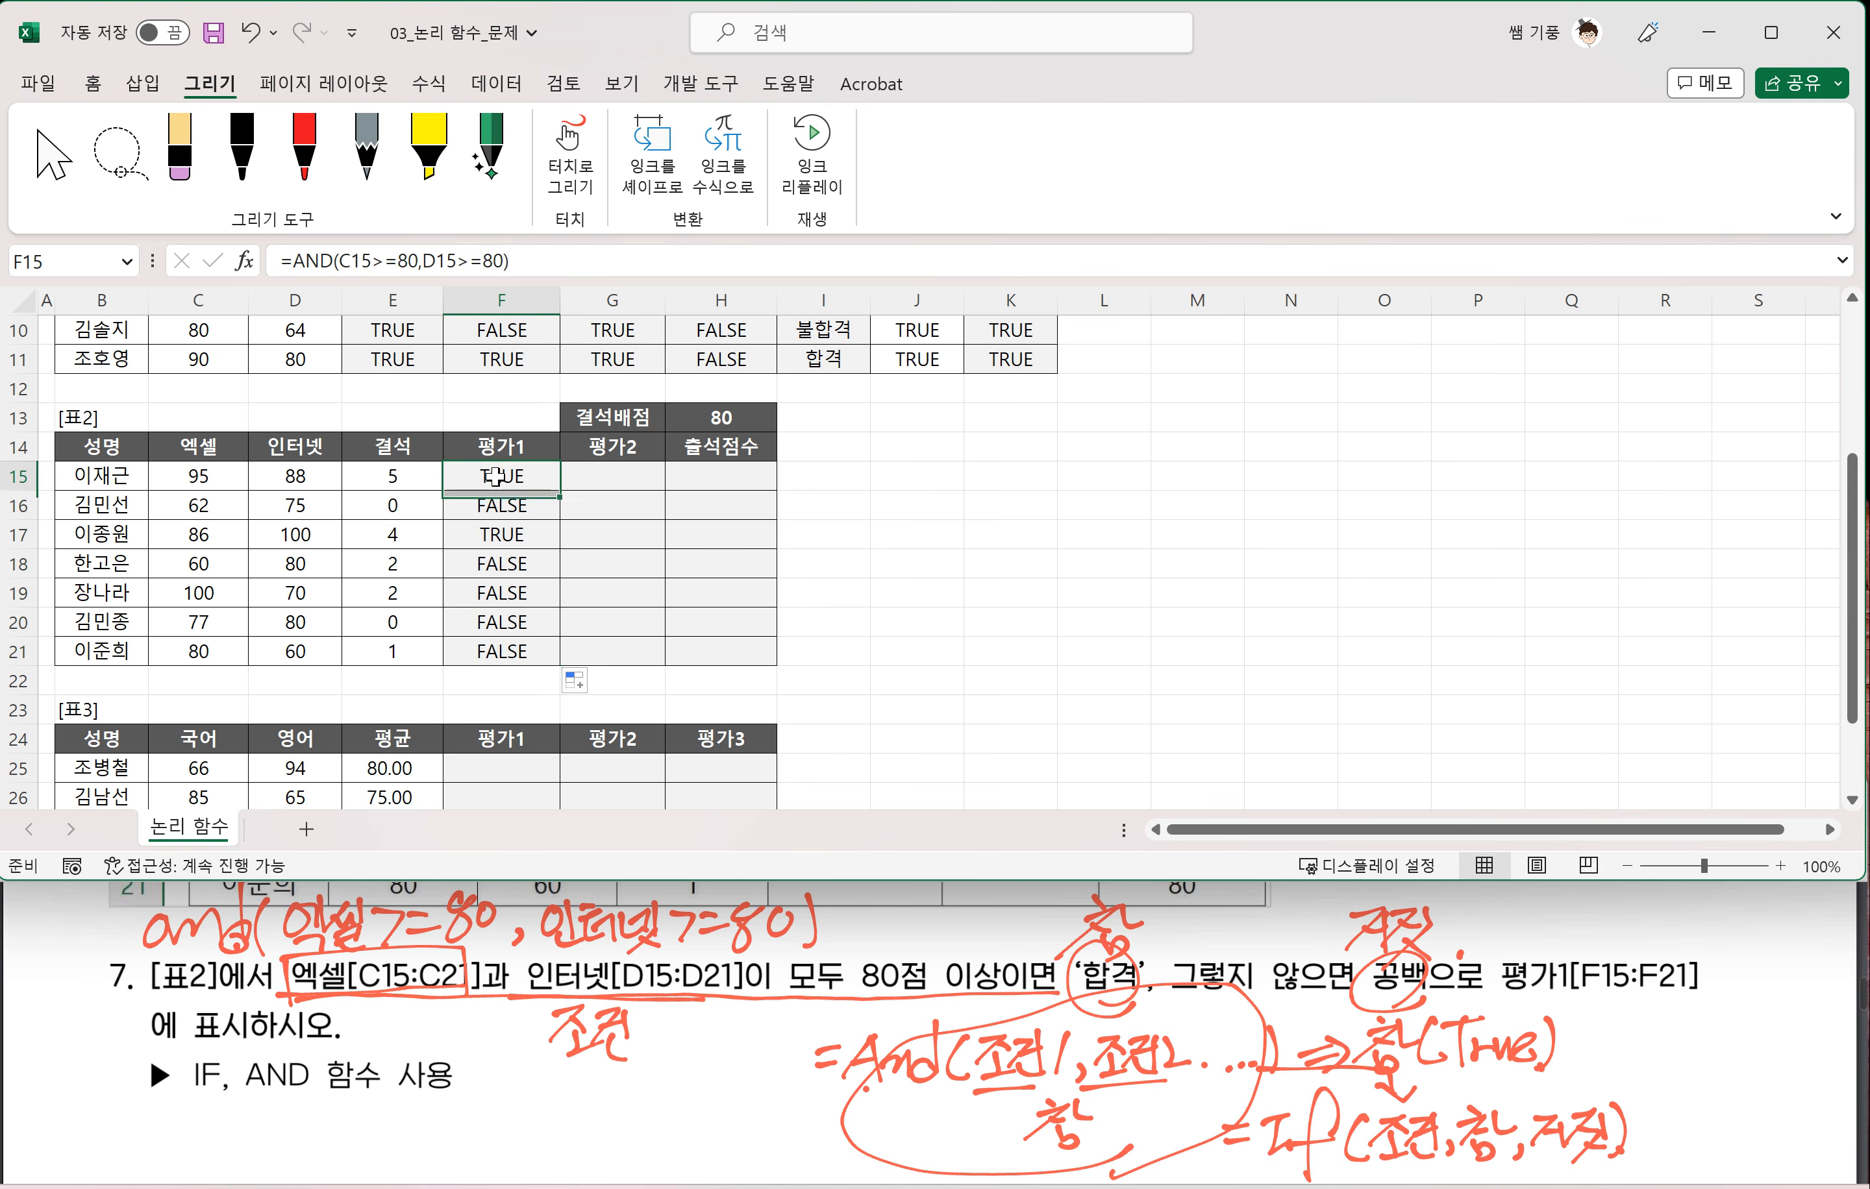
{"action": "double_click", "coordinate": [497, 475]}
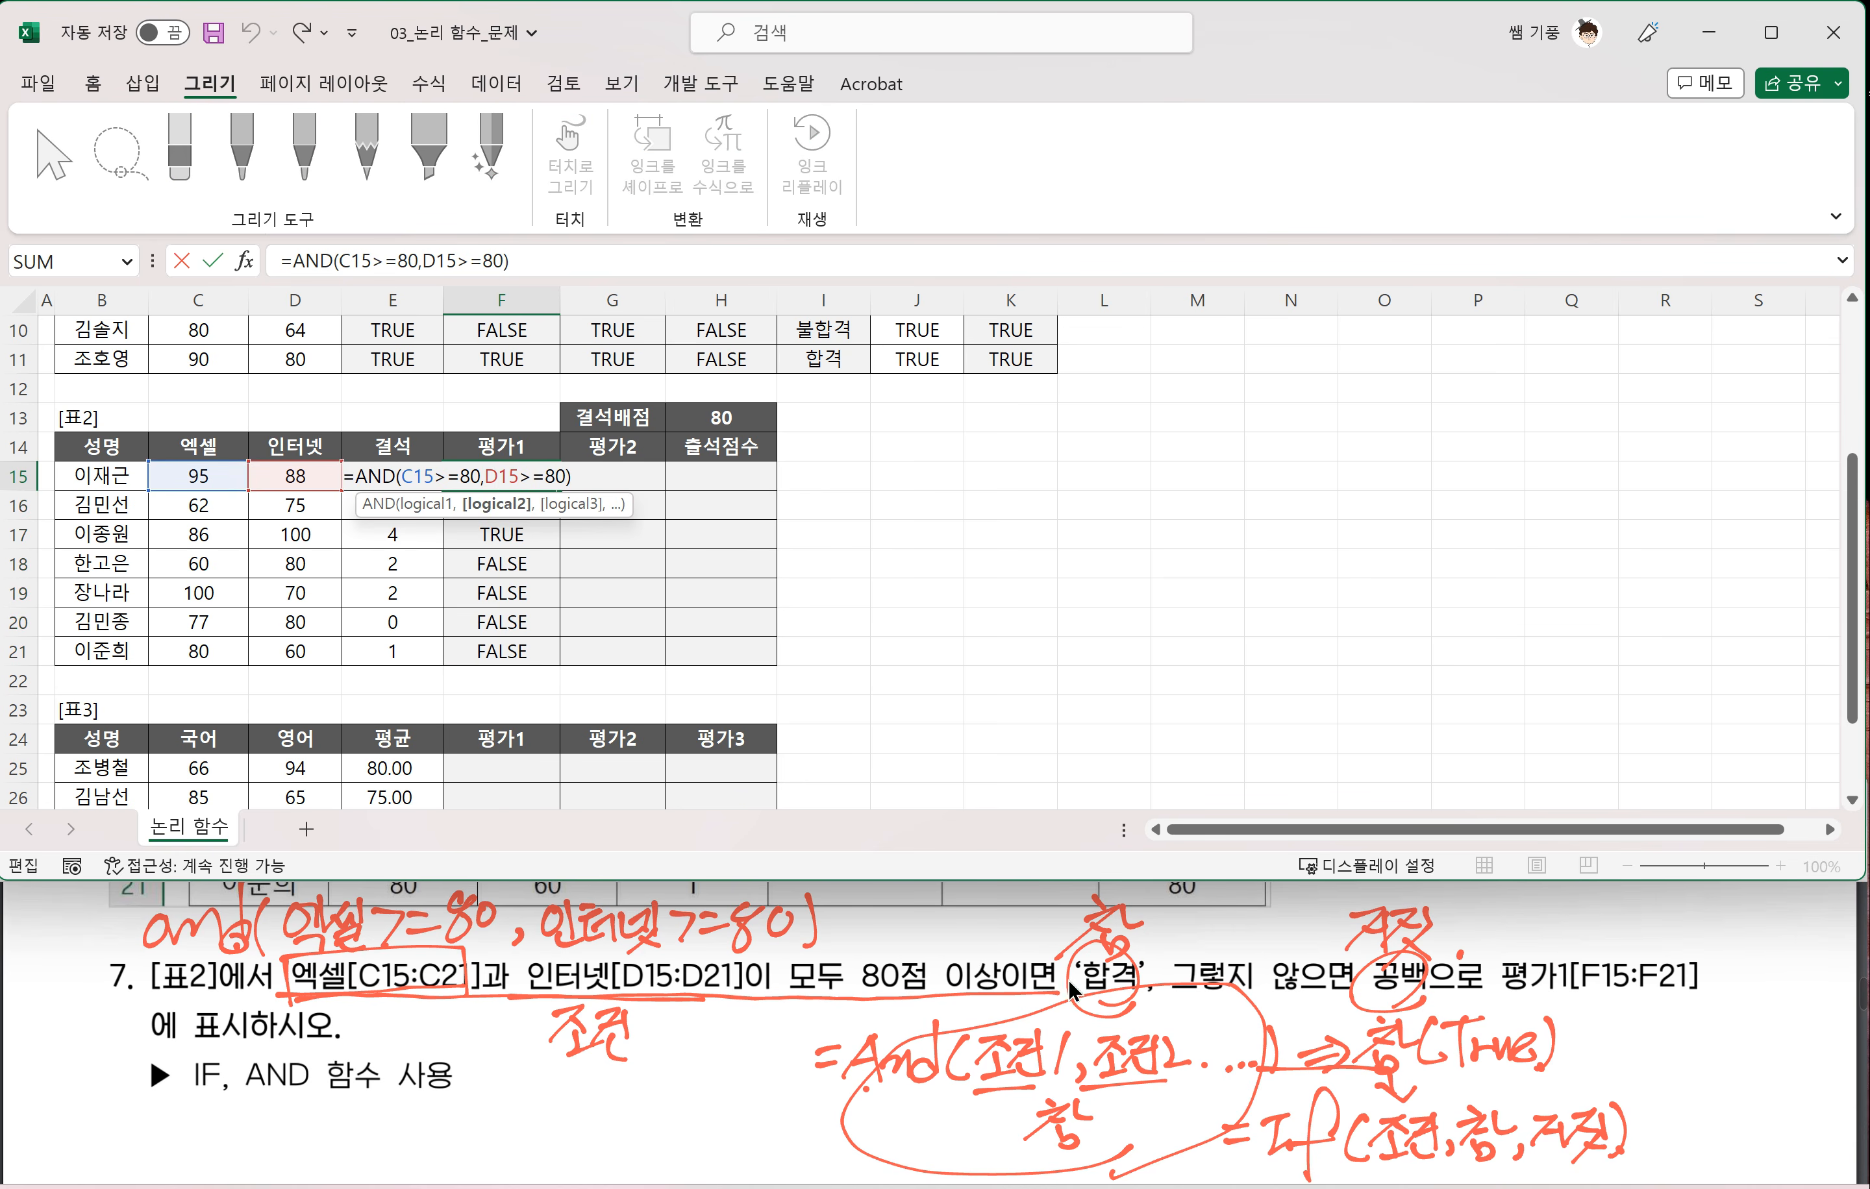
{"action": "left_click", "coordinate": [356, 476]}
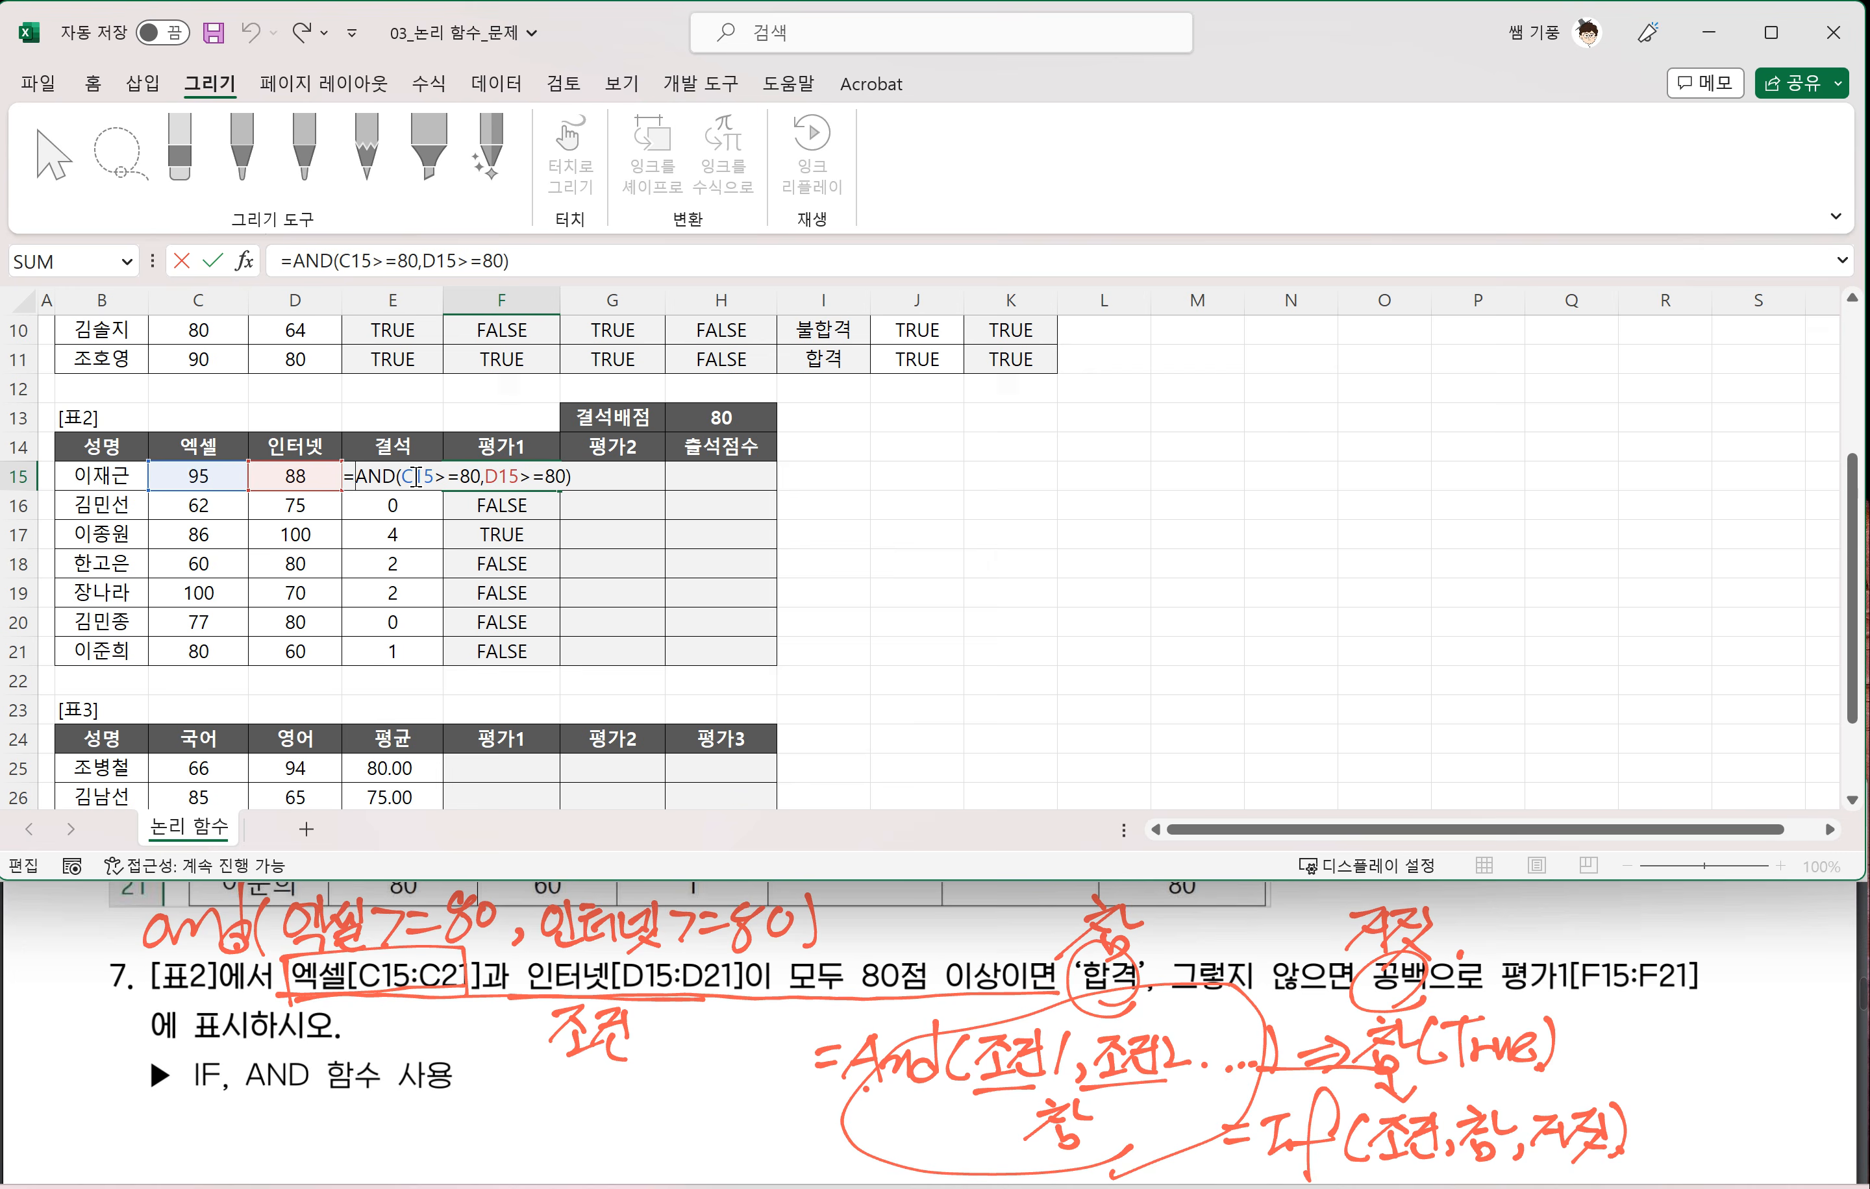
{"action": "left_click", "coordinate": [39, 269]}
{"action": "type", "text": "I"}
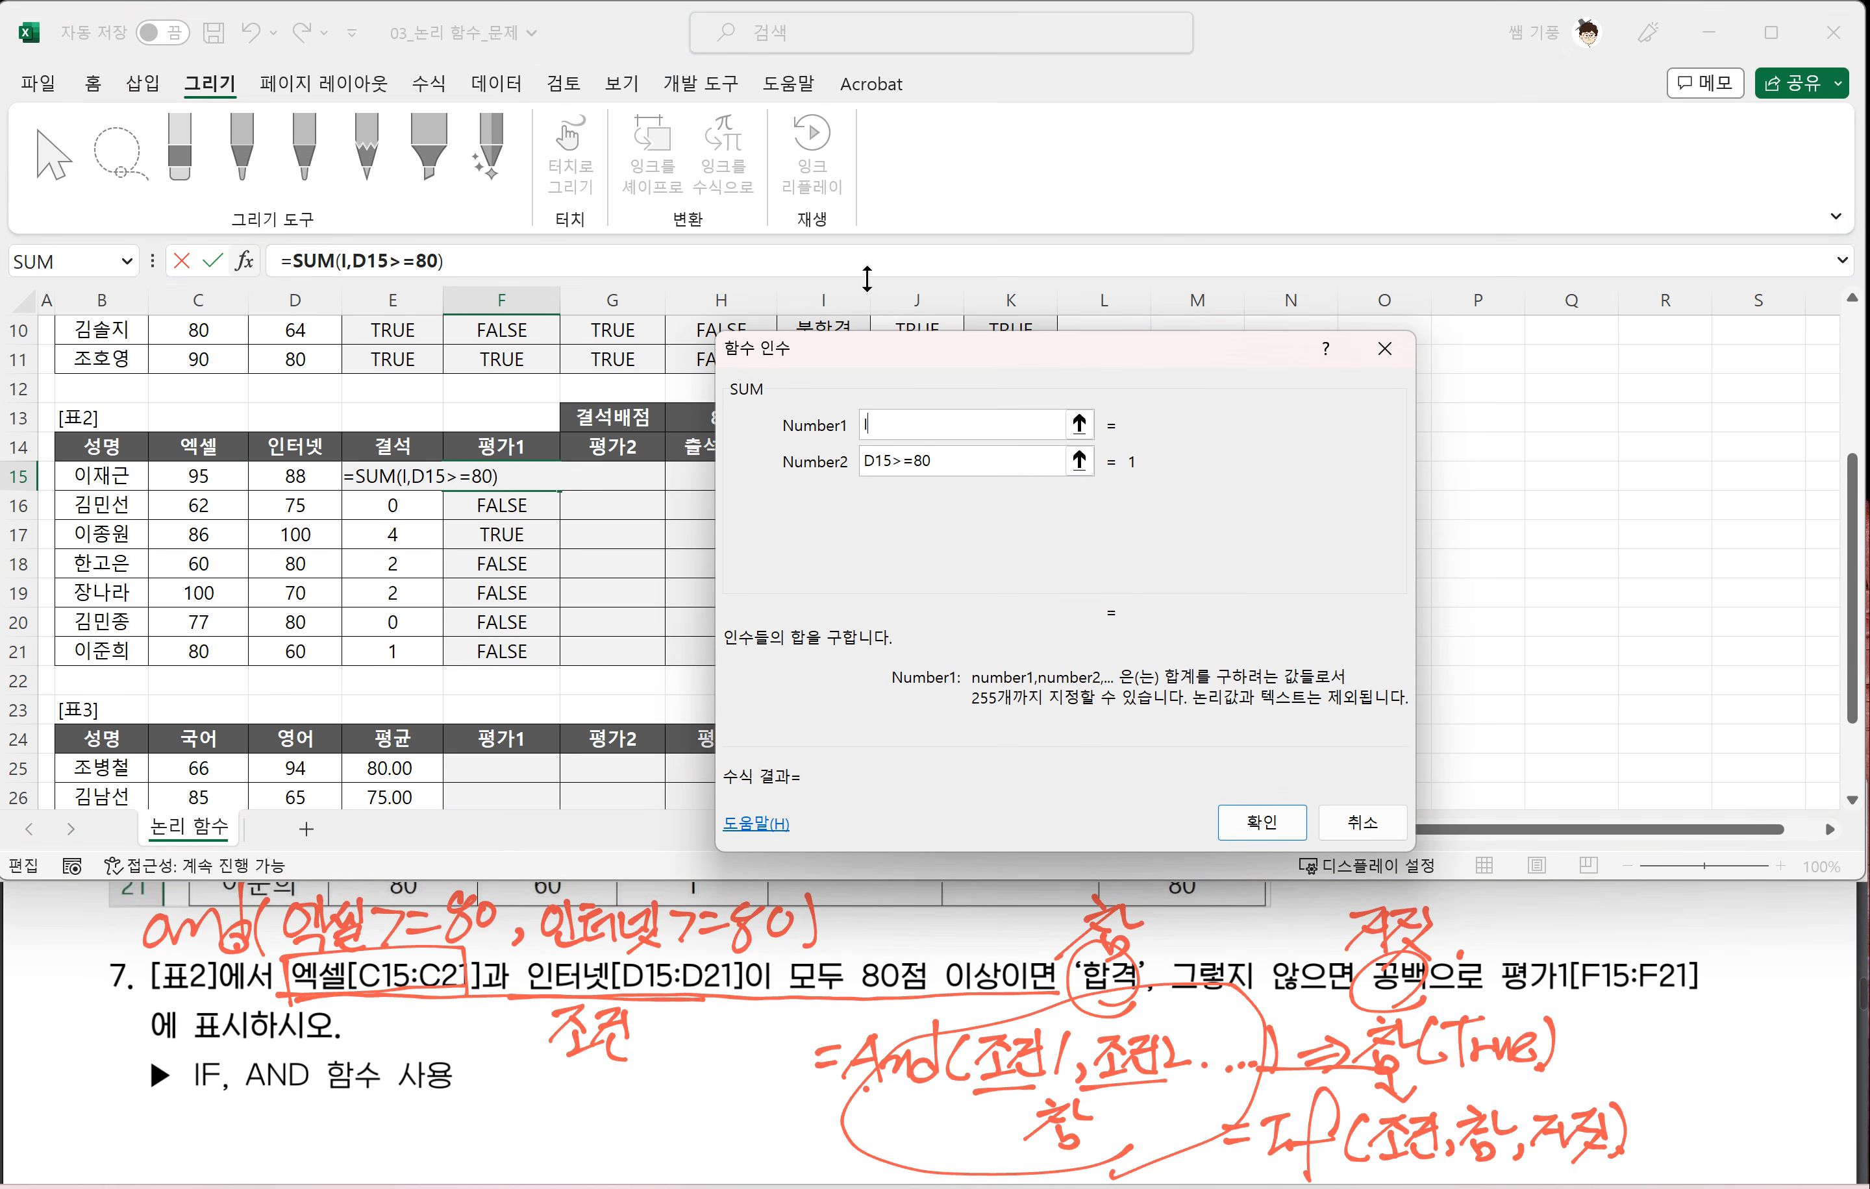
{"action": "left_click", "coordinate": [1384, 349]}
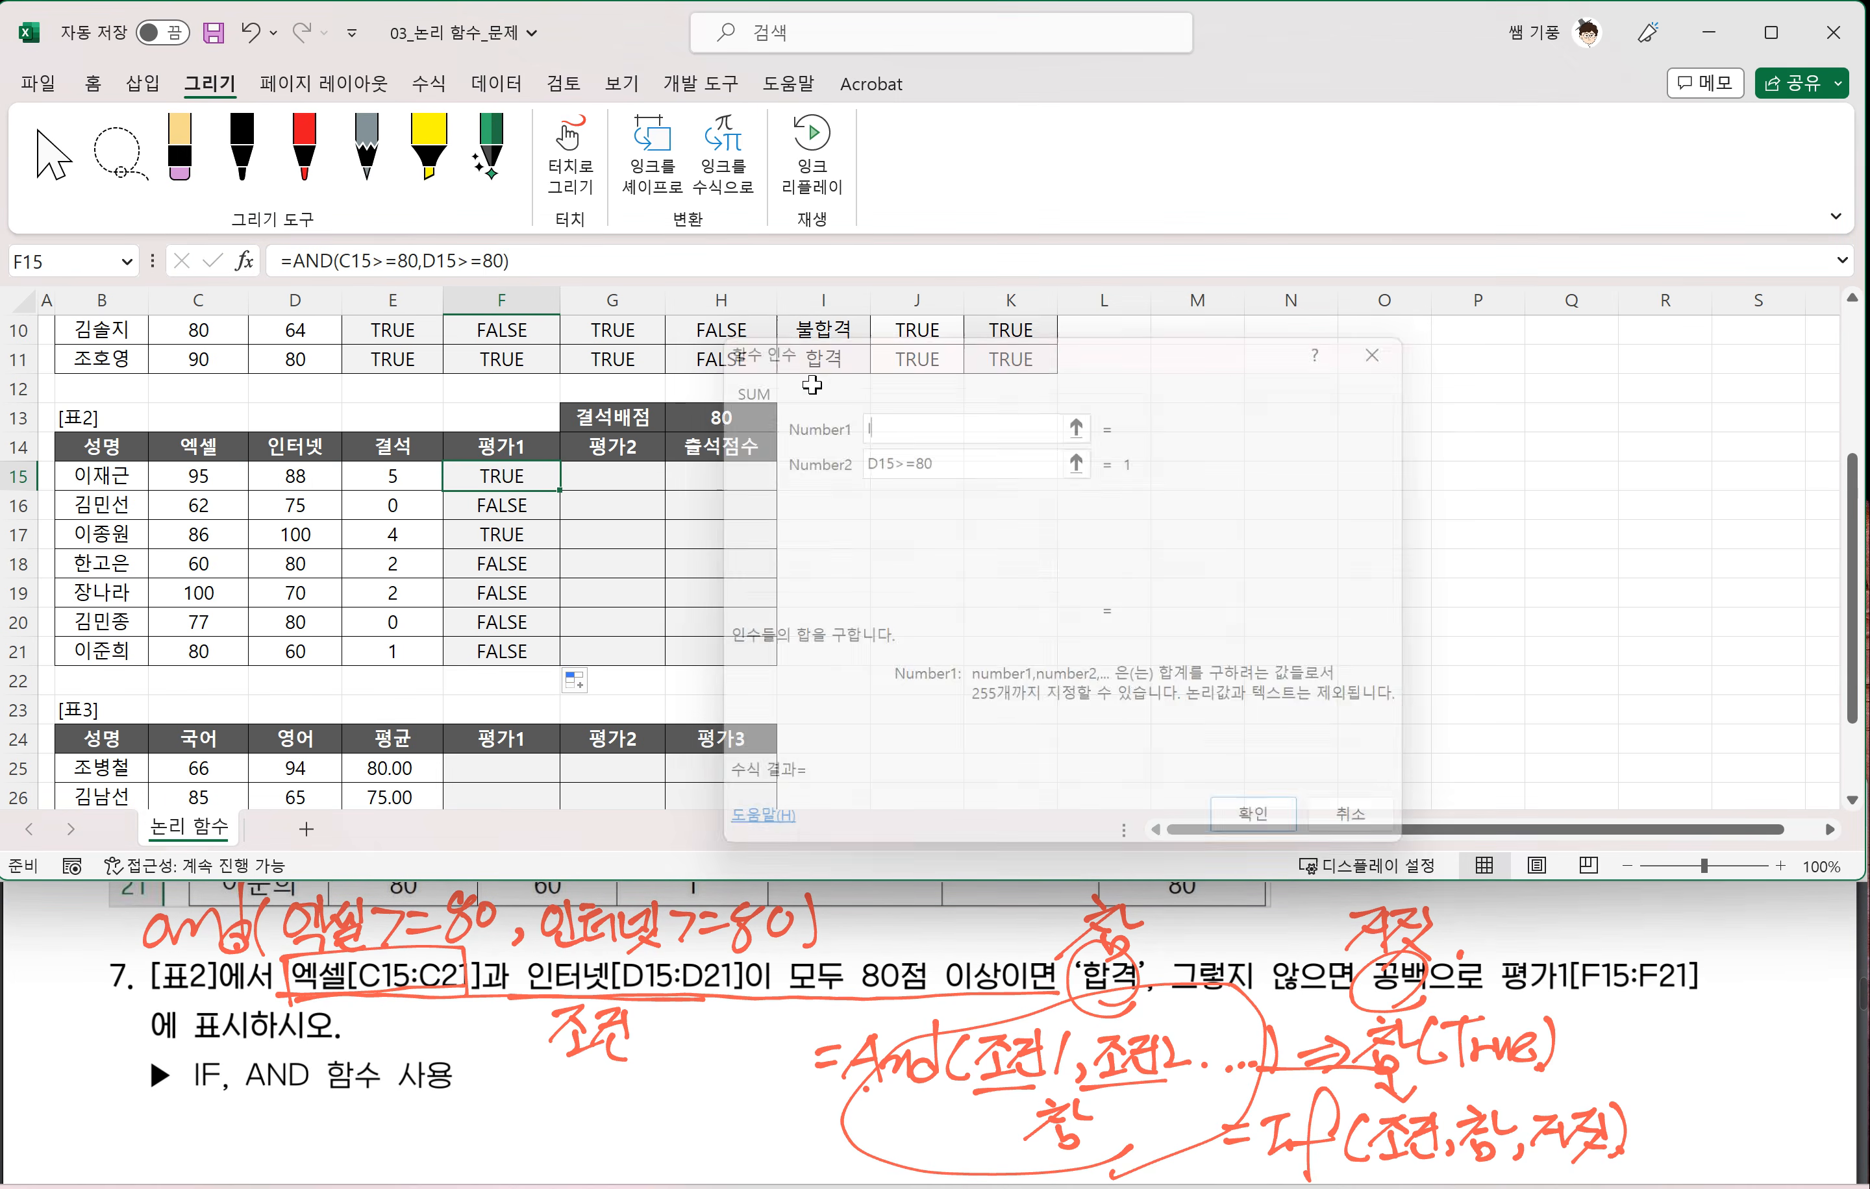
- Wrap the AND formula in F15 in an IF returning "합격" or an empty string, and copy it down to F21
{"action": "double_click", "coordinate": [501, 477]}
{"action": "left_click", "coordinate": [359, 479]}
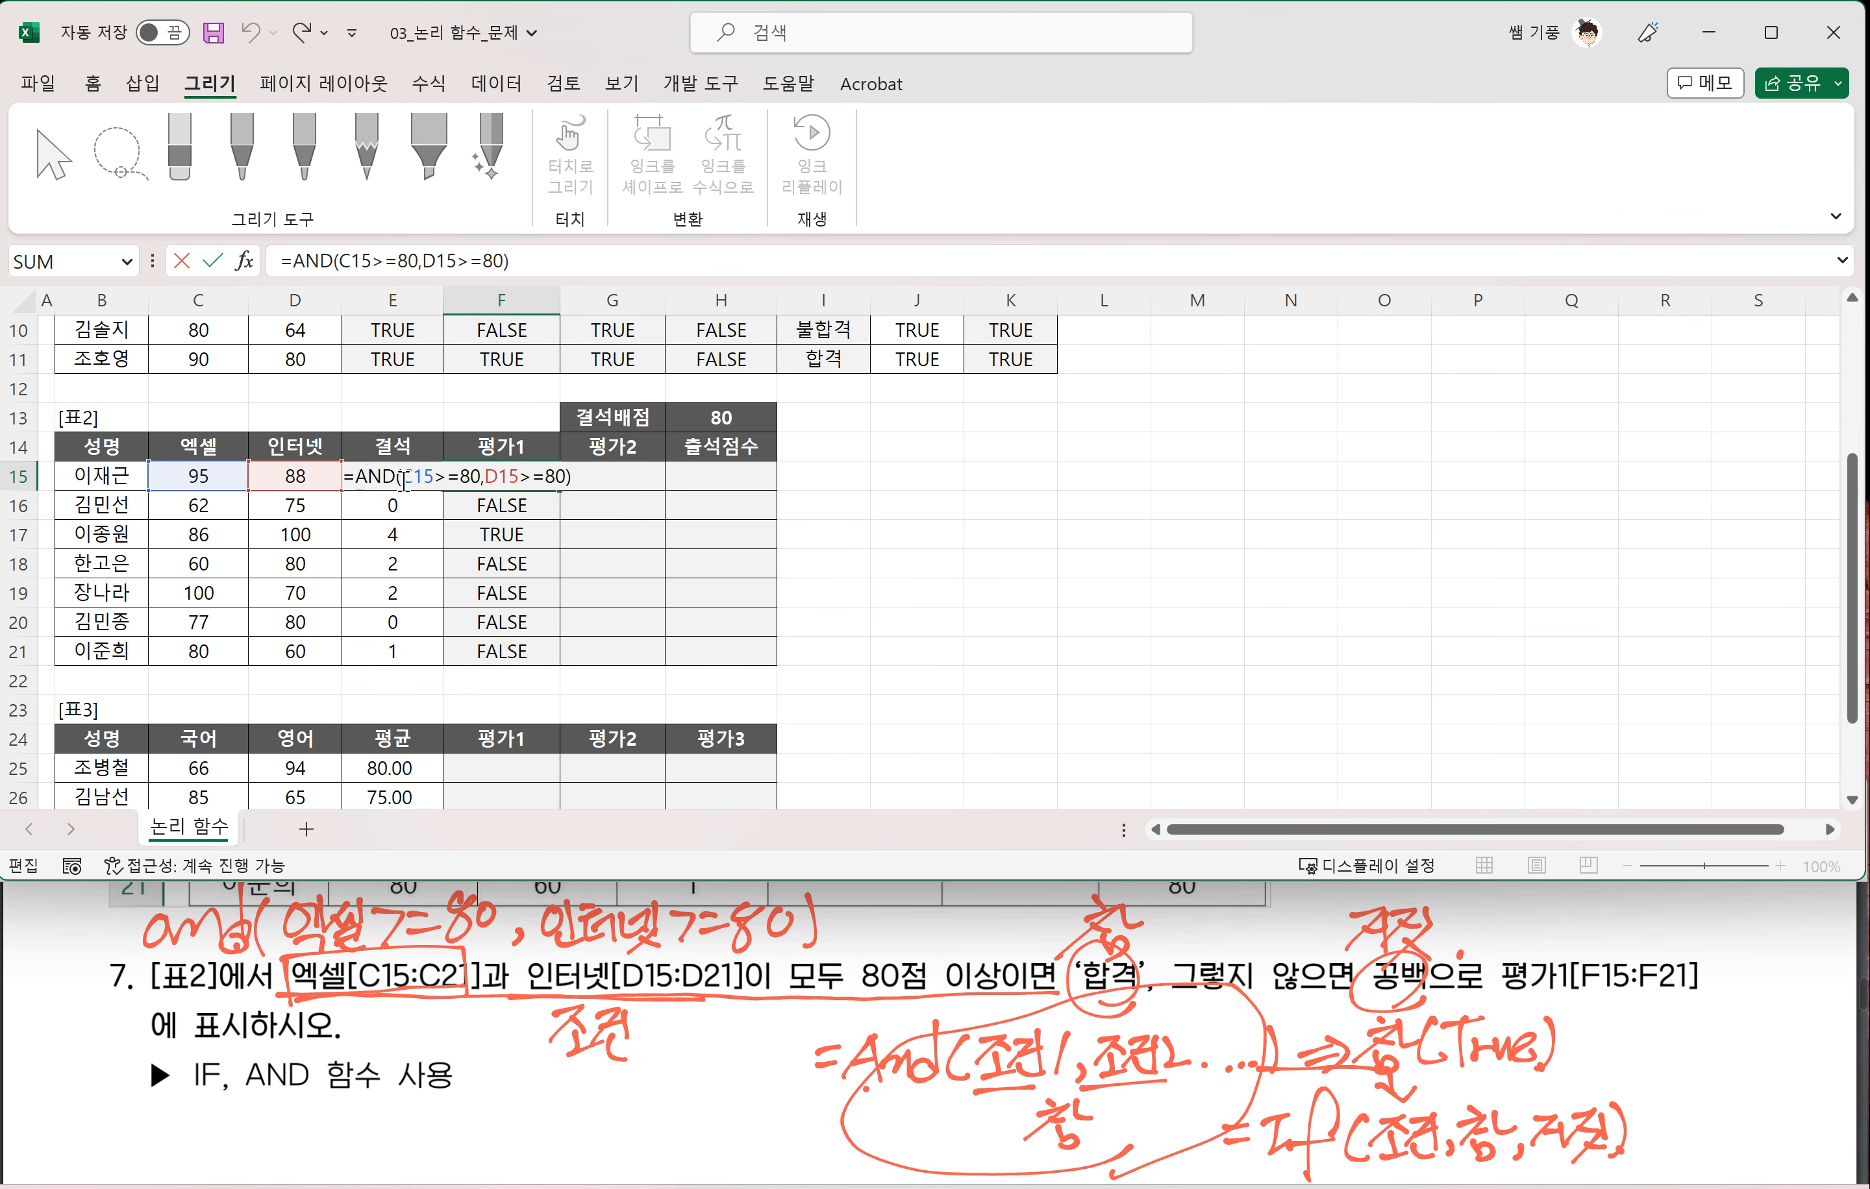
{"action": "type", "text": "IF("}
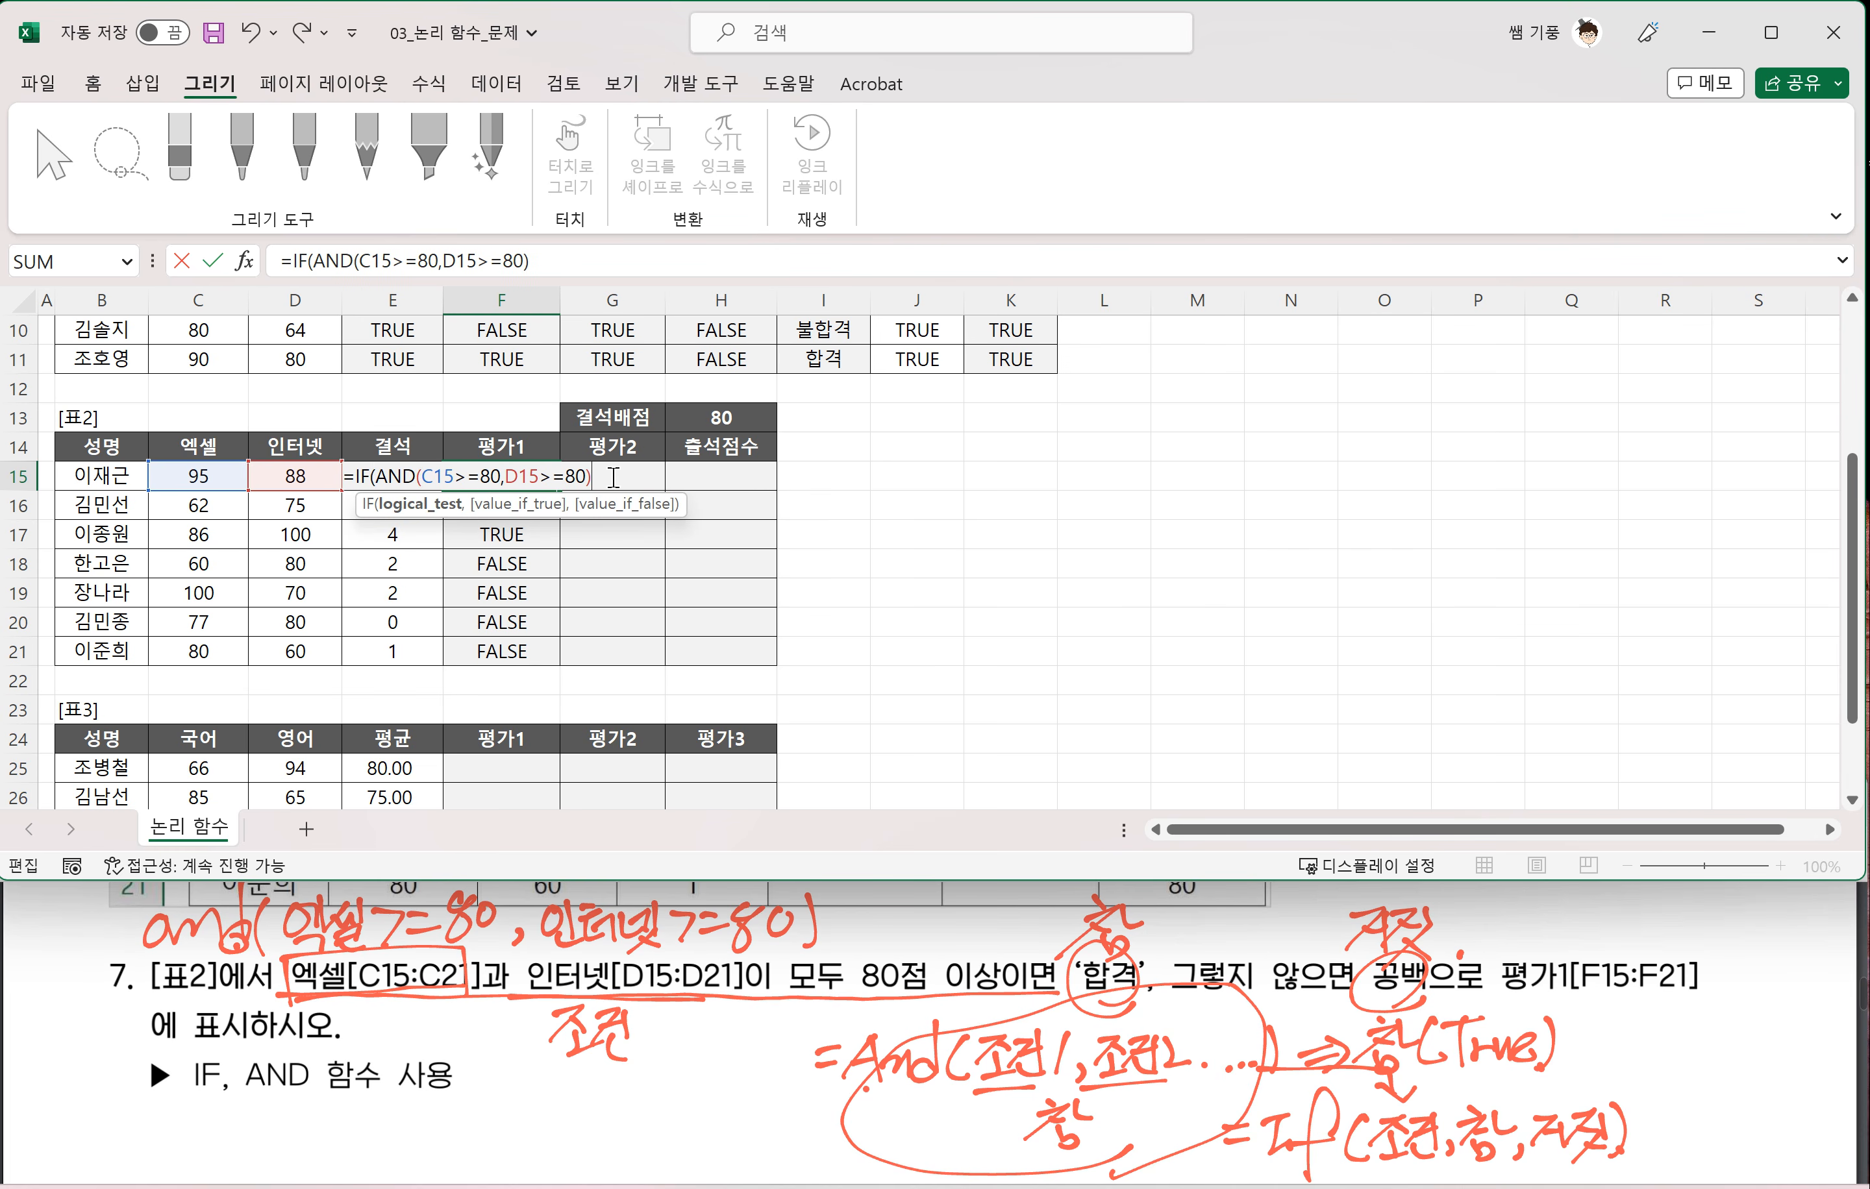
{"action": "type", "text": ",\""}
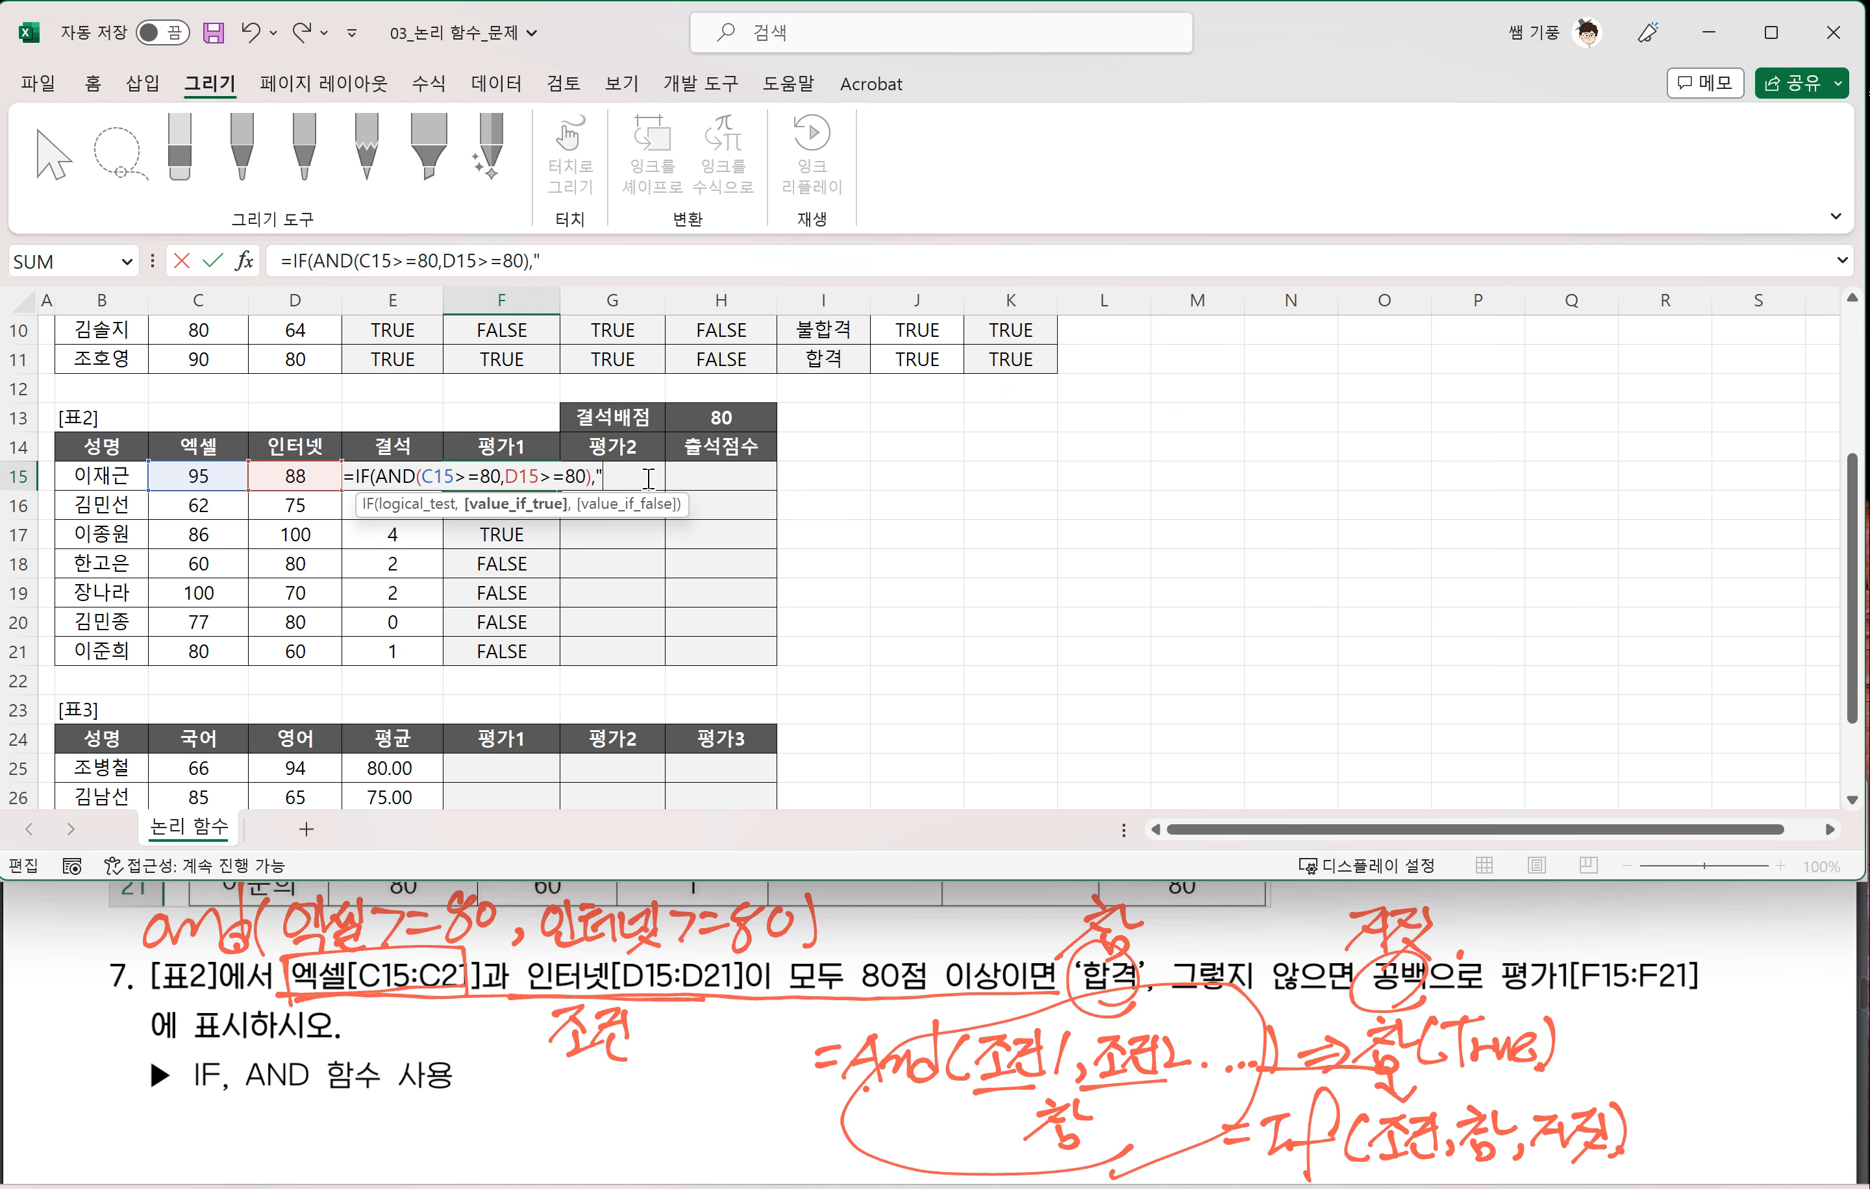
{"action": "type", "text": "합격\","}
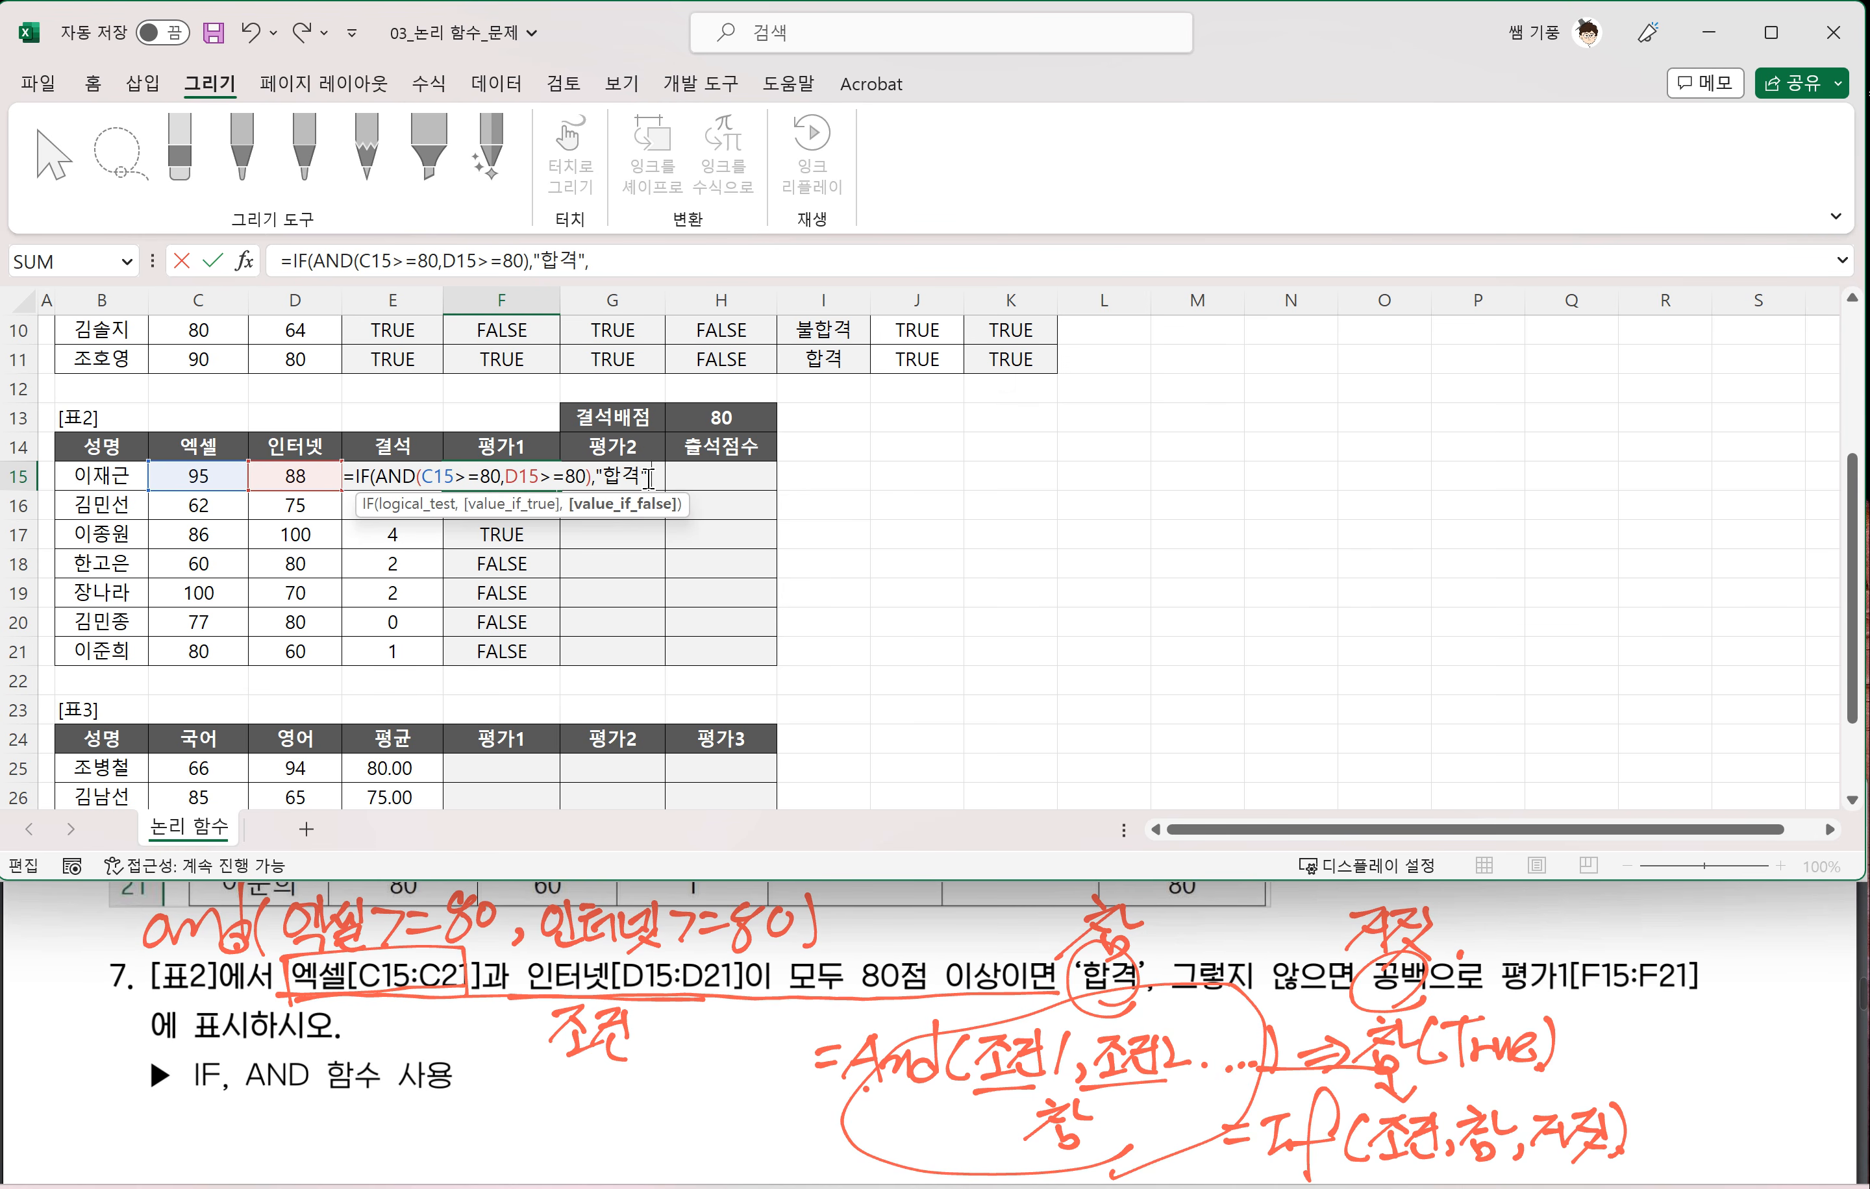
{"action": "type", "text": "\"\")"}
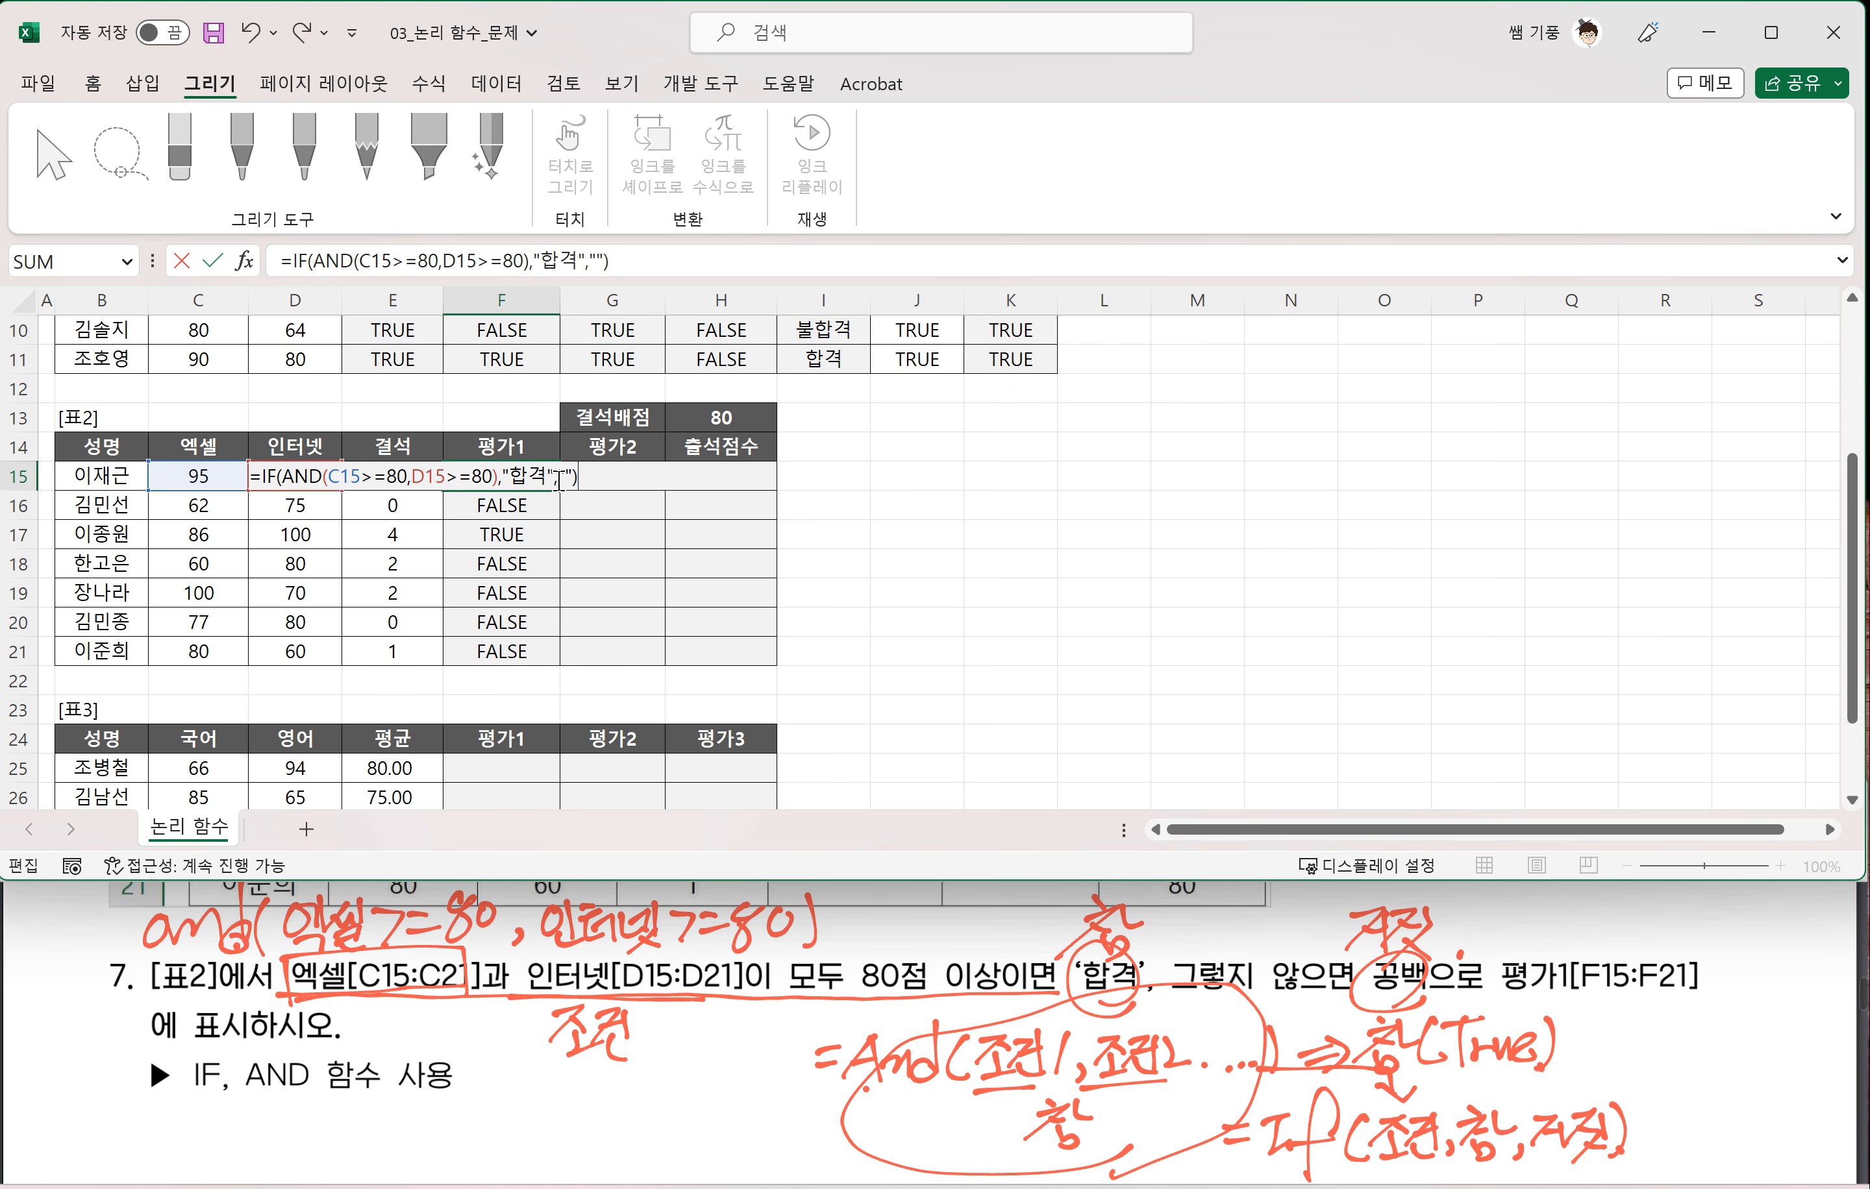
{"action": "key", "text": "Return"}
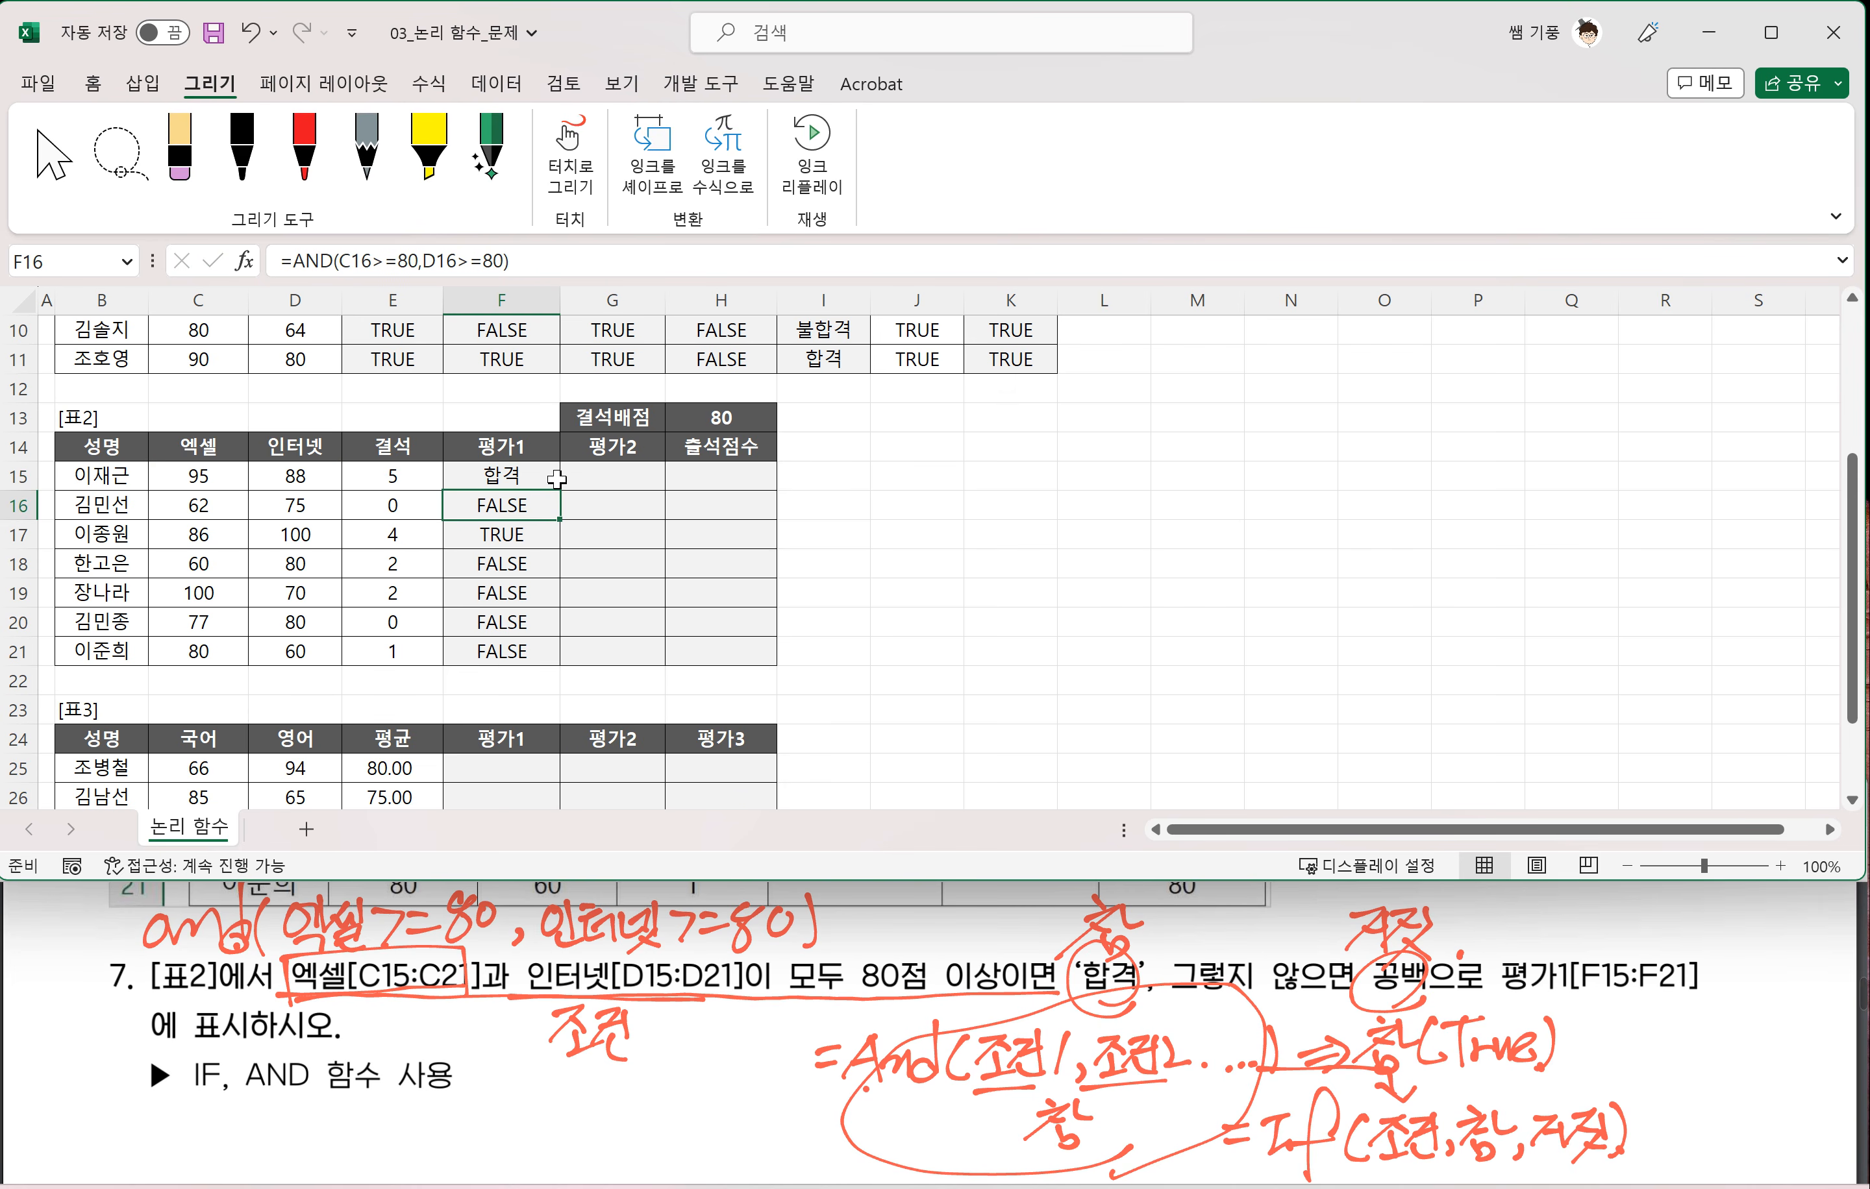
{"action": "left_click", "coordinate": [553, 478]}
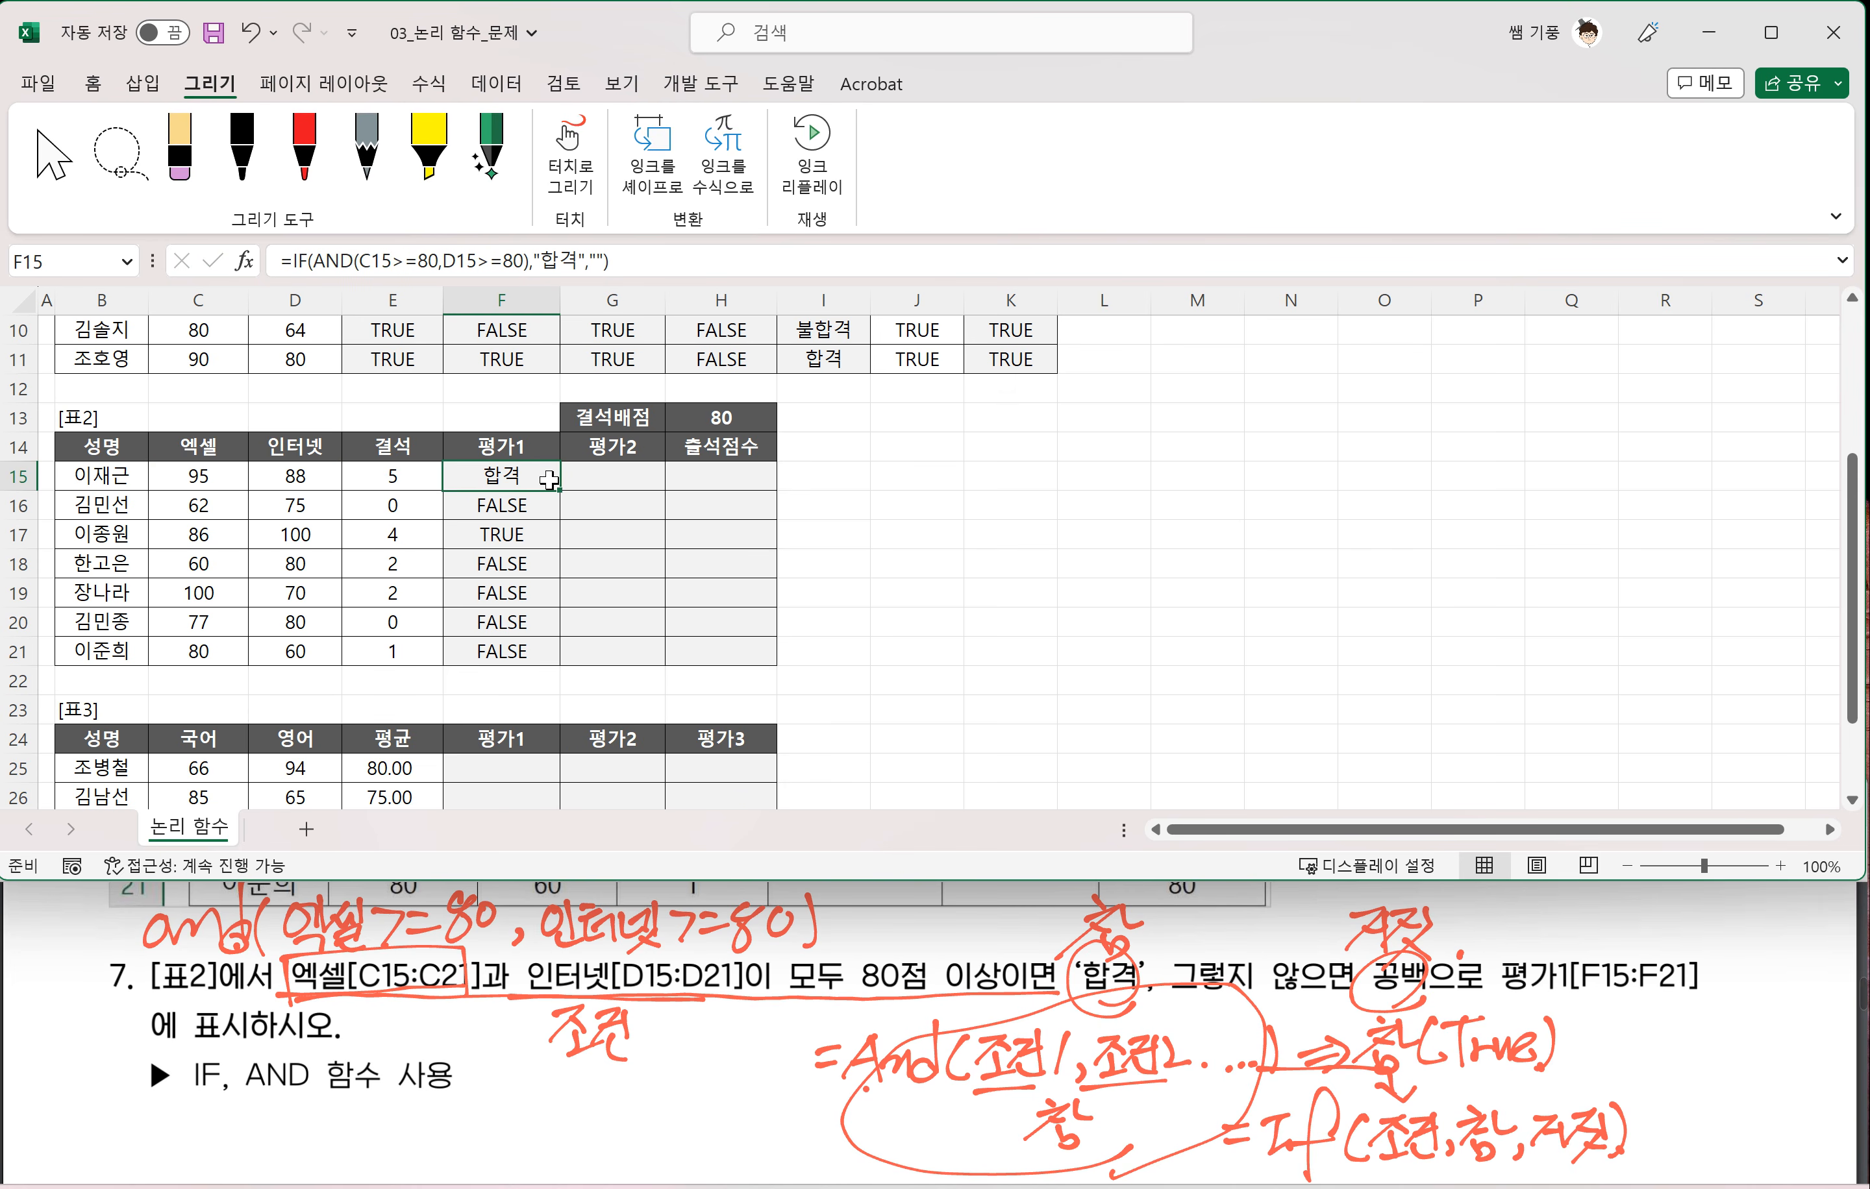
{"action": "double_click", "coordinate": [558, 487]}
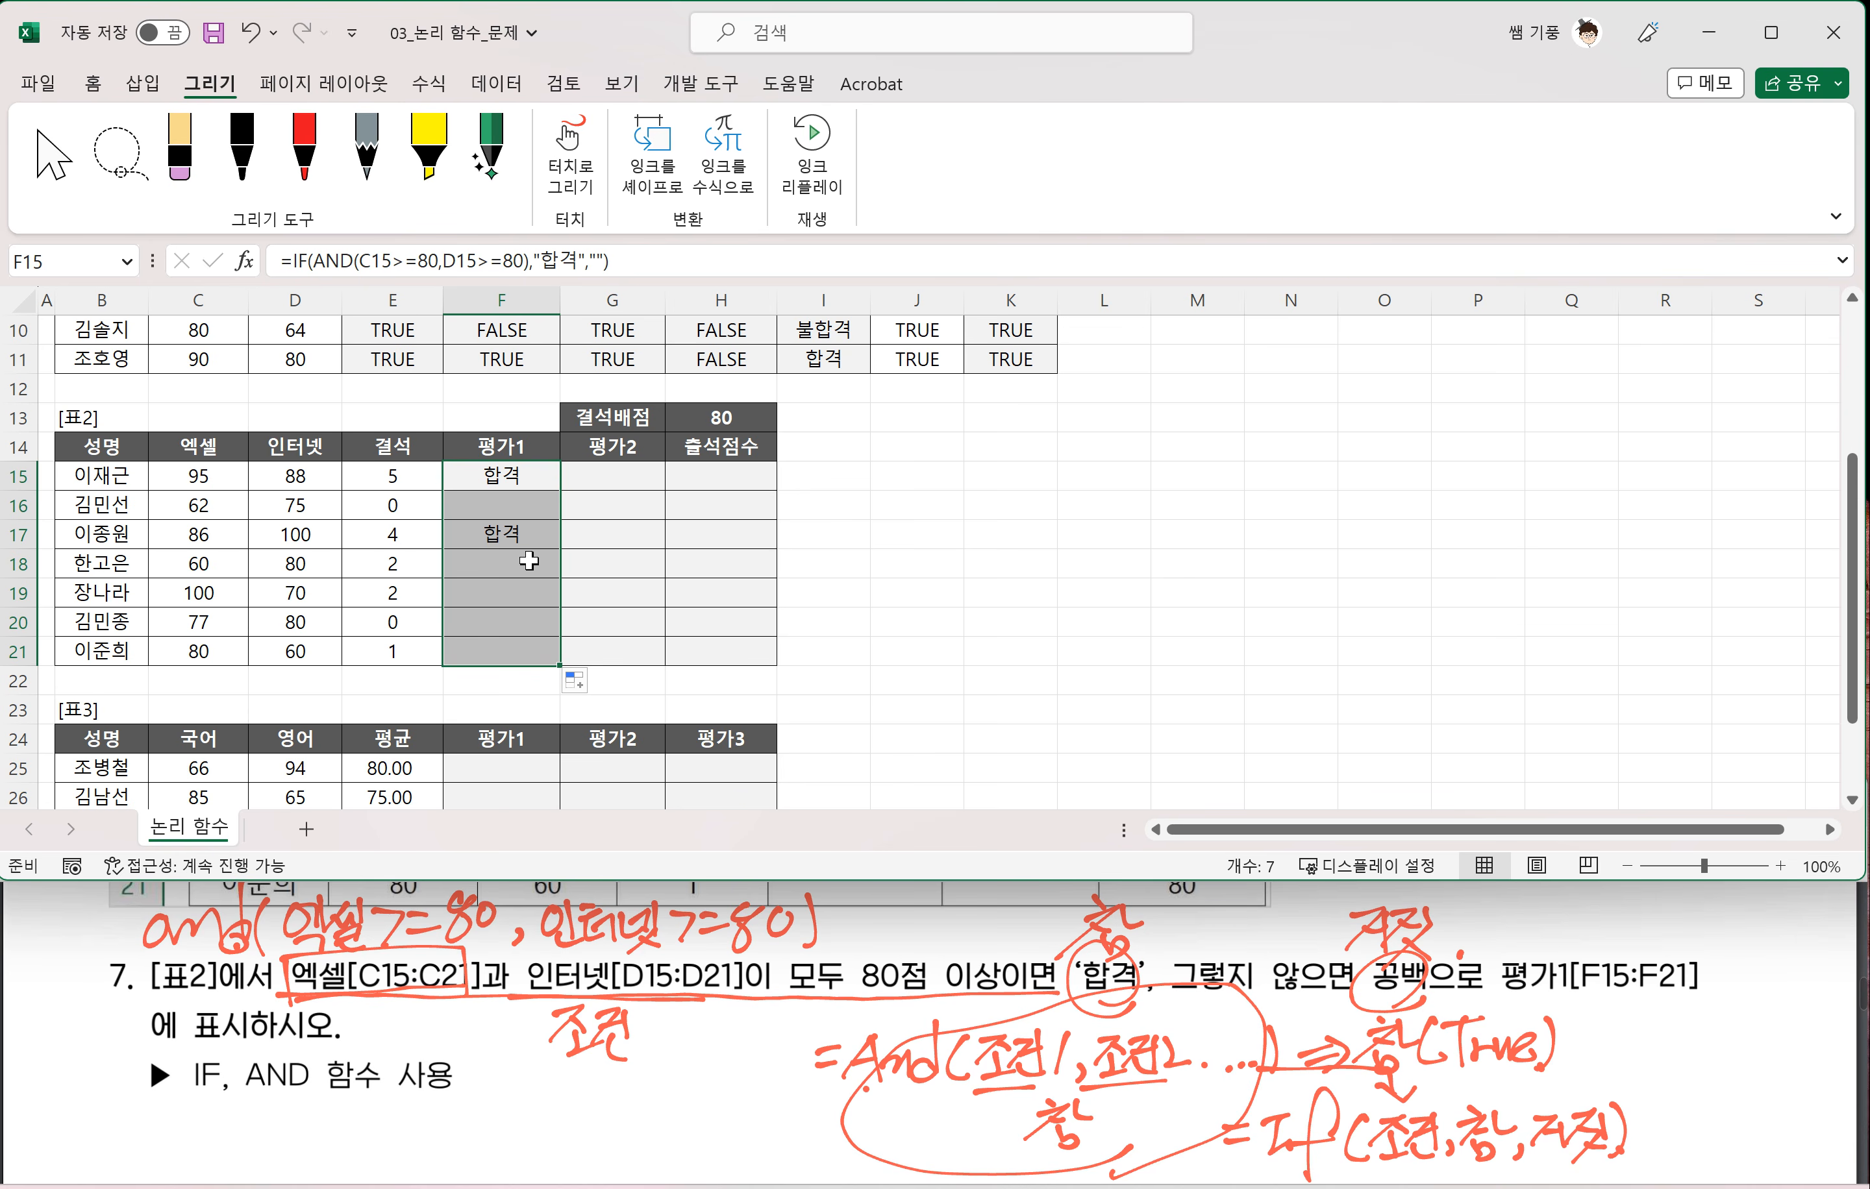
- In question 8 of the PDF, circle 이거나 and label it or
{"action": "scroll", "coordinate": [579, 1088], "scroll_direction": "down", "scroll_amount": 5}
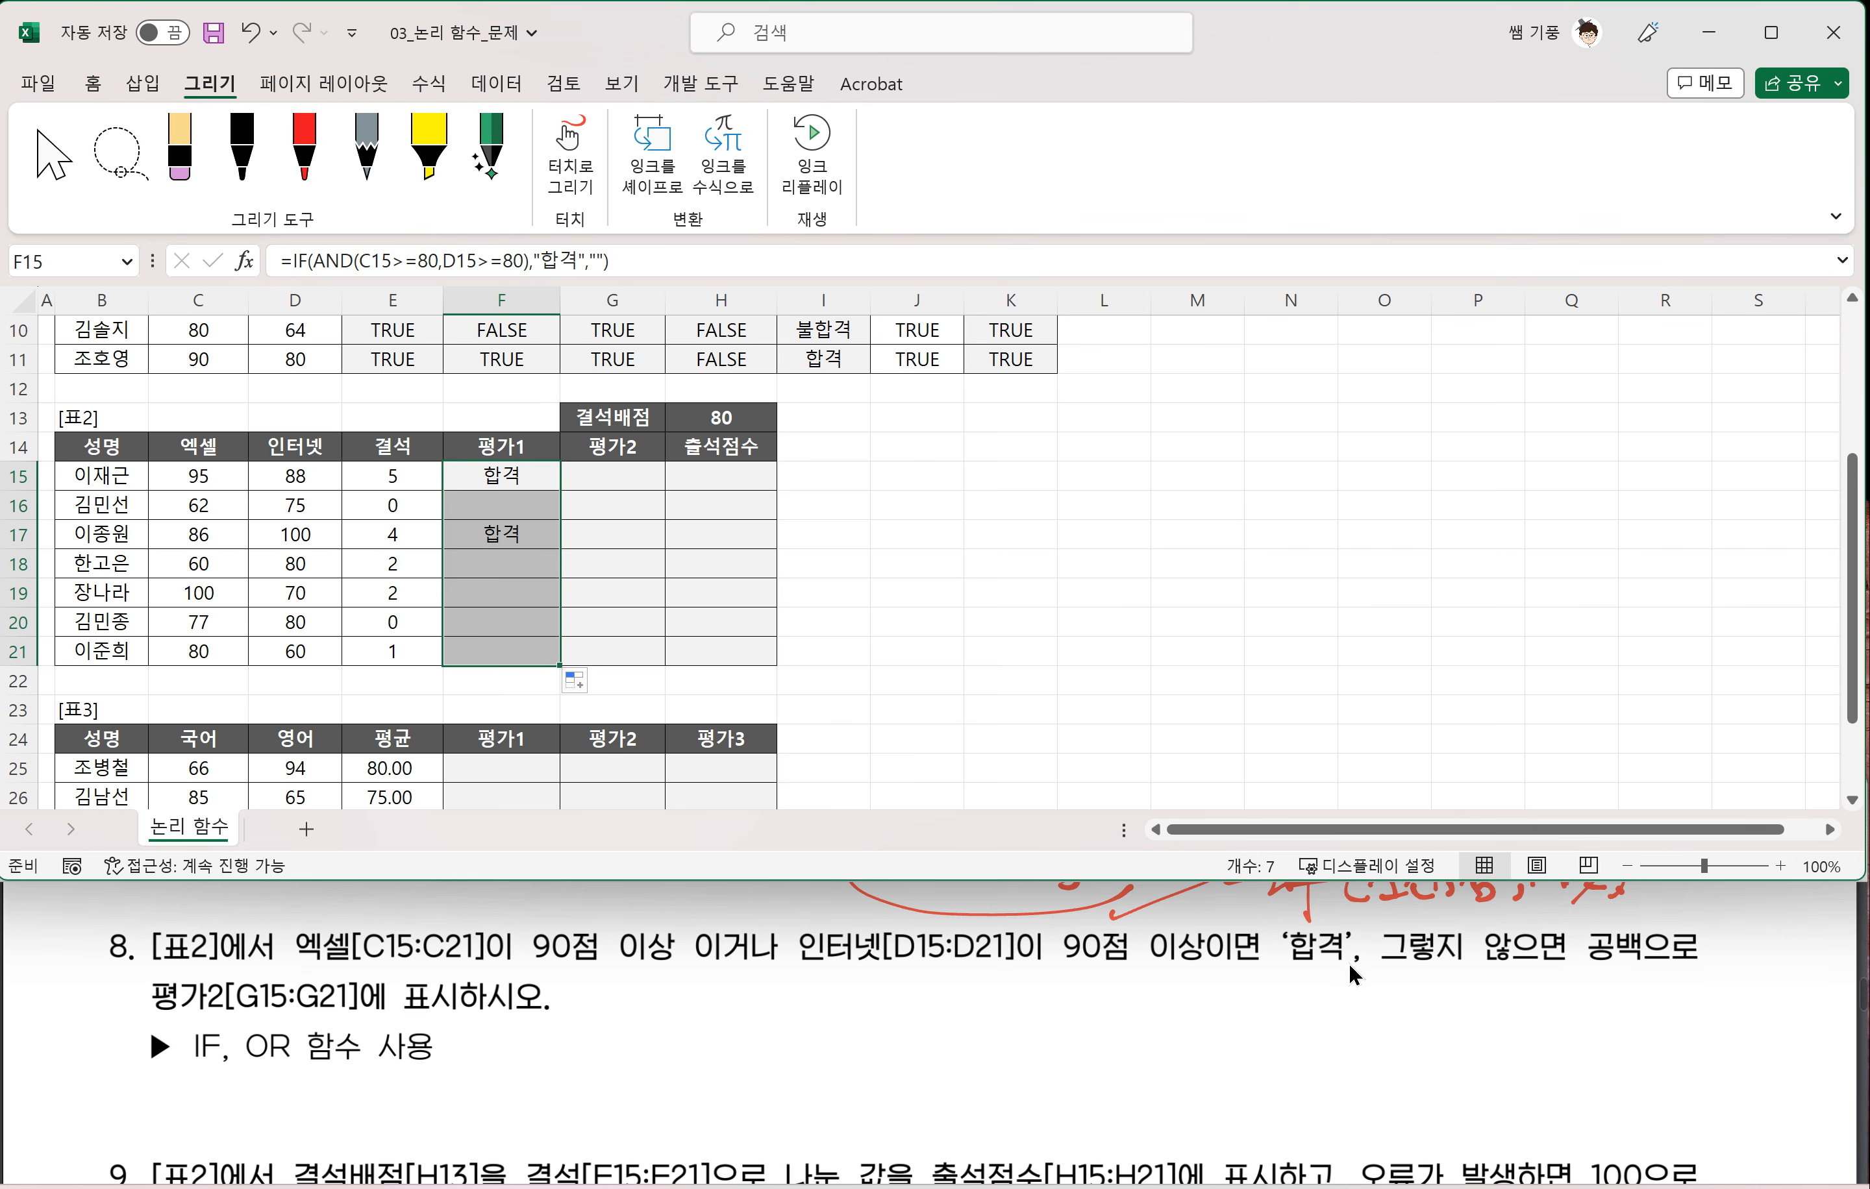
{"action": "scroll", "coordinate": [503, 1029], "scroll_direction": "up", "scroll_amount": 2}
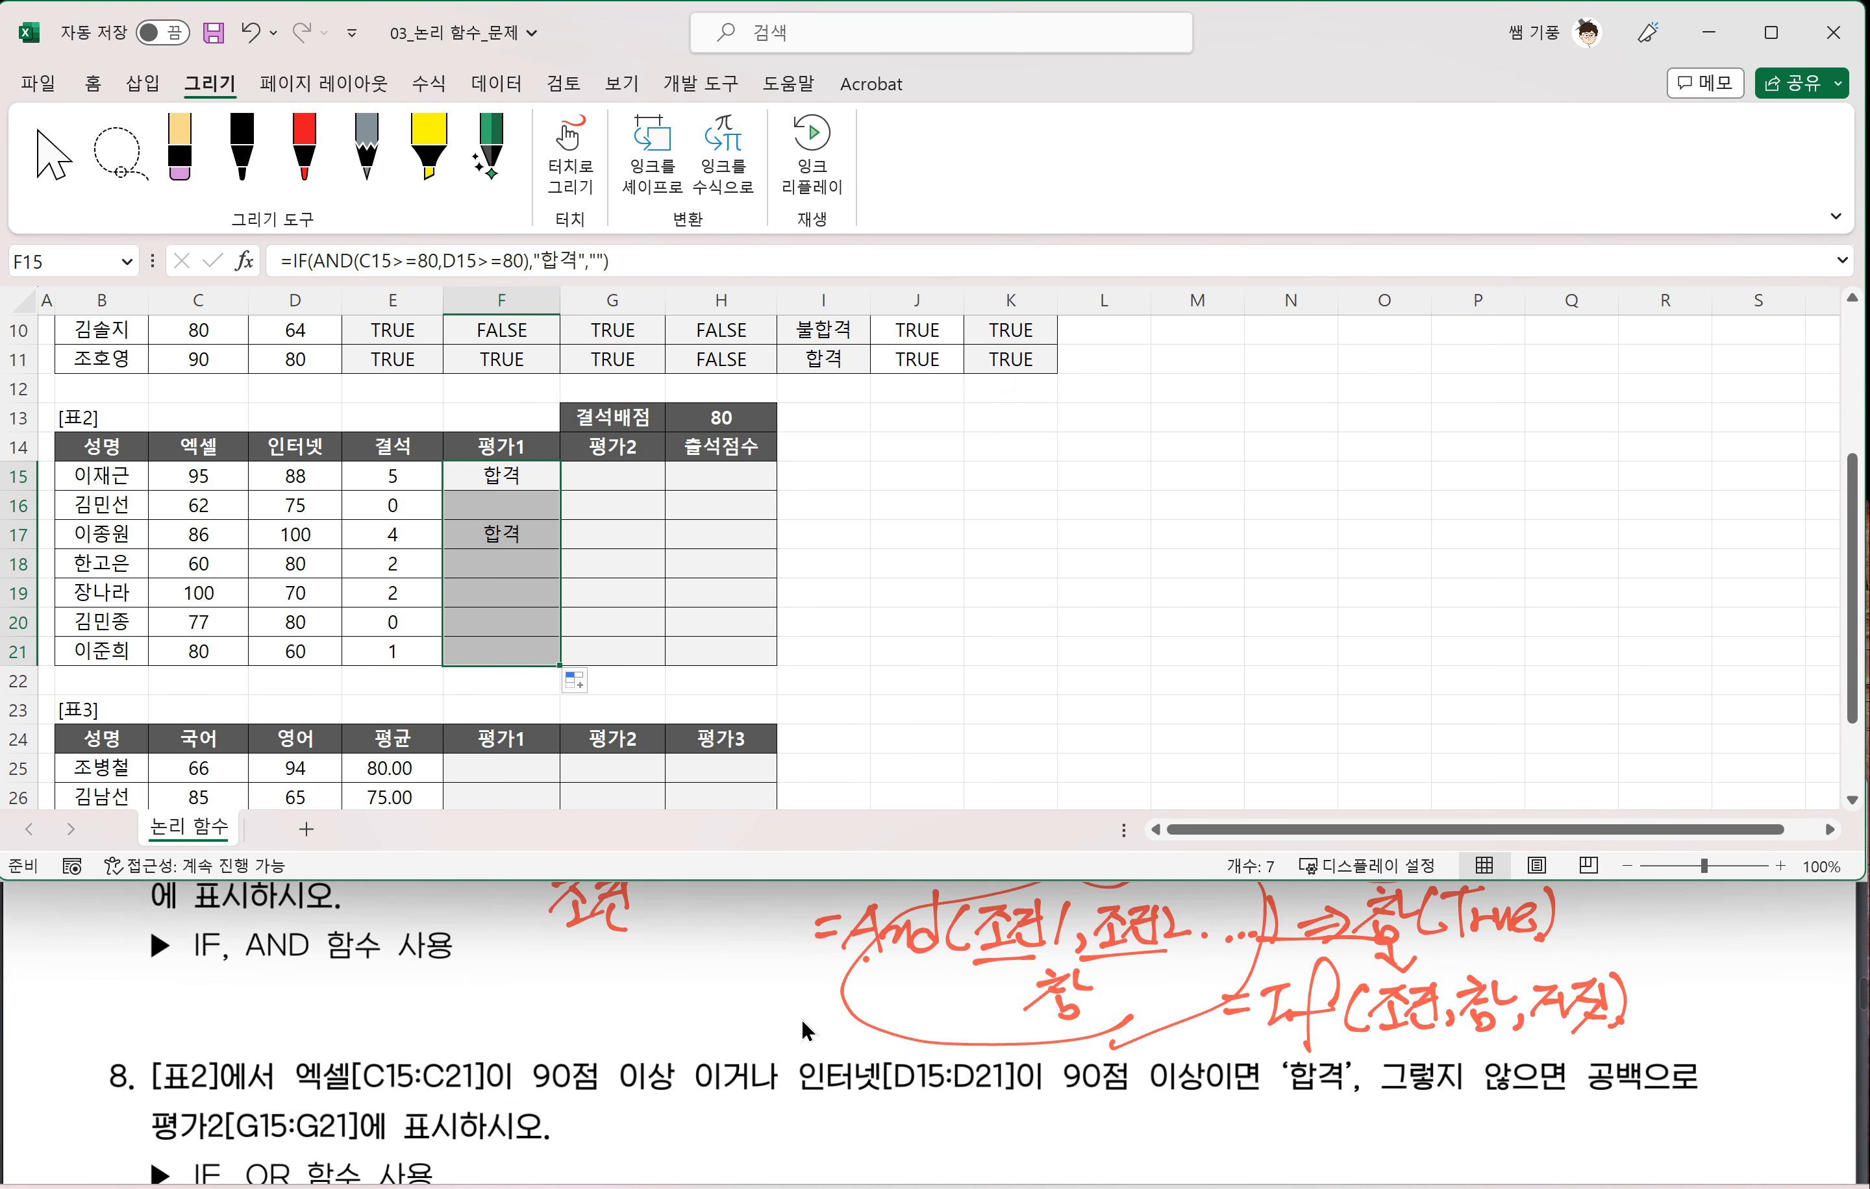
{"action": "left_click", "coordinate": [817, 1036]}
{"action": "mouse_move", "coordinate": [770, 1057]}
{"action": "left_mouse_down"}
{"action": "mouse_move", "coordinate": [774, 1096]}
{"action": "mouse_move", "coordinate": [730, 1136]}
{"action": "left_mouse_up"}
{"action": "left_click_drag", "start_coordinate": [743, 1131], "coordinate": [781, 1115]}
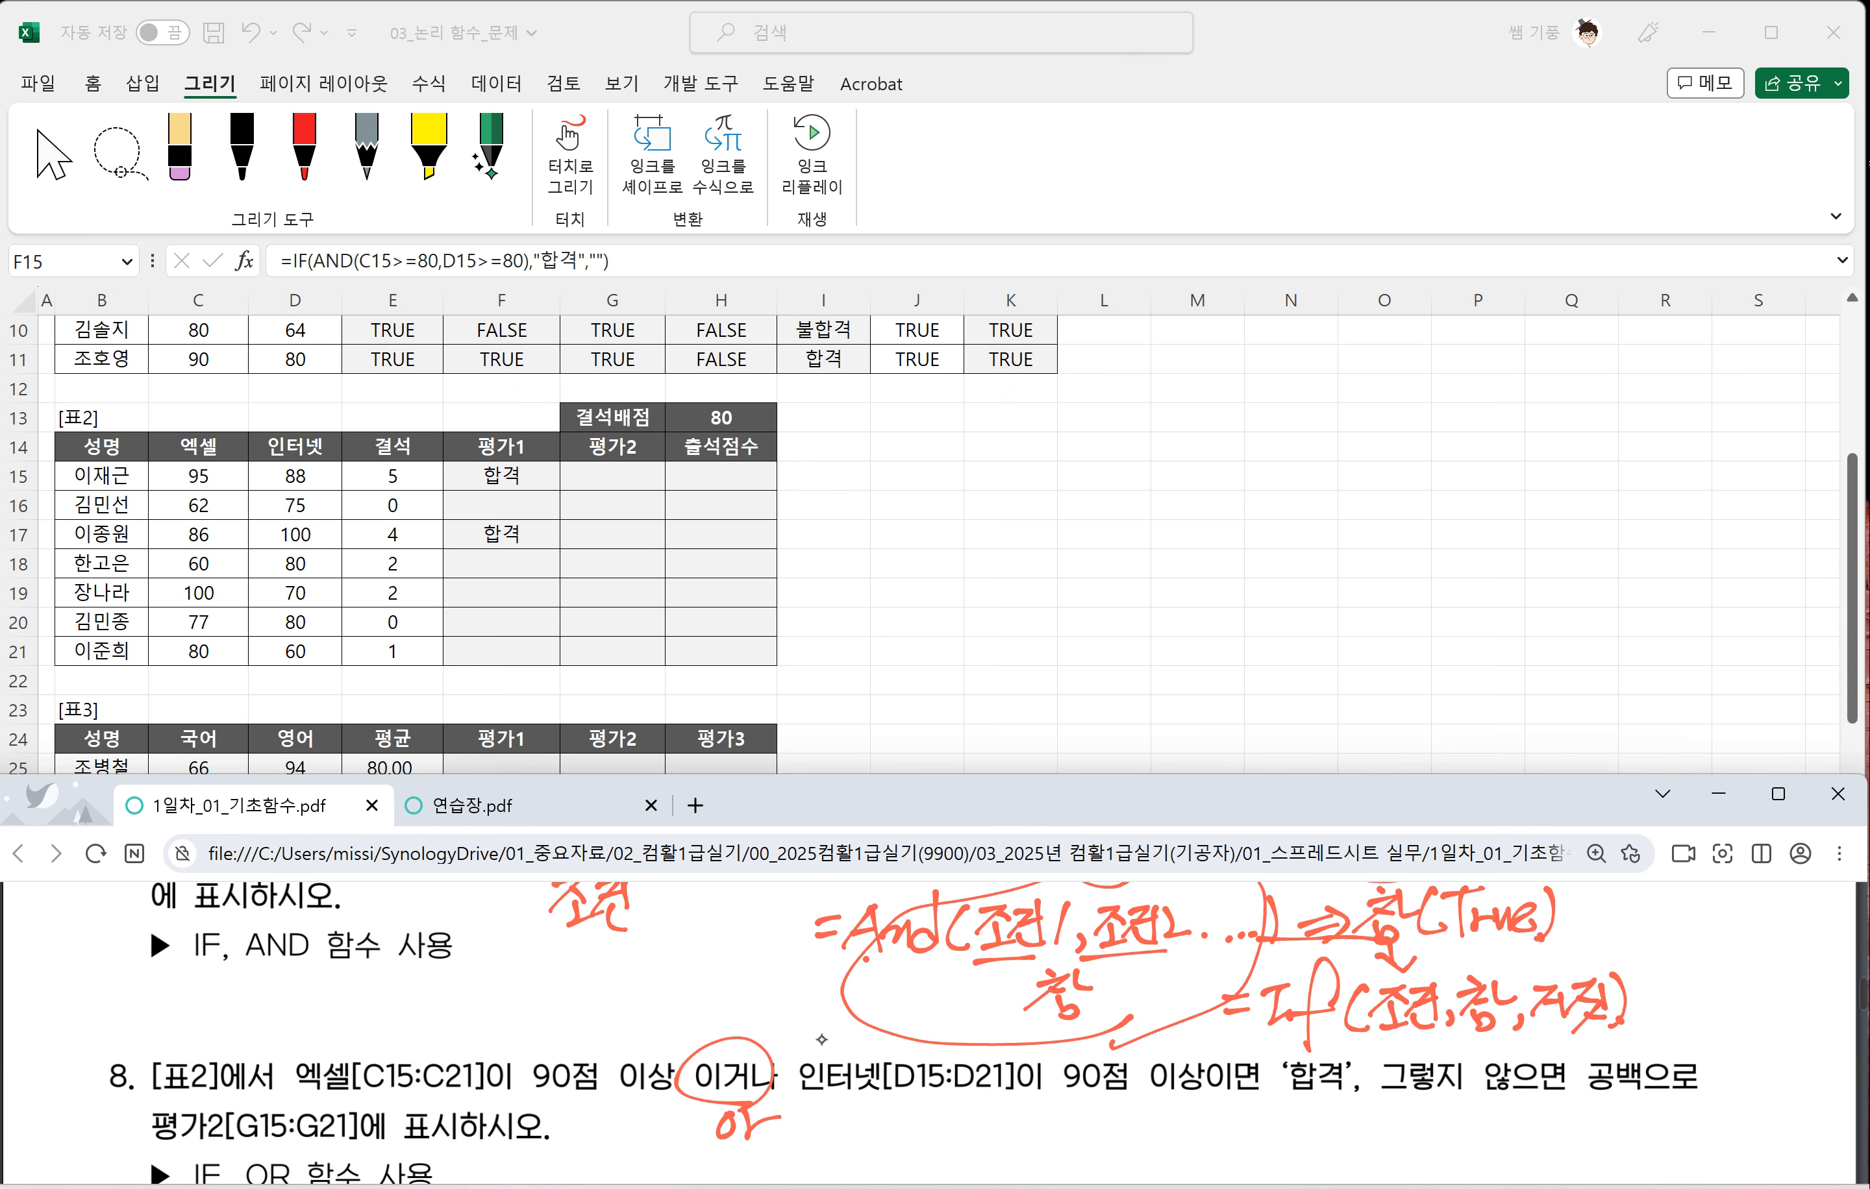
- Handwrite the note ~이면서, ~이고 > and above question 8 for comparison
{"action": "mouse_move", "coordinate": [493, 976]}
{"action": "left_mouse_down"}
{"action": "mouse_move", "coordinate": [531, 999]}
{"action": "mouse_move", "coordinate": [551, 968]}
{"action": "mouse_move", "coordinate": [601, 965]}
{"action": "mouse_move", "coordinate": [605, 1010]}
{"action": "left_mouse_up"}
{"action": "mouse_move", "coordinate": [394, 1025]}
{"action": "left_mouse_down"}
{"action": "mouse_move", "coordinate": [410, 1004]}
{"action": "mouse_move", "coordinate": [481, 1040]}
{"action": "left_mouse_up"}
{"action": "left_click_drag", "start_coordinate": [500, 1031], "coordinate": [527, 1063]}
{"action": "mouse_move", "coordinate": [534, 1028]}
{"action": "left_mouse_down"}
{"action": "mouse_move", "coordinate": [560, 1051]}
{"action": "mouse_move", "coordinate": [542, 1063]}
{"action": "left_mouse_up"}
{"action": "mouse_move", "coordinate": [539, 1062]}
{"action": "left_mouse_down"}
{"action": "mouse_move", "coordinate": [590, 1050]}
{"action": "mouse_move", "coordinate": [603, 986]}
{"action": "mouse_move", "coordinate": [586, 992]}
{"action": "left_mouse_up"}
{"action": "left_click_drag", "start_coordinate": [595, 972], "coordinate": [616, 1040]}
{"action": "left_click_drag", "start_coordinate": [677, 968], "coordinate": [706, 1002]}
{"action": "left_click_drag", "start_coordinate": [701, 999], "coordinate": [733, 998]}
{"action": "left_click_drag", "start_coordinate": [744, 920], "coordinate": [747, 984]}
{"action": "left_click_drag", "start_coordinate": [747, 974], "coordinate": [758, 982]}
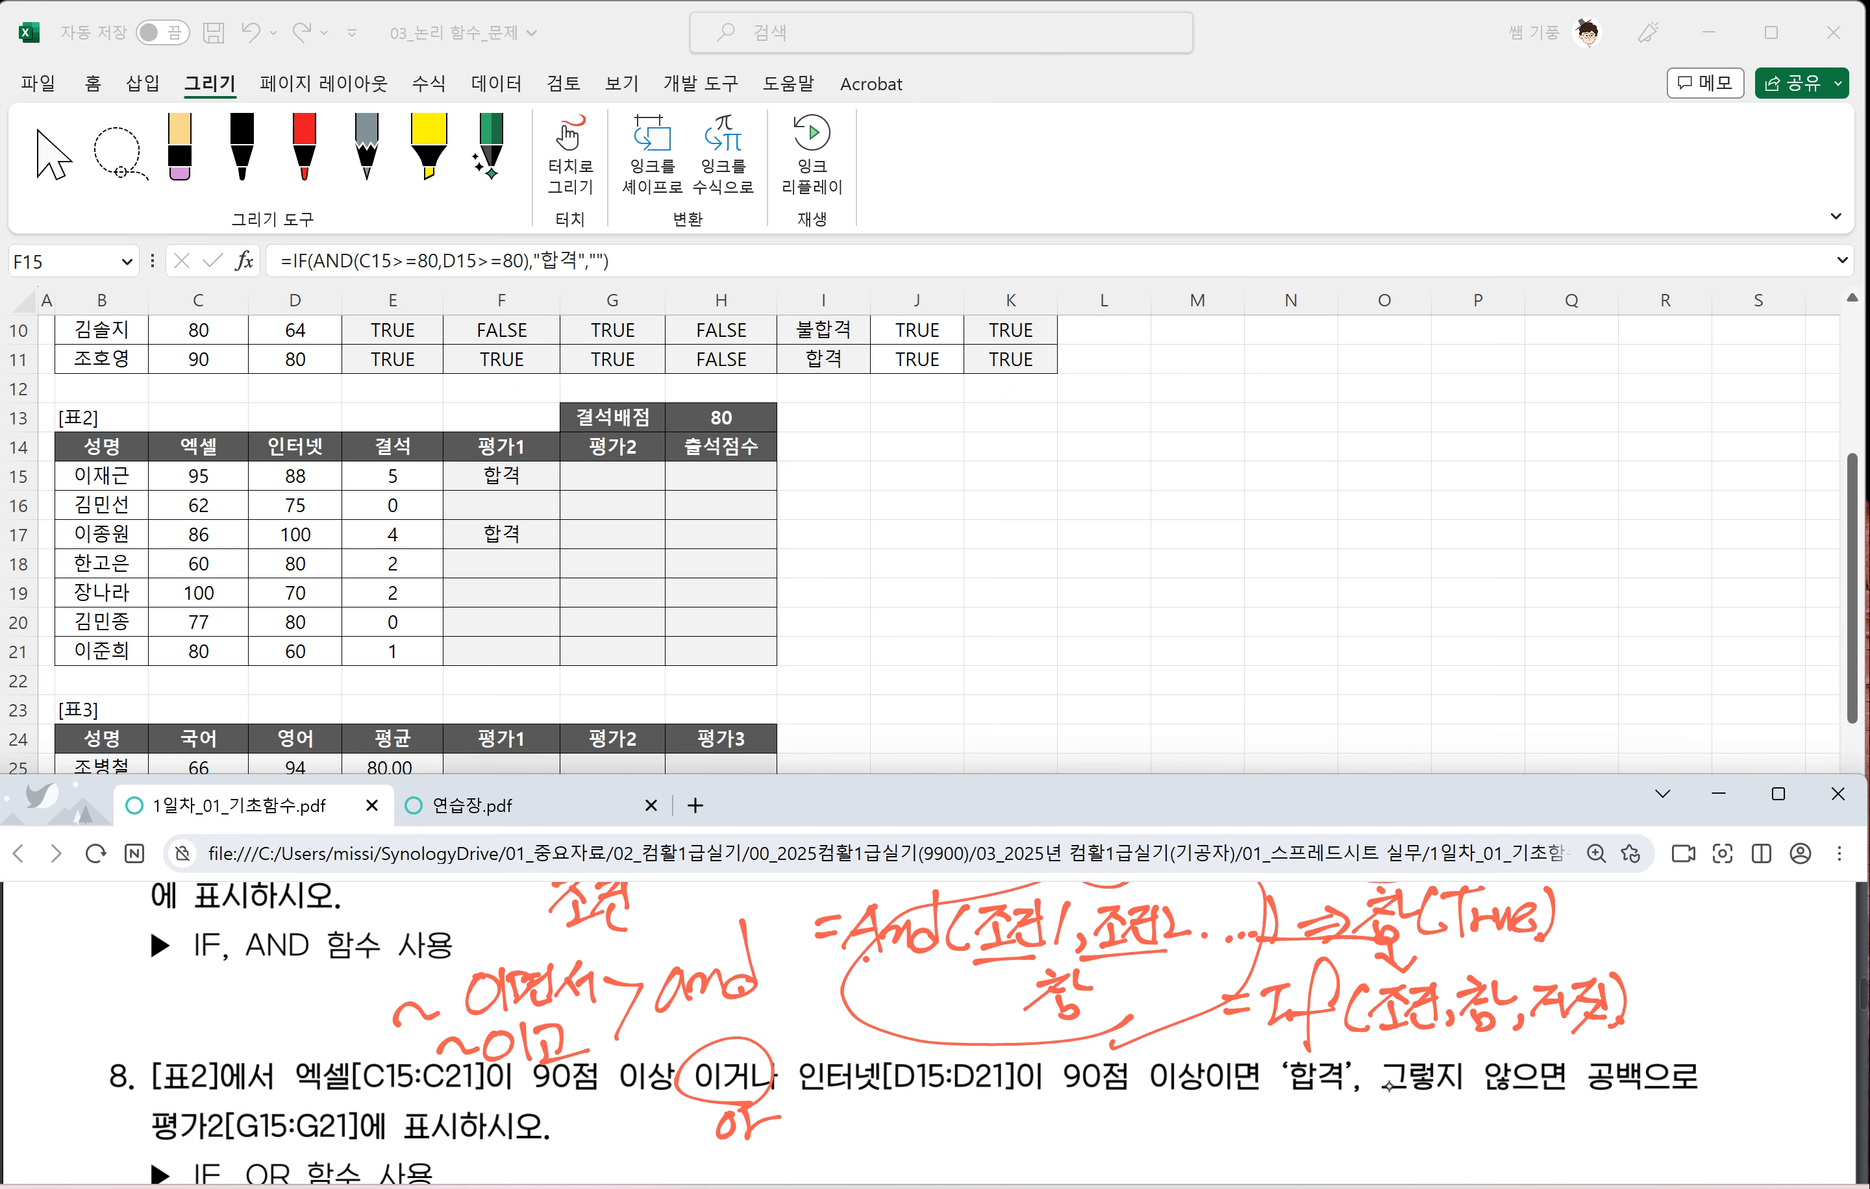
- Underline 합격 and 공백 in question 8, labelling them 참 and 거짓 respectively
{"action": "mouse_move", "coordinate": [1274, 1102]}
{"action": "left_mouse_down"}
{"action": "mouse_move", "coordinate": [1342, 1097]}
{"action": "mouse_move", "coordinate": [1267, 1157]}
{"action": "mouse_move", "coordinate": [1346, 1123]}
{"action": "mouse_move", "coordinate": [1325, 1158]}
{"action": "left_mouse_up"}
{"action": "mouse_move", "coordinate": [1586, 1095]}
{"action": "left_mouse_down"}
{"action": "mouse_move", "coordinate": [1652, 1087]}
{"action": "mouse_move", "coordinate": [1567, 1137]}
{"action": "mouse_move", "coordinate": [1636, 1132]}
{"action": "left_mouse_up"}
{"action": "left_click_drag", "start_coordinate": [1603, 1122], "coordinate": [1649, 1152]}
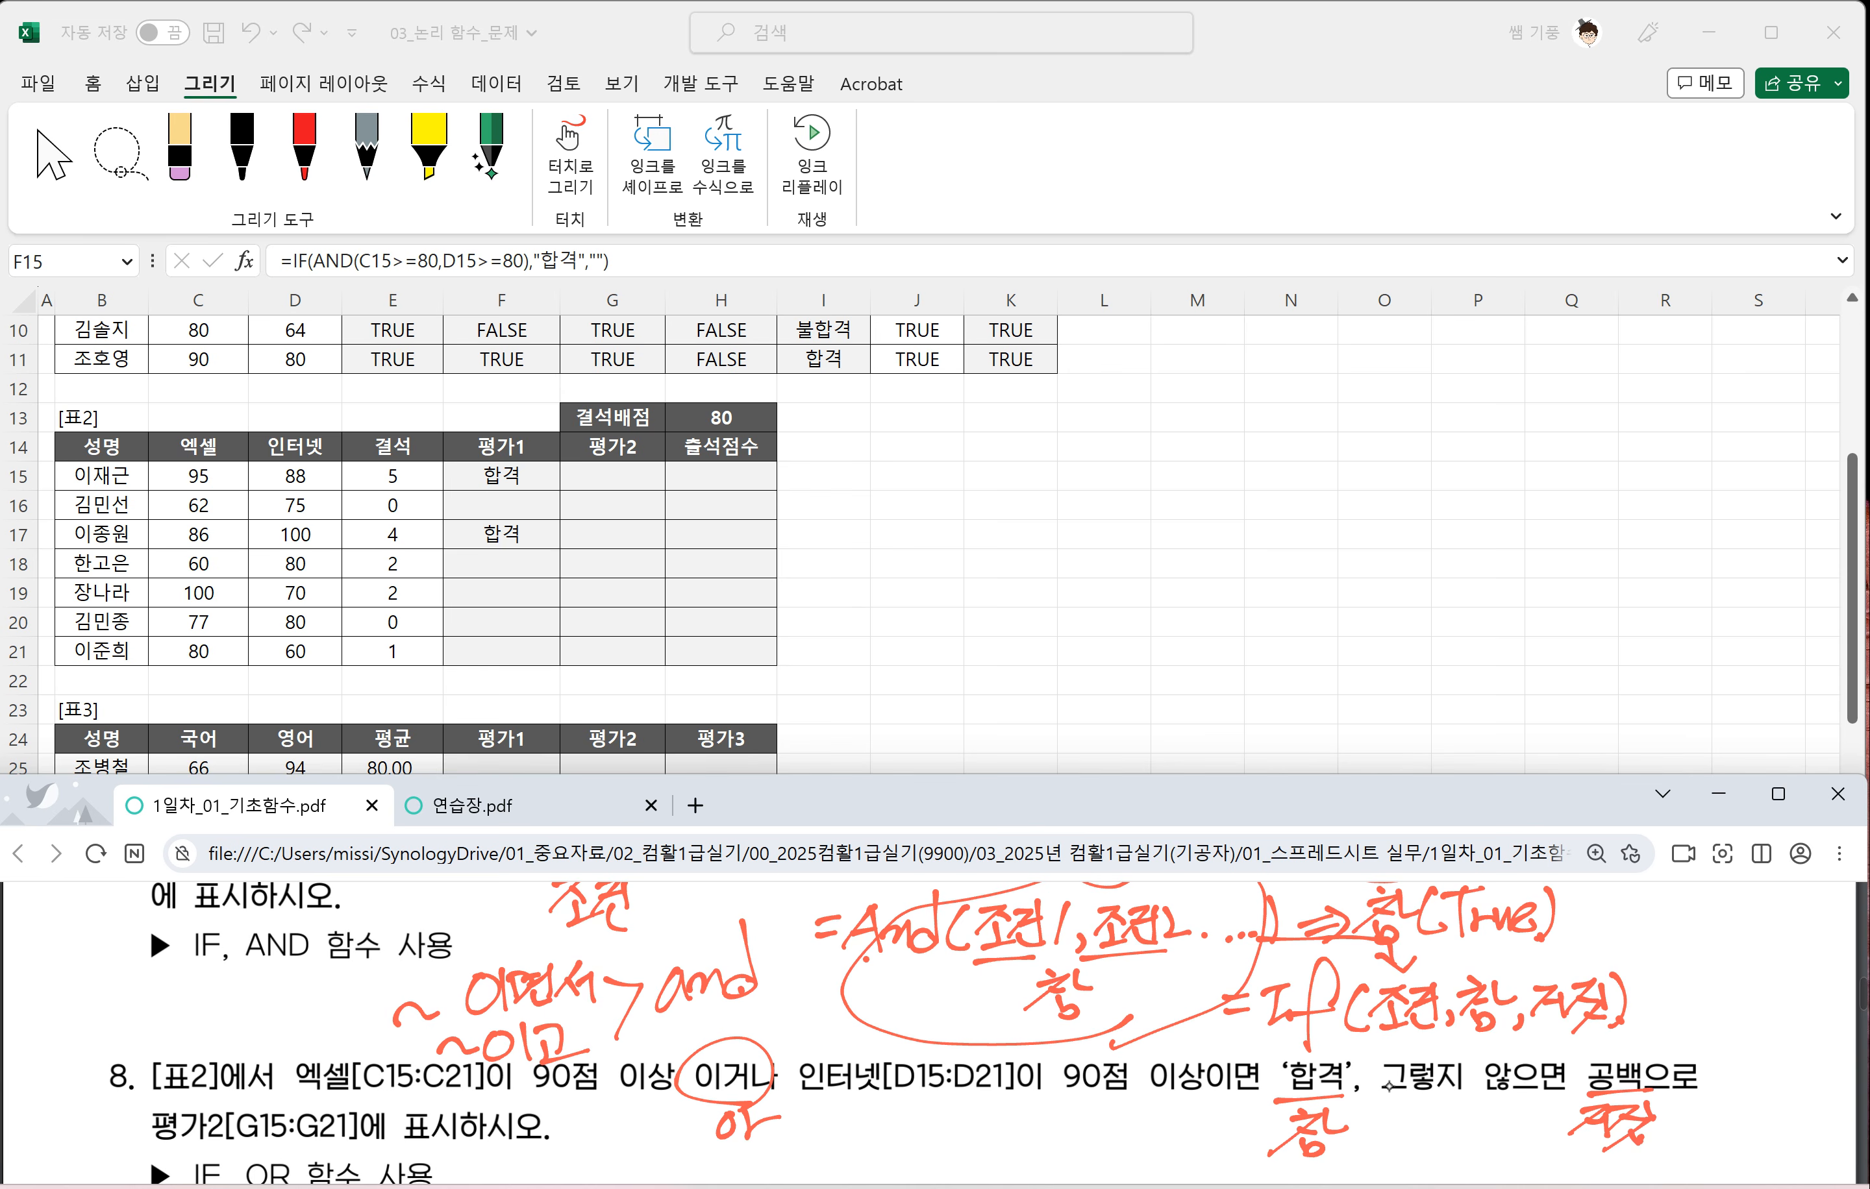
- Handwrite the condition or(엑셀>=90, 인터넷>=90) below question 8
{"action": "scroll", "coordinate": [1389, 1087], "scroll_direction": "down", "scroll_amount": 1}
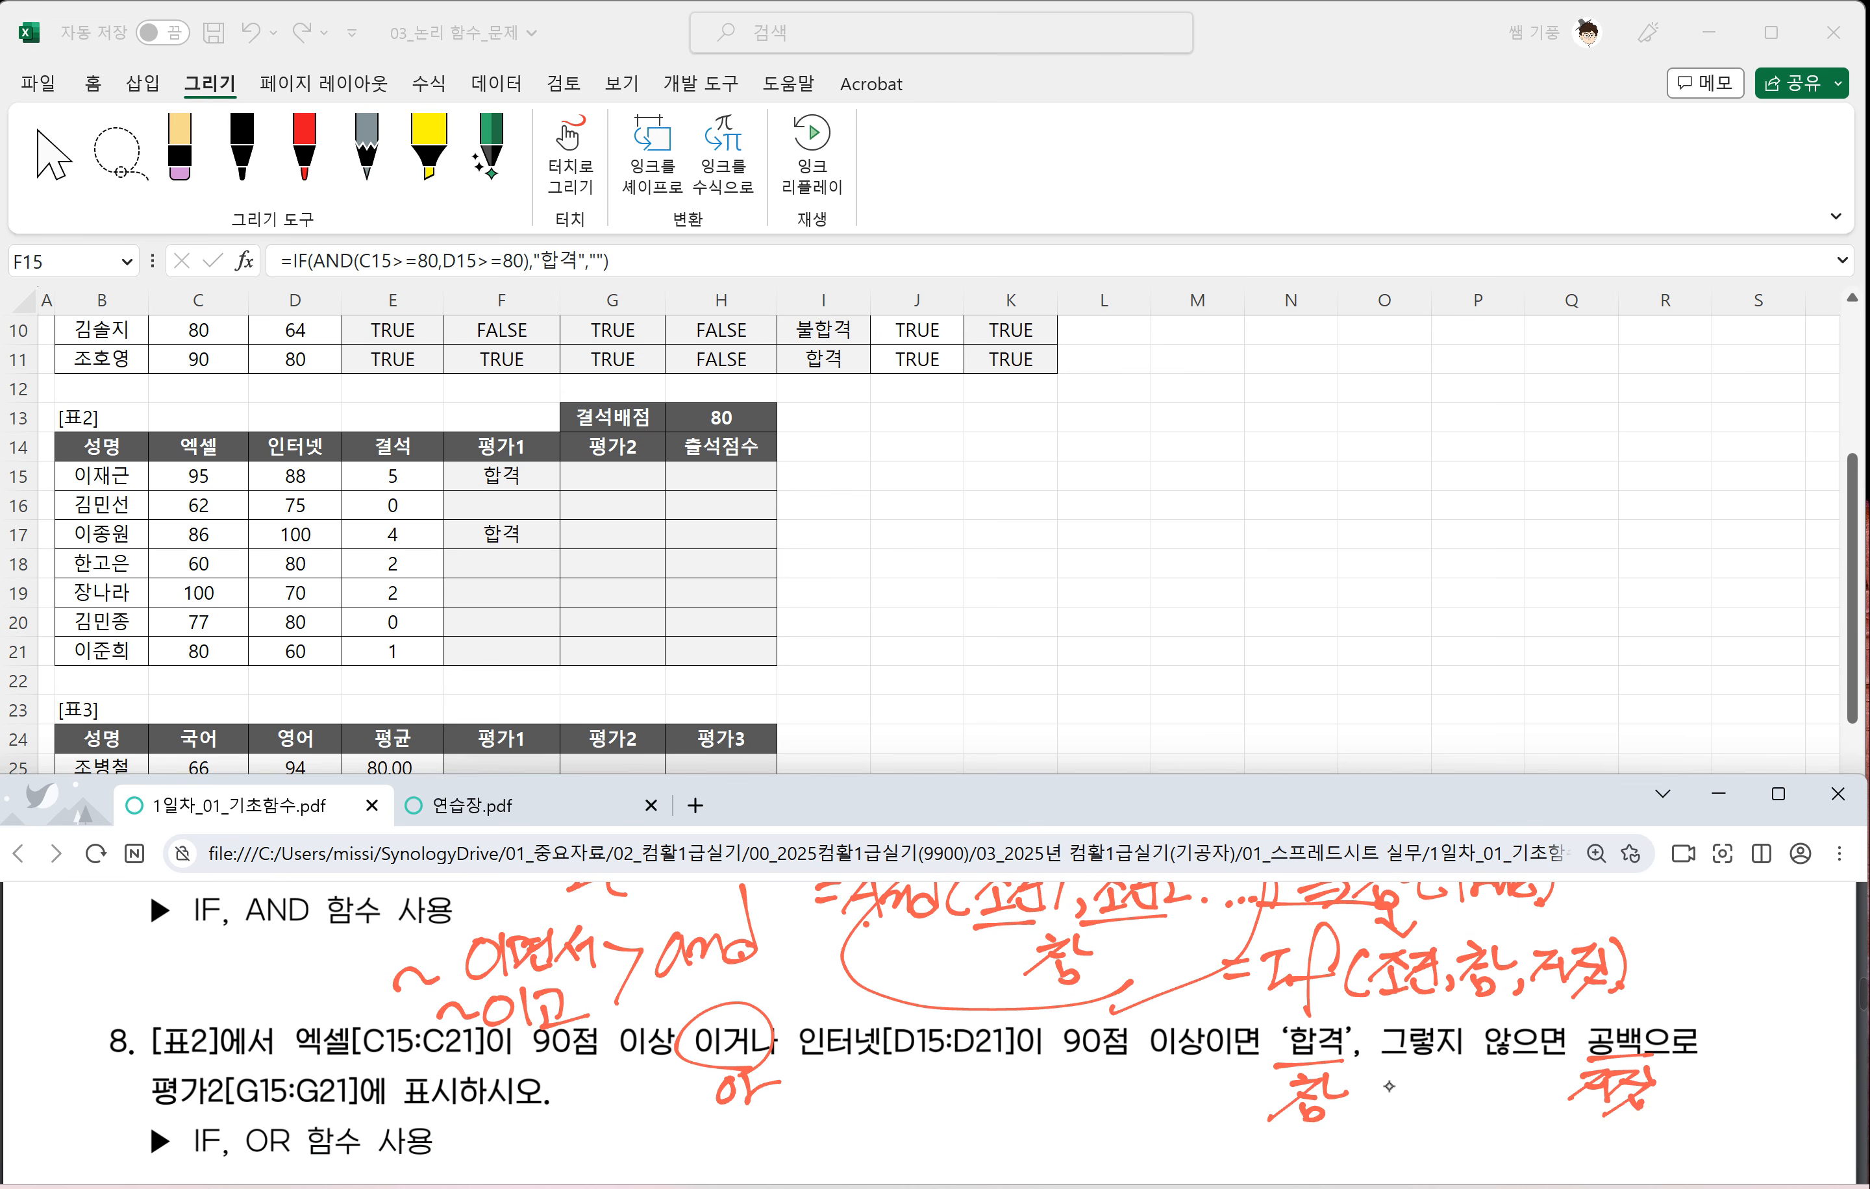
{"action": "left_click_drag", "start_coordinate": [633, 1110], "coordinate": [621, 1146]}
{"action": "left_click_drag", "start_coordinate": [640, 1119], "coordinate": [665, 1142]}
{"action": "mouse_move", "coordinate": [639, 1138]}
{"action": "left_mouse_down"}
{"action": "mouse_move", "coordinate": [668, 1160]}
{"action": "mouse_move", "coordinate": [699, 1146]}
{"action": "left_mouse_up"}
{"action": "left_click_drag", "start_coordinate": [703, 1111], "coordinate": [707, 1142]}
{"action": "mouse_move", "coordinate": [682, 1148]}
{"action": "left_mouse_down"}
{"action": "mouse_move", "coordinate": [725, 1164]}
{"action": "mouse_move", "coordinate": [763, 1127]}
{"action": "left_mouse_up"}
{"action": "mouse_move", "coordinate": [739, 1144]}
{"action": "left_mouse_down"}
{"action": "mouse_move", "coordinate": [772, 1136]}
{"action": "mouse_move", "coordinate": [782, 1168]}
{"action": "mouse_move", "coordinate": [808, 1121]}
{"action": "left_mouse_up"}
{"action": "mouse_move", "coordinate": [842, 1144]}
{"action": "left_mouse_down"}
{"action": "mouse_move", "coordinate": [838, 1161]}
{"action": "mouse_move", "coordinate": [864, 1114]}
{"action": "left_mouse_up"}
{"action": "left_click_drag", "start_coordinate": [886, 1103], "coordinate": [895, 1155]}
{"action": "mouse_move", "coordinate": [896, 1107]}
{"action": "left_mouse_down"}
{"action": "mouse_move", "coordinate": [917, 1107]}
{"action": "mouse_move", "coordinate": [917, 1146]}
{"action": "left_mouse_up"}
{"action": "mouse_move", "coordinate": [904, 1131]}
{"action": "left_mouse_down"}
{"action": "mouse_move", "coordinate": [927, 1125]}
{"action": "mouse_move", "coordinate": [925, 1148]}
{"action": "left_mouse_up"}
{"action": "left_click_drag", "start_coordinate": [934, 1108], "coordinate": [955, 1135]}
{"action": "mouse_move", "coordinate": [932, 1110]}
{"action": "left_mouse_down"}
{"action": "mouse_move", "coordinate": [971, 1161]}
{"action": "mouse_move", "coordinate": [974, 1136]}
{"action": "left_mouse_up"}
{"action": "mouse_move", "coordinate": [984, 1112]}
{"action": "left_mouse_down"}
{"action": "mouse_move", "coordinate": [988, 1154]}
{"action": "mouse_move", "coordinate": [1037, 1119]}
{"action": "left_mouse_up"}
{"action": "mouse_move", "coordinate": [1012, 1135]}
{"action": "left_mouse_down"}
{"action": "mouse_move", "coordinate": [1040, 1131]}
{"action": "mouse_move", "coordinate": [1062, 1158]}
{"action": "mouse_move", "coordinate": [1088, 1117]}
{"action": "left_mouse_up"}
{"action": "left_click_drag", "start_coordinate": [603, 1115], "coordinate": [599, 1172]}
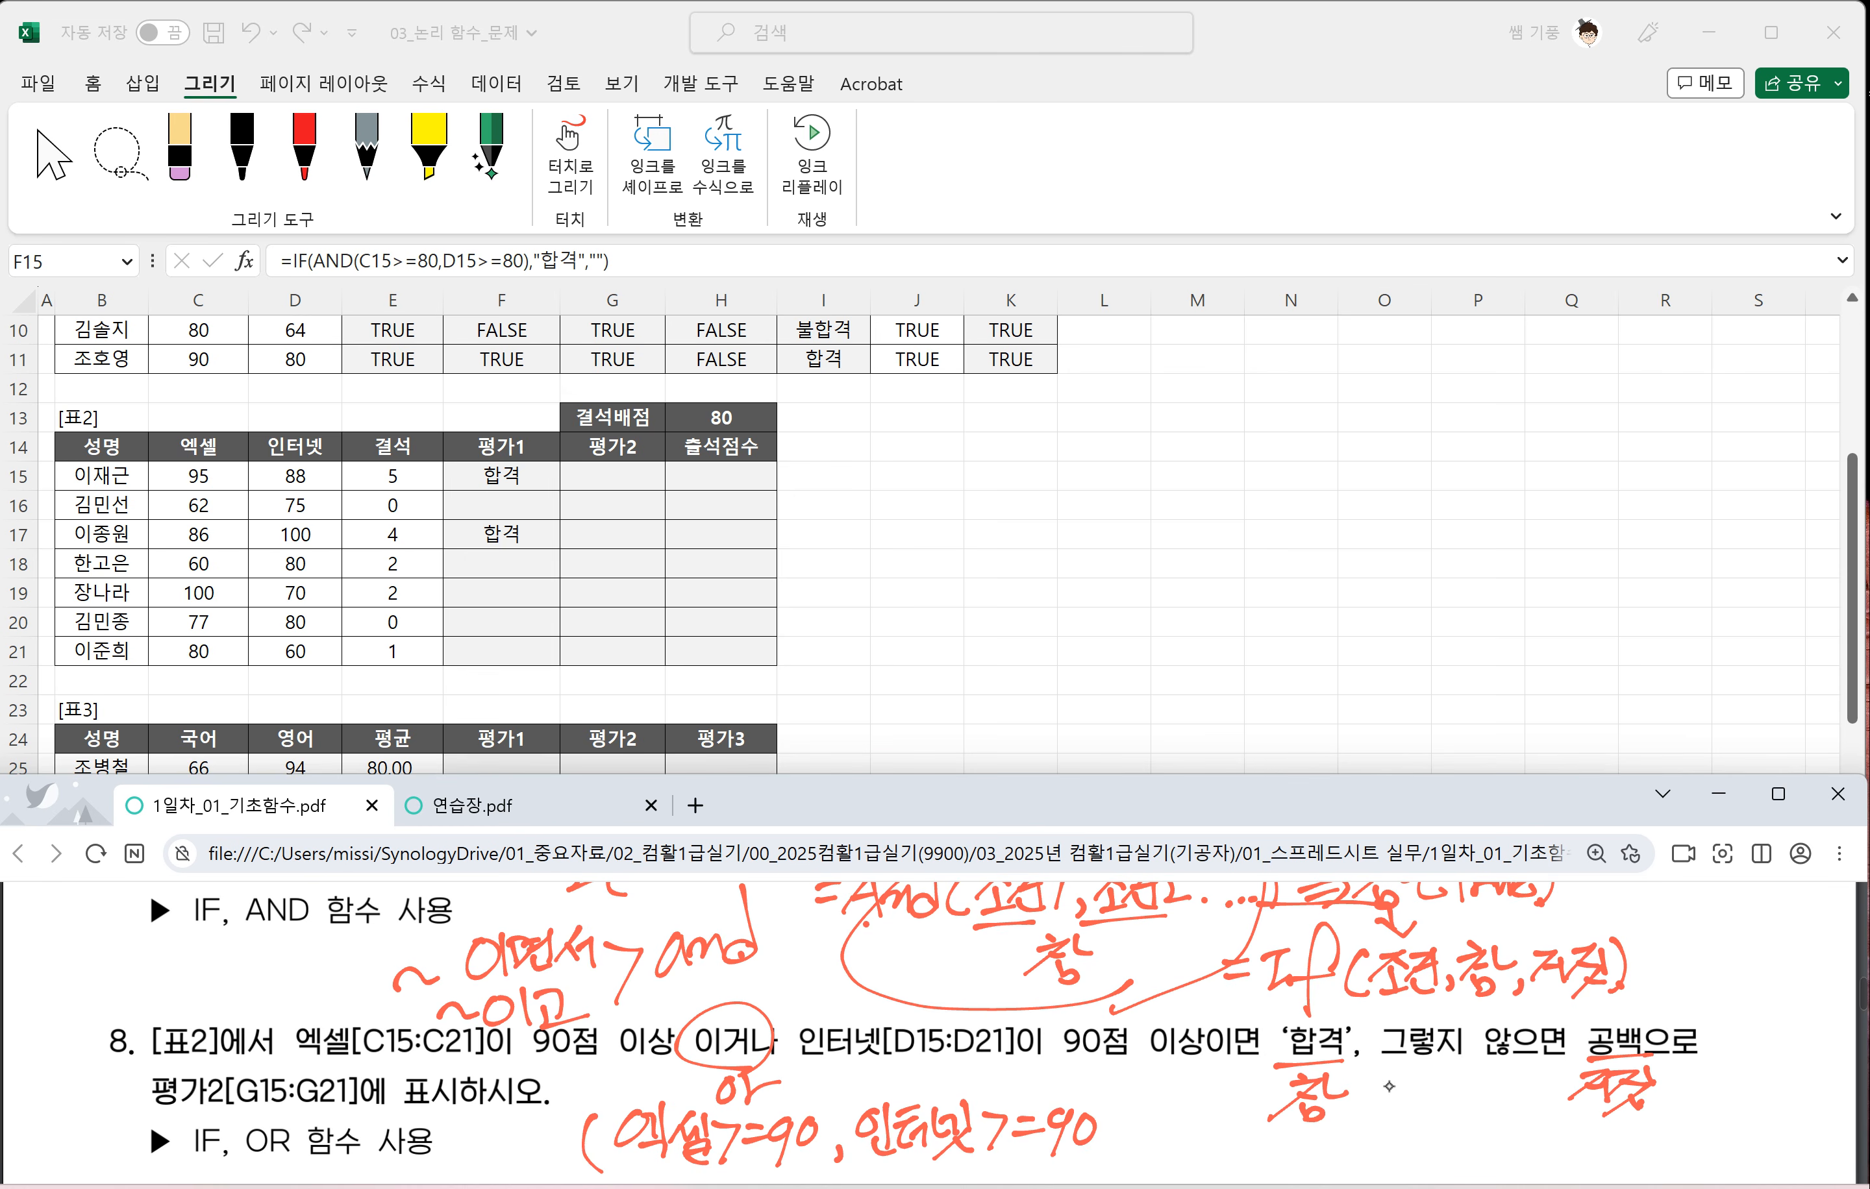
{"action": "left_click_drag", "start_coordinate": [1100, 1093], "coordinate": [1103, 1153]}
{"action": "mouse_move", "coordinate": [515, 1139]}
{"action": "left_mouse_down"}
{"action": "mouse_move", "coordinate": [502, 1167]}
{"action": "mouse_move", "coordinate": [538, 1147]}
{"action": "left_mouse_up"}
{"action": "left_click_drag", "start_coordinate": [538, 1169], "coordinate": [575, 1131]}
- Start the 평가2 formula in cell G15 with an OR function testing C15 and D15 against 90
{"action": "left_click", "coordinate": [624, 477]}
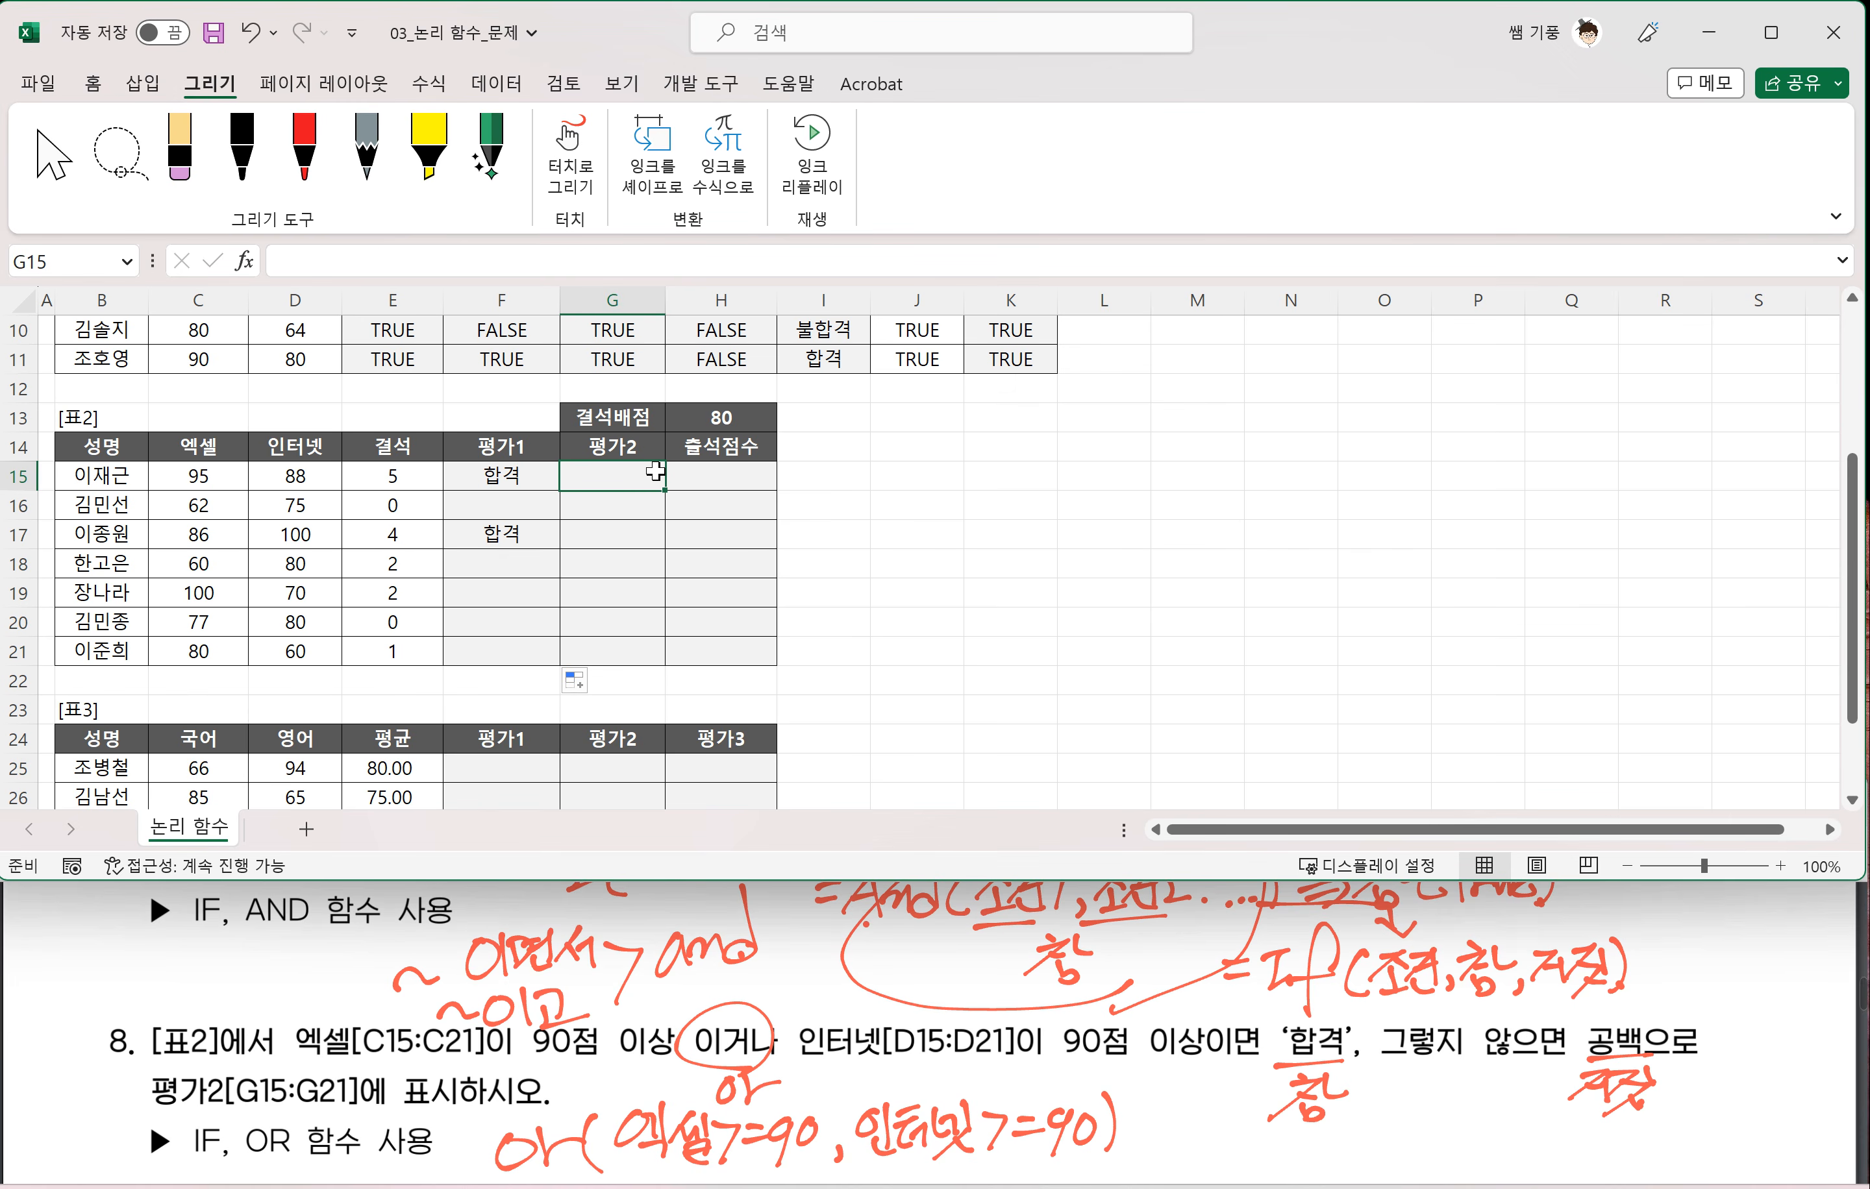
{"action": "type", "text": "="}
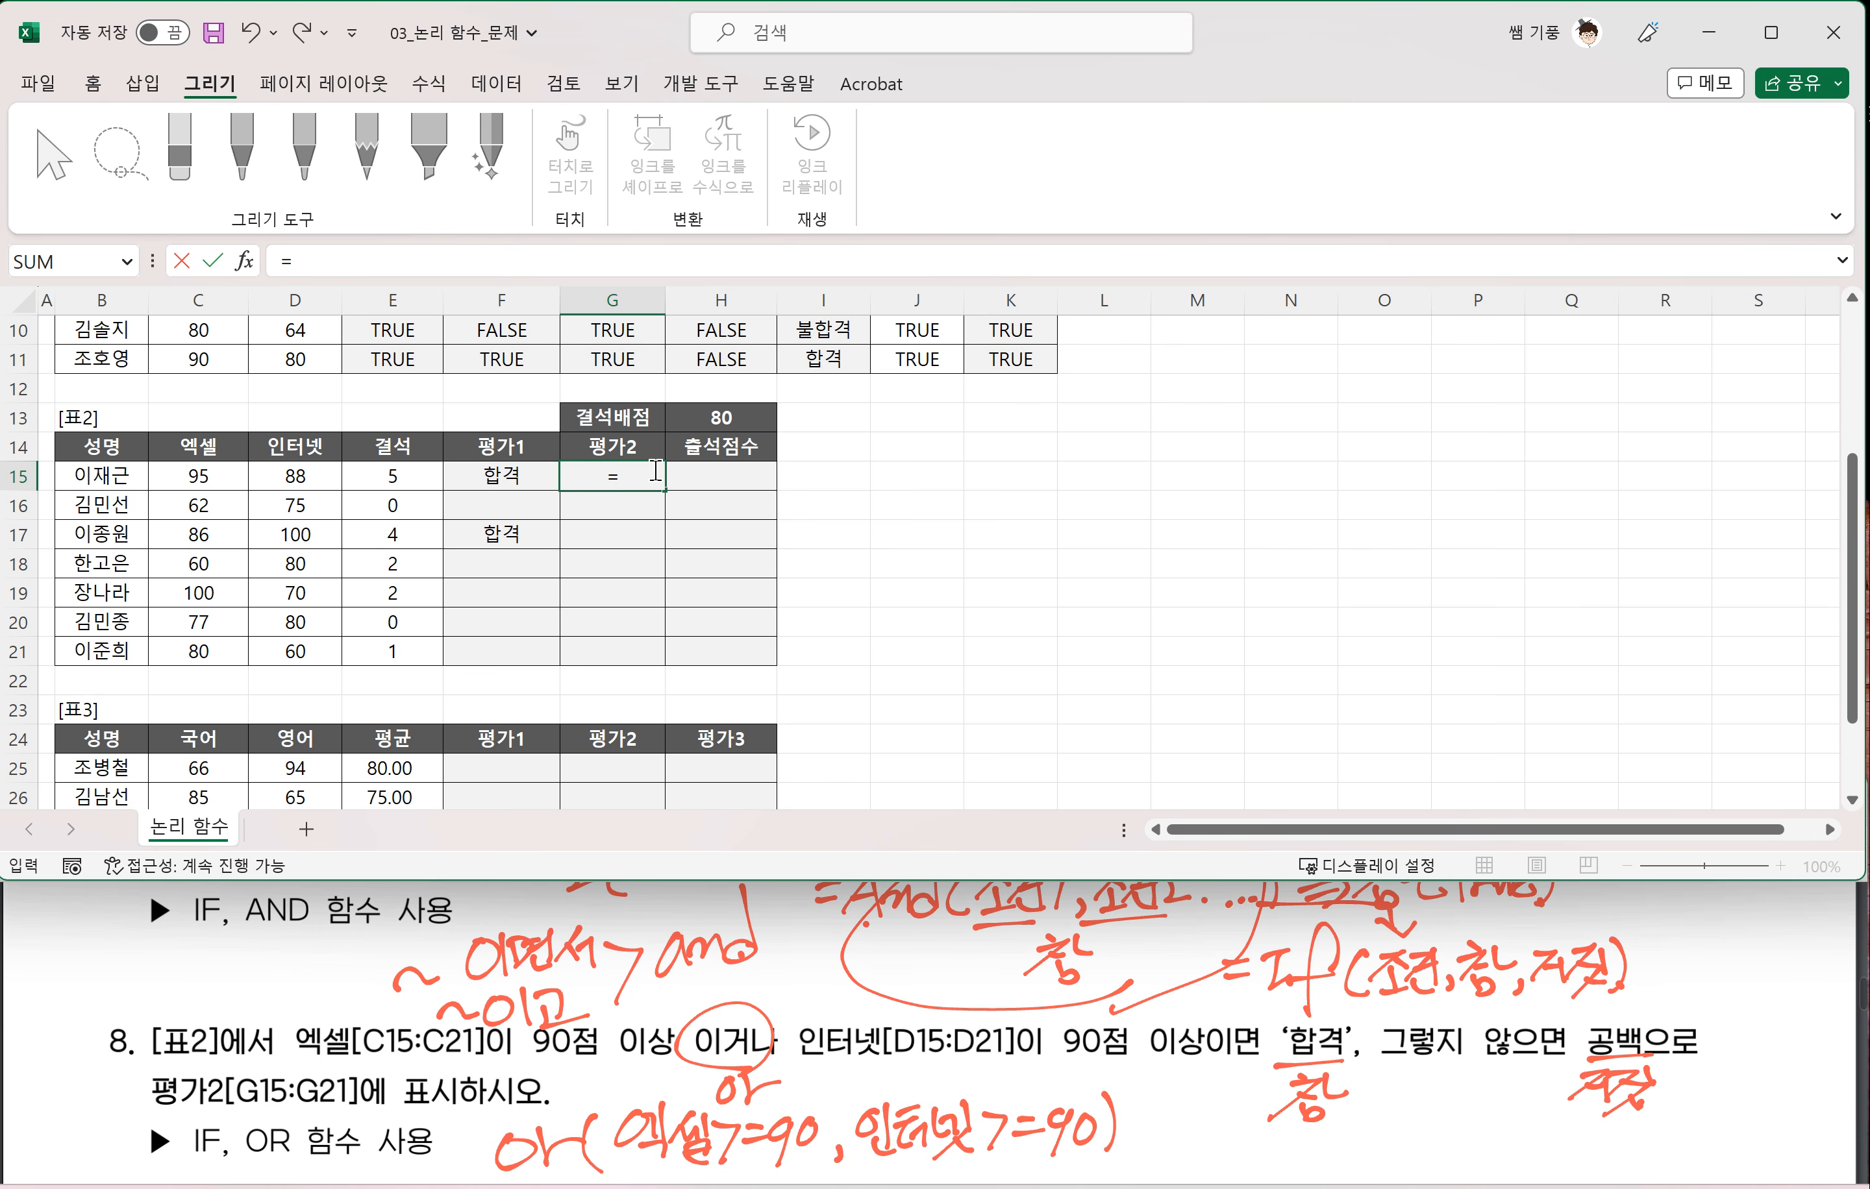
{"action": "type", "text": "ㅑㅑ"}
{"action": "key", "text": "BackSpace"}
{"action": "type", "text": "OR("}
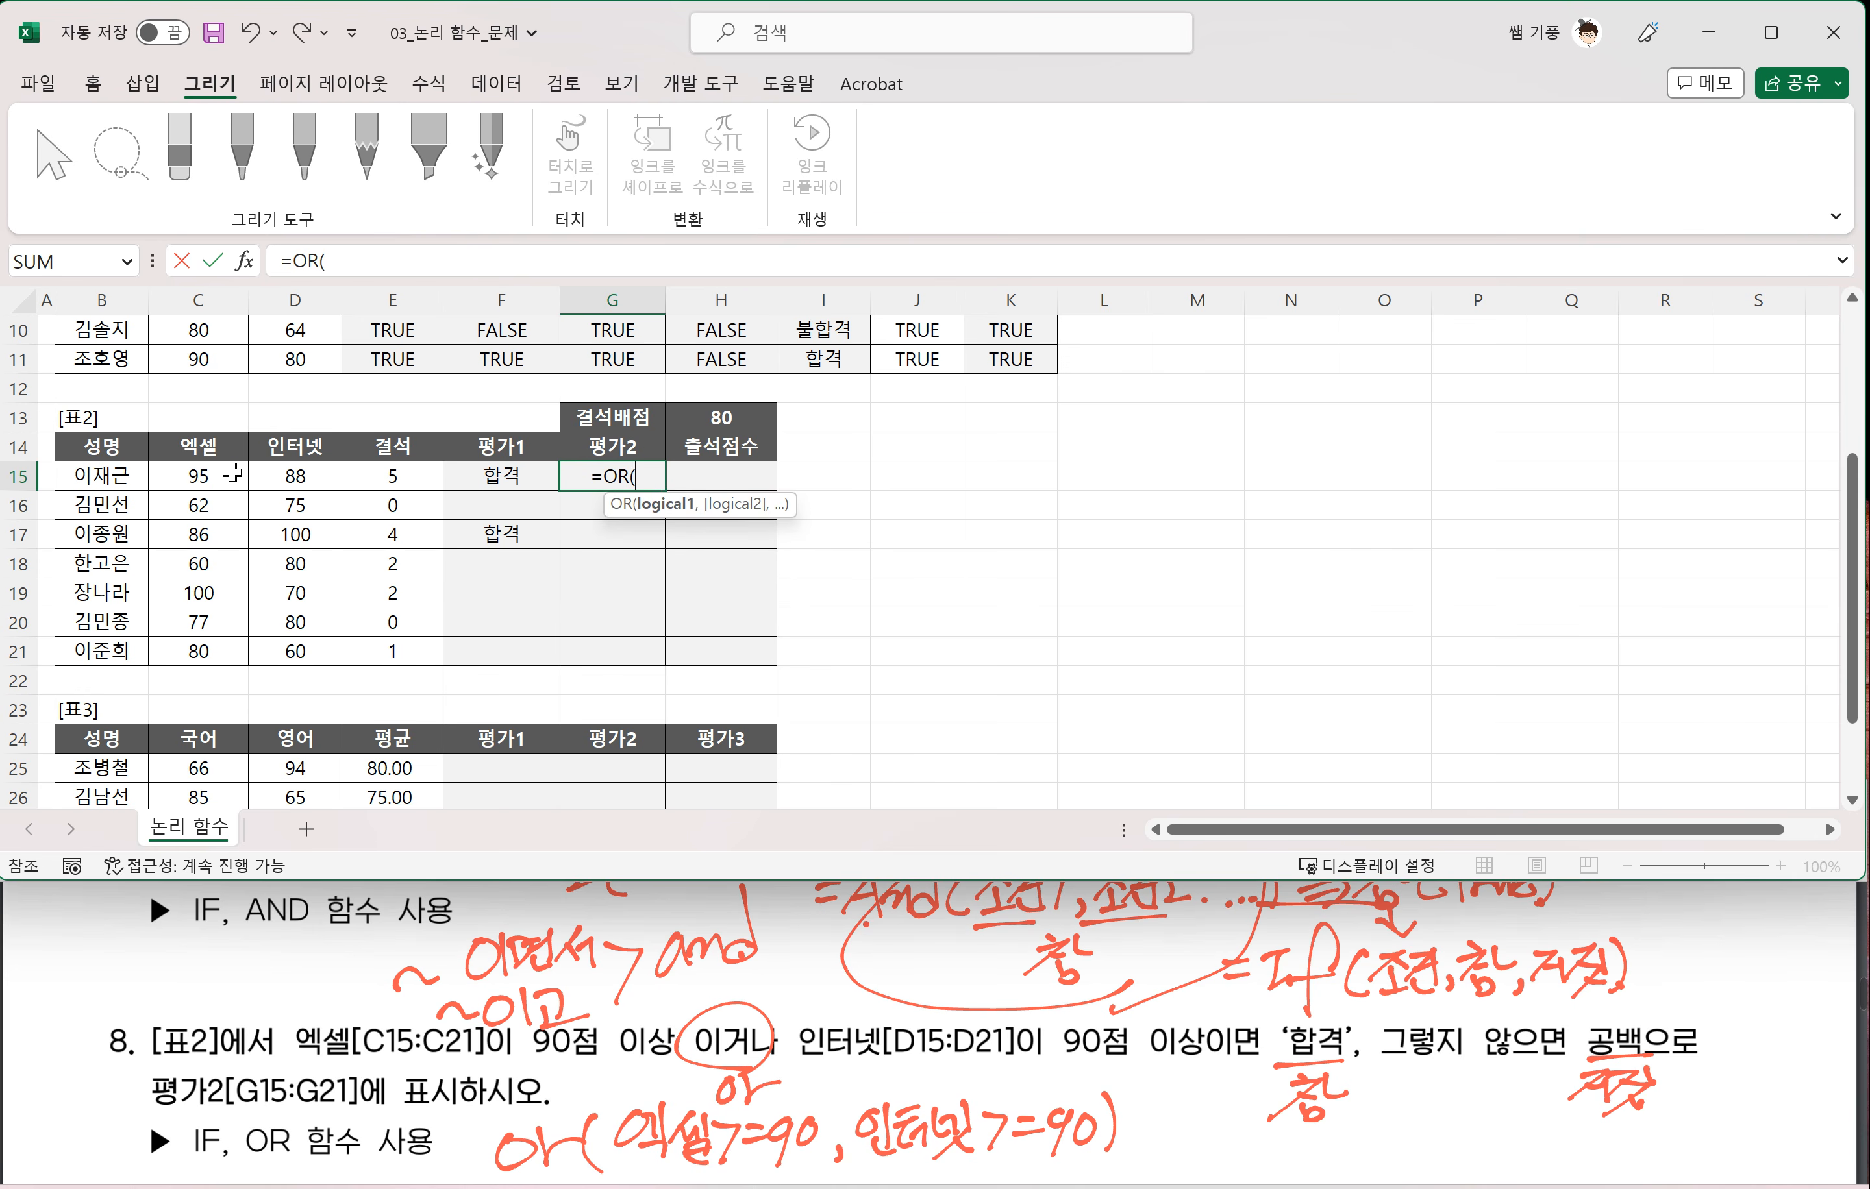
{"action": "left_click", "coordinate": [232, 472]}
{"action": "type", "text": ">=90,"}
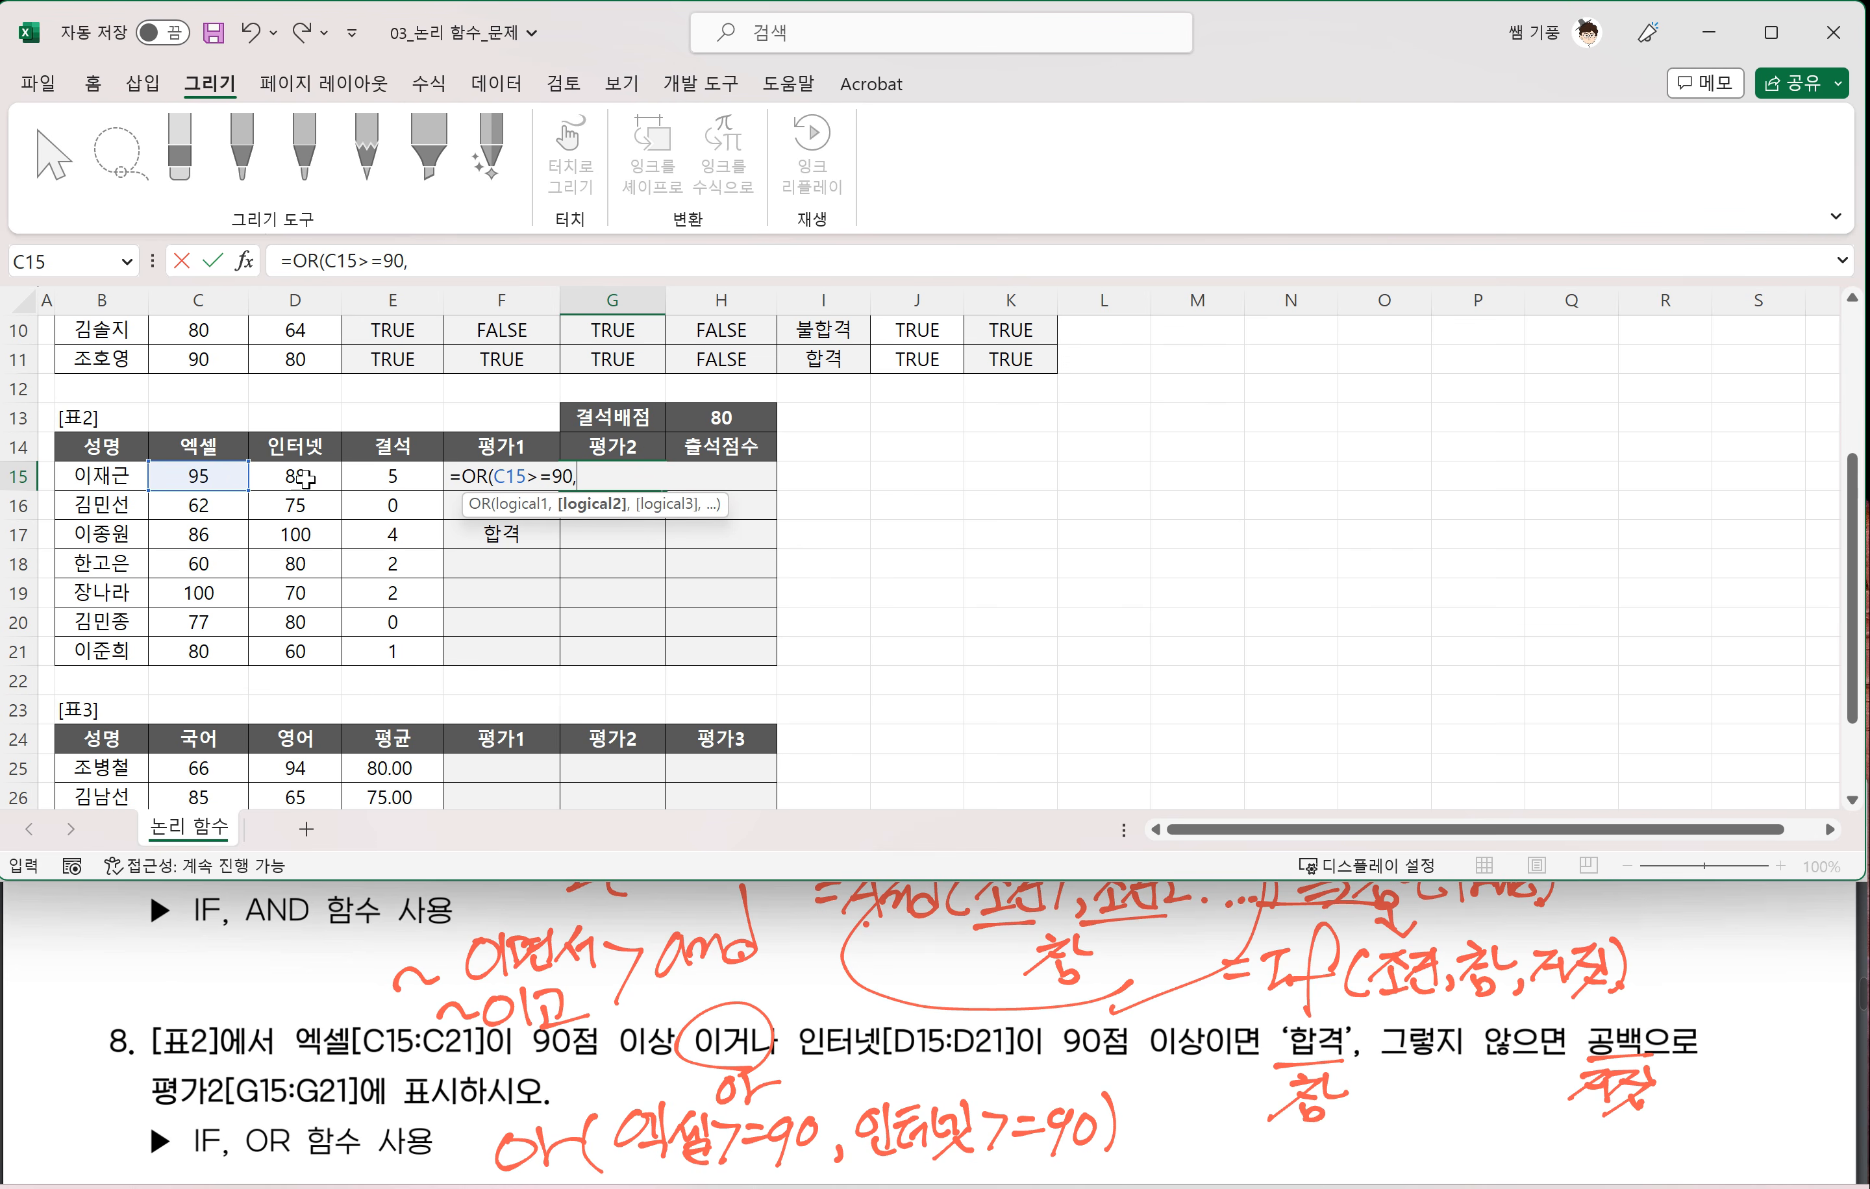
{"action": "left_click", "coordinate": [305, 476]}
{"action": "type", "text": ".="}
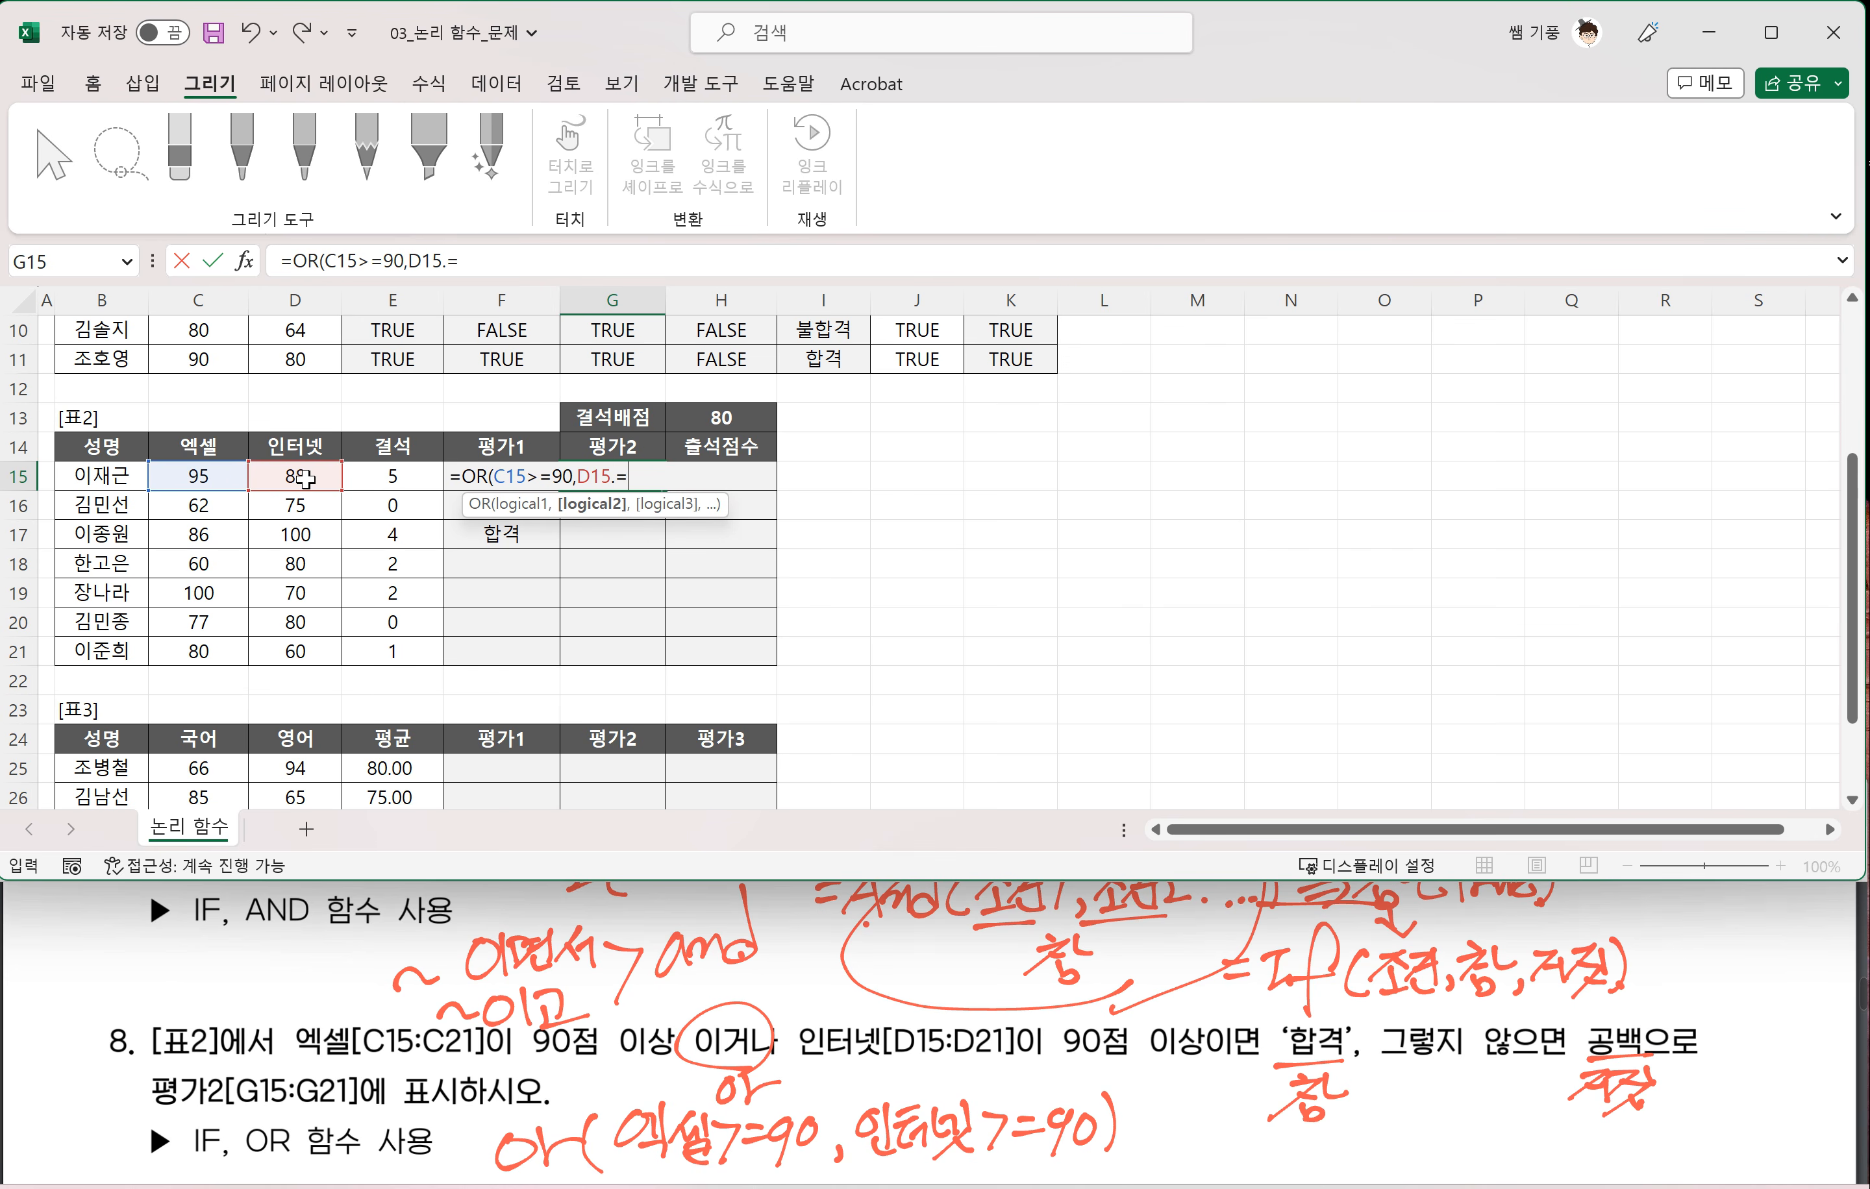
{"action": "type", "text": "90)"}
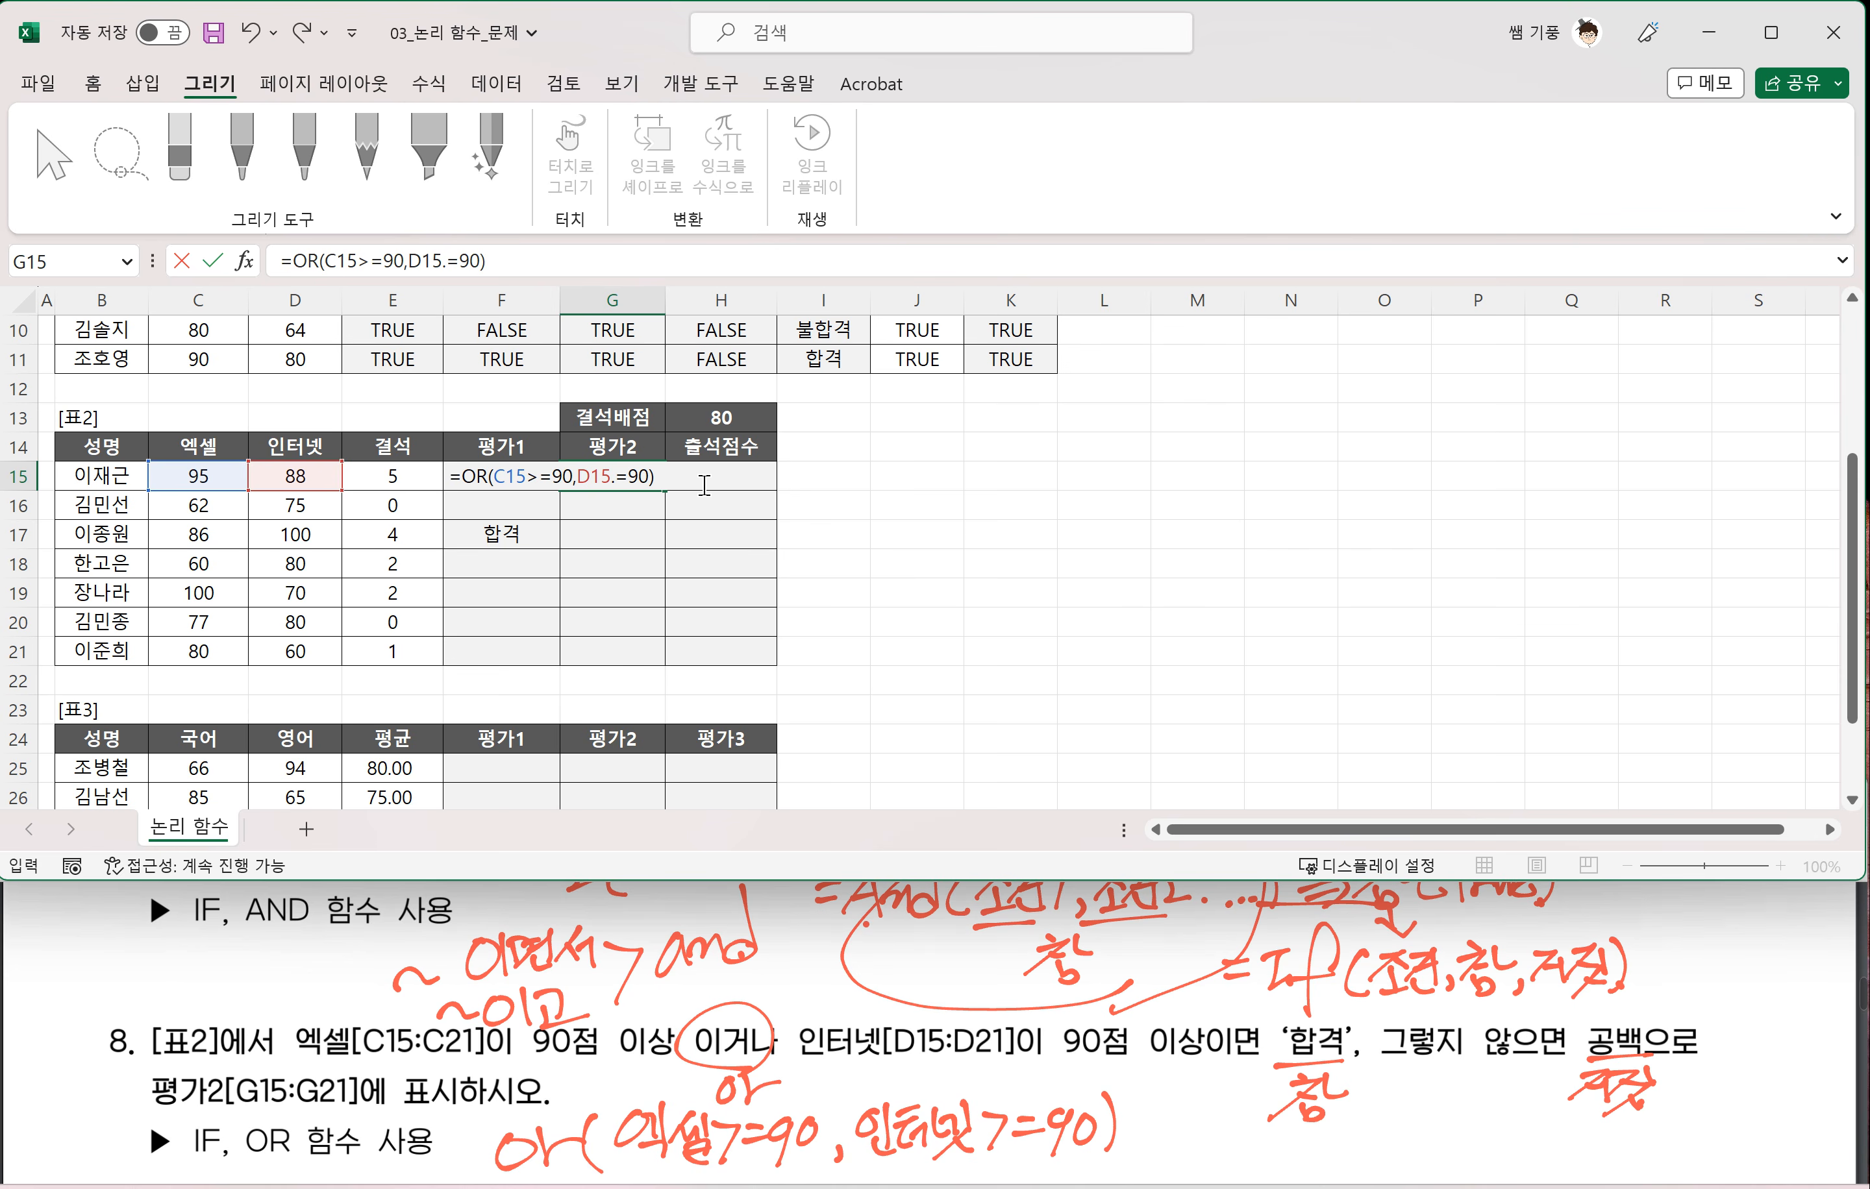
- Wrap the OR function in G15 in an IF returning "합격" or an empty string, and try to enter it
{"action": "key", "text": "F2"}
{"action": "type", "text": "IF"}
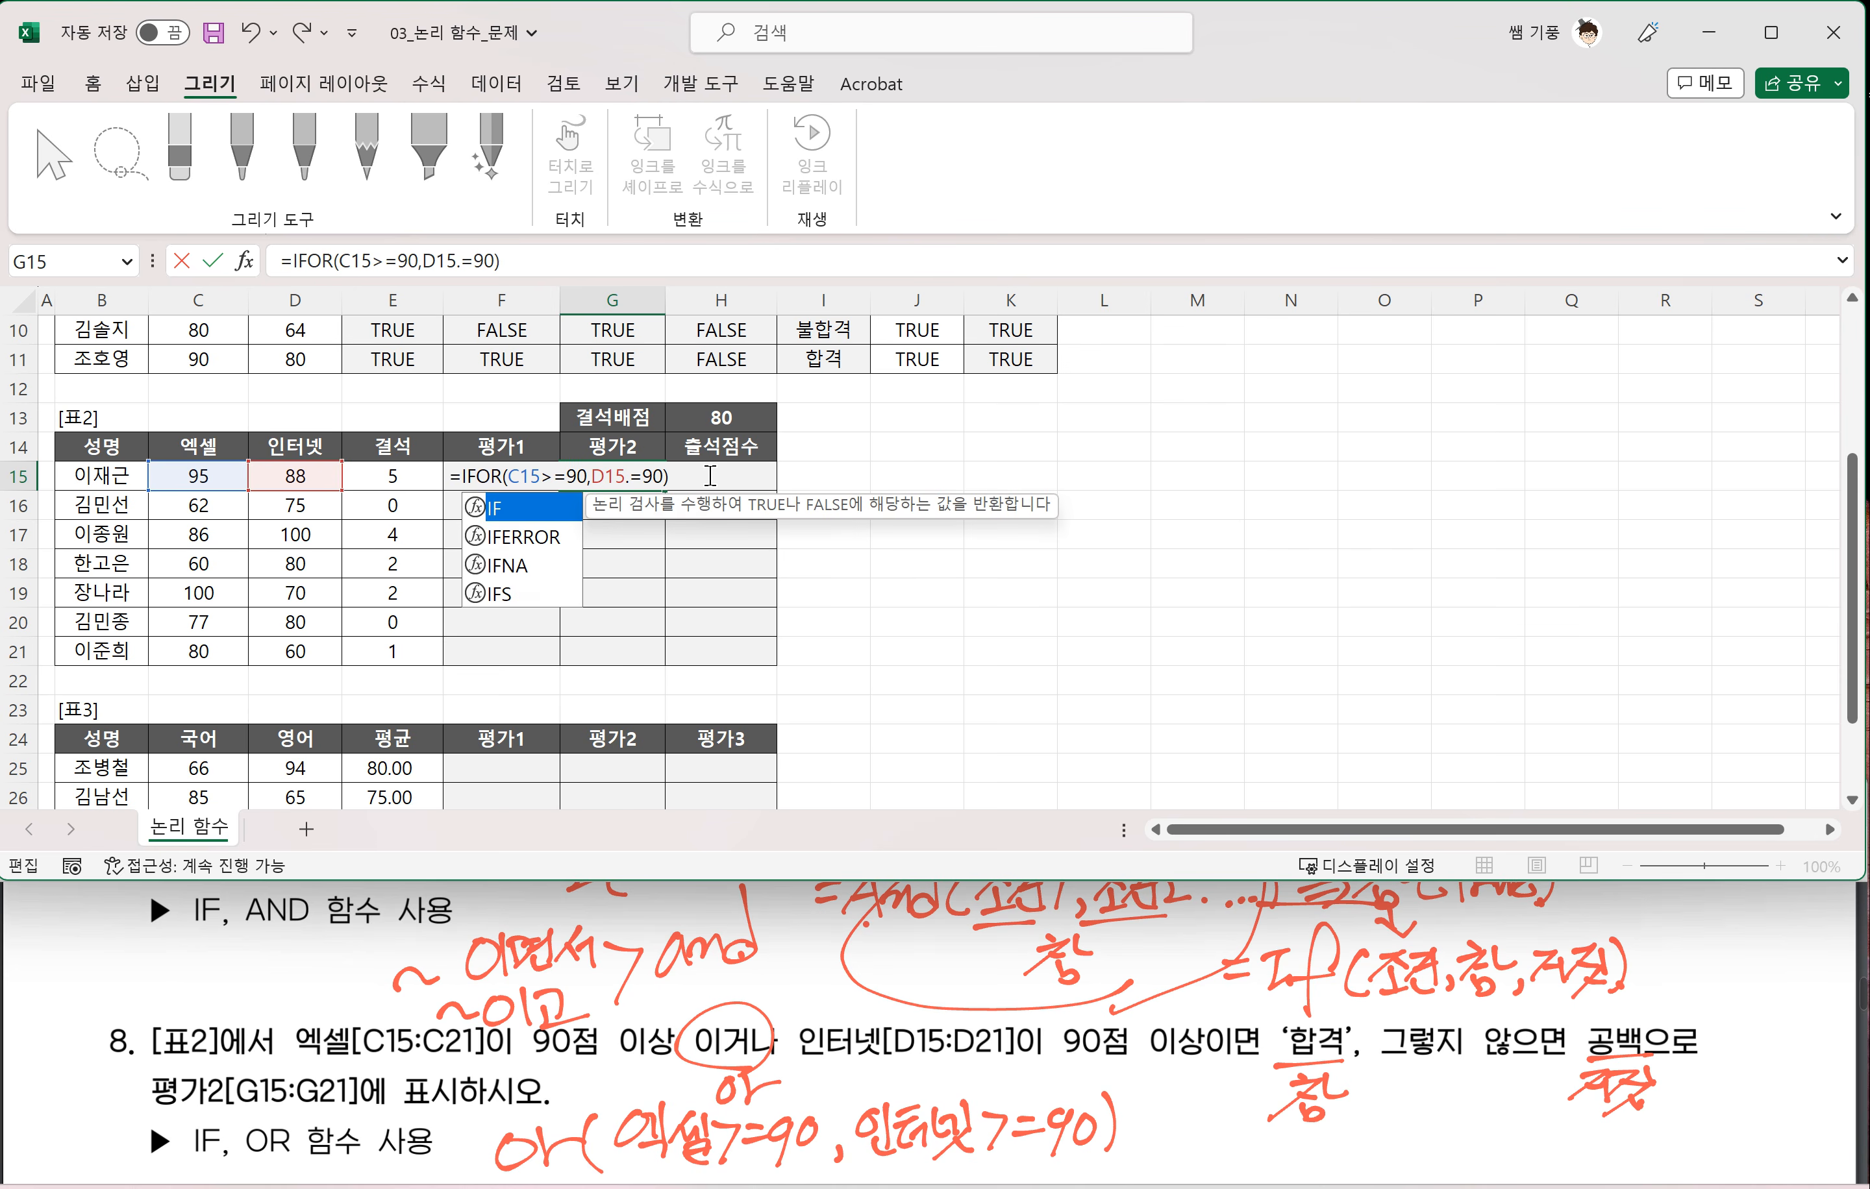
{"action": "type", "text": "("}
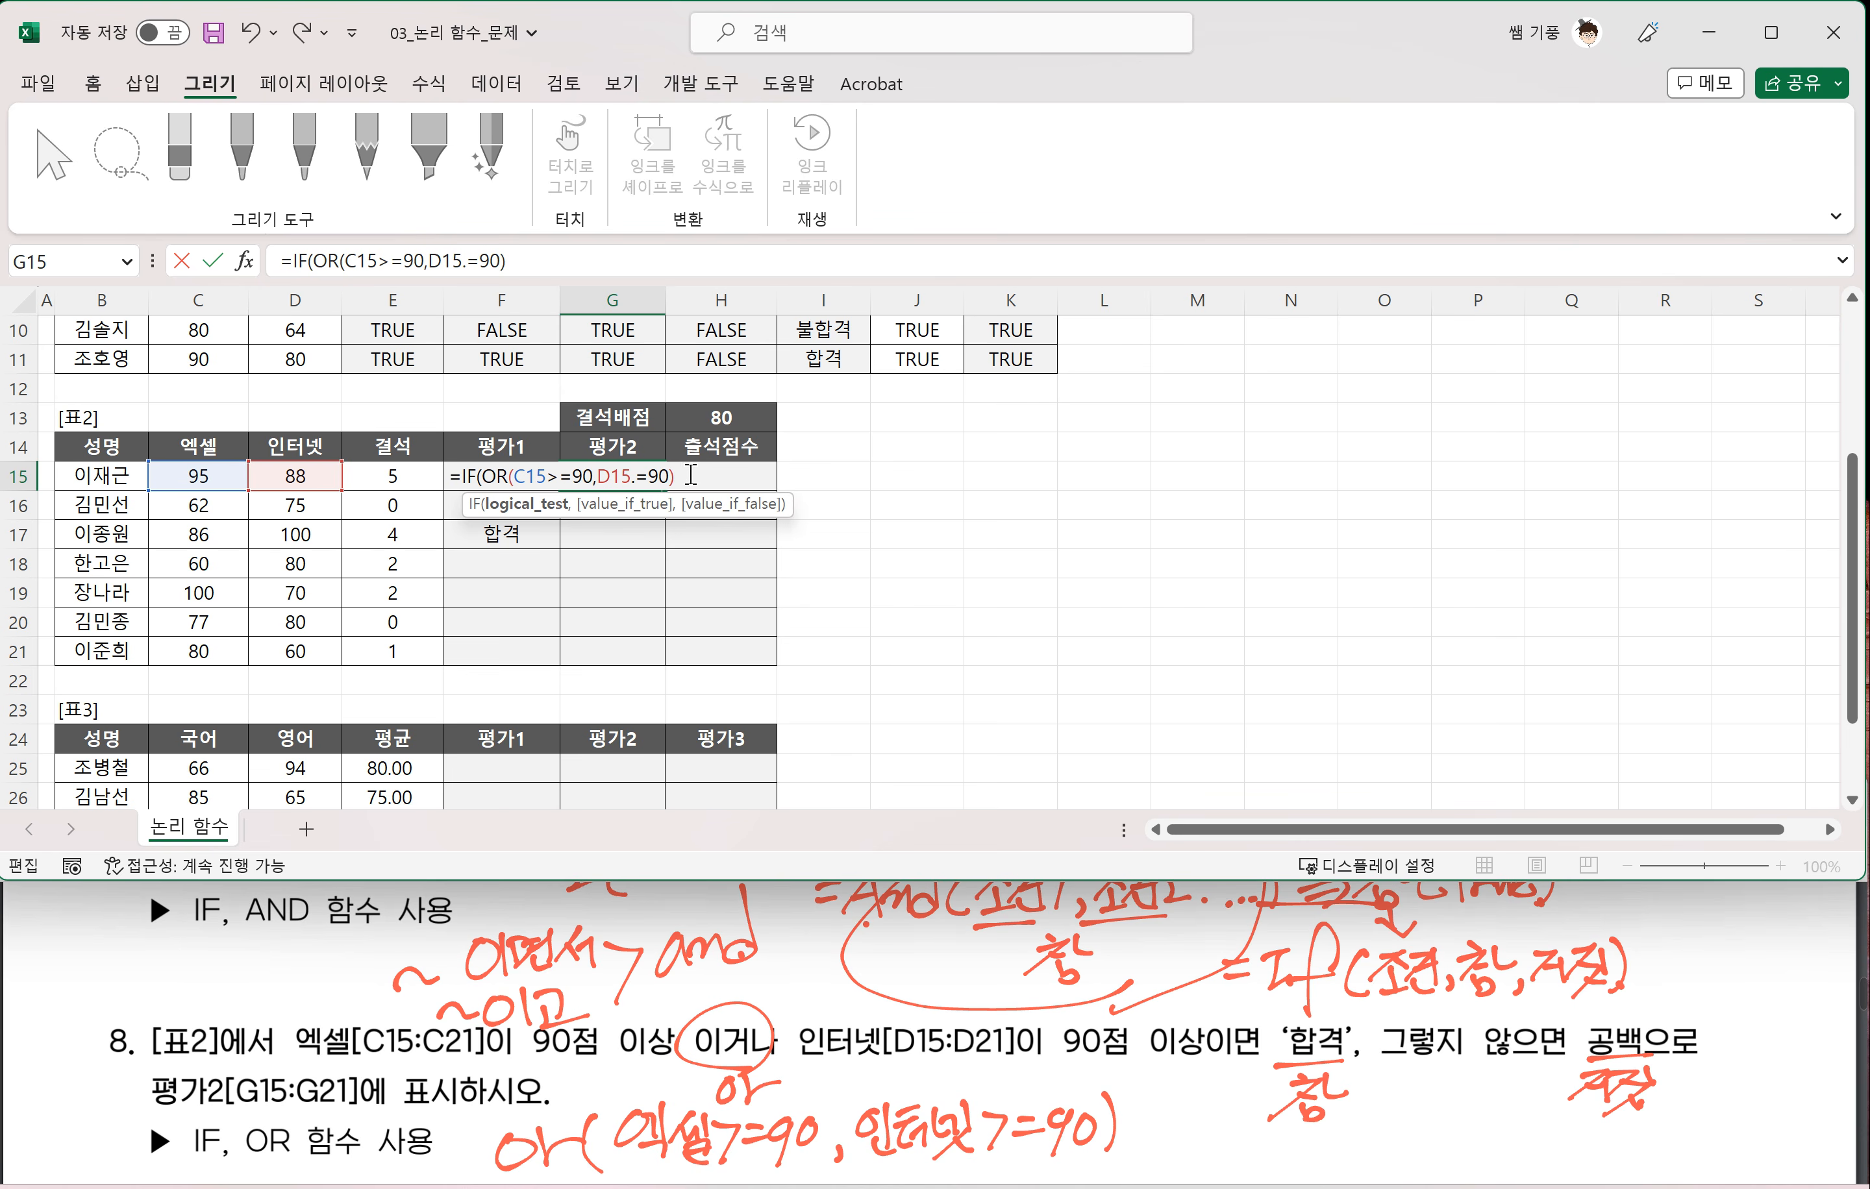
{"action": "left_click", "coordinate": [762, 476]}
{"action": "type", "text": ","}
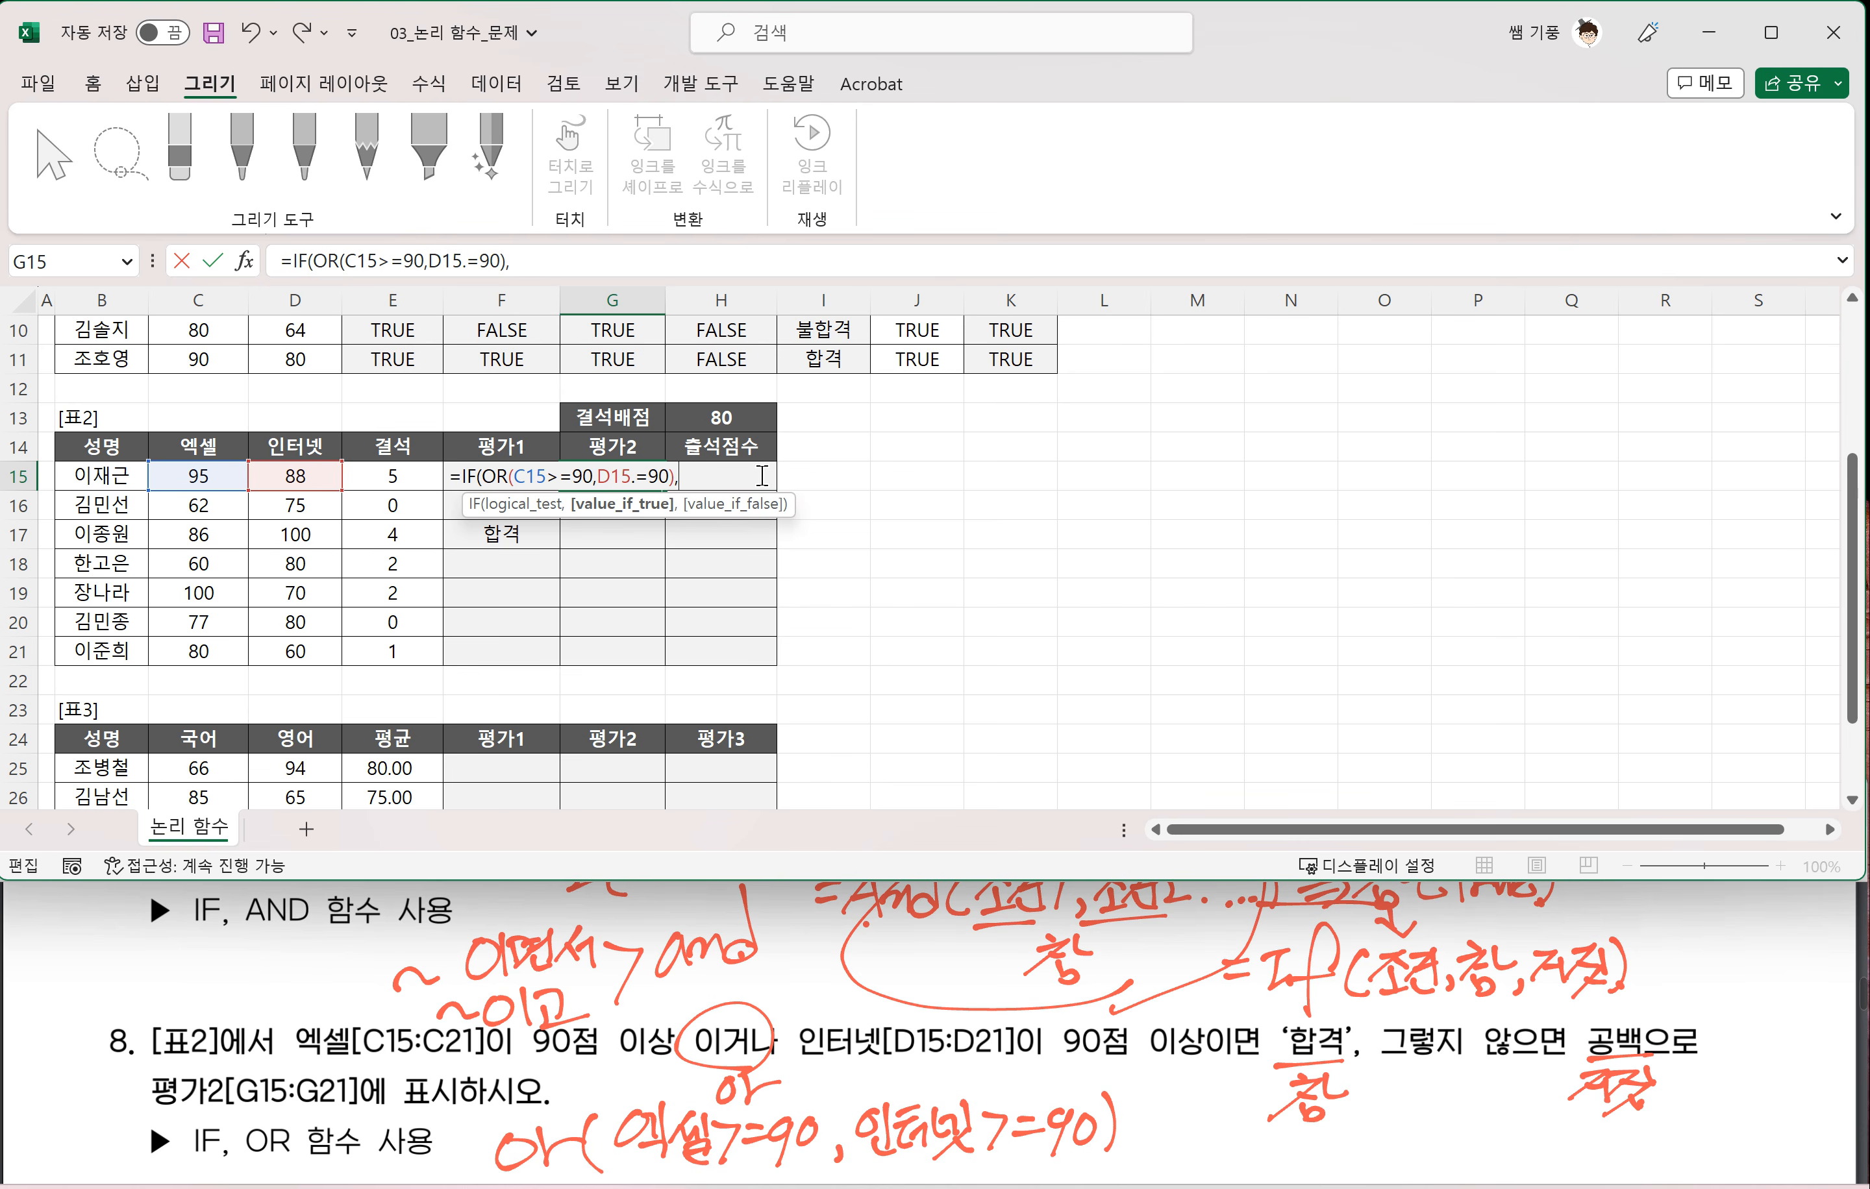
{"action": "type", "text": "\"합격\","}
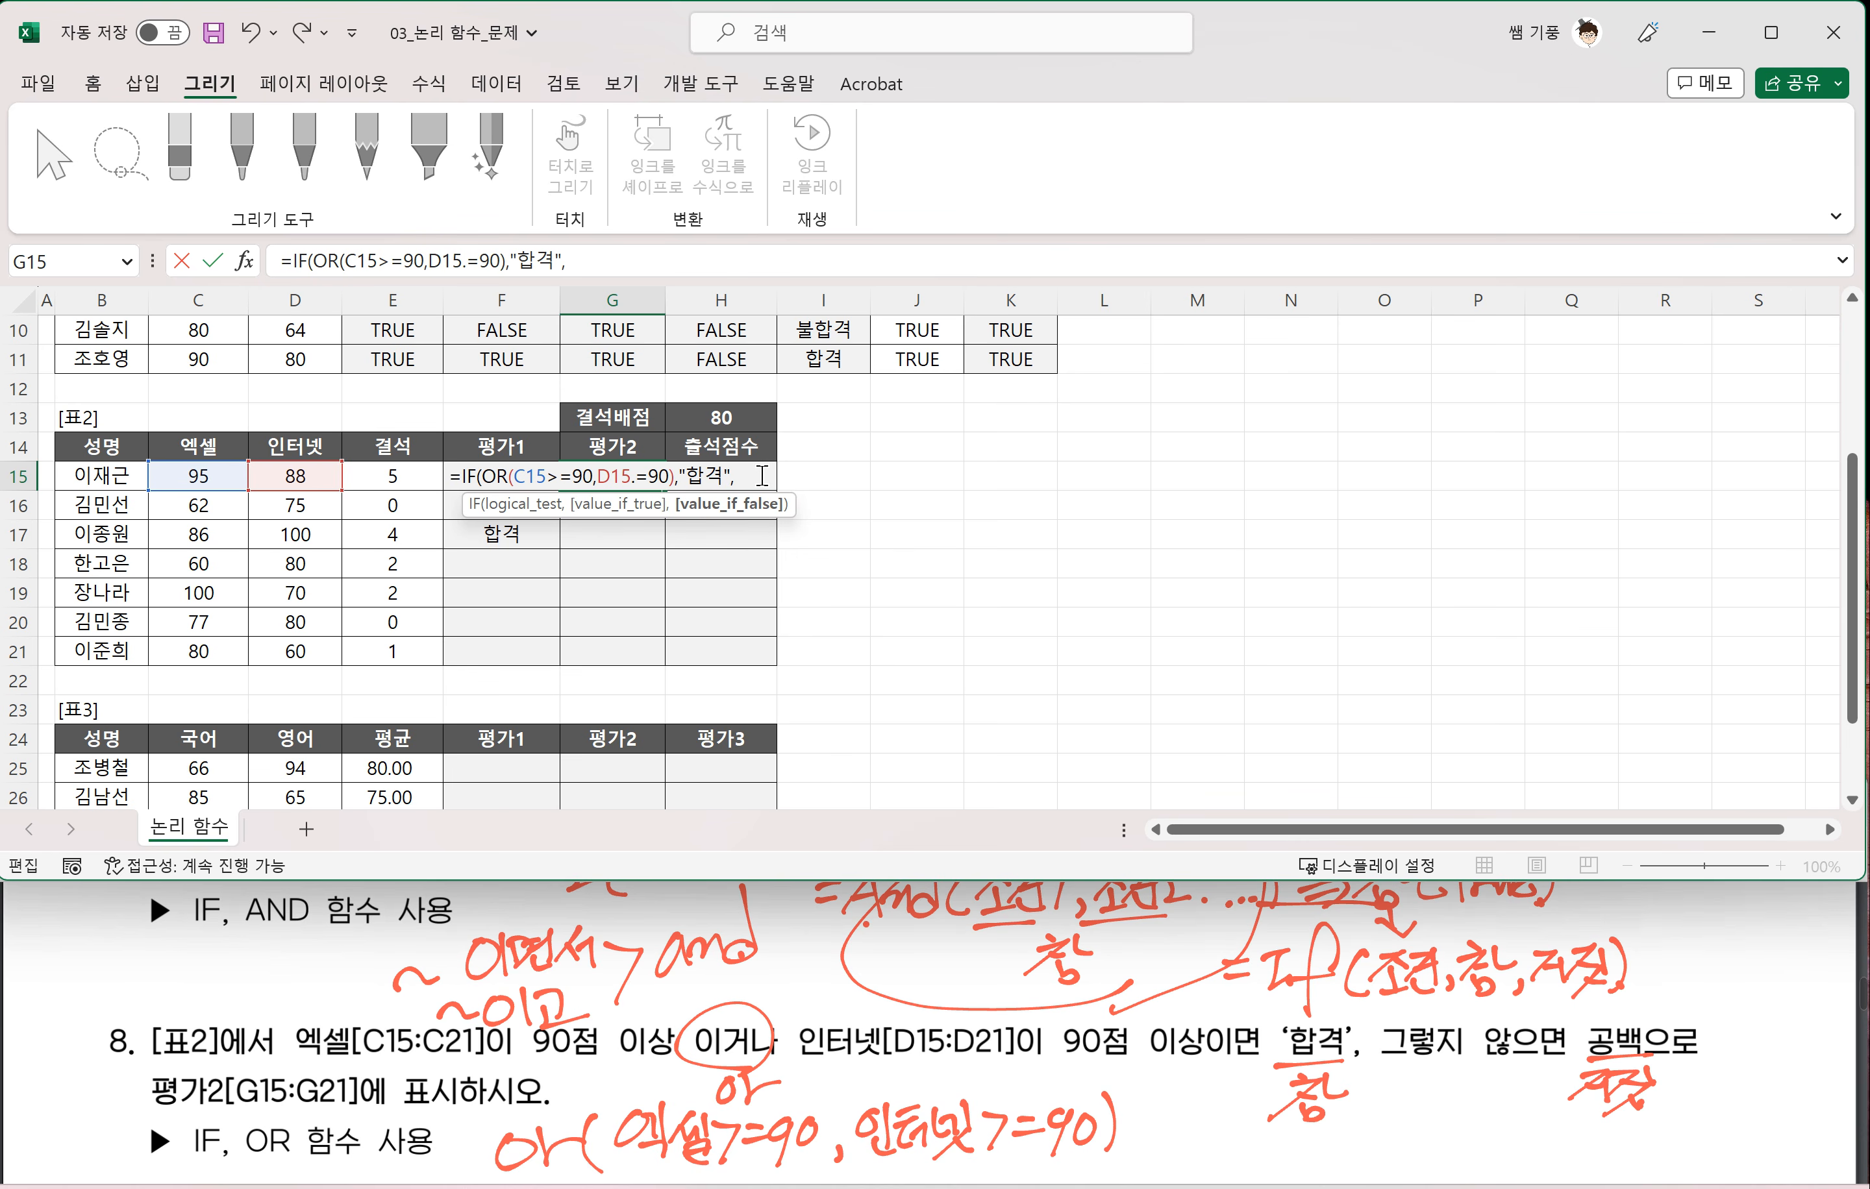
{"action": "type", "text": "\"\")"}
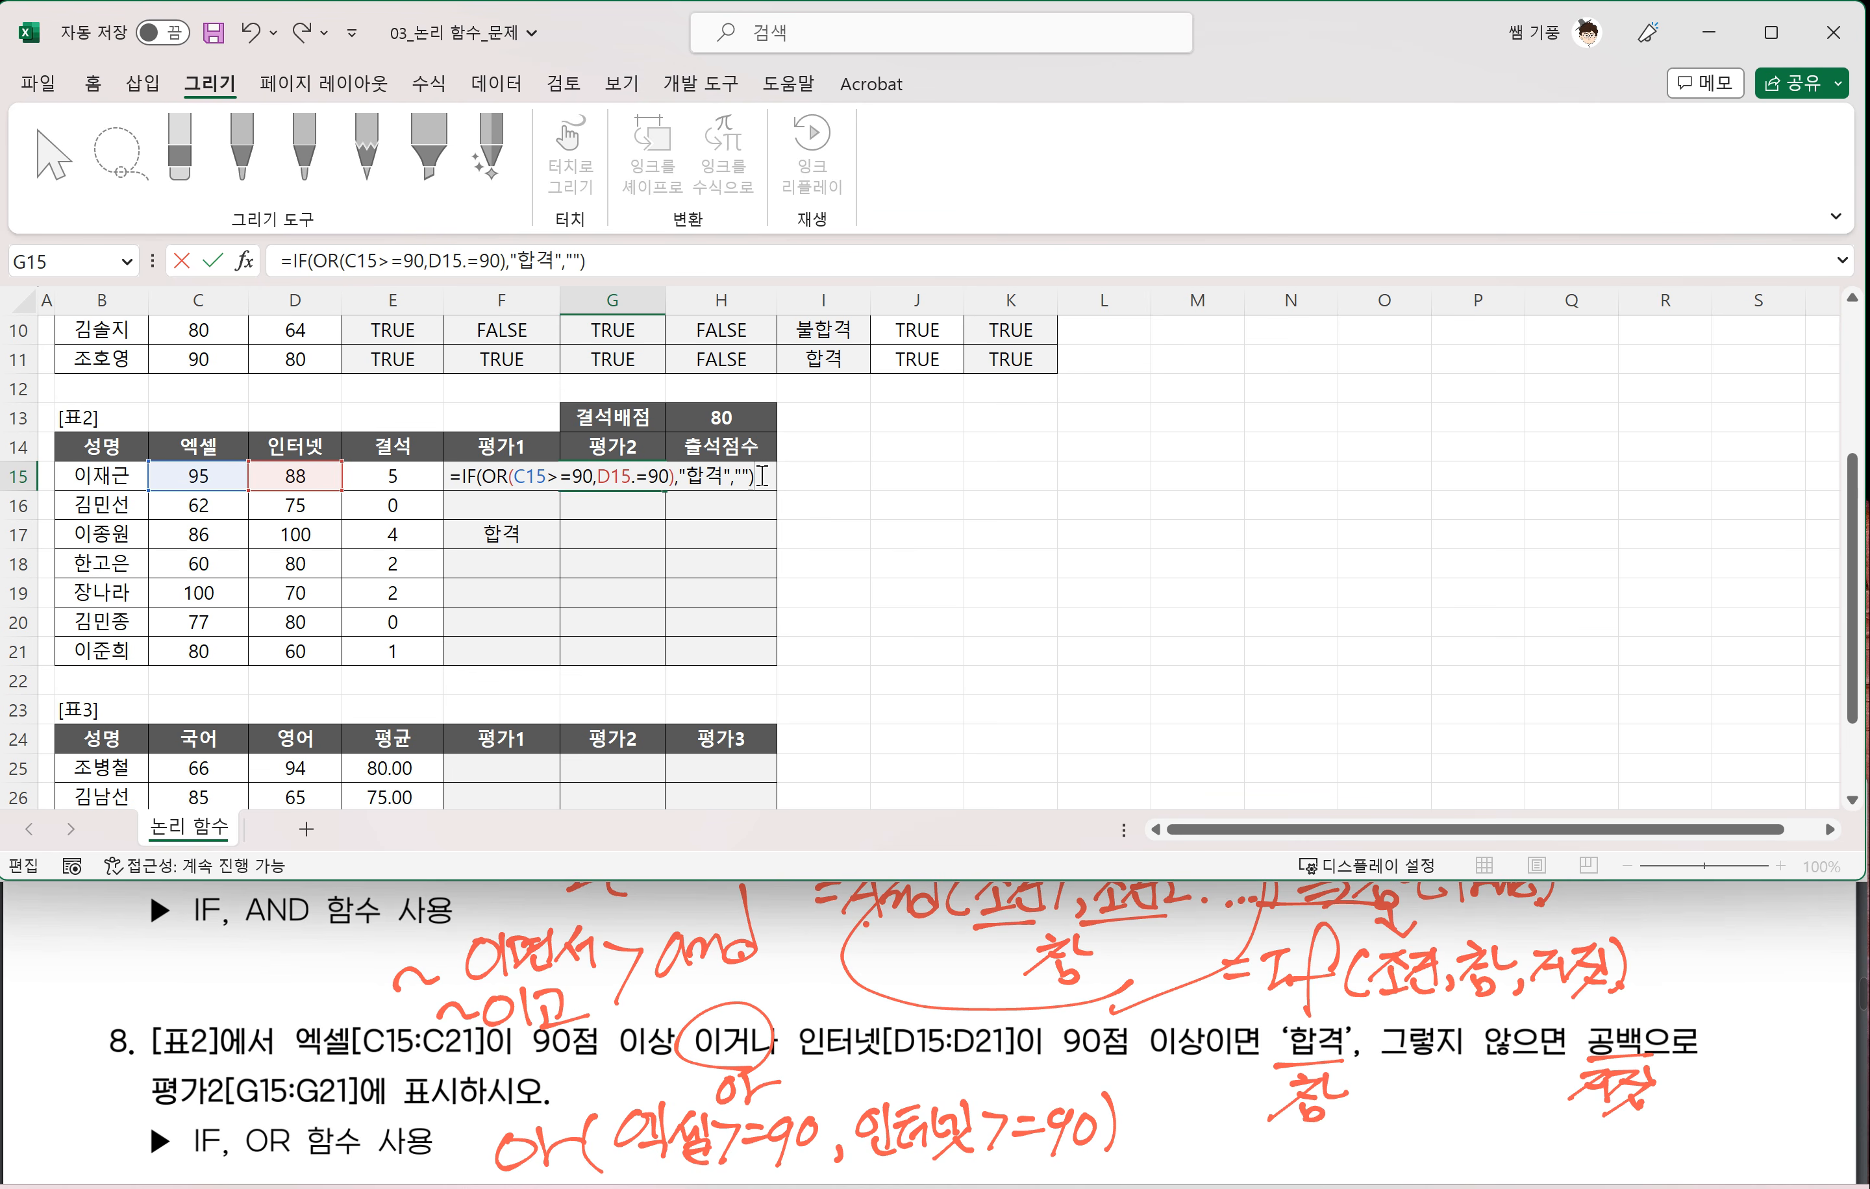
{"action": "key", "text": "Return"}
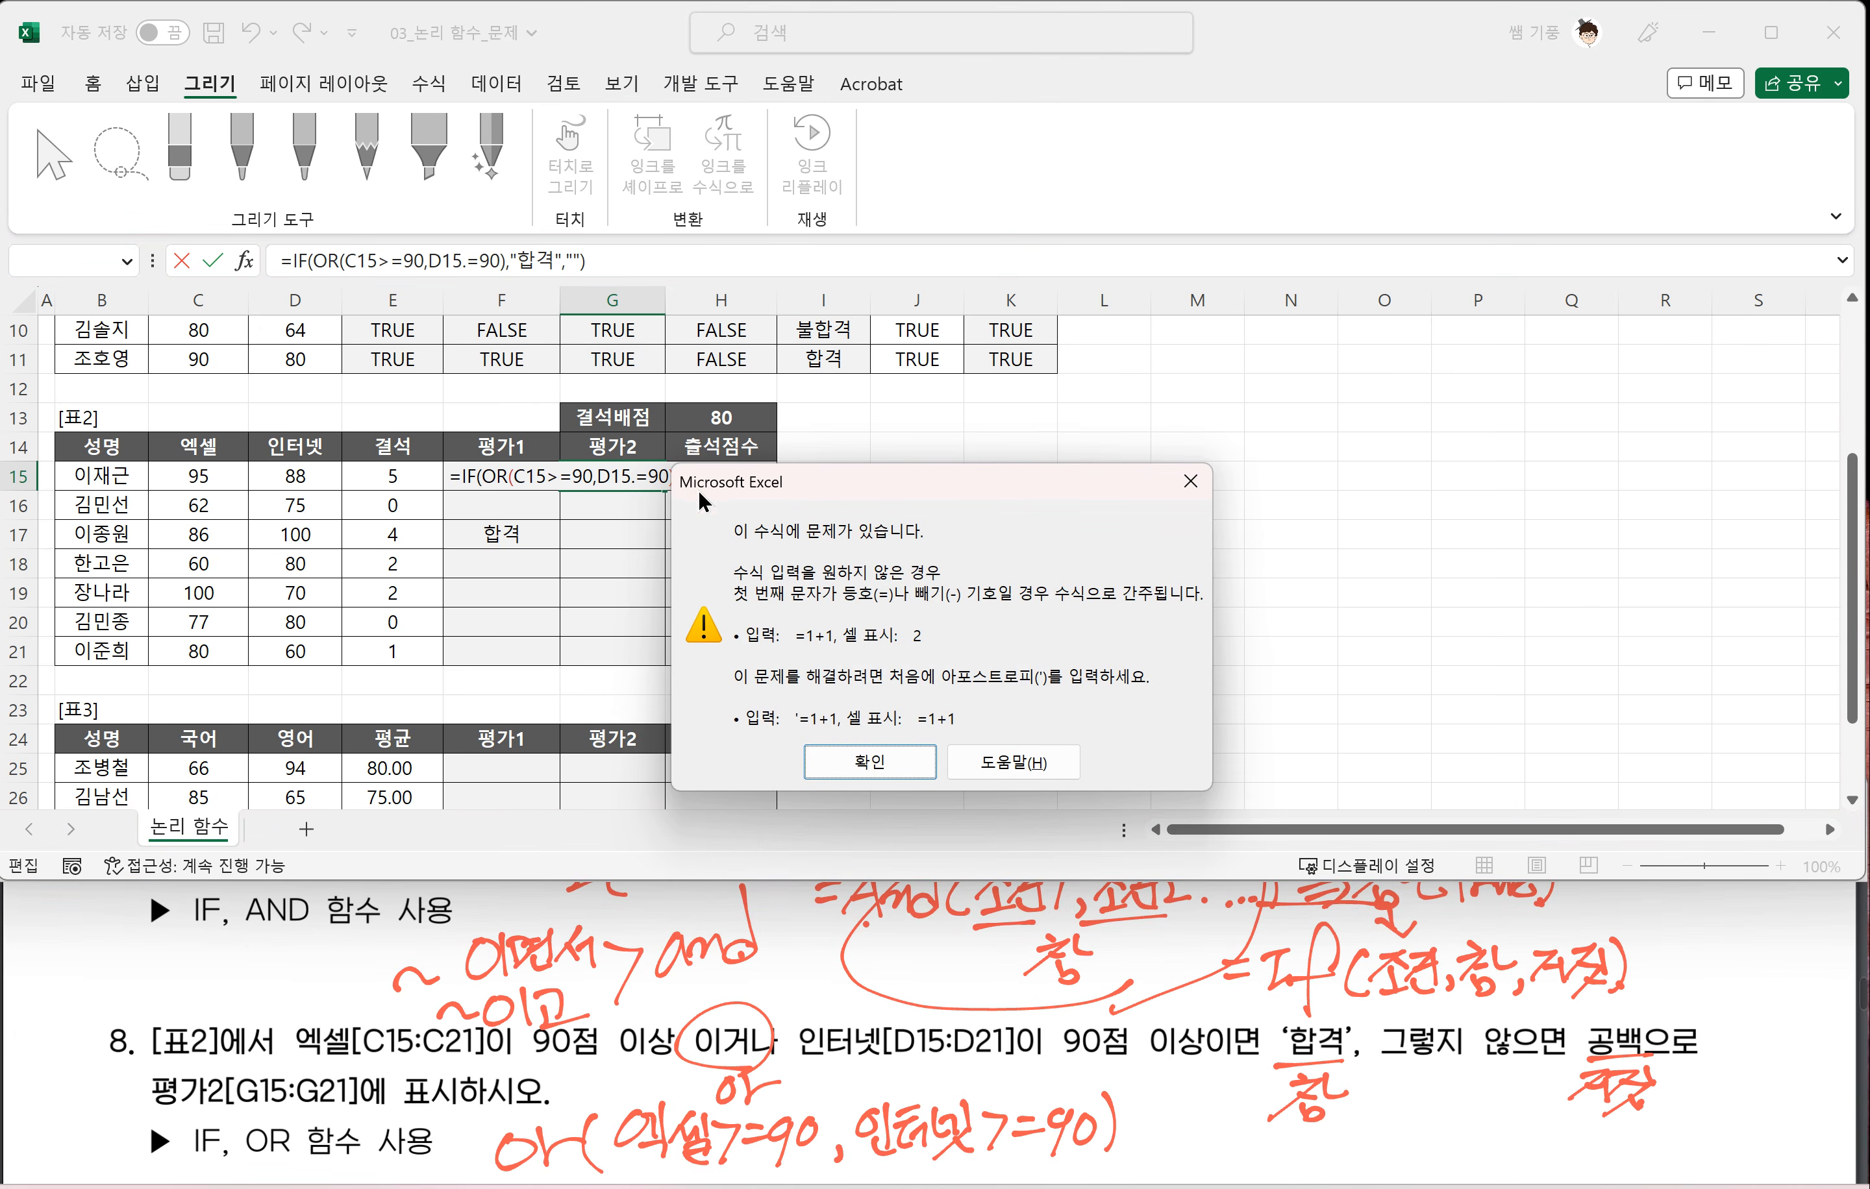
{"action": "left_click", "coordinate": [821, 756]}
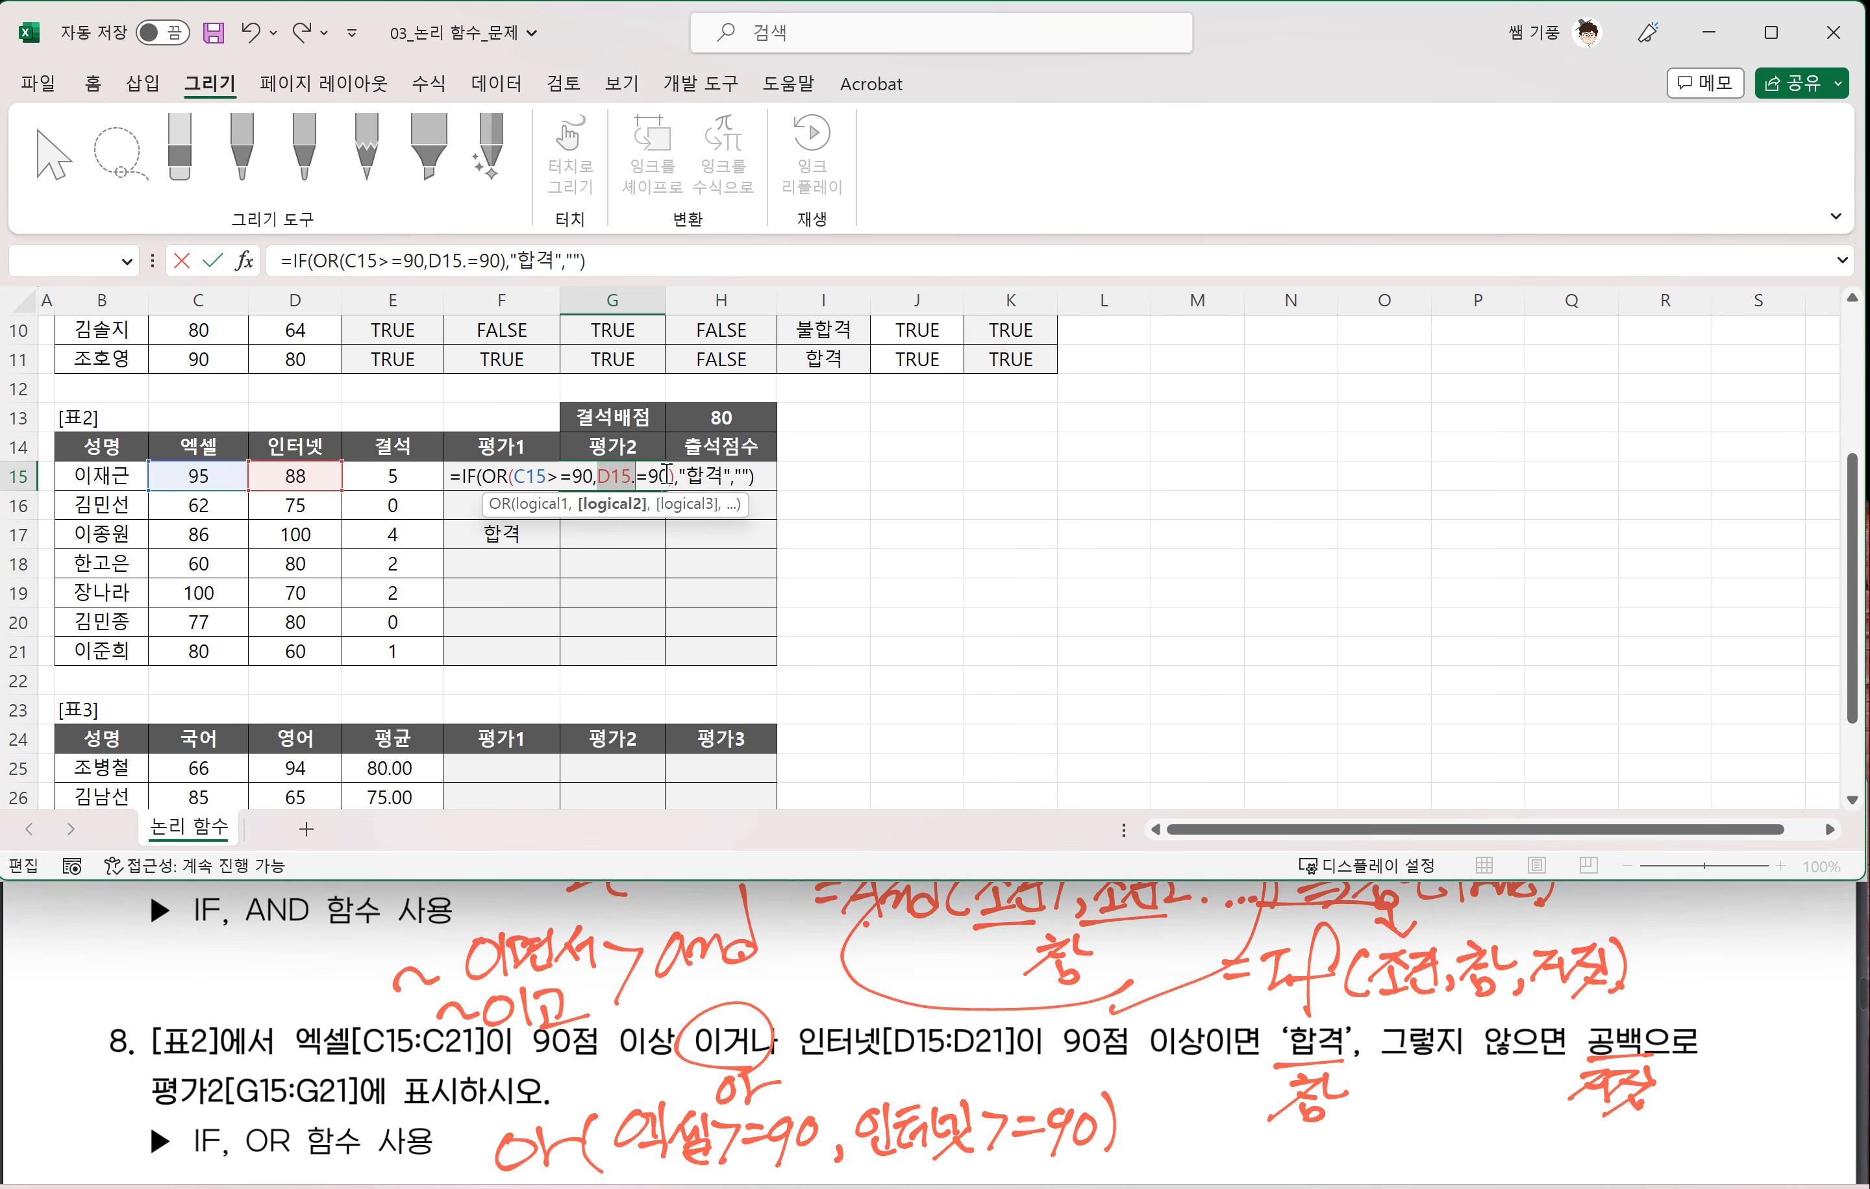
- Correct the second condition in G15 to D15>=90, enter the formula and copy it down to G21
{"action": "left_click", "coordinate": [648, 473]}
{"action": "key", "text": "BackSpace"}
{"action": "type", "text": ">"}
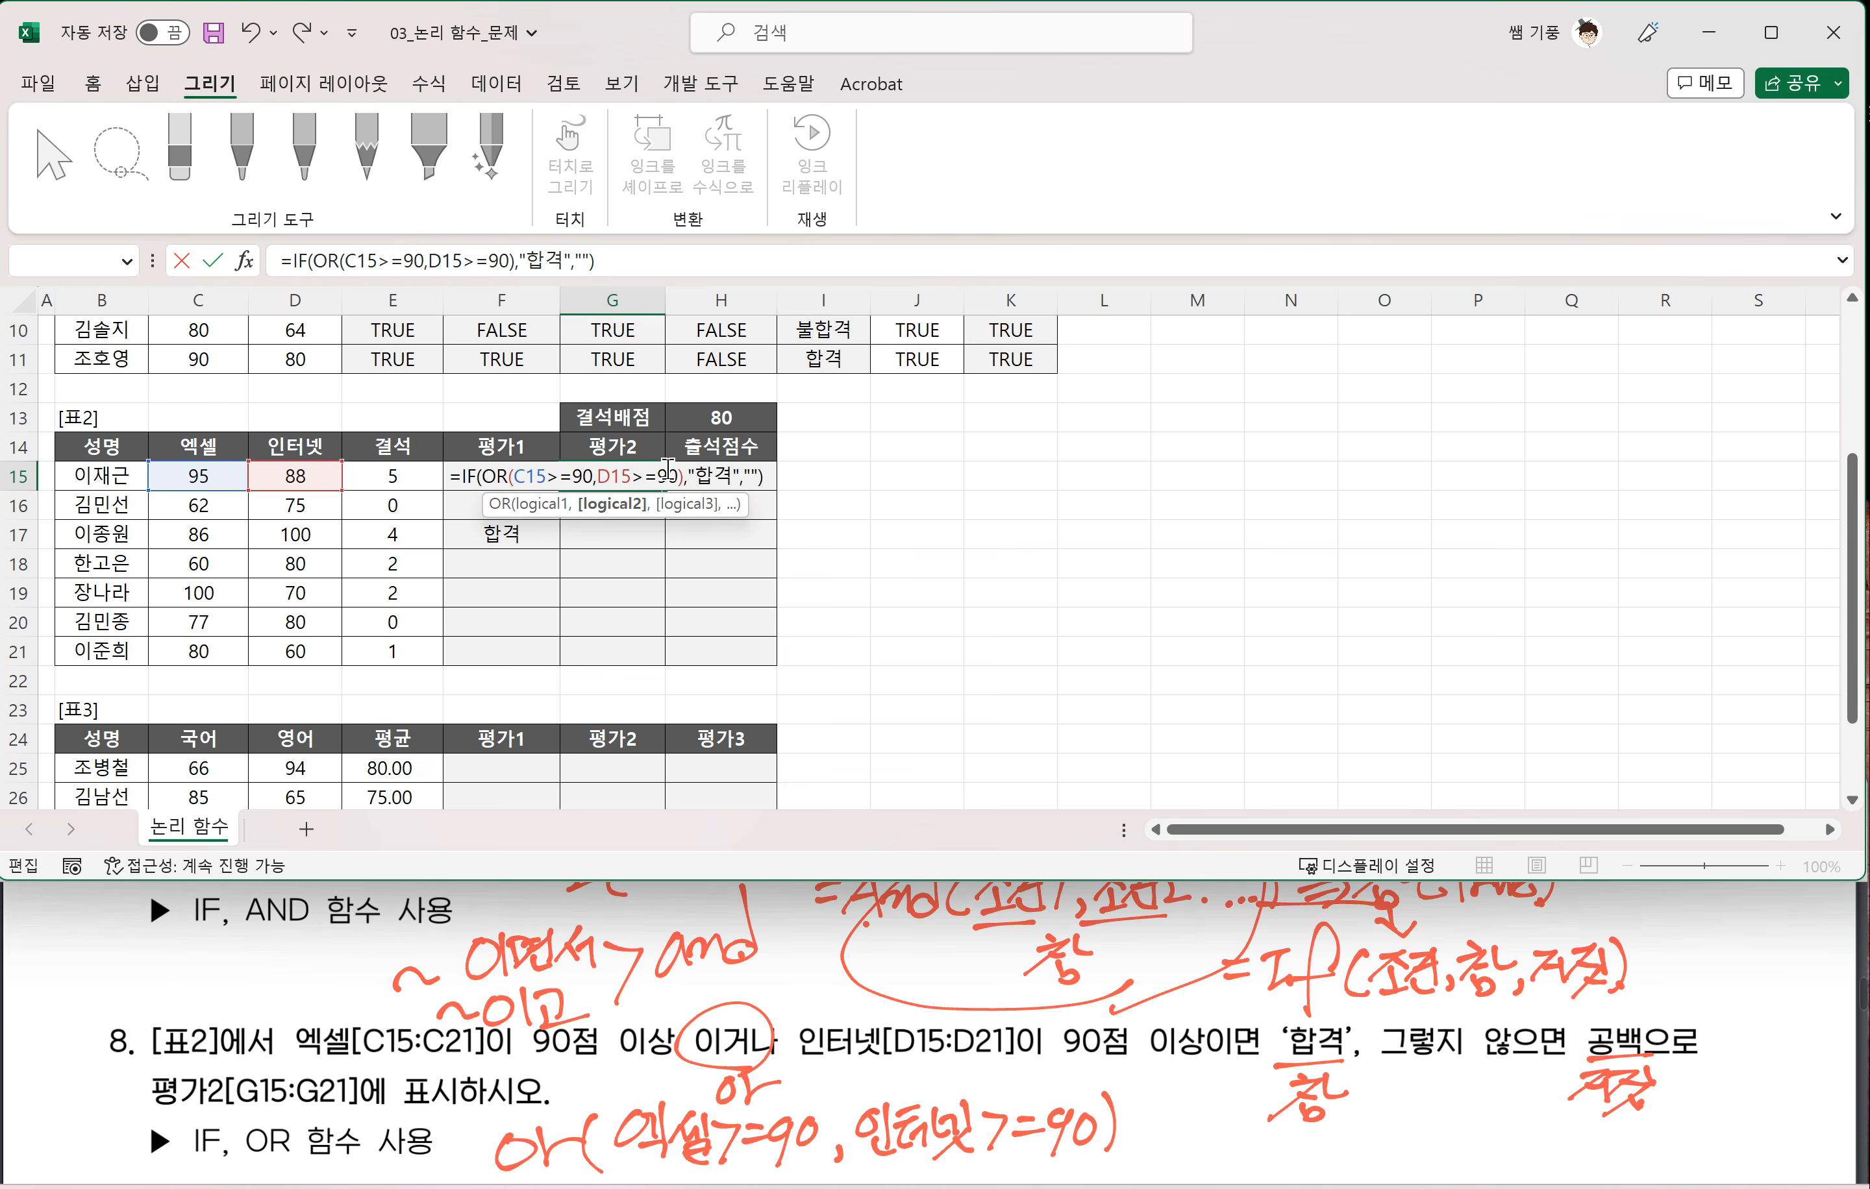
{"action": "key", "text": "Return"}
{"action": "left_click", "coordinate": [646, 480]}
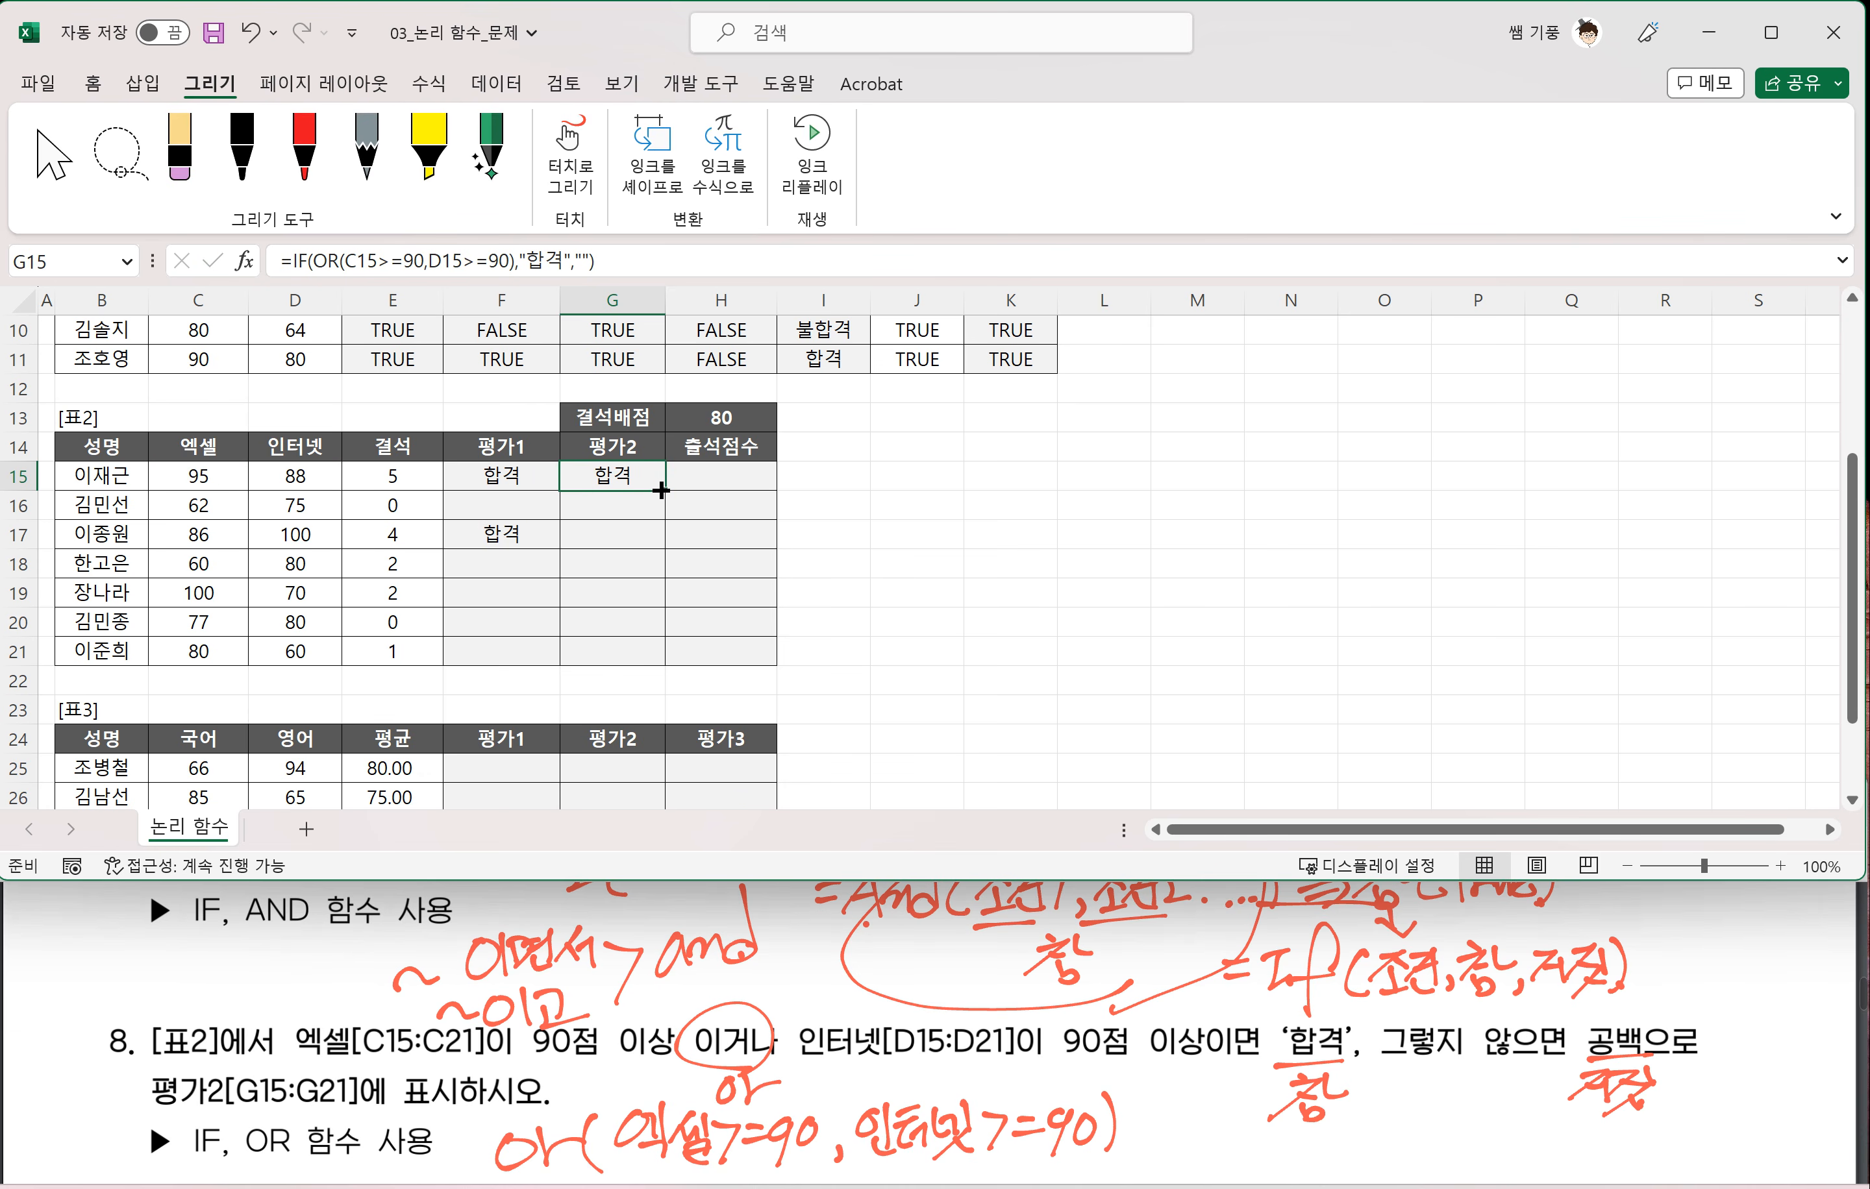
{"action": "double_click", "coordinate": [662, 489]}
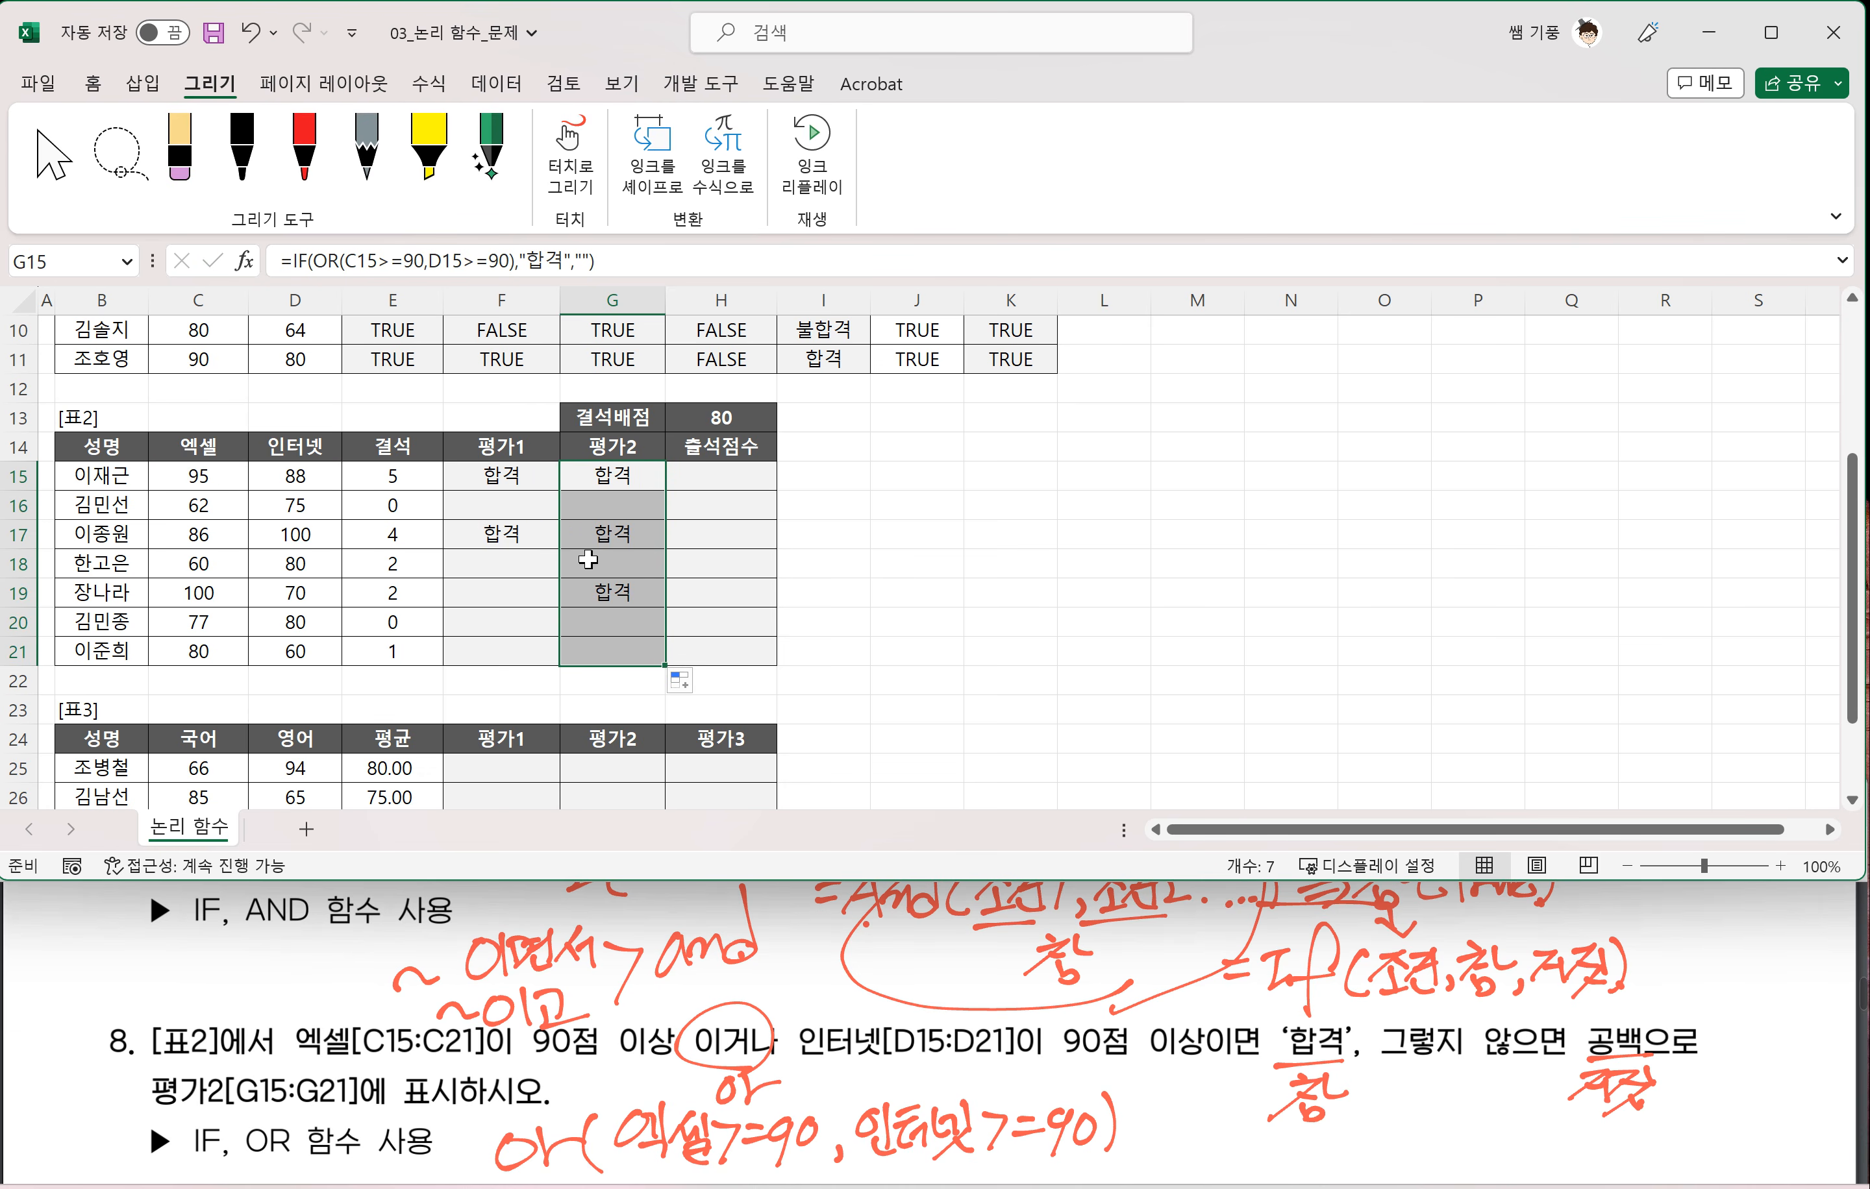
{"action": "left_click", "coordinate": [622, 562]}
{"action": "left_click", "coordinate": [743, 600]}
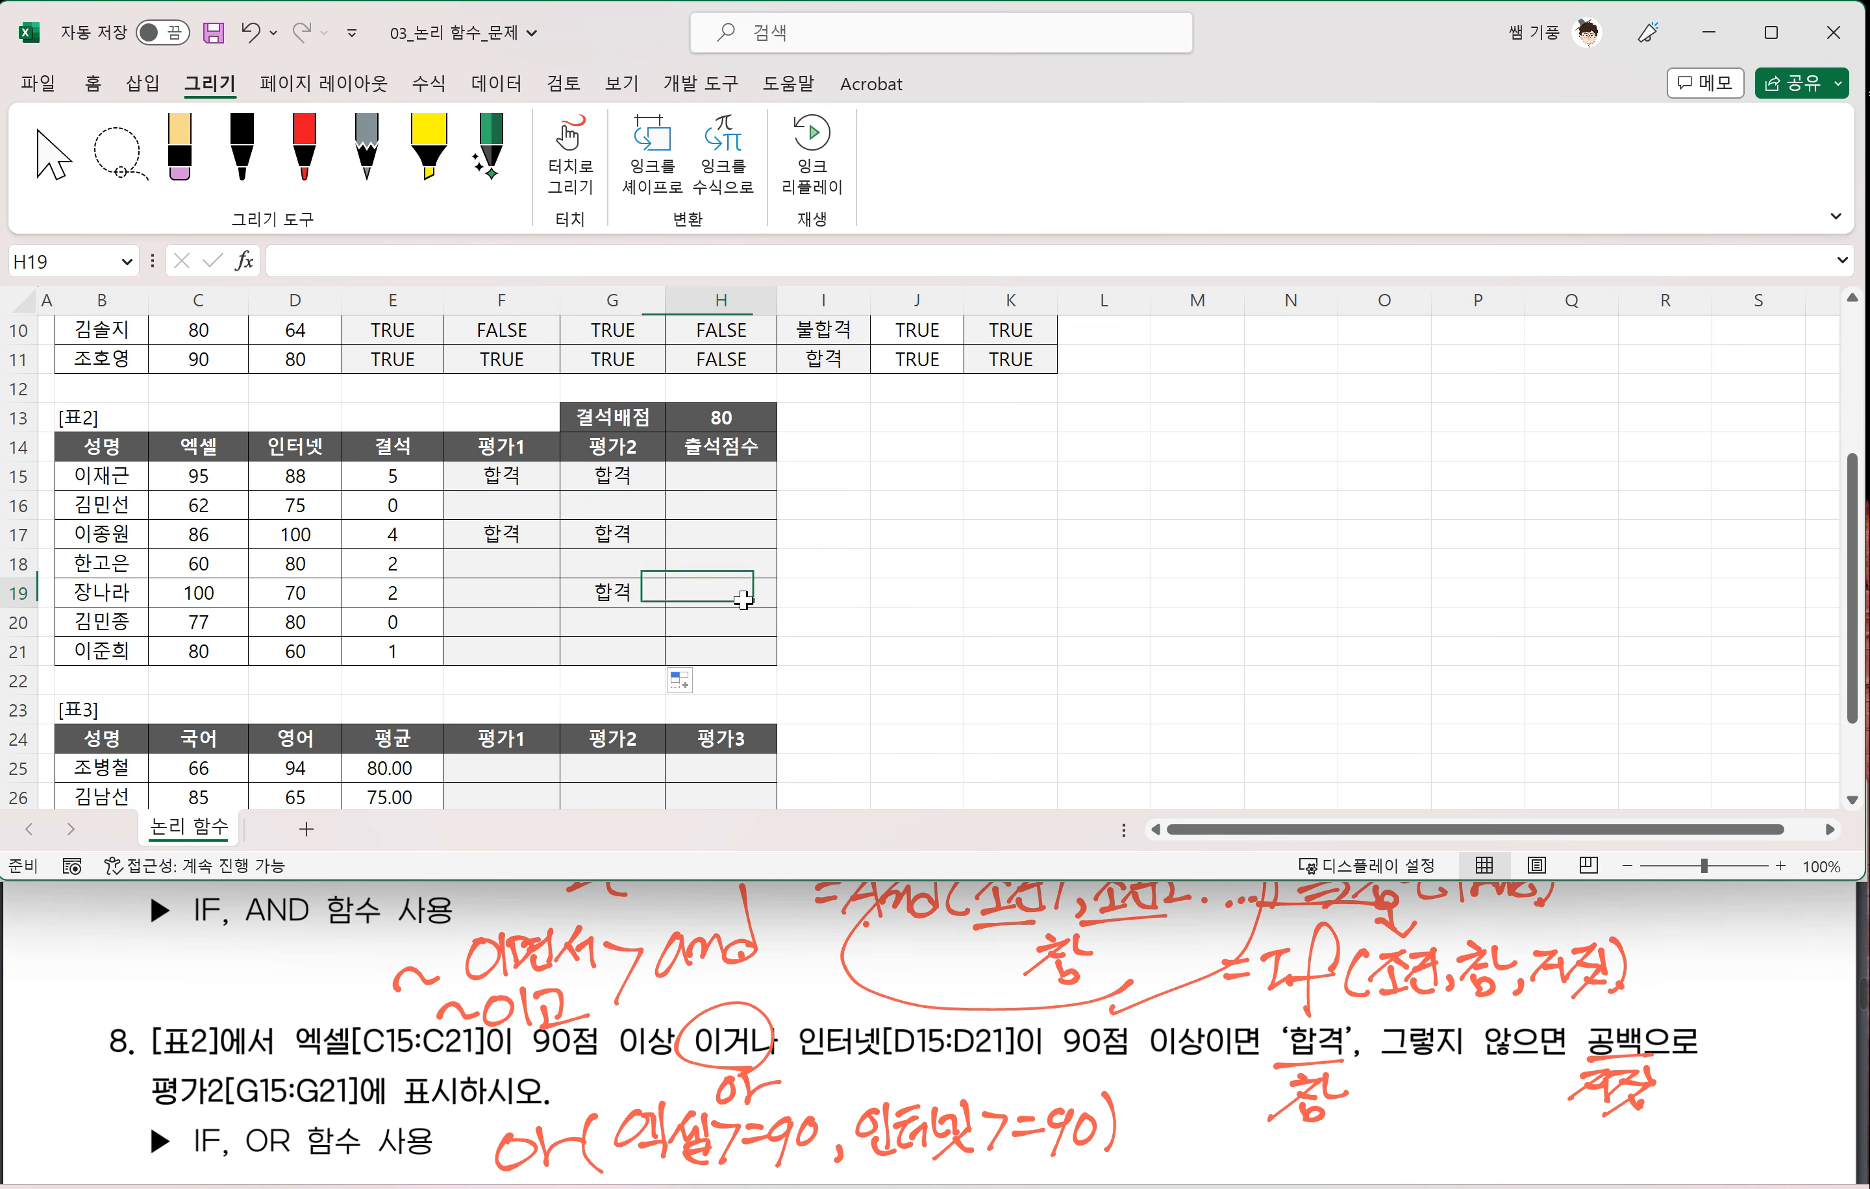
- Underline question 9 in the PDF from 결석배점[H13] through 출석점수[H15:H21]
{"action": "scroll", "coordinate": [503, 986], "scroll_direction": "down", "scroll_amount": 2}
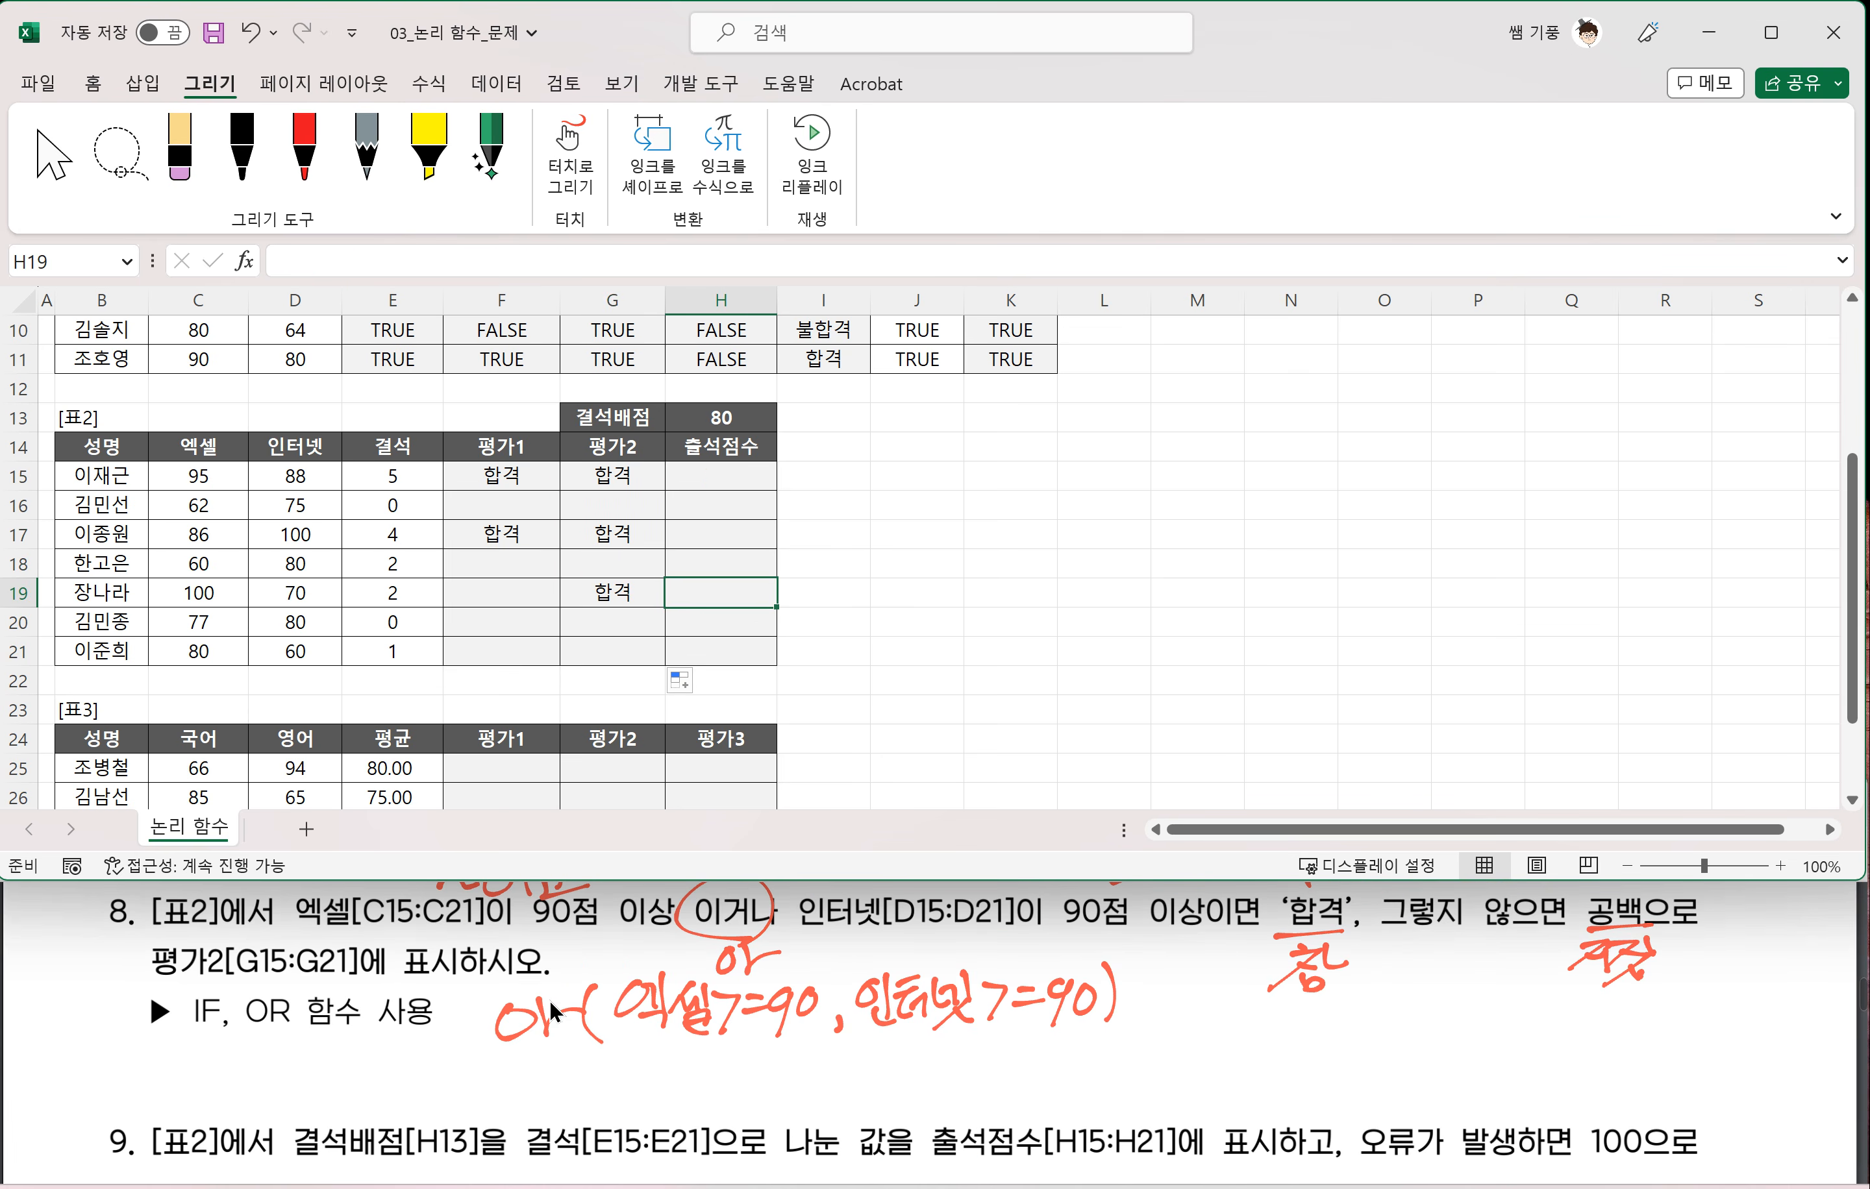
{"action": "scroll", "coordinate": [542, 1020], "scroll_direction": "down", "scroll_amount": 2}
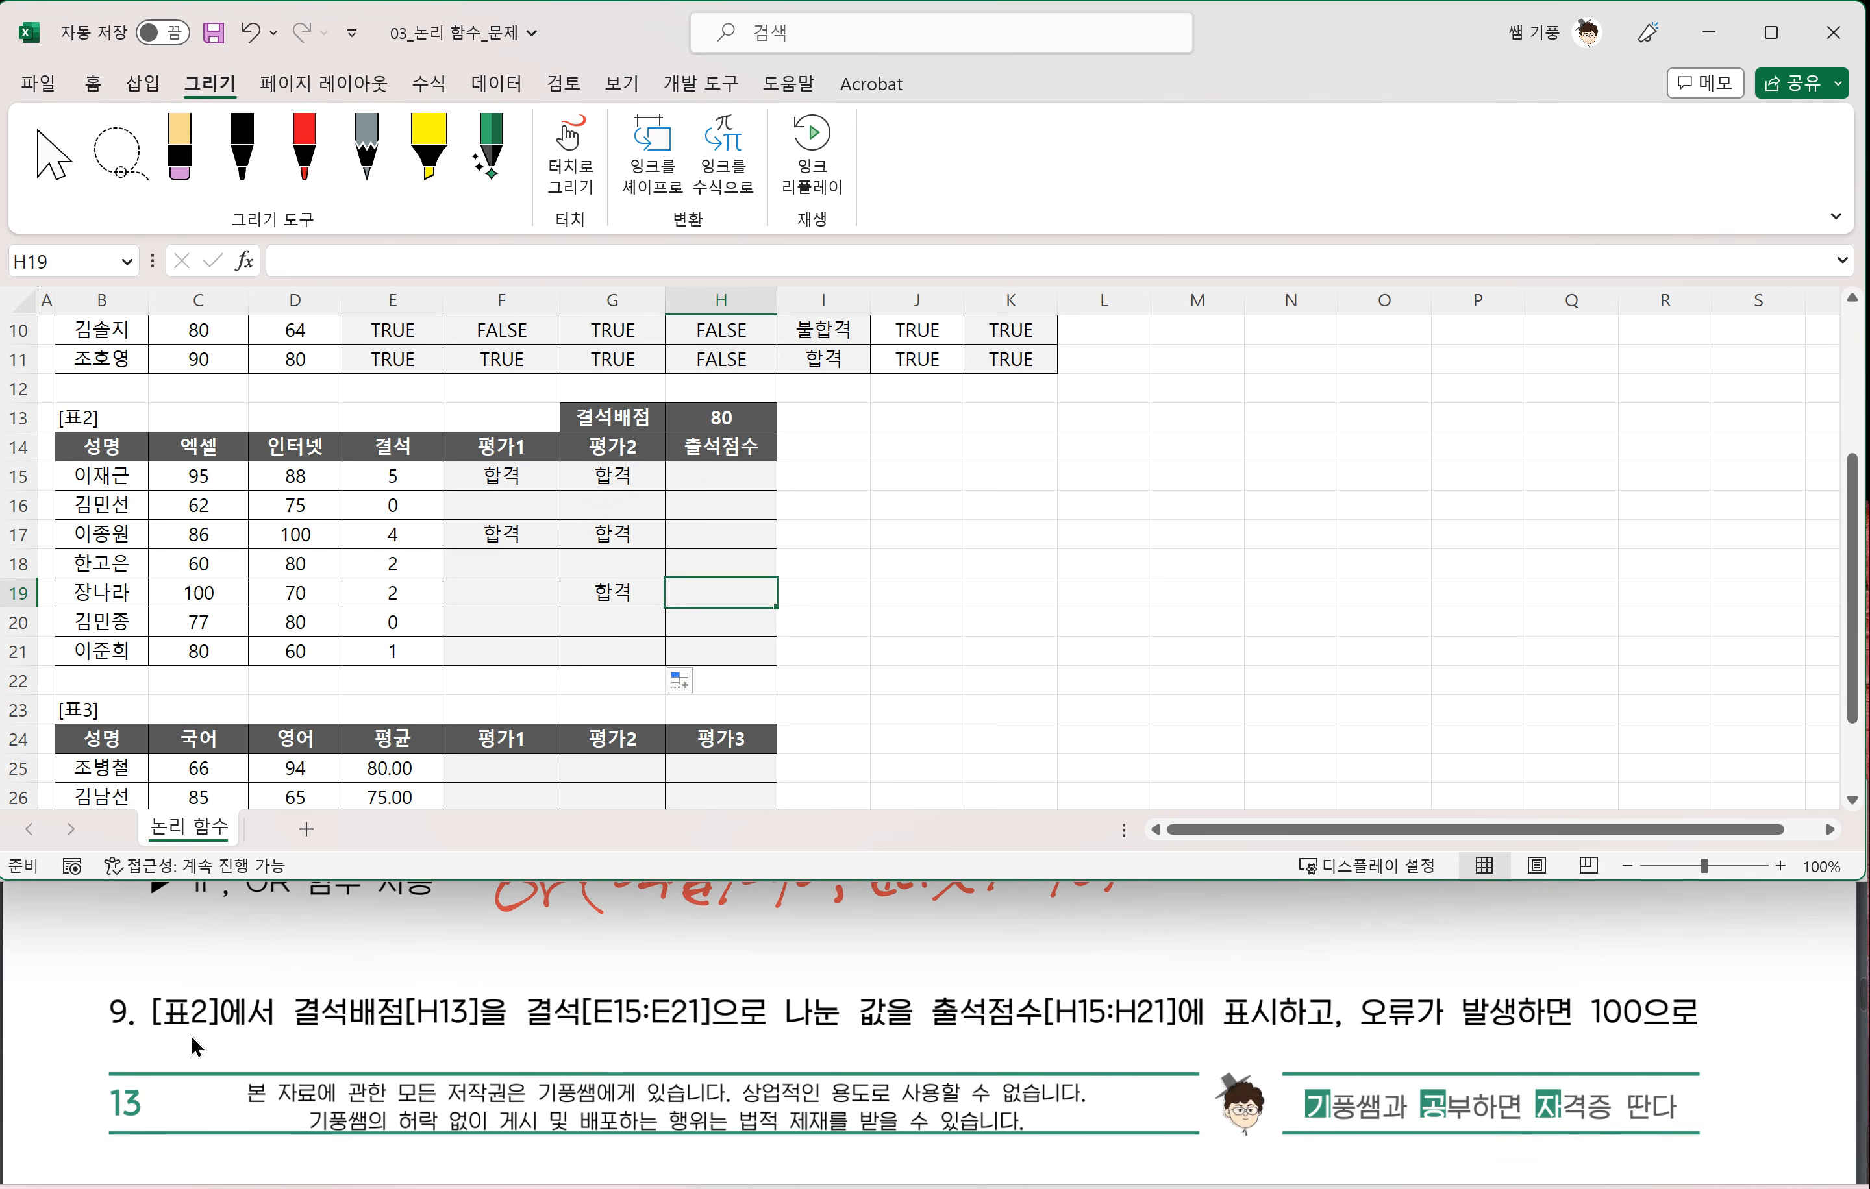
{"action": "left_click_drag", "start_coordinate": [280, 1034], "coordinate": [306, 1033]}
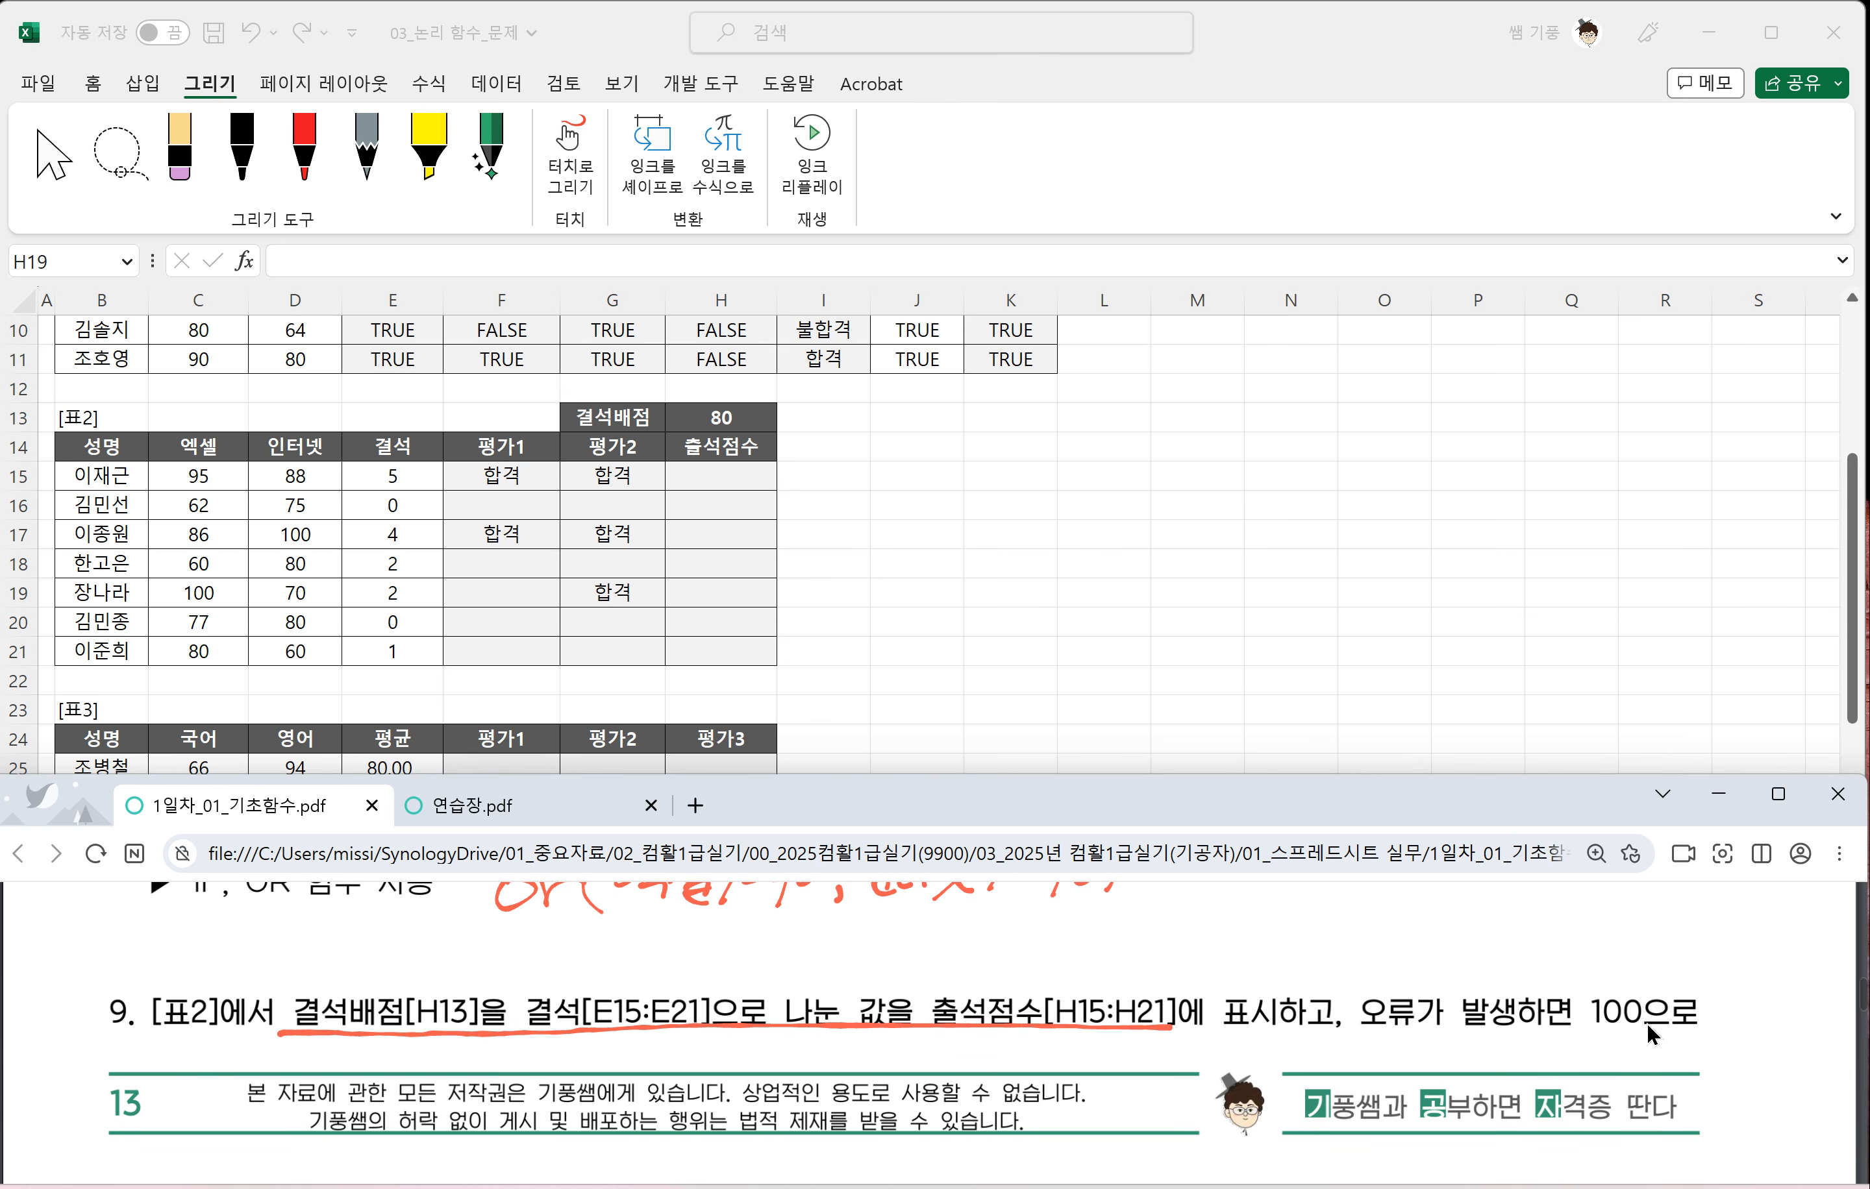
- Handwrite the function syntax =iferror(값, 오류값) above question 9 in the PDF
{"action": "scroll", "coordinate": [1440, 1027], "scroll_direction": "down", "scroll_amount": 5}
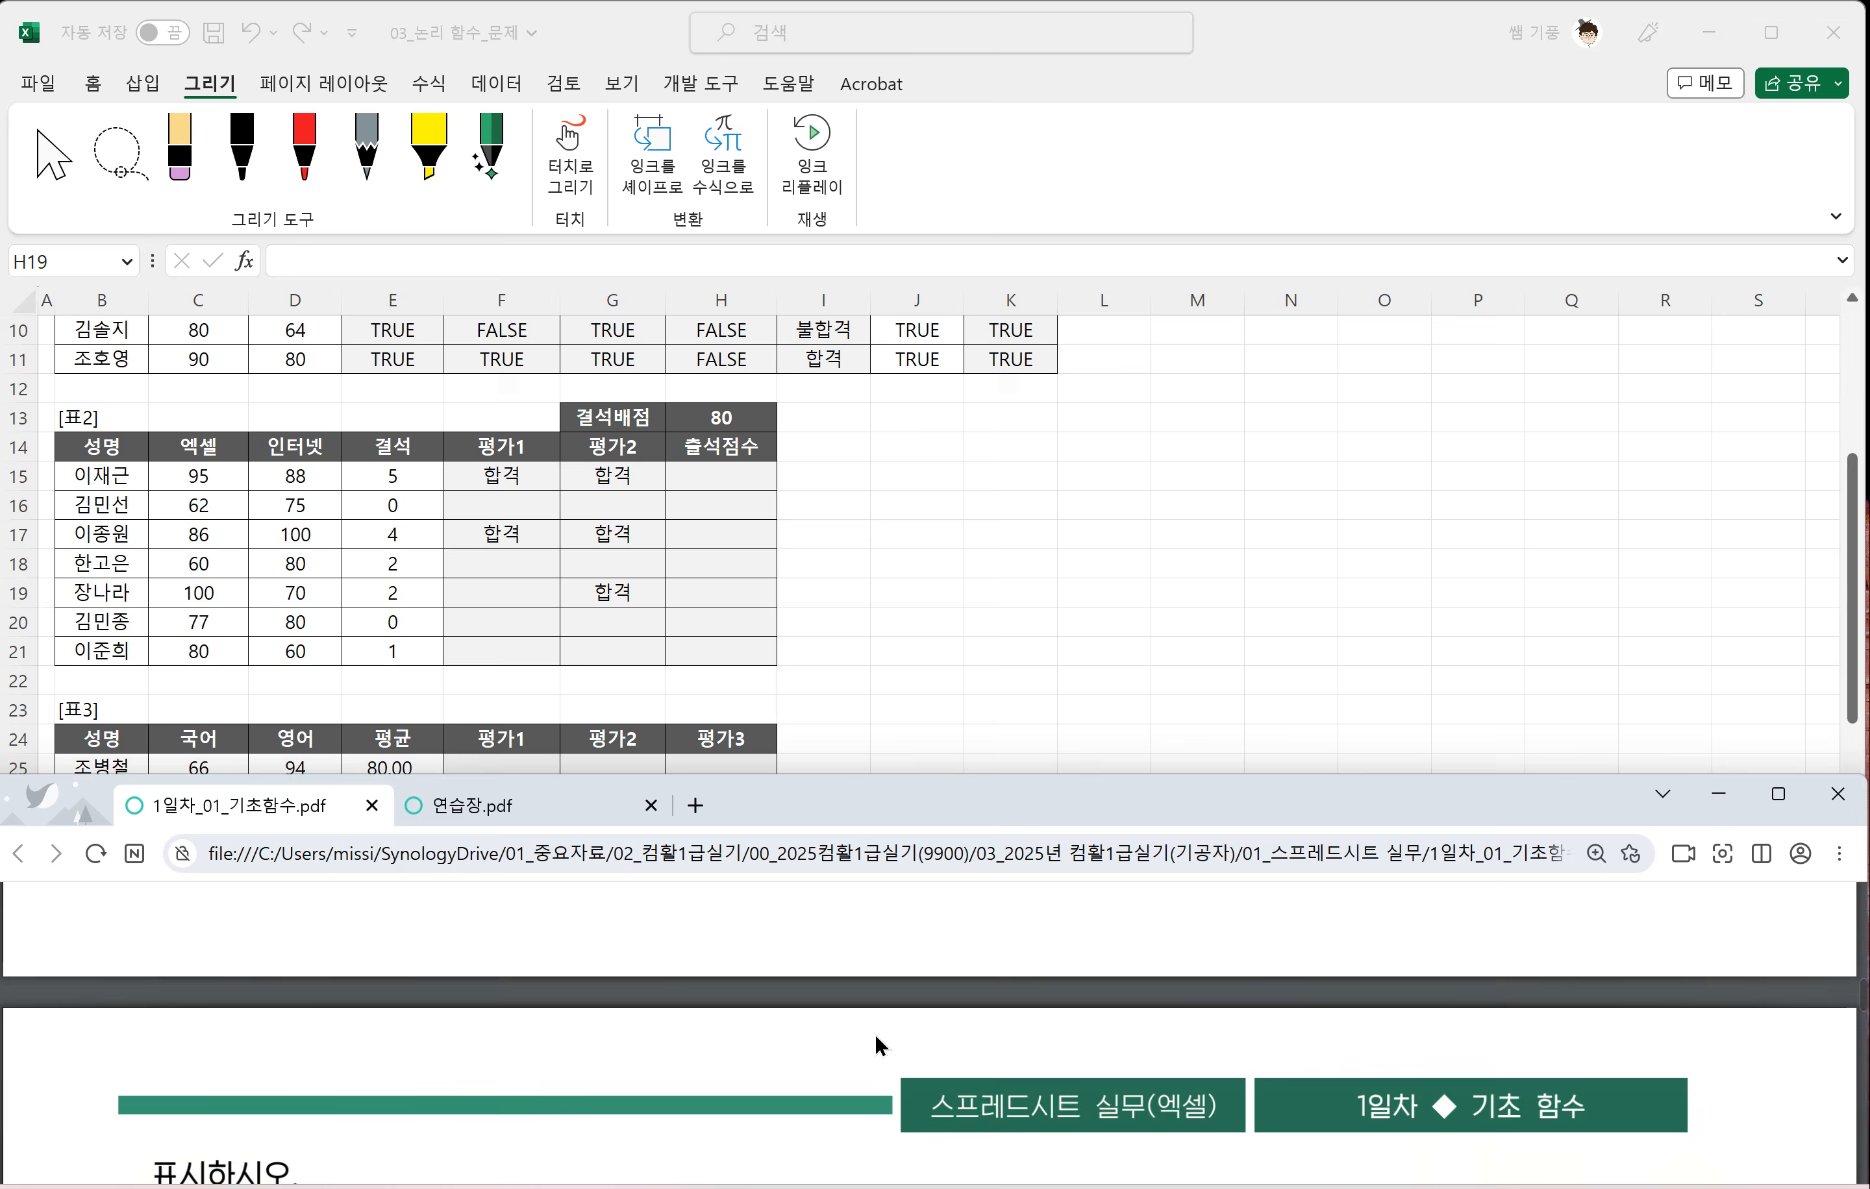
{"action": "scroll", "coordinate": [876, 1033], "scroll_direction": "down", "scroll_amount": 5}
{"action": "scroll", "coordinate": [878, 1028], "scroll_direction": "up", "scroll_amount": 6}
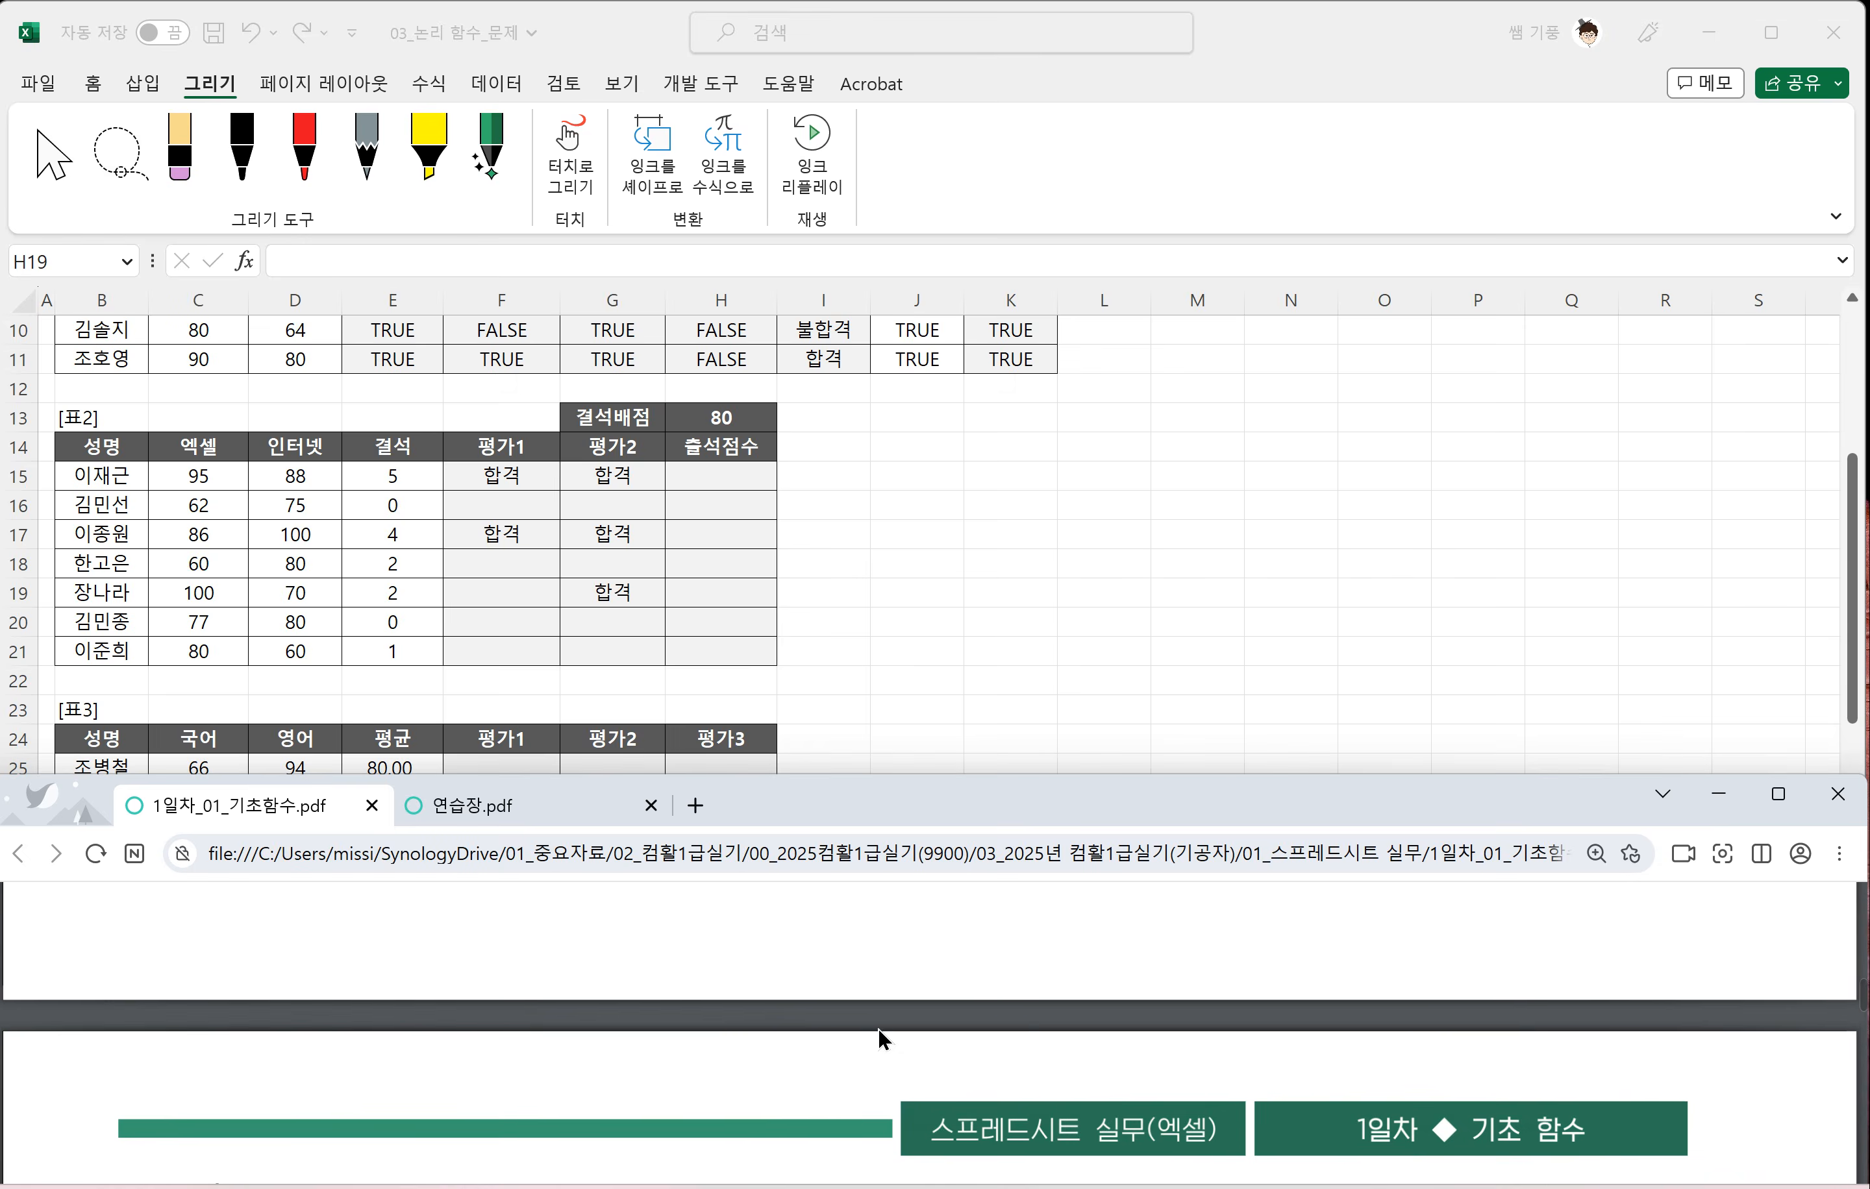
{"action": "scroll", "coordinate": [951, 1028], "scroll_direction": "up", "scroll_amount": 4}
{"action": "scroll", "coordinate": [1065, 1027], "scroll_direction": "down", "scroll_amount": 1}
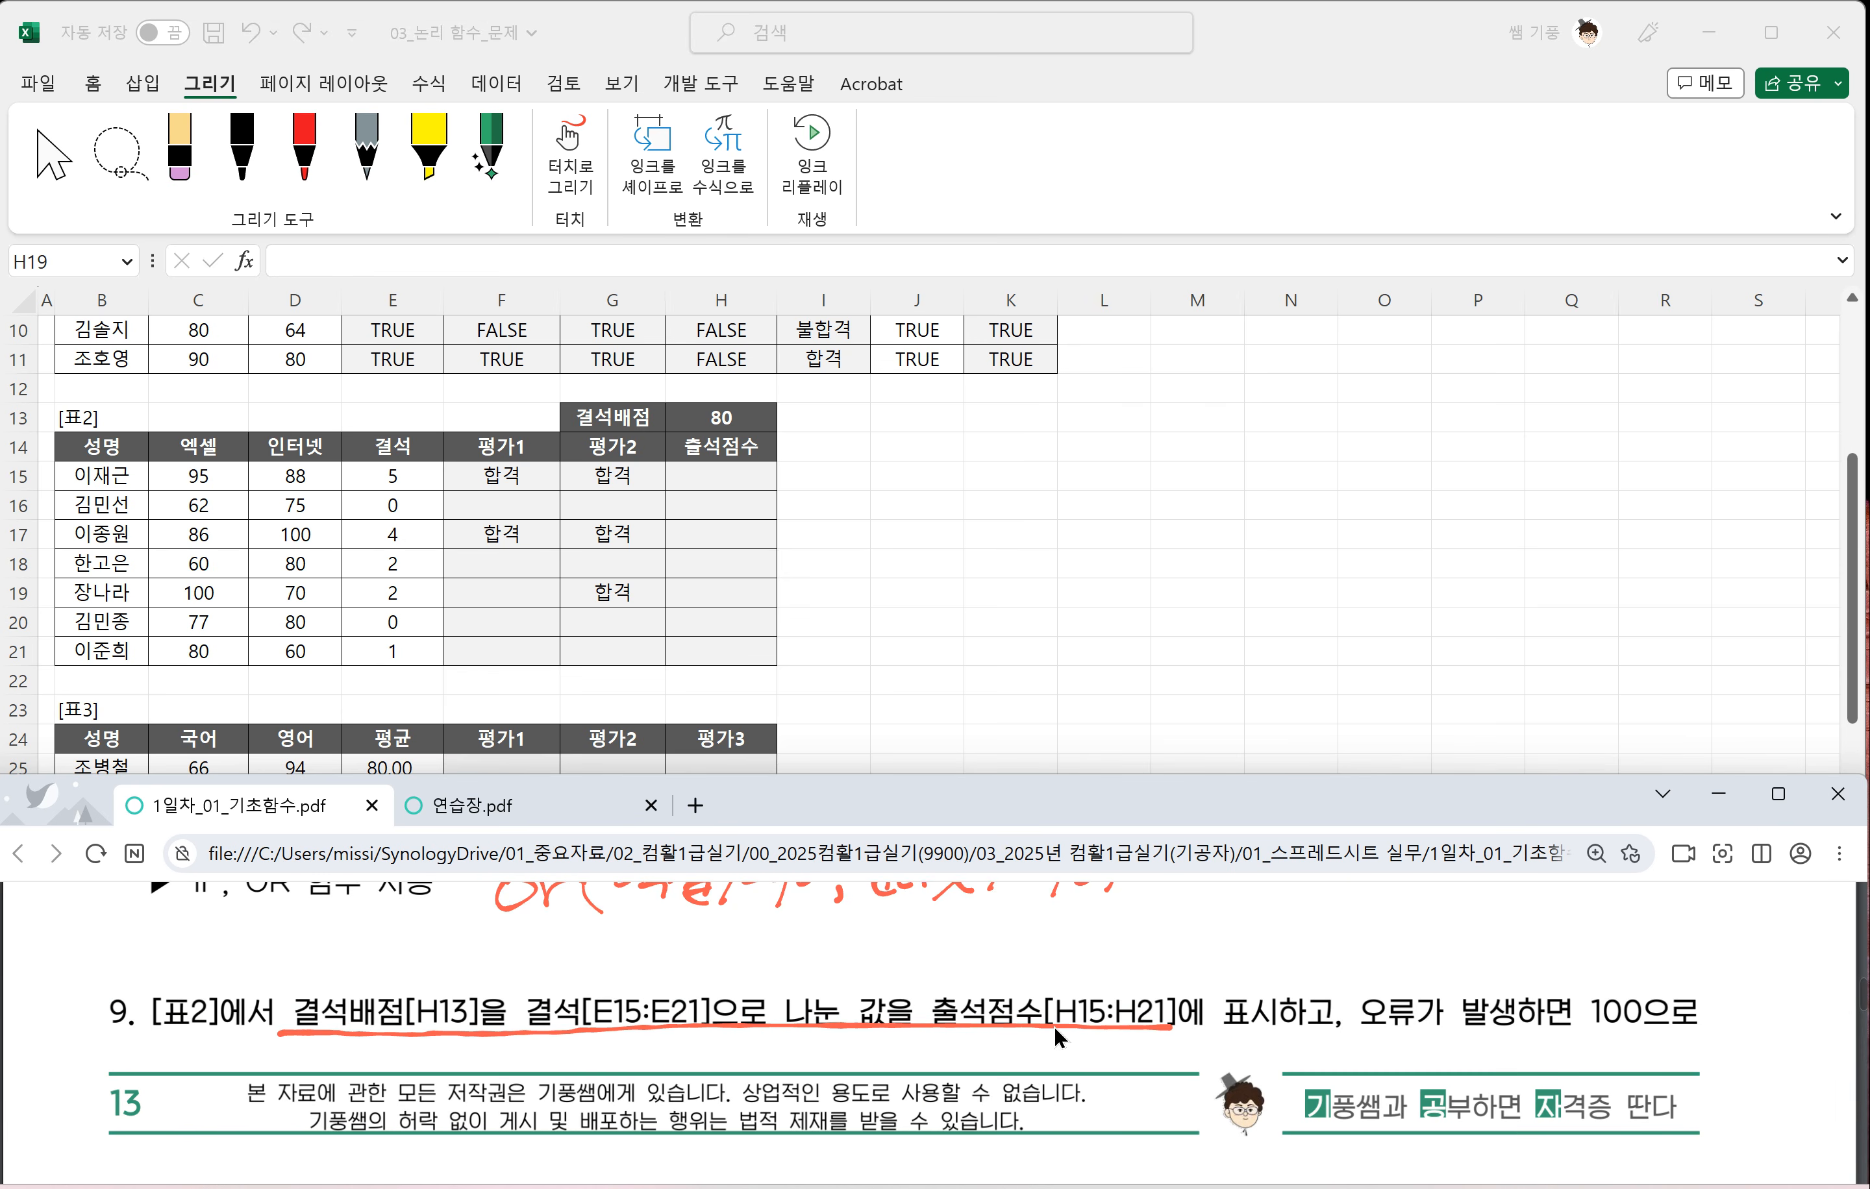
{"action": "left_click_drag", "start_coordinate": [942, 934], "coordinate": [973, 946]}
{"action": "mouse_move", "coordinate": [965, 927]}
{"action": "left_mouse_down"}
{"action": "mouse_move", "coordinate": [995, 920]}
{"action": "mouse_move", "coordinate": [990, 965]}
{"action": "left_mouse_up"}
{"action": "mouse_move", "coordinate": [1000, 899]}
{"action": "left_mouse_down"}
{"action": "mouse_move", "coordinate": [1031, 939]}
{"action": "mouse_move", "coordinate": [1006, 988]}
{"action": "left_mouse_up"}
{"action": "left_click_drag", "start_coordinate": [987, 949], "coordinate": [1116, 942]}
{"action": "mouse_move", "coordinate": [1135, 921]}
{"action": "left_mouse_down"}
{"action": "mouse_move", "coordinate": [1132, 960]}
{"action": "mouse_move", "coordinate": [1179, 910]}
{"action": "left_mouse_up"}
{"action": "left_click_drag", "start_coordinate": [1149, 936], "coordinate": [1140, 970]}
{"action": "mouse_move", "coordinate": [1132, 958]}
{"action": "left_mouse_down"}
{"action": "mouse_move", "coordinate": [1177, 939]}
{"action": "mouse_move", "coordinate": [1175, 978]}
{"action": "left_mouse_up"}
{"action": "left_click_drag", "start_coordinate": [1207, 920], "coordinate": [1207, 960]}
{"action": "left_click_drag", "start_coordinate": [1195, 968], "coordinate": [1248, 939]}
{"action": "left_click_drag", "start_coordinate": [1218, 952], "coordinate": [1274, 954]}
{"action": "mouse_move", "coordinate": [1279, 925]}
{"action": "left_mouse_down"}
{"action": "mouse_move", "coordinate": [1294, 943]}
{"action": "mouse_move", "coordinate": [1265, 977]}
{"action": "left_mouse_up"}
{"action": "left_click_drag", "start_coordinate": [1253, 962], "coordinate": [1298, 951]}
{"action": "left_click_drag", "start_coordinate": [1287, 964], "coordinate": [1314, 961]}
{"action": "mouse_move", "coordinate": [1308, 920]}
{"action": "left_mouse_down"}
{"action": "mouse_move", "coordinate": [1327, 958]}
{"action": "mouse_move", "coordinate": [1312, 977]}
{"action": "left_mouse_up"}
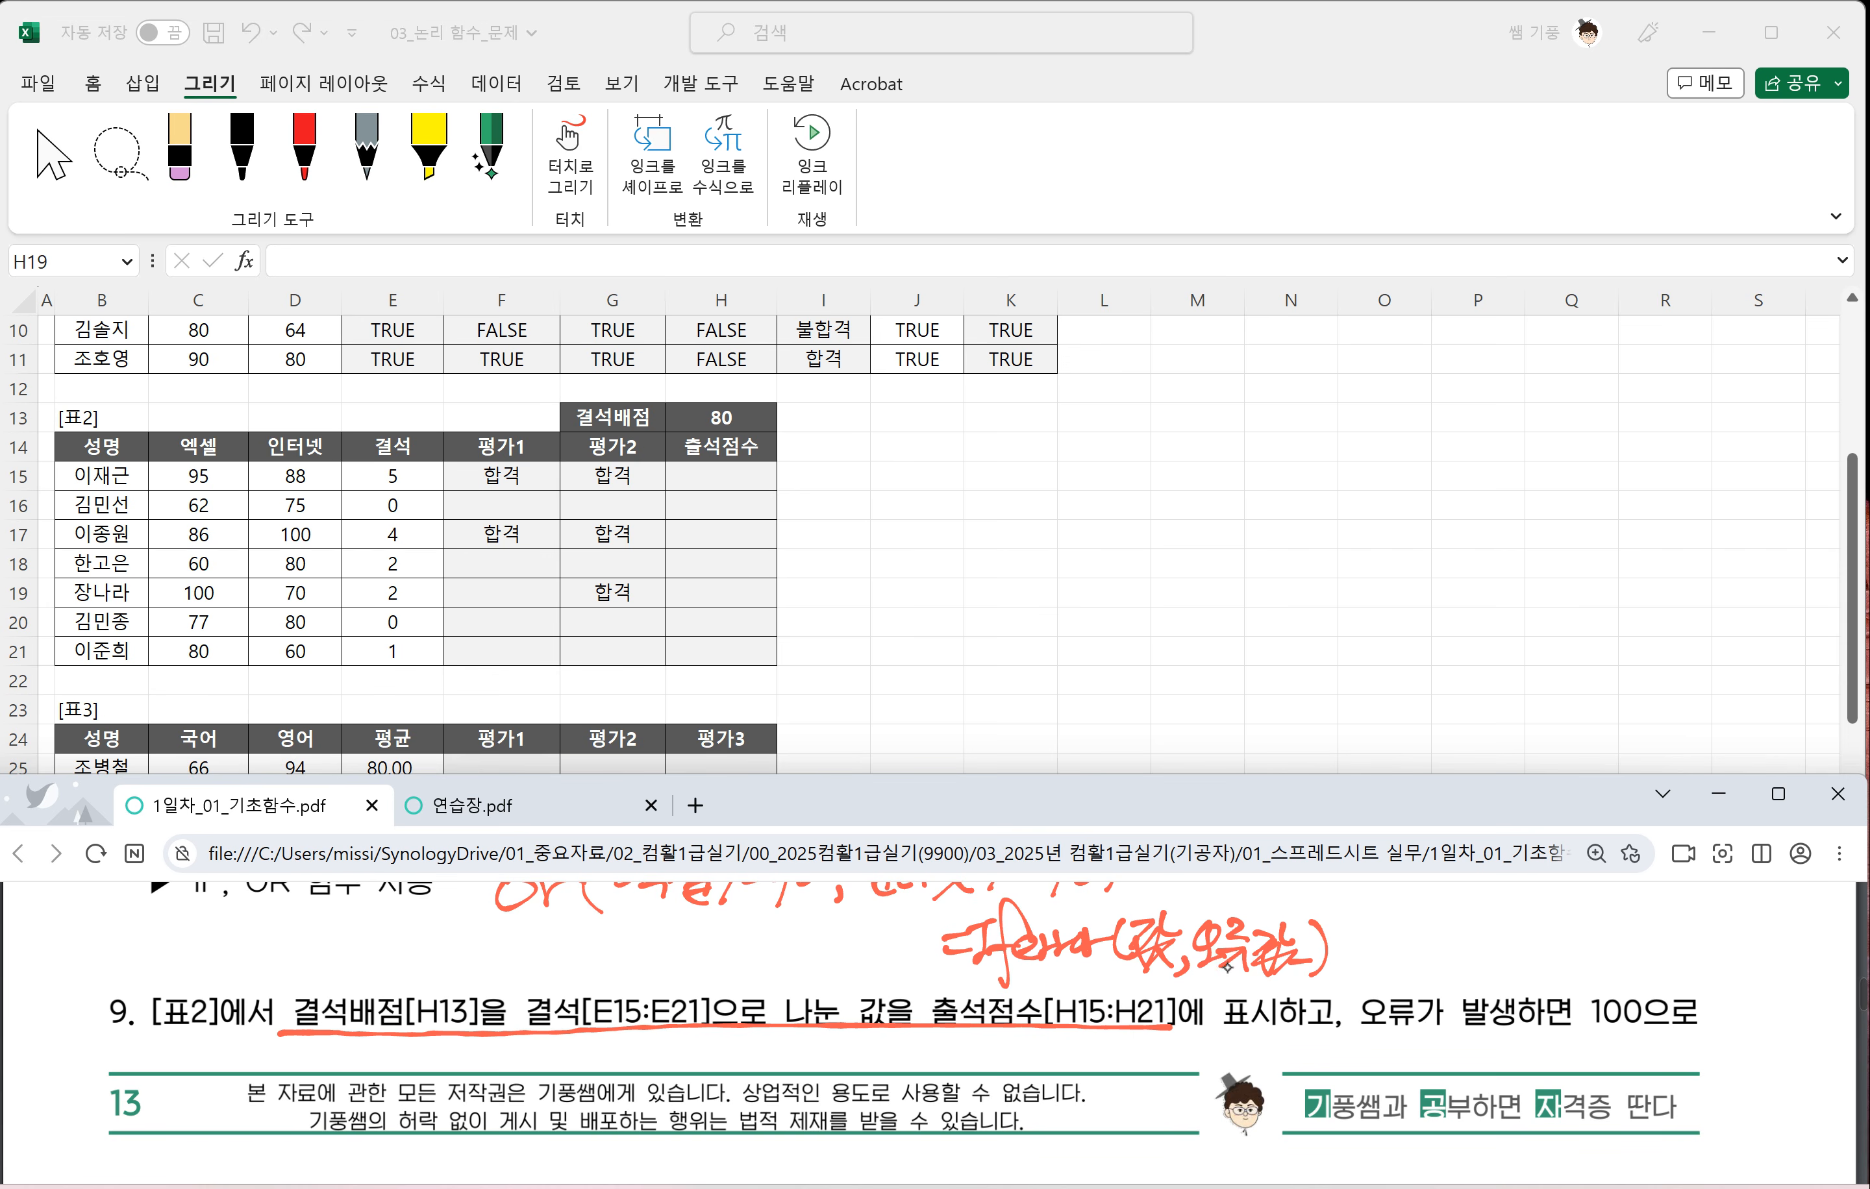
- Handwrite the example =iferror(3x4, 4x5) with its result 12 beside the syntax note, underlining the arguments
{"action": "left_click_drag", "start_coordinate": [1366, 905], "coordinate": [1392, 901]}
{"action": "left_click_drag", "start_coordinate": [1368, 922], "coordinate": [1393, 917]}
{"action": "left_click_drag", "start_coordinate": [1392, 903], "coordinate": [1422, 928]}
{"action": "mouse_move", "coordinate": [1426, 884]}
{"action": "left_mouse_down"}
{"action": "mouse_move", "coordinate": [1443, 925]}
{"action": "mouse_move", "coordinate": [1426, 953]}
{"action": "left_mouse_up"}
{"action": "mouse_move", "coordinate": [1406, 921]}
{"action": "left_mouse_down"}
{"action": "mouse_move", "coordinate": [1440, 917]}
{"action": "mouse_move", "coordinate": [1468, 952]}
{"action": "mouse_move", "coordinate": [1501, 943]}
{"action": "left_mouse_up"}
{"action": "scroll", "coordinate": [1208, 946], "scroll_direction": "up", "scroll_amount": 1}
{"action": "mouse_move", "coordinate": [1563, 922]}
{"action": "left_mouse_down"}
{"action": "mouse_move", "coordinate": [1544, 963]}
{"action": "mouse_move", "coordinate": [1643, 942]}
{"action": "mouse_move", "coordinate": [1755, 962]}
{"action": "mouse_move", "coordinate": [1773, 940]}
{"action": "left_mouse_up"}
{"action": "left_click_drag", "start_coordinate": [1768, 928], "coordinate": [1769, 957]}
{"action": "mouse_move", "coordinate": [1553, 971]}
{"action": "left_mouse_down"}
{"action": "mouse_move", "coordinate": [1774, 974]}
{"action": "mouse_move", "coordinate": [1807, 957]}
{"action": "left_mouse_up"}
{"action": "left_click_drag", "start_coordinate": [1799, 927], "coordinate": [1821, 947]}
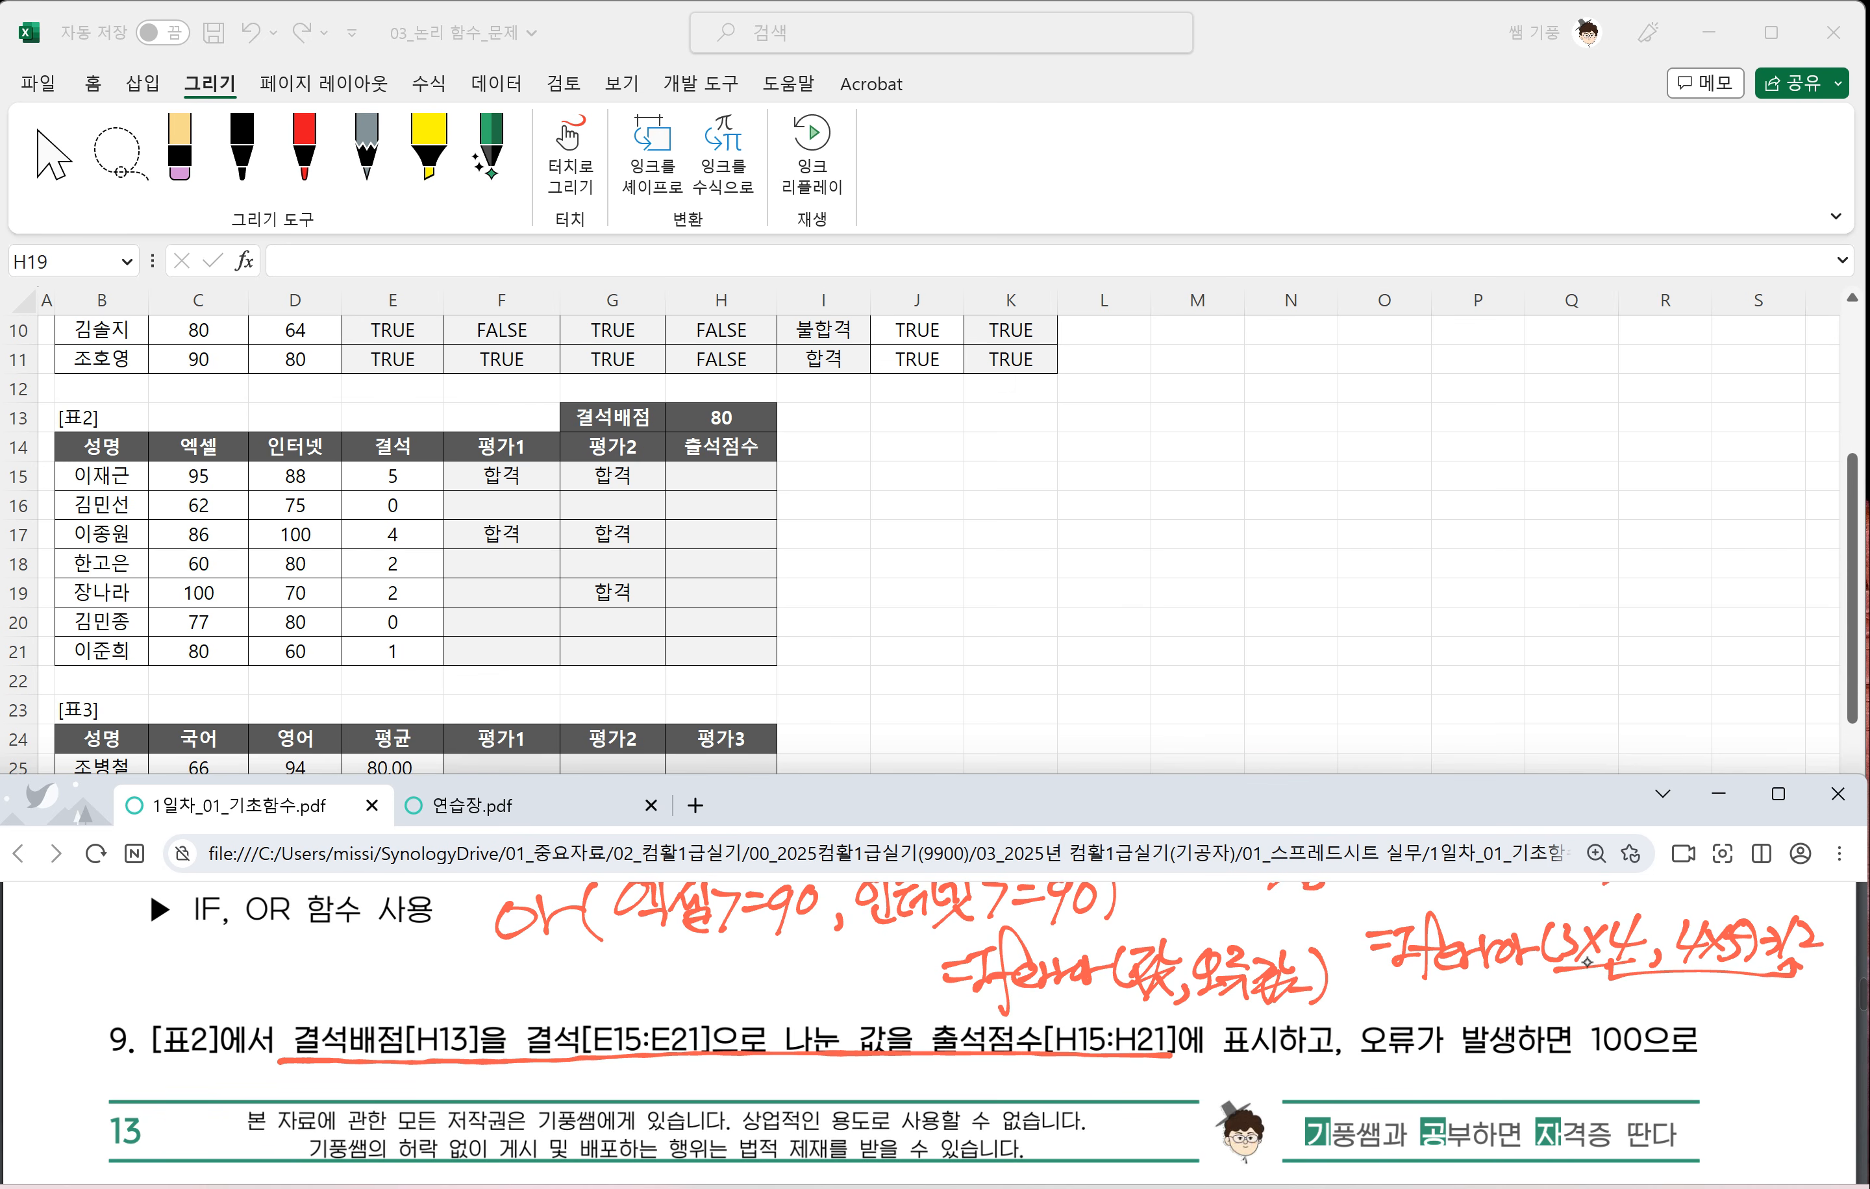
- Handwrite a second example, =iferror(3/0, 4x5) → 20, directly beneath the first one
{"action": "left_click_drag", "start_coordinate": [1354, 999], "coordinate": [1380, 996]}
{"action": "left_click_drag", "start_coordinate": [1360, 1012], "coordinate": [1395, 1023]}
{"action": "left_click_drag", "start_coordinate": [1432, 976], "coordinate": [1410, 1037]}
{"action": "mouse_move", "coordinate": [1400, 1006]}
{"action": "left_mouse_down"}
{"action": "mouse_move", "coordinate": [1515, 998]}
{"action": "mouse_move", "coordinate": [1551, 1029]}
{"action": "mouse_move", "coordinate": [1585, 988]}
{"action": "mouse_move", "coordinate": [1603, 1027]}
{"action": "left_mouse_up"}
{"action": "mouse_move", "coordinate": [1628, 991]}
{"action": "left_mouse_down"}
{"action": "mouse_move", "coordinate": [1652, 1008]}
{"action": "mouse_move", "coordinate": [1628, 1025]}
{"action": "left_mouse_up"}
{"action": "mouse_move", "coordinate": [1638, 994]}
{"action": "left_mouse_down"}
{"action": "mouse_move", "coordinate": [1672, 1021]}
{"action": "mouse_move", "coordinate": [1649, 1015]}
{"action": "left_mouse_up"}
{"action": "mouse_move", "coordinate": [1686, 986]}
{"action": "left_mouse_down"}
{"action": "mouse_move", "coordinate": [1666, 1025]}
{"action": "mouse_move", "coordinate": [1706, 987]}
{"action": "left_mouse_up"}
{"action": "mouse_move", "coordinate": [1697, 993]}
{"action": "left_mouse_down"}
{"action": "mouse_move", "coordinate": [1703, 1036]}
{"action": "mouse_move", "coordinate": [1751, 1005]}
{"action": "left_mouse_up"}
{"action": "mouse_move", "coordinate": [1732, 988]}
{"action": "left_mouse_down"}
{"action": "mouse_move", "coordinate": [1736, 1025]}
{"action": "mouse_move", "coordinate": [1794, 996]}
{"action": "left_mouse_up"}
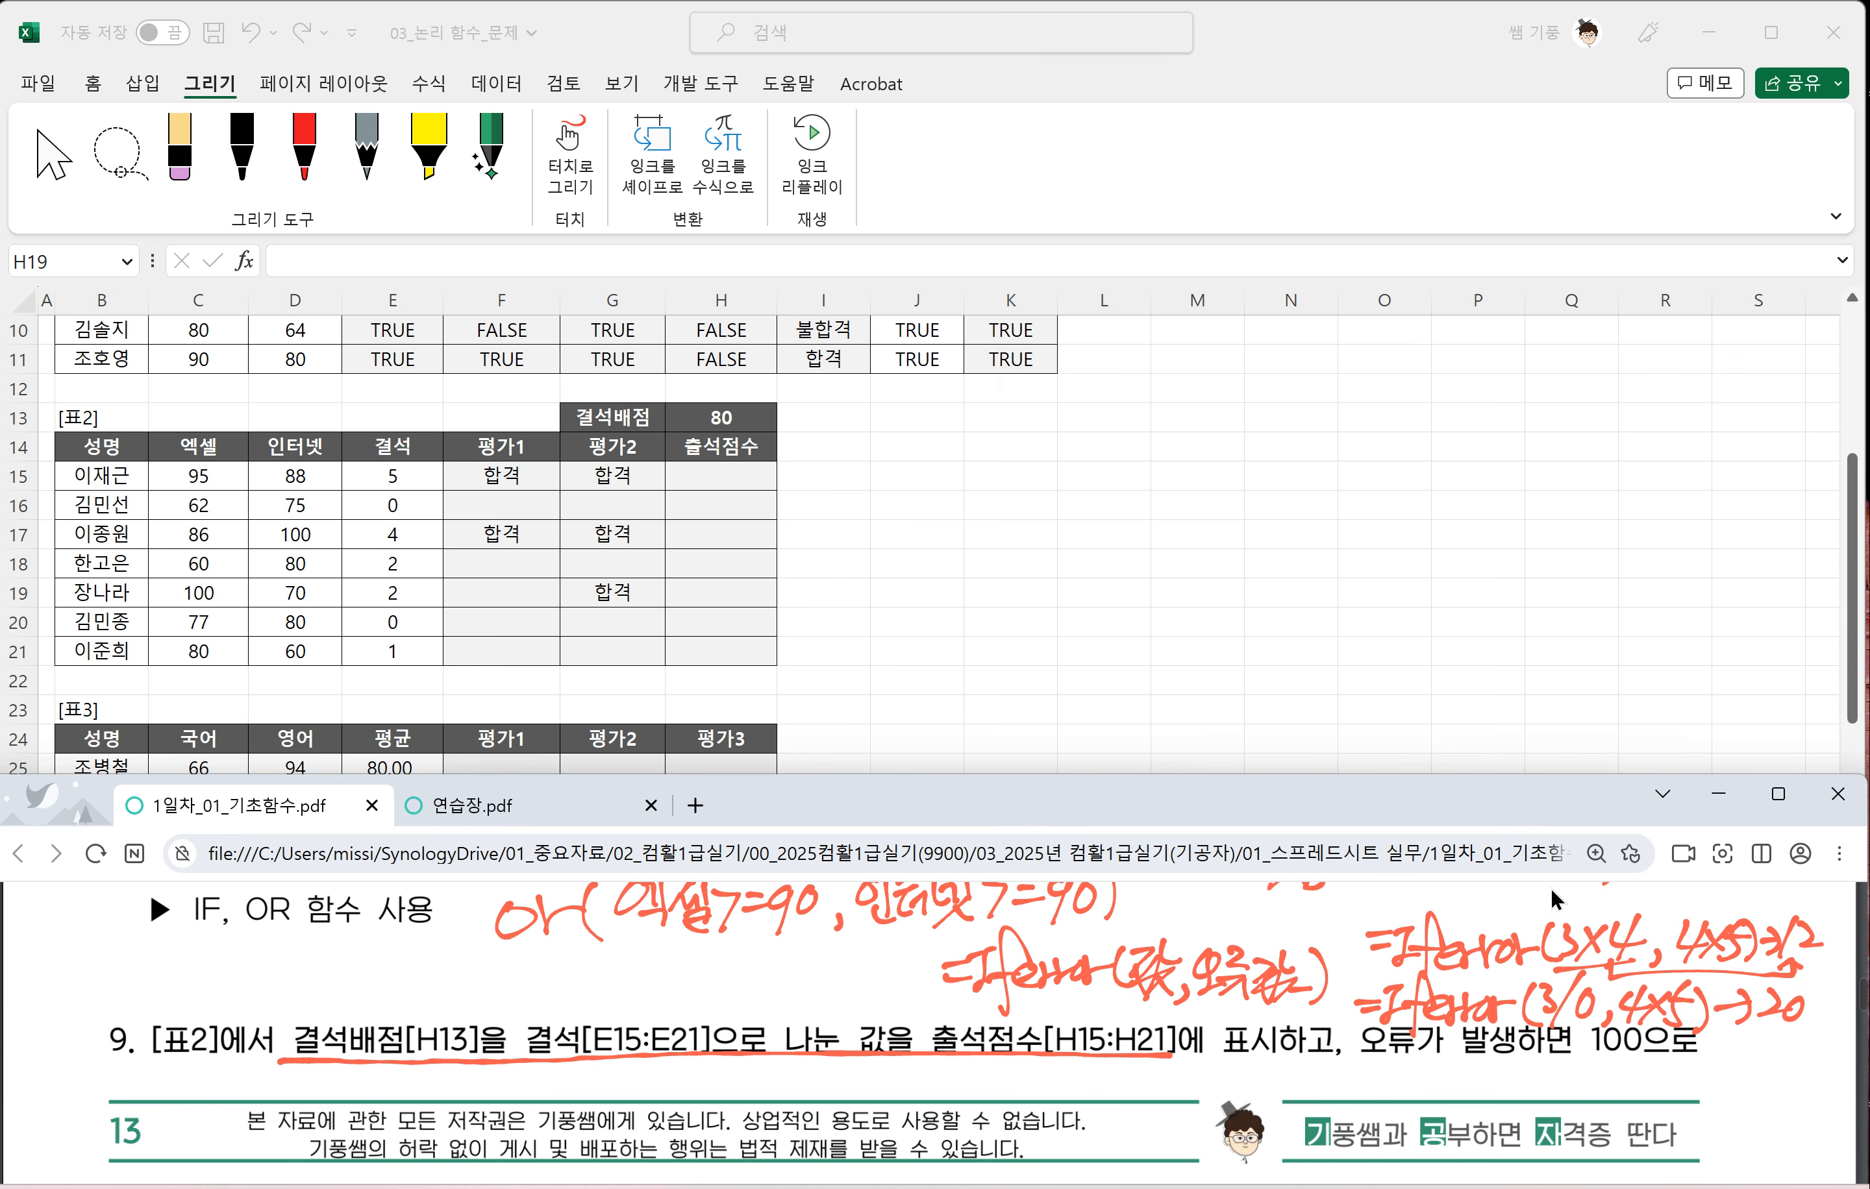
- Undo the underline beneath question 9
{"action": "key", "text": "ctrl+z"}
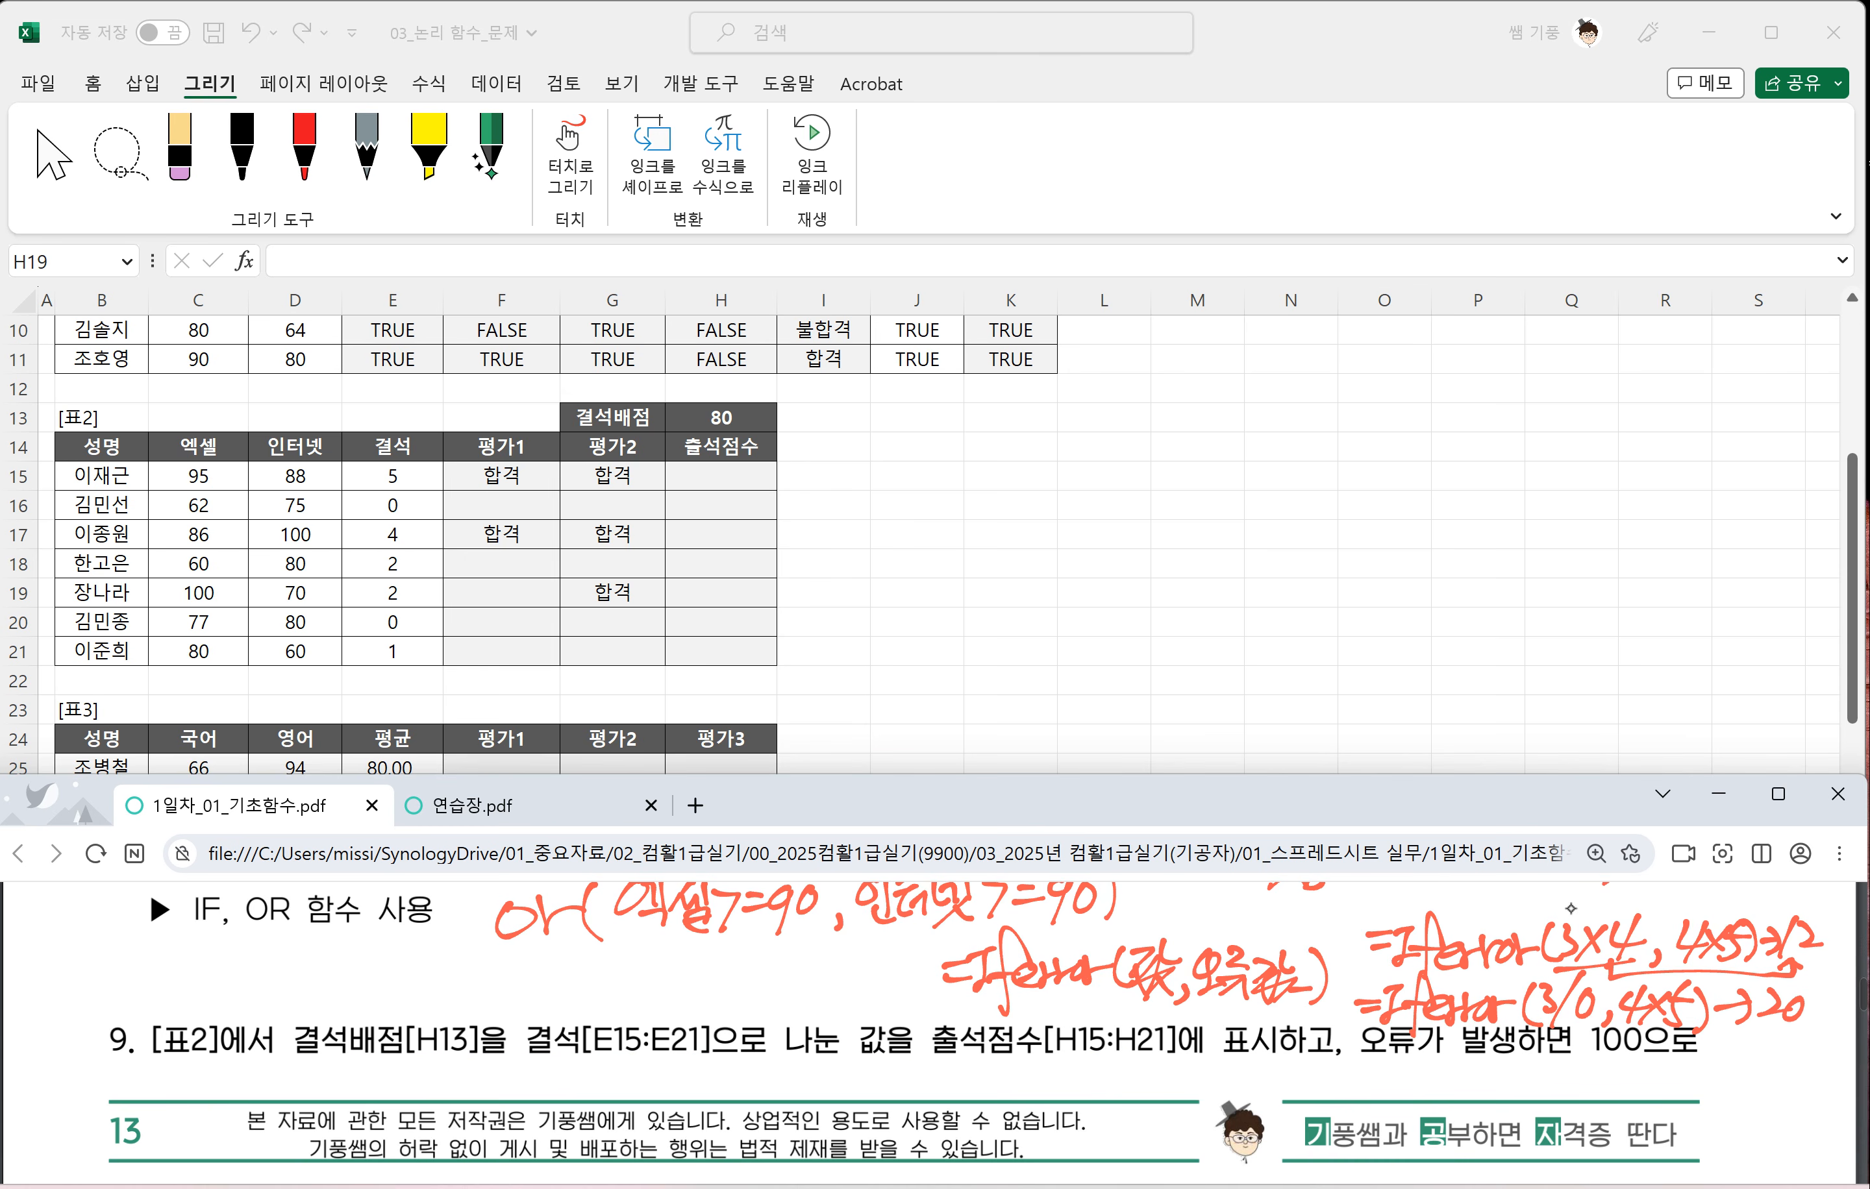
{"action": "mouse_move", "coordinate": [279, 1017]}
{"action": "left_mouse_down"}
{"action": "mouse_move", "coordinate": [281, 1061]}
{"action": "mouse_move", "coordinate": [689, 1076]}
{"action": "mouse_move", "coordinate": [740, 996]}
{"action": "mouse_move", "coordinate": [284, 1013]}
{"action": "mouse_move", "coordinate": [389, 1065]}
{"action": "mouse_move", "coordinate": [730, 1060]}
{"action": "left_mouse_up"}
{"action": "key", "text": "ctrl+z"}
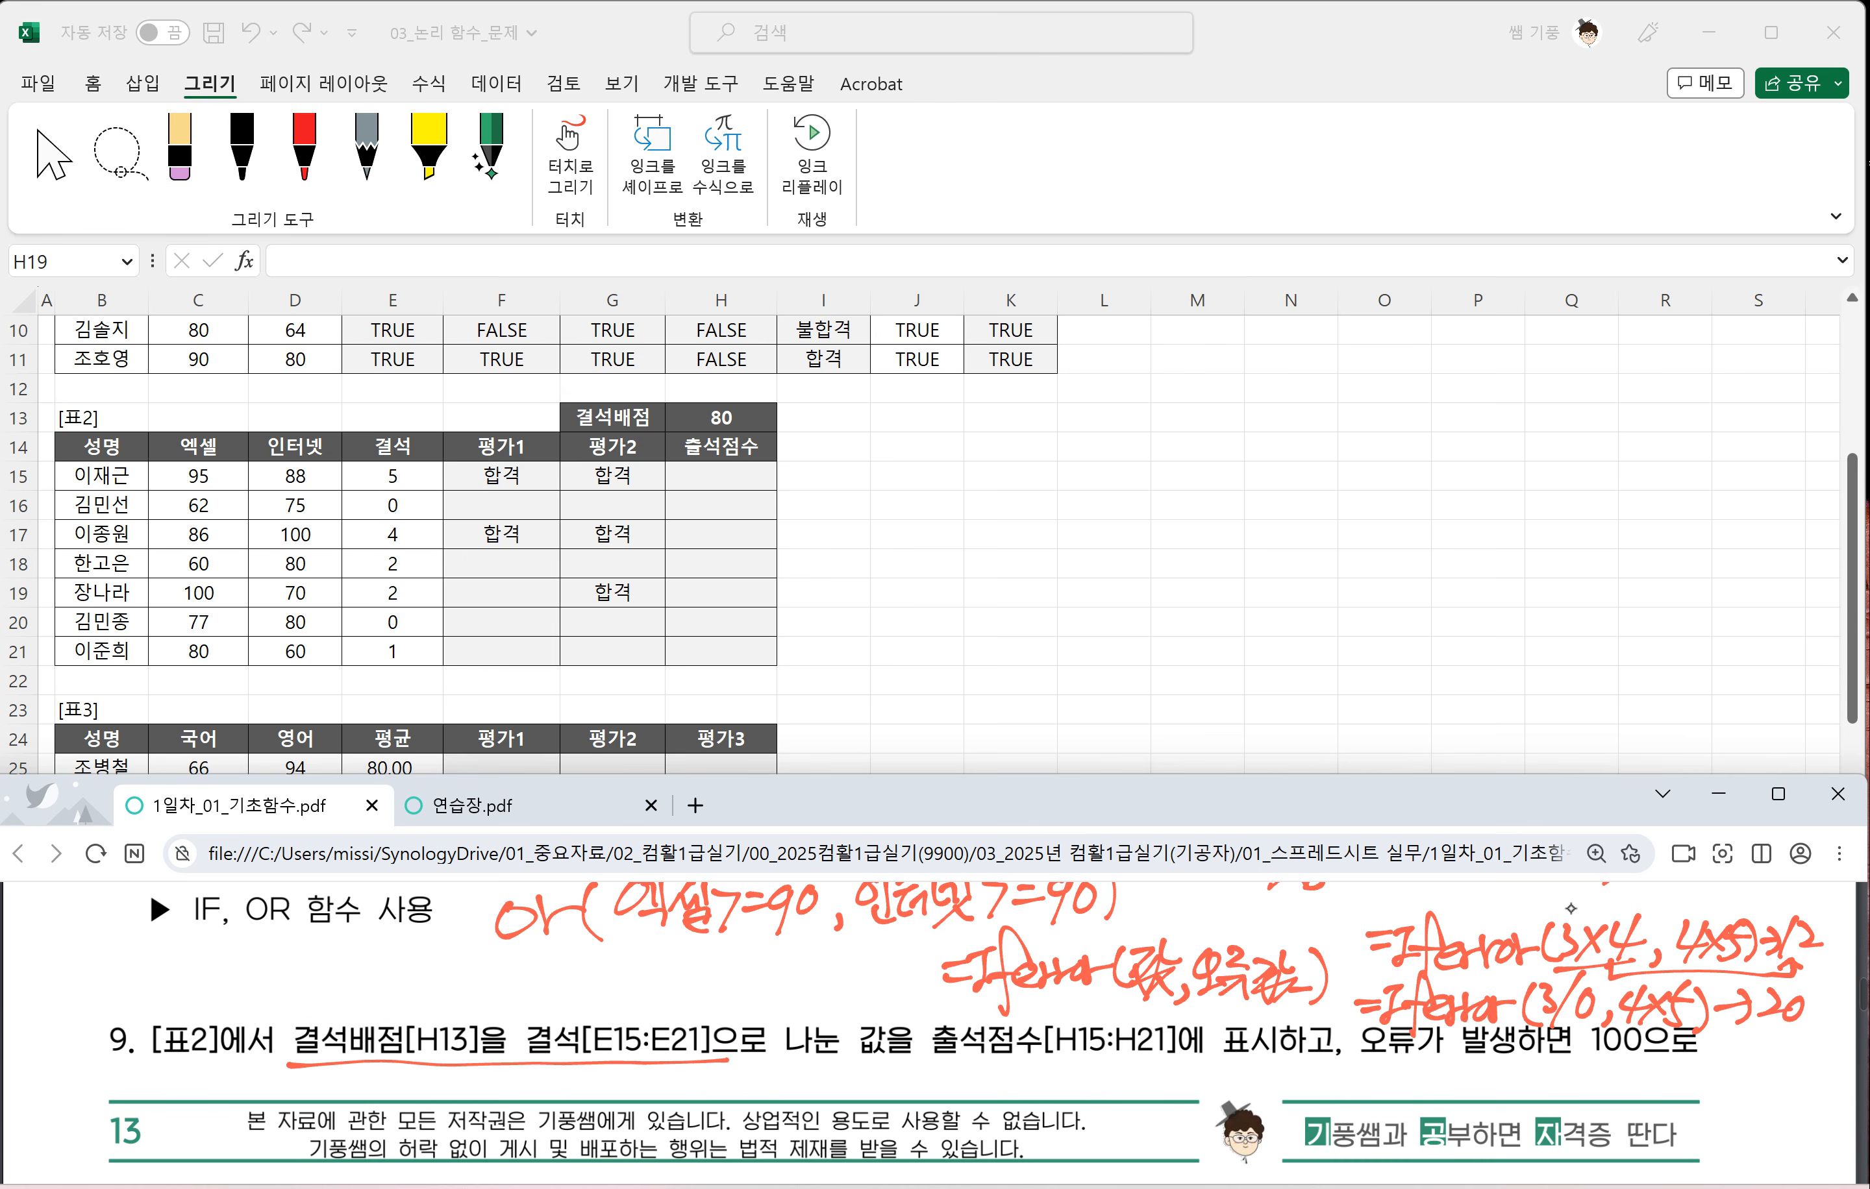
{"action": "mouse_move", "coordinate": [432, 1075]}
{"action": "left_mouse_down"}
{"action": "mouse_move", "coordinate": [478, 1120]}
{"action": "mouse_move", "coordinate": [498, 1078]}
{"action": "mouse_move", "coordinate": [516, 1084]}
{"action": "left_mouse_up"}
{"action": "left_click_drag", "start_coordinate": [495, 1101], "coordinate": [511, 1136]}
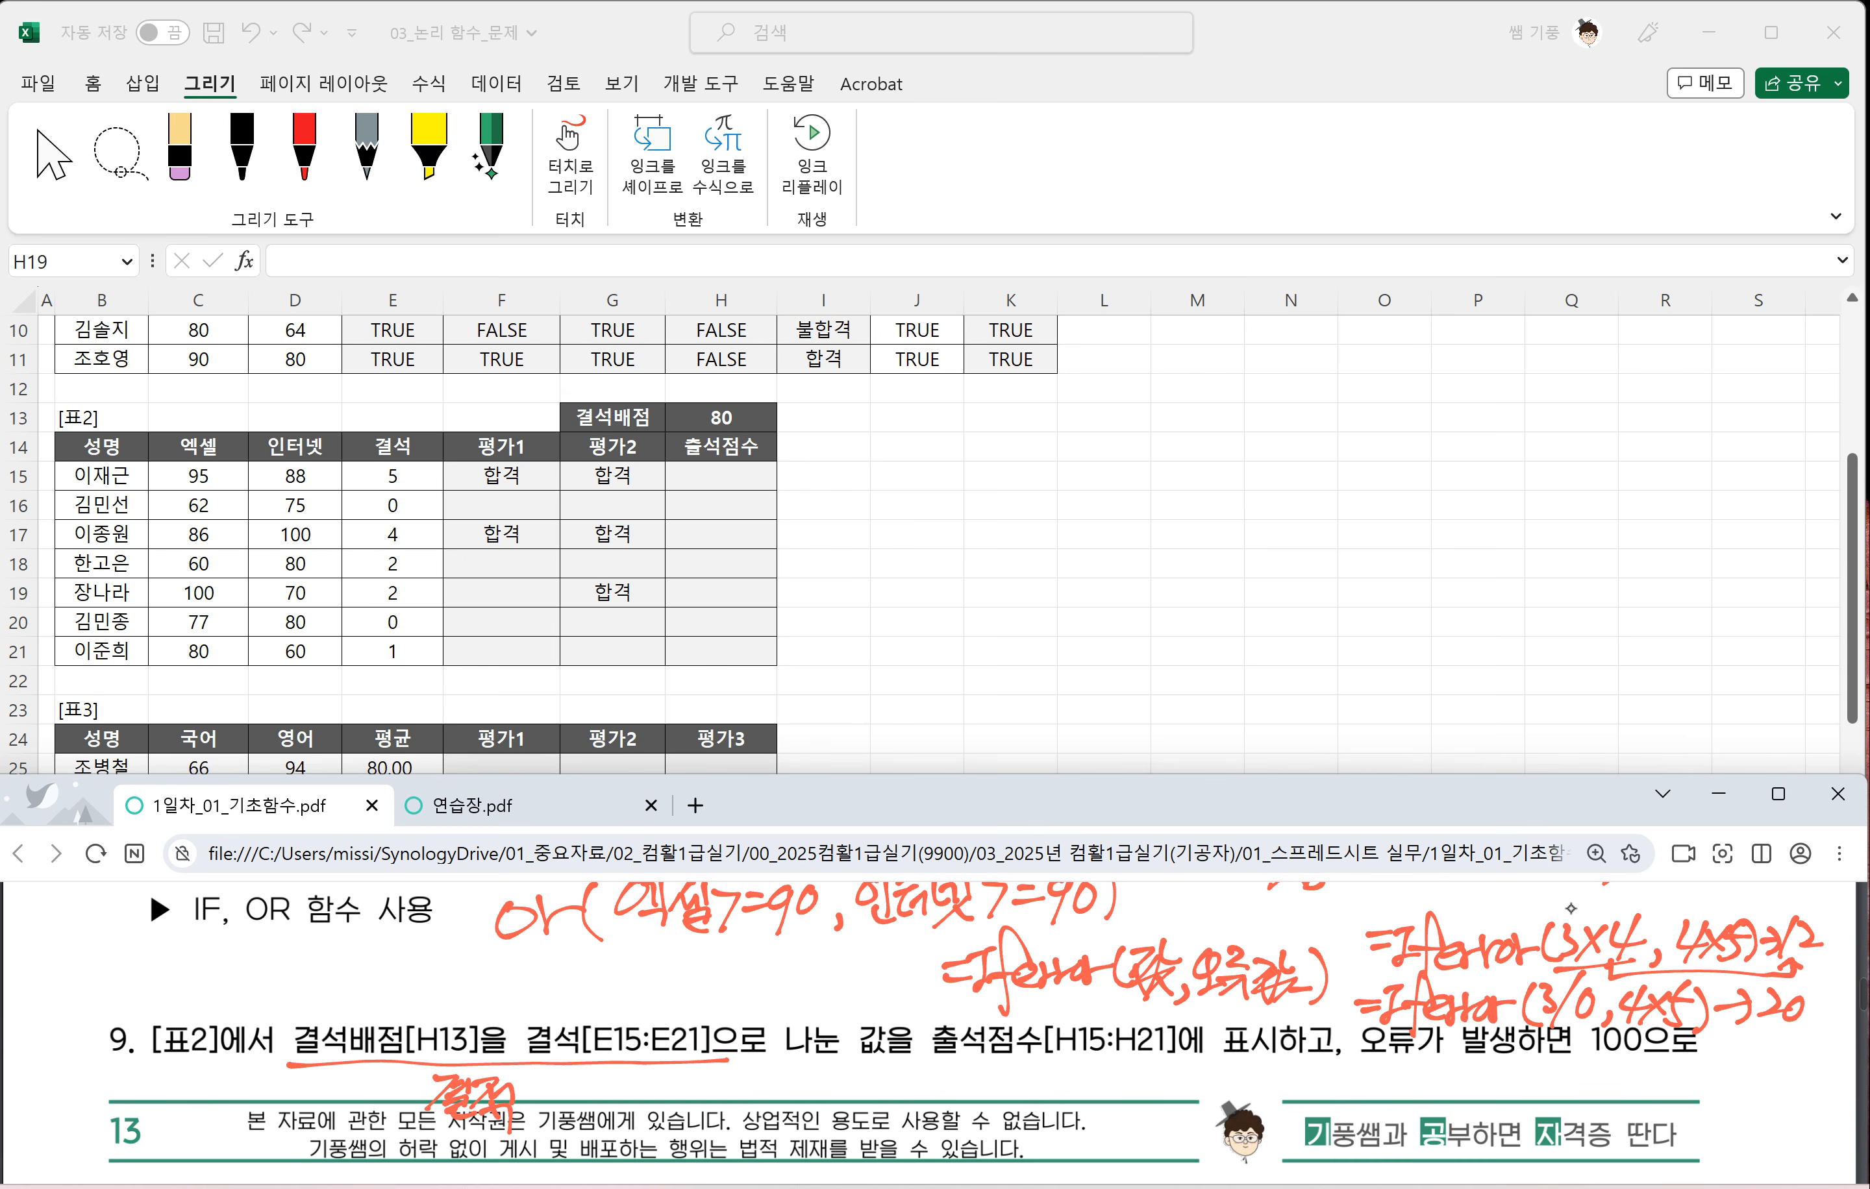
{"action": "key", "text": "ctrl+z"}
{"action": "key", "text": "ctrl+z"}
{"action": "key", "text": "ctrl+z"}
{"action": "key", "text": "ctrl+z"}
{"action": "key", "text": "ctrl+z"}
{"action": "key", "text": "ctrl+z"}
{"action": "key", "text": "ctrl+z"}
{"action": "key", "text": "ctrl+z"}
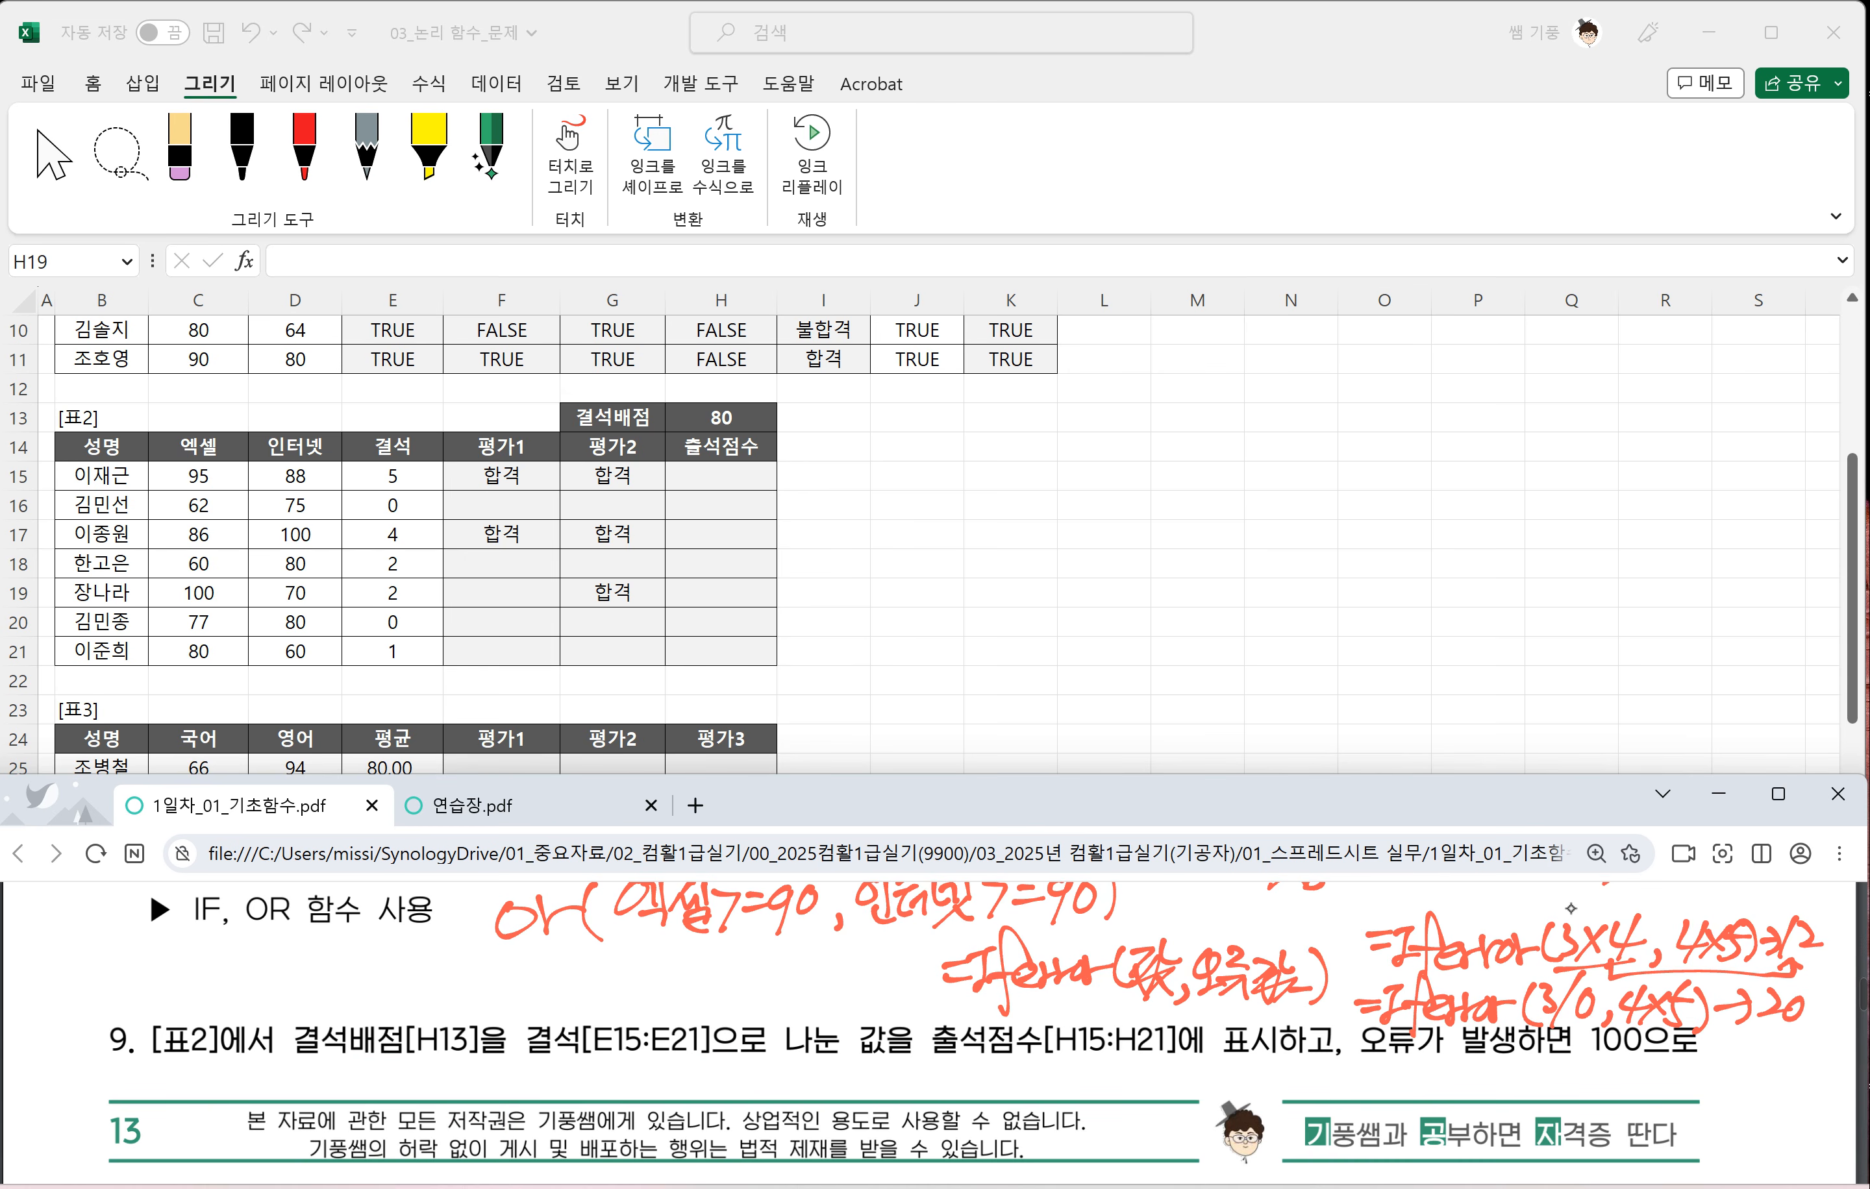
- Handwrite 결석배점/결석 → 값 above the start of question 9 and circle the division
{"action": "mouse_move", "coordinate": [302, 974]}
{"action": "left_mouse_down"}
{"action": "mouse_move", "coordinate": [349, 1014]}
{"action": "mouse_move", "coordinate": [384, 974]}
{"action": "mouse_move", "coordinate": [385, 1018]}
{"action": "mouse_move", "coordinate": [471, 982]}
{"action": "mouse_move", "coordinate": [489, 1002]}
{"action": "mouse_move", "coordinate": [470, 1018]}
{"action": "left_mouse_up"}
{"action": "mouse_move", "coordinate": [462, 1001]}
{"action": "left_mouse_down"}
{"action": "mouse_move", "coordinate": [480, 1032]}
{"action": "mouse_move", "coordinate": [571, 998]}
{"action": "left_mouse_up"}
{"action": "left_click_drag", "start_coordinate": [539, 992], "coordinate": [571, 1018]}
{"action": "mouse_move", "coordinate": [574, 998]}
{"action": "left_mouse_down"}
{"action": "mouse_move", "coordinate": [601, 969]}
{"action": "mouse_move", "coordinate": [611, 1024]}
{"action": "left_mouse_up"}
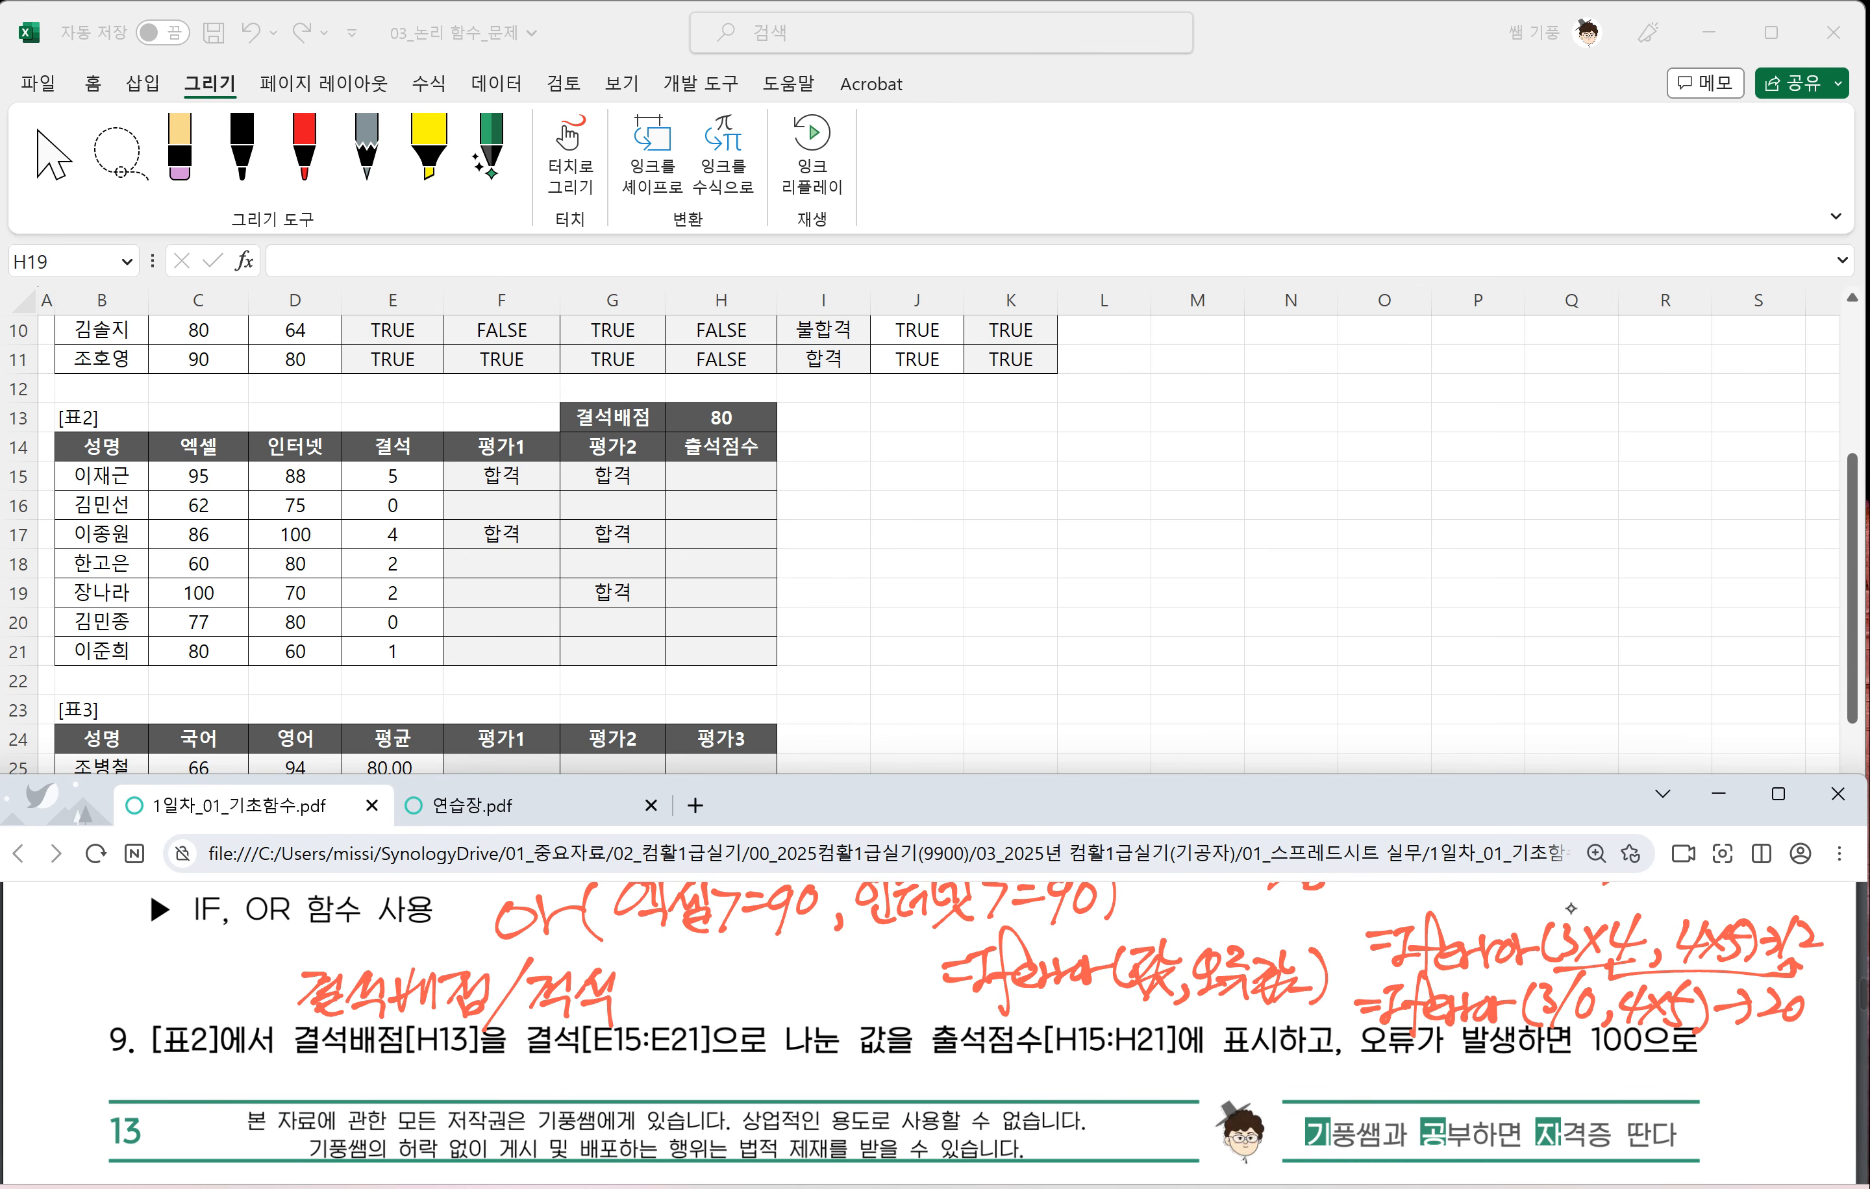
{"action": "mouse_move", "coordinate": [280, 1028]}
{"action": "left_mouse_down"}
{"action": "mouse_move", "coordinate": [415, 1030]}
{"action": "mouse_move", "coordinate": [639, 942]}
{"action": "mouse_move", "coordinate": [284, 1032]}
{"action": "left_mouse_up"}
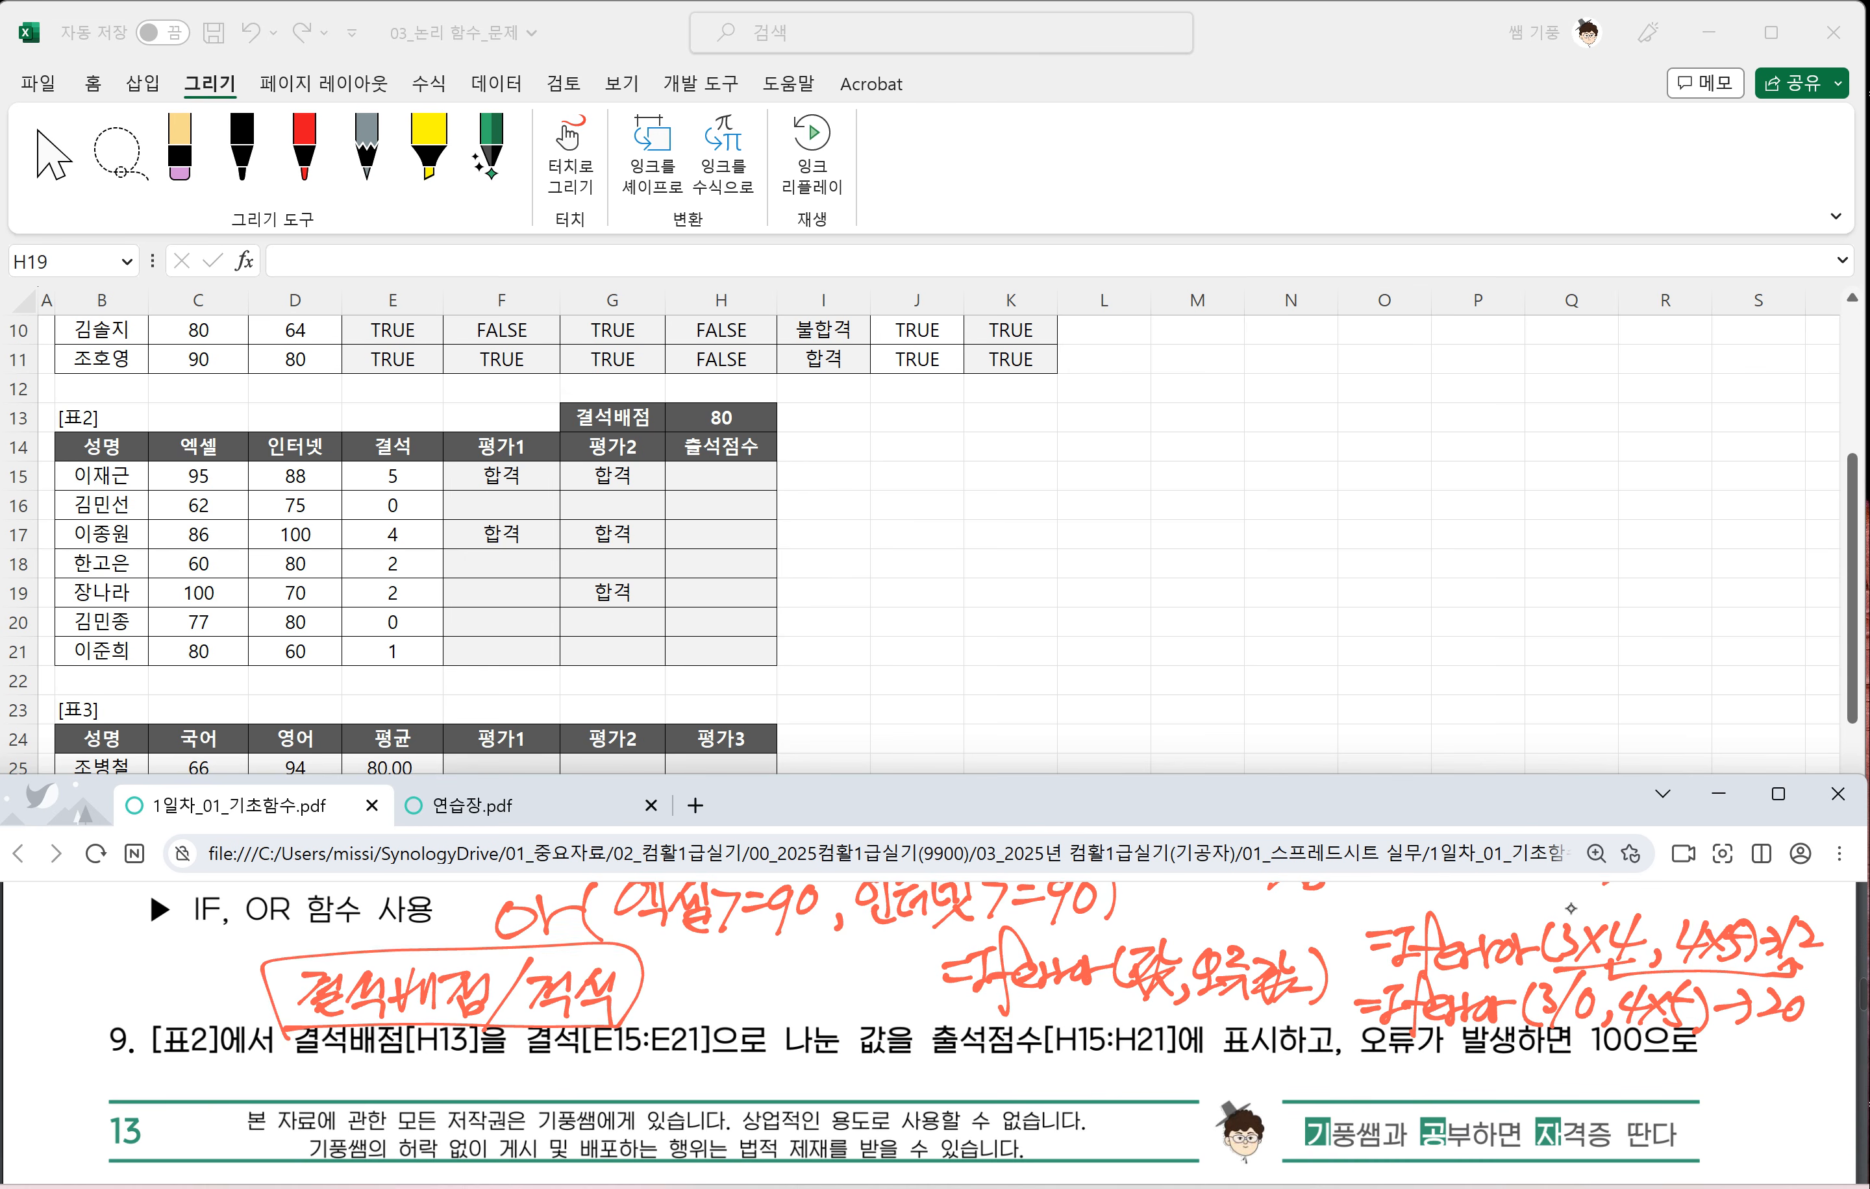
{"action": "left_click_drag", "start_coordinate": [628, 992], "coordinate": [660, 989]}
{"action": "mouse_move", "coordinate": [644, 974]}
{"action": "left_mouse_down"}
{"action": "mouse_move", "coordinate": [649, 1006]}
{"action": "mouse_move", "coordinate": [695, 995]}
{"action": "left_mouse_up"}
{"action": "left_click_drag", "start_coordinate": [707, 957], "coordinate": [736, 1025]}
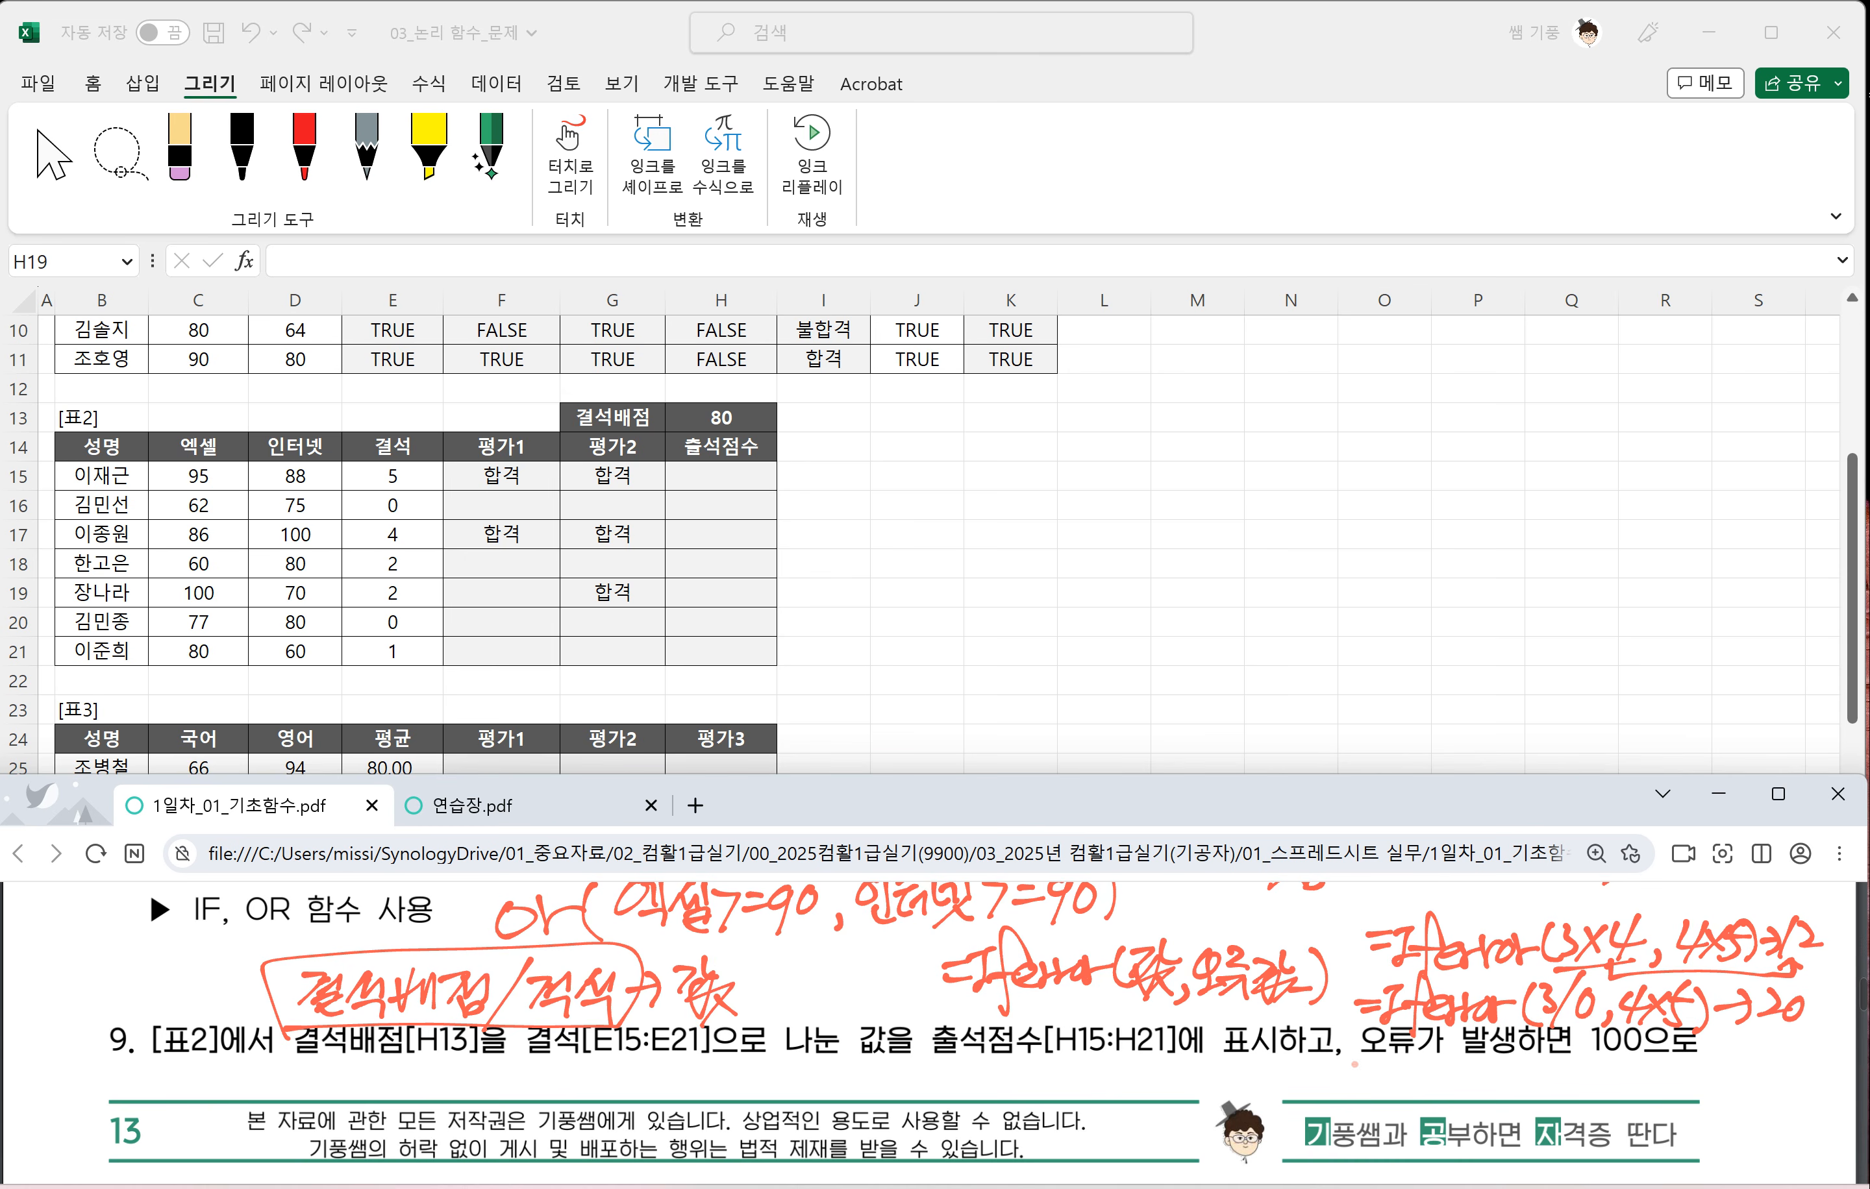
- Underline 오류가 in question 9, mark 100으로 and handwrite (오류값) beneath it
{"action": "mouse_move", "coordinate": [1353, 1065]}
{"action": "left_mouse_down"}
{"action": "mouse_move", "coordinate": [1678, 1048]}
{"action": "mouse_move", "coordinate": [1581, 1017]}
{"action": "mouse_move", "coordinate": [1649, 1051]}
{"action": "mouse_move", "coordinate": [1575, 1089]}
{"action": "mouse_move", "coordinate": [1681, 1107]}
{"action": "left_mouse_up"}
{"action": "left_click_drag", "start_coordinate": [1562, 1062], "coordinate": [1559, 1100]}
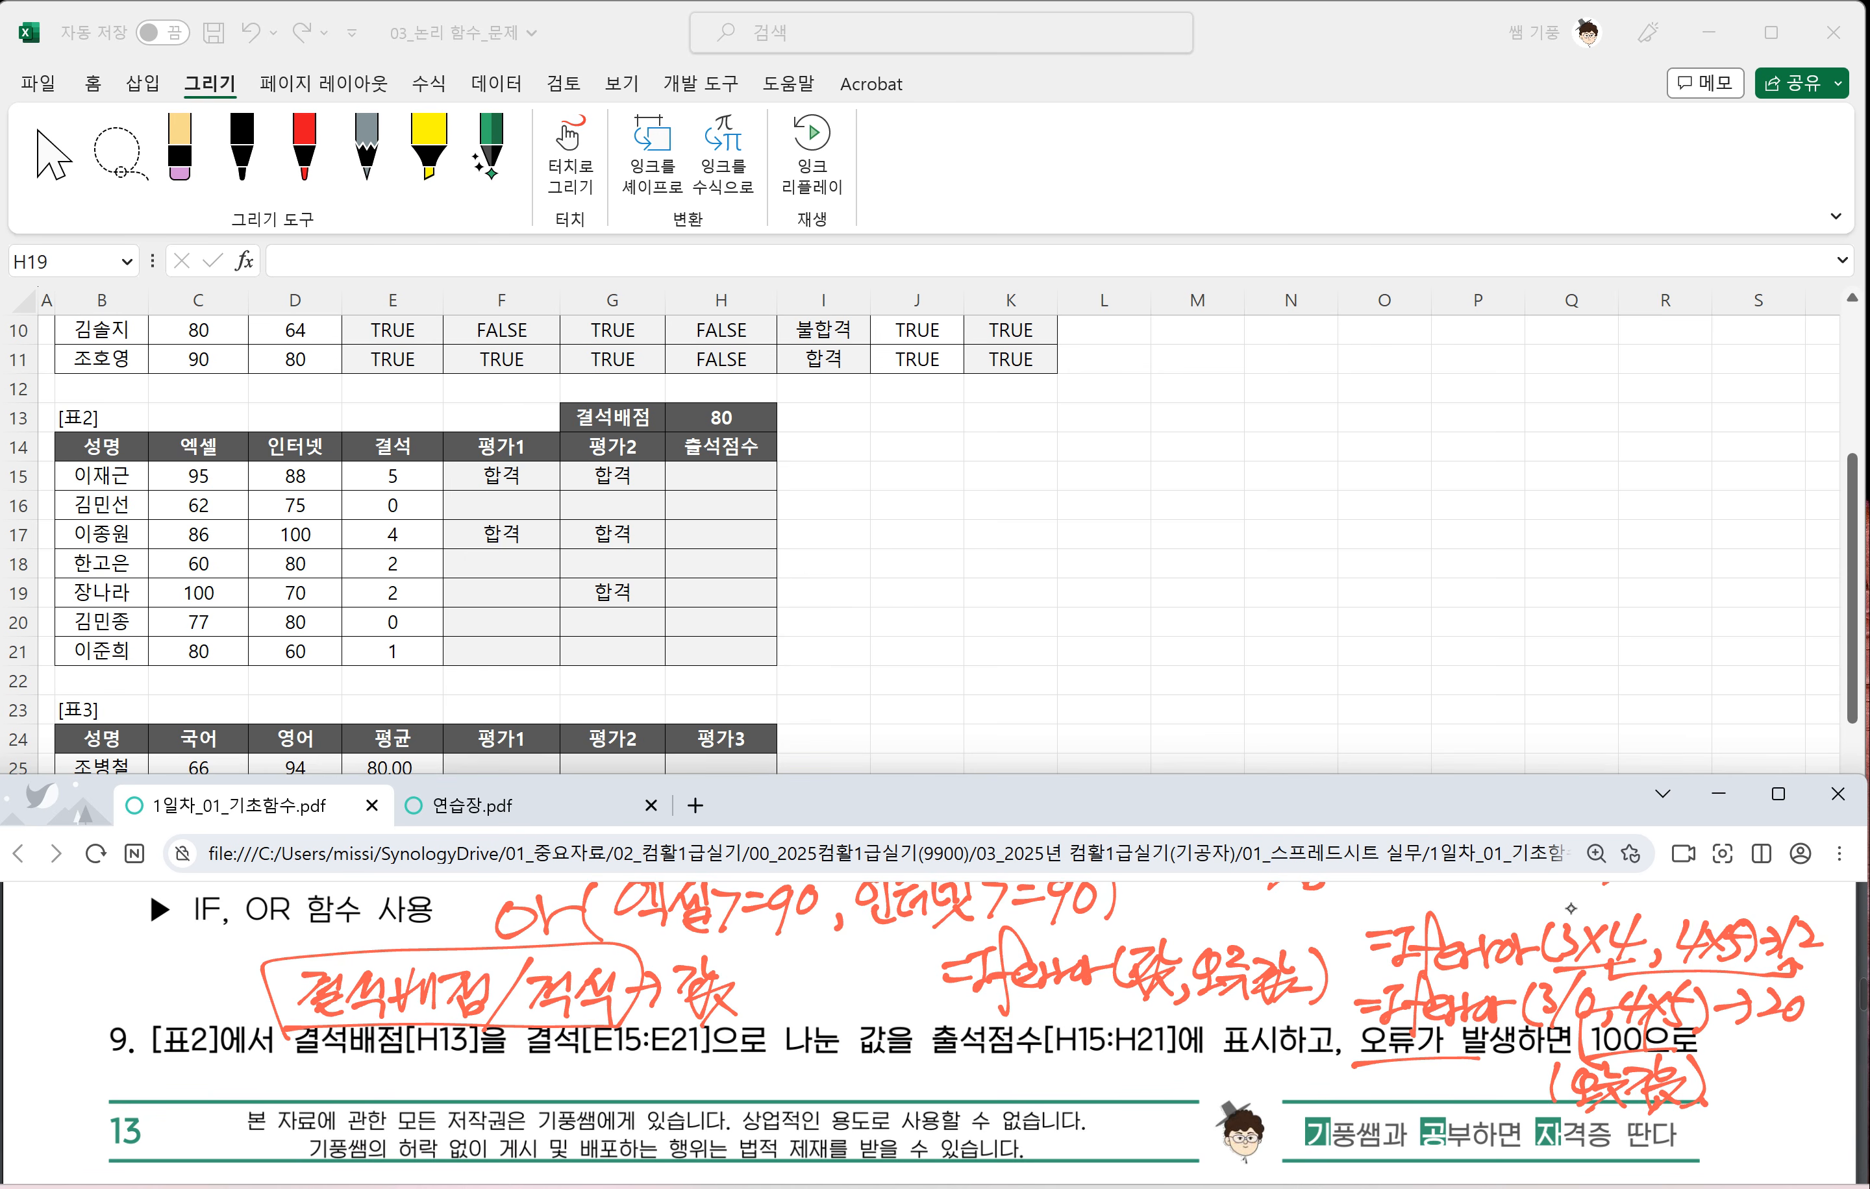
{"action": "scroll", "coordinate": [1570, 909], "scroll_direction": "down", "scroll_amount": 1}
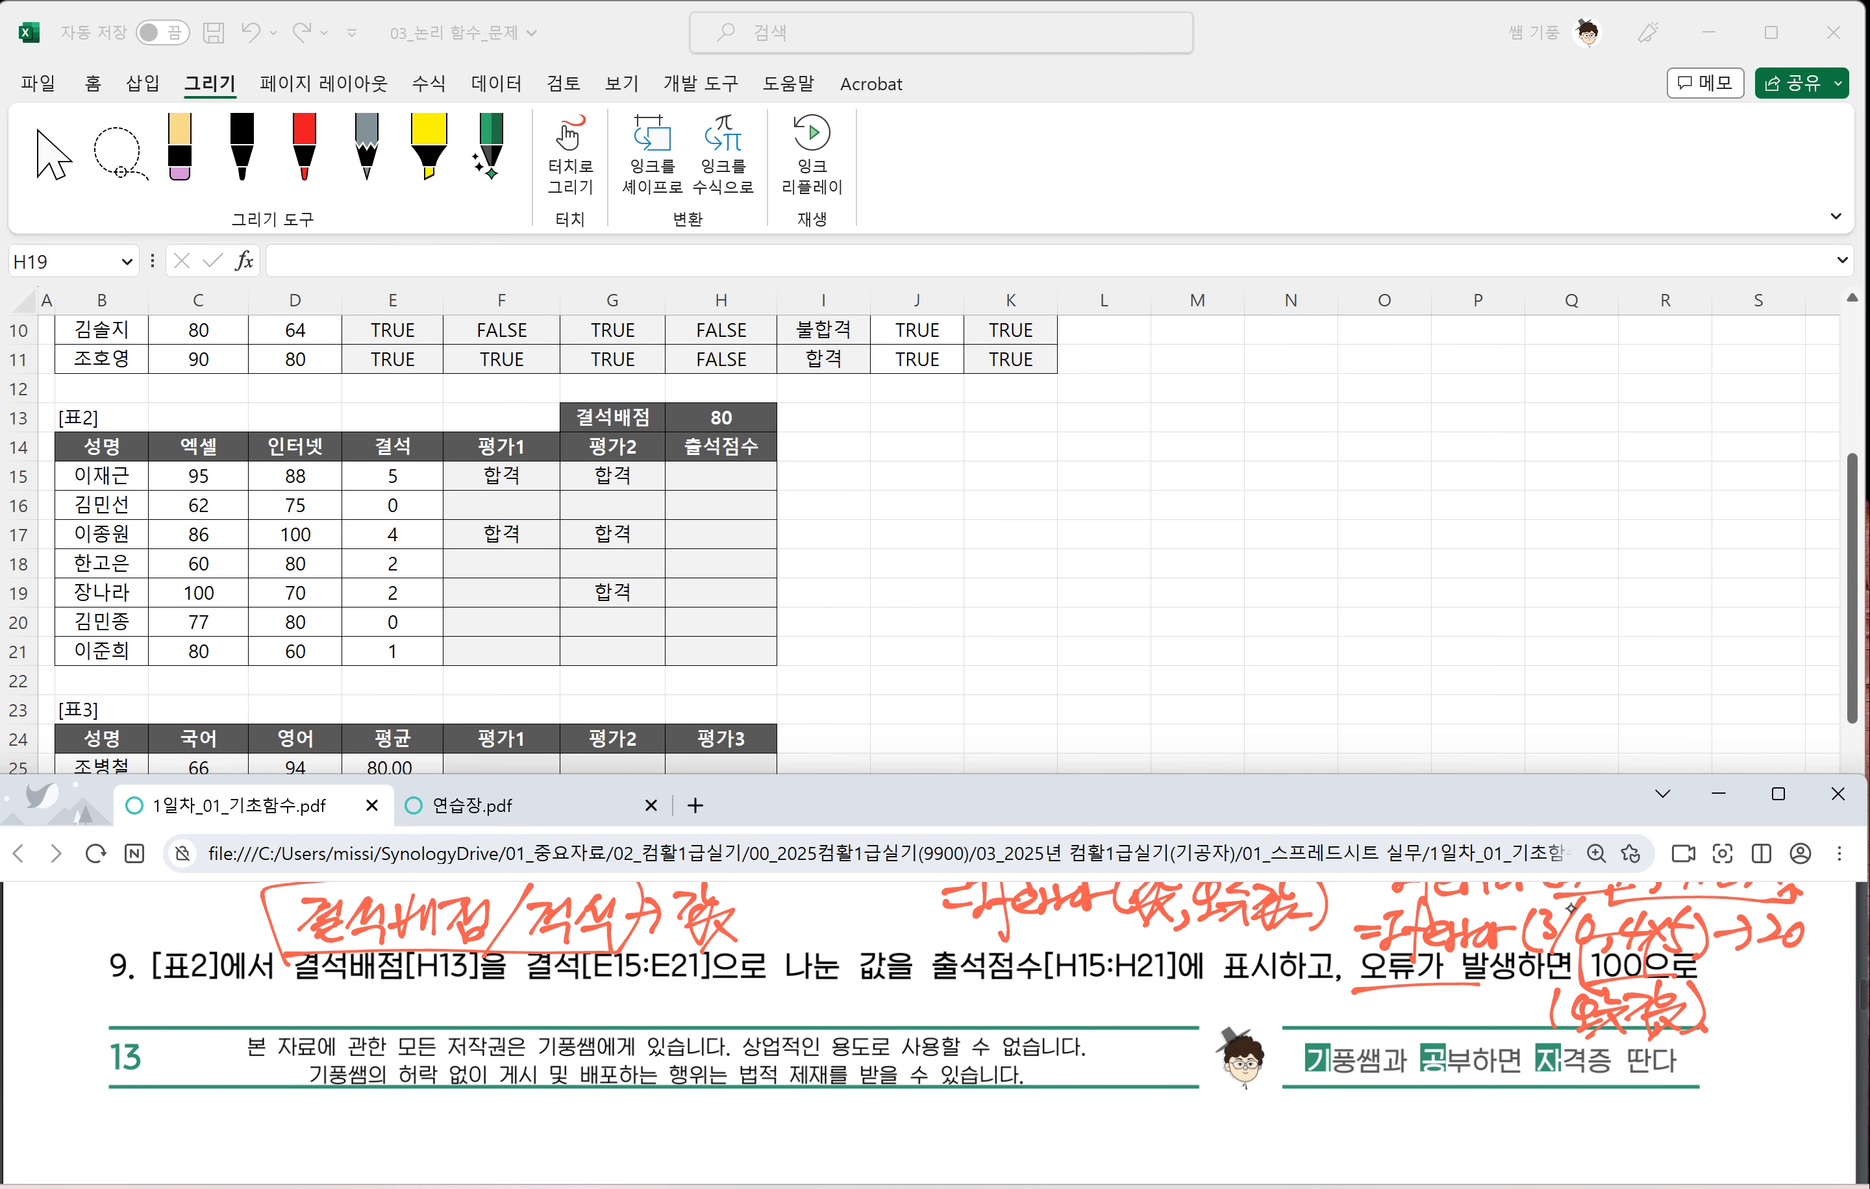
{"action": "left_click_drag", "start_coordinate": [1255, 1107], "coordinate": [1289, 1152]}
{"action": "key", "text": "ctrl+z"}
{"action": "key", "text": "ctrl+z"}
{"action": "key", "text": "ctrl+z"}
- Handwrite the solution =iferror(결석배점/결석, 100) below question 9, correcting 결석점수 to 결석배점
{"action": "left_click_drag", "start_coordinate": [1085, 1125], "coordinate": [1123, 1122]}
{"action": "left_click_drag", "start_coordinate": [1088, 1144], "coordinate": [1157, 1139]}
{"action": "mouse_move", "coordinate": [1190, 1091]}
{"action": "left_mouse_down"}
{"action": "mouse_move", "coordinate": [1156, 1161]}
{"action": "mouse_move", "coordinate": [1170, 1125]}
{"action": "left_mouse_up"}
{"action": "mouse_move", "coordinate": [1188, 1120]}
{"action": "left_mouse_down"}
{"action": "mouse_move", "coordinate": [1178, 1149]}
{"action": "mouse_move", "coordinate": [1274, 1129]}
{"action": "left_mouse_up"}
{"action": "mouse_move", "coordinate": [1299, 1098]}
{"action": "left_mouse_down"}
{"action": "mouse_move", "coordinate": [1286, 1143]}
{"action": "mouse_move", "coordinate": [1304, 1152]}
{"action": "mouse_move", "coordinate": [1339, 1110]}
{"action": "left_mouse_up"}
{"action": "mouse_move", "coordinate": [1324, 1123]}
{"action": "left_mouse_down"}
{"action": "mouse_move", "coordinate": [1348, 1119]}
{"action": "mouse_move", "coordinate": [1343, 1145]}
{"action": "mouse_move", "coordinate": [1419, 1134]}
{"action": "left_mouse_up"}
{"action": "mouse_move", "coordinate": [1409, 1125]}
{"action": "left_mouse_down"}
{"action": "mouse_move", "coordinate": [1438, 1104]}
{"action": "mouse_move", "coordinate": [1435, 1148]}
{"action": "mouse_move", "coordinate": [1445, 1123]}
{"action": "left_mouse_up"}
{"action": "mouse_move", "coordinate": [1453, 1115]}
{"action": "left_mouse_down"}
{"action": "mouse_move", "coordinate": [1471, 1109]}
{"action": "mouse_move", "coordinate": [1466, 1125]}
{"action": "left_mouse_up"}
{"action": "left_click_drag", "start_coordinate": [1452, 1129], "coordinate": [1455, 1145]}
{"action": "mouse_move", "coordinate": [1503, 1089]}
{"action": "left_mouse_down"}
{"action": "mouse_move", "coordinate": [1469, 1148]}
{"action": "mouse_move", "coordinate": [1529, 1145]}
{"action": "left_mouse_up"}
{"action": "mouse_move", "coordinate": [1525, 1119]}
{"action": "left_mouse_down"}
{"action": "mouse_move", "coordinate": [1552, 1106]}
{"action": "mouse_move", "coordinate": [1562, 1125]}
{"action": "left_mouse_up"}
{"action": "left_click_drag", "start_coordinate": [1531, 1131], "coordinate": [1564, 1140]}
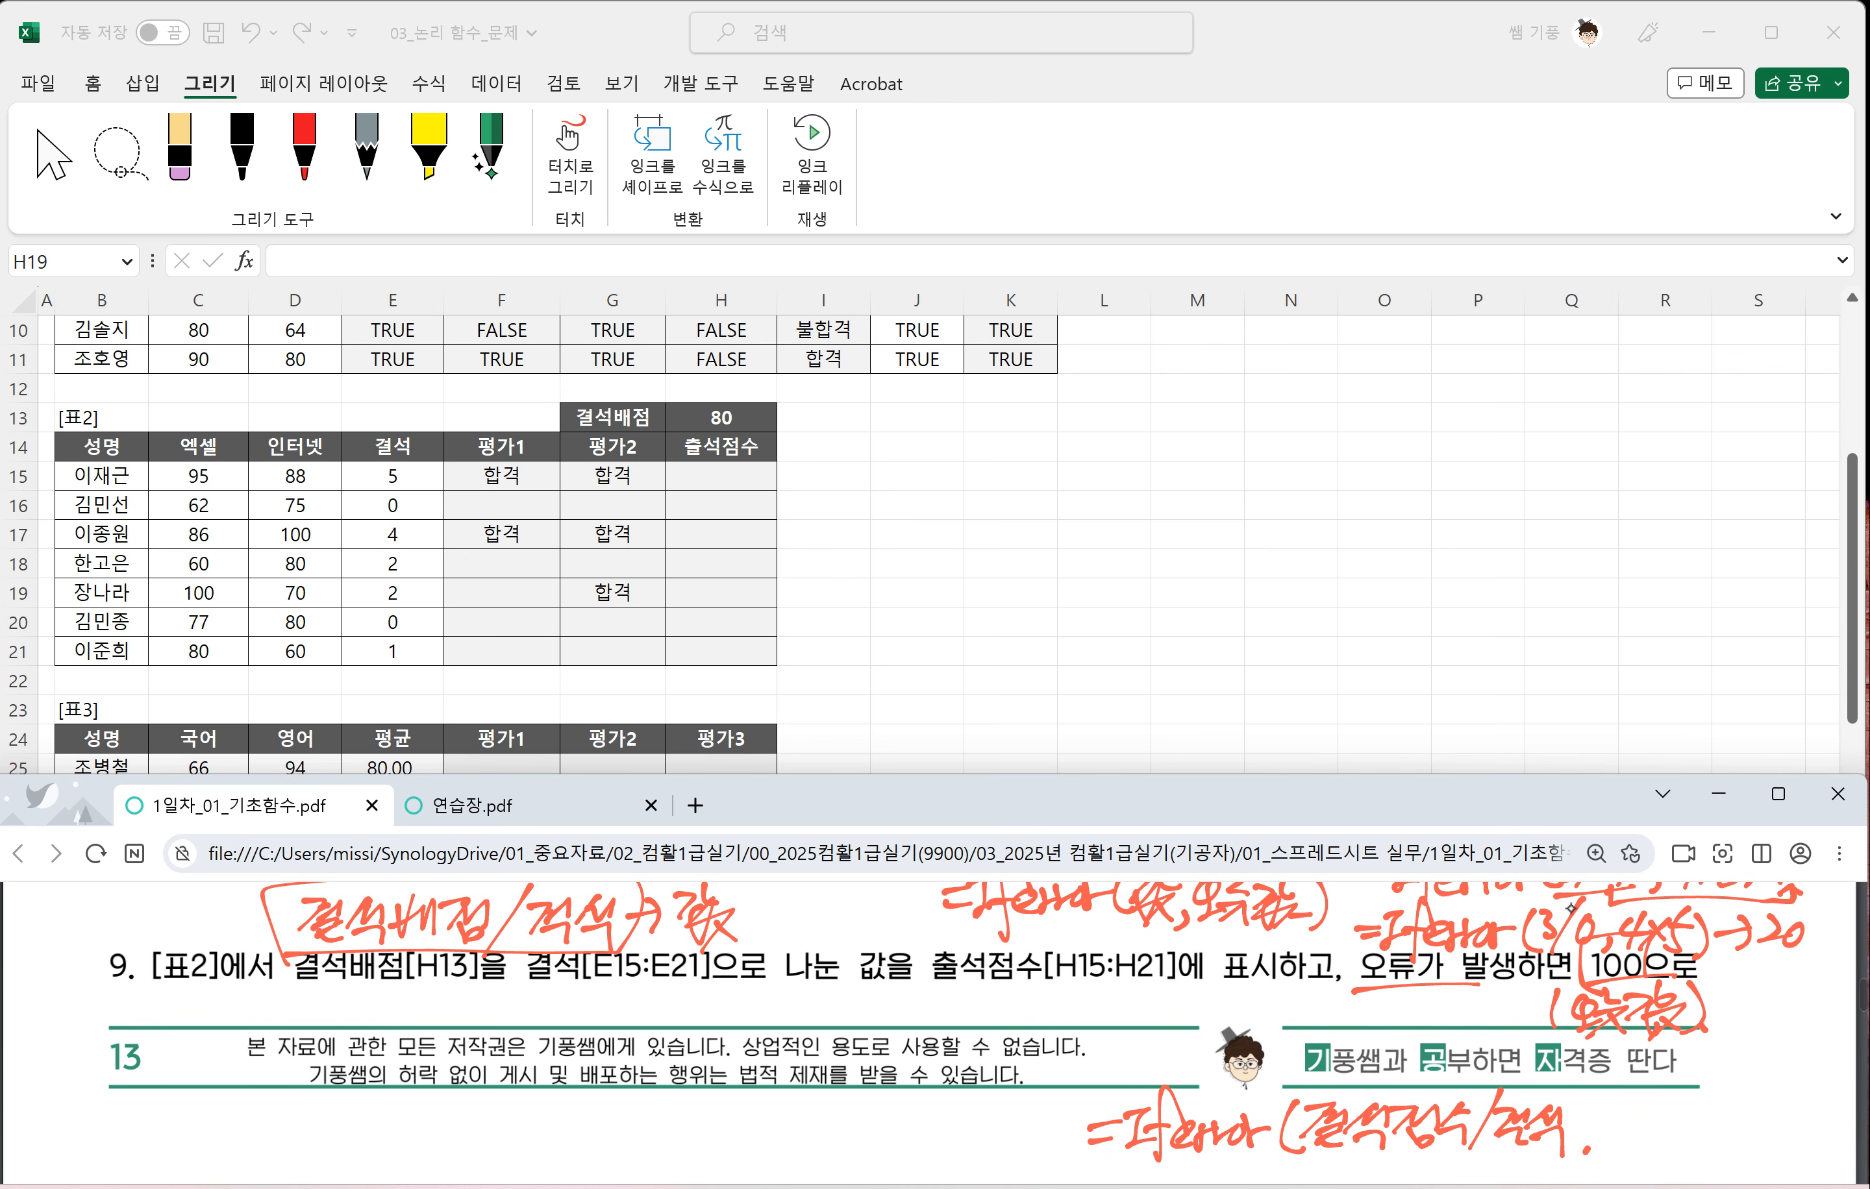
{"action": "mouse_move", "coordinate": [1424, 1117]}
{"action": "left_mouse_down"}
{"action": "mouse_move", "coordinate": [1451, 1129]}
{"action": "mouse_move", "coordinate": [1403, 1120]}
{"action": "mouse_move", "coordinate": [1406, 1143]}
{"action": "mouse_move", "coordinate": [1469, 1131]}
{"action": "mouse_move", "coordinate": [1467, 1148]}
{"action": "left_mouse_up"}
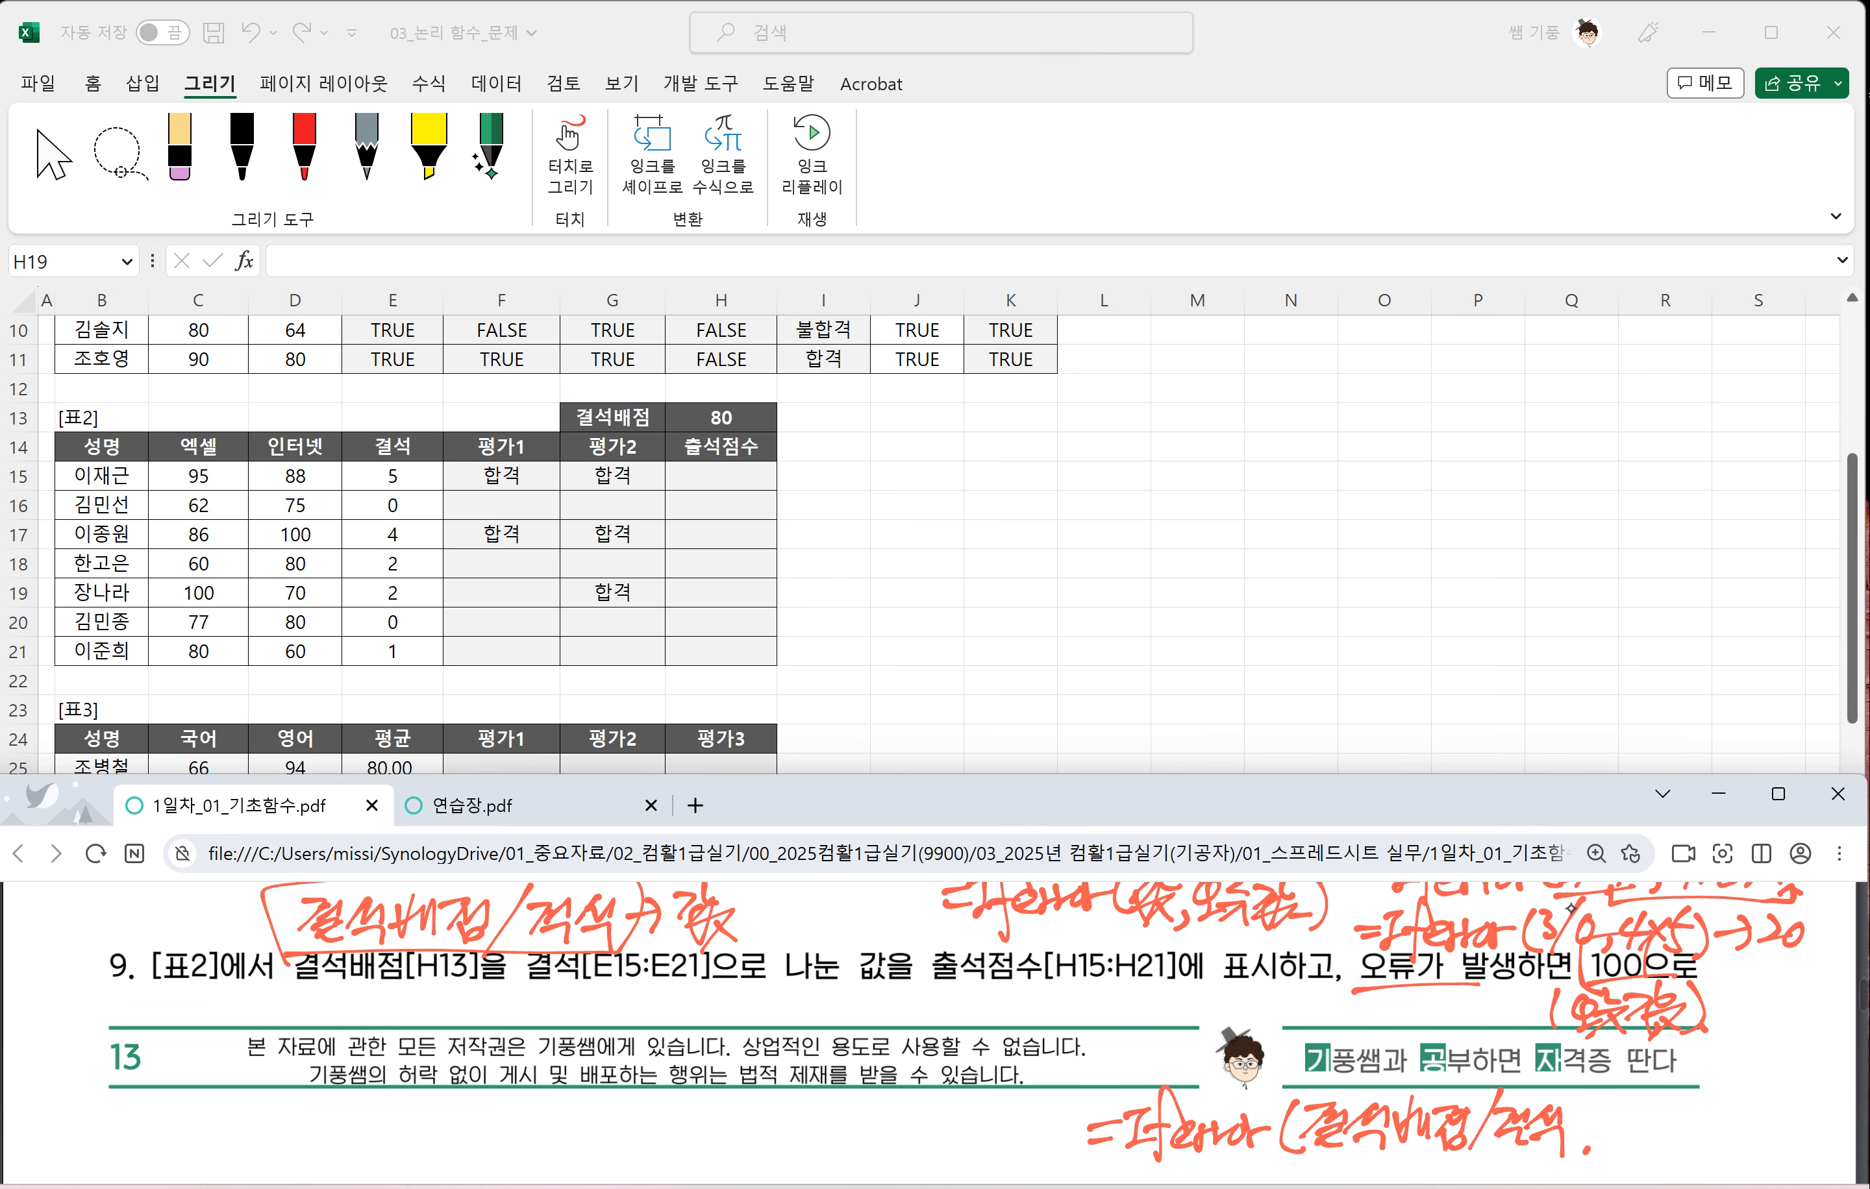
{"action": "left_click_drag", "start_coordinate": [1605, 1107], "coordinate": [1599, 1136]}
{"action": "mouse_move", "coordinate": [1628, 1108]}
{"action": "left_mouse_down"}
{"action": "mouse_move", "coordinate": [1650, 1106]}
{"action": "mouse_move", "coordinate": [1669, 1153]}
{"action": "left_mouse_up"}
- Enter =$H$13/E15 in cell H15 of 표2, with an absolute reference to H13
{"action": "left_click", "coordinate": [710, 479]}
{"action": "left_click", "coordinate": [715, 472]}
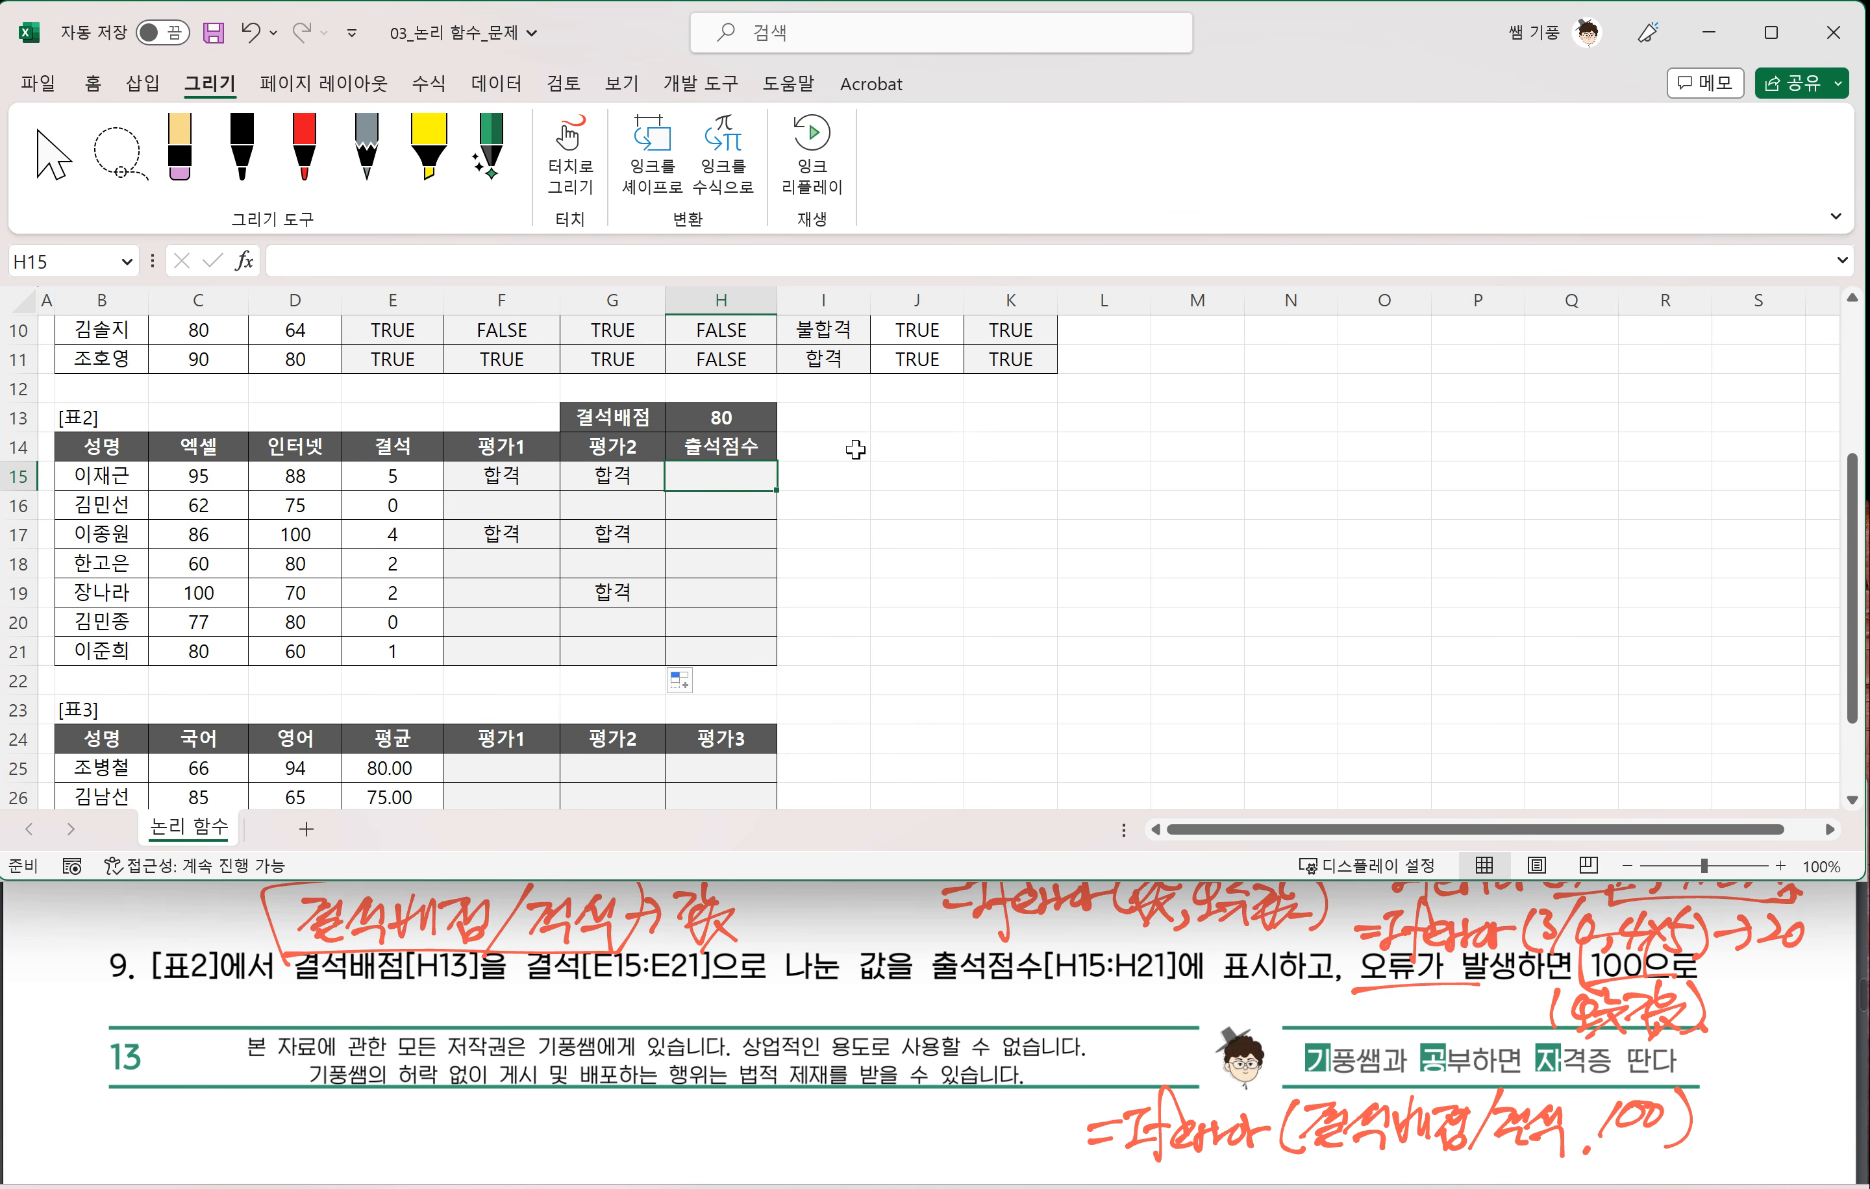
{"action": "type", "text": "="}
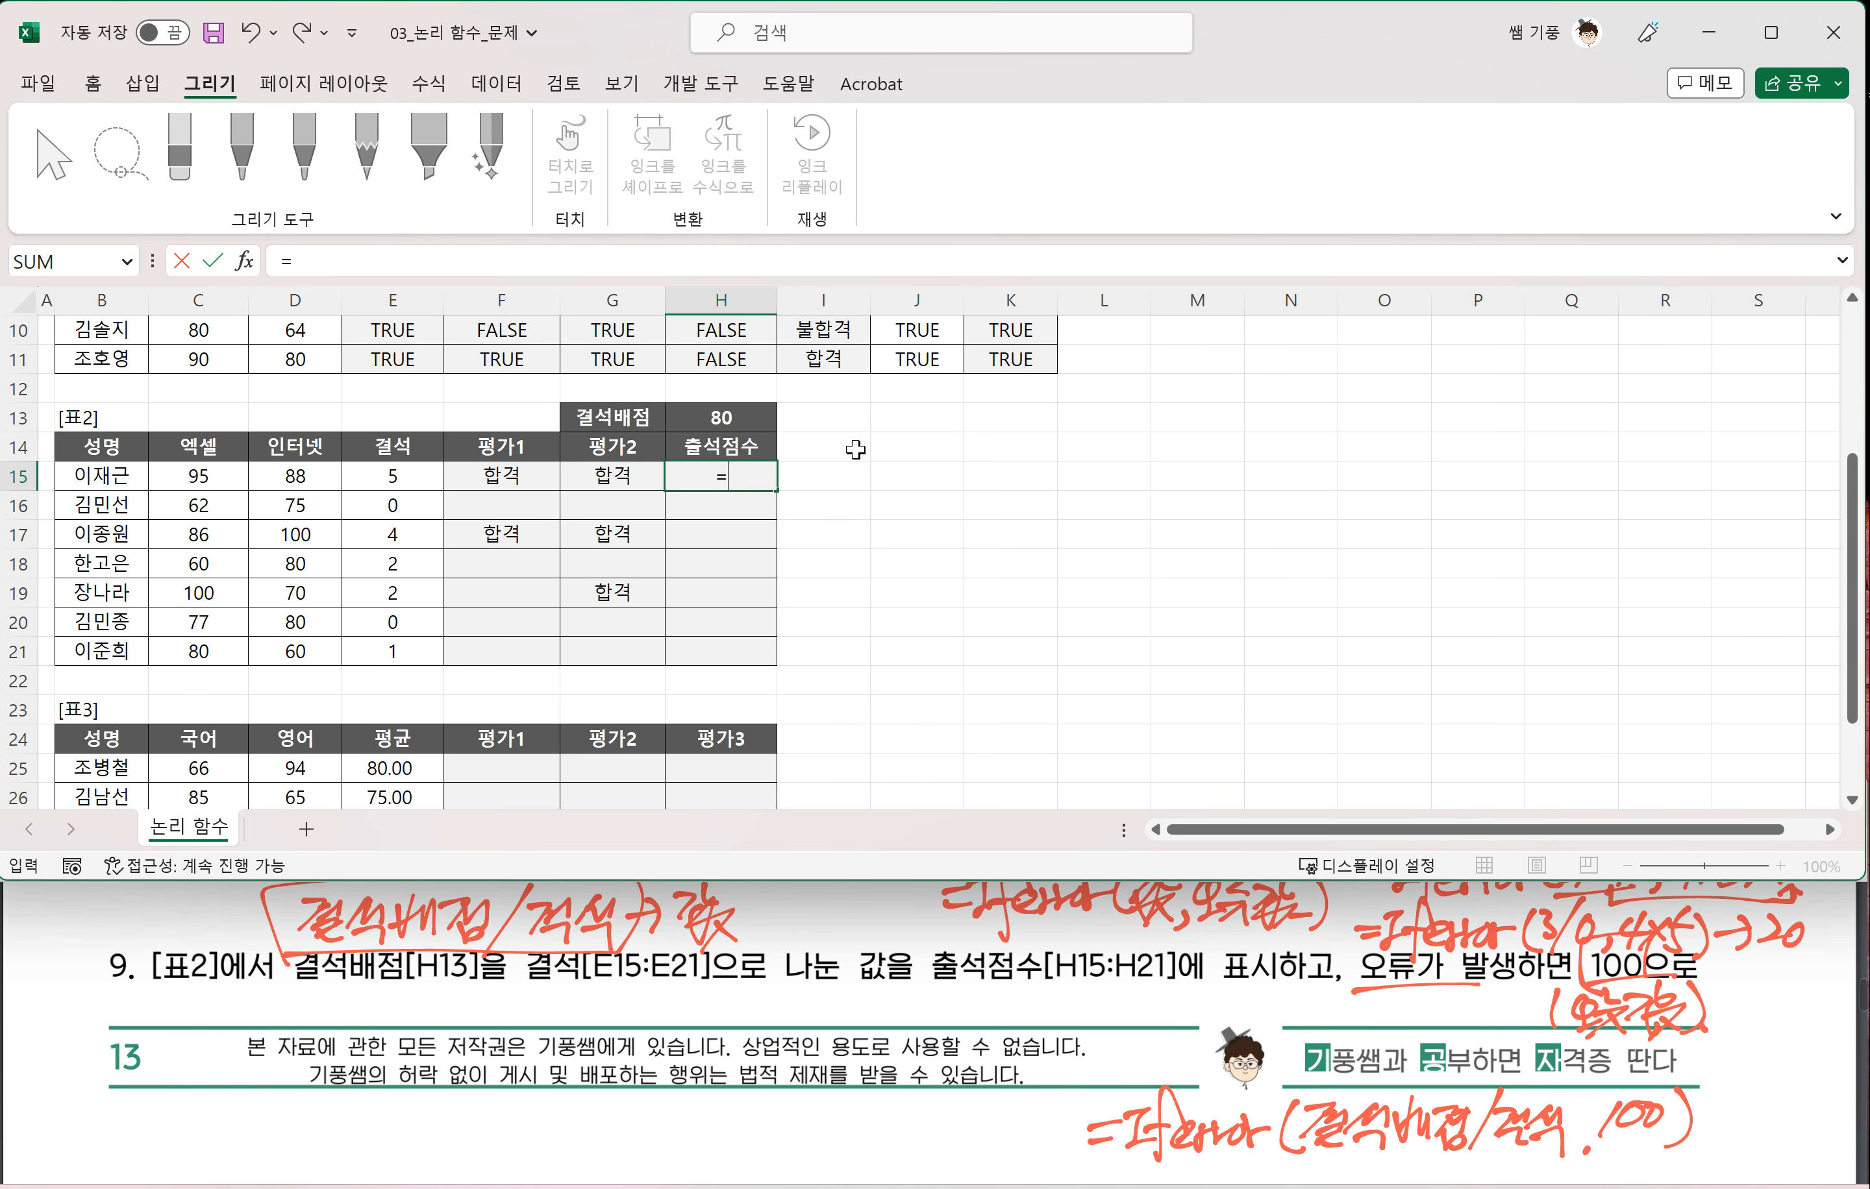
{"action": "left_click", "coordinate": [719, 418]}
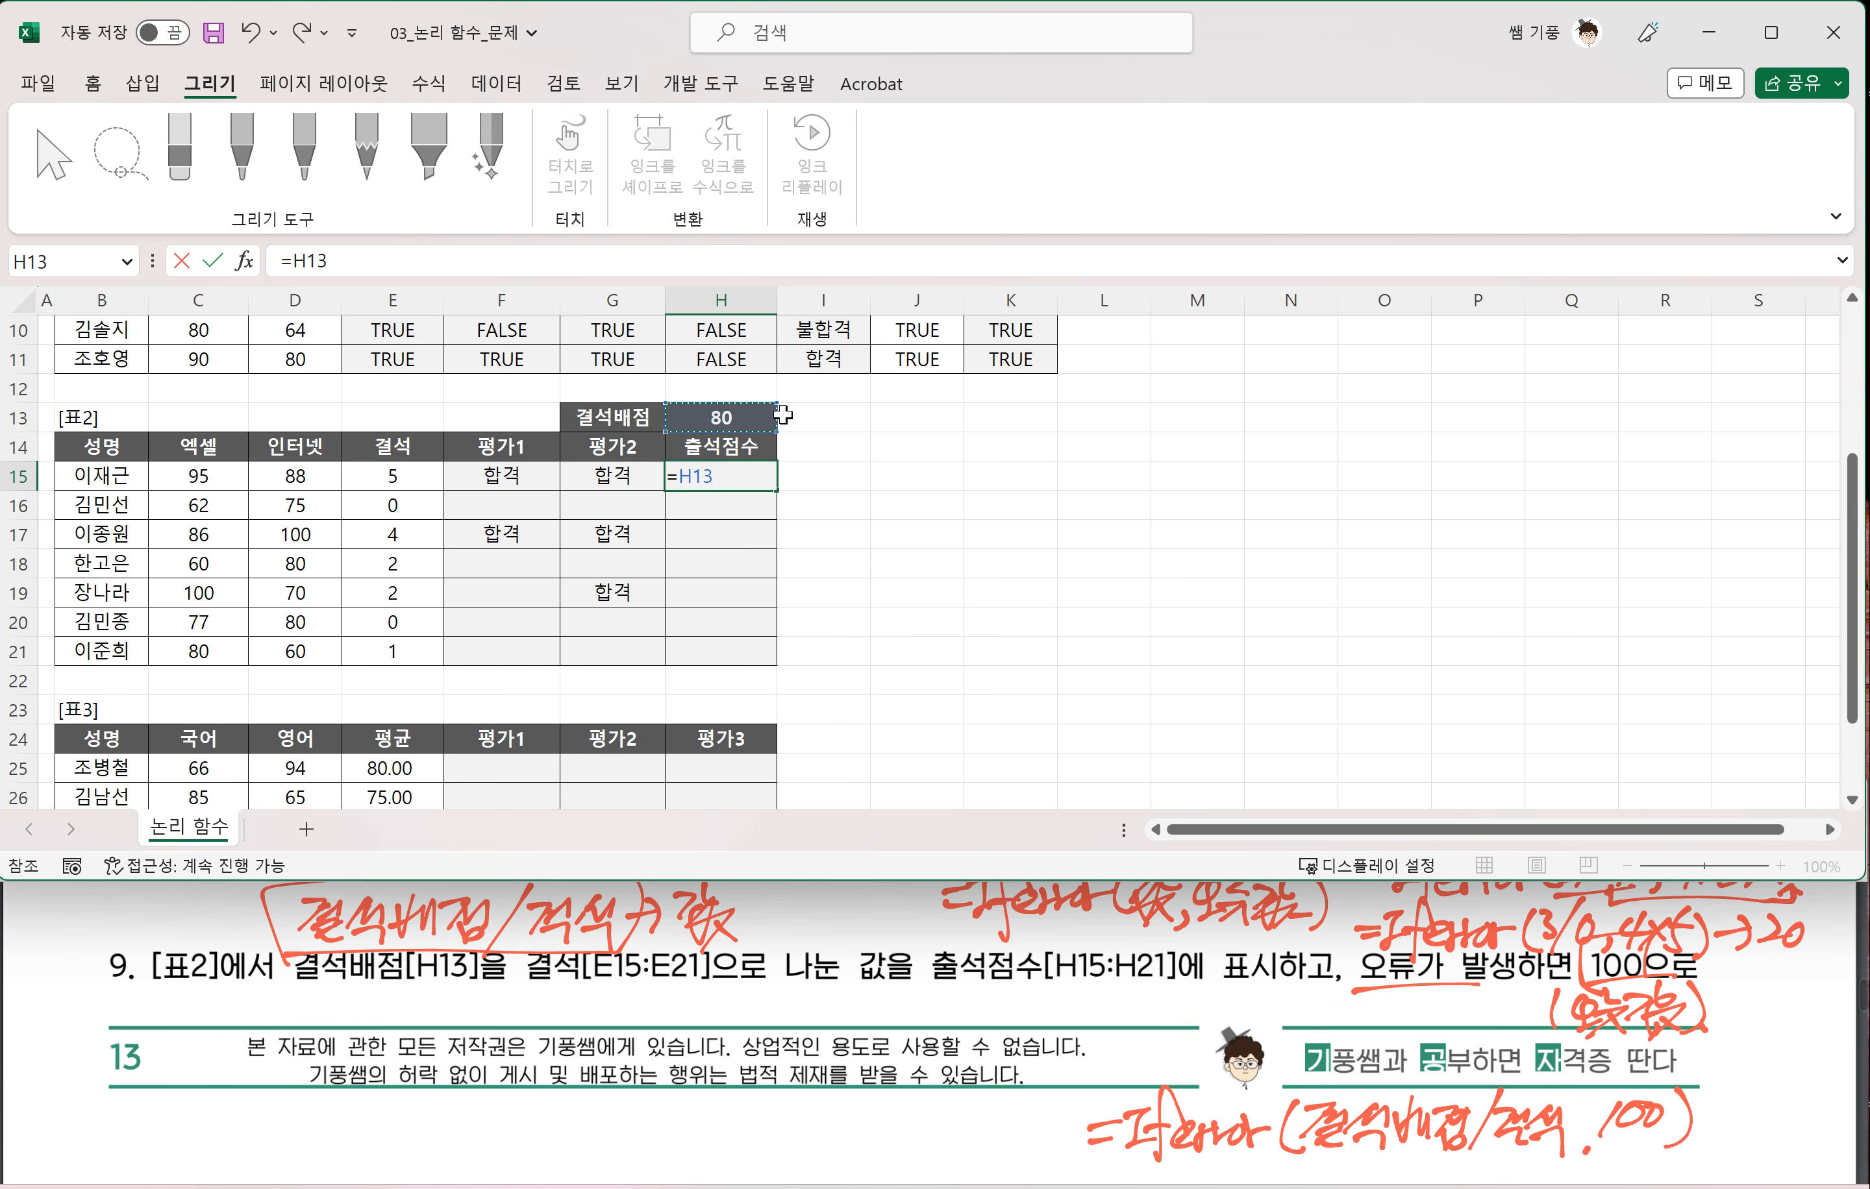
{"action": "key", "text": "F4"}
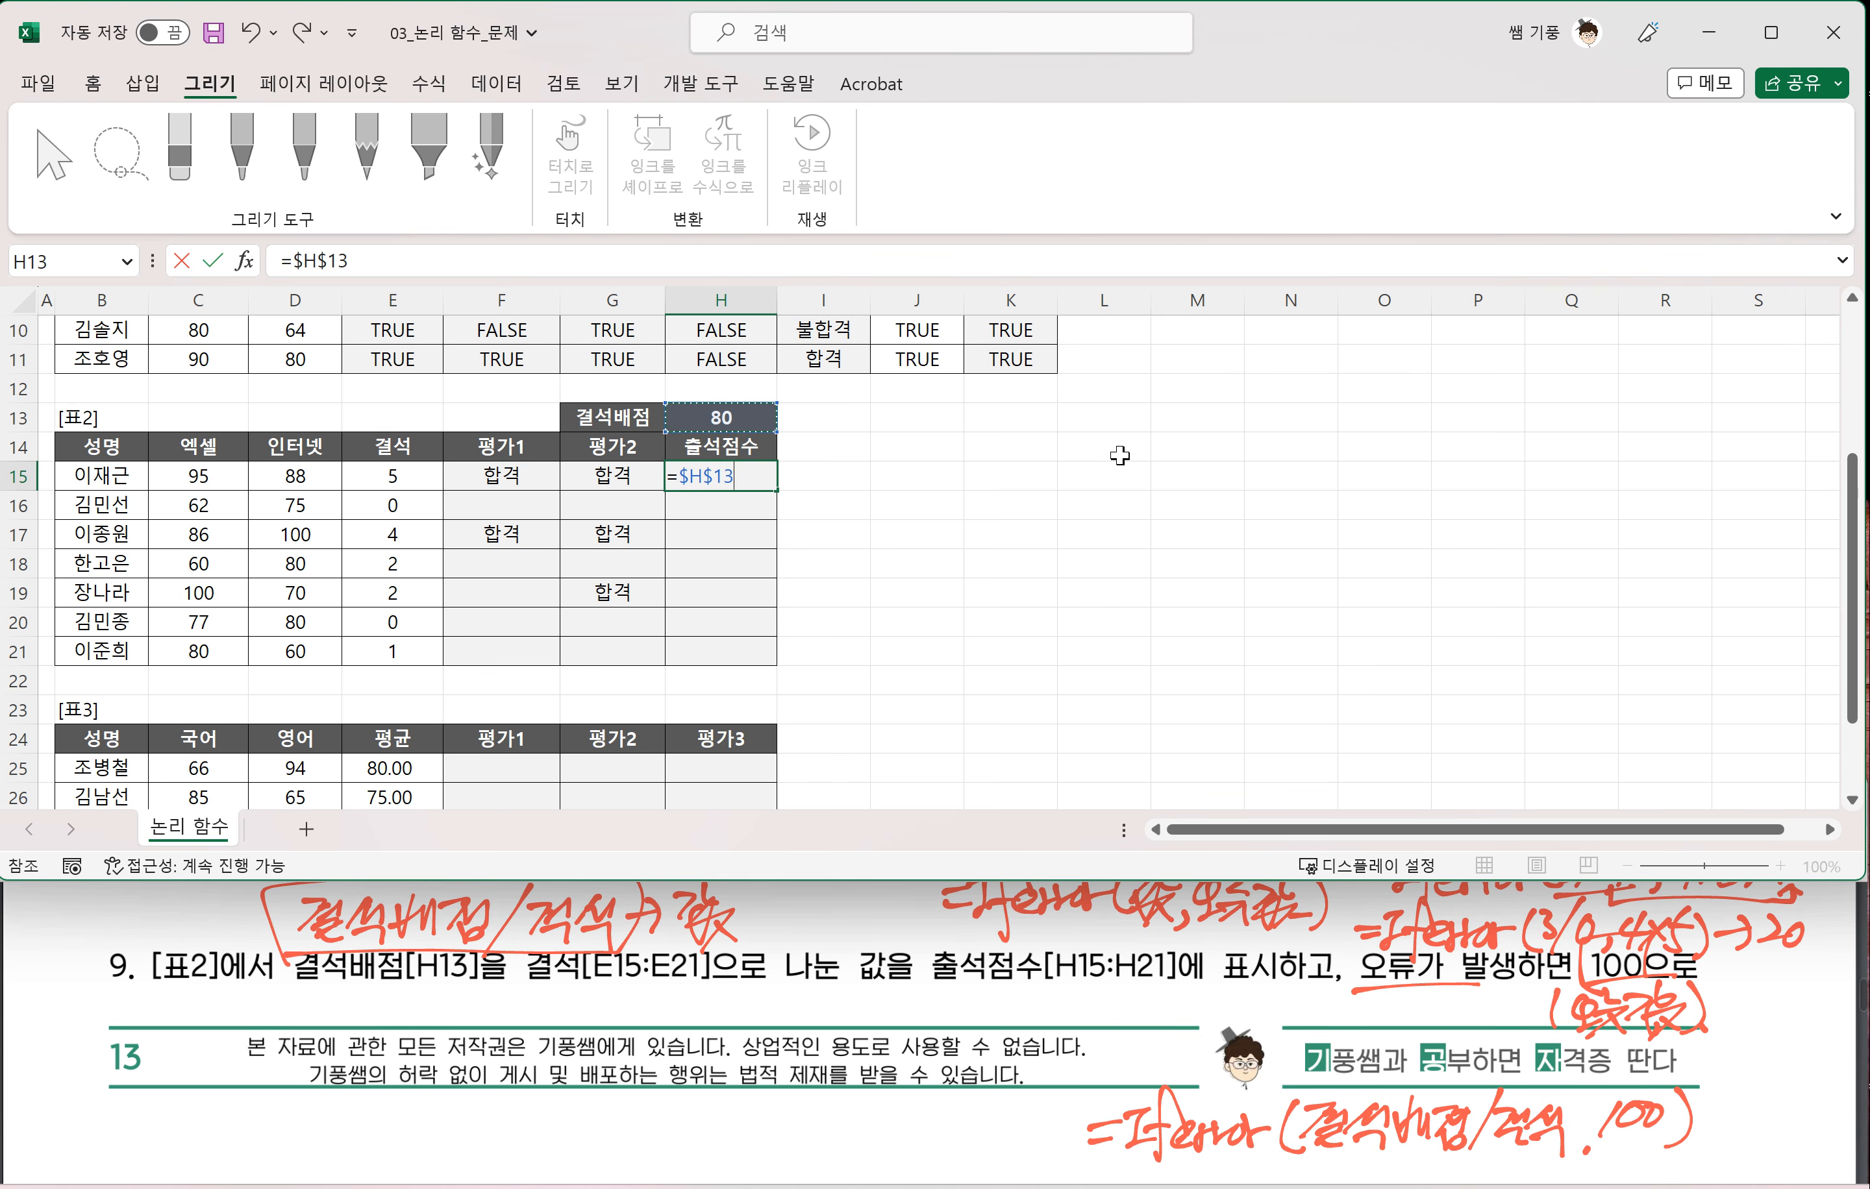
{"action": "type", "text": "/"}
{"action": "left_click", "coordinate": [414, 476]}
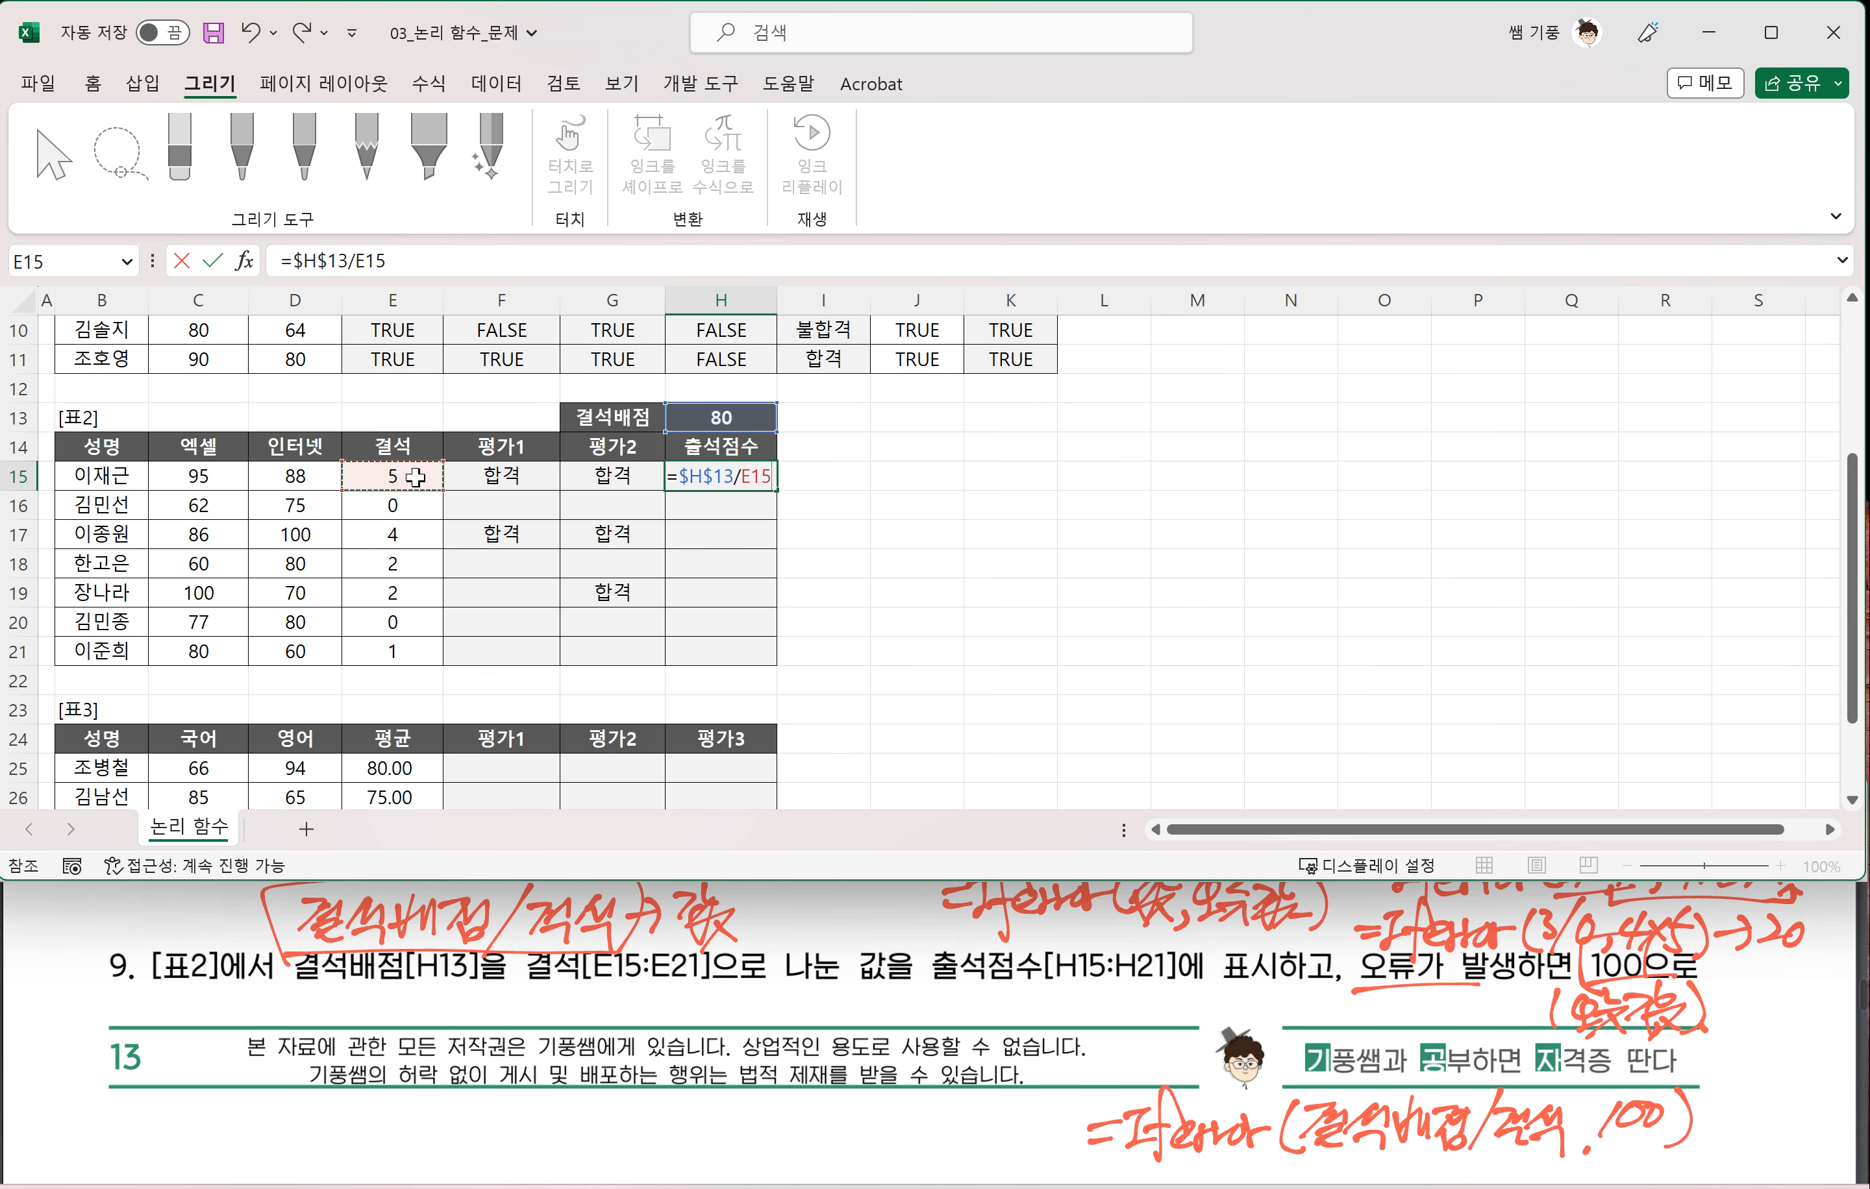
{"action": "key", "text": "Return"}
- Copy the division formula from H15 down to H21 and inspect cells H16 and H20
{"action": "left_click", "coordinate": [720, 481]}
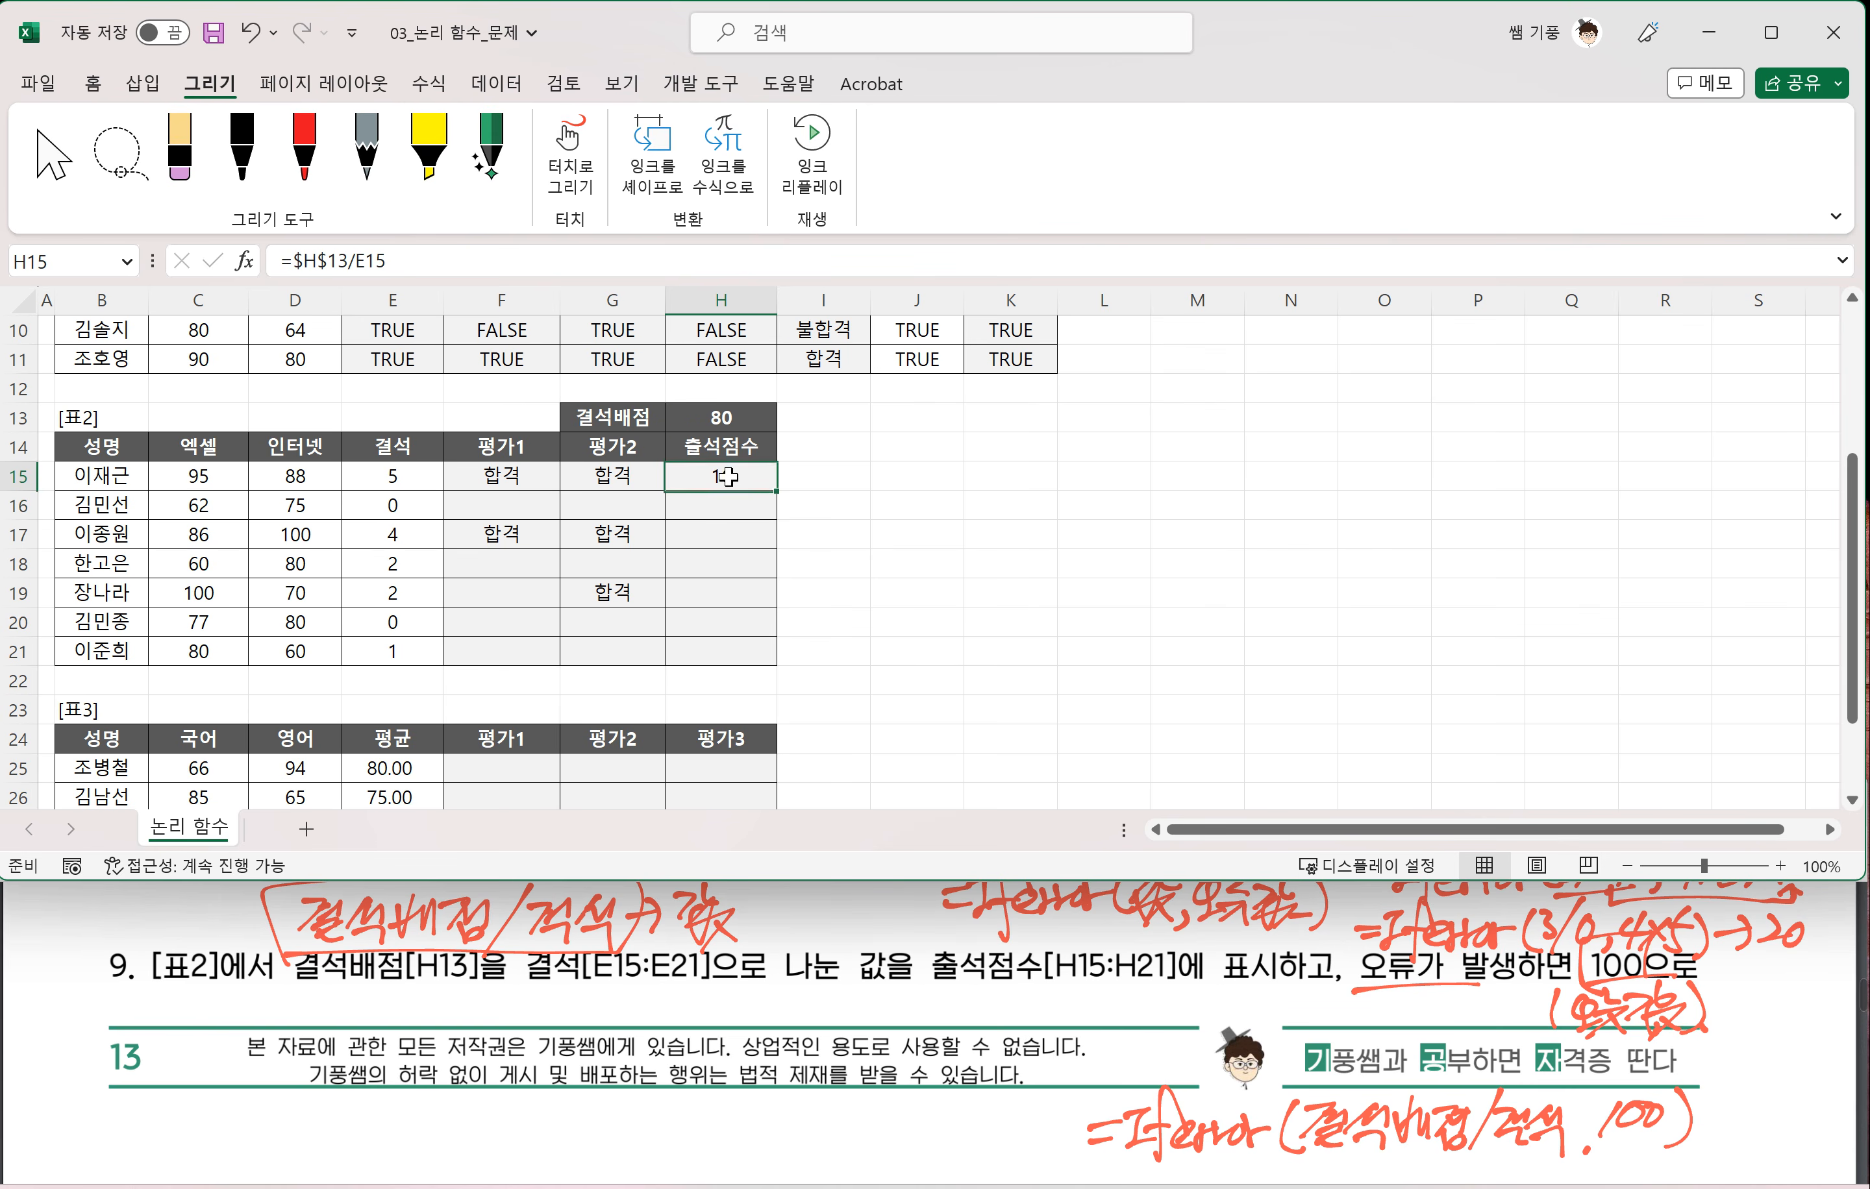
{"action": "double_click", "coordinate": [775, 489]}
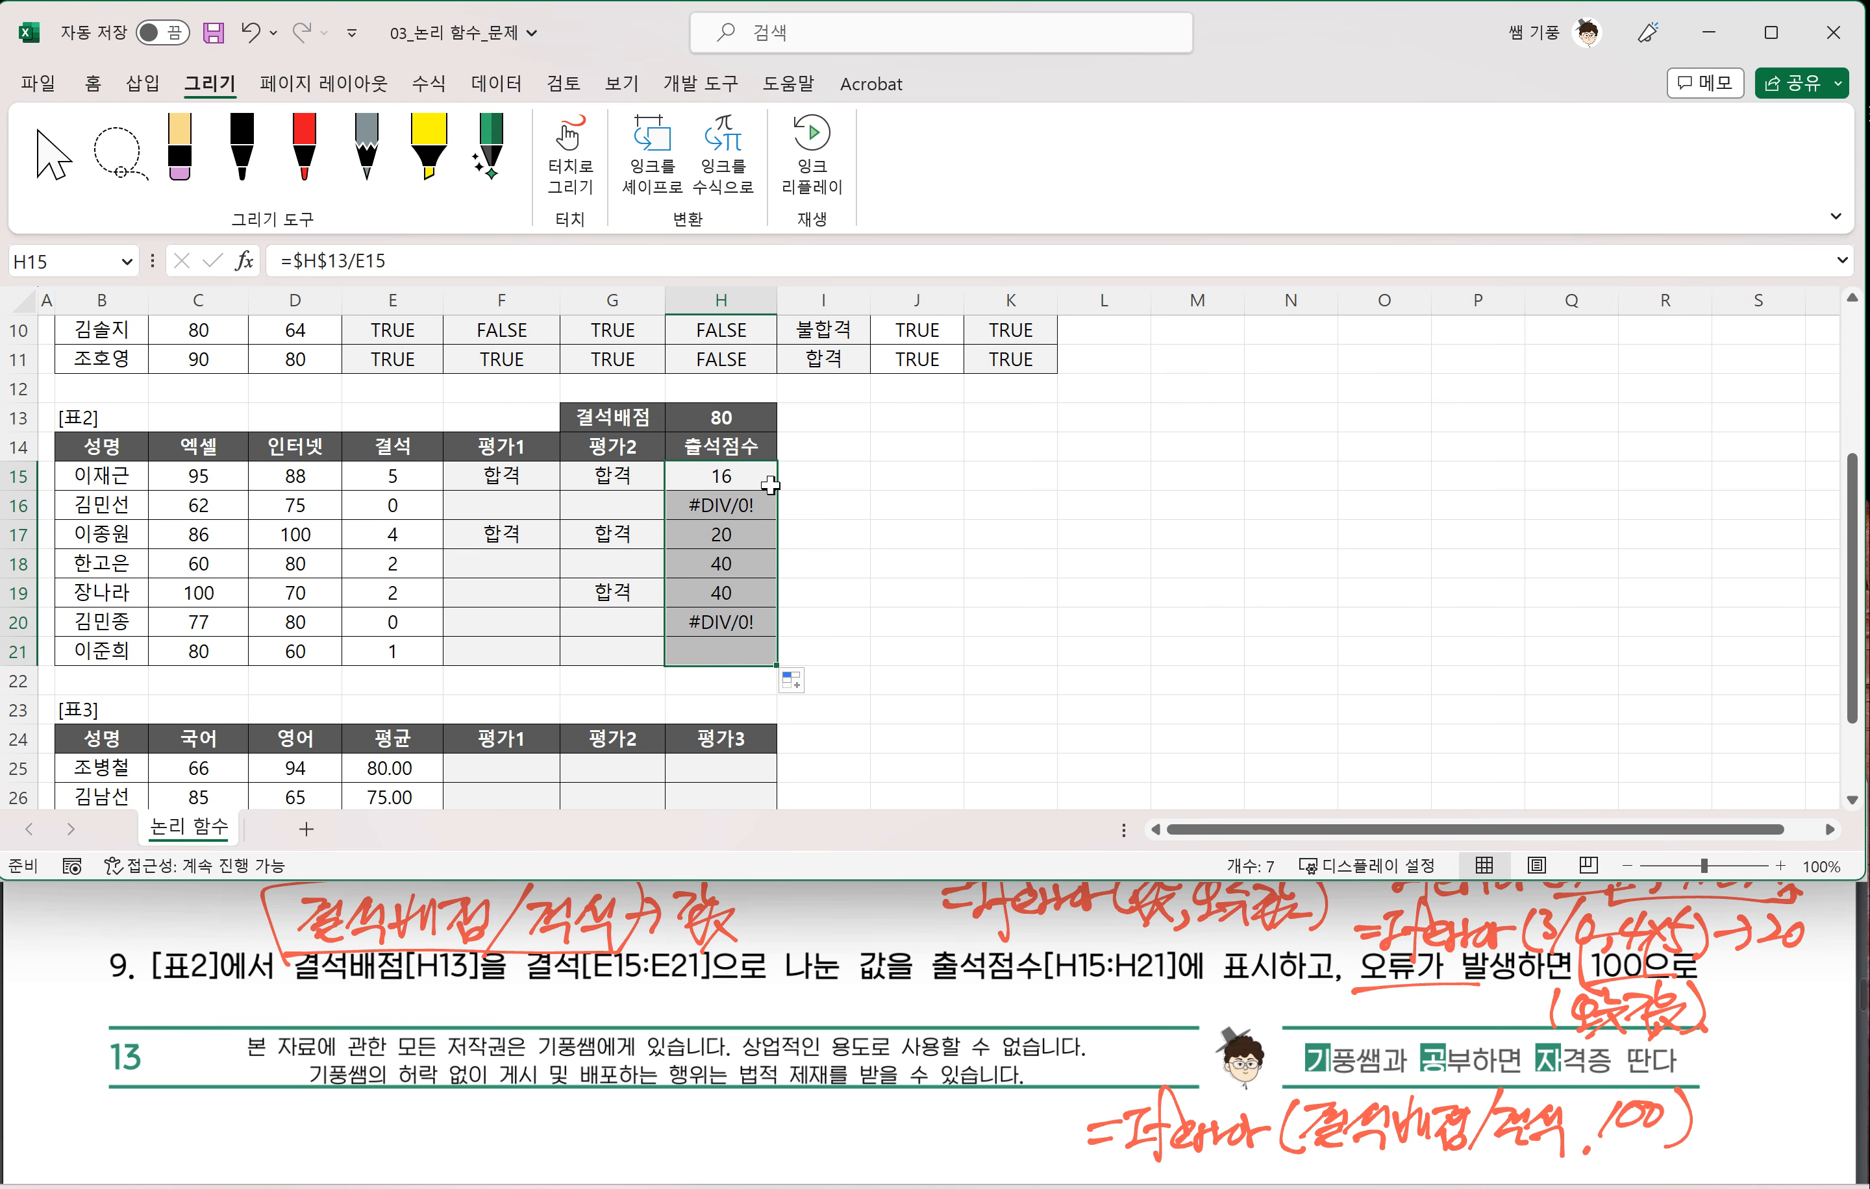
{"action": "left_click", "coordinate": [738, 512]}
{"action": "left_click", "coordinate": [729, 624]}
{"action": "left_click", "coordinate": [721, 509]}
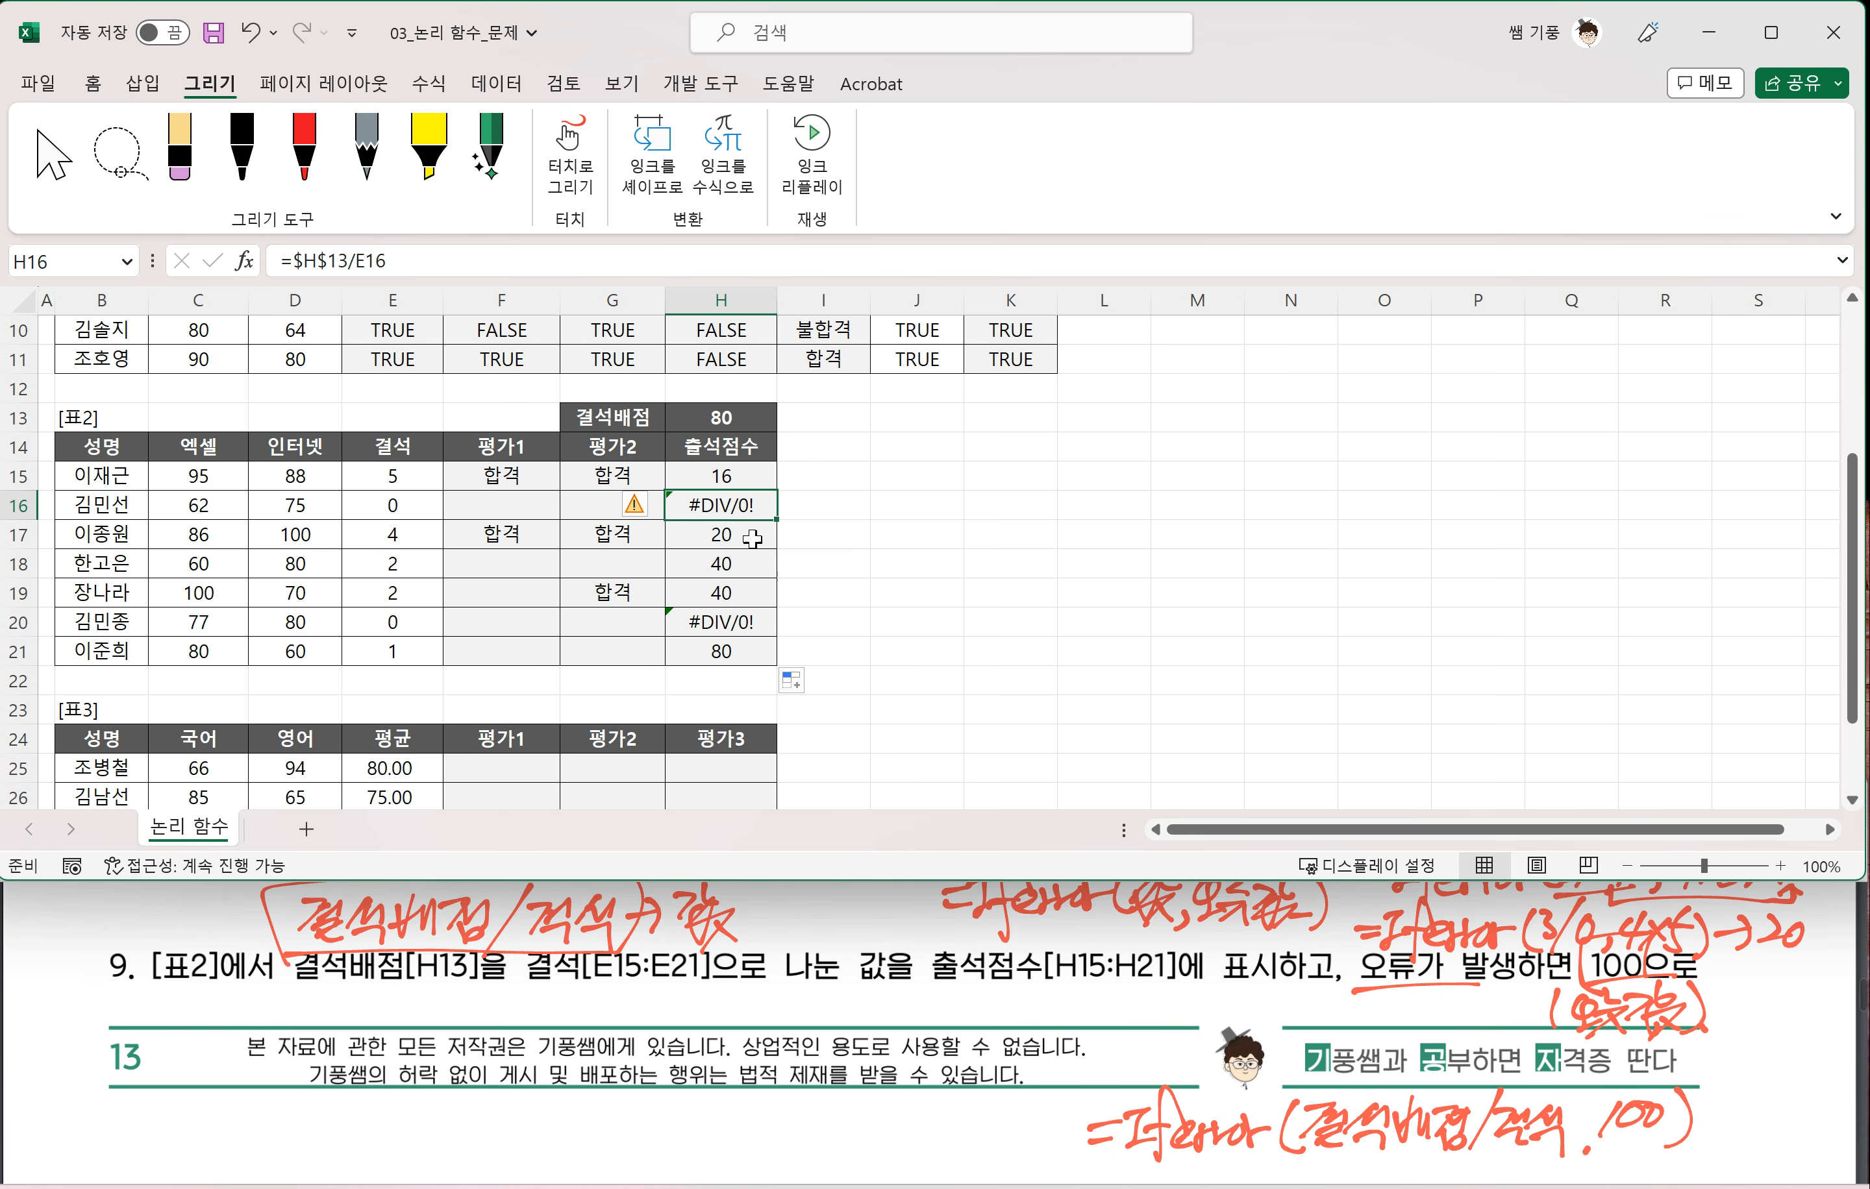
- Wrap the division in H15 in IFERROR with 100 as the error value, giving =IFERROR($H$13/E15,100)
{"action": "left_click", "coordinate": [713, 475]}
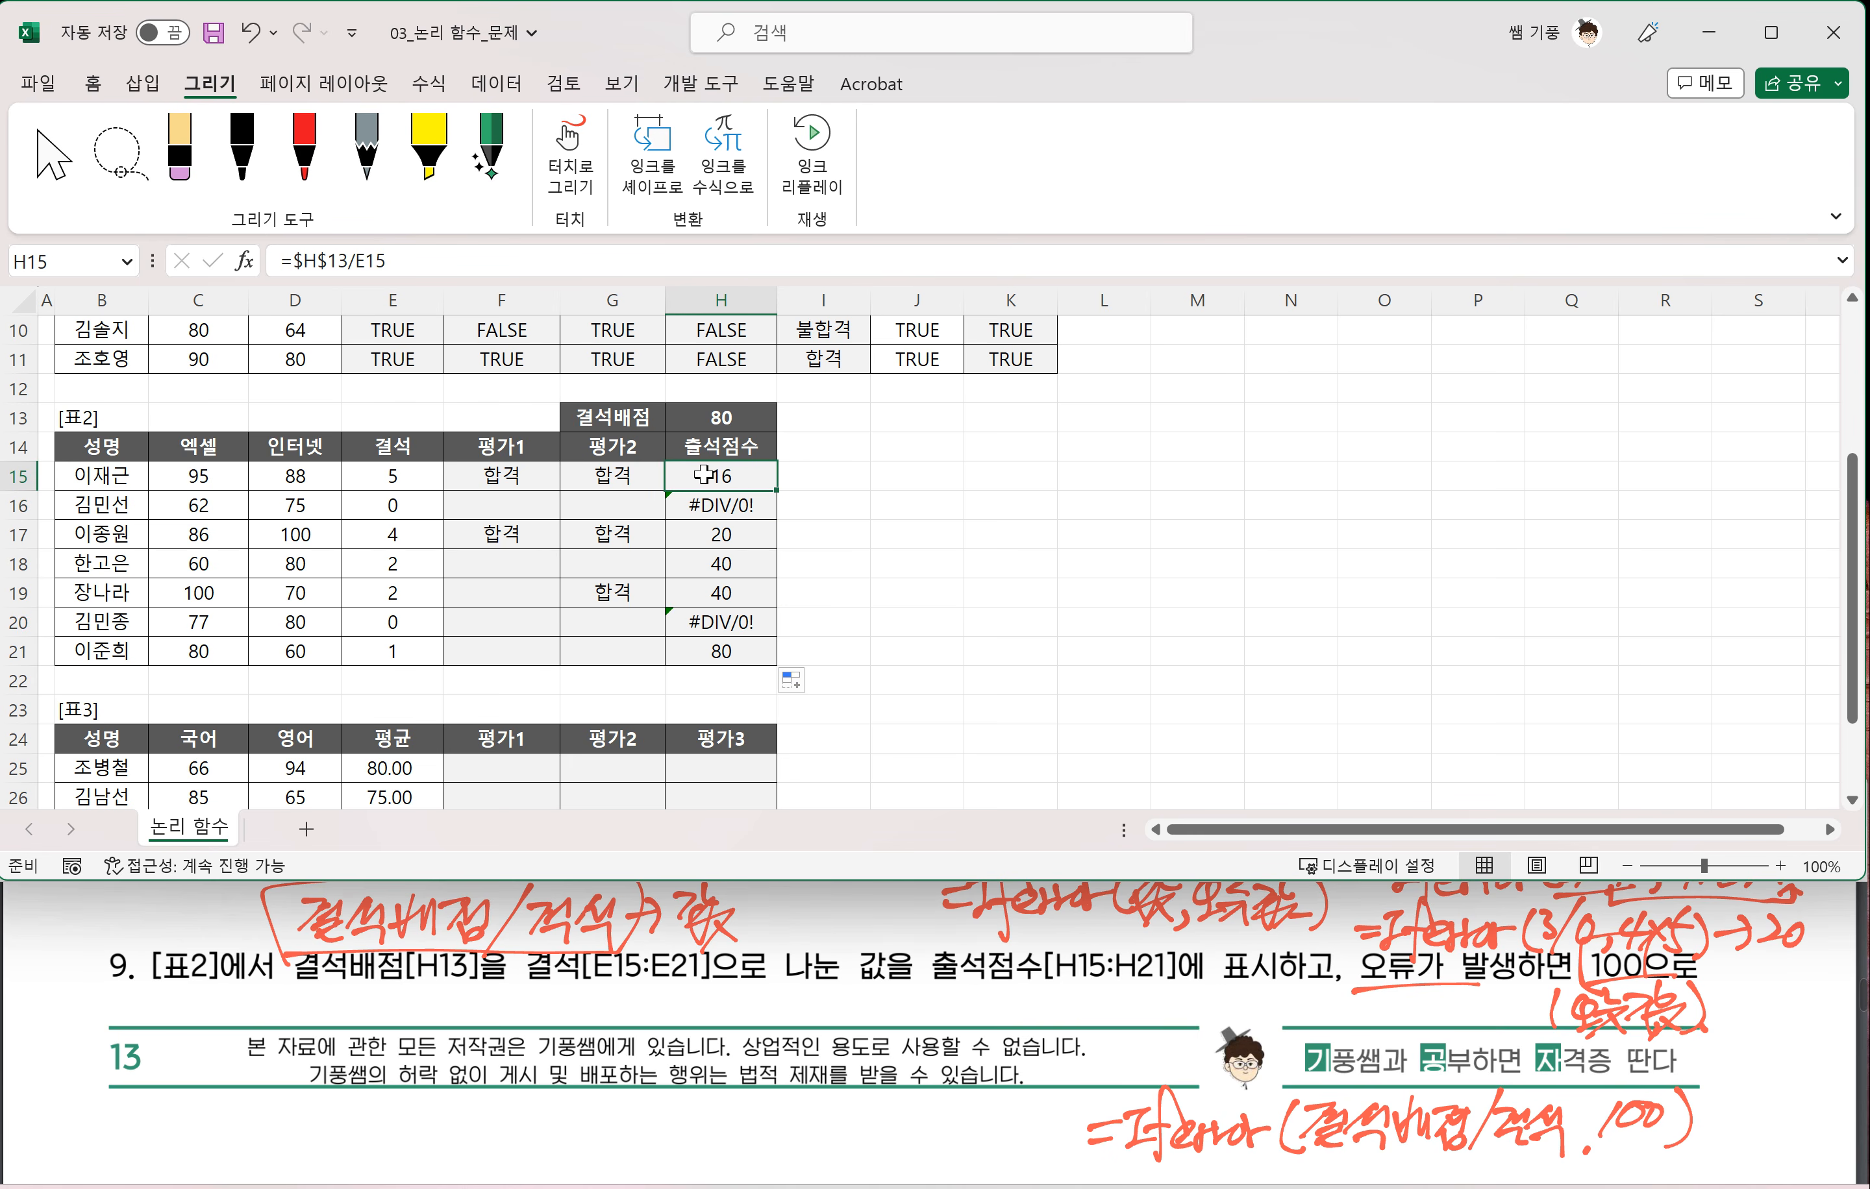
{"action": "double_click", "coordinate": [713, 475]}
{"action": "left_click", "coordinate": [677, 475]}
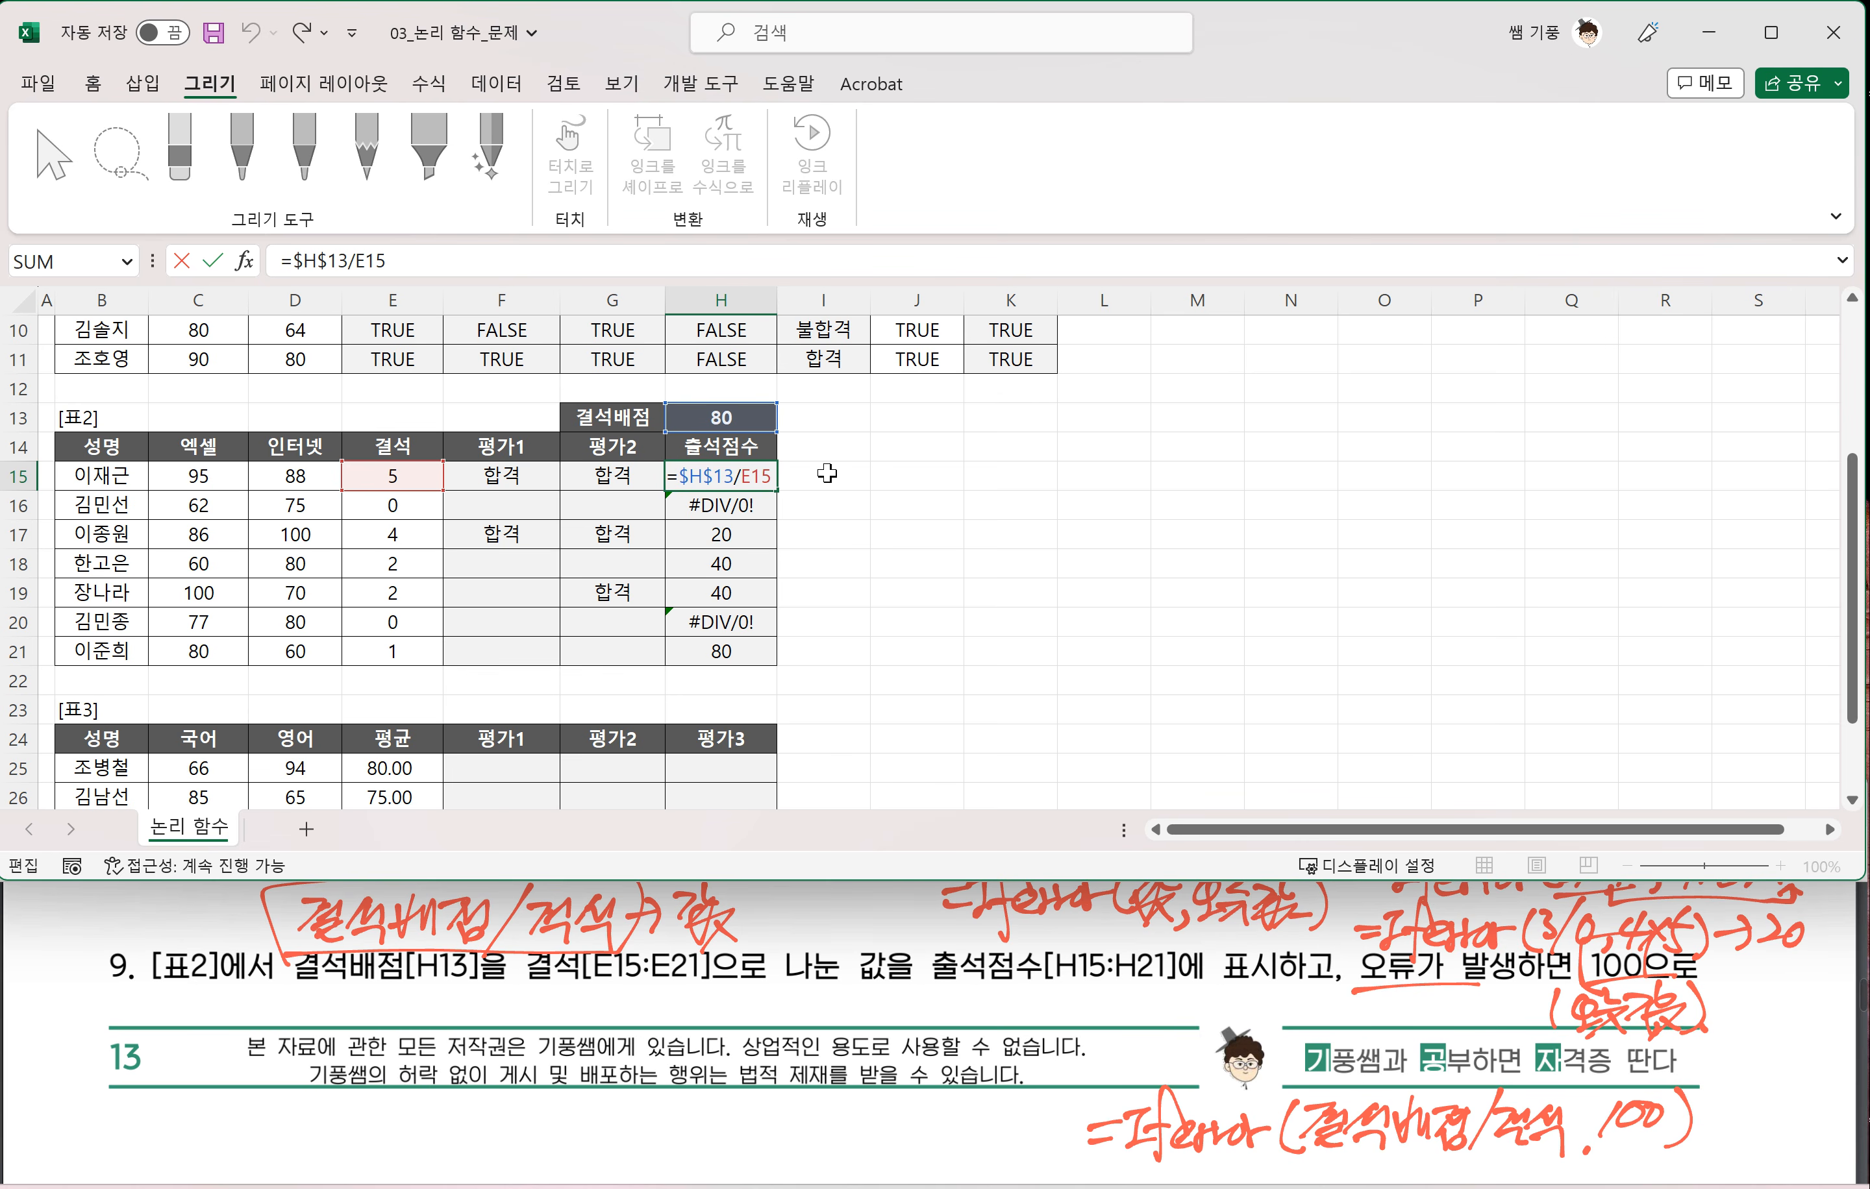
{"action": "type", "text": "ㅑ"}
{"action": "key", "text": "BackSpace"}
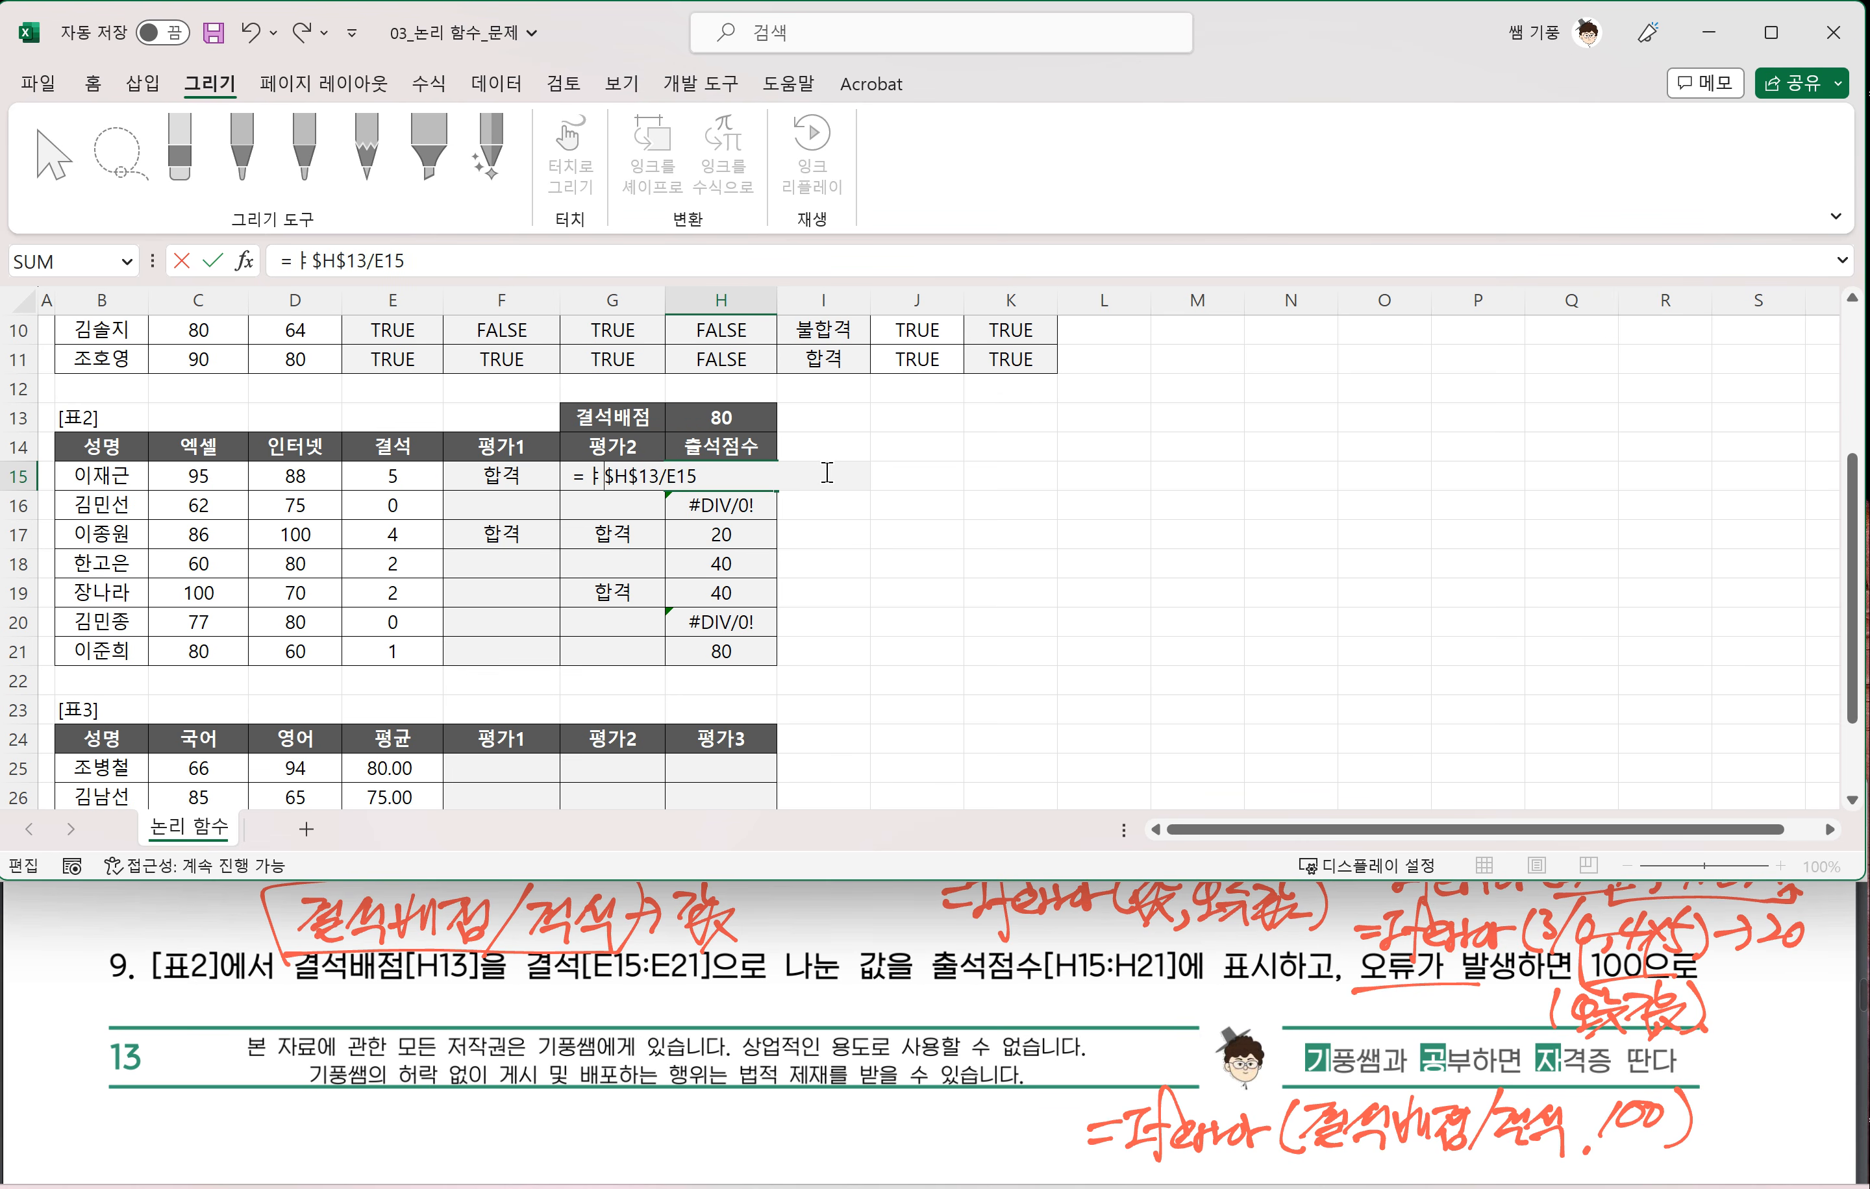
{"action": "type", "text": "IFE"}
{"action": "key", "text": "Tab"}
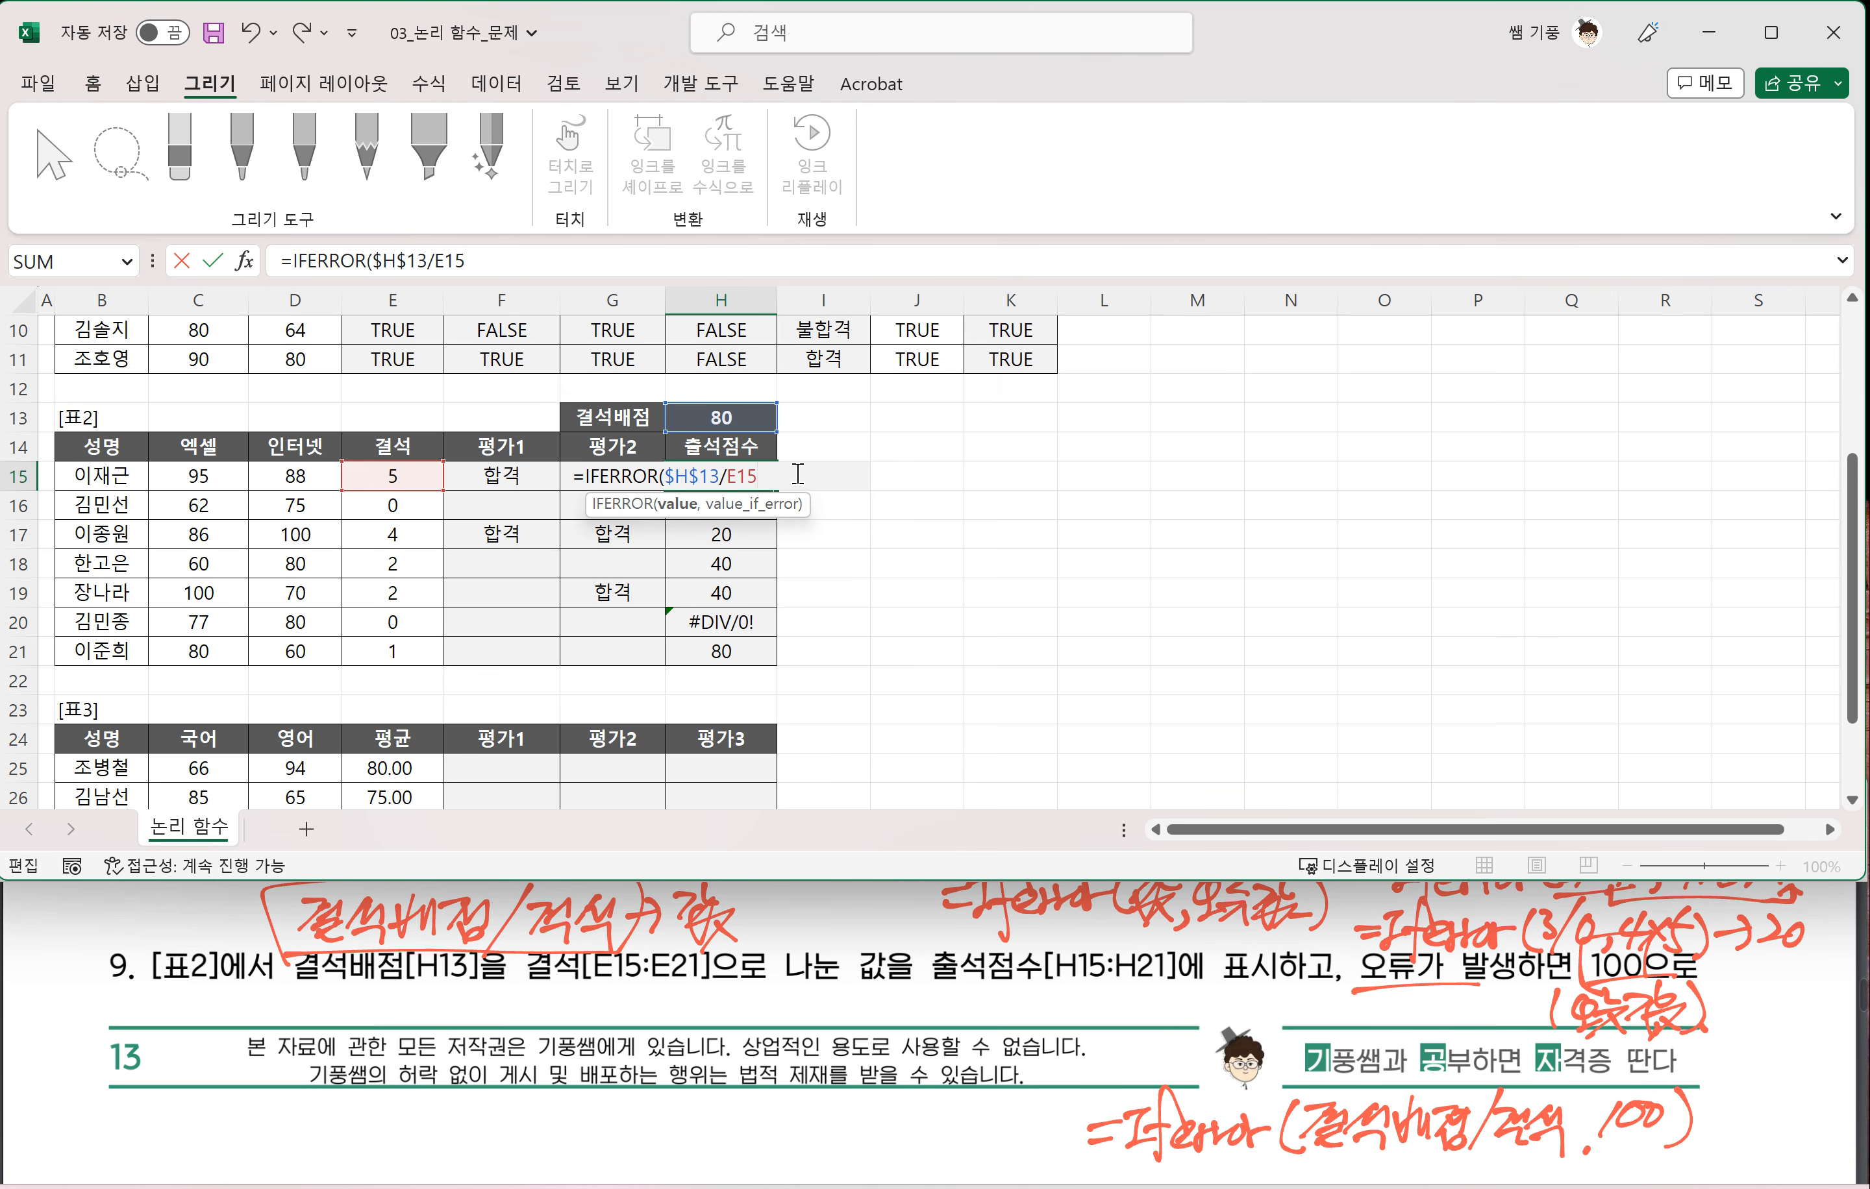
{"action": "type", "text": ","}
{"action": "type", "text": "100)"}
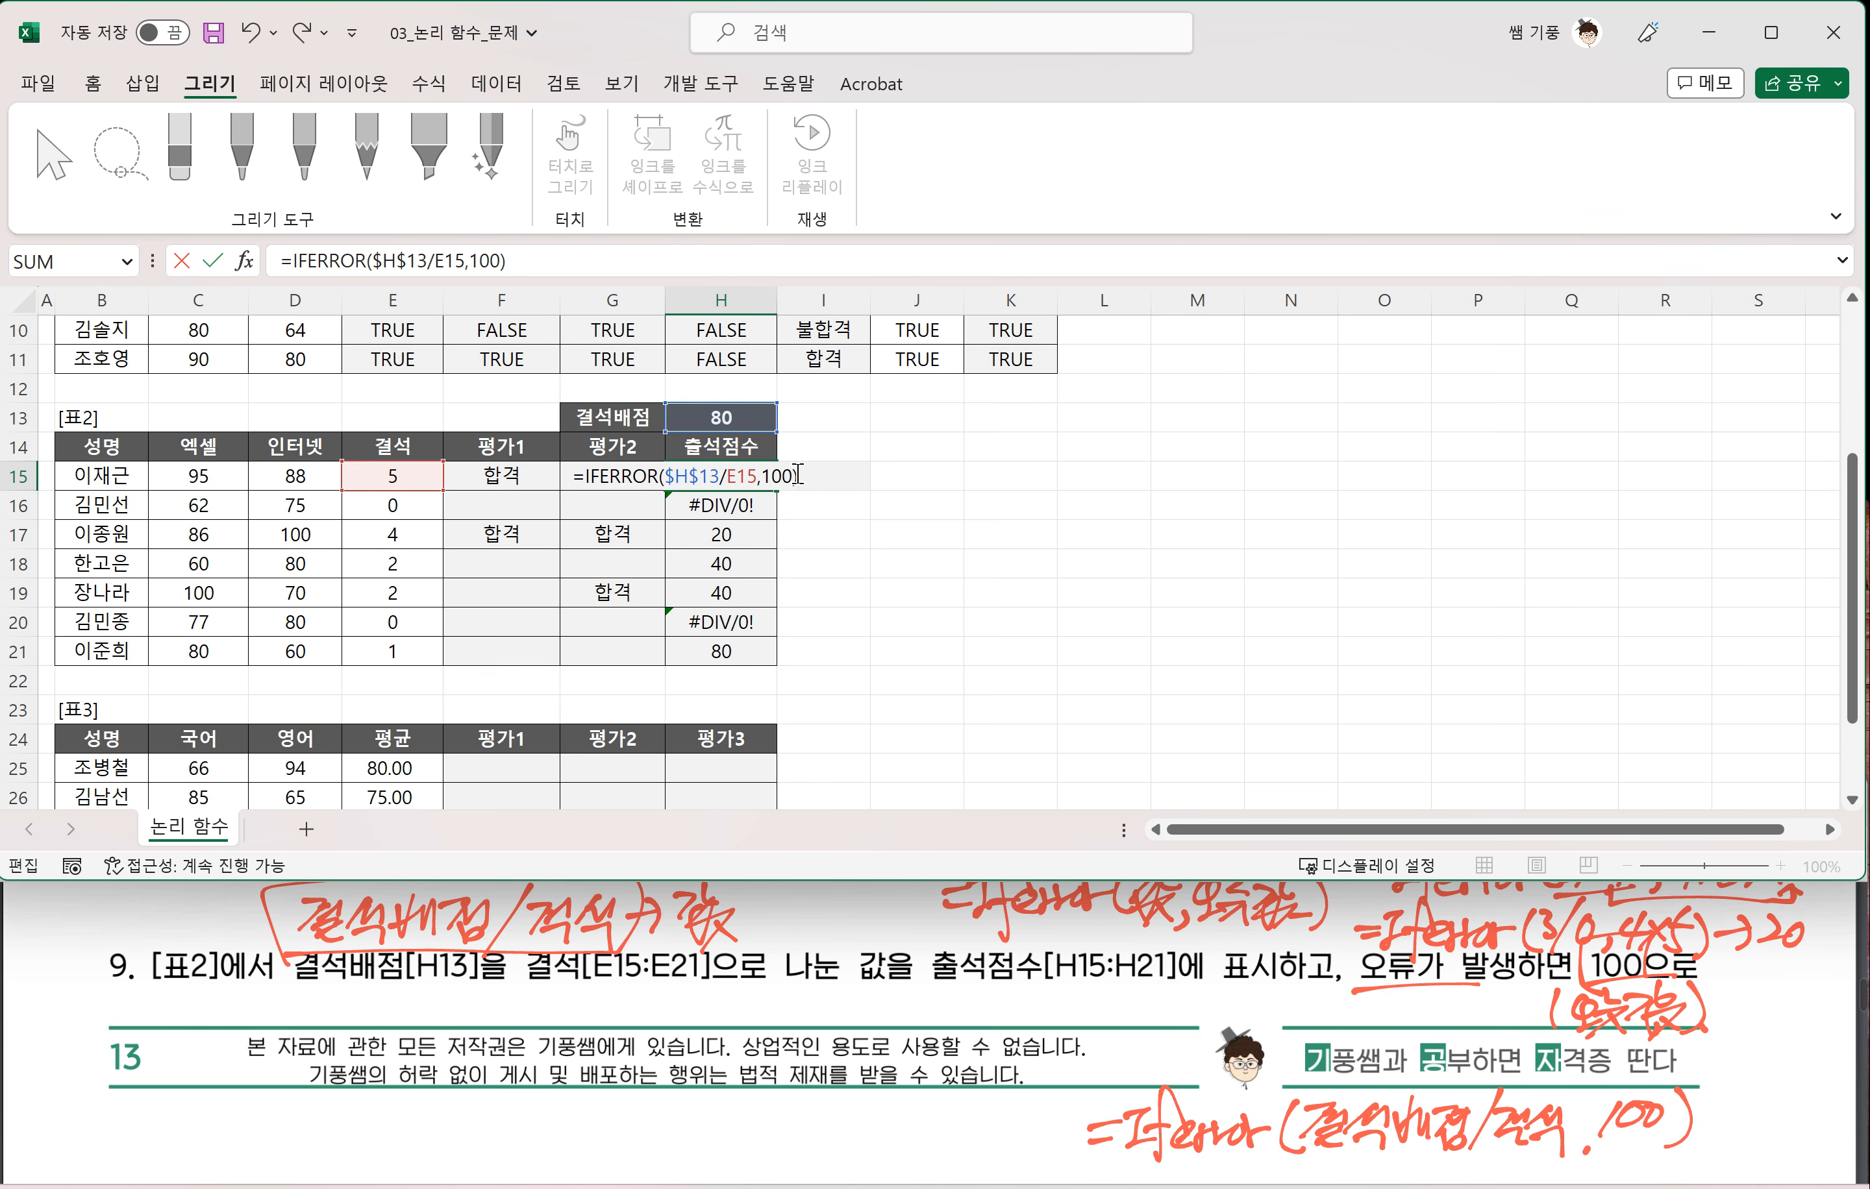
{"action": "key", "text": "ctrl+Return"}
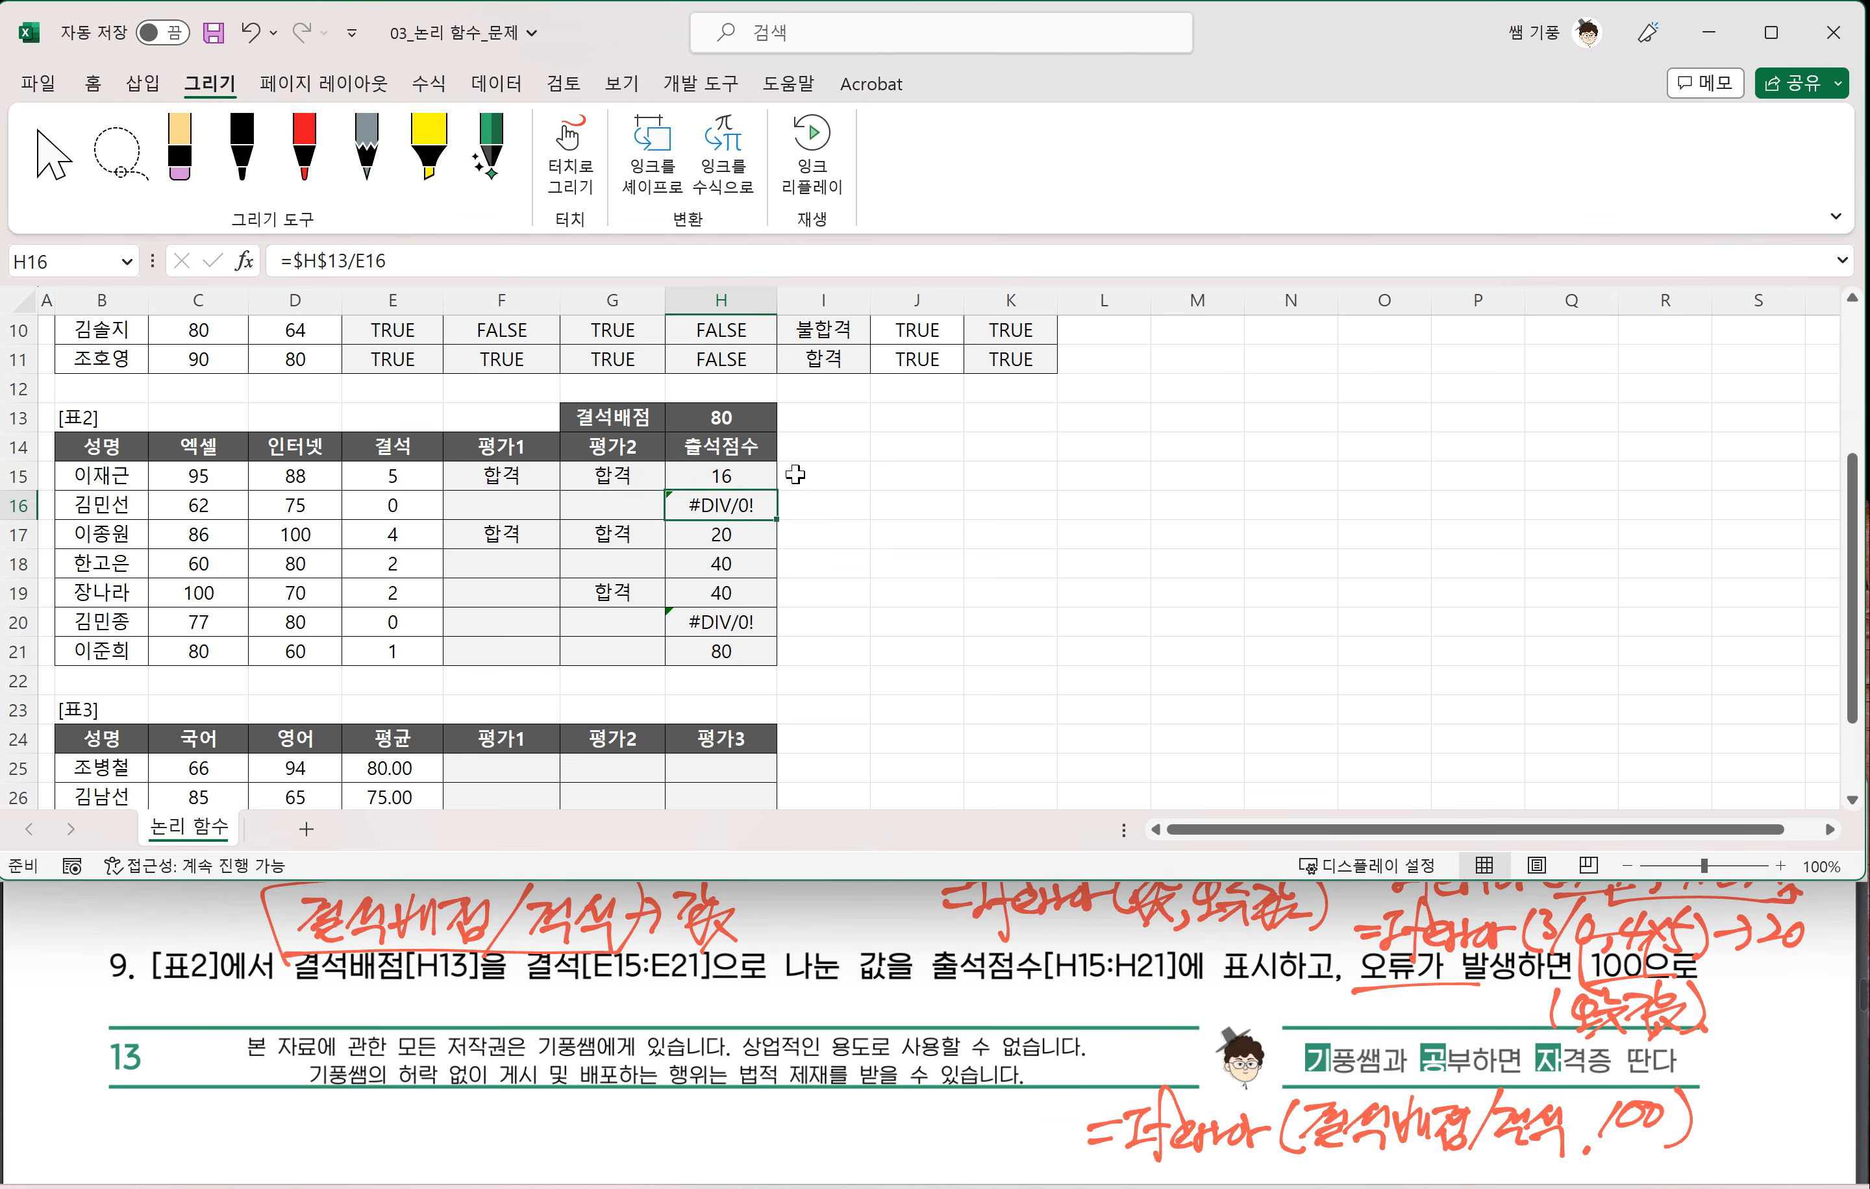
- Copy the IFERROR formula from H15 down to H21 and check cells H16 and H20
{"action": "left_click", "coordinate": [739, 515]}
{"action": "left_click", "coordinate": [737, 620]}
{"action": "left_click", "coordinate": [734, 509]}
{"action": "left_click", "coordinate": [736, 621]}
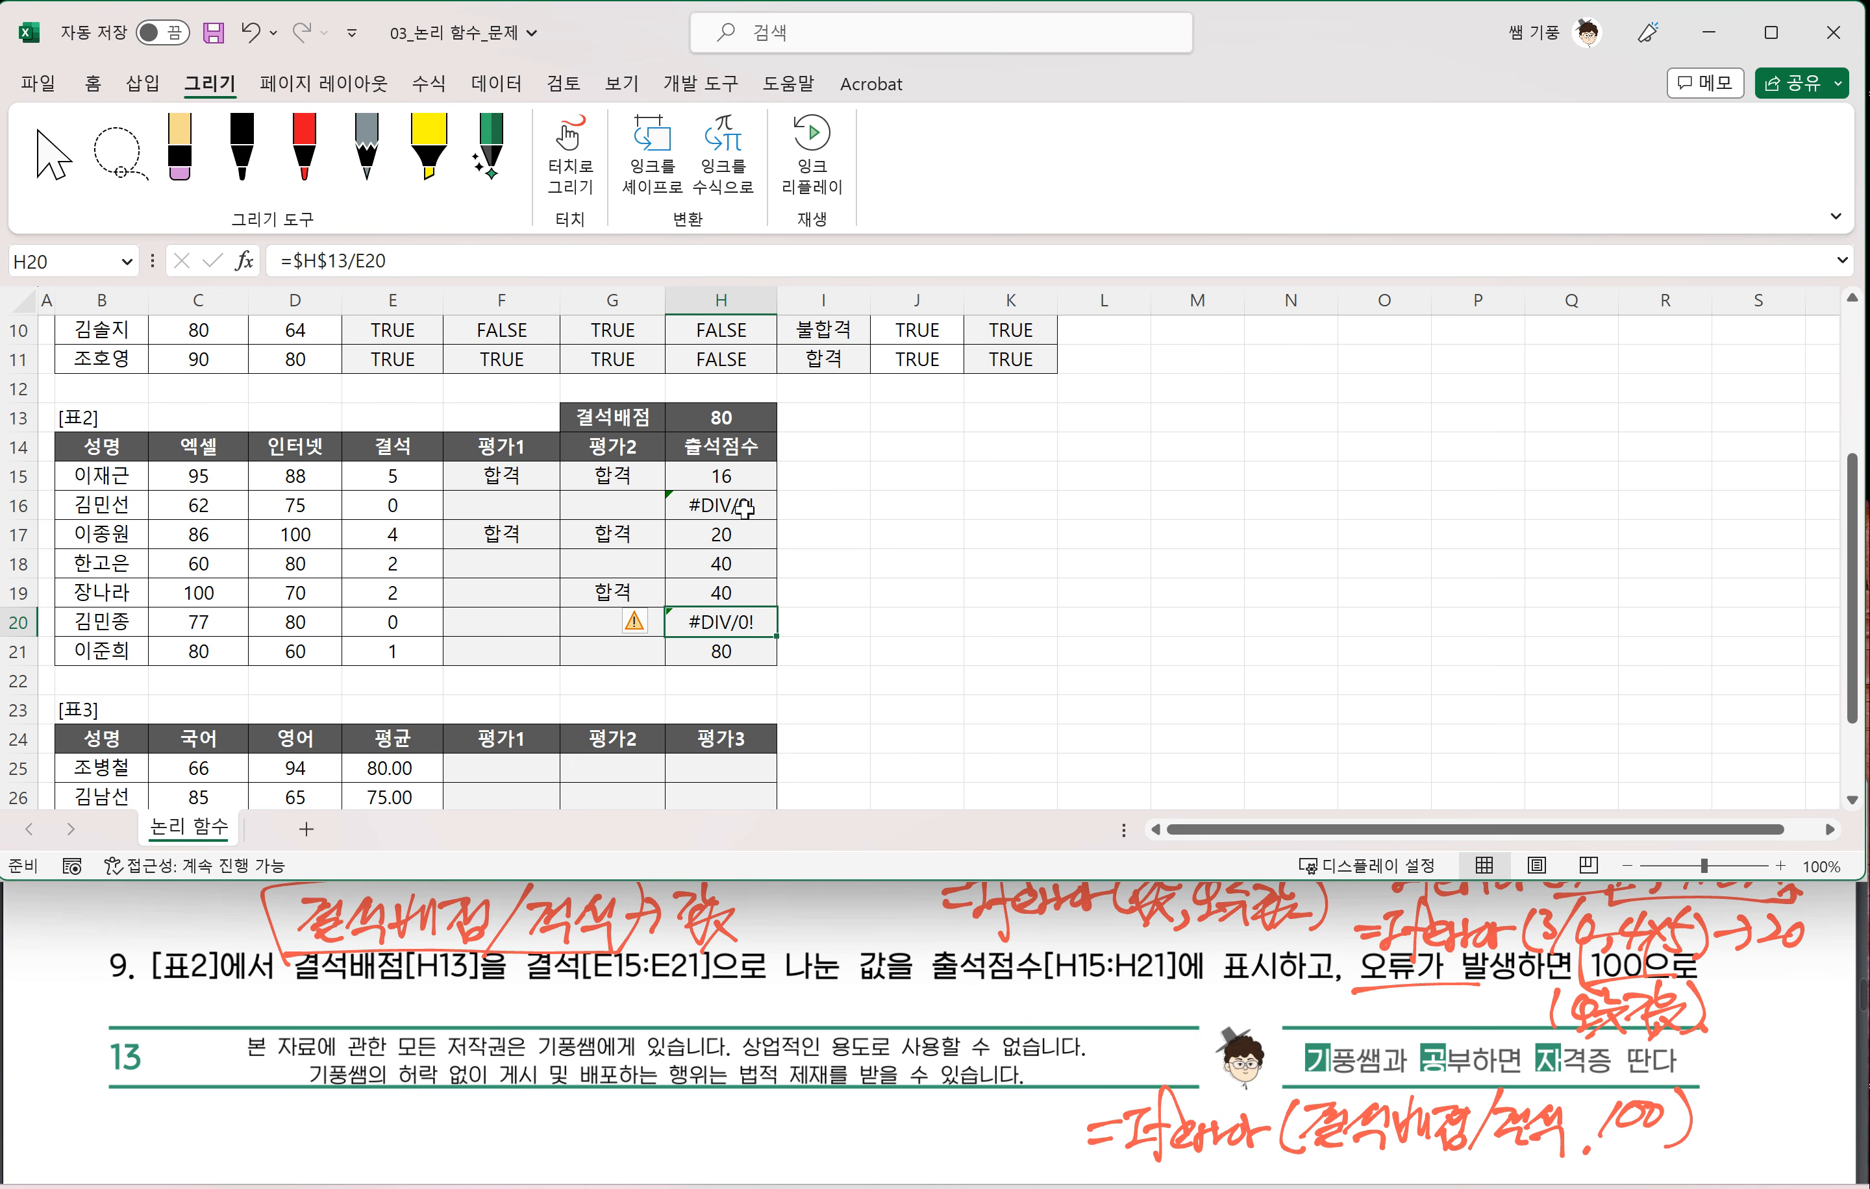
{"action": "left_click", "coordinate": [736, 475]}
{"action": "double_click", "coordinate": [774, 490]}
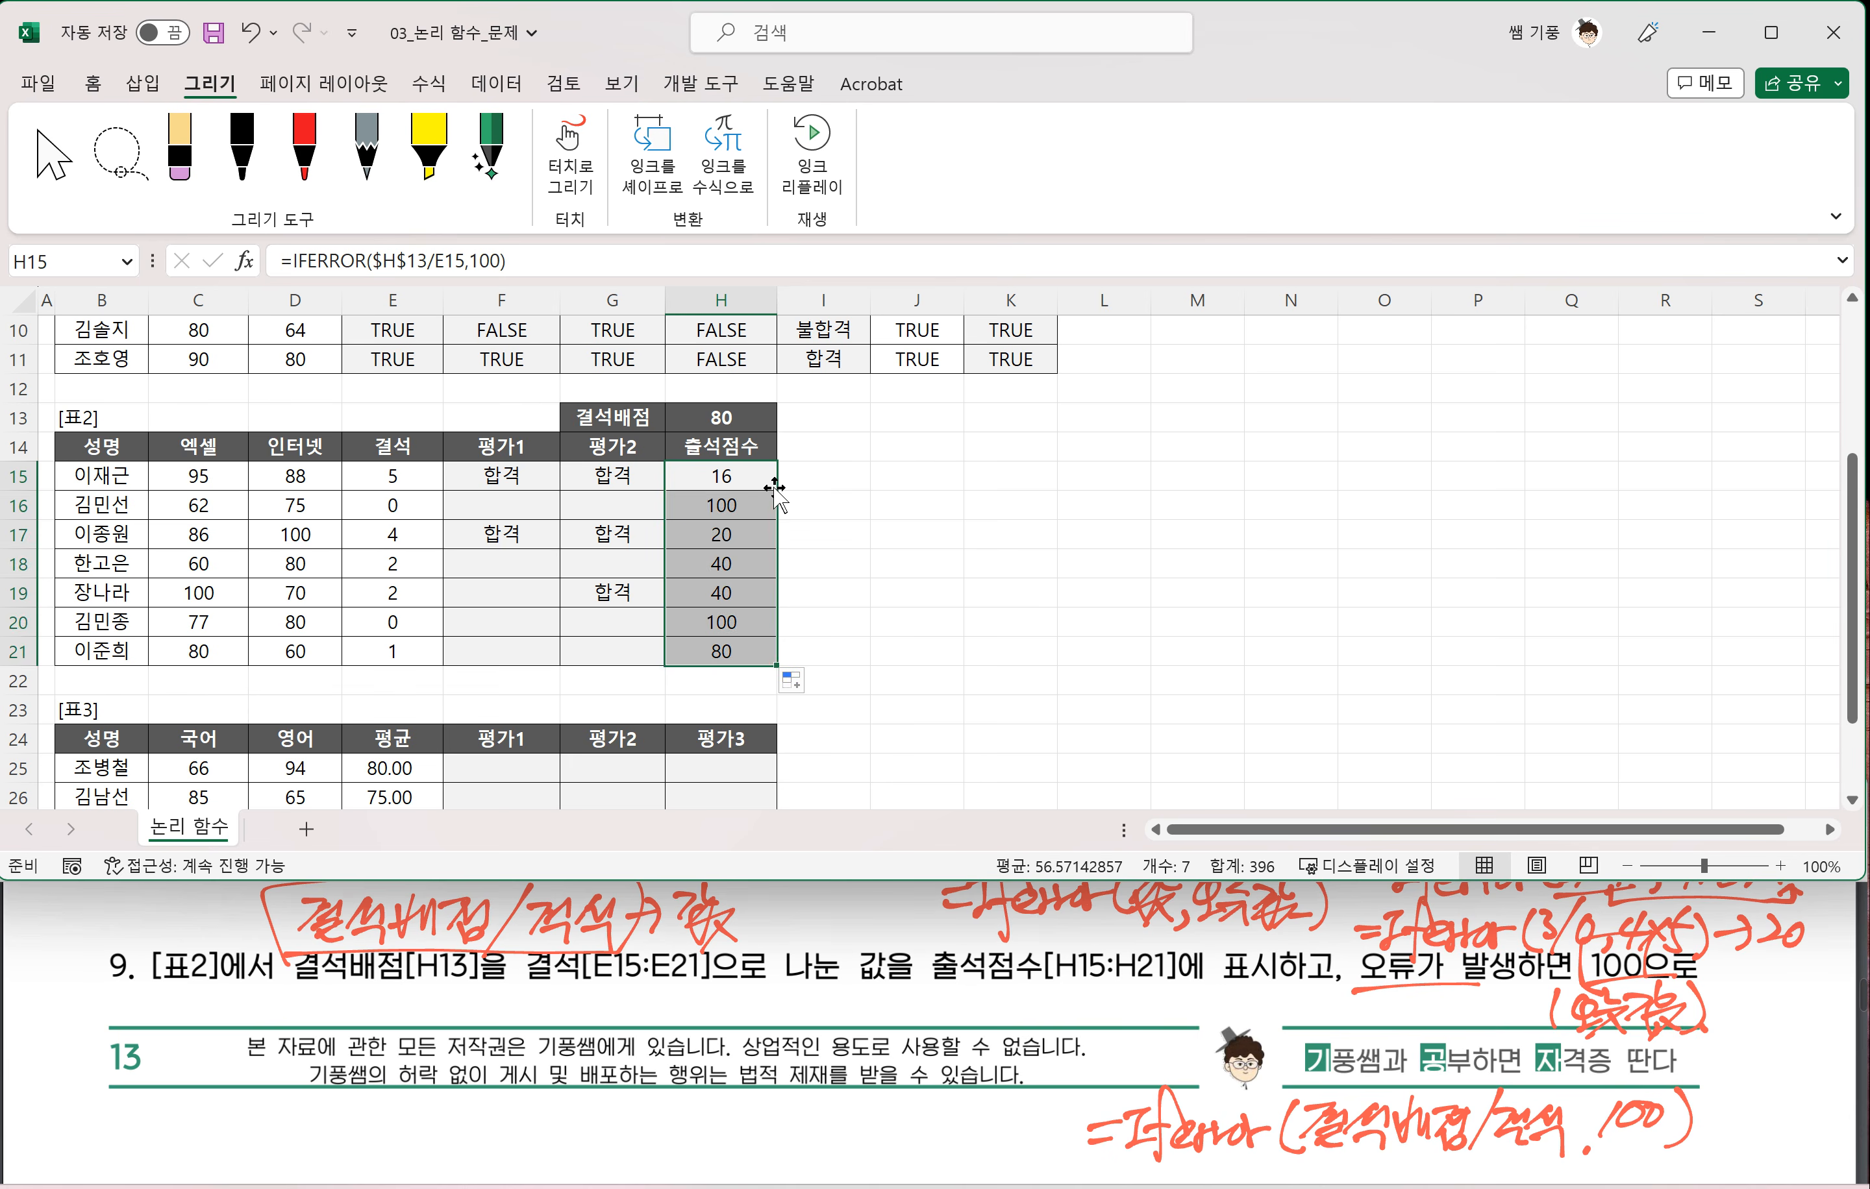
{"action": "left_click", "coordinate": [738, 507]}
{"action": "left_click", "coordinate": [737, 629]}
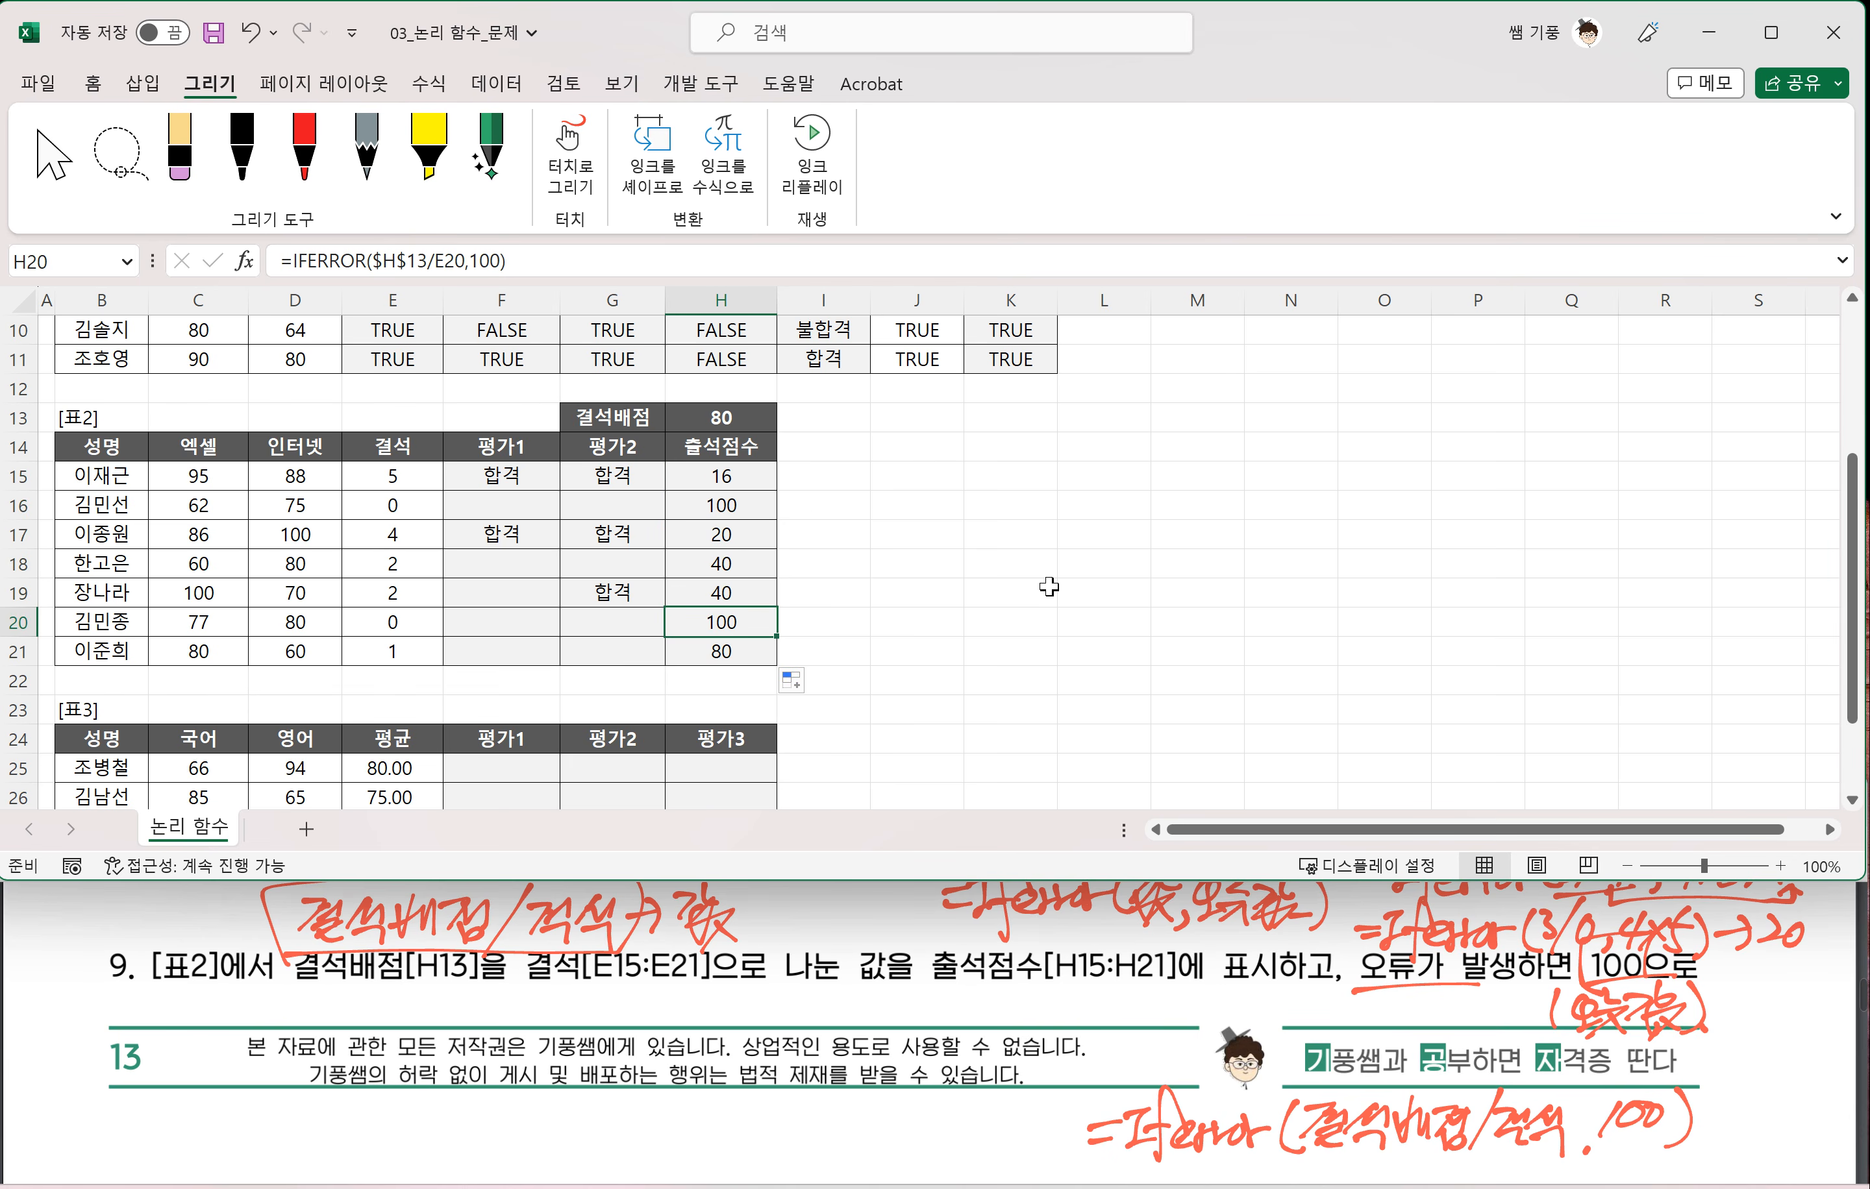
{"action": "scroll", "coordinate": [389, 656], "scroll_direction": "down", "scroll_amount": 2}
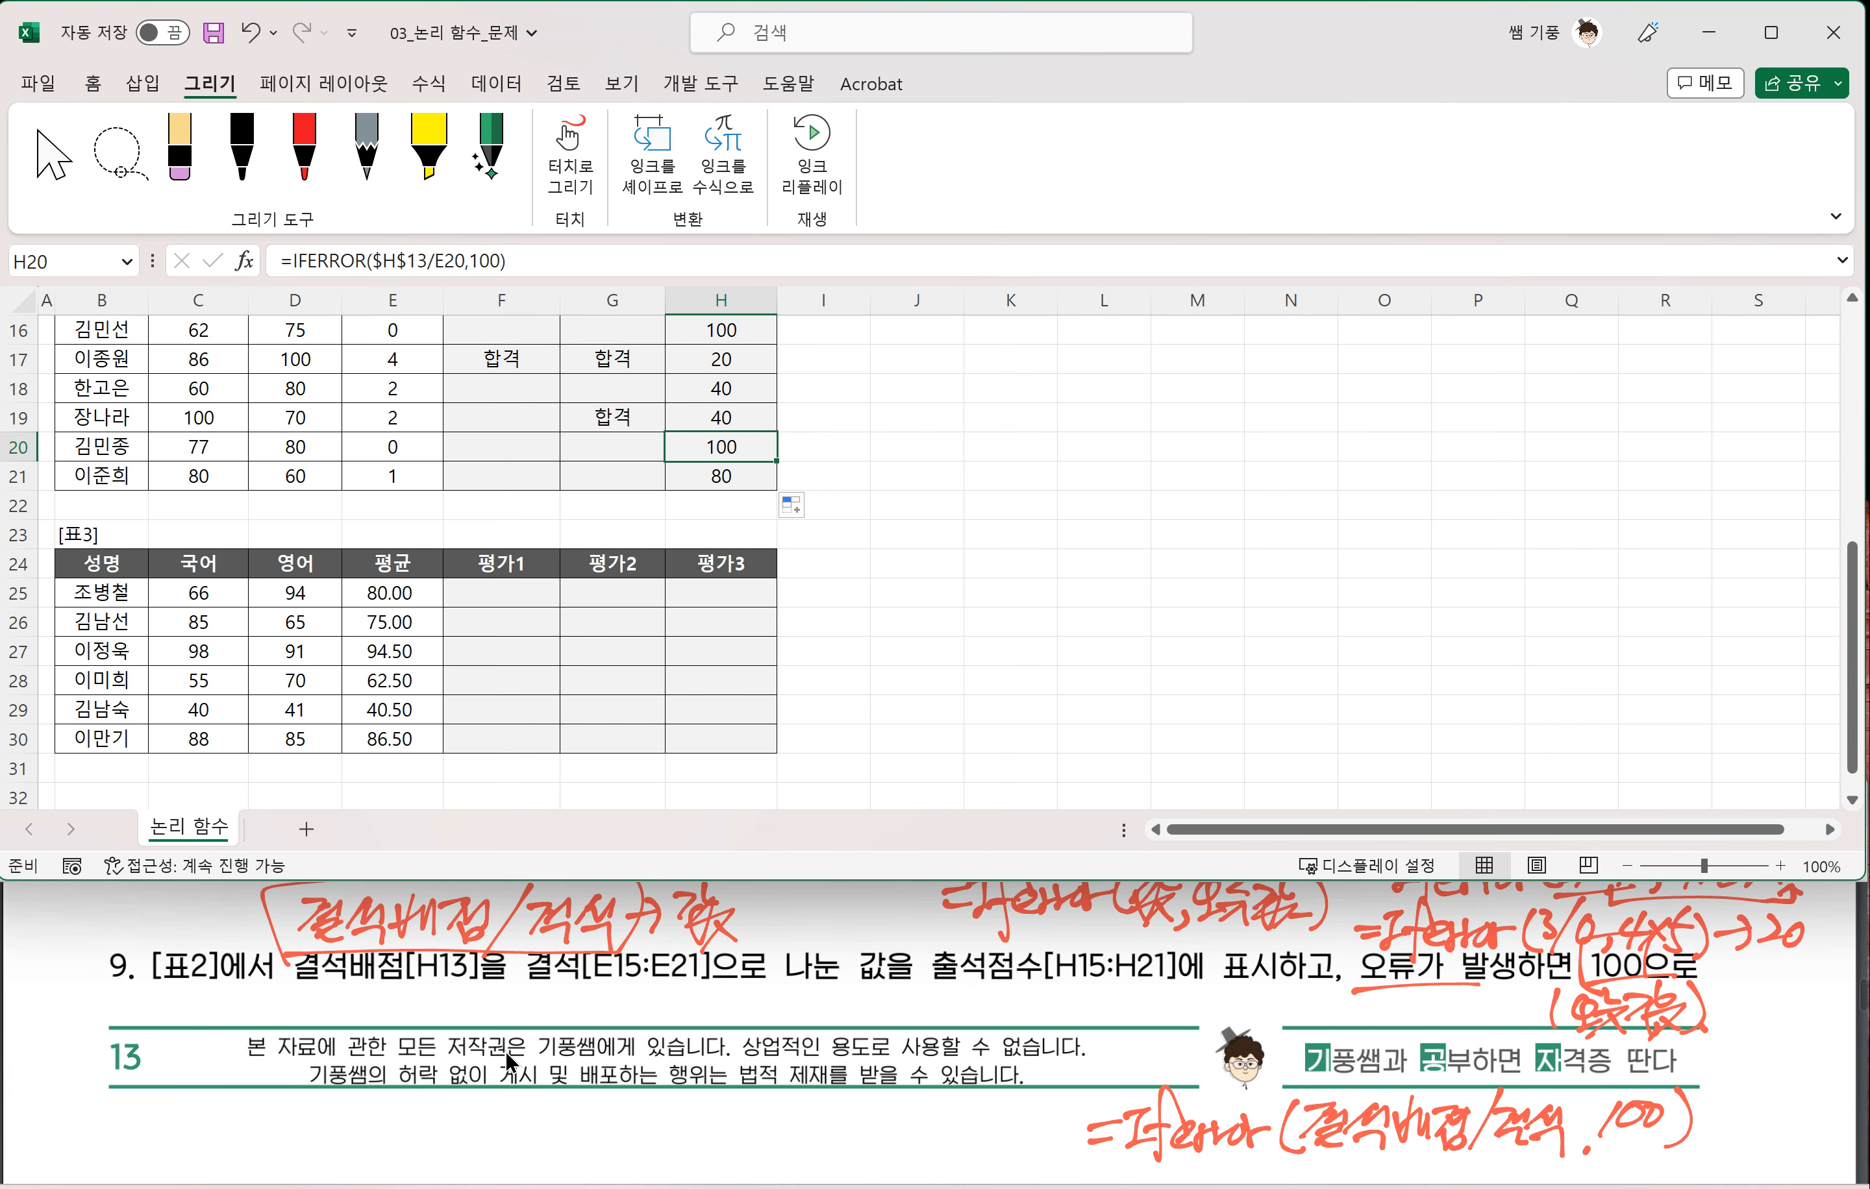
- Go to question 10 in the PDF and underline its 평균 conditions for 90, 80, 70 and 60 이상
{"action": "scroll", "coordinate": [462, 1021], "scroll_direction": "down", "scroll_amount": 3}
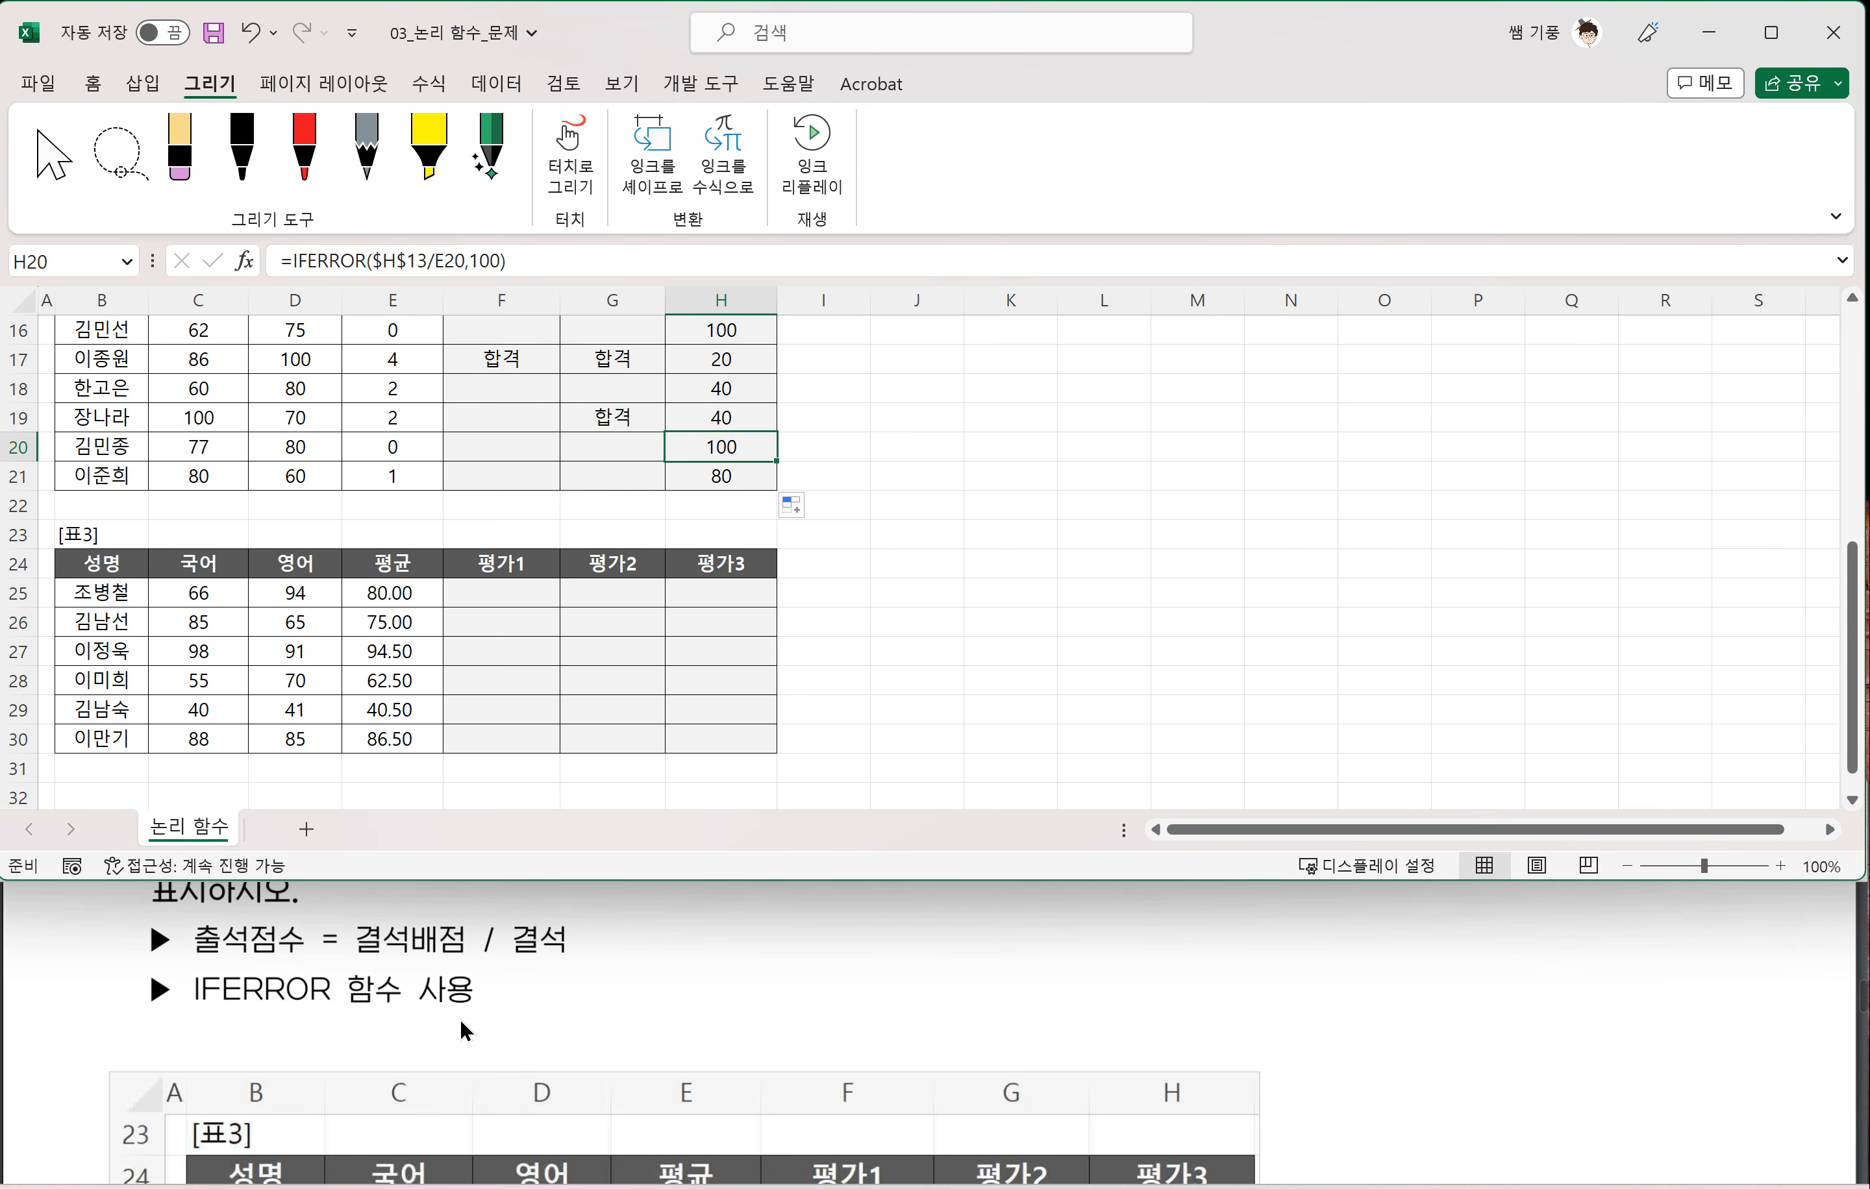
{"action": "scroll", "coordinate": [460, 1018], "scroll_direction": "down", "scroll_amount": 5}
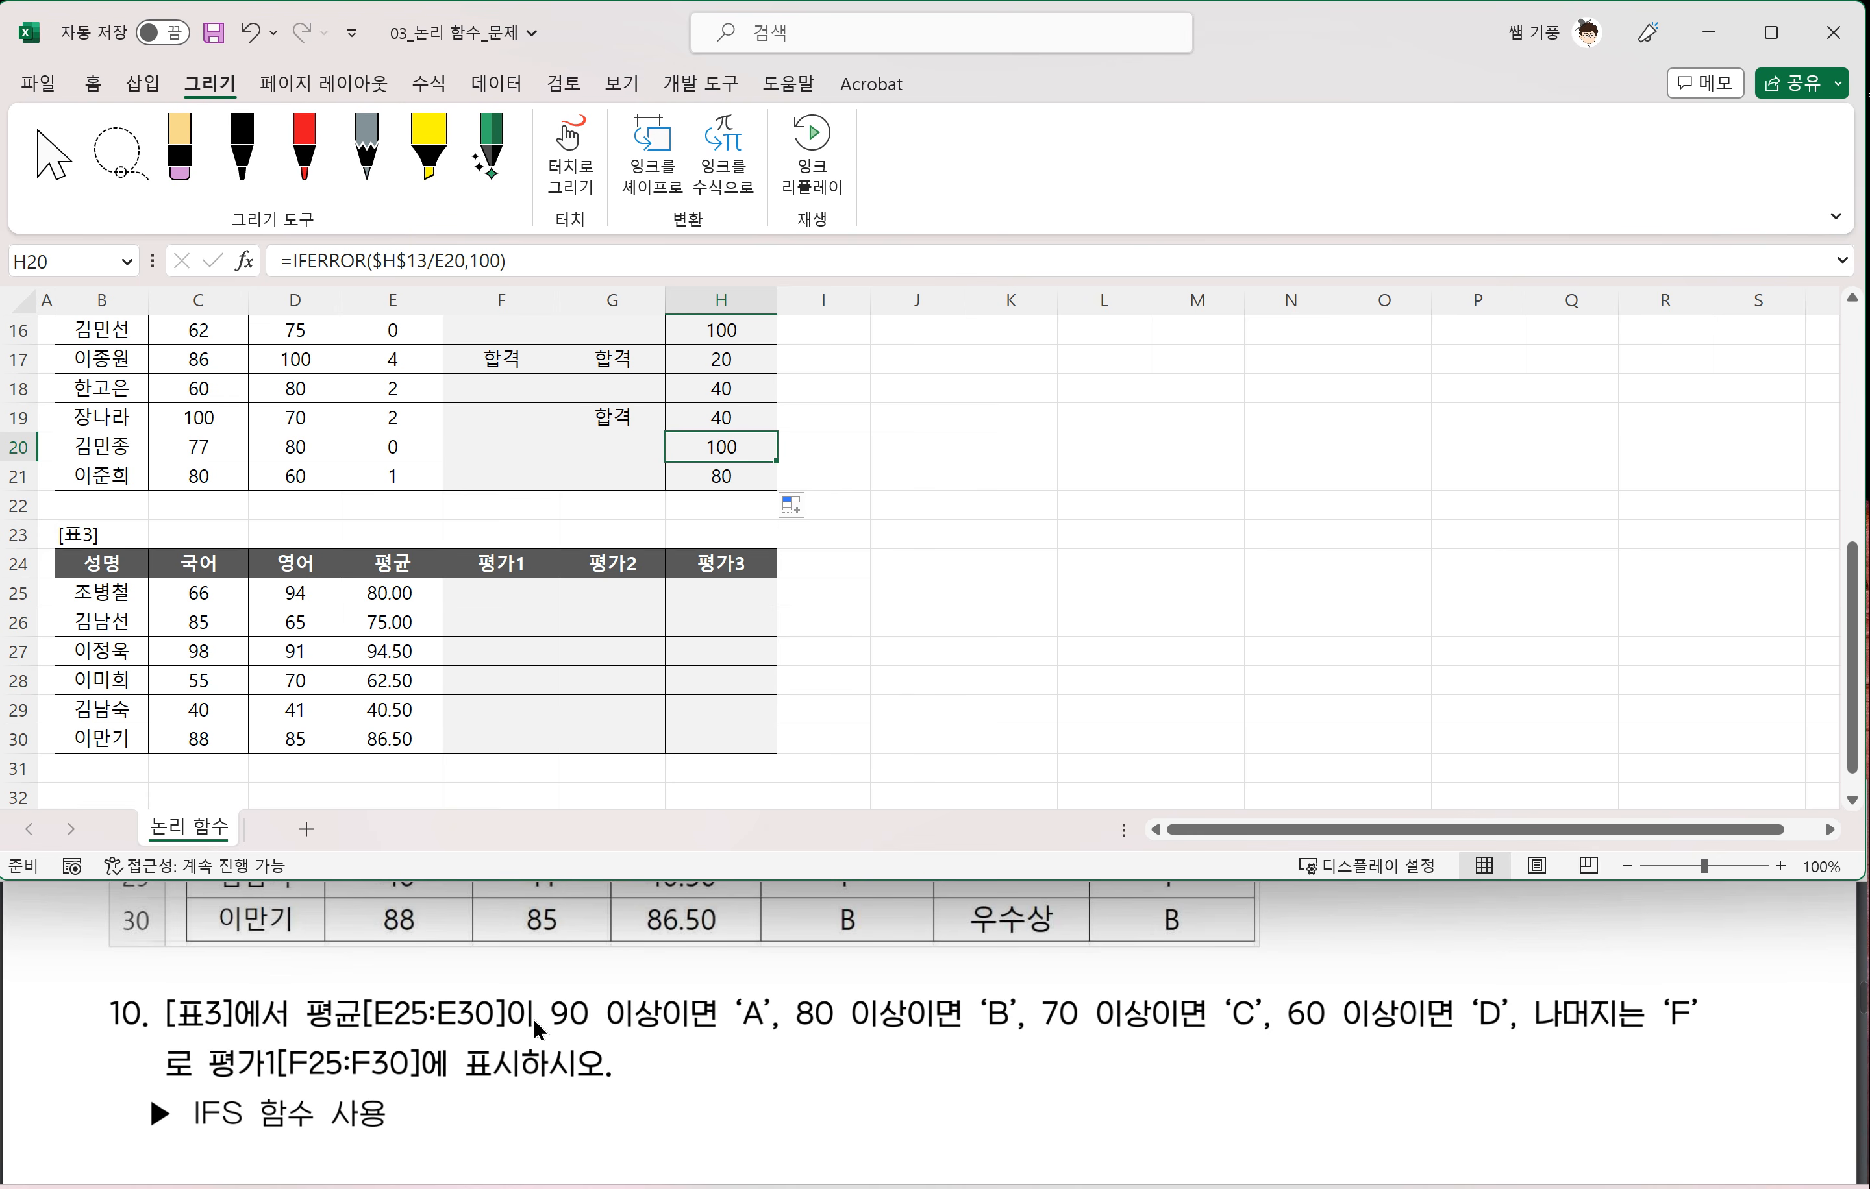
{"action": "left_click", "coordinate": [430, 1045]}
{"action": "left_click_drag", "start_coordinate": [429, 1036], "coordinate": [670, 1035]}
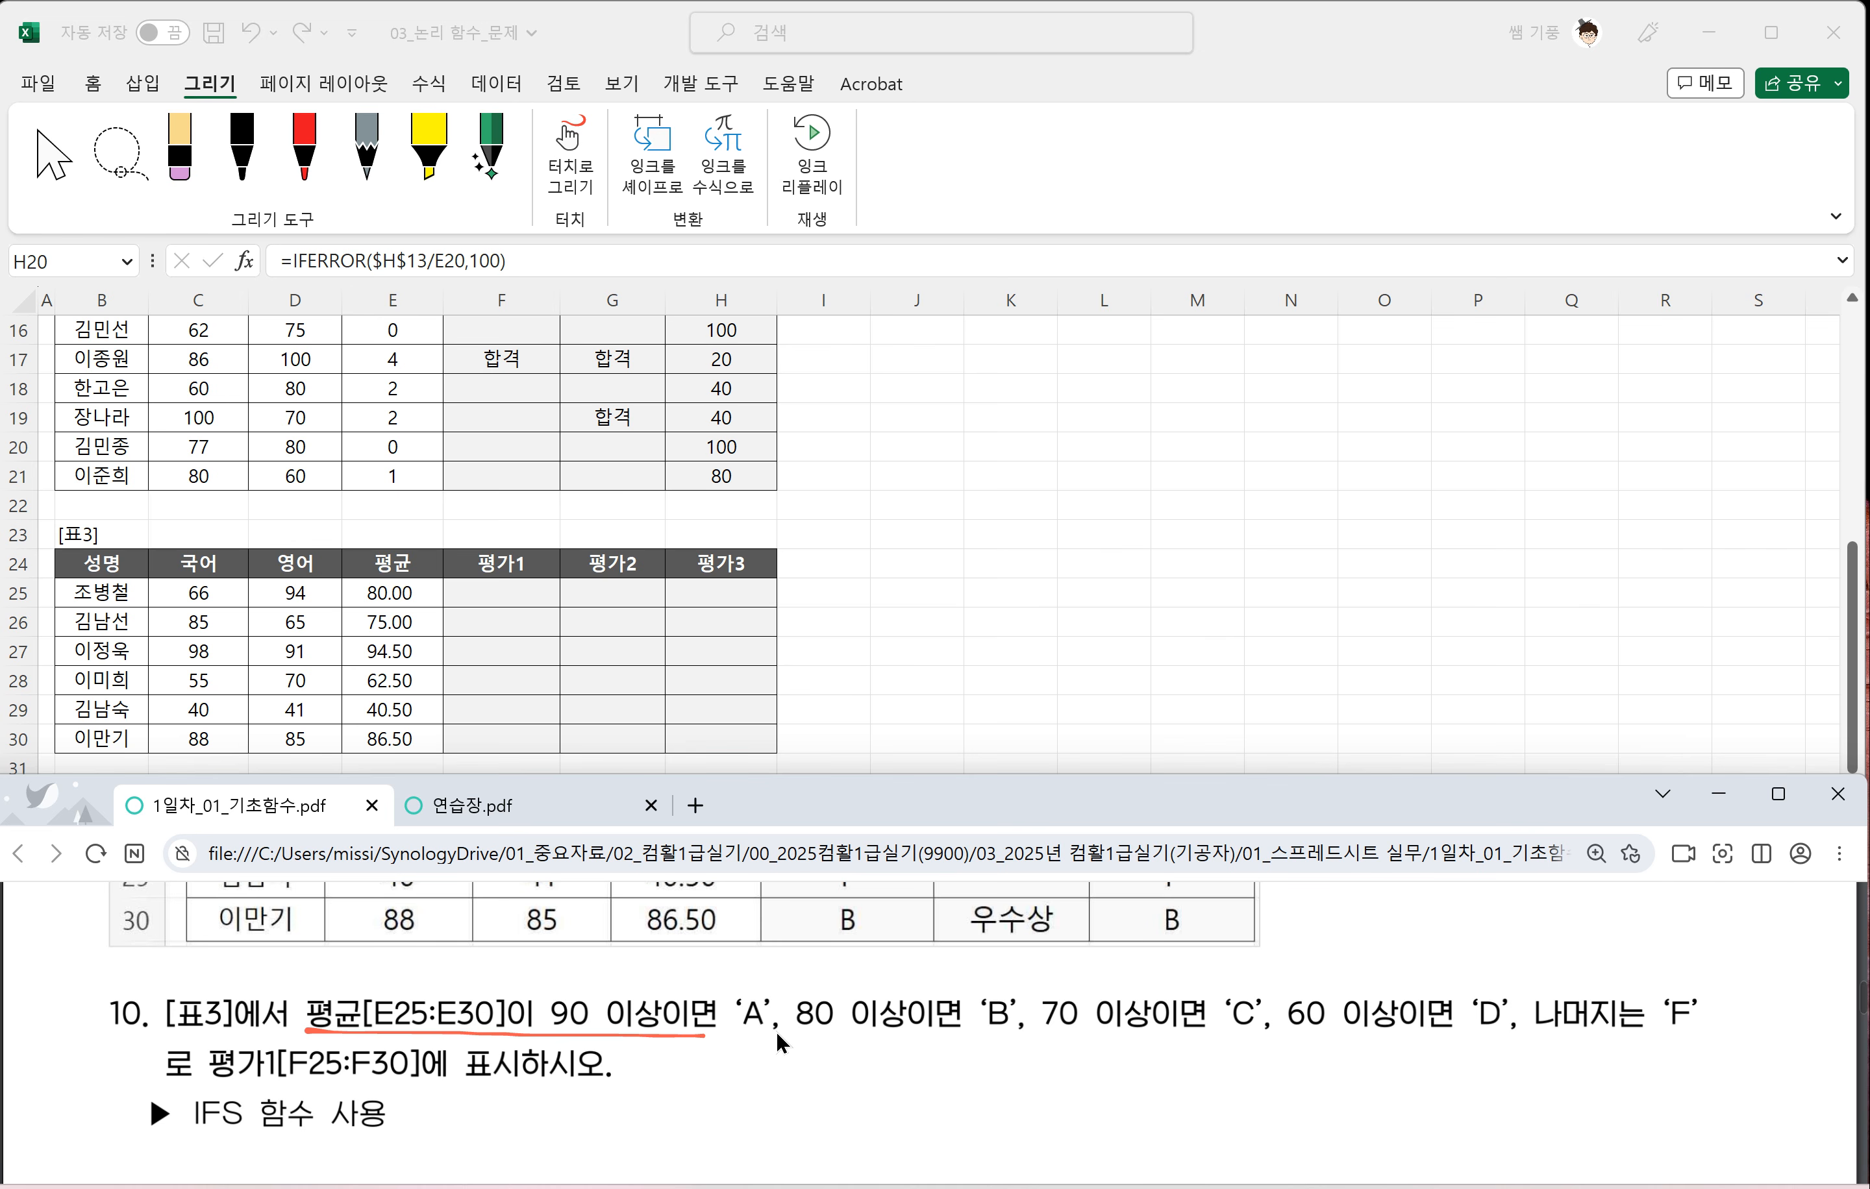
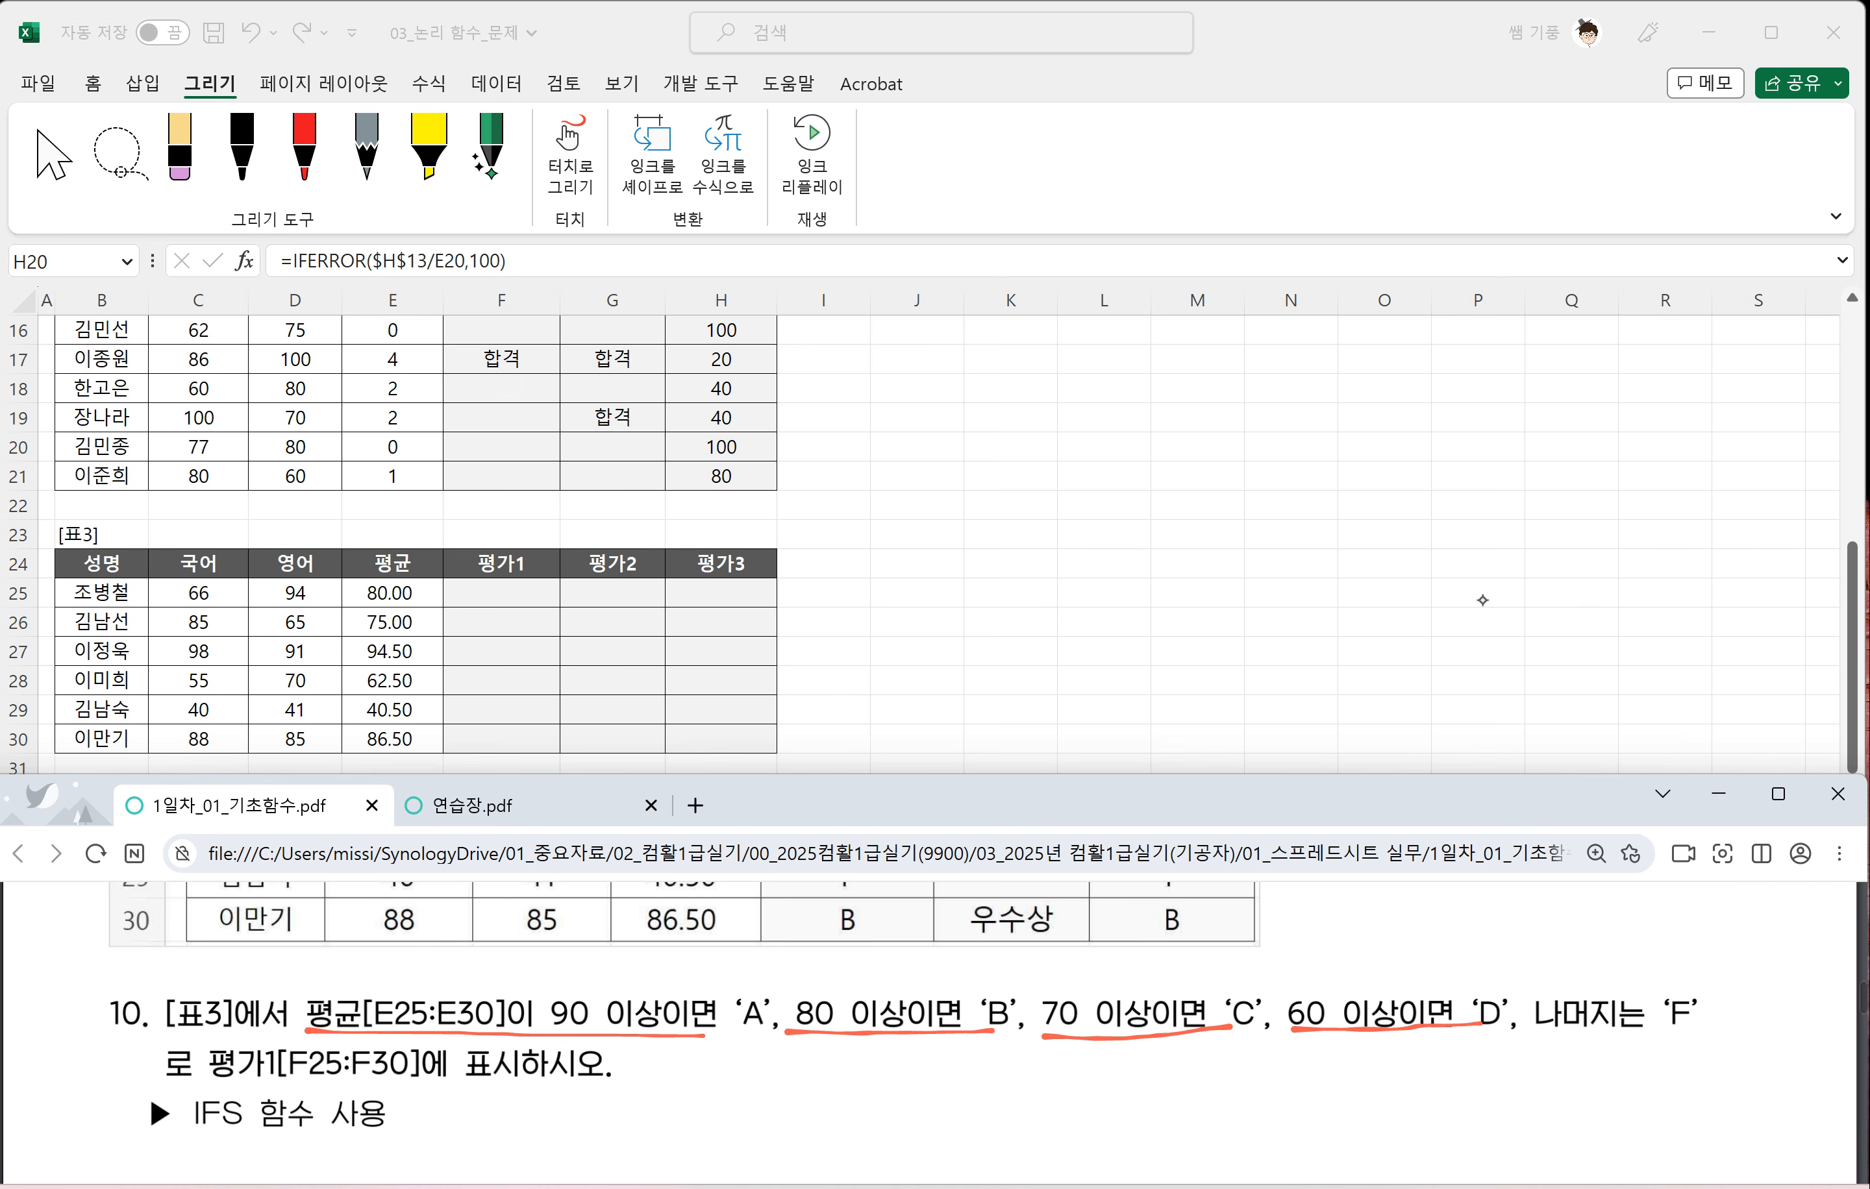
- Try handwriting the IFS syntax =IFS(조건1,값1,조건2,값 directly beside the second line of question 10
{"action": "left_click_drag", "start_coordinate": [647, 1086], "coordinate": [688, 1101]}
{"action": "mouse_move", "coordinate": [713, 1047]}
{"action": "left_mouse_down"}
{"action": "mouse_move", "coordinate": [734, 1093]}
{"action": "mouse_move", "coordinate": [710, 1121]}
{"action": "left_mouse_up"}
{"action": "left_click_drag", "start_coordinate": [692, 1091], "coordinate": [731, 1086]}
{"action": "left_click_drag", "start_coordinate": [756, 1074], "coordinate": [729, 1111]}
{"action": "left_click_drag", "start_coordinate": [782, 1062], "coordinate": [778, 1110]}
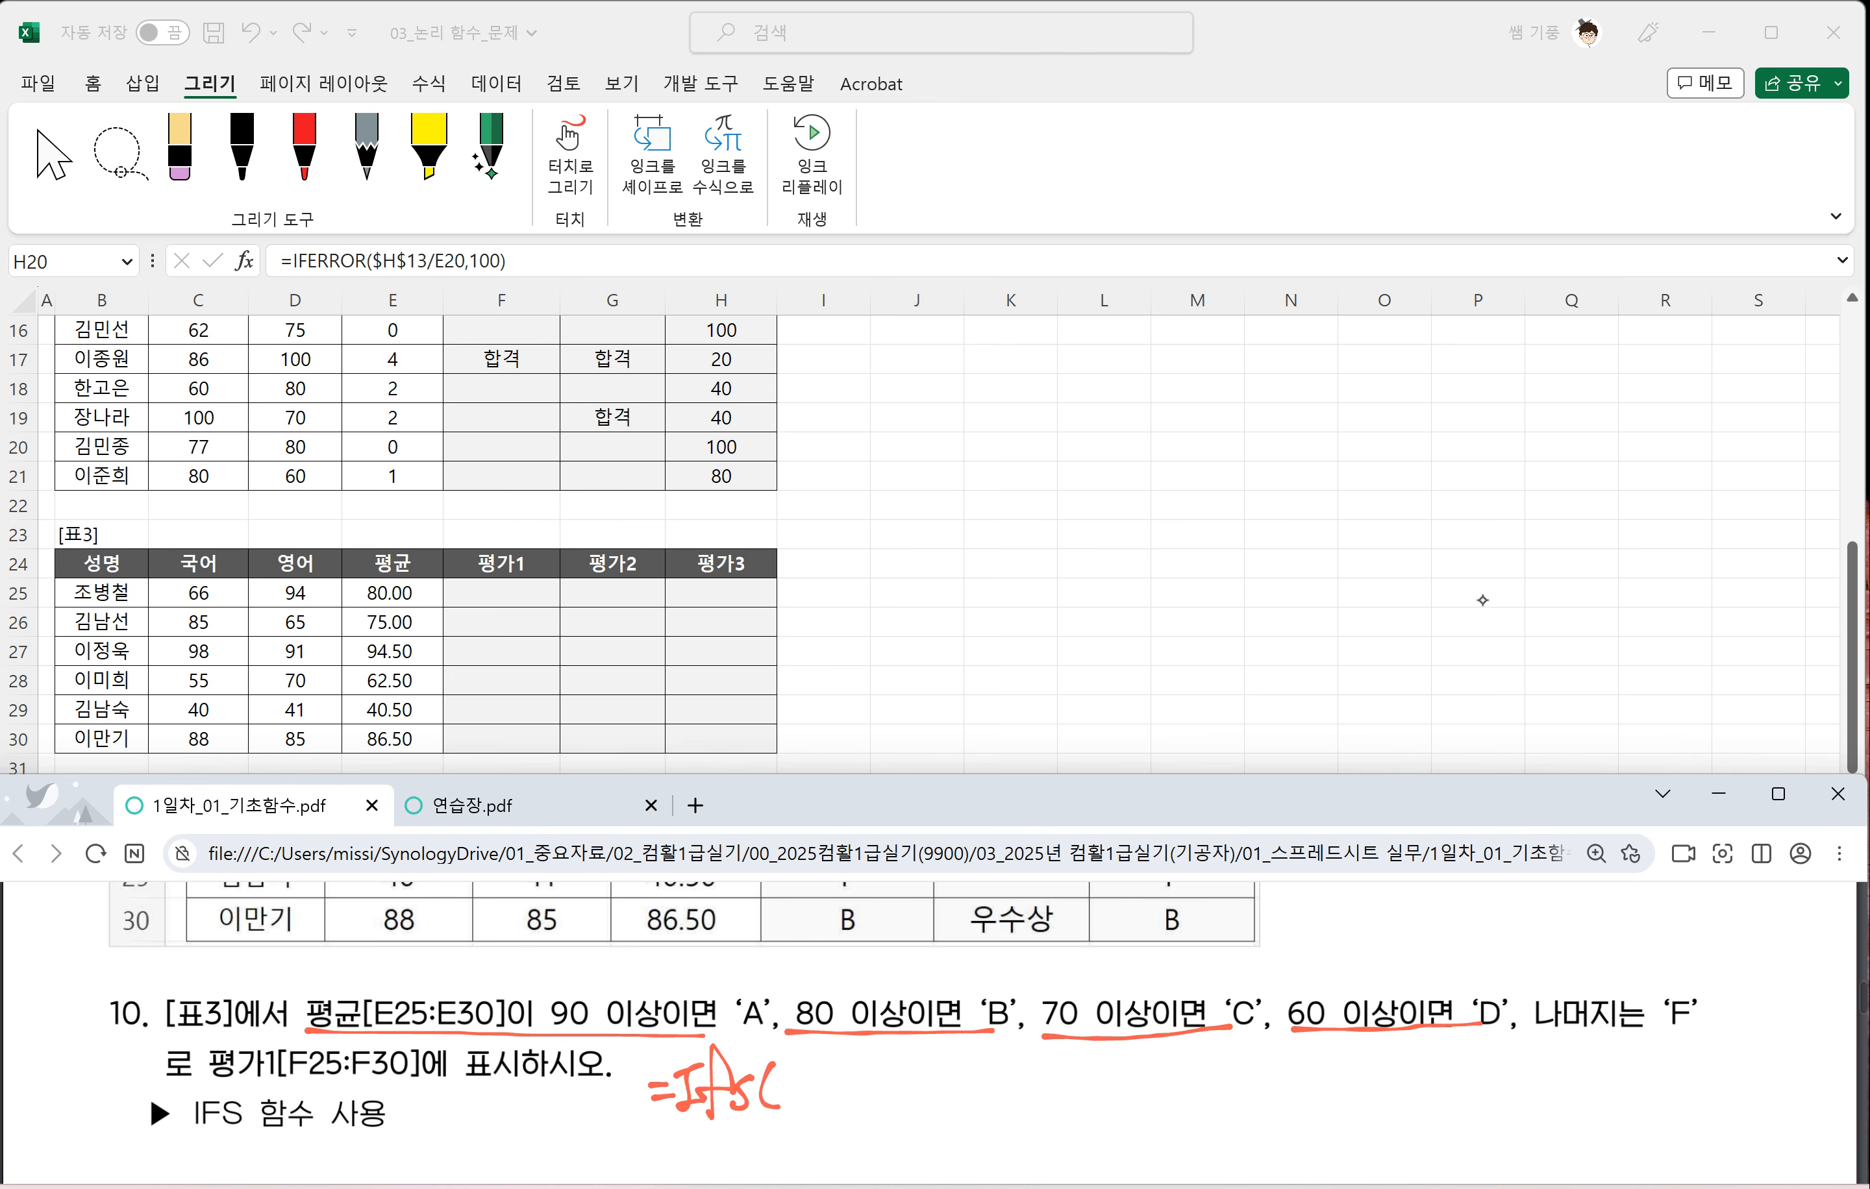
{"action": "scroll", "coordinate": [990, 1029], "scroll_direction": "down", "scroll_amount": 2}
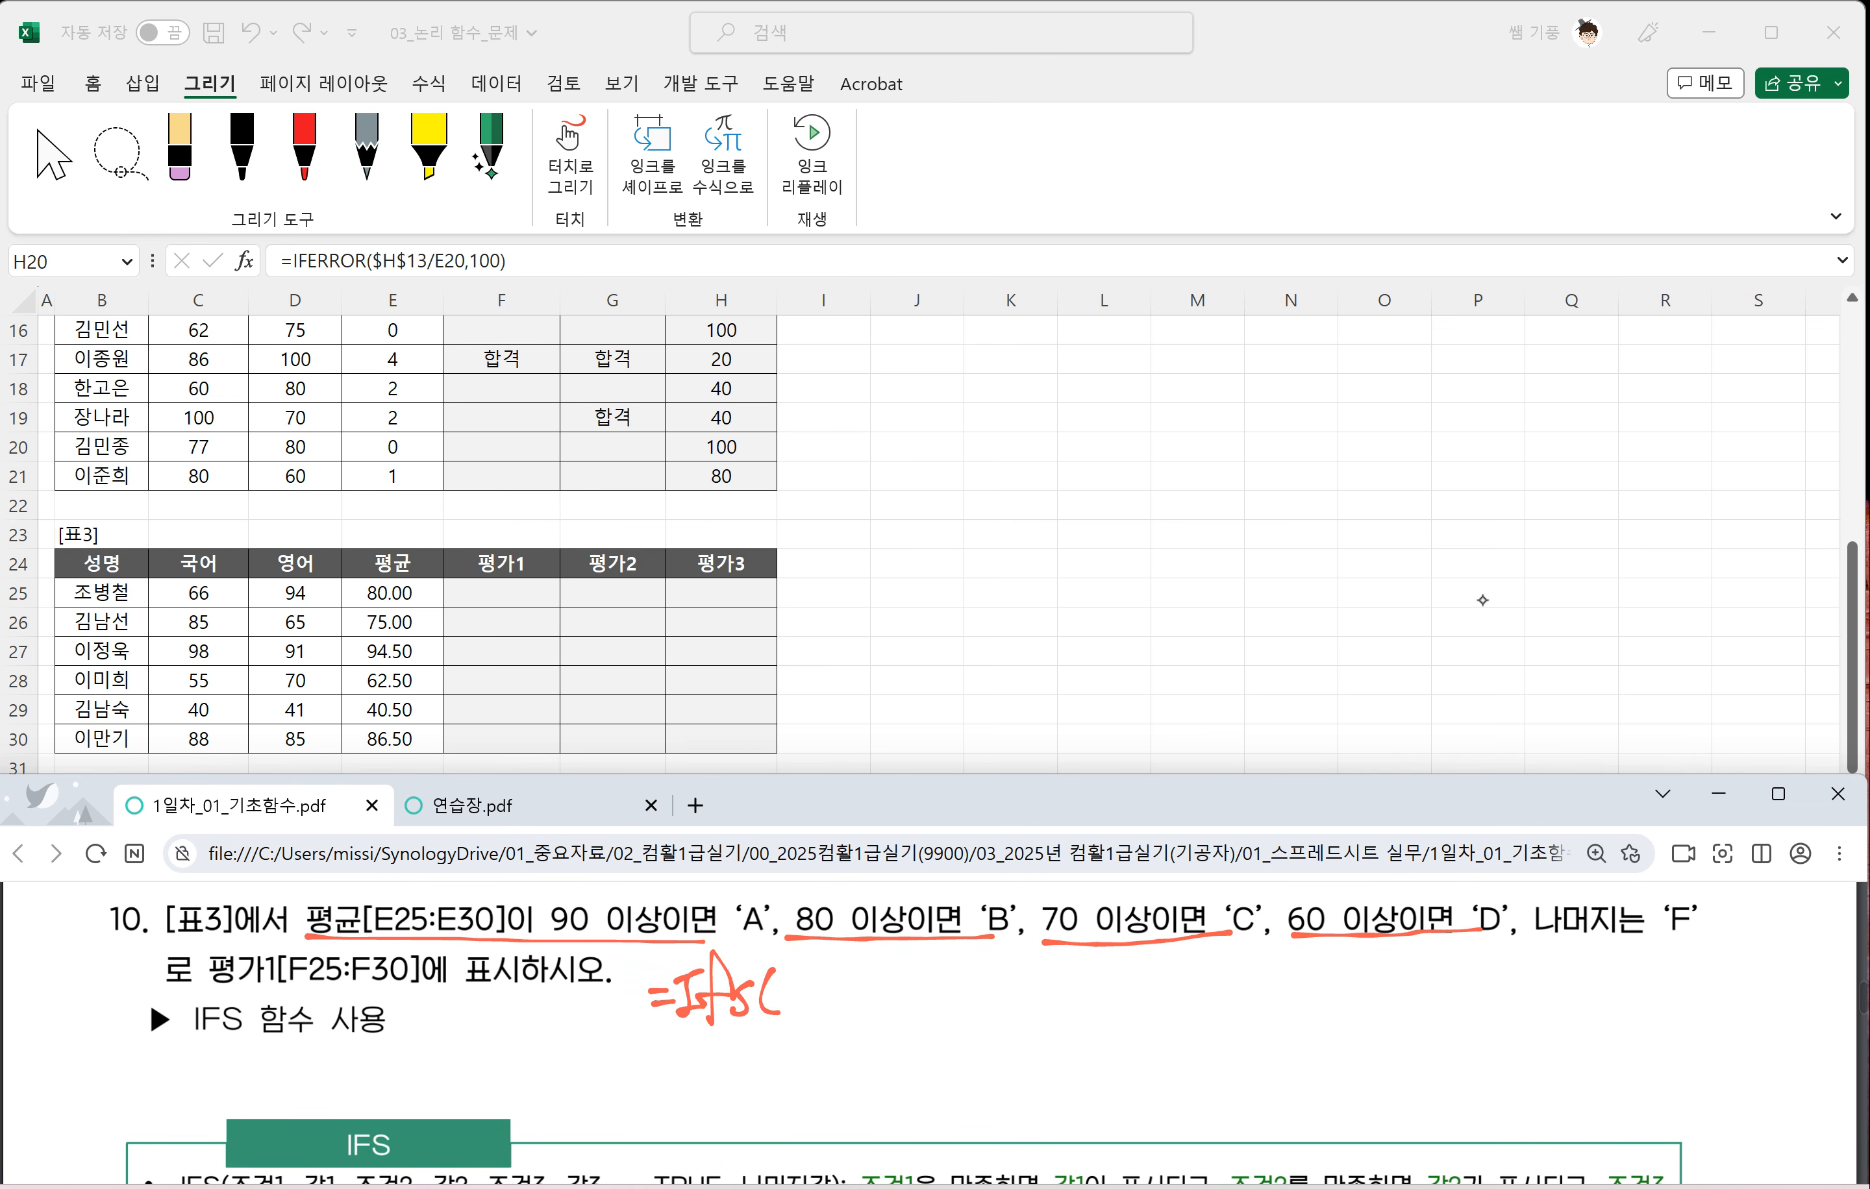
{"action": "mouse_move", "coordinate": [782, 978]}
{"action": "left_mouse_down"}
{"action": "mouse_move", "coordinate": [778, 1010]}
{"action": "mouse_move", "coordinate": [818, 999]}
{"action": "left_mouse_up"}
{"action": "left_click_drag", "start_coordinate": [834, 973], "coordinate": [852, 1011]}
{"action": "left_click_drag", "start_coordinate": [864, 968], "coordinate": [853, 1016]}
{"action": "mouse_move", "coordinate": [879, 994]}
{"action": "left_mouse_down"}
{"action": "mouse_move", "coordinate": [872, 1015]}
{"action": "mouse_move", "coordinate": [920, 988]}
{"action": "left_mouse_up"}
{"action": "mouse_move", "coordinate": [925, 965]}
{"action": "left_mouse_down"}
{"action": "mouse_move", "coordinate": [946, 986]}
{"action": "mouse_move", "coordinate": [925, 1011]}
{"action": "mouse_move", "coordinate": [961, 1011]}
{"action": "mouse_move", "coordinate": [1003, 964]}
{"action": "left_mouse_up"}
{"action": "mouse_move", "coordinate": [1001, 968]}
{"action": "left_mouse_down"}
{"action": "mouse_move", "coordinate": [981, 1004]}
{"action": "mouse_move", "coordinate": [1012, 987]}
{"action": "left_mouse_up"}
{"action": "left_click_drag", "start_coordinate": [992, 1007], "coordinate": [1037, 968]}
{"action": "mouse_move", "coordinate": [1034, 973]}
{"action": "left_mouse_down"}
{"action": "mouse_move", "coordinate": [1017, 1001]}
{"action": "mouse_move", "coordinate": [1034, 1002]}
{"action": "left_mouse_up"}
{"action": "left_click_drag", "start_coordinate": [1021, 992], "coordinate": [1075, 1002]}
{"action": "left_click_drag", "start_coordinate": [1088, 1003], "coordinate": [1126, 983]}
{"action": "left_click_drag", "start_coordinate": [1099, 991], "coordinate": [1124, 1004]}
{"action": "mouse_move", "coordinate": [1104, 1013]}
{"action": "left_mouse_down"}
{"action": "mouse_move", "coordinate": [1135, 988]}
{"action": "mouse_move", "coordinate": [1138, 1010]}
{"action": "left_mouse_up"}
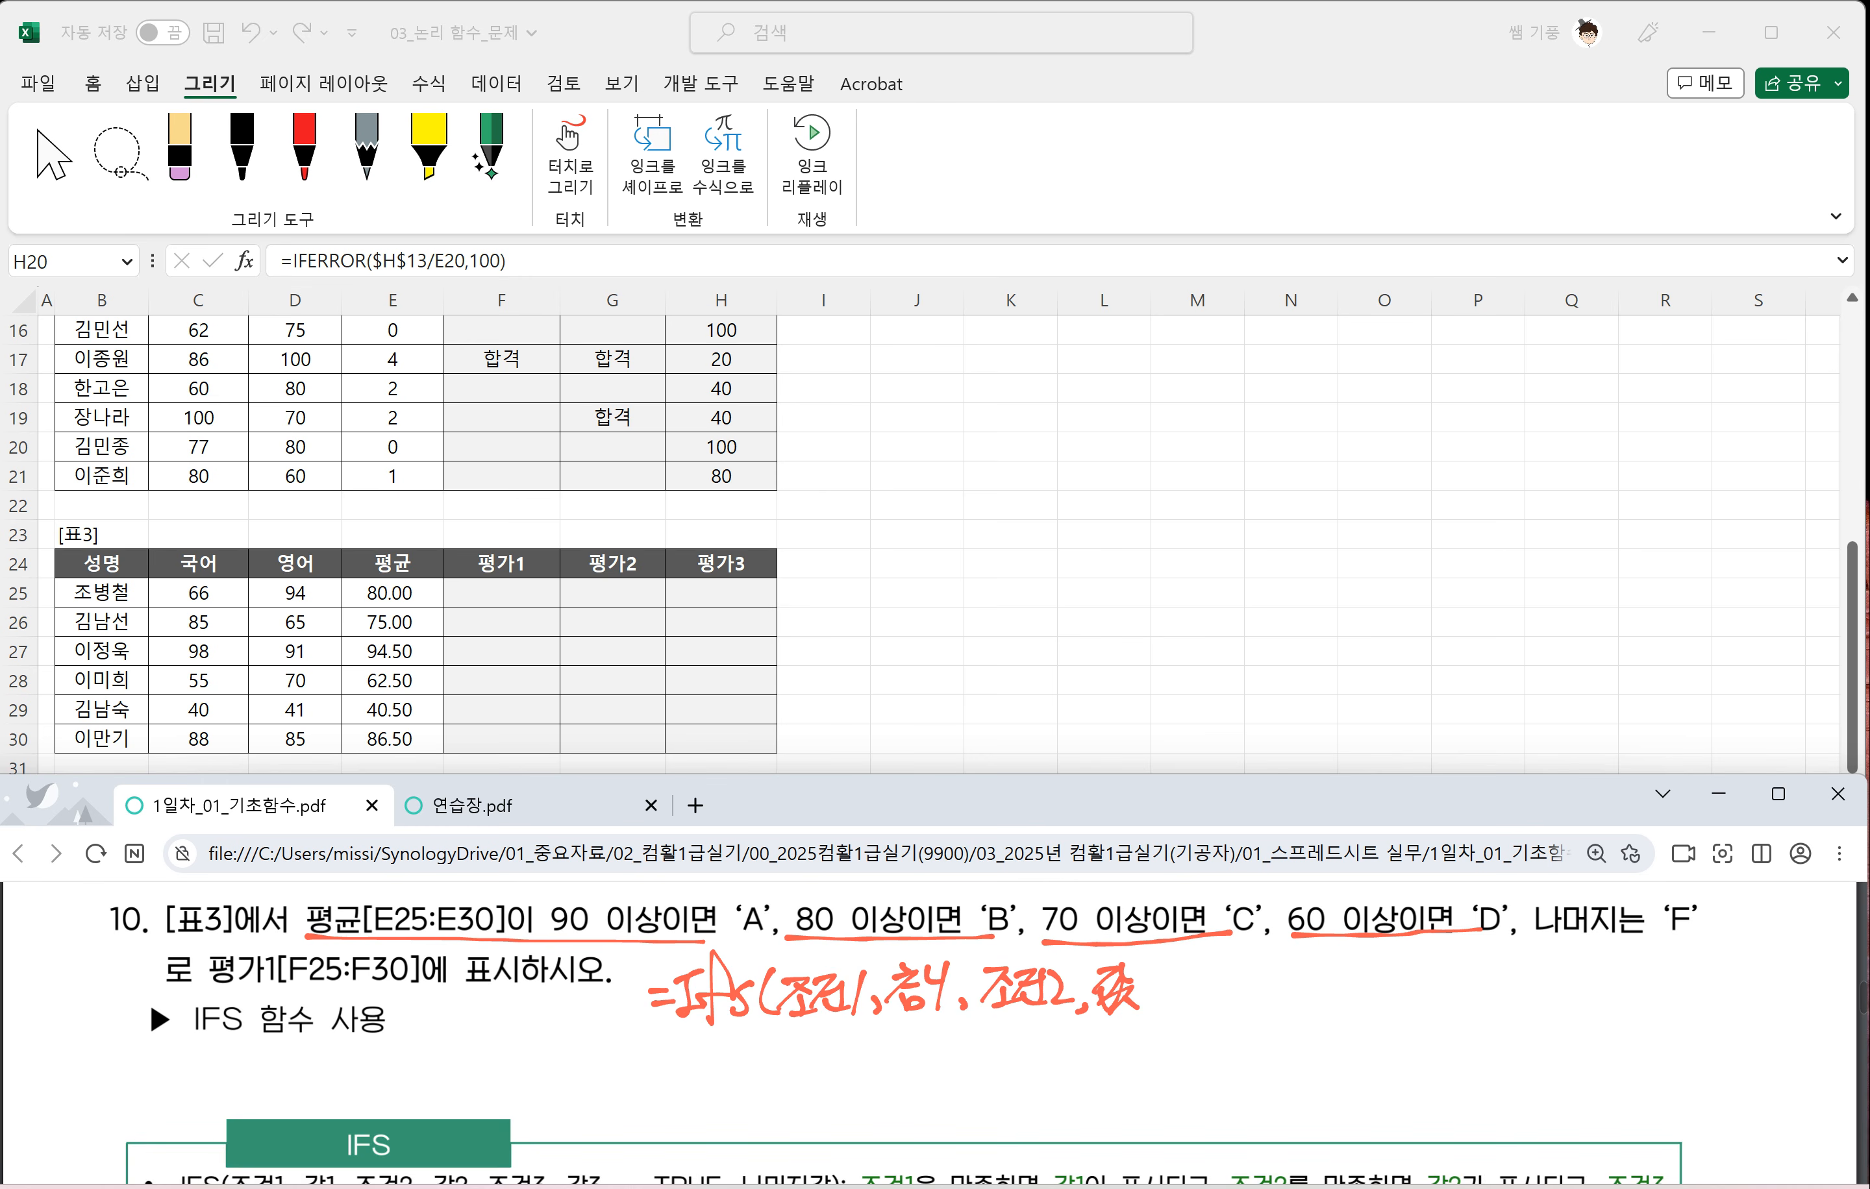
- Undo the handwritten IFS syntax and the underline beneath the 80 이상 condition in question 10
{"action": "scroll", "coordinate": [904, 1030], "scroll_direction": "up", "scroll_amount": 1}
{"action": "key", "text": "ctrl+z"}
{"action": "key", "text": "ctrl+z"}
{"action": "key", "text": "ctrl+z"}
{"action": "key", "text": "ctrl+z"}
{"action": "key", "text": "ctrl+z"}
{"action": "key", "text": "ctrl+z"}
{"action": "key", "text": "ctrl+z"}
{"action": "key", "text": "ctrl+z"}
{"action": "key", "text": "ctrl+z"}
{"action": "key", "text": "ctrl+z"}
{"action": "key", "text": "ctrl+z"}
{"action": "key", "text": "ctrl+z"}
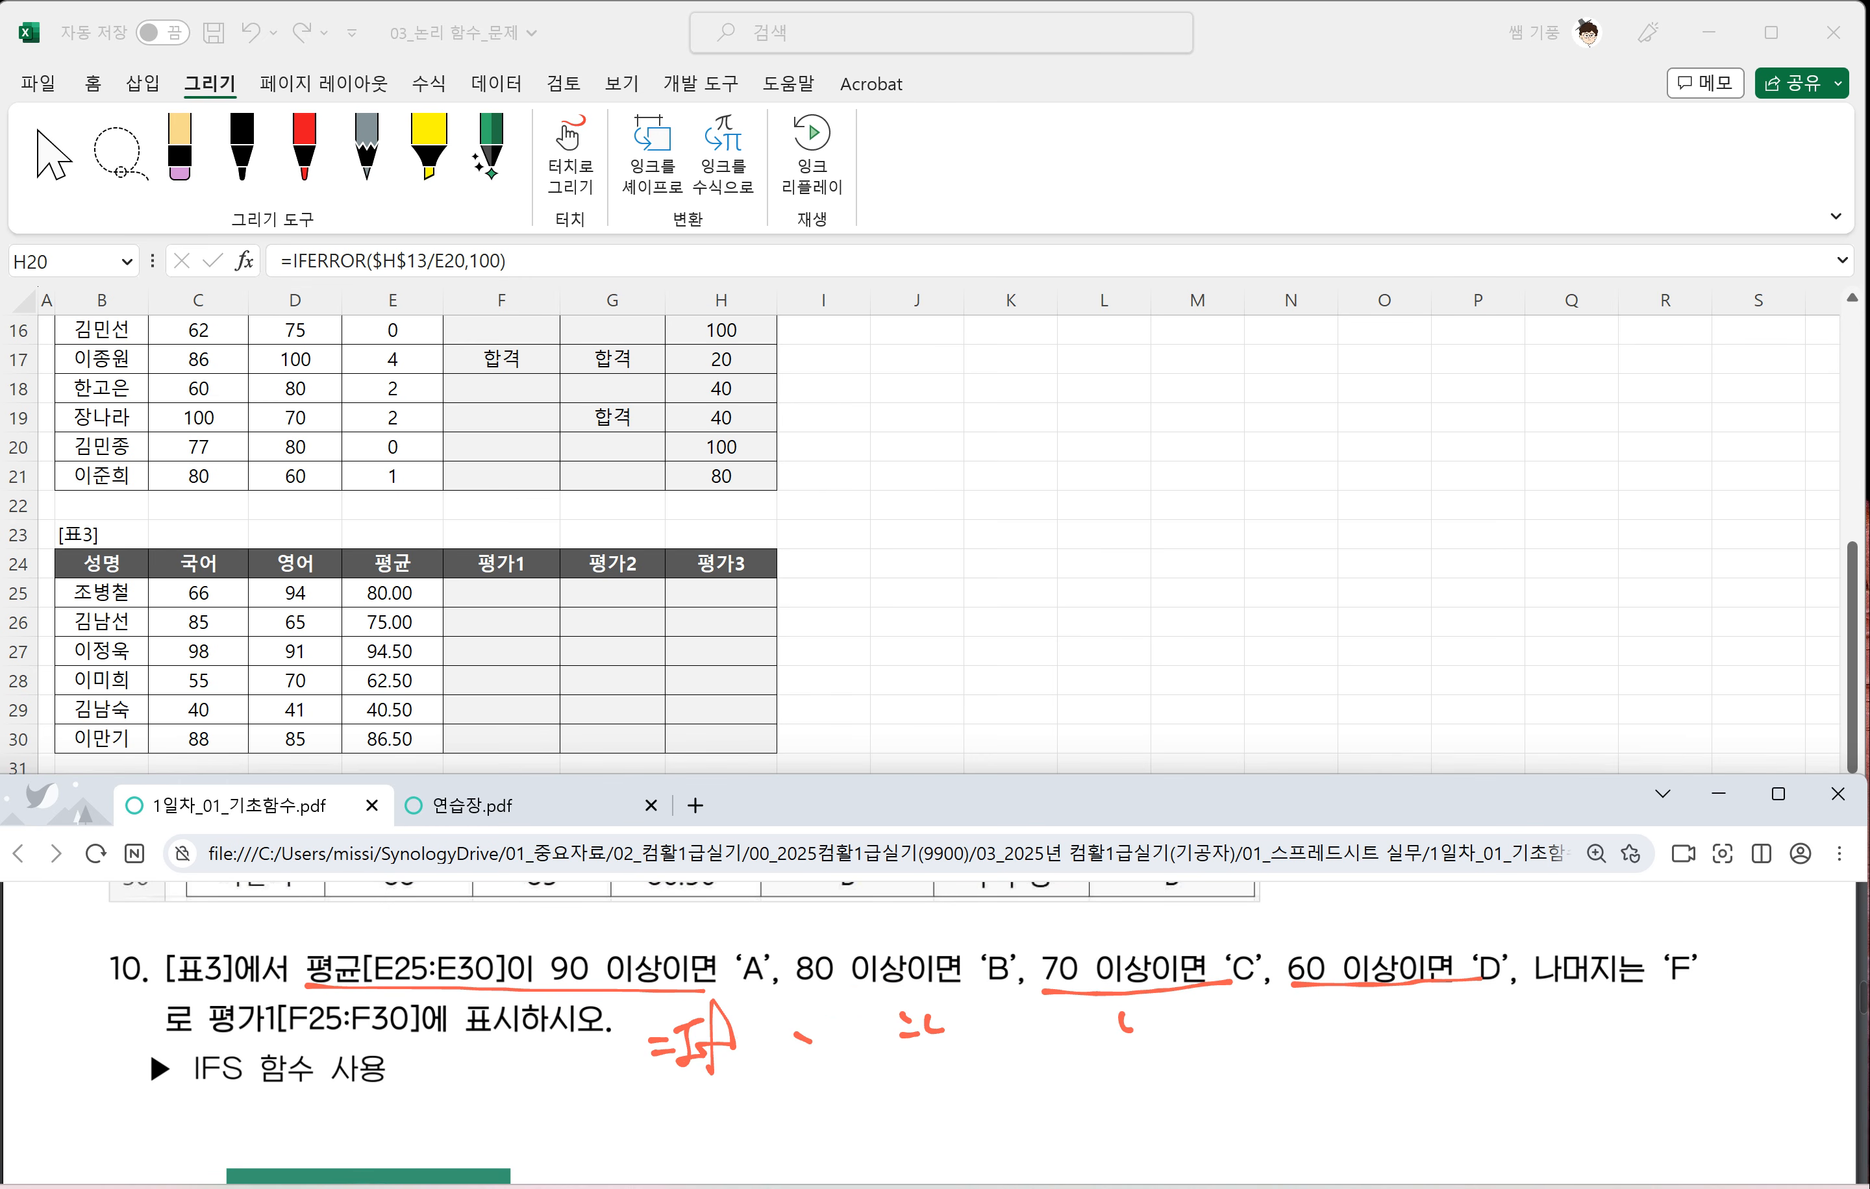
{"action": "key", "text": "ctrl+z"}
{"action": "key", "text": "ctrl+z"}
{"action": "key", "text": "ctrl+z"}
{"action": "key", "text": "ctrl+z"}
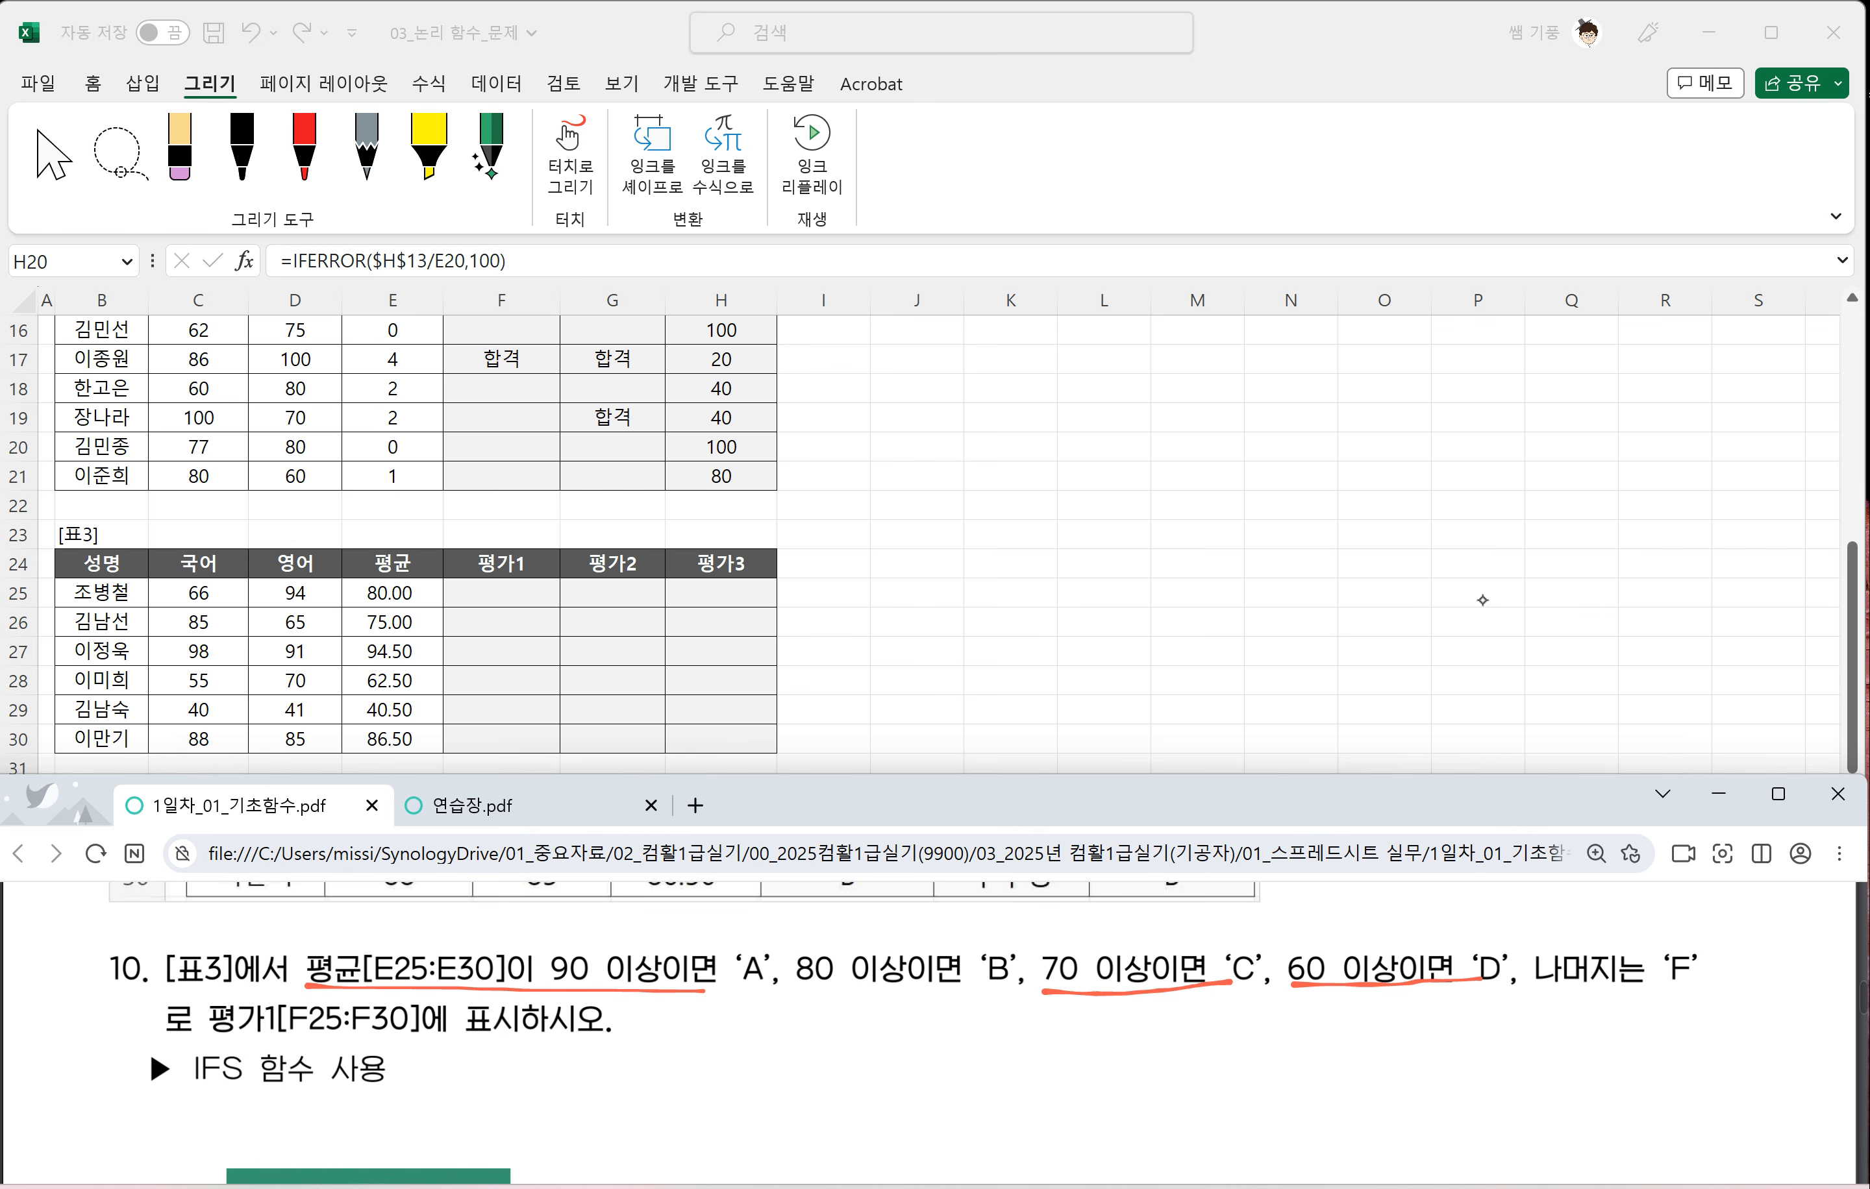
- Handwrite the IFS syntax =IFS(조건1,값1,조건2,값2,조건3,값... below question 10
{"action": "left_click_drag", "start_coordinate": [595, 1104], "coordinate": [619, 1116]}
{"action": "mouse_move", "coordinate": [628, 1089]}
{"action": "left_mouse_down"}
{"action": "mouse_move", "coordinate": [633, 1126]}
{"action": "mouse_move", "coordinate": [658, 1121]}
{"action": "left_mouse_up"}
{"action": "mouse_move", "coordinate": [661, 1122]}
{"action": "left_mouse_down"}
{"action": "mouse_move", "coordinate": [692, 1108]}
{"action": "mouse_move", "coordinate": [664, 1152]}
{"action": "left_mouse_up"}
{"action": "mouse_move", "coordinate": [646, 1115]}
{"action": "left_mouse_down"}
{"action": "mouse_move", "coordinate": [679, 1109]}
{"action": "mouse_move", "coordinate": [685, 1131]}
{"action": "left_mouse_up"}
{"action": "mouse_move", "coordinate": [734, 1092]}
{"action": "left_mouse_down"}
{"action": "mouse_move", "coordinate": [733, 1133]}
{"action": "mouse_move", "coordinate": [805, 1129]}
{"action": "left_mouse_up"}
{"action": "mouse_move", "coordinate": [835, 1112]}
{"action": "left_mouse_down"}
{"action": "mouse_move", "coordinate": [830, 1129]}
{"action": "mouse_move", "coordinate": [868, 1116]}
{"action": "left_mouse_up"}
{"action": "mouse_move", "coordinate": [889, 1075]}
{"action": "left_mouse_down"}
{"action": "mouse_move", "coordinate": [885, 1098]}
{"action": "mouse_move", "coordinate": [905, 1092]}
{"action": "left_mouse_up"}
{"action": "mouse_move", "coordinate": [859, 1101]}
{"action": "left_mouse_down"}
{"action": "mouse_move", "coordinate": [880, 1133]}
{"action": "mouse_move", "coordinate": [902, 1122]}
{"action": "left_mouse_up"}
{"action": "left_click_drag", "start_coordinate": [871, 1137], "coordinate": [908, 1121]}
{"action": "mouse_move", "coordinate": [917, 1082]}
{"action": "left_mouse_down"}
{"action": "mouse_move", "coordinate": [913, 1126]}
{"action": "mouse_move", "coordinate": [984, 1111]}
{"action": "left_mouse_up"}
{"action": "left_click_drag", "start_coordinate": [975, 1088], "coordinate": [1028, 1124]}
{"action": "mouse_move", "coordinate": [1039, 1088]}
{"action": "left_mouse_down"}
{"action": "mouse_move", "coordinate": [1039, 1117]}
{"action": "mouse_move", "coordinate": [1064, 1111]}
{"action": "left_mouse_up"}
{"action": "mouse_move", "coordinate": [1076, 1114]}
{"action": "left_mouse_down"}
{"action": "mouse_move", "coordinate": [1109, 1089]}
{"action": "mouse_move", "coordinate": [1081, 1116]}
{"action": "left_mouse_up"}
{"action": "left_click_drag", "start_coordinate": [1121, 1076], "coordinate": [1116, 1096]}
{"action": "left_click_drag", "start_coordinate": [1115, 1096], "coordinate": [1141, 1091]}
{"action": "mouse_move", "coordinate": [1104, 1106]}
{"action": "left_mouse_down"}
{"action": "mouse_move", "coordinate": [1092, 1133]}
{"action": "mouse_move", "coordinate": [1135, 1129]}
{"action": "left_mouse_up"}
{"action": "left_click_drag", "start_coordinate": [1130, 1092], "coordinate": [1162, 1115]}
{"action": "mouse_move", "coordinate": [1178, 1114]}
{"action": "left_mouse_down"}
{"action": "mouse_move", "coordinate": [1170, 1129]}
{"action": "mouse_move", "coordinate": [1220, 1080]}
{"action": "mouse_move", "coordinate": [1188, 1118]}
{"action": "left_mouse_up"}
{"action": "left_click_drag", "start_coordinate": [1211, 1102], "coordinate": [1230, 1092]}
{"action": "mouse_move", "coordinate": [1215, 1103]}
{"action": "left_mouse_down"}
{"action": "mouse_move", "coordinate": [1208, 1125]}
{"action": "mouse_move", "coordinate": [1236, 1112]}
{"action": "left_mouse_up"}
{"action": "mouse_move", "coordinate": [1226, 1088]}
{"action": "left_mouse_down"}
{"action": "mouse_move", "coordinate": [1235, 1118]}
{"action": "mouse_move", "coordinate": [1260, 1096]}
{"action": "left_mouse_up"}
{"action": "left_click_drag", "start_coordinate": [1265, 1092], "coordinate": [1267, 1116]}
{"action": "left_click_drag", "start_coordinate": [1242, 1110], "coordinate": [1279, 1123]}
{"action": "left_click_drag", "start_coordinate": [1296, 1114], "coordinate": [1320, 1115]}
{"action": "left_click_drag", "start_coordinate": [1346, 1076], "coordinate": [1335, 1138]}
{"action": "mouse_move", "coordinate": [1323, 1115]}
{"action": "left_mouse_down"}
{"action": "mouse_move", "coordinate": [1364, 1108]}
{"action": "mouse_move", "coordinate": [1334, 1136]}
{"action": "left_mouse_up"}
{"action": "left_click_drag", "start_coordinate": [1346, 1117], "coordinate": [1365, 1136]}
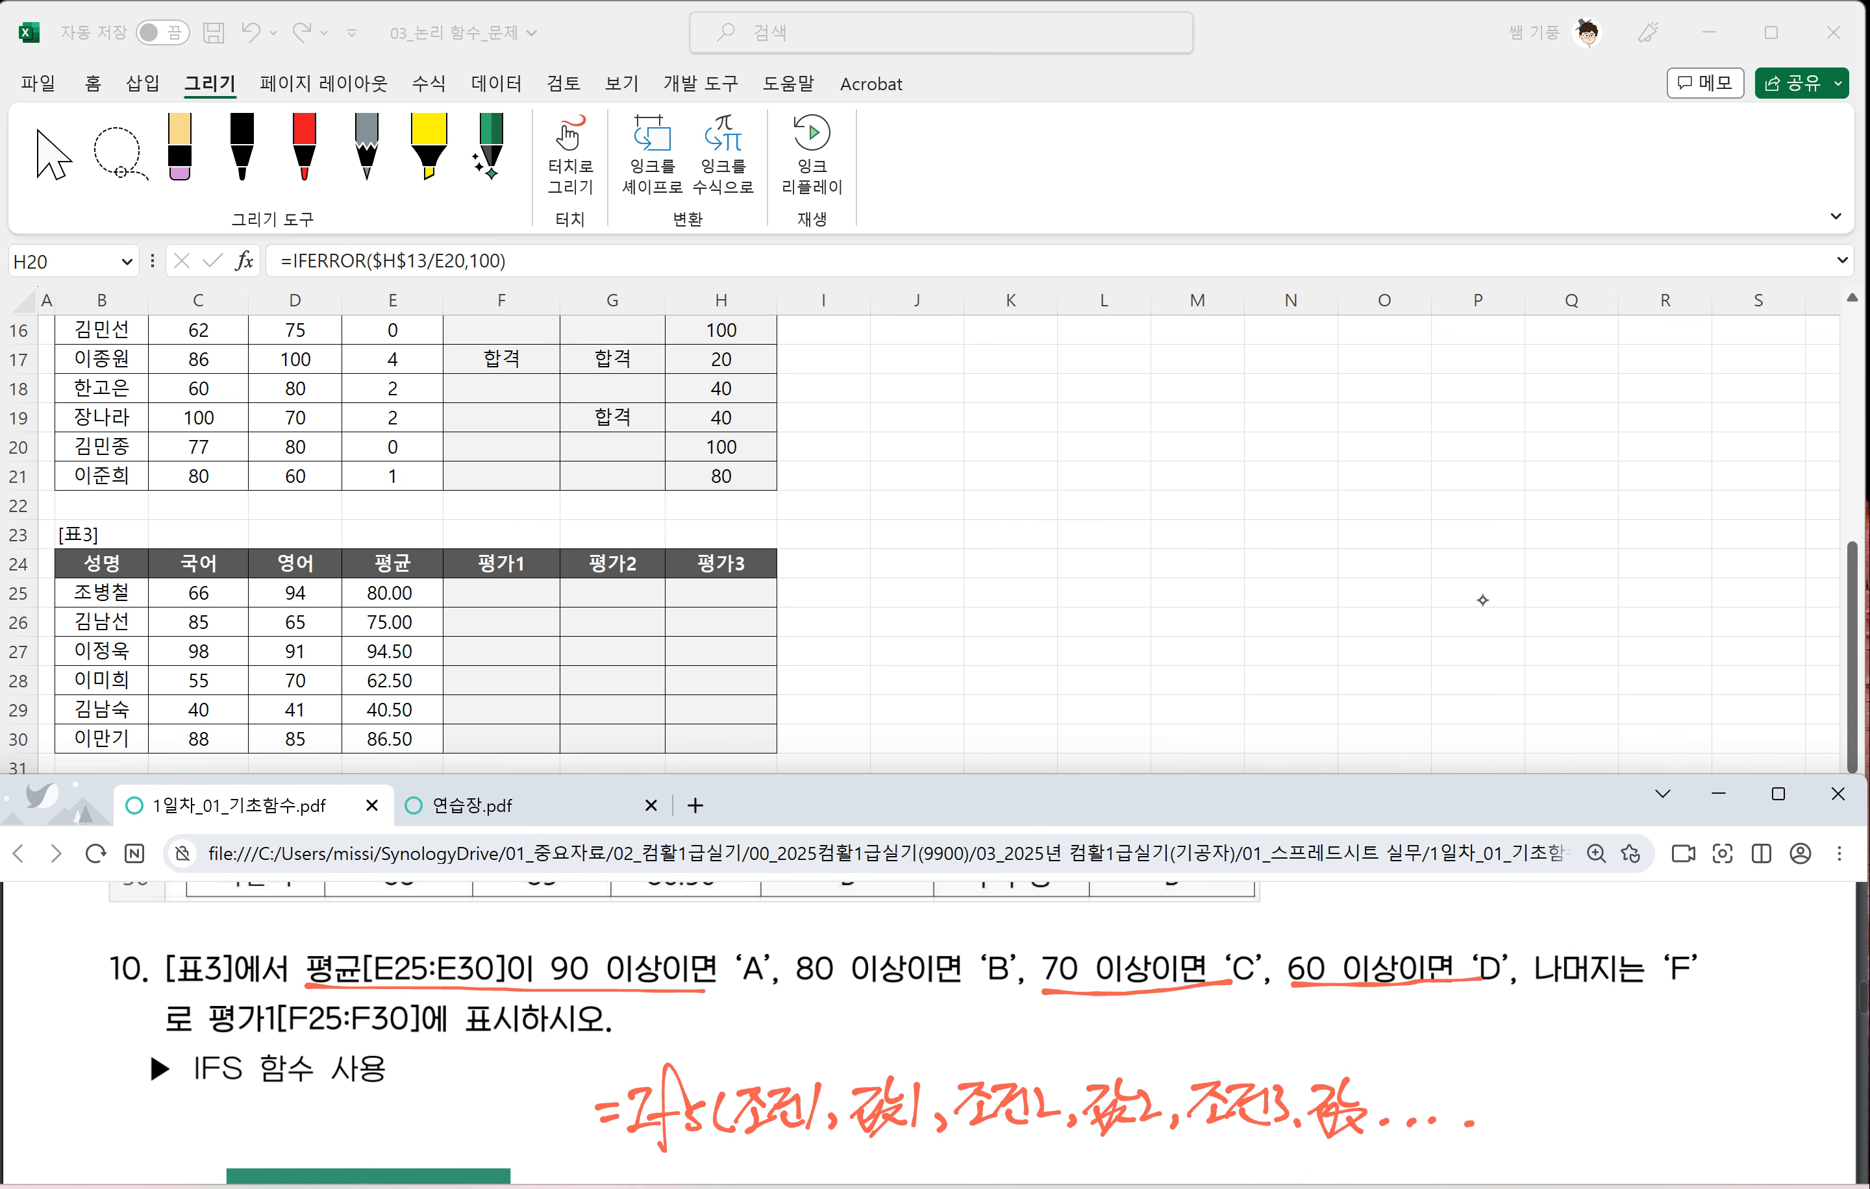
- Complete the handwritten IFS syntax with a final True, 나머지값 pair and a closing parenthesis
{"action": "mouse_move", "coordinate": [1485, 1081]}
{"action": "left_mouse_down"}
{"action": "mouse_move", "coordinate": [1530, 1070]}
{"action": "mouse_move", "coordinate": [1500, 1123]}
{"action": "left_mouse_up"}
{"action": "left_click_drag", "start_coordinate": [1508, 1098], "coordinate": [1576, 1119]}
{"action": "left_click_drag", "start_coordinate": [1585, 1129], "coordinate": [1463, 1146]}
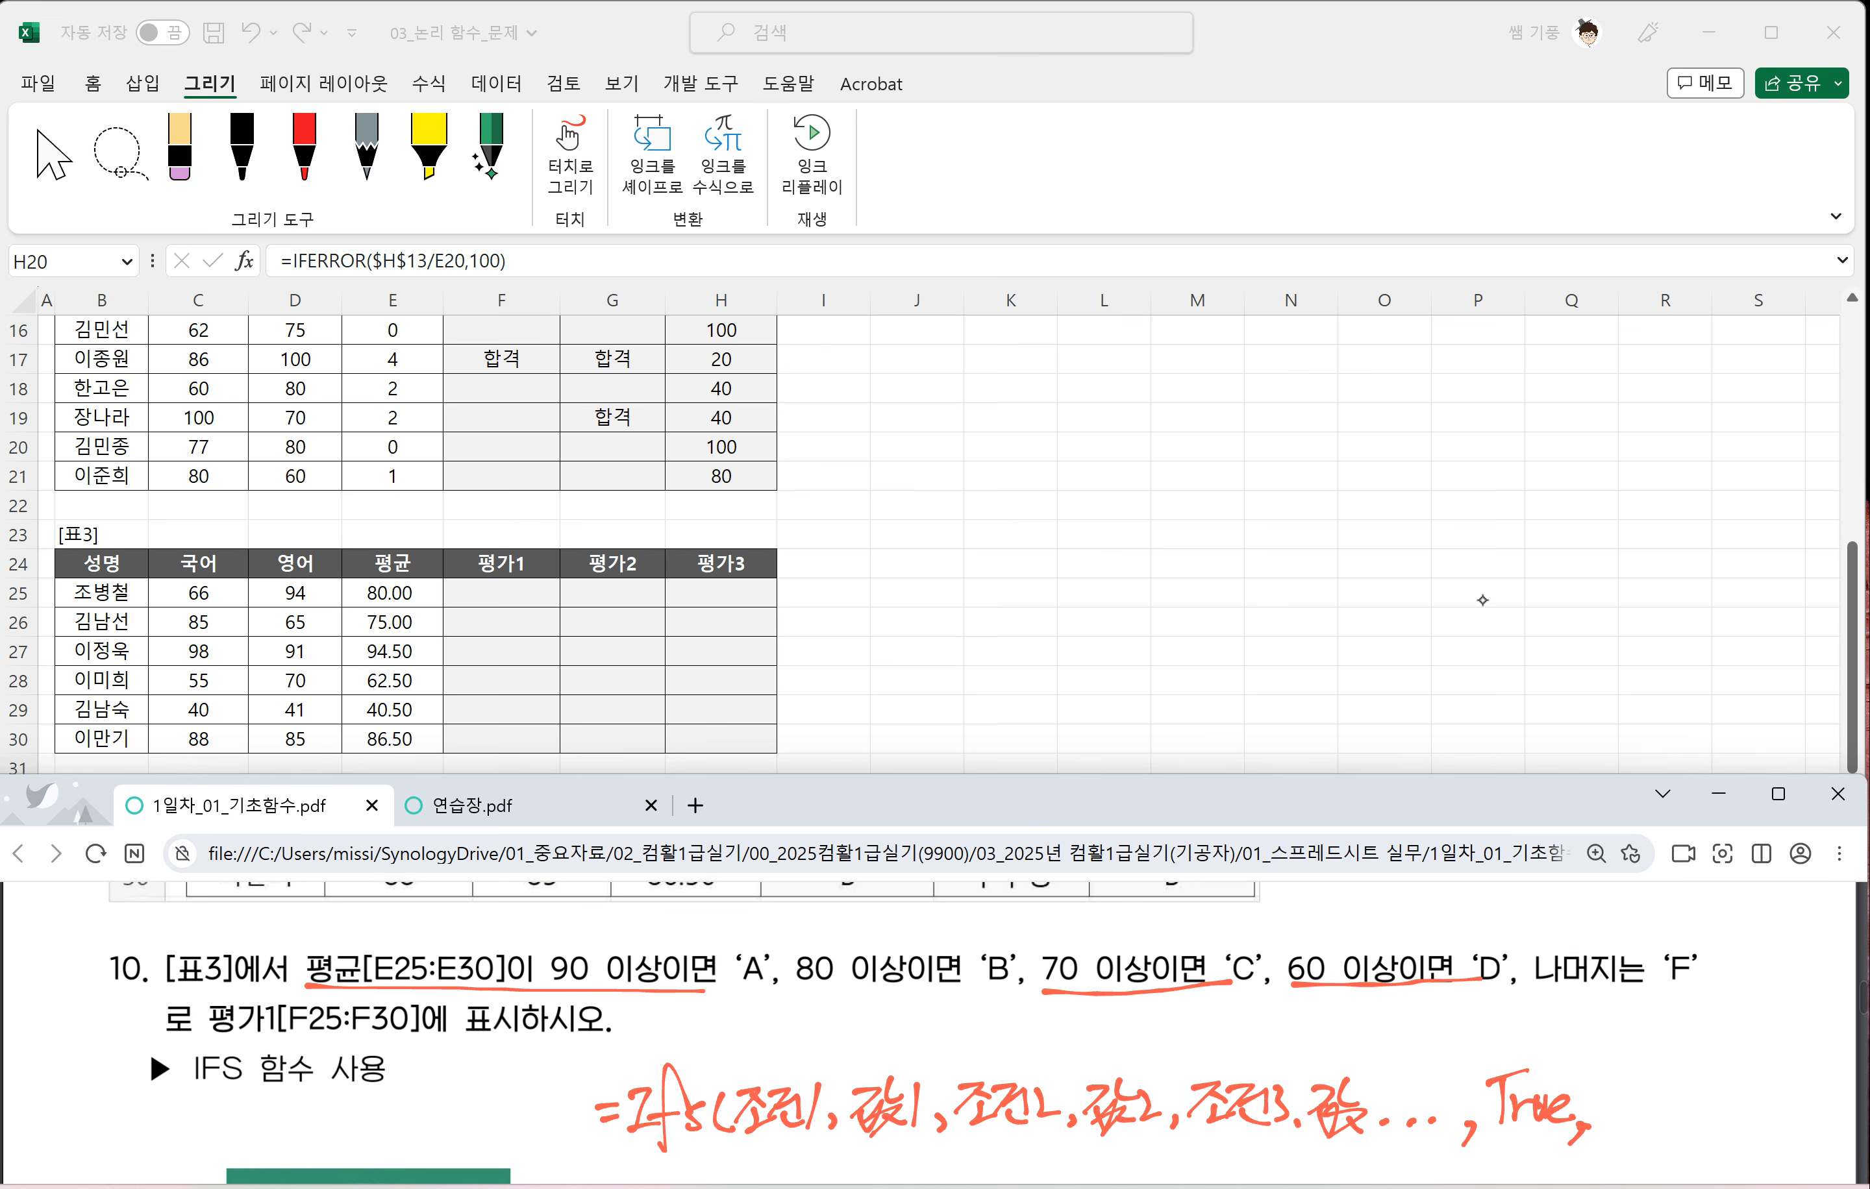
{"action": "mouse_move", "coordinate": [1600, 1080]}
{"action": "left_mouse_down"}
{"action": "mouse_move", "coordinate": [1608, 1106]}
{"action": "mouse_move", "coordinate": [1636, 1089]}
{"action": "left_mouse_up"}
{"action": "mouse_move", "coordinate": [1625, 1076]}
{"action": "left_mouse_down"}
{"action": "mouse_move", "coordinate": [1624, 1116]}
{"action": "mouse_move", "coordinate": [1645, 1110]}
{"action": "left_mouse_up"}
{"action": "left_click_drag", "start_coordinate": [1640, 1081], "coordinate": [1663, 1114]}
{"action": "mouse_move", "coordinate": [1661, 1080]}
{"action": "left_mouse_down"}
{"action": "mouse_move", "coordinate": [1675, 1106]}
{"action": "mouse_move", "coordinate": [1702, 1076]}
{"action": "left_mouse_up"}
{"action": "mouse_move", "coordinate": [1691, 1077]}
{"action": "left_mouse_down"}
{"action": "mouse_move", "coordinate": [1672, 1106]}
{"action": "mouse_move", "coordinate": [1708, 1106]}
{"action": "left_mouse_up"}
{"action": "mouse_move", "coordinate": [1709, 1071]}
{"action": "left_mouse_down"}
{"action": "mouse_move", "coordinate": [1714, 1106]}
{"action": "mouse_move", "coordinate": [1742, 1100]}
{"action": "left_mouse_up"}
{"action": "mouse_move", "coordinate": [1739, 1062]}
{"action": "left_mouse_down"}
{"action": "mouse_move", "coordinate": [1763, 1092]}
{"action": "mouse_move", "coordinate": [1742, 1116]}
{"action": "left_mouse_up"}
{"action": "mouse_move", "coordinate": [1723, 1100]}
{"action": "left_mouse_down"}
{"action": "mouse_move", "coordinate": [1763, 1092]}
{"action": "mouse_move", "coordinate": [1761, 1112]}
{"action": "left_mouse_up"}
{"action": "mouse_move", "coordinate": [1772, 1061]}
{"action": "left_mouse_down"}
{"action": "mouse_move", "coordinate": [1787, 1088]}
{"action": "mouse_move", "coordinate": [1760, 1120]}
{"action": "left_mouse_up"}
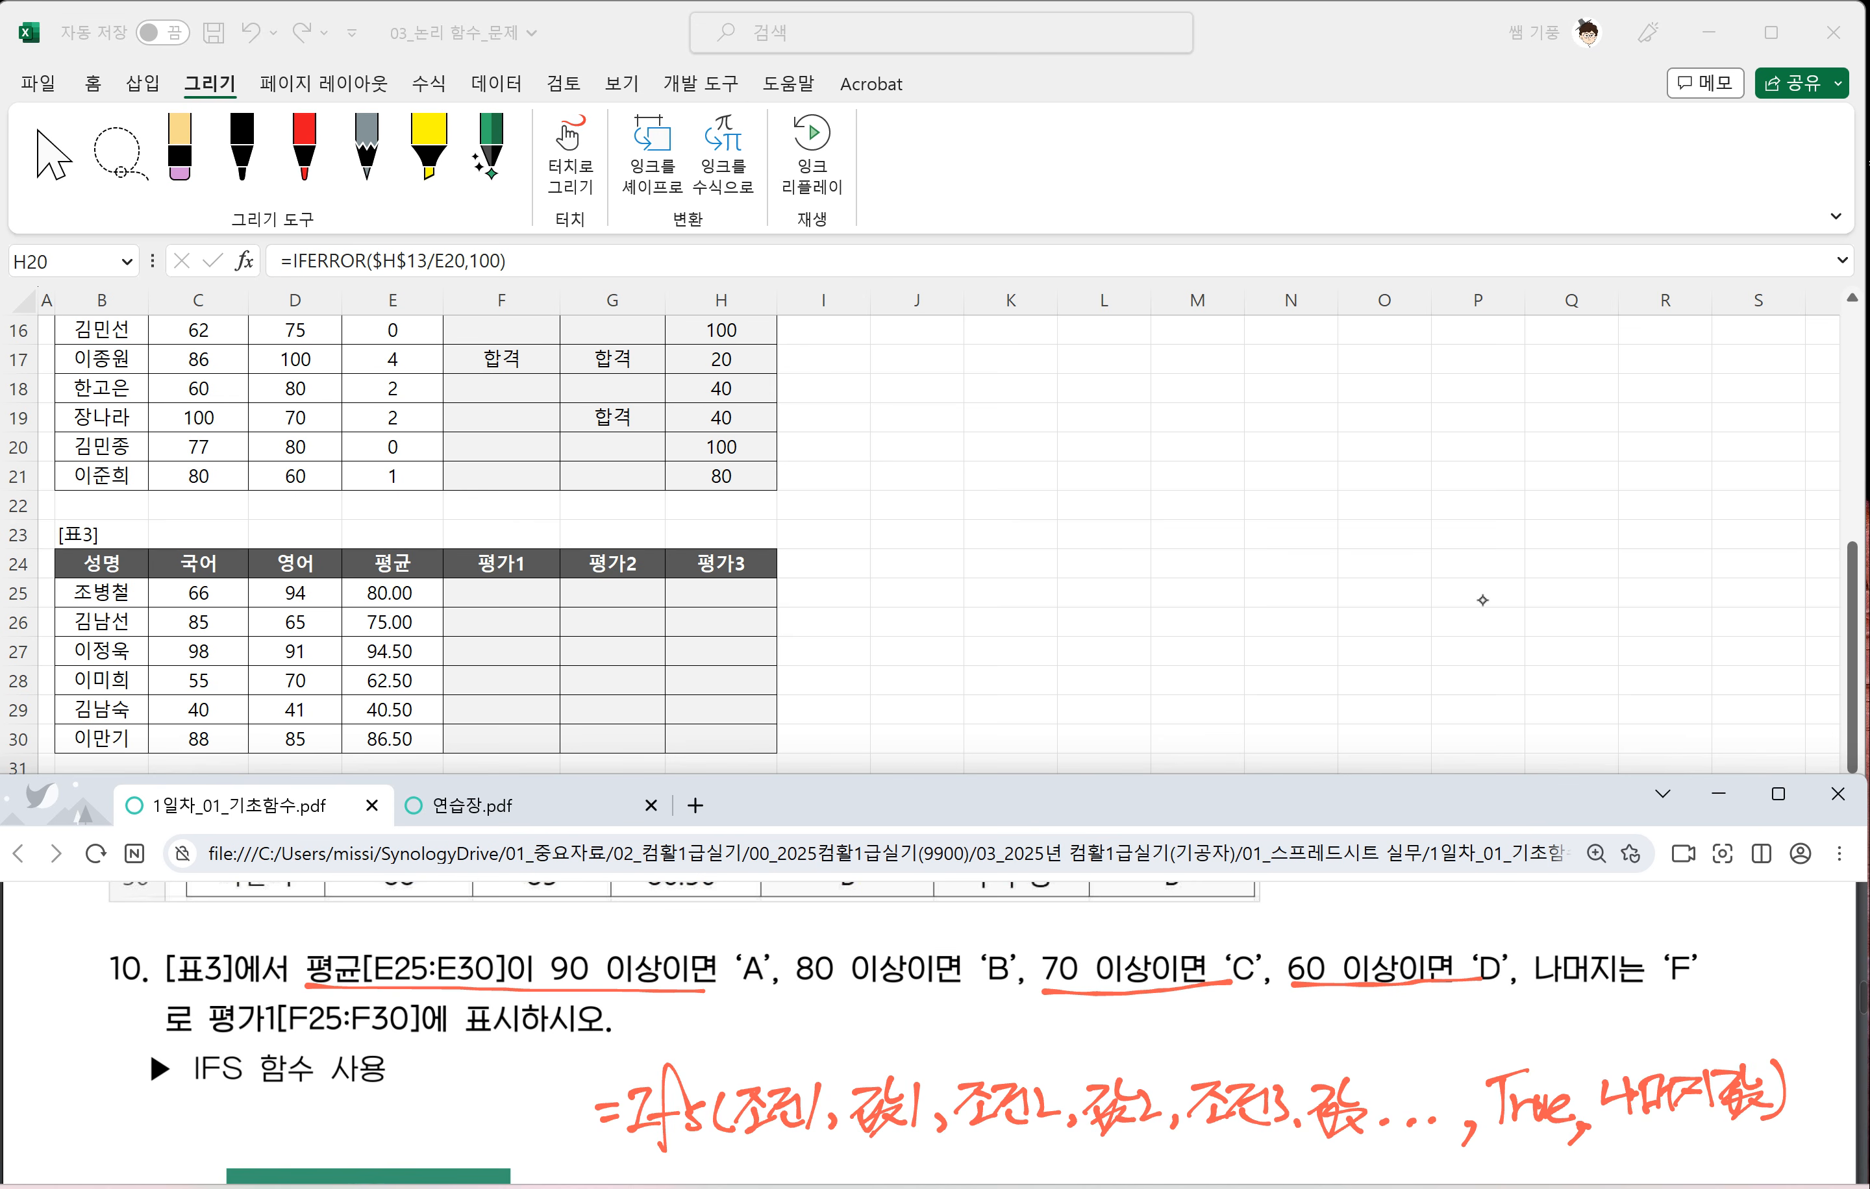
- Outline 평균[E25:E30] and 90 이상이면 in question 10, labelling the condition 조건1 and 'A' as 값1
{"action": "mouse_move", "coordinate": [538, 995]}
{"action": "left_mouse_down"}
{"action": "mouse_move", "coordinate": [539, 949]}
{"action": "mouse_move", "coordinate": [701, 994]}
{"action": "mouse_move", "coordinate": [600, 1002]}
{"action": "mouse_move", "coordinate": [558, 1040]}
{"action": "mouse_move", "coordinate": [618, 1042]}
{"action": "left_mouse_up"}
{"action": "left_click_drag", "start_coordinate": [600, 1002], "coordinate": [628, 1029]}
{"action": "left_click_drag", "start_coordinate": [616, 1010], "coordinate": [644, 1039]}
{"action": "left_click_drag", "start_coordinate": [656, 1006], "coordinate": [650, 1038]}
{"action": "left_click_drag", "start_coordinate": [330, 1002], "coordinate": [565, 946]}
{"action": "mouse_move", "coordinate": [734, 997]}
{"action": "left_mouse_down"}
{"action": "mouse_move", "coordinate": [774, 983]}
{"action": "mouse_move", "coordinate": [711, 1044]}
{"action": "mouse_move", "coordinate": [757, 1025]}
{"action": "left_mouse_up"}
{"action": "left_click_drag", "start_coordinate": [756, 1007], "coordinate": [776, 1029]}
{"action": "left_click_drag", "start_coordinate": [741, 1031], "coordinate": [748, 1052]}
- Underline and label the 80, 70 and 60 이상 conditions 조건2 to 조건4, and grades 'B', 'C' and 'D' 값2 to 값4
{"action": "mouse_move", "coordinate": [778, 1004]}
{"action": "left_mouse_down"}
{"action": "mouse_move", "coordinate": [779, 1052]}
{"action": "mouse_move", "coordinate": [965, 984]}
{"action": "left_mouse_up"}
{"action": "mouse_move", "coordinate": [861, 1018]}
{"action": "left_mouse_down"}
{"action": "mouse_move", "coordinate": [893, 1007]}
{"action": "mouse_move", "coordinate": [855, 1039]}
{"action": "left_mouse_up"}
{"action": "left_click_drag", "start_coordinate": [874, 1021], "coordinate": [902, 1040]}
{"action": "left_click_drag", "start_coordinate": [895, 1004], "coordinate": [924, 1034]}
{"action": "left_click_drag", "start_coordinate": [900, 1020], "coordinate": [925, 1036]}
{"action": "mouse_move", "coordinate": [928, 1015]}
{"action": "left_mouse_down"}
{"action": "mouse_move", "coordinate": [950, 1036]}
{"action": "mouse_move", "coordinate": [1013, 990]}
{"action": "left_mouse_up"}
{"action": "left_click_drag", "start_coordinate": [1001, 1005], "coordinate": [978, 1028]}
{"action": "left_click_drag", "start_coordinate": [966, 1045], "coordinate": [1010, 1033]}
{"action": "left_click_drag", "start_coordinate": [995, 1029], "coordinate": [996, 1049]}
{"action": "left_click_drag", "start_coordinate": [1009, 1022], "coordinate": [1012, 1050]}
{"action": "mouse_move", "coordinate": [1018, 1013]}
{"action": "left_mouse_down"}
{"action": "mouse_move", "coordinate": [1021, 1042]}
{"action": "mouse_move", "coordinate": [1126, 998]}
{"action": "left_mouse_up"}
{"action": "mouse_move", "coordinate": [1115, 1002]}
{"action": "left_mouse_down"}
{"action": "mouse_move", "coordinate": [1092, 1037]}
{"action": "mouse_move", "coordinate": [1130, 1029]}
{"action": "left_mouse_up"}
{"action": "mouse_move", "coordinate": [1108, 1040]}
{"action": "left_mouse_down"}
{"action": "mouse_move", "coordinate": [1141, 1036]}
{"action": "mouse_move", "coordinate": [1155, 1004]}
{"action": "left_mouse_up"}
{"action": "mouse_move", "coordinate": [1133, 1022]}
{"action": "left_mouse_down"}
{"action": "mouse_move", "coordinate": [1167, 1014]}
{"action": "mouse_move", "coordinate": [1164, 1032]}
{"action": "left_mouse_up"}
{"action": "mouse_move", "coordinate": [1144, 1025]}
{"action": "left_mouse_down"}
{"action": "mouse_move", "coordinate": [1178, 1034]}
{"action": "mouse_move", "coordinate": [1260, 991]}
{"action": "left_mouse_up"}
{"action": "left_click_drag", "start_coordinate": [1235, 1004], "coordinate": [1223, 1045]}
{"action": "mouse_move", "coordinate": [1238, 1025]}
{"action": "left_mouse_down"}
{"action": "mouse_move", "coordinate": [1256, 1034]}
{"action": "mouse_move", "coordinate": [1270, 1010]}
{"action": "left_mouse_up"}
{"action": "left_click_drag", "start_coordinate": [1242, 1032], "coordinate": [1263, 1050]}
{"action": "mouse_move", "coordinate": [1271, 1005]}
{"action": "left_mouse_down"}
{"action": "mouse_move", "coordinate": [1281, 1044]}
{"action": "mouse_move", "coordinate": [1384, 992]}
{"action": "left_mouse_up"}
{"action": "mouse_move", "coordinate": [1376, 996]}
{"action": "left_mouse_down"}
{"action": "mouse_move", "coordinate": [1353, 1032]}
{"action": "mouse_move", "coordinate": [1398, 1007]}
{"action": "left_mouse_up"}
{"action": "mouse_move", "coordinate": [1385, 1012]}
{"action": "left_mouse_down"}
{"action": "mouse_move", "coordinate": [1375, 1036]}
{"action": "mouse_move", "coordinate": [1405, 1025]}
{"action": "left_mouse_up"}
{"action": "mouse_move", "coordinate": [1420, 1001]}
{"action": "left_mouse_down"}
{"action": "mouse_move", "coordinate": [1392, 1034]}
{"action": "mouse_move", "coordinate": [1419, 1023]}
{"action": "left_mouse_up"}
{"action": "left_click_drag", "start_coordinate": [1408, 1013], "coordinate": [1439, 1033]}
{"action": "mouse_move", "coordinate": [1450, 994]}
{"action": "left_mouse_down"}
{"action": "mouse_move", "coordinate": [1472, 1021]}
{"action": "mouse_move", "coordinate": [1447, 1043]}
{"action": "mouse_move", "coordinate": [1510, 984]}
{"action": "mouse_move", "coordinate": [1499, 1006]}
{"action": "left_mouse_up"}
{"action": "mouse_move", "coordinate": [1478, 1014]}
{"action": "left_mouse_down"}
{"action": "mouse_move", "coordinate": [1507, 1009]}
{"action": "mouse_move", "coordinate": [1467, 1045]}
{"action": "left_mouse_up"}
{"action": "left_click_drag", "start_coordinate": [1480, 1031], "coordinate": [1513, 1025]}
{"action": "mouse_move", "coordinate": [1488, 1029]}
{"action": "left_mouse_down"}
{"action": "mouse_move", "coordinate": [1507, 1045]}
{"action": "mouse_move", "coordinate": [1548, 1024]}
{"action": "left_mouse_up"}
- Underline 나머지는 'F' in question 10 and label its parts True and 나머지값
{"action": "mouse_move", "coordinate": [1538, 1004]}
{"action": "left_mouse_down"}
{"action": "mouse_move", "coordinate": [1532, 1052]}
{"action": "mouse_move", "coordinate": [1646, 980]}
{"action": "mouse_move", "coordinate": [1594, 1027]}
{"action": "left_mouse_up"}
{"action": "mouse_move", "coordinate": [1617, 999]}
{"action": "left_mouse_down"}
{"action": "mouse_move", "coordinate": [1625, 1032]}
{"action": "mouse_move", "coordinate": [1639, 1007]}
{"action": "left_mouse_up"}
{"action": "mouse_move", "coordinate": [1635, 1009]}
{"action": "left_mouse_down"}
{"action": "mouse_move", "coordinate": [1676, 1018]}
{"action": "mouse_move", "coordinate": [1733, 979]}
{"action": "mouse_move", "coordinate": [1719, 987]}
{"action": "left_mouse_up"}
{"action": "left_click_drag", "start_coordinate": [1717, 992], "coordinate": [1730, 1048]}
{"action": "mouse_move", "coordinate": [1738, 1014]}
{"action": "left_mouse_down"}
{"action": "mouse_move", "coordinate": [1741, 1050]}
{"action": "mouse_move", "coordinate": [1770, 1044]}
{"action": "left_mouse_up"}
{"action": "left_click_drag", "start_coordinate": [1766, 1022], "coordinate": [1793, 1025]}
{"action": "mouse_move", "coordinate": [1787, 1009]}
{"action": "left_mouse_down"}
{"action": "mouse_move", "coordinate": [1799, 1042]}
{"action": "mouse_move", "coordinate": [1822, 1032]}
{"action": "left_mouse_up"}
{"action": "mouse_move", "coordinate": [1818, 1021]}
{"action": "left_mouse_down"}
{"action": "mouse_move", "coordinate": [1828, 1006]}
{"action": "mouse_move", "coordinate": [1833, 1059]}
{"action": "left_mouse_up"}
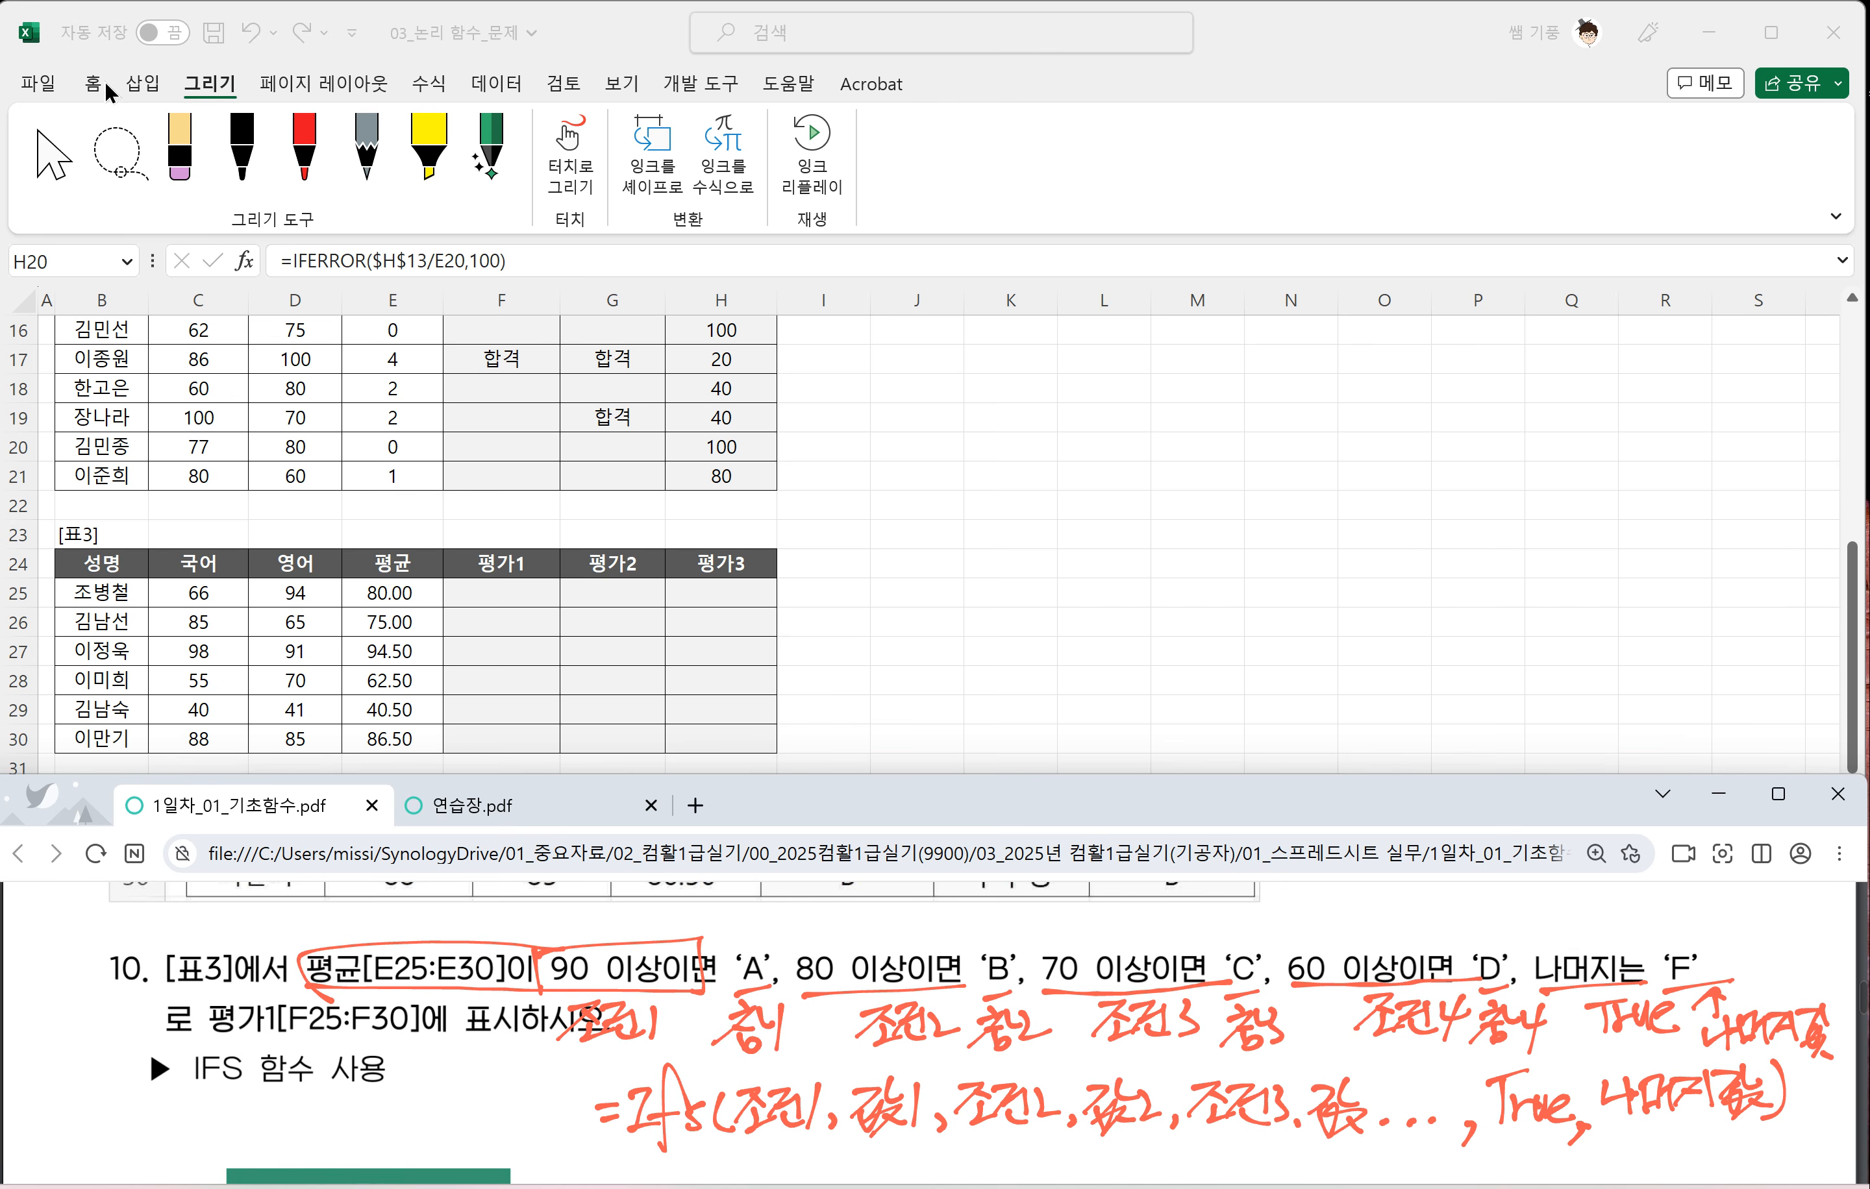
- Begin an IFS formula in F25 of 표3 with the first condition and value E25>=90,"A"
{"action": "left_click", "coordinate": [493, 591]}
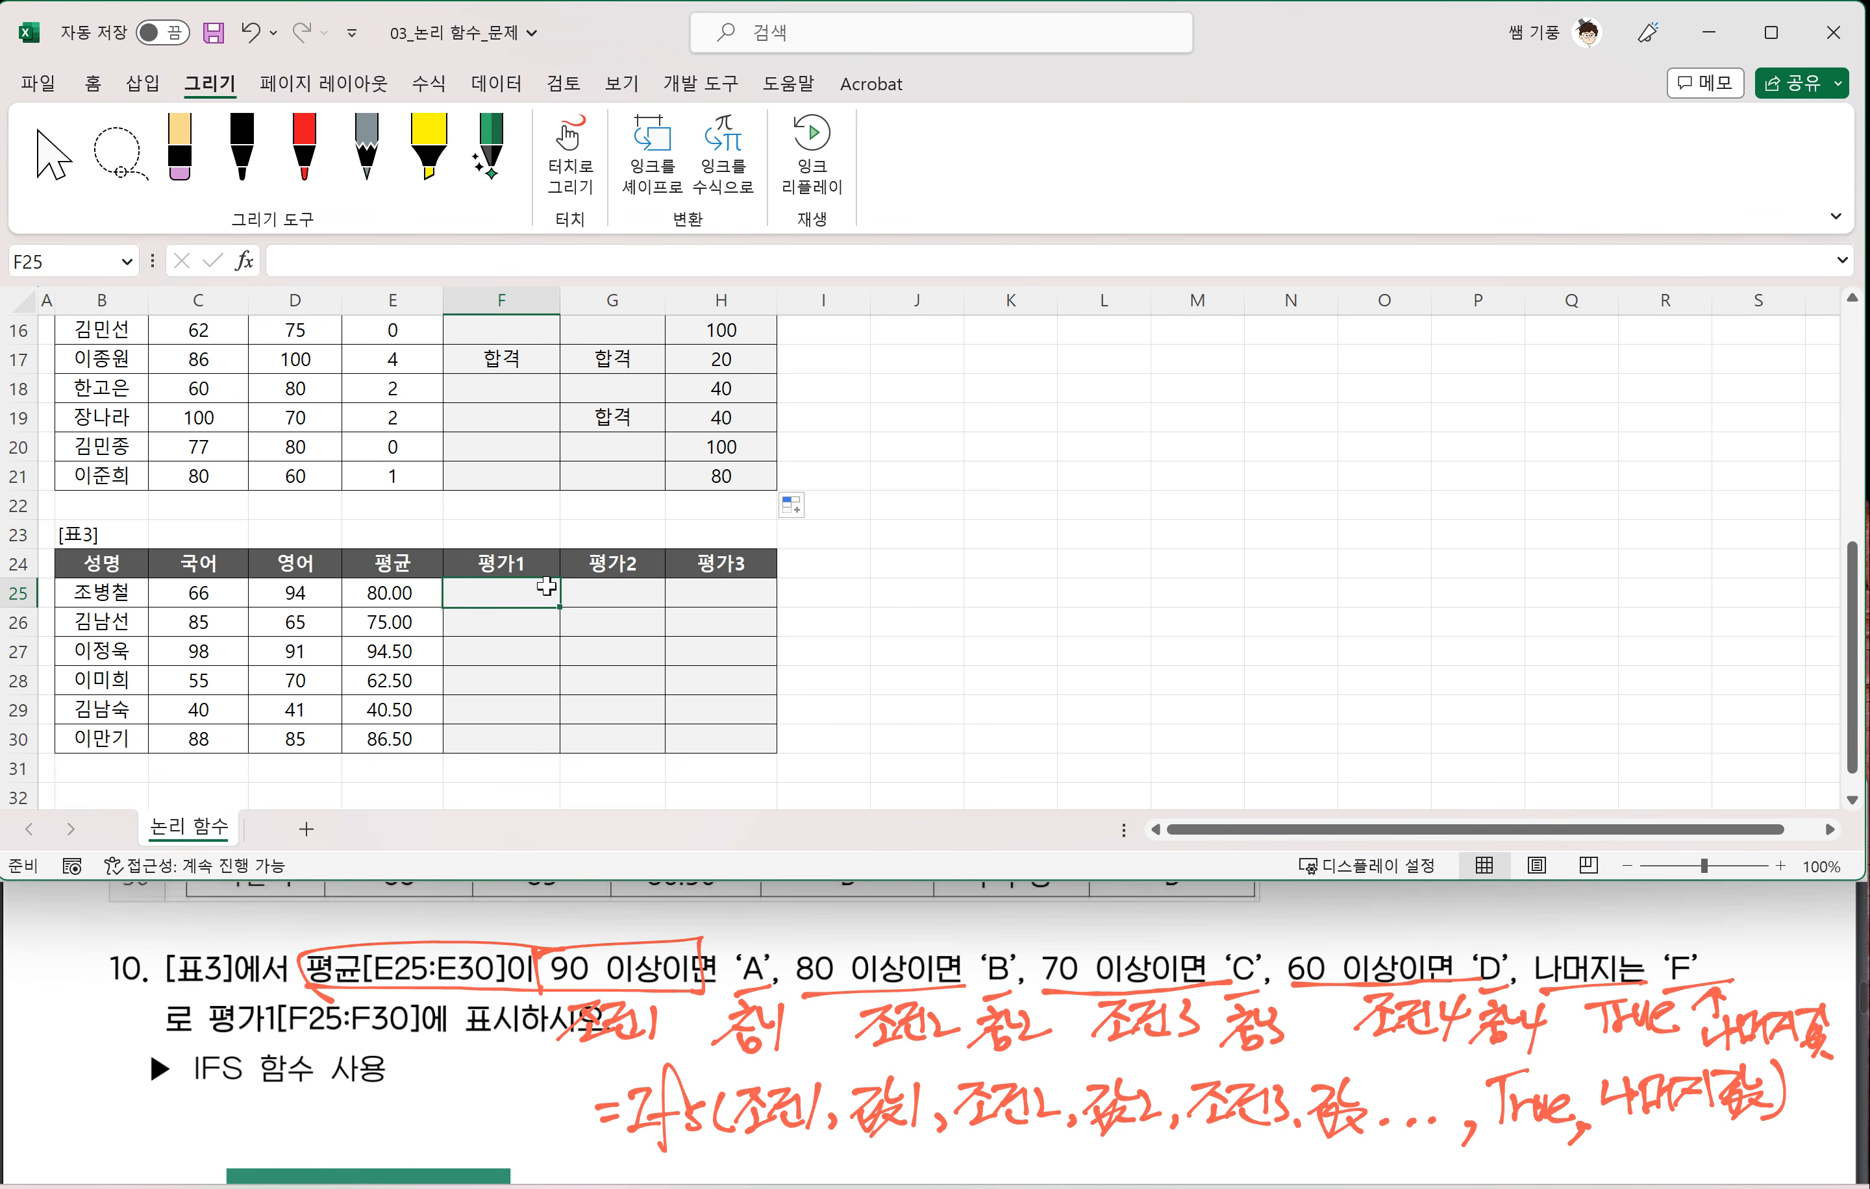
{"action": "type", "text": "="}
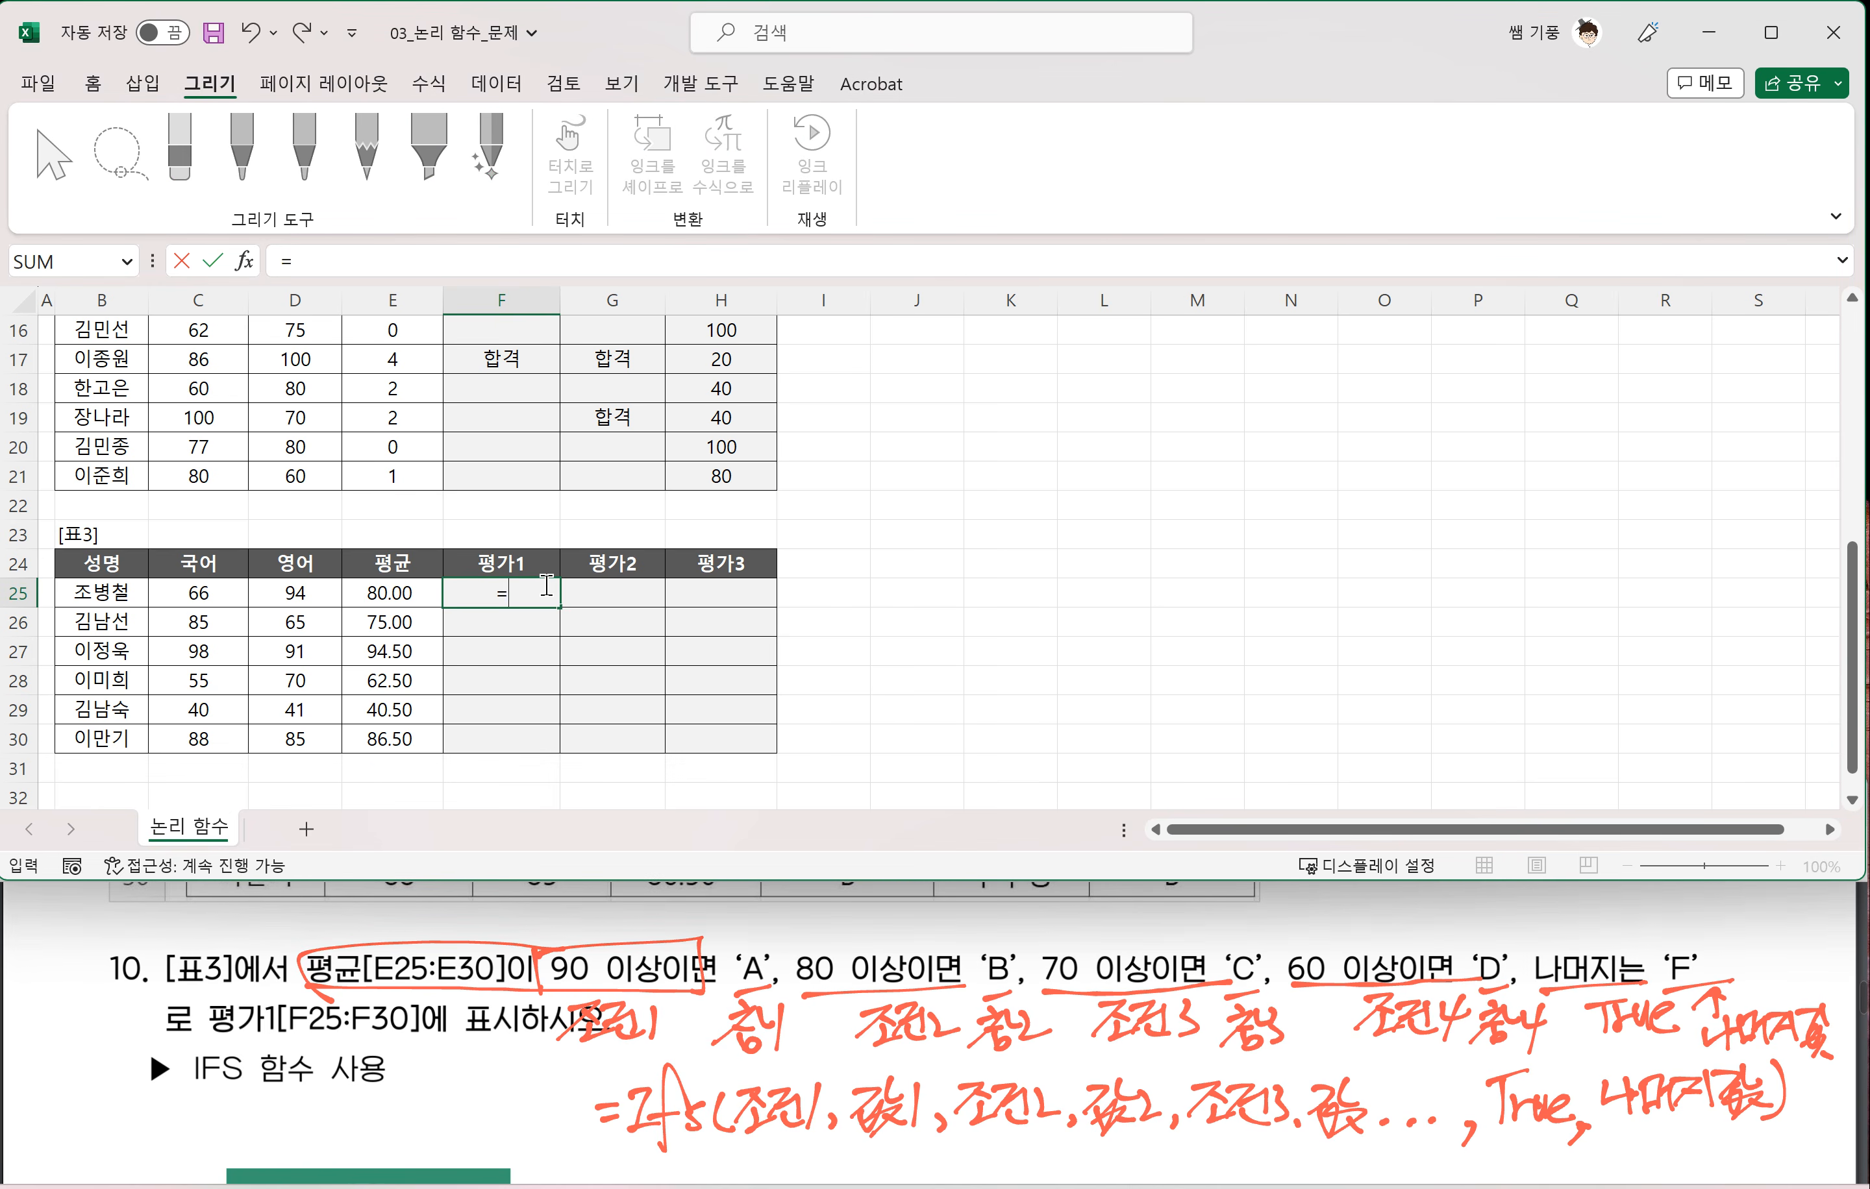
{"action": "type", "text": "IFS("}
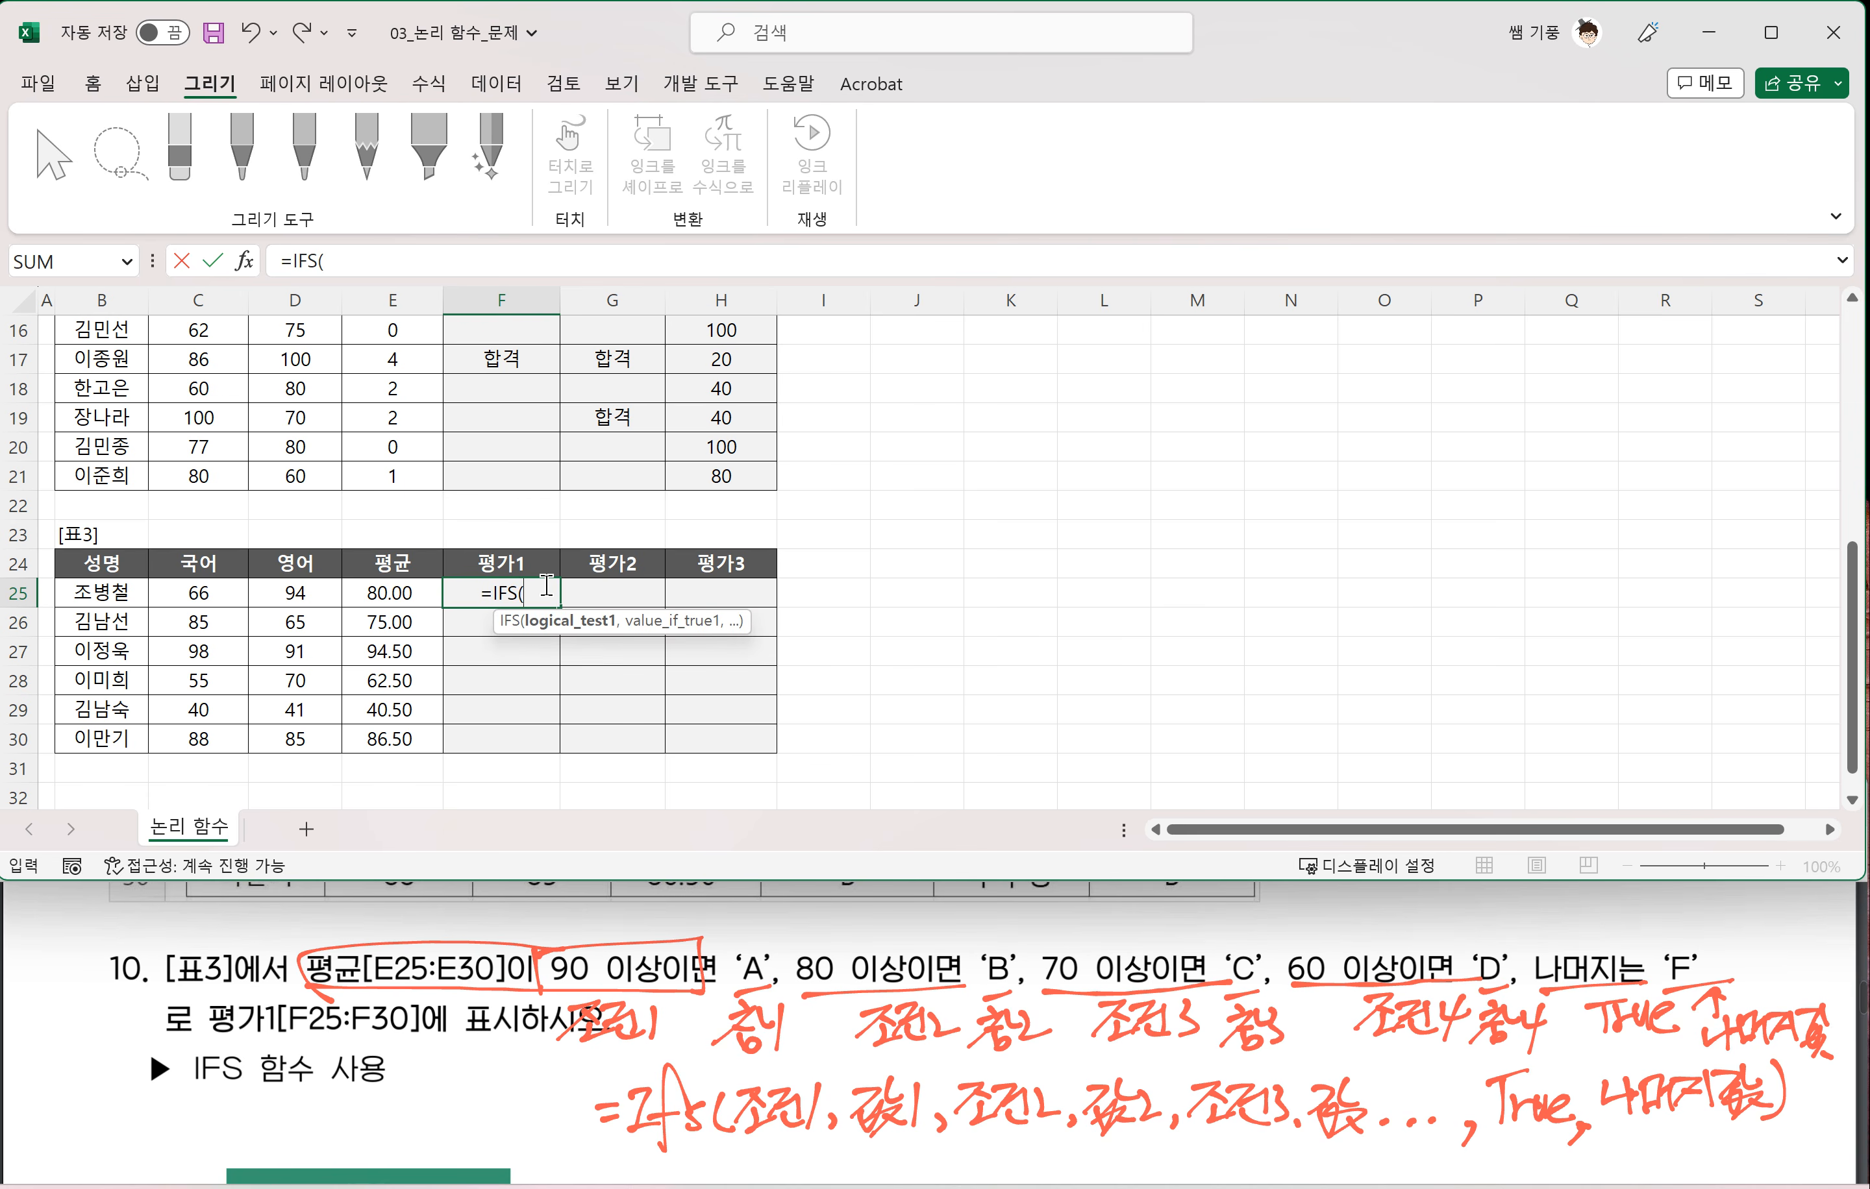
{"action": "left_click", "coordinate": [394, 591]}
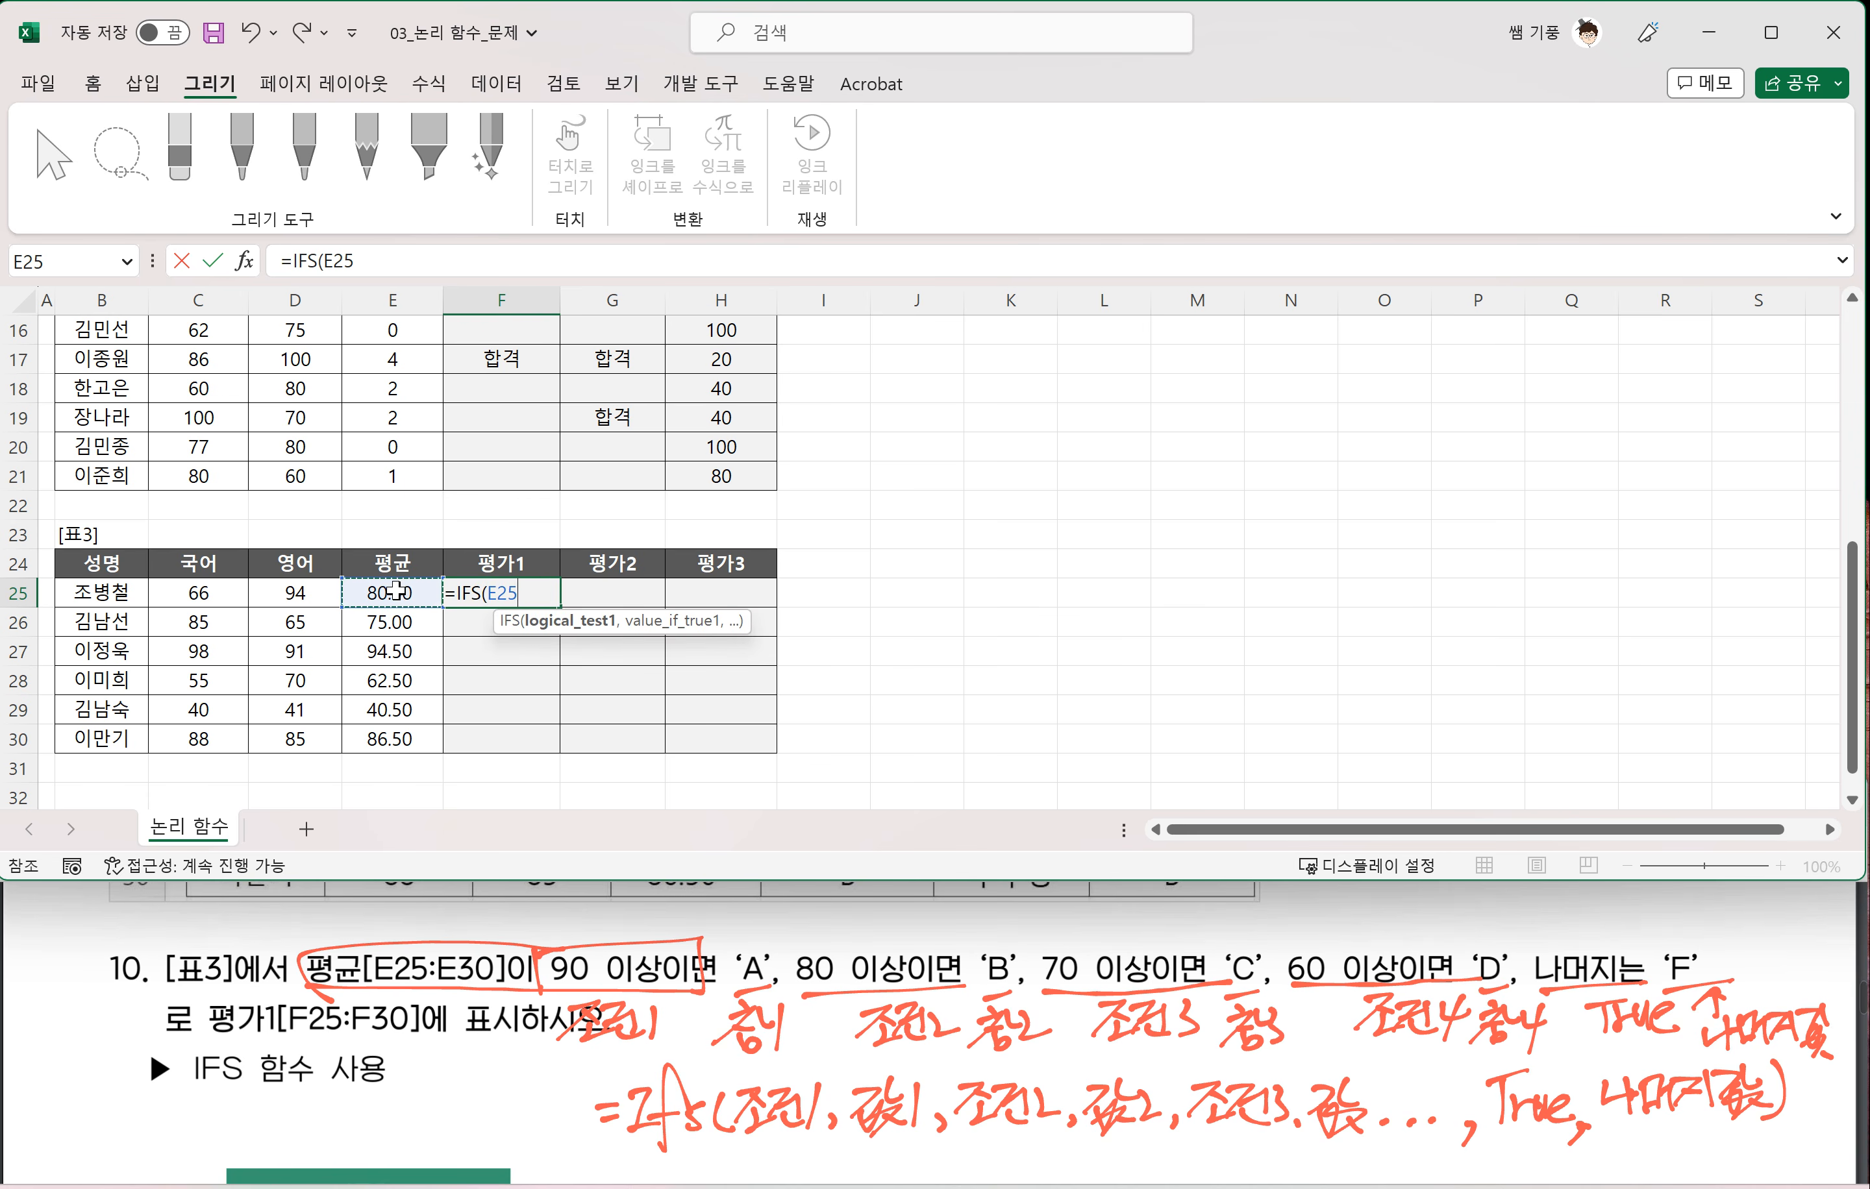
{"action": "type", "text": ">"}
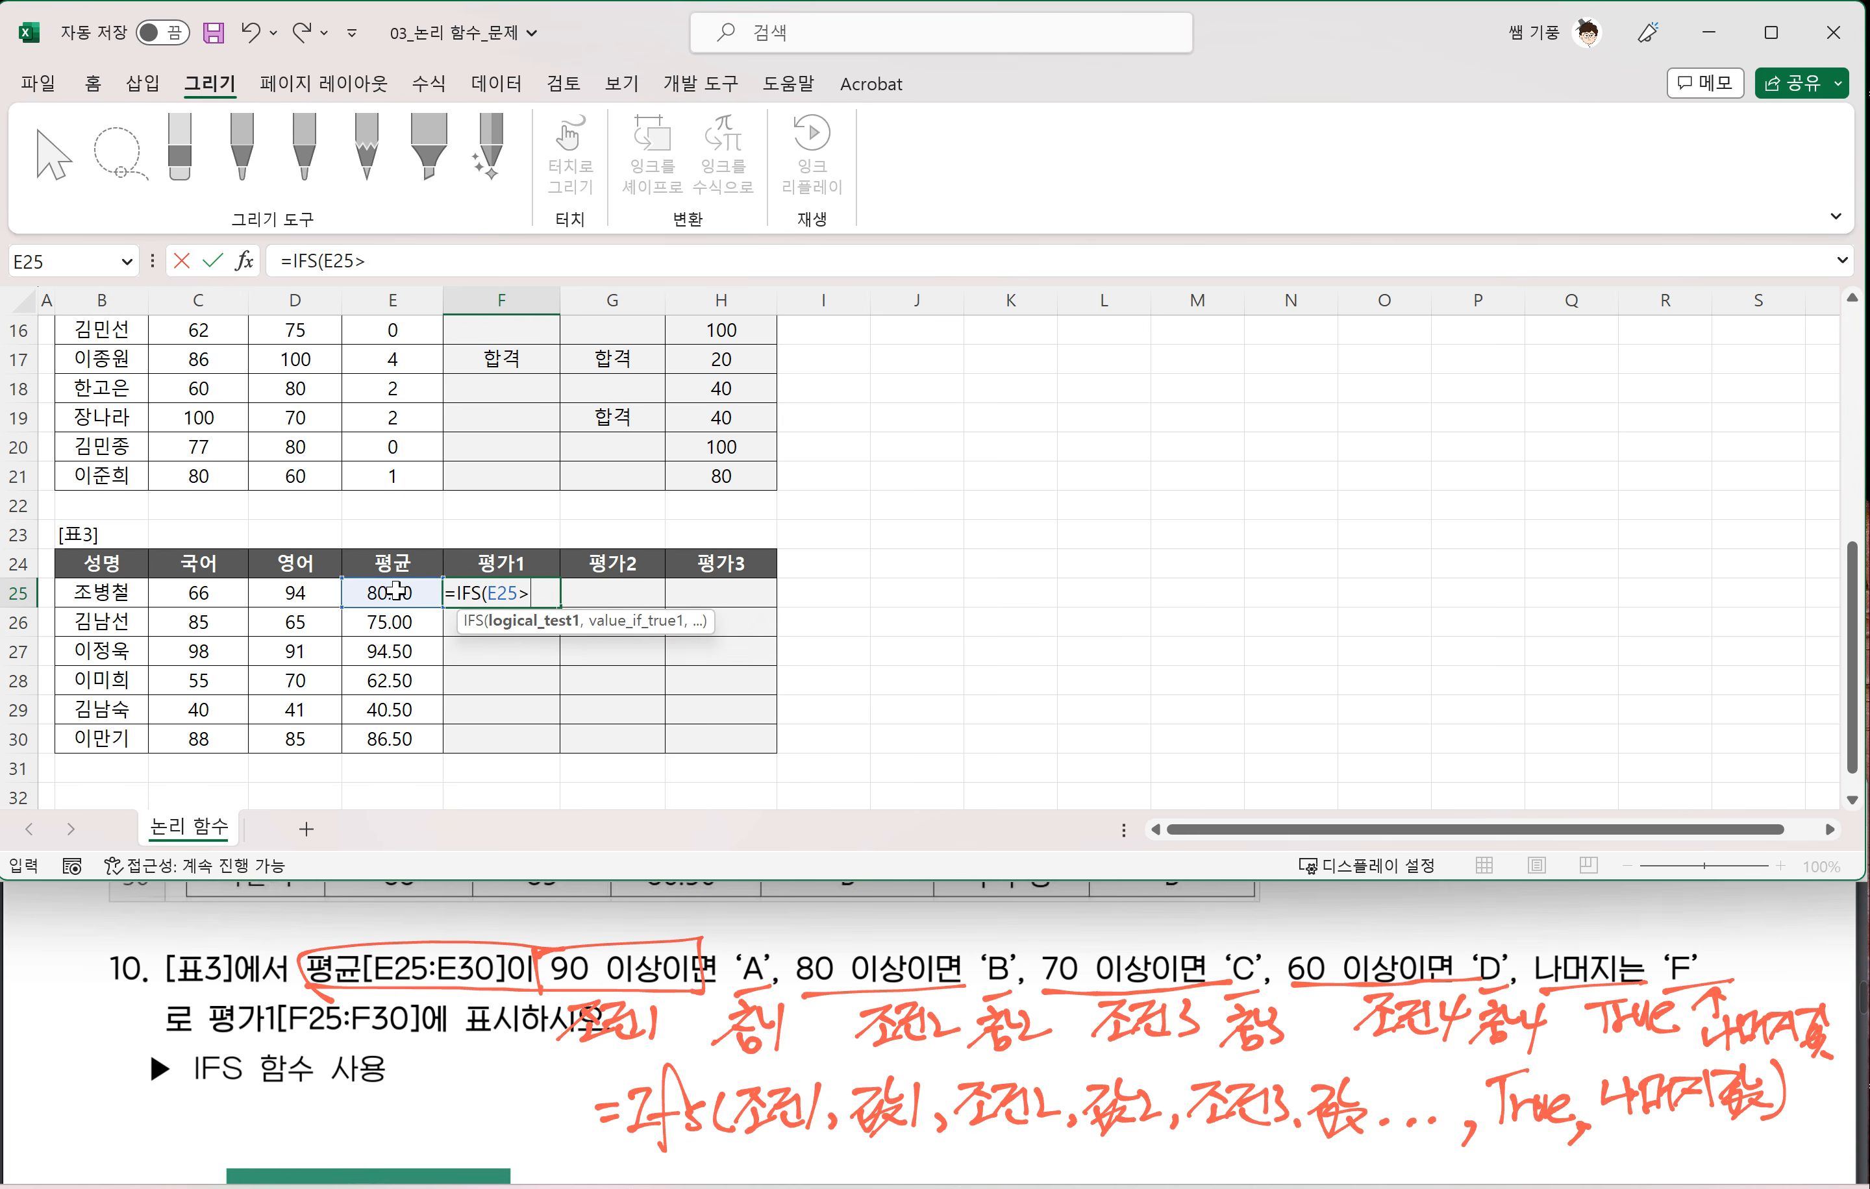
{"action": "type", "text": "=90"}
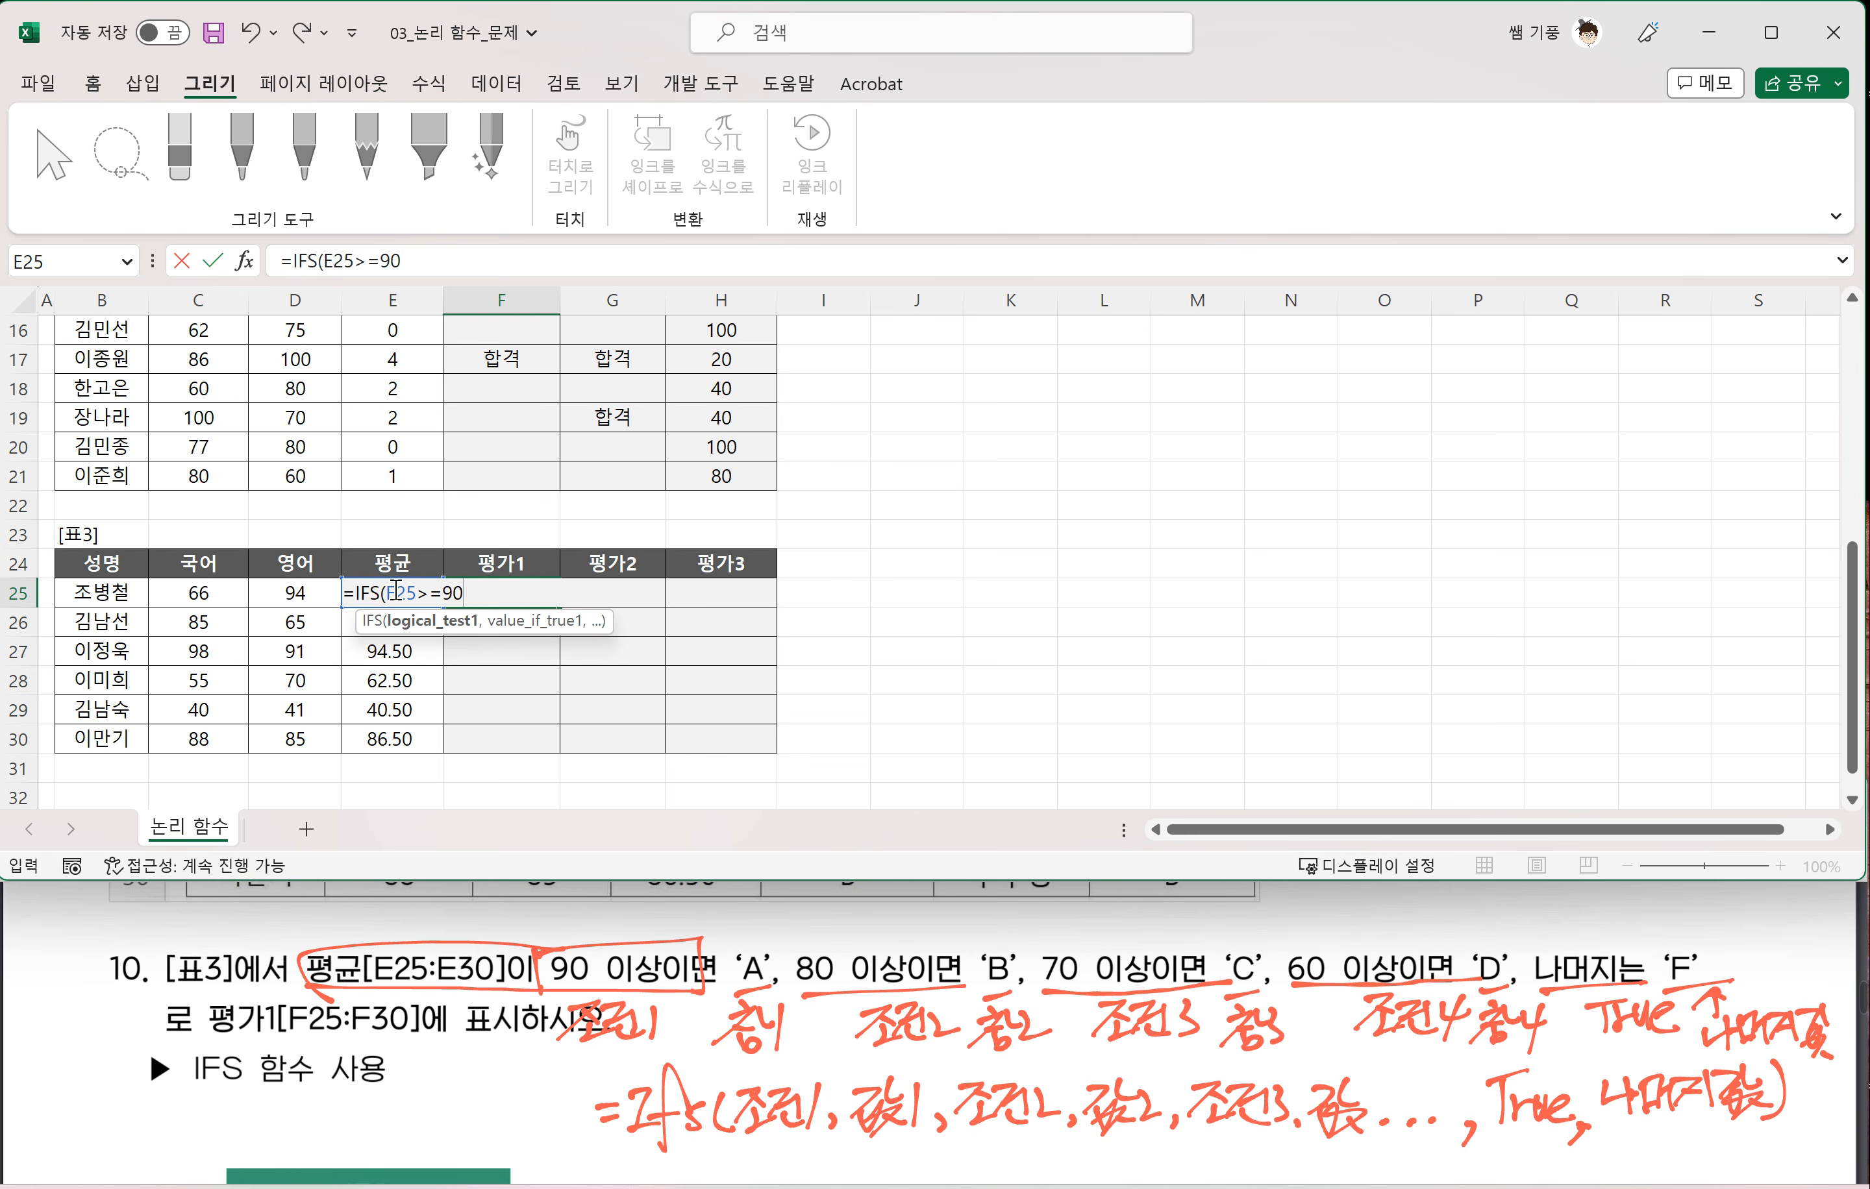
{"action": "type", "text": ","}
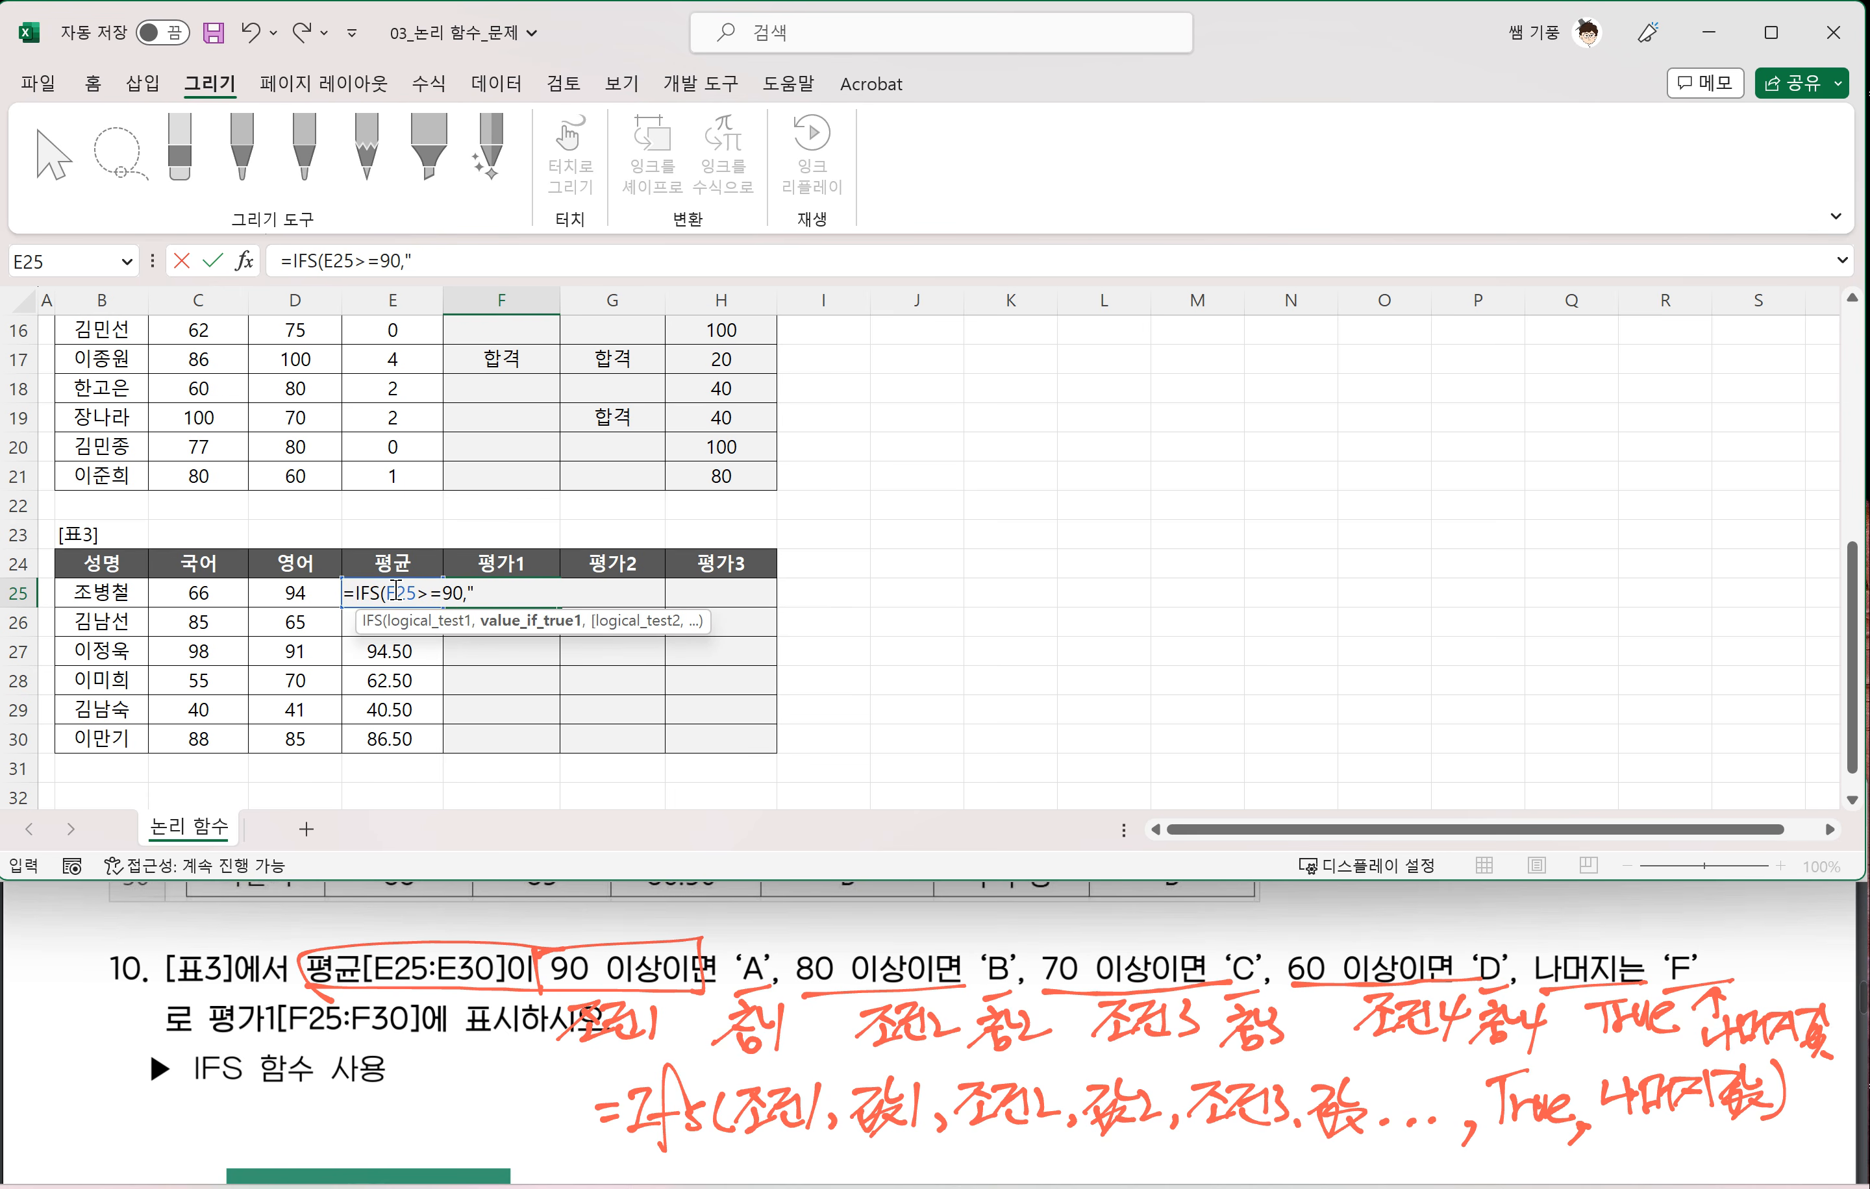
{"action": "type", "text": "\"A\","}
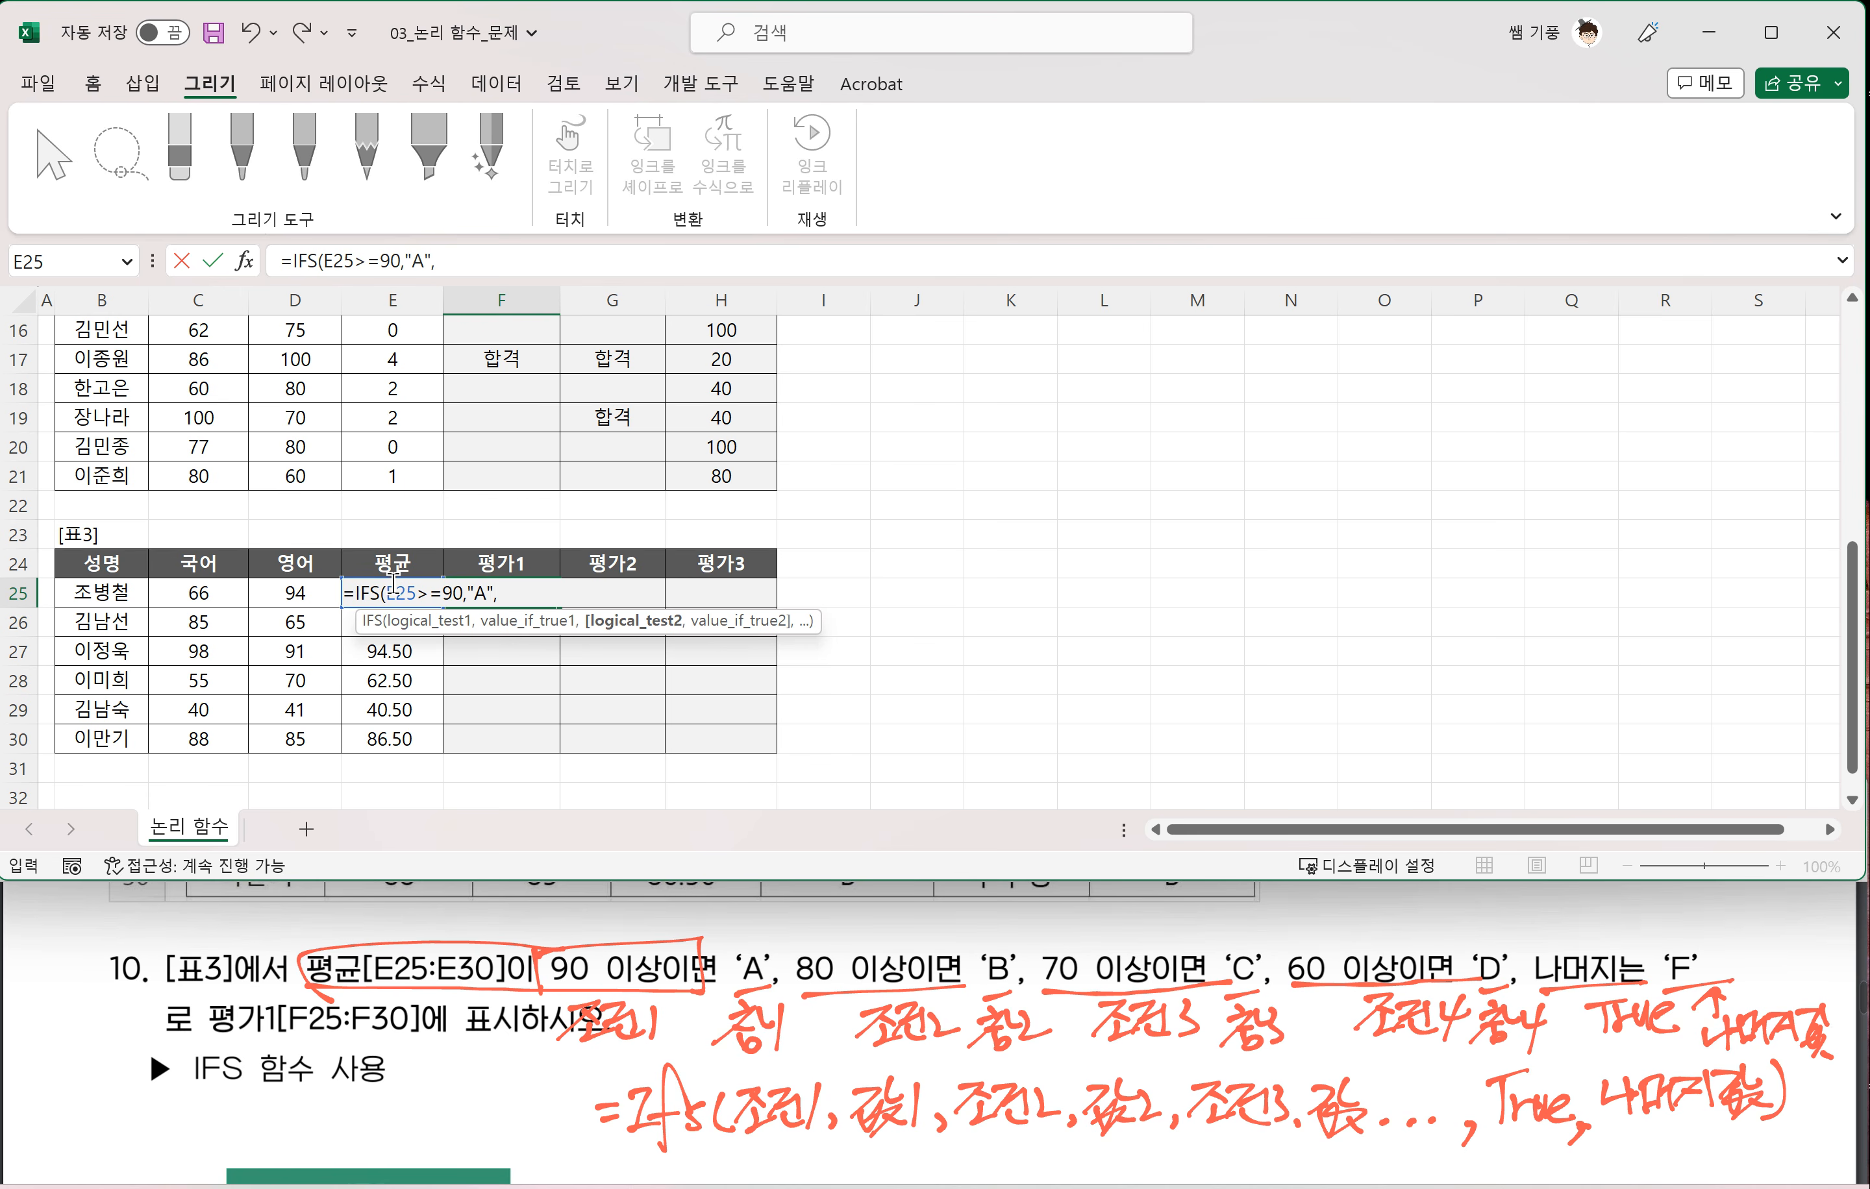
- Add the second condition and value E25>=80,"B" to the IFS formula, reusing the copied E25 reference
{"action": "left_click_drag", "start_coordinate": [386, 591], "coordinate": [416, 591]}
{"action": "key", "text": "ctrl+c"}
{"action": "left_click", "coordinate": [555, 590]}
{"action": "key", "text": "ctrl+v"}
{"action": "type", "text": ">=80,"}
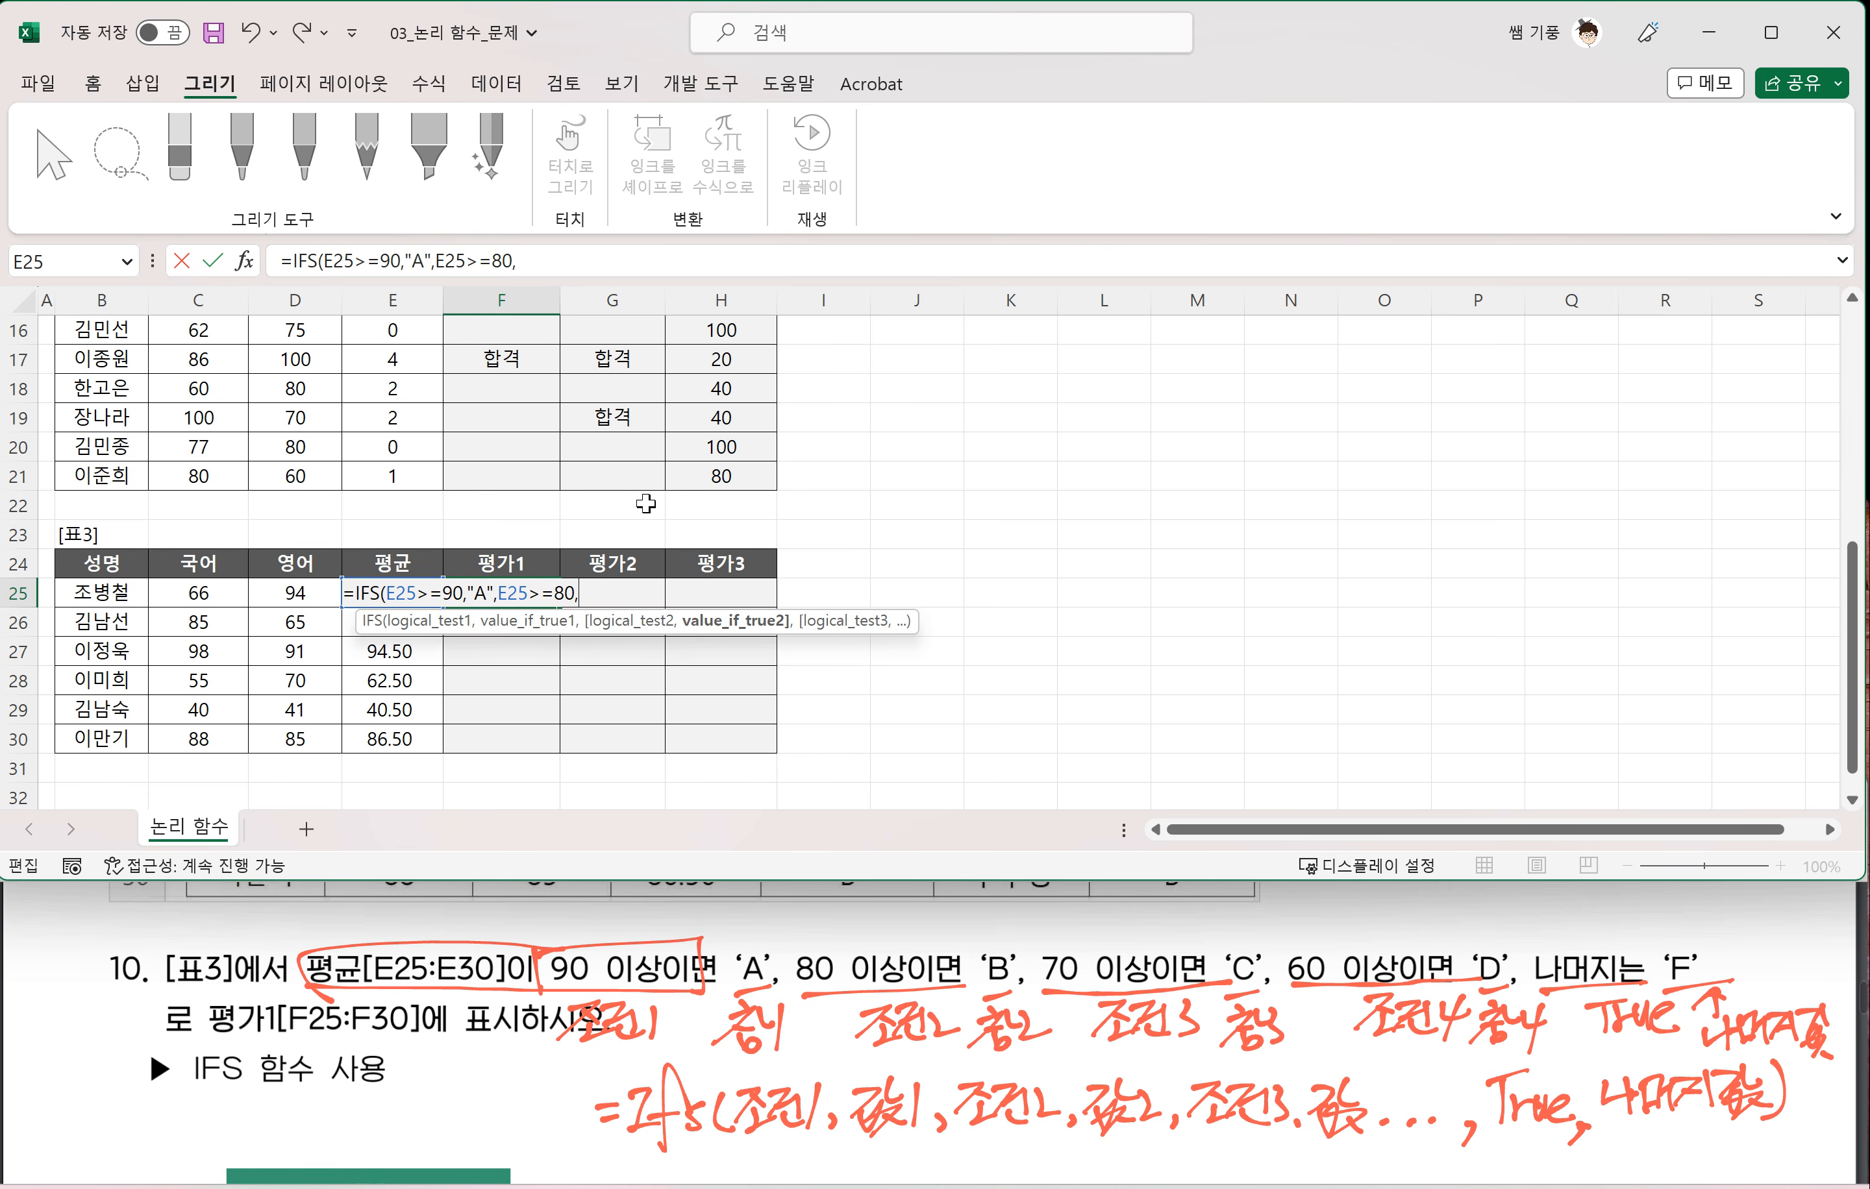
{"action": "type", "text": "\"B\","}
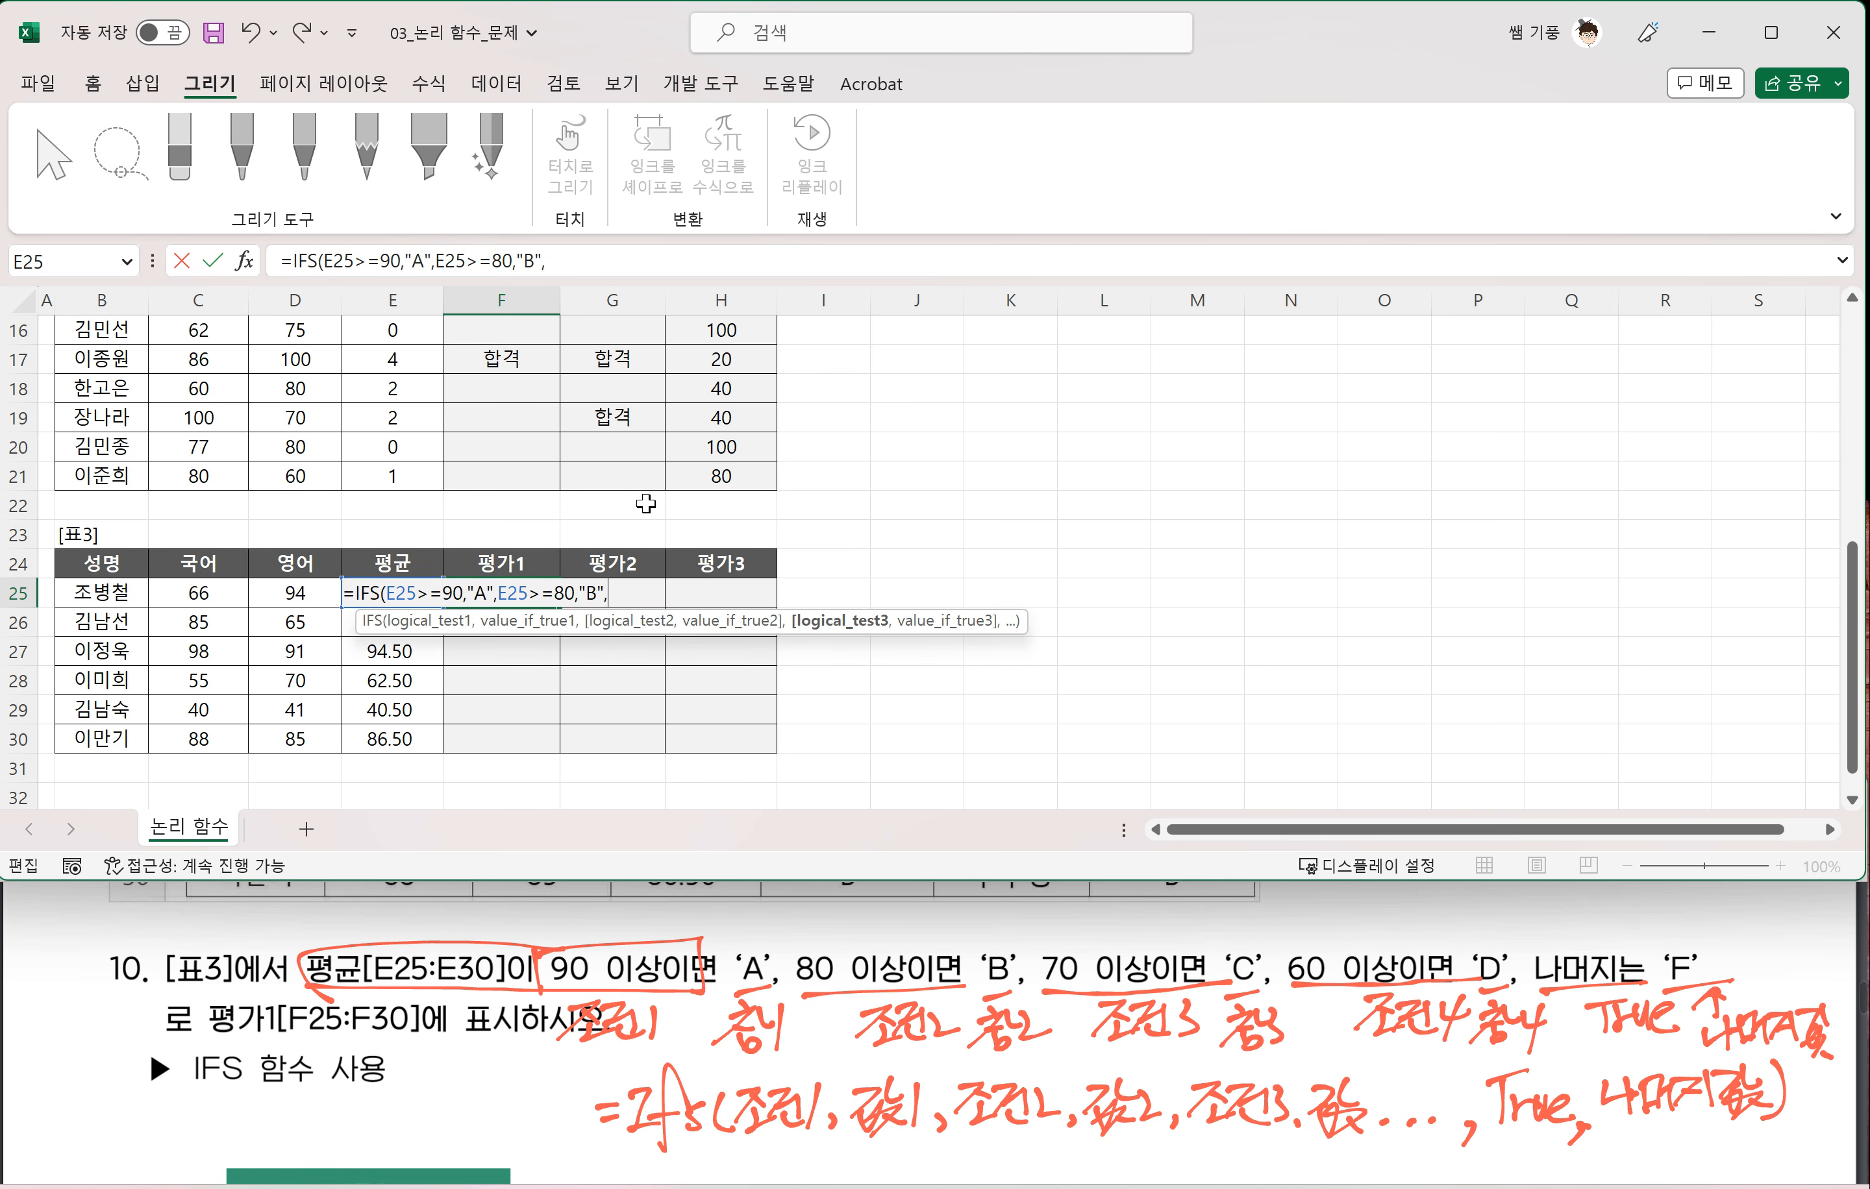
- Extend the IFS formula in F25 with the pairs E25>=70,"C" and E25>=60,"D"
{"action": "type", "text": "E25"}
{"action": "type", "text": ">=7"}
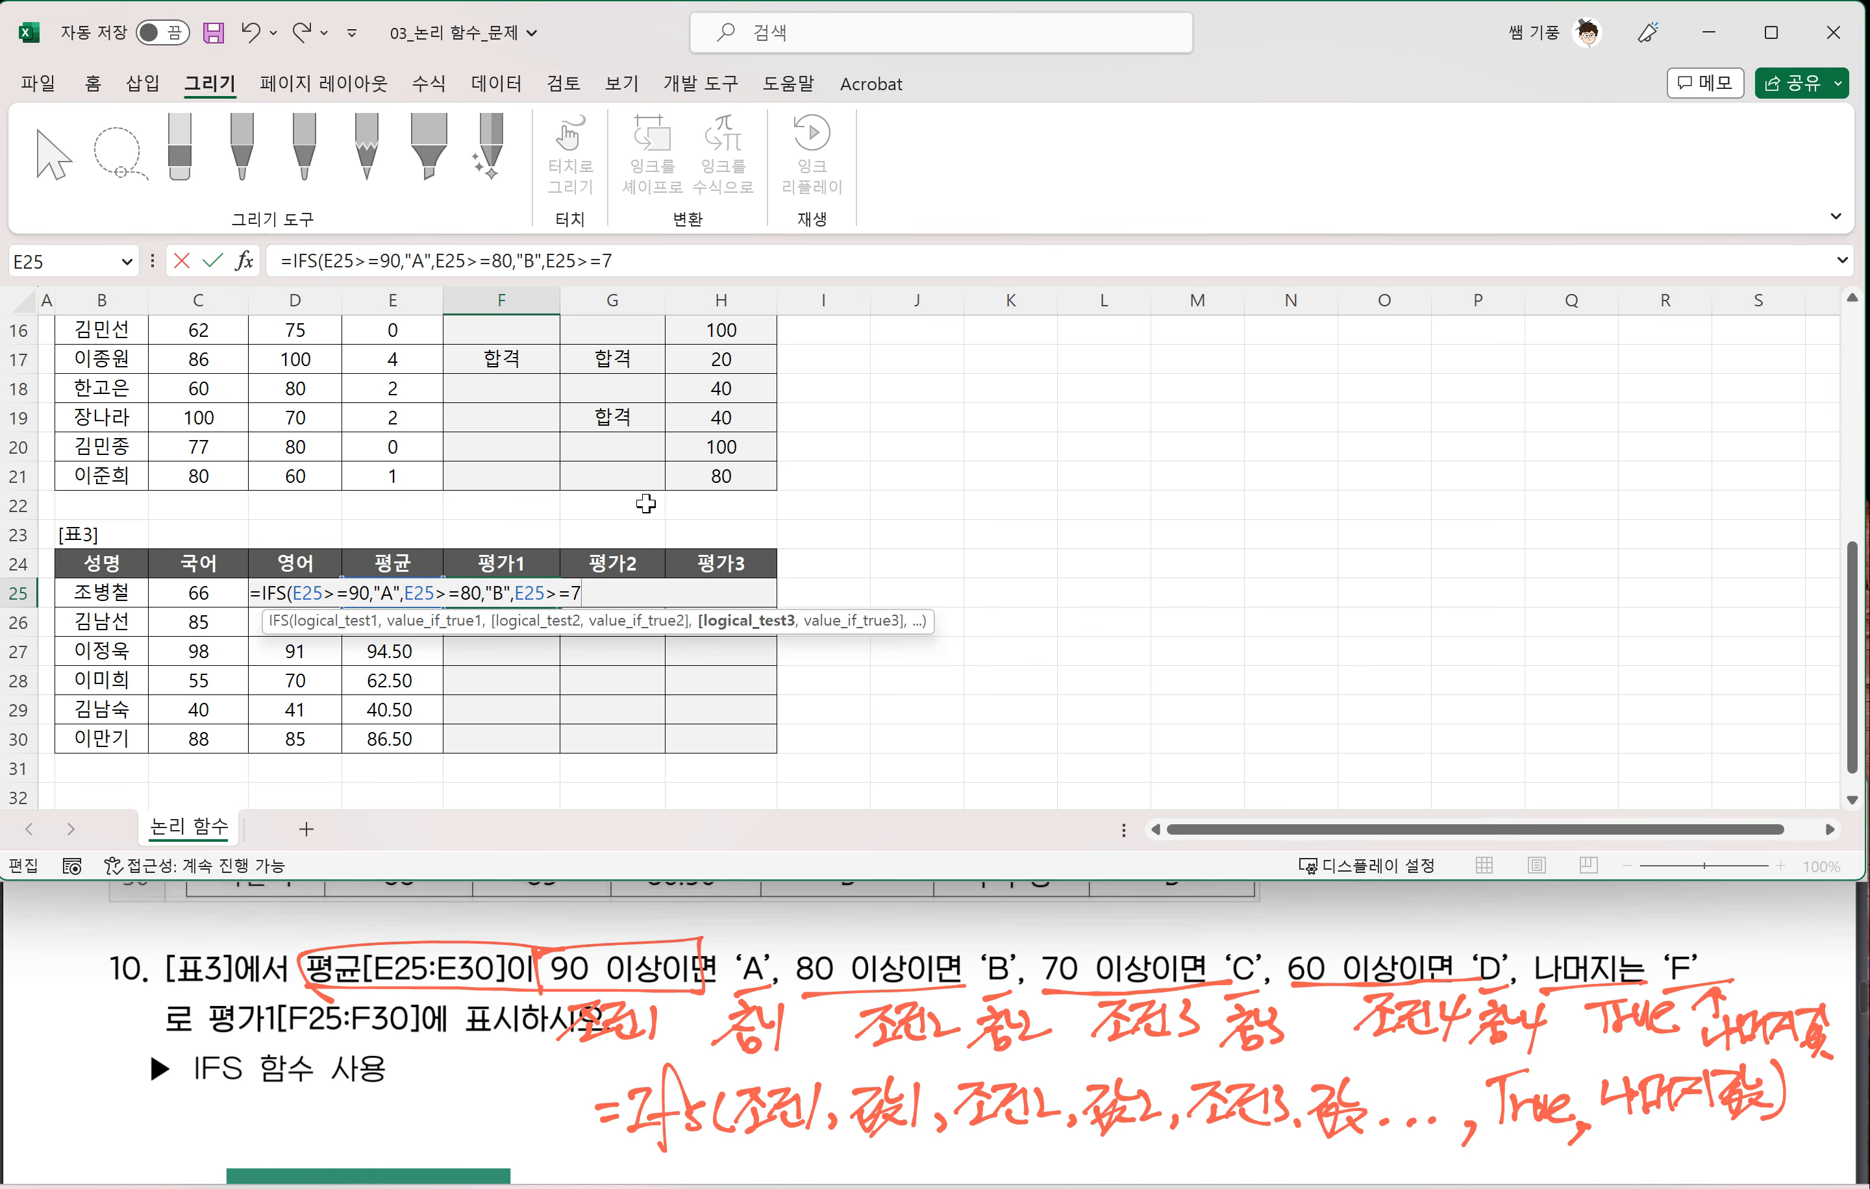
{"action": "type", "text": "0,\"C"}
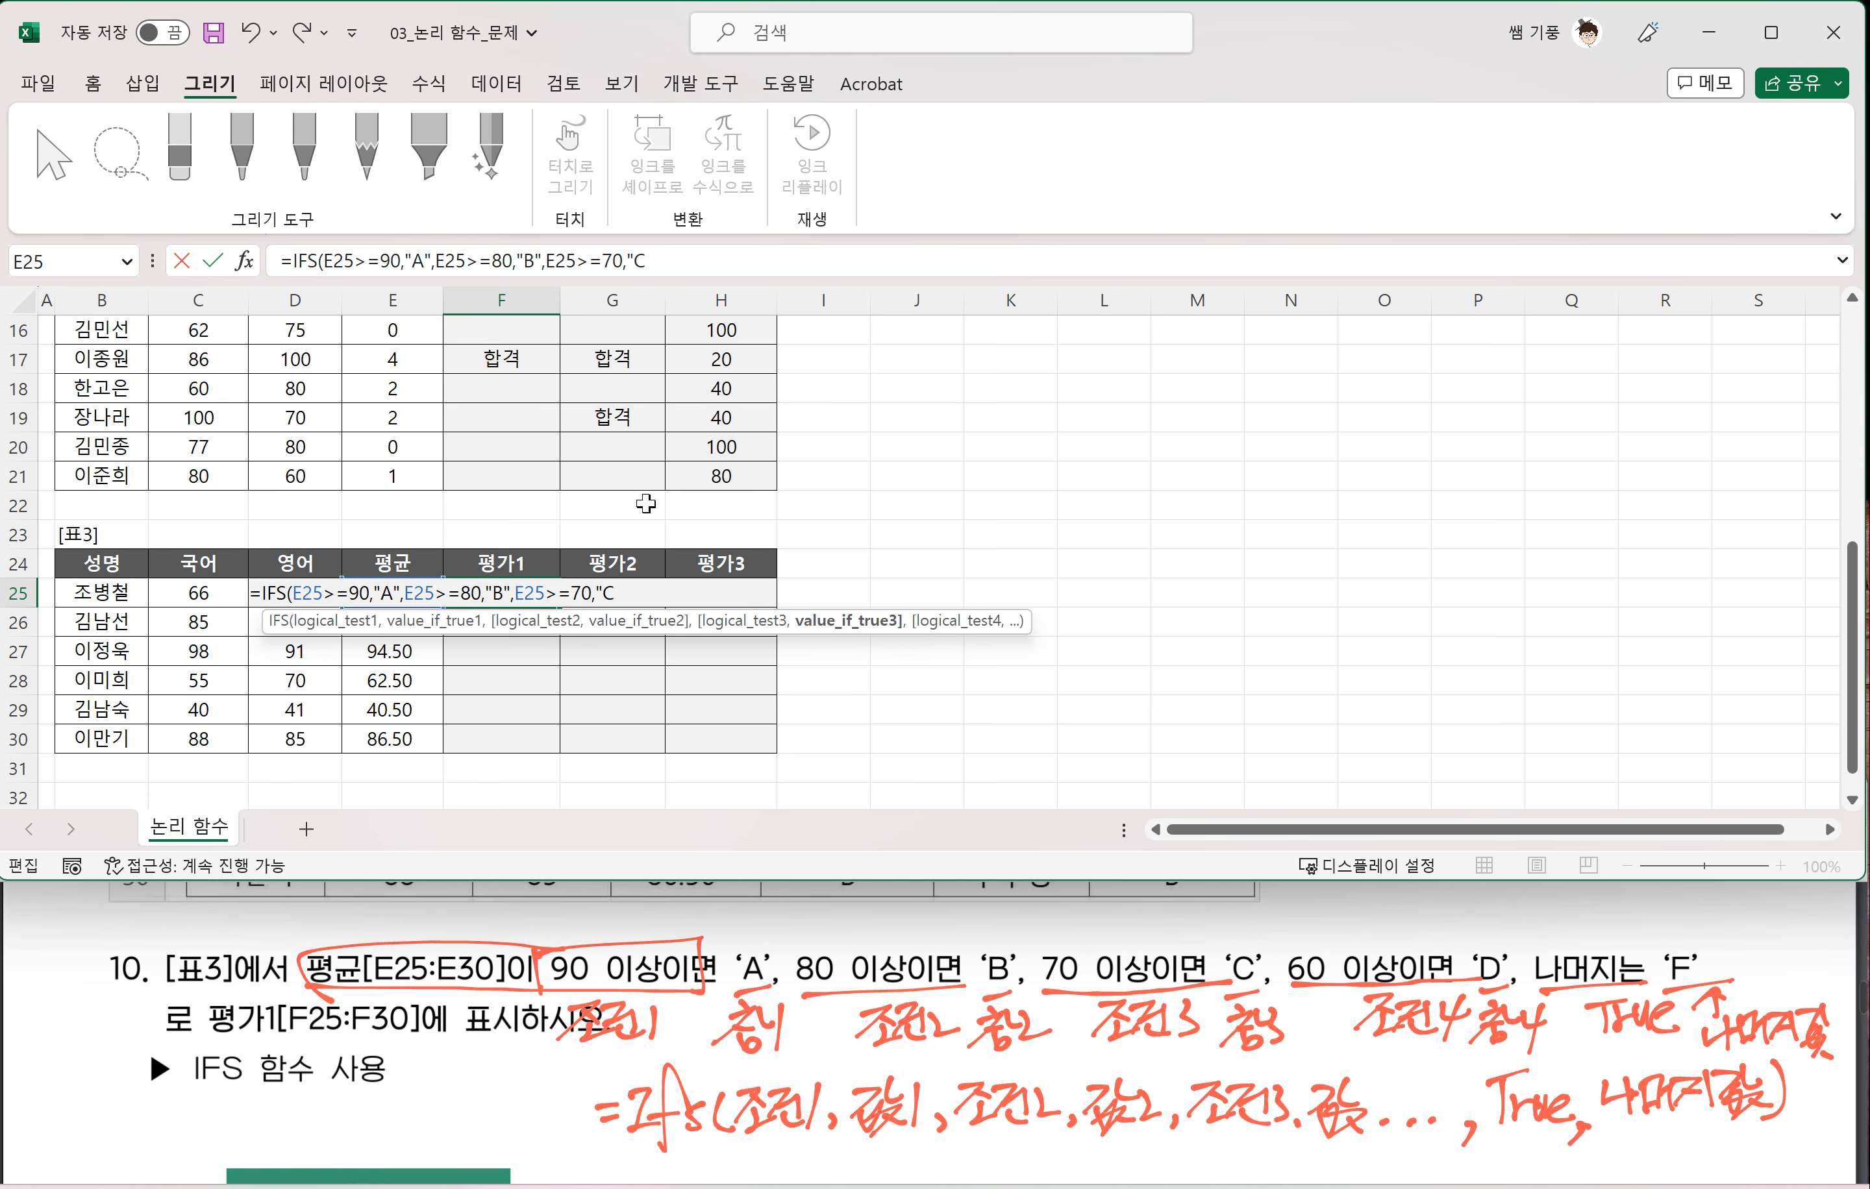
{"action": "type", "text": "\","}
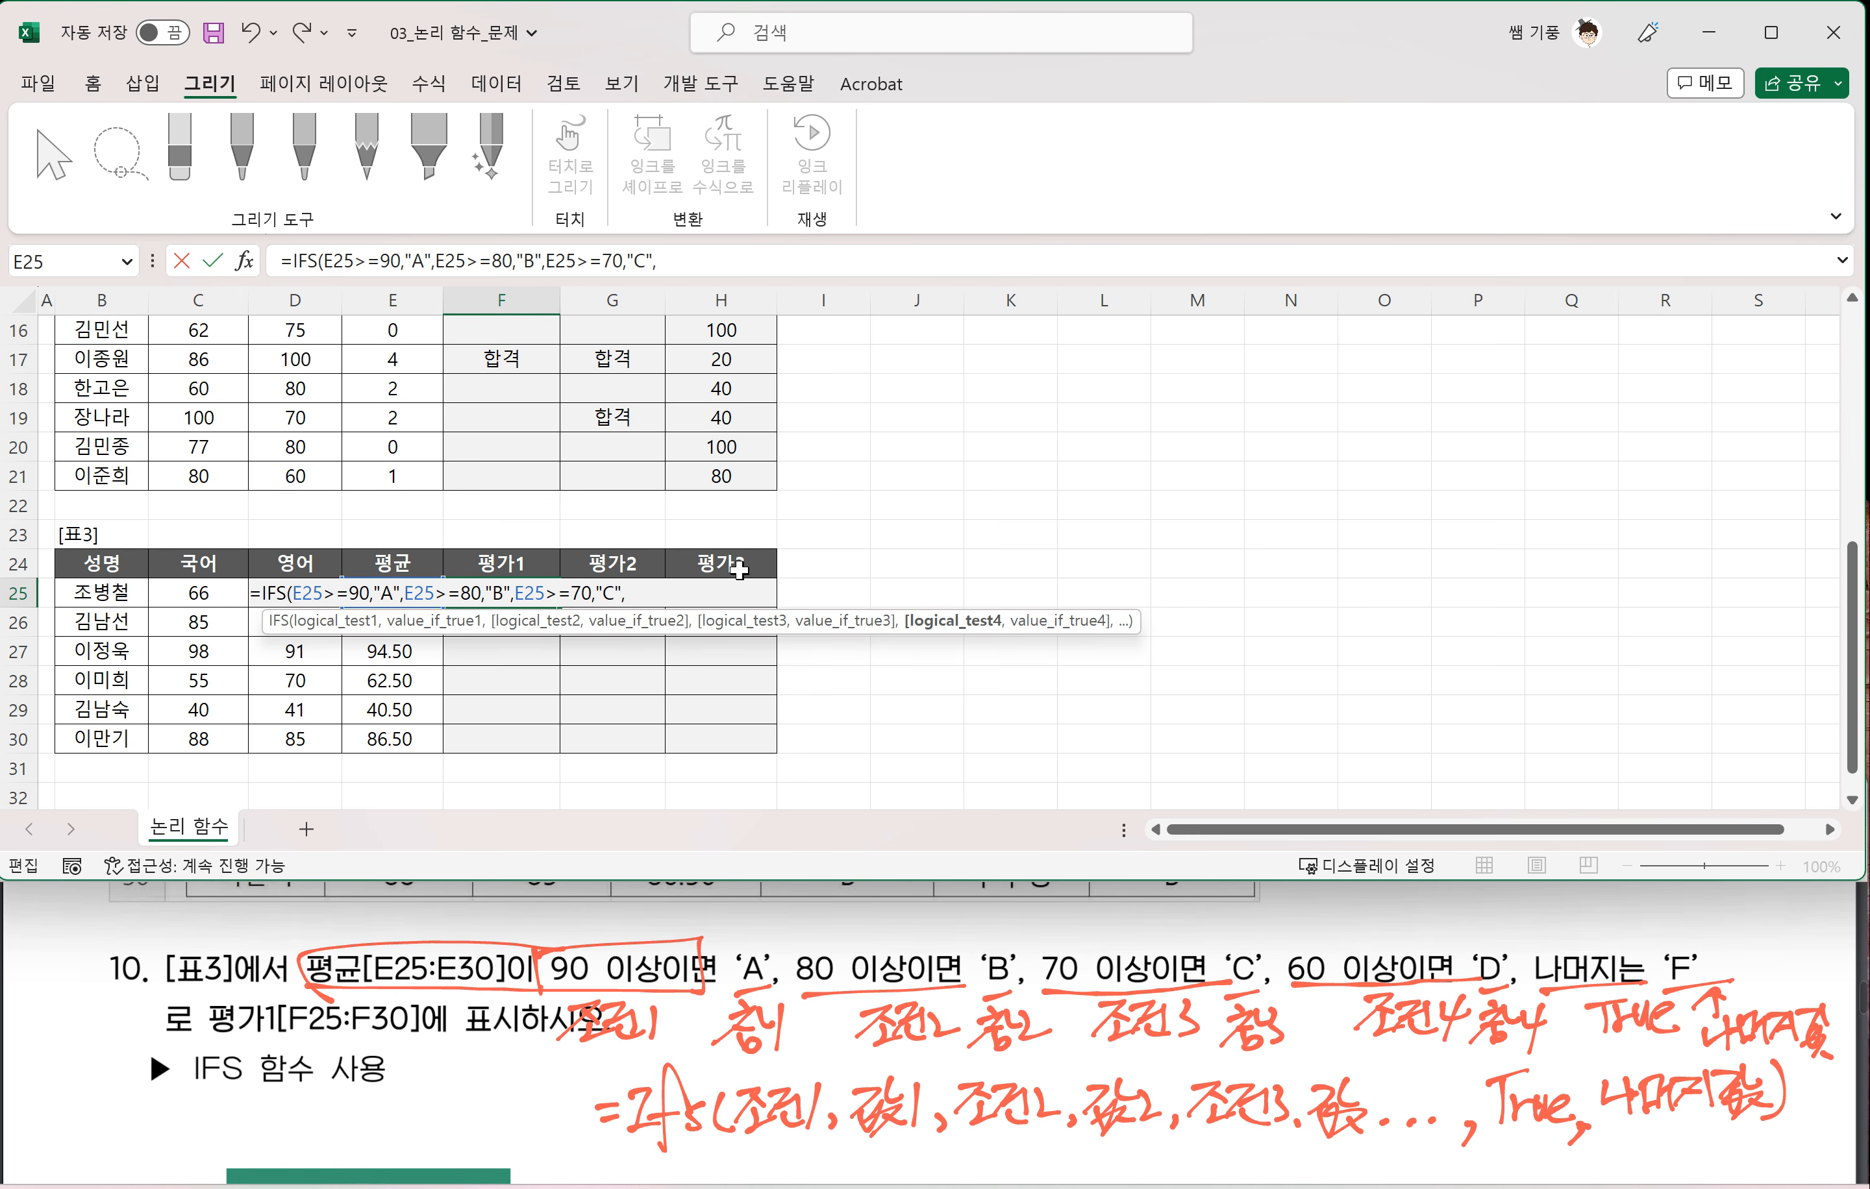
{"action": "type", "text": "E25"}
{"action": "type", "text": ">=60,"}
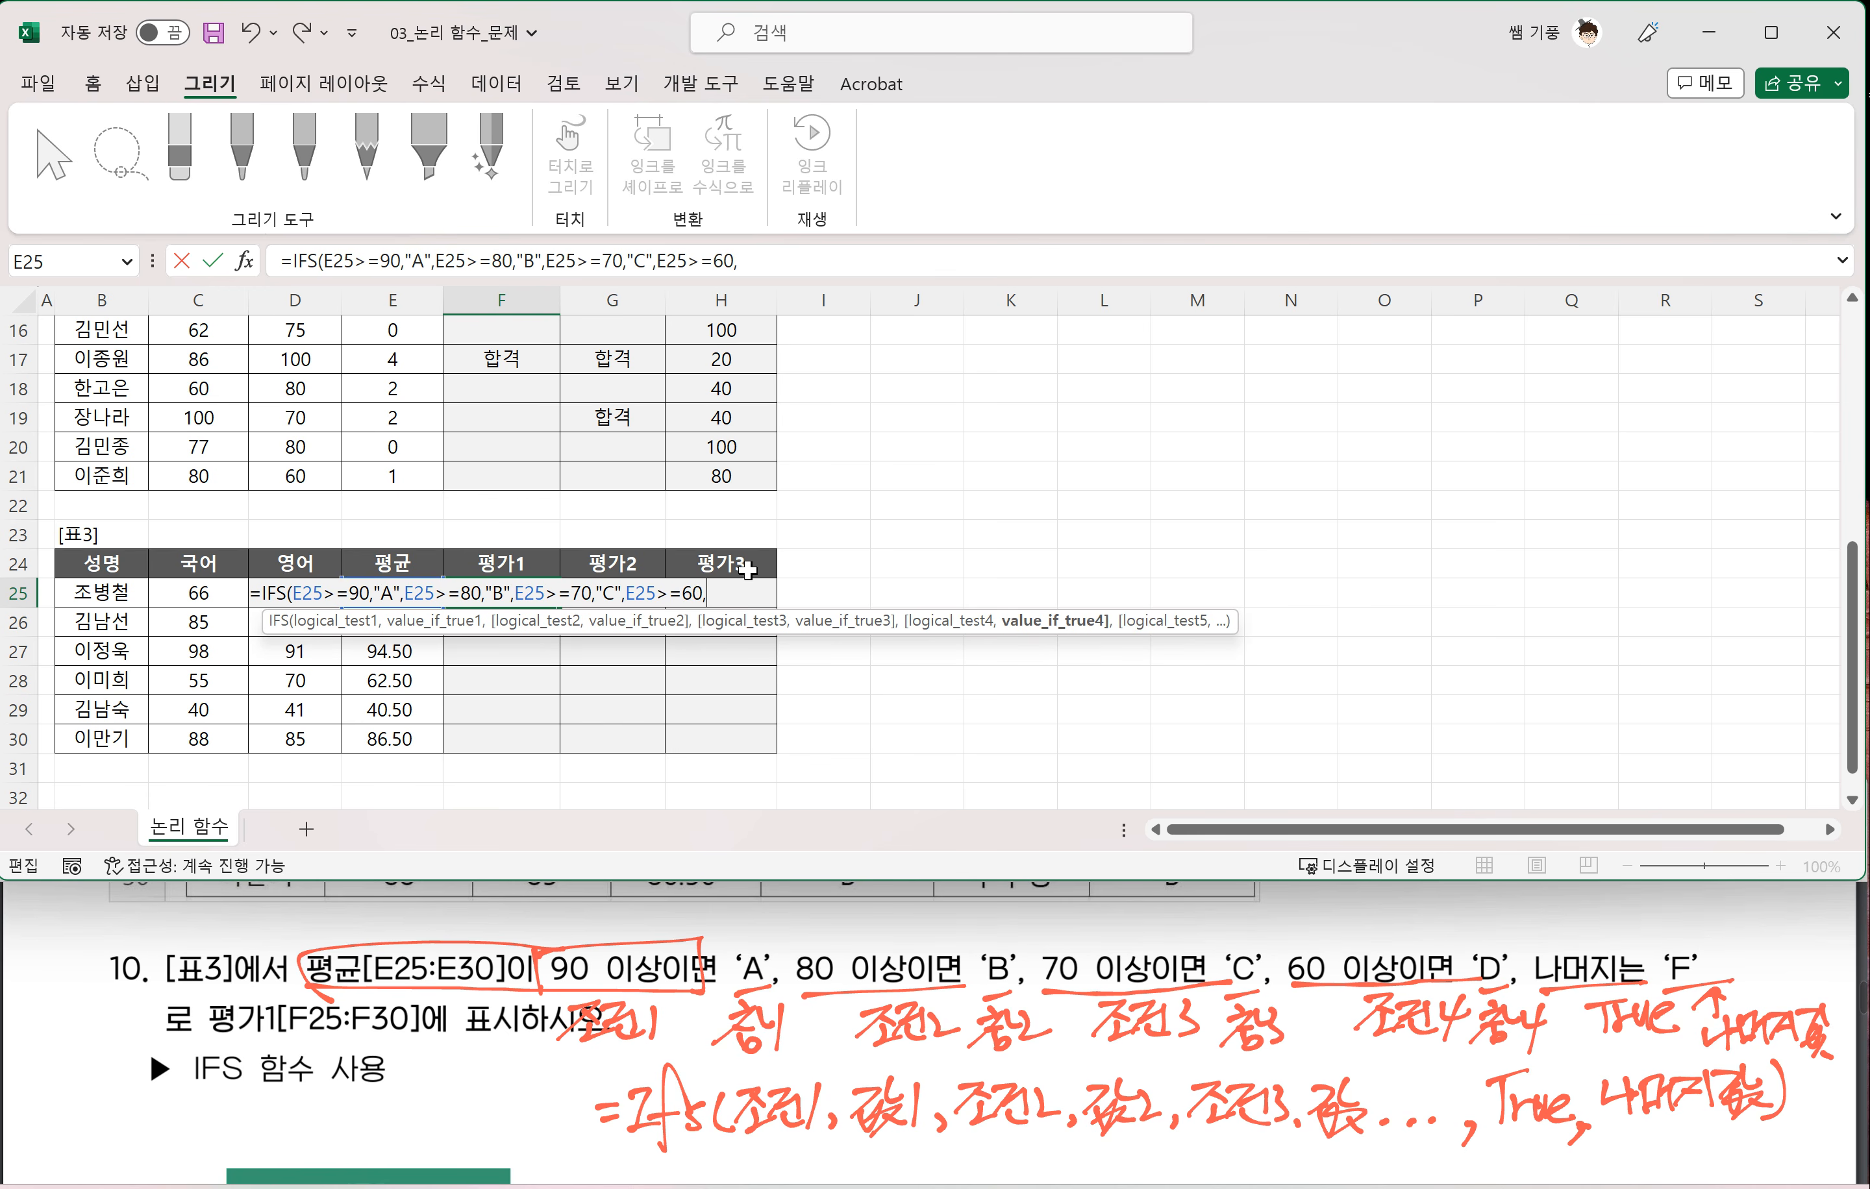
{"action": "type", "text": "\"D\","}
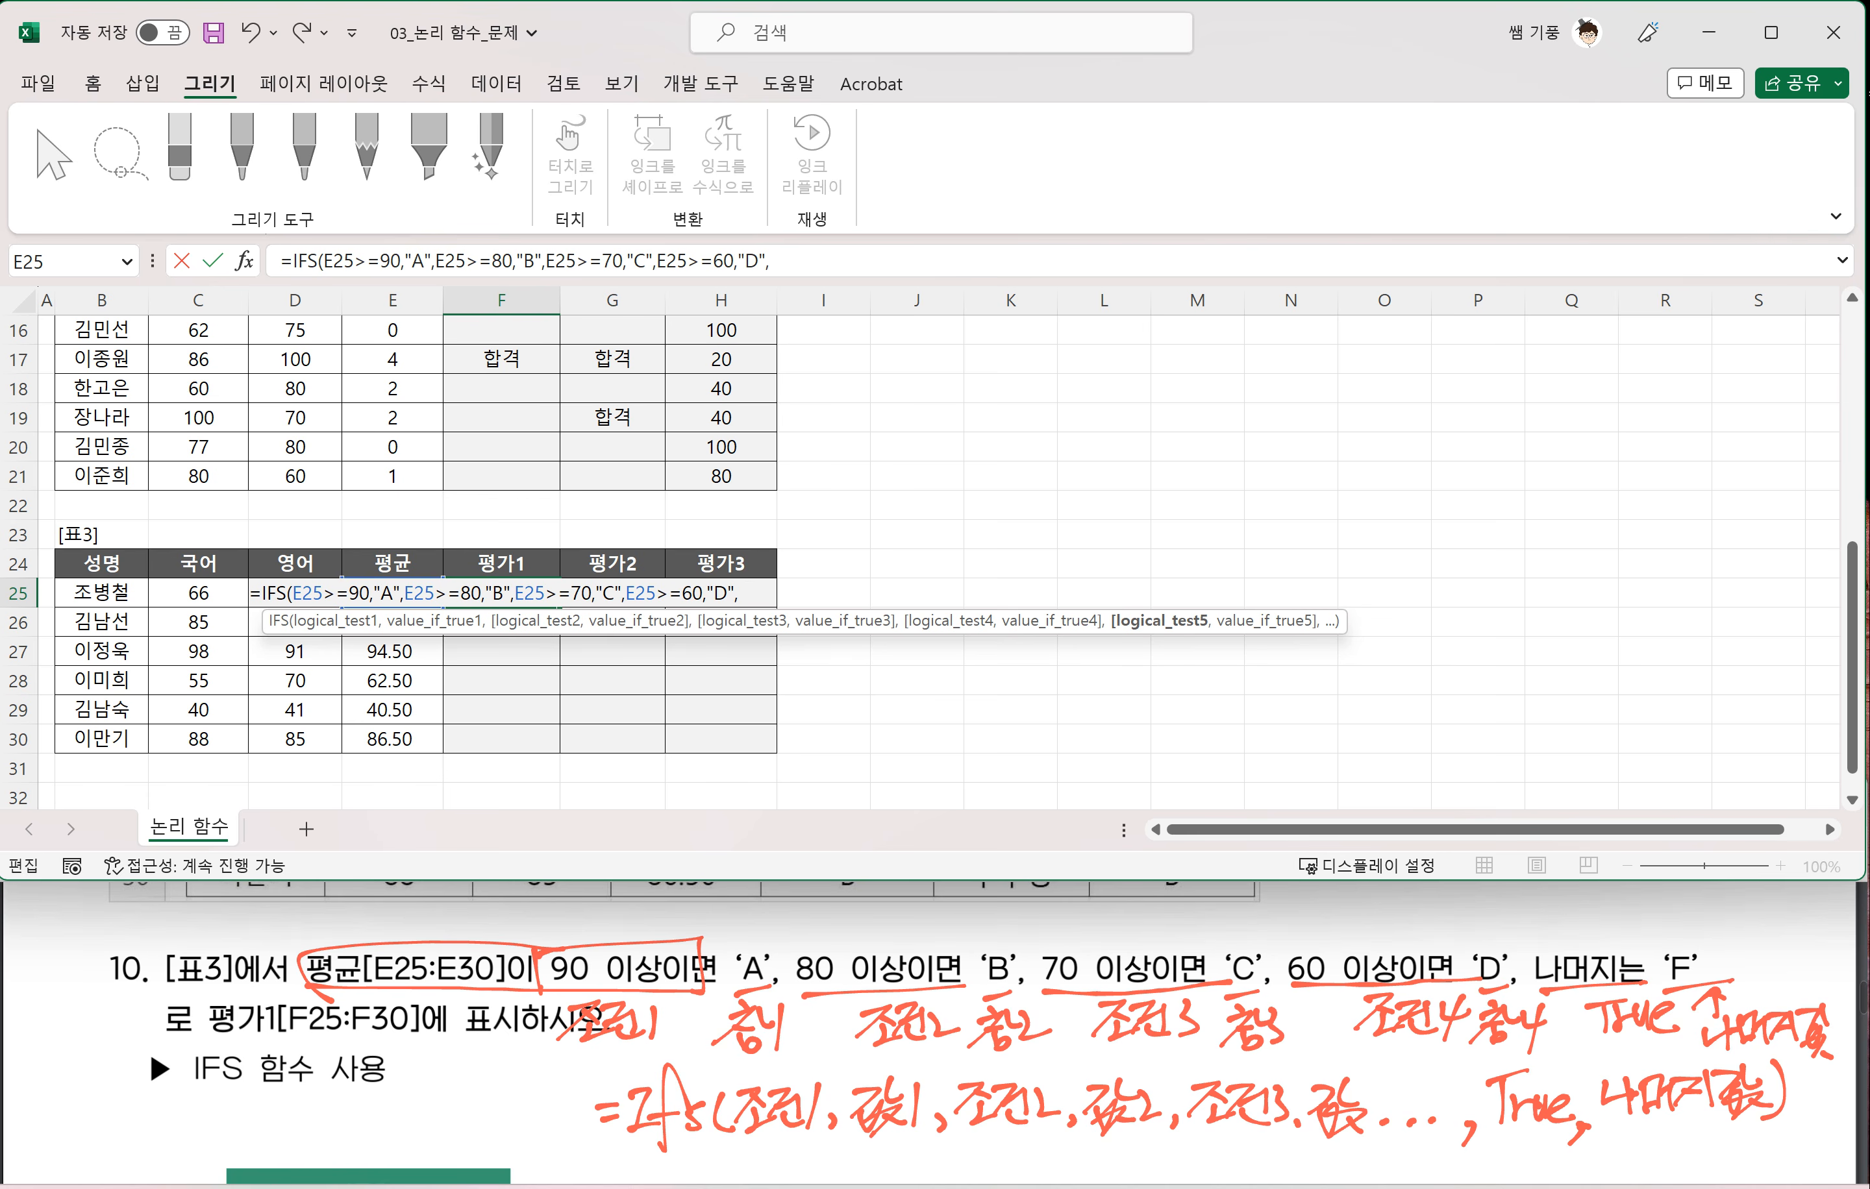
- Finish the IFS formula in F25 with TRUE,"F" for the remaining cases and enter it
{"action": "type", "text": "TRUE"}
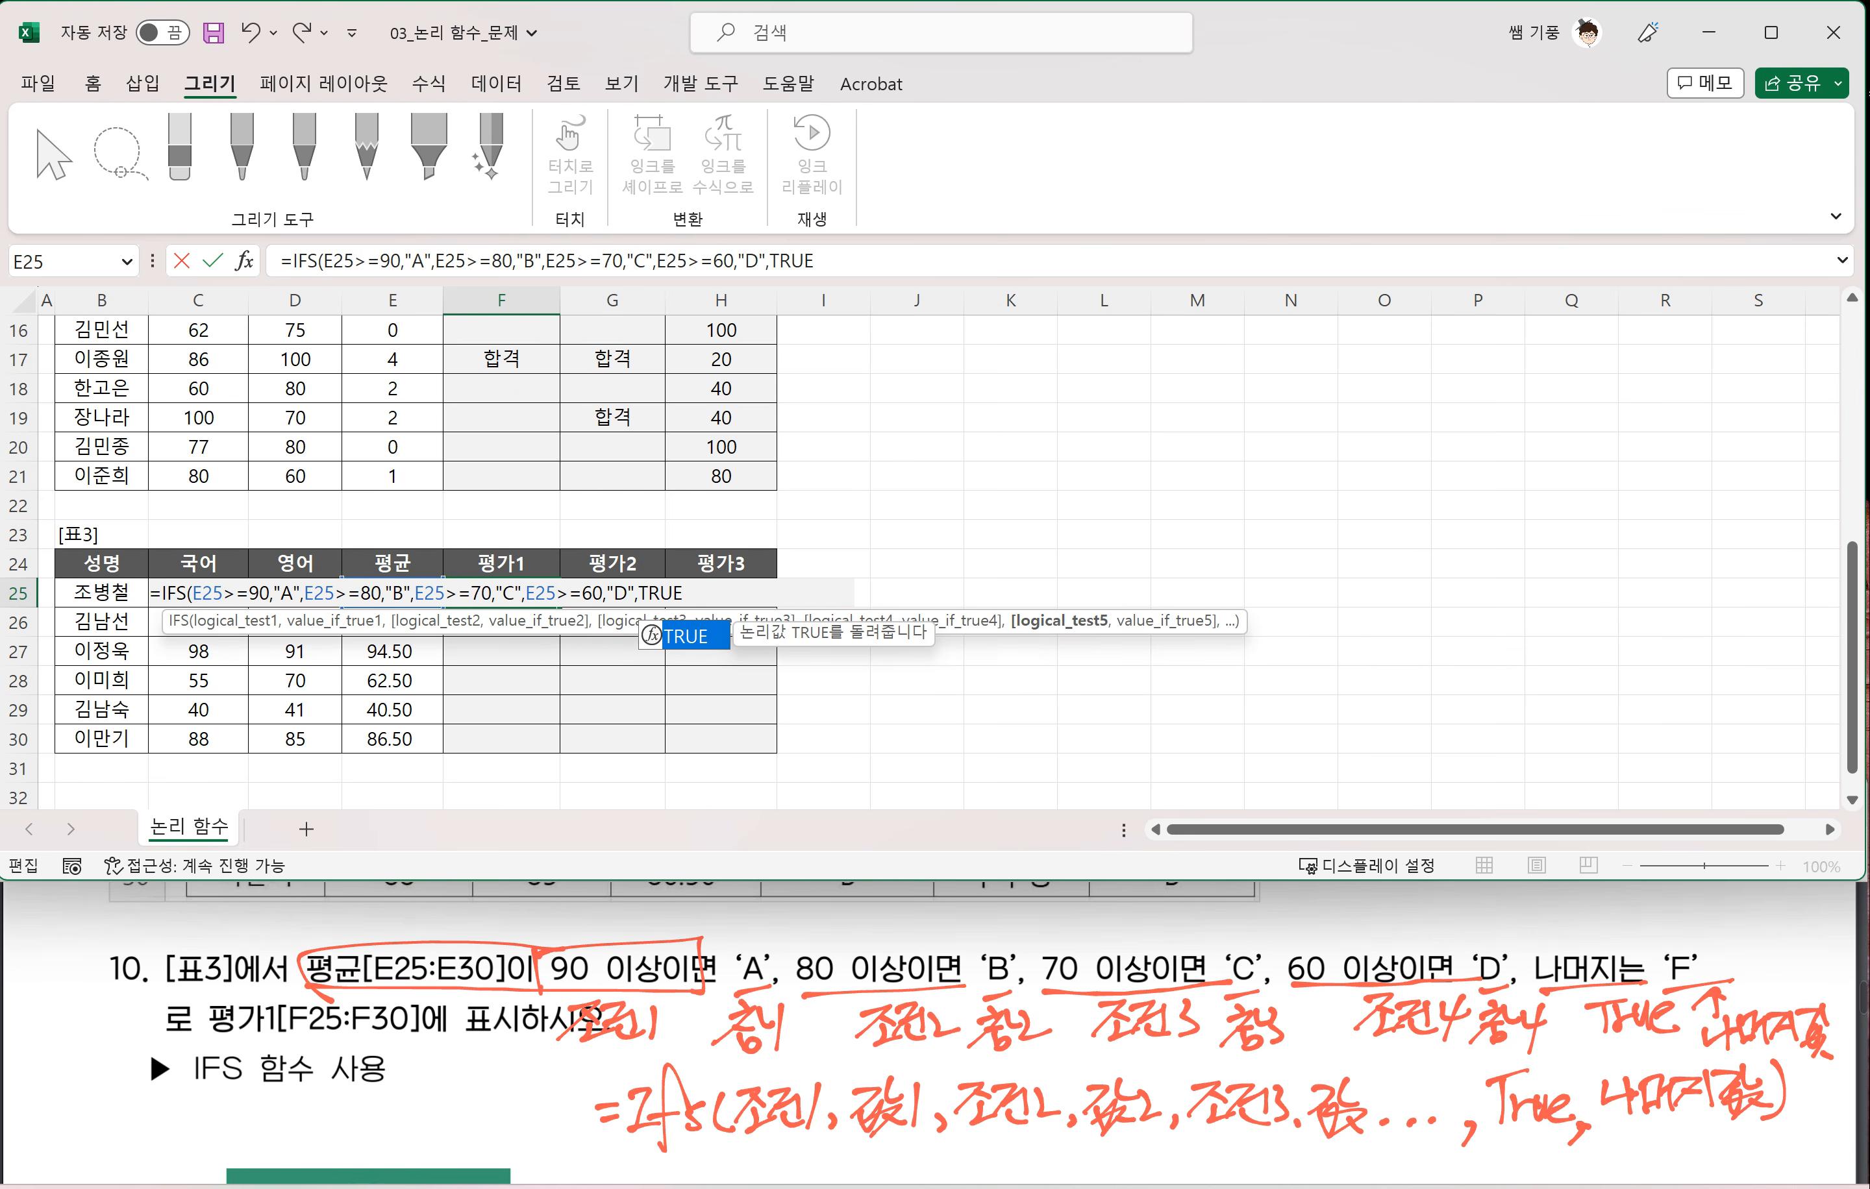
{"action": "type", "text": ","}
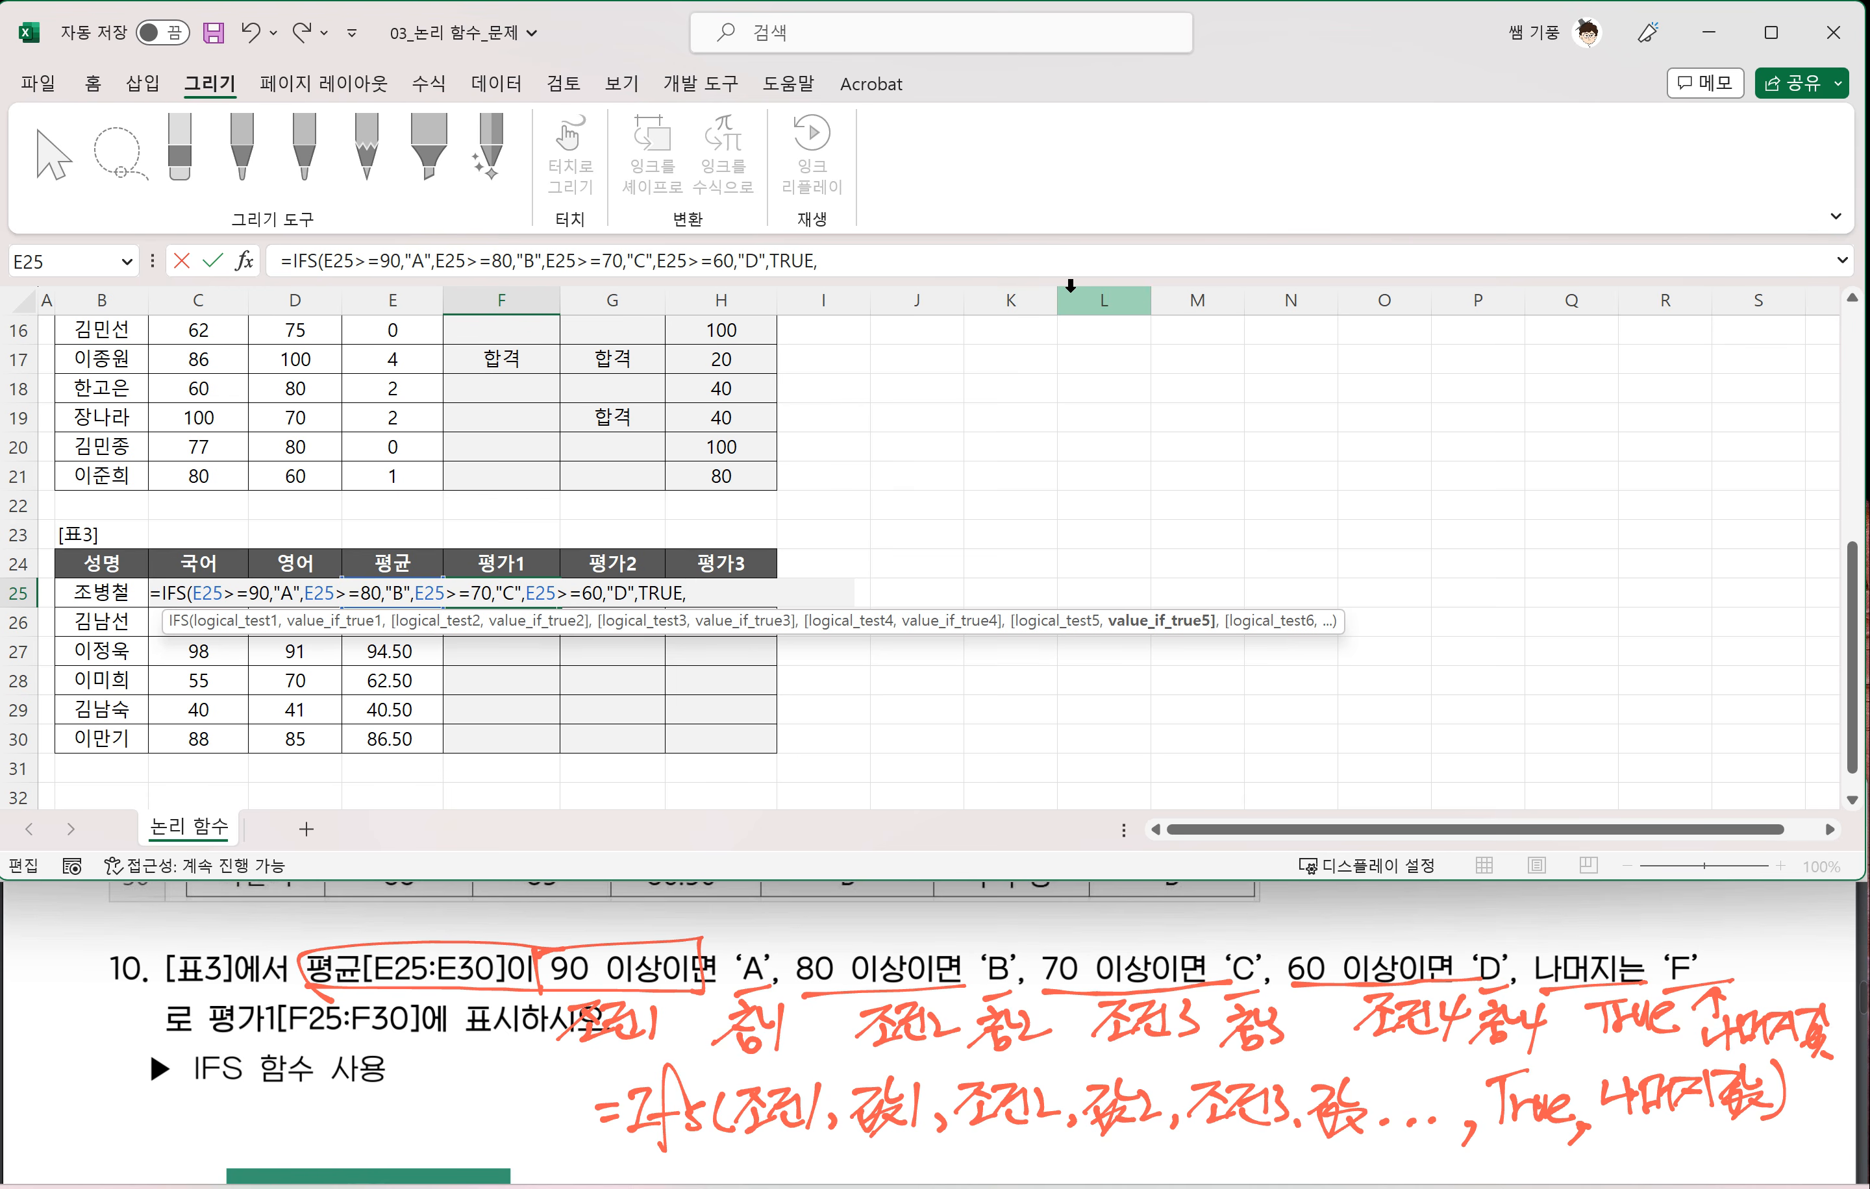
{"action": "type", "text": "\"F\")"}
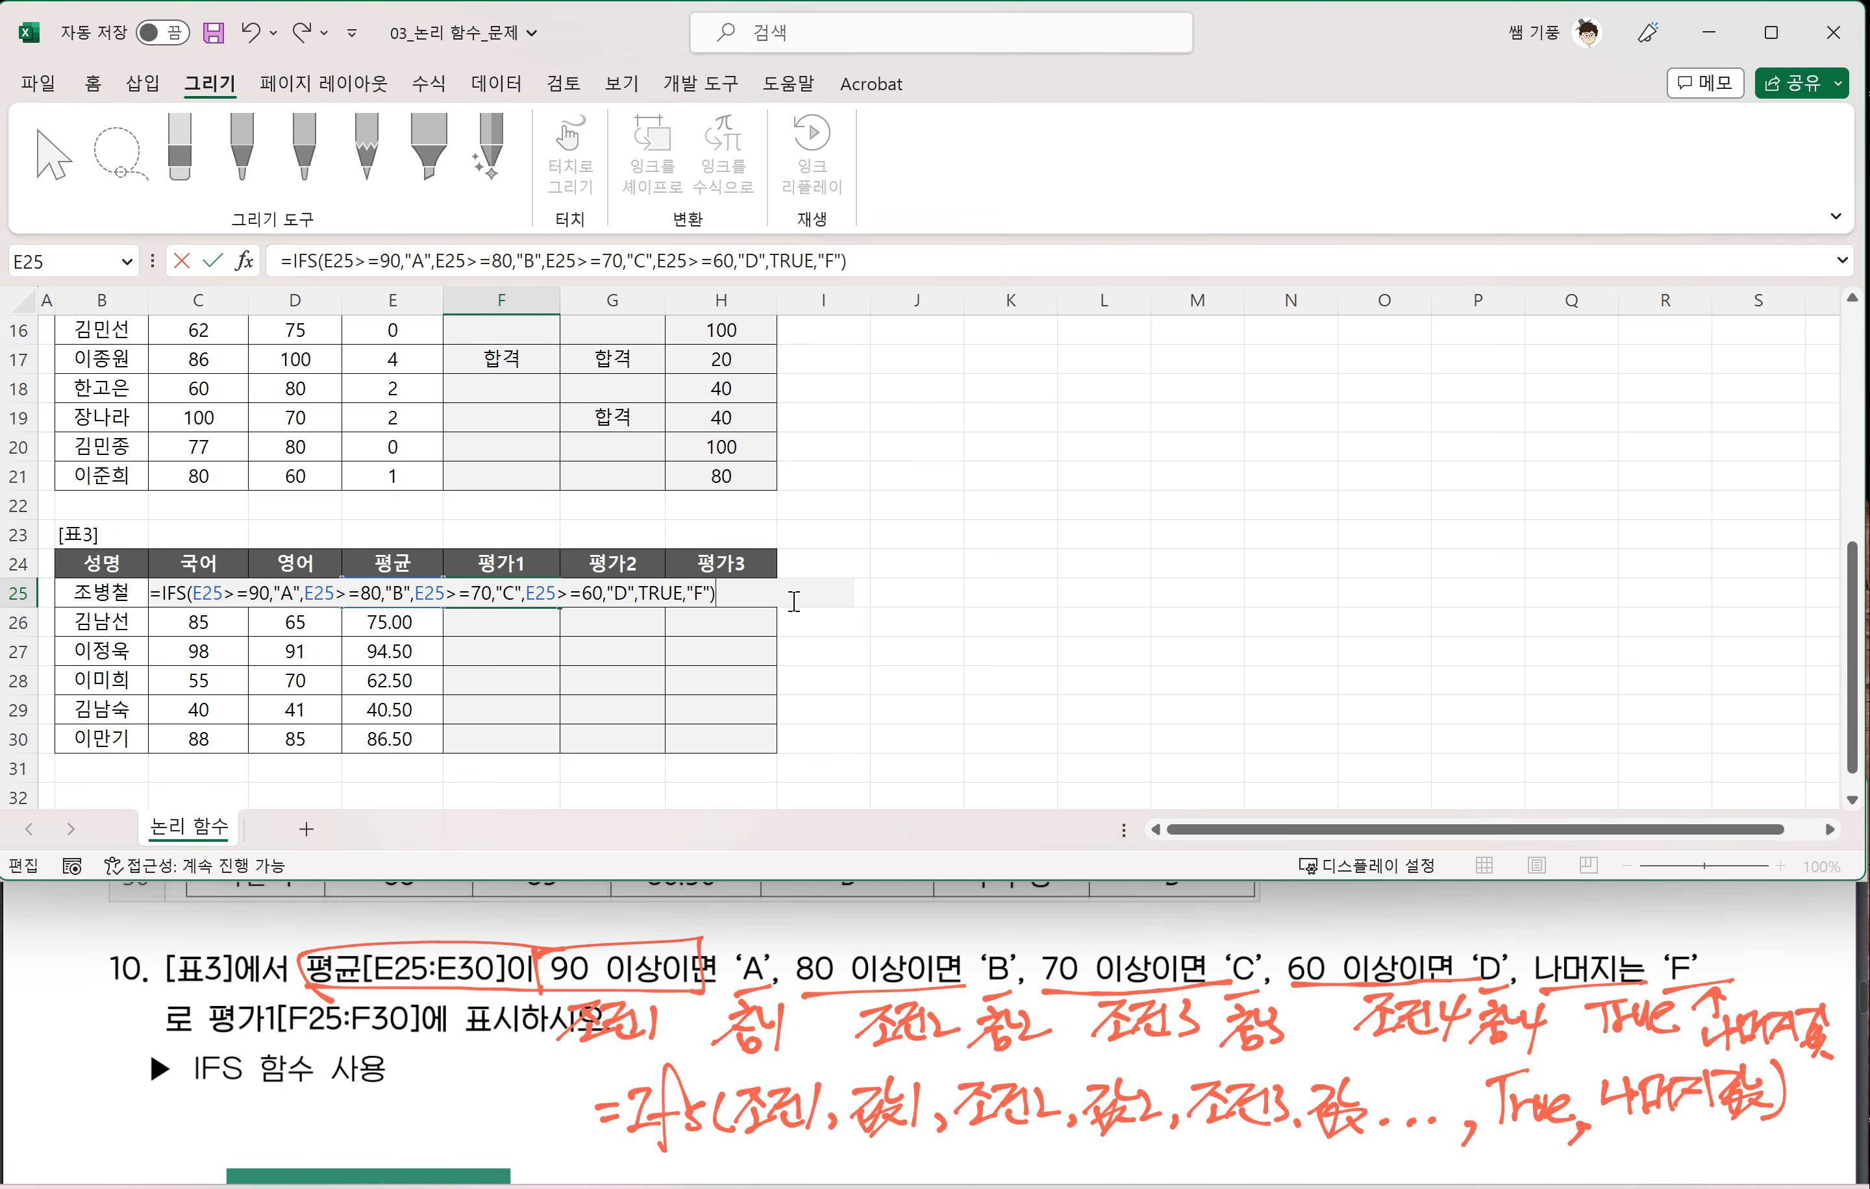
{"action": "key", "text": "Return"}
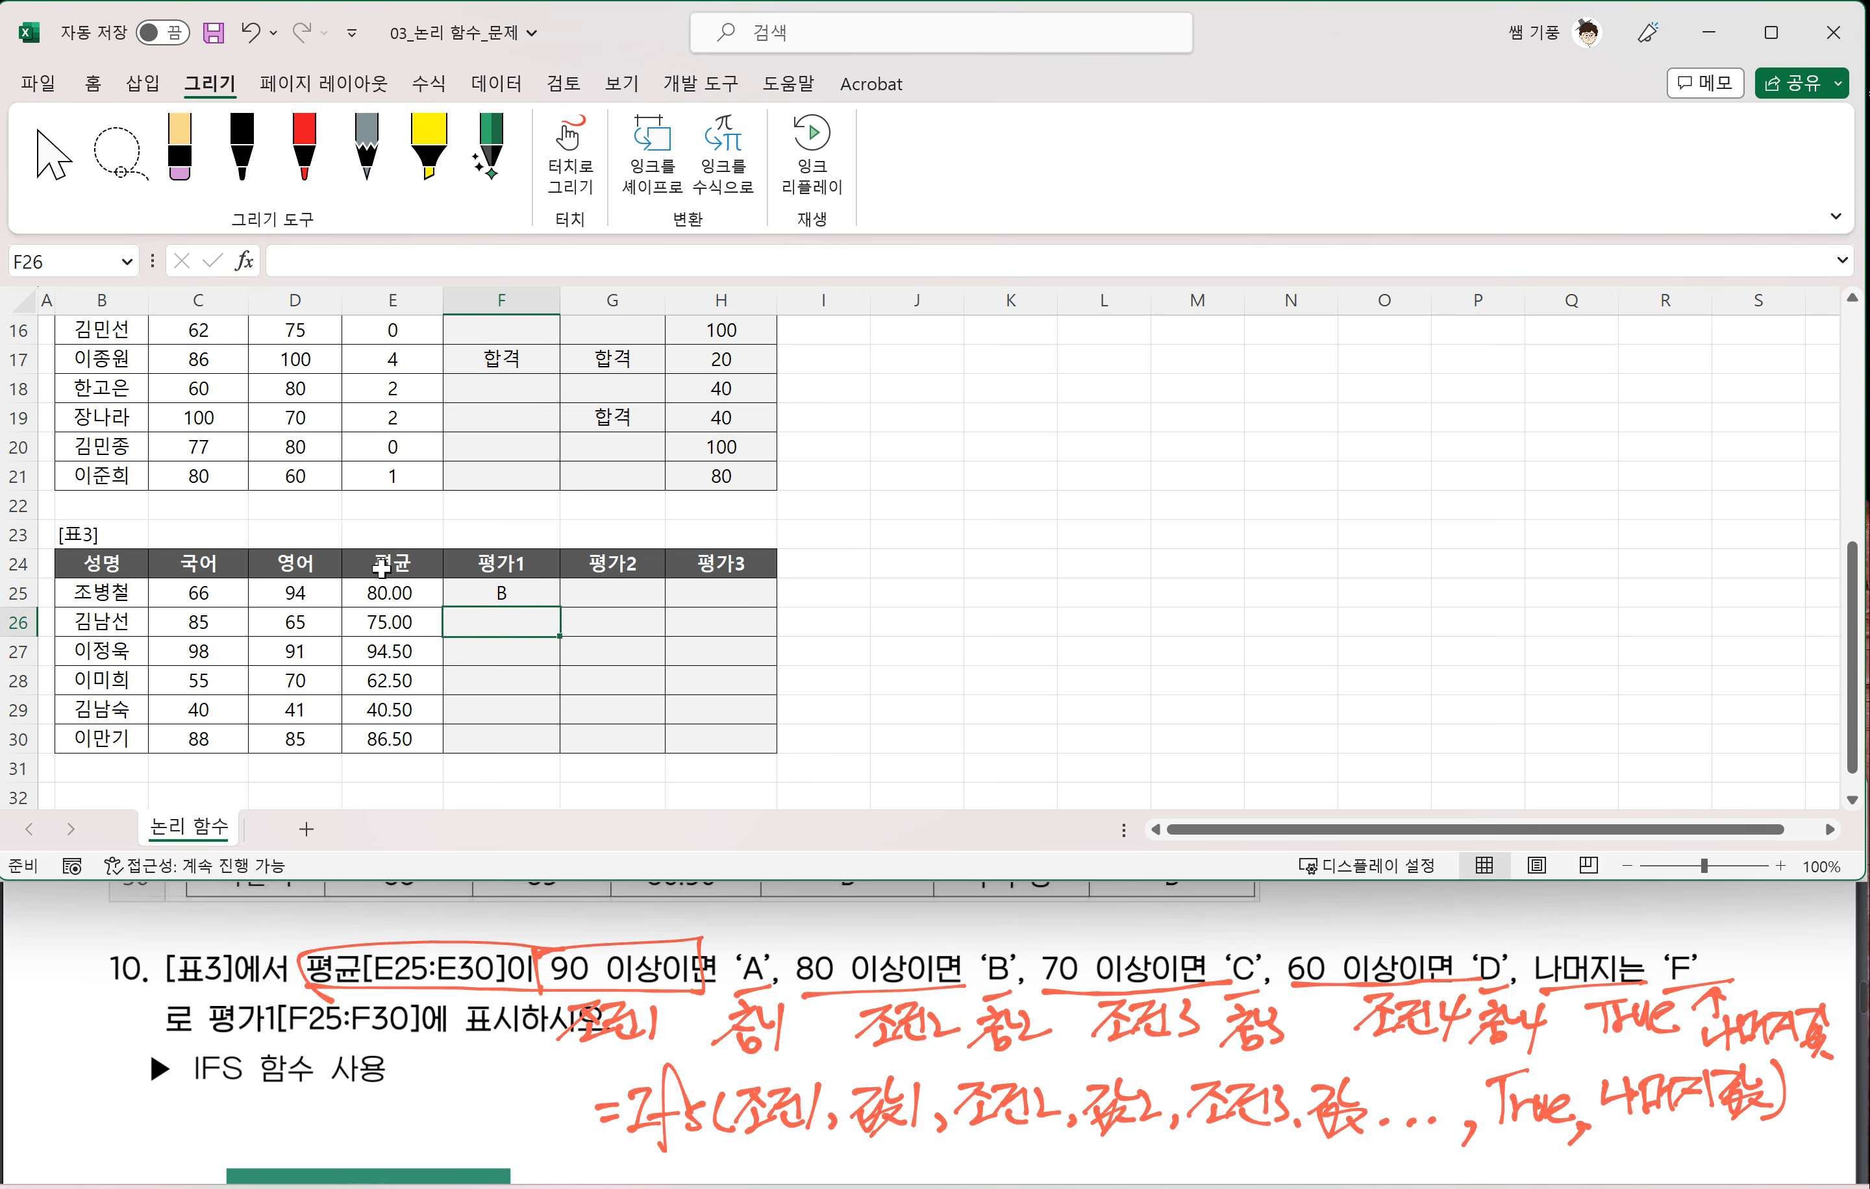
- Copy the IFS formula from F25 down to F30 and return to question 10 in the PDF
{"action": "left_click", "coordinate": [507, 596]}
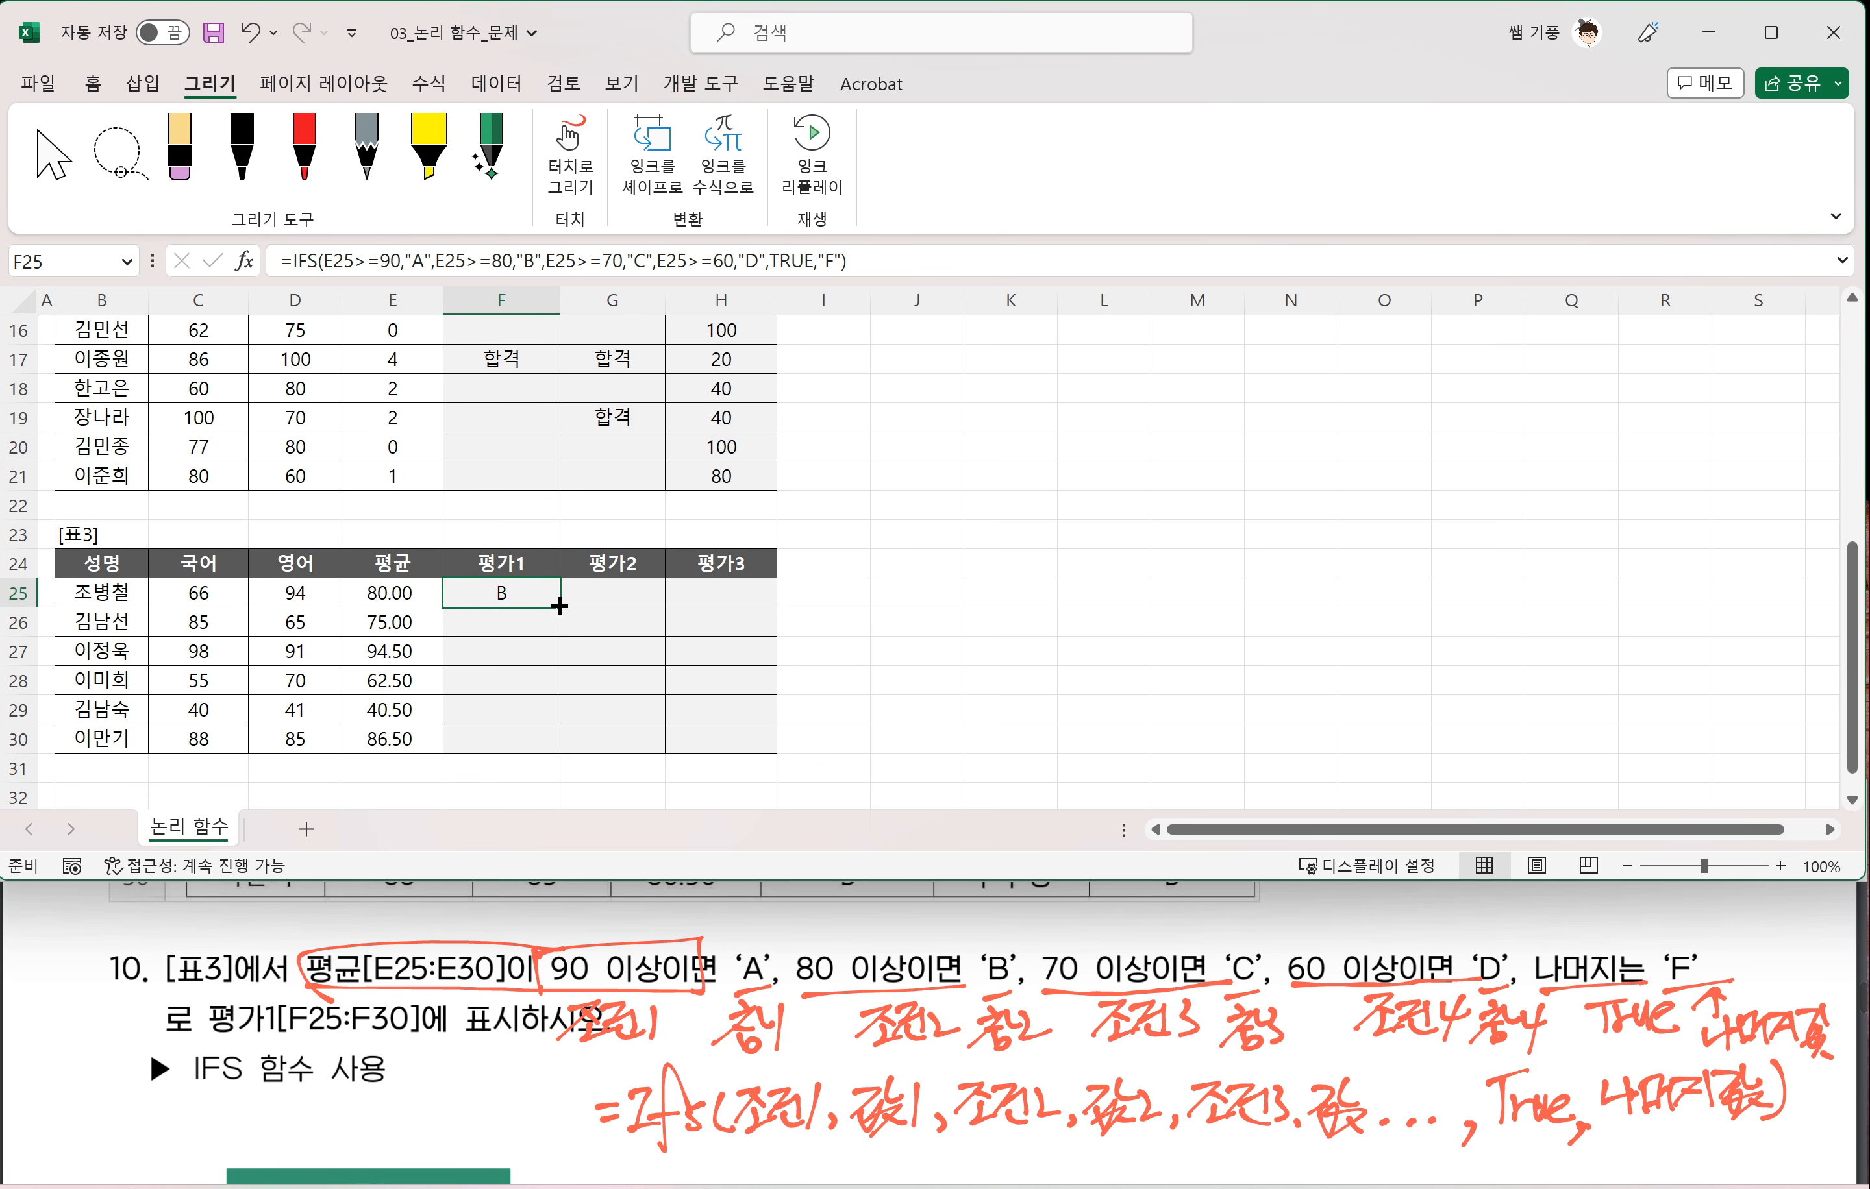
{"action": "left_click_drag", "start_coordinate": [559, 607], "coordinate": [566, 742]}
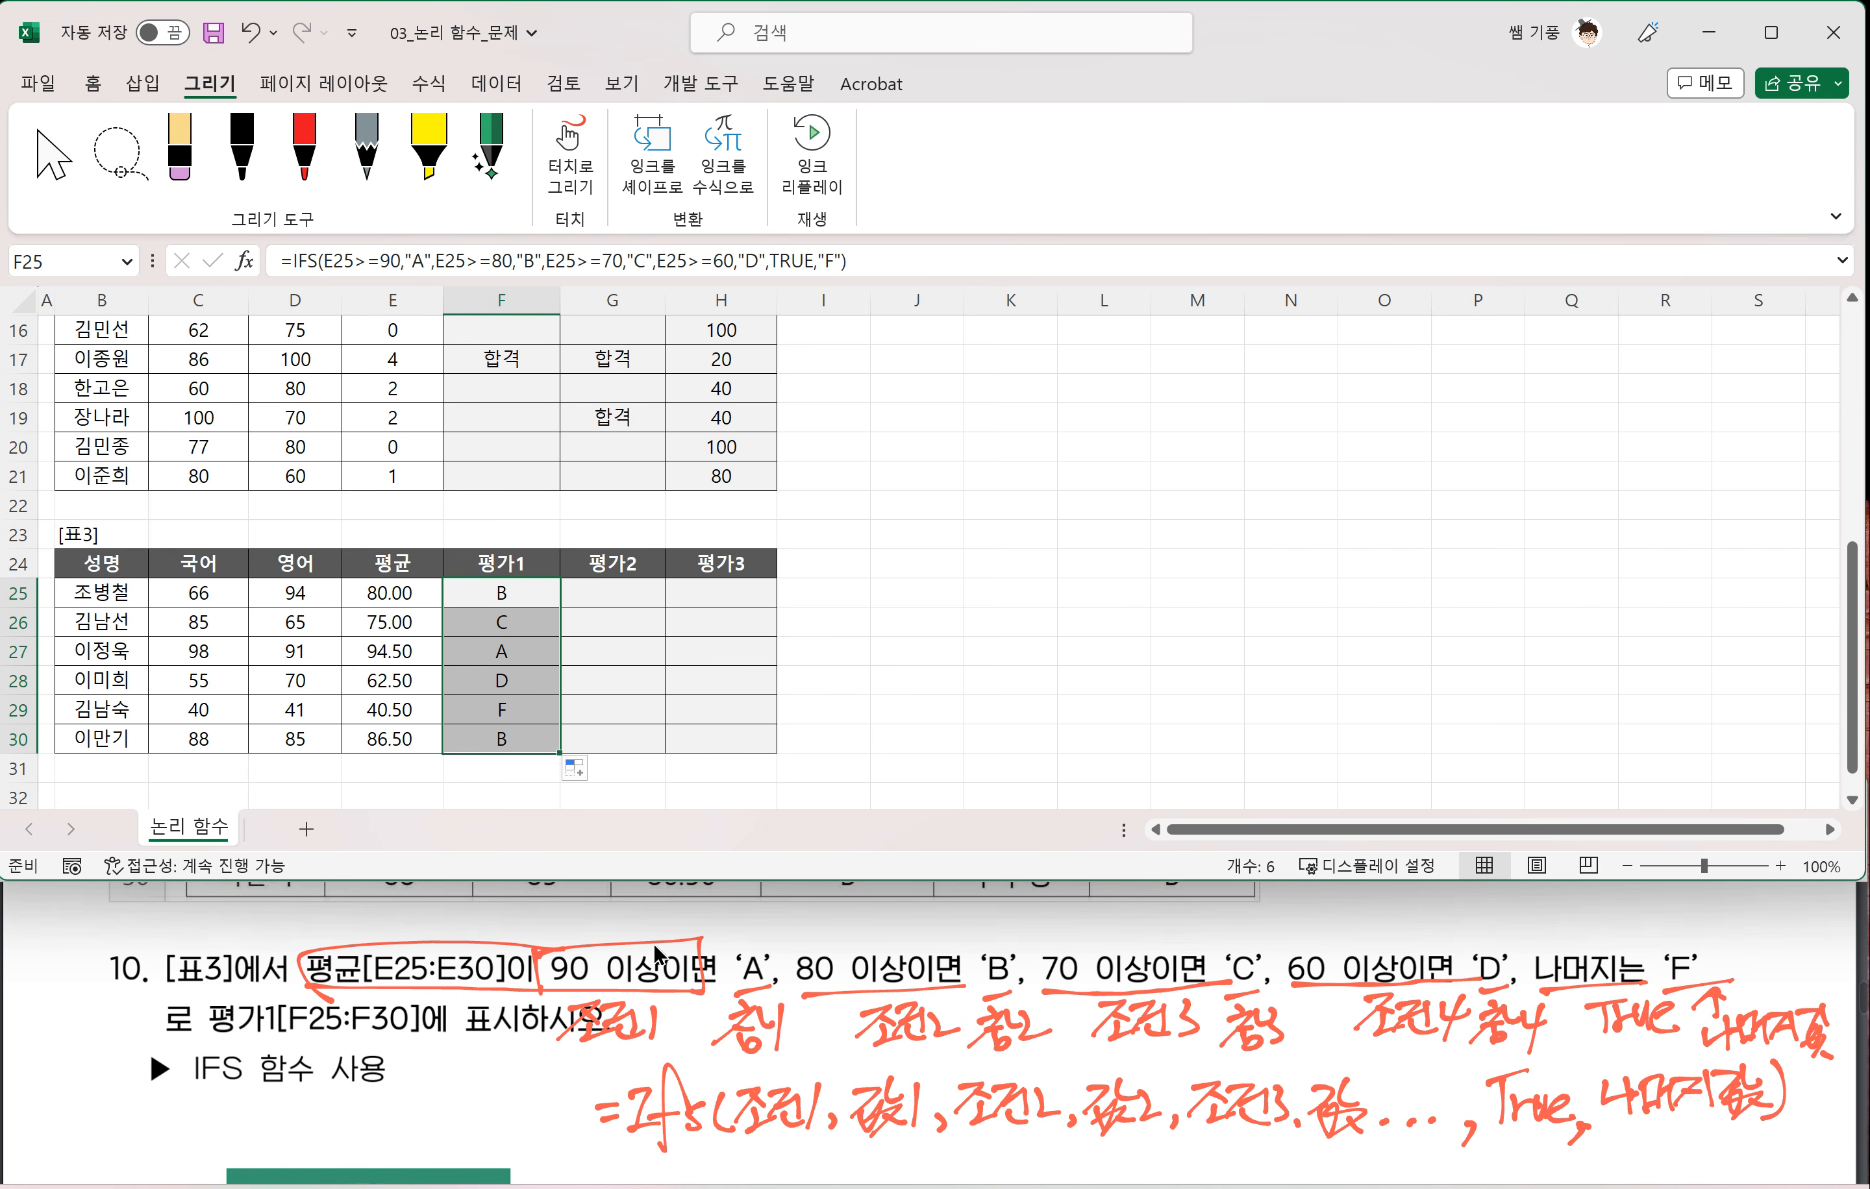
{"action": "left_click", "coordinate": [513, 1001]}
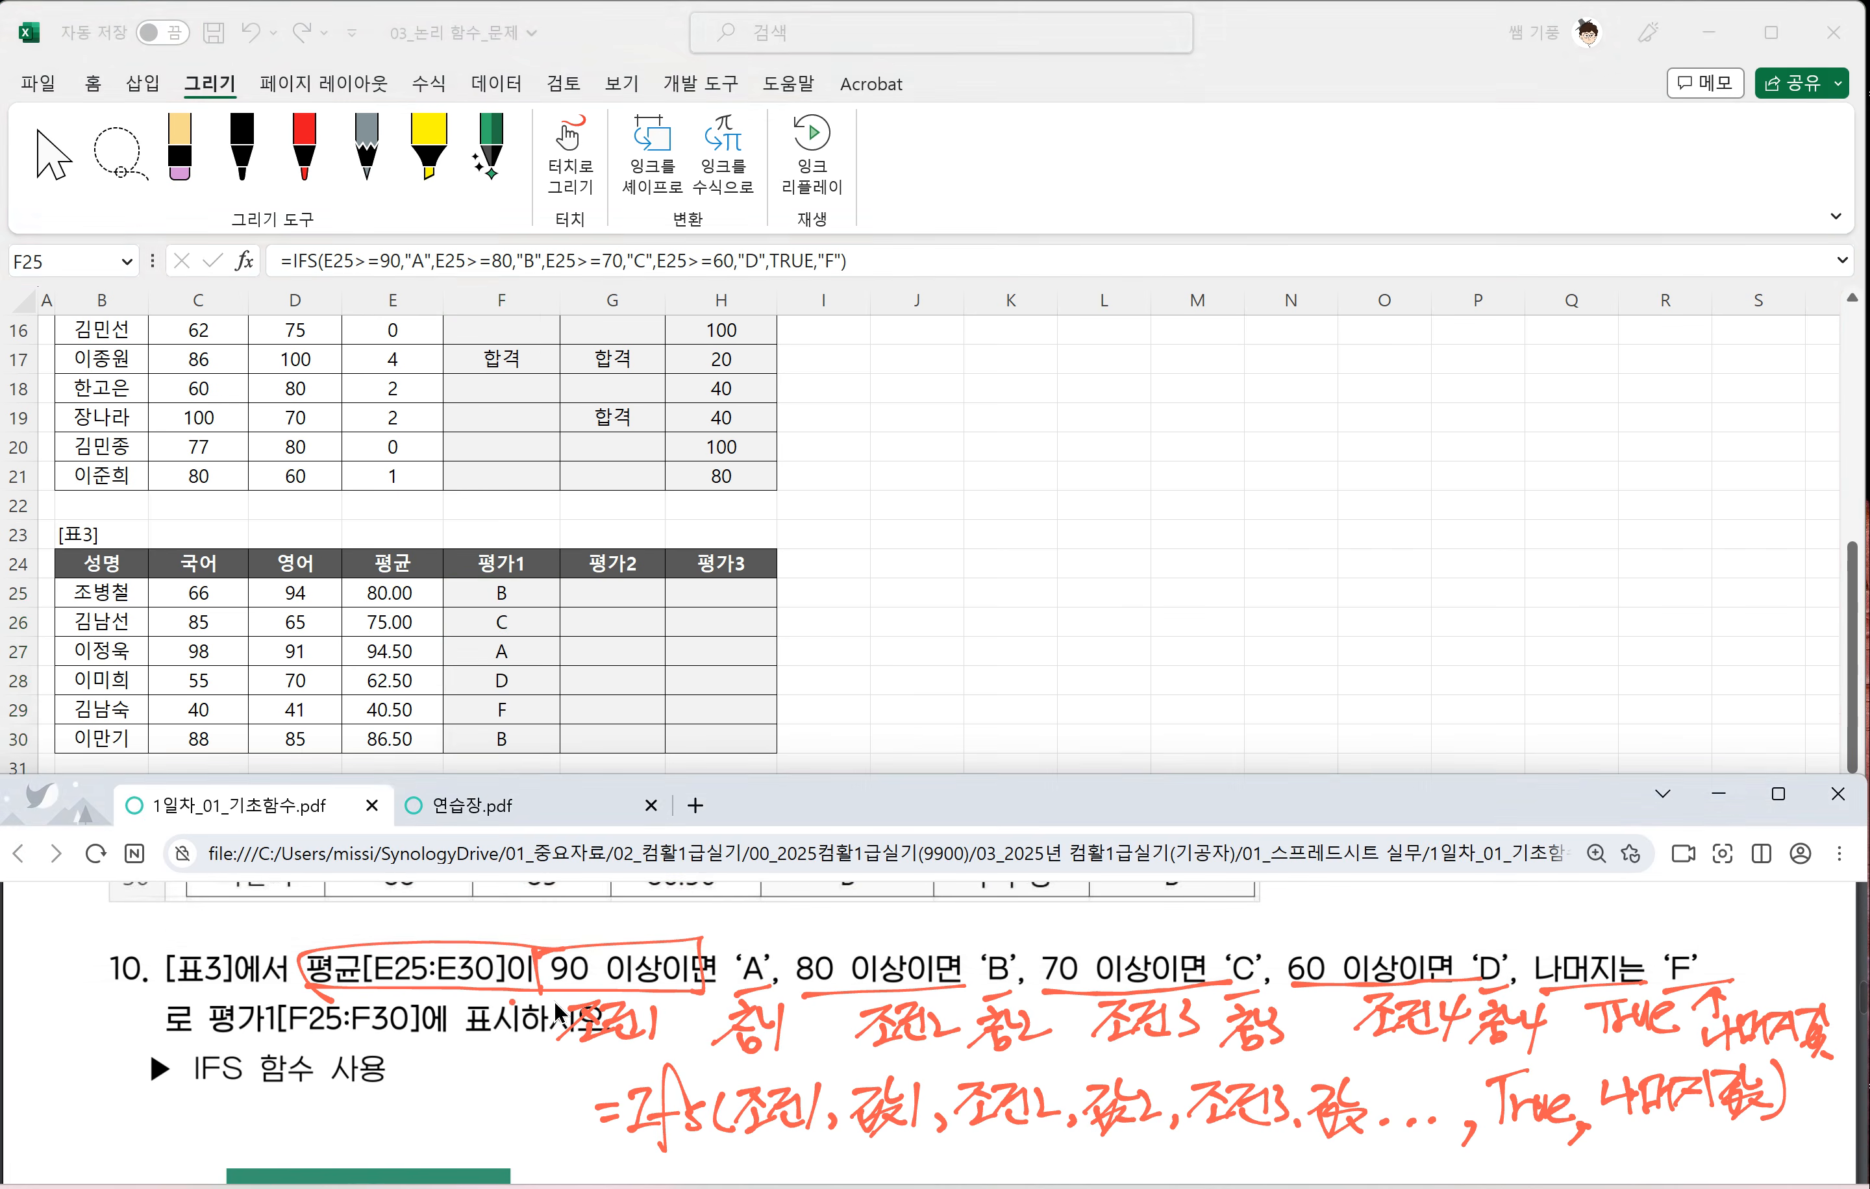
- Handwrite the syntax =switch(식,값1,결과1,값2,결과2,값3,결과3....) beside the SWITCH hint of question 11
{"action": "scroll", "coordinate": [495, 1014], "scroll_direction": "down", "scroll_amount": 5}
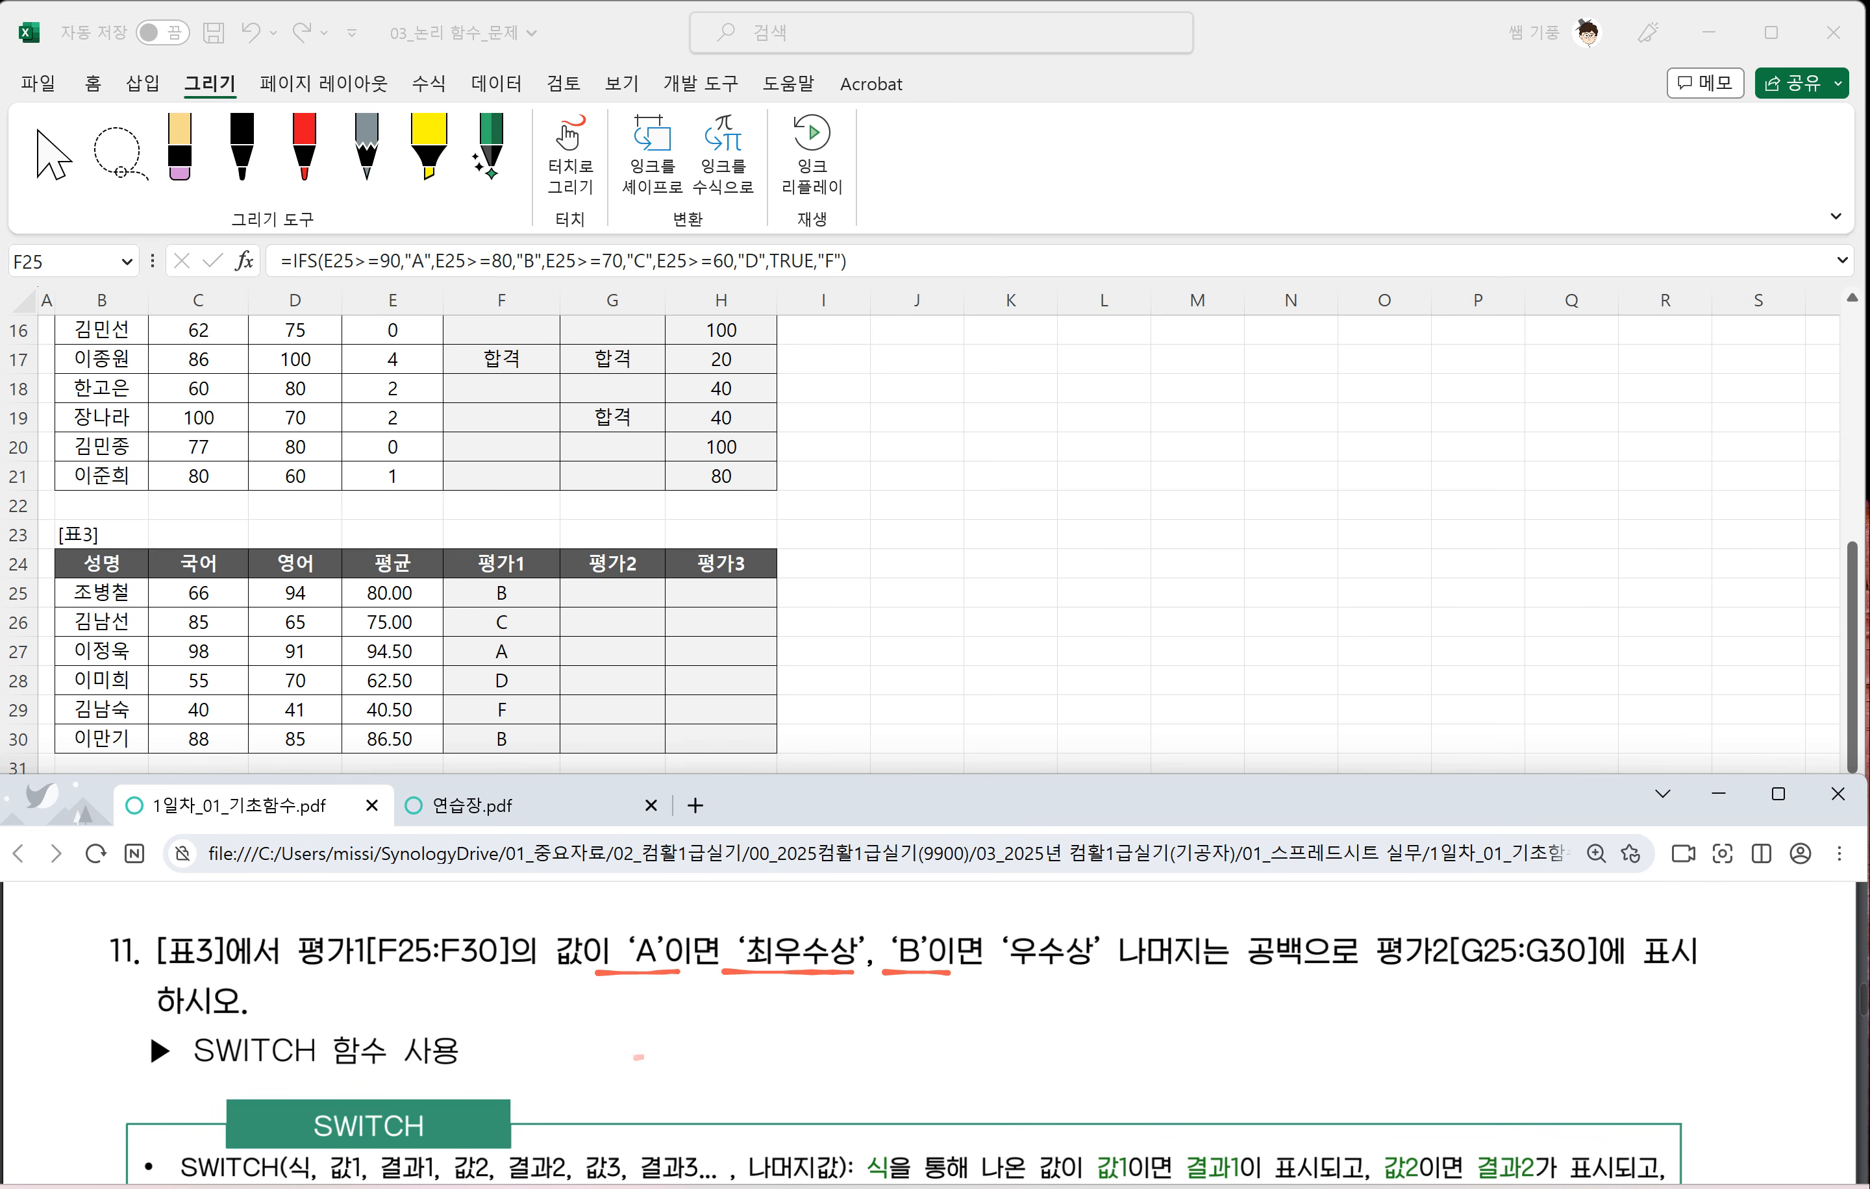
{"action": "left_click_drag", "start_coordinate": [629, 1058], "coordinate": [660, 1054]}
{"action": "mouse_move", "coordinate": [632, 1075]}
{"action": "left_mouse_down"}
{"action": "mouse_move", "coordinate": [672, 1081]}
{"action": "mouse_move", "coordinate": [726, 1047]}
{"action": "mouse_move", "coordinate": [745, 1080]}
{"action": "mouse_move", "coordinate": [768, 1078]}
{"action": "left_mouse_up"}
{"action": "mouse_move", "coordinate": [748, 1059]}
{"action": "left_mouse_down"}
{"action": "mouse_move", "coordinate": [795, 1045]}
{"action": "mouse_move", "coordinate": [786, 1076]}
{"action": "left_mouse_up"}
{"action": "mouse_move", "coordinate": [821, 1009]}
{"action": "left_mouse_down"}
{"action": "mouse_move", "coordinate": [809, 1077]}
{"action": "mouse_move", "coordinate": [834, 1077]}
{"action": "left_mouse_up"}
{"action": "mouse_move", "coordinate": [851, 1035]}
{"action": "left_mouse_down"}
{"action": "mouse_move", "coordinate": [842, 1081]}
{"action": "mouse_move", "coordinate": [855, 1062]}
{"action": "left_mouse_up"}
{"action": "left_click_drag", "start_coordinate": [867, 1048], "coordinate": [887, 1061]}
{"action": "mouse_move", "coordinate": [860, 1065]}
{"action": "left_mouse_down"}
{"action": "mouse_move", "coordinate": [886, 1085]}
{"action": "mouse_move", "coordinate": [946, 1052]}
{"action": "left_mouse_up"}
{"action": "left_click_drag", "start_coordinate": [942, 1047], "coordinate": [960, 1042]}
{"action": "mouse_move", "coordinate": [920, 1054]}
{"action": "left_mouse_down"}
{"action": "mouse_move", "coordinate": [921, 1085]}
{"action": "mouse_move", "coordinate": [943, 1082]}
{"action": "left_mouse_up"}
{"action": "left_click_drag", "start_coordinate": [931, 1063], "coordinate": [967, 1073]}
{"action": "mouse_move", "coordinate": [974, 1026]}
{"action": "left_mouse_down"}
{"action": "mouse_move", "coordinate": [983, 1081]}
{"action": "mouse_move", "coordinate": [1014, 1033]}
{"action": "left_mouse_up"}
{"action": "left_click_drag", "start_coordinate": [998, 1045], "coordinate": [1031, 1051]}
{"action": "mouse_move", "coordinate": [1006, 1061]}
{"action": "left_mouse_down"}
{"action": "mouse_move", "coordinate": [1033, 1046]}
{"action": "mouse_move", "coordinate": [1023, 1070]}
{"action": "left_mouse_up"}
{"action": "mouse_move", "coordinate": [1014, 1062]}
{"action": "left_mouse_down"}
{"action": "mouse_move", "coordinate": [1035, 1079]}
{"action": "mouse_move", "coordinate": [1056, 1065]}
{"action": "left_mouse_up"}
{"action": "left_click_drag", "start_coordinate": [1036, 1070], "coordinate": [1057, 1062]}
{"action": "left_click_drag", "start_coordinate": [1065, 1045], "coordinate": [1081, 1073]}
{"action": "mouse_move", "coordinate": [1102, 1063]}
{"action": "left_mouse_down"}
{"action": "mouse_move", "coordinate": [1096, 1080]}
{"action": "mouse_move", "coordinate": [1139, 1051]}
{"action": "left_mouse_up"}
{"action": "left_click_drag", "start_coordinate": [1140, 1037], "coordinate": [1157, 1035]}
{"action": "mouse_move", "coordinate": [1120, 1048]}
{"action": "left_mouse_down"}
{"action": "mouse_move", "coordinate": [1144, 1076]}
{"action": "mouse_move", "coordinate": [1123, 1078]}
{"action": "left_mouse_up"}
{"action": "mouse_move", "coordinate": [1140, 1063]}
{"action": "left_mouse_down"}
{"action": "mouse_move", "coordinate": [1164, 1079]}
{"action": "mouse_move", "coordinate": [1227, 1051]}
{"action": "left_mouse_up"}
{"action": "left_click_drag", "start_coordinate": [1230, 1040], "coordinate": [1249, 1054]}
{"action": "left_click_drag", "start_coordinate": [1222, 1051], "coordinate": [1256, 1066]}
{"action": "mouse_move", "coordinate": [1231, 1067]}
{"action": "left_mouse_down"}
{"action": "mouse_move", "coordinate": [1259, 1077]}
{"action": "mouse_move", "coordinate": [1276, 1048]}
{"action": "left_mouse_up"}
{"action": "mouse_move", "coordinate": [1255, 1063]}
{"action": "left_mouse_down"}
{"action": "mouse_move", "coordinate": [1293, 1053]}
{"action": "mouse_move", "coordinate": [1285, 1083]}
{"action": "left_mouse_up"}
{"action": "left_click_drag", "start_coordinate": [1280, 1057], "coordinate": [1314, 1070]}
{"action": "mouse_move", "coordinate": [1334, 1059]}
{"action": "left_mouse_down"}
{"action": "mouse_move", "coordinate": [1326, 1073]}
{"action": "mouse_move", "coordinate": [1375, 1031]}
{"action": "mouse_move", "coordinate": [1367, 1052]}
{"action": "left_mouse_up"}
{"action": "left_click_drag", "start_coordinate": [1390, 1018], "coordinate": [1369, 1078]}
{"action": "left_click_drag", "start_coordinate": [1367, 1045], "coordinate": [1399, 1079]}
{"action": "left_click_drag", "start_coordinate": [1403, 1021], "coordinate": [1407, 1061]}
{"action": "mouse_move", "coordinate": [1436, 1059]}
{"action": "left_mouse_down"}
{"action": "mouse_move", "coordinate": [1428, 1074]}
{"action": "mouse_move", "coordinate": [1471, 1046]}
{"action": "left_mouse_up"}
{"action": "left_click_drag", "start_coordinate": [1460, 1027], "coordinate": [1485, 1048]}
{"action": "left_click_drag", "start_coordinate": [1455, 1048], "coordinate": [1486, 1069]}
{"action": "left_click_drag", "start_coordinate": [1492, 1028], "coordinate": [1515, 1045]}
{"action": "mouse_move", "coordinate": [1510, 1018]}
{"action": "left_mouse_down"}
{"action": "mouse_move", "coordinate": [1513, 1073]}
{"action": "mouse_move", "coordinate": [1524, 1054]}
{"action": "left_mouse_up"}
{"action": "mouse_move", "coordinate": [1521, 1025]}
{"action": "left_mouse_down"}
{"action": "mouse_move", "coordinate": [1524, 1059]}
{"action": "mouse_move", "coordinate": [1587, 1058]}
{"action": "left_mouse_up"}
{"action": "left_click_drag", "start_coordinate": [1593, 1057], "coordinate": [1623, 1078]}
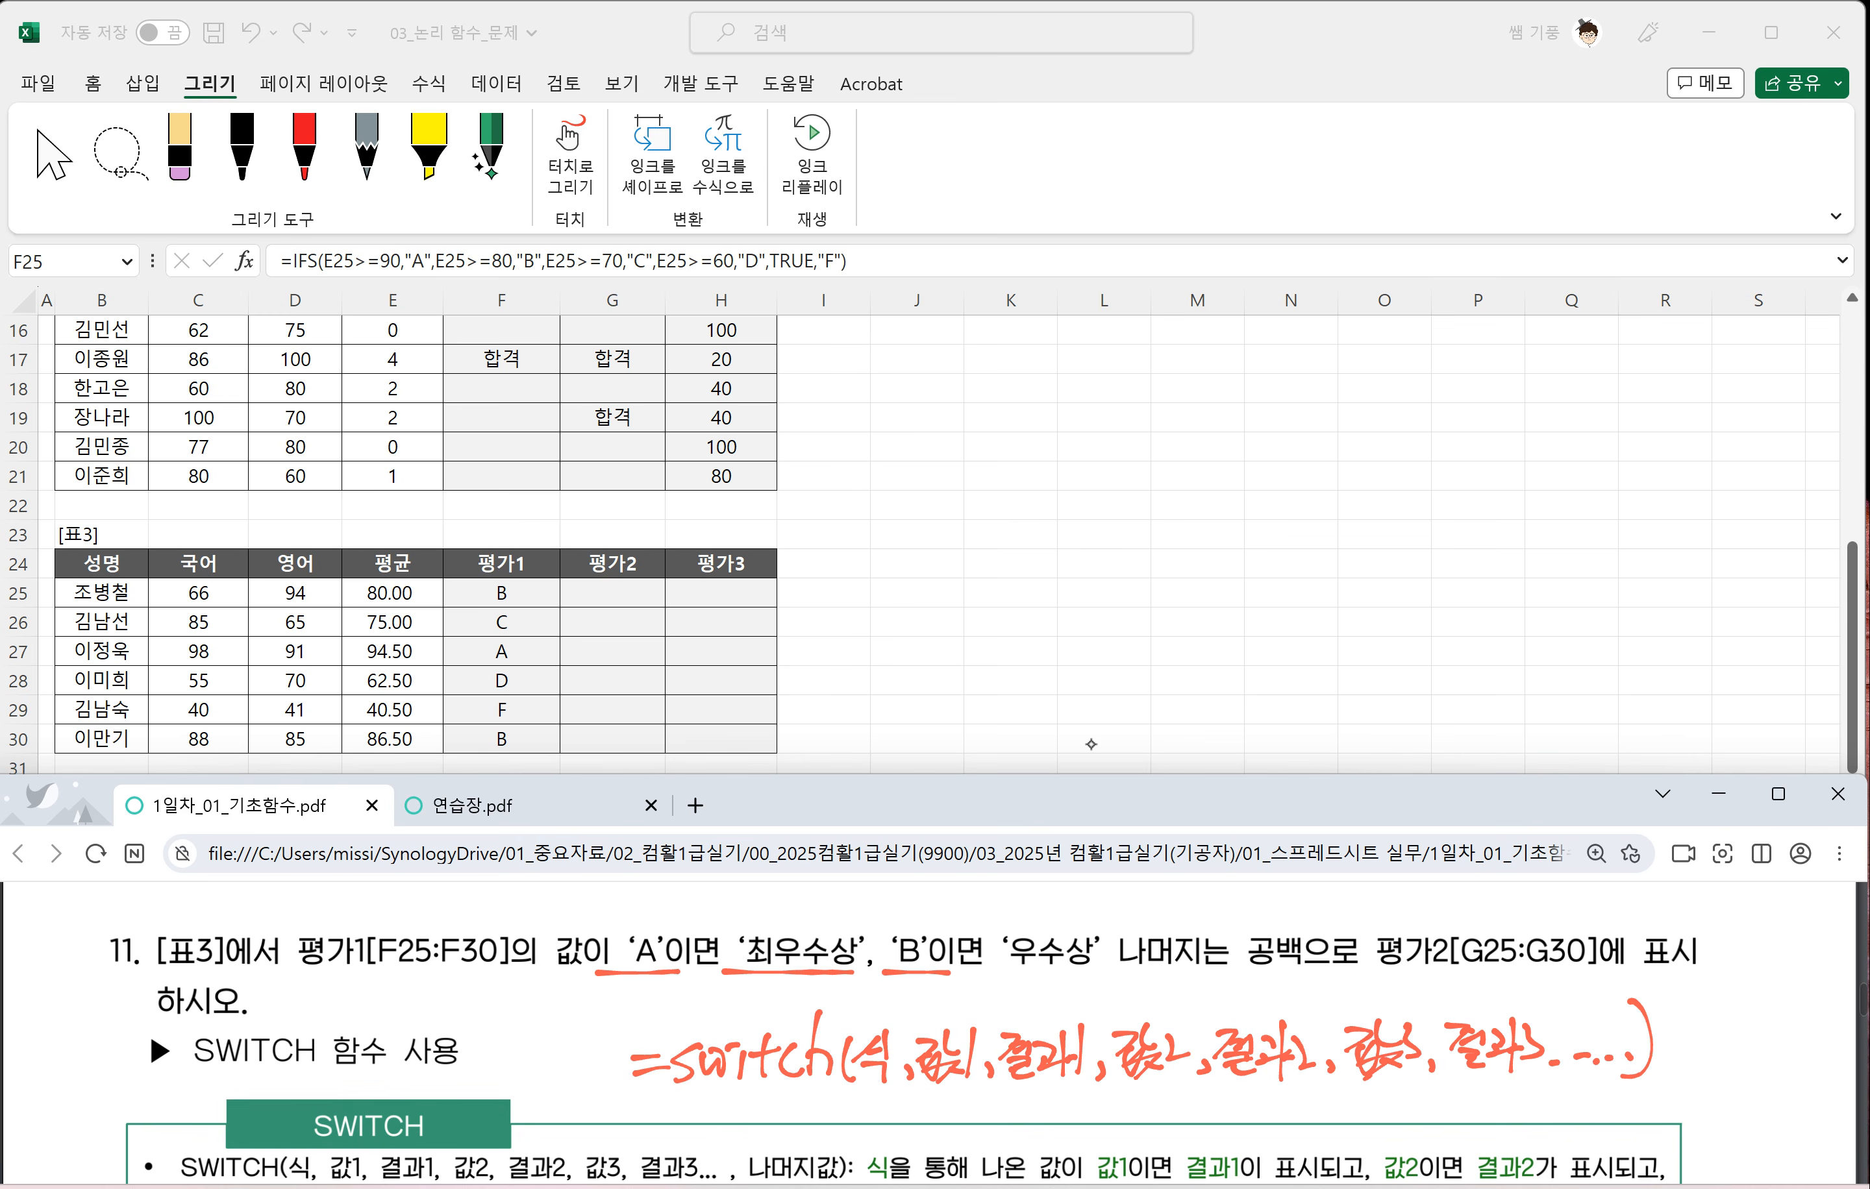
- In question 11, box 평가1[F25:F30]의 값 and label it 식, and circle 'A' and label it 값1
{"action": "mouse_move", "coordinate": [308, 973]}
{"action": "left_mouse_down"}
{"action": "mouse_move", "coordinate": [560, 974]}
{"action": "mouse_move", "coordinate": [487, 924]}
{"action": "mouse_move", "coordinate": [302, 920]}
{"action": "mouse_move", "coordinate": [309, 968]}
{"action": "left_mouse_up"}
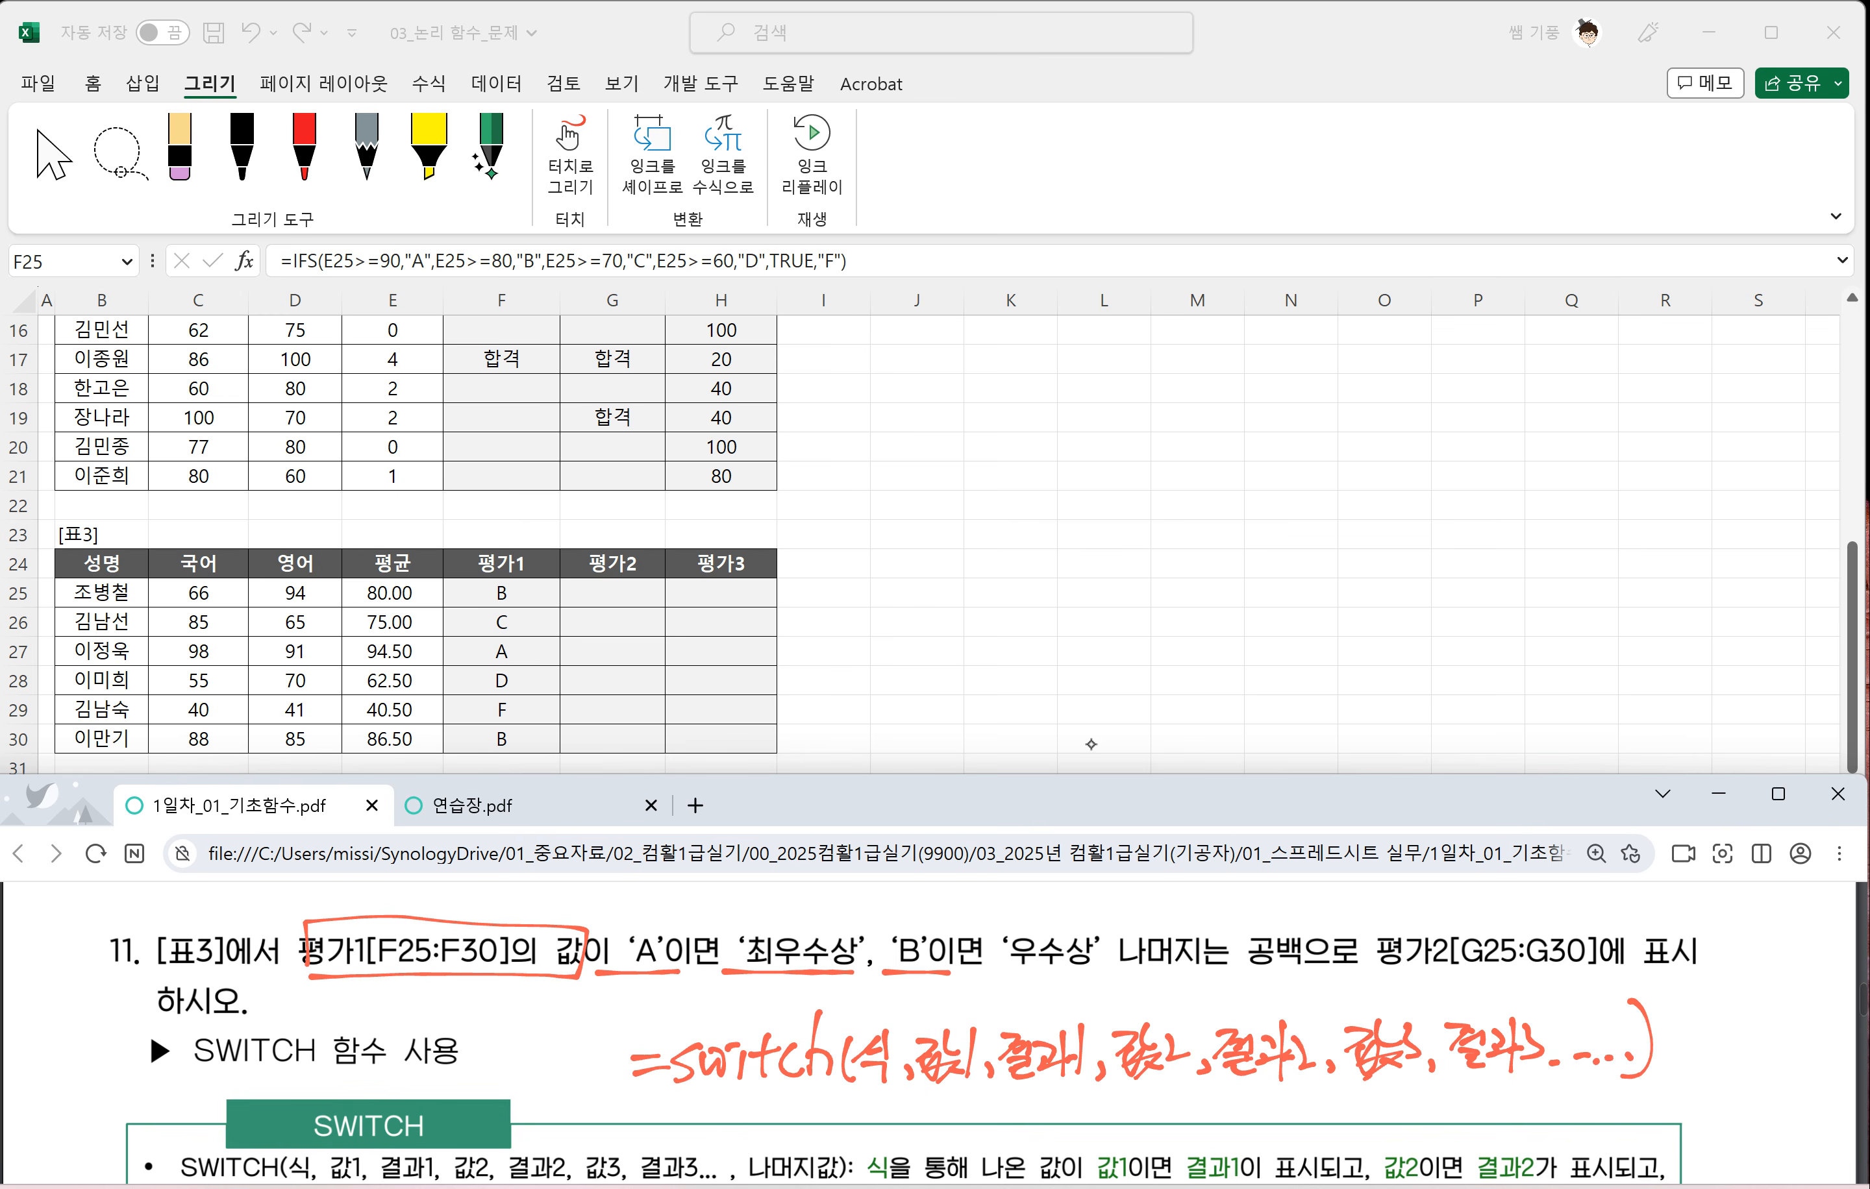
{"action": "left_click_drag", "start_coordinate": [432, 992], "coordinate": [405, 1022]}
{"action": "left_click_drag", "start_coordinate": [422, 1005], "coordinate": [449, 1005]}
{"action": "mouse_move", "coordinate": [424, 1010]}
{"action": "left_mouse_down"}
{"action": "mouse_move", "coordinate": [458, 1009]}
{"action": "mouse_move", "coordinate": [456, 1044]}
{"action": "left_mouse_up"}
{"action": "mouse_move", "coordinate": [627, 981]}
{"action": "left_mouse_down"}
{"action": "mouse_move", "coordinate": [660, 974]}
{"action": "mouse_move", "coordinate": [638, 1018]}
{"action": "left_mouse_up"}
{"action": "left_click_drag", "start_coordinate": [652, 984], "coordinate": [646, 1031]}
{"action": "left_click_drag", "start_coordinate": [628, 1002], "coordinate": [655, 1037]}
{"action": "left_click_drag", "start_coordinate": [647, 1021], "coordinate": [674, 1032]}
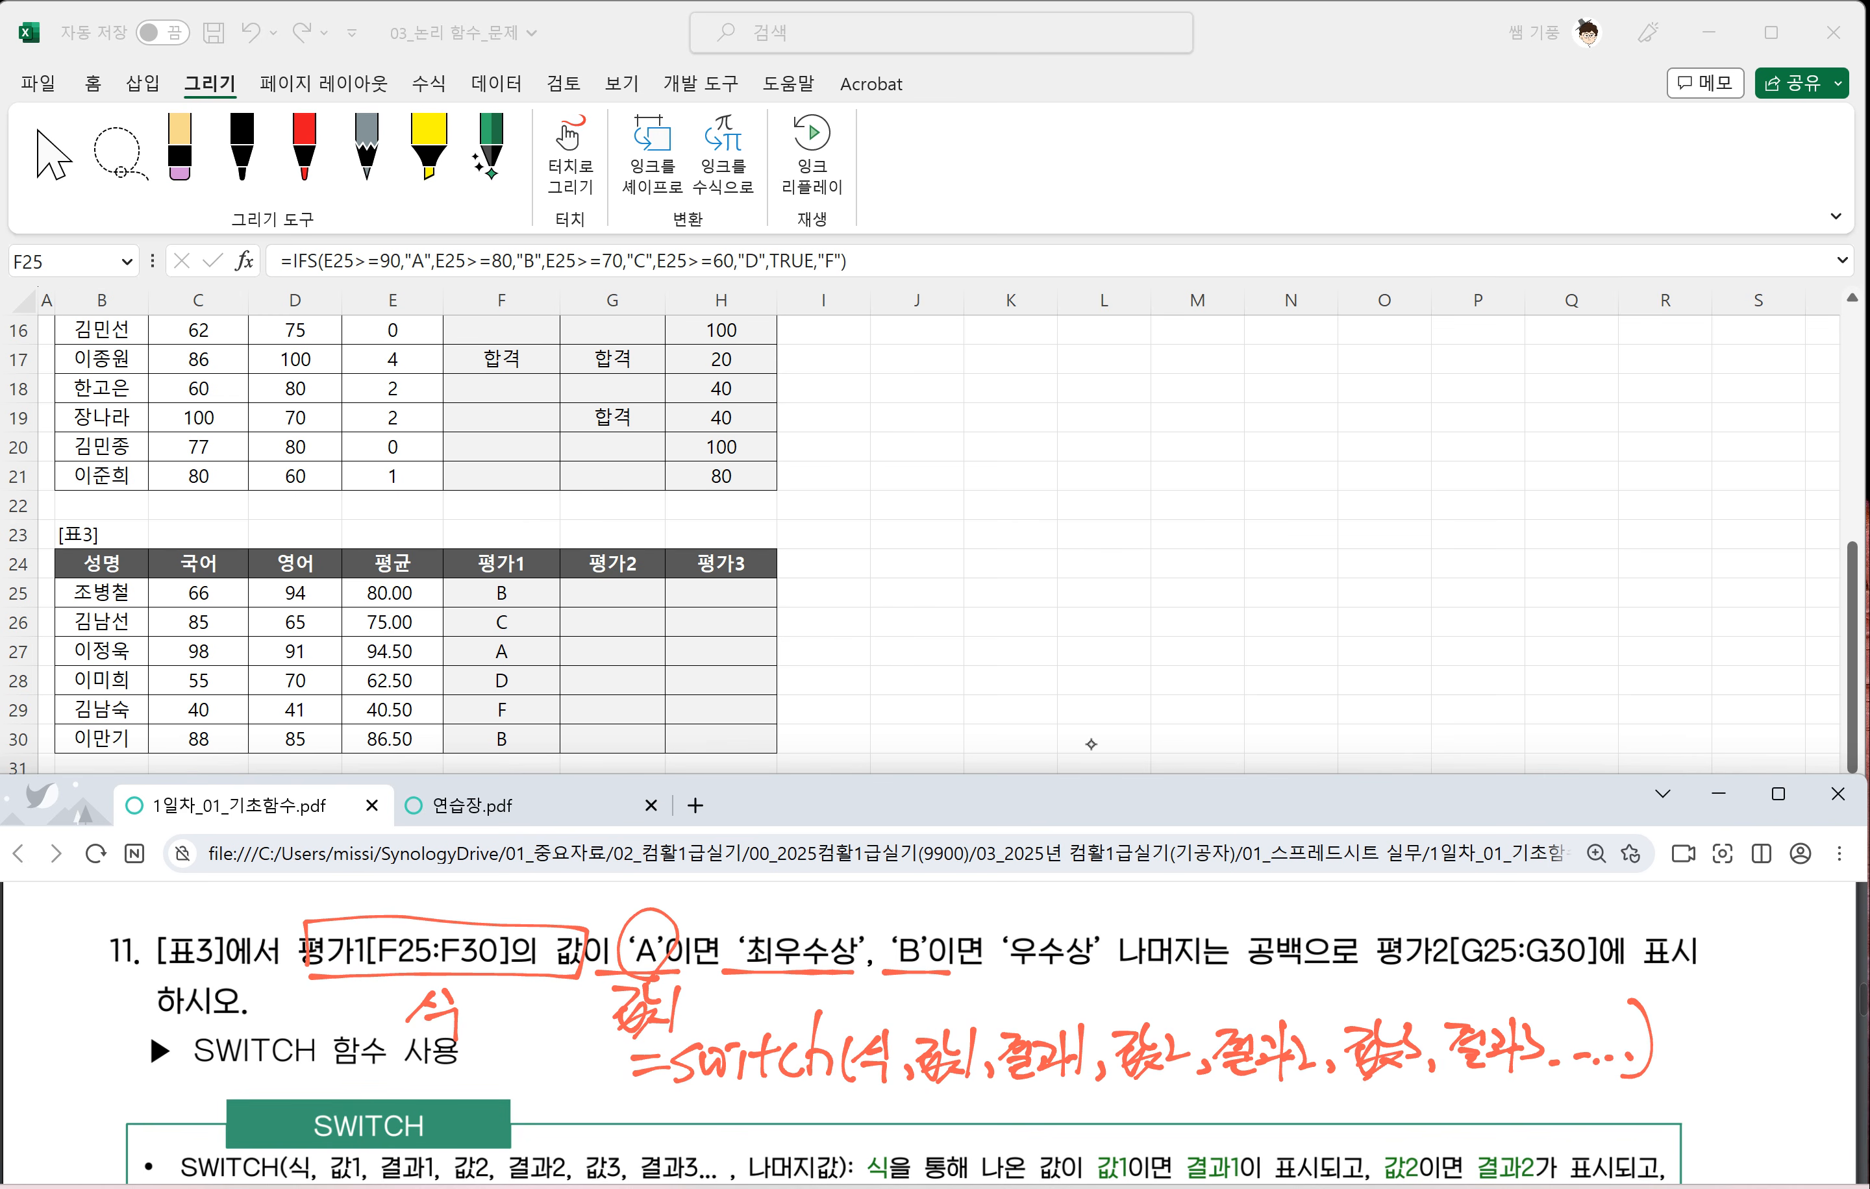
- Label '최우수상' as 결과1, circled 'B' as 값, '우수상' as 결과2 and underlined 나머지 as 값 in question 11
{"action": "left_click_drag", "start_coordinate": [756, 977], "coordinate": [778, 1013]}
{"action": "left_click_drag", "start_coordinate": [766, 988], "coordinate": [790, 1003]}
{"action": "left_click_drag", "start_coordinate": [762, 1005], "coordinate": [825, 1009]}
{"action": "left_click_drag", "start_coordinate": [819, 977], "coordinate": [839, 1031]}
{"action": "left_click_drag", "start_coordinate": [939, 918], "coordinate": [917, 1015]}
{"action": "left_click_drag", "start_coordinate": [931, 983], "coordinate": [929, 1036]}
{"action": "mouse_move", "coordinate": [901, 1021]}
{"action": "left_mouse_down"}
{"action": "mouse_move", "coordinate": [947, 1013]}
{"action": "mouse_move", "coordinate": [946, 1039]}
{"action": "left_mouse_up"}
{"action": "mouse_move", "coordinate": [935, 1018]}
{"action": "left_mouse_down"}
{"action": "mouse_move", "coordinate": [1106, 968]}
{"action": "mouse_move", "coordinate": [1042, 1013]}
{"action": "left_mouse_up"}
{"action": "left_click_drag", "start_coordinate": [1029, 985], "coordinate": [1053, 1006]}
{"action": "left_click_drag", "start_coordinate": [1024, 1004], "coordinate": [1051, 1018]}
{"action": "left_click_drag", "start_coordinate": [1033, 1018], "coordinate": [1074, 1003]}
{"action": "left_click_drag", "start_coordinate": [1055, 999], "coordinate": [1076, 1022]}
{"action": "mouse_move", "coordinate": [1082, 1001]}
{"action": "left_mouse_down"}
{"action": "mouse_move", "coordinate": [1120, 1015]}
{"action": "mouse_move", "coordinate": [1204, 972]}
{"action": "mouse_move", "coordinate": [1200, 1012]}
{"action": "left_mouse_up"}
{"action": "mouse_move", "coordinate": [1202, 974]}
{"action": "left_mouse_down"}
{"action": "mouse_move", "coordinate": [1223, 1000]}
{"action": "mouse_move", "coordinate": [1194, 1022]}
{"action": "left_mouse_up"}
{"action": "left_click_drag", "start_coordinate": [1191, 995], "coordinate": [1199, 1014]}
{"action": "left_click_drag", "start_coordinate": [1196, 1006], "coordinate": [1214, 1021]}
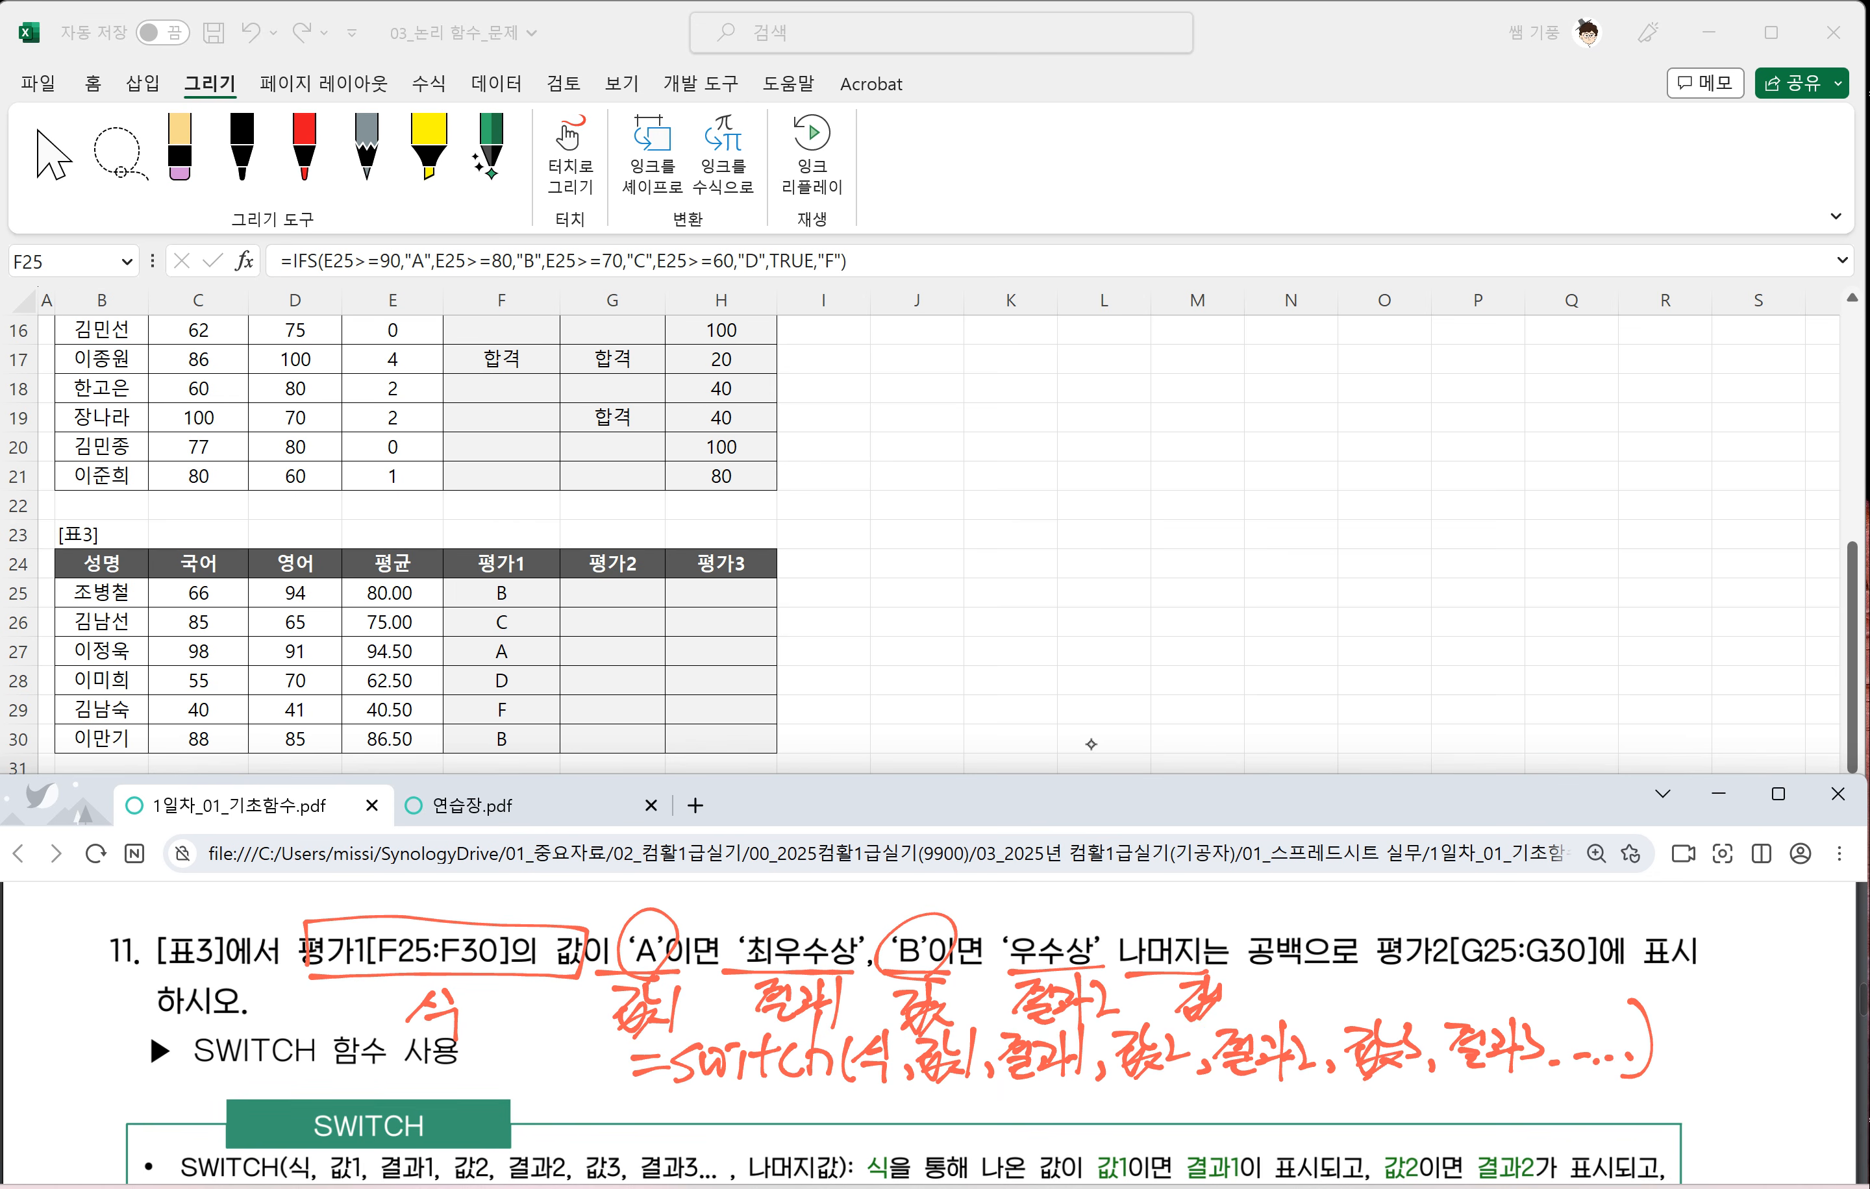
- Undo the 값 label under 나머지 and the closing parenthesis of the handwritten SWITCH syntax
{"action": "key", "text": "ctrl+z"}
{"action": "key", "text": "ctrl+z"}
{"action": "key", "text": "ctrl+z"}
{"action": "key", "text": "ctrl+z"}
{"action": "key", "text": "ctrl+z"}
{"action": "key", "text": "ctrl+z"}
{"action": "key", "text": "ctrl+y"}
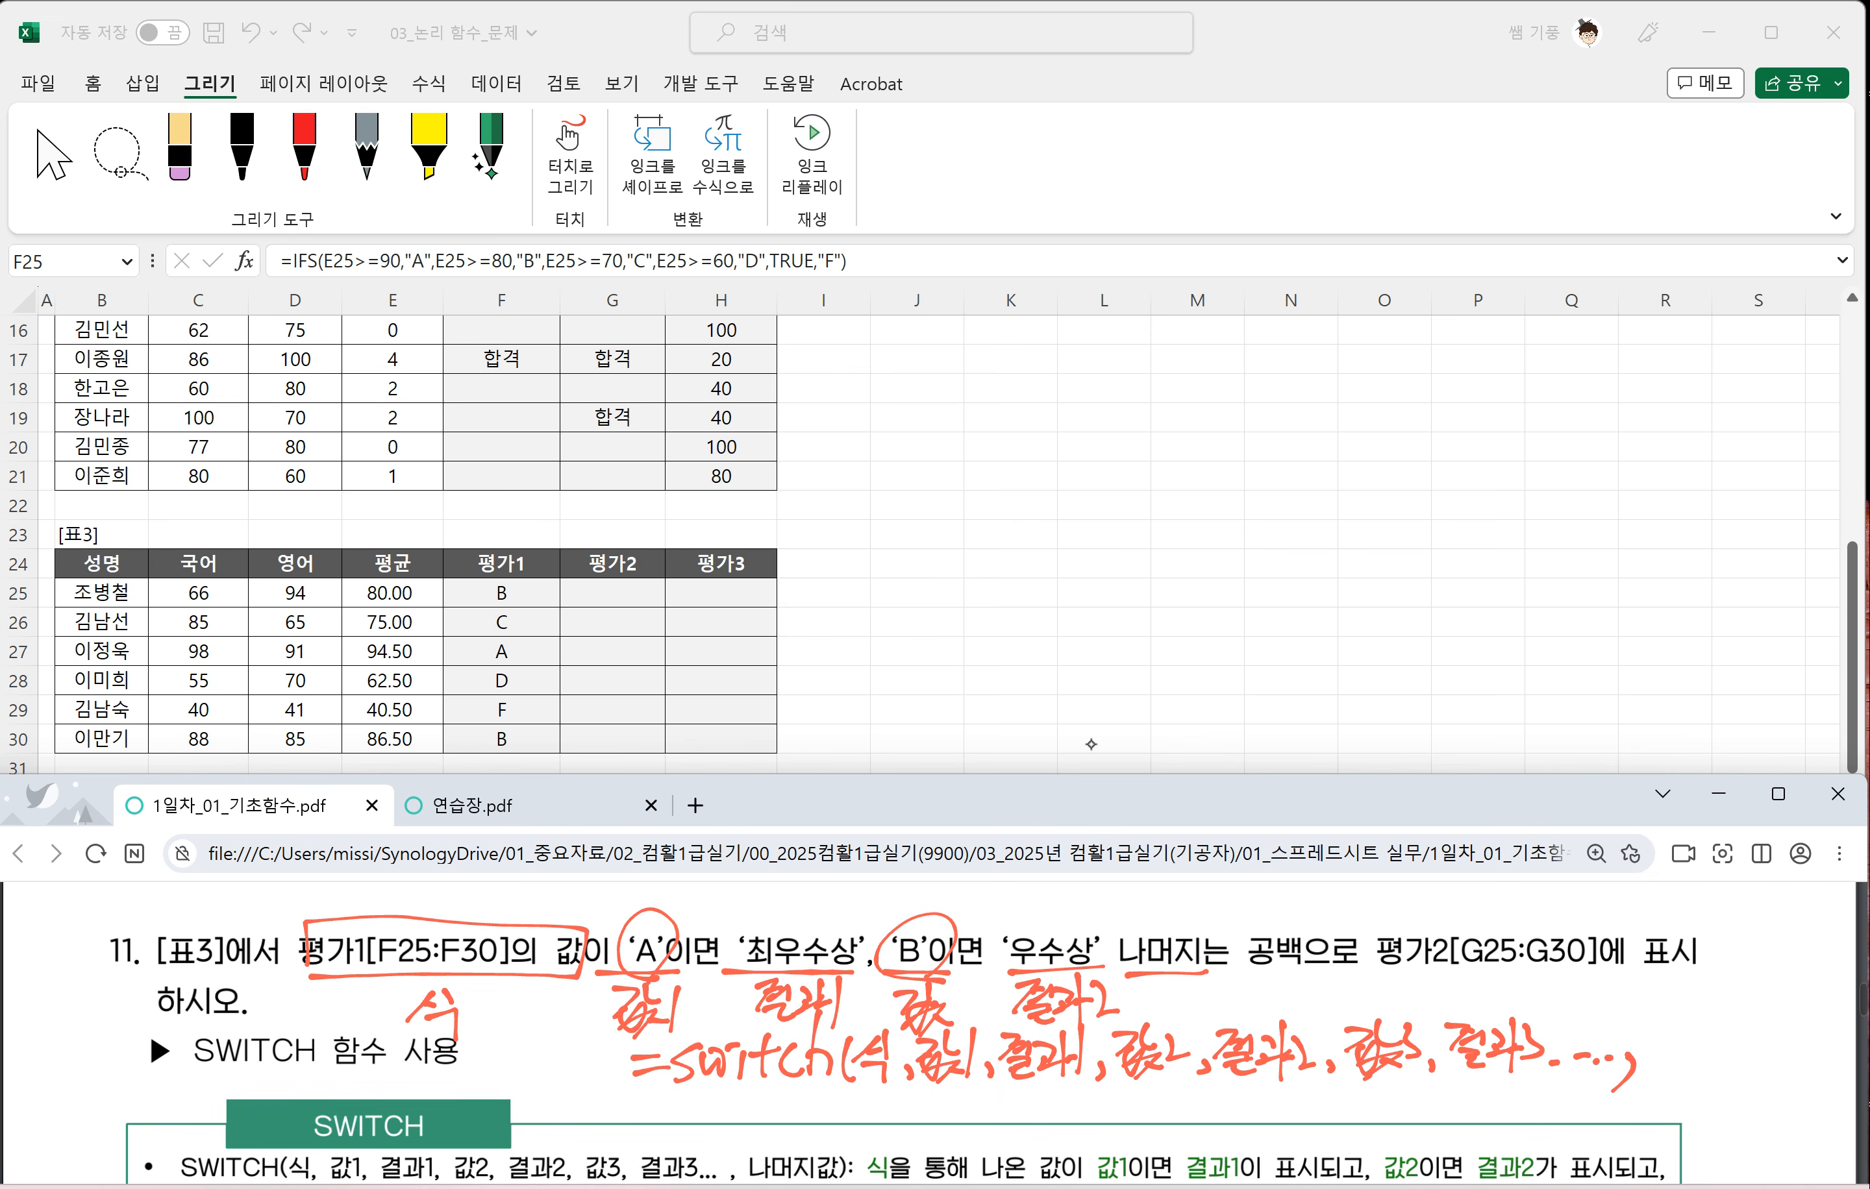
- Complete the handwritten SWITCH syntax with a comma after 결과3 and 나머지값) at the end
{"action": "mouse_move", "coordinate": [1652, 1032]}
{"action": "left_mouse_down"}
{"action": "mouse_move", "coordinate": [1679, 1029]}
{"action": "mouse_move", "coordinate": [1675, 1055]}
{"action": "left_mouse_up"}
{"action": "left_click_drag", "start_coordinate": [1676, 1039], "coordinate": [1696, 1032]}
{"action": "left_click", "coordinate": [1582, 1057]}
{"action": "left_click_drag", "start_coordinate": [1549, 1060], "coordinate": [1539, 1083]}
{"action": "mouse_move", "coordinate": [1690, 1026]}
{"action": "left_mouse_down"}
{"action": "mouse_move", "coordinate": [1699, 1056]}
{"action": "mouse_move", "coordinate": [1780, 1043]}
{"action": "left_mouse_up"}
{"action": "left_click_drag", "start_coordinate": [1796, 1014], "coordinate": [1803, 1081]}
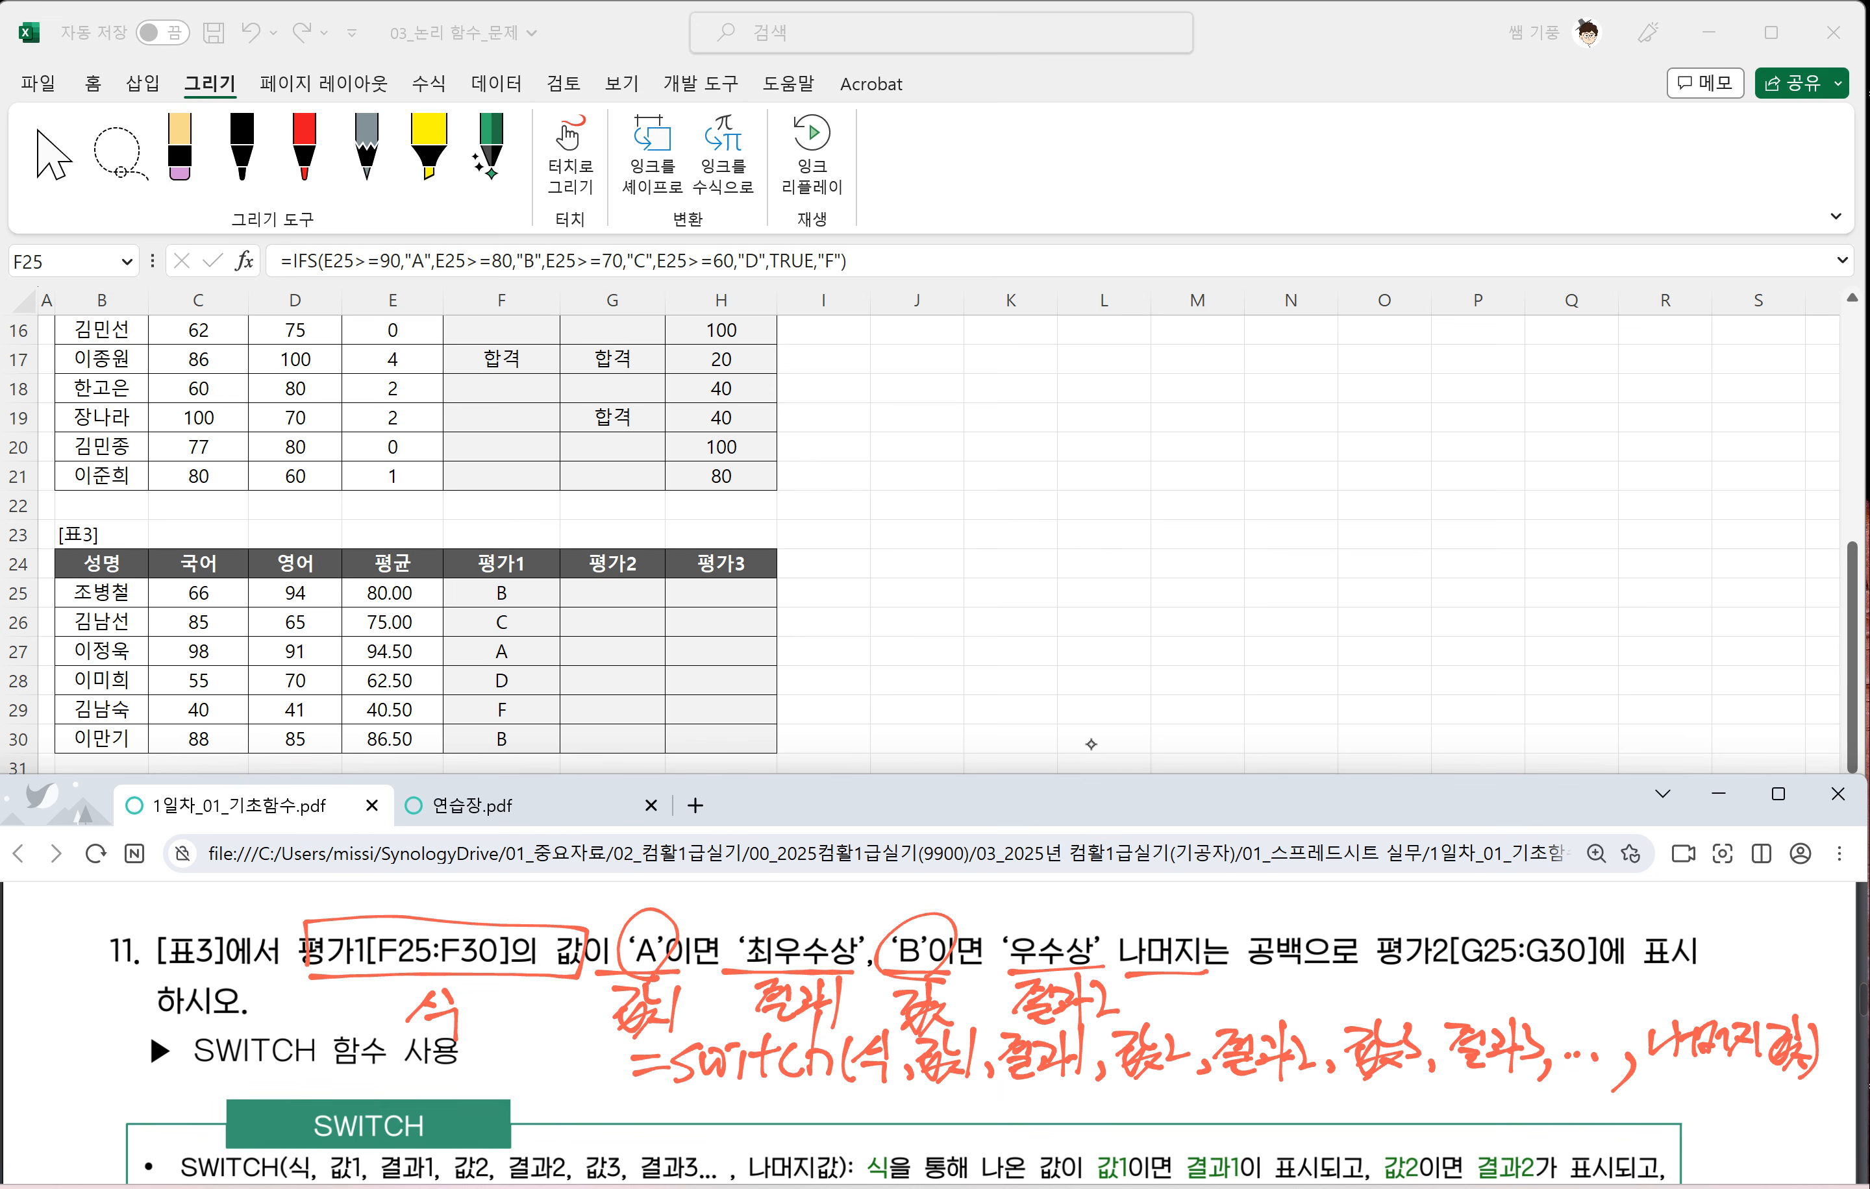
- Circle 공백 in question 11 and label it 나머지값
{"action": "mouse_move", "coordinate": [1288, 983]}
{"action": "left_mouse_down"}
{"action": "mouse_move", "coordinate": [1254, 980]}
{"action": "mouse_move", "coordinate": [1310, 946]}
{"action": "mouse_move", "coordinate": [1250, 993]}
{"action": "left_mouse_up"}
{"action": "mouse_move", "coordinate": [1248, 991]}
{"action": "left_mouse_down"}
{"action": "mouse_move", "coordinate": [1283, 1009]}
{"action": "mouse_move", "coordinate": [1297, 991]}
{"action": "left_mouse_up"}
{"action": "left_click_drag", "start_coordinate": [1304, 978], "coordinate": [1318, 1007]}
{"action": "mouse_move", "coordinate": [1320, 973]}
{"action": "left_mouse_down"}
{"action": "mouse_move", "coordinate": [1324, 1003]}
{"action": "mouse_move", "coordinate": [1369, 984]}
{"action": "left_mouse_up"}
{"action": "left_click_drag", "start_coordinate": [1342, 984], "coordinate": [1351, 1008]}
{"action": "mouse_move", "coordinate": [1361, 982]}
{"action": "left_mouse_down"}
{"action": "mouse_move", "coordinate": [1382, 979]}
{"action": "mouse_move", "coordinate": [1366, 1013]}
{"action": "left_mouse_up"}
{"action": "mouse_move", "coordinate": [1351, 994]}
{"action": "left_mouse_down"}
{"action": "mouse_move", "coordinate": [1385, 991]}
{"action": "mouse_move", "coordinate": [1377, 1018]}
{"action": "left_mouse_up"}
{"action": "left_click_drag", "start_coordinate": [1372, 994], "coordinate": [1392, 1013]}
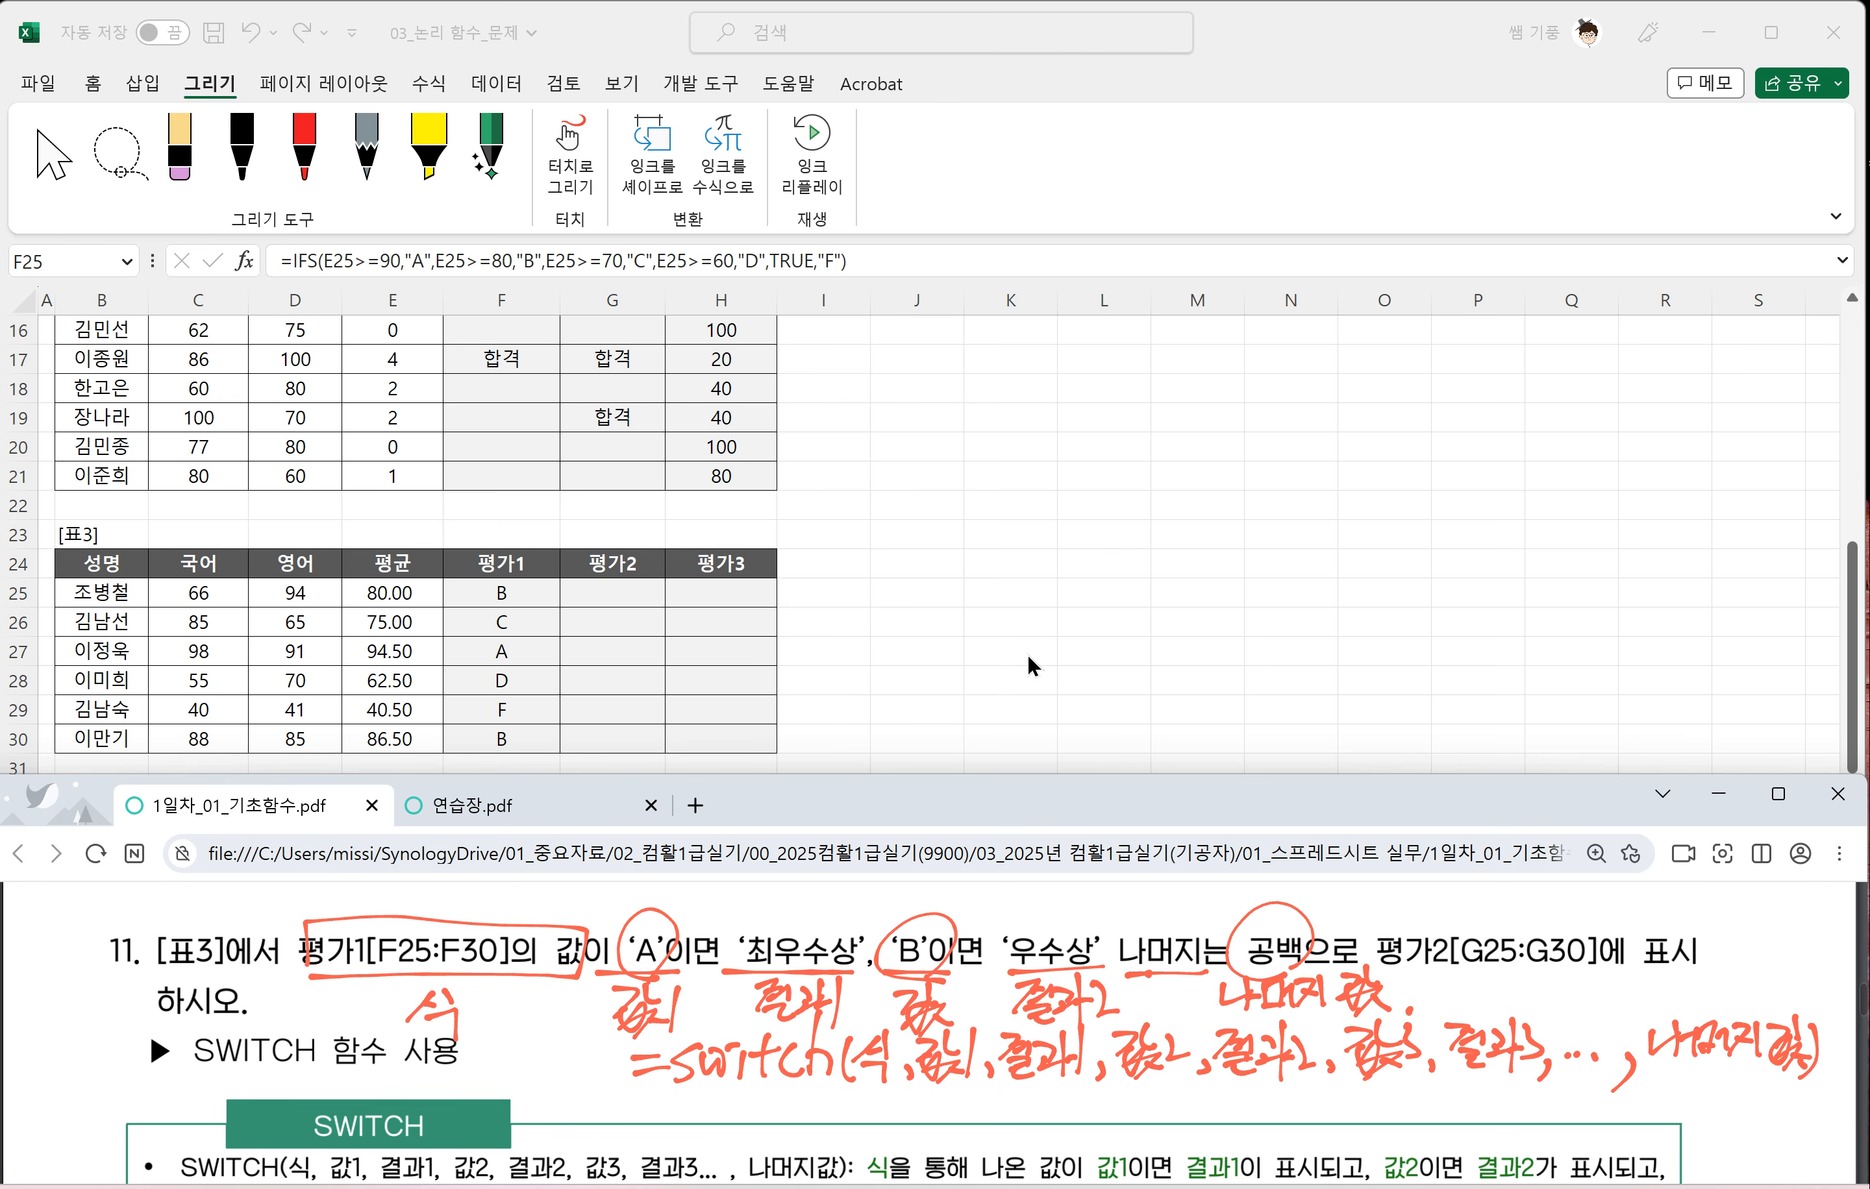
- Undo the last pen strokes of the 나머지값 wording in the syntax note and under 공백
{"action": "key", "text": "ctrl+z"}
{"action": "key", "text": "ctrl+z"}
{"action": "key", "text": "ctrl+z"}
{"action": "key", "text": "ctrl+z"}
{"action": "key", "text": "ctrl+z"}
{"action": "key", "text": "ctrl+z"}
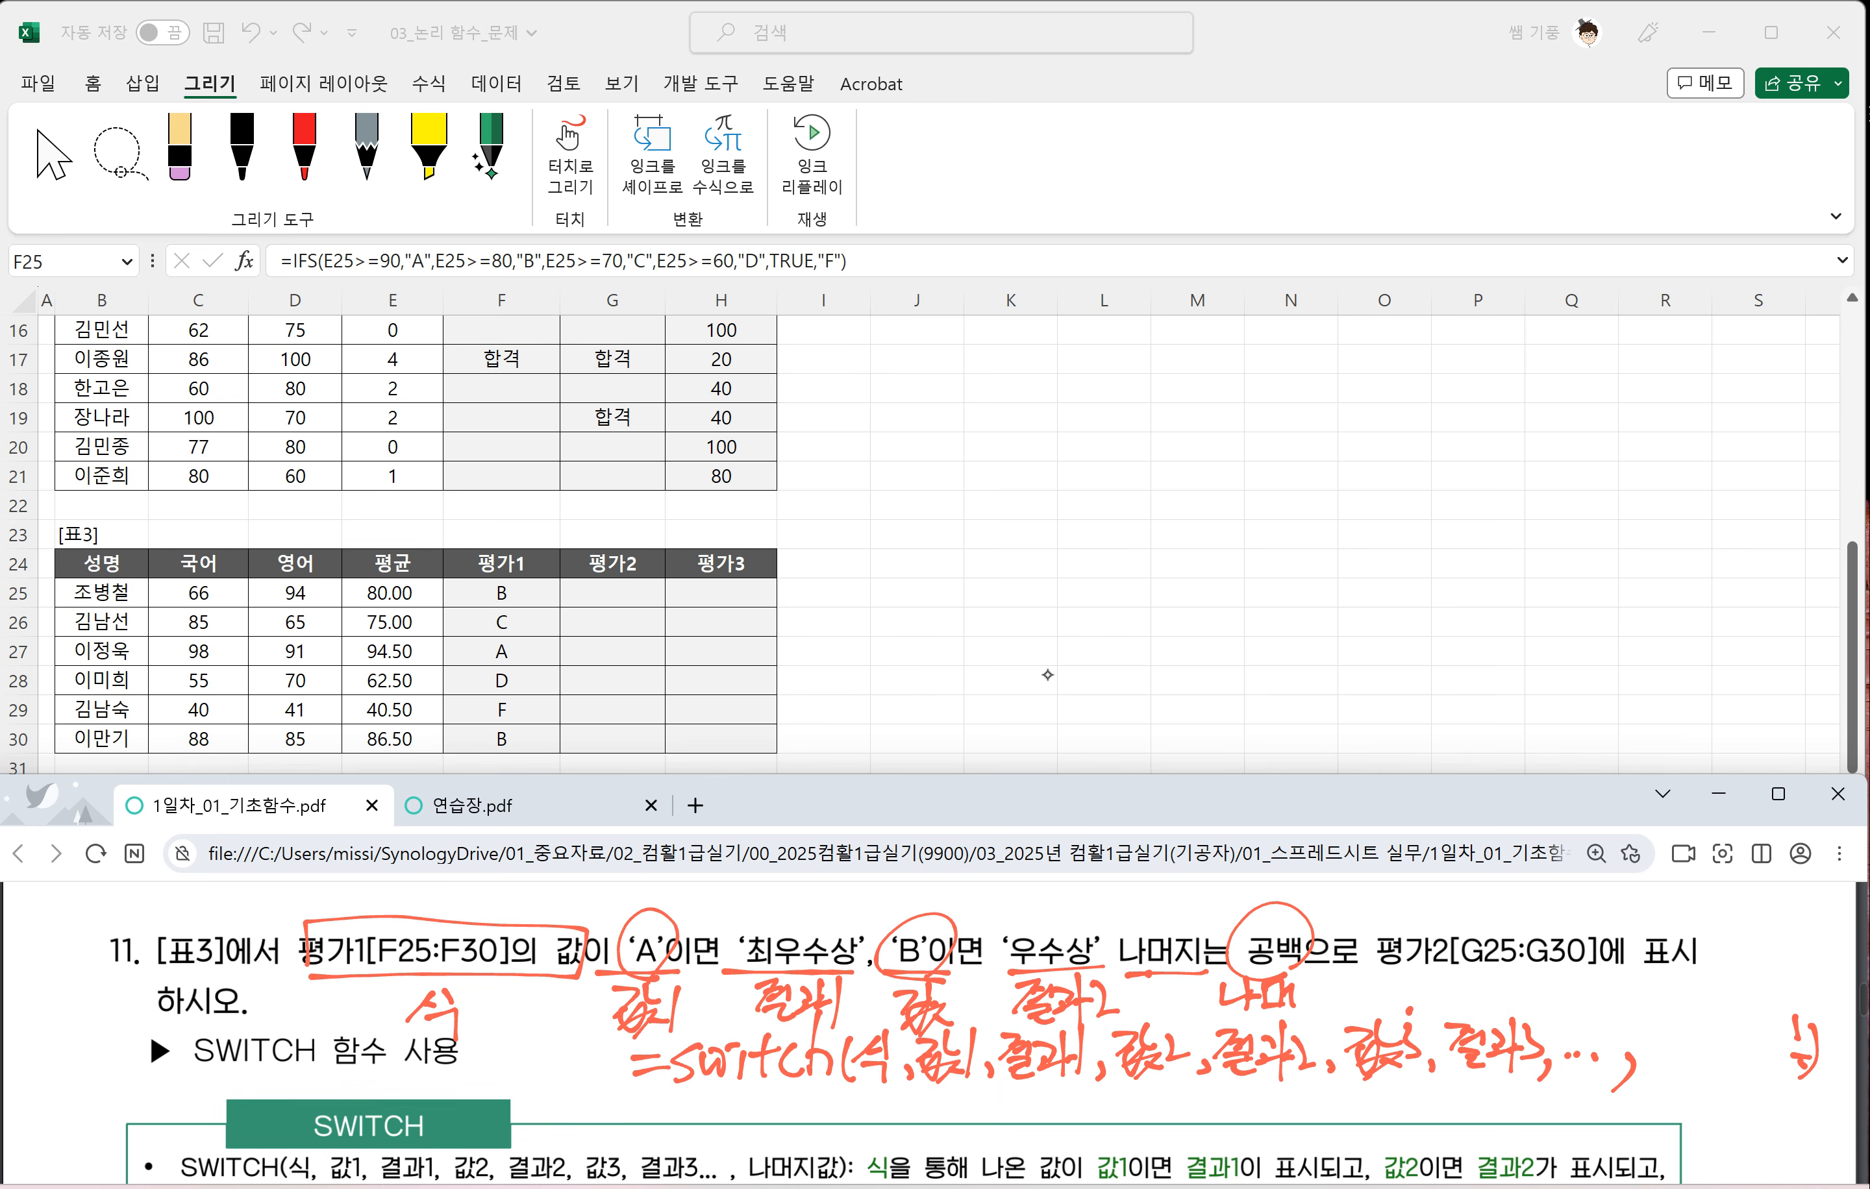
{"action": "key", "text": "ctrl+z"}
{"action": "key", "text": "ctrl+z"}
{"action": "key", "text": "ctrl+z"}
- Write 나머지결과 at the end of the SWITCH syntax note and as the label under 공백
{"action": "mouse_move", "coordinate": [1643, 1029]}
{"action": "left_mouse_down"}
{"action": "mouse_move", "coordinate": [1642, 1065]}
{"action": "mouse_move", "coordinate": [1672, 1045]}
{"action": "mouse_move", "coordinate": [1670, 1065]}
{"action": "mouse_move", "coordinate": [1773, 1025]}
{"action": "mouse_move", "coordinate": [1775, 1065]}
{"action": "left_mouse_up"}
{"action": "left_click_drag", "start_coordinate": [1781, 1030], "coordinate": [1801, 1059]}
{"action": "left_click_drag", "start_coordinate": [1794, 1024], "coordinate": [1816, 1070]}
{"action": "left_click_drag", "start_coordinate": [1819, 1015], "coordinate": [1825, 1071]}
{"action": "mouse_move", "coordinate": [1295, 982]}
{"action": "left_mouse_down"}
{"action": "mouse_move", "coordinate": [1323, 993]}
{"action": "mouse_move", "coordinate": [1298, 1011]}
{"action": "left_mouse_up"}
{"action": "mouse_move", "coordinate": [1328, 974]}
{"action": "left_mouse_down"}
{"action": "mouse_move", "coordinate": [1331, 1013]}
{"action": "mouse_move", "coordinate": [1353, 982]}
{"action": "left_mouse_up"}
{"action": "mouse_move", "coordinate": [1339, 984]}
{"action": "left_mouse_down"}
{"action": "mouse_move", "coordinate": [1357, 1004]}
{"action": "mouse_move", "coordinate": [1372, 992]}
{"action": "left_mouse_up"}
{"action": "mouse_move", "coordinate": [1347, 994]}
{"action": "left_mouse_down"}
{"action": "mouse_move", "coordinate": [1369, 1015]}
{"action": "mouse_move", "coordinate": [1418, 1001]}
{"action": "left_mouse_up"}
- Mark 나머지값 in the printed SWITCH syntax description and return to question 11
{"action": "scroll", "coordinate": [935, 1029], "scroll_direction": "down", "scroll_amount": 2}
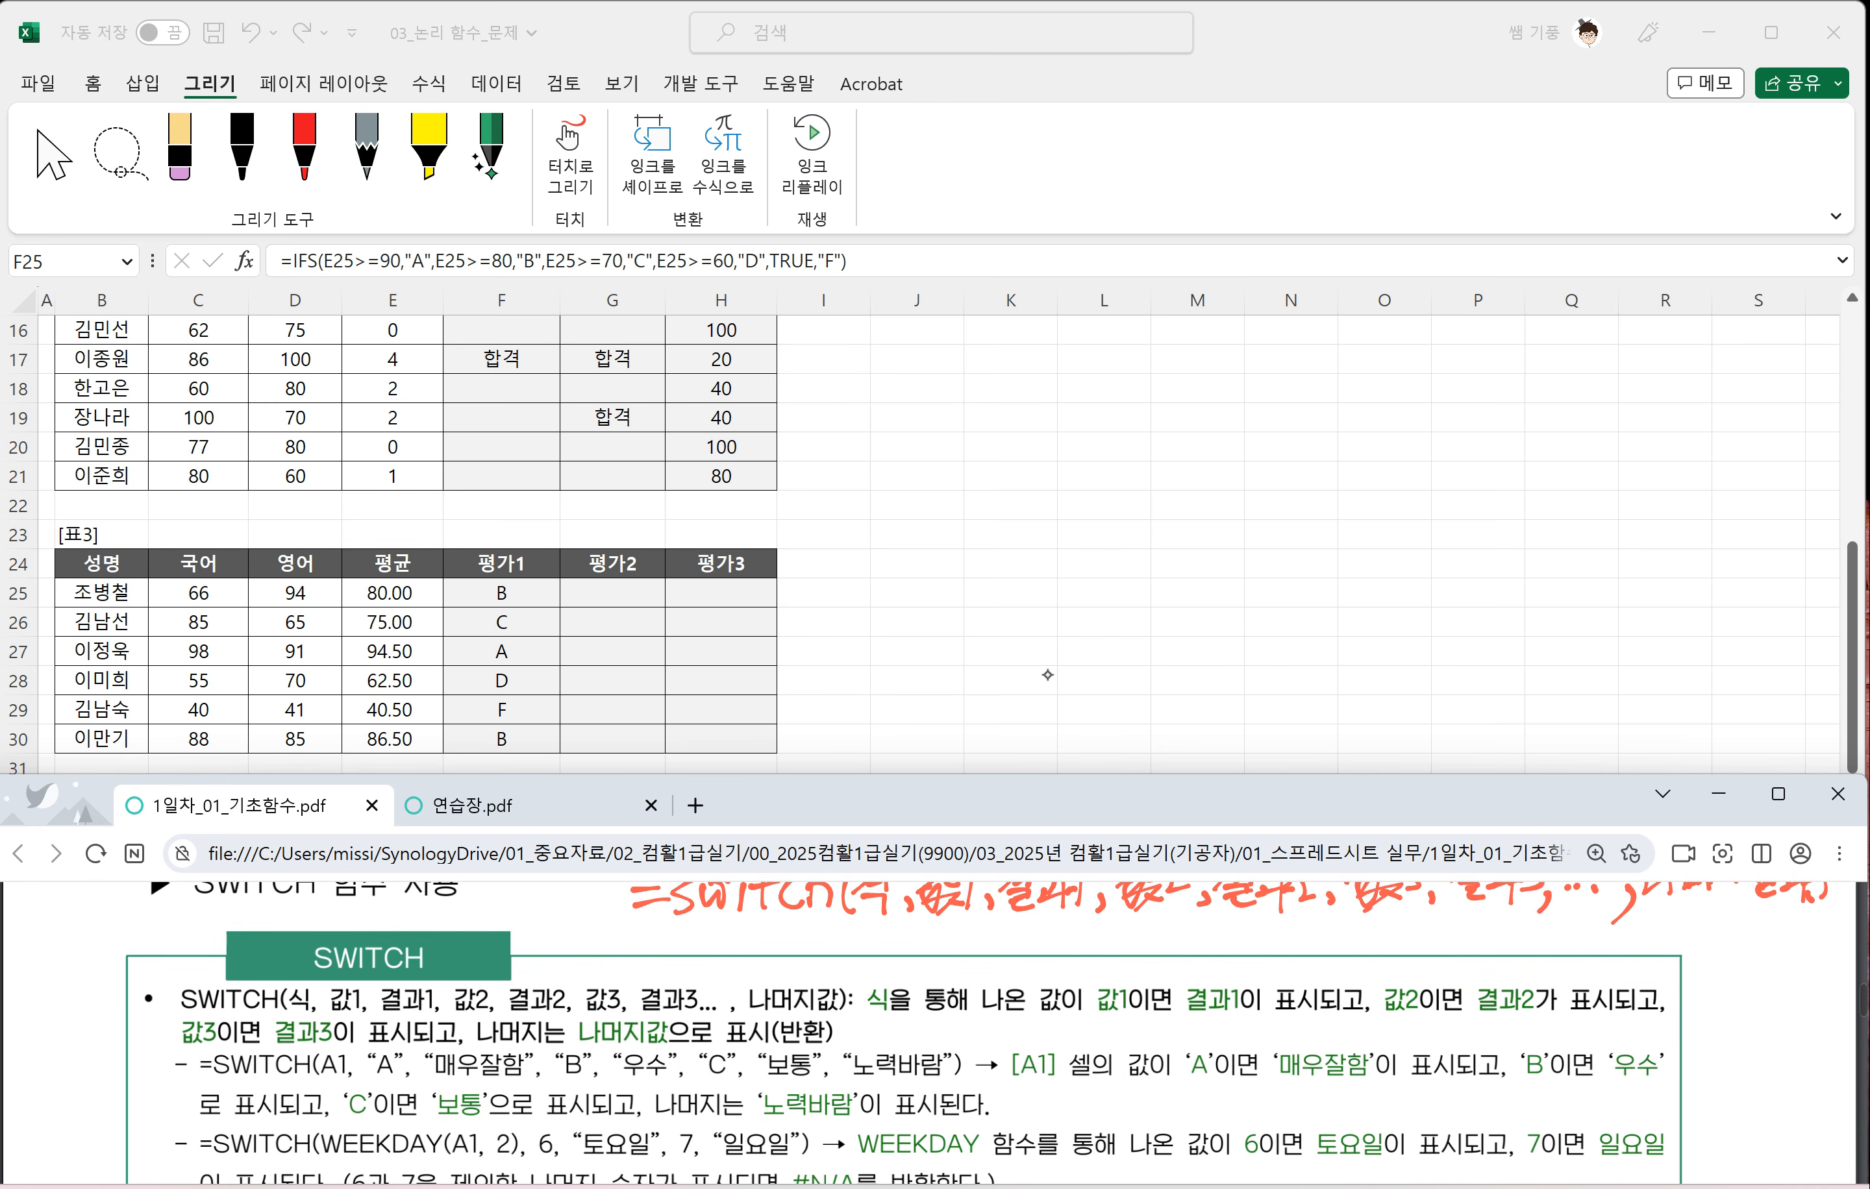
{"action": "mouse_move", "coordinate": [752, 1018]}
{"action": "left_mouse_down"}
{"action": "mouse_move", "coordinate": [831, 1018]}
{"action": "mouse_move", "coordinate": [734, 991]}
{"action": "mouse_move", "coordinate": [751, 1029]}
{"action": "left_mouse_up"}
{"action": "scroll", "coordinate": [935, 1029], "scroll_direction": "up", "scroll_amount": 3}
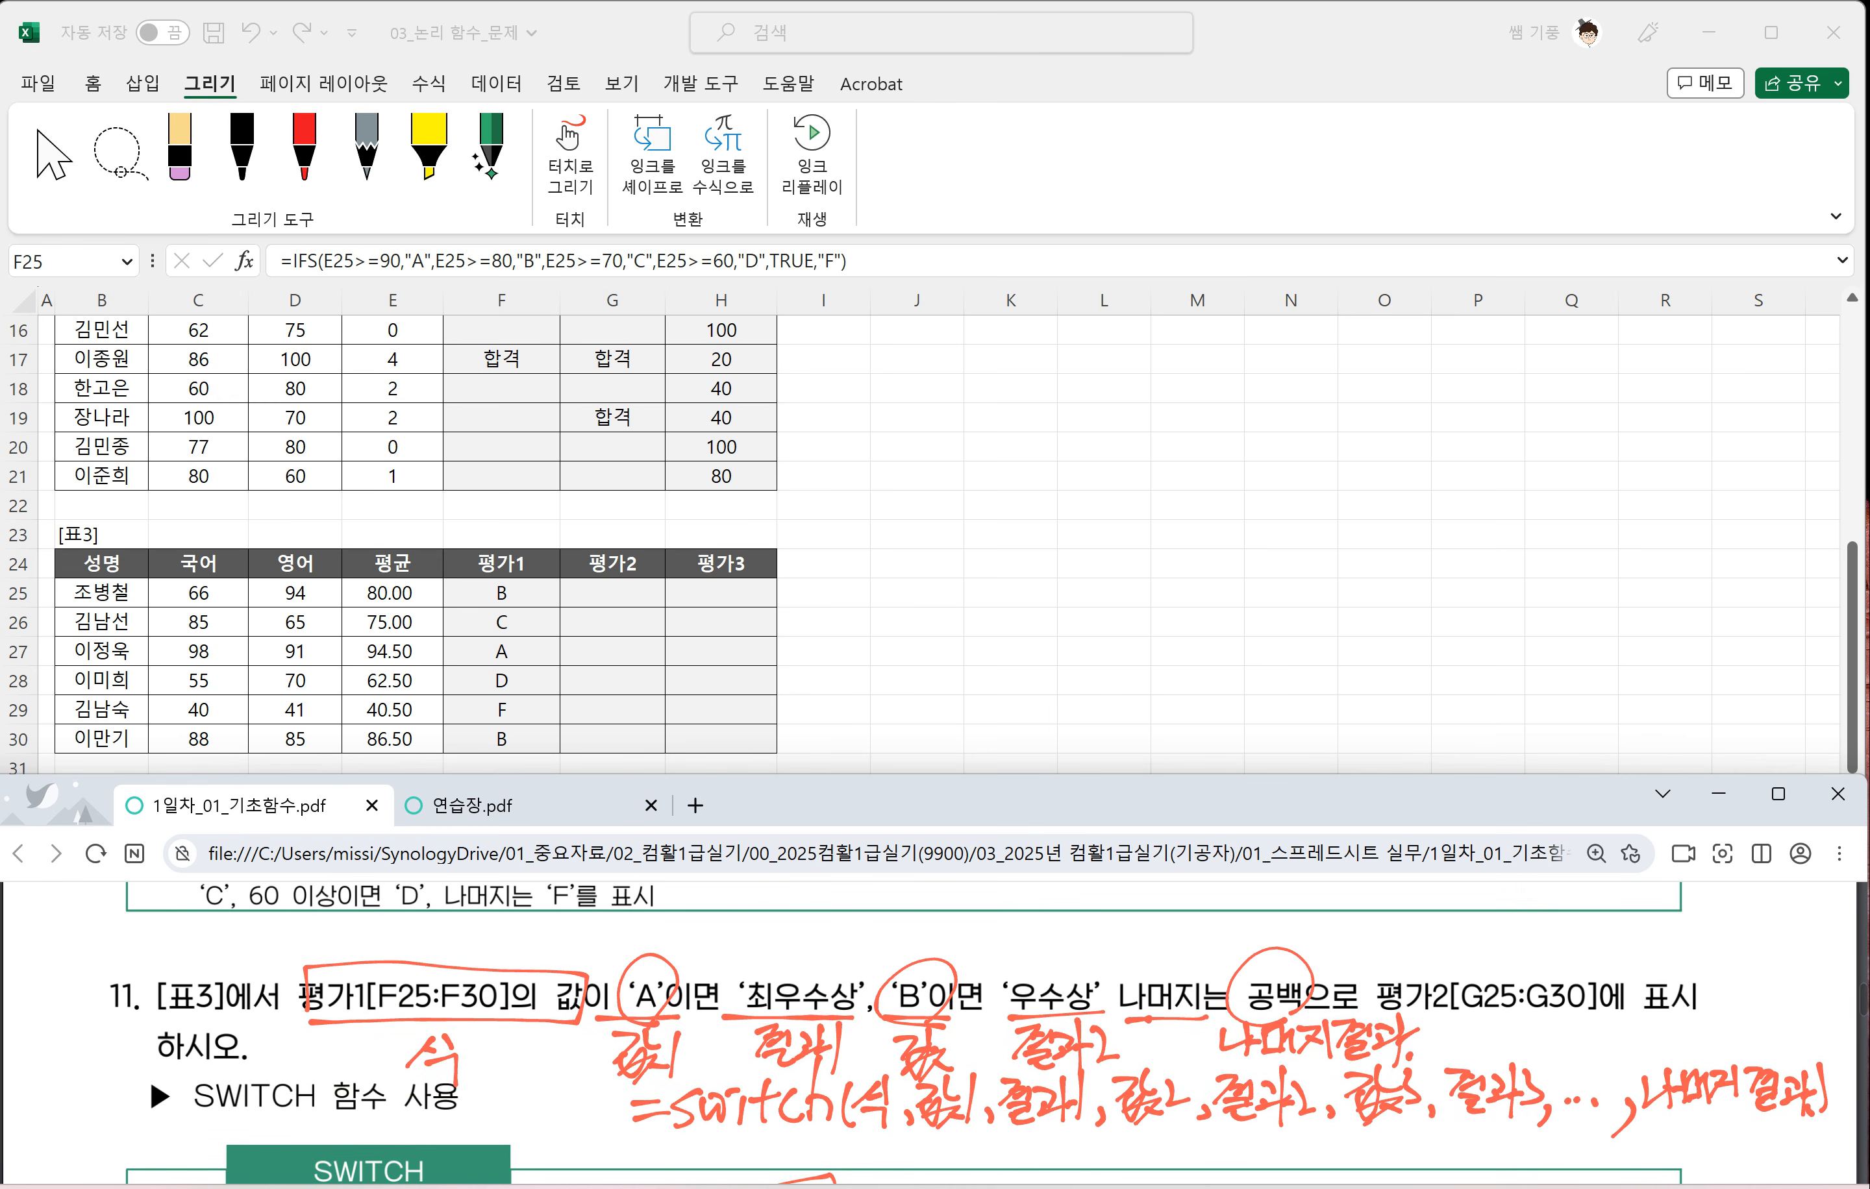
- Switch to Excel and start the formula =SWITCH(F25,"A", in cell G25
{"action": "left_click", "coordinate": [655, 591]}
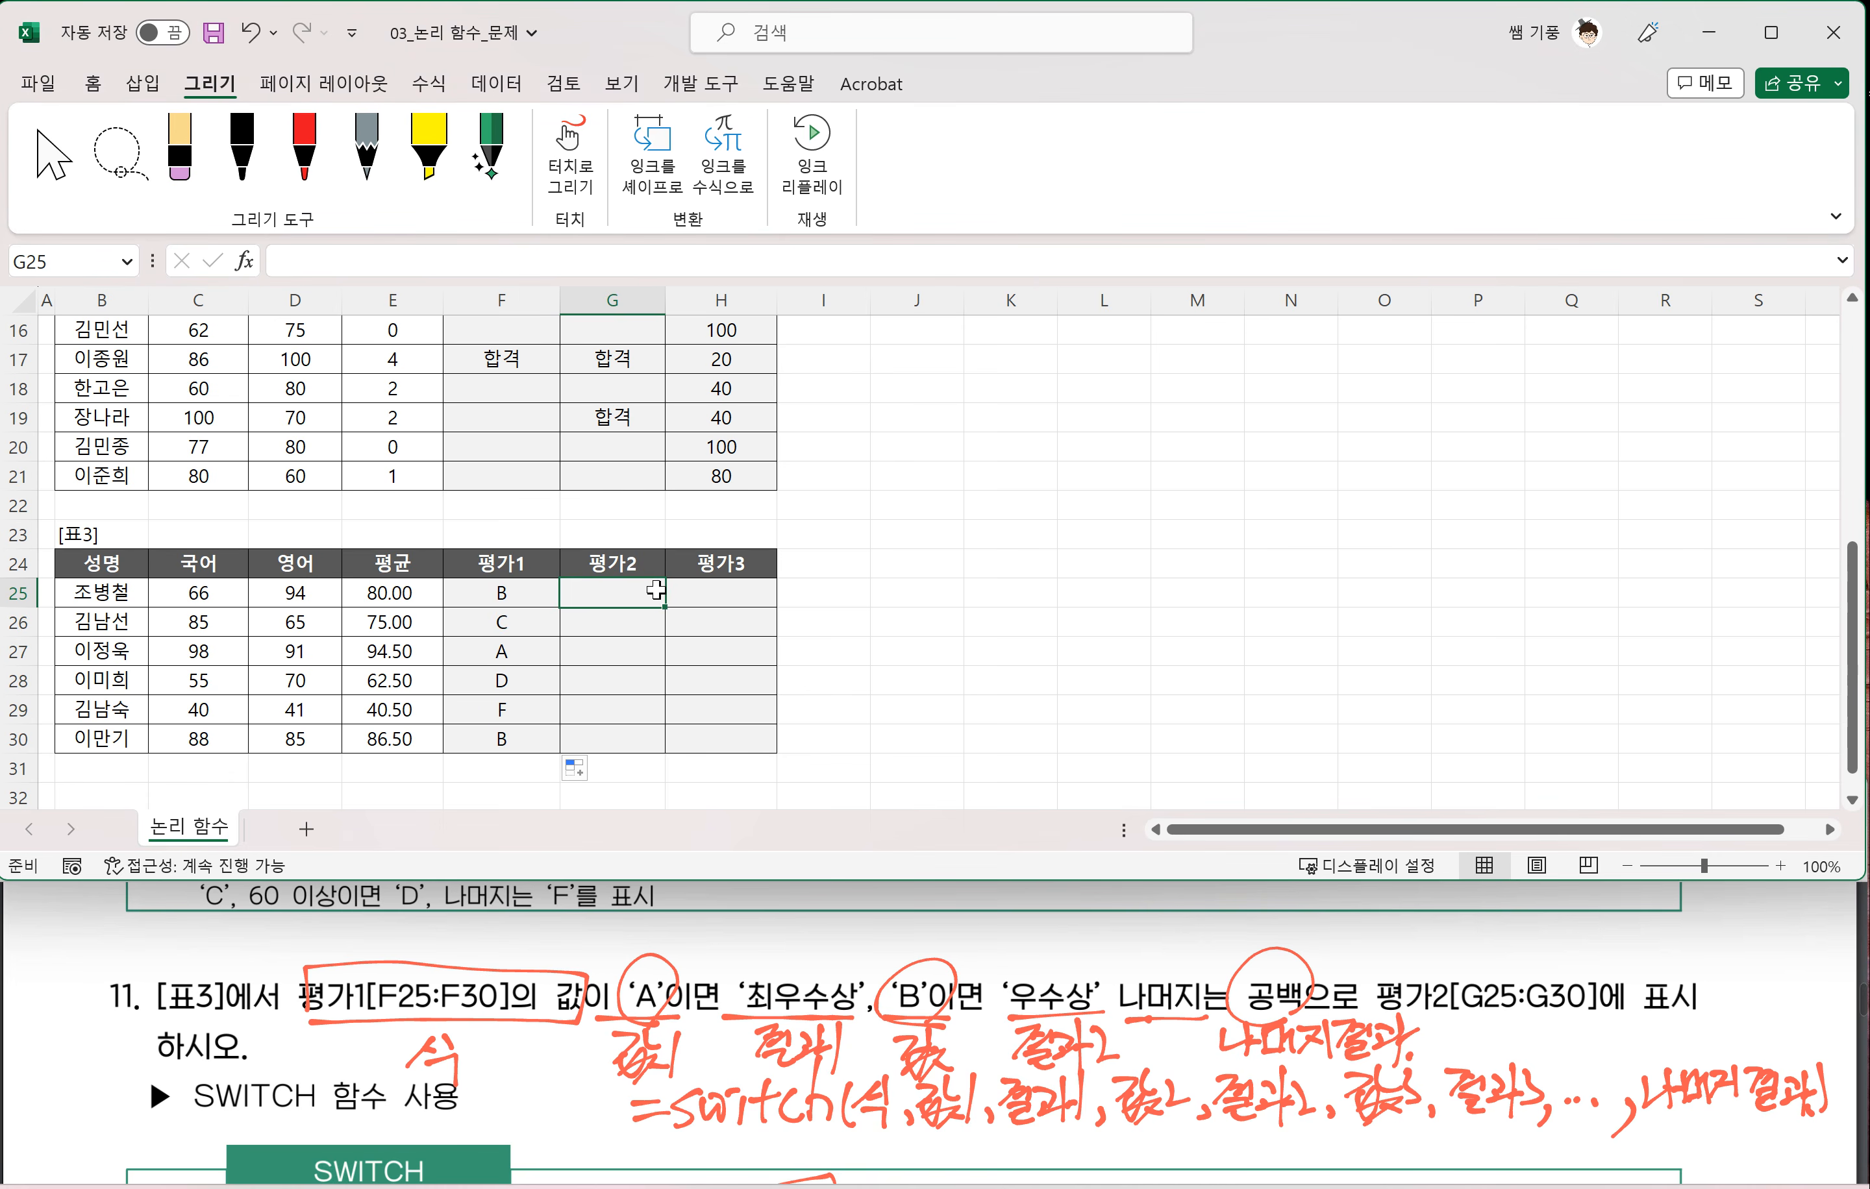
{"action": "type", "text": "=SWITCH"}
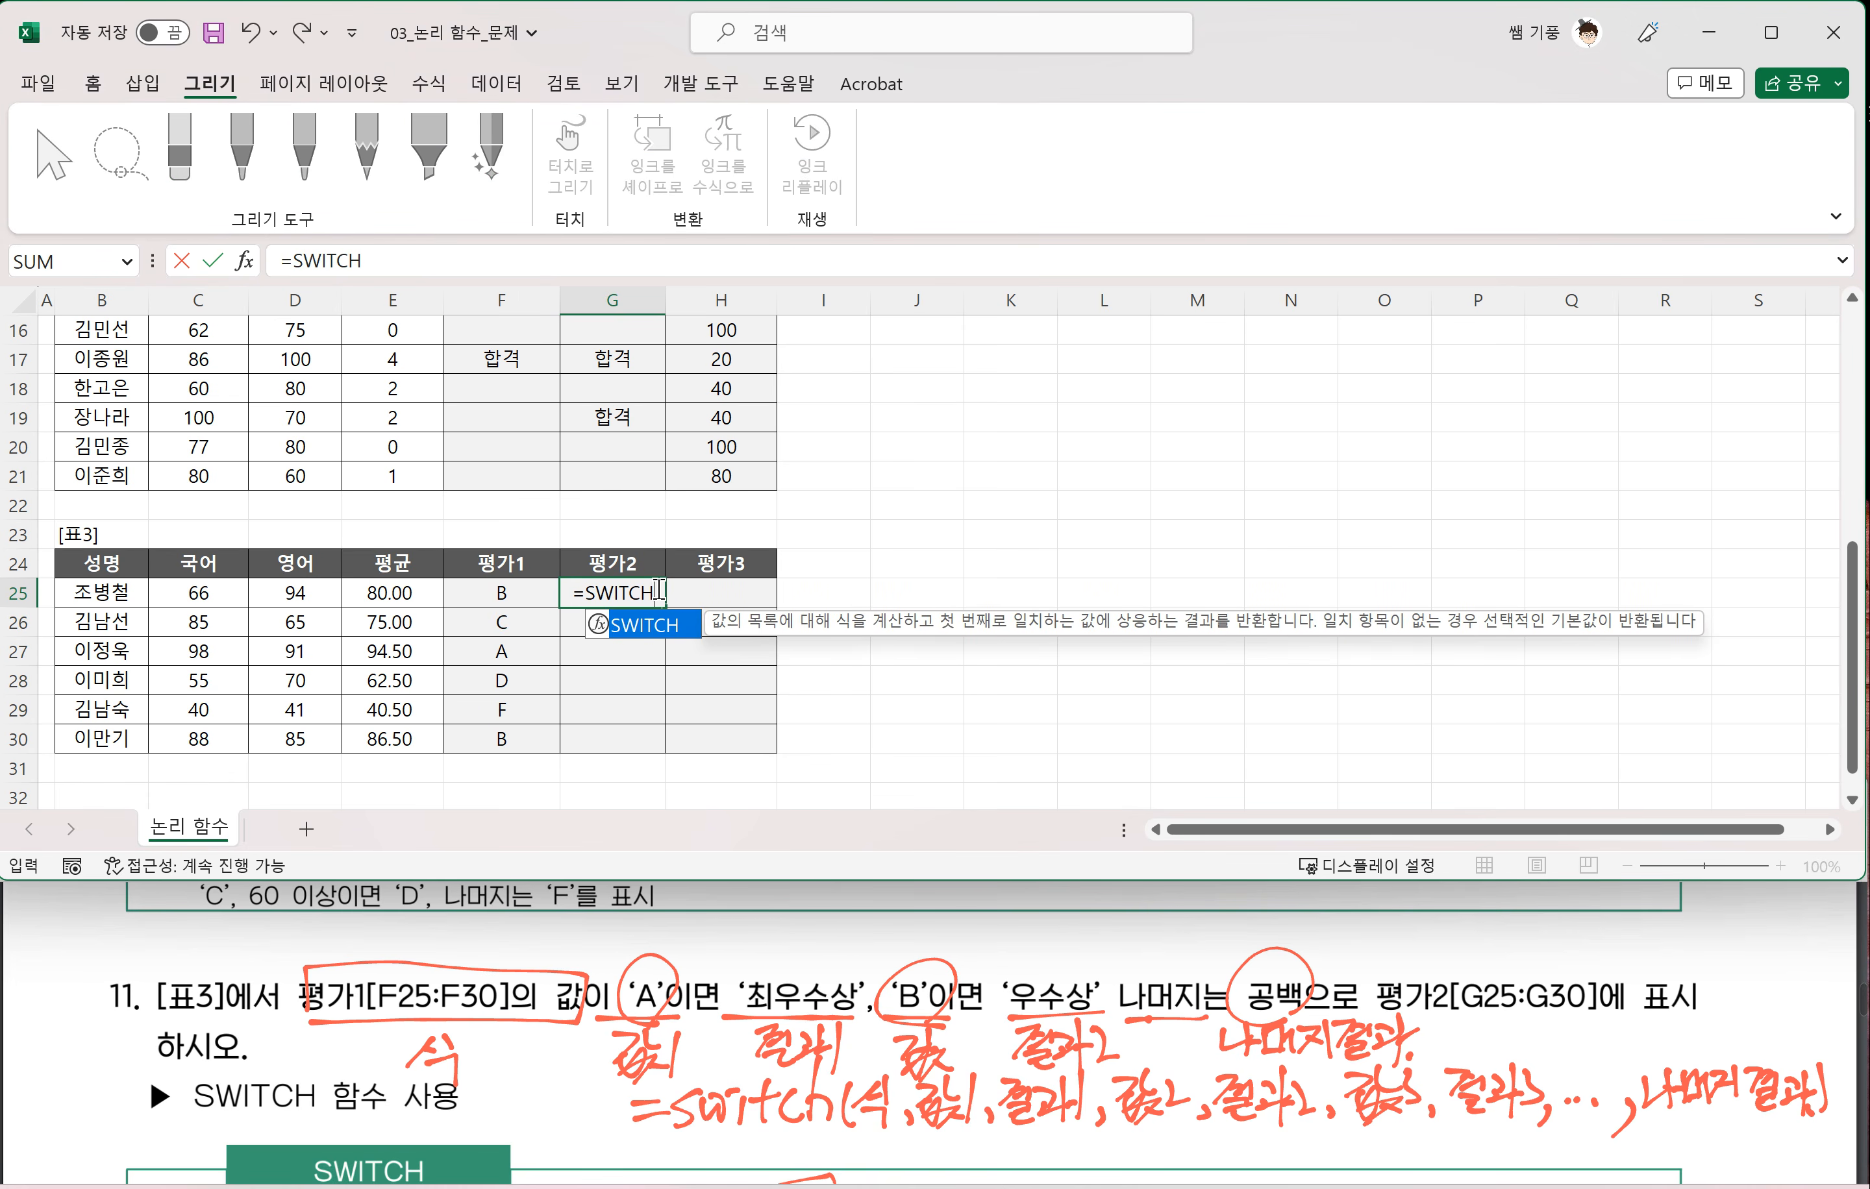
{"action": "type", "text": "("}
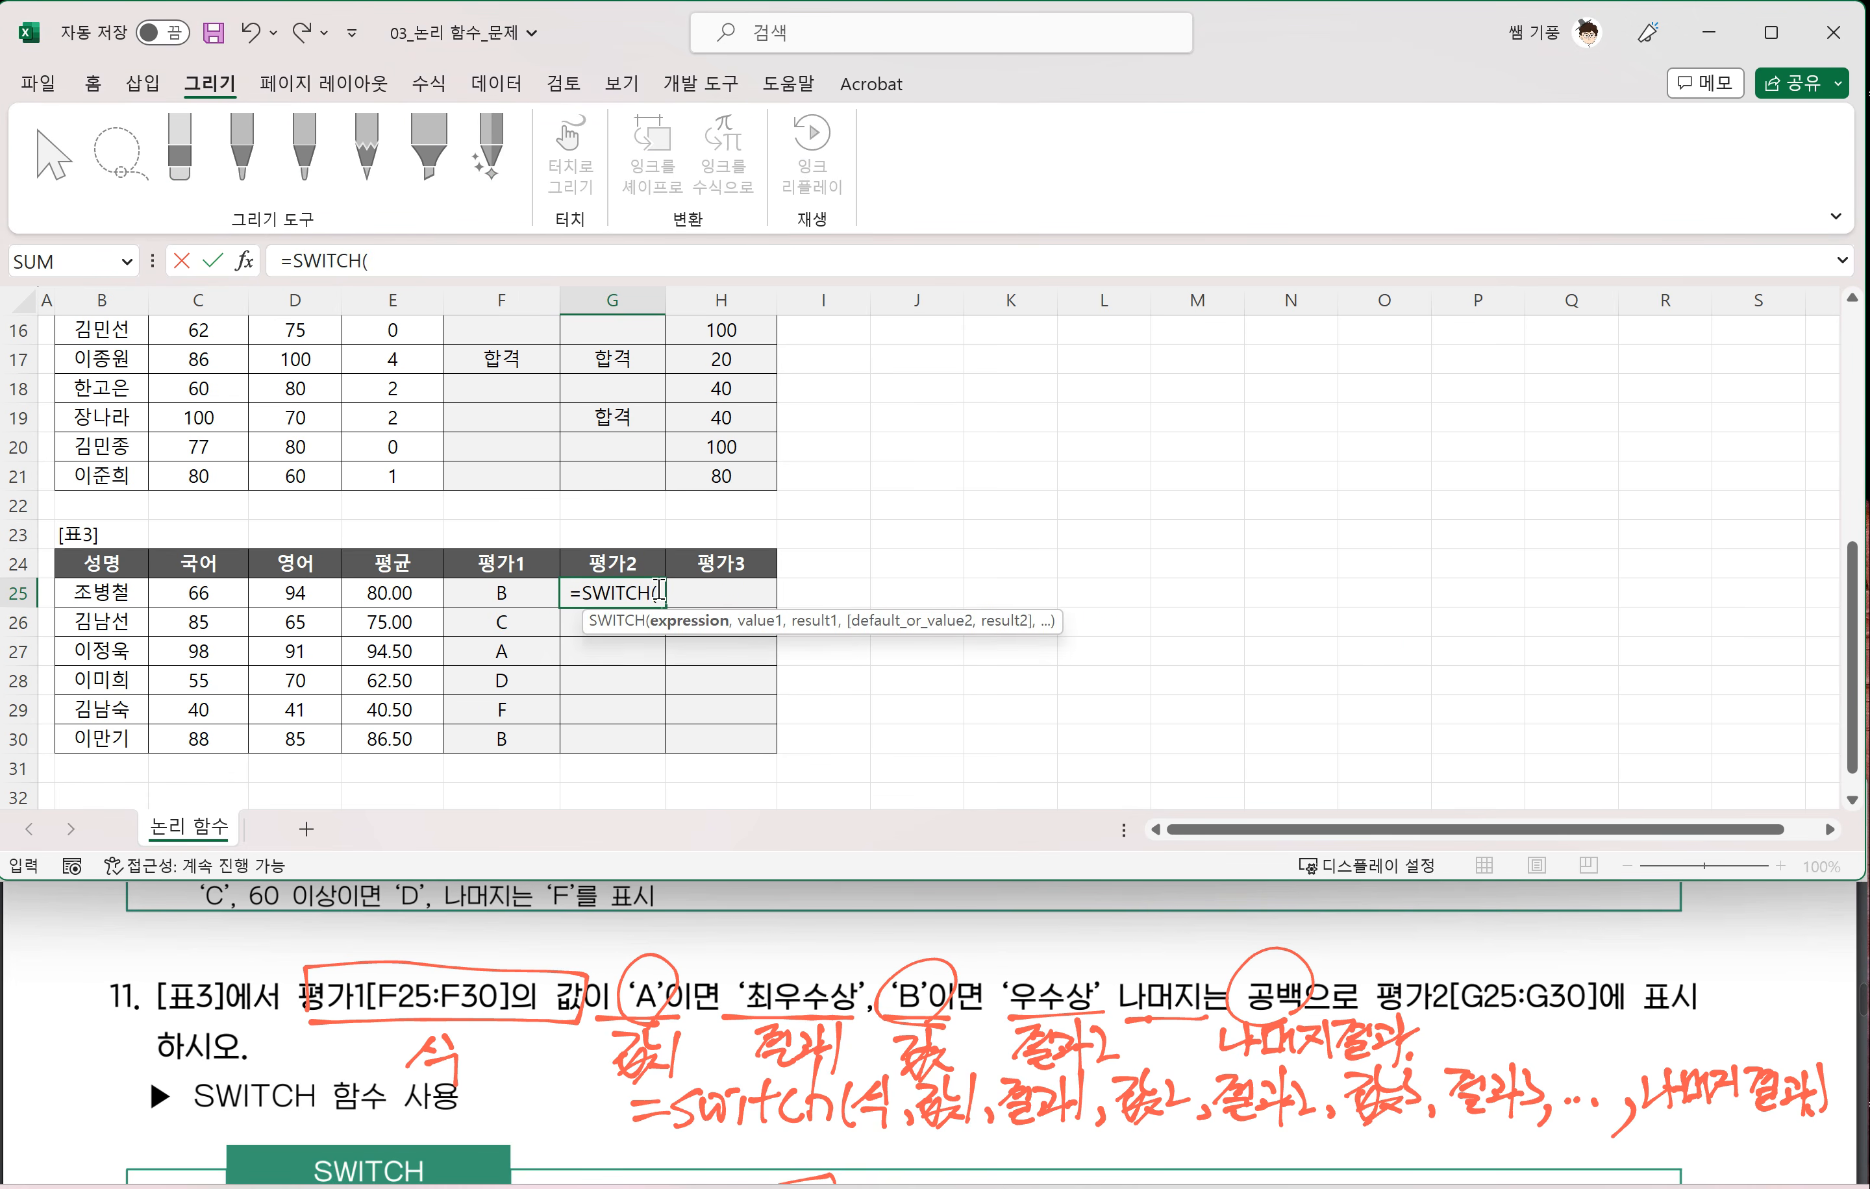
{"action": "left_click", "coordinate": [517, 594]}
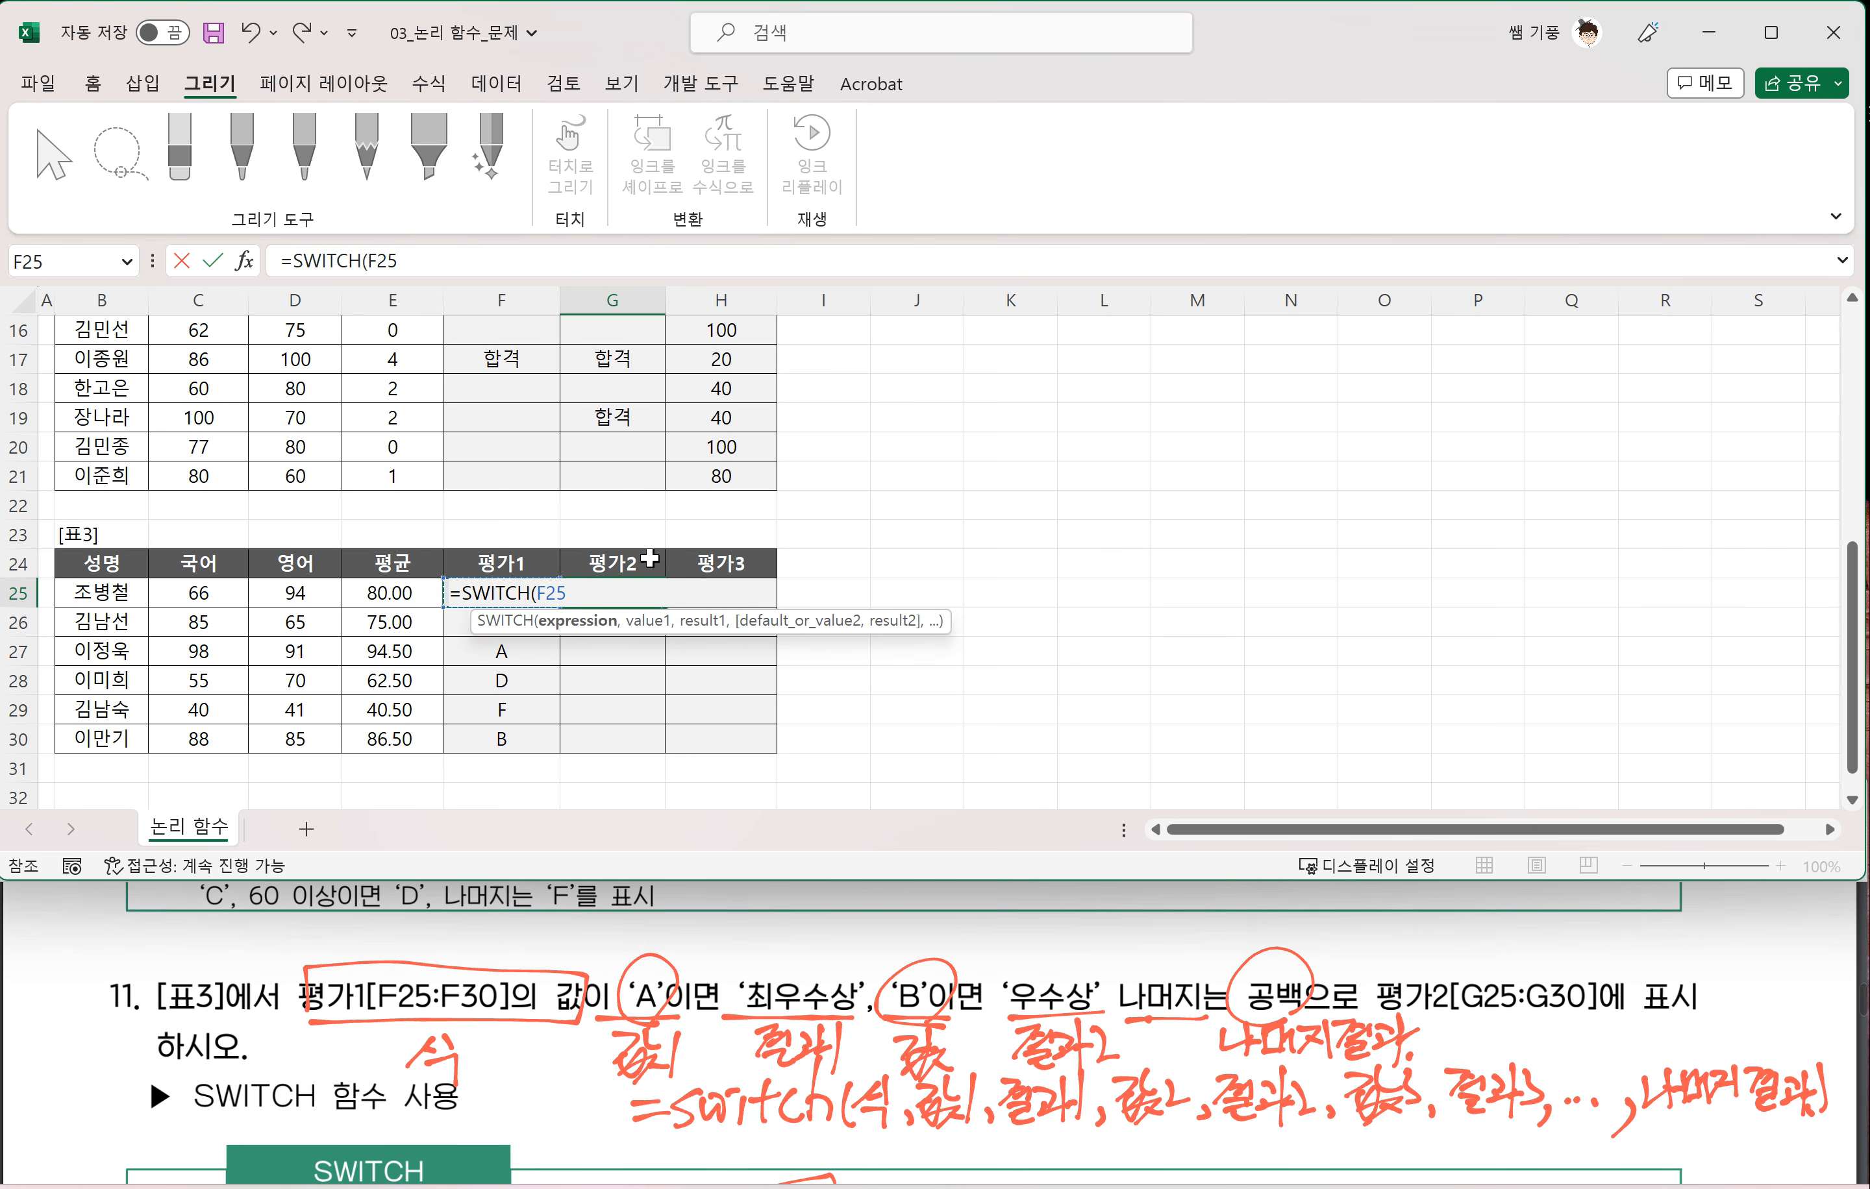
{"action": "type", "text": ","}
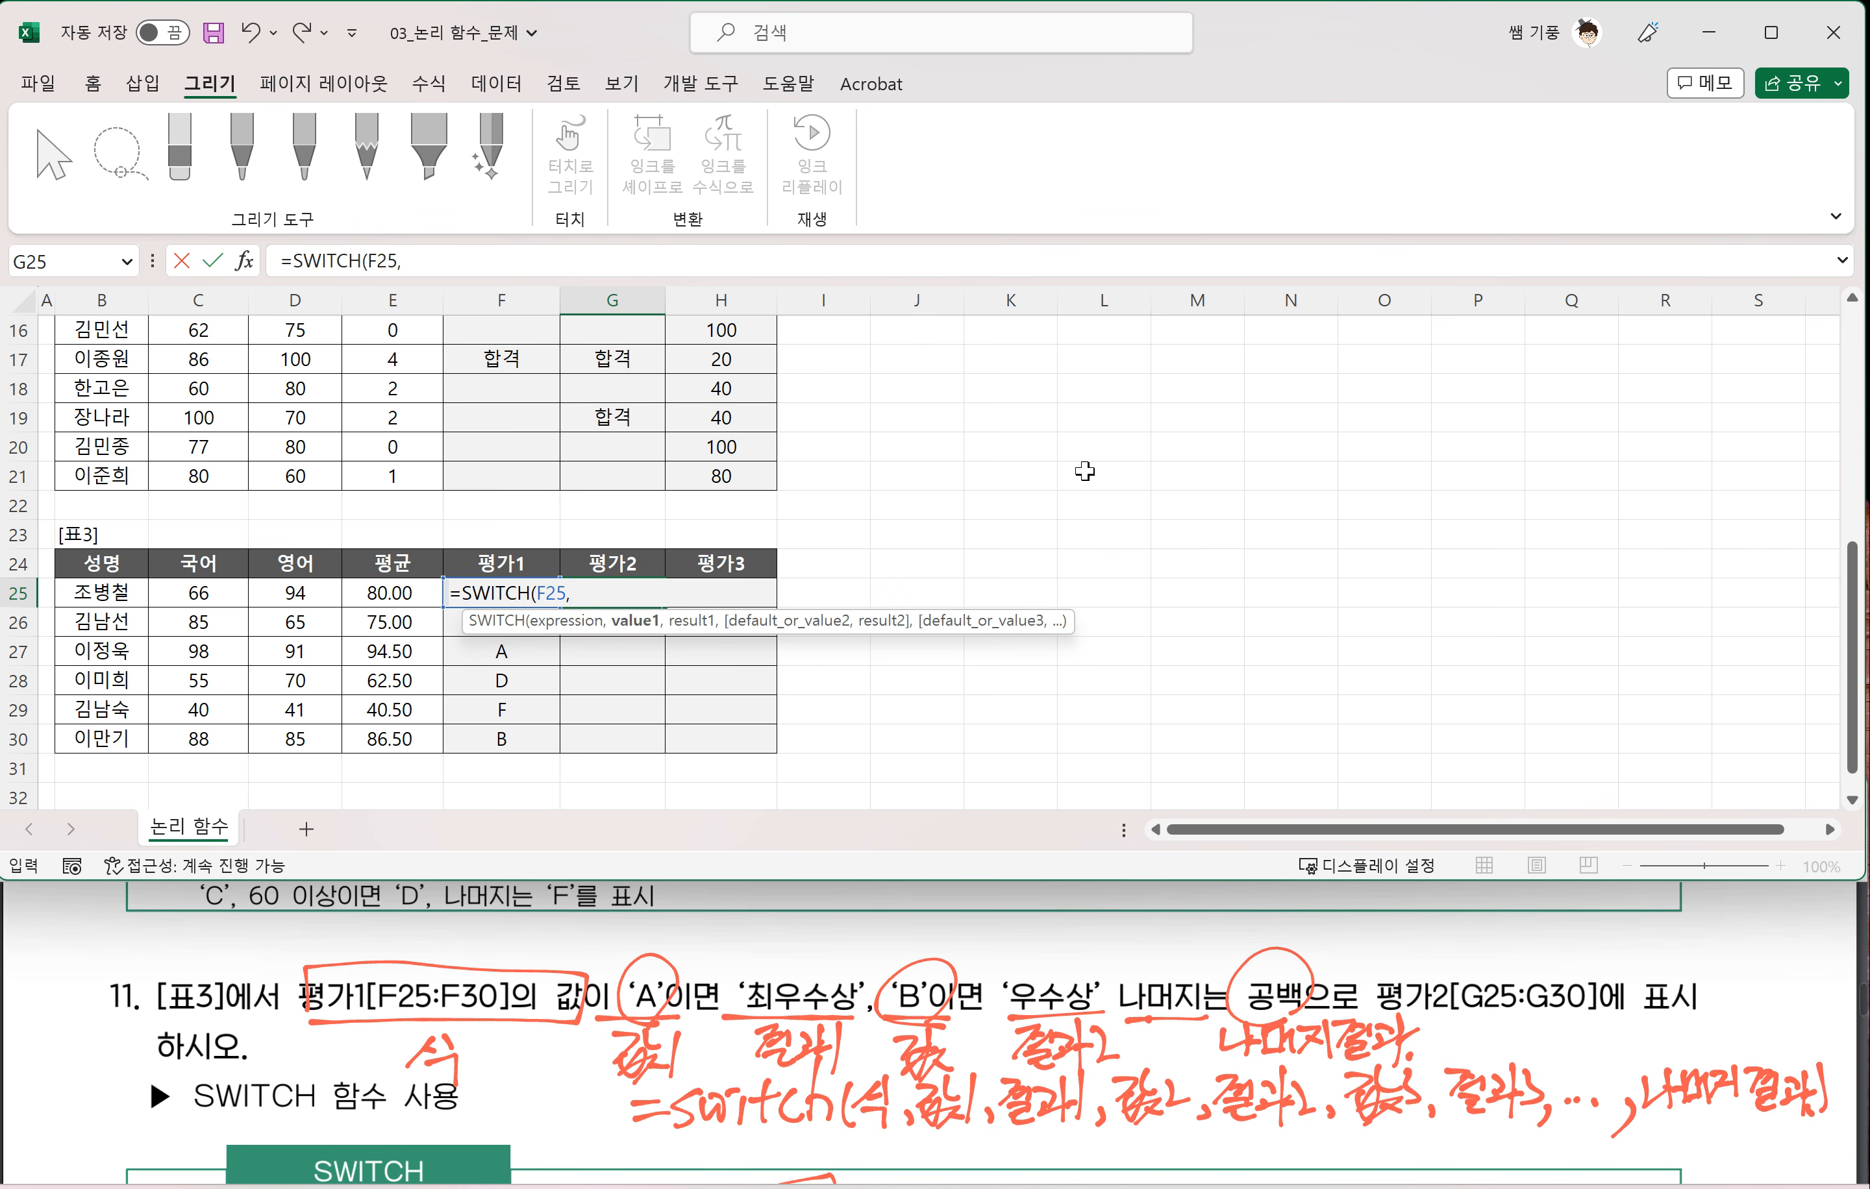
{"action": "type", "text": "\"A"}
{"action": "type", "text": ","}
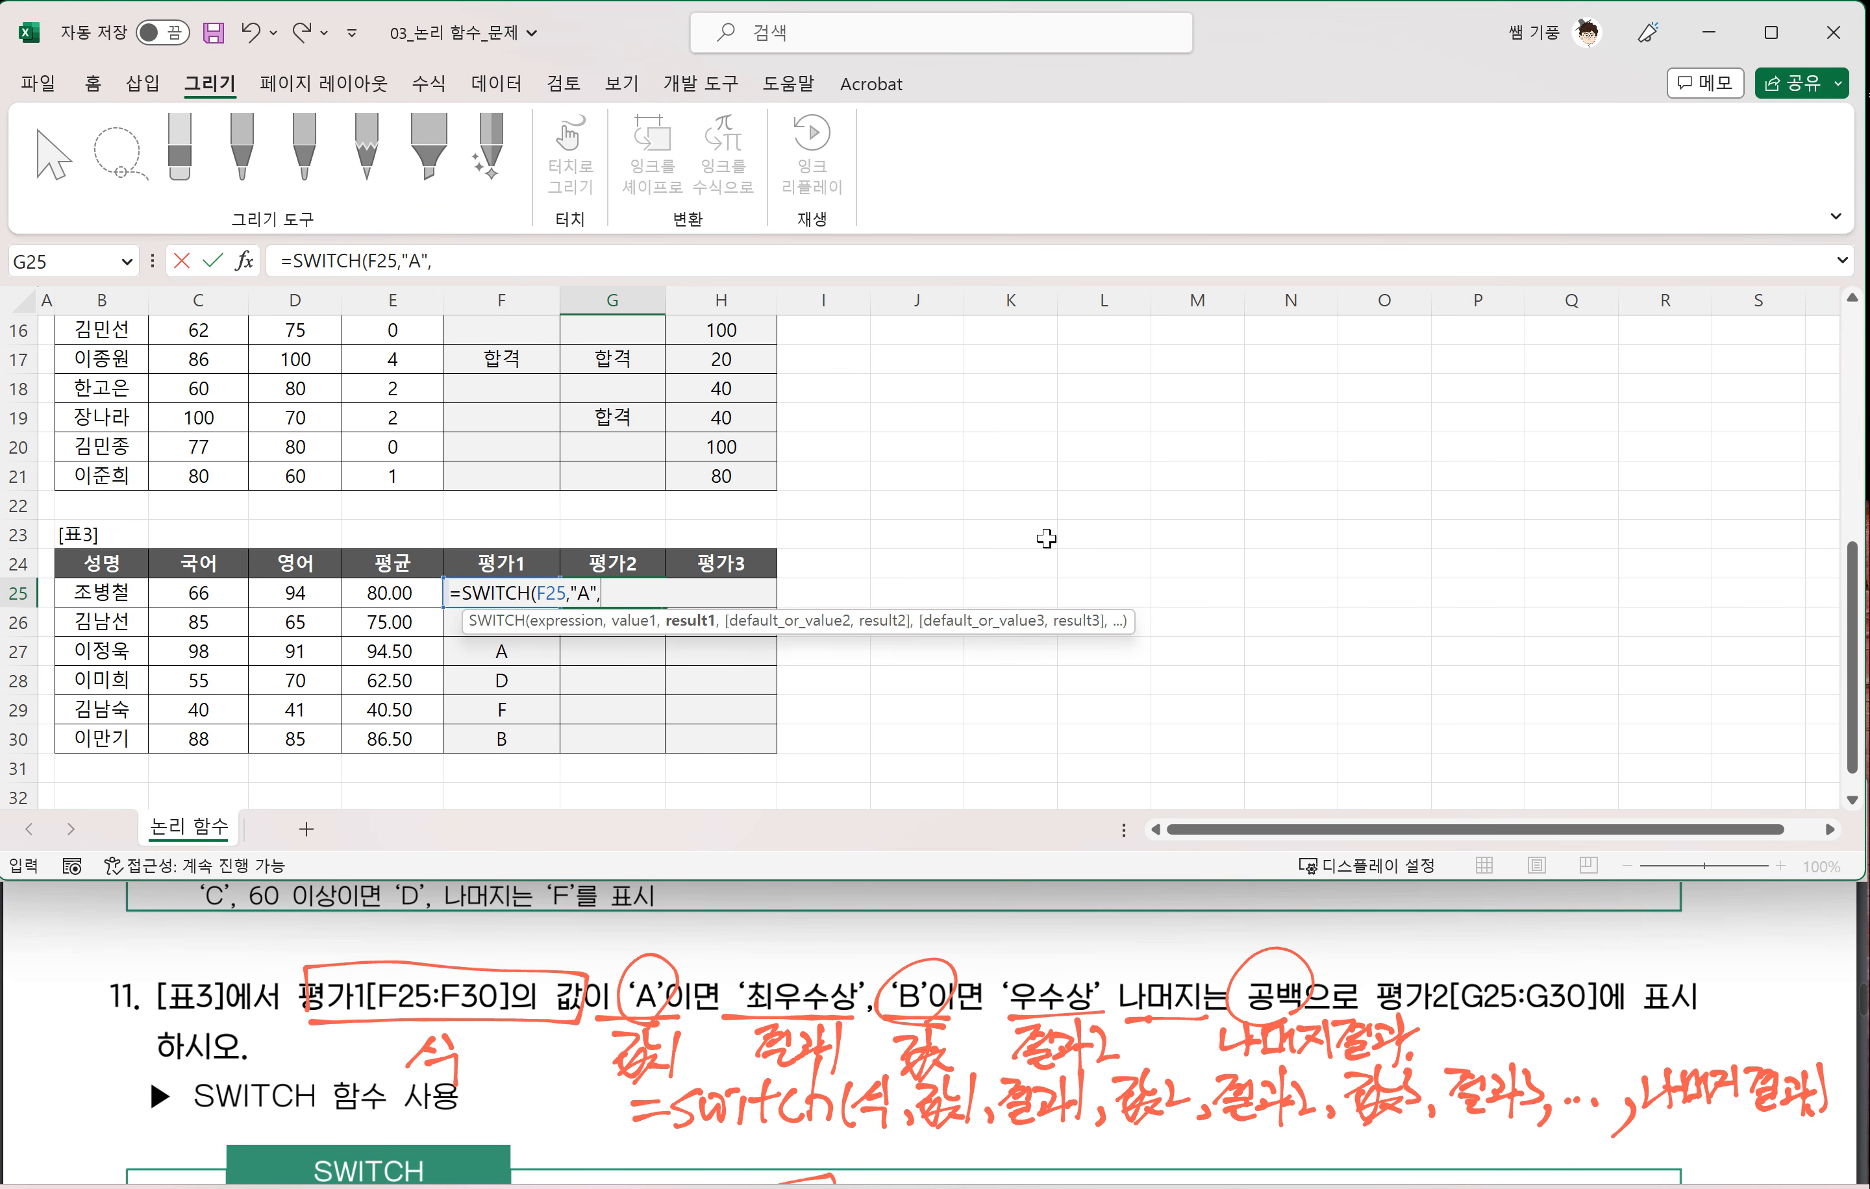
- Add "최우수상" to the SWITCH formula as the result for "A"
{"action": "type", "text": "\"CHL"}
{"action": "key", "text": "BackSpace"}
{"action": "key", "text": "BackSpace"}
{"action": "key", "text": "BackSpace"}
{"action": "key", "text": "Hangul"}
{"action": "type", "text": "ㅊ최우수상\","}
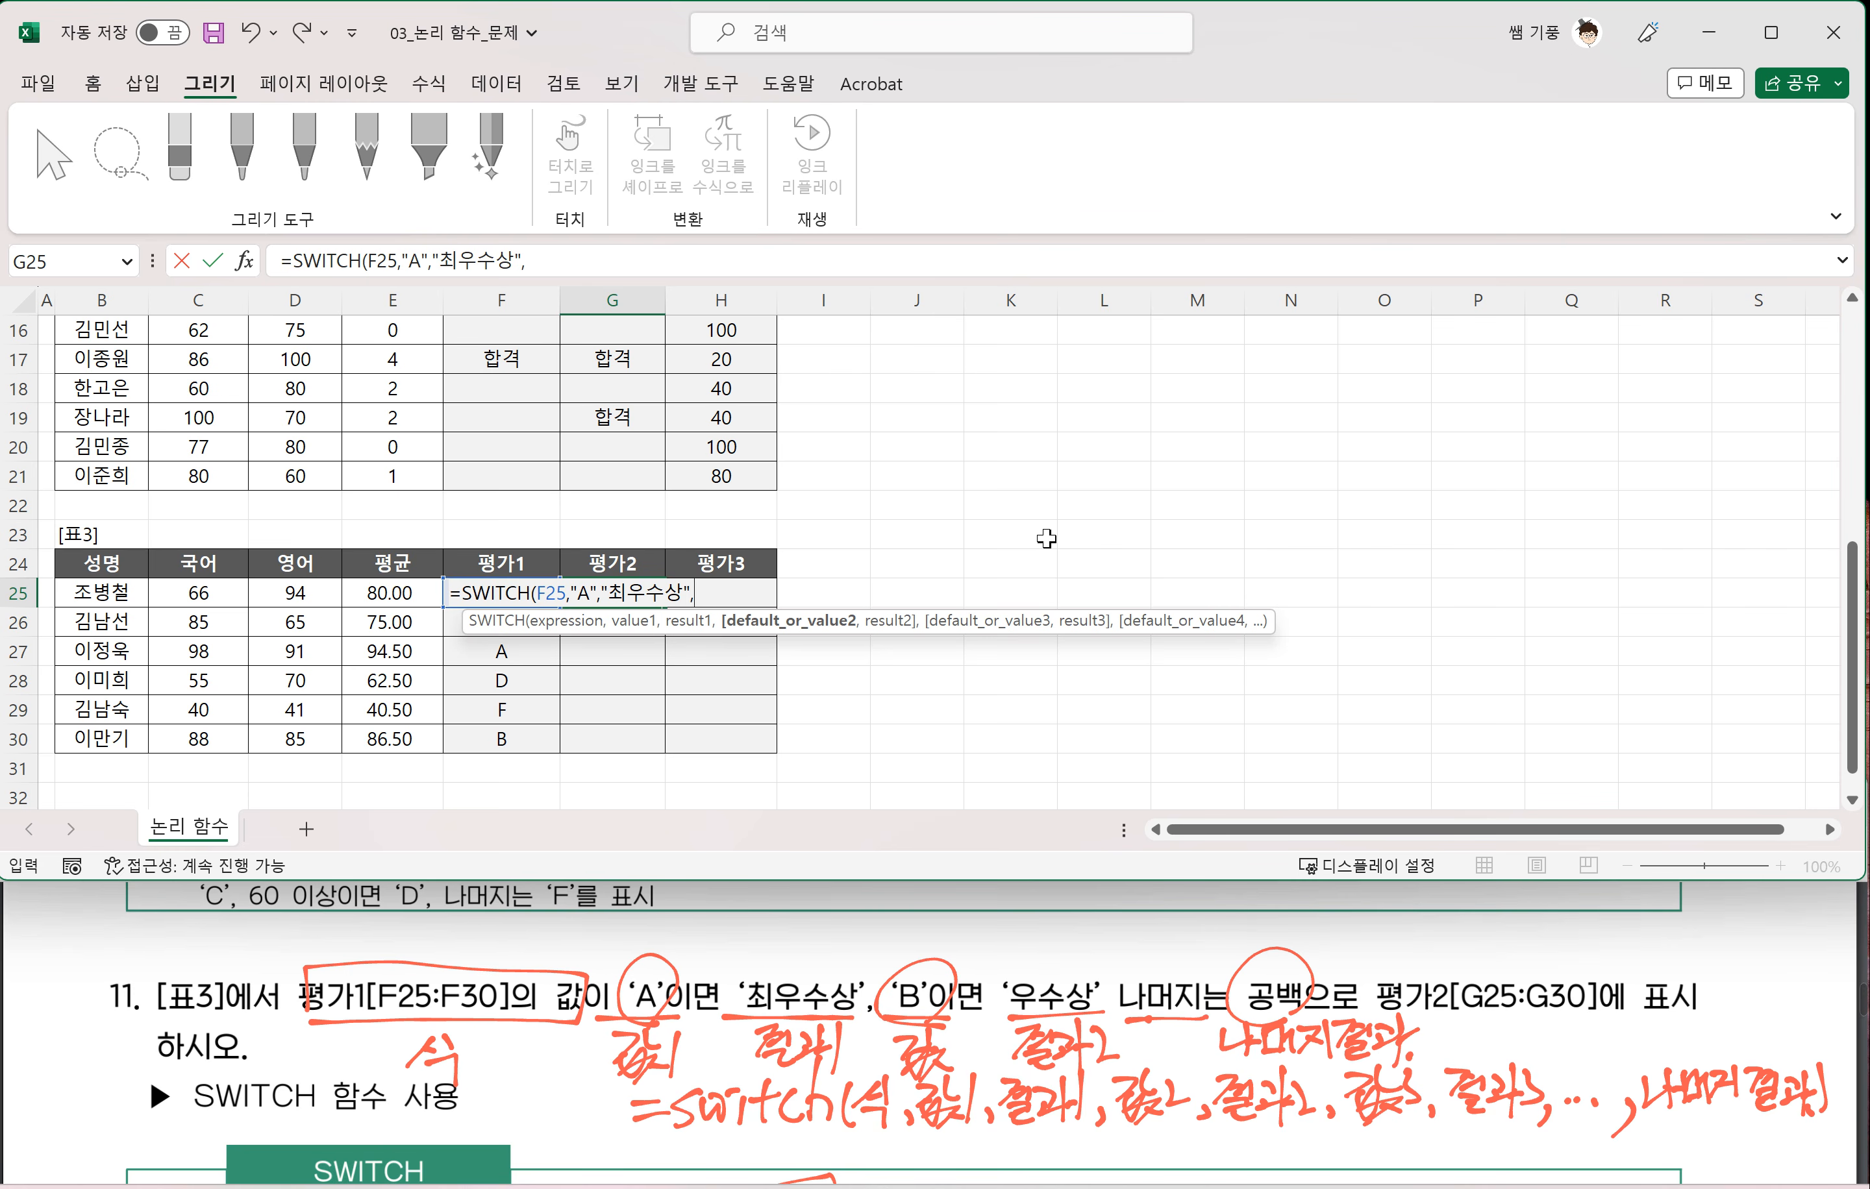
- Add the pair "B","우수상" to the SWITCH formula and begin its default argument
{"action": "type", "text": "\"ㅠ"}
{"action": "key", "text": "BackSpace"}
{"action": "key", "text": "Hangul"}
{"action": "type", "text": "B"}
{"action": "type", "text": "\",\""}
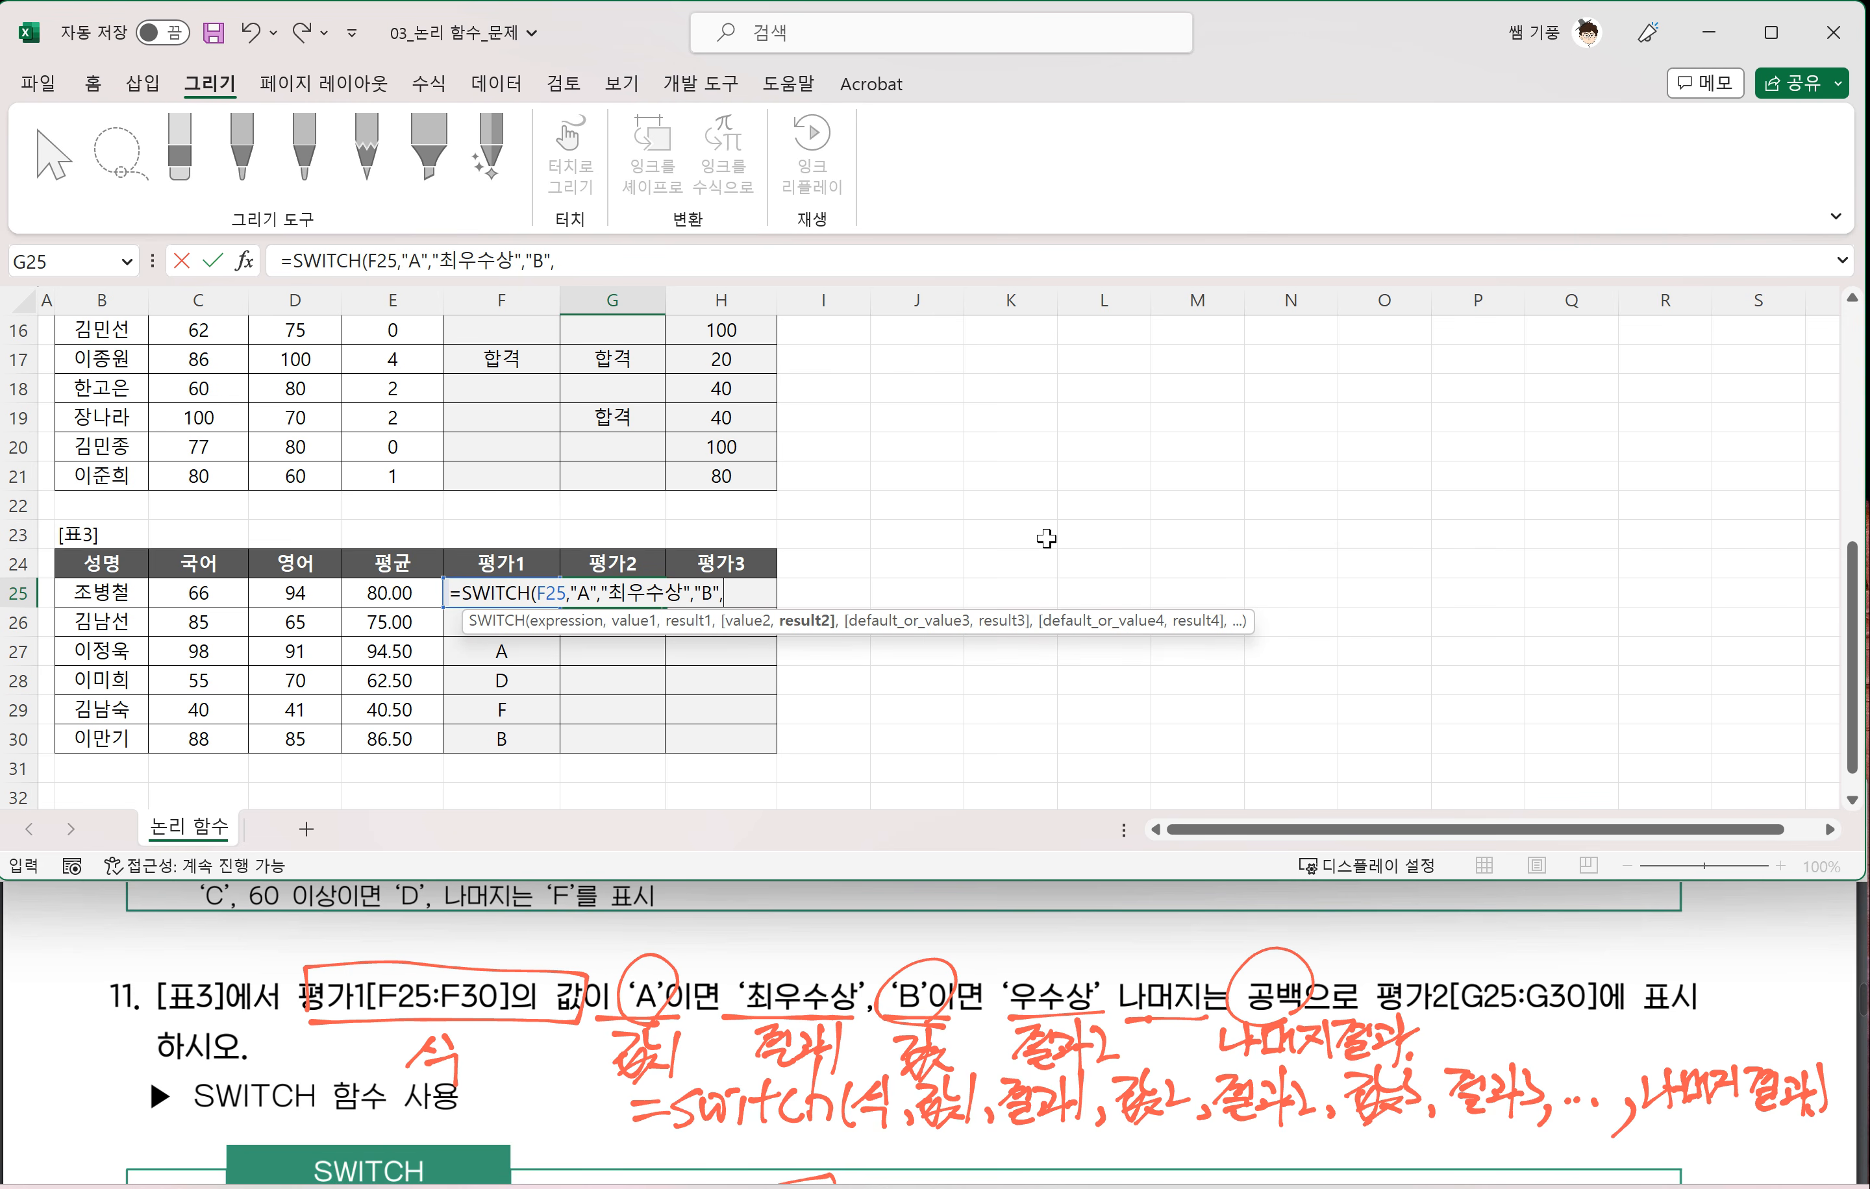
{"action": "type", "text": "DNTN"}
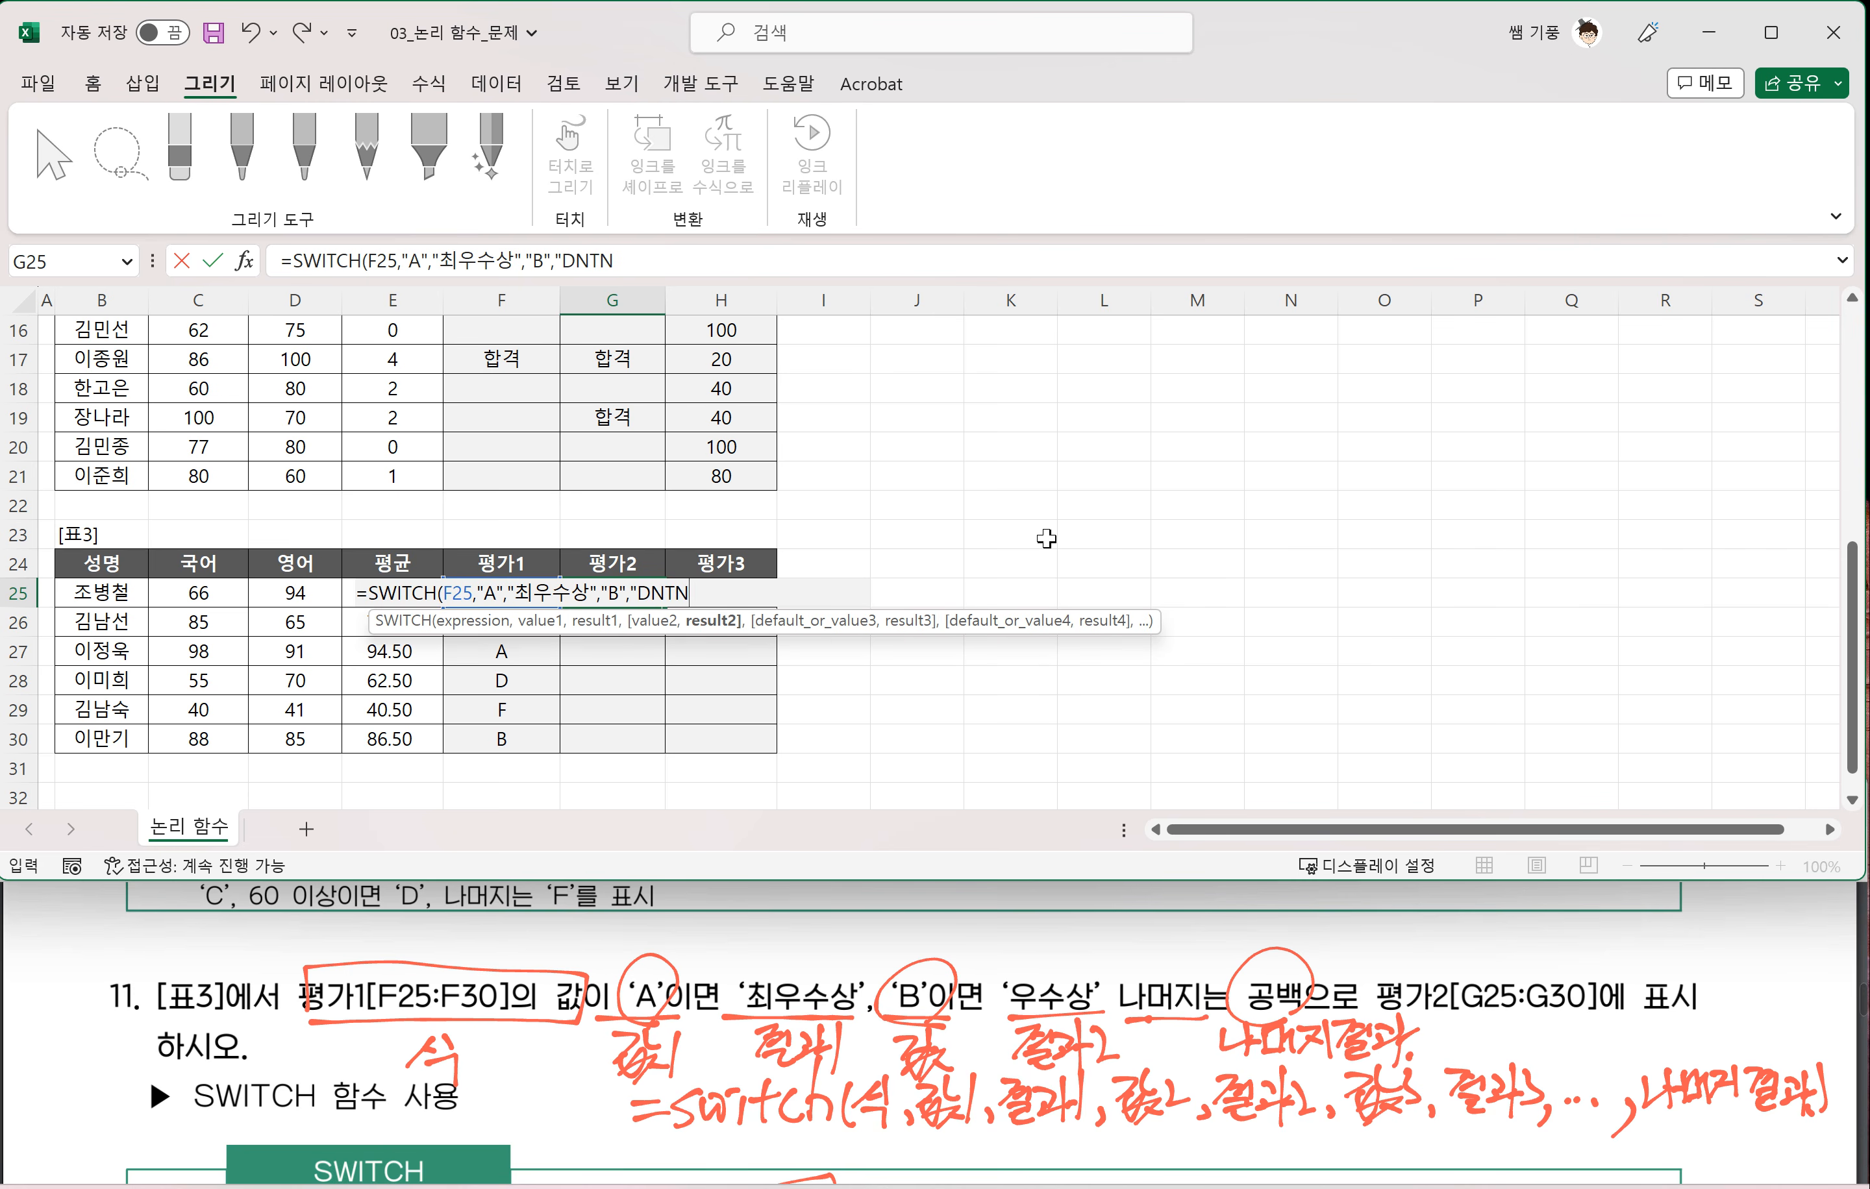
{"action": "key", "text": "BackSpace"}
{"action": "key", "text": "BackSpace"}
{"action": "key", "text": "BackSpace"}
{"action": "key", "text": "BackSpace"}
{"action": "type", "text": "우수상\""}
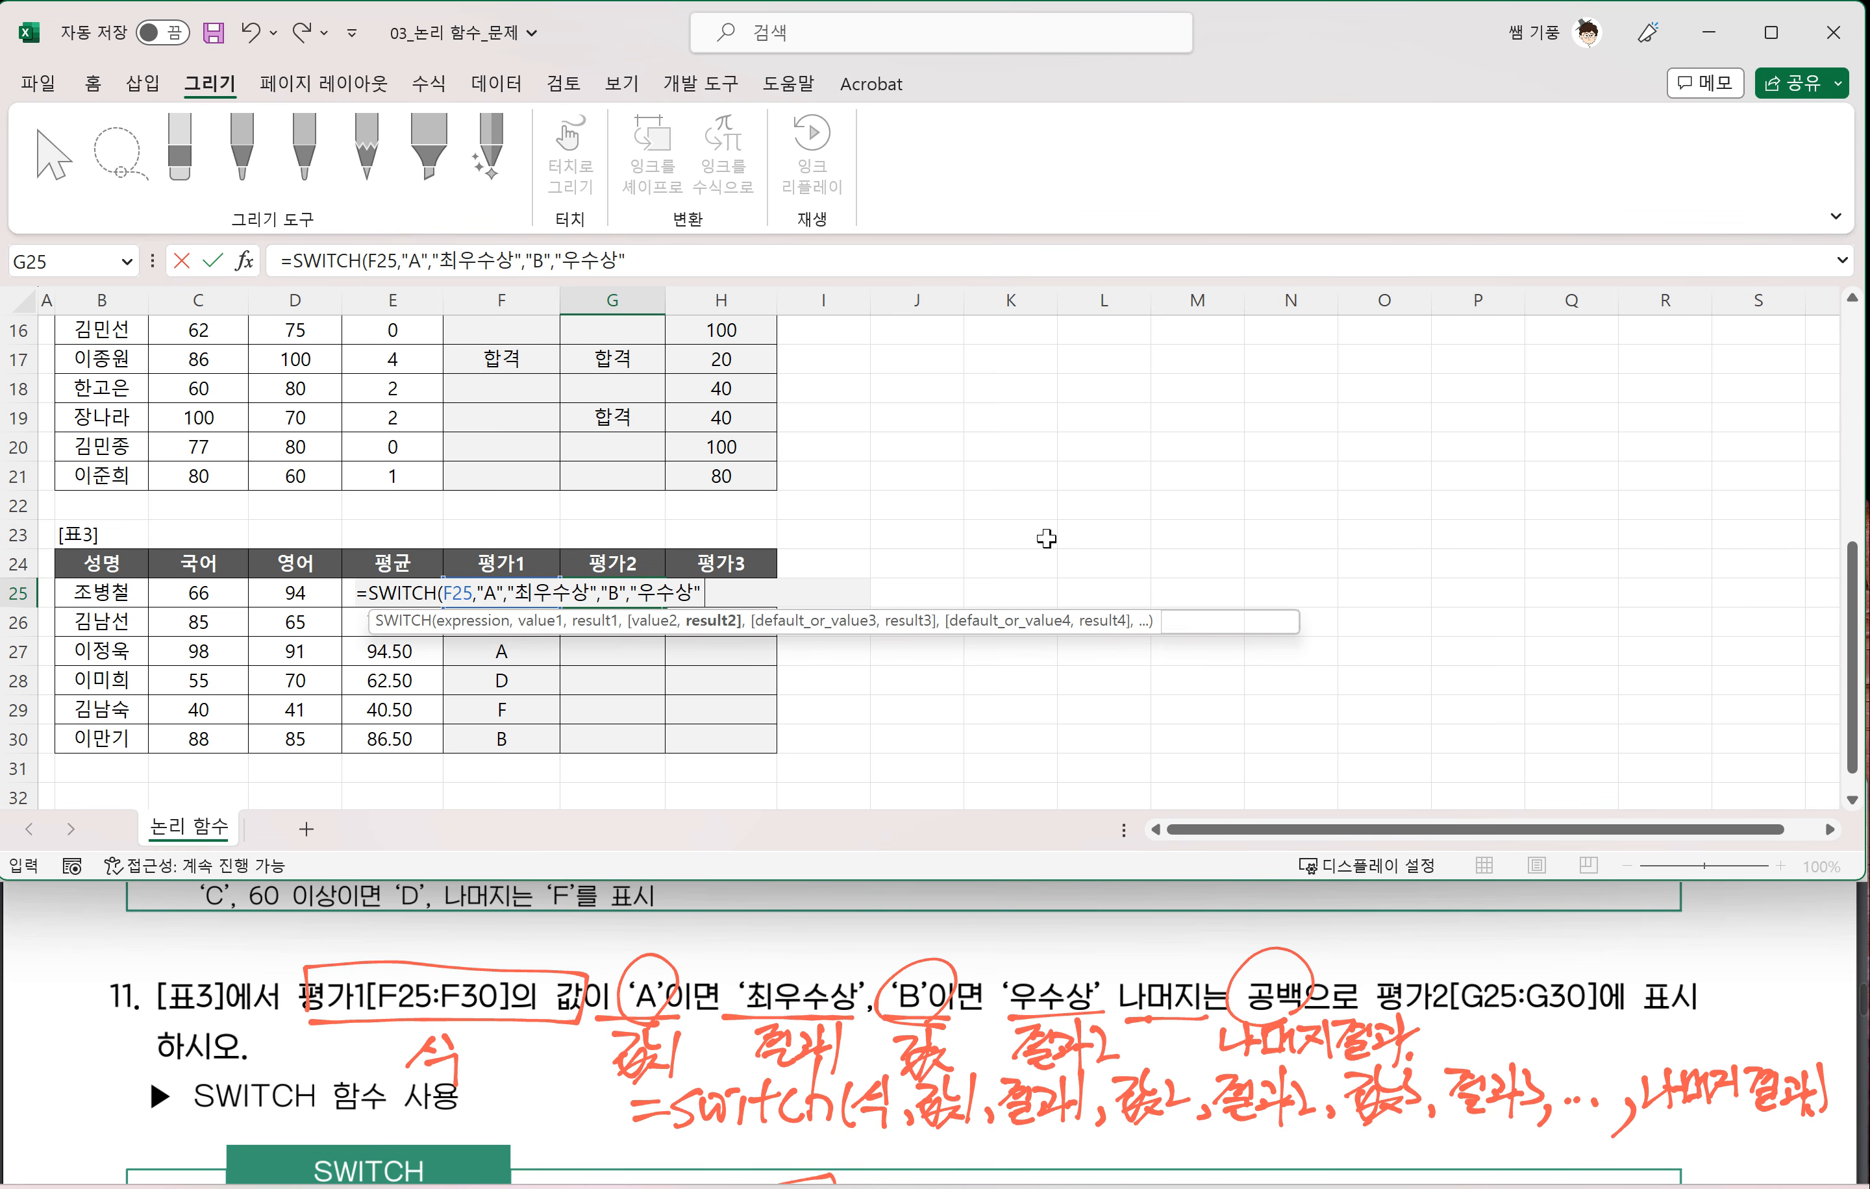
{"action": "type", "text": ",\""}
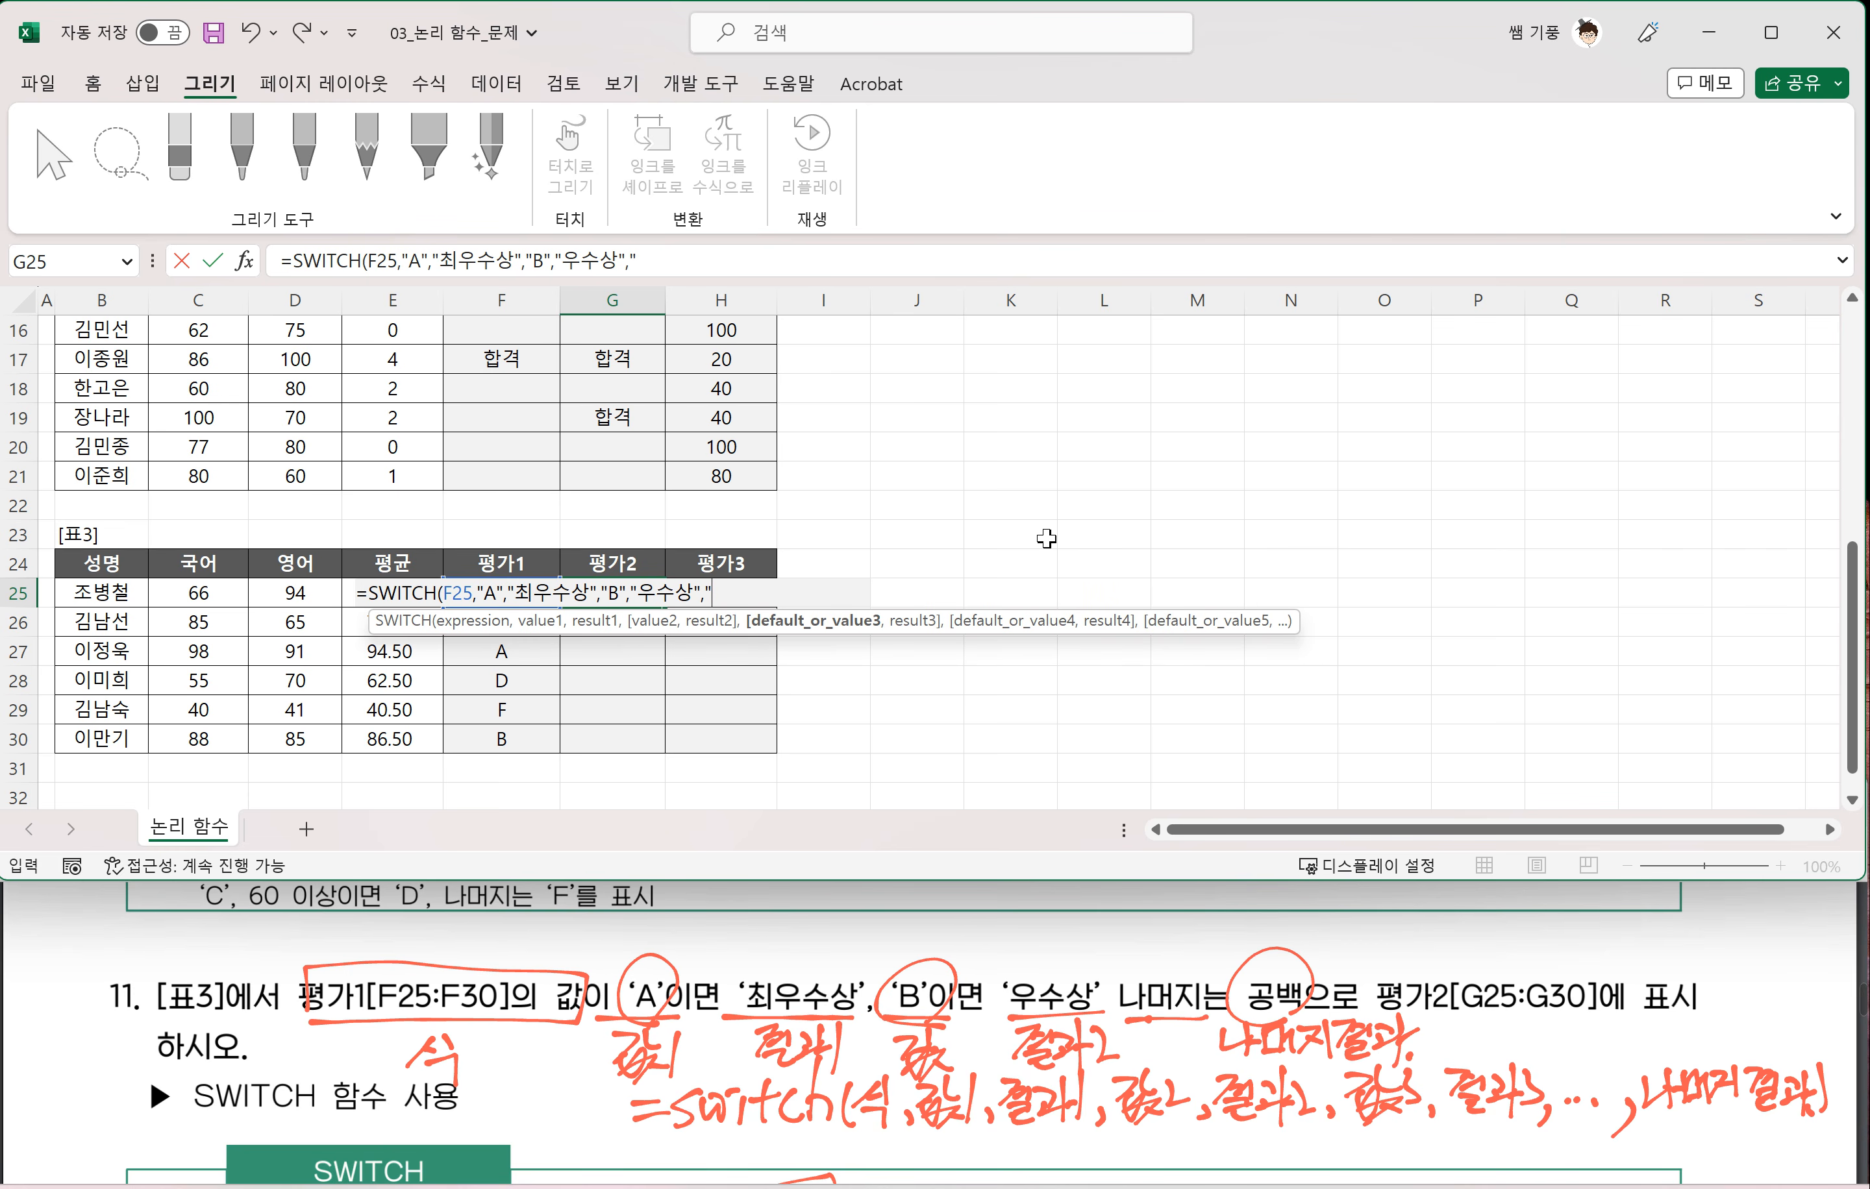
{"action": "type", "text": "C\","}
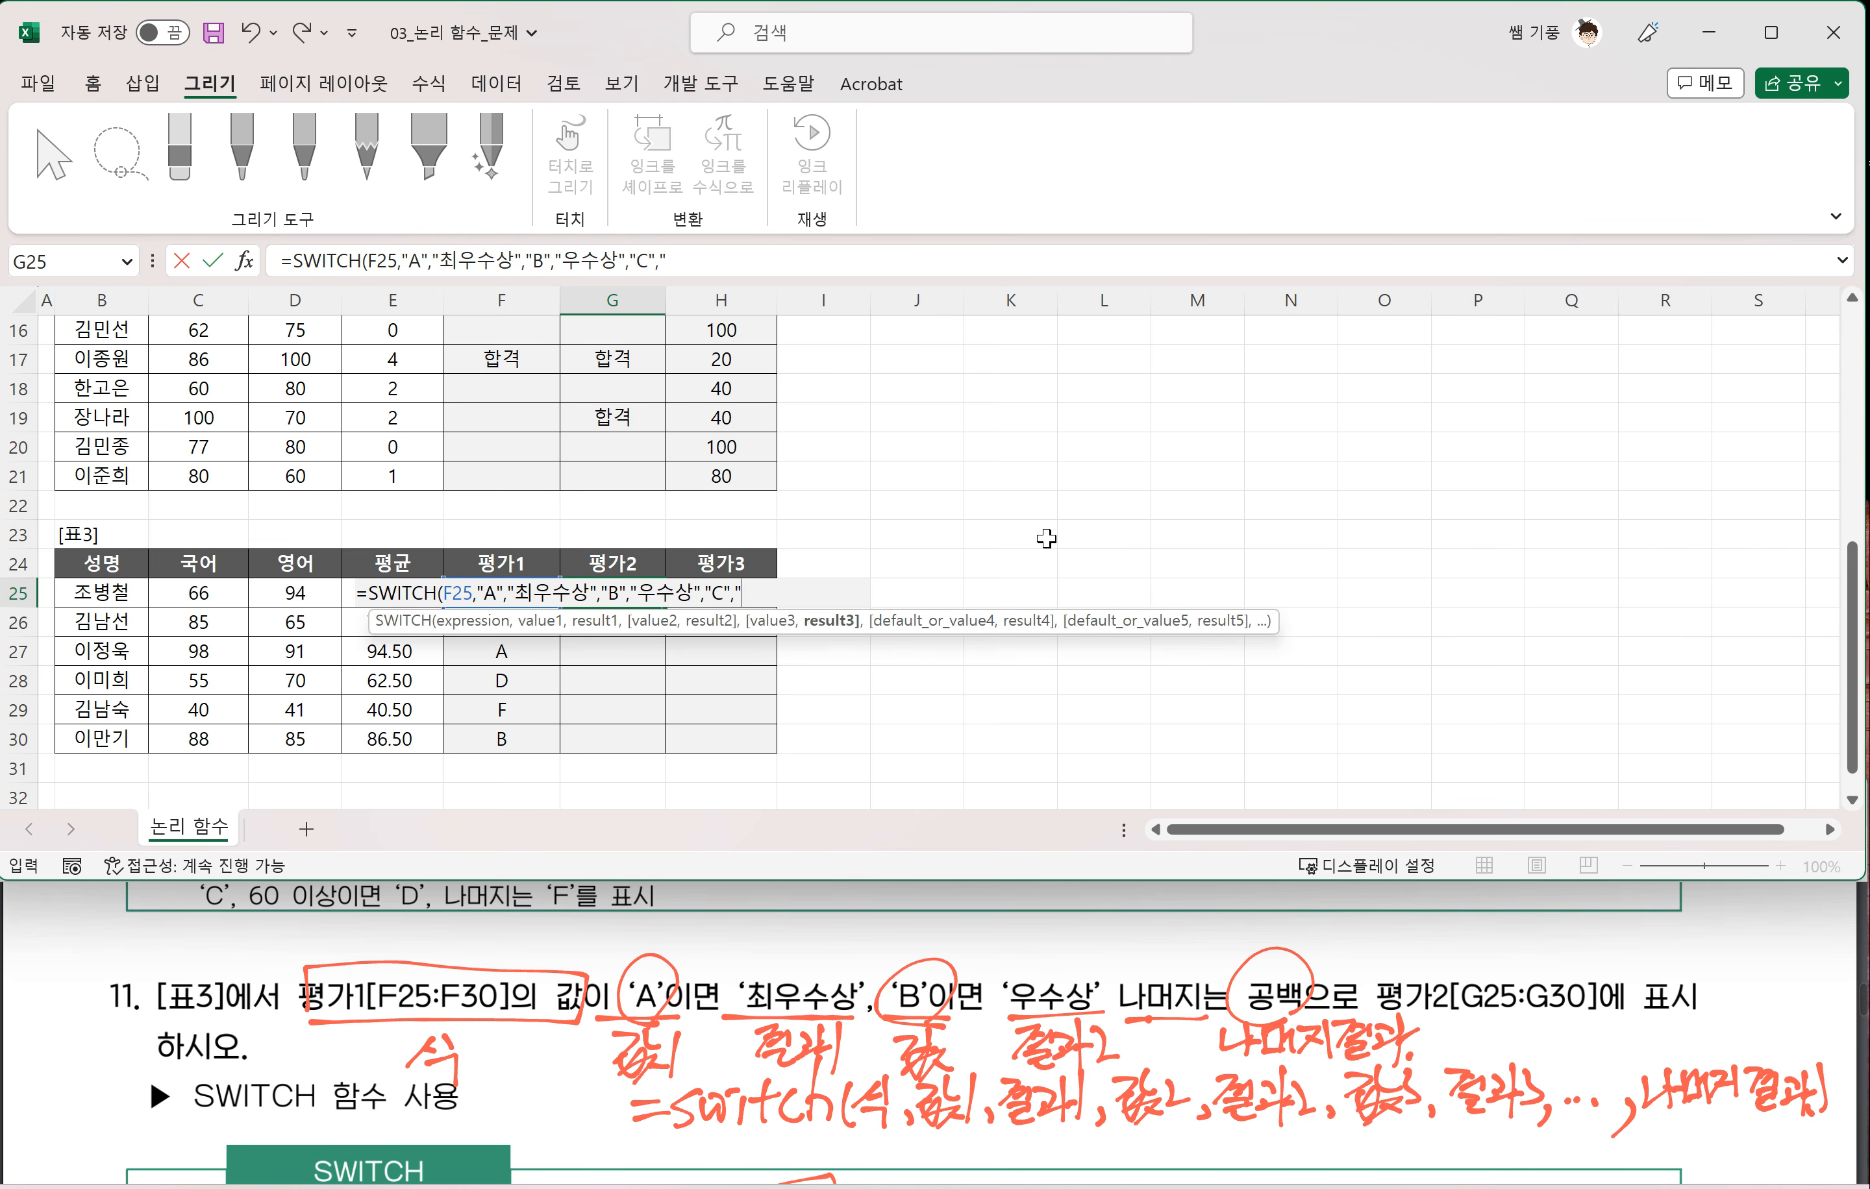
{"action": "key", "text": "BackSpace"}
{"action": "key", "text": "BackSpace"}
{"action": "key", "text": "BackSpace"}
{"action": "key", "text": "BackSpace"}
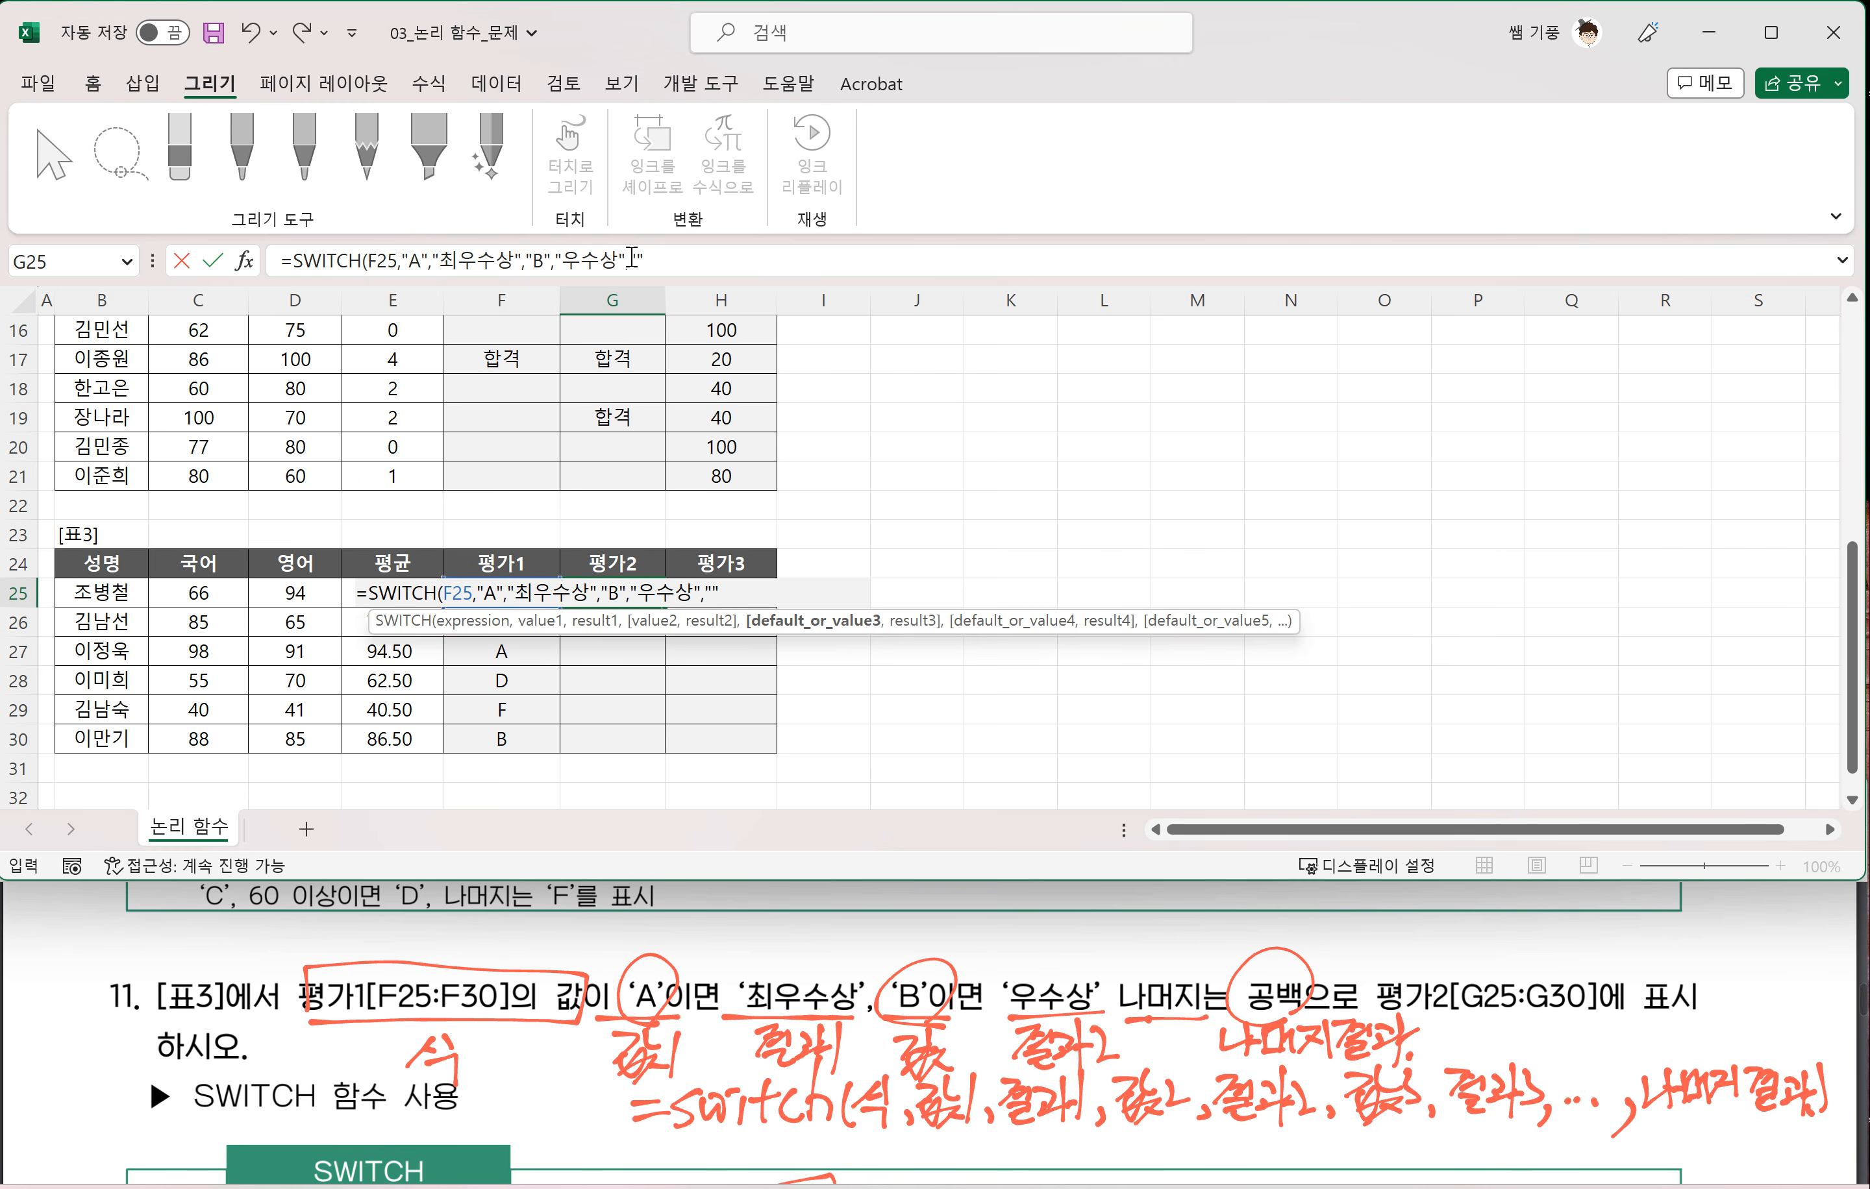
- Close the SWITCH formula in G25 after the empty-string default ""
{"action": "left_click", "coordinate": [664, 260]}
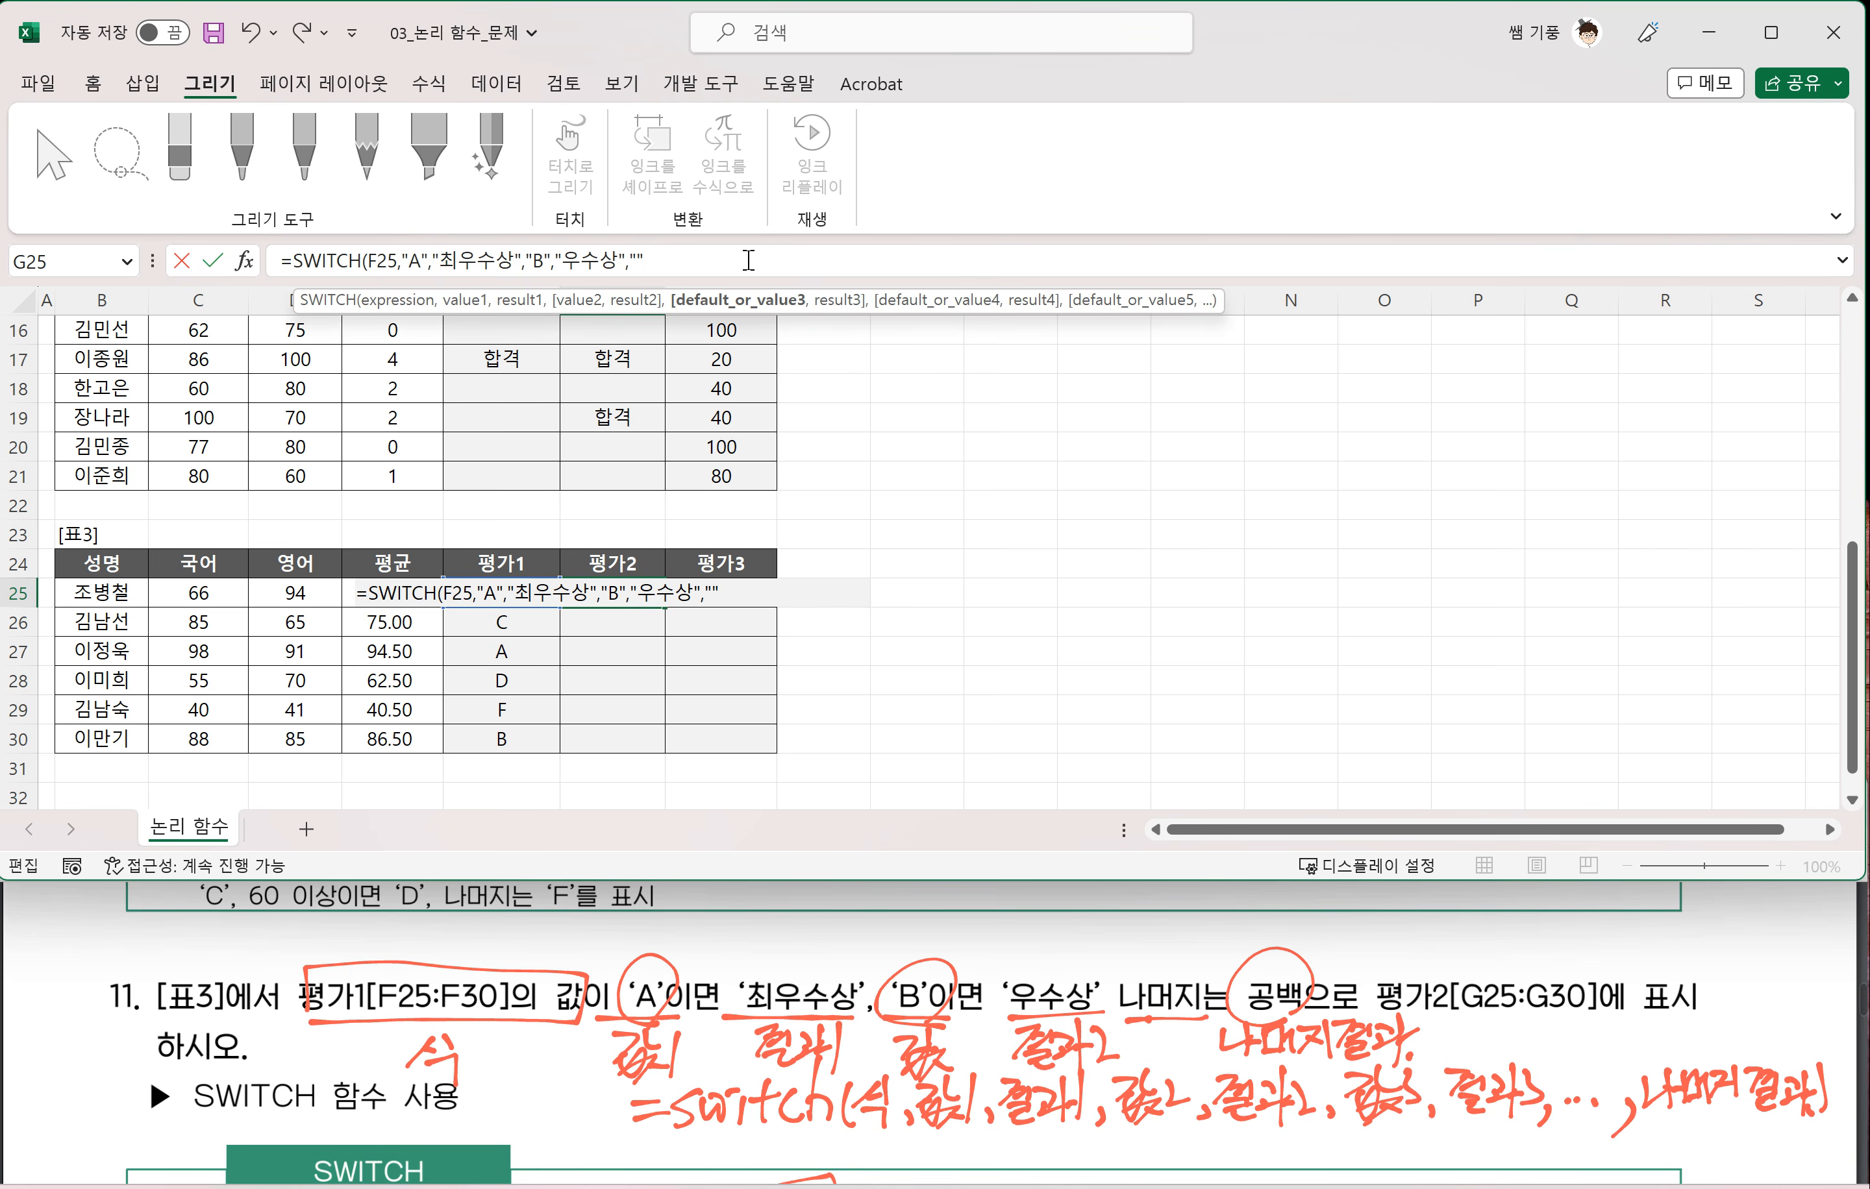
{"action": "type", "text": ")"}
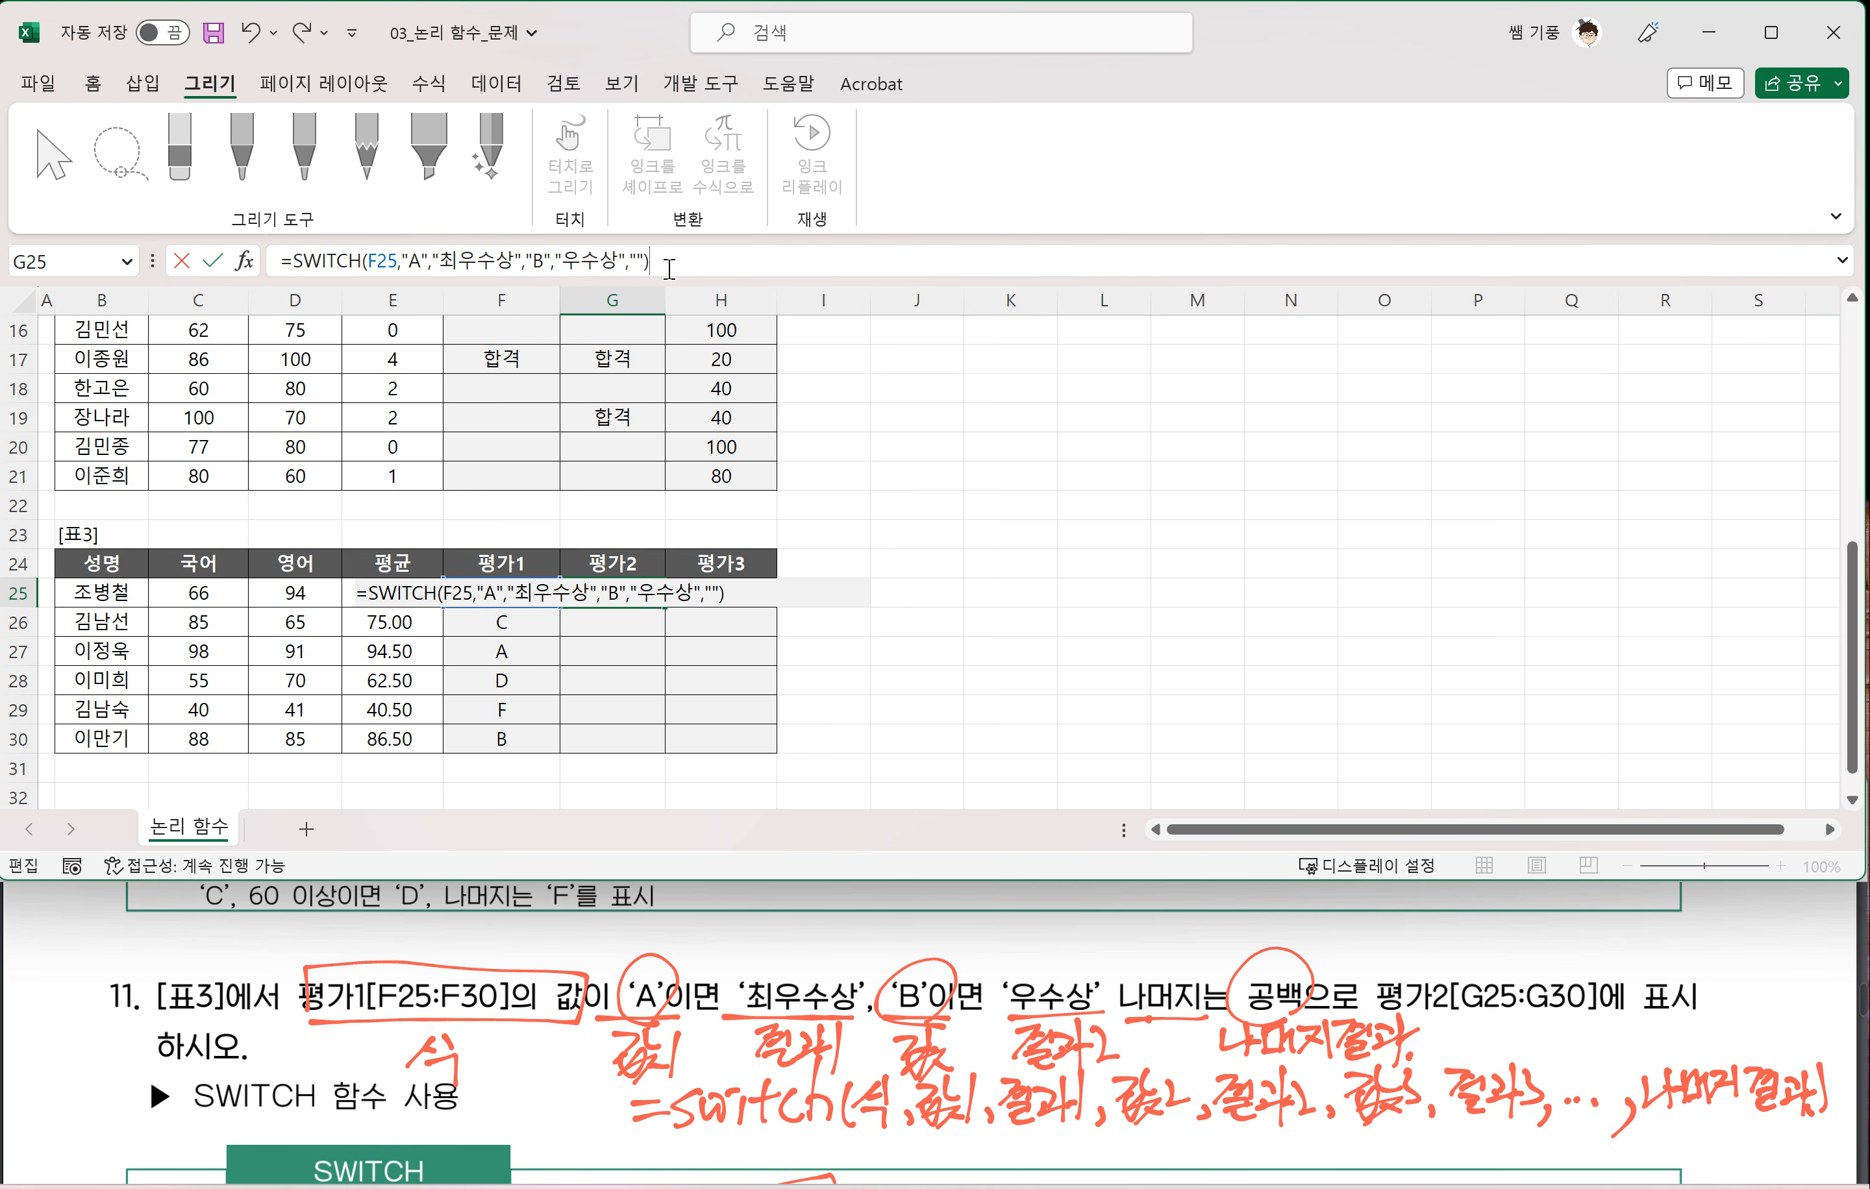
- Try an extra pair "C","장려상" before the empty-string default in the SWITCH formula
{"action": "left_click_drag", "start_coordinate": [651, 261], "coordinate": [644, 261]}
{"action": "left_click", "coordinate": [634, 259]}
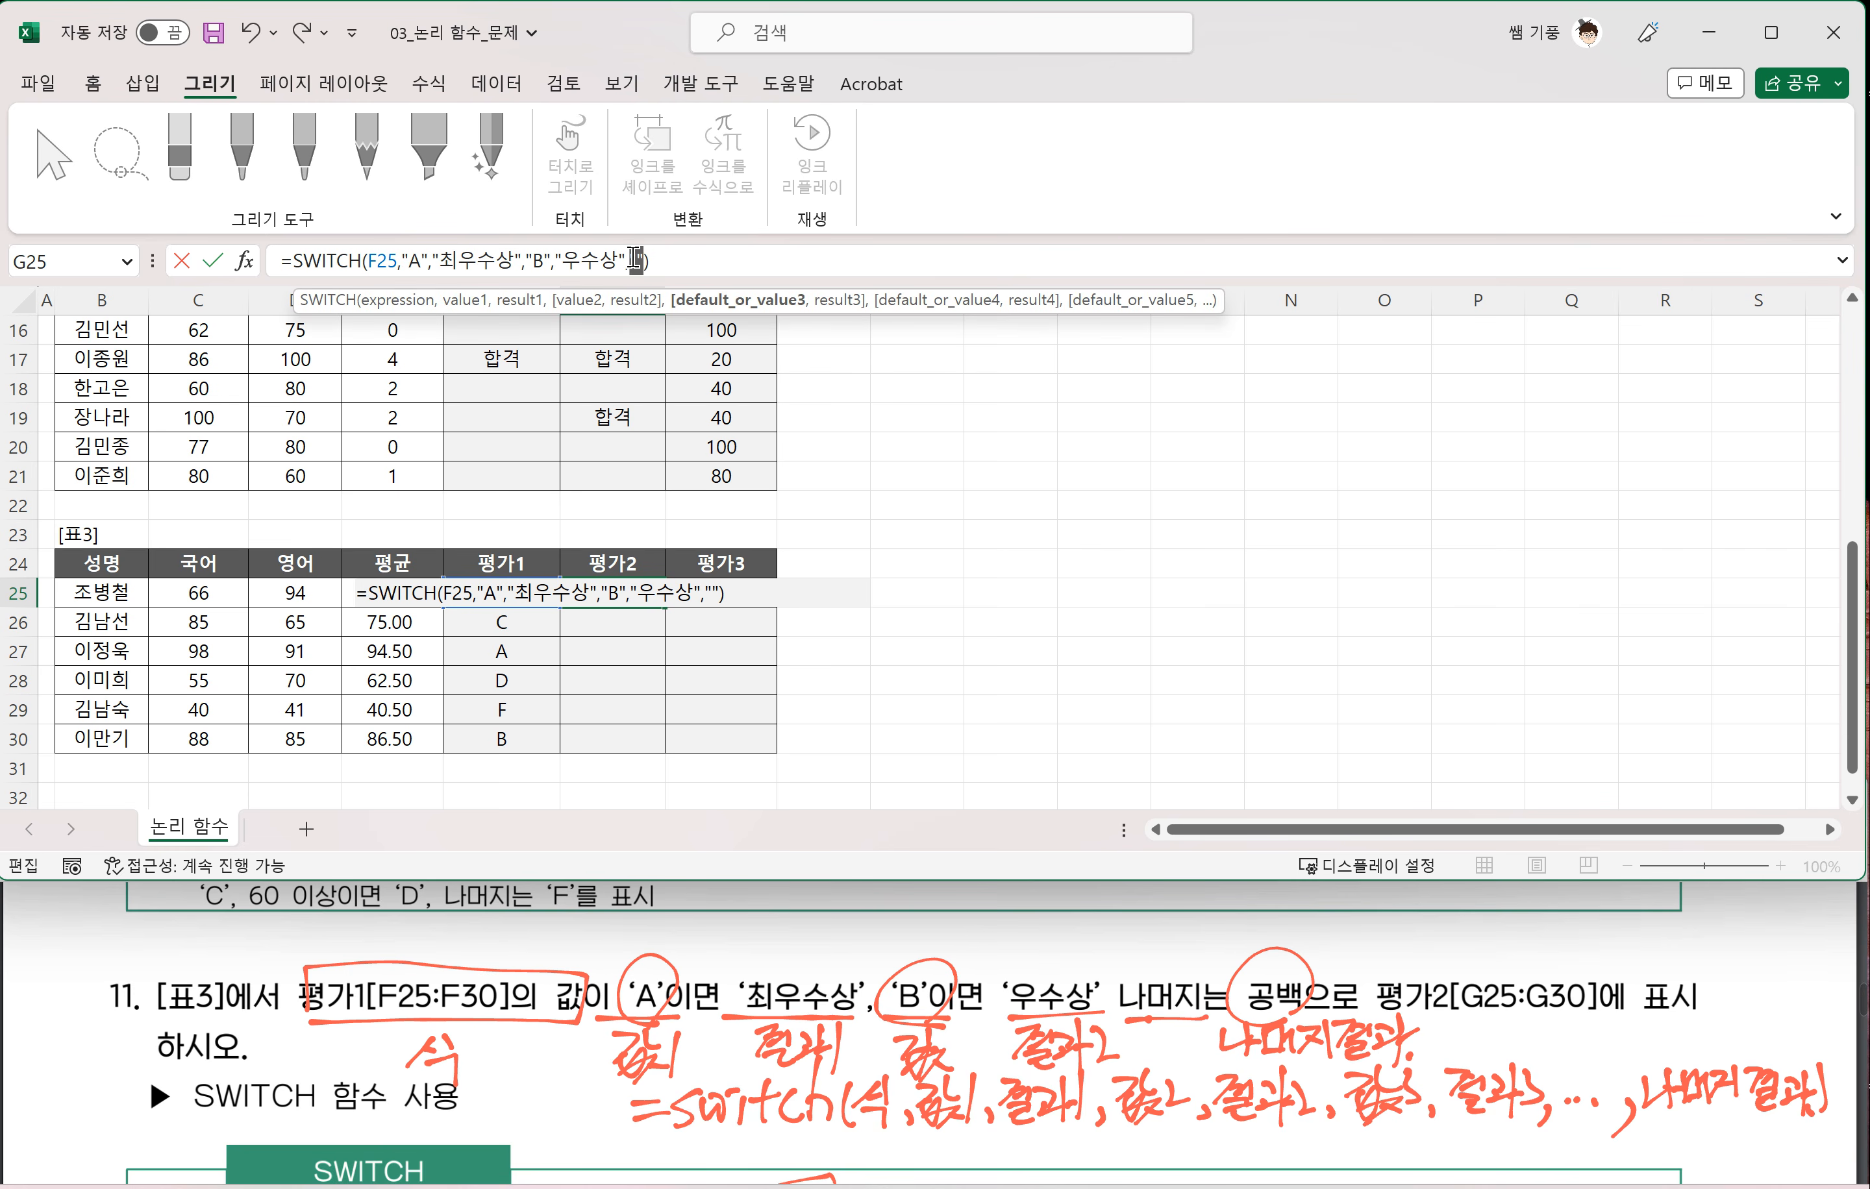
{"action": "key", "text": "BackSpace"}
{"action": "type", "text": "C\""}
{"action": "type", "text": ",\""}
{"action": "type", "text": "장려장"}
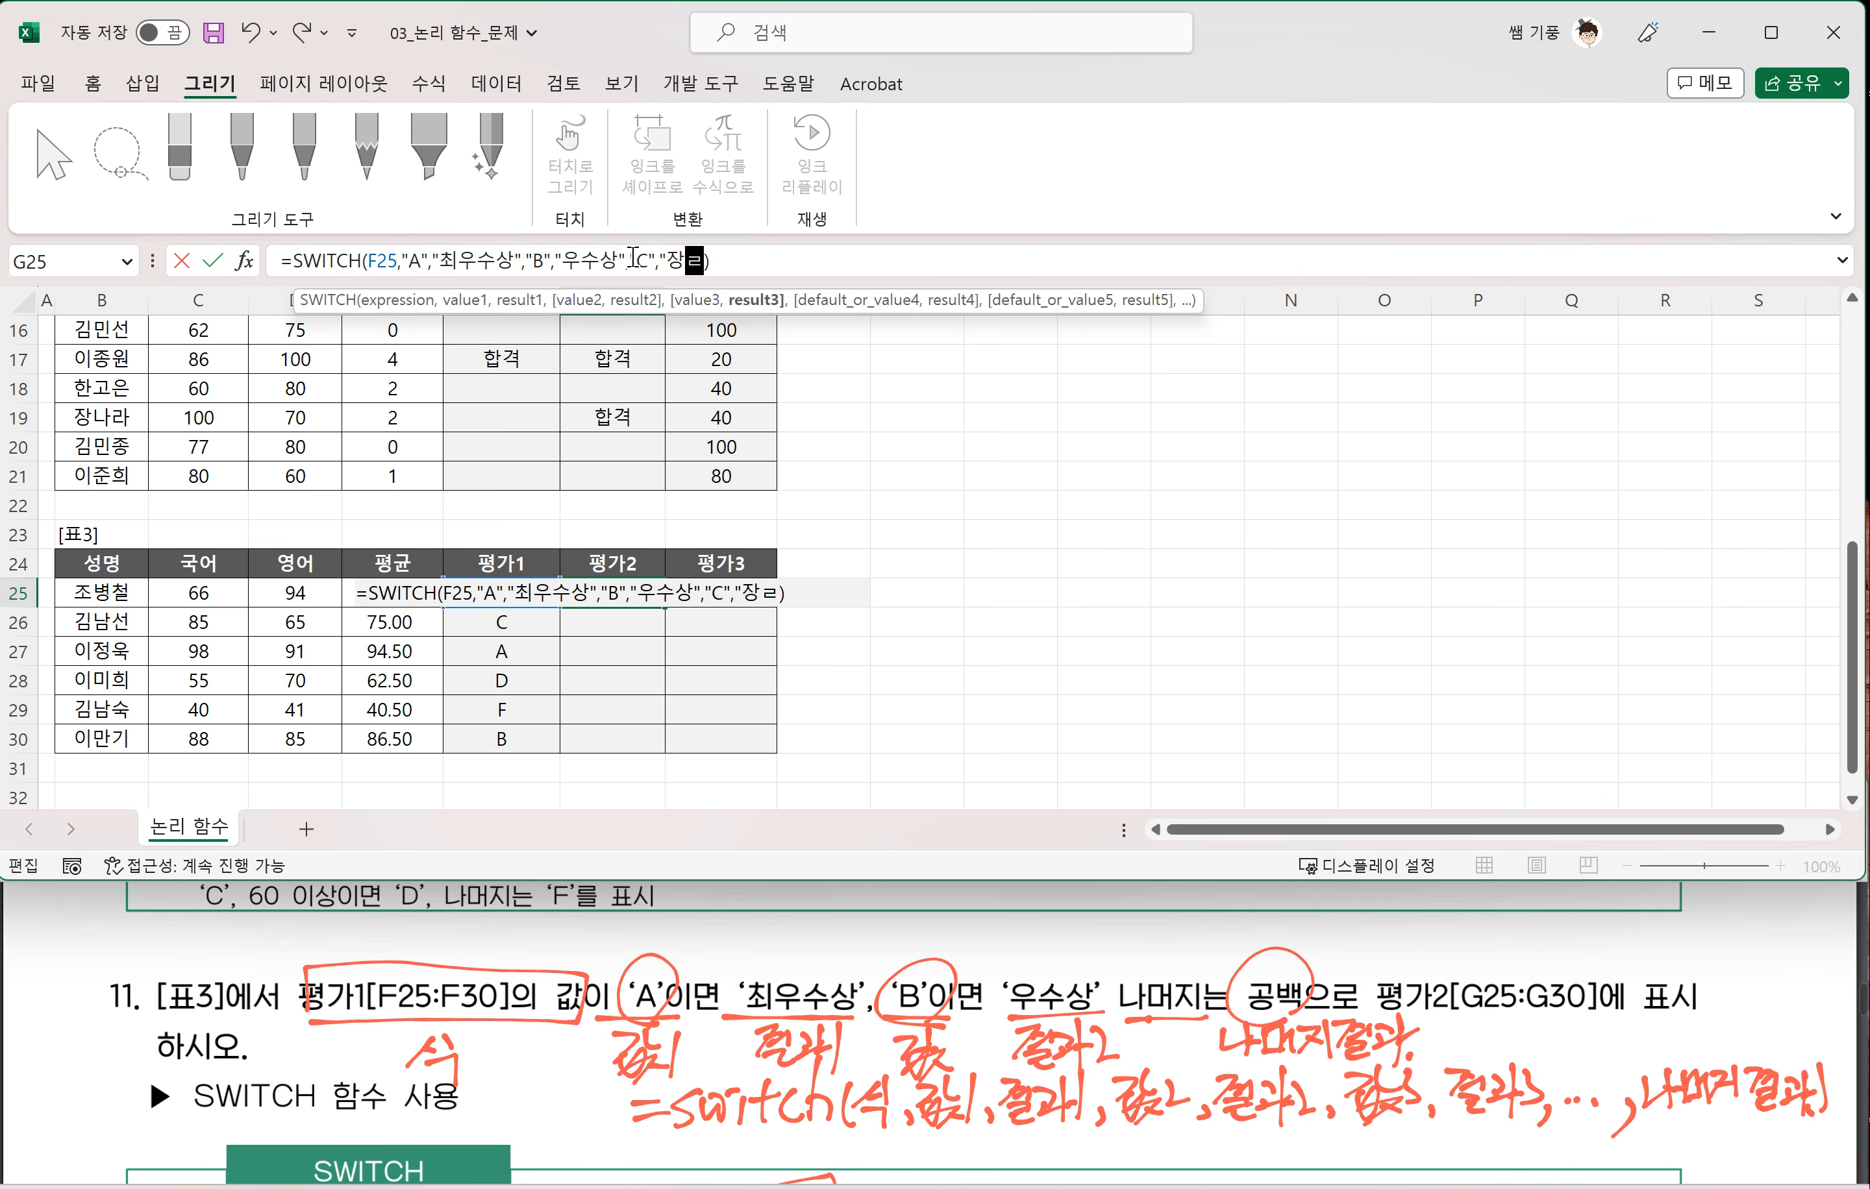
{"action": "key", "text": "BackSpace"}
{"action": "type", "text": "상\",\"\""}
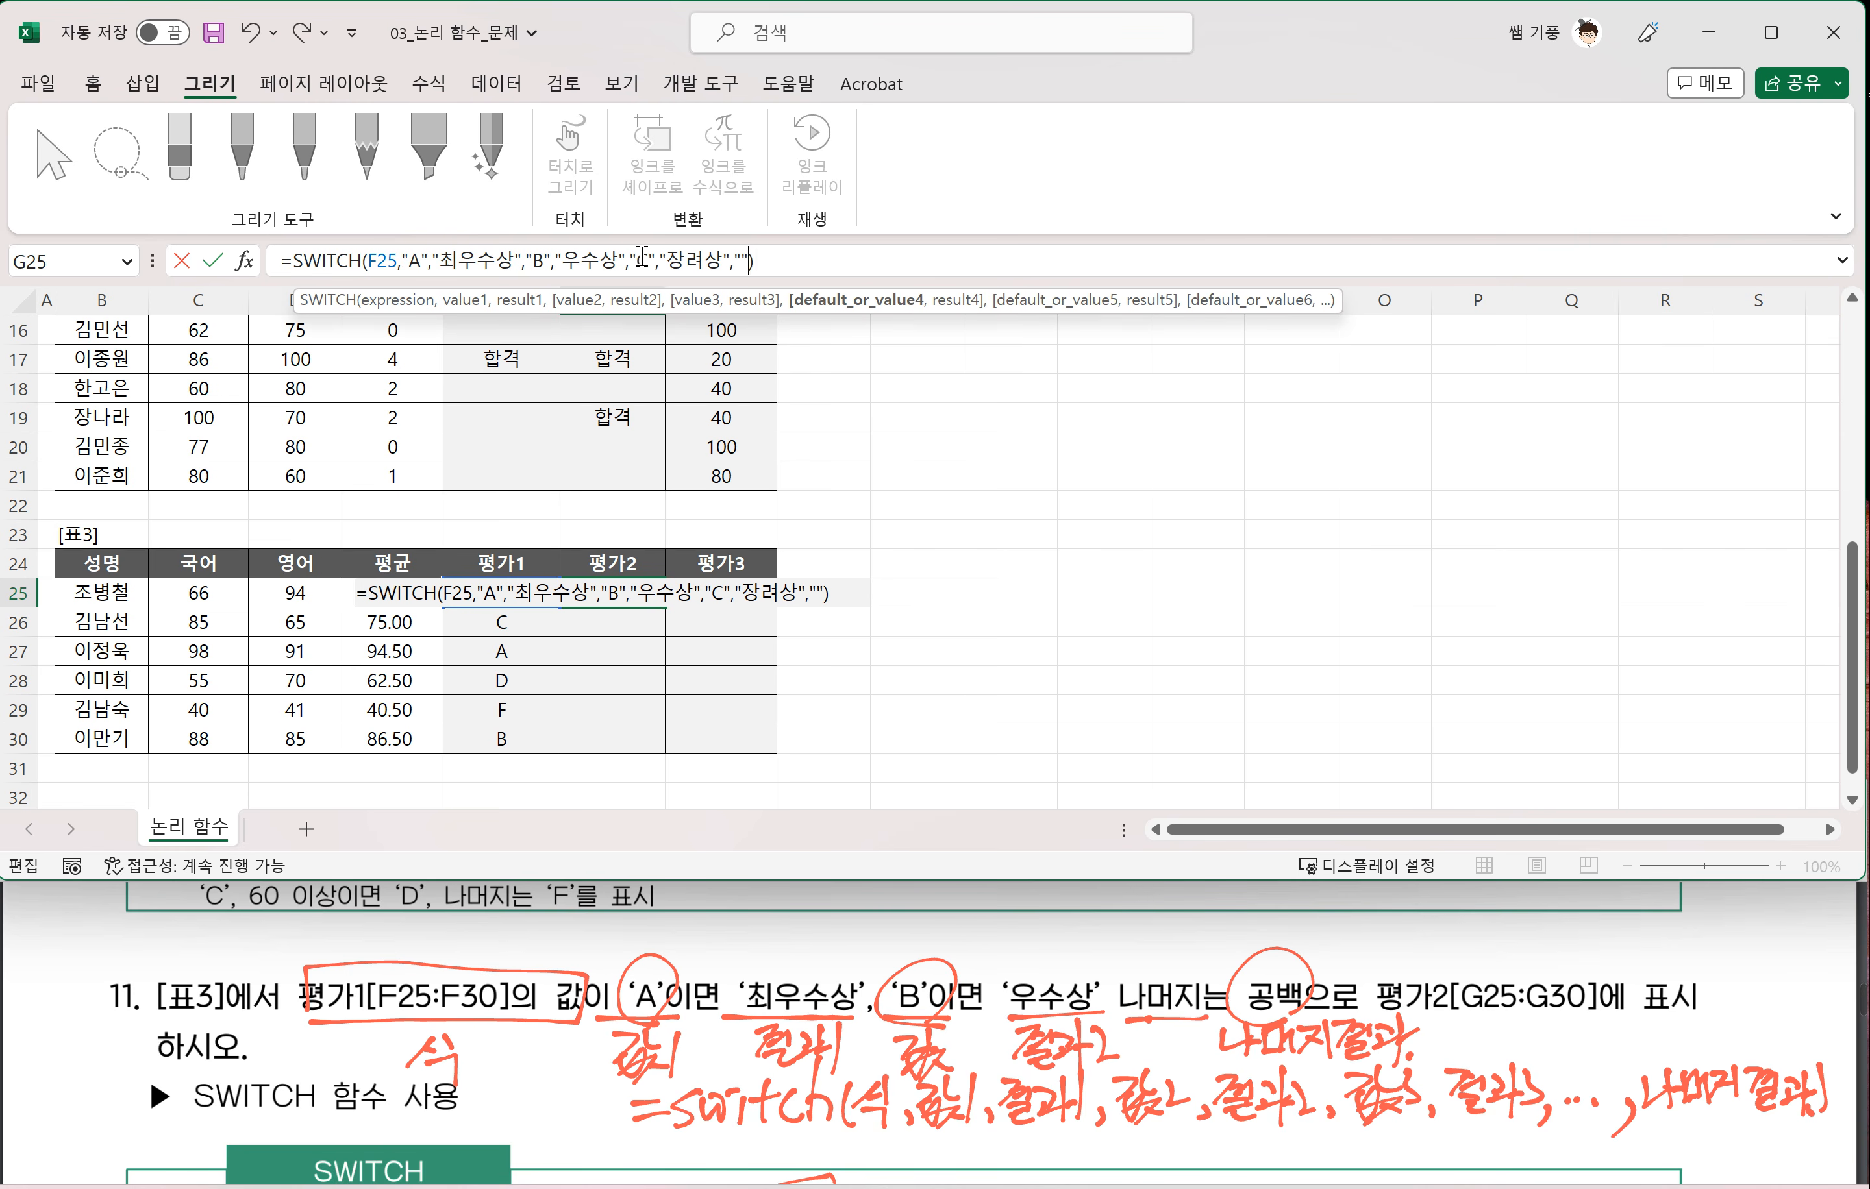
- Remove the extra "C","장려상" pair from the SWITCH formula, keeping the empty-string default
{"action": "left_click", "coordinate": [734, 262]}
{"action": "key", "text": "BackSpace"}
{"action": "key", "text": "BackSpace"}
{"action": "key", "text": "BackSpace"}
{"action": "key", "text": "BackSpace"}
{"action": "key", "text": "BackSpace"}
{"action": "key", "text": "BackSpace"}
{"action": "key", "text": "BackSpace"}
{"action": "key", "text": "BackSpace"}
{"action": "key", "text": "BackSpace"}
{"action": "key", "text": "BackSpace"}
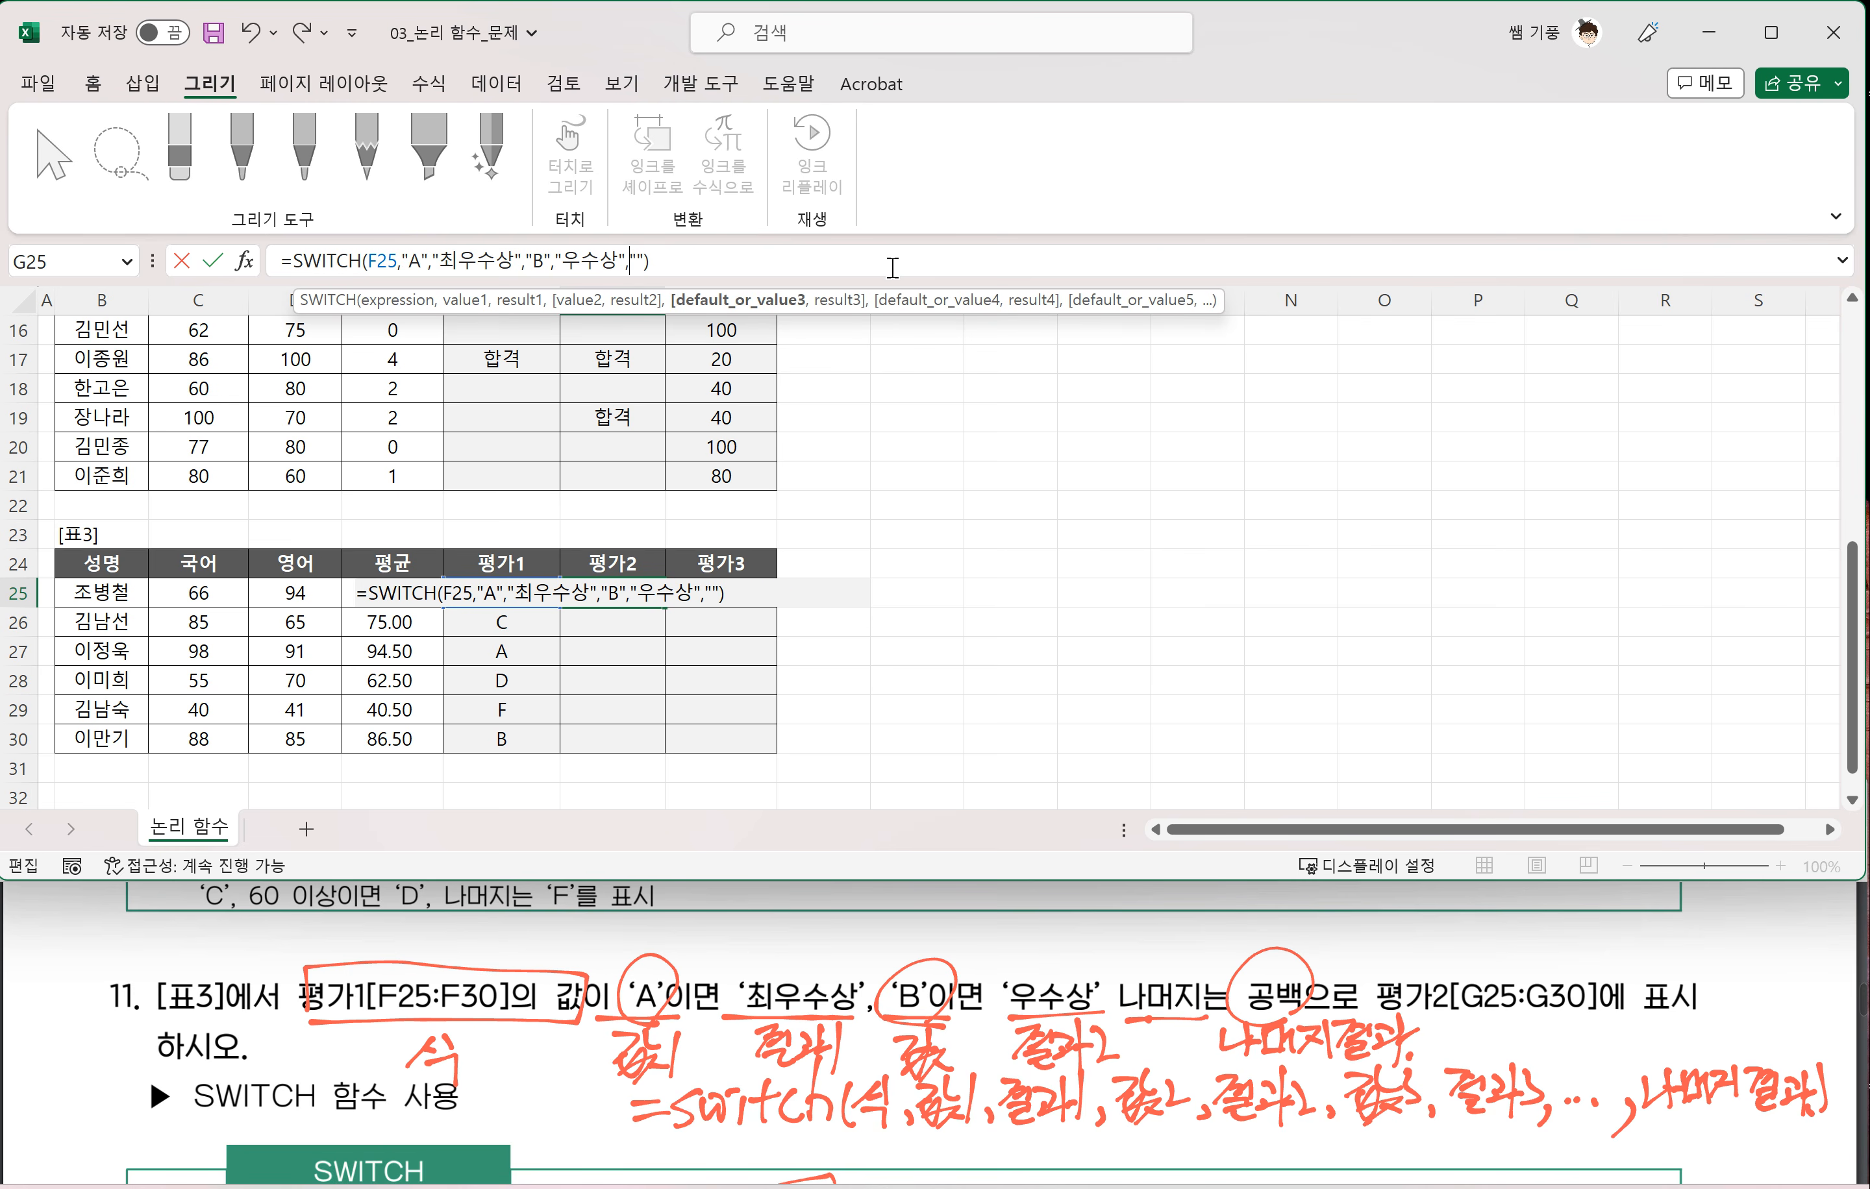
- Enter the SWITCH formula in G25, copy it down to G30, and return to question 11 in the PDF
{"action": "key", "text": "Return"}
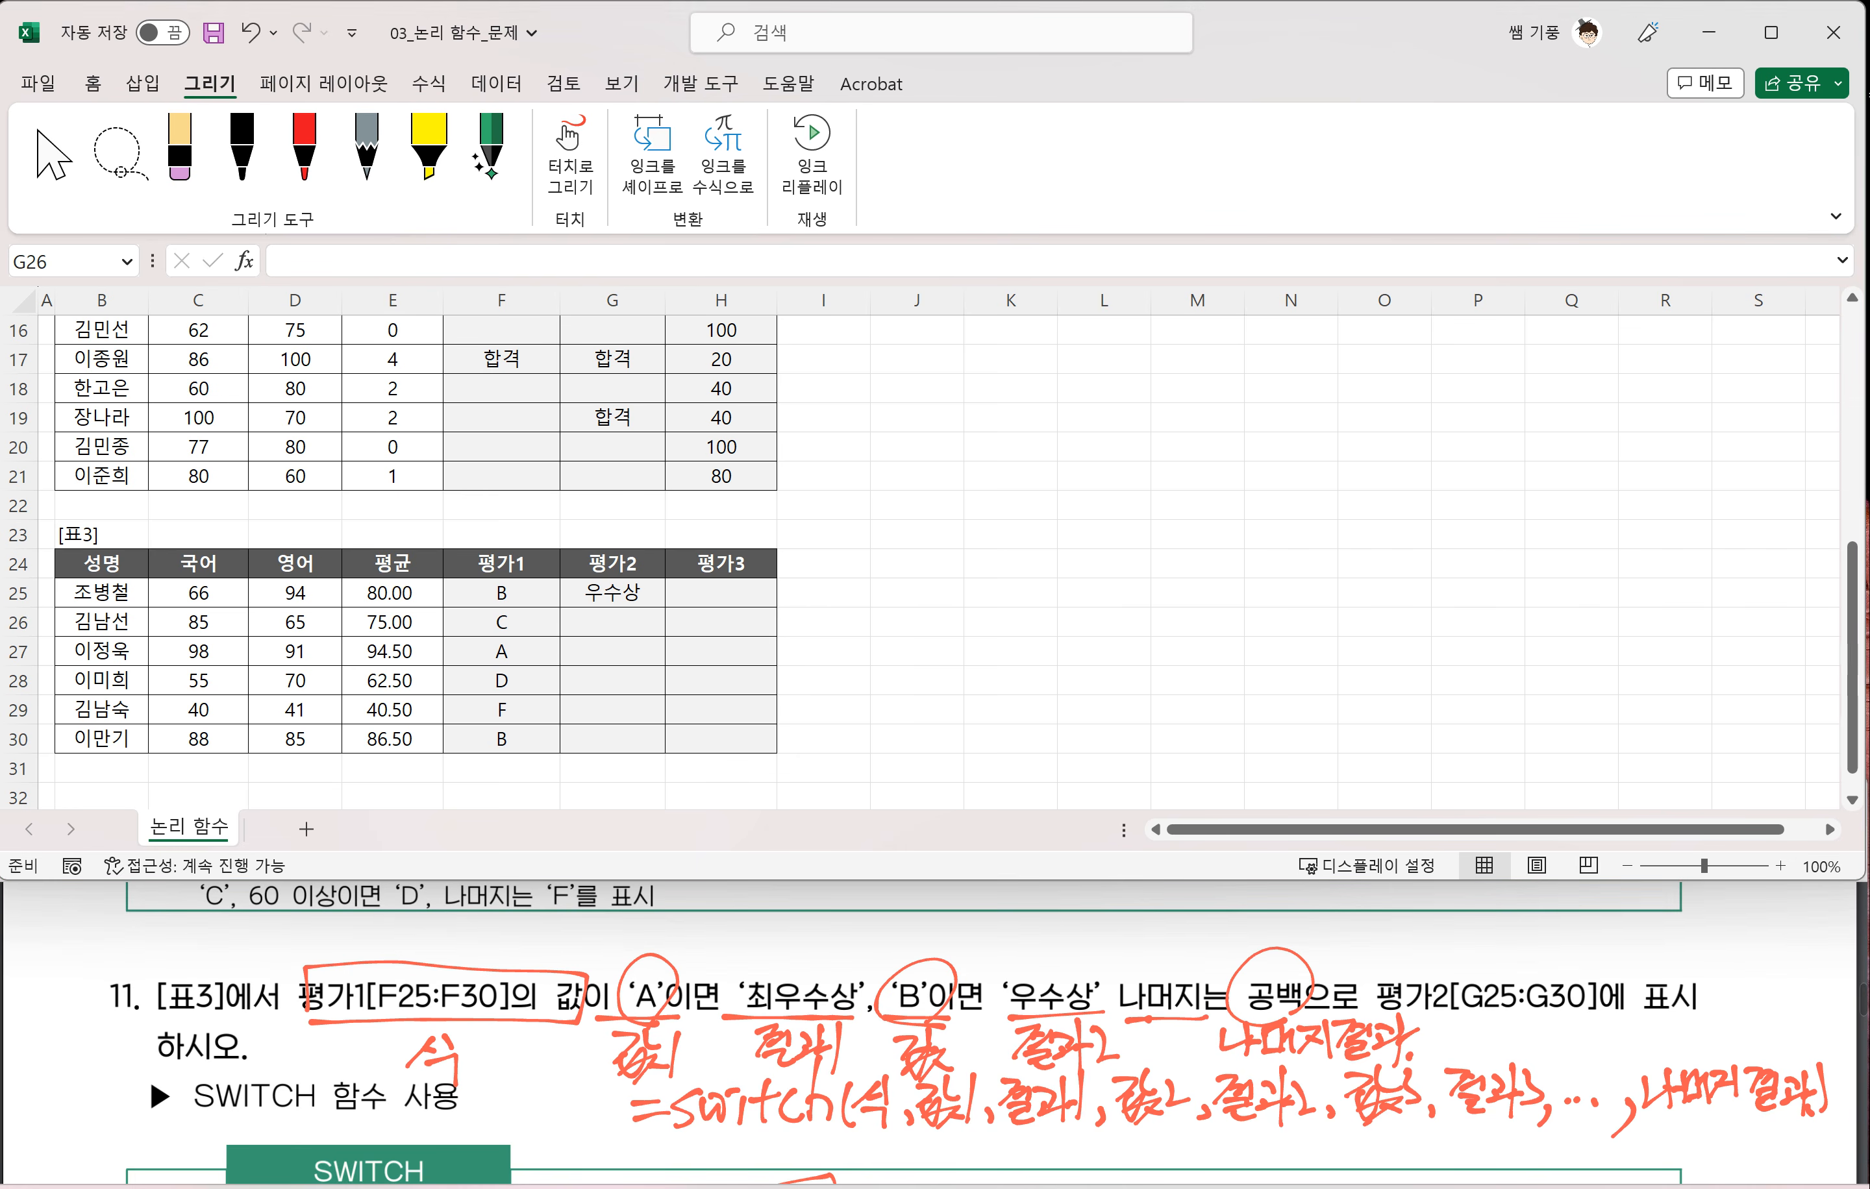
{"action": "left_click", "coordinate": [615, 594]}
{"action": "left_click_drag", "start_coordinate": [665, 606], "coordinate": [660, 747]}
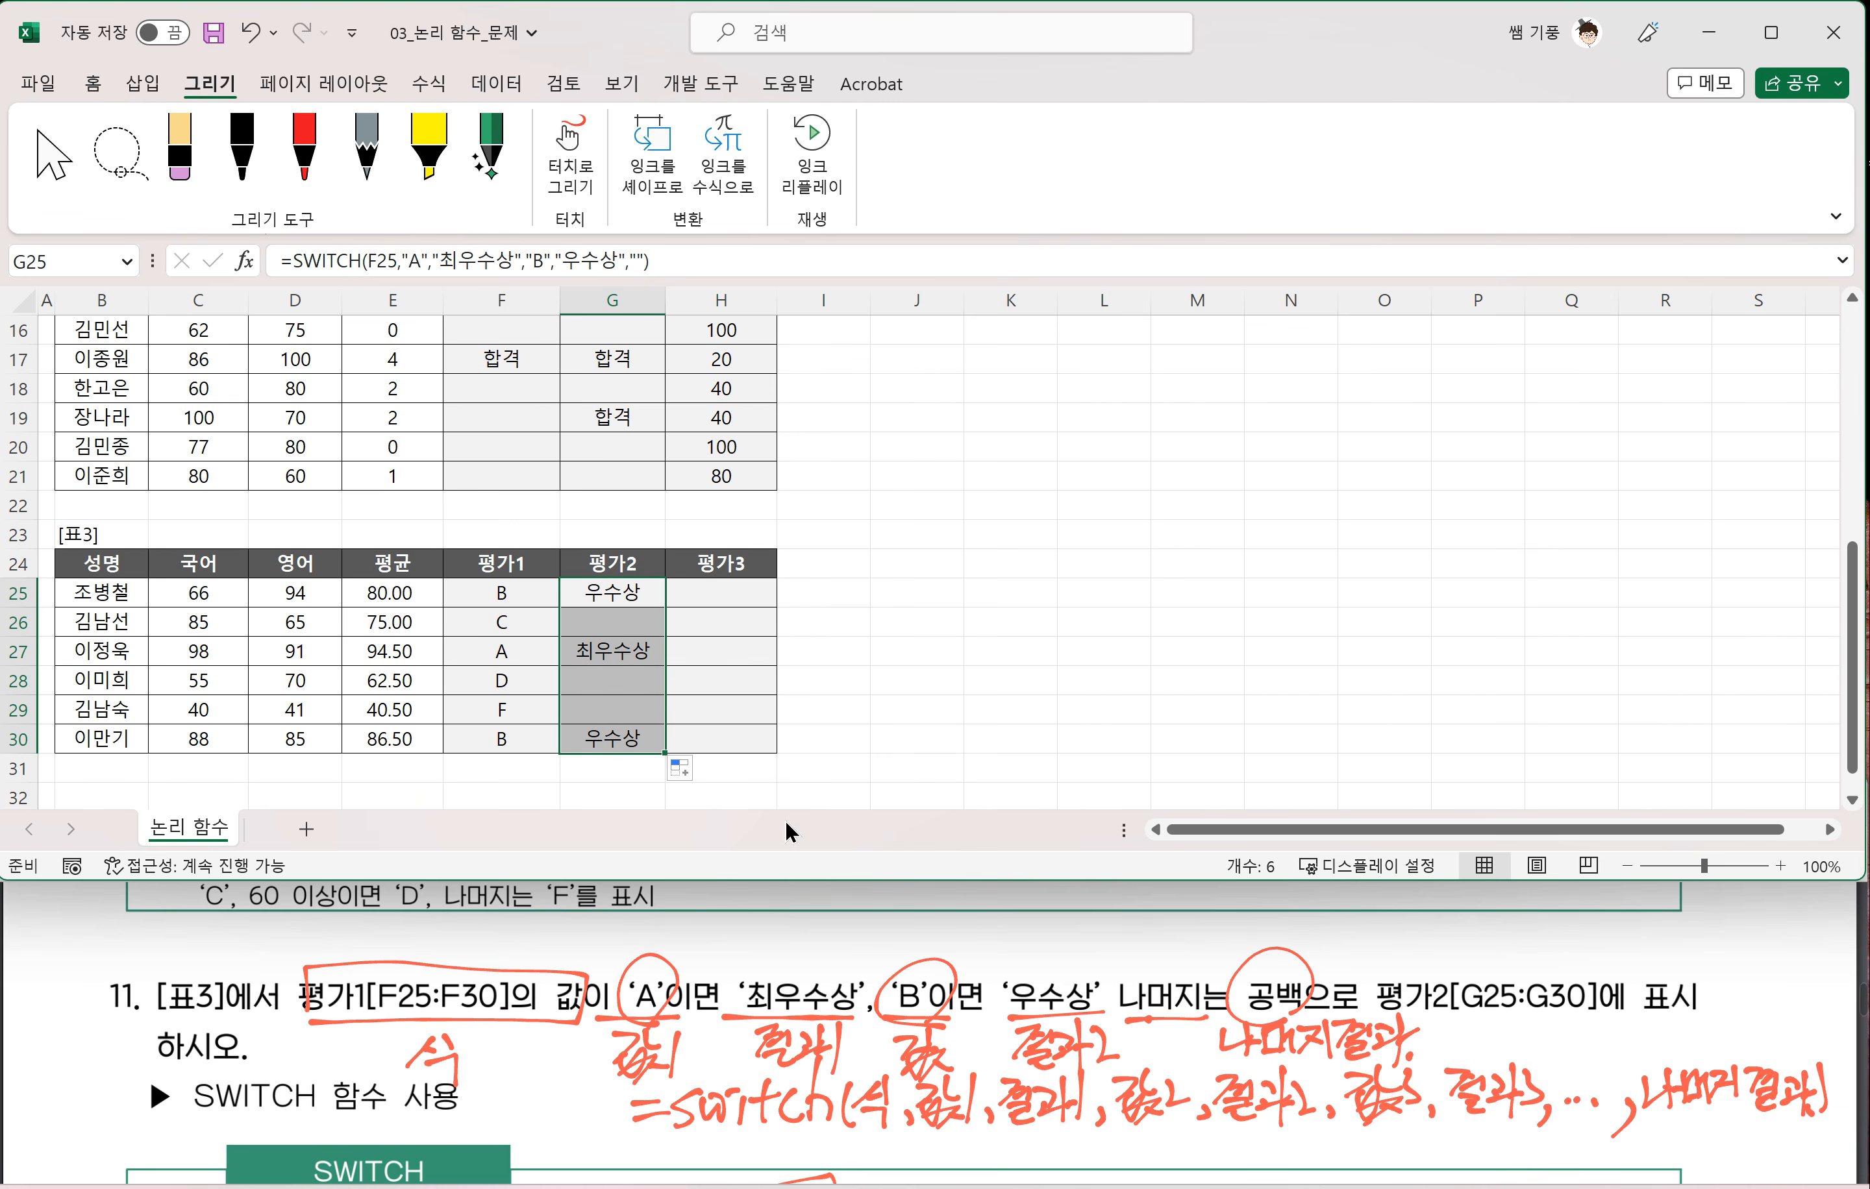
{"action": "scroll", "coordinate": [668, 742], "scroll_direction": "down", "scroll_amount": 1}
{"action": "scroll", "coordinate": [772, 635], "scroll_direction": "up", "scroll_amount": 1}
{"action": "left_click", "coordinate": [916, 680]}
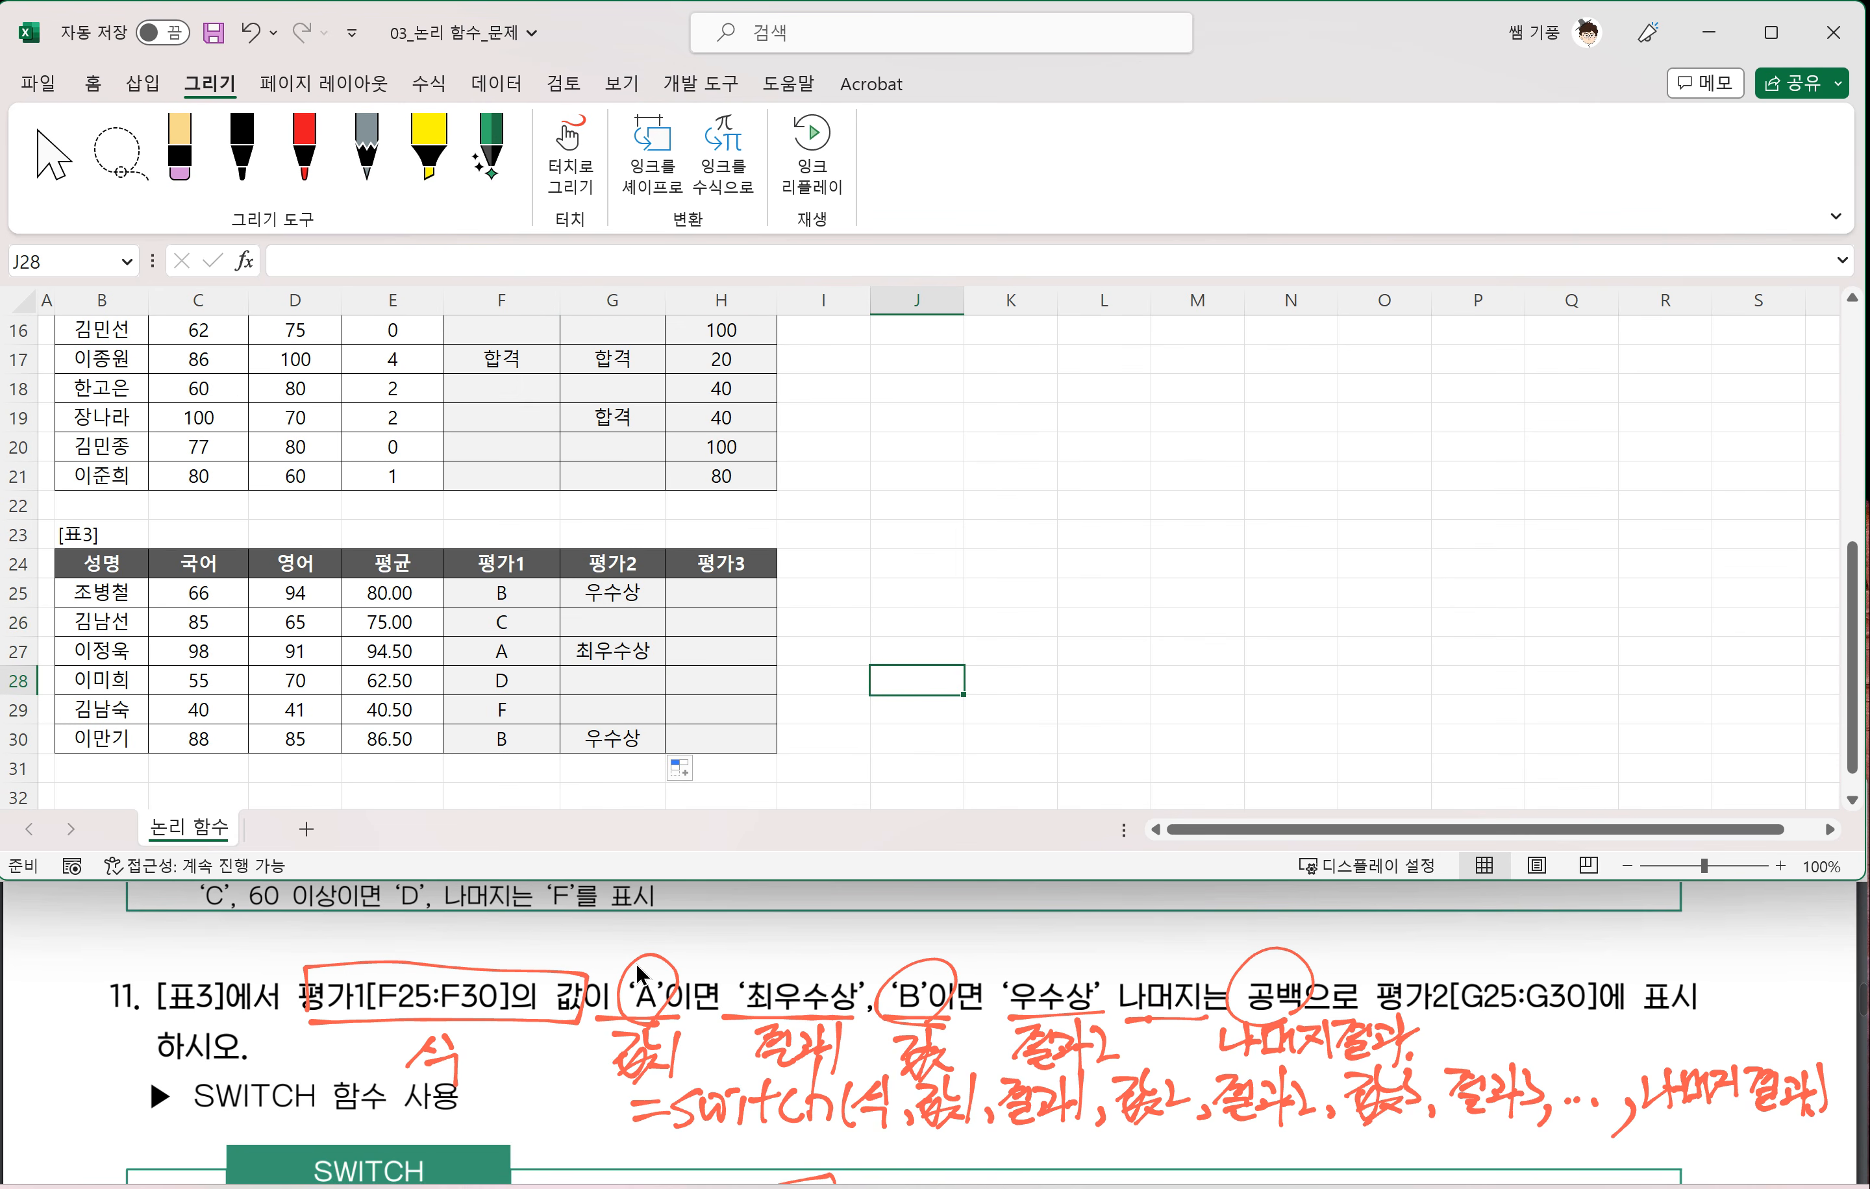
{"action": "left_click", "coordinate": [672, 1013]}
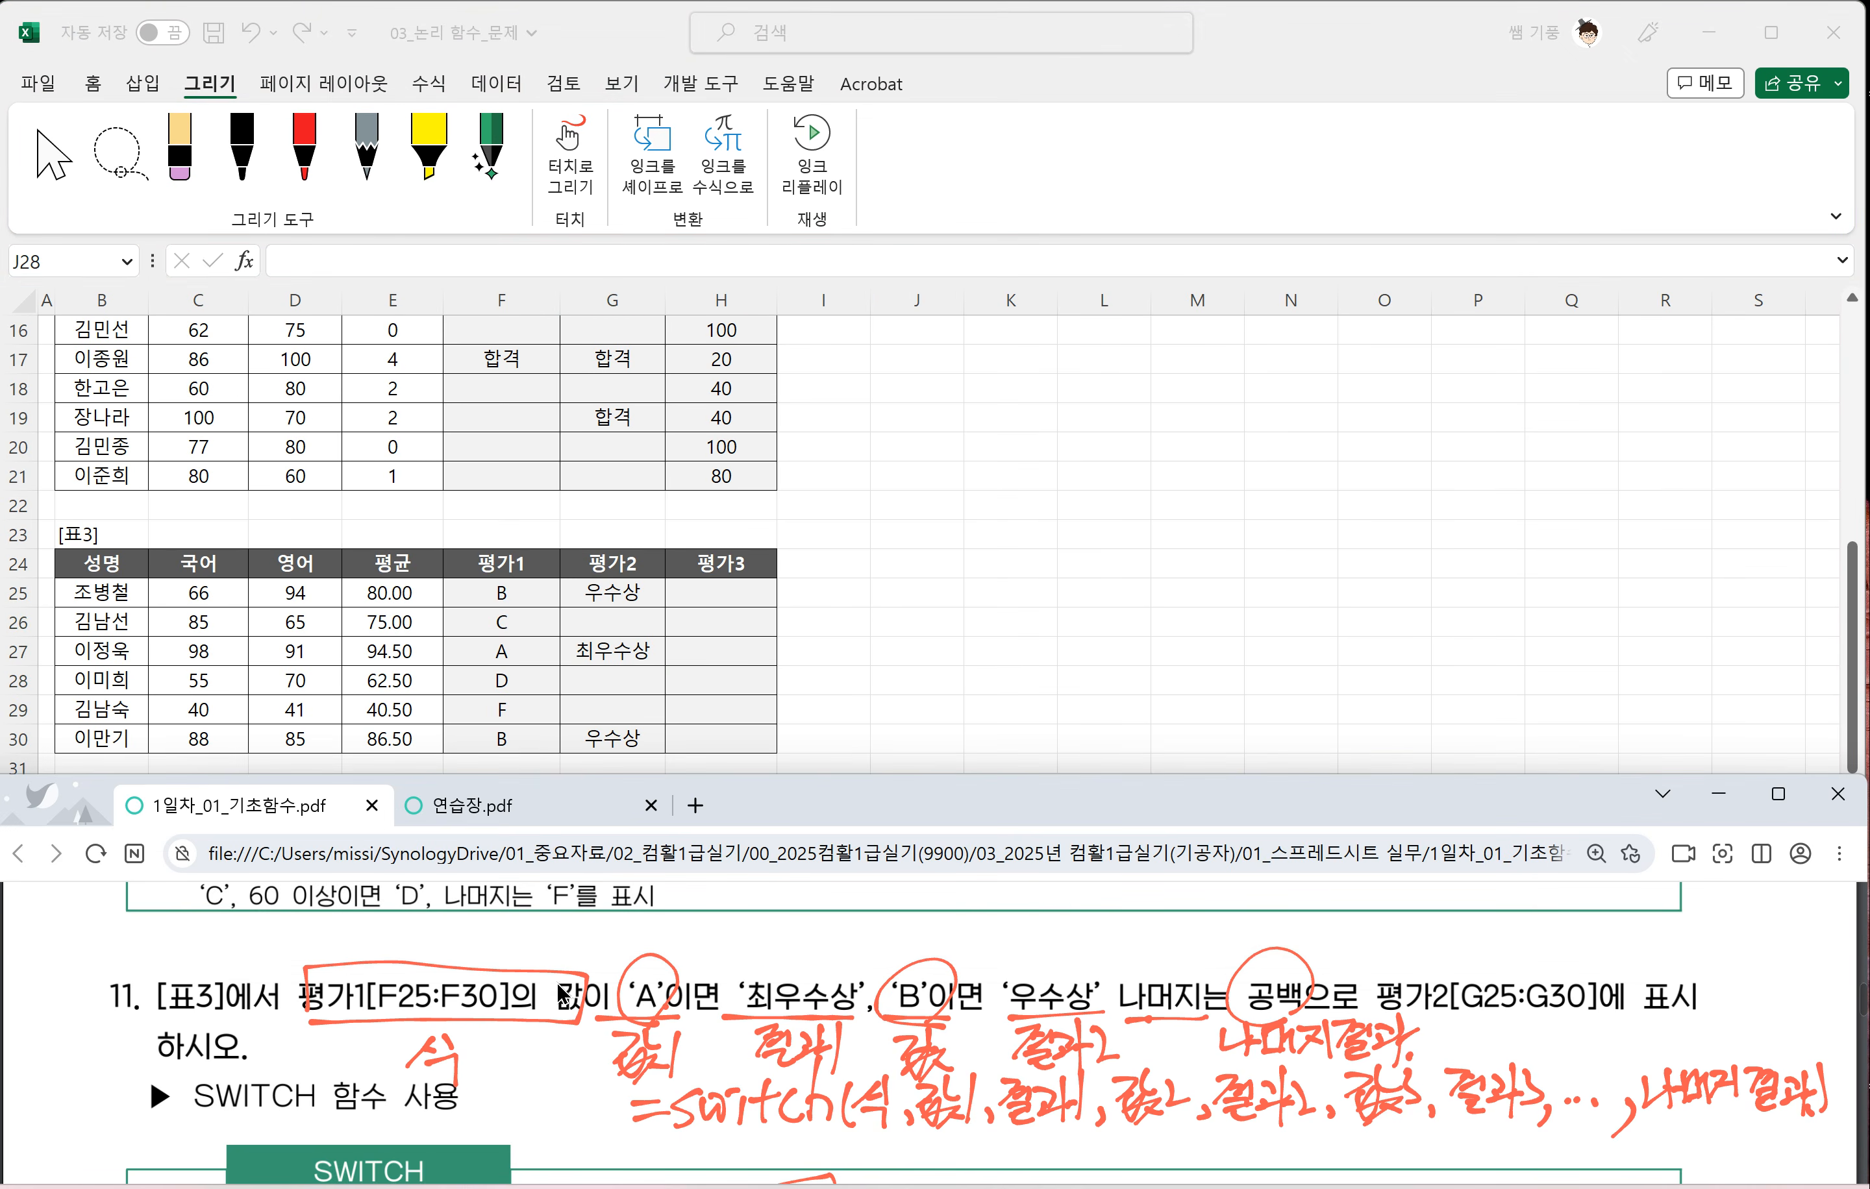
- Underline the four score conditions in question 12: 90 이상이면, 80 이상이면, 70 이상이면 and 60 이상이면
{"action": "scroll", "coordinate": [615, 987], "scroll_direction": "down", "scroll_amount": 5}
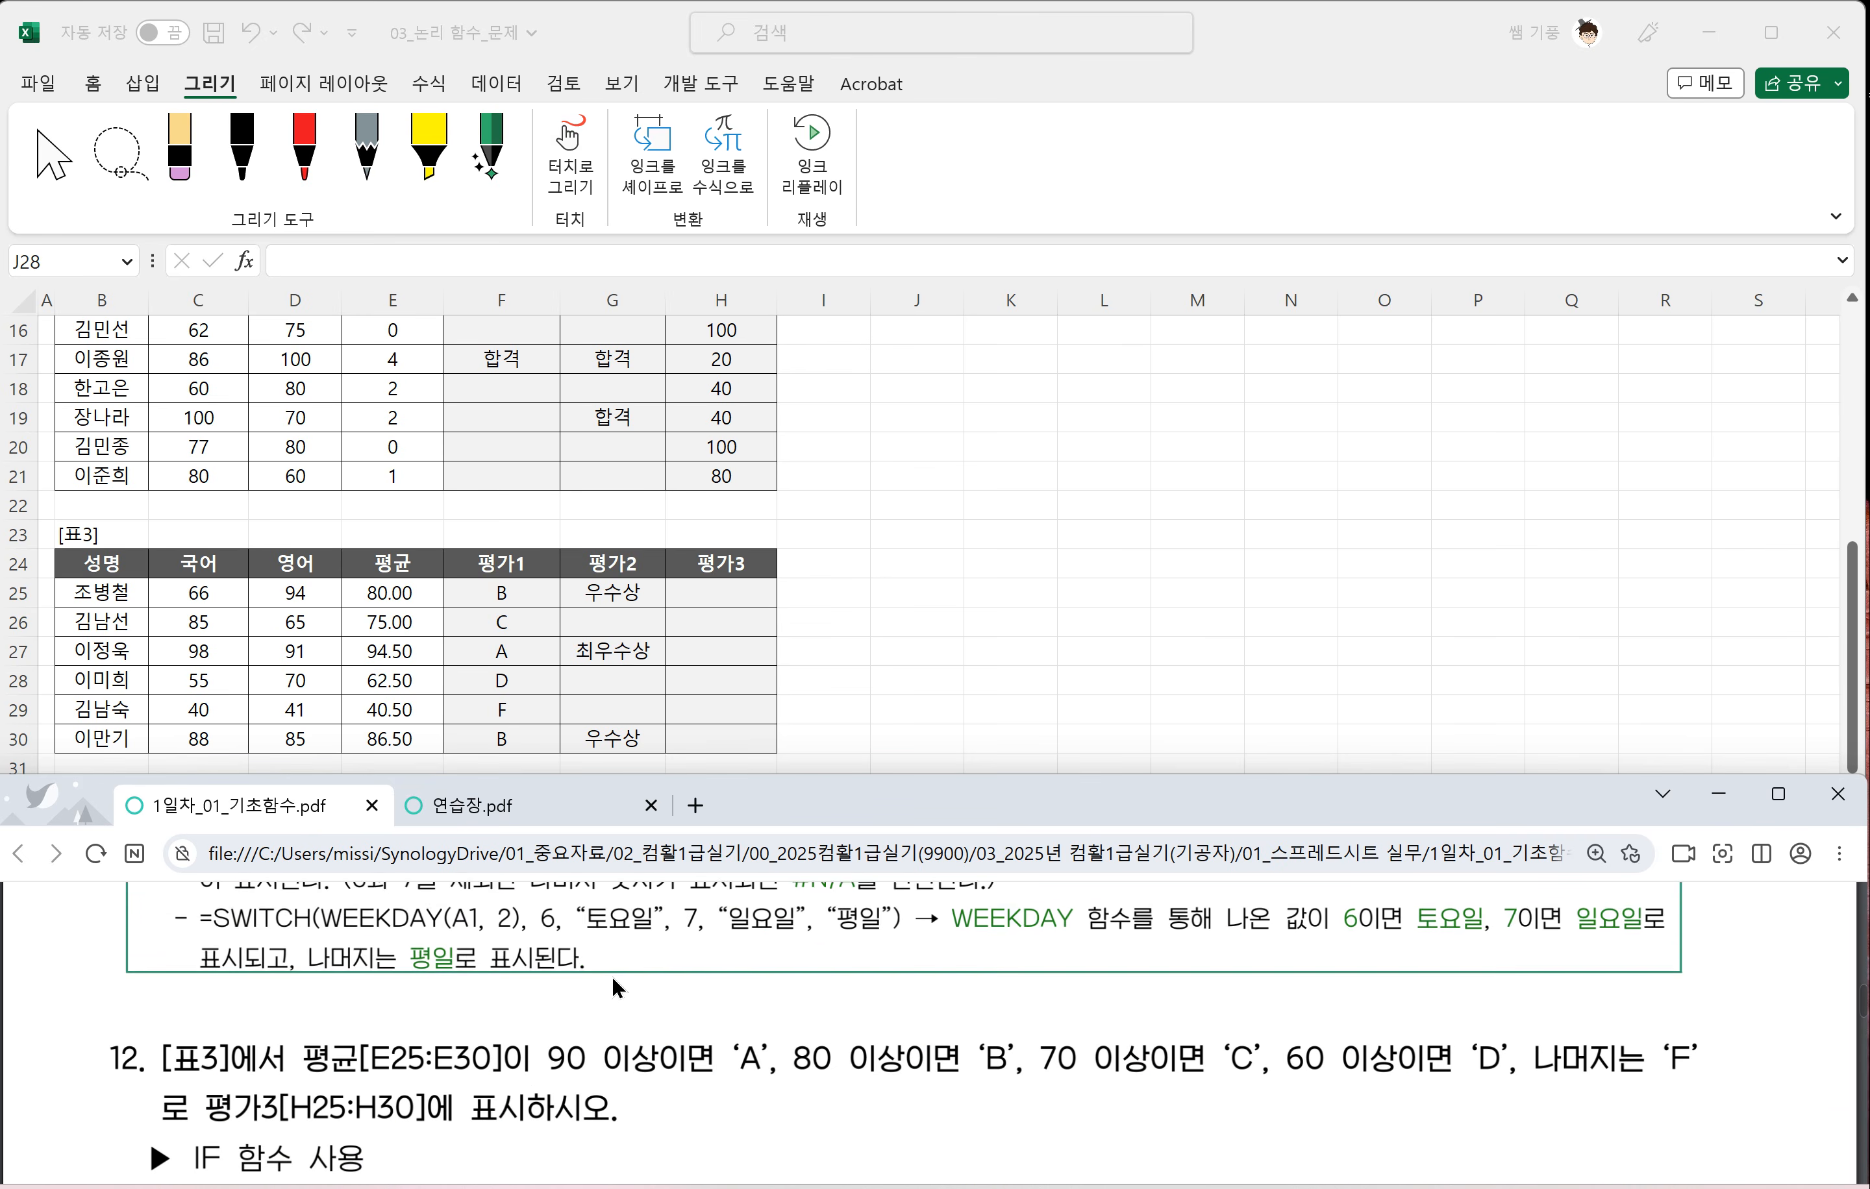
{"action": "scroll", "coordinate": [612, 975], "scroll_direction": "down", "scroll_amount": 1}
{"action": "scroll", "coordinate": [507, 984], "scroll_direction": "up", "scroll_amount": 4}
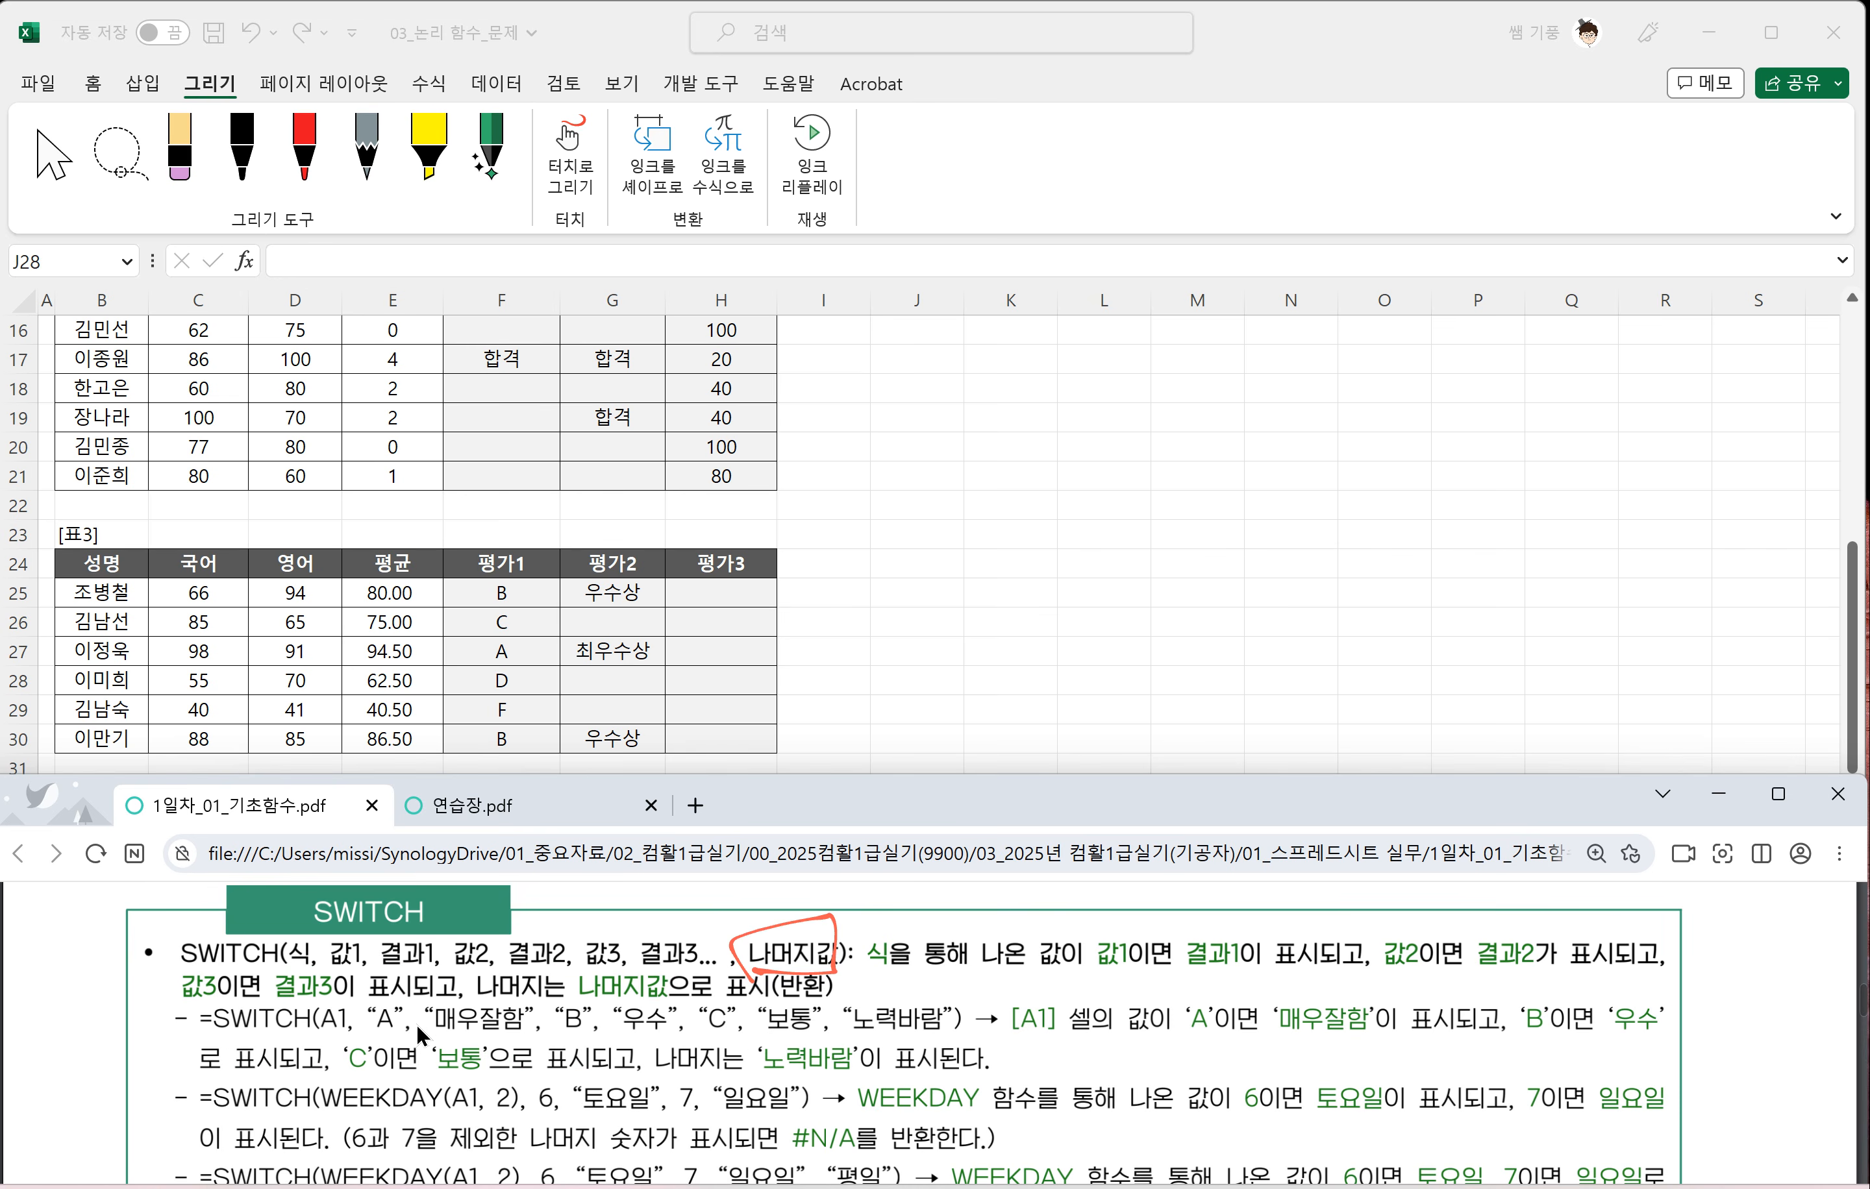
{"action": "scroll", "coordinate": [308, 986], "scroll_direction": "down", "scroll_amount": 1}
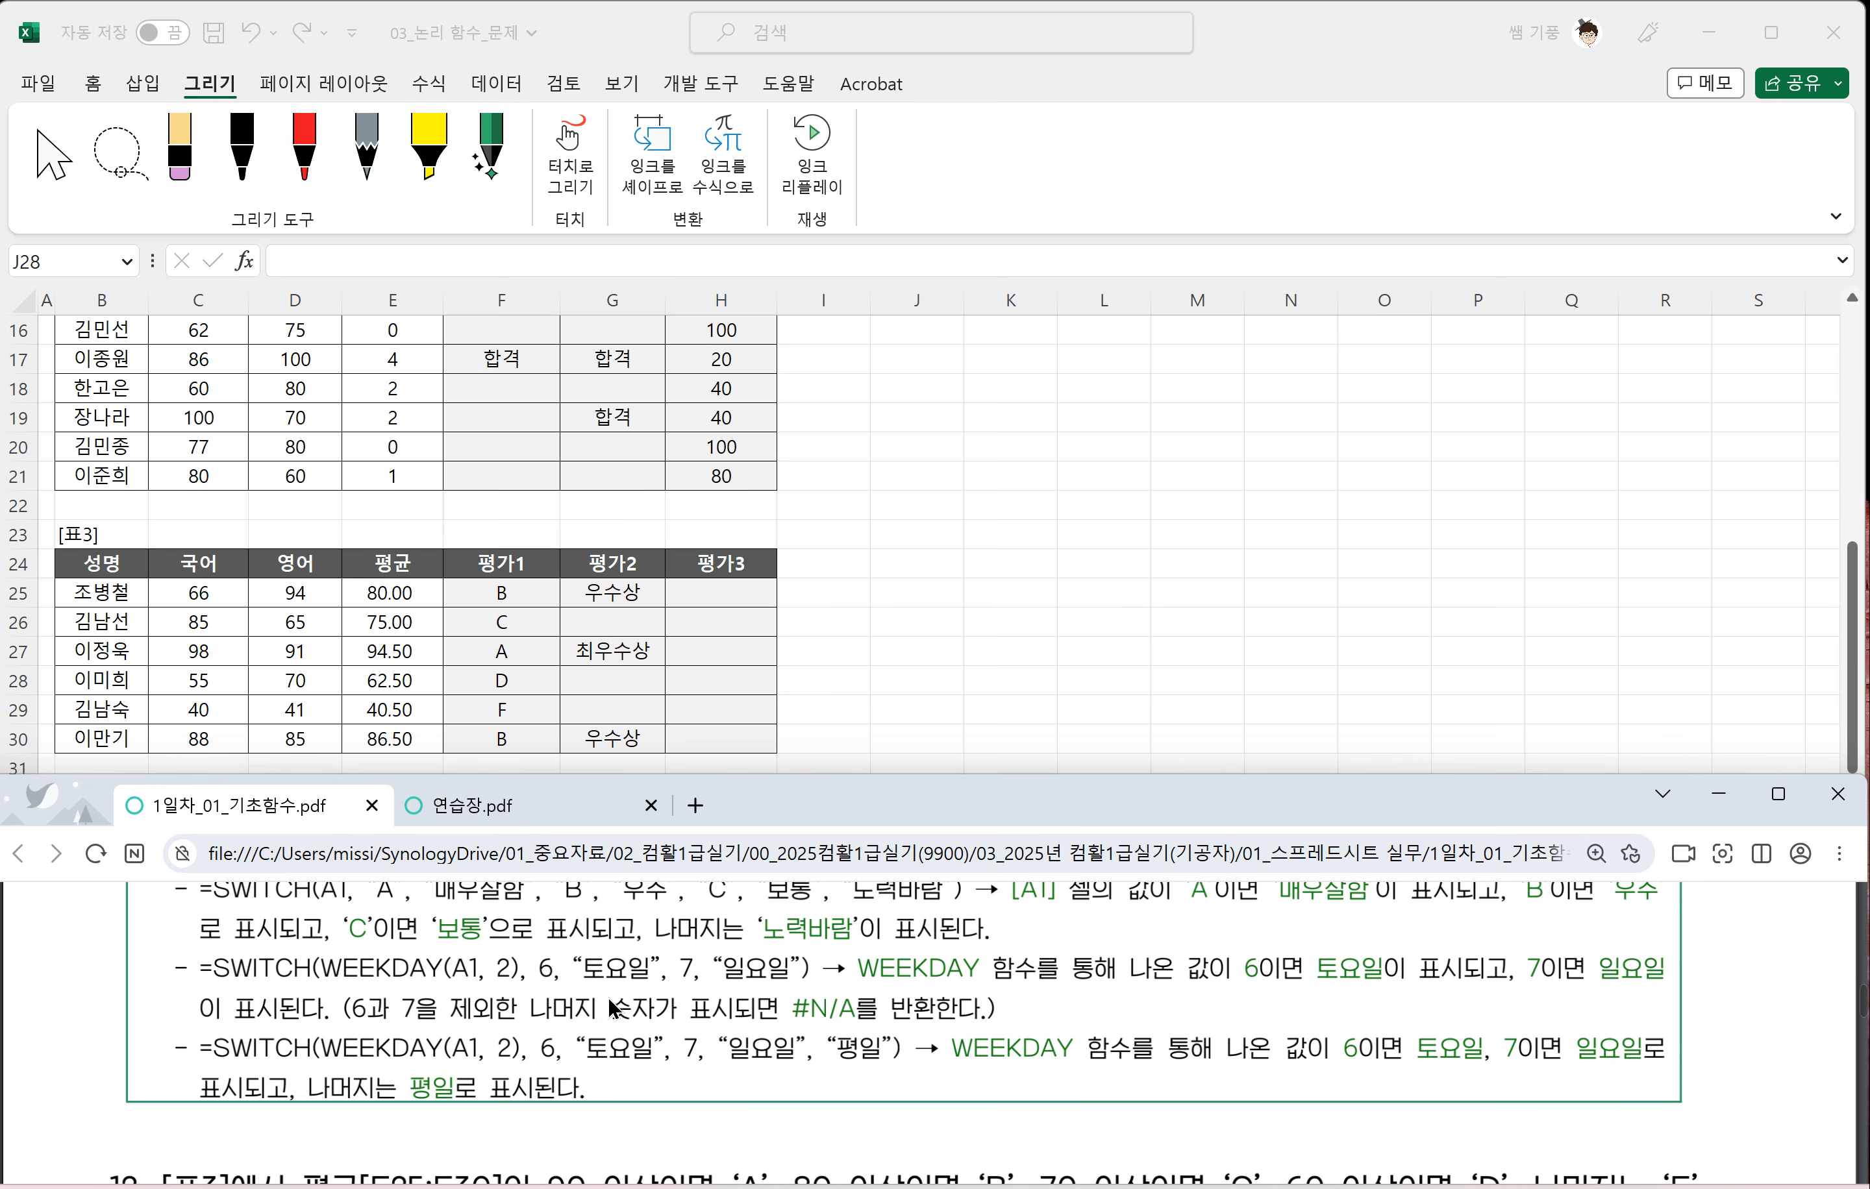
{"action": "scroll", "coordinate": [526, 989], "scroll_direction": "down", "scroll_amount": 1}
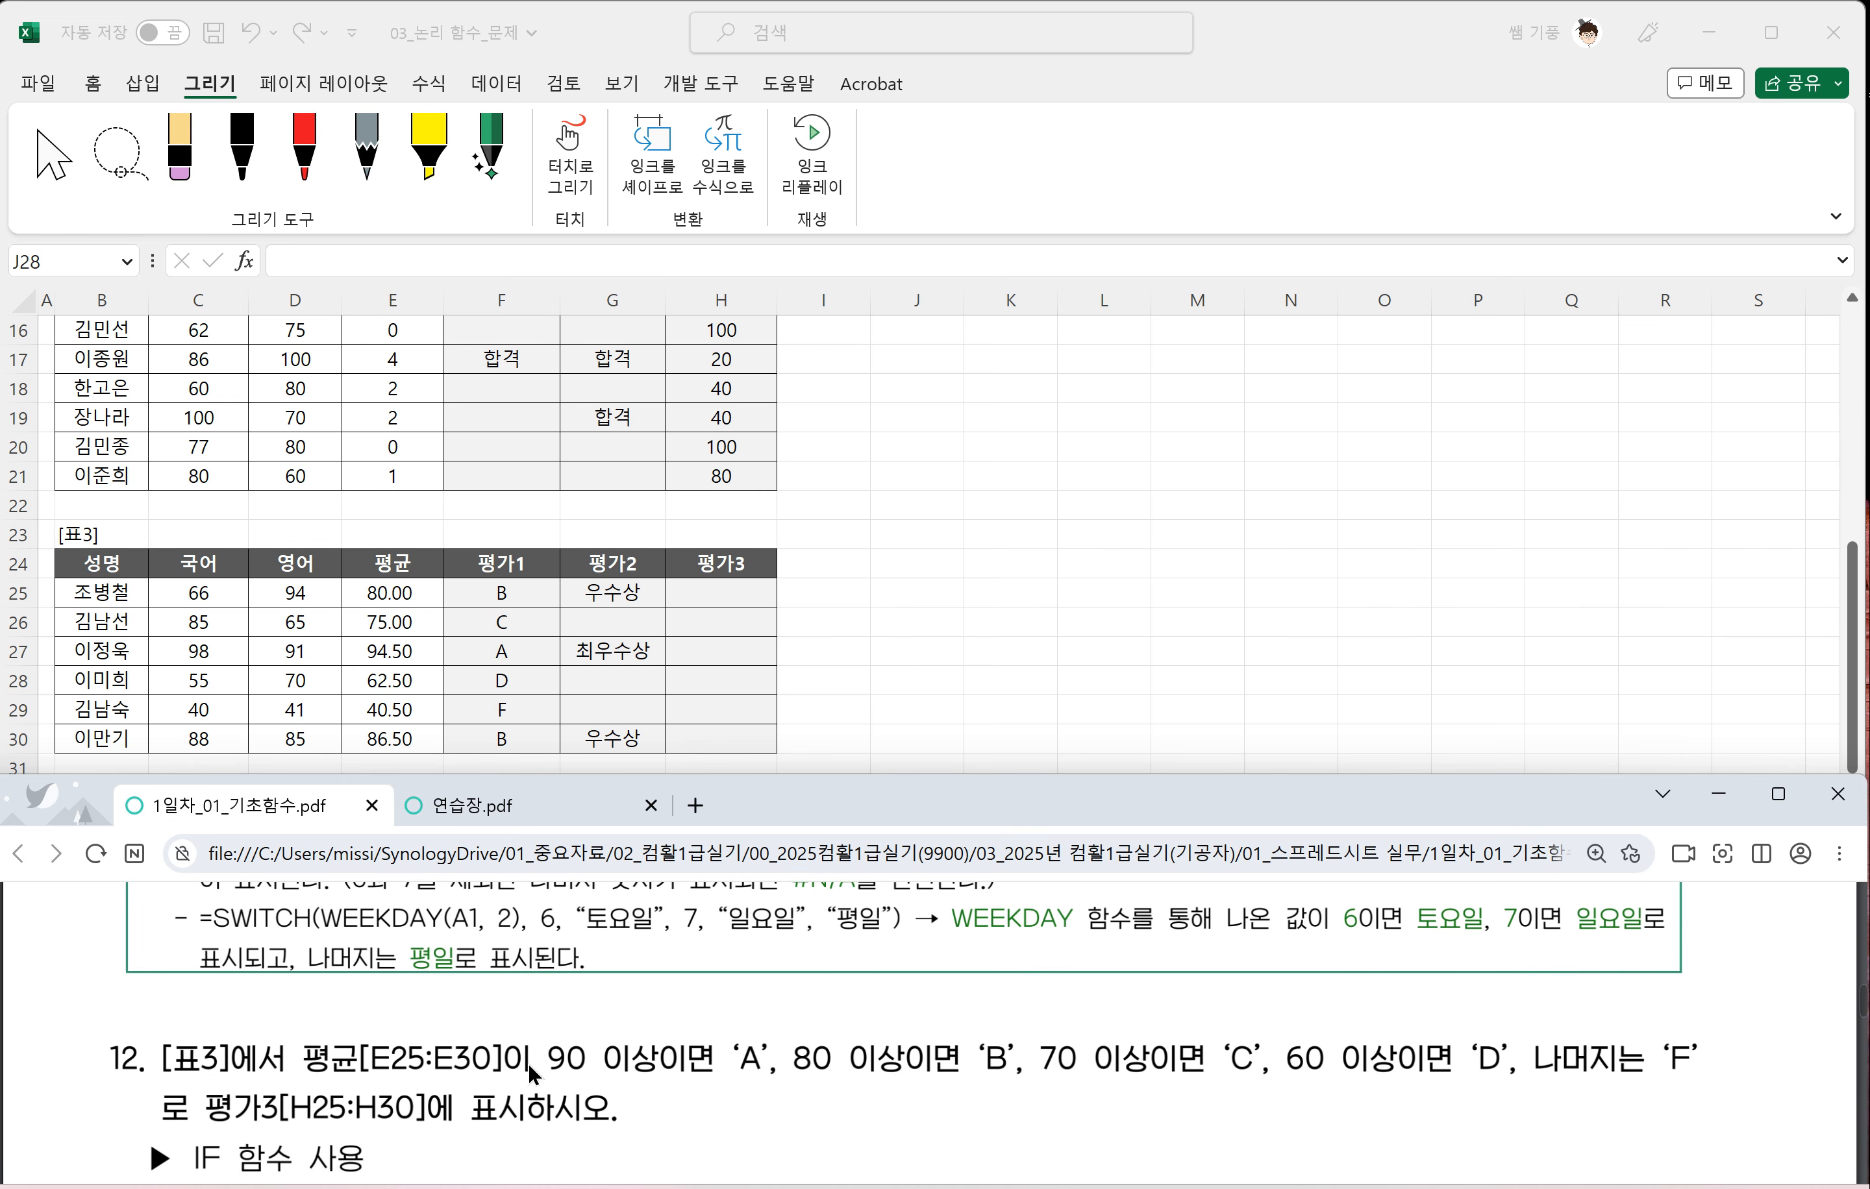
{"action": "left_click_drag", "start_coordinate": [538, 1077], "coordinate": [613, 1078]}
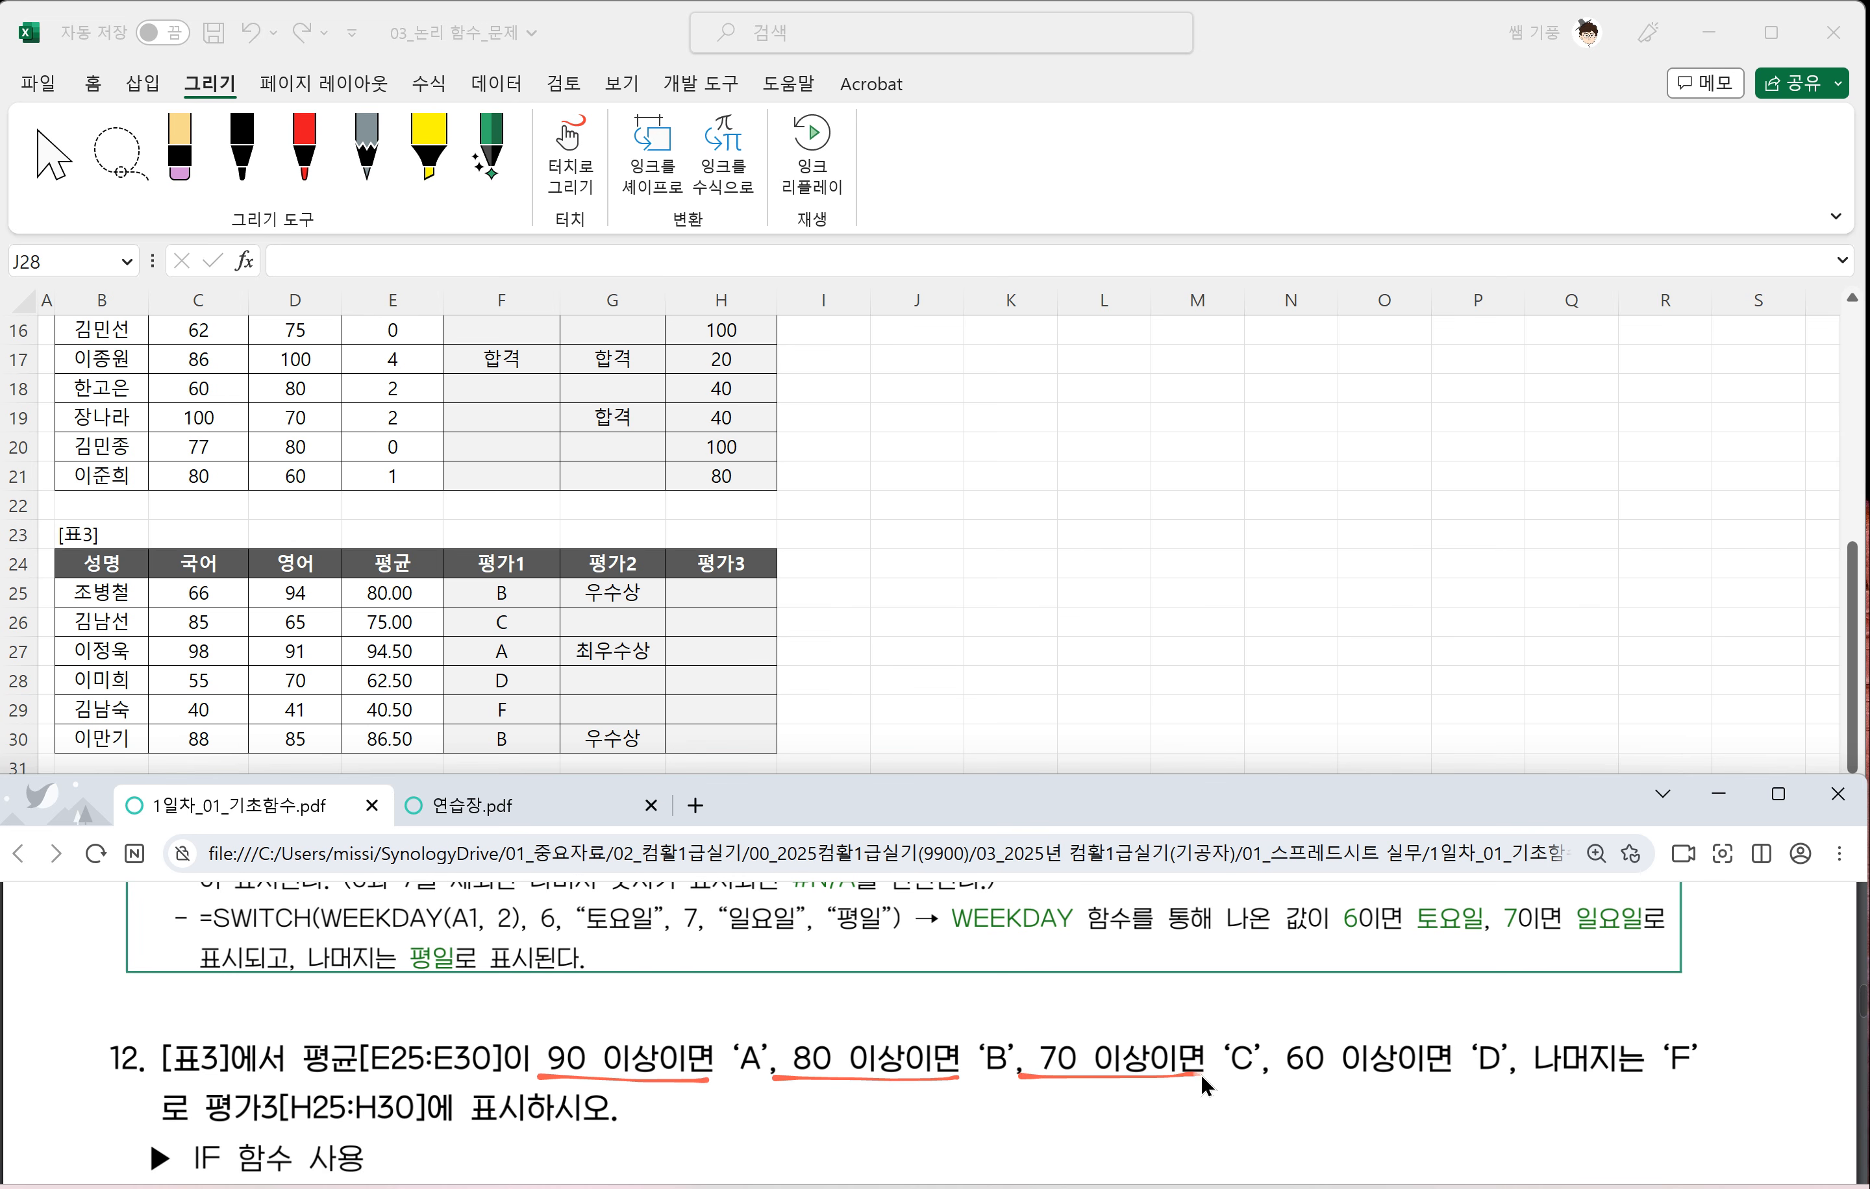
{"action": "left_click_drag", "start_coordinate": [1200, 1074], "coordinate": [1189, 1074]}
{"action": "scroll", "coordinate": [983, 1031], "scroll_direction": "down", "scroll_amount": 1}
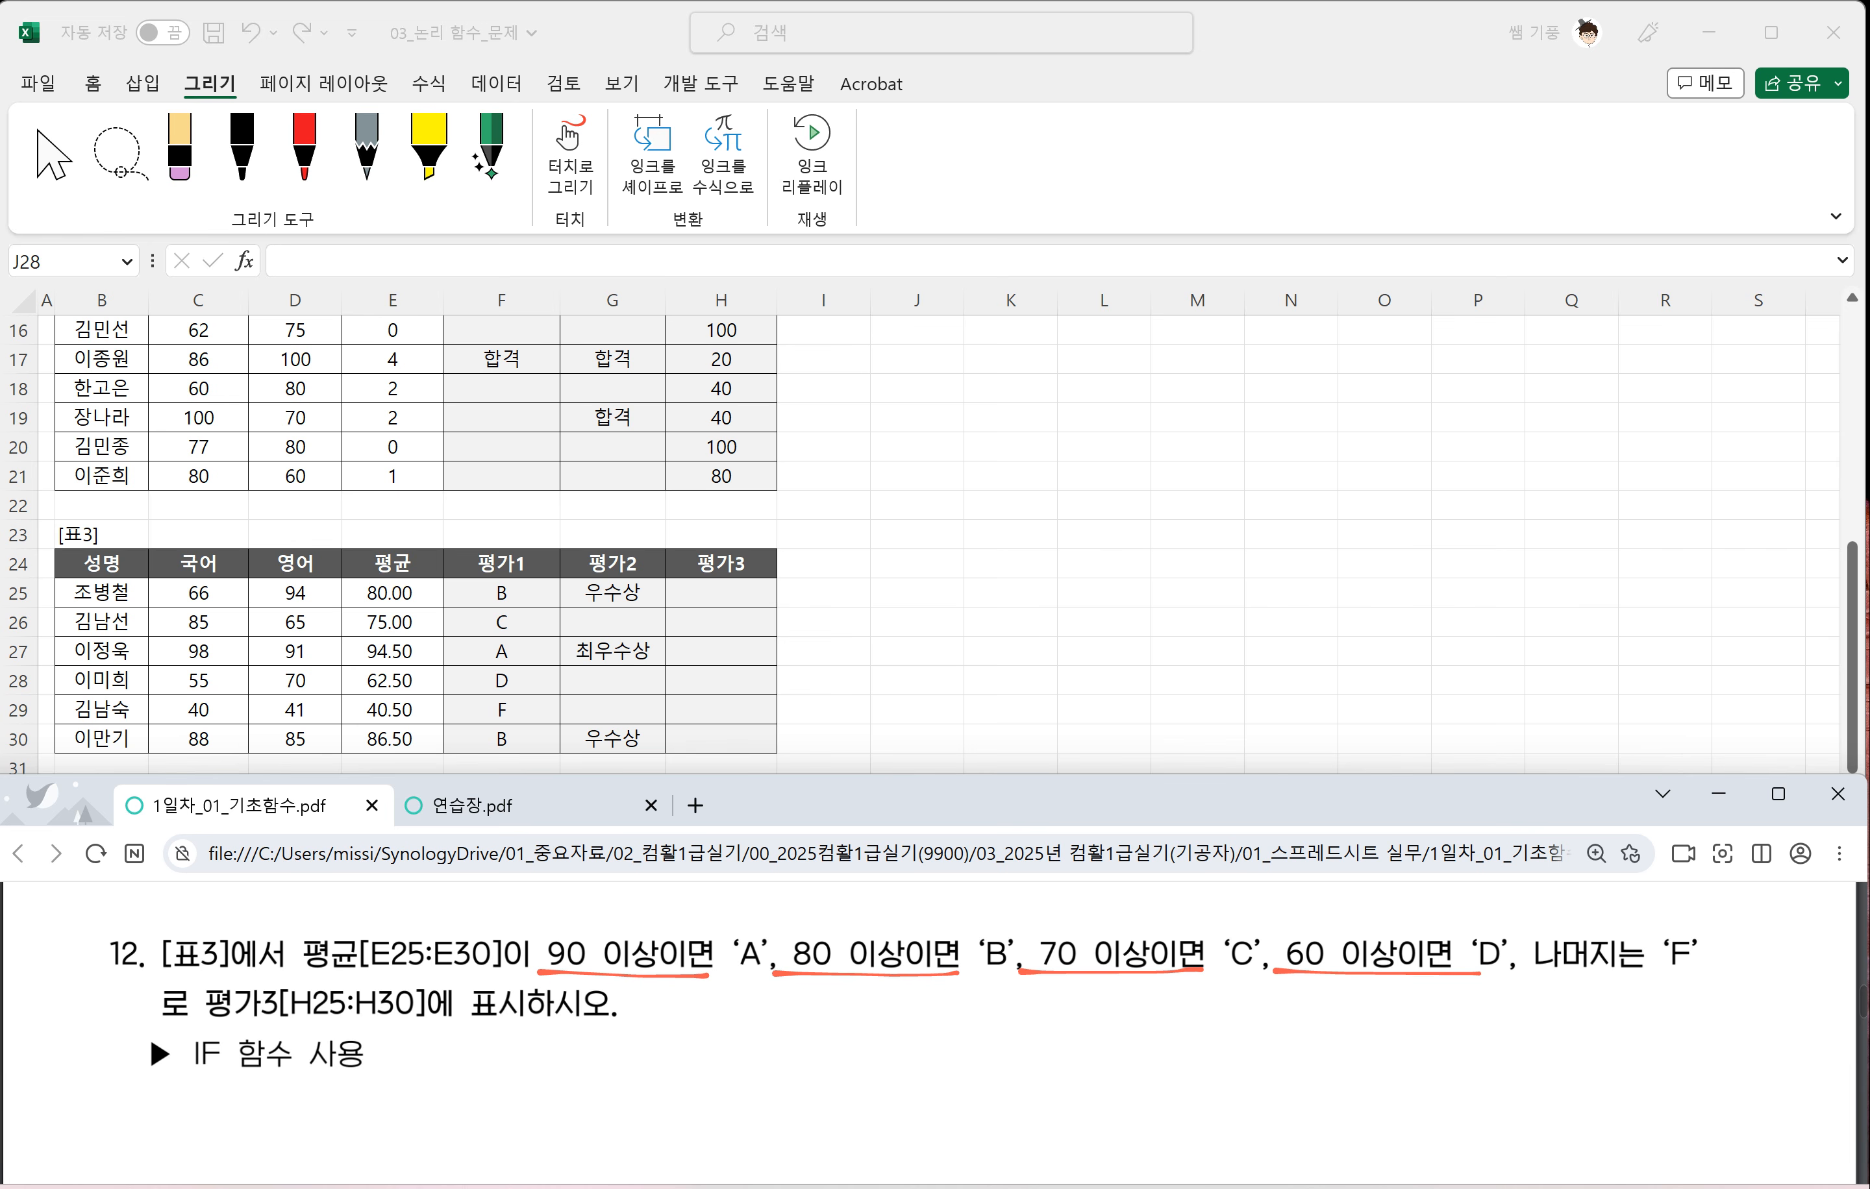
- Handwrite the basic IF syntax =IF(조건,참,거짓) beneath the text of question 12
{"action": "mouse_move", "coordinate": [913, 1020]}
{"action": "left_mouse_down"}
{"action": "mouse_move", "coordinate": [927, 1056]}
{"action": "mouse_move", "coordinate": [942, 1047]}
{"action": "left_mouse_up"}
{"action": "mouse_move", "coordinate": [980, 1025]}
{"action": "left_mouse_down"}
{"action": "mouse_move", "coordinate": [960, 1070]}
{"action": "mouse_move", "coordinate": [975, 1034]}
{"action": "left_mouse_up"}
{"action": "mouse_move", "coordinate": [1009, 1013]}
{"action": "left_mouse_down"}
{"action": "mouse_move", "coordinate": [999, 1053]}
{"action": "mouse_move", "coordinate": [1069, 1034]}
{"action": "mouse_move", "coordinate": [1073, 1050]}
{"action": "left_mouse_up"}
{"action": "mouse_move", "coordinate": [1086, 1036]}
{"action": "left_mouse_down"}
{"action": "mouse_move", "coordinate": [1081, 1051]}
{"action": "mouse_move", "coordinate": [1110, 1018]}
{"action": "left_mouse_up"}
{"action": "mouse_move", "coordinate": [1089, 1023]}
{"action": "left_mouse_down"}
{"action": "mouse_move", "coordinate": [1115, 1046]}
{"action": "mouse_move", "coordinate": [1122, 1031]}
{"action": "left_mouse_up"}
{"action": "left_click_drag", "start_coordinate": [1133, 1004], "coordinate": [1104, 1054]}
{"action": "mouse_move", "coordinate": [1108, 1035]}
{"action": "left_mouse_down"}
{"action": "mouse_move", "coordinate": [1132, 1056]}
{"action": "mouse_move", "coordinate": [1201, 1043]}
{"action": "left_mouse_up"}
{"action": "mouse_move", "coordinate": [1201, 1014]}
{"action": "left_mouse_down"}
{"action": "mouse_move", "coordinate": [1231, 1007]}
{"action": "mouse_move", "coordinate": [1203, 1036]}
{"action": "left_mouse_up"}
{"action": "mouse_move", "coordinate": [1242, 1006]}
{"action": "left_mouse_down"}
{"action": "mouse_move", "coordinate": [1238, 1034]}
{"action": "mouse_move", "coordinate": [1199, 1059]}
{"action": "left_mouse_up"}
{"action": "left_click_drag", "start_coordinate": [1226, 1036], "coordinate": [1256, 1056]}
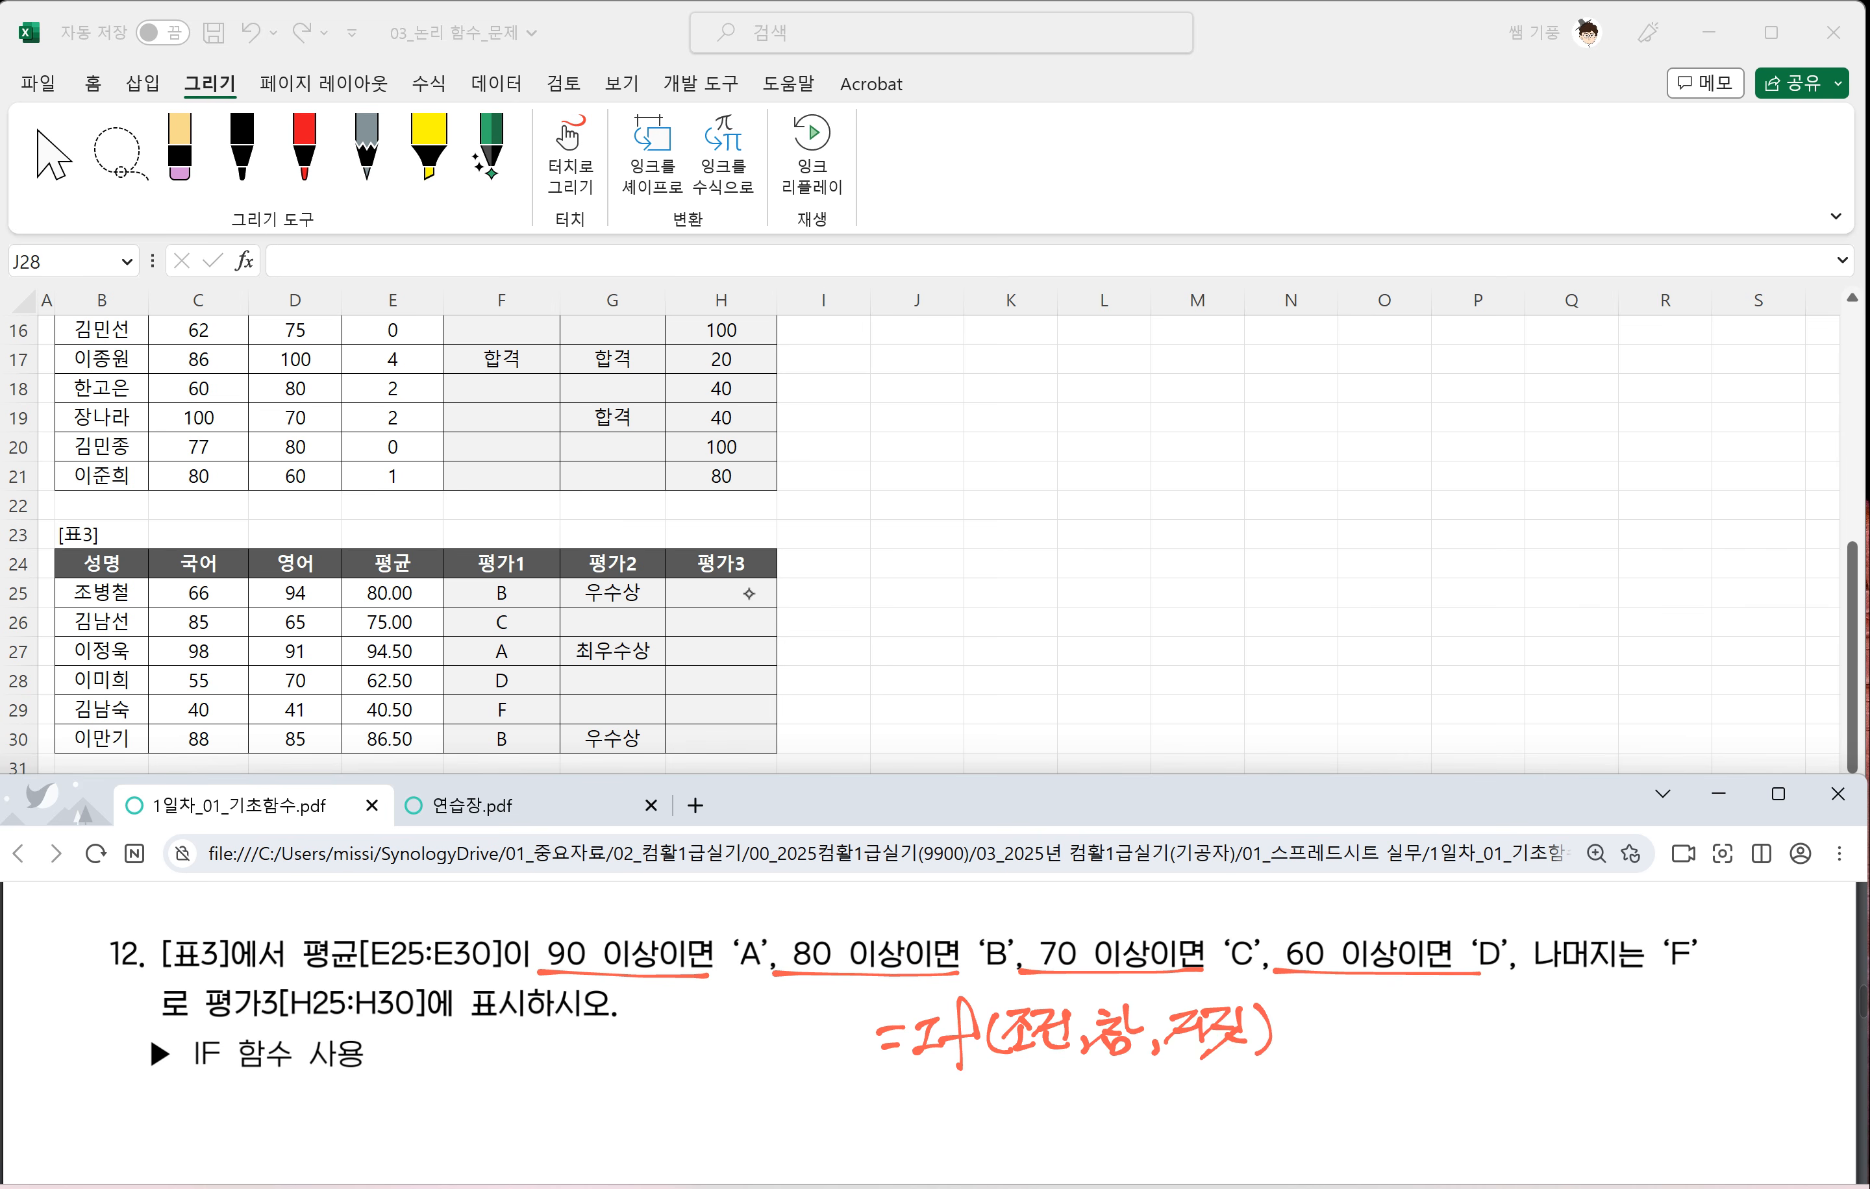
{"action": "mouse_move", "coordinate": [1007, 1071]}
{"action": "left_mouse_down"}
{"action": "mouse_move", "coordinate": [1053, 1063]}
{"action": "mouse_move", "coordinate": [1082, 1101]}
{"action": "mouse_move", "coordinate": [1070, 1111]}
{"action": "left_mouse_up"}
{"action": "key", "text": "ctrl+z"}
{"action": "key", "text": "ctrl+z"}
{"action": "key", "text": "ctrl+z"}
- Draw an arrow from 거짓 and handwrite a nested IF(조건,참,거짓) beside it
{"action": "mouse_move", "coordinate": [1171, 1068]}
{"action": "left_mouse_down"}
{"action": "mouse_move", "coordinate": [1245, 1054]}
{"action": "mouse_move", "coordinate": [1249, 1099]}
{"action": "mouse_move", "coordinate": [1301, 1066]}
{"action": "left_mouse_up"}
{"action": "left_click_drag", "start_coordinate": [1327, 1028], "coordinate": [1309, 1120]}
{"action": "mouse_move", "coordinate": [1297, 1085]}
{"action": "left_mouse_down"}
{"action": "mouse_move", "coordinate": [1345, 1096]}
{"action": "mouse_move", "coordinate": [1368, 1071]}
{"action": "mouse_move", "coordinate": [1383, 1095]}
{"action": "left_mouse_up"}
{"action": "mouse_move", "coordinate": [1370, 1094]}
{"action": "left_mouse_down"}
{"action": "mouse_move", "coordinate": [1399, 1091]}
{"action": "mouse_move", "coordinate": [1408, 1061]}
{"action": "left_mouse_up"}
{"action": "left_click_drag", "start_coordinate": [1407, 1061], "coordinate": [1426, 1085]}
{"action": "mouse_move", "coordinate": [1405, 1072]}
{"action": "left_mouse_down"}
{"action": "mouse_move", "coordinate": [1435, 1091]}
{"action": "mouse_move", "coordinate": [1482, 1059]}
{"action": "left_mouse_up"}
{"action": "mouse_move", "coordinate": [1453, 1062]}
{"action": "left_mouse_down"}
{"action": "mouse_move", "coordinate": [1491, 1085]}
{"action": "mouse_move", "coordinate": [1487, 1067]}
{"action": "left_mouse_up"}
{"action": "left_click_drag", "start_coordinate": [1502, 1036], "coordinate": [1500, 1068]}
{"action": "mouse_move", "coordinate": [1503, 1054]}
{"action": "left_mouse_down"}
{"action": "mouse_move", "coordinate": [1521, 1048]}
{"action": "mouse_move", "coordinate": [1497, 1095]}
{"action": "mouse_move", "coordinate": [1564, 1092]}
{"action": "left_mouse_up"}
{"action": "mouse_move", "coordinate": [1571, 1050]}
{"action": "left_mouse_down"}
{"action": "mouse_move", "coordinate": [1596, 1047]}
{"action": "mouse_move", "coordinate": [1571, 1080]}
{"action": "left_mouse_up"}
{"action": "left_click_drag", "start_coordinate": [1609, 1047], "coordinate": [1574, 1099]}
{"action": "left_click_drag", "start_coordinate": [1585, 1078], "coordinate": [1623, 1092]}
- Handwrite the start of the nested formula, =IF(조건1,참1,IF(조건2, below the syntax notes
{"action": "scroll", "coordinate": [1624, 1092], "scroll_direction": "down", "scroll_amount": 1}
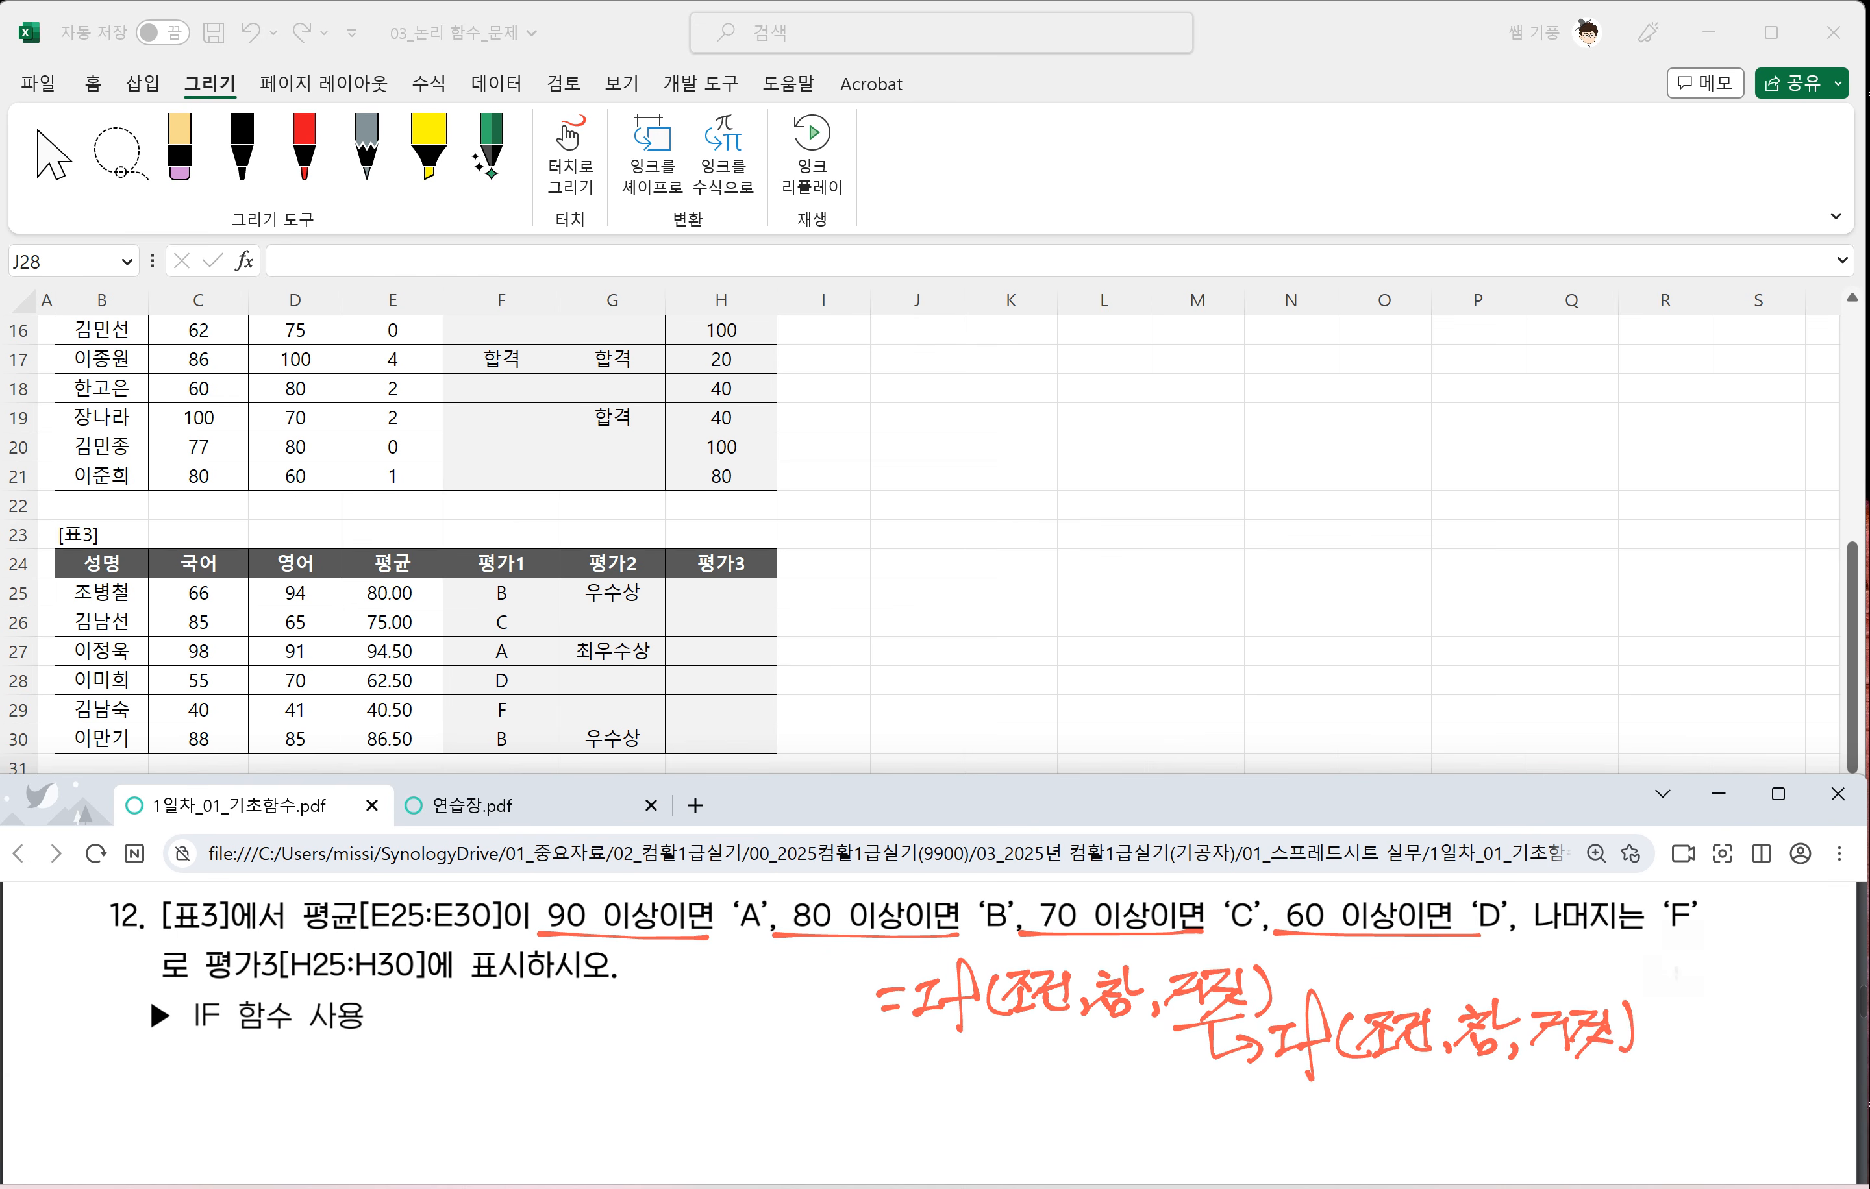
{"action": "left_click_drag", "start_coordinate": [650, 1085], "coordinate": [681, 1084]}
{"action": "left_click_drag", "start_coordinate": [658, 1104], "coordinate": [689, 1101]}
{"action": "mouse_move", "coordinate": [685, 1082]}
{"action": "left_mouse_down"}
{"action": "mouse_move", "coordinate": [709, 1077]}
{"action": "mouse_move", "coordinate": [719, 1115]}
{"action": "mouse_move", "coordinate": [763, 1108]}
{"action": "left_mouse_up"}
{"action": "mouse_move", "coordinate": [714, 1103]}
{"action": "left_mouse_down"}
{"action": "mouse_move", "coordinate": [797, 1123]}
{"action": "mouse_move", "coordinate": [818, 1077]}
{"action": "left_mouse_up"}
{"action": "mouse_move", "coordinate": [811, 1082]}
{"action": "left_mouse_down"}
{"action": "mouse_move", "coordinate": [788, 1112]}
{"action": "mouse_move", "coordinate": [812, 1100]}
{"action": "left_mouse_up"}
{"action": "left_click_drag", "start_coordinate": [802, 1117], "coordinate": [842, 1108]}
{"action": "left_click_drag", "start_coordinate": [855, 1077], "coordinate": [875, 1118]}
{"action": "left_click_drag", "start_coordinate": [905, 1103], "coordinate": [936, 1079]}
{"action": "mouse_move", "coordinate": [914, 1081]}
{"action": "left_mouse_down"}
{"action": "mouse_move", "coordinate": [927, 1104]}
{"action": "mouse_move", "coordinate": [947, 1096]}
{"action": "left_mouse_up"}
{"action": "mouse_move", "coordinate": [965, 1070]}
{"action": "left_mouse_down"}
{"action": "mouse_move", "coordinate": [954, 1121]}
{"action": "mouse_move", "coordinate": [1037, 1079]}
{"action": "left_mouse_up"}
{"action": "mouse_move", "coordinate": [1031, 1081]}
{"action": "left_mouse_down"}
{"action": "mouse_move", "coordinate": [1022, 1118]}
{"action": "mouse_move", "coordinate": [1077, 1057]}
{"action": "left_mouse_up"}
{"action": "mouse_move", "coordinate": [1066, 1055]}
{"action": "left_mouse_down"}
{"action": "mouse_move", "coordinate": [1058, 1131]}
{"action": "mouse_move", "coordinate": [1088, 1093]}
{"action": "left_mouse_up"}
{"action": "mouse_move", "coordinate": [1103, 1075]}
{"action": "left_mouse_down"}
{"action": "mouse_move", "coordinate": [1096, 1123]}
{"action": "mouse_move", "coordinate": [1137, 1078]}
{"action": "left_mouse_up"}
{"action": "mouse_move", "coordinate": [1123, 1084]}
{"action": "left_mouse_down"}
{"action": "mouse_move", "coordinate": [1102, 1110]}
{"action": "mouse_move", "coordinate": [1144, 1114]}
{"action": "left_mouse_up"}
{"action": "left_click_drag", "start_coordinate": [1135, 1077], "coordinate": [1177, 1118]}
{"action": "left_click_drag", "start_coordinate": [1175, 1082], "coordinate": [1199, 1116]}
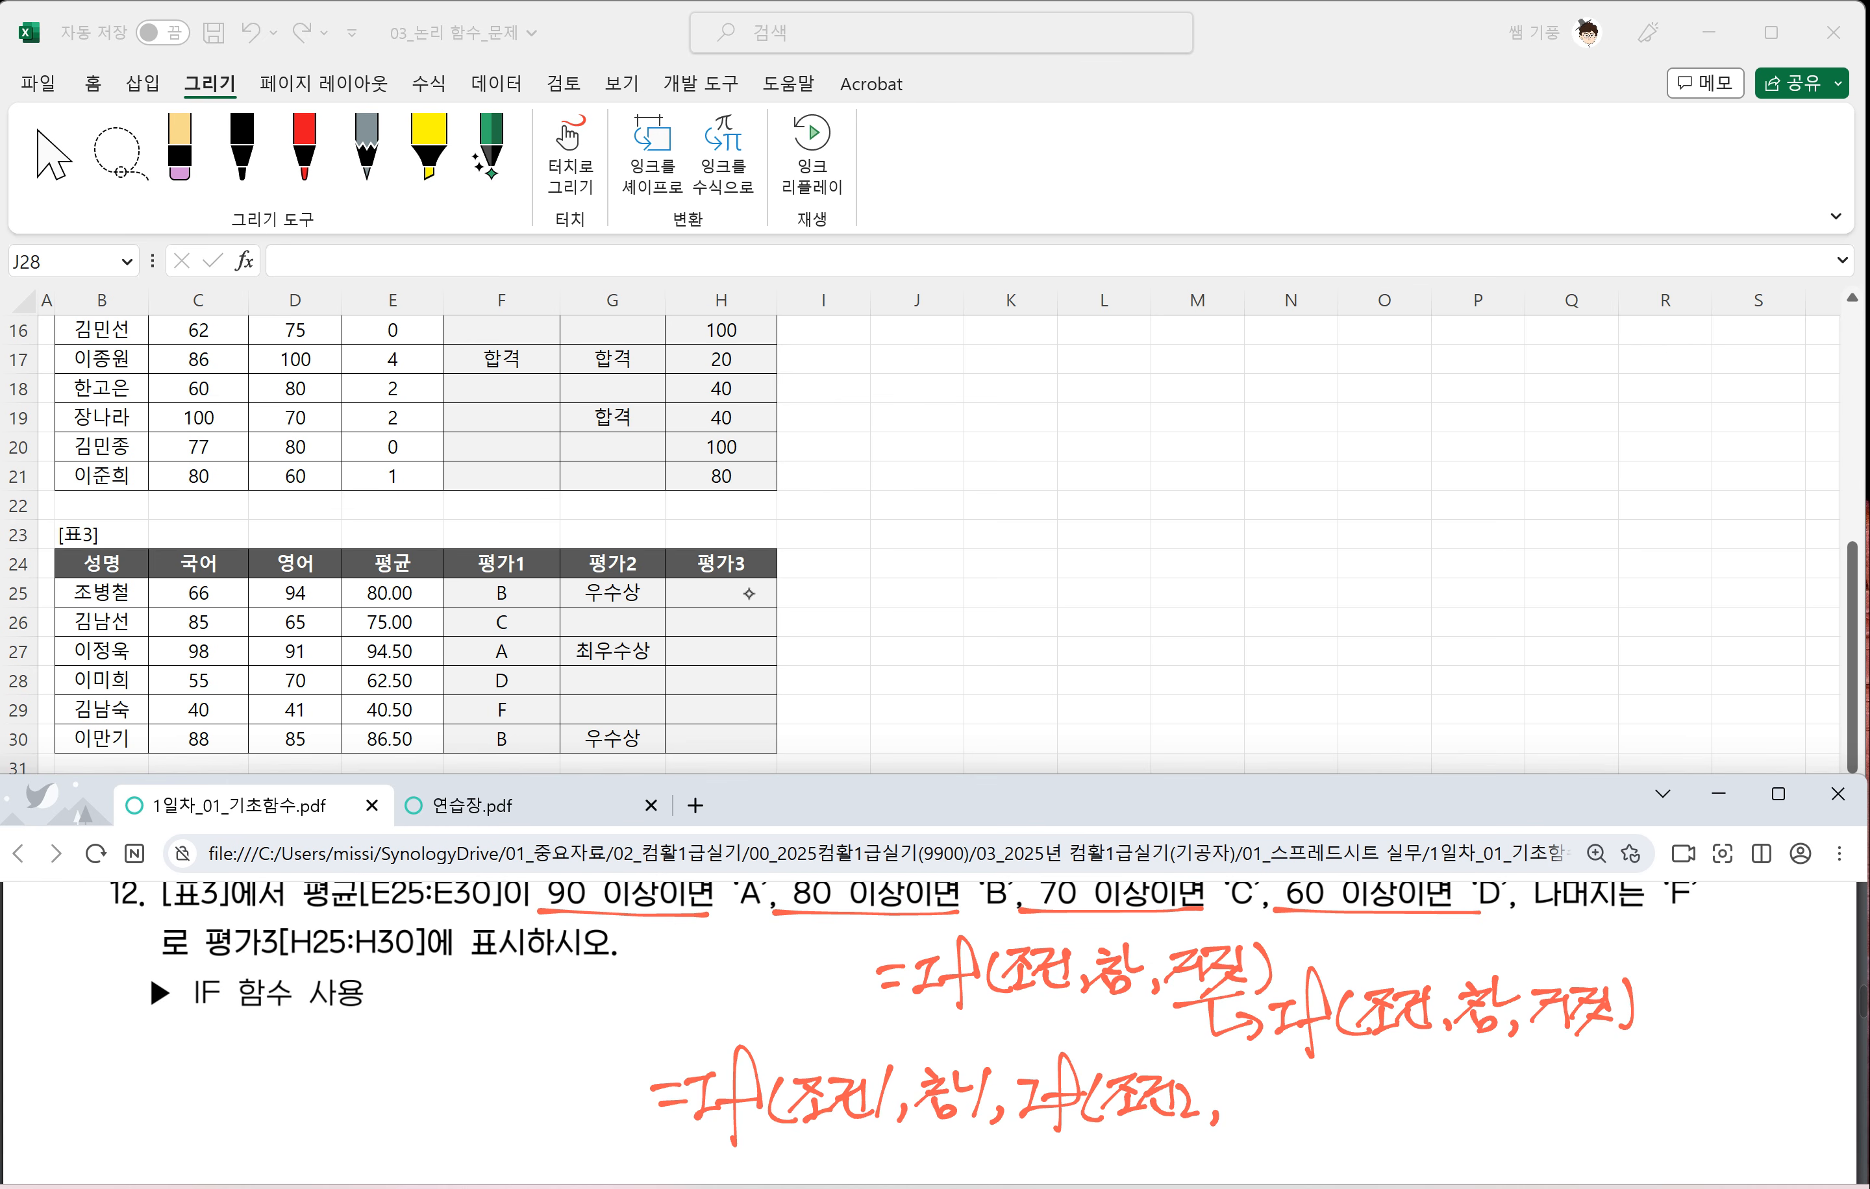
- Extend the handwritten nested formula with 참2,IF(조건3,참3
{"action": "left_click_drag", "start_coordinate": [1223, 1084], "coordinate": [1253, 1080]}
{"action": "left_click_drag", "start_coordinate": [1238, 1088], "coordinate": [1216, 1111]}
{"action": "left_click_drag", "start_coordinate": [1235, 1097], "coordinate": [1262, 1101]}
{"action": "left_click_drag", "start_coordinate": [1235, 1101], "coordinate": [1260, 1124]}
{"action": "mouse_move", "coordinate": [1271, 1079]}
{"action": "left_mouse_down"}
{"action": "mouse_move", "coordinate": [1310, 1126]}
{"action": "mouse_move", "coordinate": [1367, 1078]}
{"action": "left_mouse_up"}
{"action": "mouse_move", "coordinate": [1357, 1082]}
{"action": "left_mouse_down"}
{"action": "mouse_move", "coordinate": [1340, 1115]}
{"action": "mouse_move", "coordinate": [1405, 1058]}
{"action": "left_mouse_up"}
{"action": "mouse_move", "coordinate": [1391, 1058]}
{"action": "left_mouse_down"}
{"action": "mouse_move", "coordinate": [1372, 1136]}
{"action": "mouse_move", "coordinate": [1397, 1092]}
{"action": "left_mouse_up"}
{"action": "mouse_move", "coordinate": [1429, 1072]}
{"action": "left_mouse_down"}
{"action": "mouse_move", "coordinate": [1422, 1122]}
{"action": "mouse_move", "coordinate": [1460, 1076]}
{"action": "left_mouse_up"}
{"action": "mouse_move", "coordinate": [1447, 1082]}
{"action": "left_mouse_down"}
{"action": "mouse_move", "coordinate": [1424, 1109]}
{"action": "mouse_move", "coordinate": [1446, 1116]}
{"action": "left_mouse_up"}
{"action": "mouse_move", "coordinate": [1456, 1078]}
{"action": "left_mouse_down"}
{"action": "mouse_move", "coordinate": [1486, 1082]}
{"action": "mouse_move", "coordinate": [1487, 1104]}
{"action": "left_mouse_up"}
{"action": "left_click_drag", "start_coordinate": [1470, 1080], "coordinate": [1496, 1119]}
{"action": "mouse_move", "coordinate": [1497, 1074]}
{"action": "left_mouse_down"}
{"action": "mouse_move", "coordinate": [1518, 1113]}
{"action": "mouse_move", "coordinate": [1559, 1080]}
{"action": "left_mouse_up"}
{"action": "mouse_move", "coordinate": [1539, 1084]}
{"action": "left_mouse_down"}
{"action": "mouse_move", "coordinate": [1571, 1076]}
{"action": "mouse_move", "coordinate": [1544, 1098]}
{"action": "left_mouse_up"}
{"action": "left_click_drag", "start_coordinate": [1581, 1070], "coordinate": [1562, 1122]}
{"action": "left_click_drag", "start_coordinate": [1551, 1100], "coordinate": [1581, 1114]}
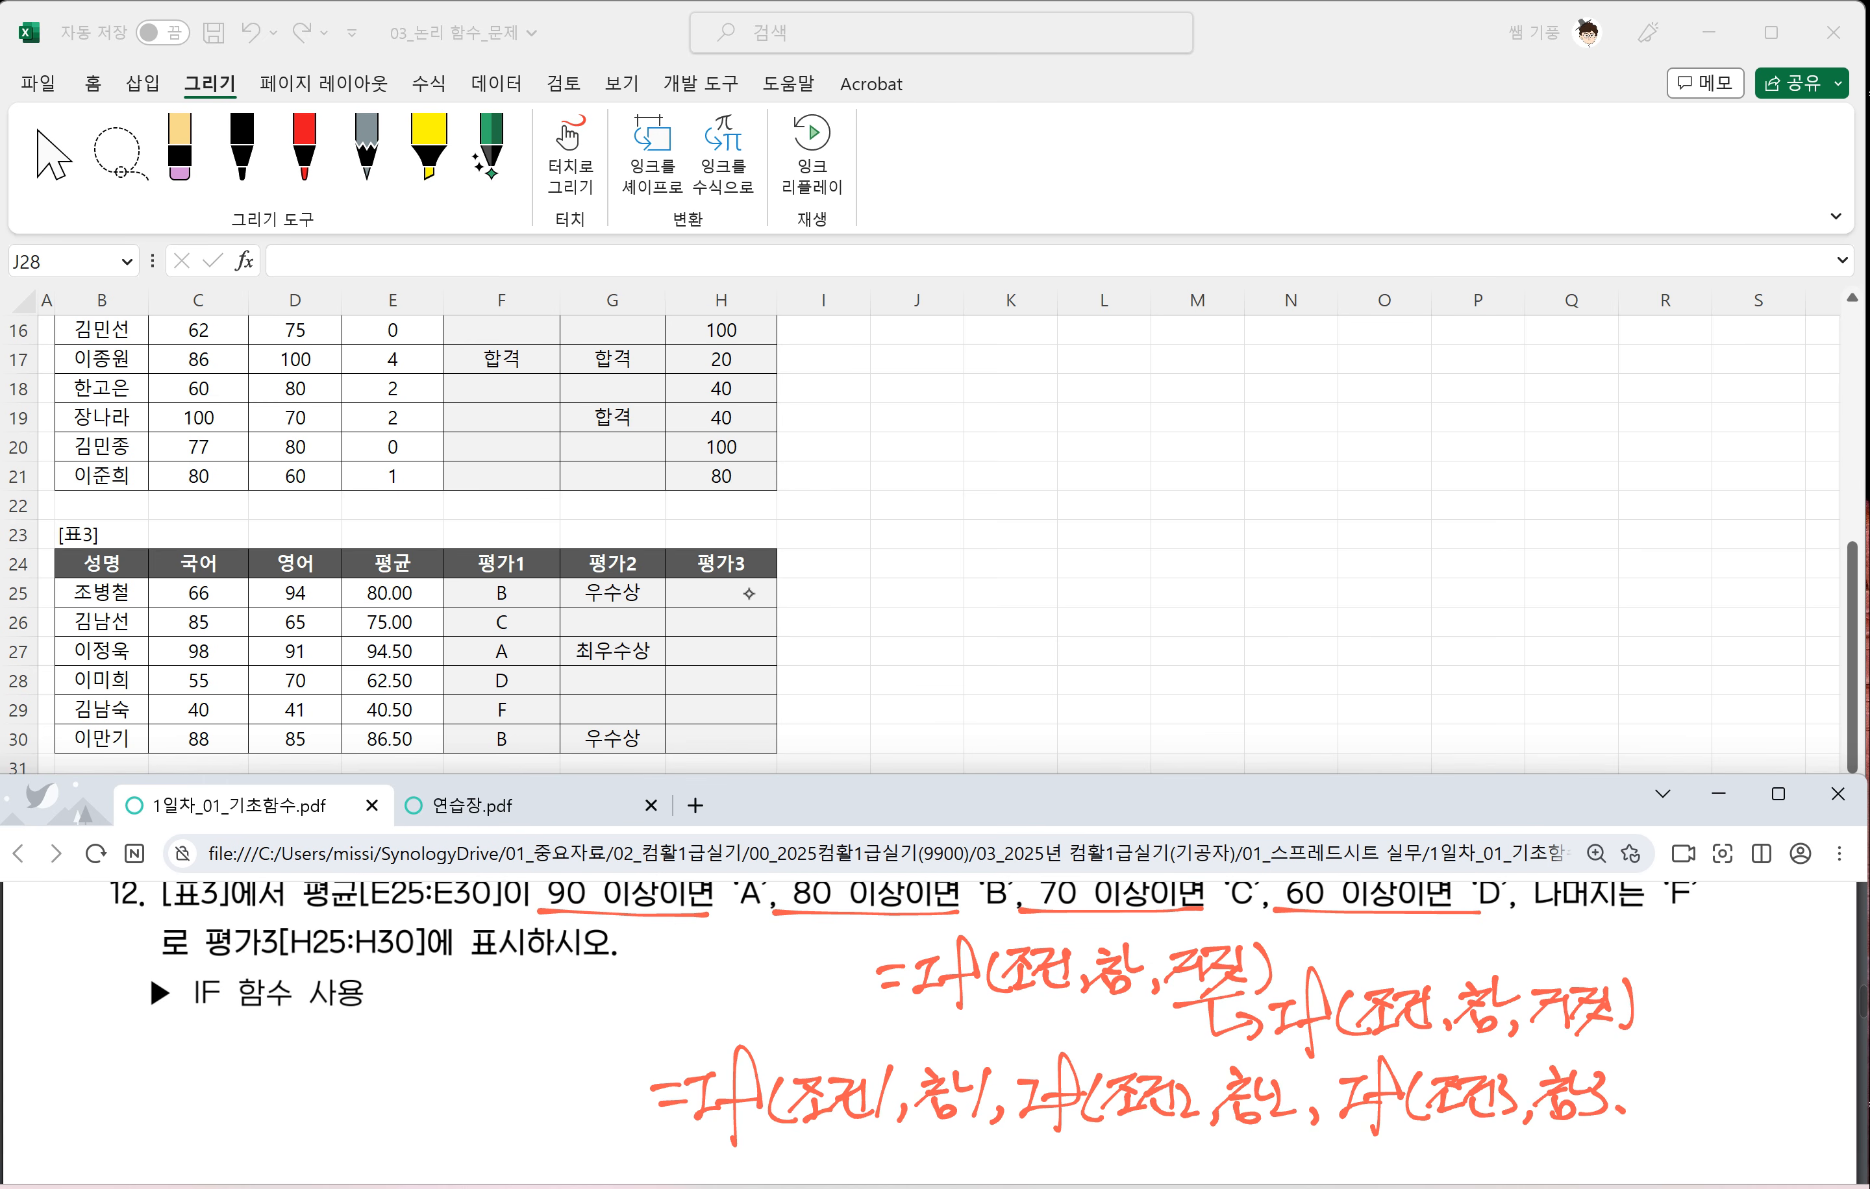
{"action": "left_click_drag", "start_coordinate": [1665, 1062], "coordinate": [1665, 1129]}
{"action": "key", "text": "ctrl+z"}
{"action": "key", "text": "ctrl+z"}
{"action": "key", "text": "ctrl+z"}
- Finish the handwritten nested formula with 나머지값 and three closing parentheses
{"action": "mouse_move", "coordinate": [1586, 1077]}
{"action": "left_mouse_down"}
{"action": "mouse_move", "coordinate": [1603, 1095]}
{"action": "mouse_move", "coordinate": [1586, 1114]}
{"action": "mouse_move", "coordinate": [1618, 1122]}
{"action": "left_mouse_up"}
{"action": "left_click_drag", "start_coordinate": [1636, 1082], "coordinate": [1655, 1112]}
{"action": "left_click_drag", "start_coordinate": [1657, 1093], "coordinate": [1691, 1105]}
{"action": "left_click_drag", "start_coordinate": [1698, 1074], "coordinate": [1706, 1105]}
{"action": "left_click_drag", "start_coordinate": [1709, 1086], "coordinate": [1731, 1104]}
{"action": "left_click_drag", "start_coordinate": [1732, 1070], "coordinate": [1768, 1092]}
{"action": "left_click_drag", "start_coordinate": [1739, 1086], "coordinate": [1753, 1114]}
{"action": "left_click_drag", "start_coordinate": [1758, 1098], "coordinate": [1763, 1112]}
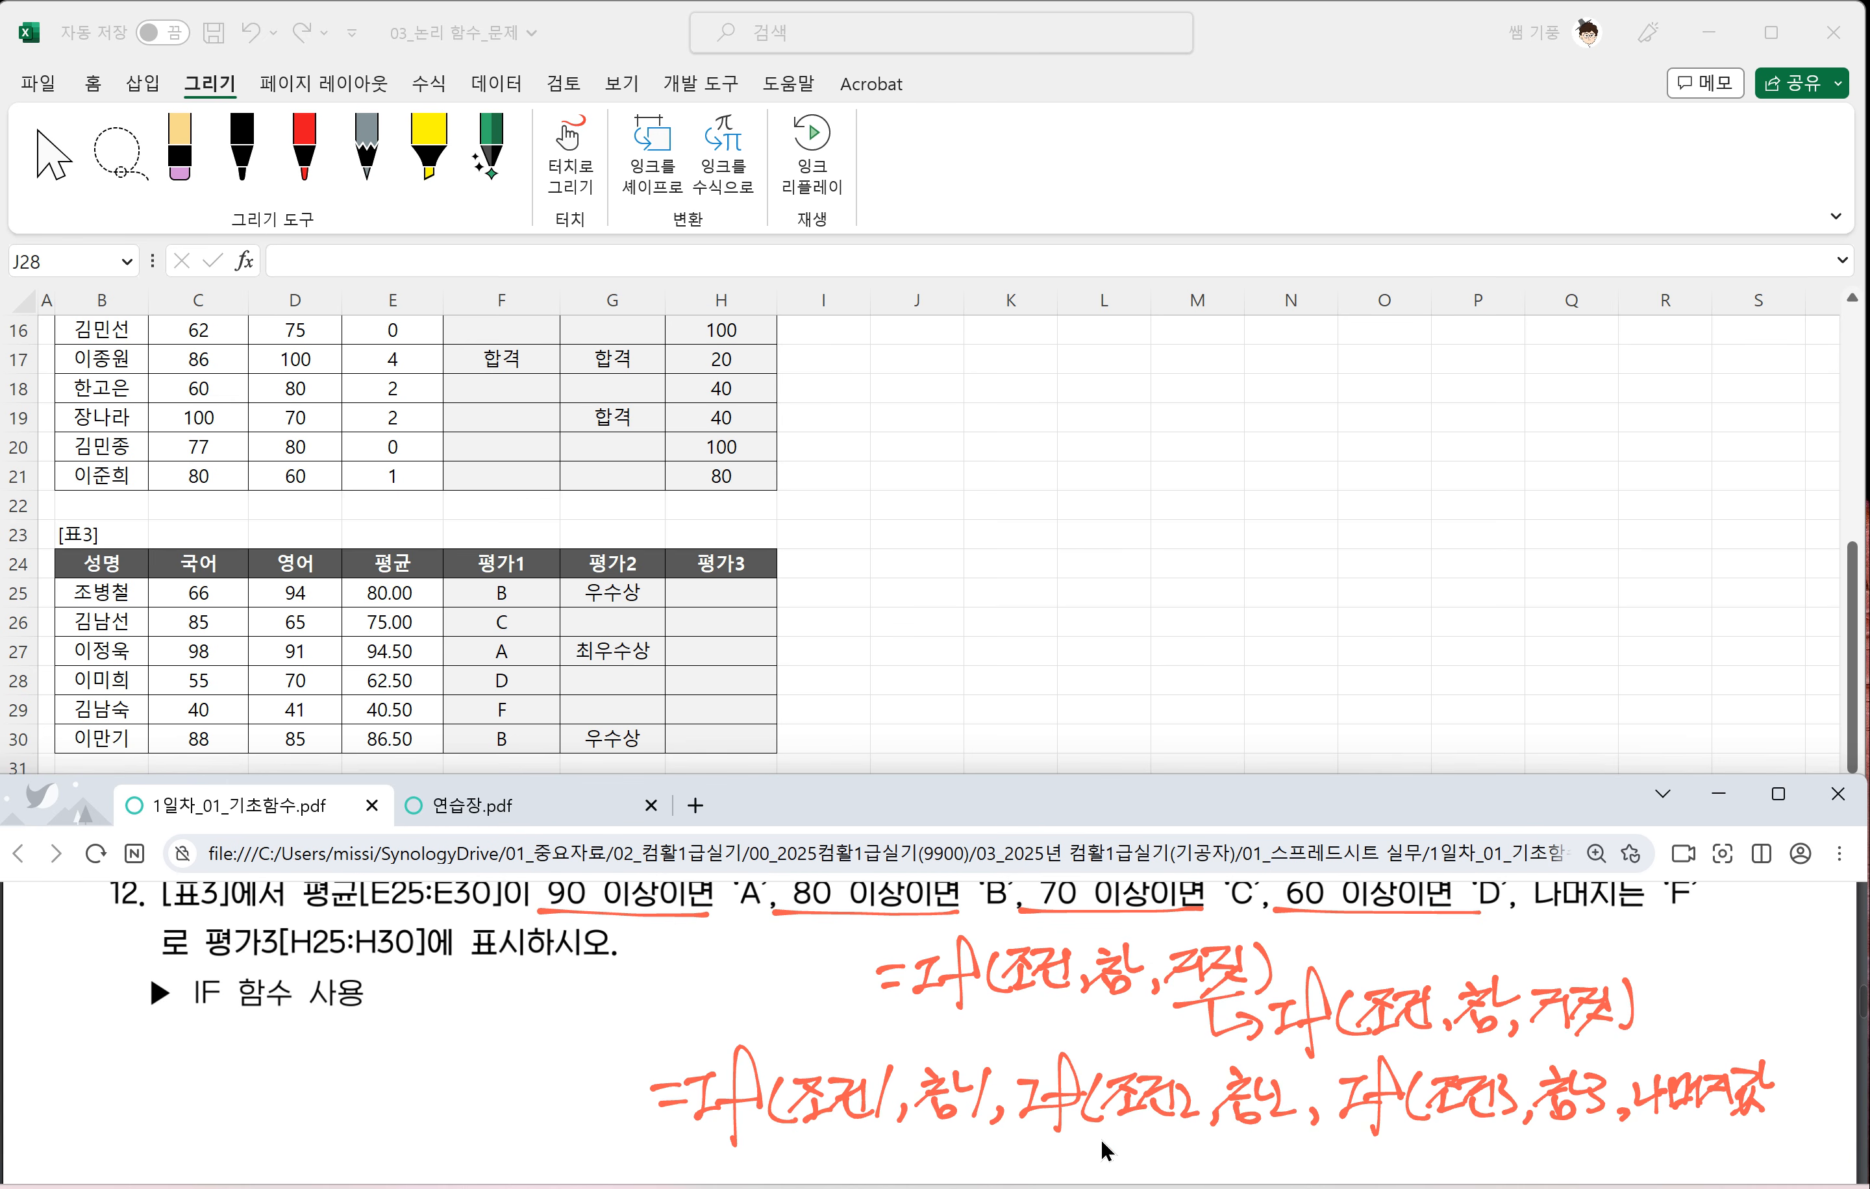
{"action": "mouse_move", "coordinate": [1792, 1070]}
{"action": "left_mouse_down"}
{"action": "mouse_move", "coordinate": [1788, 1111]}
{"action": "mouse_move", "coordinate": [1812, 1114]}
{"action": "left_mouse_up"}
- Underline 평균[E25:E30] in question 12 and label it 조건1, and circle 'A' with the label 참1
{"action": "scroll", "coordinate": [1488, 1100], "scroll_direction": "up", "scroll_amount": 1}
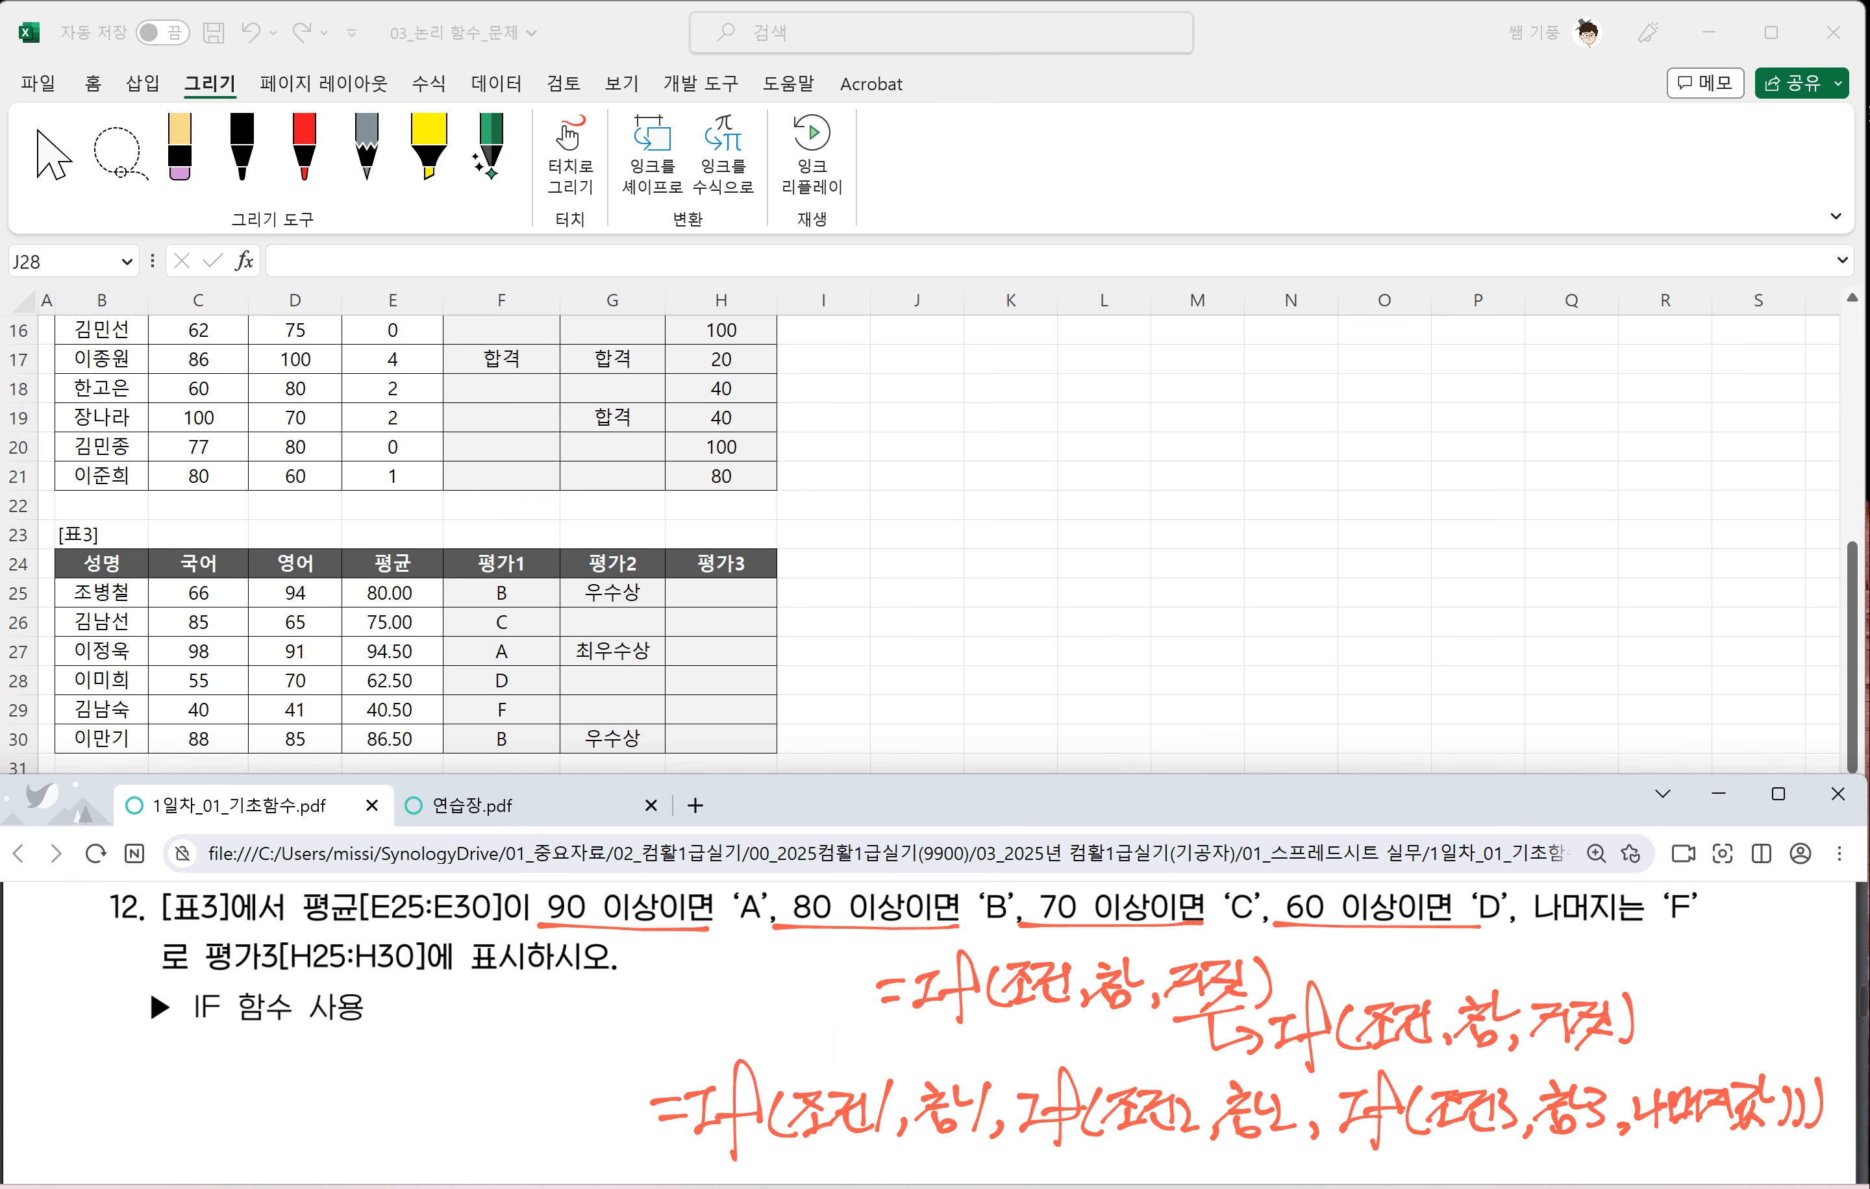
{"action": "mouse_move", "coordinate": [303, 950]}
{"action": "left_mouse_down"}
{"action": "mouse_move", "coordinate": [681, 941]}
{"action": "mouse_move", "coordinate": [629, 992]}
{"action": "left_mouse_up"}
{"action": "left_click_drag", "start_coordinate": [653, 965], "coordinate": [657, 991]}
{"action": "left_click_drag", "start_coordinate": [648, 995], "coordinate": [670, 987]}
{"action": "left_click_drag", "start_coordinate": [661, 965], "coordinate": [698, 990]}
{"action": "left_click_drag", "start_coordinate": [712, 951], "coordinate": [701, 998]}
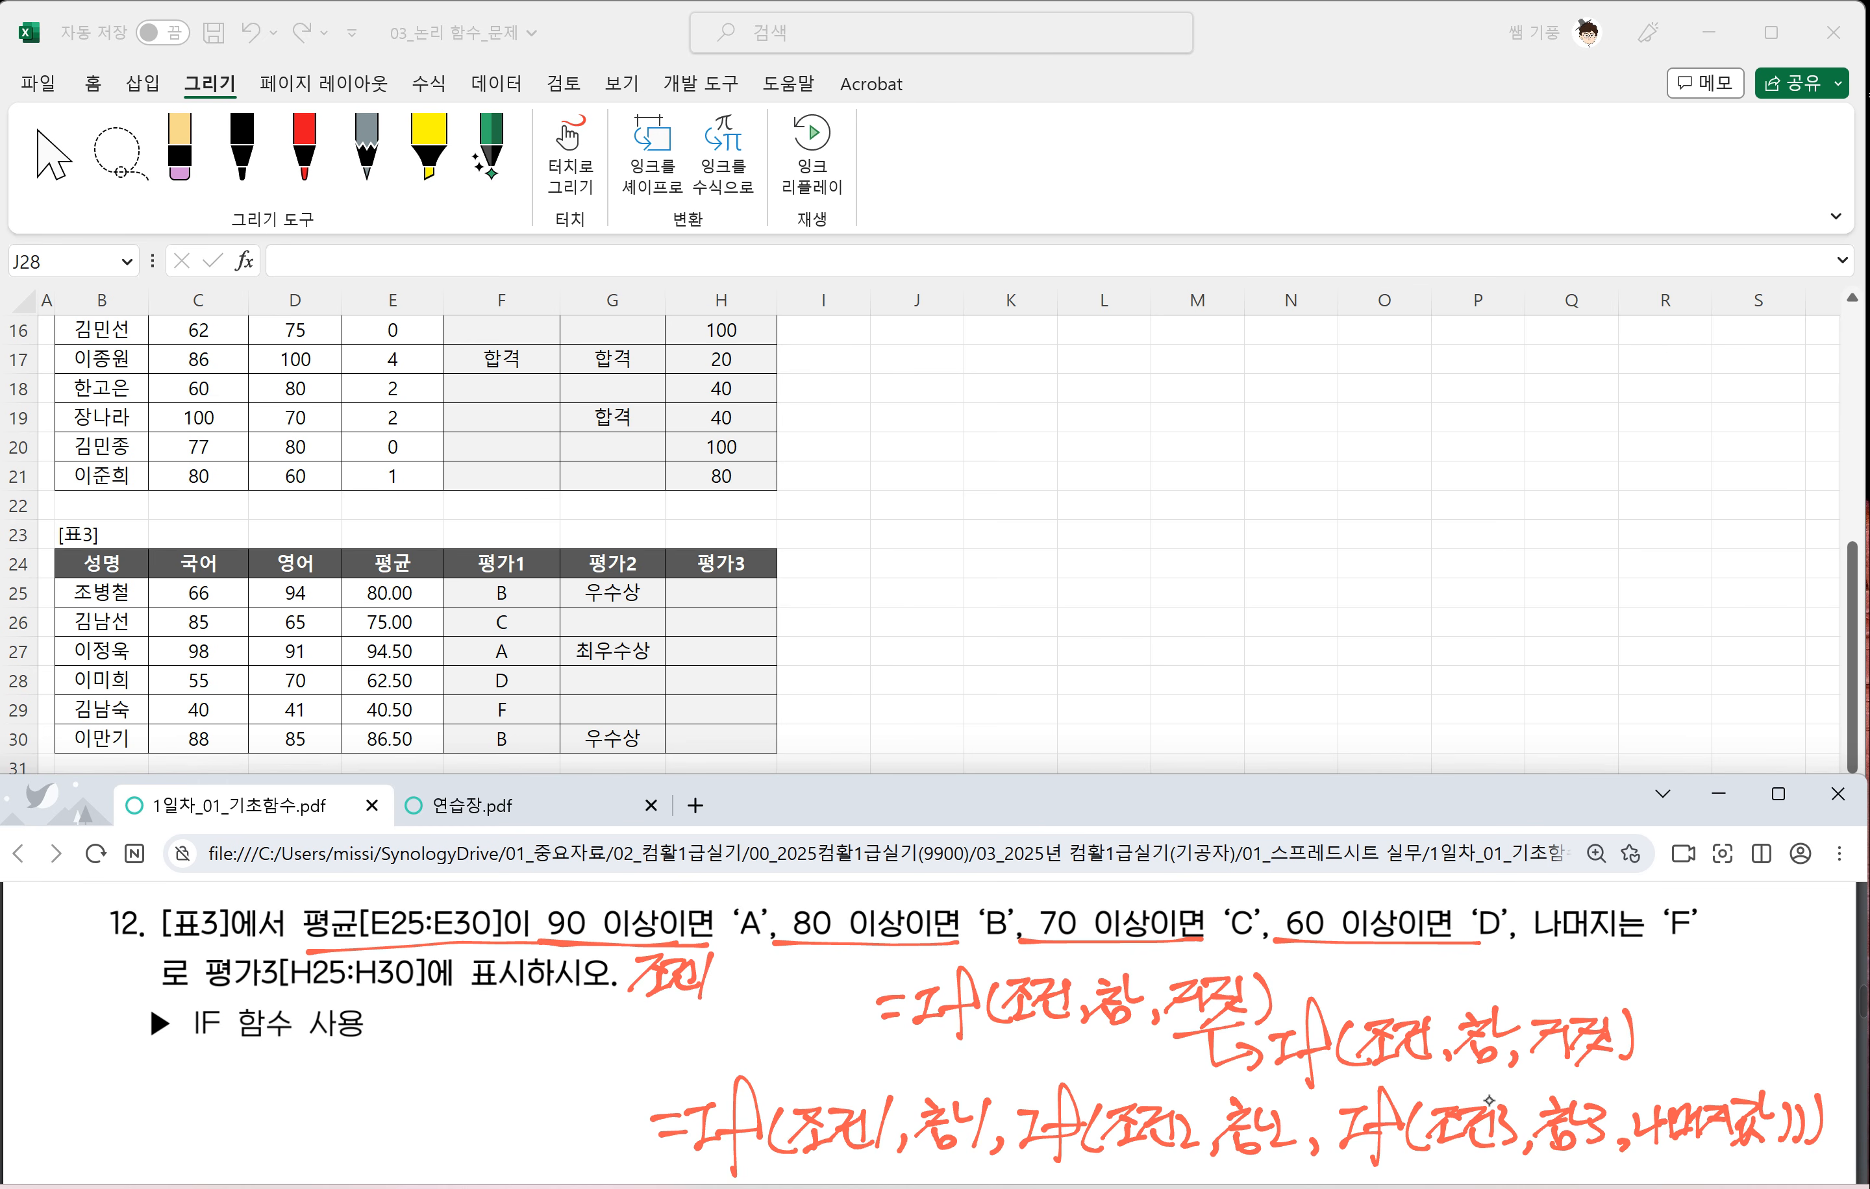
{"action": "mouse_move", "coordinate": [764, 897]}
{"action": "left_mouse_down"}
{"action": "mouse_move", "coordinate": [777, 954]}
{"action": "mouse_move", "coordinate": [738, 966]}
{"action": "left_mouse_up"}
{"action": "mouse_move", "coordinate": [722, 977]}
{"action": "left_mouse_down"}
{"action": "mouse_move", "coordinate": [756, 971]}
{"action": "mouse_move", "coordinate": [725, 1001]}
{"action": "left_mouse_up"}
{"action": "left_click_drag", "start_coordinate": [743, 979], "coordinate": [764, 990]}
{"action": "left_click_drag", "start_coordinate": [738, 987], "coordinate": [774, 1009]}
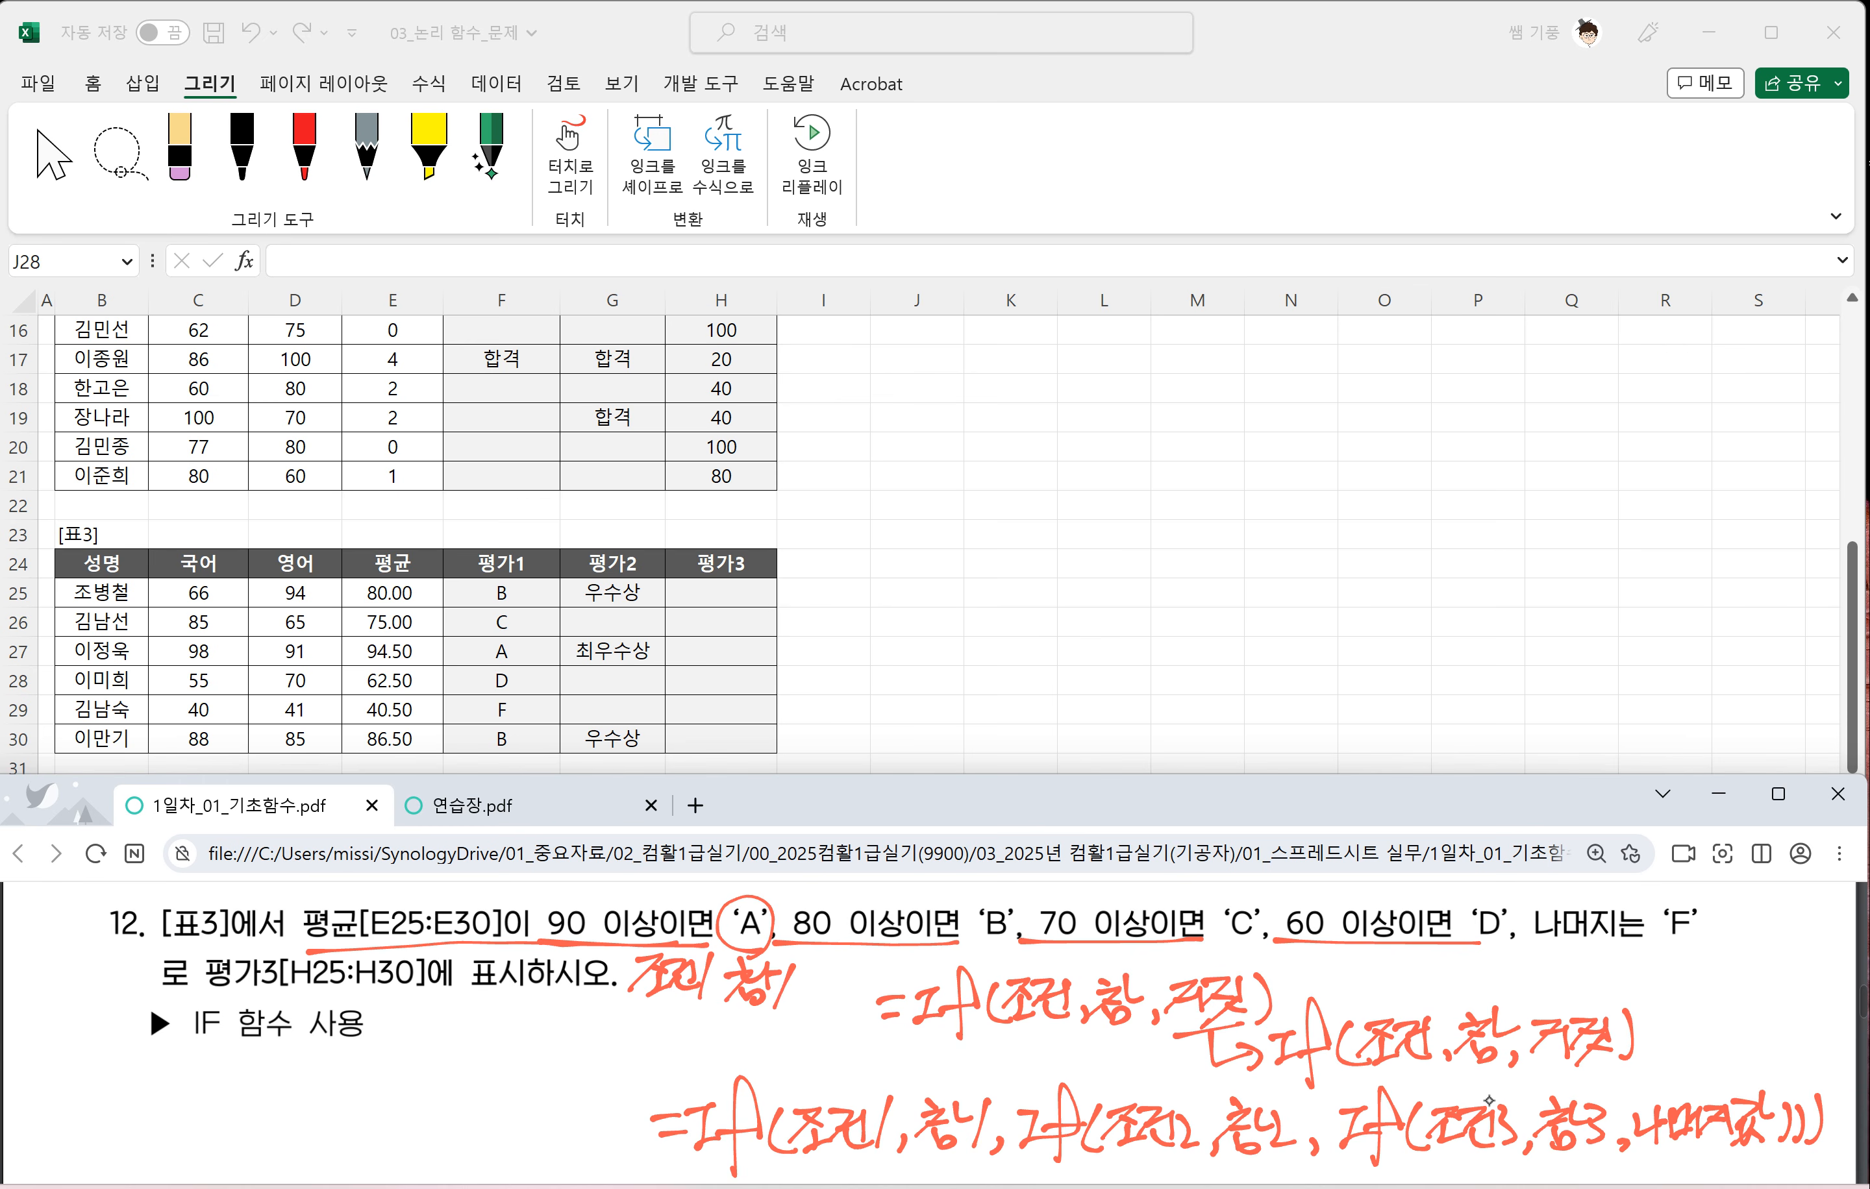
- Erase the two upper handwritten IF sketches, keeping the three-condition nested formula below them
{"action": "mouse_move", "coordinate": [1241, 996]}
{"action": "left_mouse_down"}
{"action": "mouse_move", "coordinate": [928, 1010]}
{"action": "mouse_move", "coordinate": [1628, 1035]}
{"action": "left_mouse_up"}
{"action": "left_click_drag", "start_coordinate": [1328, 1041], "coordinate": [1241, 1061]}
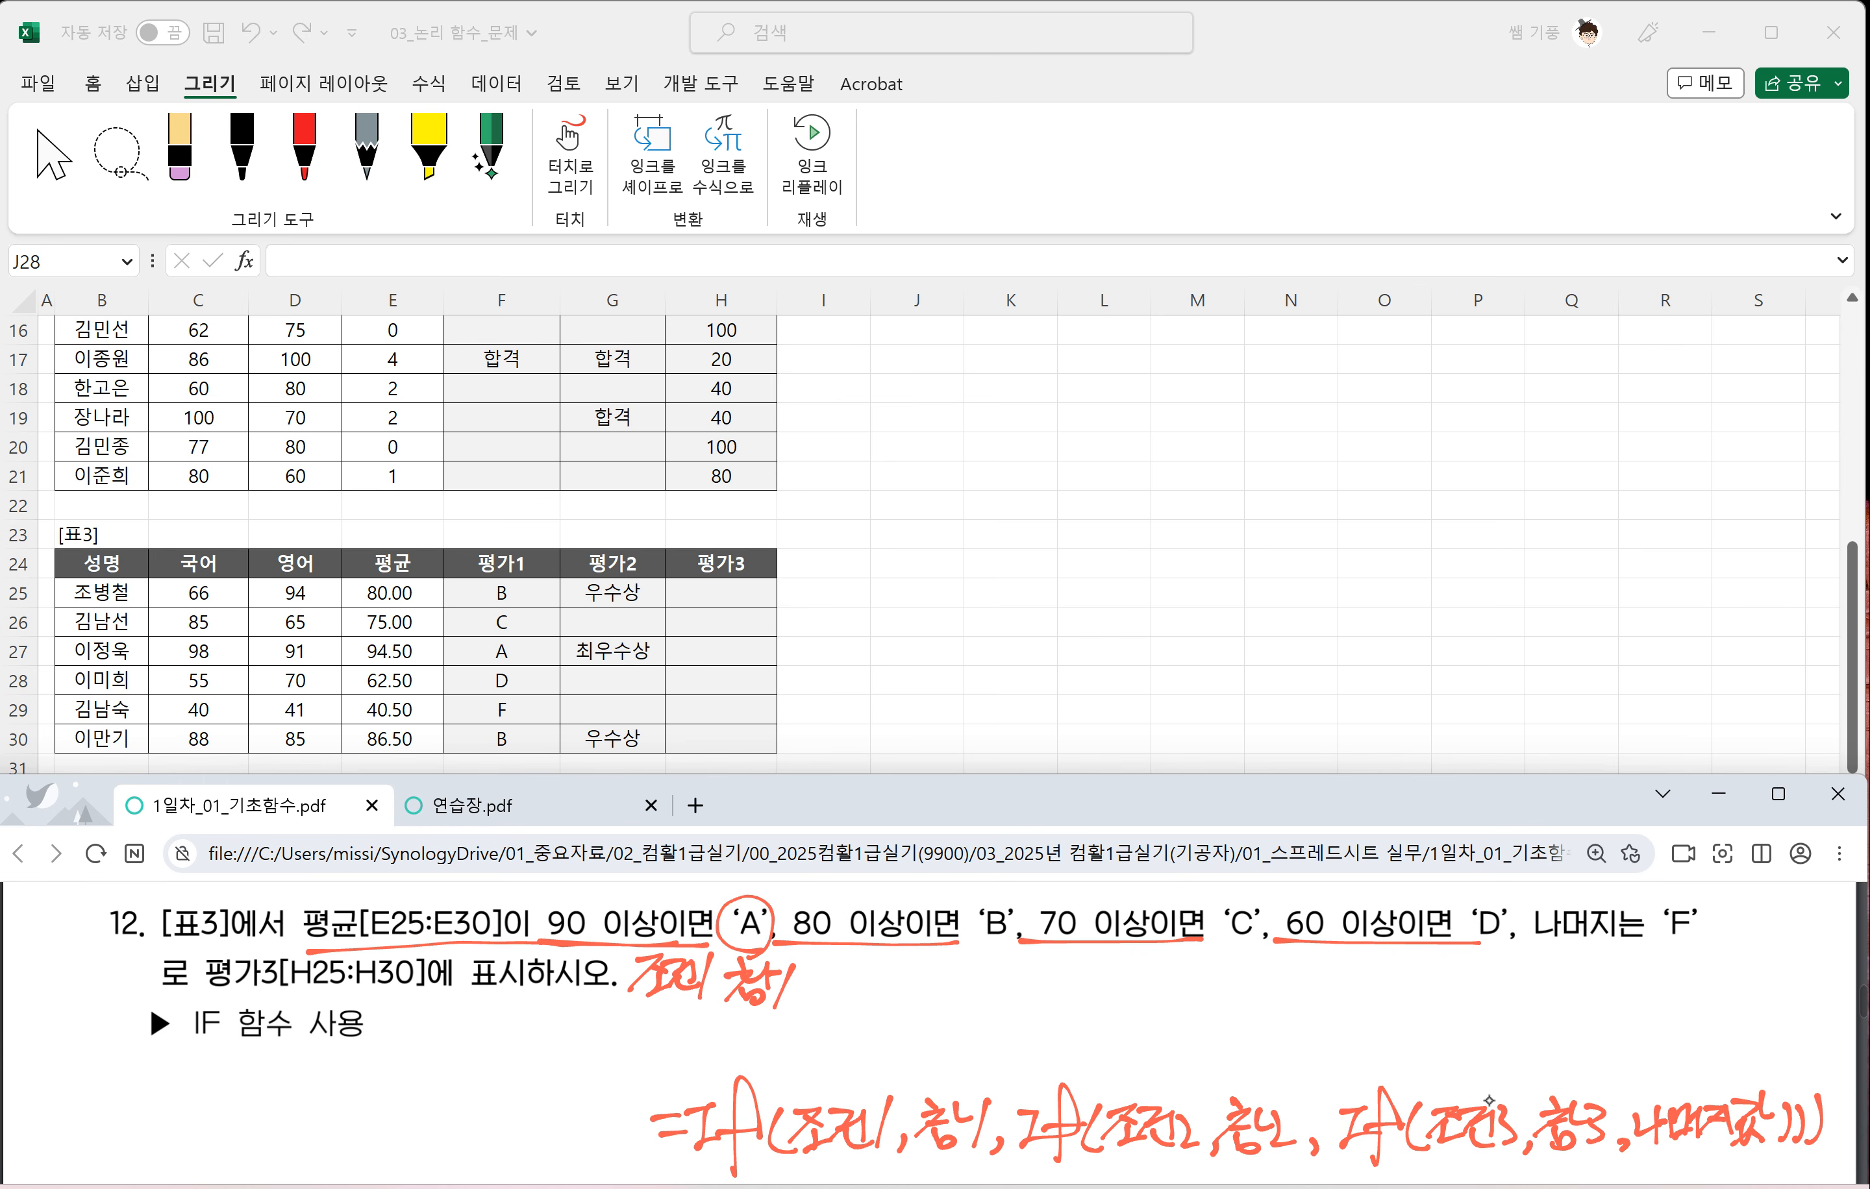
- Label the remaining conditions and results in question 12 as 조건2, 참2, 조건3, 참3, 조건4 and 참4
{"action": "mouse_move", "coordinate": [860, 952]}
{"action": "left_mouse_down"}
{"action": "mouse_move", "coordinate": [879, 987]}
{"action": "mouse_move", "coordinate": [910, 954]}
{"action": "mouse_move", "coordinate": [921, 983]}
{"action": "mouse_move", "coordinate": [1010, 967]}
{"action": "mouse_move", "coordinate": [1047, 996]}
{"action": "mouse_move", "coordinate": [1159, 954]}
{"action": "mouse_move", "coordinate": [1166, 988]}
{"action": "left_mouse_up"}
{"action": "mouse_move", "coordinate": [1167, 961]}
{"action": "left_mouse_down"}
{"action": "mouse_move", "coordinate": [1172, 991]}
{"action": "mouse_move", "coordinate": [1262, 983]}
{"action": "mouse_move", "coordinate": [1252, 1003]}
{"action": "mouse_move", "coordinate": [1385, 957]}
{"action": "mouse_move", "coordinate": [1348, 987]}
{"action": "left_mouse_up"}
{"action": "left_click_drag", "start_coordinate": [1371, 966], "coordinate": [1387, 977]}
{"action": "left_click_drag", "start_coordinate": [1380, 955], "coordinate": [1410, 974]}
{"action": "left_click_drag", "start_coordinate": [1408, 962], "coordinate": [1413, 983]}
{"action": "left_click_drag", "start_coordinate": [1392, 974], "coordinate": [1417, 992]}
{"action": "mouse_move", "coordinate": [1433, 953]}
{"action": "left_mouse_down"}
{"action": "mouse_move", "coordinate": [1418, 978]}
{"action": "mouse_move", "coordinate": [1452, 968]}
{"action": "left_mouse_up"}
{"action": "mouse_move", "coordinate": [1446, 951]}
{"action": "left_mouse_down"}
{"action": "mouse_move", "coordinate": [1435, 1002]}
{"action": "mouse_move", "coordinate": [1512, 941]}
{"action": "mouse_move", "coordinate": [1491, 971]}
{"action": "left_mouse_up"}
{"action": "mouse_move", "coordinate": [1468, 977]}
{"action": "left_mouse_down"}
{"action": "mouse_move", "coordinate": [1496, 969]}
{"action": "mouse_move", "coordinate": [1458, 1002]}
{"action": "left_mouse_up"}
{"action": "left_click_drag", "start_coordinate": [1475, 982], "coordinate": [1501, 984]}
{"action": "left_click_drag", "start_coordinate": [1474, 993], "coordinate": [1516, 1015]}
- Label the remainder result 'F' in question 12 as 나머지값
{"action": "mouse_move", "coordinate": [1643, 954]}
{"action": "left_mouse_down"}
{"action": "mouse_move", "coordinate": [1714, 939]}
{"action": "mouse_move", "coordinate": [1661, 977]}
{"action": "left_mouse_up"}
{"action": "mouse_move", "coordinate": [1657, 966]}
{"action": "left_mouse_down"}
{"action": "mouse_move", "coordinate": [1667, 1002]}
{"action": "mouse_move", "coordinate": [1675, 988]}
{"action": "left_mouse_up"}
{"action": "left_click_drag", "start_coordinate": [1675, 959], "coordinate": [1690, 992]}
{"action": "mouse_move", "coordinate": [1686, 966]}
{"action": "left_mouse_down"}
{"action": "mouse_move", "coordinate": [1701, 988]}
{"action": "mouse_move", "coordinate": [1719, 957]}
{"action": "left_mouse_up"}
{"action": "mouse_move", "coordinate": [1702, 961]}
{"action": "left_mouse_down"}
{"action": "mouse_move", "coordinate": [1717, 986]}
{"action": "mouse_move", "coordinate": [1728, 960]}
{"action": "left_mouse_up"}
{"action": "mouse_move", "coordinate": [1721, 957]}
{"action": "left_mouse_down"}
{"action": "mouse_move", "coordinate": [1731, 987]}
{"action": "mouse_move", "coordinate": [1753, 980]}
{"action": "left_mouse_up"}
{"action": "mouse_move", "coordinate": [1754, 960]}
{"action": "left_mouse_down"}
{"action": "mouse_move", "coordinate": [1779, 948]}
{"action": "mouse_move", "coordinate": [1760, 992]}
{"action": "left_mouse_up"}
{"action": "left_click_drag", "start_coordinate": [1749, 983], "coordinate": [1772, 966]}
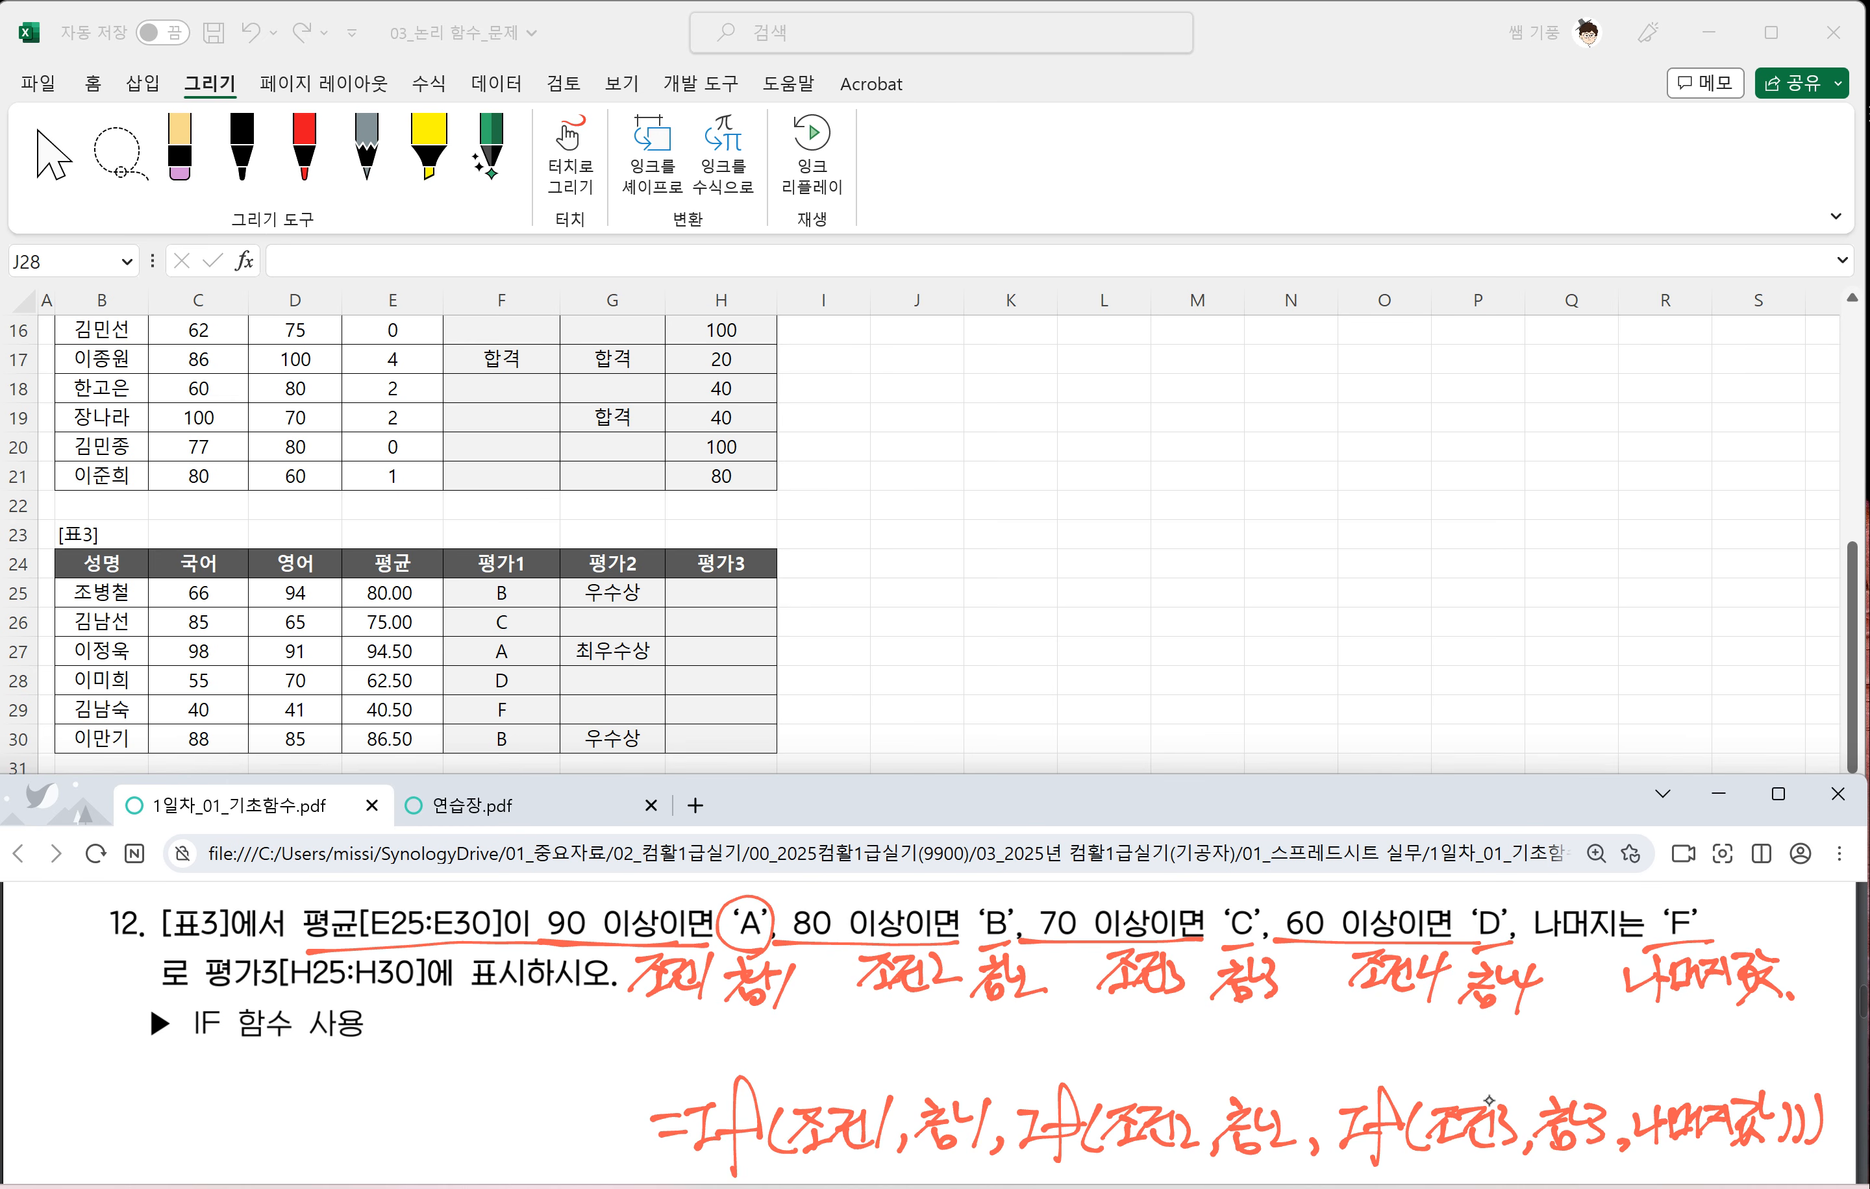
- Write =IF( before 조건1, add separating commas, and write IF( before 조건2 and 조건3 in the label row
{"action": "left_click_drag", "start_coordinate": [515, 976], "coordinate": [560, 969]}
{"action": "left_click_drag", "start_coordinate": [525, 998], "coordinate": [584, 1007]}
{"action": "mouse_move", "coordinate": [614, 949]}
{"action": "left_mouse_down"}
{"action": "mouse_move", "coordinate": [565, 998]}
{"action": "mouse_move", "coordinate": [596, 1026]}
{"action": "left_mouse_up"}
{"action": "mouse_move", "coordinate": [577, 996]}
{"action": "left_mouse_down"}
{"action": "mouse_move", "coordinate": [785, 1015]}
{"action": "mouse_move", "coordinate": [825, 958]}
{"action": "left_mouse_up"}
{"action": "left_click_drag", "start_coordinate": [817, 960], "coordinate": [809, 996]}
{"action": "left_click_drag", "start_coordinate": [798, 999], "coordinate": [833, 992]}
{"action": "left_click_drag", "start_coordinate": [838, 946], "coordinate": [834, 982]}
{"action": "mouse_move", "coordinate": [865, 949]}
{"action": "left_mouse_down"}
{"action": "mouse_move", "coordinate": [849, 1010]}
{"action": "mouse_move", "coordinate": [942, 1015]}
{"action": "left_mouse_up"}
{"action": "left_click_drag", "start_coordinate": [1054, 986], "coordinate": [1044, 1013]}
{"action": "mouse_move", "coordinate": [1046, 960]}
{"action": "left_mouse_down"}
{"action": "mouse_move", "coordinate": [1063, 958]}
{"action": "mouse_move", "coordinate": [1051, 990]}
{"action": "left_mouse_up"}
{"action": "mouse_move", "coordinate": [1076, 931]}
{"action": "left_mouse_down"}
{"action": "mouse_move", "coordinate": [1067, 987]}
{"action": "mouse_move", "coordinate": [1084, 962]}
{"action": "left_mouse_up"}
{"action": "left_click_drag", "start_coordinate": [1073, 981], "coordinate": [1070, 1005]}
{"action": "mouse_move", "coordinate": [1103, 944]}
{"action": "left_mouse_down"}
{"action": "mouse_move", "coordinate": [1084, 983]}
{"action": "mouse_move", "coordinate": [1104, 1005]}
{"action": "mouse_move", "coordinate": [1190, 1017]}
{"action": "left_mouse_up"}
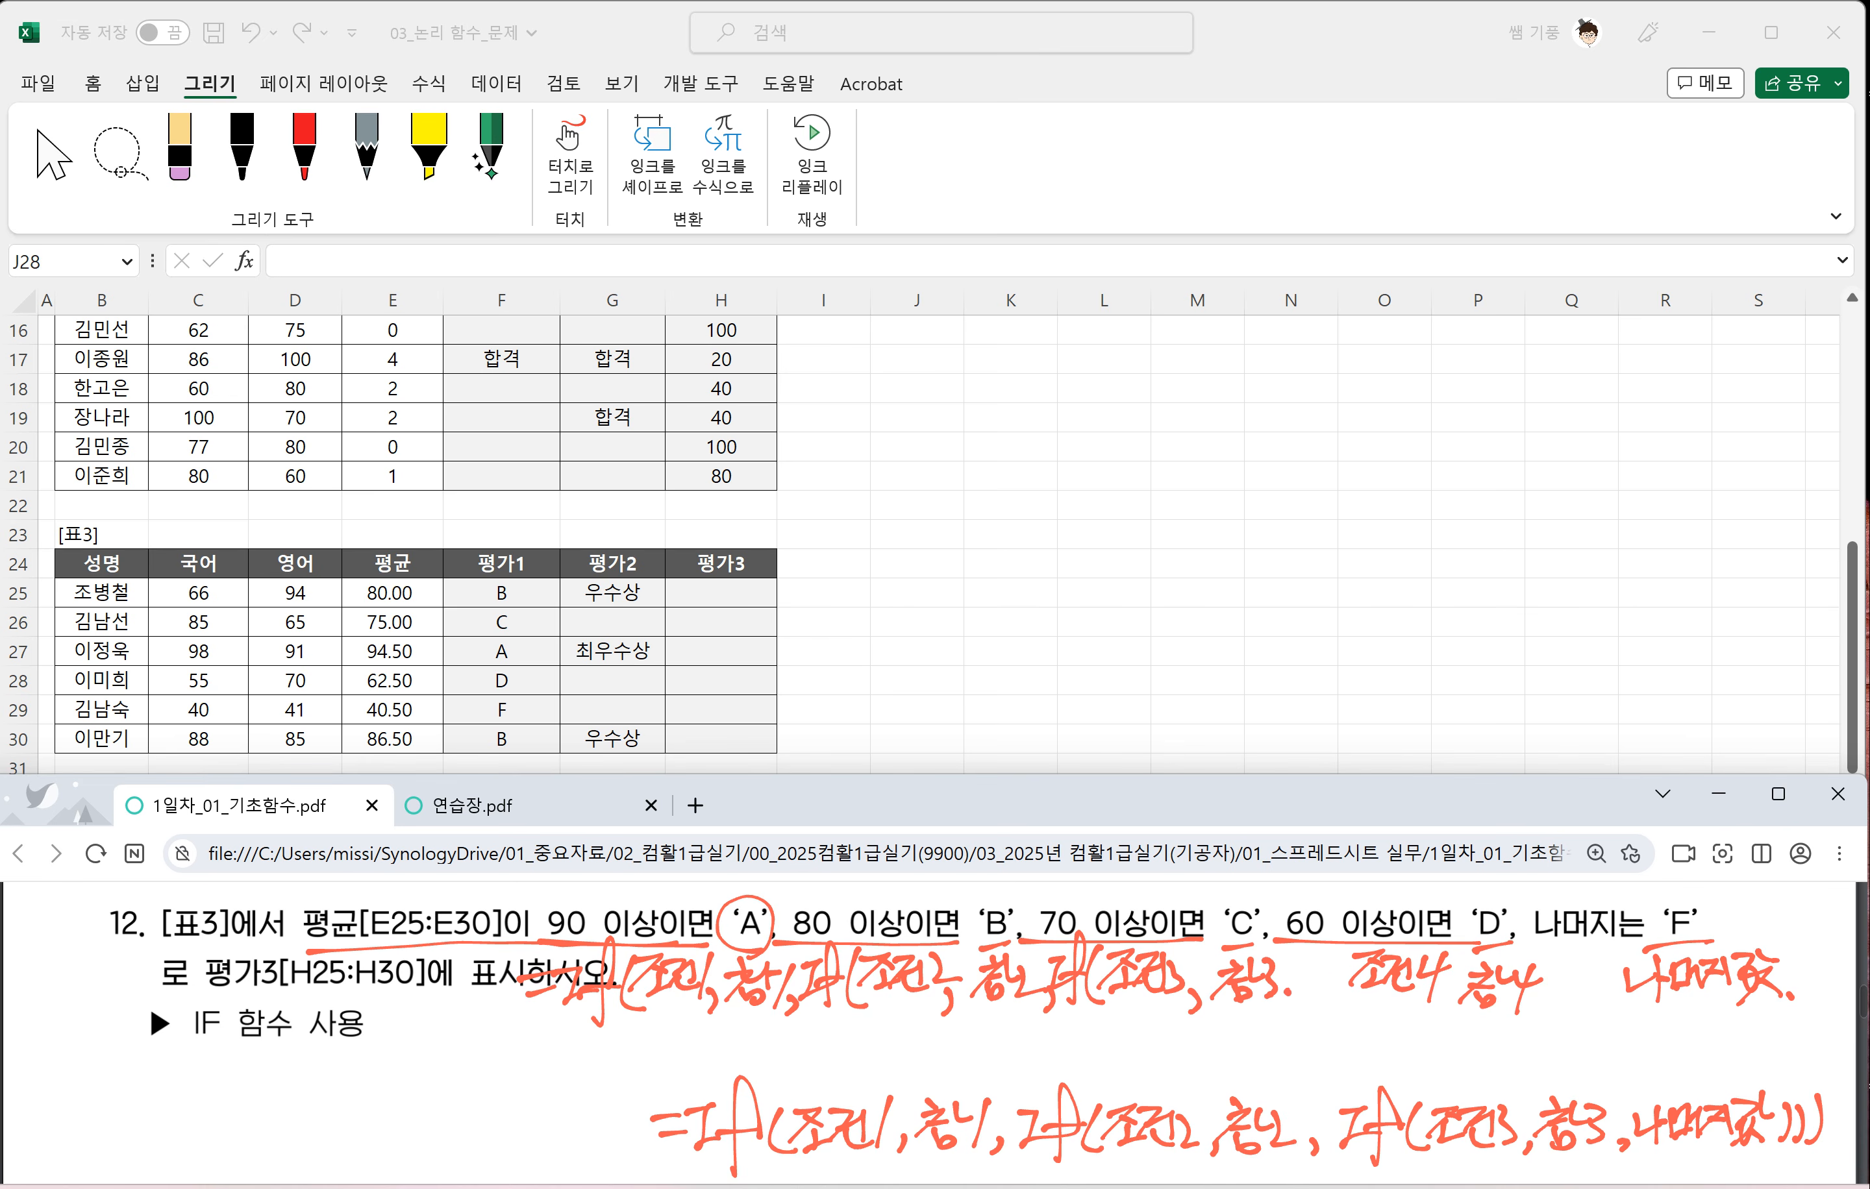
- Write IF( before 조건4, add the remaining commas, and close the labelled formula with parentheses after 나머지값
{"action": "left_click_drag", "start_coordinate": [1289, 994], "coordinate": [1278, 1011]}
{"action": "mouse_move", "coordinate": [1293, 968]}
{"action": "left_mouse_down"}
{"action": "mouse_move", "coordinate": [1312, 960]}
{"action": "mouse_move", "coordinate": [1297, 993]}
{"action": "left_mouse_up"}
{"action": "mouse_move", "coordinate": [1312, 953]}
{"action": "left_mouse_down"}
{"action": "mouse_move", "coordinate": [1332, 942]}
{"action": "mouse_move", "coordinate": [1314, 1014]}
{"action": "left_mouse_up"}
{"action": "mouse_move", "coordinate": [1301, 984]}
{"action": "left_mouse_down"}
{"action": "mouse_move", "coordinate": [1332, 972]}
{"action": "mouse_move", "coordinate": [1329, 1006]}
{"action": "left_mouse_up"}
{"action": "left_click_drag", "start_coordinate": [1447, 987], "coordinate": [1436, 1012]}
{"action": "left_click_drag", "start_coordinate": [1553, 990], "coordinate": [1552, 1015]}
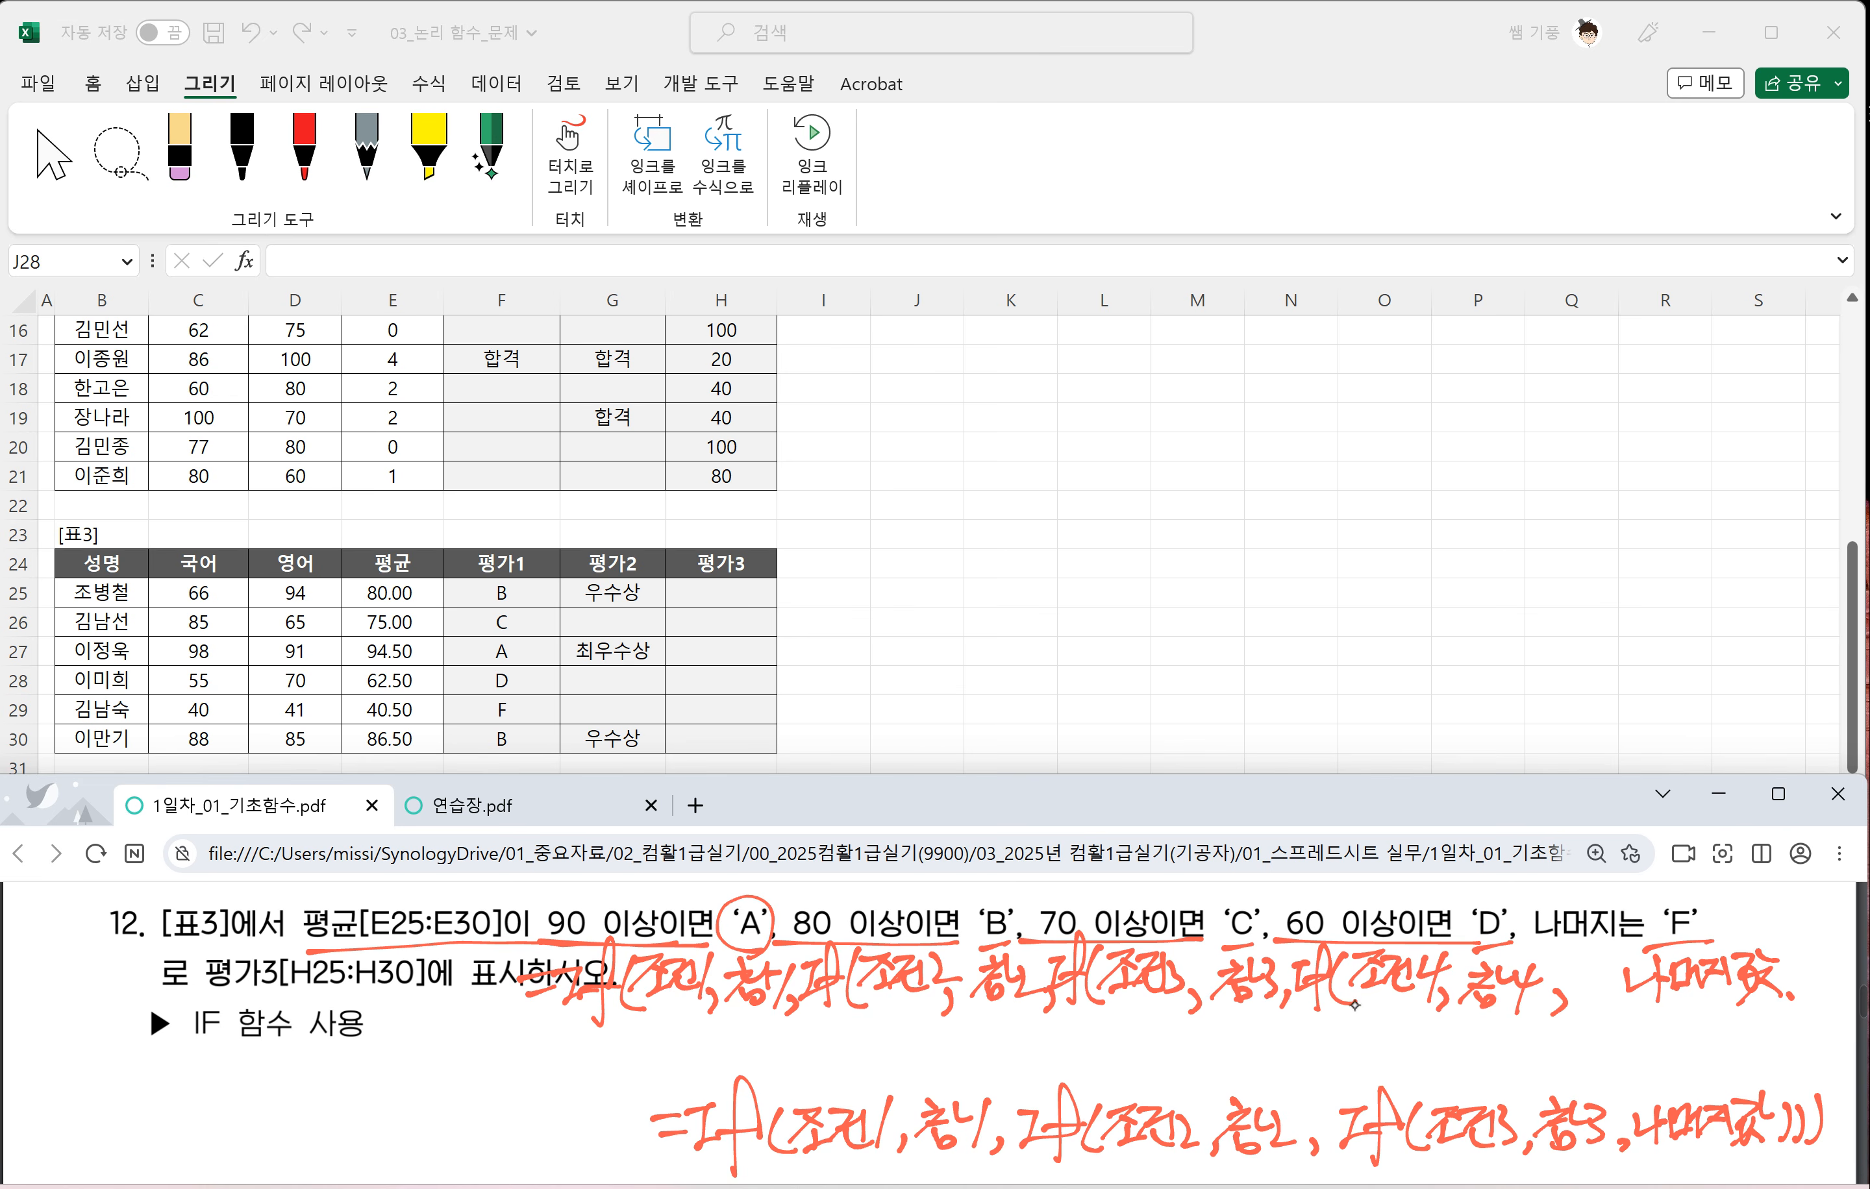
{"action": "left_click_drag", "start_coordinate": [1782, 957], "coordinate": [1795, 990]}
{"action": "left_click_drag", "start_coordinate": [1807, 951], "coordinate": [1812, 1004]}
- Begin the H25 formula with =IF(E25>=90,"A",
{"action": "left_click", "coordinate": [719, 597]}
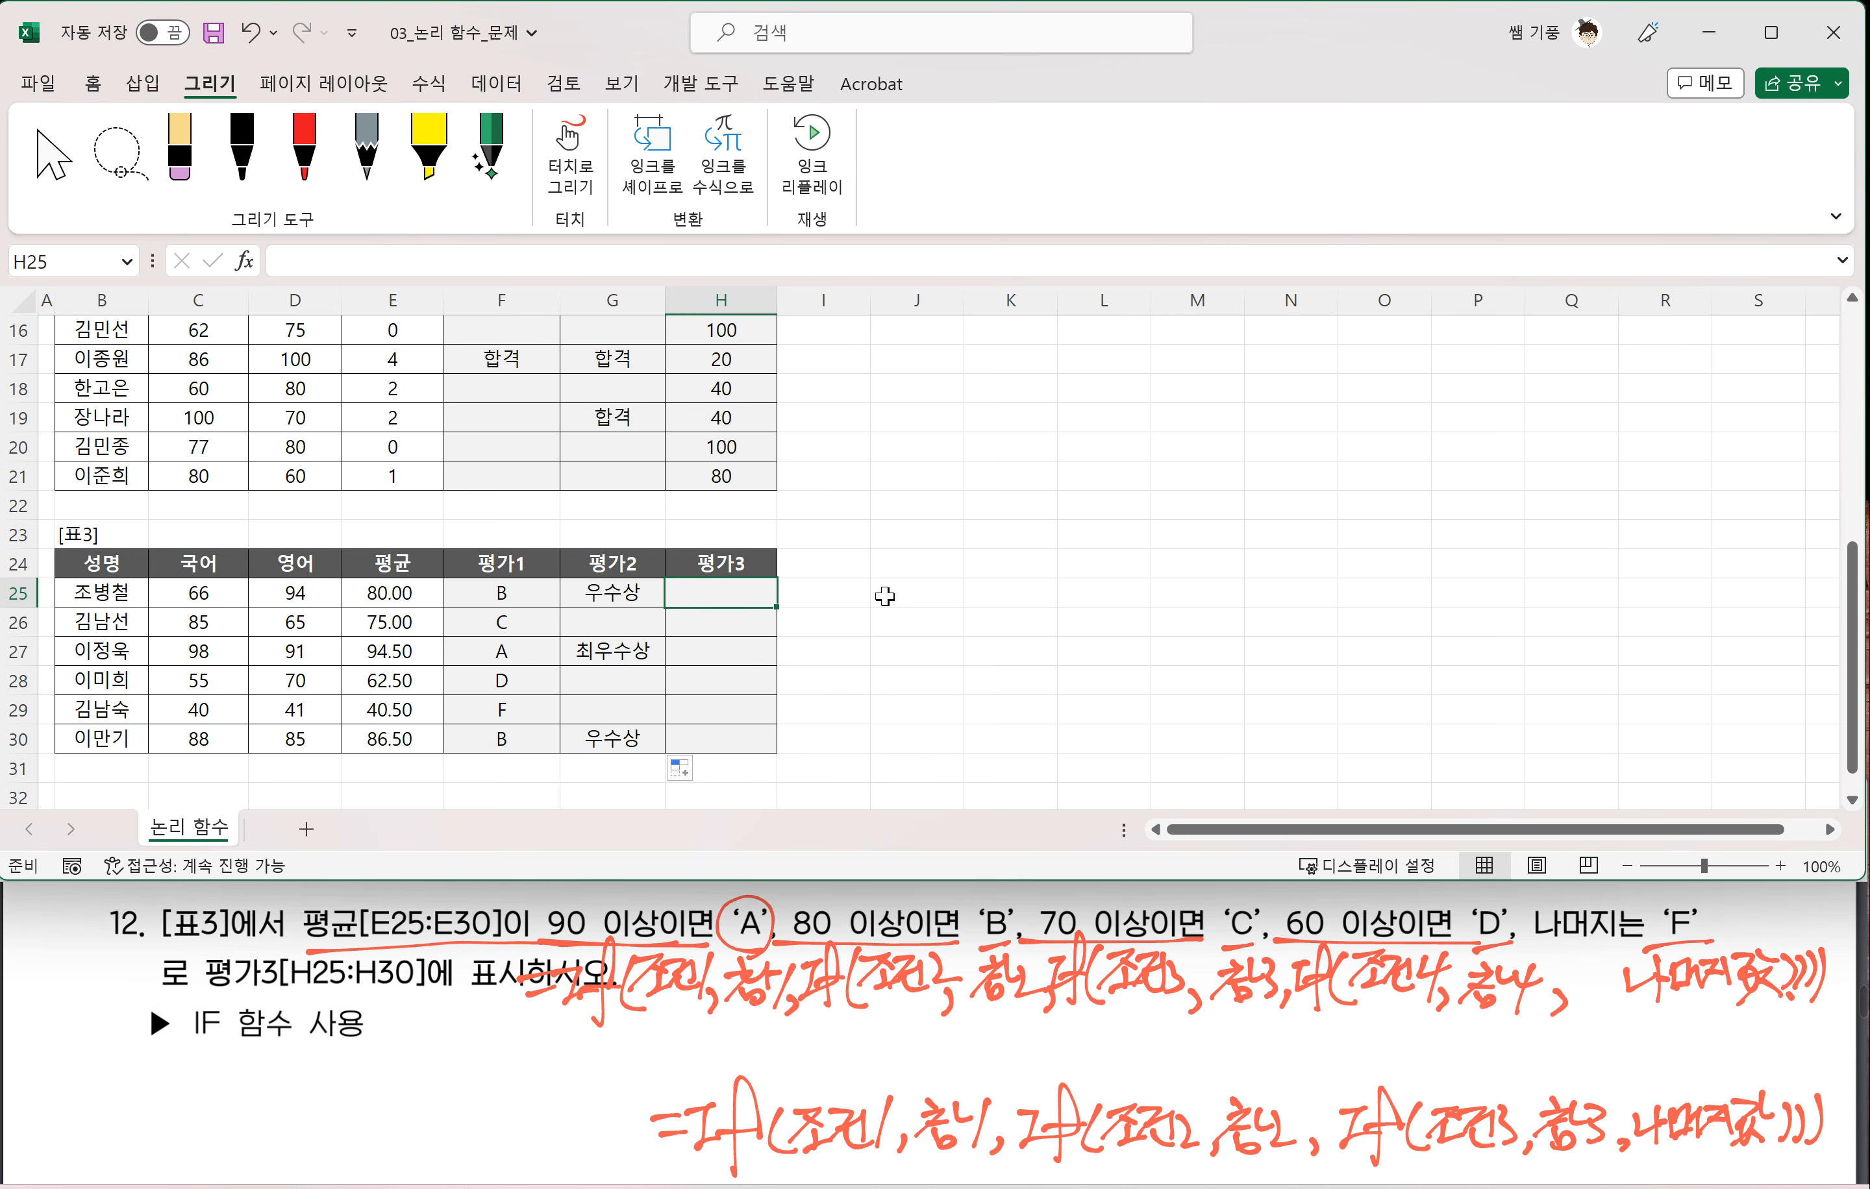
{"action": "type", "text": "="}
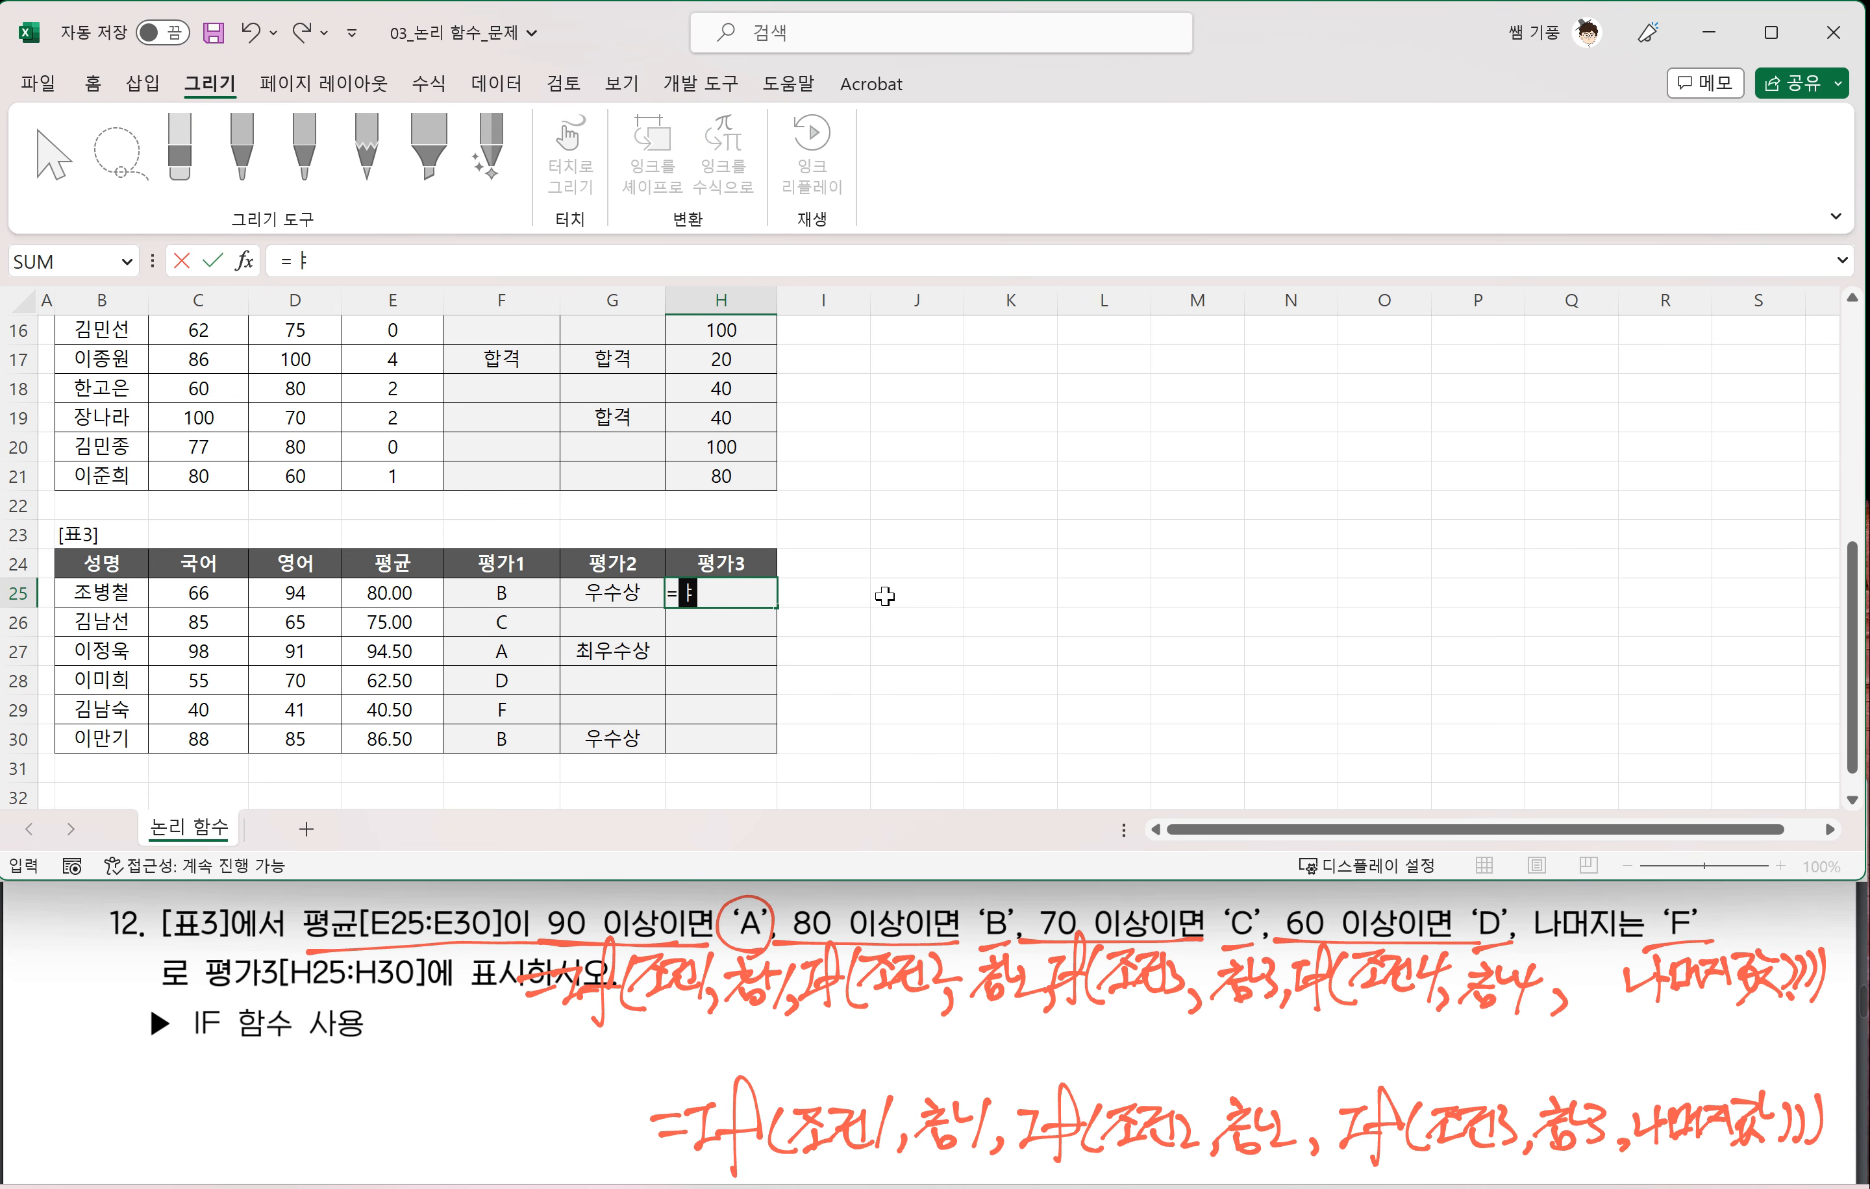
{"action": "type", "text": "IF("}
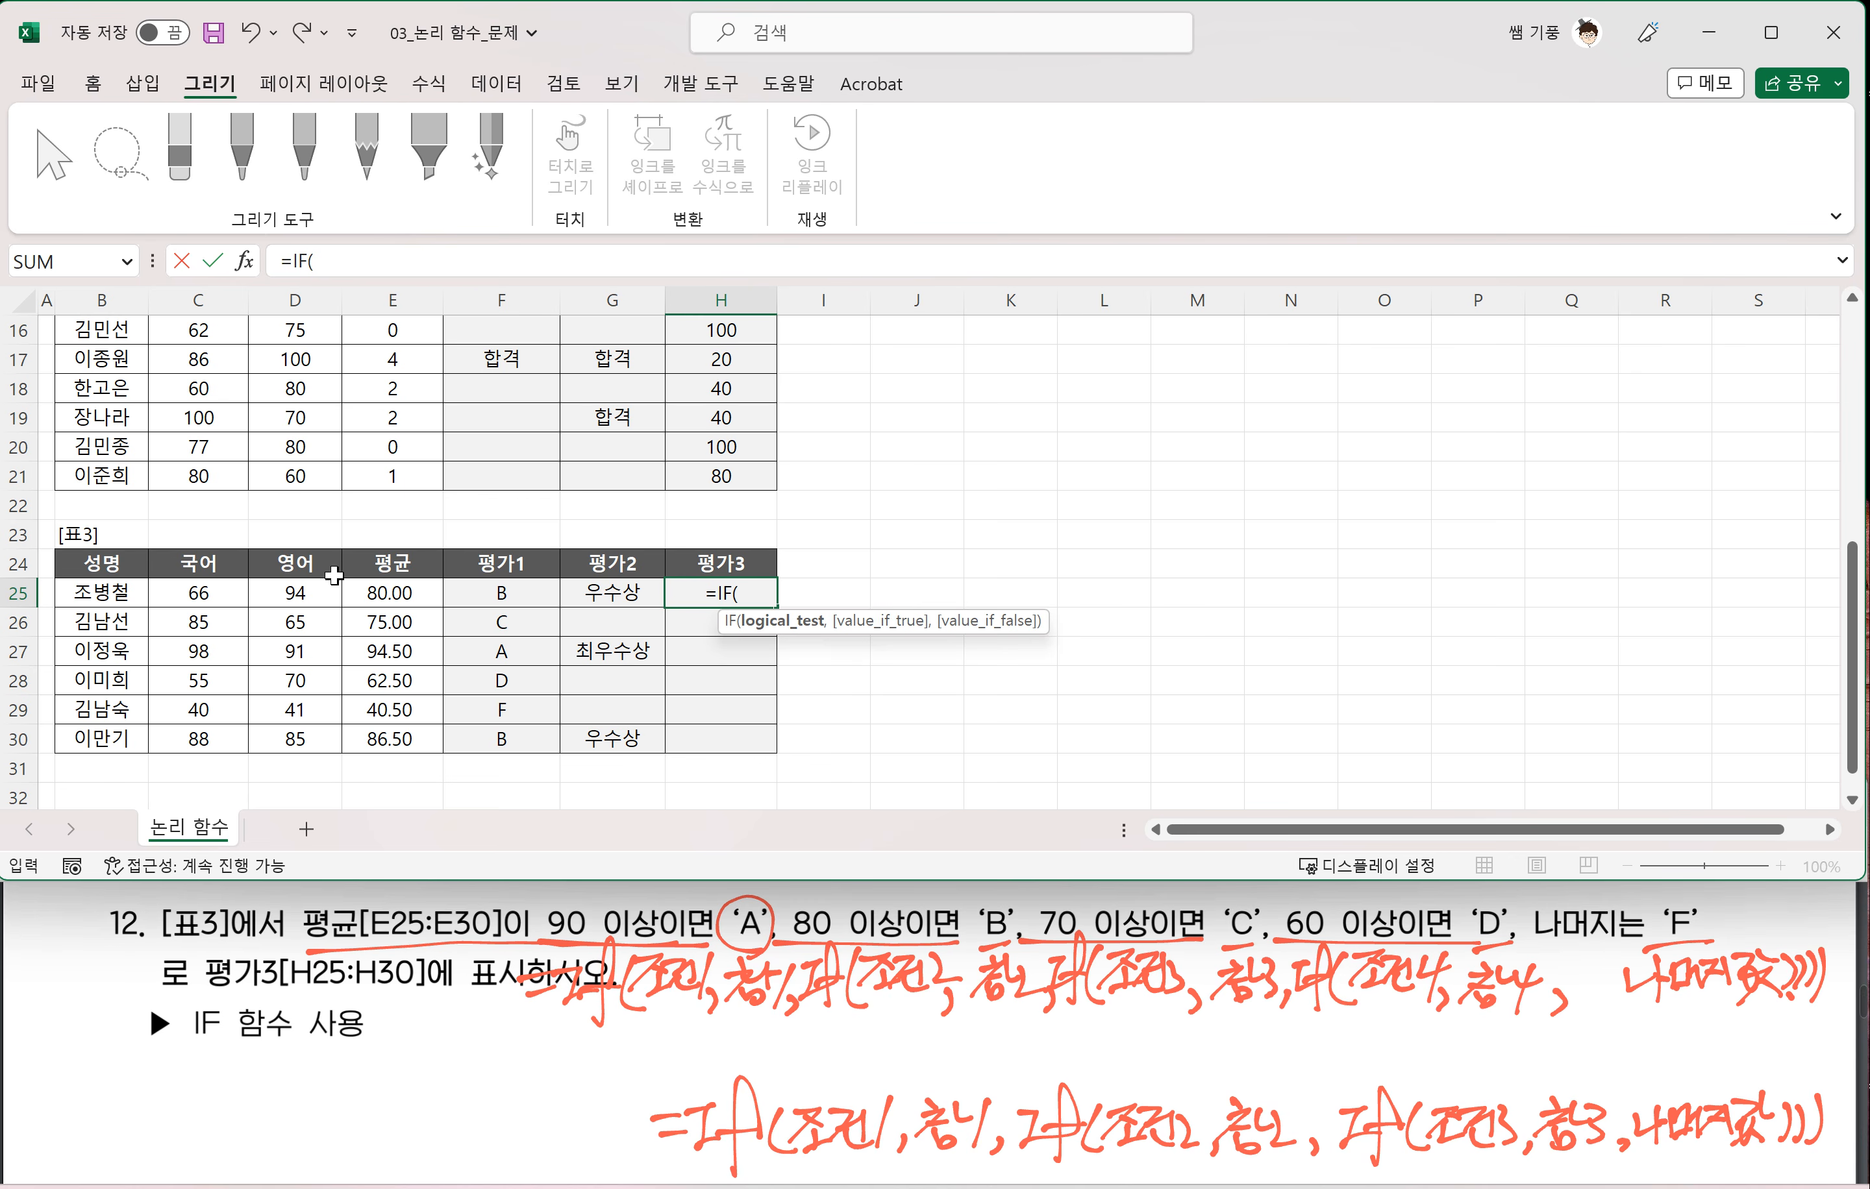
{"action": "left_click", "coordinate": [371, 590]}
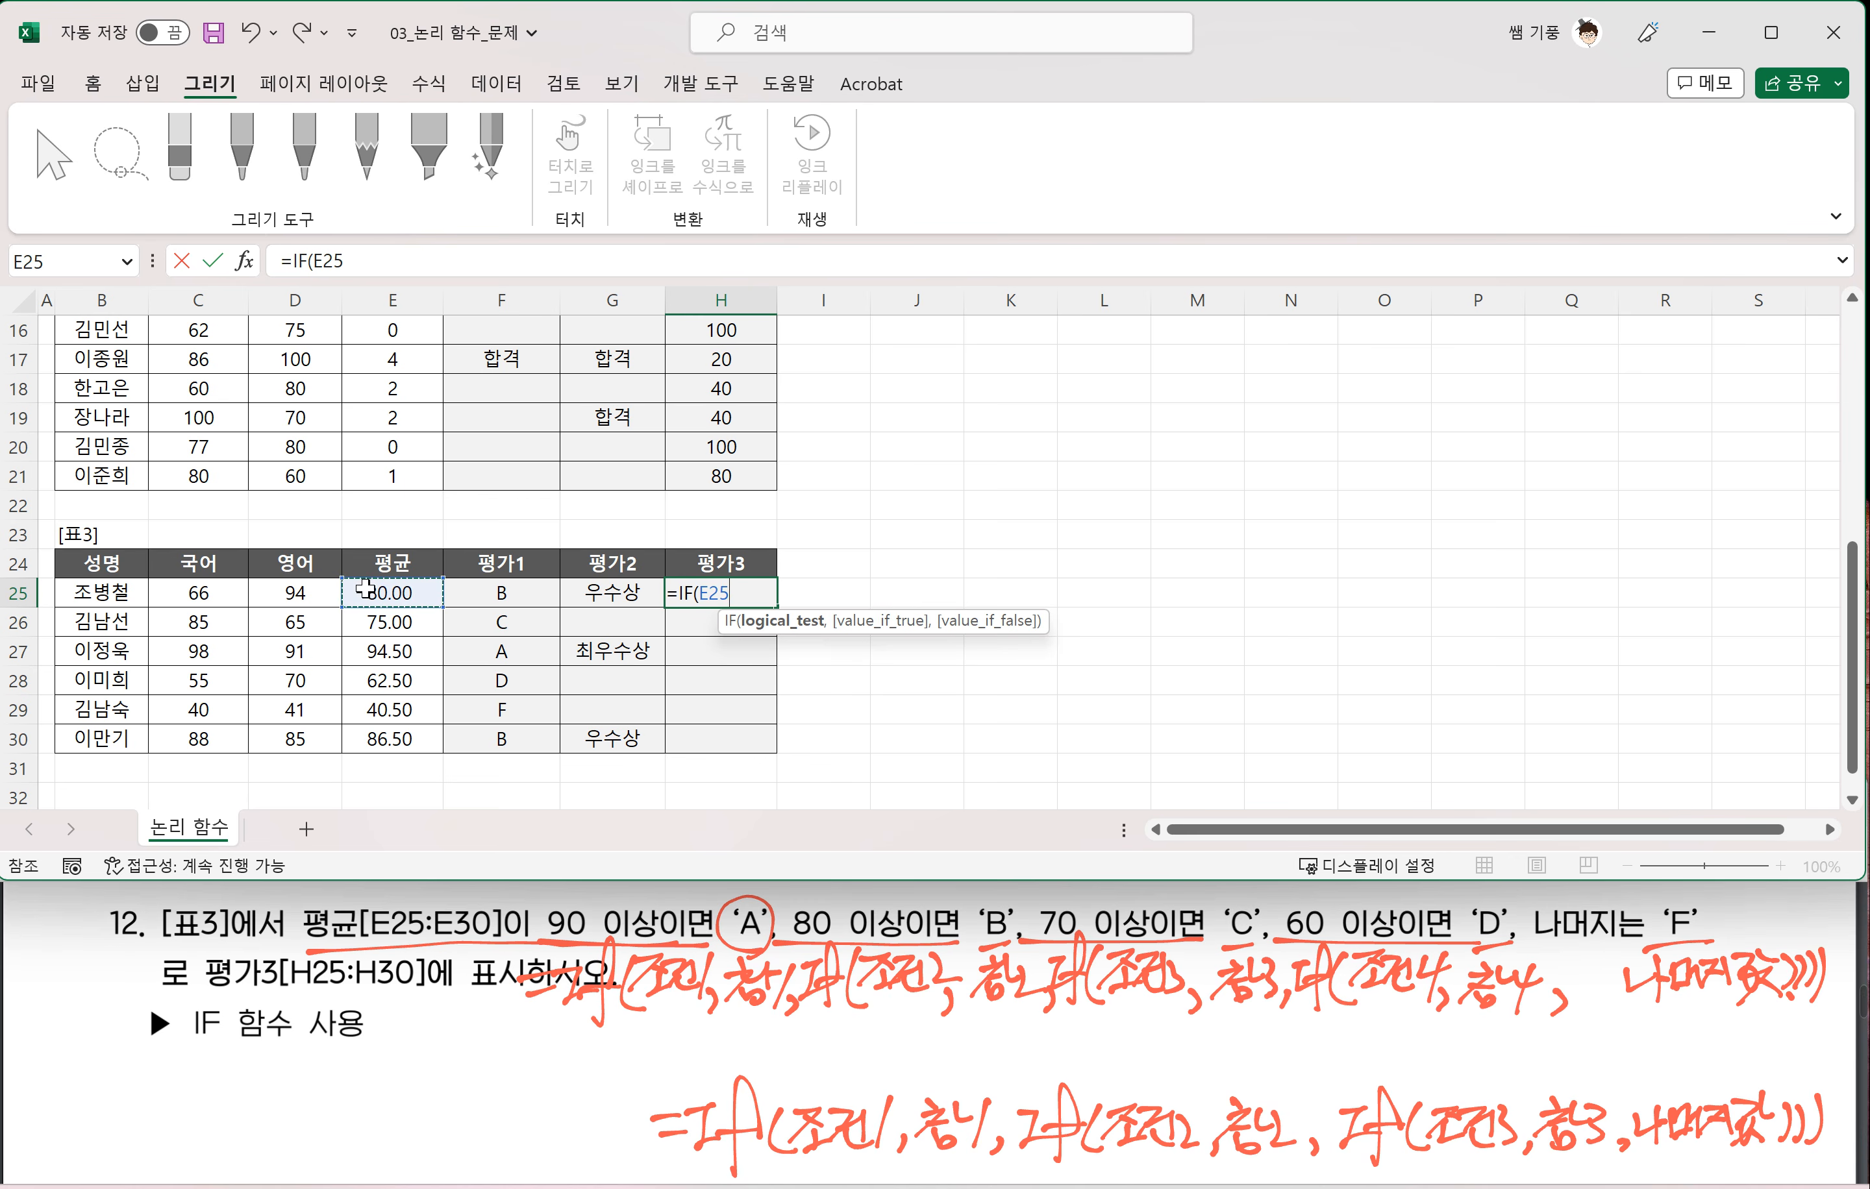
{"action": "type", "text": ">="}
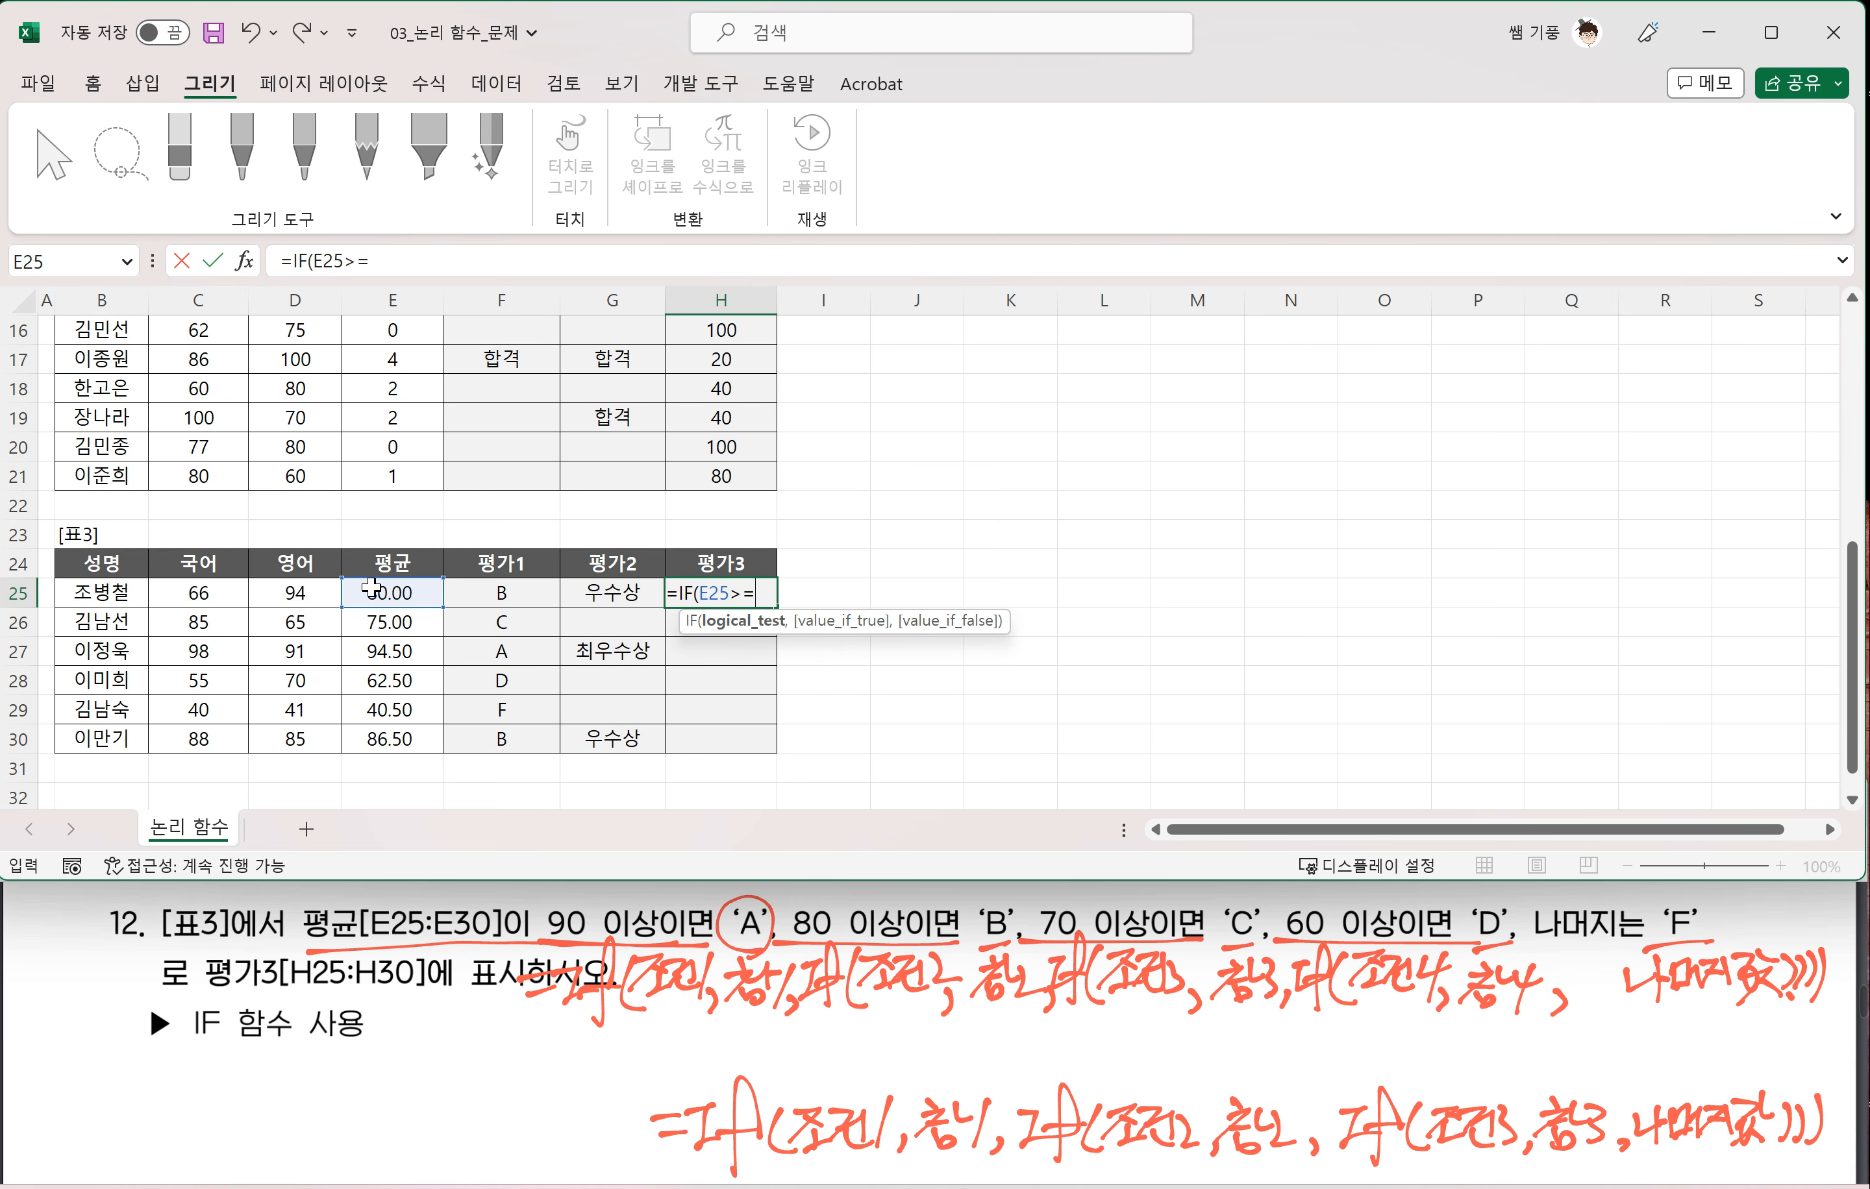
{"action": "type", "text": "90,\""}
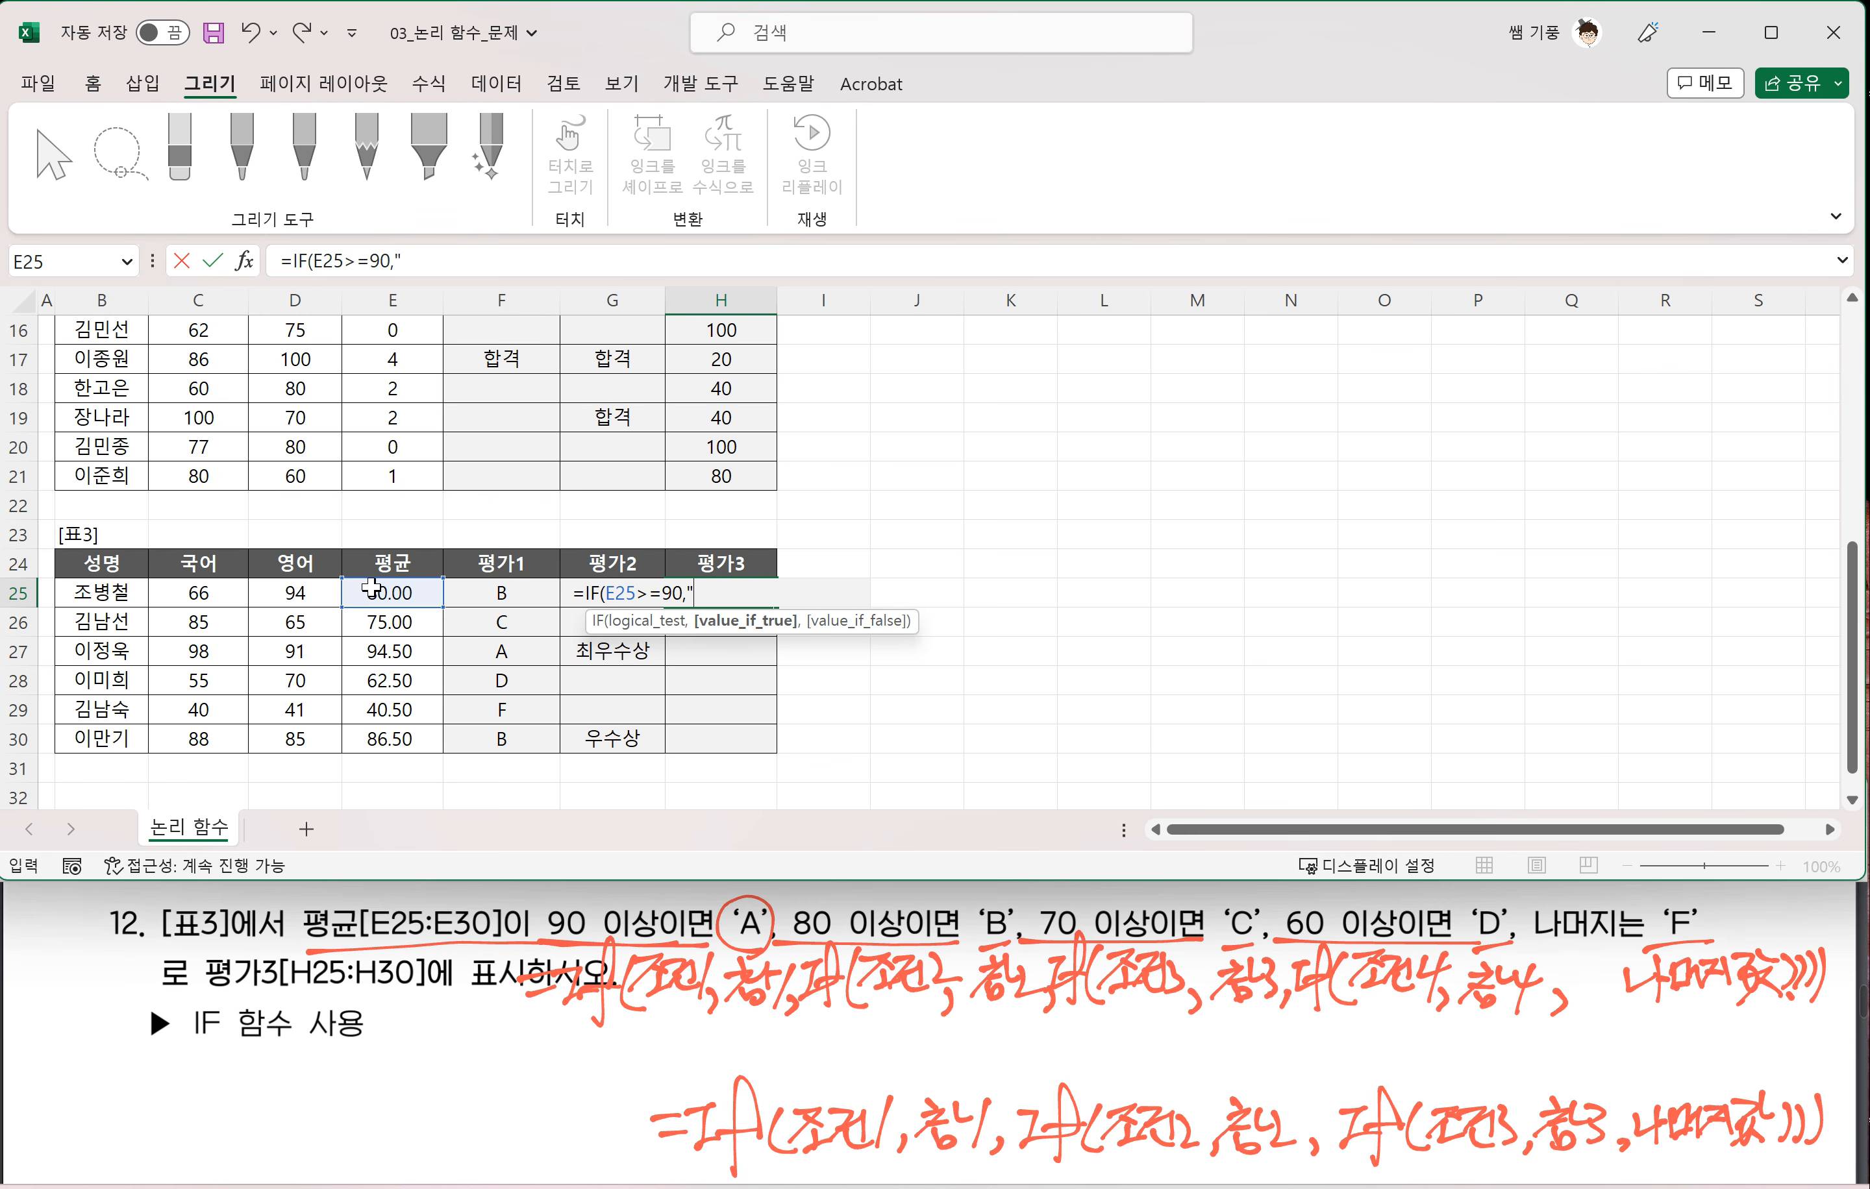
{"action": "type", "text": "A\","}
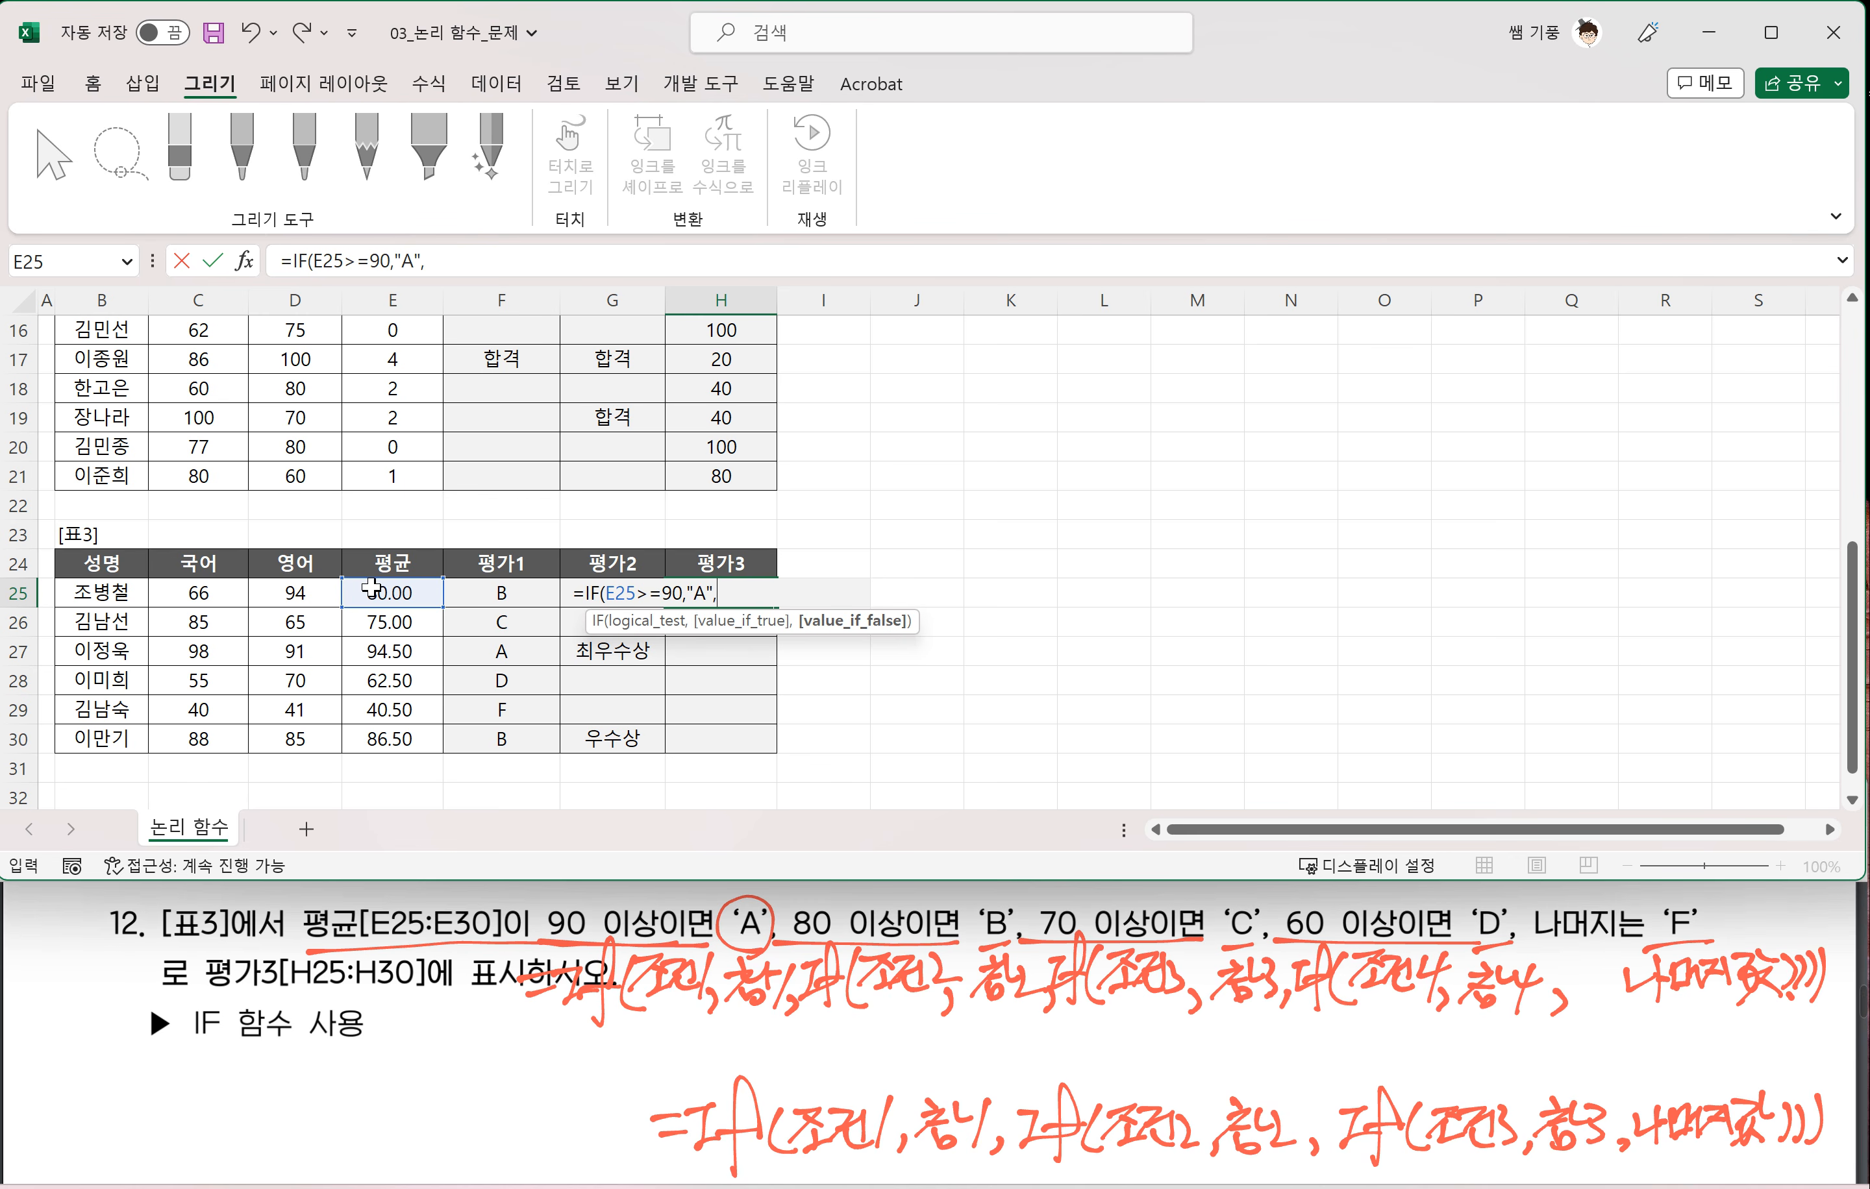
- Continue the H25 formula with IF(E25.=80,"B",IF(
{"action": "type", "text": "IF("}
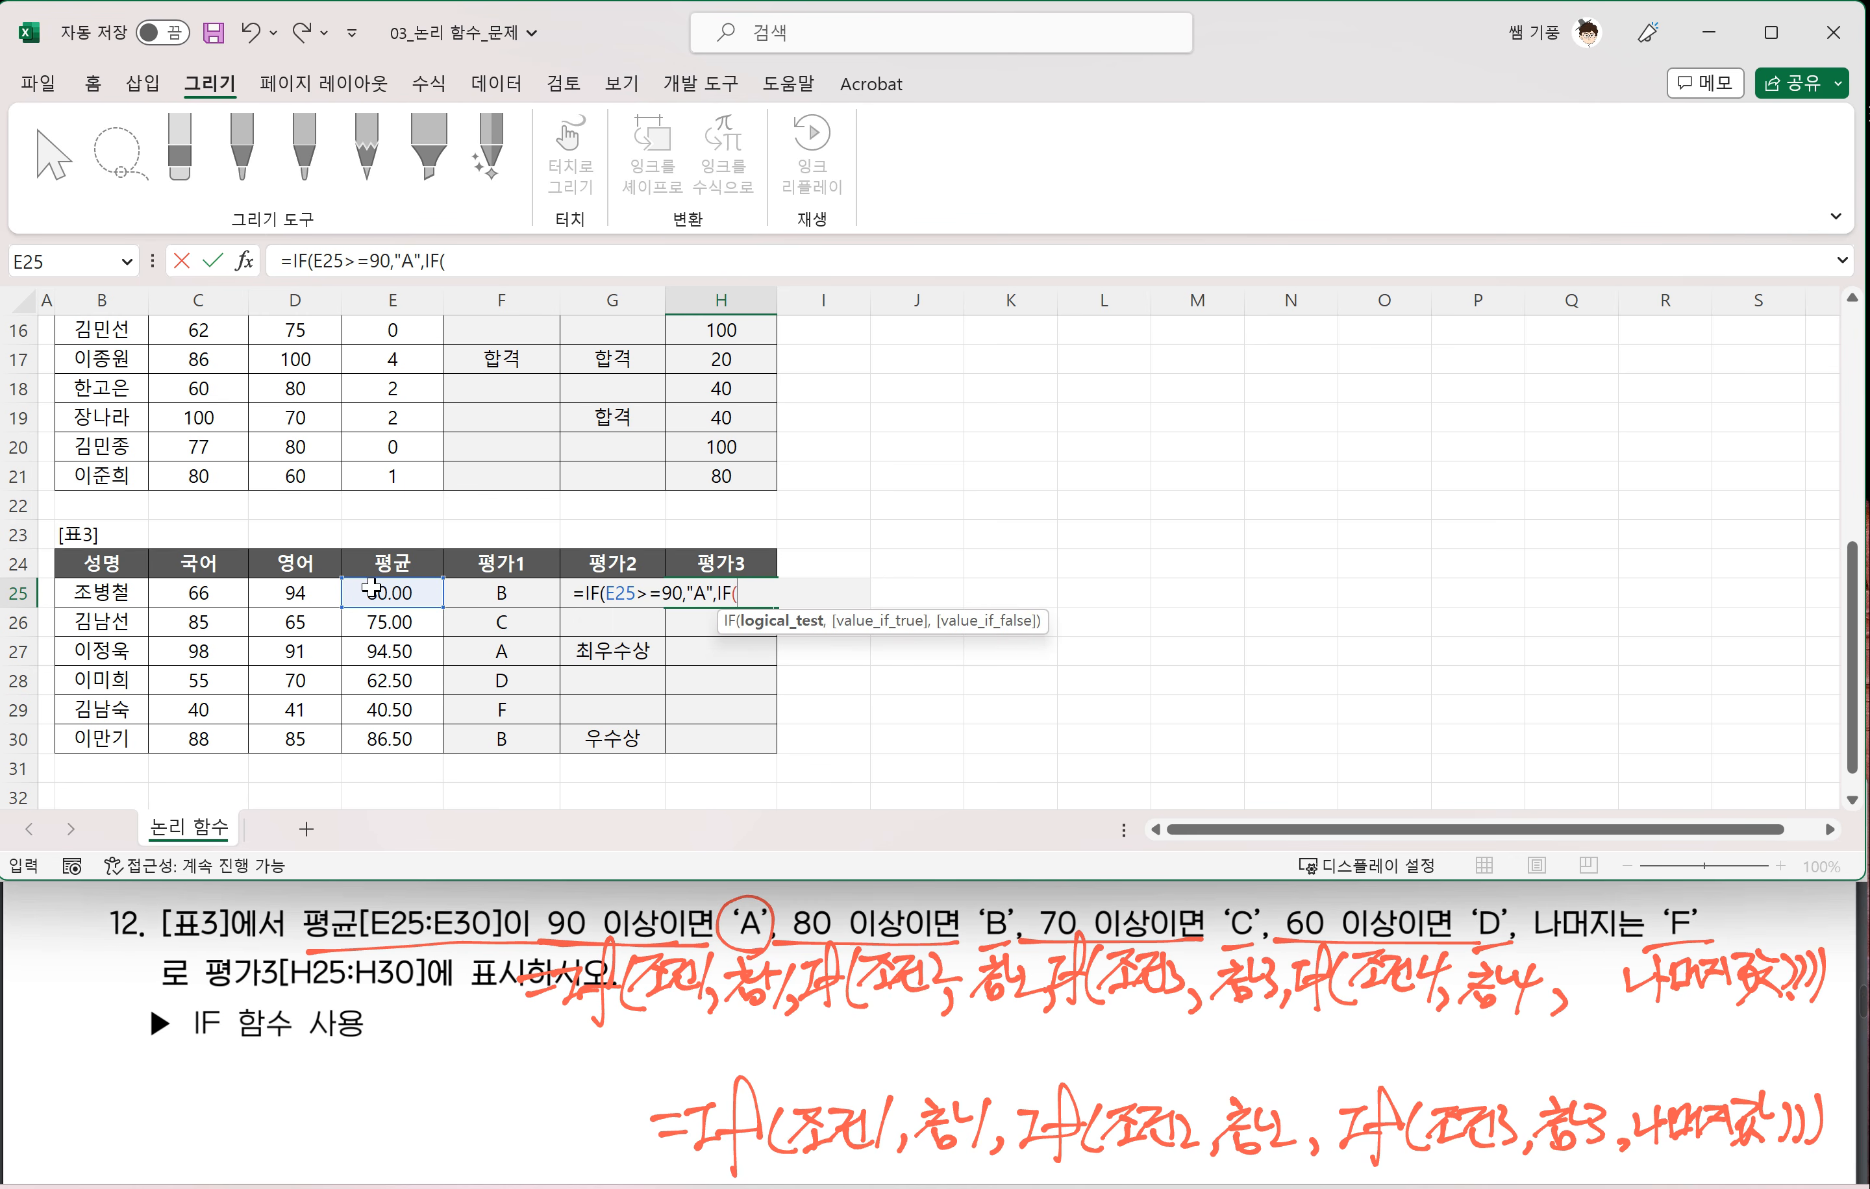
{"action": "left_click", "coordinate": [371, 588]}
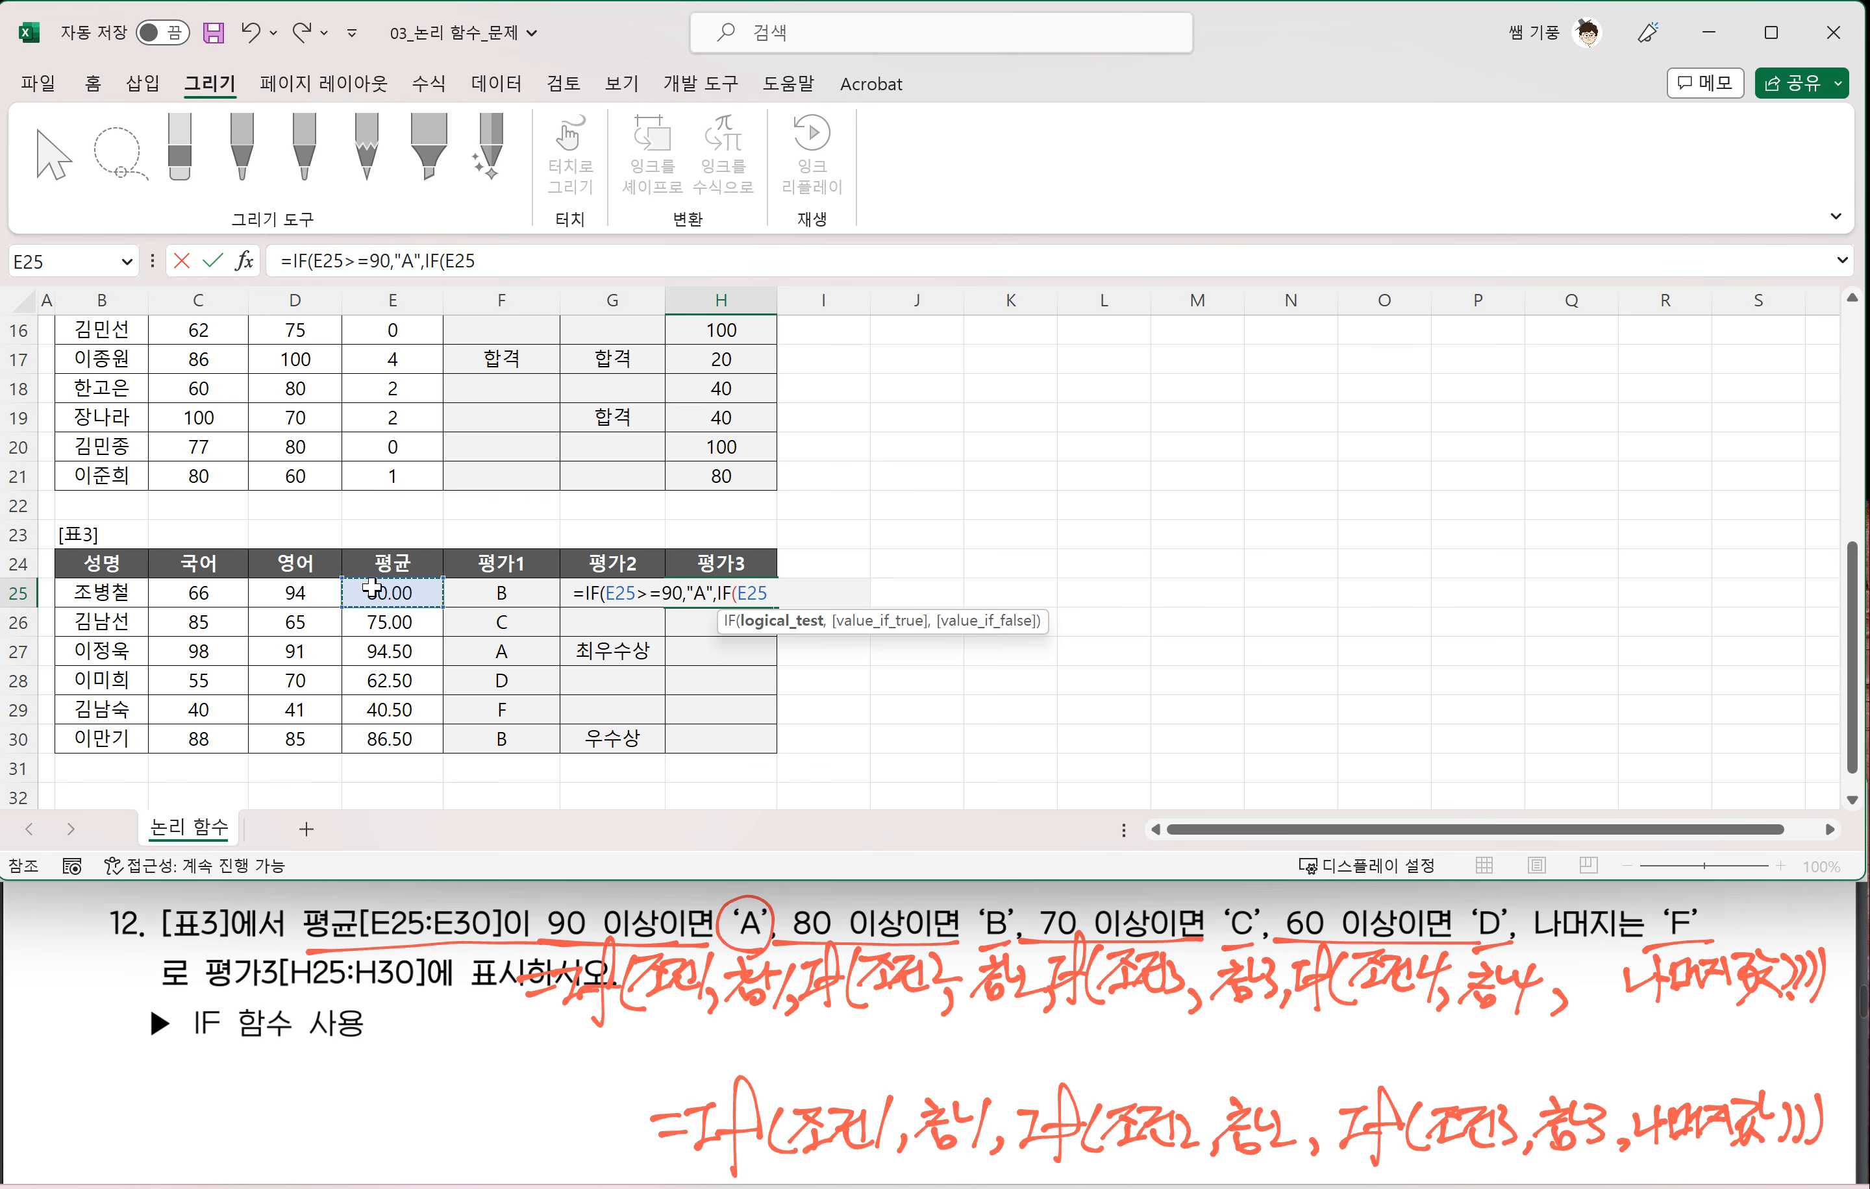
{"action": "type", "text": ".=80"}
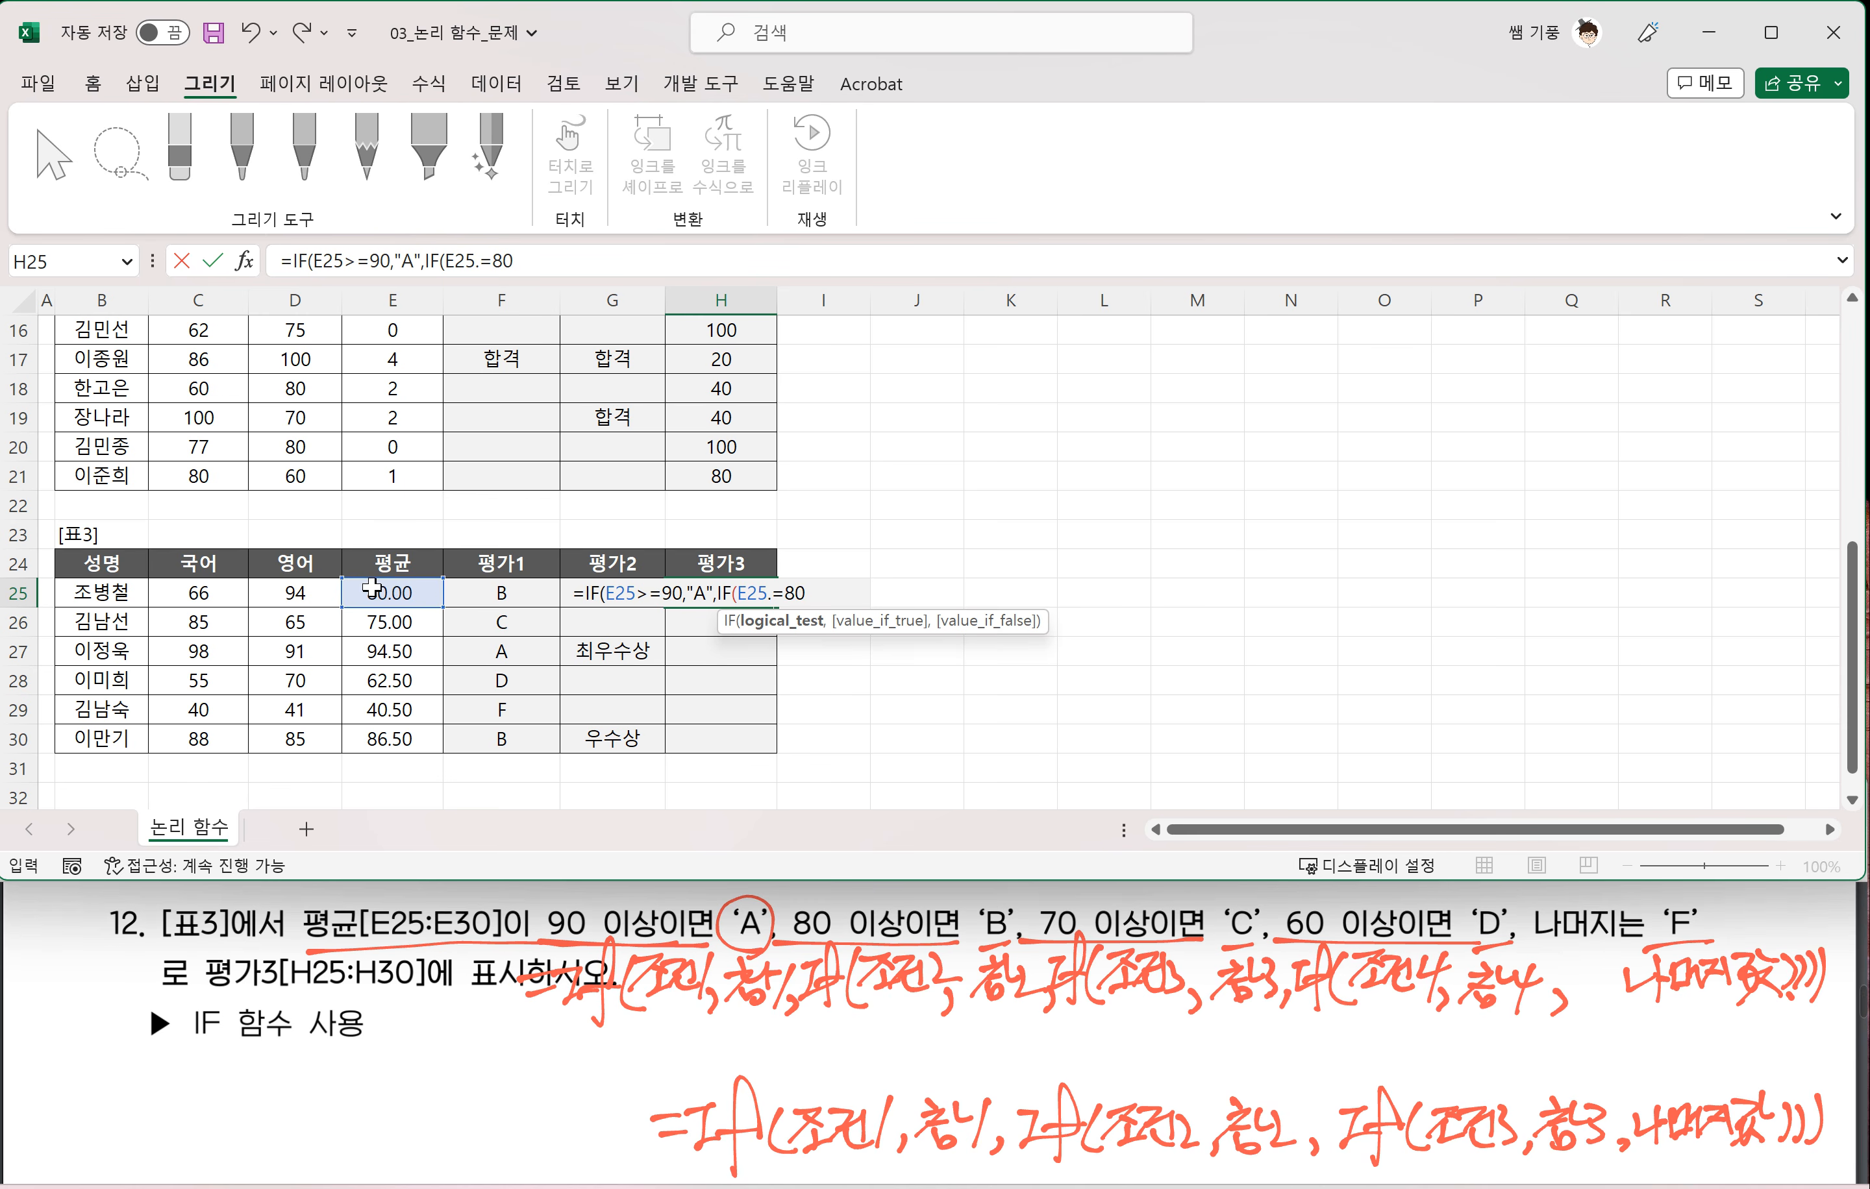
{"action": "type", "text": ",\"B\",IF"}
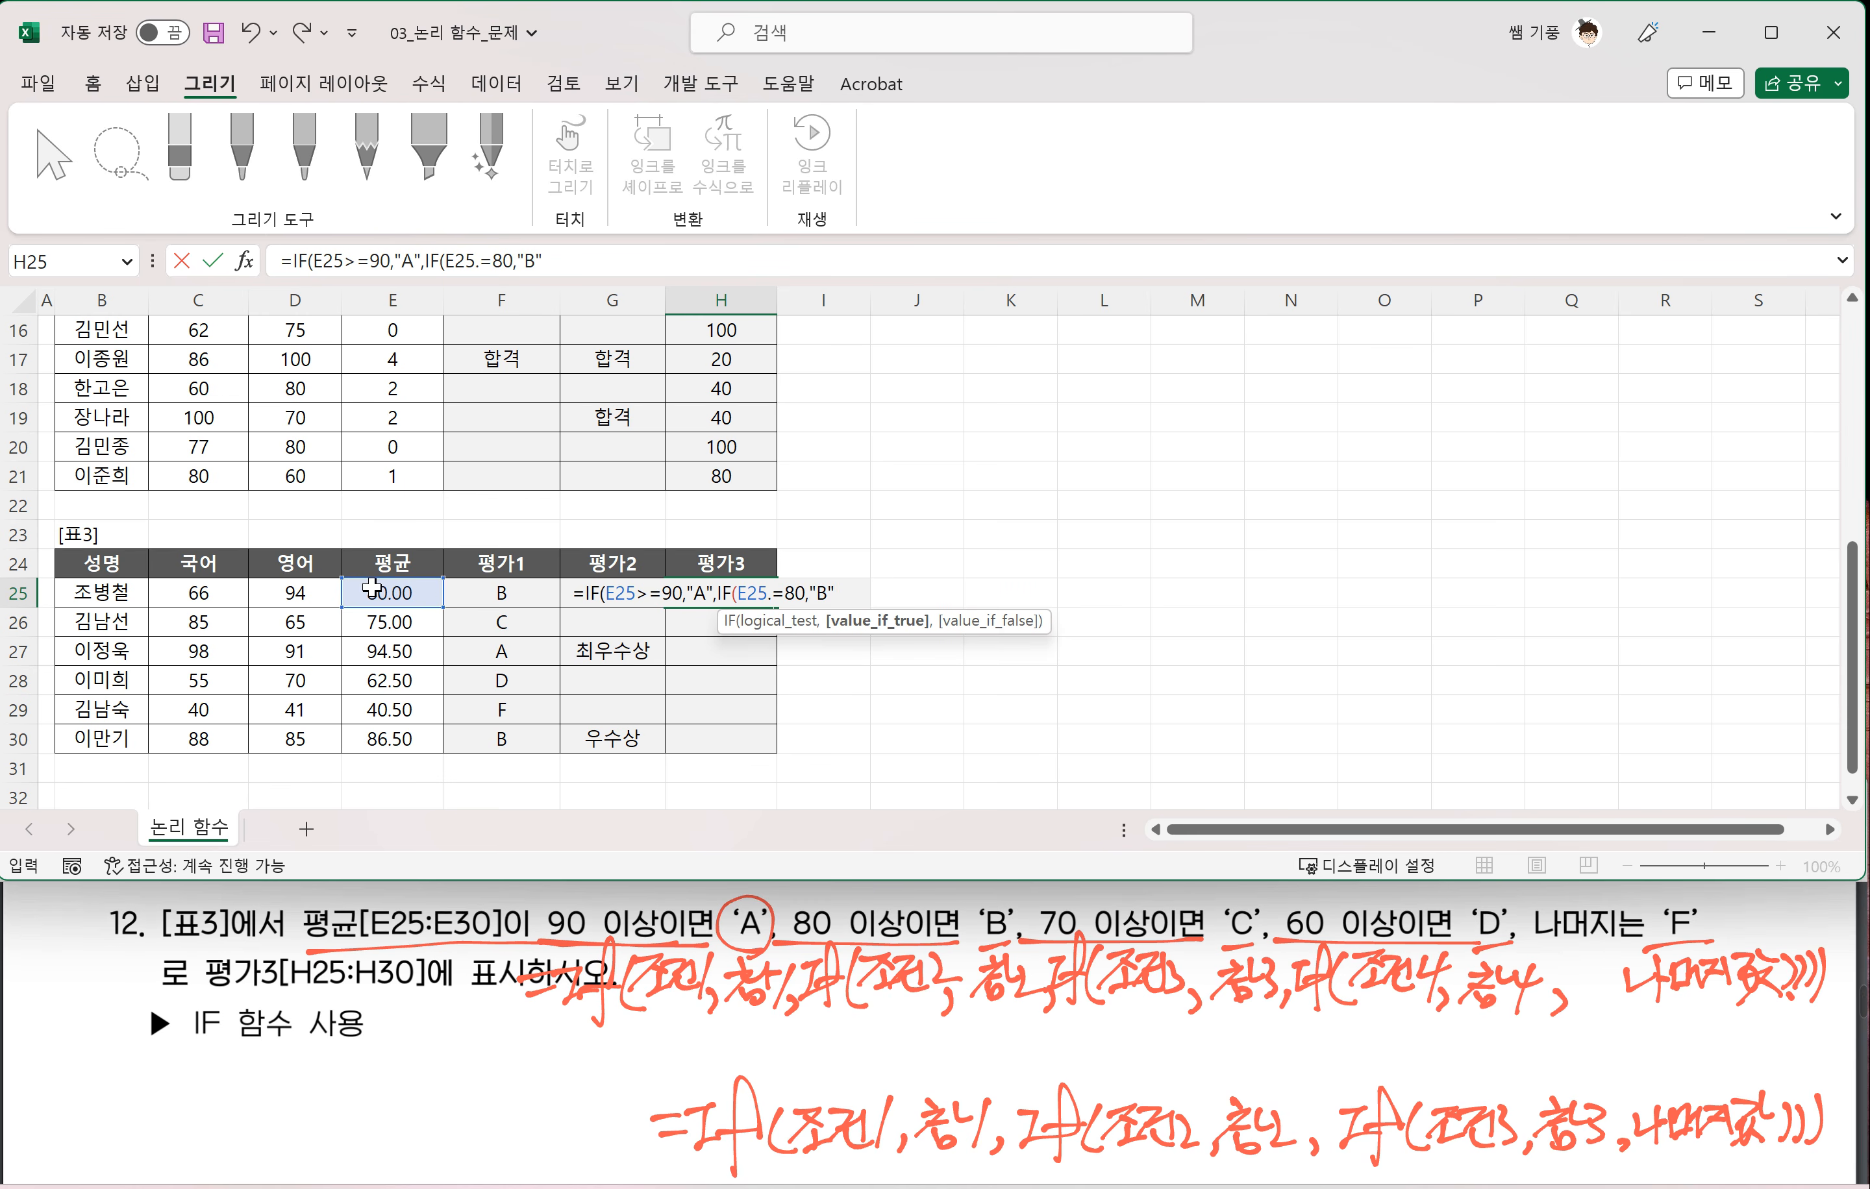
{"action": "type", "text": "("}
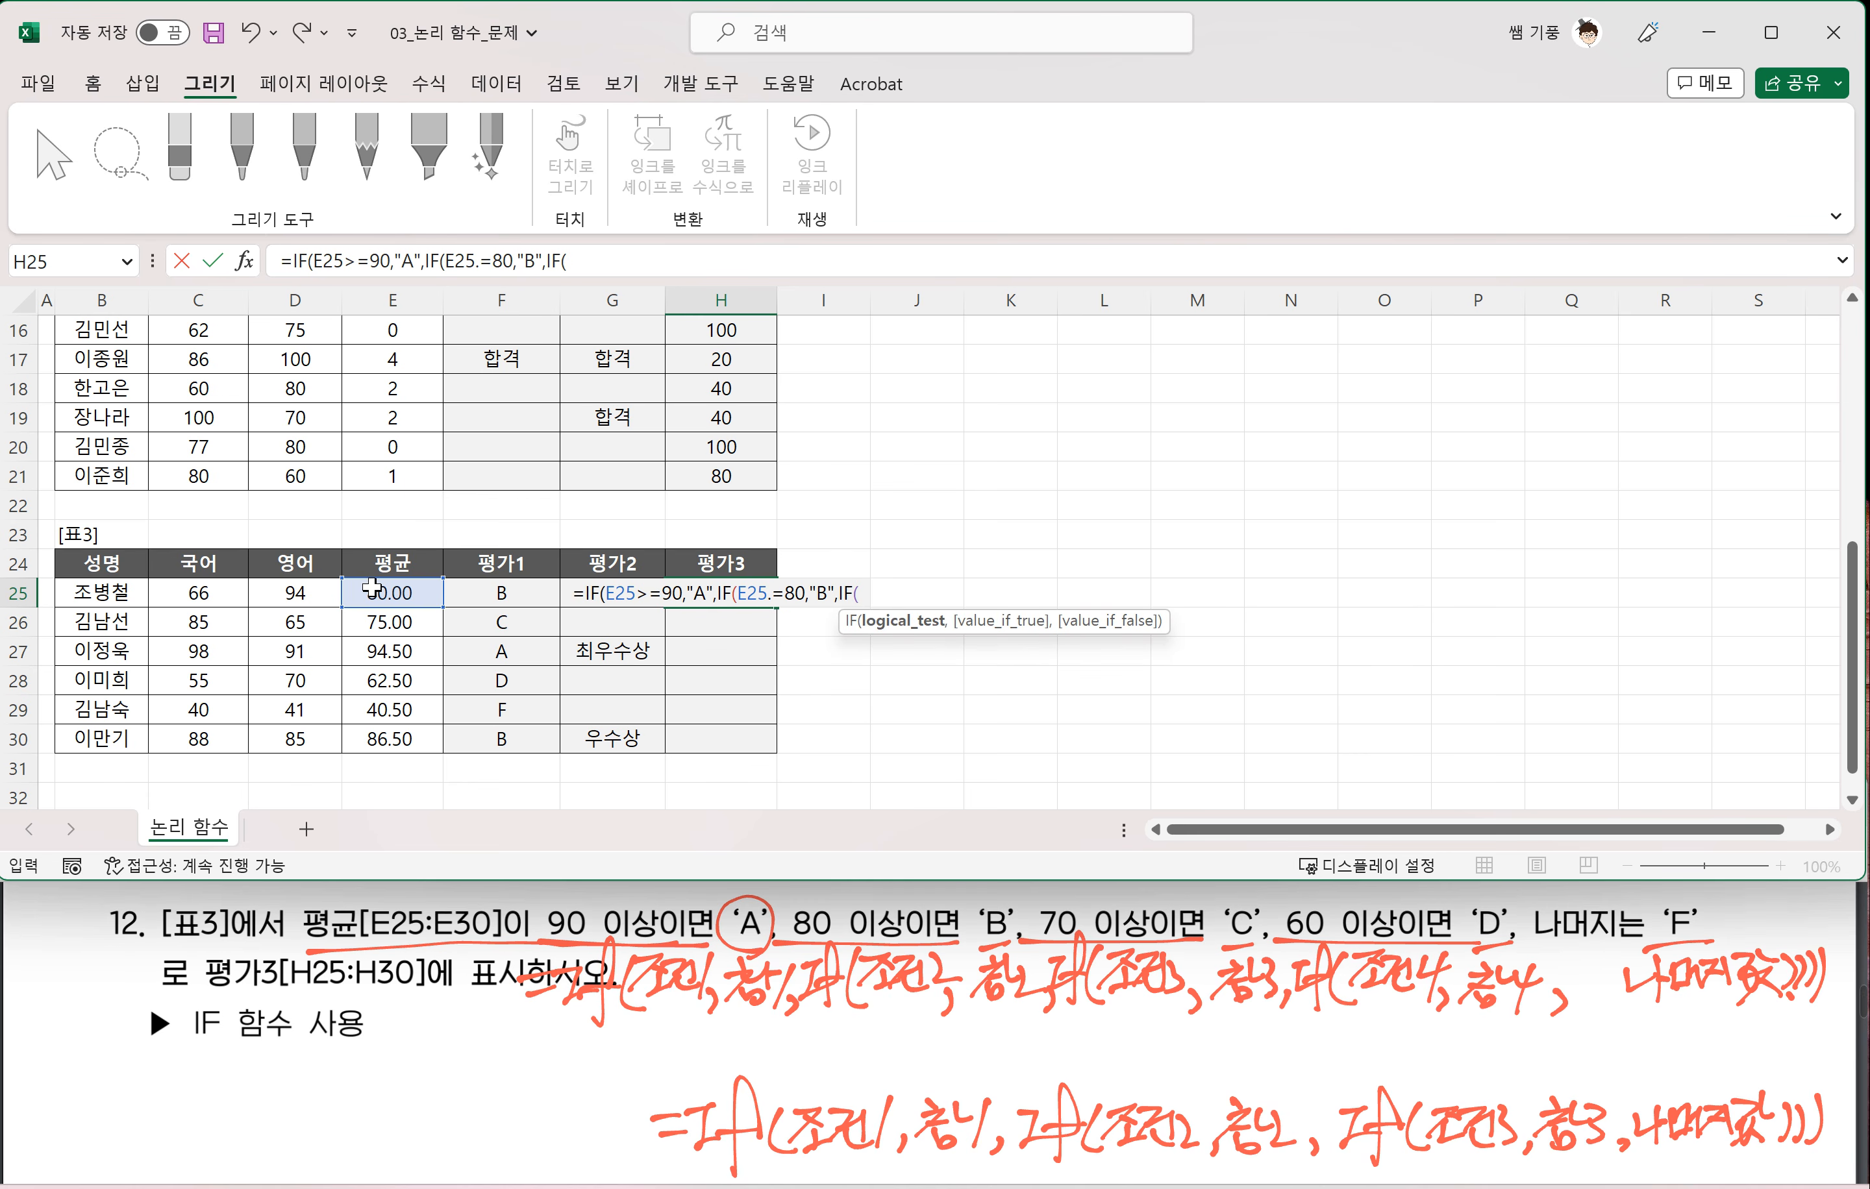
- Continue the H25 formula with E25>=70,"C",IF(E25.=60, after the third IF's opening parenthesis
{"action": "left_click", "coordinate": [371, 590]}
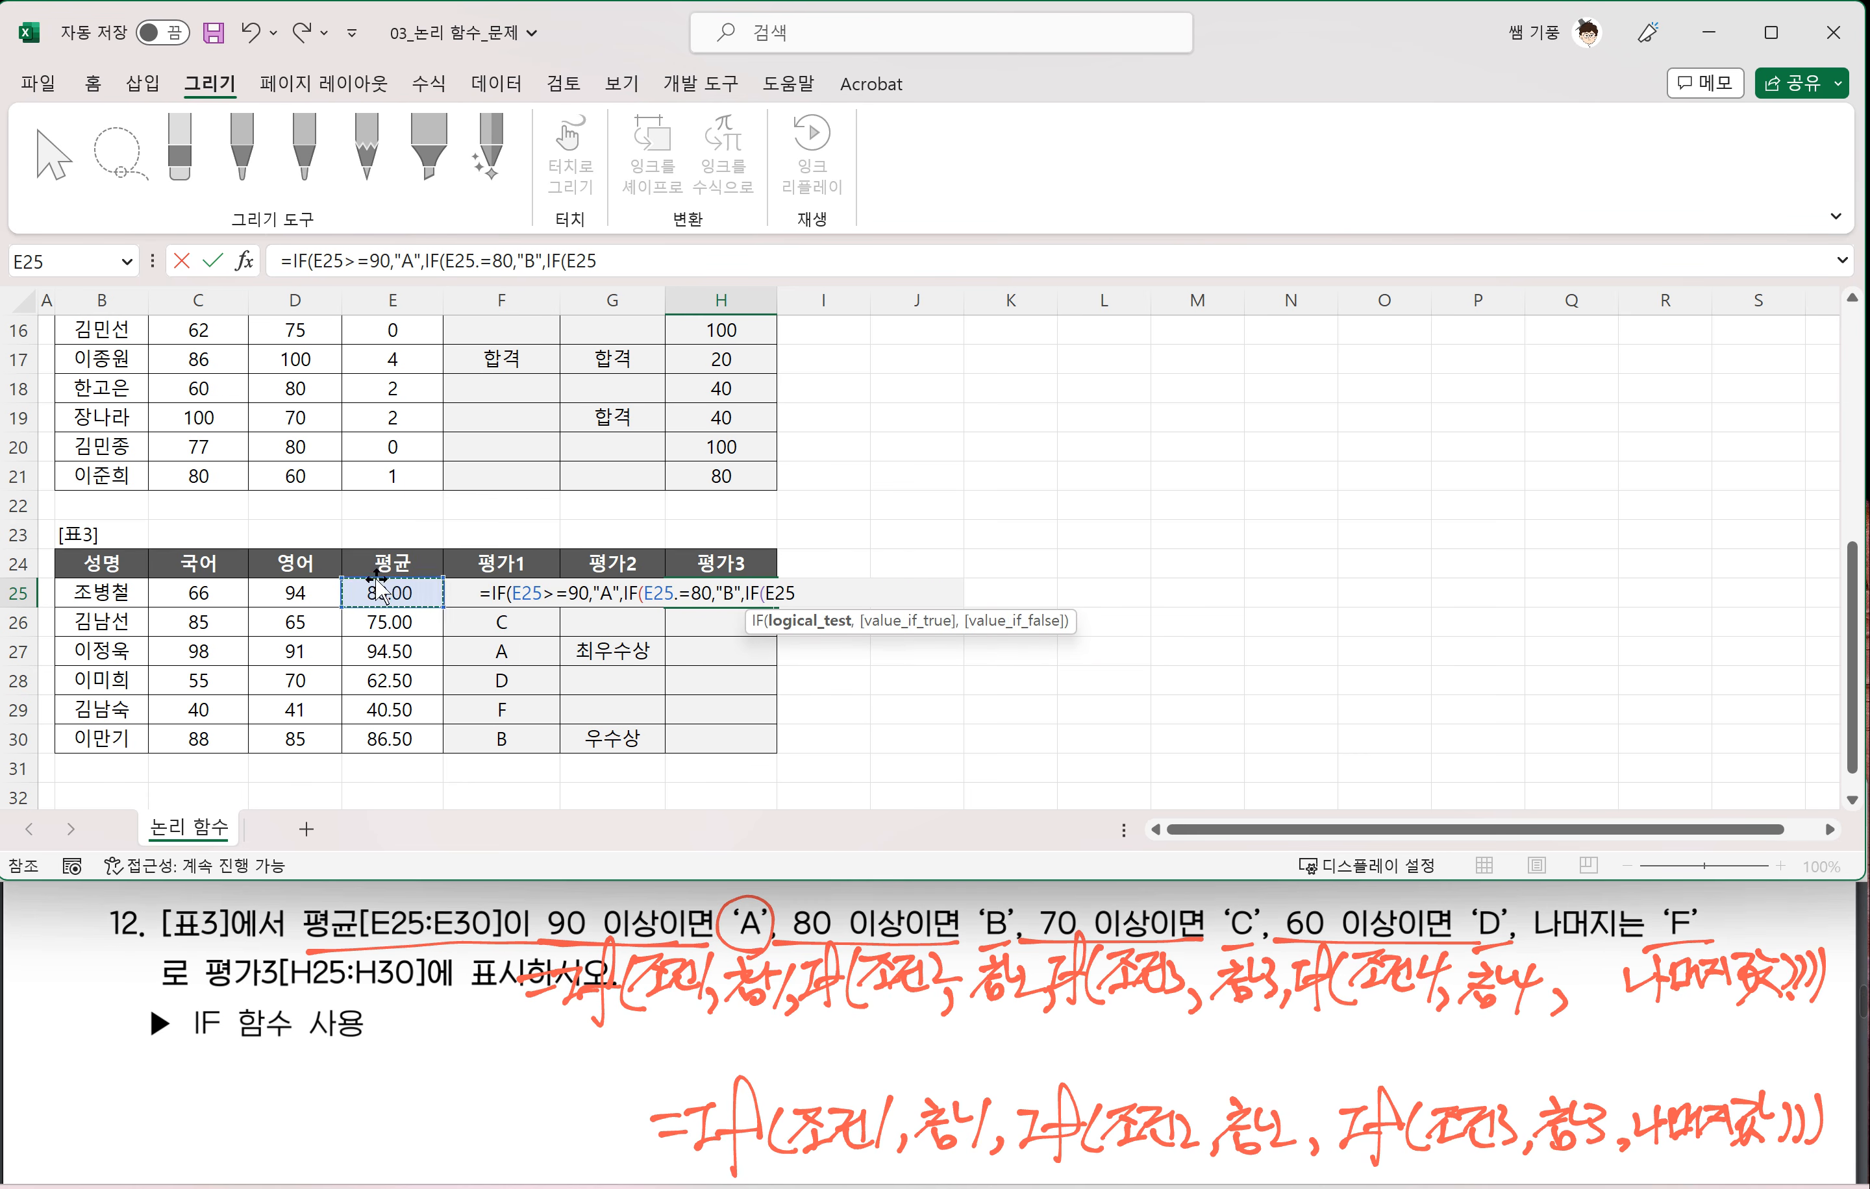
{"action": "type", "text": ">=70"}
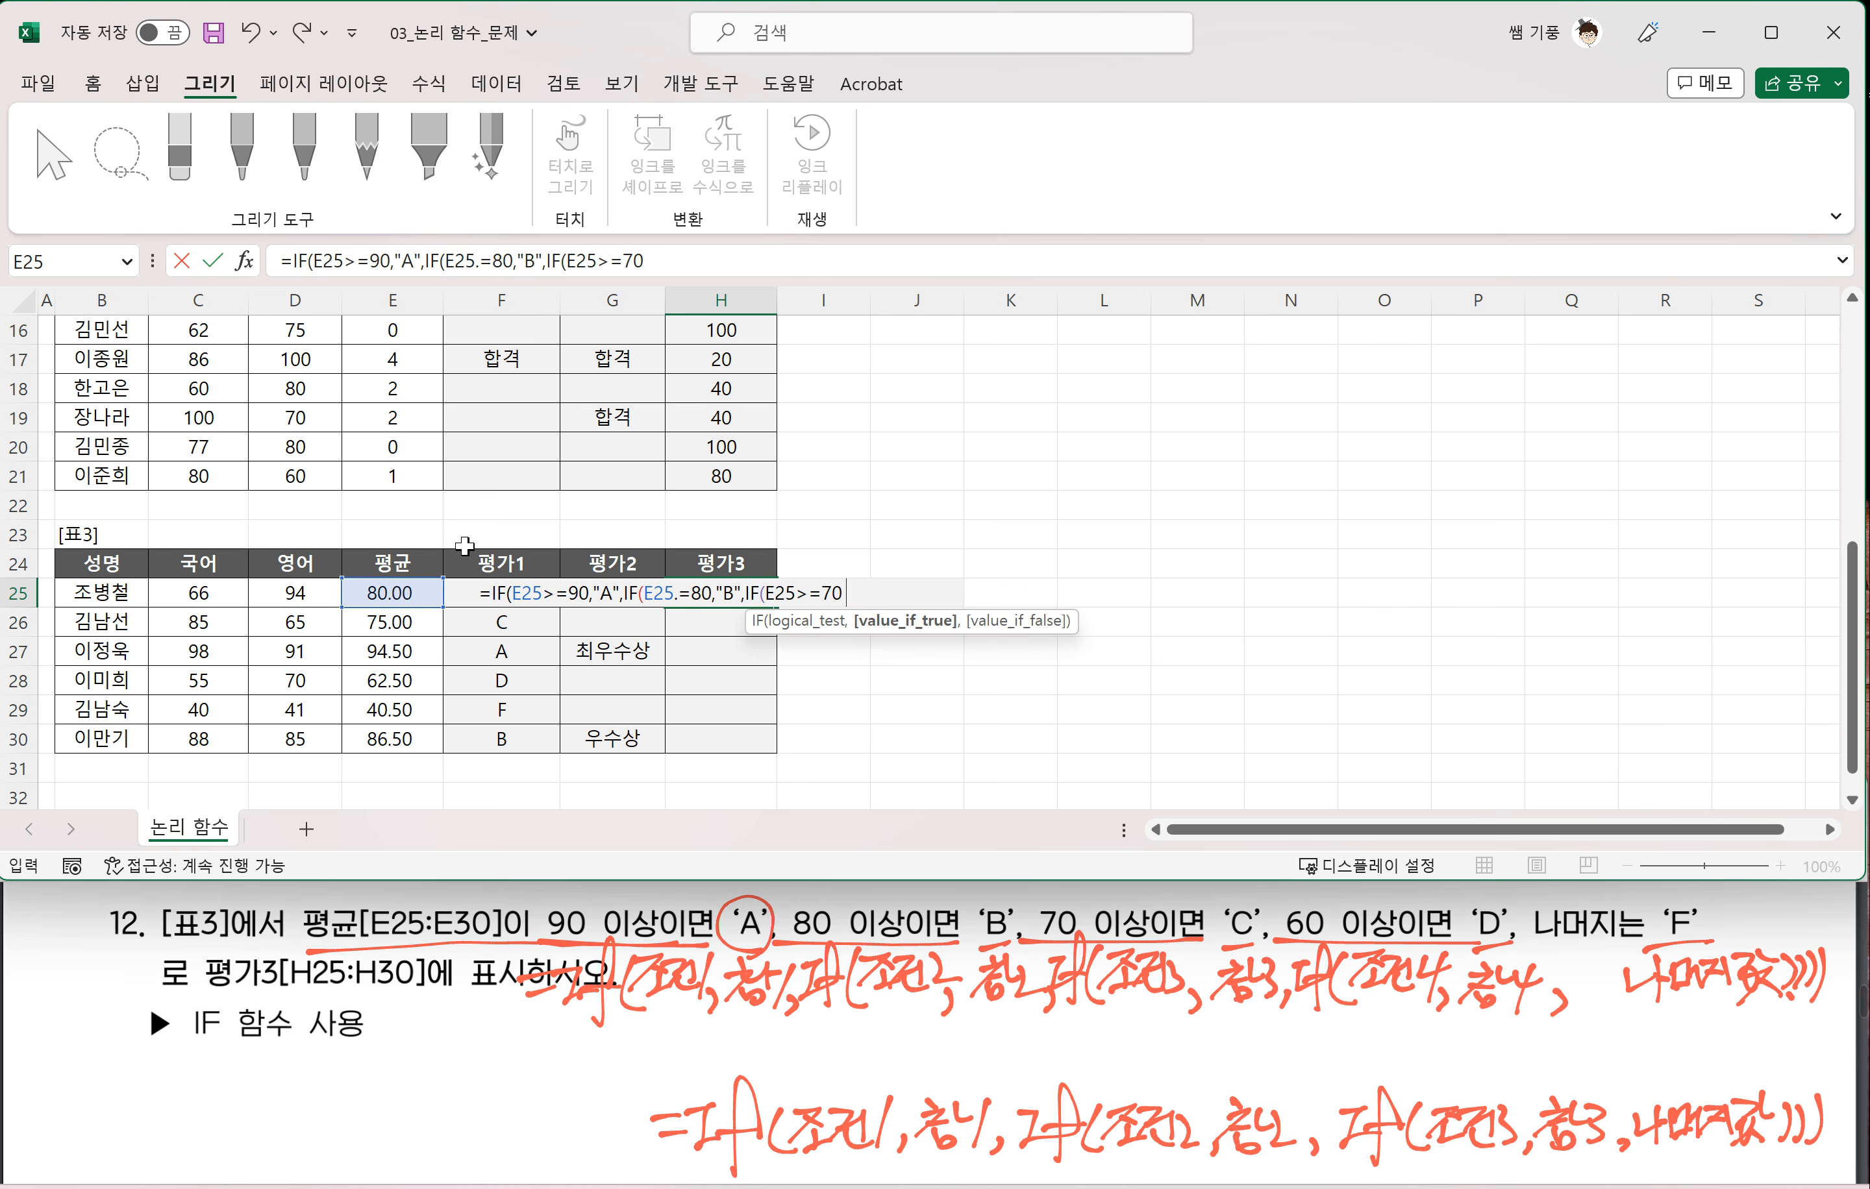
{"action": "type", "text": ",\"C\",IF("}
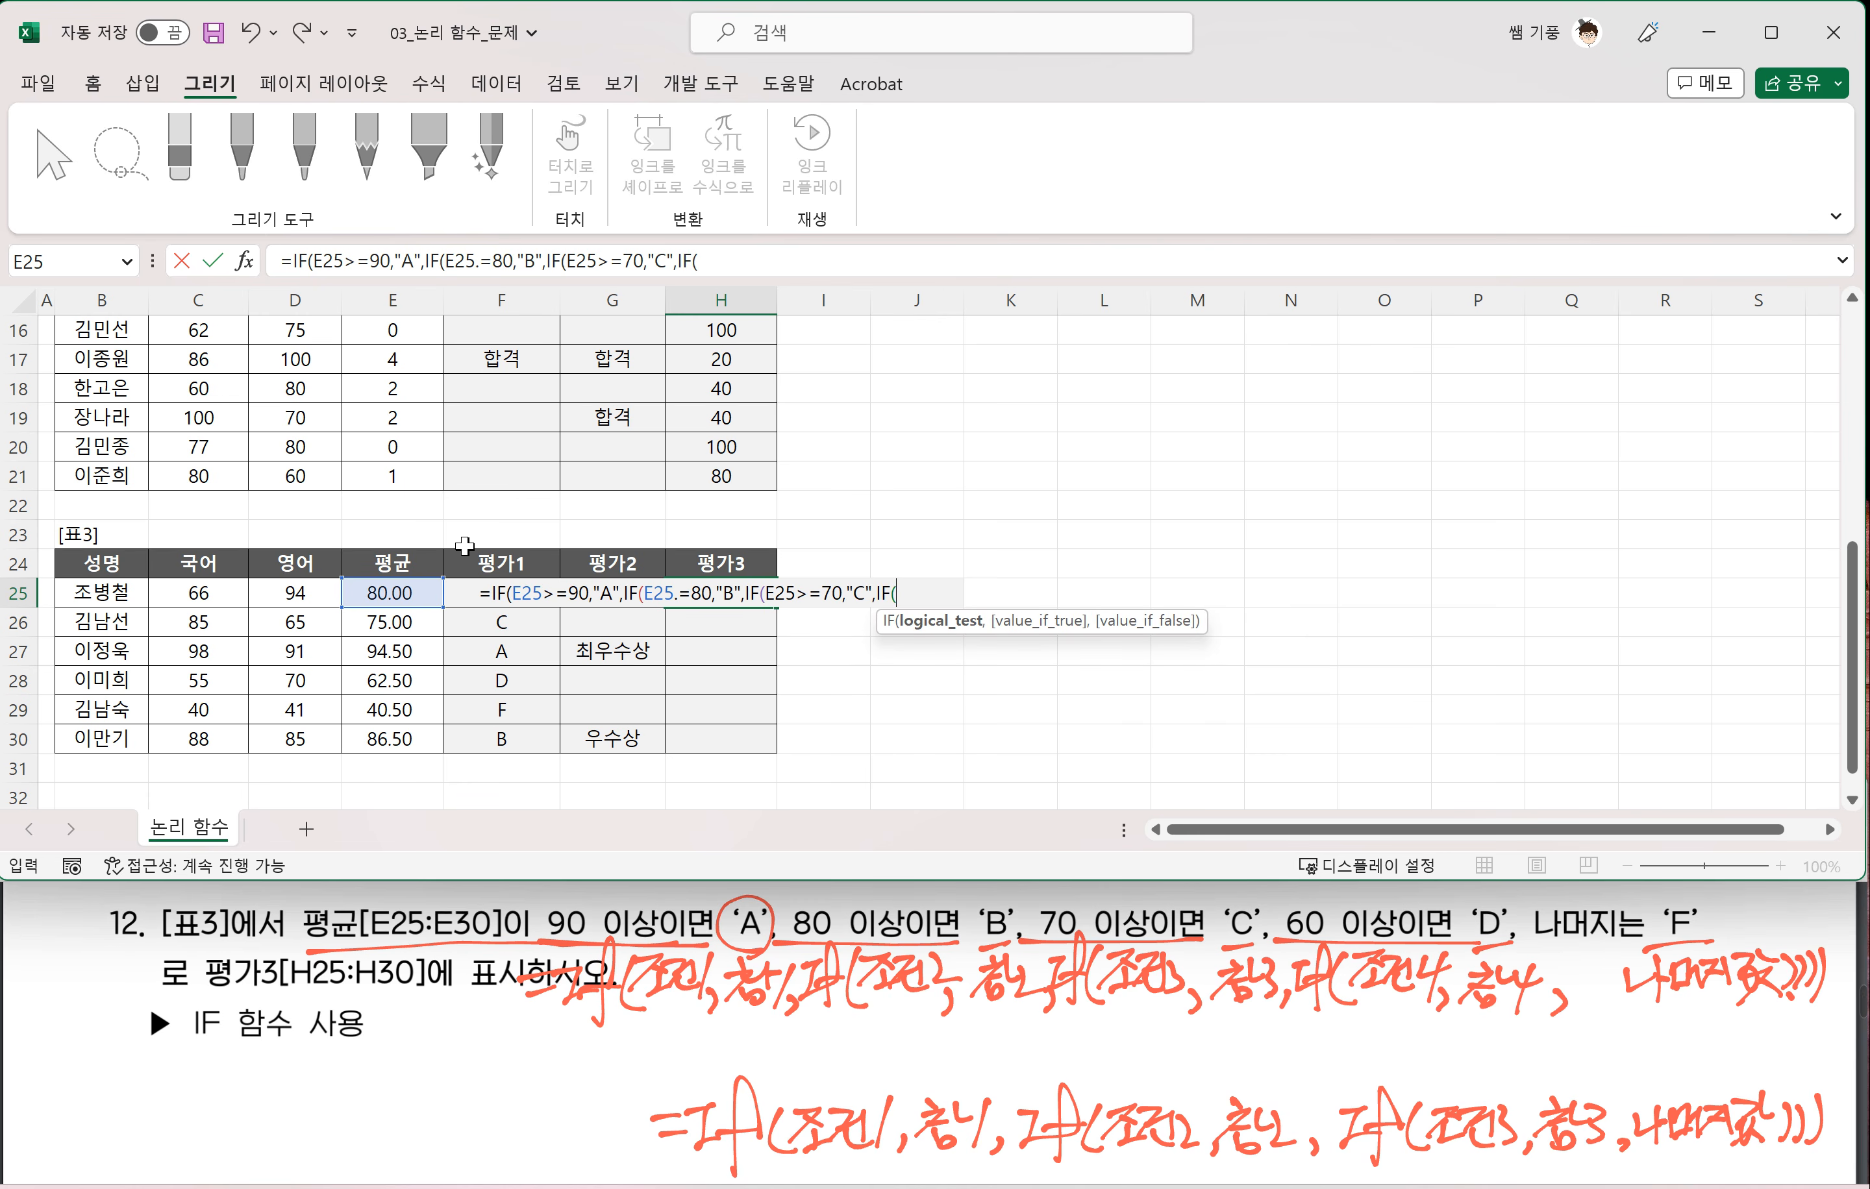
{"action": "left_click", "coordinate": [400, 594]}
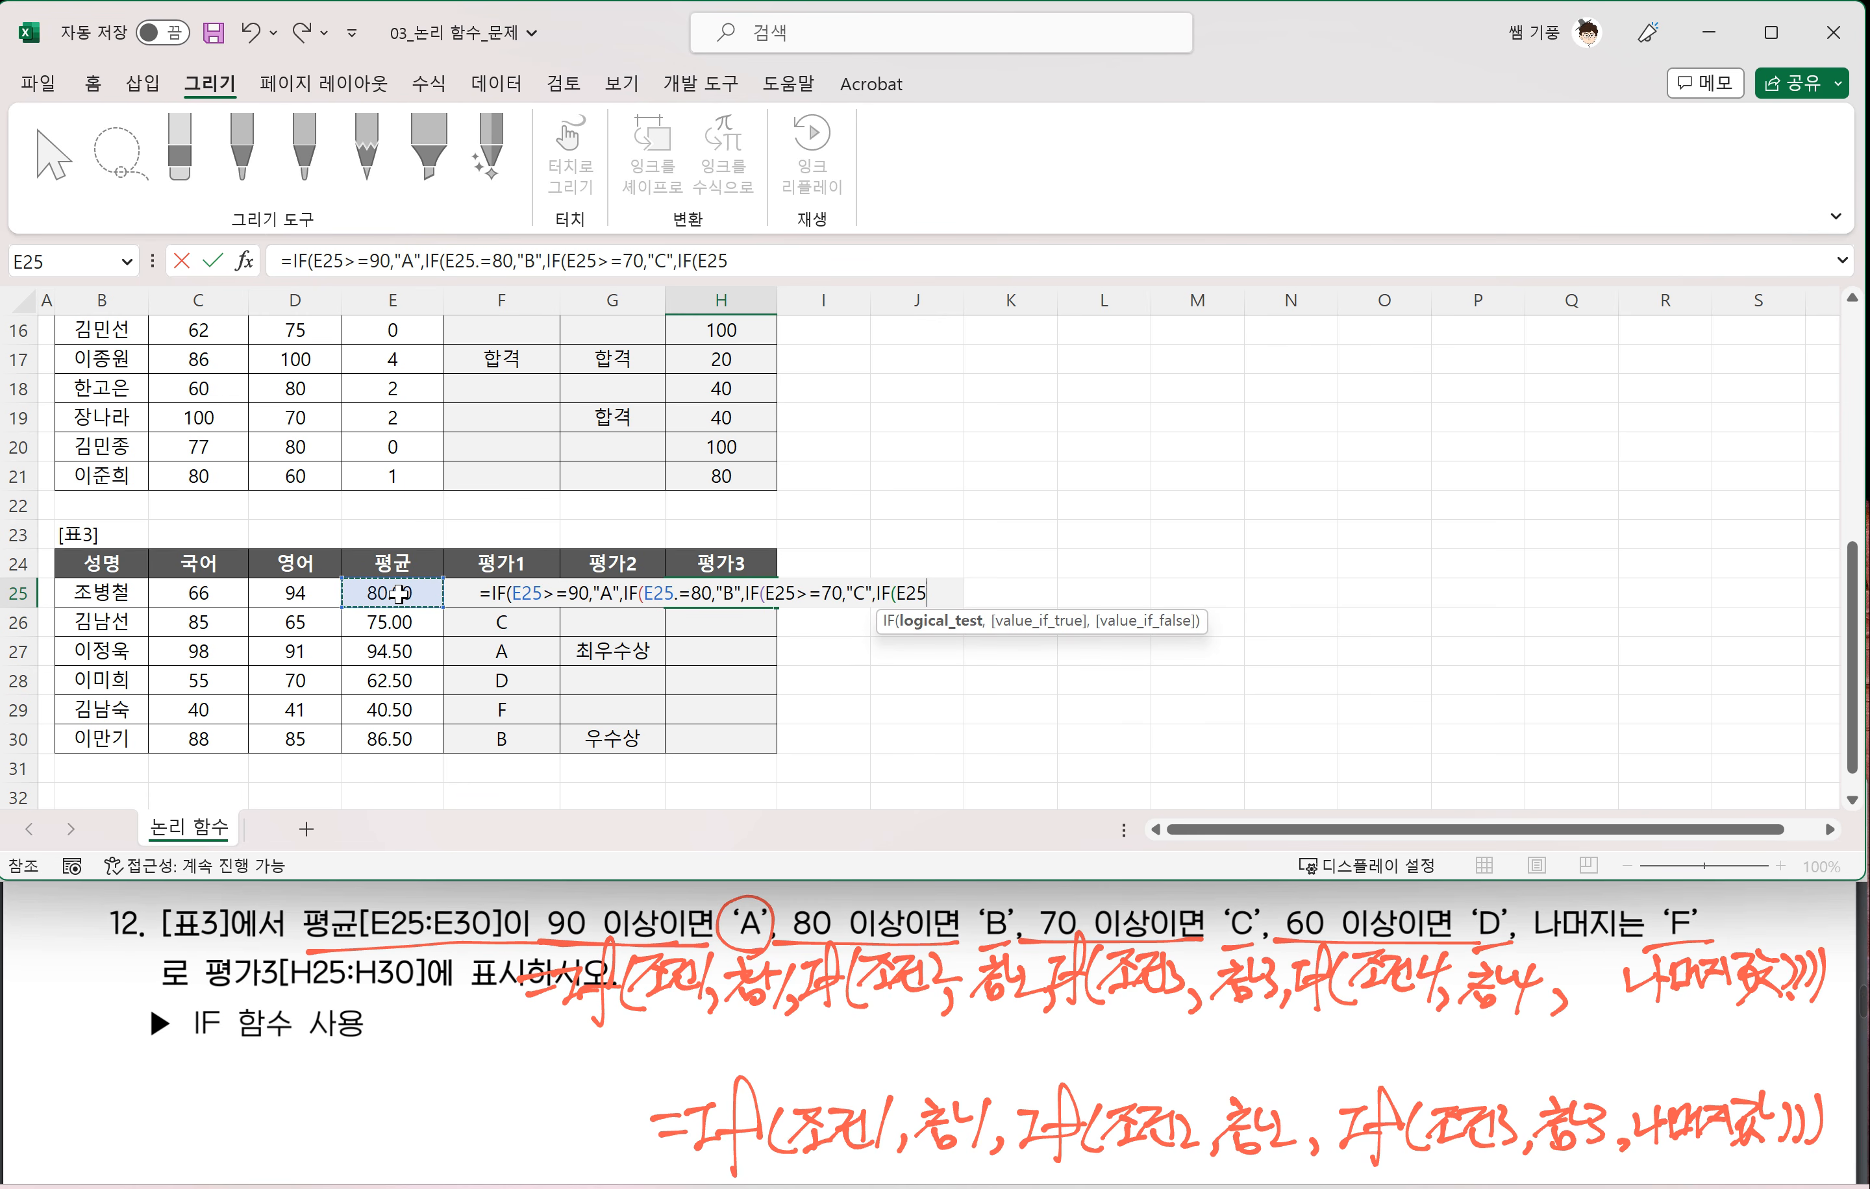
{"action": "type", "text": ".=60,"}
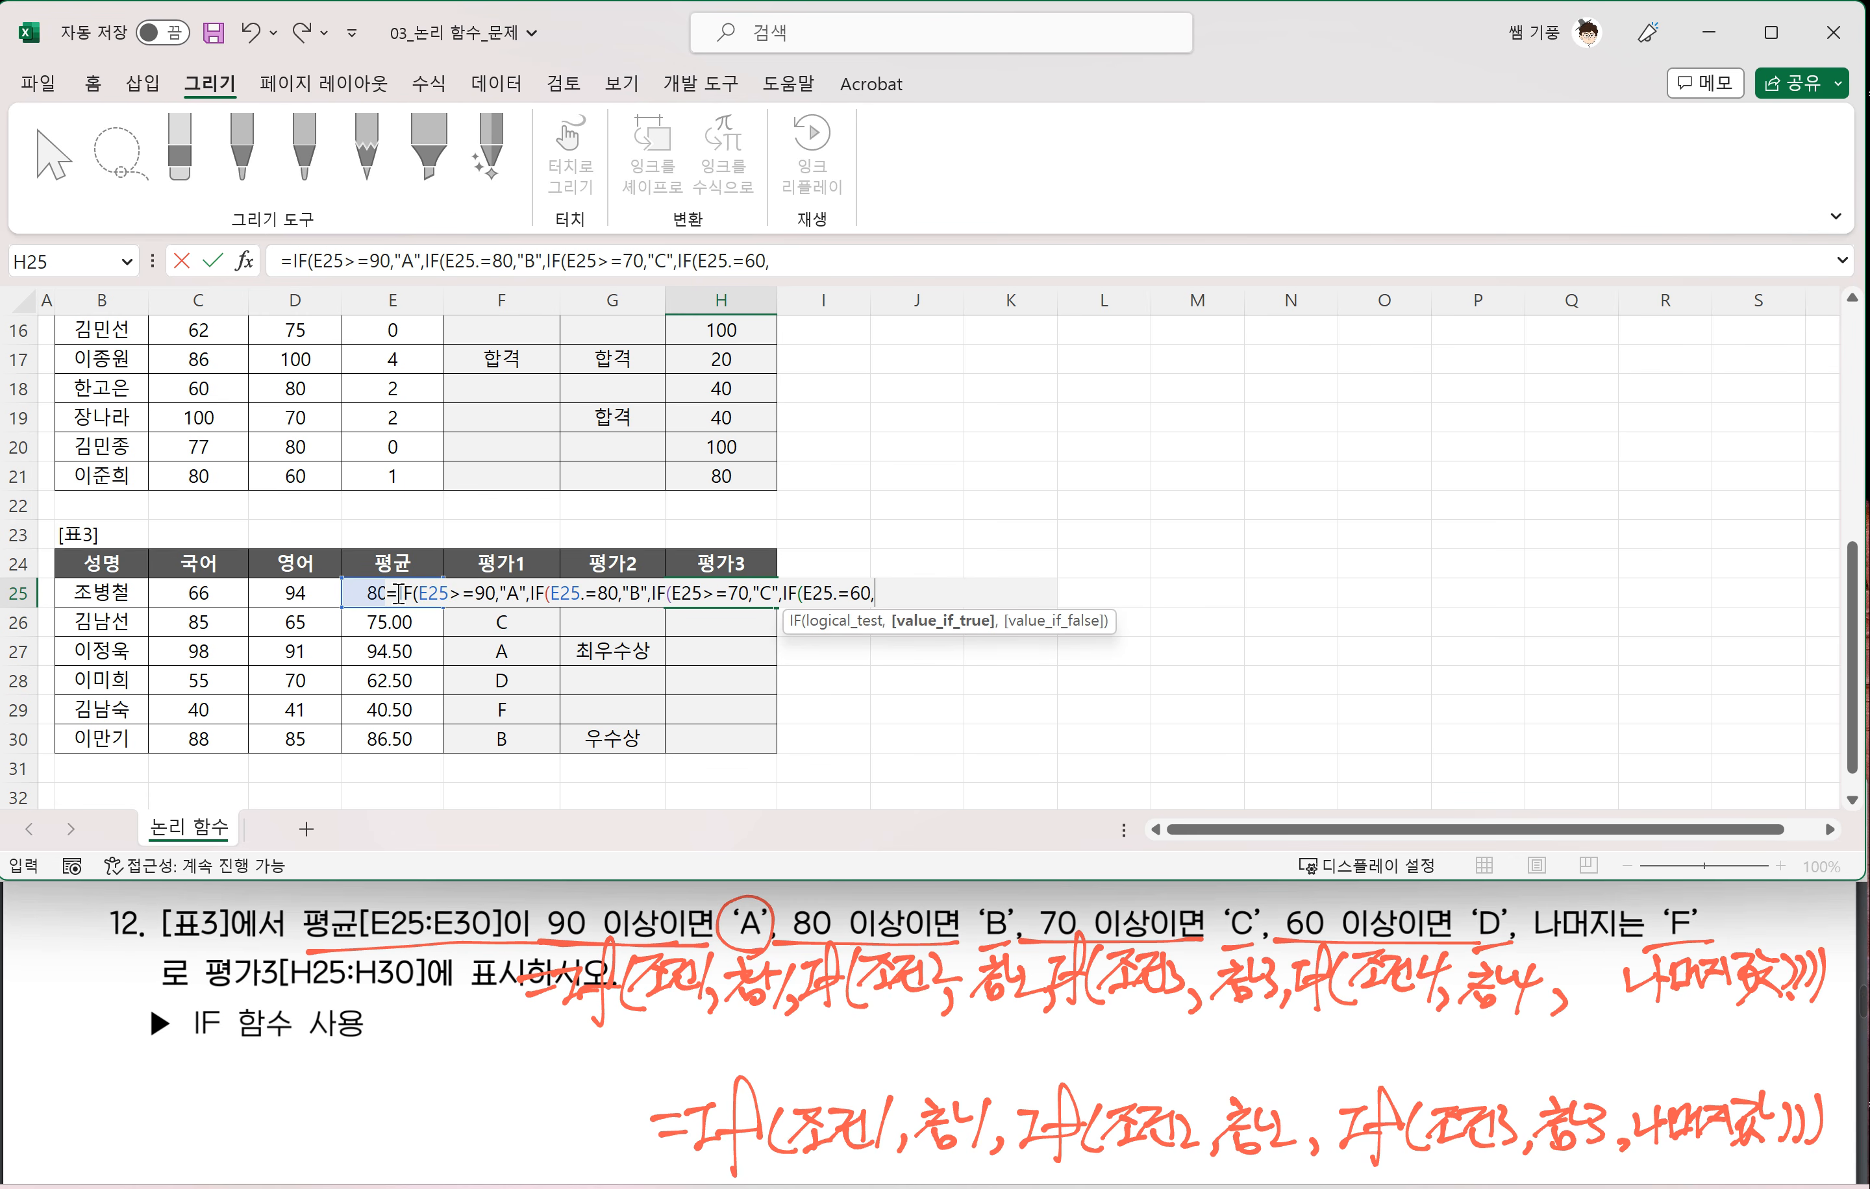
- Correct the mistyped operators in the H25 formula so the conditions read E25>=60 and E25>=80
{"action": "left_click", "coordinate": [844, 595]}
{"action": "key", "text": "BackSpace"}
{"action": "type", "text": ">"}
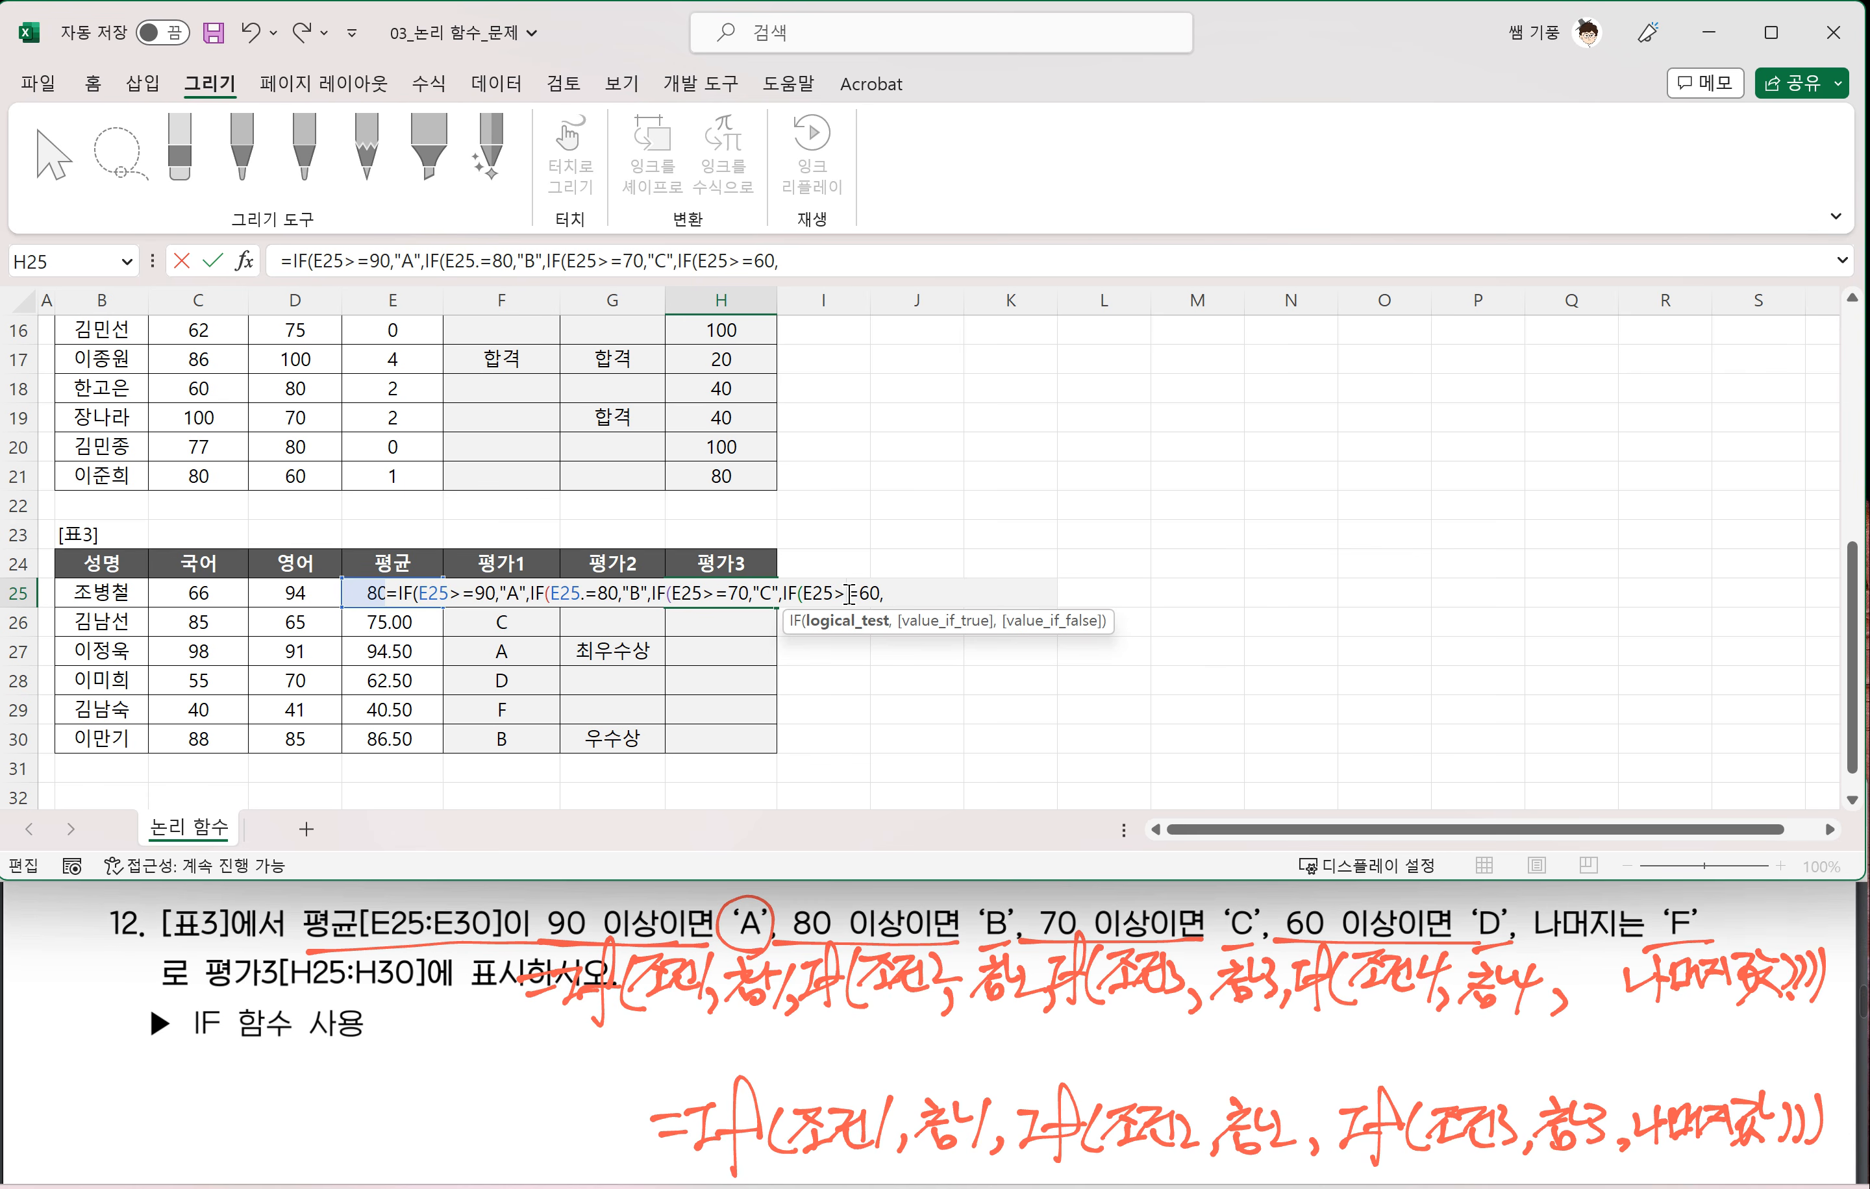
{"action": "left_click", "coordinate": [592, 595]}
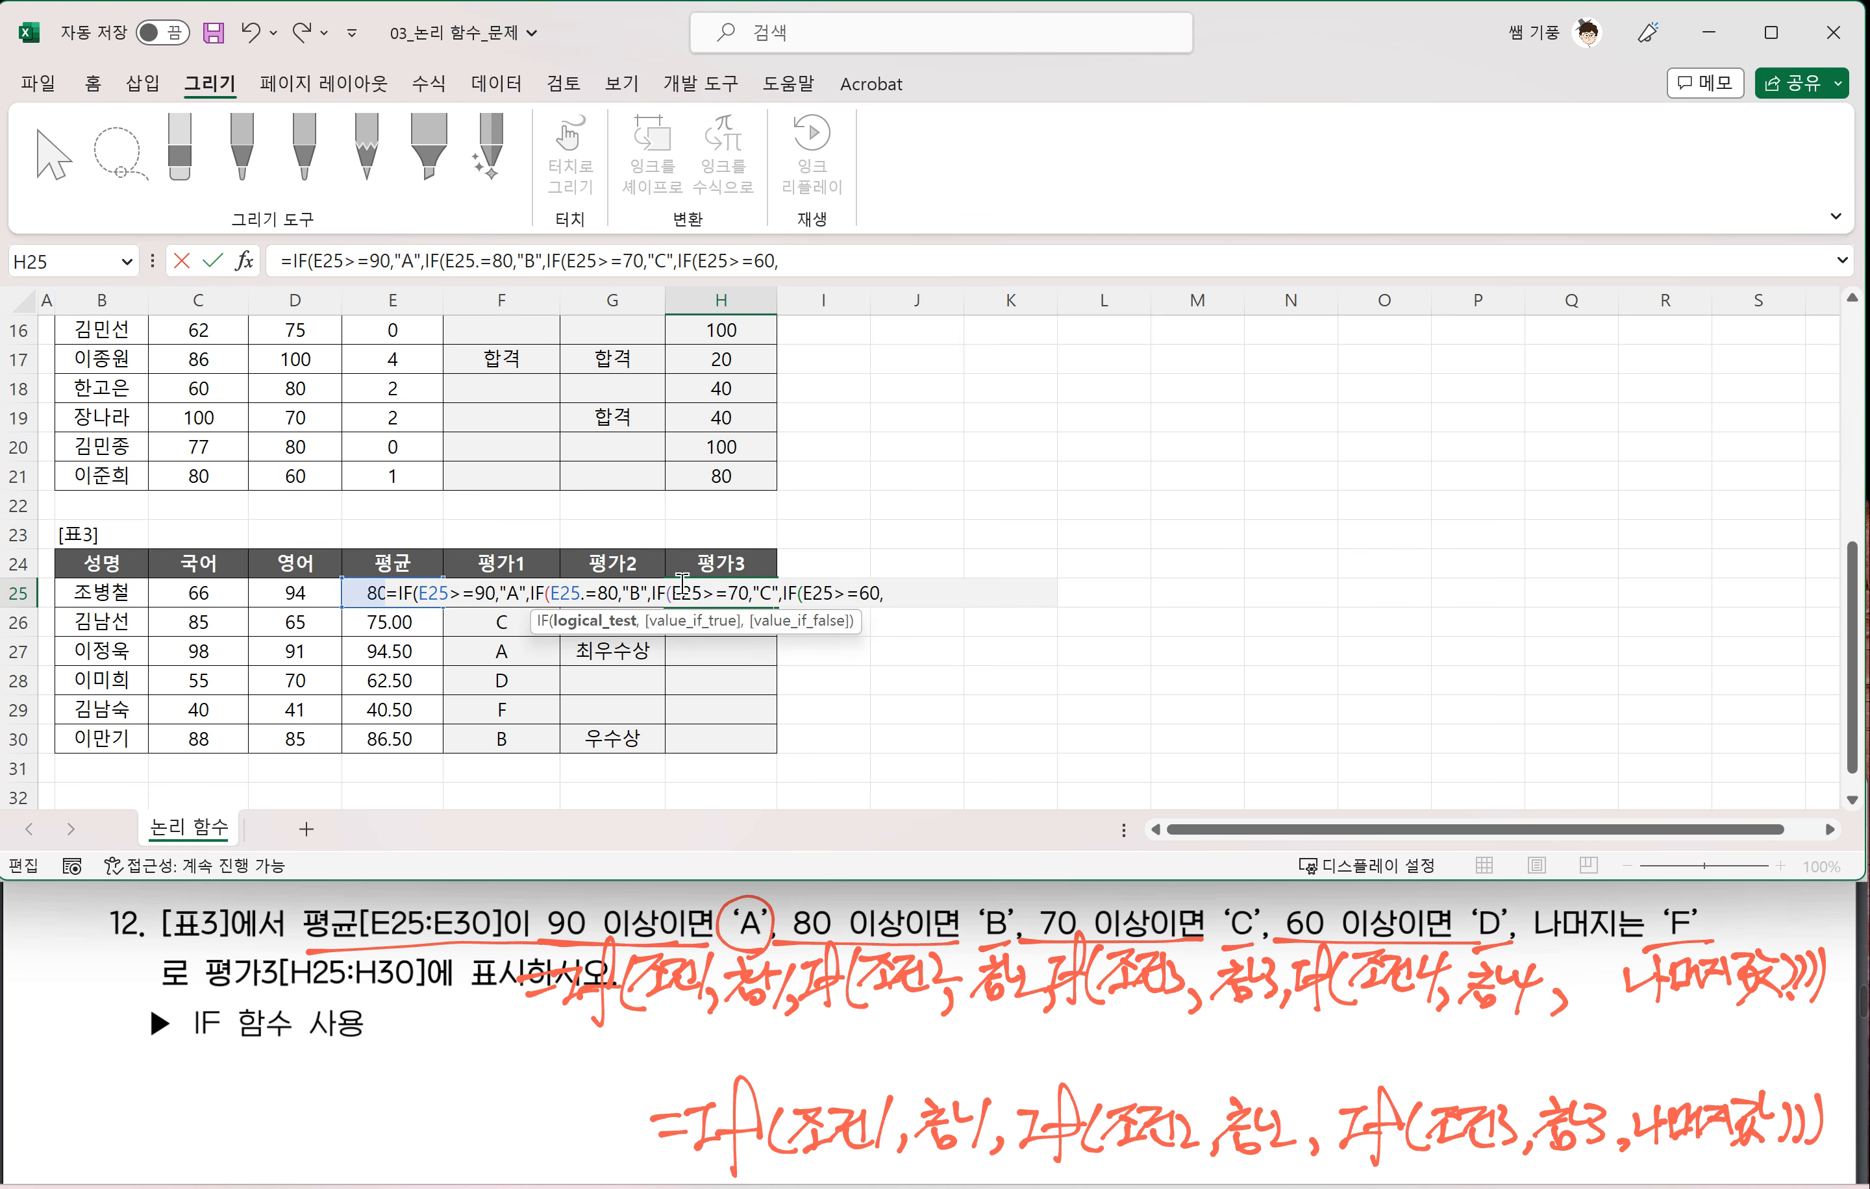
{"action": "key", "text": "BackSpace"}
{"action": "type", "text": ">"}
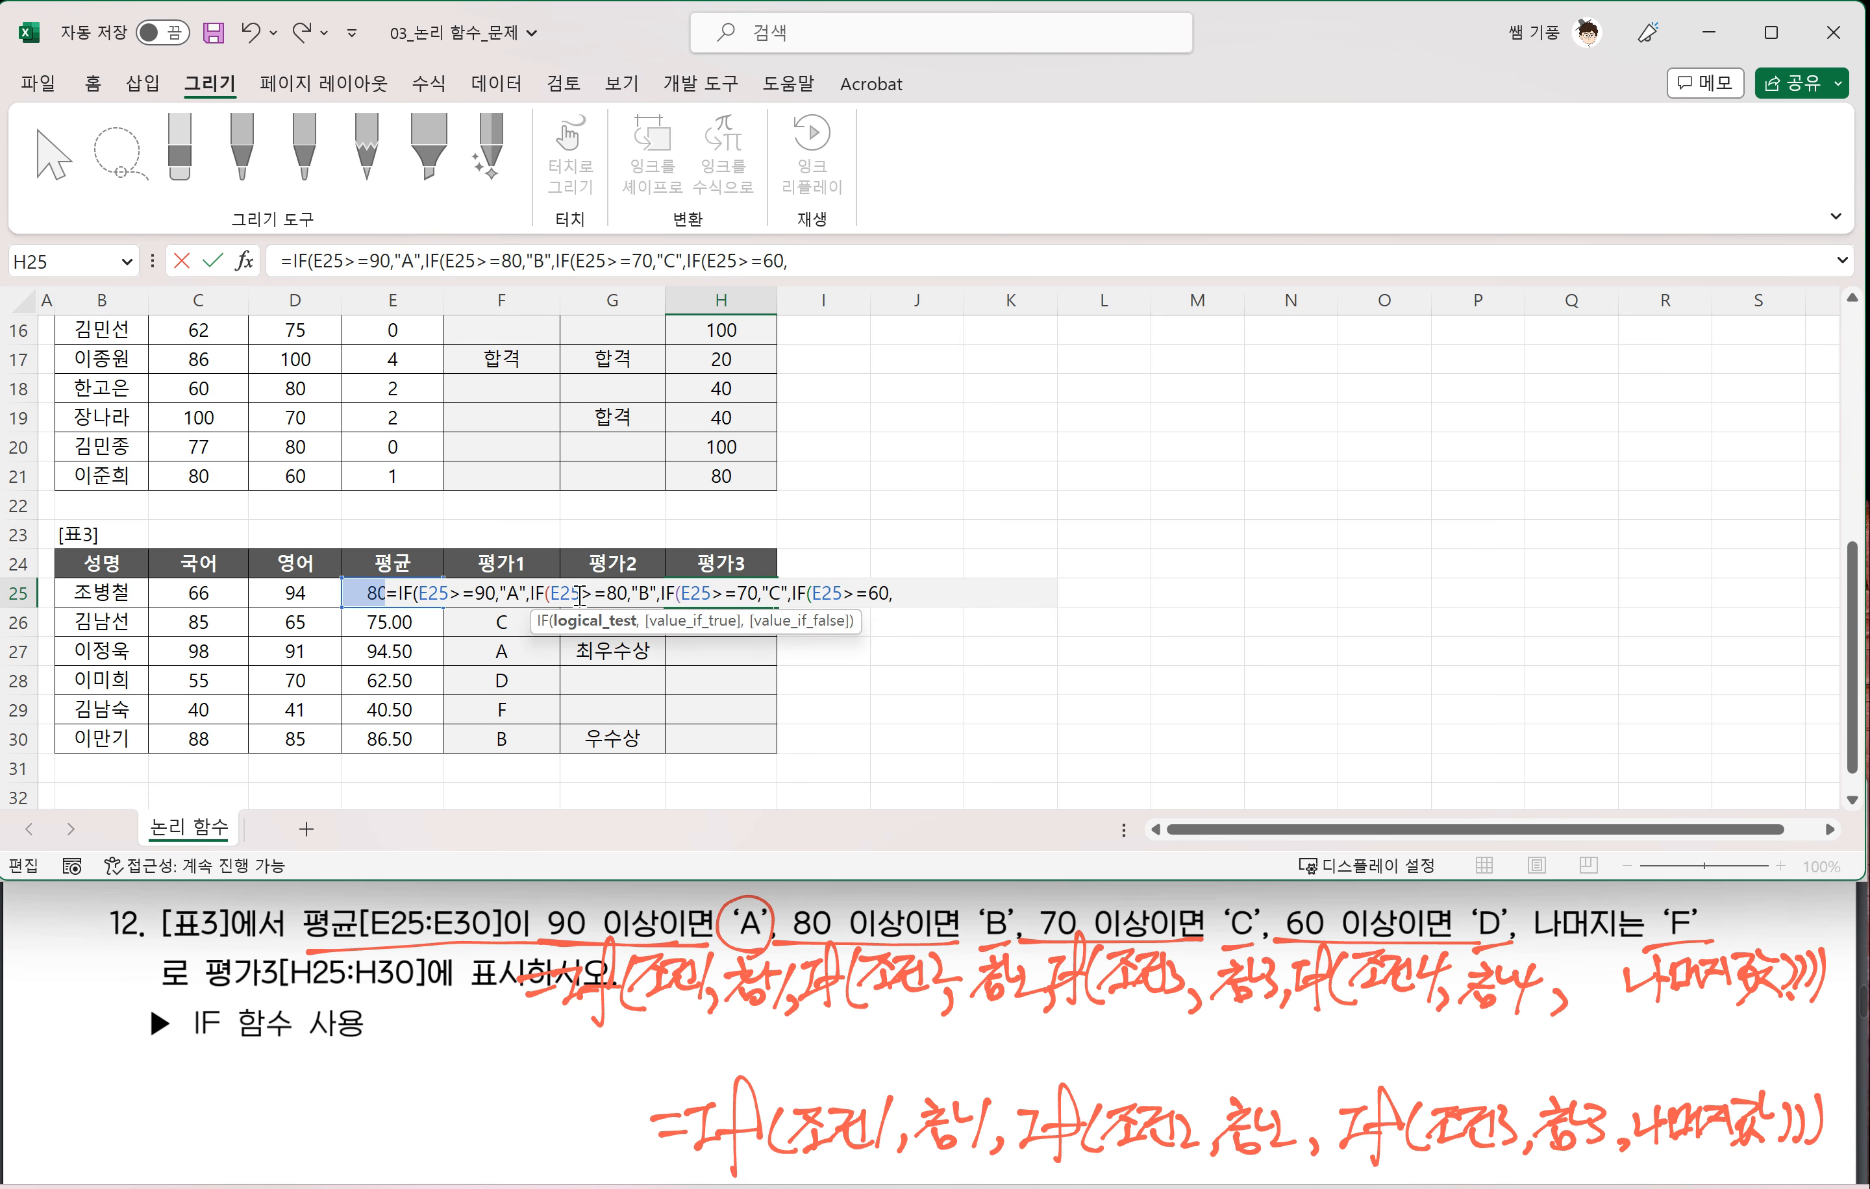
- Finish the H25 formula with "D","F")))) and enter it in the cell
{"action": "left_click", "coordinate": [914, 588]}
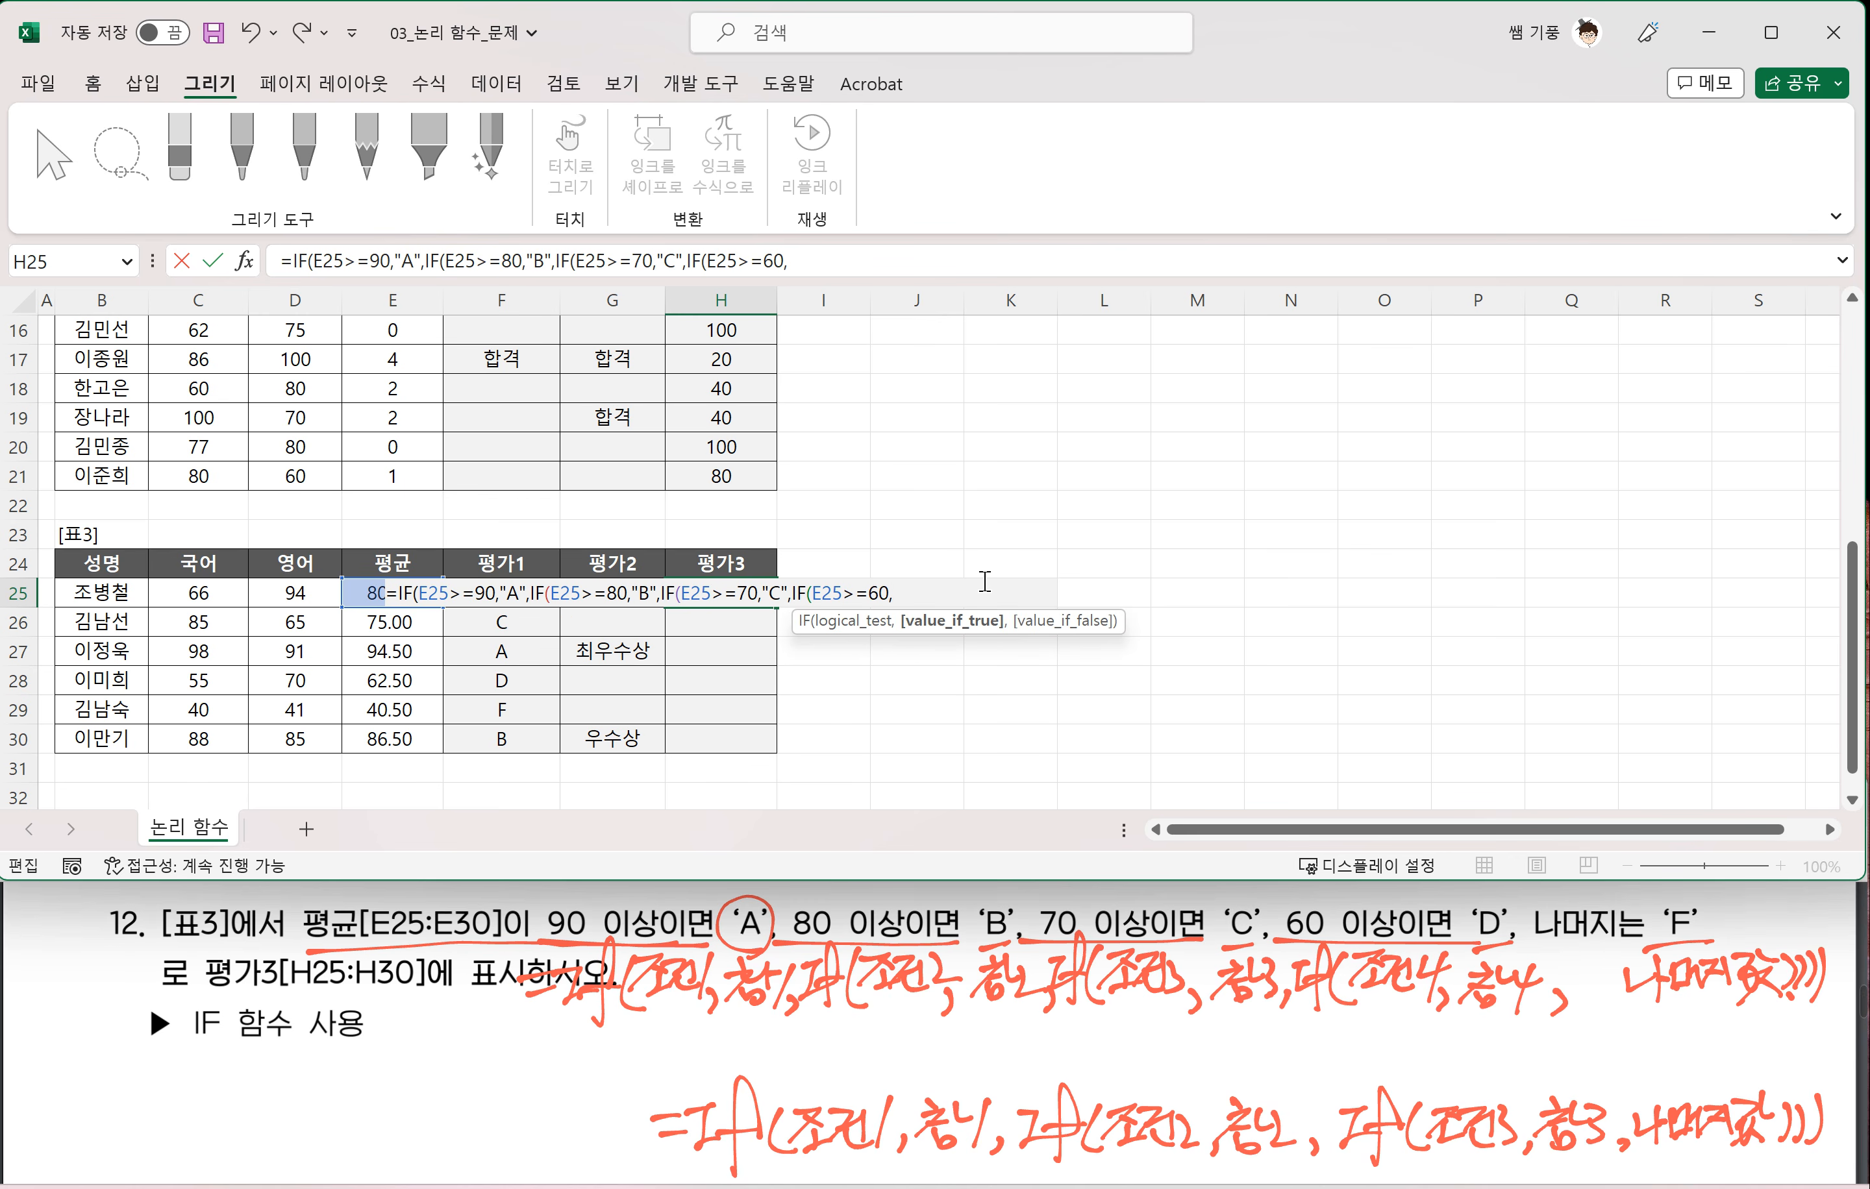
{"action": "type", "text": "\"D\",\"F"}
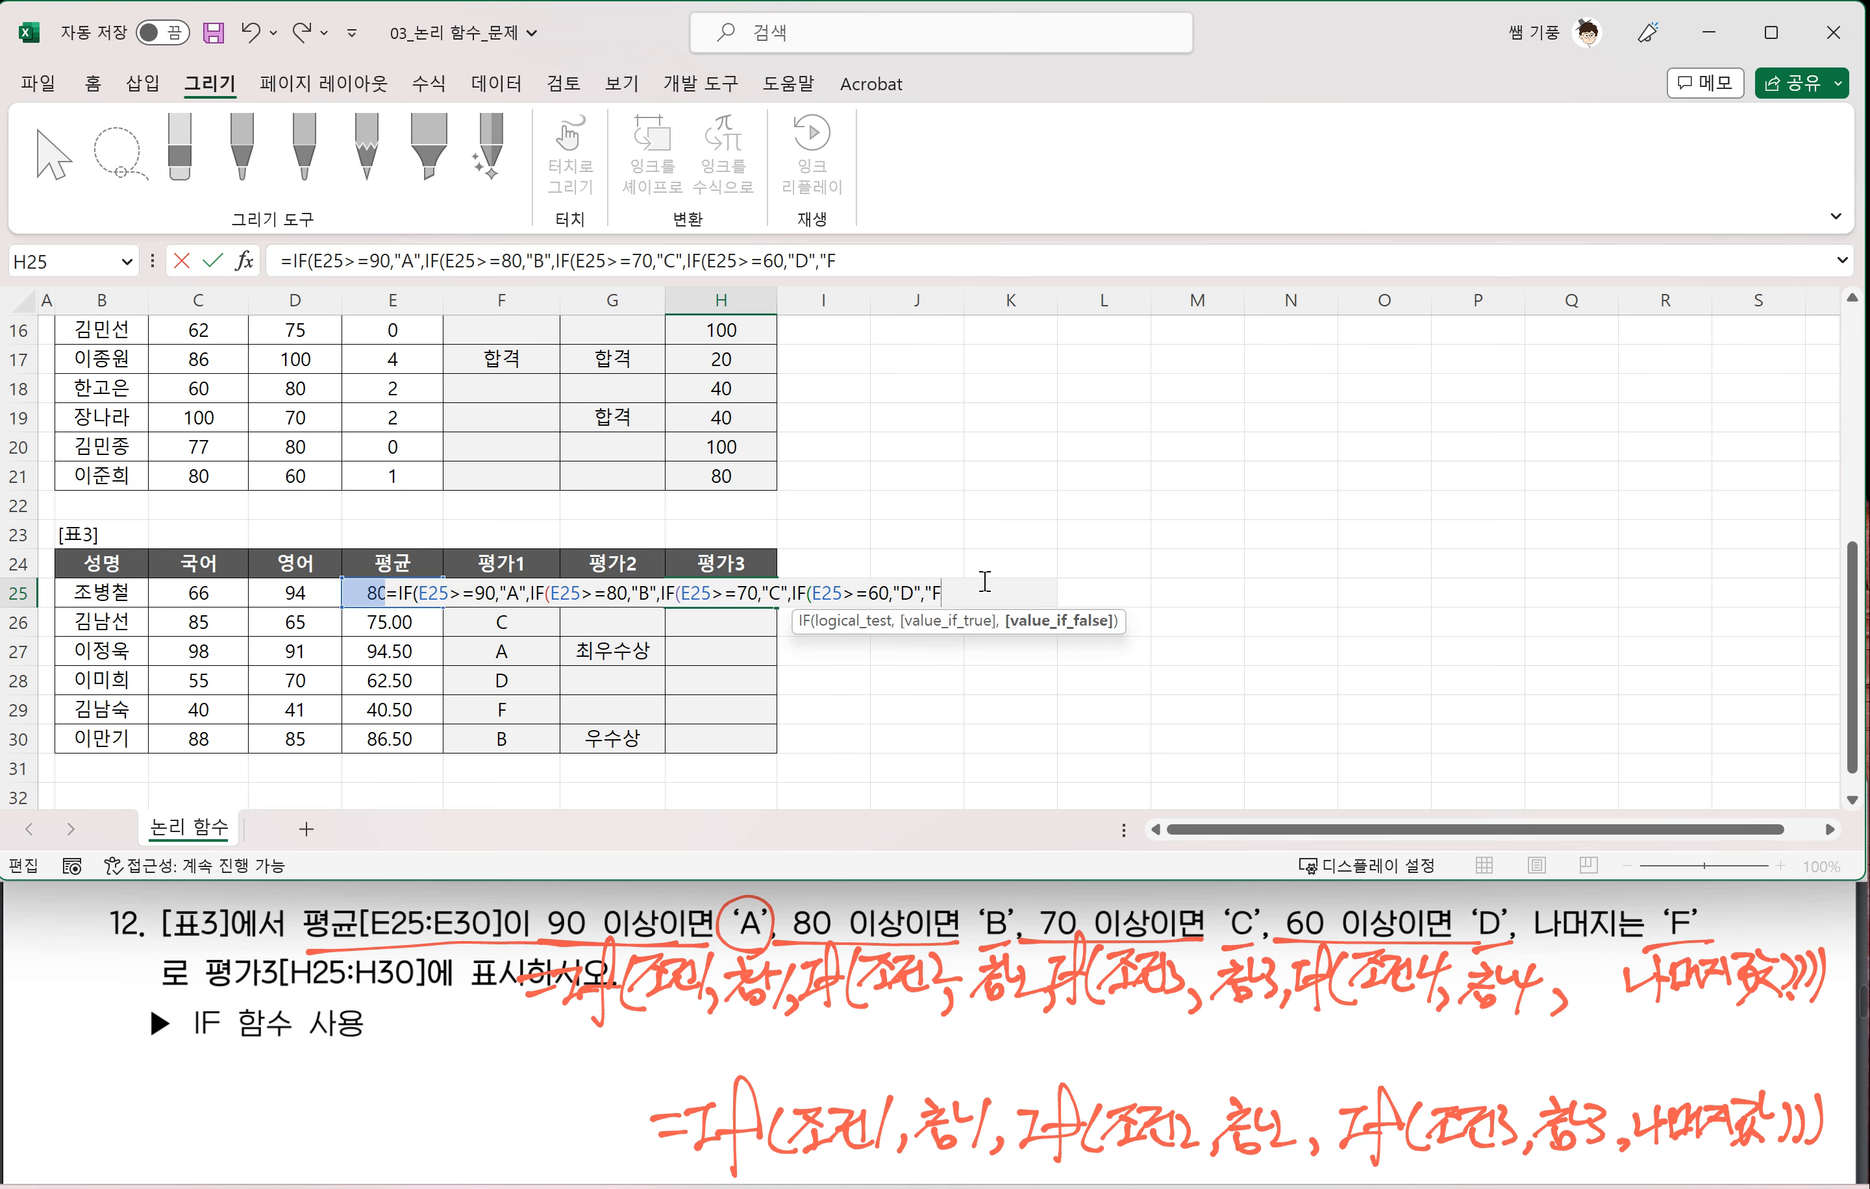
{"action": "type", "text": "\"))))"}
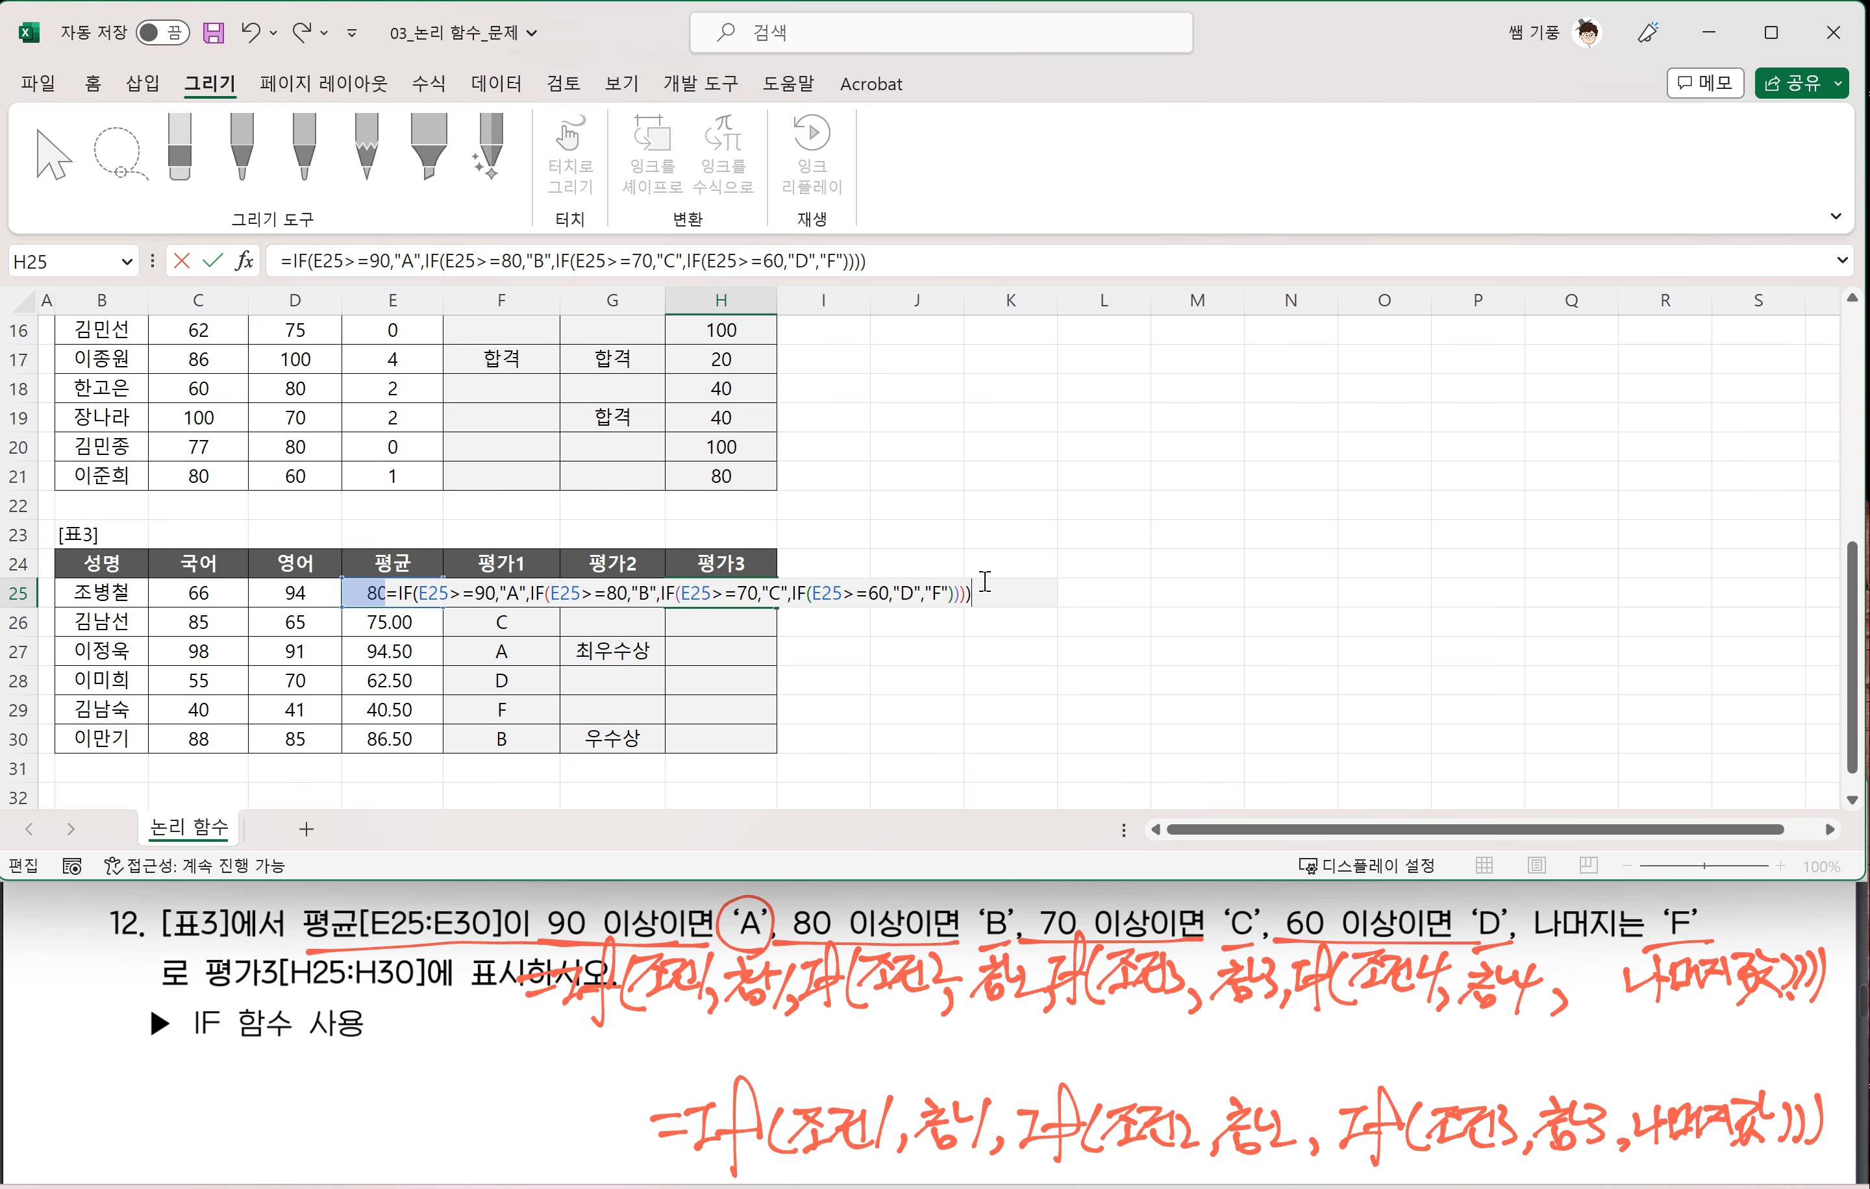
{"action": "key", "text": "Return"}
{"action": "double_click", "coordinate": [750, 585]}
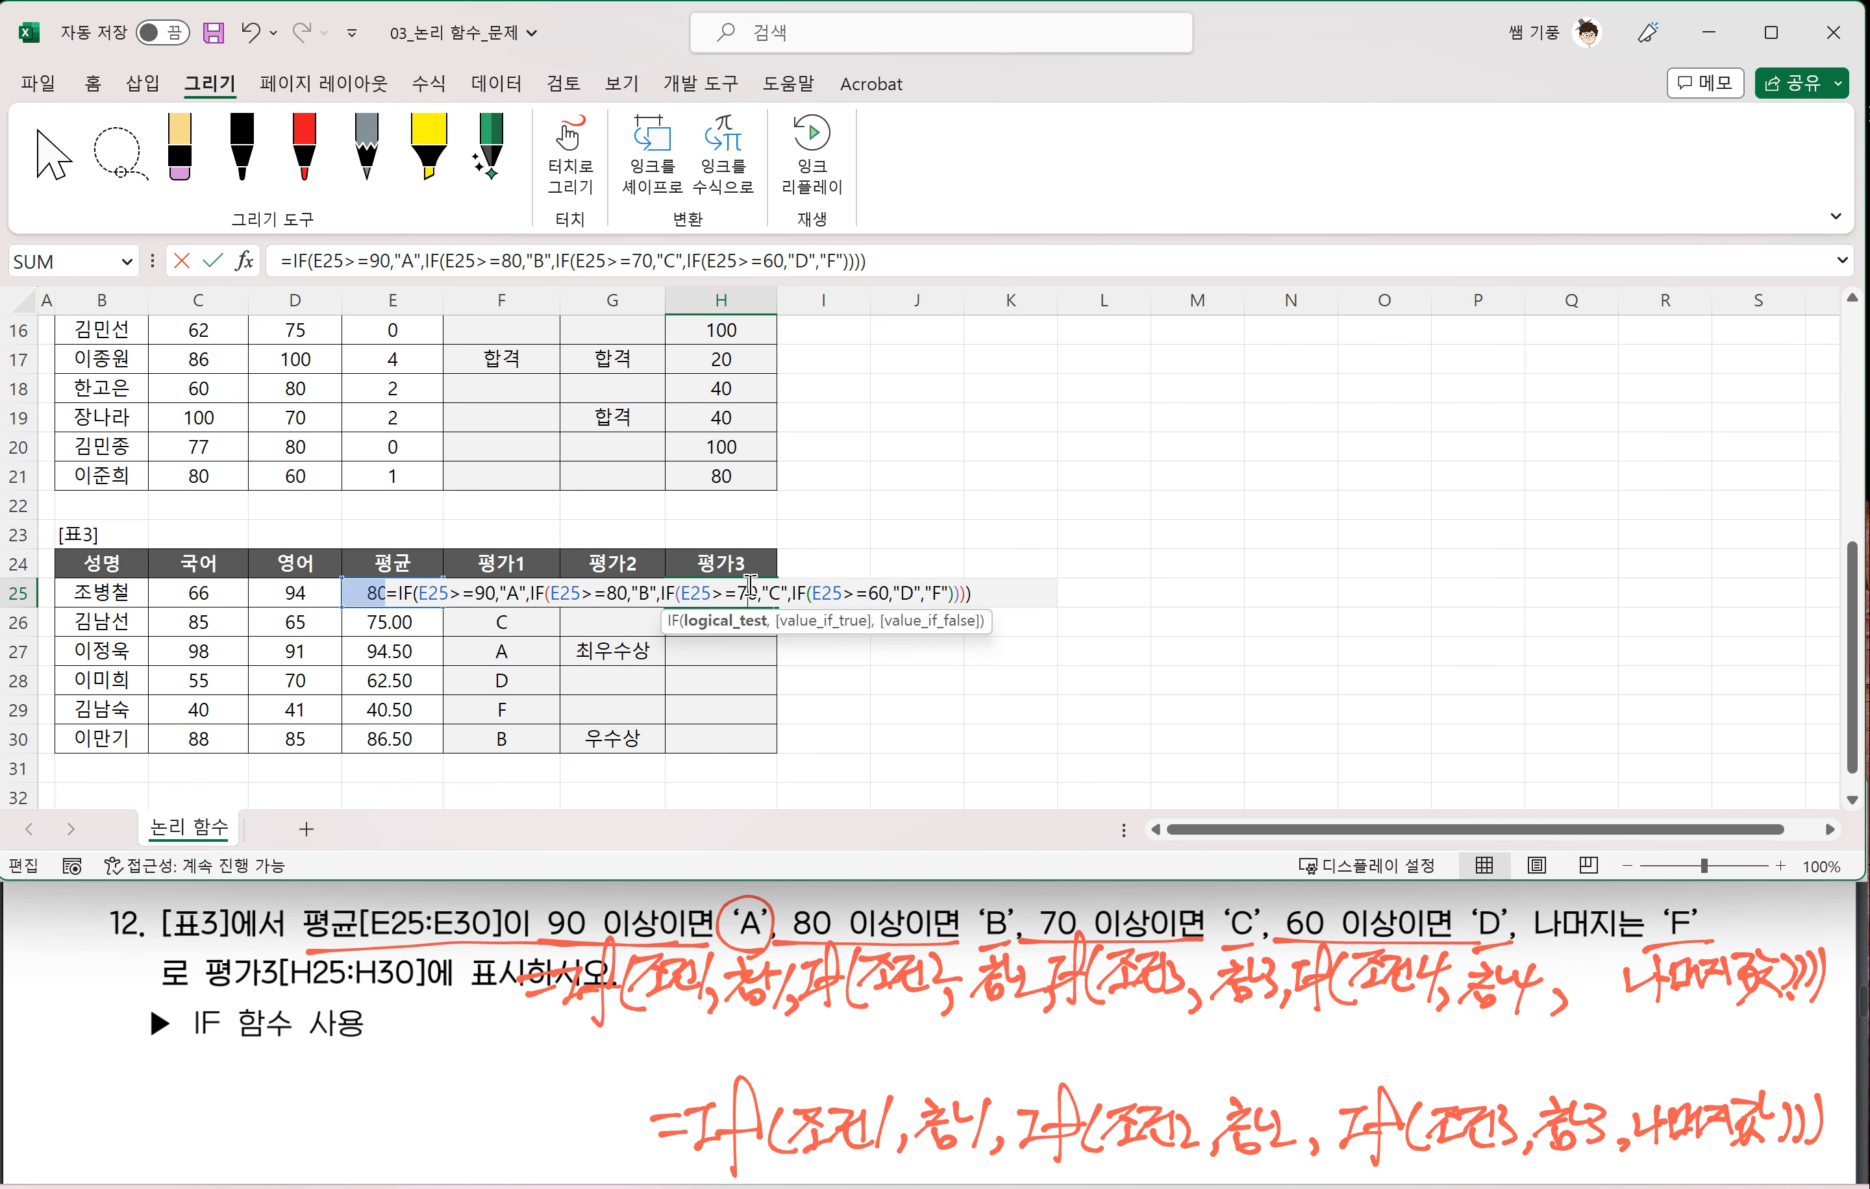
{"action": "key", "text": "Return"}
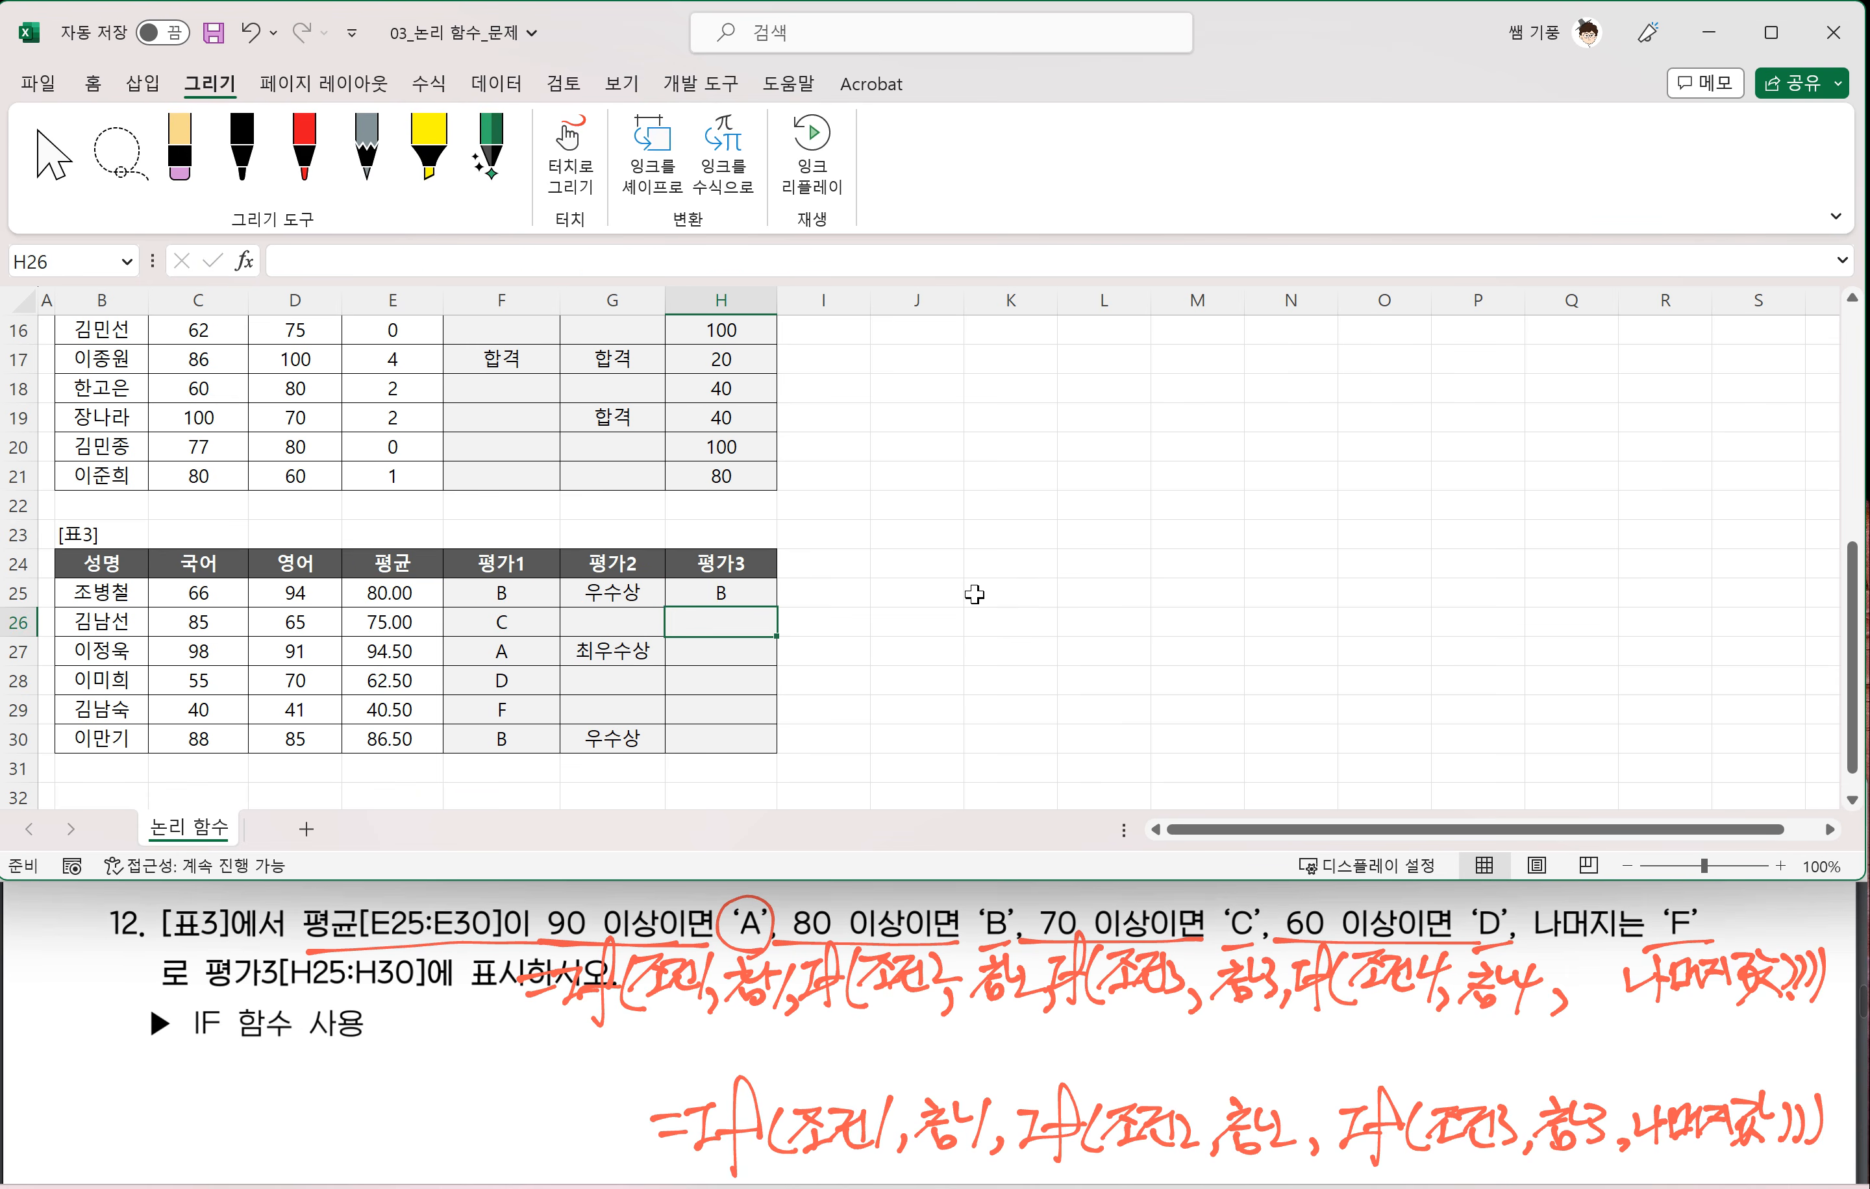
- Fill the H25 formula down the 평가3 column through H30 and deselect the range
{"action": "left_click", "coordinate": [732, 588]}
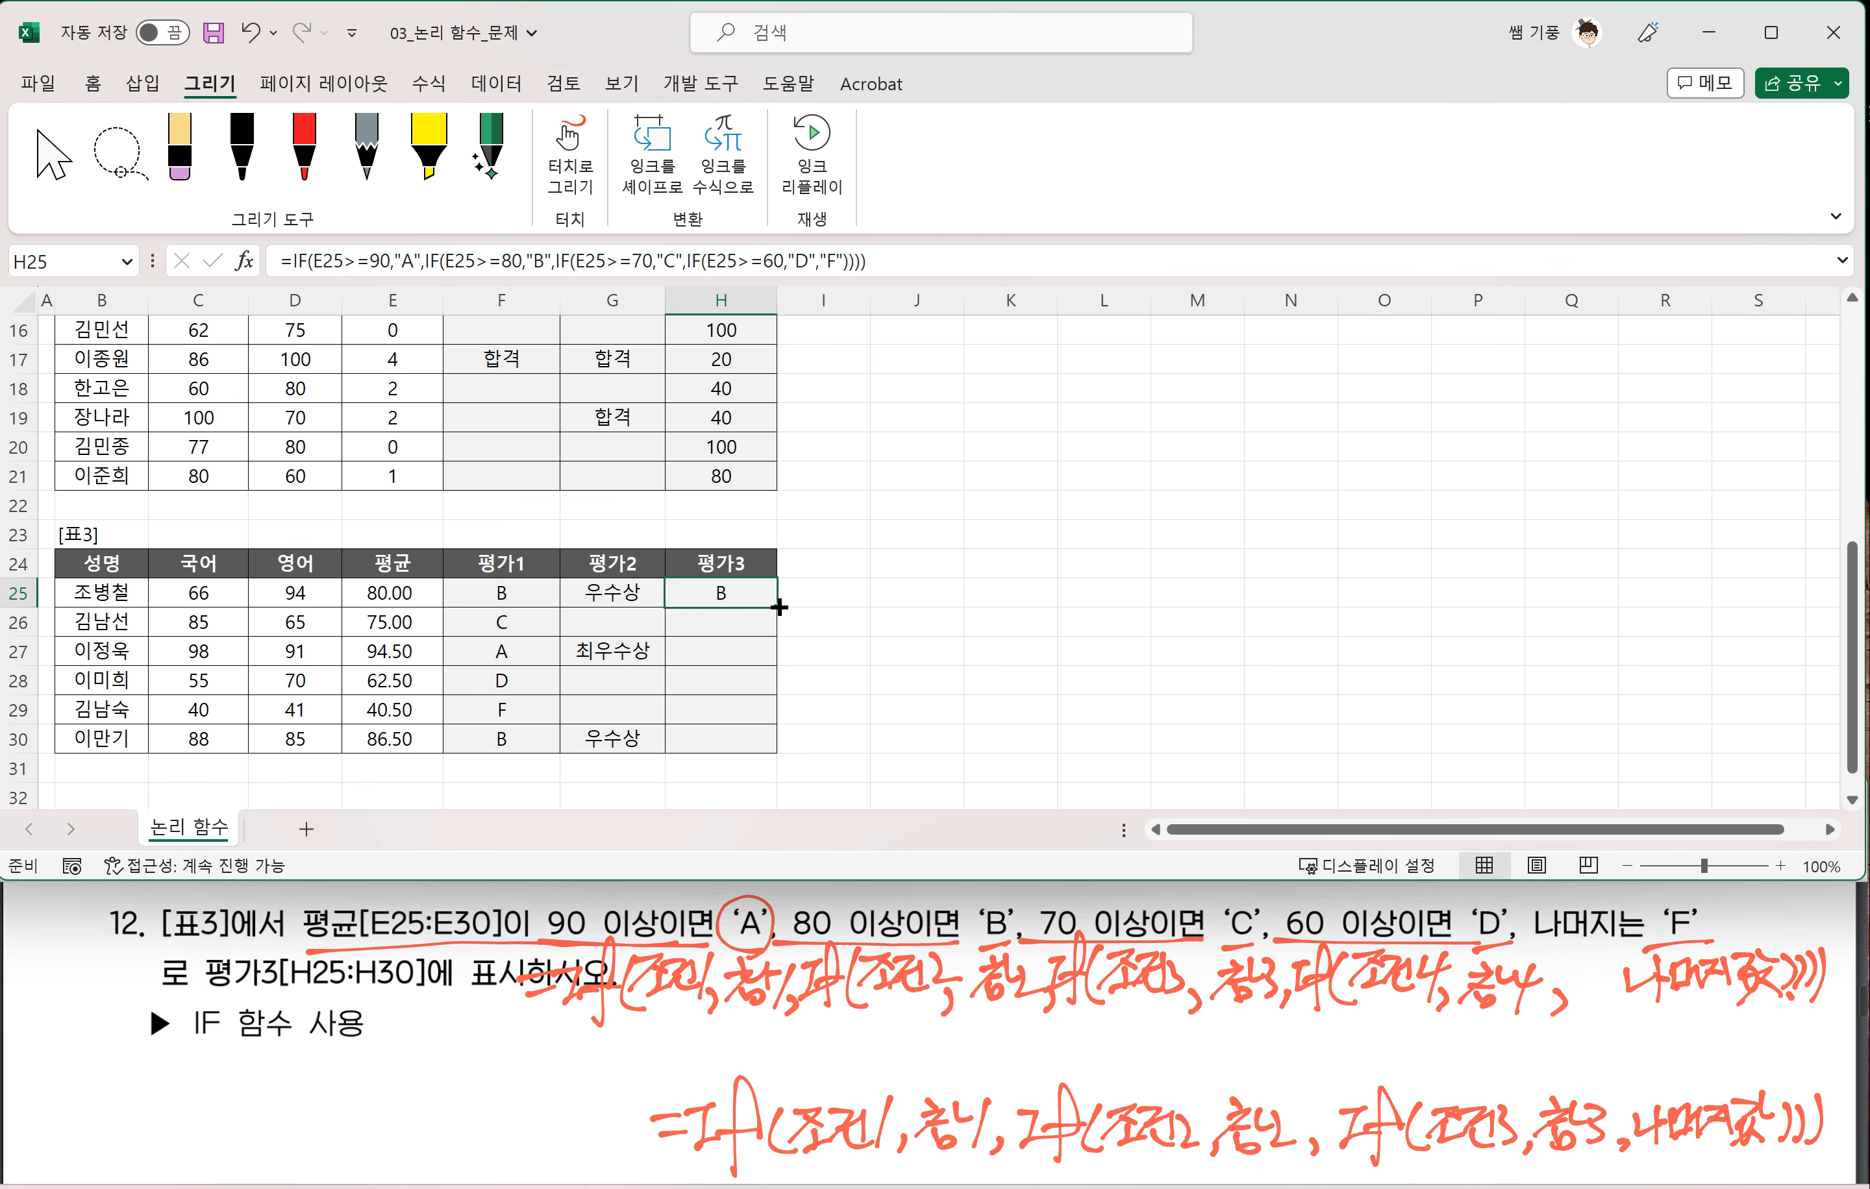
{"action": "double_click", "coordinate": [779, 607]}
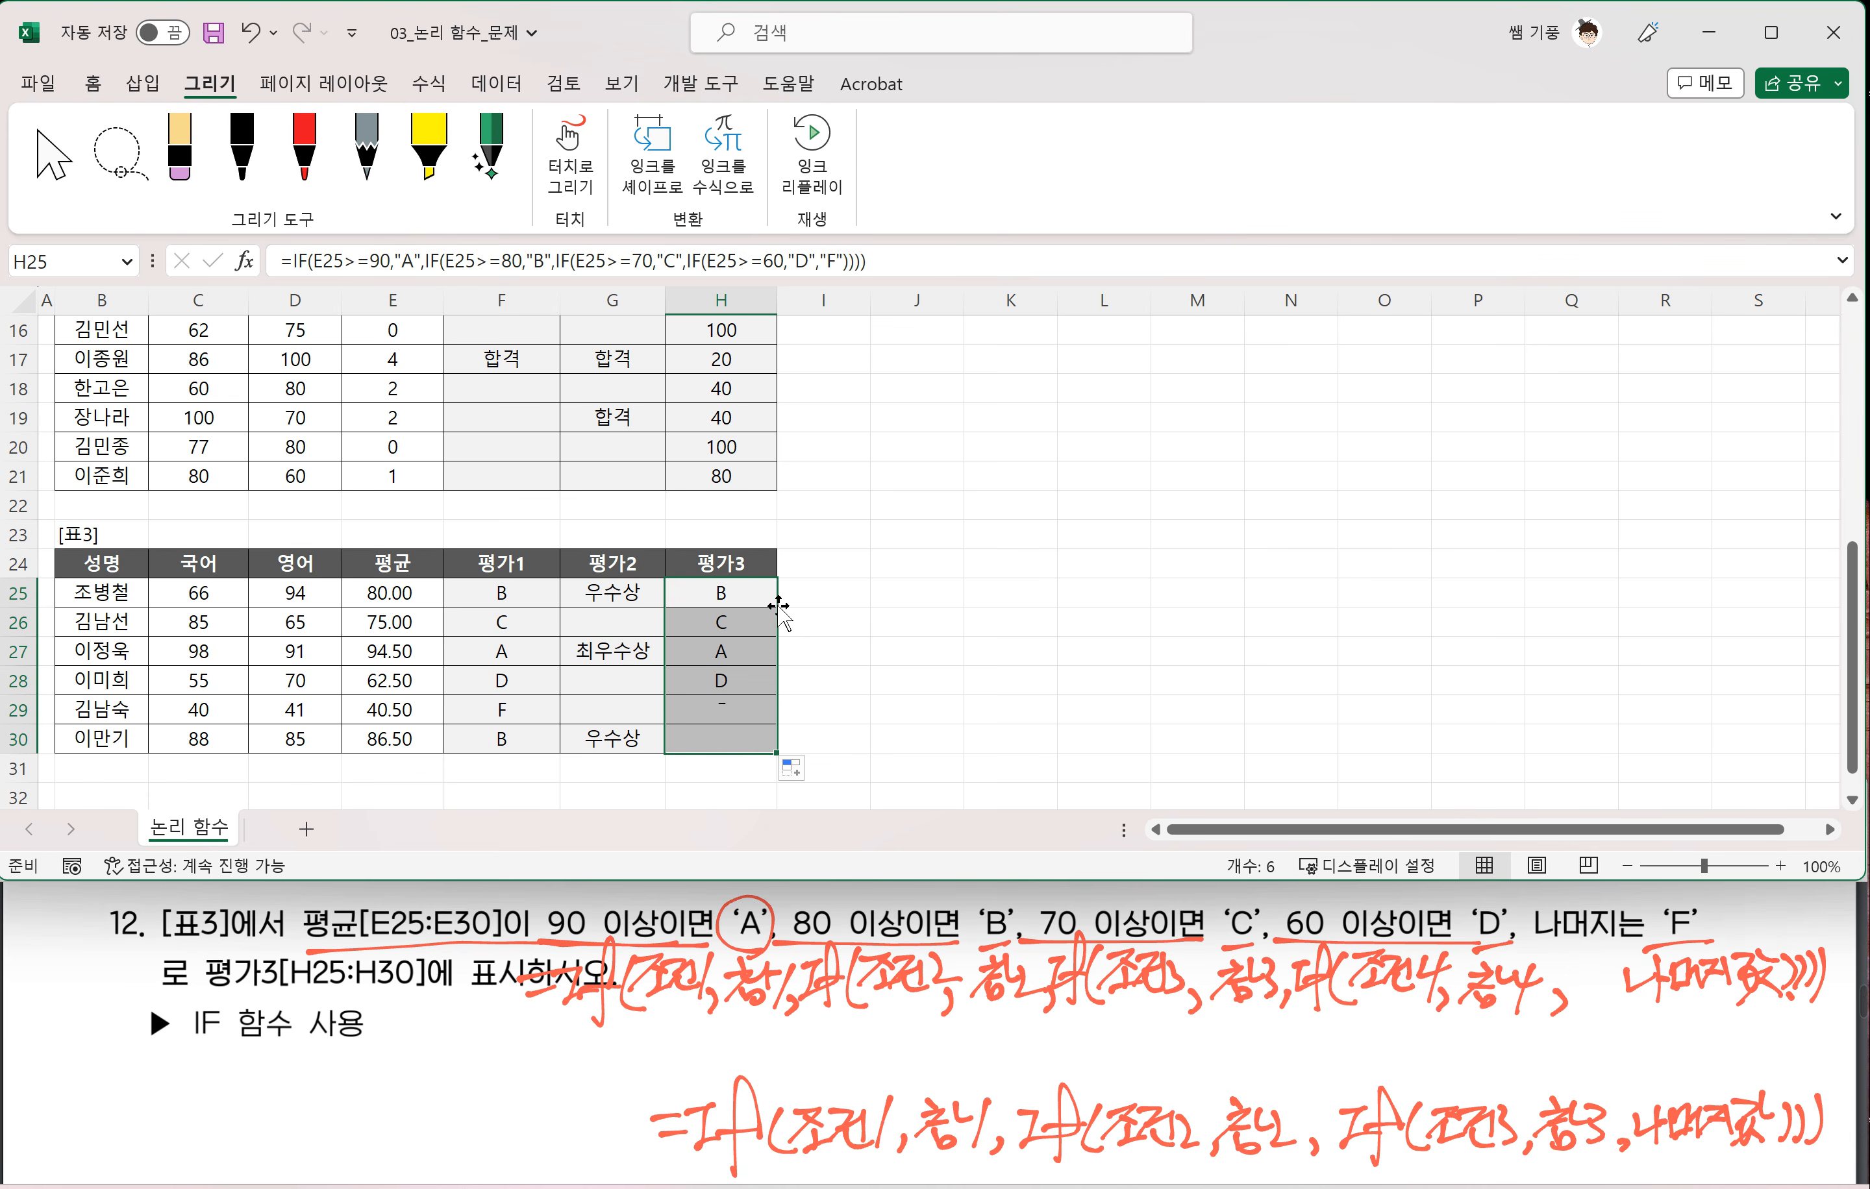
{"action": "left_click", "coordinate": [898, 674]}
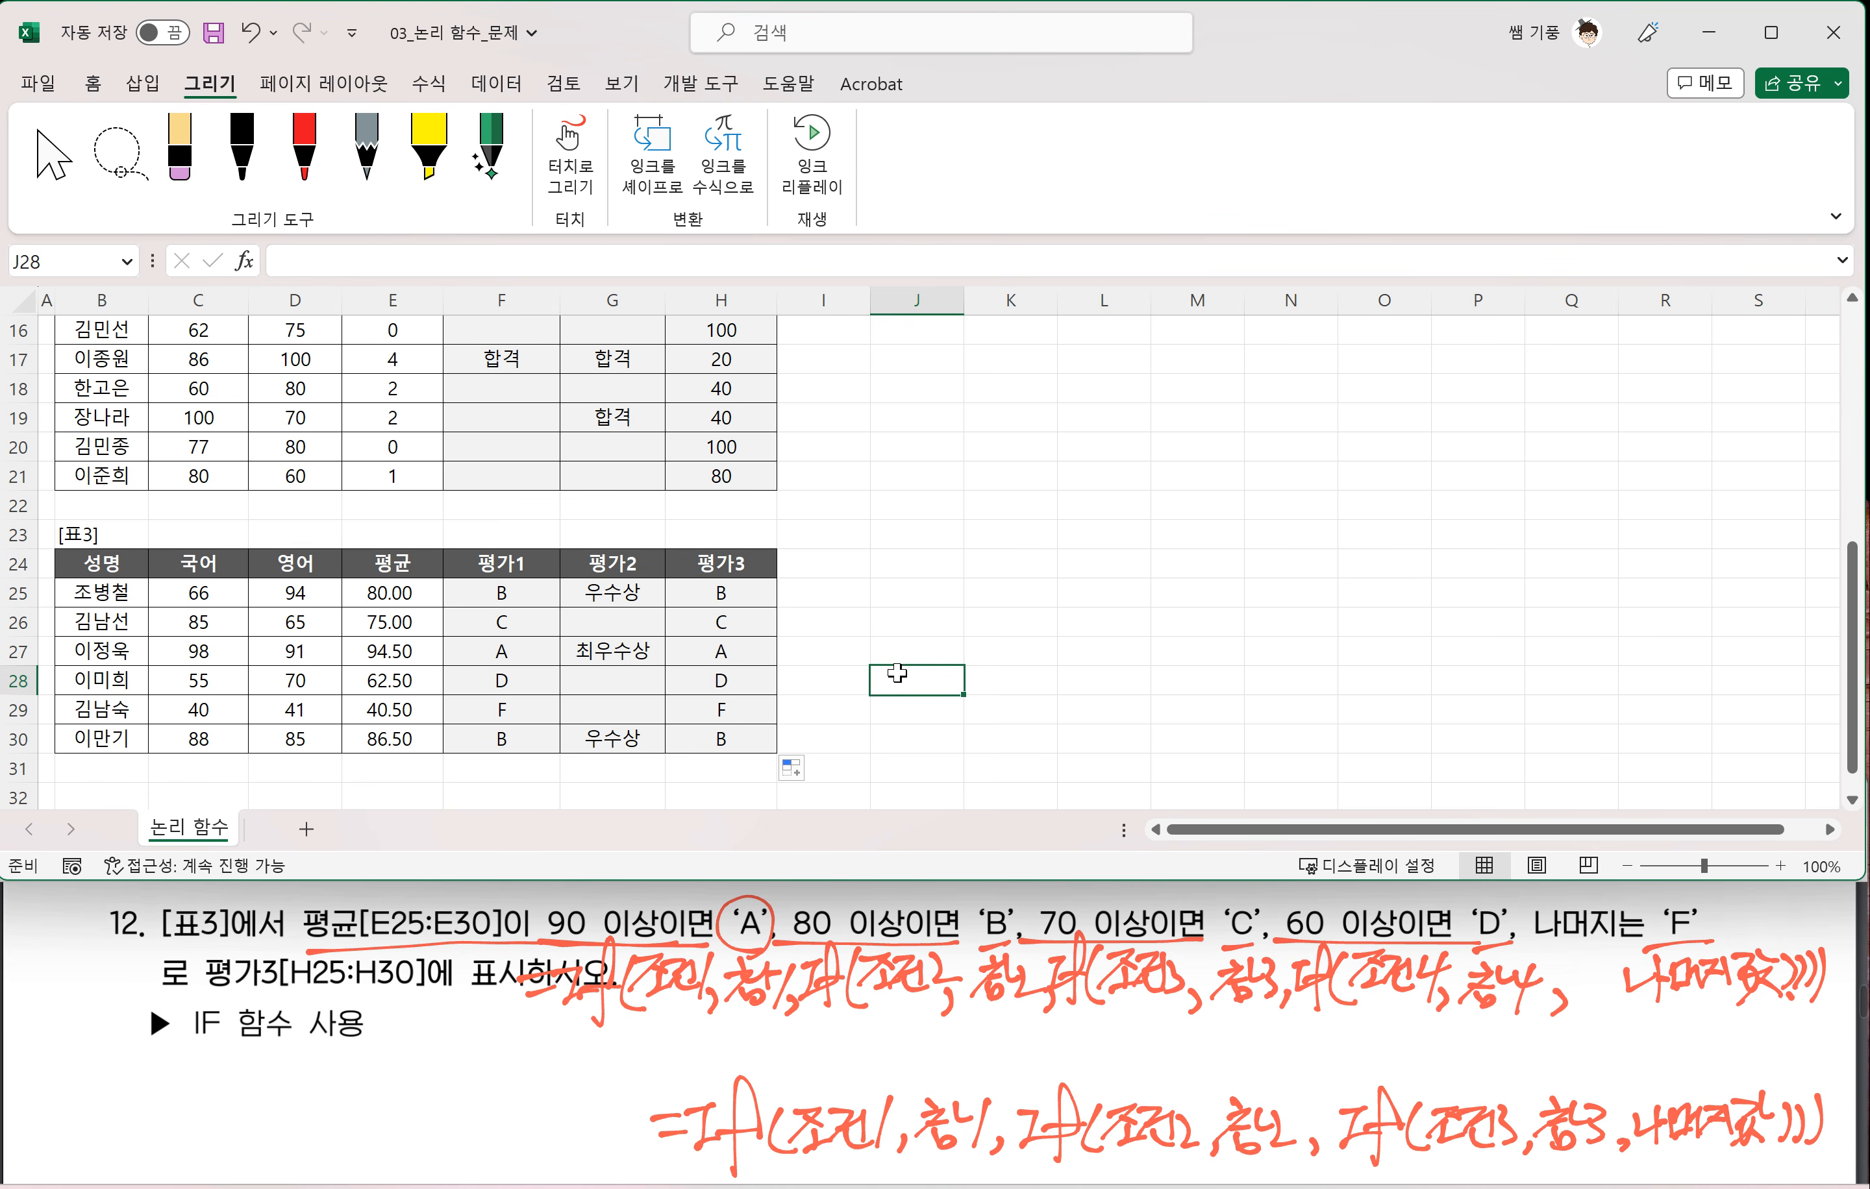